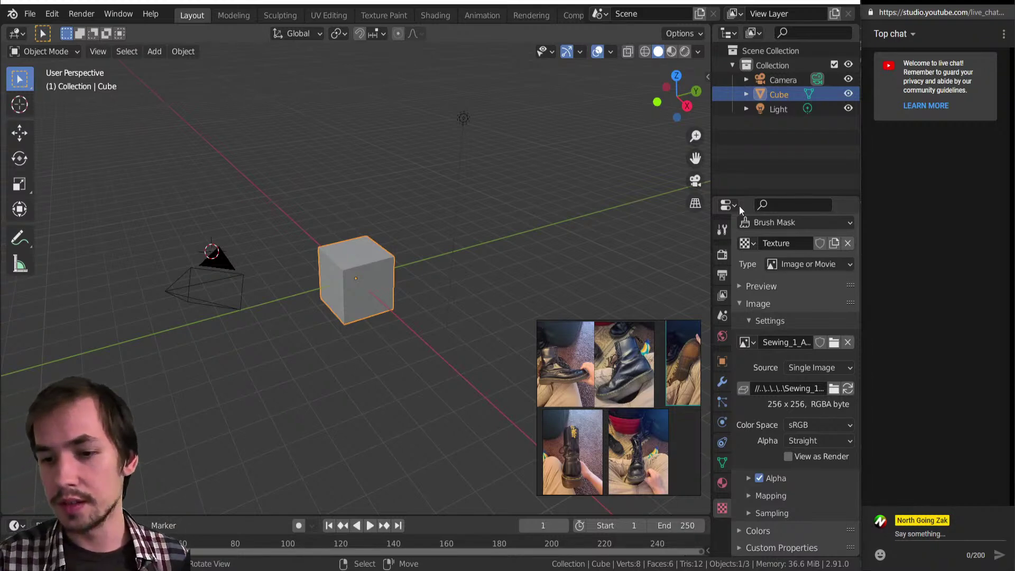
Step: Select the cube's negative-Y face in Edit Mode and turn on the Screencast Keys display
scroll(607, 390, "up", 3)
scroll(608, 389, "down", 4)
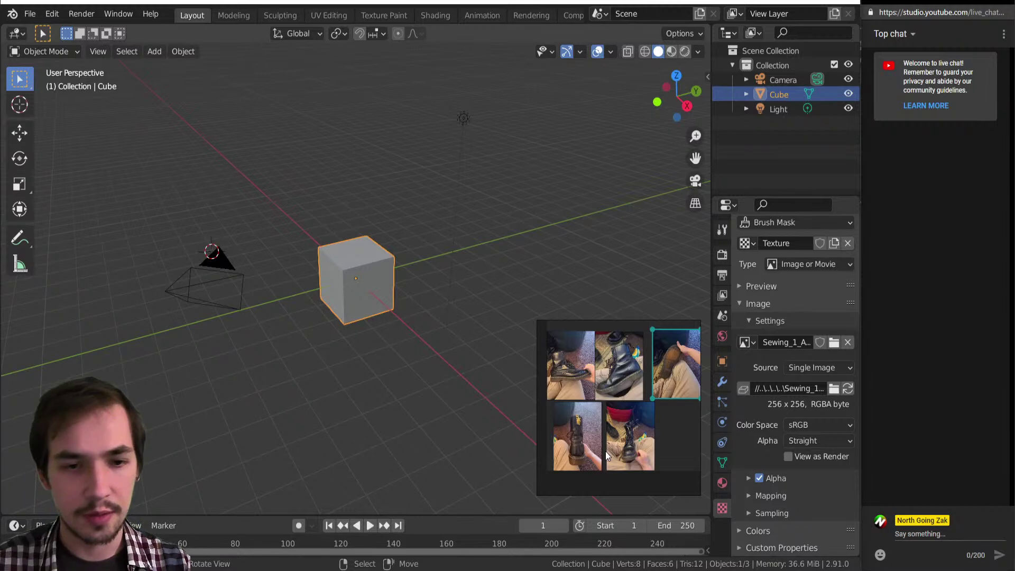
key("Tab")
key("3")
left_click(324, 299)
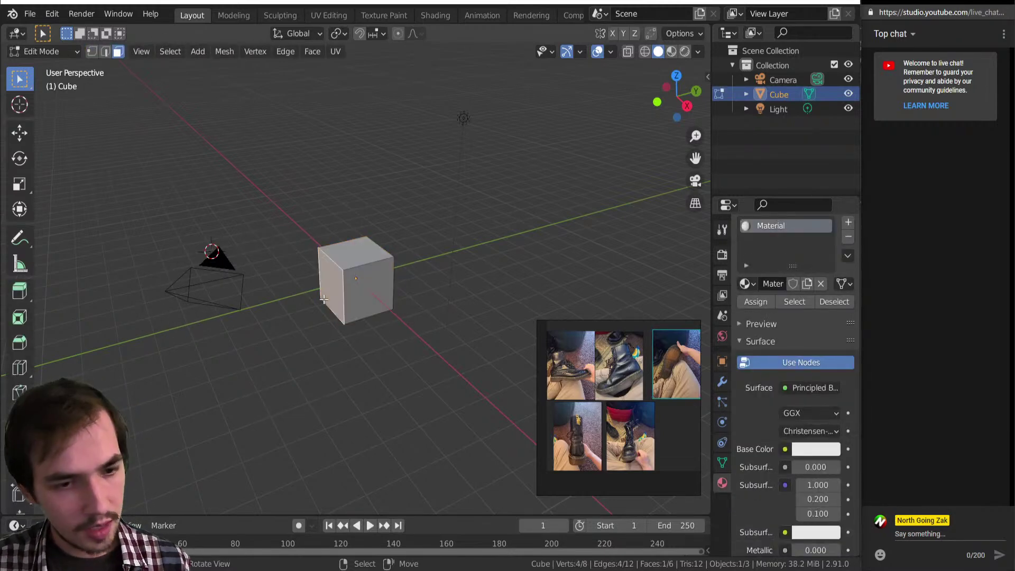
key("n")
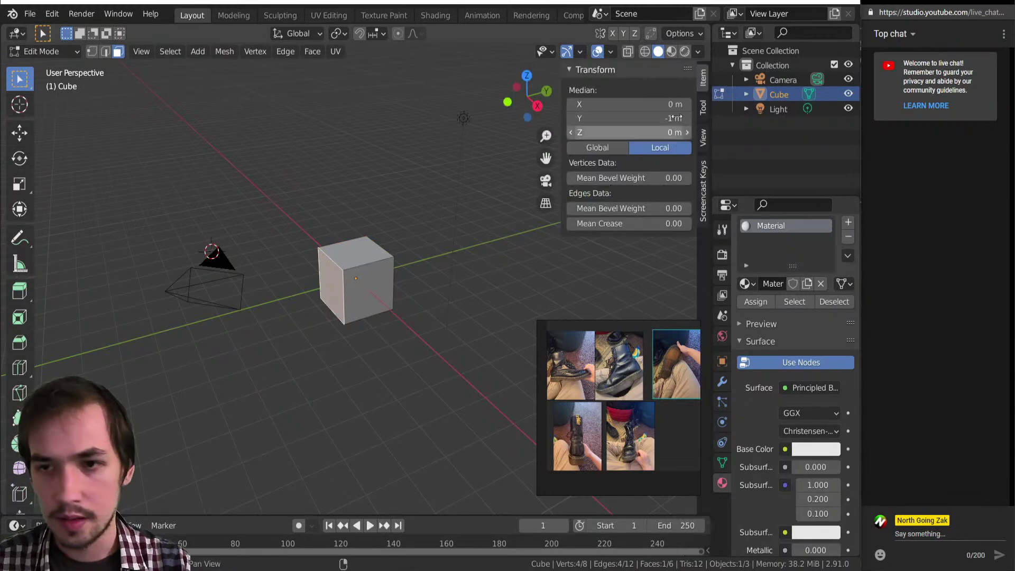
left_click(705, 185)
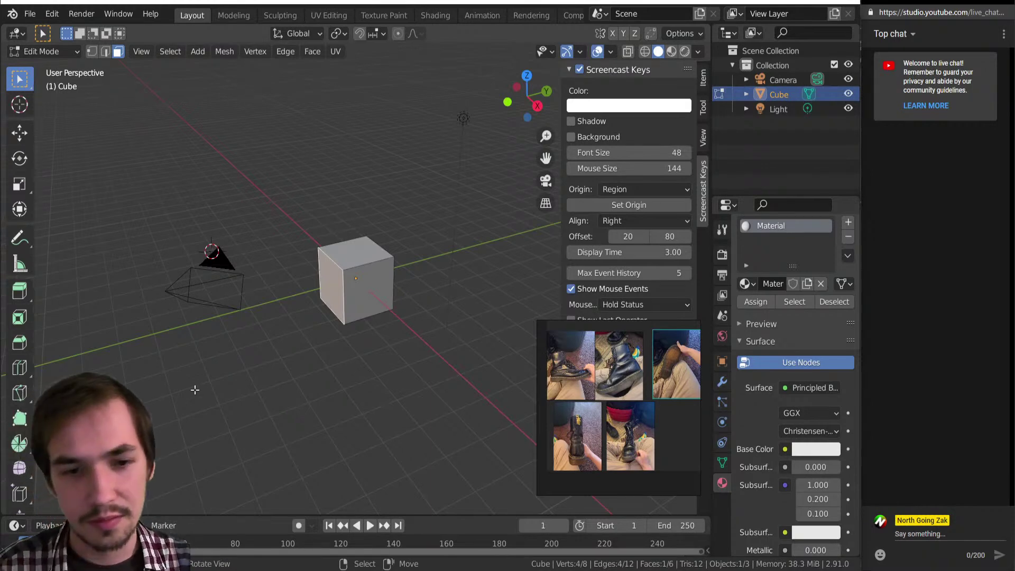
Step: Extrude the selected side face about 3 m outward to form the foot of the boot
scroll(400, 381, "up", 3)
scroll(402, 370, "down", 3)
middle_click_drag(385, 363, 357, 312)
key("e")
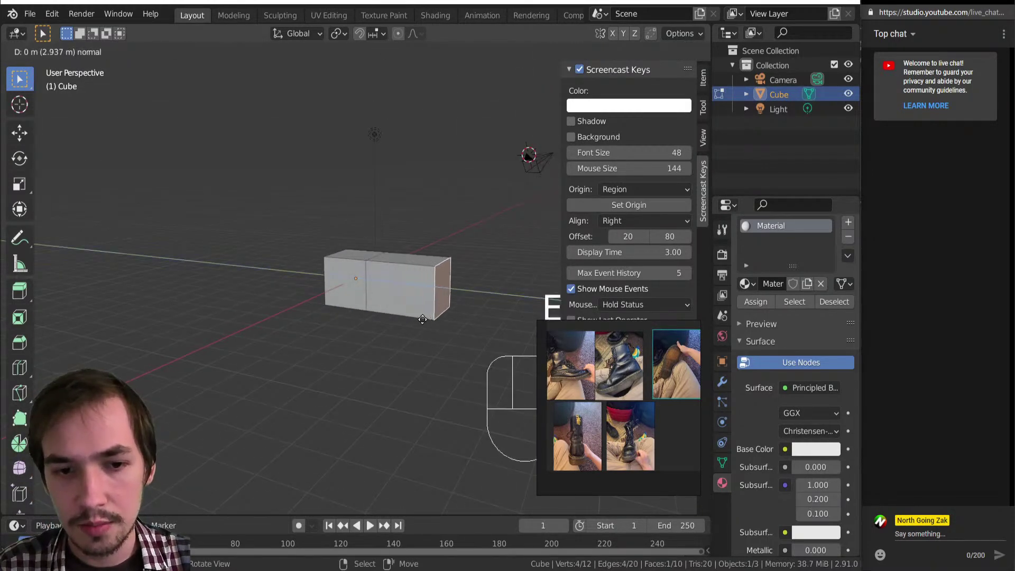
left_click(391, 288)
Step: Extrude the original cube's top face upward for the shaft, and enlarge the black boot's side photo in the reference viewer
left_click(365, 245)
key("e")
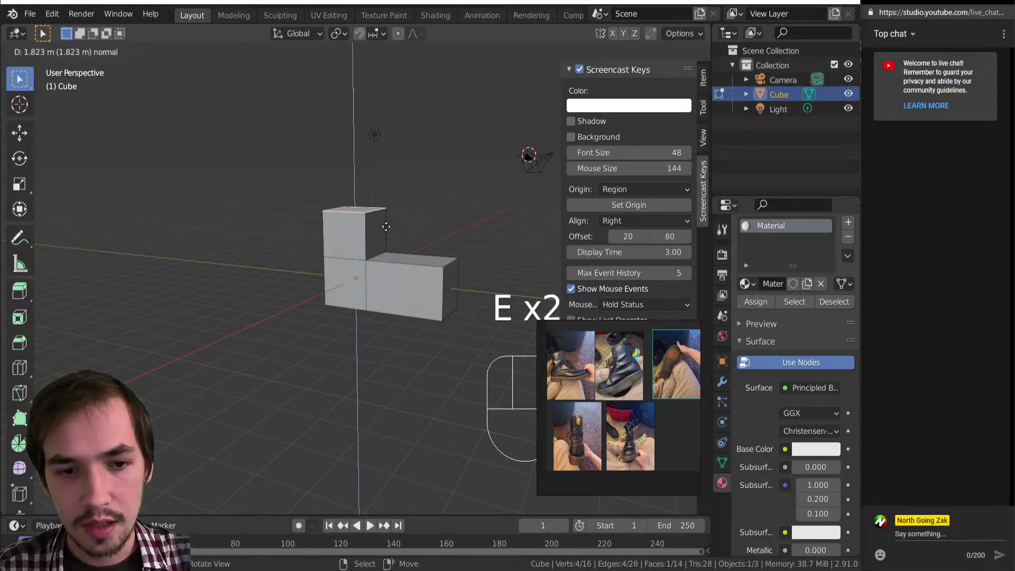
left_click(419, 190)
scroll(396, 240, "up", 5)
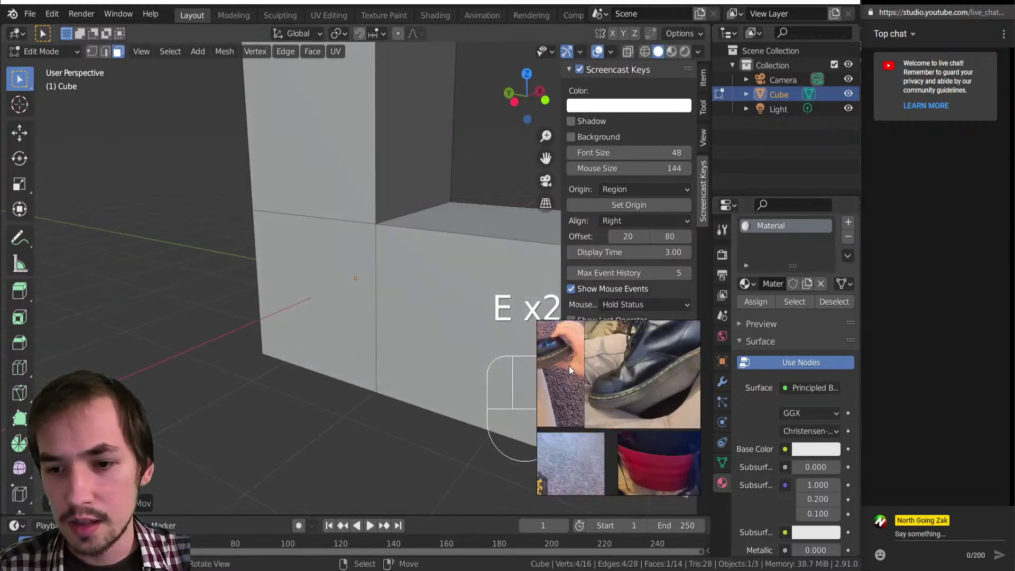
scroll(370, 218, "down", 5)
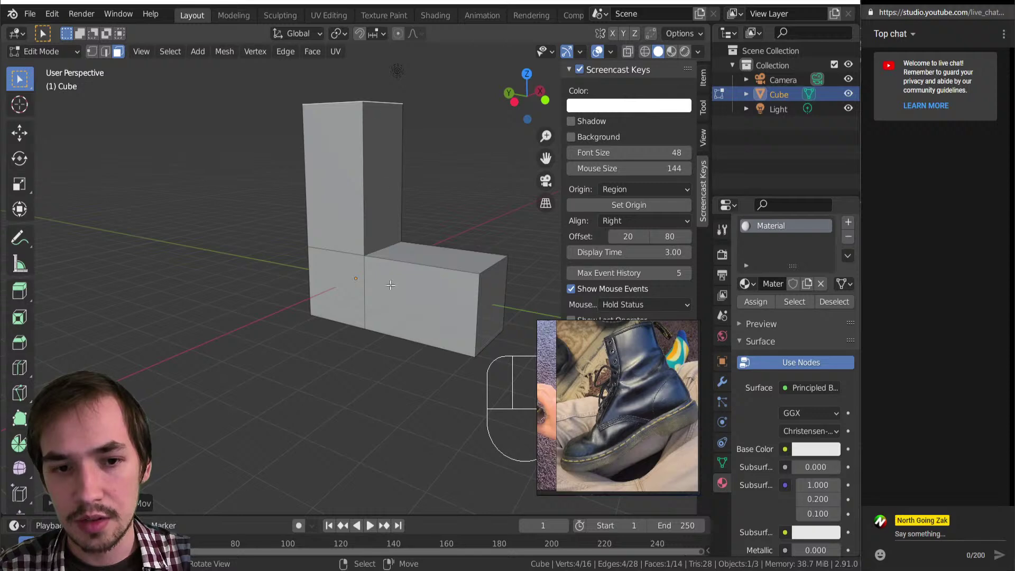
scroll(397, 208, "up", 3)
middle_click_drag(402, 199, 321, 167)
scroll(387, 249, "up", 1)
scroll(388, 245, "down", 4)
middle_click_drag(362, 336, 405, 249)
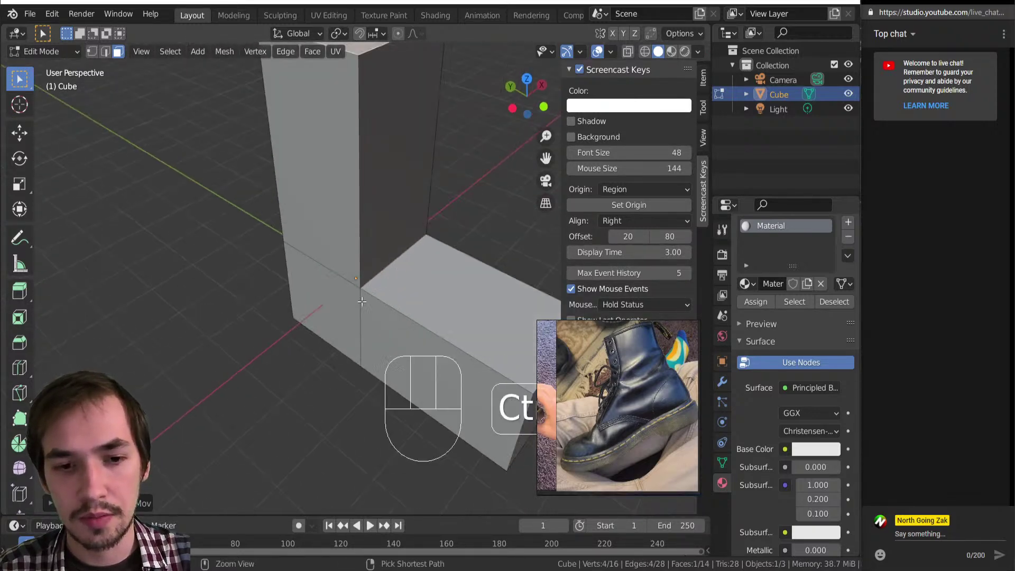
key("ctrl+r")
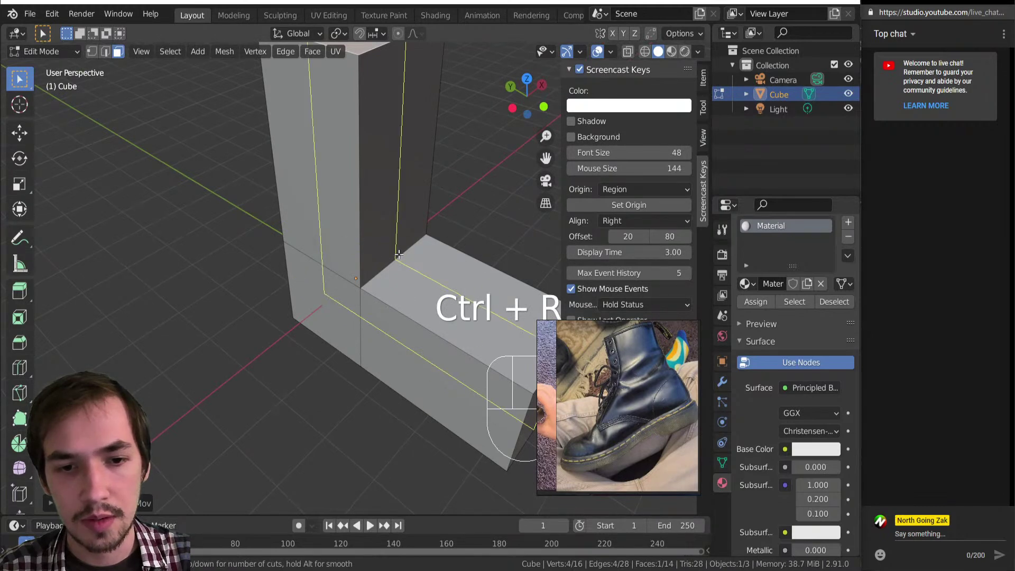
right_click(367, 299)
Step: Examine the inner corner where the boot's shaft meets the foot and the overall L-shaped proportions
scroll(365, 302, "up", 4)
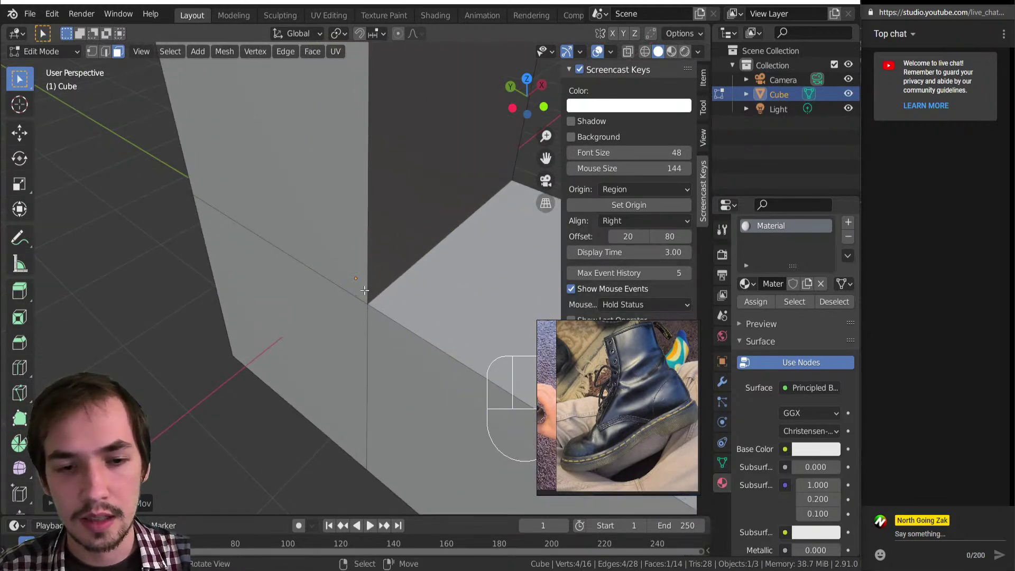
scroll(365, 290, "down", 4)
middle_click_drag(365, 291, 374, 299)
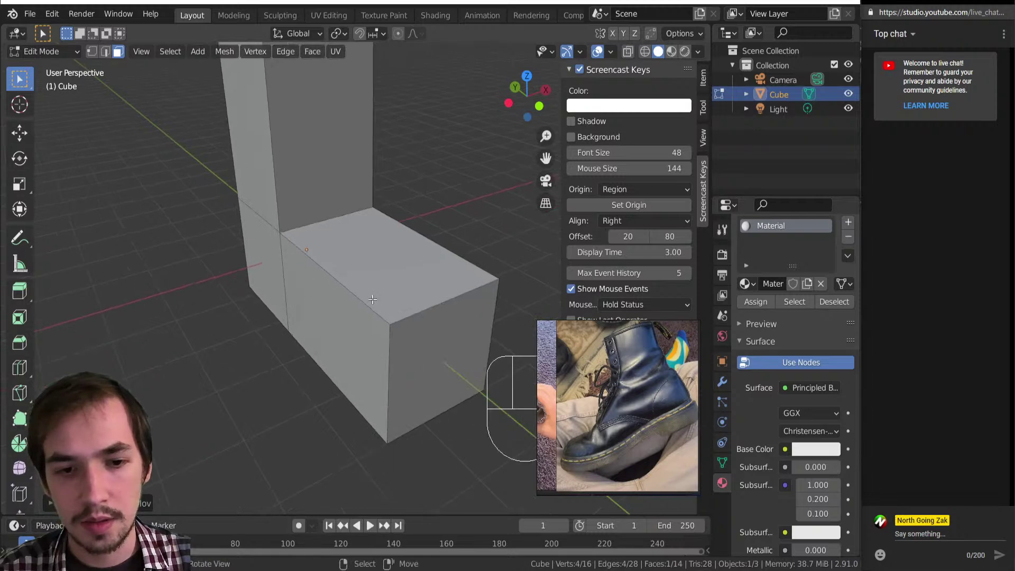
middle_click_drag(289, 279, 333, 284)
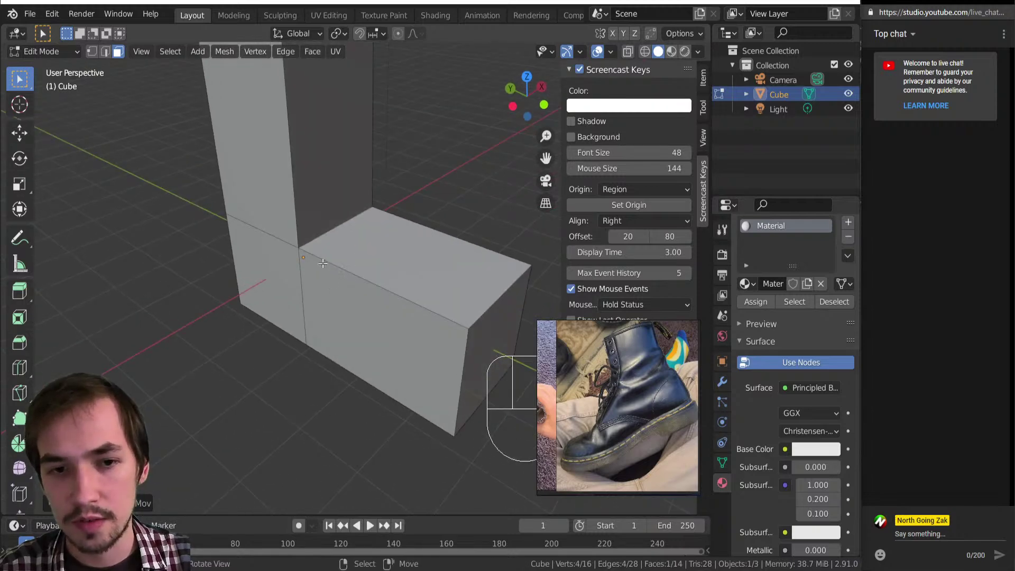
scroll(296, 255, "up", 4)
middle_click_drag(296, 254, 313, 255)
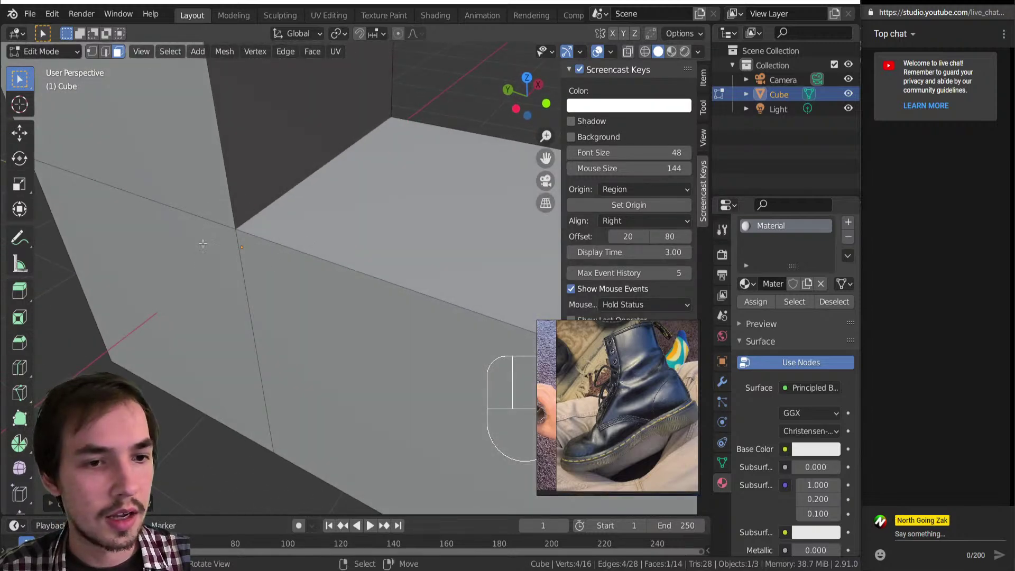
scroll(230, 251, "down", 4)
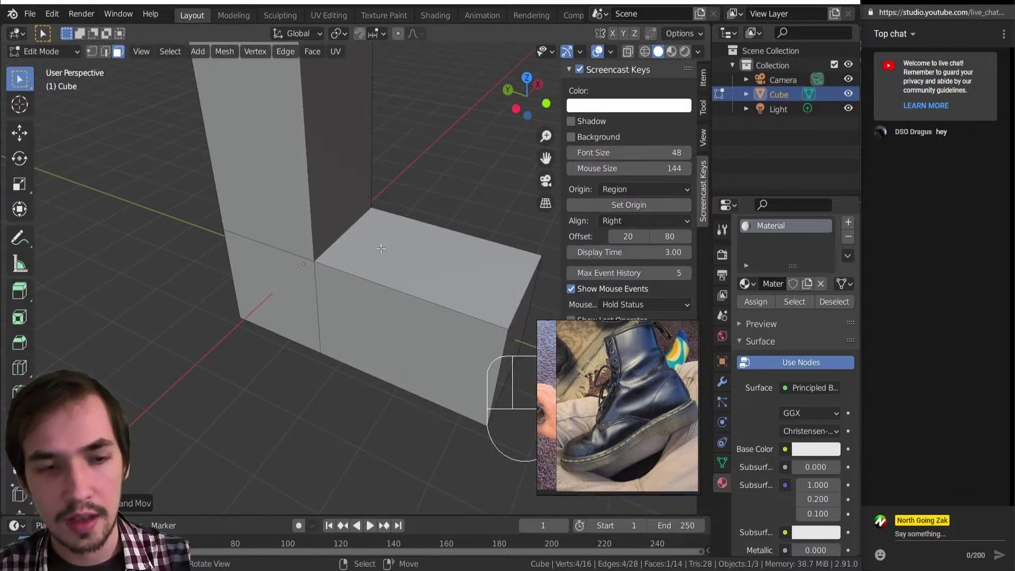
scroll(343, 289, "down", 6)
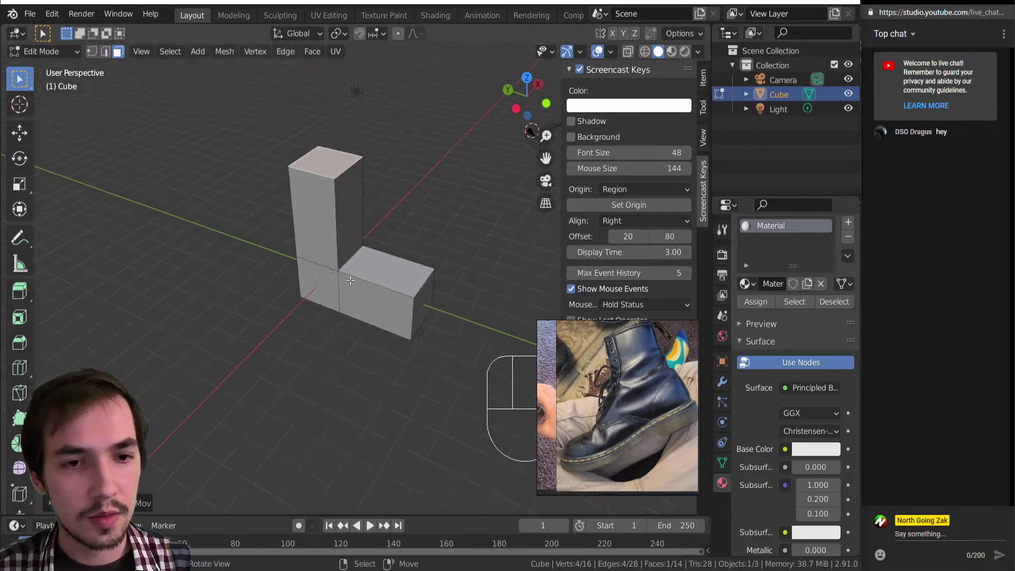
middle_click_drag(391, 292, 384, 269)
scroll(358, 230, "up", 3)
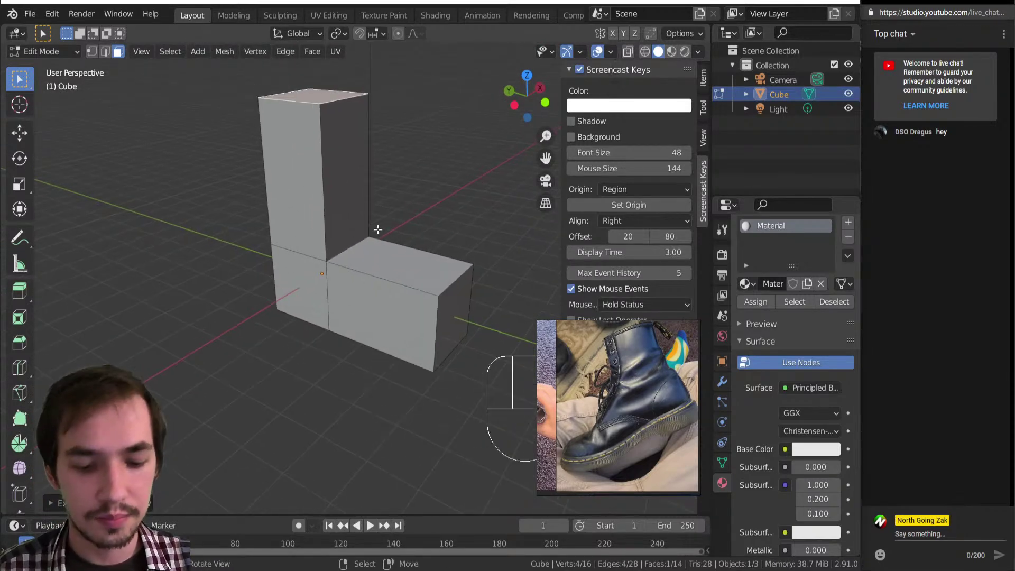
Step: Lower the shaft's top face along Z to roughly half the shaft's height, and return to Object Mode
key("g")
key("z")
left_click(331, 307)
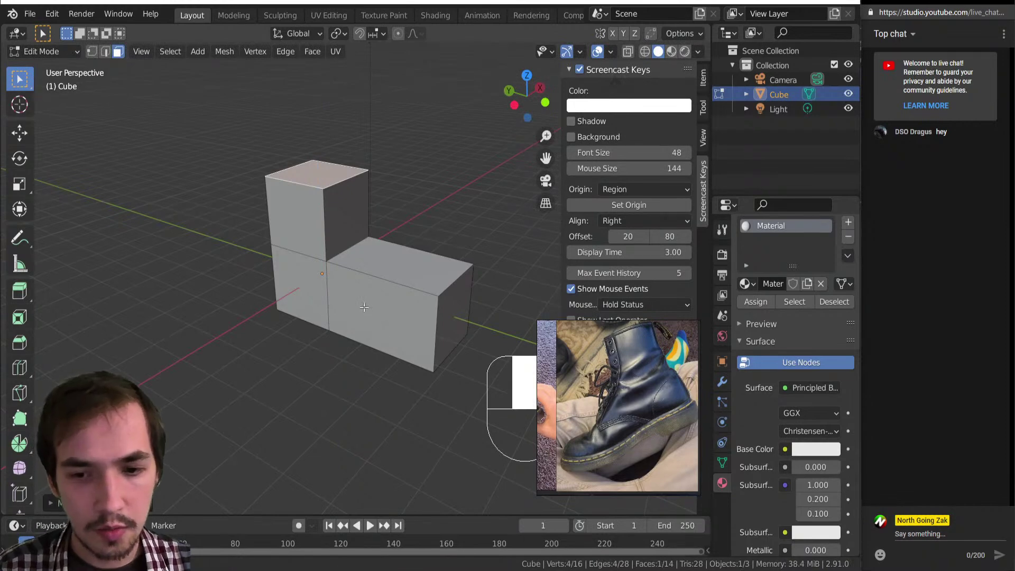
middle_click_drag(366, 310, 483, 303)
key("Tab")
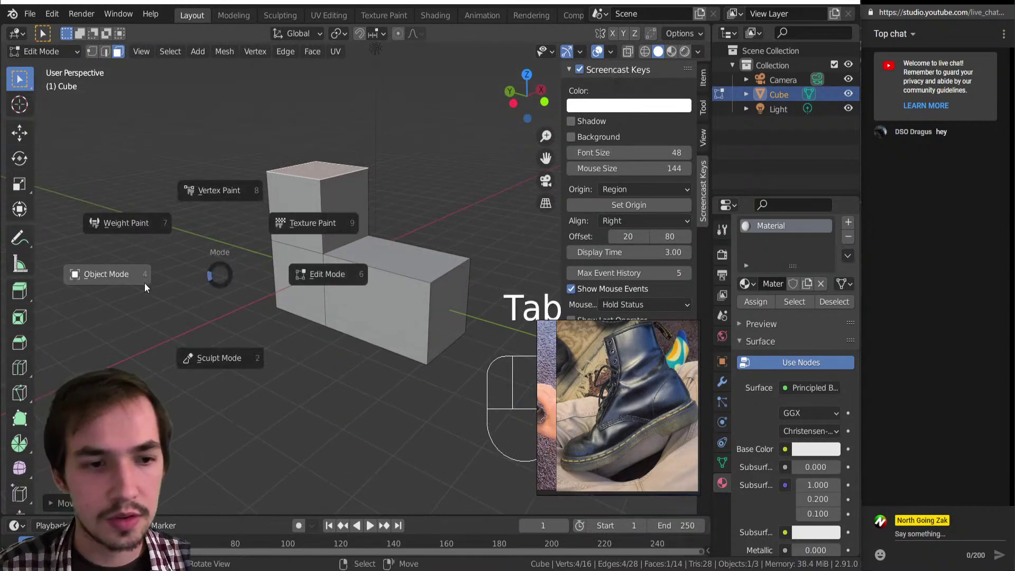
left_click(128, 285)
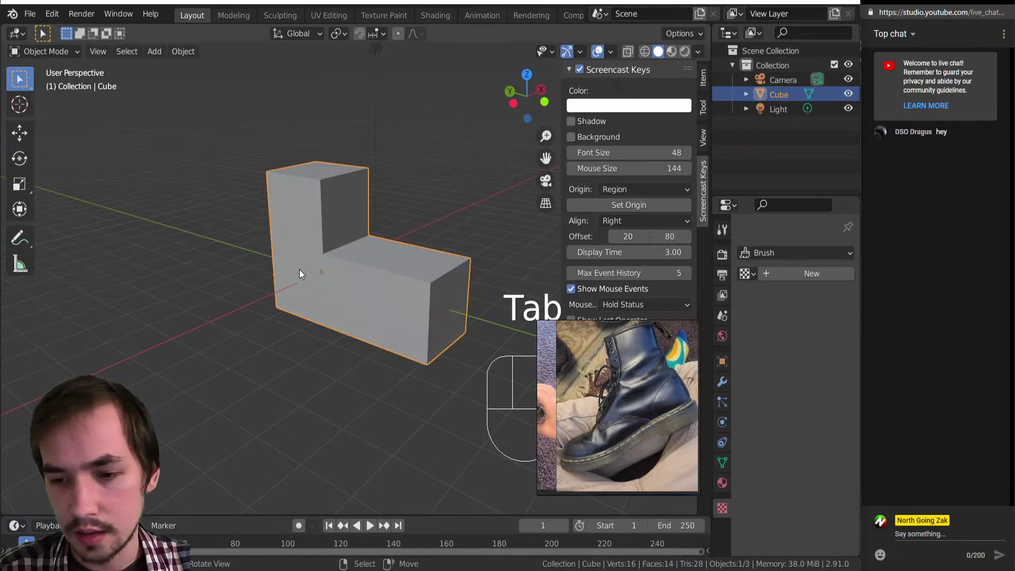
Step: Show the cube's modifier properties and move the boot reference image to the free area beside the model, clear of the settings
left_click_drag(635, 387, 632, 407)
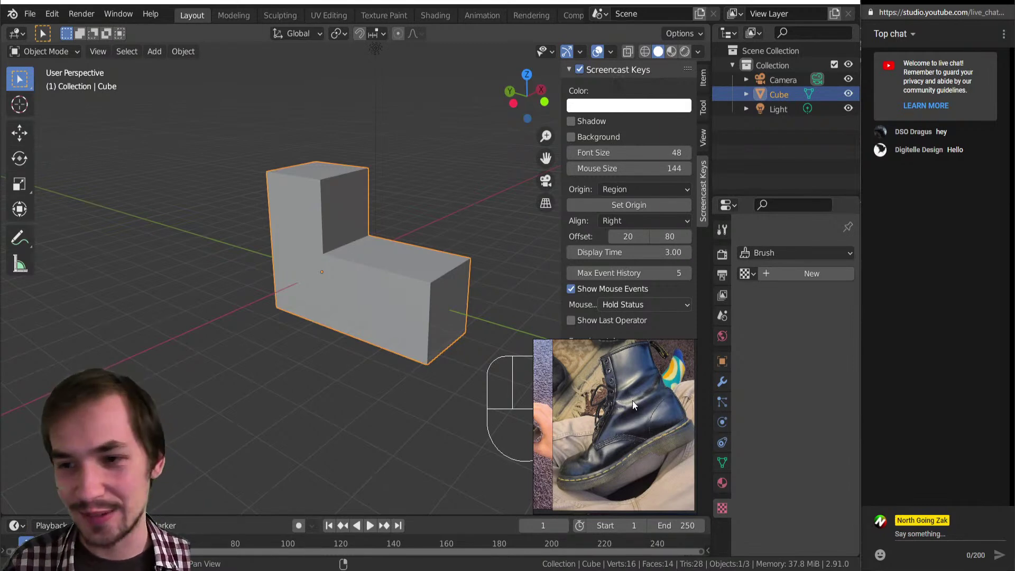
left_click(727, 381)
left_click(791, 250)
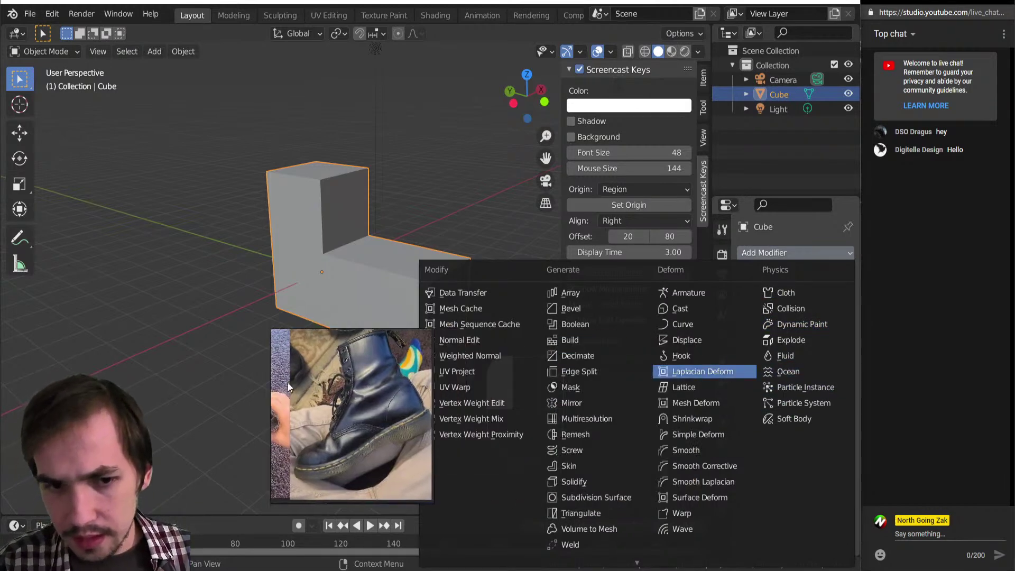
left_click_drag(341, 382, 103, 349)
Step: Add a centred loop cut across the foot, halfway along its length, in Edit Mode
middle_click_drag(302, 343, 307, 342)
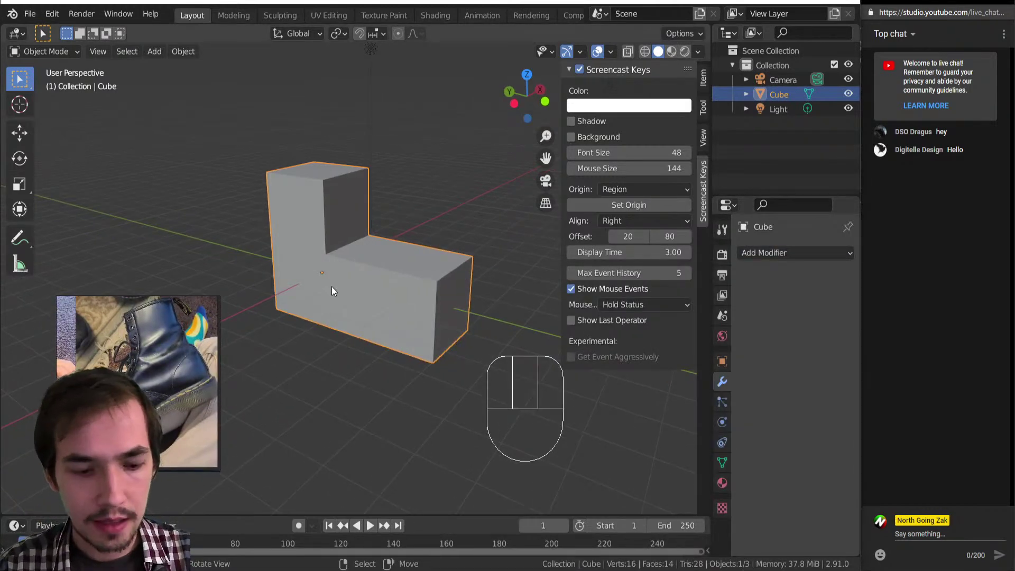
key("Tab")
scroll(370, 270, "up", 2)
key("ctrl+r")
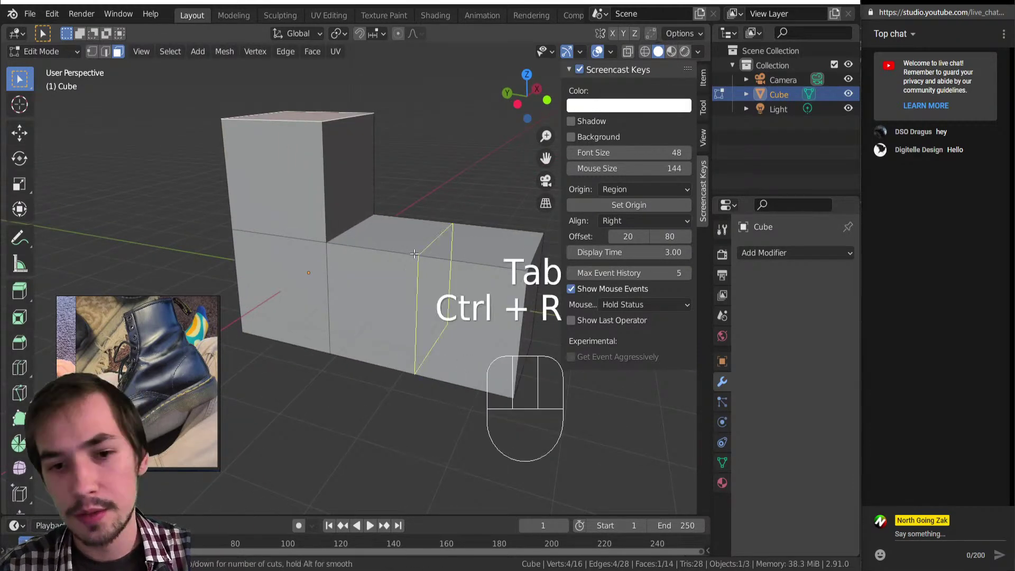
left_click(414, 254)
right_click(411, 254)
scroll(396, 316, "down", 2)
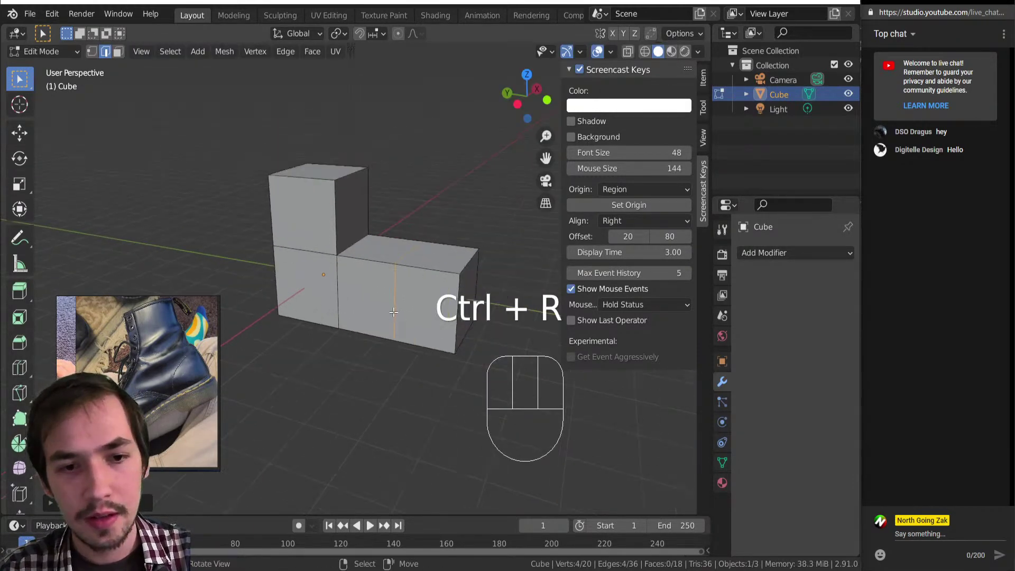
Step: Add a centred horizontal loop cut around the heel and foot block
key("ctrl+r")
key("ctrl+r")
left_click(474, 311)
right_click(474, 311)
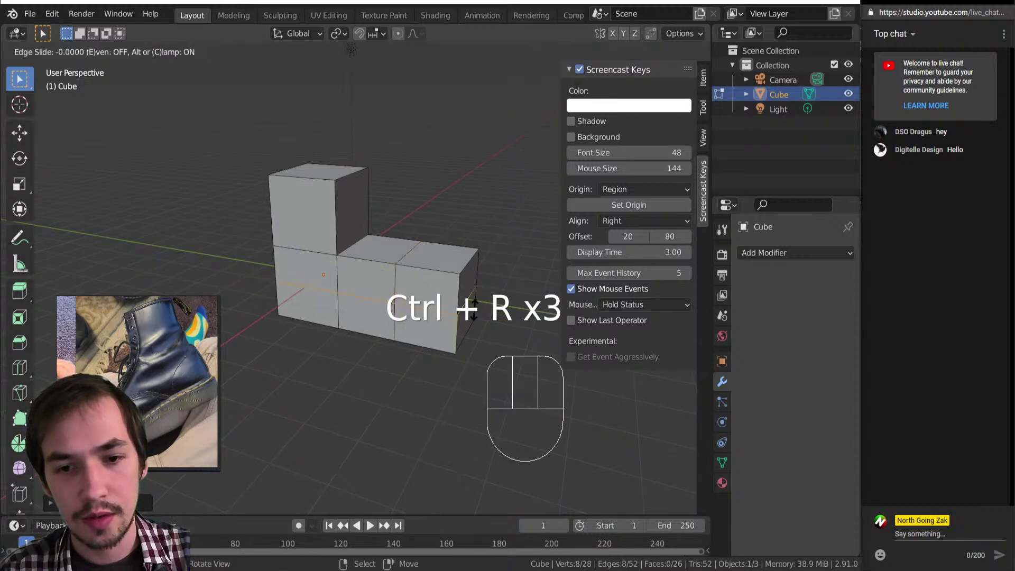
middle_click_drag(474, 311, 426, 277)
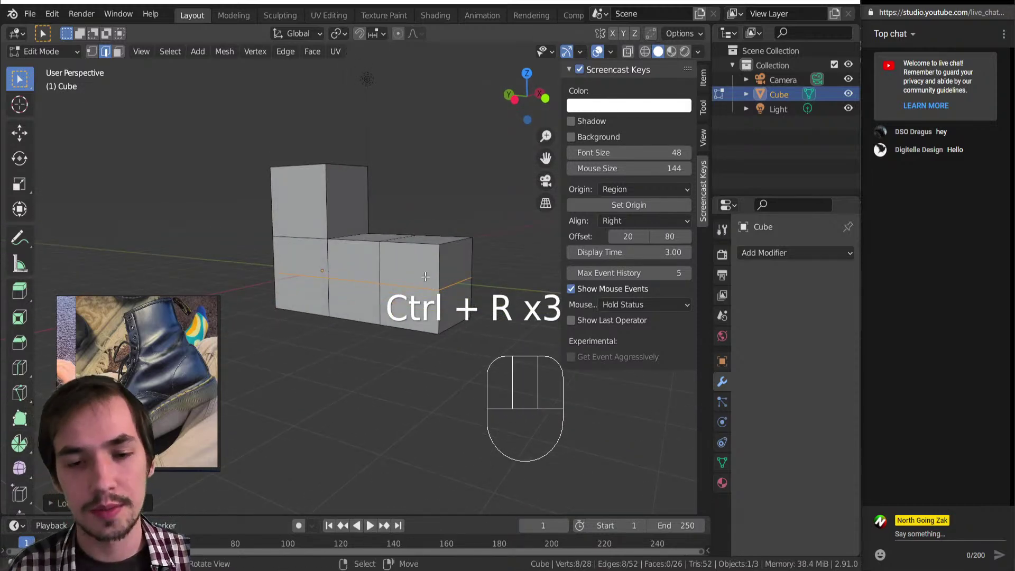
Step: Add a centred crosswise loop cut to each half of the foot, dividing it into four segments
scroll(417, 257, "up", 1)
scroll(417, 257, "up", 2)
key("ctrl+r")
left_click(439, 265)
right_click(439, 264)
key("ctrl+r")
left_click(388, 240)
right_click(388, 240)
Step: Add a centred vertical loop cut through the shaft and heel, and a horizontal one halfway up the shaft
key("ctrl+r")
key("ctrl+r")
left_click(280, 231)
right_click(280, 231)
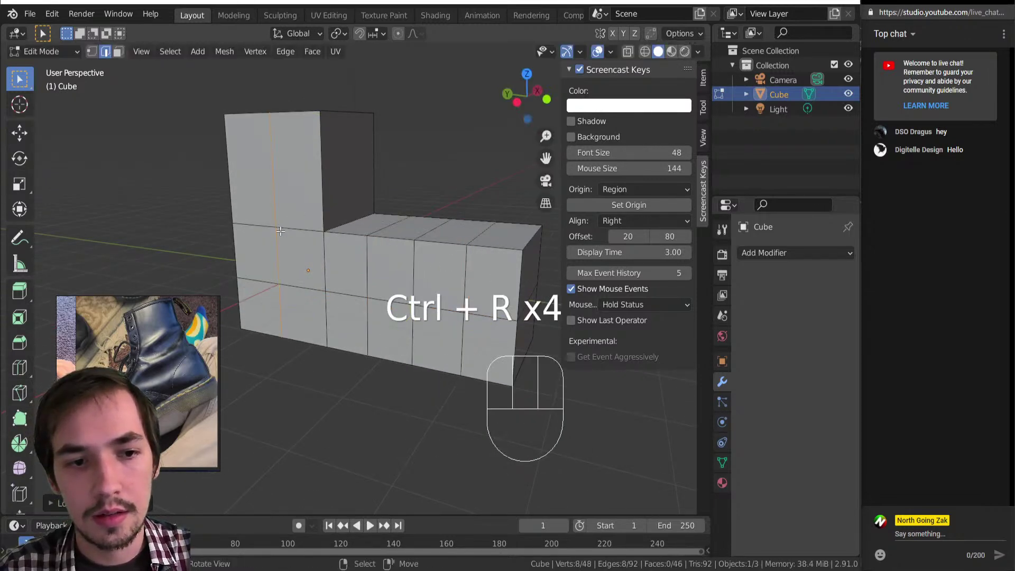
key("ctrl+r")
left_click(317, 183)
right_click(317, 183)
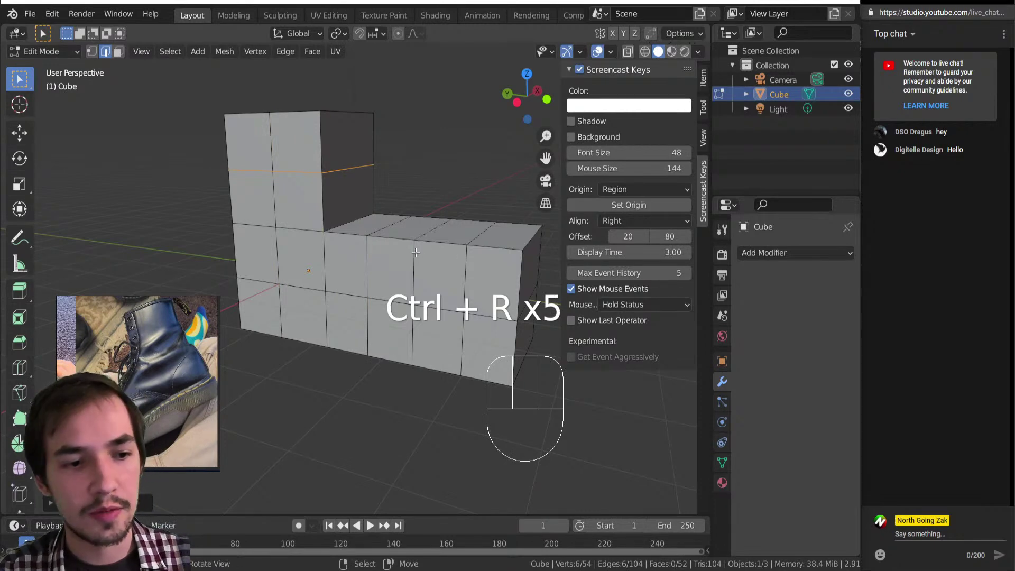
Step: Add a centred lengthwise loop cut down the middle of the whole boot shape
middle_click_drag(416, 250, 410, 271)
key("ctrl+r")
left_click(499, 288)
right_click(499, 288)
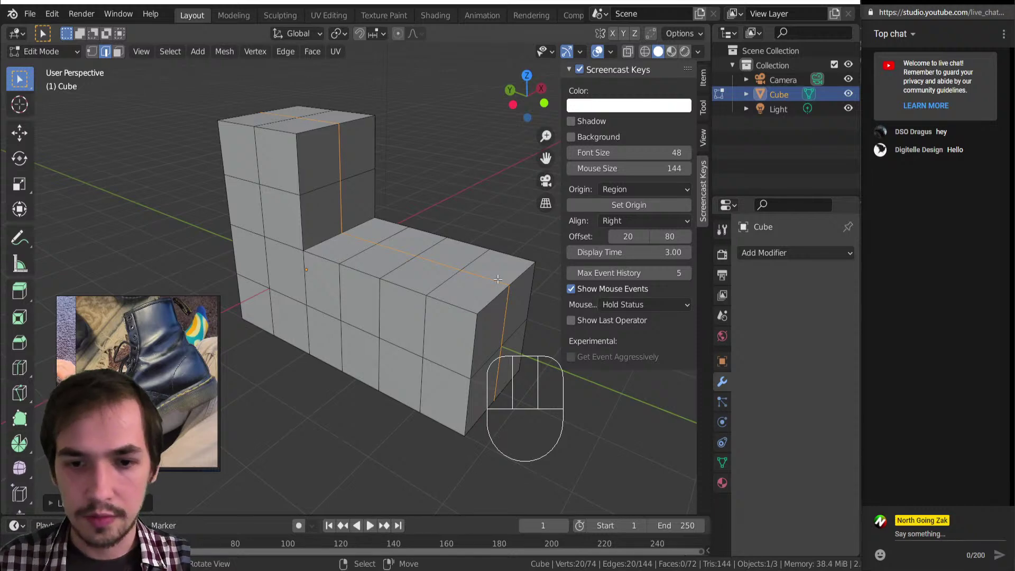
Step: Add a Multiresolution modifier to the boot mesh in Object Mode and subdivide it once
scroll(442, 256, "down", 2)
key("Tab")
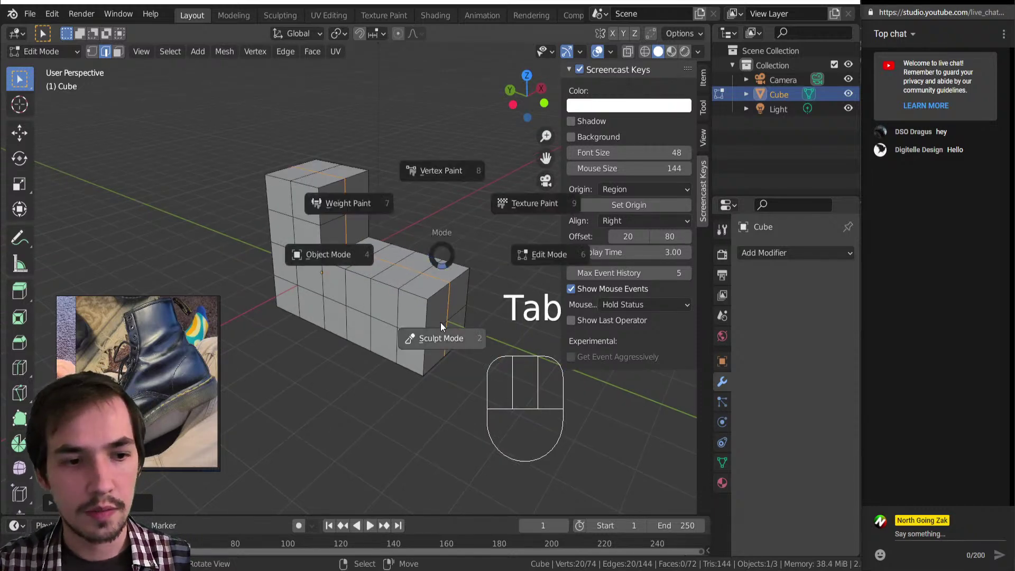
left_click(361, 261)
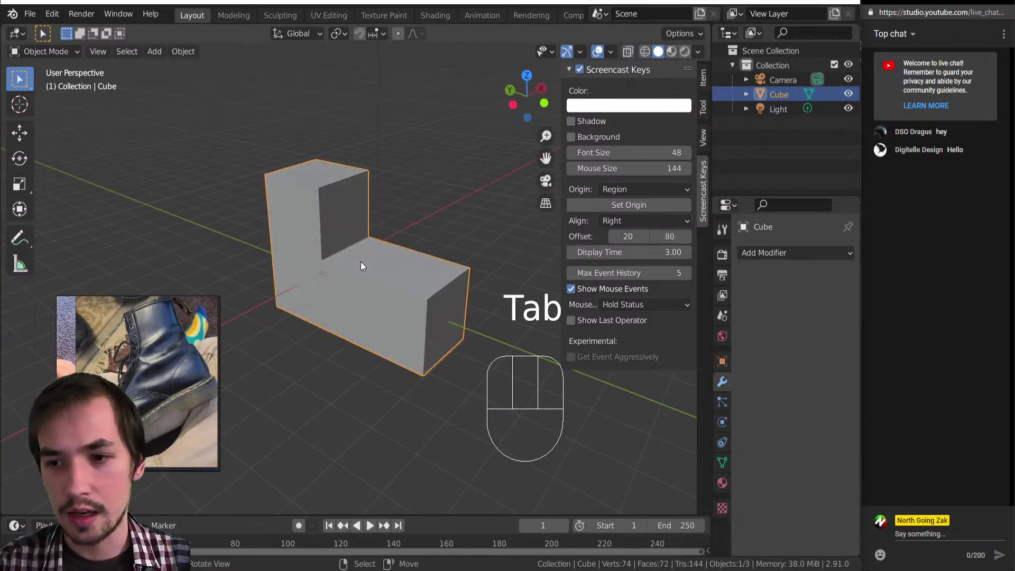
left_click(791, 257)
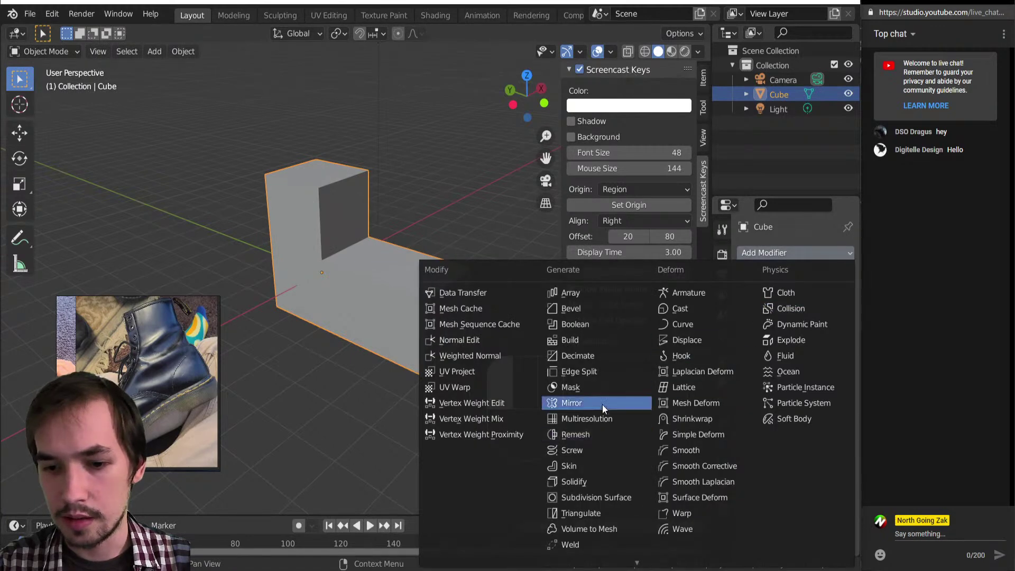
left_click(589, 421)
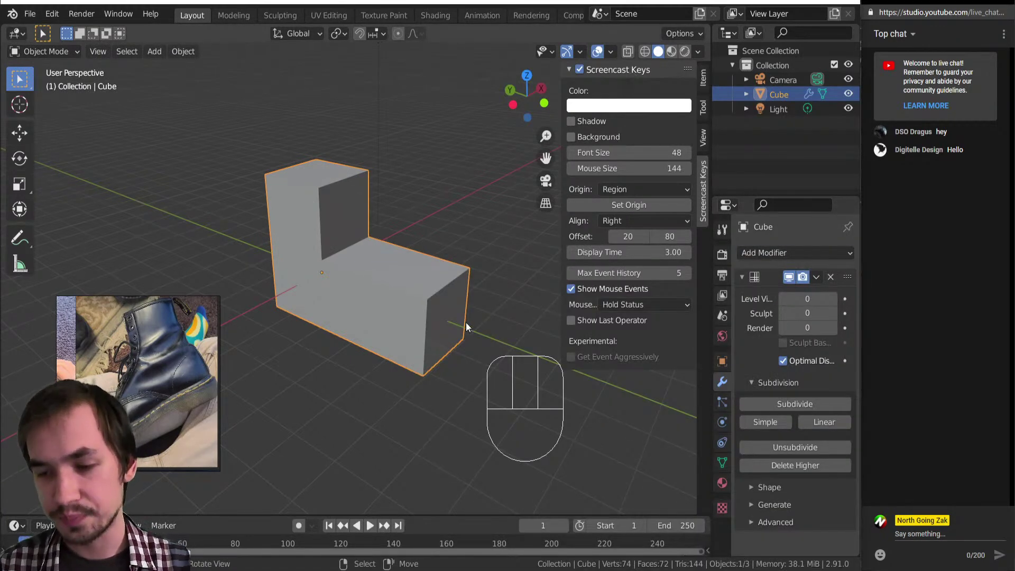
left_click(799, 405)
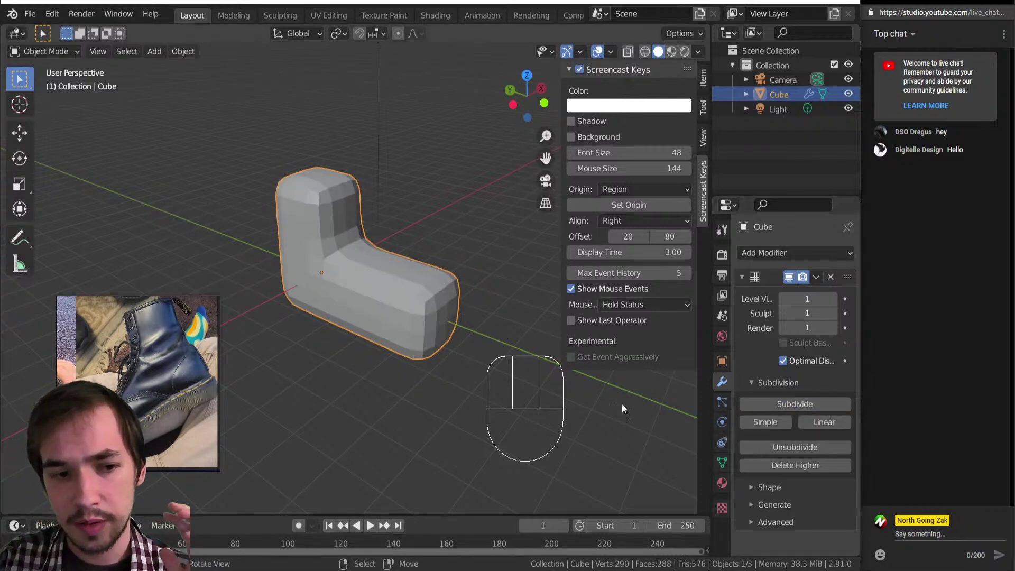
Step: Subdivide the boot's Multiresolution modifier two more times to reach level 3
middle_click_drag(316, 328, 338, 288)
scroll(337, 287, "up", 3)
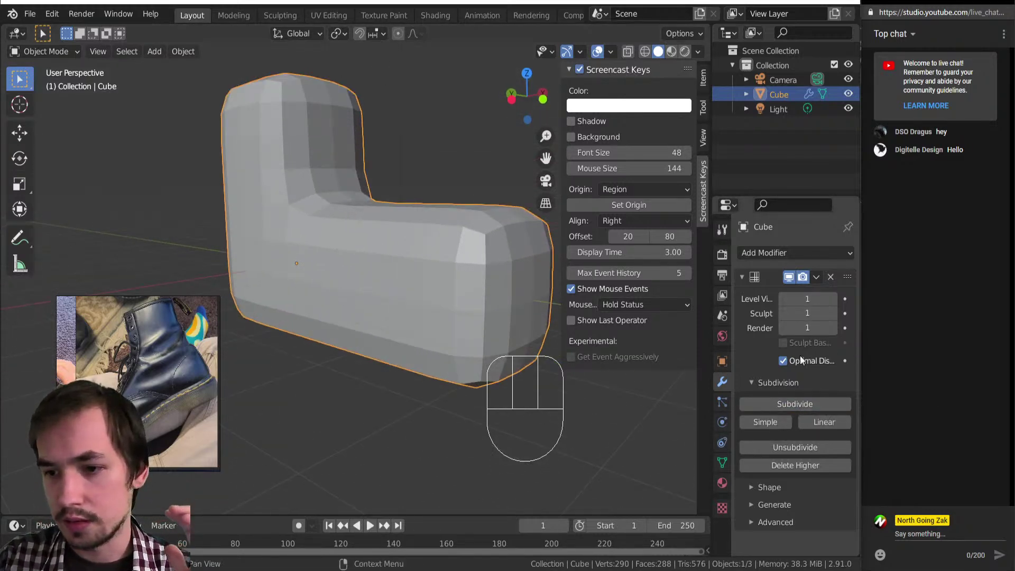
left_click(787, 403)
left_click(787, 403)
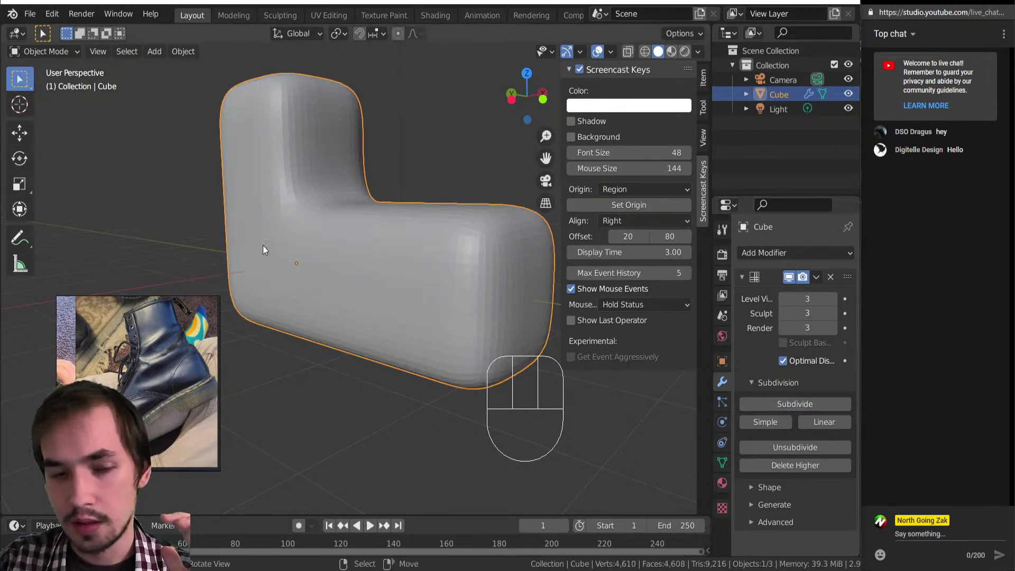
Step: Switch the boot mesh to Sculpt Mode
middle_click_drag(463, 236, 471, 265)
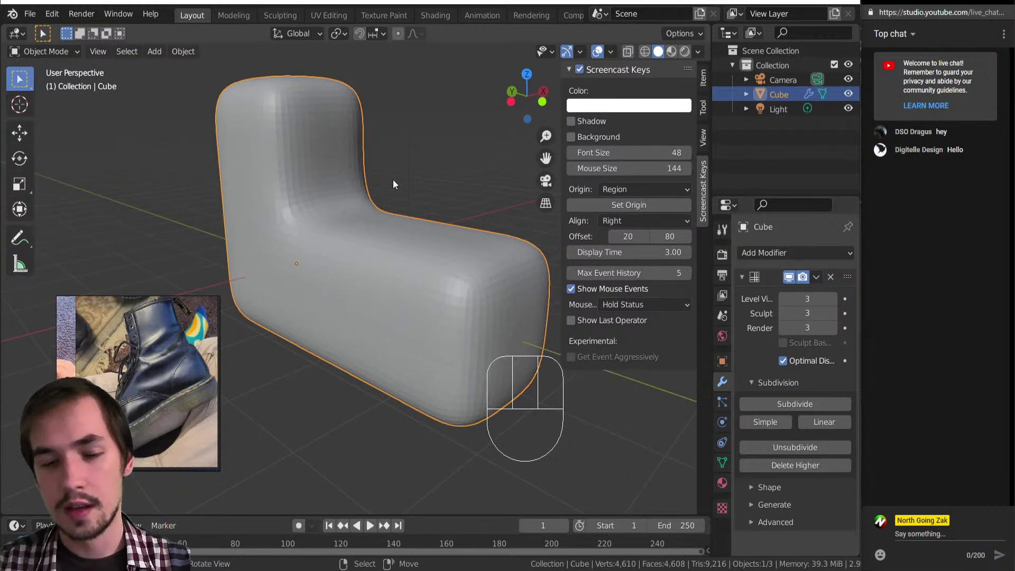
scroll(356, 240, "down", 4)
key("Tab")
left_click(379, 363)
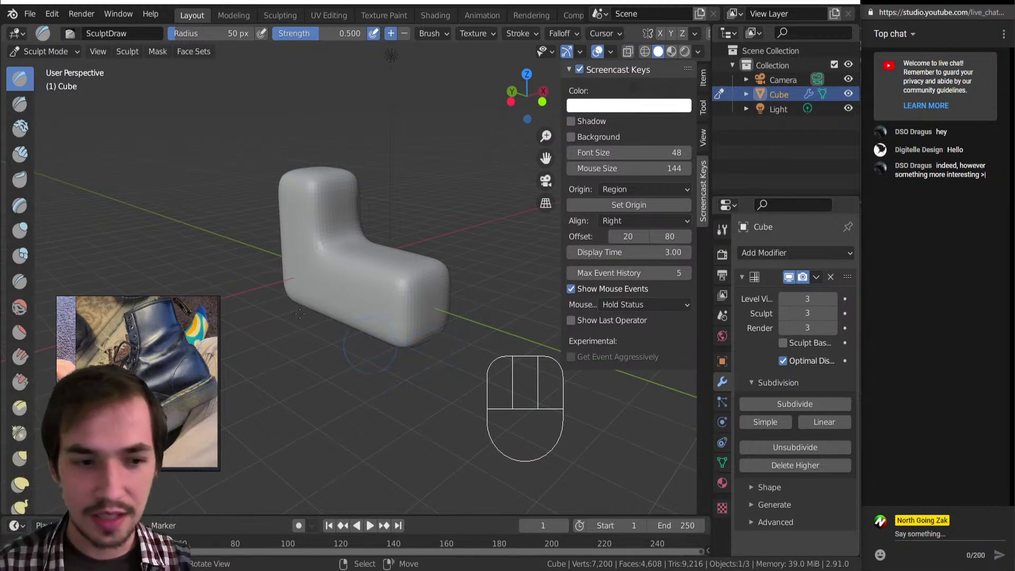
Step: Move the reference photo board away from the sculpt brushes and widen it to show the boot photos together
scroll(20, 211, "down", 3)
left_click_drag(176, 399, 618, 450)
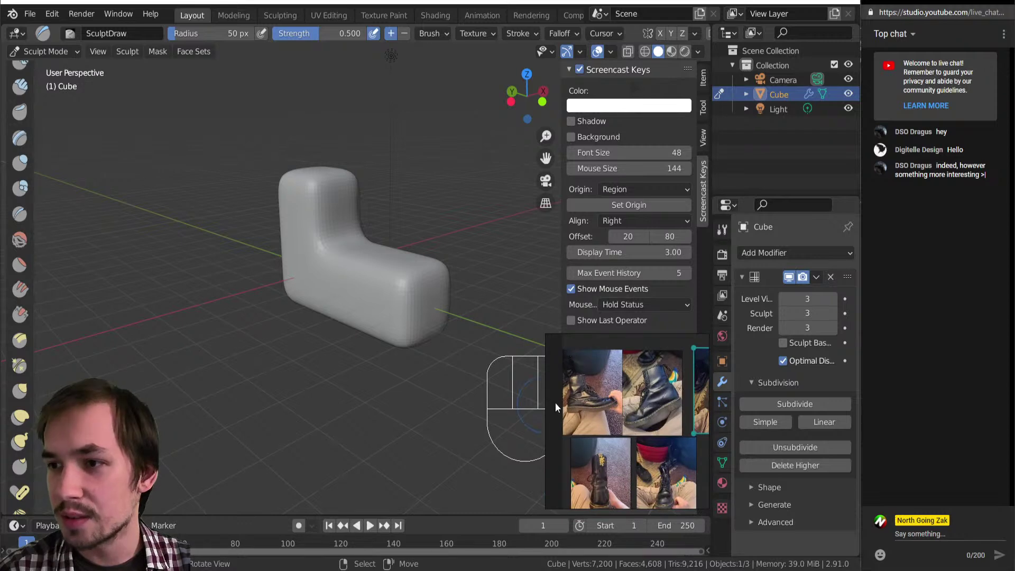
left_click_drag(547, 409, 542, 402)
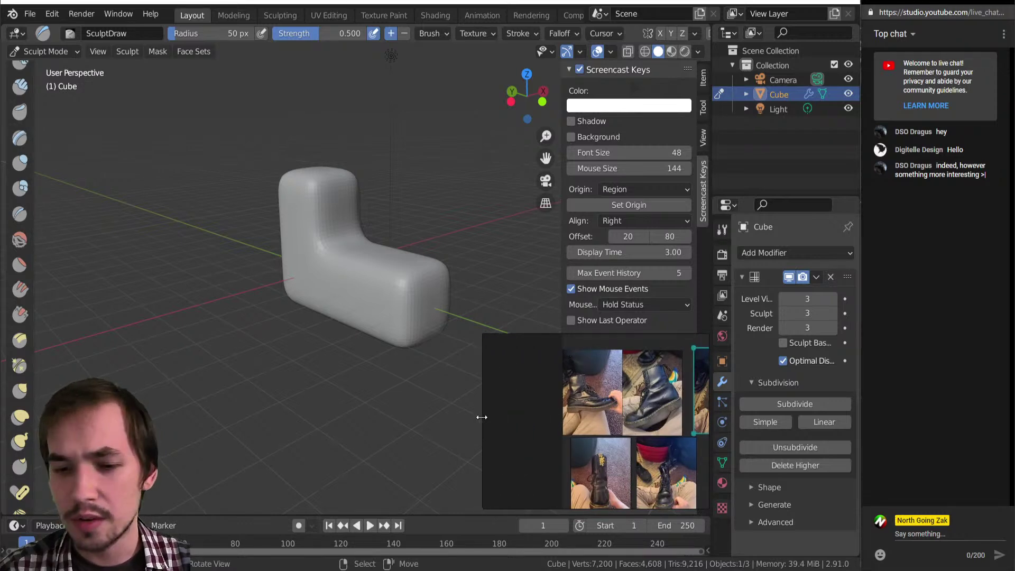
Step: Choose the Clay Strips brush with a 55 px radius and undo the trial stroke on the boot
middle_click_drag(352, 313, 340, 306)
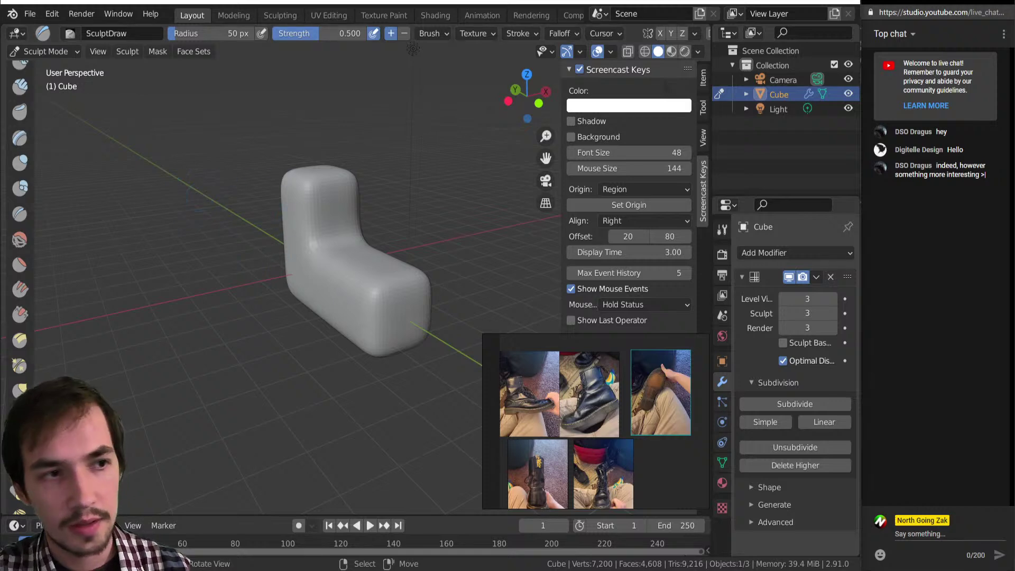
left_click(21, 86)
middle_click_drag(296, 341, 333, 154)
key("bracketright")
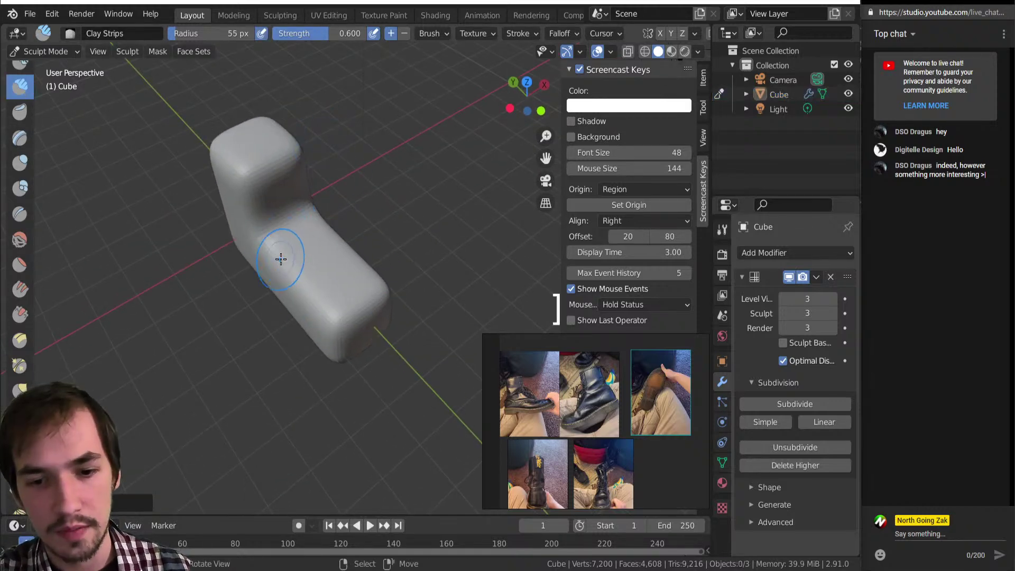
key("ctrl+super+z")
key("ctrl+z")
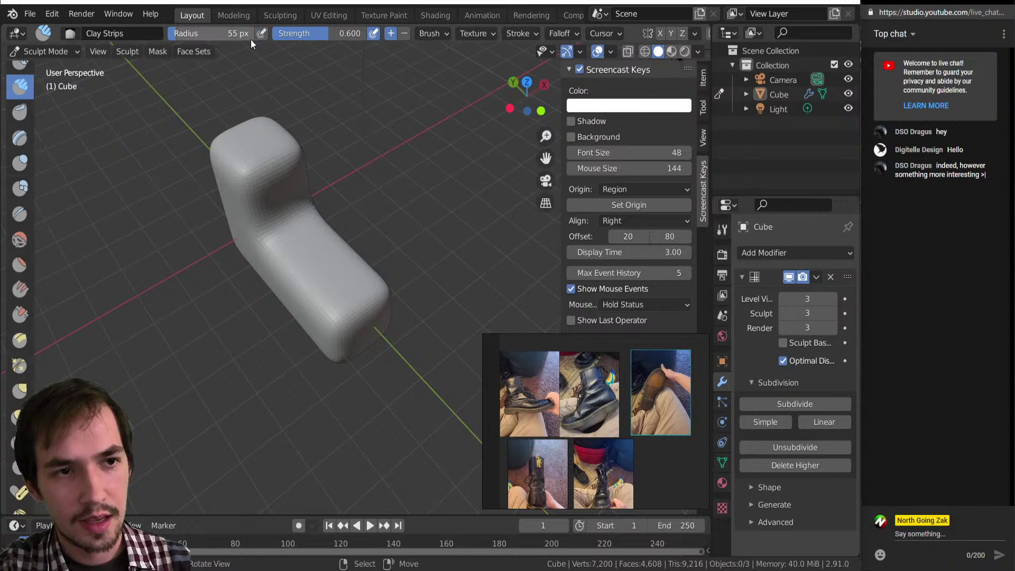
Step: Enlarge the Clay Strips radius to 110 px and sculpt strokes across the top of the foot and toe
middle_click_drag(264, 229, 282, 163)
middle_click_drag(282, 162, 239, 183, "shift")
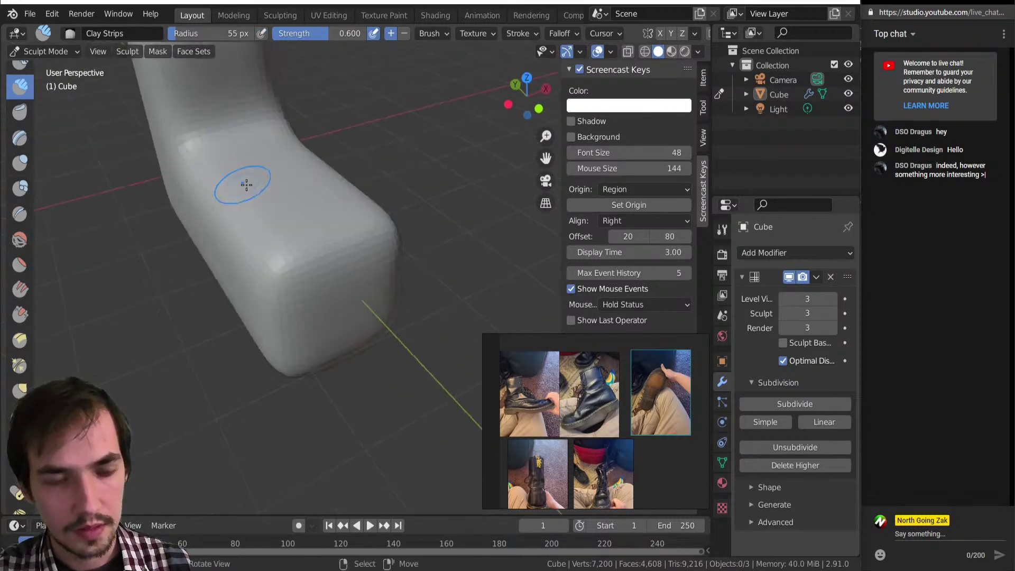
key("bracketright")
key("bracketright")
key("bracketright")
key("bracketright")
key("bracketright")
key("bracketright")
key("bracketright")
key("bracketright")
key("bracketleft")
key("bracketleft")
key("bracketleft")
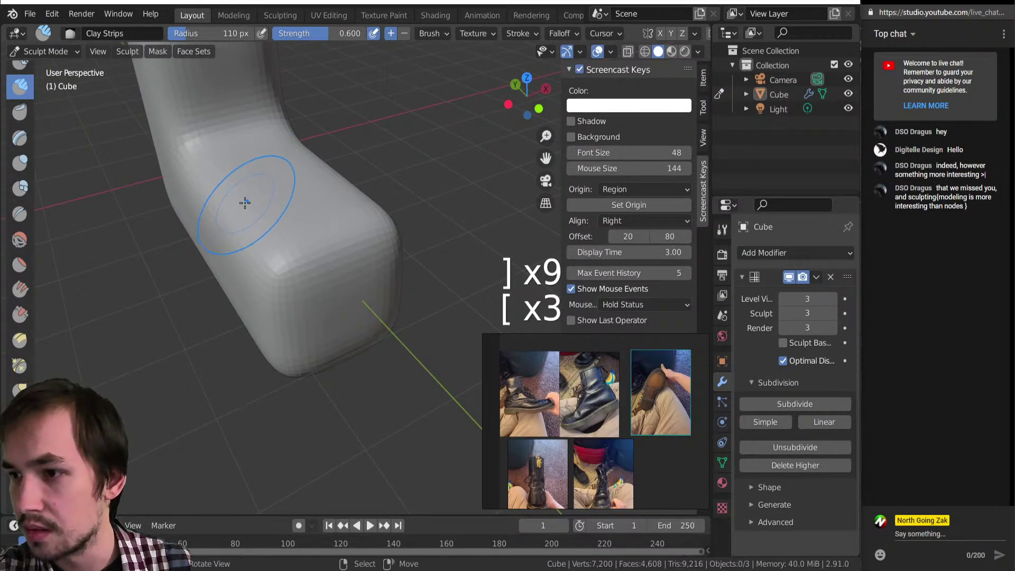
mouse_move(264, 269)
left_mouse_down()
mouse_move(317, 283)
mouse_move(295, 196)
mouse_move(369, 249)
mouse_move(349, 222)
left_mouse_up()
Step: Reduce the Clay Strips radius to 80 px and sculpt the front and both sides of the toe area
mouse_move(349, 222)
middle_mouse_down()
mouse_move(317, 226)
mouse_move(274, 187)
mouse_move(239, 222)
middle_mouse_up()
key("bracketleft")
key("bracketleft")
key("bracketleft")
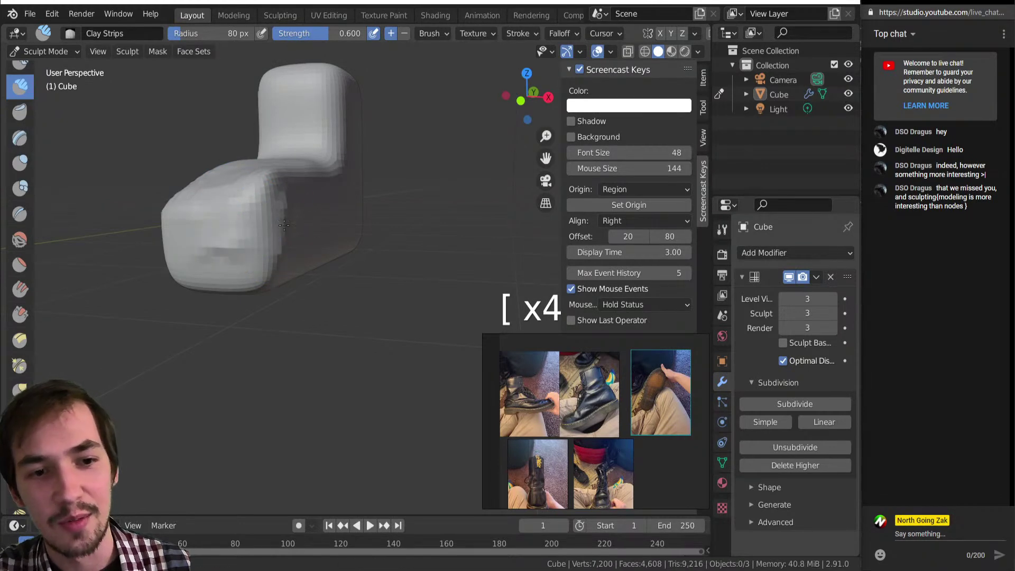
mouse_move(288, 246)
middle_mouse_down()
mouse_move(370, 284)
mouse_move(397, 249)
mouse_move(388, 211)
middle_mouse_up()
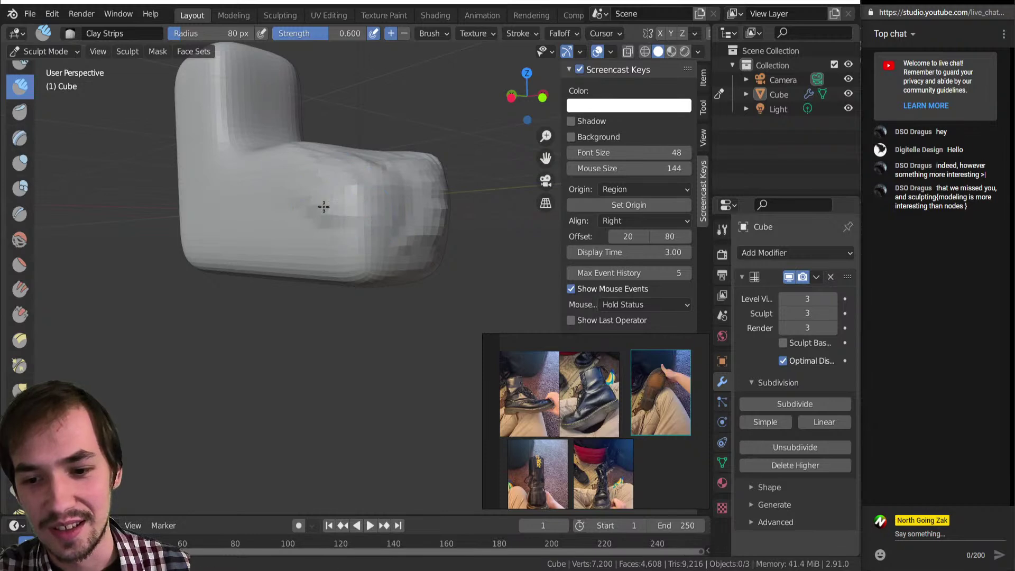
mouse_move(240, 174)
middle_mouse_down()
mouse_move(319, 222)
mouse_move(319, 242)
mouse_move(320, 217)
mouse_move(323, 235)
mouse_move(291, 260)
mouse_move(306, 263)
middle_mouse_up()
scroll(320, 223, "down", 4)
scroll(323, 234, "up", 1)
mouse_move(326, 256)
left_mouse_down()
mouse_move(333, 233)
mouse_move(317, 237)
left_mouse_up()
mouse_move(312, 230)
middle_mouse_down()
mouse_move(304, 239)
mouse_move(341, 249)
middle_mouse_up()
Step: Use the Grab brush at a 156 px radius to pull the shaft's upper back outward and shape its rear profile
key("g")
mouse_move(260, 170)
middle_mouse_down()
mouse_move(256, 154)
mouse_move(321, 149)
mouse_move(274, 159)
middle_mouse_up()
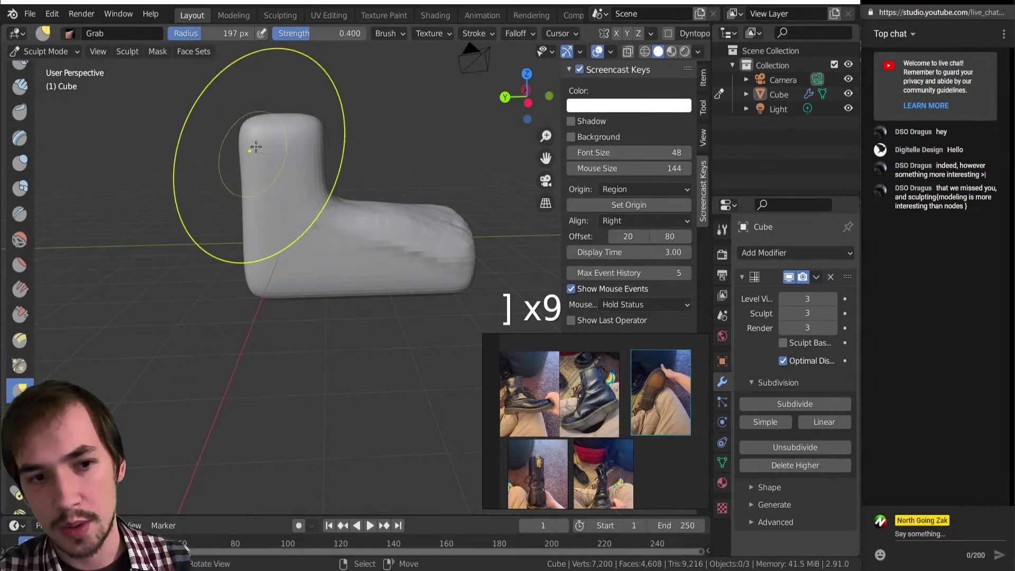
key("bracketleft")
key("bracketleft")
key("bracketleft")
key("bracketleft")
key("bracketleft")
key("bracketright")
key("bracketright")
key("bracketright")
key("bracketright")
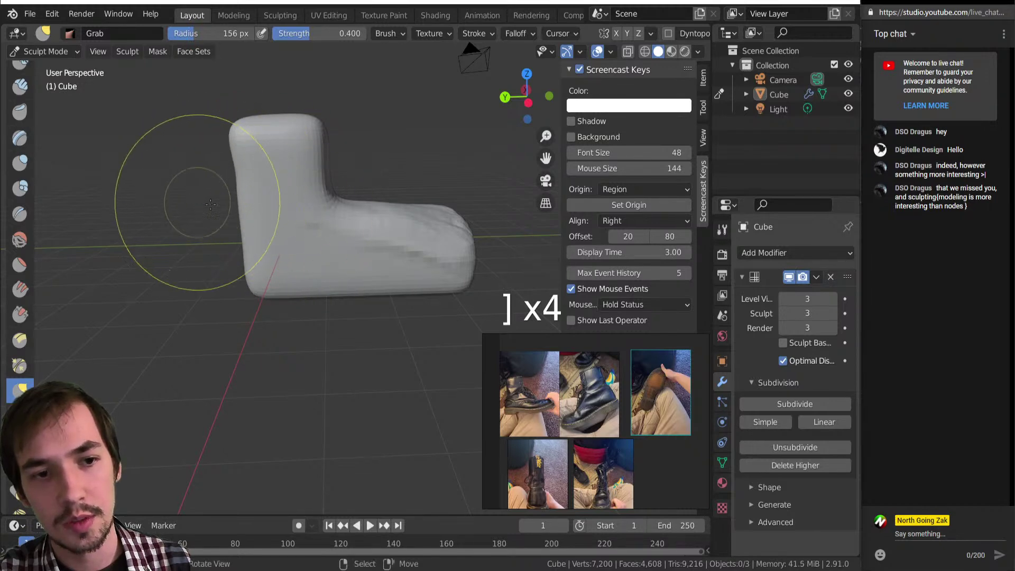
middle_click_drag(182, 177, 265, 169)
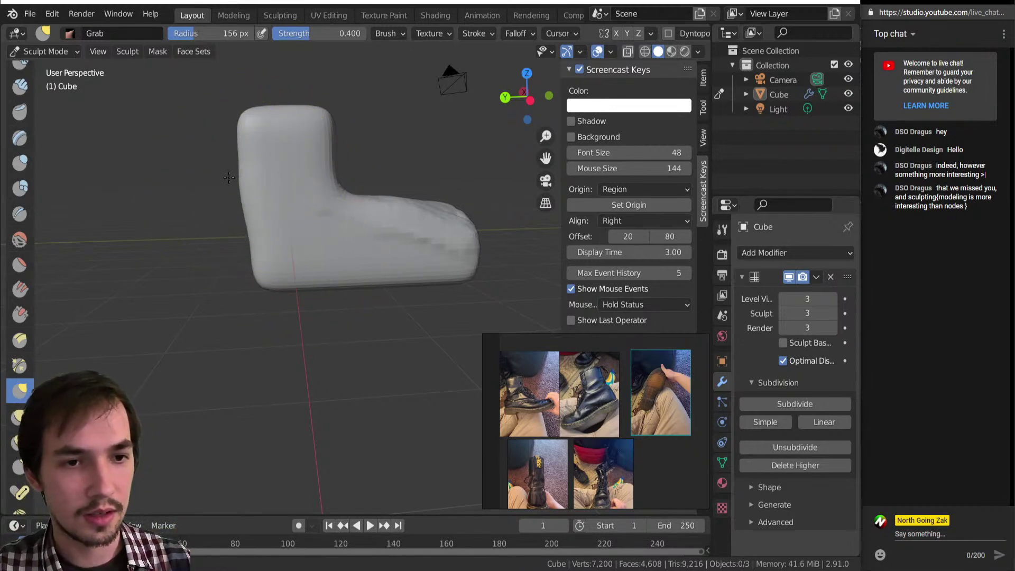
key("x")
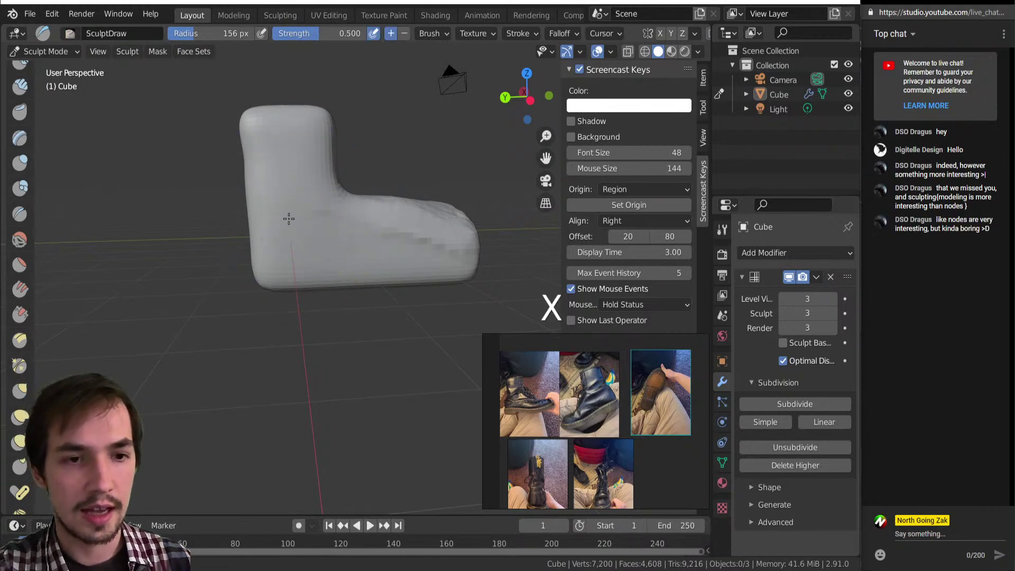
key("ctrl+z")
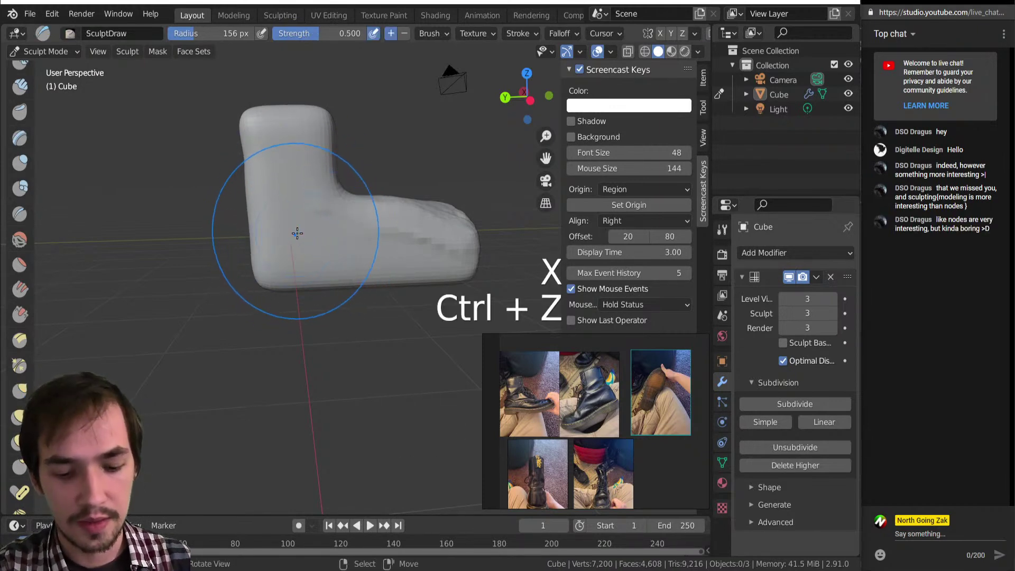
key("x")
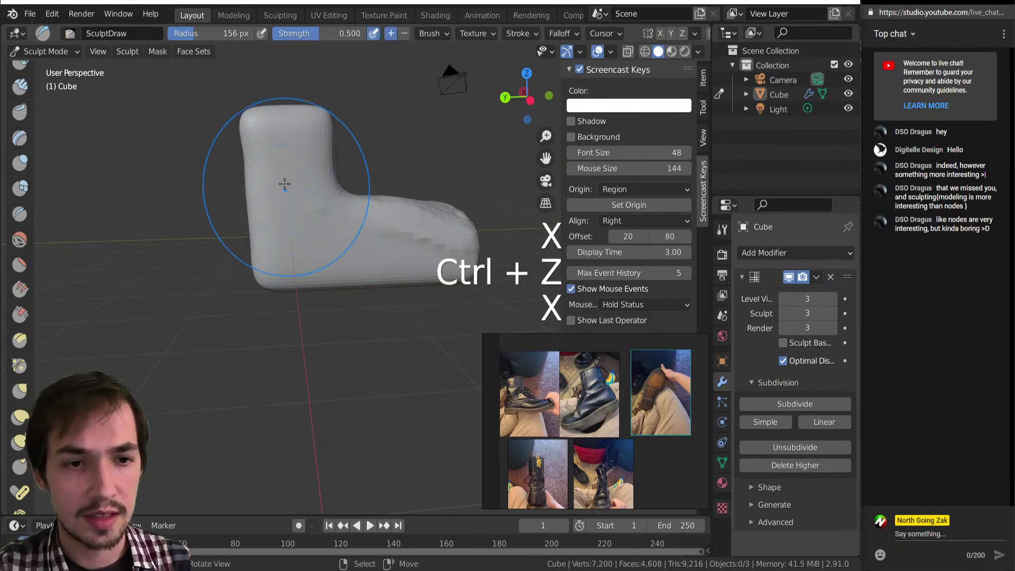
Step: Set the viewport shading to MatCap lighting with the dark grey matcap and check the boot's side
left_click(698, 52)
left_click(685, 121)
left_click(686, 155)
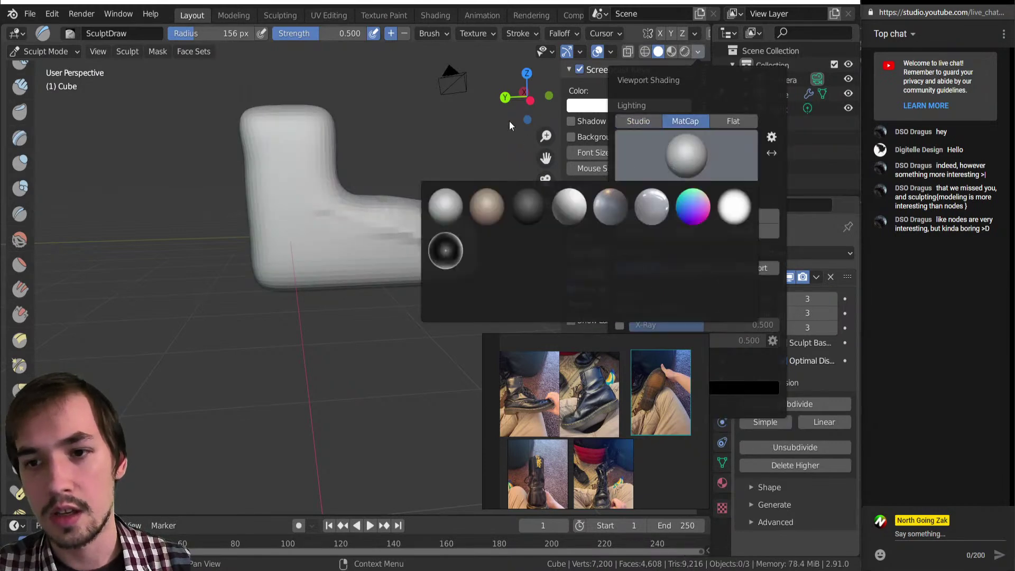
left_click(528, 207)
middle_click_drag(272, 125, 477, 228)
Step: Change the viewport matcap to the matte red one
left_click(698, 50)
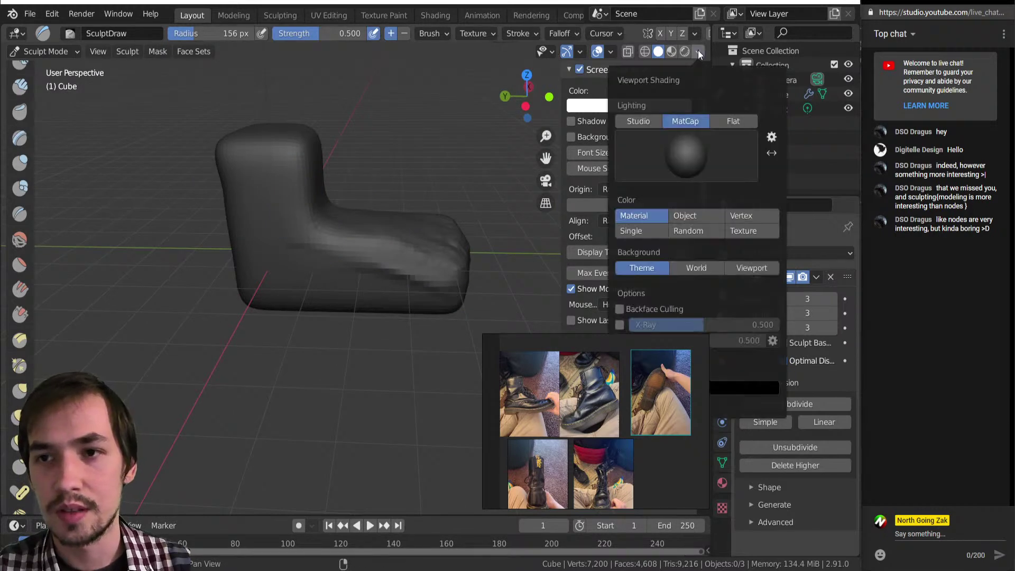
left_click(699, 51)
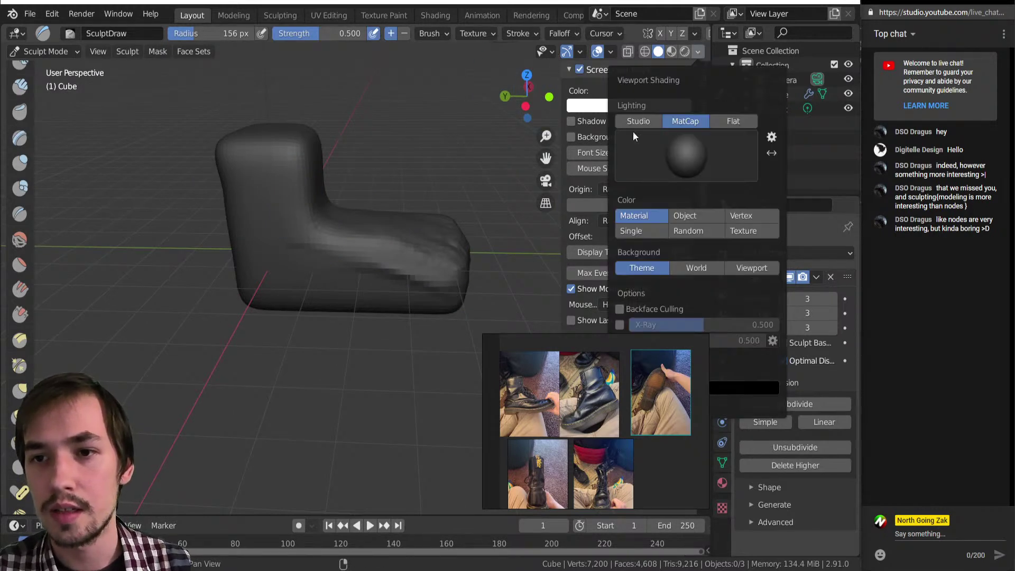
left_click(633, 135)
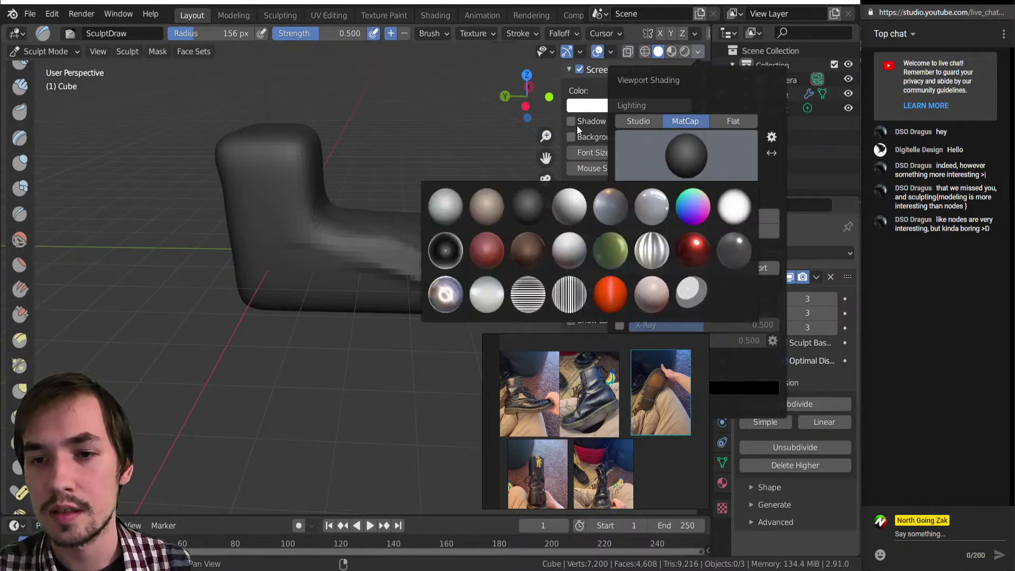
left_click(485, 258)
Step: Use the Grab brush at a 113 px radius to push in the back of the boot above the heel
mouse_move(294, 208)
middle_mouse_down()
mouse_move(301, 227)
mouse_move(252, 218)
middle_mouse_up()
key("g")
key("bracketleft")
key("bracketleft")
key("bracketleft")
left_click_drag(245, 222, 255, 227)
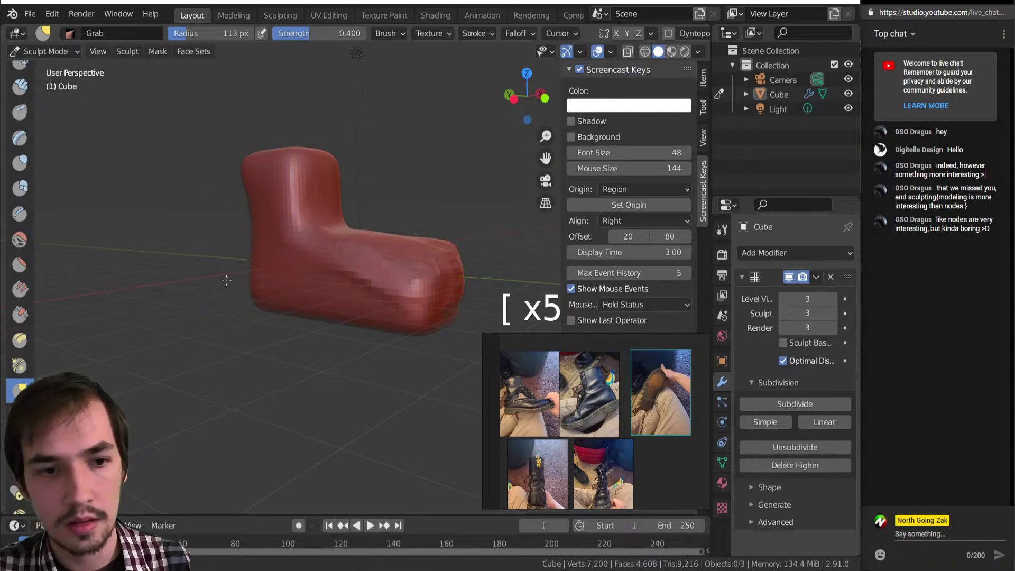
Step: Compare the boot's underside and side with the sole and side-view reference photos
middle_click_drag(295, 273, 293, 164)
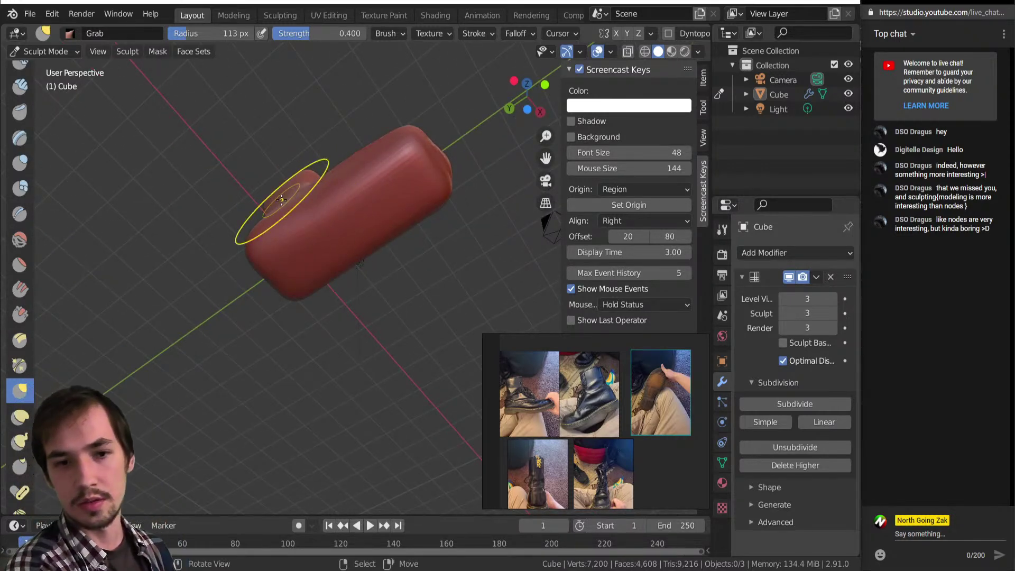
scroll(659, 375, "up", 5)
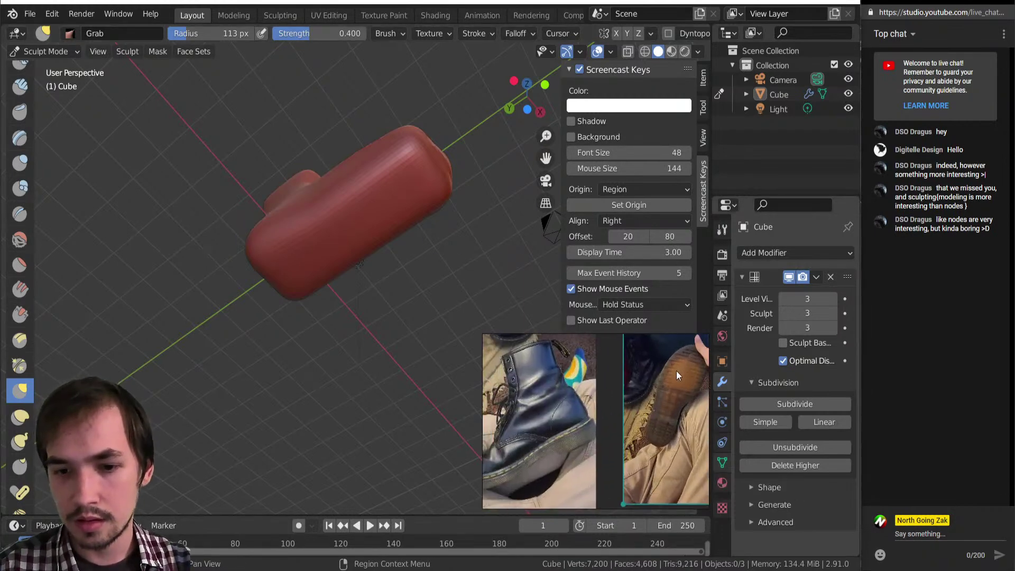
scroll(656, 380, "down", 4)
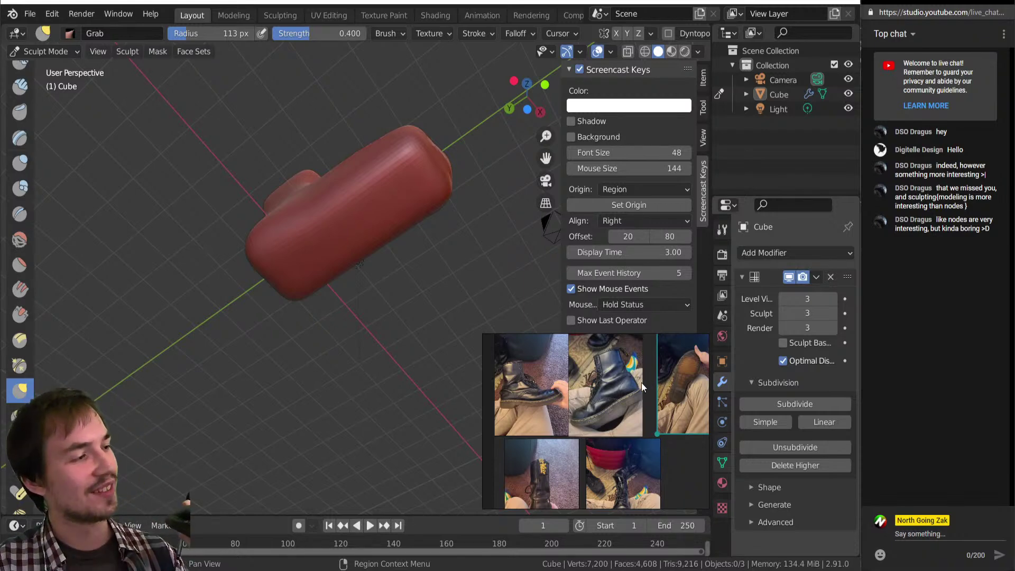
scroll(638, 386, "up", 2)
scroll(622, 394, "up", 1)
mouse_move(476, 286)
middle_mouse_down()
mouse_move(431, 250)
mouse_move(381, 332)
middle_mouse_up()
scroll(381, 331, "down", 1)
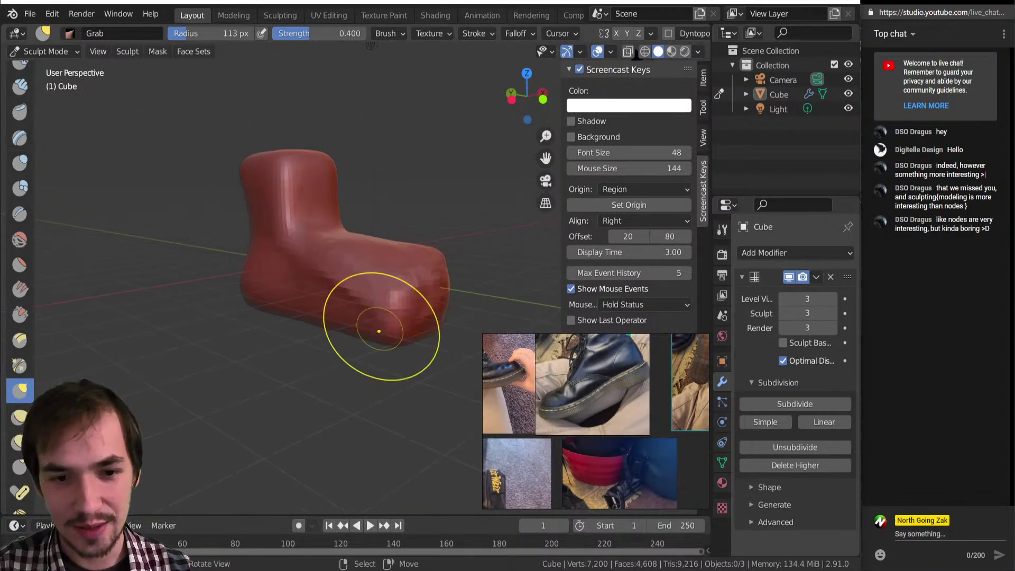
Step: Reshape the toe with the Grab brush, reducing its radius to 90 px and extending one side of the tip further forward
middle_click_drag(363, 260, 315, 304)
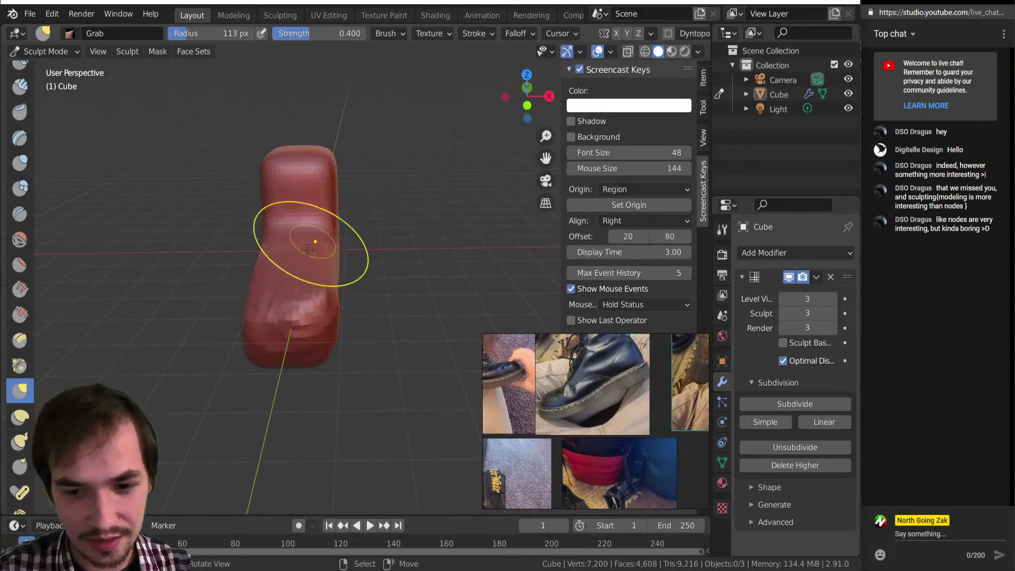
mouse_move(296, 318)
middle_mouse_down()
mouse_move(442, 305)
mouse_move(404, 208)
middle_mouse_up()
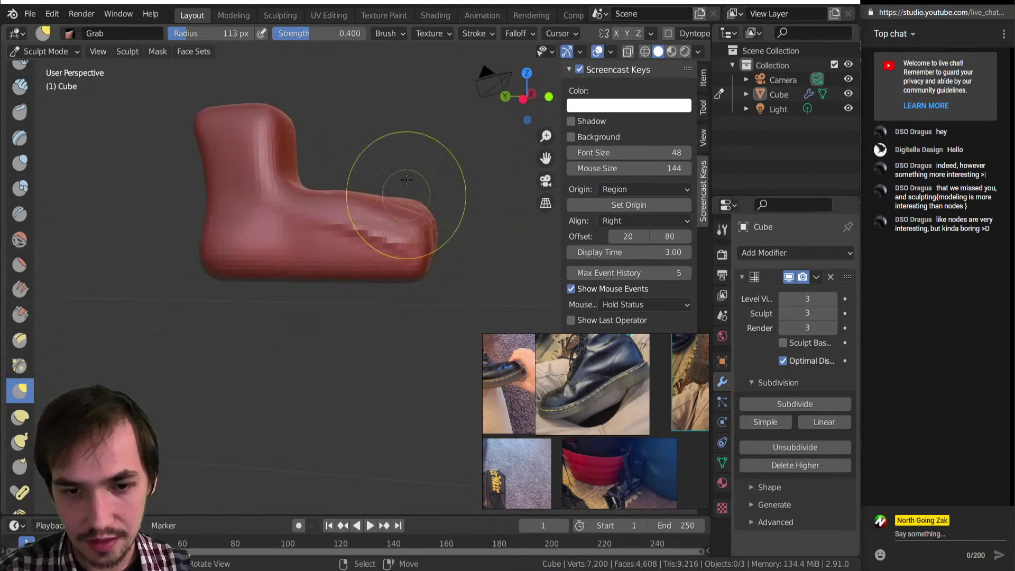
key("g")
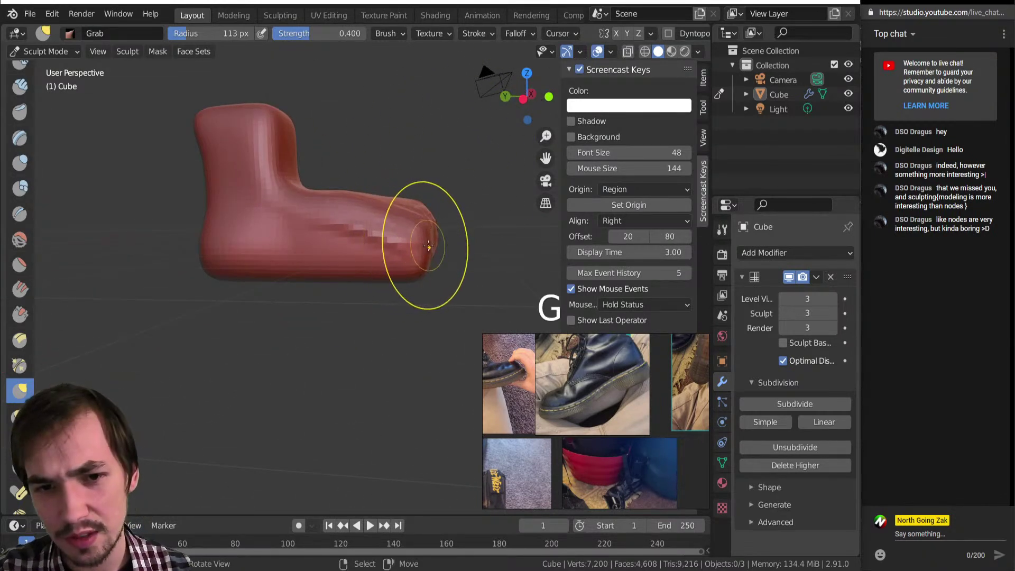
mouse_move(451, 258)
middle_mouse_down()
mouse_move(286, 238)
mouse_move(419, 295)
middle_mouse_up()
key("bracketleft")
key("bracketleft")
key("bracketleft")
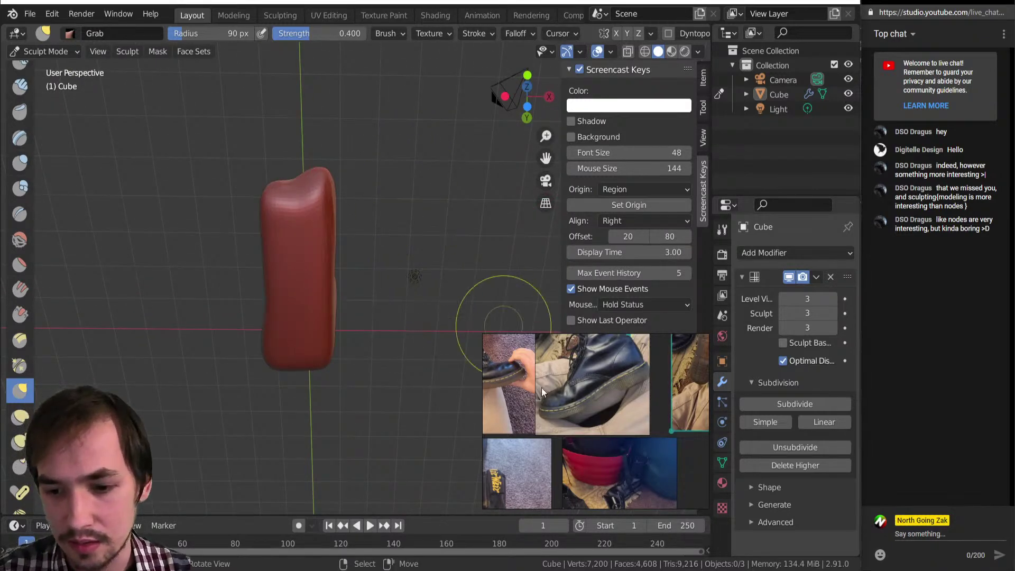
Step: Push in the sole's side at the arch using the Grab brush at 72 px, and enlarge the brush radius to 97 px
middle_click_drag(192, 227, 274, 66)
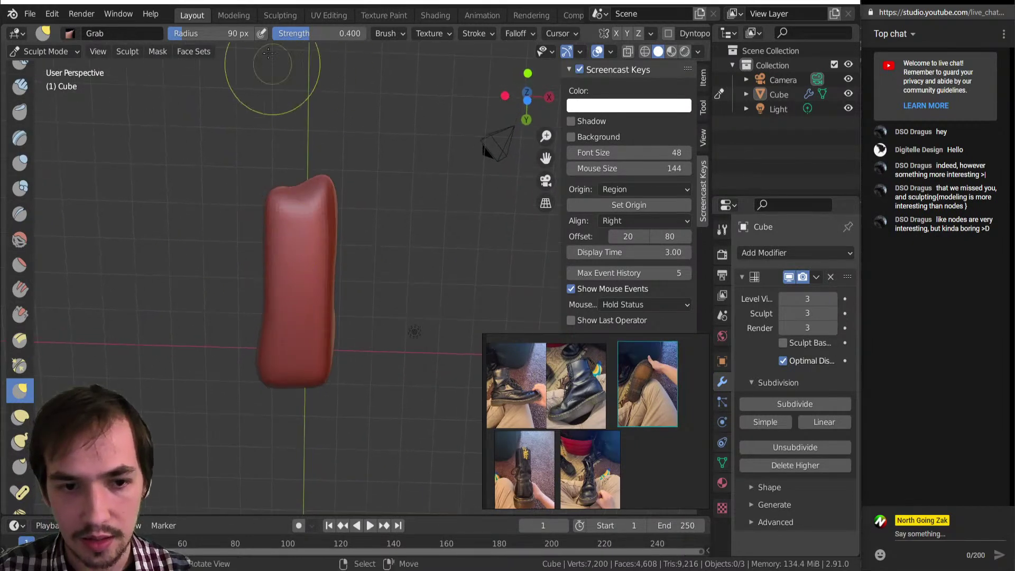
key("bracketleft")
key("bracketleft")
key("bracketleft")
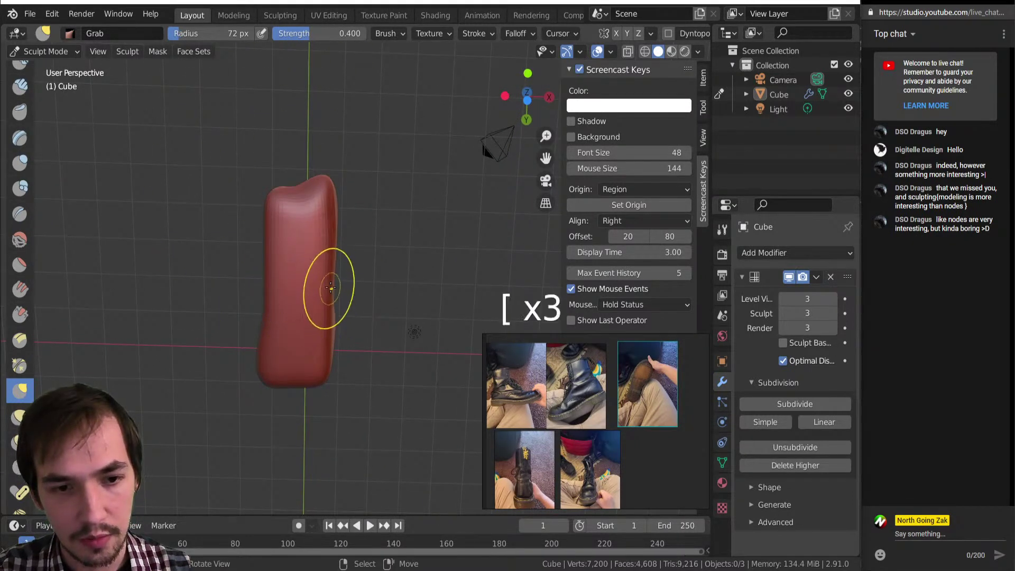
left_click_drag(327, 288, 319, 297)
key("bracketright")
key("bracketright")
key("bracketright")
key("bracketright")
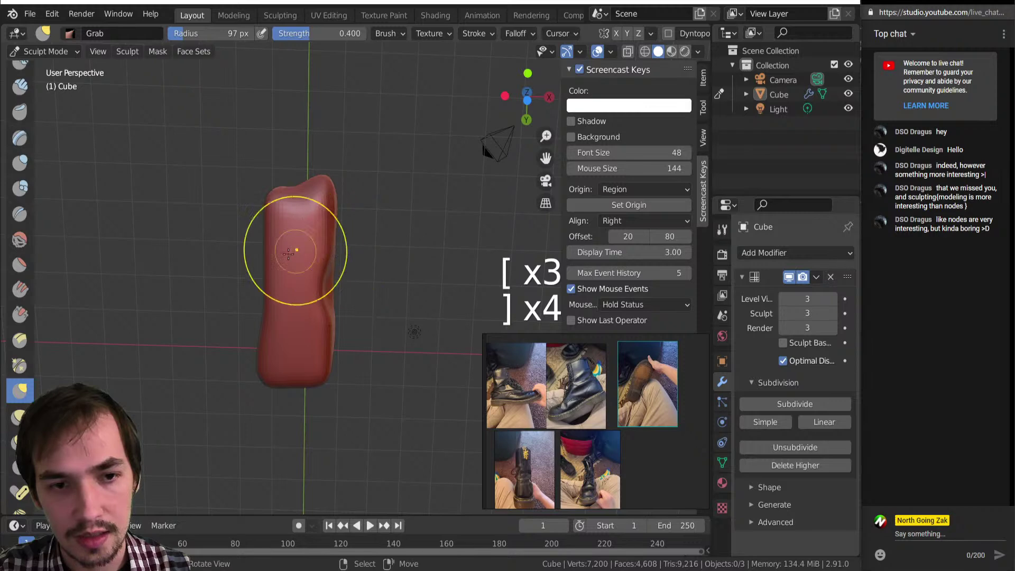
Step: Round out the toe tip with the Grab brush at a 118 px radius, and reduce the radius to 85 px
key("bracketright")
key("bracketright")
key("bracketright")
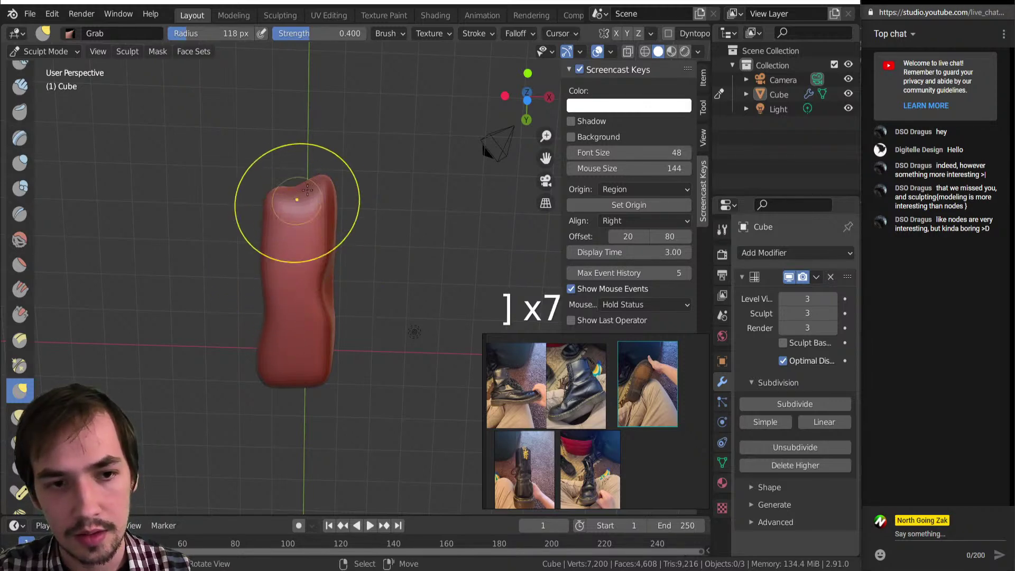
key("bracketleft")
key("bracketleft")
key("bracketleft")
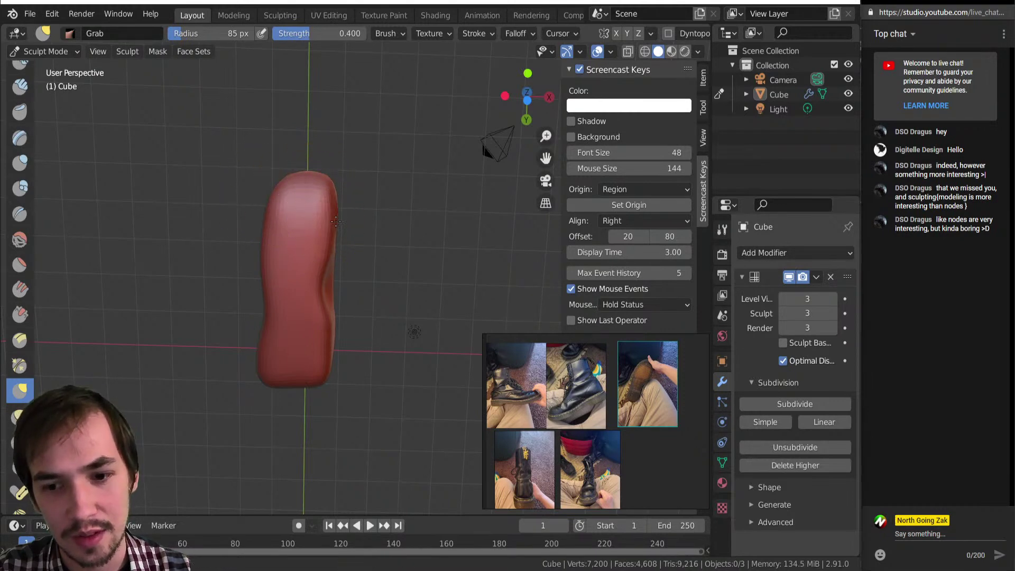
Step: Push the sole's side further inward at the arch using the Grab brush at 103 px
middle_click_drag(317, 159, 347, 313)
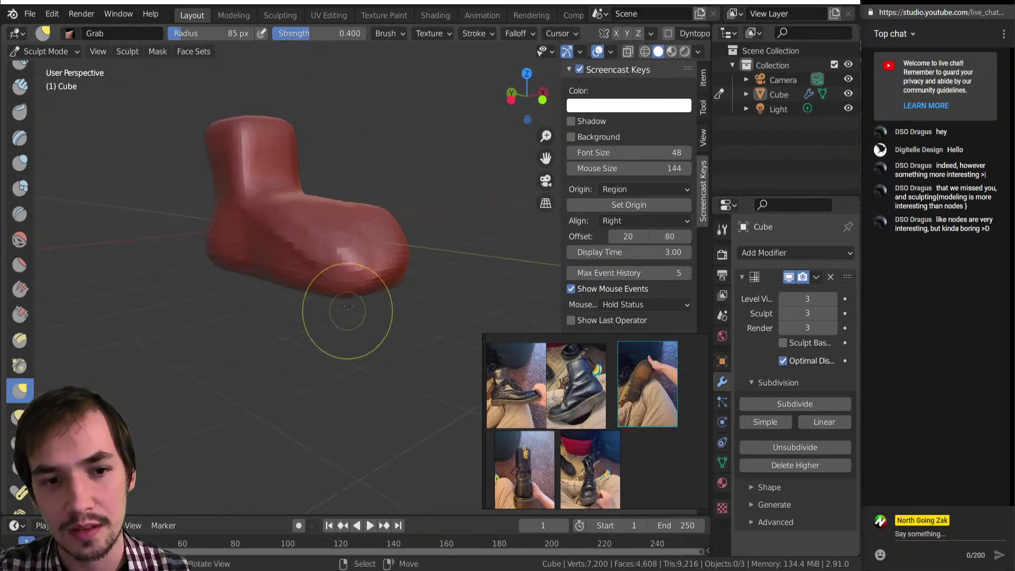
mouse_move(271, 138)
middle_mouse_down()
mouse_move(254, 169)
mouse_move(286, 275)
mouse_move(304, 199)
mouse_move(284, 220)
mouse_move(310, 227)
mouse_move(317, 191)
mouse_move(303, 254)
mouse_move(313, 268)
middle_mouse_up()
key("bracketleft")
key("bracketright")
key("bracketright")
key("bracketright")
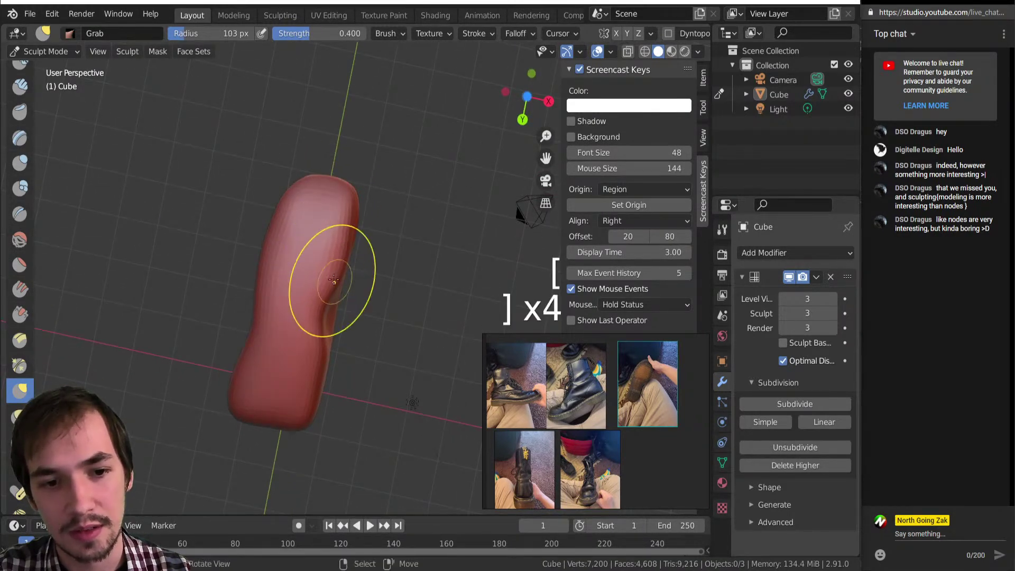
Step: Round the heel's outer side and back corner with the Grab brush at 82 px
key("bracketleft")
key("bracketleft")
key("bracketleft")
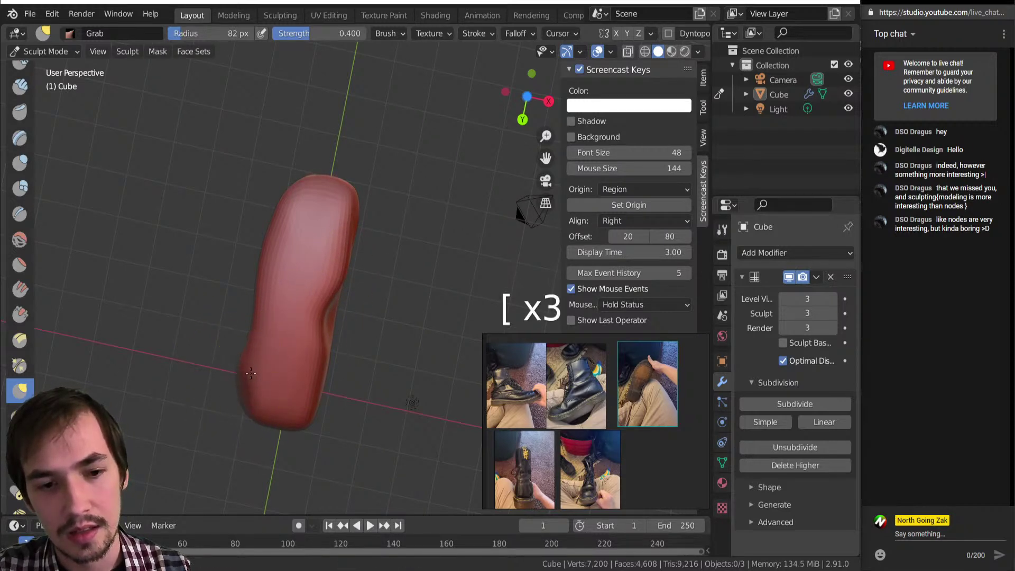
left_click_drag(239, 404, 241, 392)
middle_click_drag(241, 392, 316, 378)
scroll(363, 335, "up", 2)
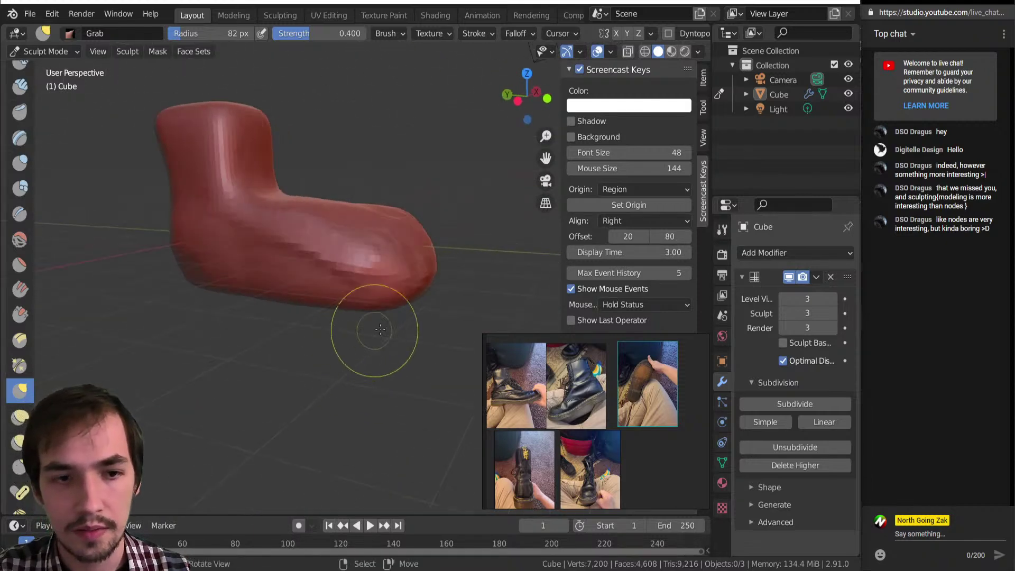
Step: Enlarge the Grab brush and pull up the instep where the foot meets the front of the shaft
mouse_move(585, 415)
middle_mouse_down()
mouse_move(415, 283)
mouse_move(365, 225)
mouse_move(305, 209)
middle_mouse_up()
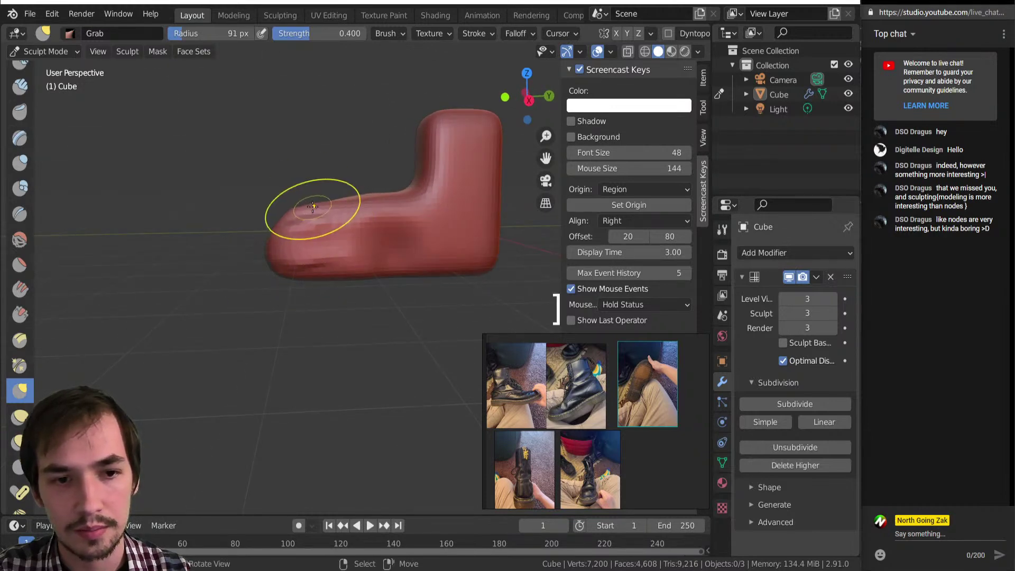
key("bracketright")
key("bracketright")
key("bracketright")
key("bracketright")
key("bracketright")
mouse_move(363, 205)
left_mouse_down()
mouse_move(363, 215)
mouse_move(412, 178)
left_mouse_up()
Step: Narrow the shaft's side at the ankle with the Grab brush at 122 px
middle_click_drag(413, 178, 296, 180)
key("bracketleft")
key("bracketleft")
key("bracketleft")
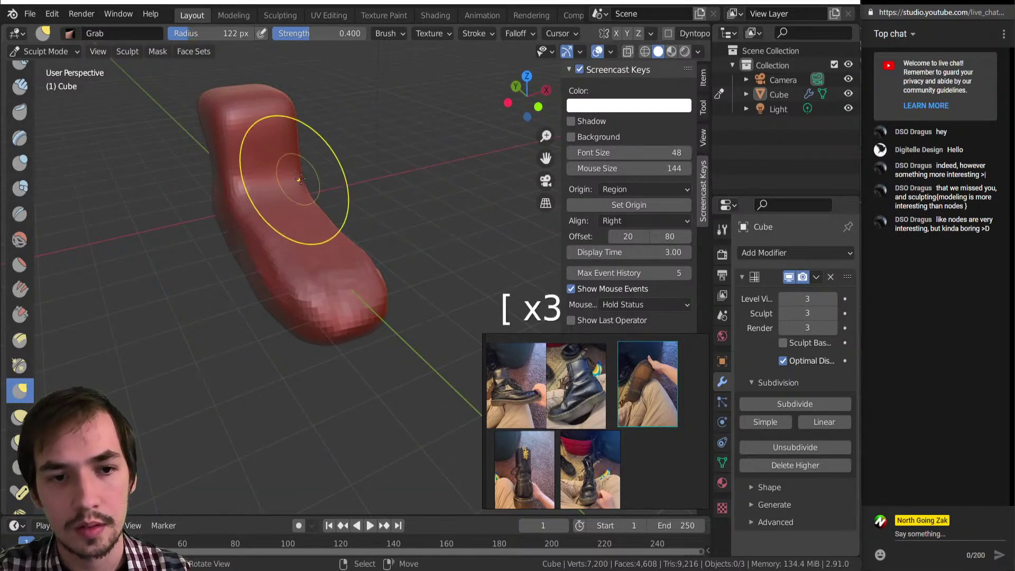
left_click_drag(303, 181, 292, 133)
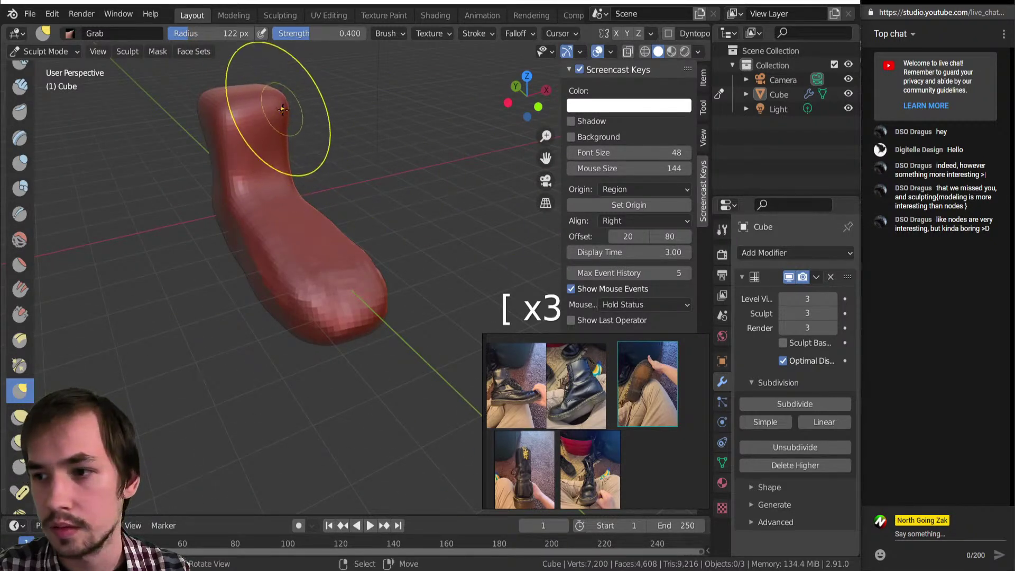
Step: Sculpt the front, side and back of the shaft with the Clay Strips brush at a 79 px radius
mouse_move(241, 206)
middle_mouse_down()
mouse_move(236, 231)
mouse_move(330, 241)
middle_mouse_up()
left_click(20, 86)
key("bracketleft")
key("bracketleft")
key("bracketleft")
key("bracketleft")
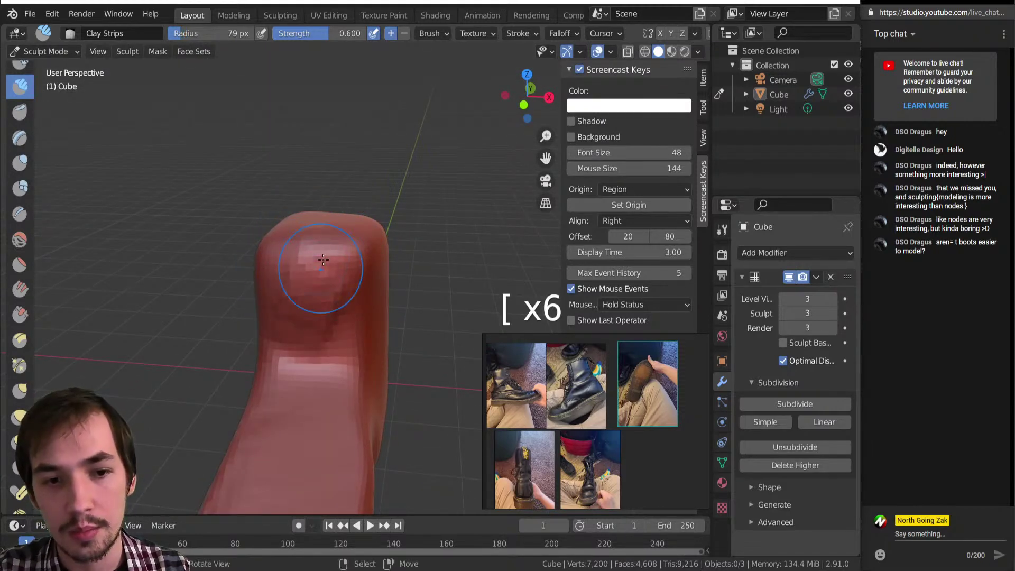
middle_click_drag(325, 304, 331, 243)
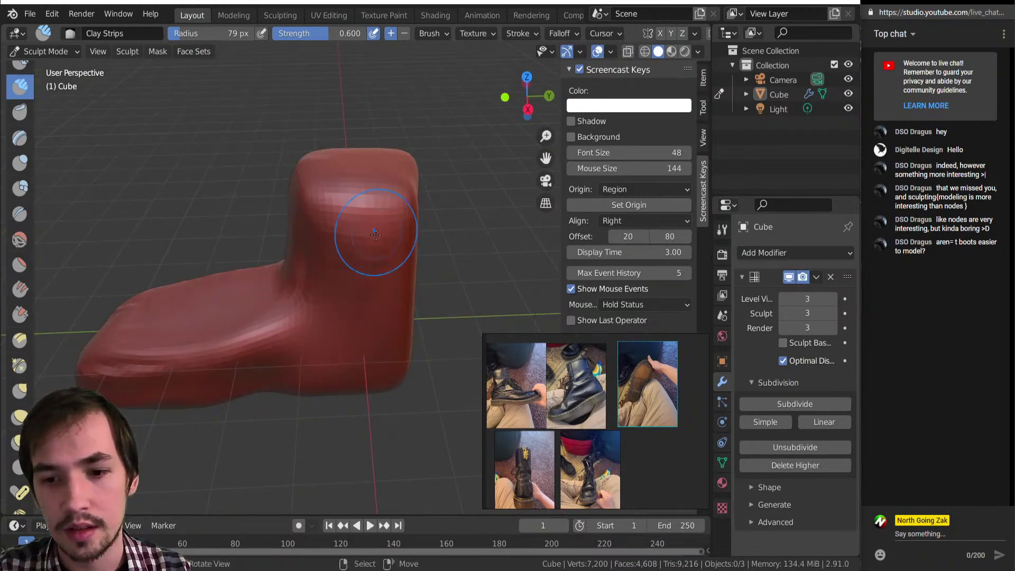
middle_click_drag(390, 247, 313, 233)
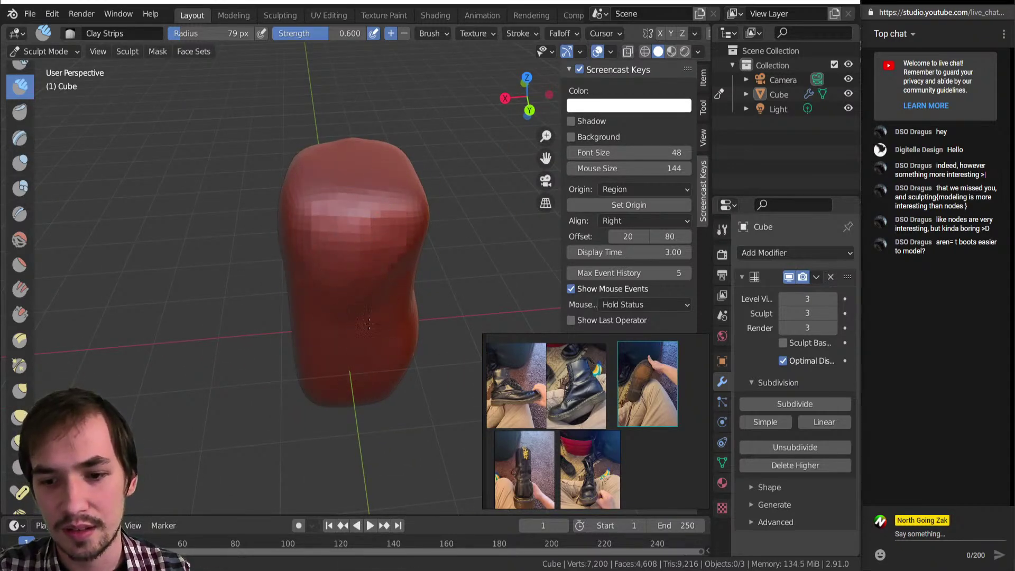
middle_click_drag(371, 365, 378, 231)
Step: Reduce the Clay Strips radius to 63 px and subdivide the Multiresolution mesh to level 4
key("bracketleft")
key("bracketleft")
key("bracketleft")
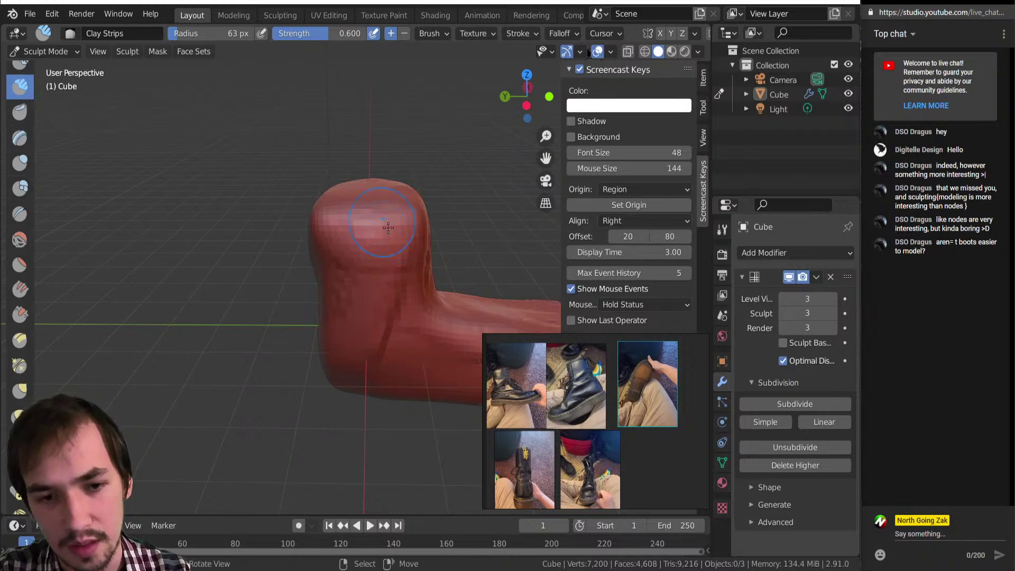
left_click(791, 404)
Step: Reshape the toe box from the front with the Grab brush enlarged to 173 px
mouse_move(370, 222)
middle_mouse_down()
mouse_move(347, 190)
mouse_move(303, 257)
mouse_move(351, 98)
middle_mouse_up()
key("g")
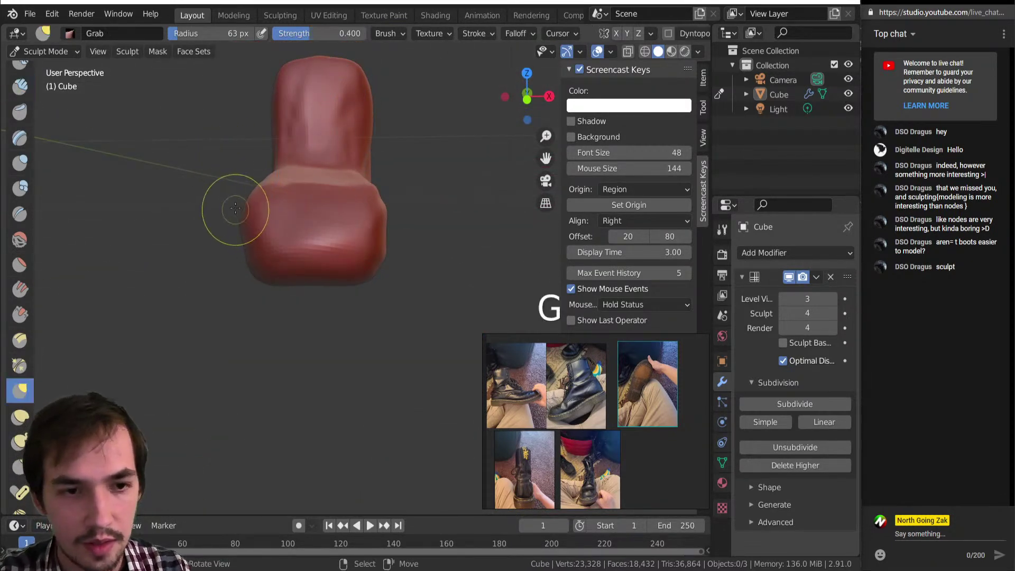
key("bracketright")
key("bracketright")
key("bracketright")
key("bracketright")
key("bracketright")
key("bracketright")
key("bracketright")
key("bracketright")
key("bracketright")
key("bracketright")
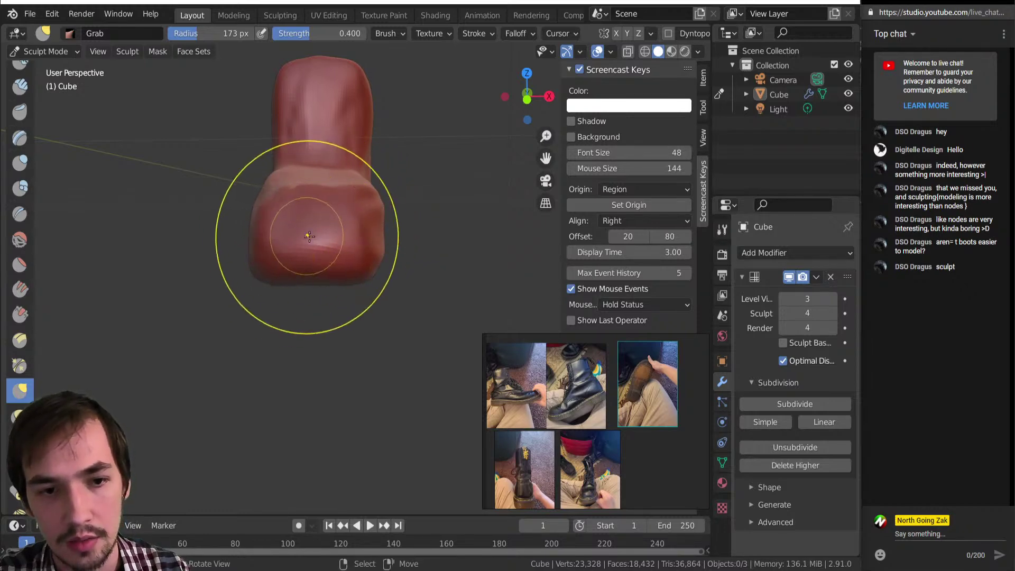
Step: Adjust the sole's lower edge and the back of the heel with the Grab brush at 125 px and 100 px
middle_click_drag(311, 231, 385, 312)
key("bracketleft")
key("bracketleft")
key("bracketleft")
key("bracketleft")
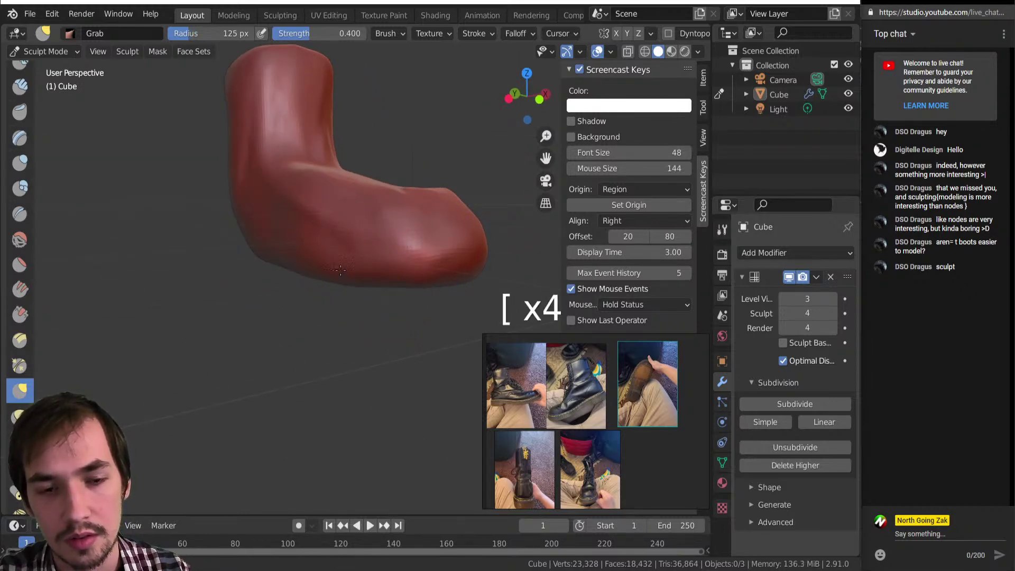
mouse_move(377, 266)
middle_mouse_down()
mouse_move(315, 248)
mouse_move(320, 229)
middle_mouse_up()
key("bracketleft")
key("bracketleft")
key("bracketleft")
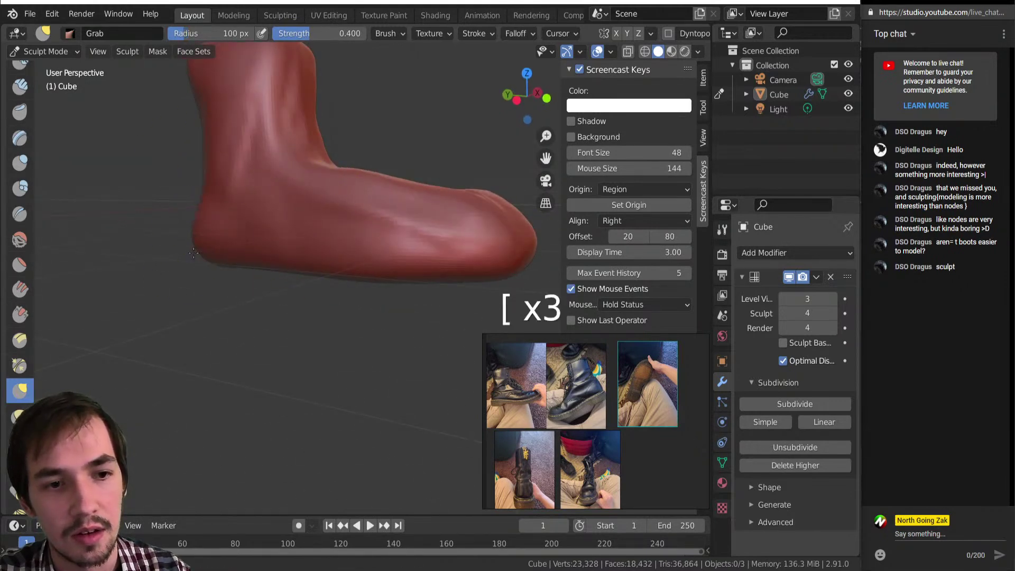
Step: Reshape the instep and front of the ankle with the Grab brush at 123 to 136 px, following the side-view reference photo
mouse_move(245, 226)
middle_mouse_down()
mouse_move(318, 254)
mouse_move(353, 253)
mouse_move(238, 205)
mouse_move(277, 203)
middle_mouse_up()
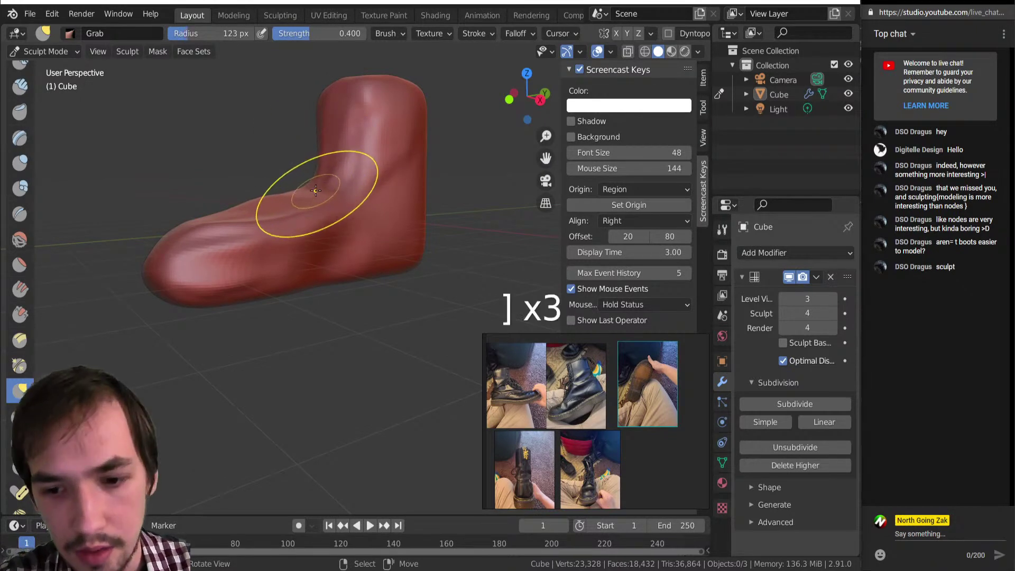
mouse_move(333, 179)
middle_mouse_down()
mouse_move(325, 185)
mouse_move(340, 199)
mouse_move(309, 251)
mouse_move(338, 228)
middle_mouse_up()
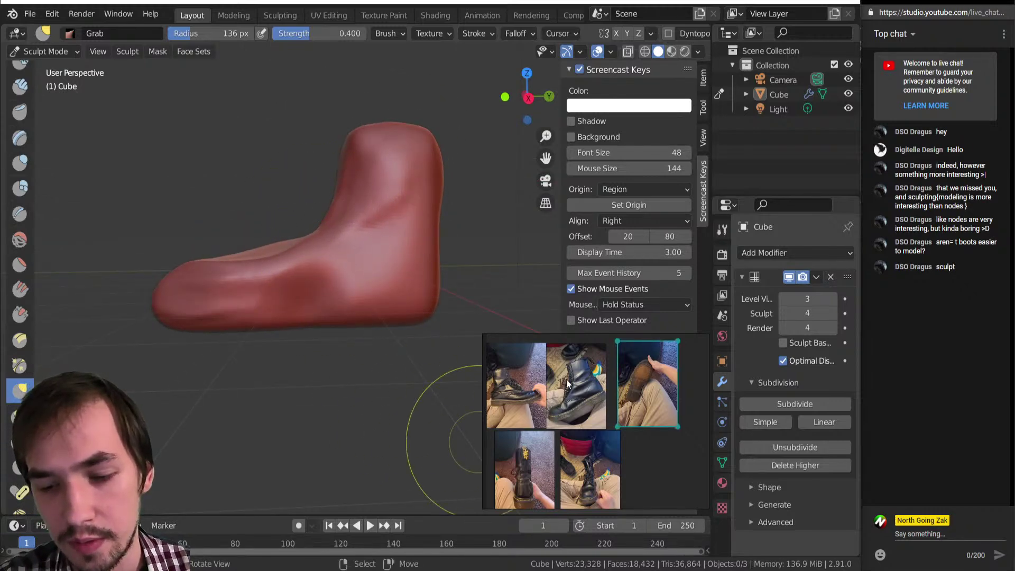
scroll(563, 397, "up", 2)
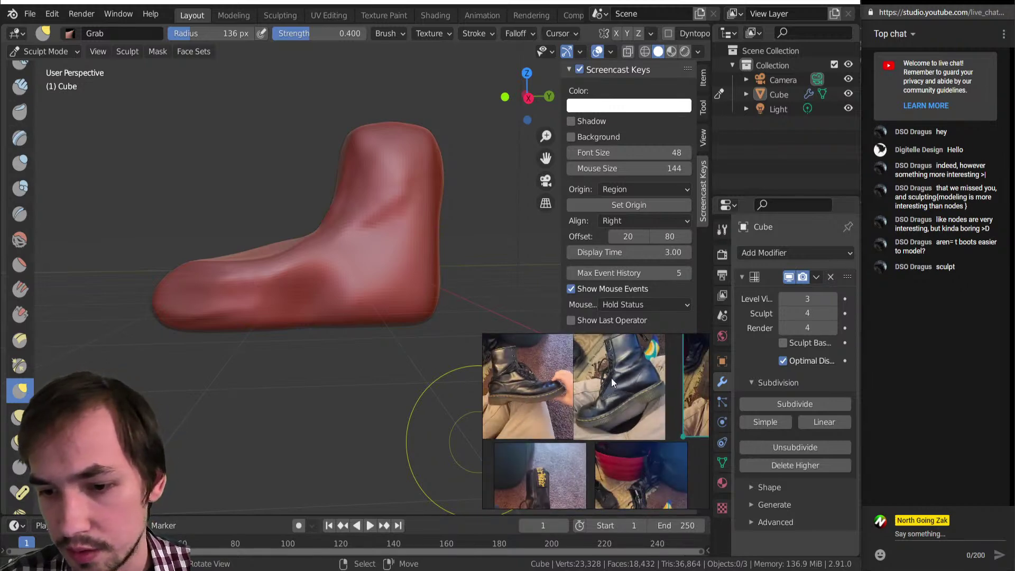
middle_click_drag(374, 192, 337, 201)
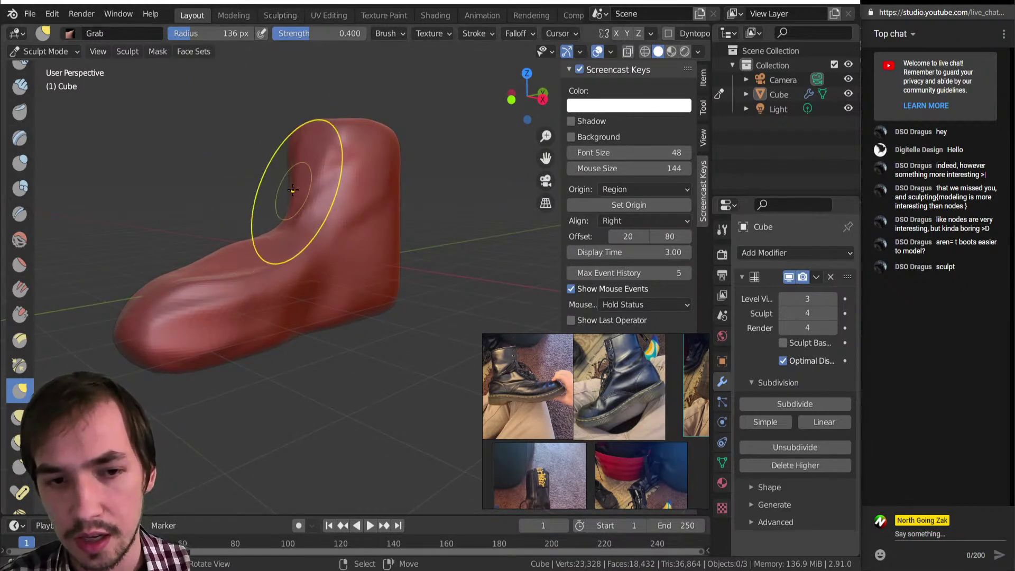
mouse_move(302, 200)
middle_mouse_down()
mouse_move(336, 292)
mouse_move(312, 280)
middle_mouse_up()
Step: Add leather creases across the side of the forefoot and ankle with Clay Strips at a 62 px radius
key("c")
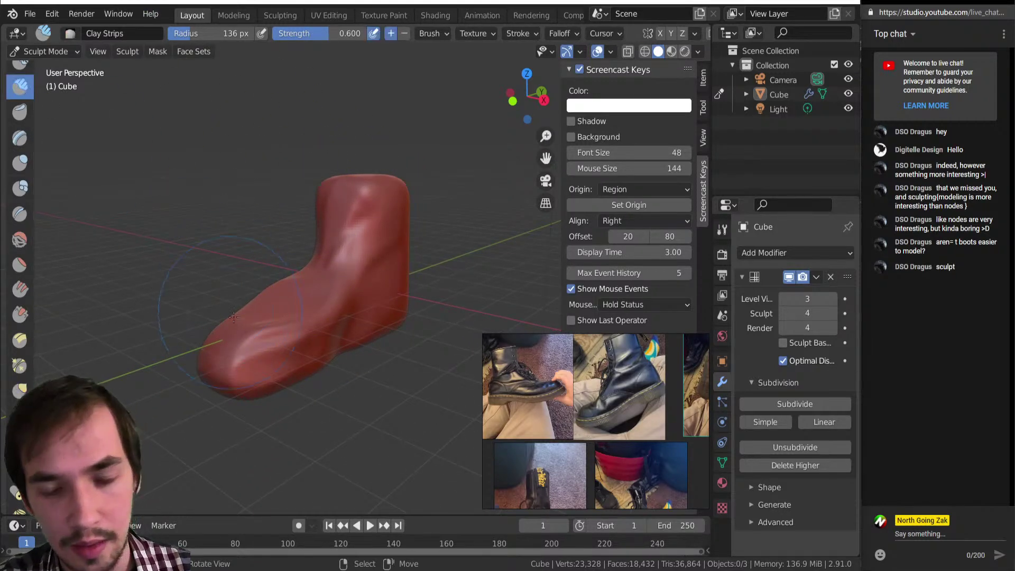
key("bracketright")
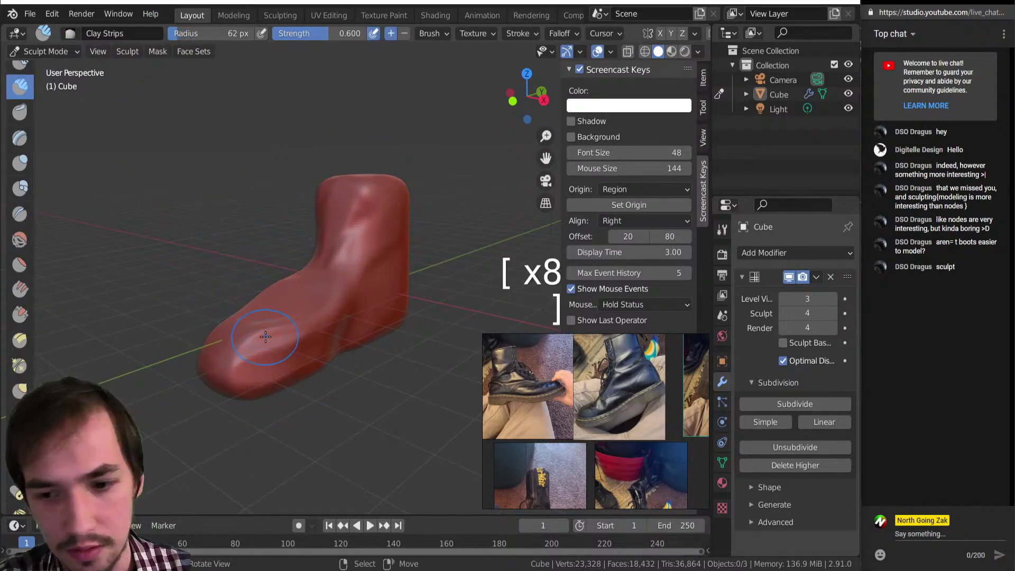
mouse_move(267, 341)
left_mouse_down()
mouse_move(325, 327)
mouse_move(335, 287)
mouse_move(381, 216)
mouse_move(378, 199)
mouse_move(362, 211)
left_mouse_up()
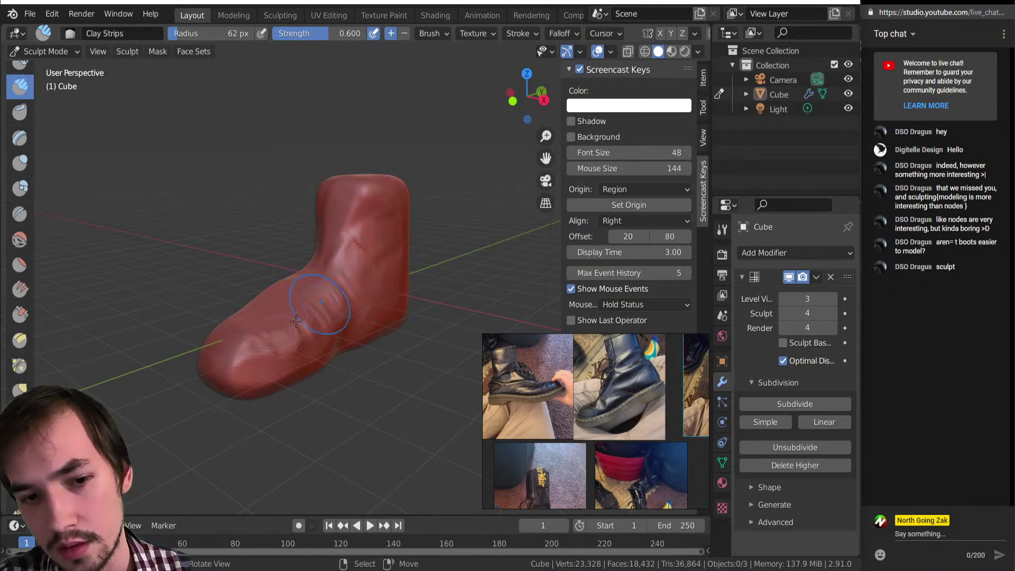
Step: Sculpt horizontal folds across the ankle's side with Clay Strips at 49 px, checking the lace area in the reference photo
mouse_move(332, 272)
middle_mouse_down()
mouse_move(342, 262)
mouse_move(269, 275)
mouse_move(304, 291)
mouse_move(297, 245)
mouse_move(285, 259)
middle_mouse_up()
scroll(308, 295, "up", 2)
key("bracketleft")
mouse_move(212, 276)
left_mouse_down()
mouse_move(312, 273)
mouse_move(242, 276)
left_mouse_up()
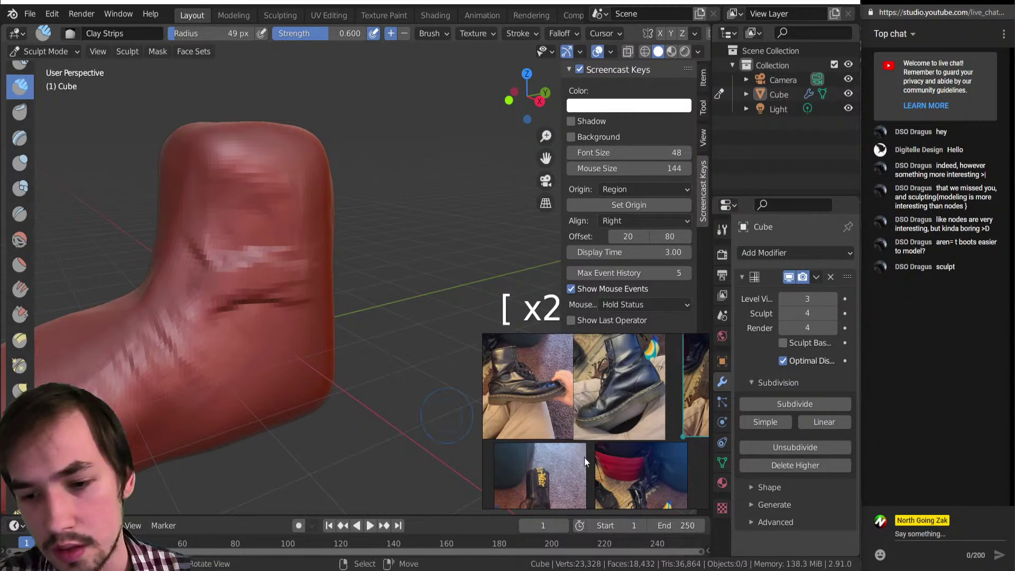
scroll(591, 361, "up", 5)
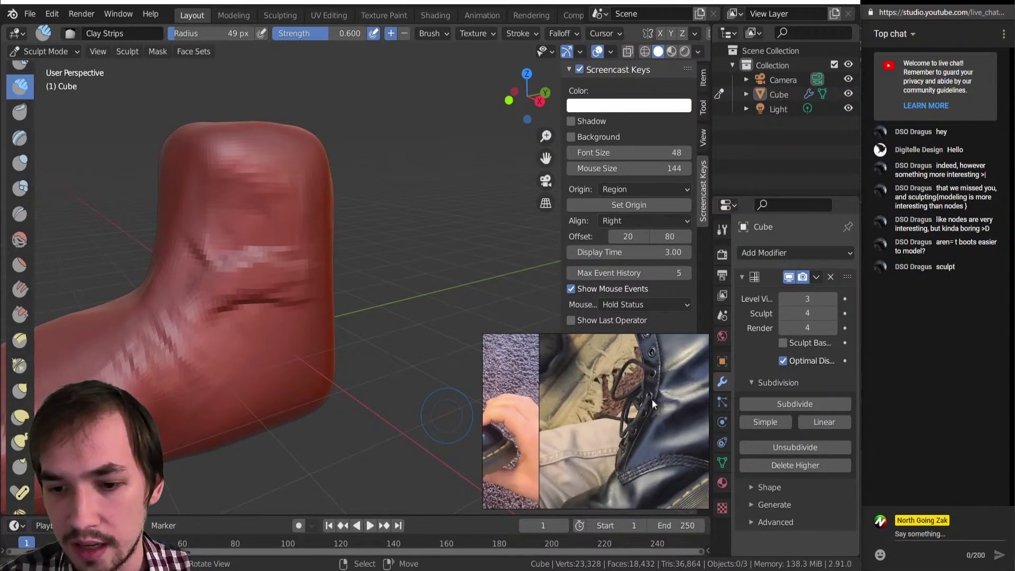
key("p")
key("p")
key("p")
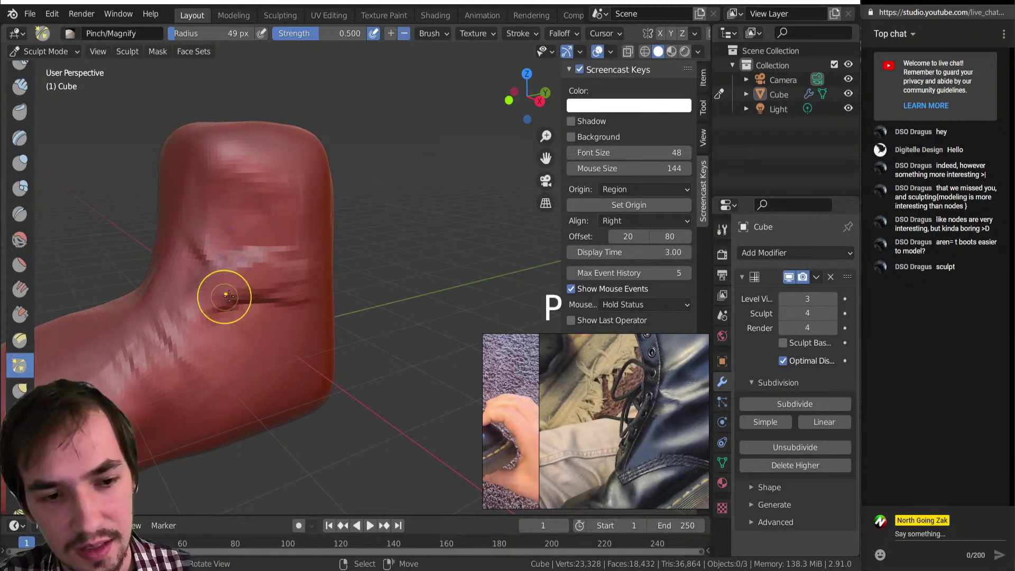
left_click(20, 86)
Step: Extend the ankle creases toward the instep with Clay Strips, using radii of 44 px and 39 px
key("bracketleft")
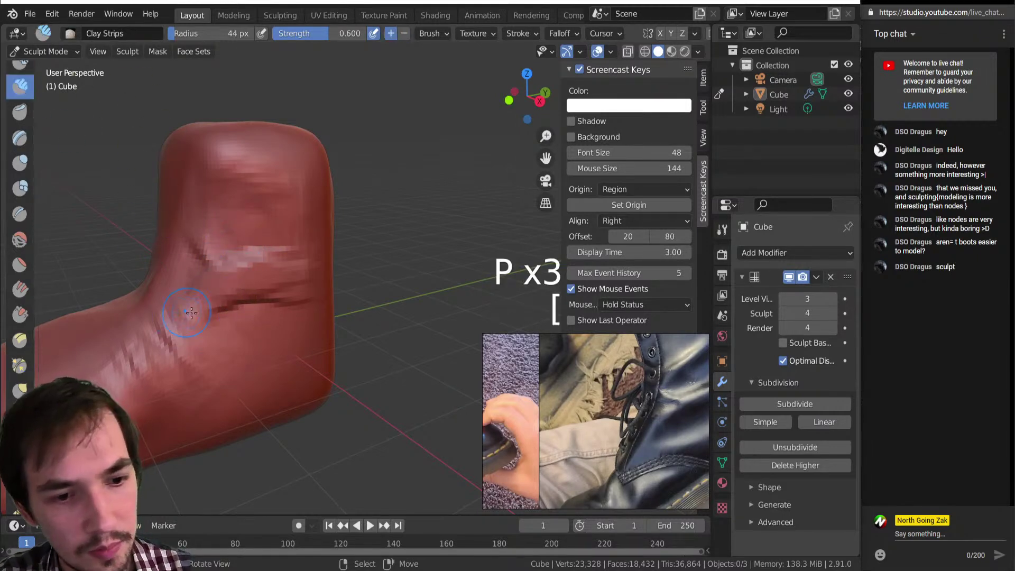
mouse_move(206, 318)
left_mouse_down()
mouse_move(201, 330)
mouse_move(258, 294)
left_mouse_up()
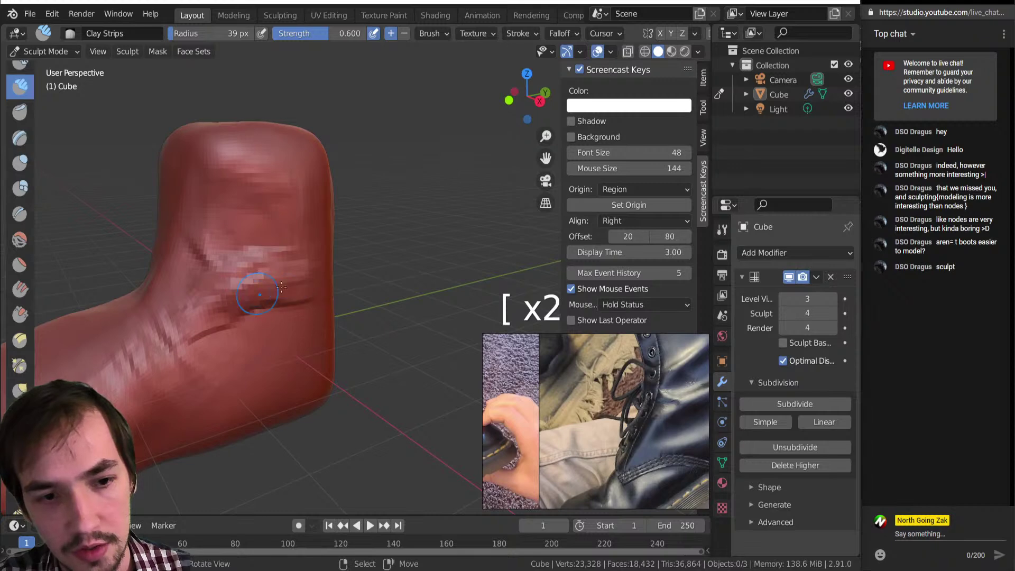
mouse_move(177, 274)
left_mouse_down()
mouse_move(253, 290)
mouse_move(185, 312)
mouse_move(180, 329)
left_mouse_up()
Step: Add finer folds across the shaft above the ankle with a smaller Clay Strips brush
key("bracketleft")
key("bracketleft")
key("bracketleft")
key("bracketleft")
key("bracketright")
key("bracketright")
key("bracketright")
mouse_move(256, 234)
left_mouse_down()
mouse_move(217, 217)
mouse_move(177, 239)
left_mouse_up()
mouse_move(272, 231)
left_mouse_down()
mouse_move(310, 220)
mouse_move(238, 225)
left_mouse_up()
Step: Continue the ankle folds toward the back of the shaft with Clay Strips at a 23 px radius
key("bracketleft")
key("bracketleft")
key("bracketleft")
key("bracketleft")
mouse_move(245, 232)
middle_mouse_down()
mouse_move(294, 220)
mouse_move(368, 322)
middle_mouse_up()
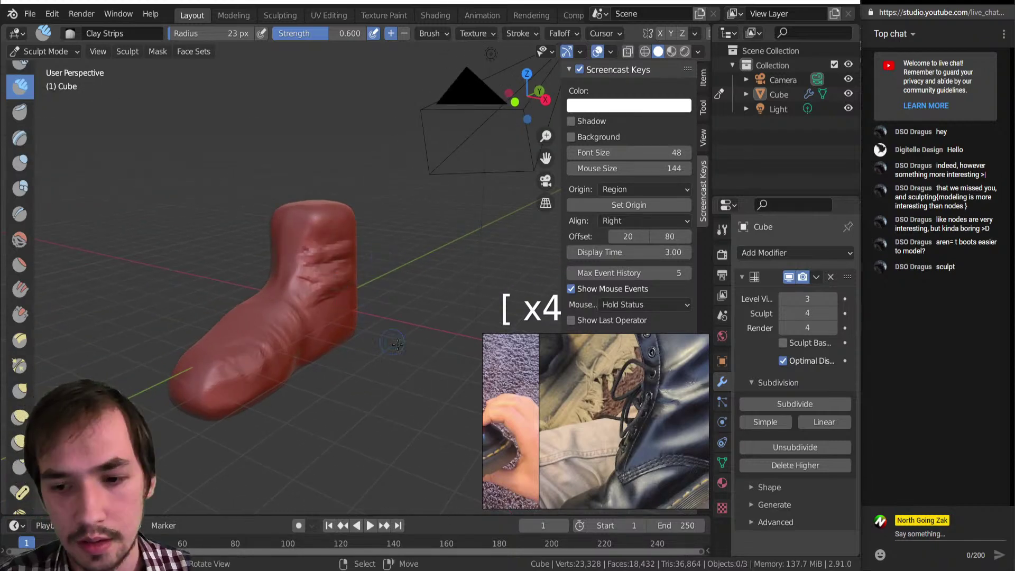
middle_click_drag(292, 220, 290, 265)
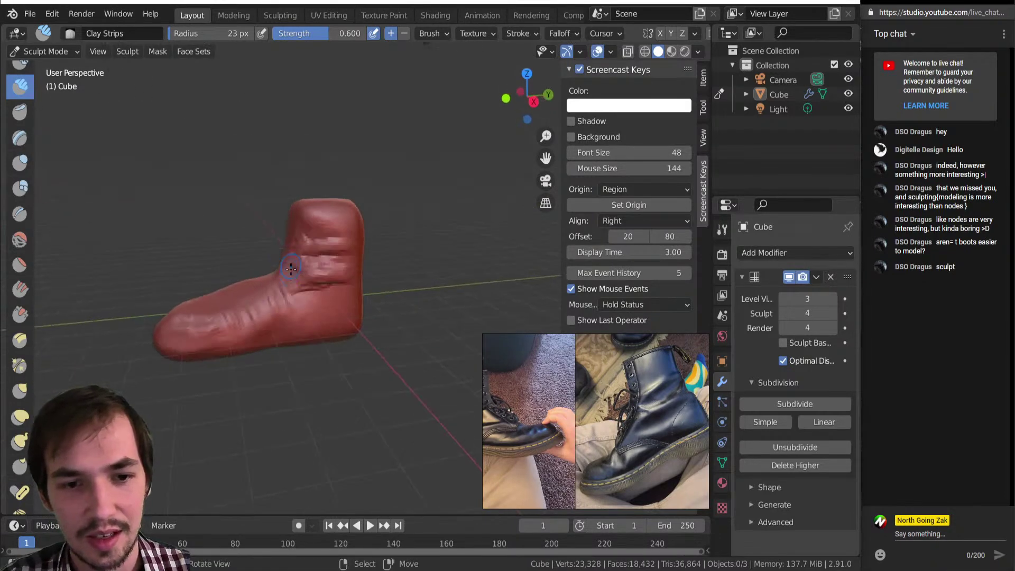
middle_click_drag(365, 247, 352, 246)
left_click_drag(359, 255, 359, 272)
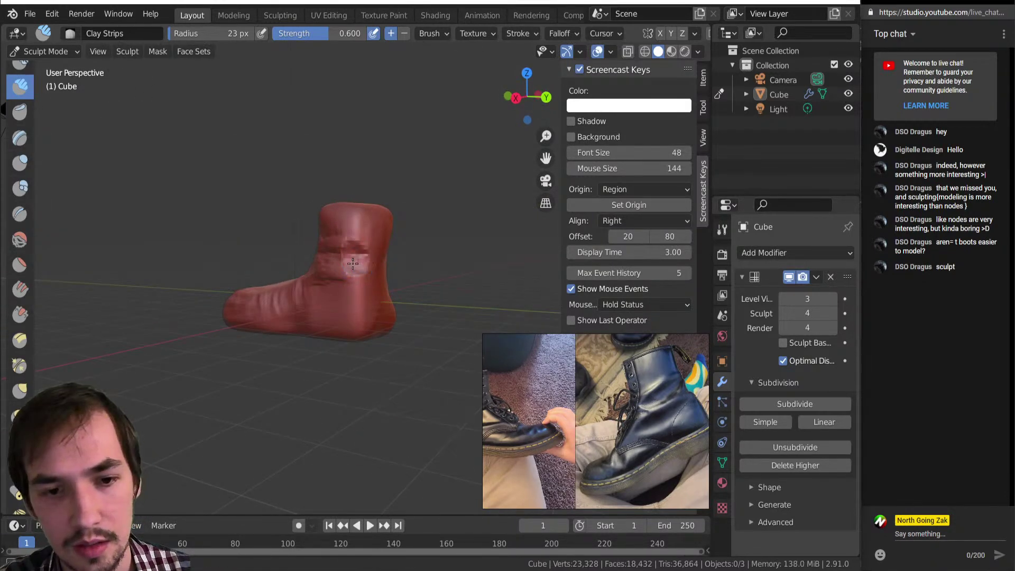
Step: Refine the folds on the ankle's side with Clay Strips at a 16 px radius
key("bracketleft")
key("bracketleft")
key("bracketleft")
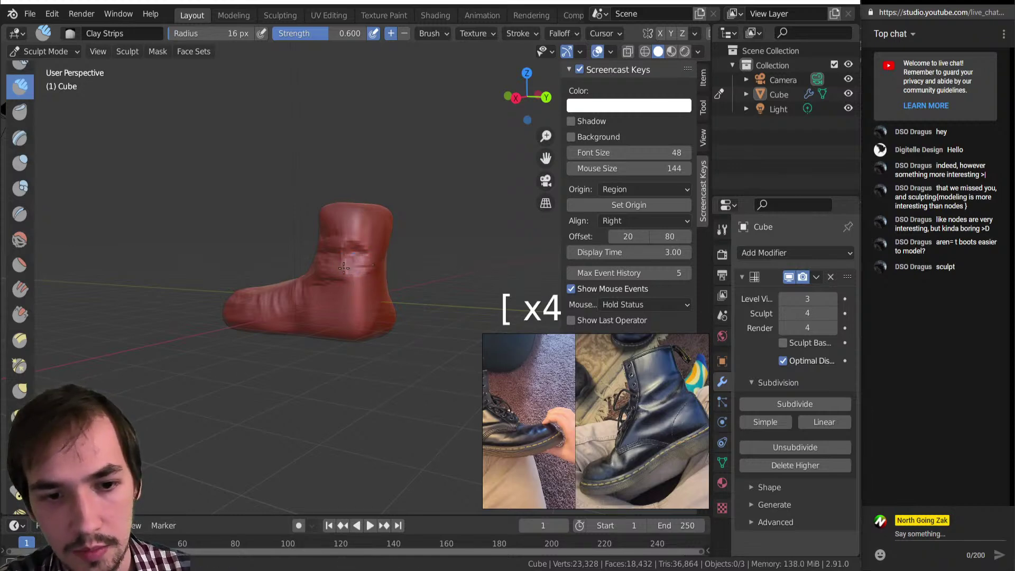
Step: Switch to the Draw Sharp brush and change its falloff curve to Sharp
scroll(24, 93, "up", 3)
left_click(21, 105)
middle_click_drag(291, 316, 383, 331)
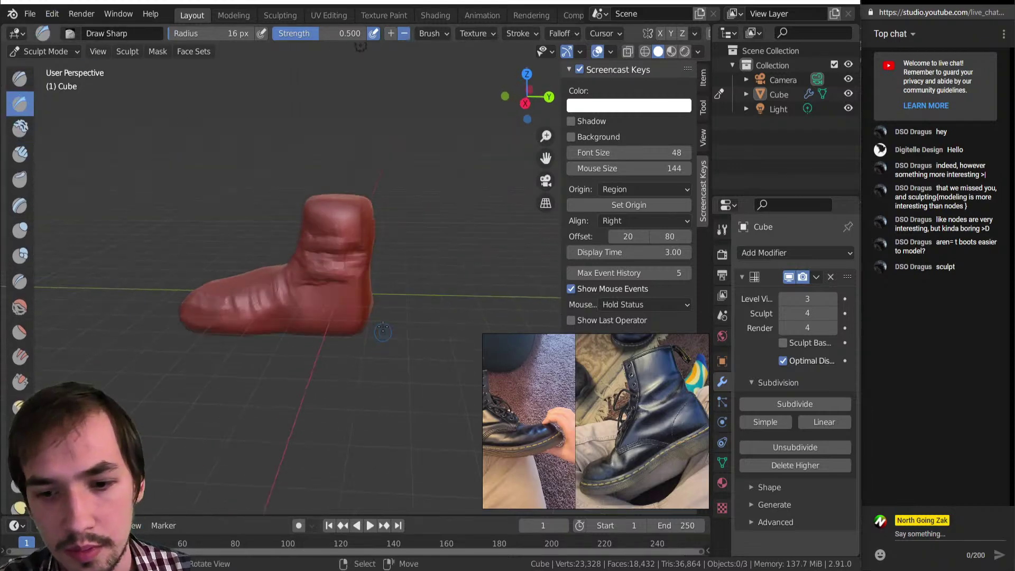
left_click(525, 32)
mouse_move(557, 38)
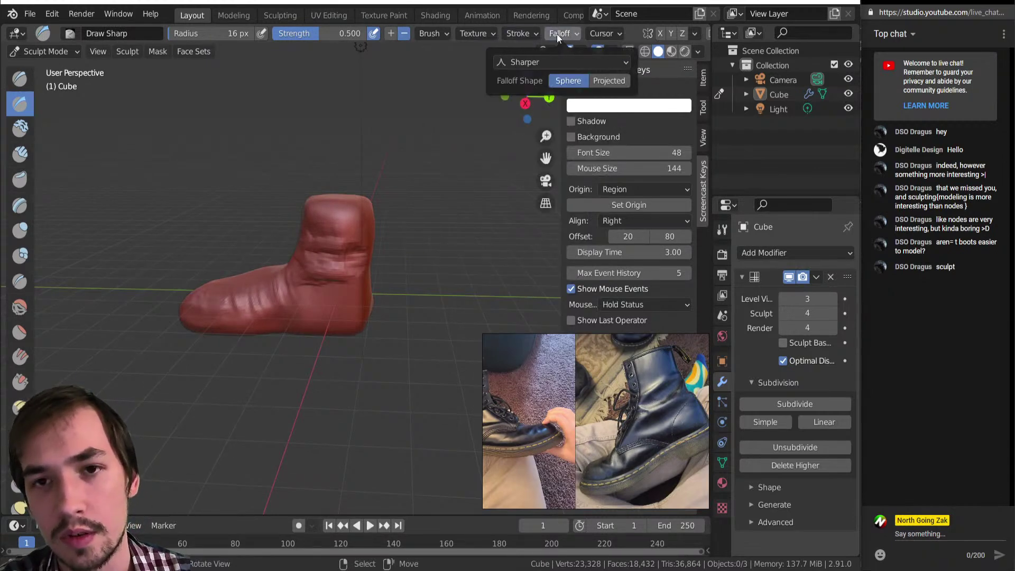
left_click(547, 64)
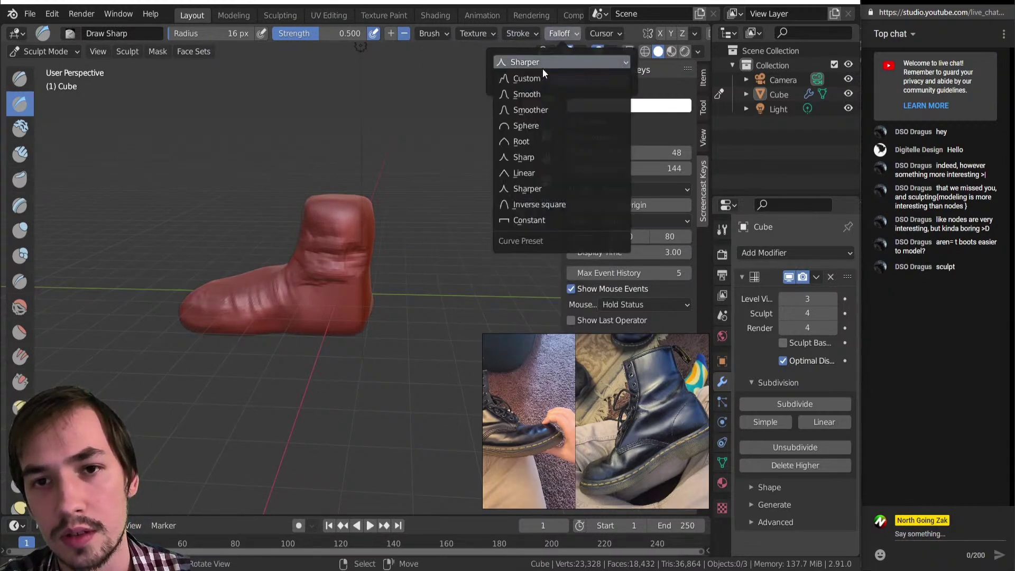
left_click(513, 160)
Step: Try carving sharp creases into the side of the heel with Draw Sharp at a 41 px radius, and undo the strokes
scroll(334, 268, "up", 4)
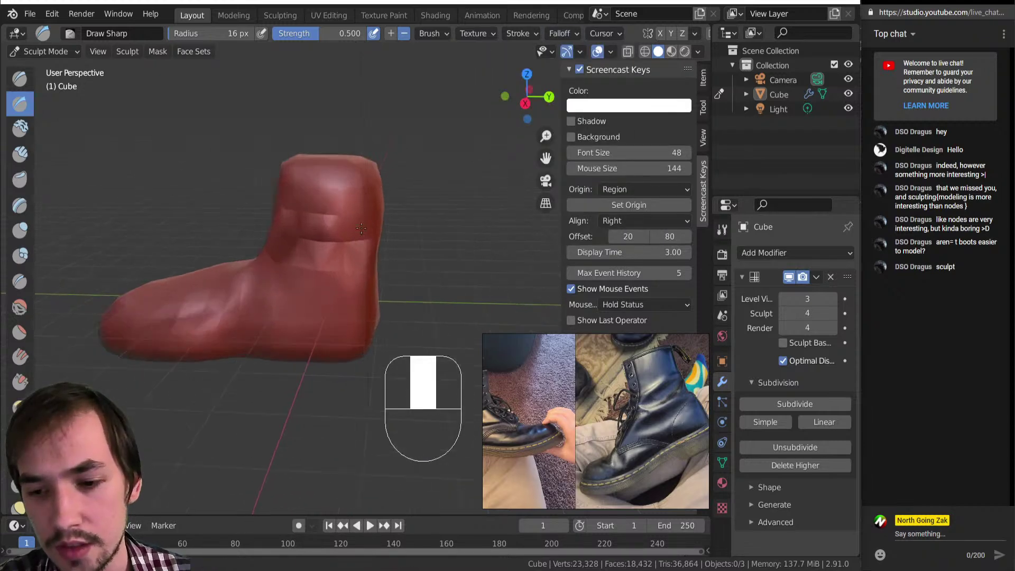
key("bracketright")
key("bracketright")
key("bracketright")
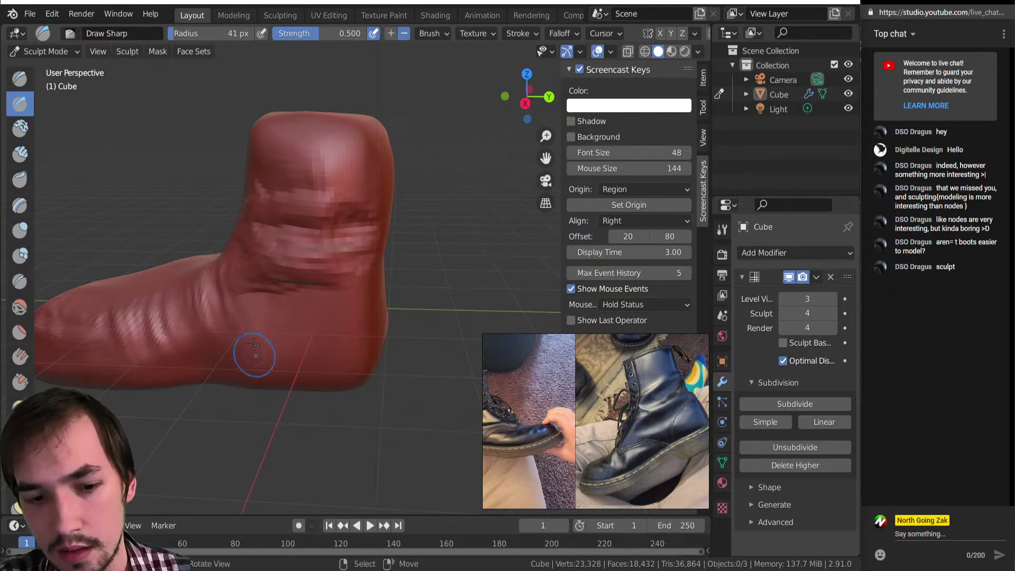
mouse_move(258, 345)
left_mouse_down()
mouse_move(294, 324)
mouse_move(338, 351)
left_mouse_up()
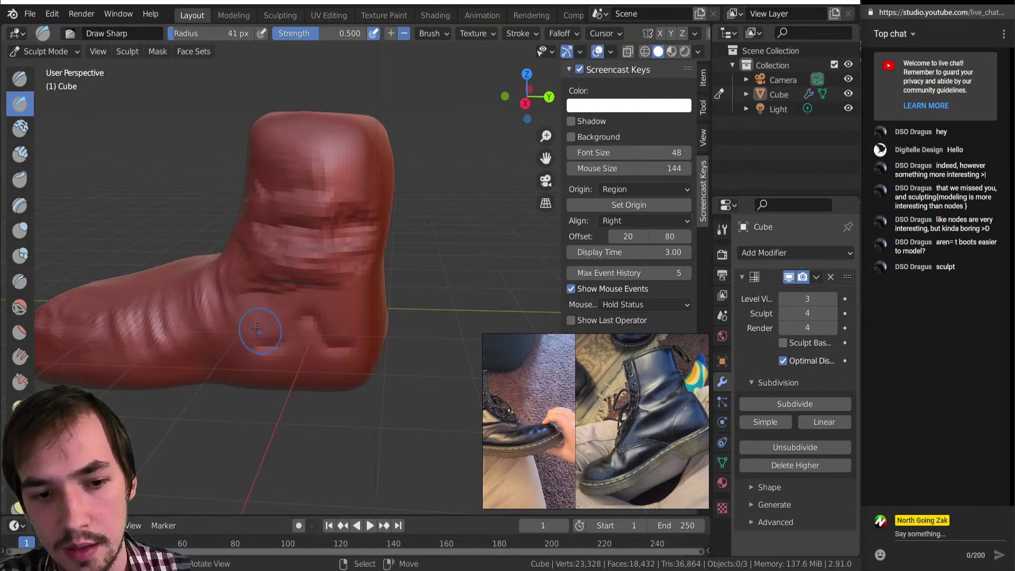
key("ctrl+z")
key("ctrl+z")
key("ctrl+z")
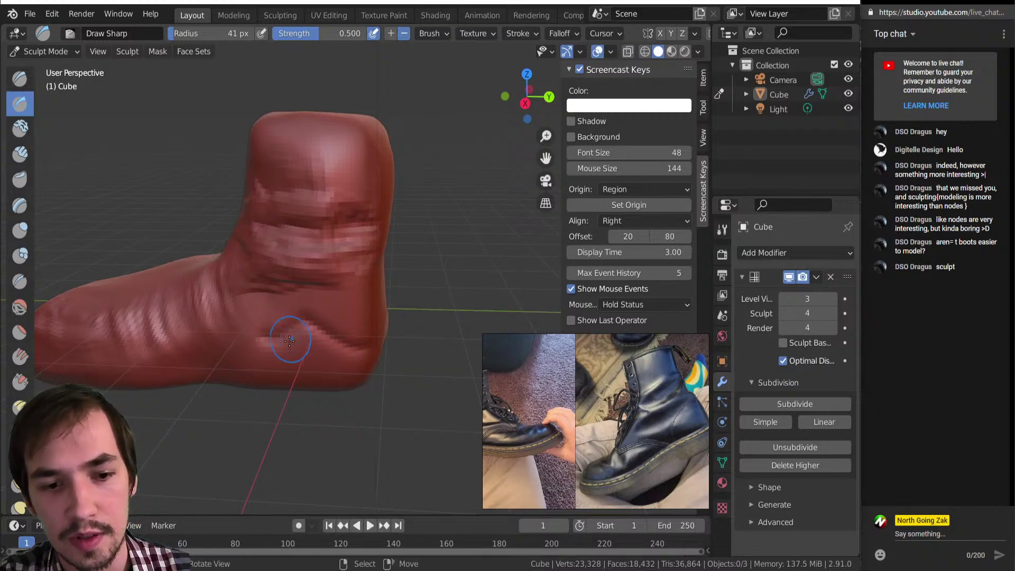
key("ctrl+z")
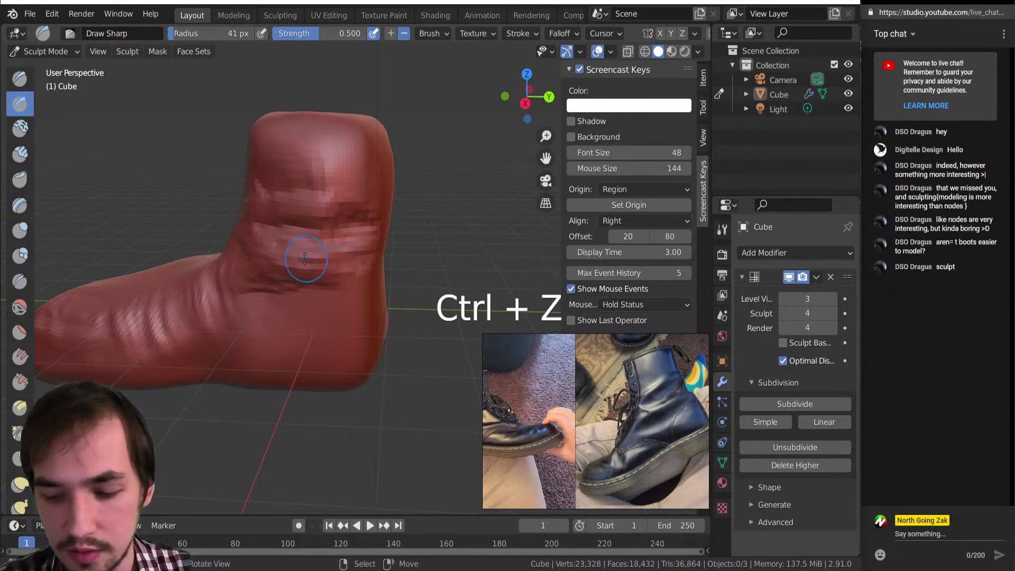
Step: Rework the horizontal folds on the ankle's side with Draw Sharp at a 28 px radius
key("bracketleft")
mouse_move(263, 260)
left_mouse_down()
mouse_move(354, 271)
mouse_move(339, 275)
mouse_move(312, 233)
mouse_move(281, 234)
left_mouse_up()
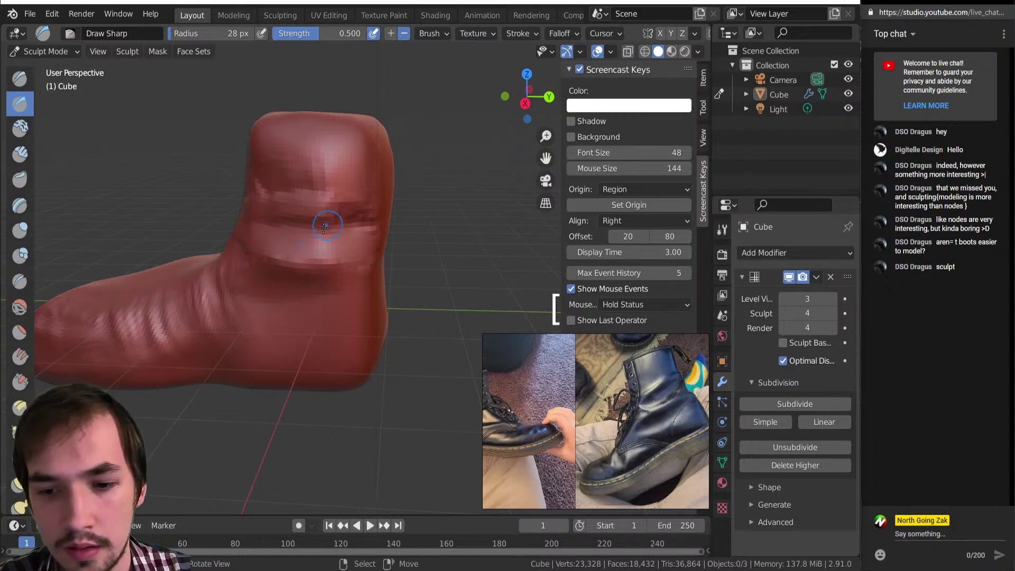
left_click_drag(385, 229, 342, 213)
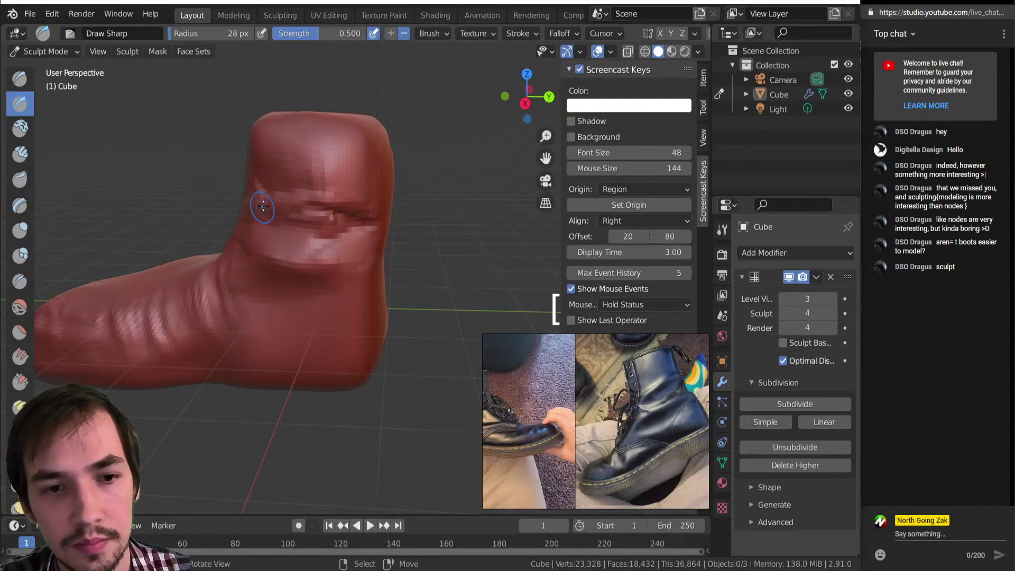
Step: Deepen the upper ankle fold and carry it toward the back of the shaft with Draw Sharp at a 41 px radius
key("bracketright")
key("bracketright")
key("bracketright")
key("bracketright")
key("bracketright")
mouse_move(268, 211)
left_mouse_down()
mouse_move(349, 196)
mouse_move(318, 195)
left_mouse_up()
middle_click_drag(279, 197, 282, 223)
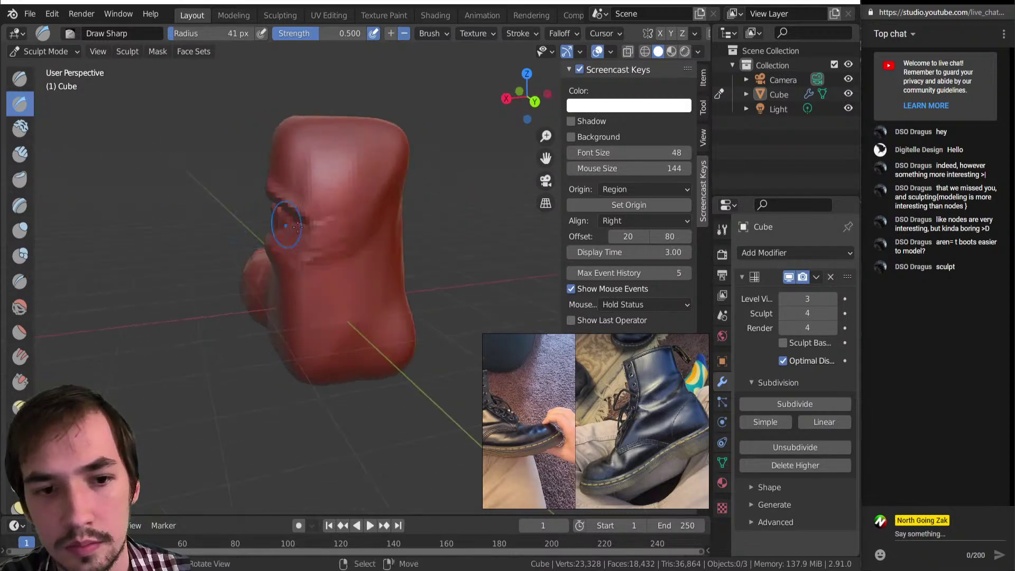
mouse_move(305, 204)
left_mouse_down()
mouse_move(321, 233)
mouse_move(310, 253)
mouse_move(285, 259)
left_mouse_up()
Step: Carve creases into the side of the heel and along the foot with Draw Sharp at a 50 px radius
middle_click_drag(284, 259, 339, 318)
key("bracketright")
key("bracketright")
key("bracketright")
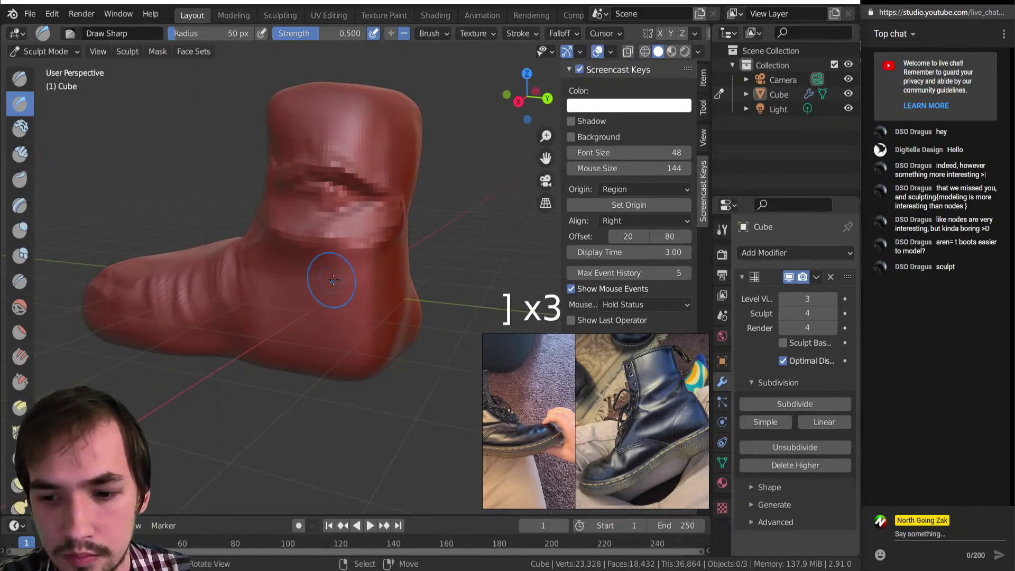
mouse_move(344, 329)
left_mouse_down()
mouse_move(344, 351)
mouse_move(310, 326)
mouse_move(328, 328)
mouse_move(314, 300)
left_mouse_up()
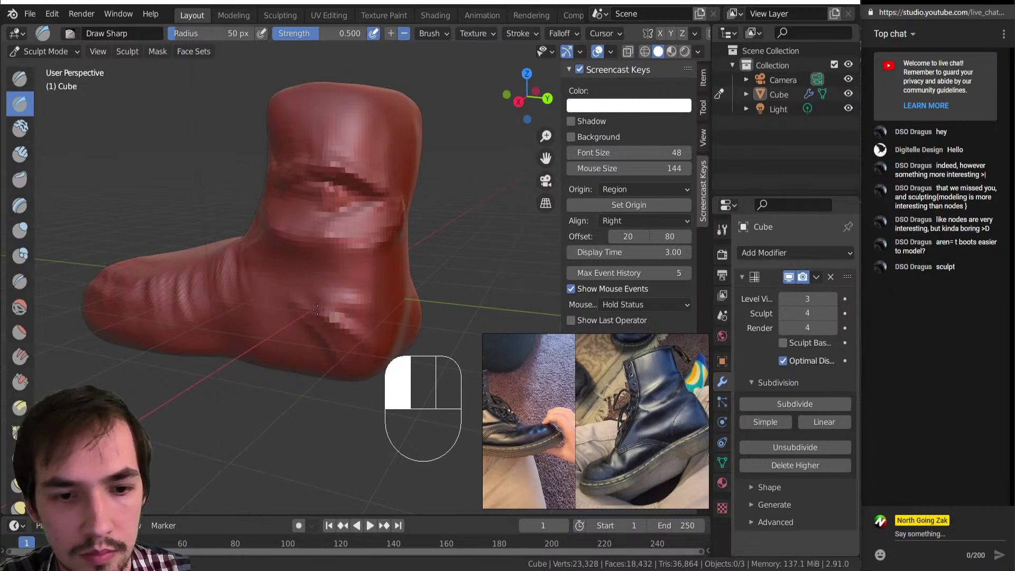
mouse_move(349, 353)
left_mouse_down()
mouse_move(306, 301)
mouse_move(236, 303)
mouse_move(169, 323)
mouse_move(116, 303)
left_mouse_up()
Step: Carve a deep crease into the forefoot's side with Draw Sharp at a 91 px radius
key("bracketright")
key("bracketright")
key("bracketright")
key("bracketright")
key("bracketright")
key("bracketright")
scroll(262, 327, "up", 5)
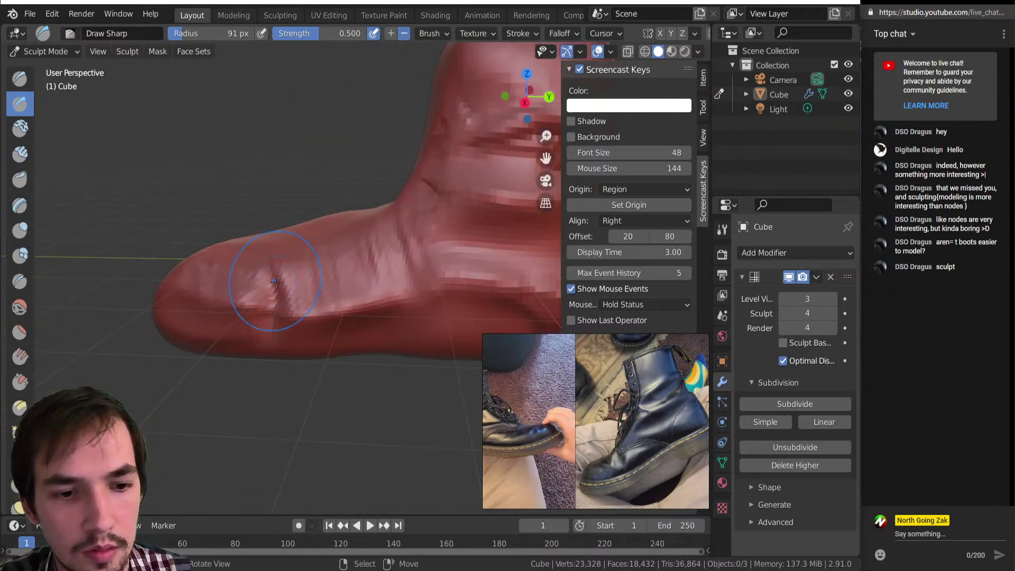
left_click_drag(264, 325, 240, 296)
middle_click_drag(240, 296, 299, 353)
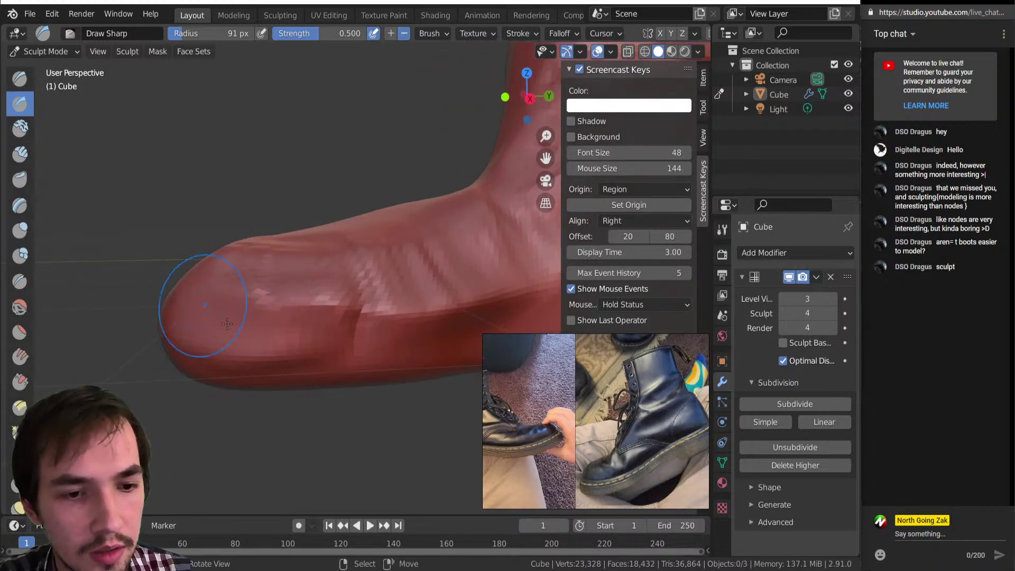
Step: Slide the mesh around the forefoot's side crease with the Slide Relax brush at a 137 px radius
scroll(22, 288, "down", 5)
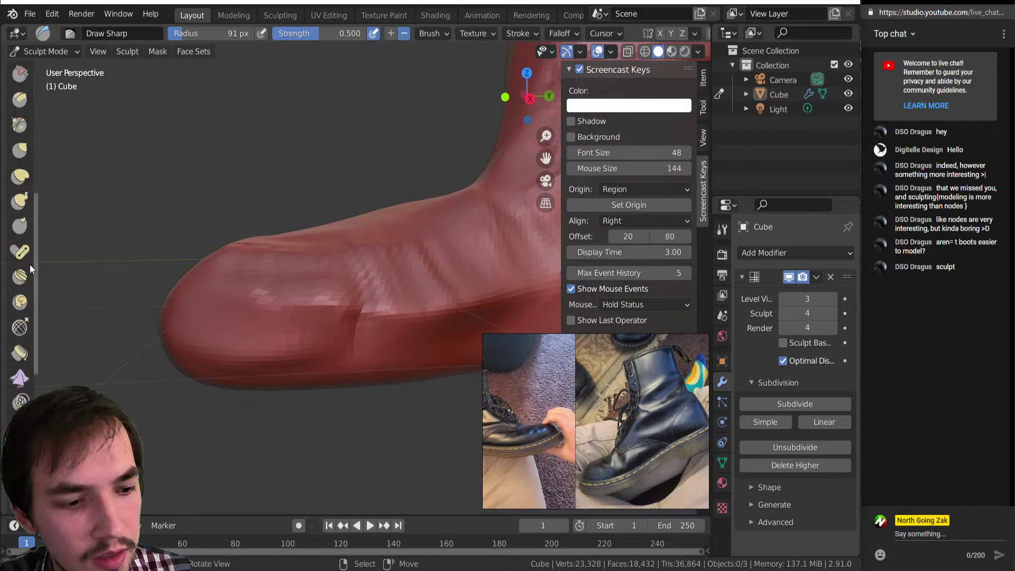
middle_click_drag(27, 279, 30, 347)
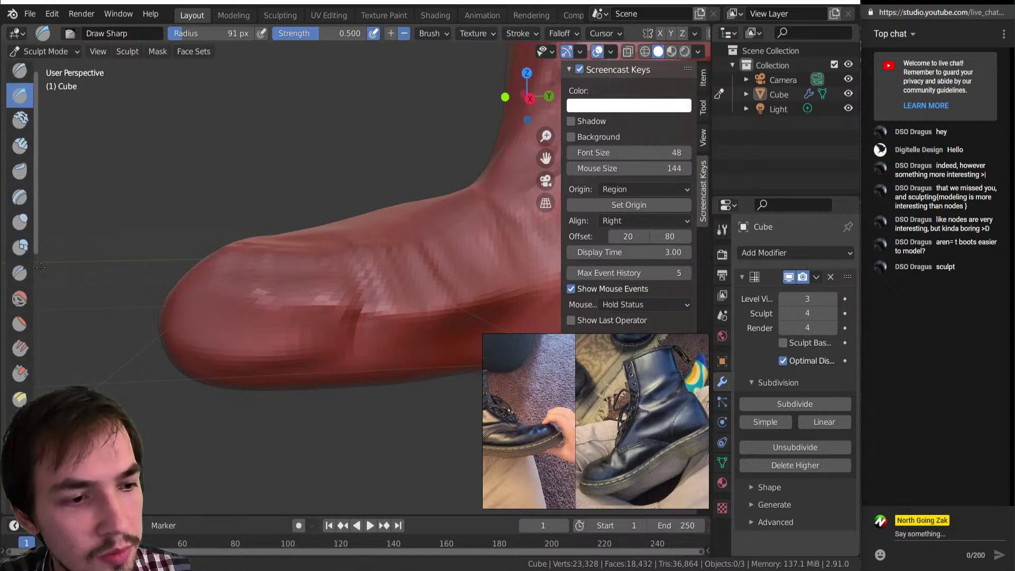
left_click_drag(36, 269, 68, 276)
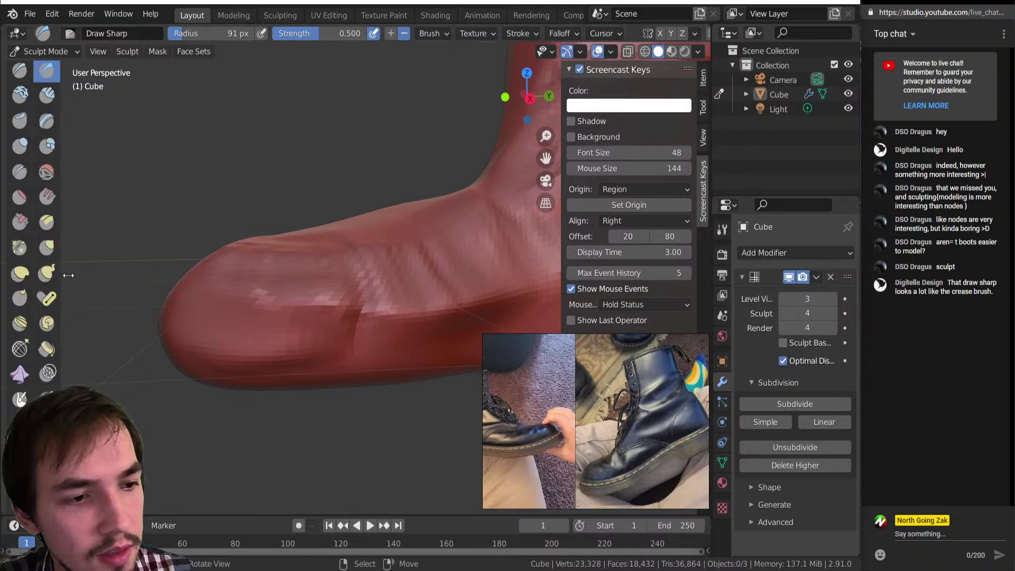
left_click(20, 349)
key("bracketright")
key("bracketright")
key("bracketright")
key("bracketright")
key("bracketright")
mouse_move(306, 333)
left_mouse_down()
mouse_move(236, 294)
mouse_move(360, 336)
left_mouse_up()
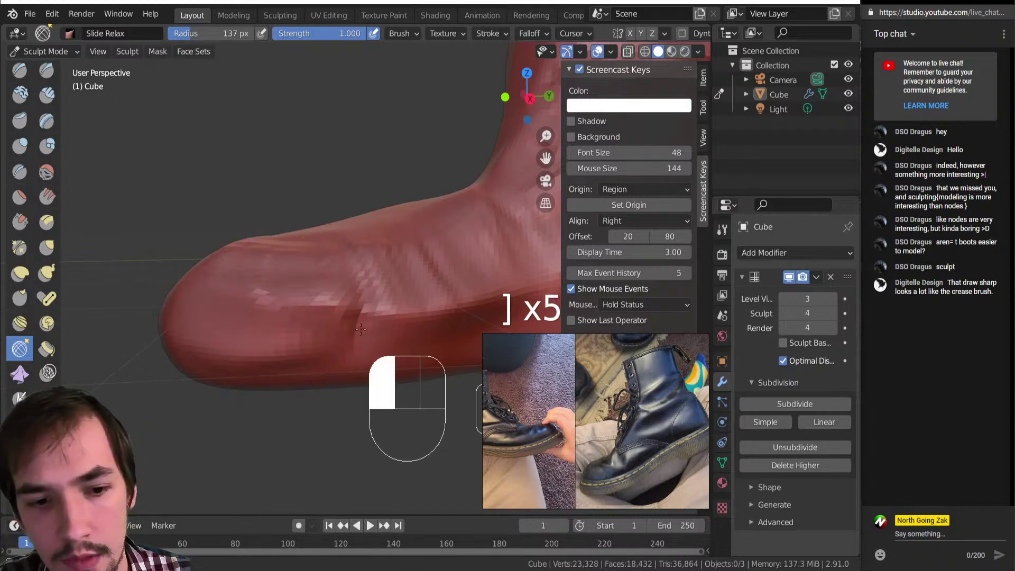
left_click_drag(300, 365, 351, 306)
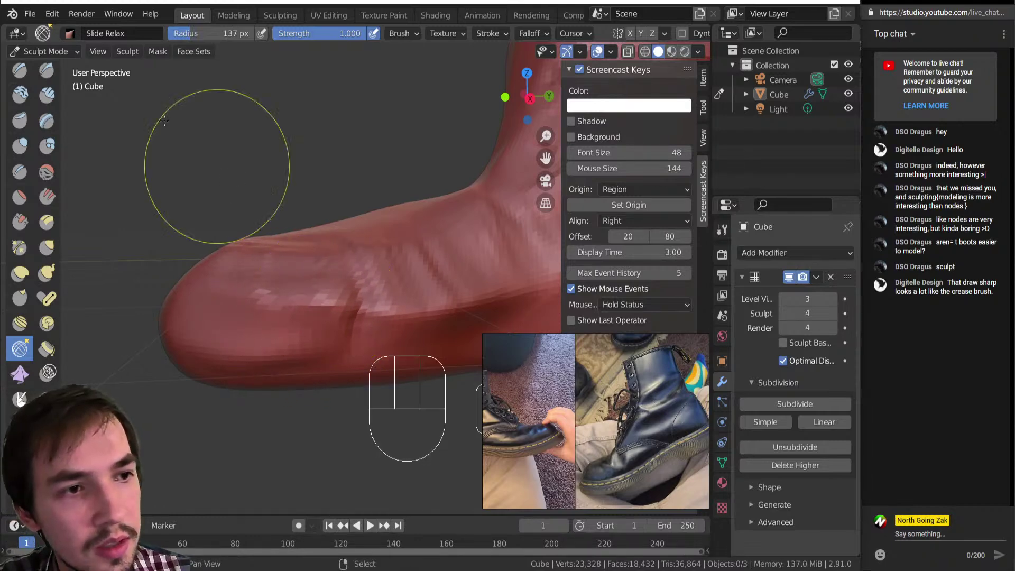
Step: Relax and soften the crease on the forefoot's side with Slide Relax, enlarging the radius to 186 px
key("shift")
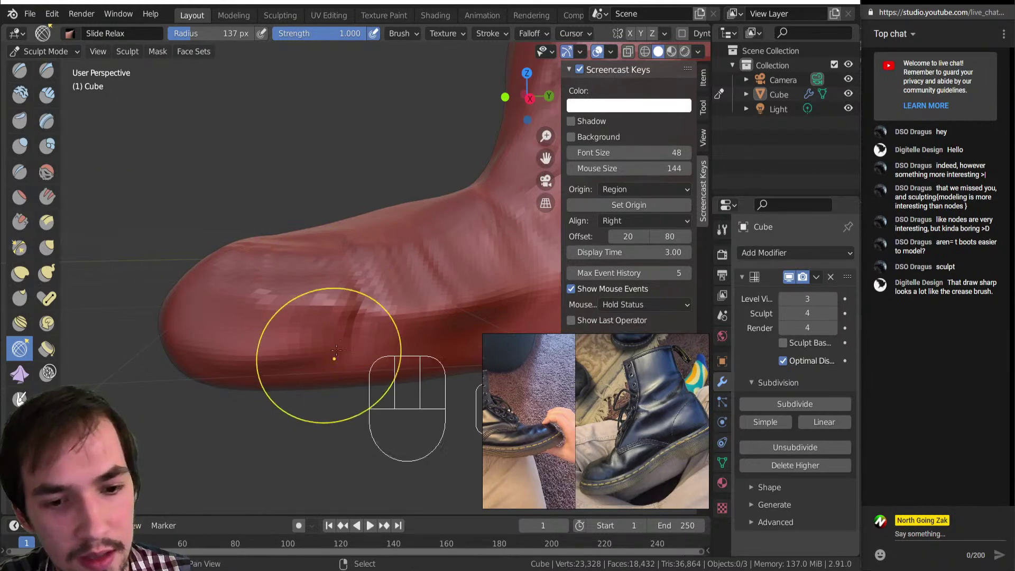
key("bracketright")
key("bracketright")
key("bracketright")
key("bracketright")
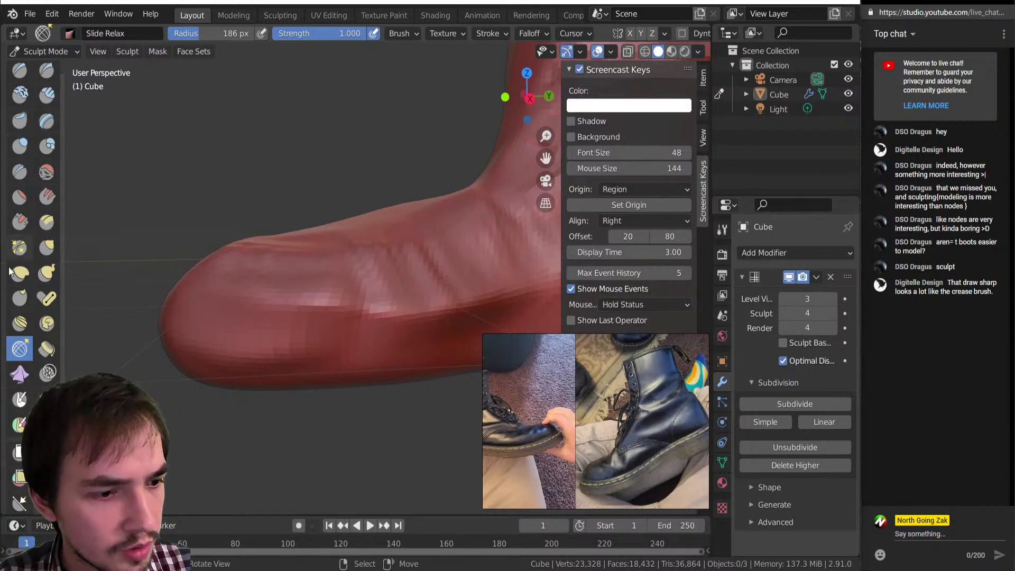
Step: Reshape the boot's instep and lower shaft from the front with Grab, using radii of 206 px and 134 px
mouse_move(268, 291)
middle_mouse_down("shift")
mouse_move(237, 263)
mouse_move(256, 245)
mouse_move(291, 299)
middle_mouse_up("shift")
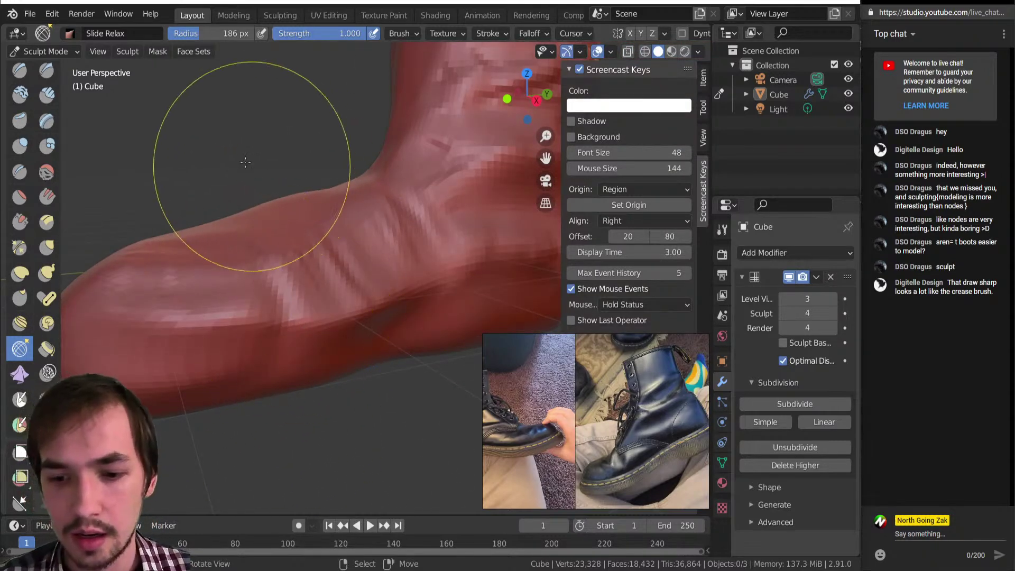
middle_click_drag(233, 286, 233, 297)
scroll(232, 297, "down", 2)
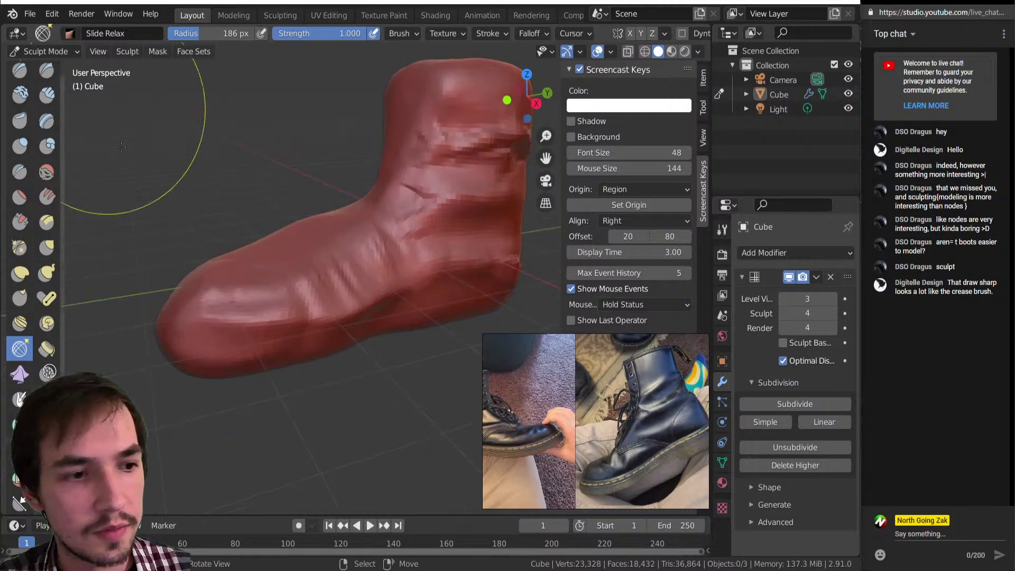
mouse_move(204, 272)
middle_mouse_down()
mouse_move(304, 314)
mouse_move(320, 311)
middle_mouse_up()
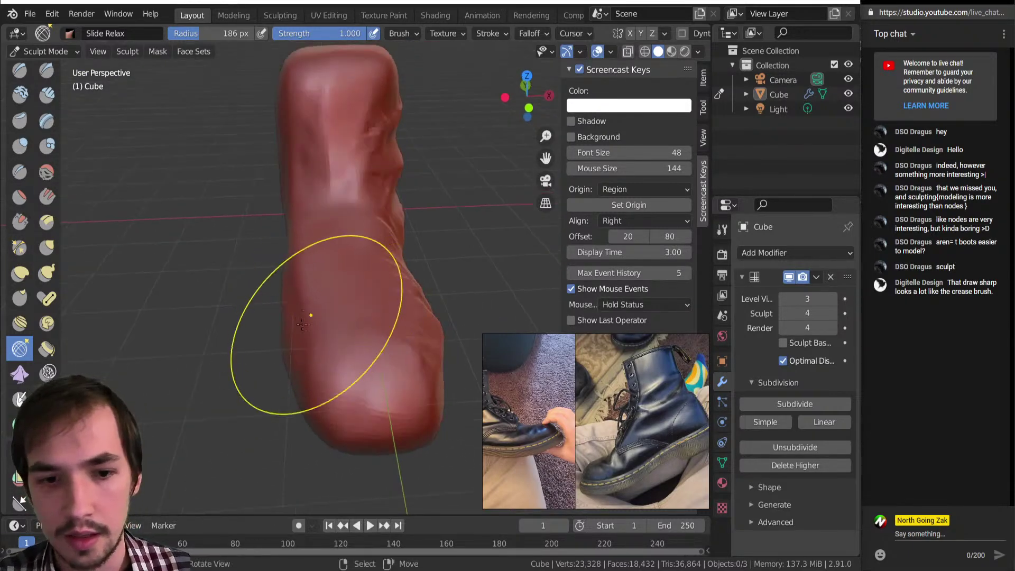
key("g")
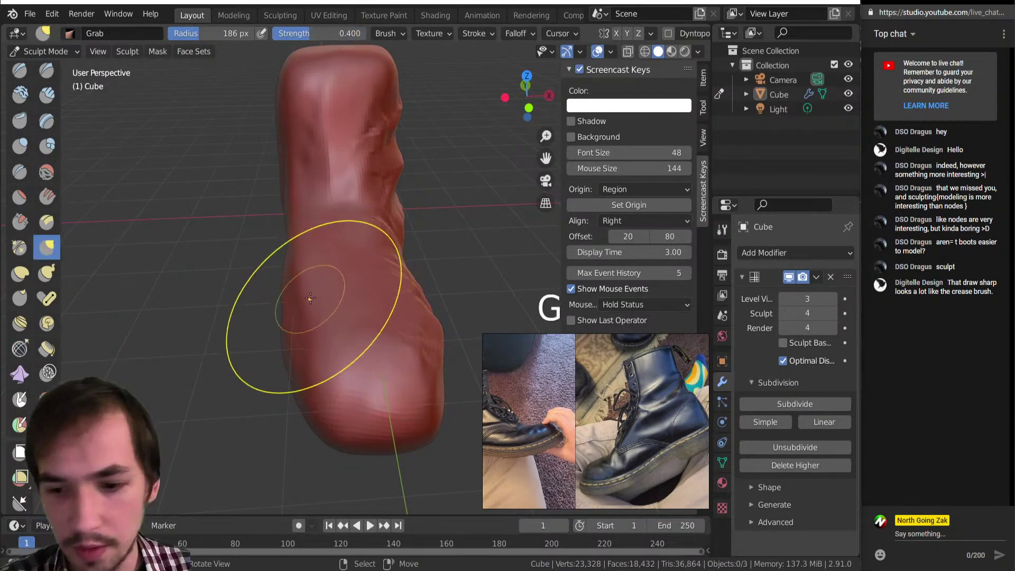
key("bracketright")
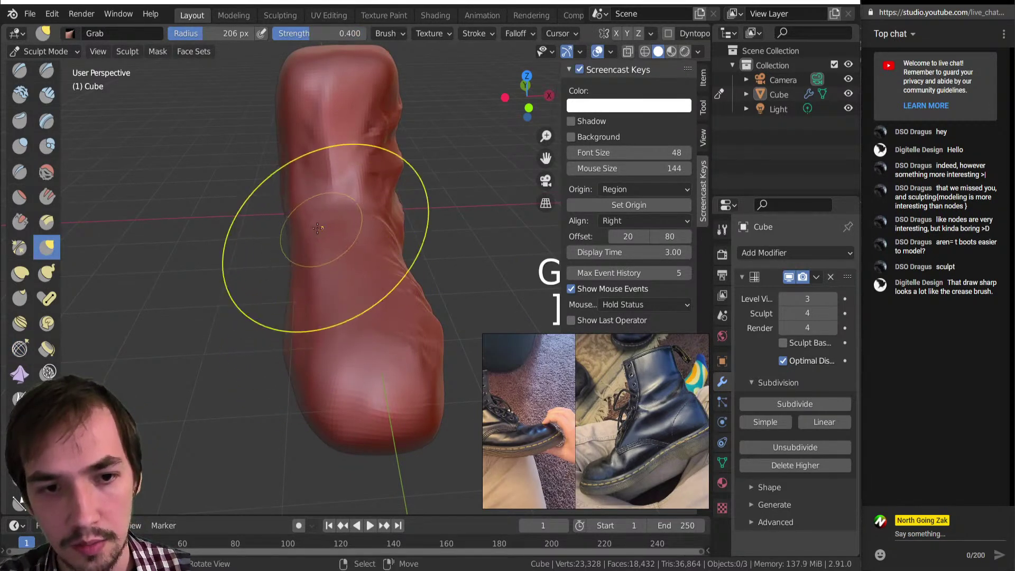
key("bracketleft")
key("bracketleft")
key("bracketleft")
key("bracketleft")
key("bracketleft")
key("bracketleft")
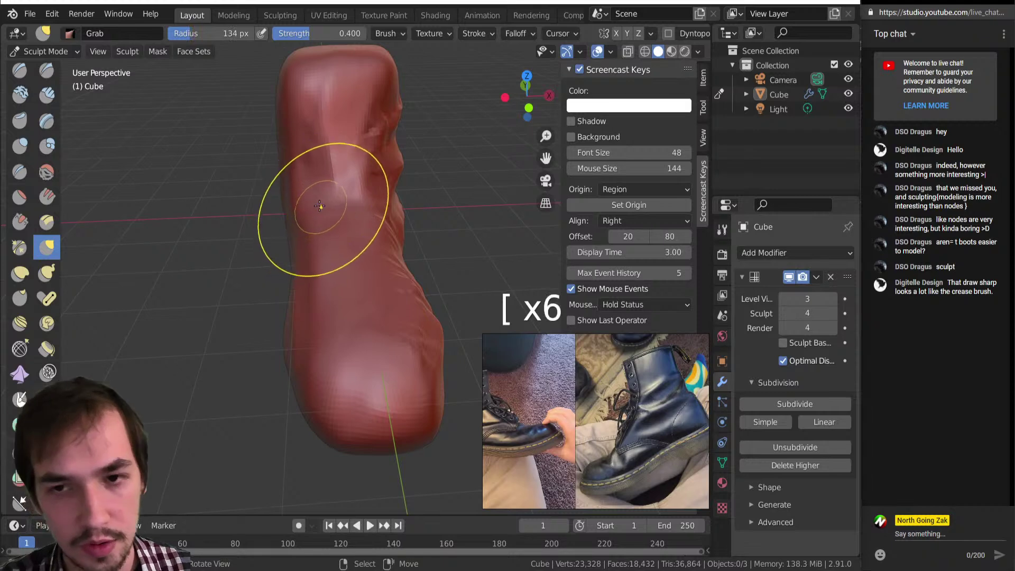
Step: Even out the mesh on the side of the toe with Slide Relax at a 131 px radius
mouse_move(316, 273)
middle_mouse_down()
mouse_move(265, 268)
mouse_move(304, 310)
mouse_move(322, 295)
mouse_move(309, 276)
middle_mouse_up()
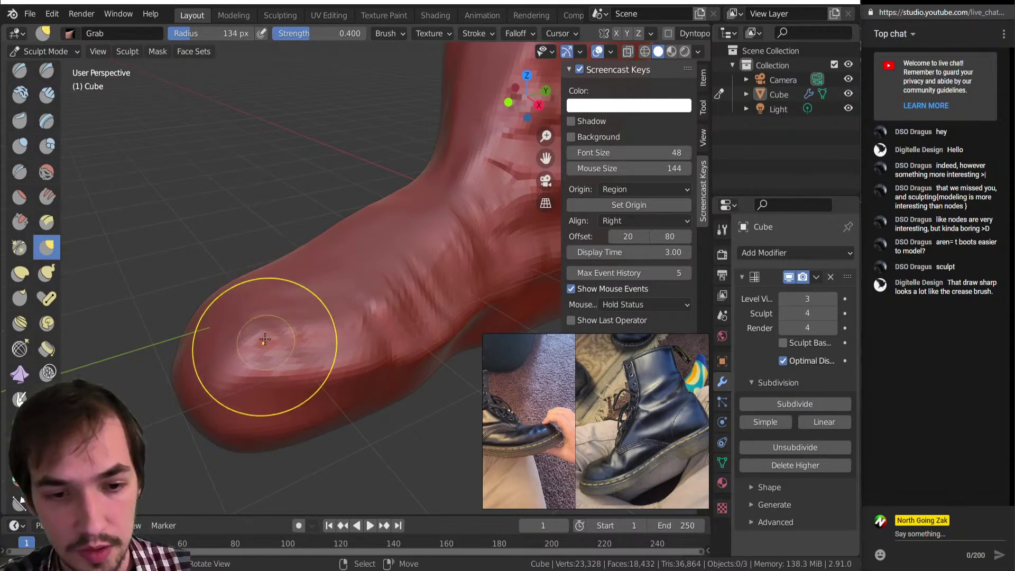
key("bracketleft")
key("bracketleft")
key("bracketleft")
key("bracketleft")
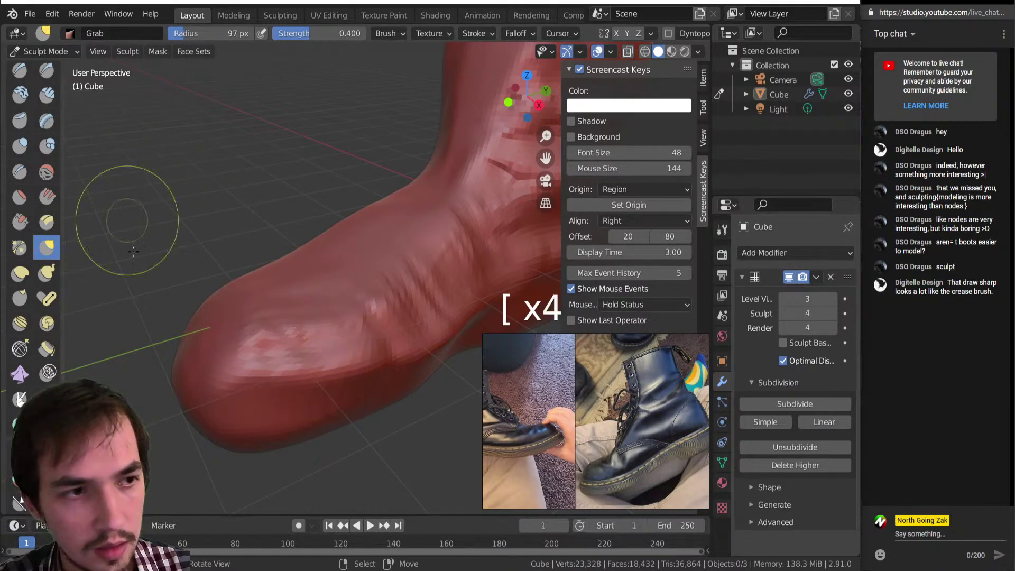
key("bracketright")
key("bracketright")
key("bracketright")
key("bracketright")
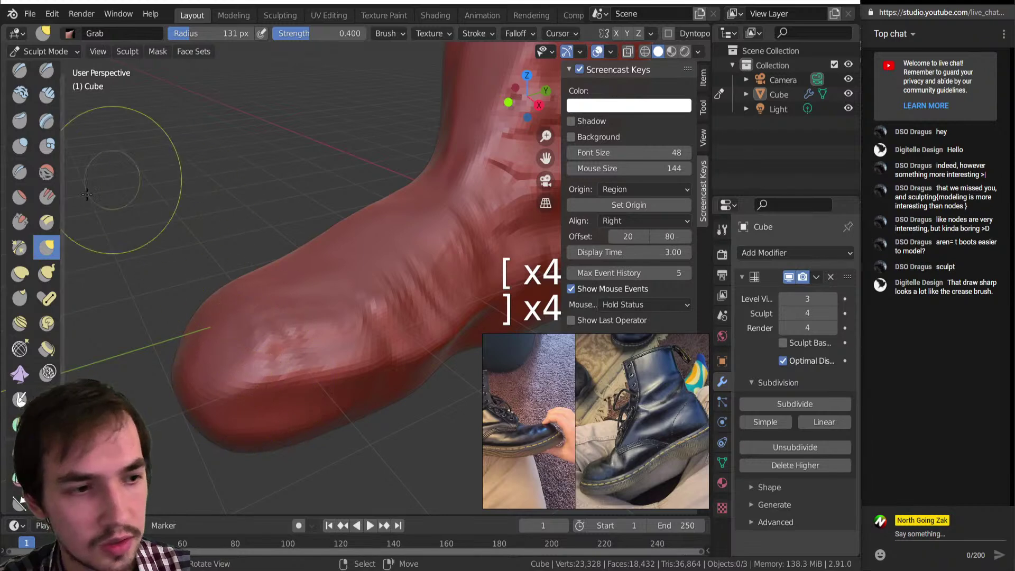
left_click(19, 349)
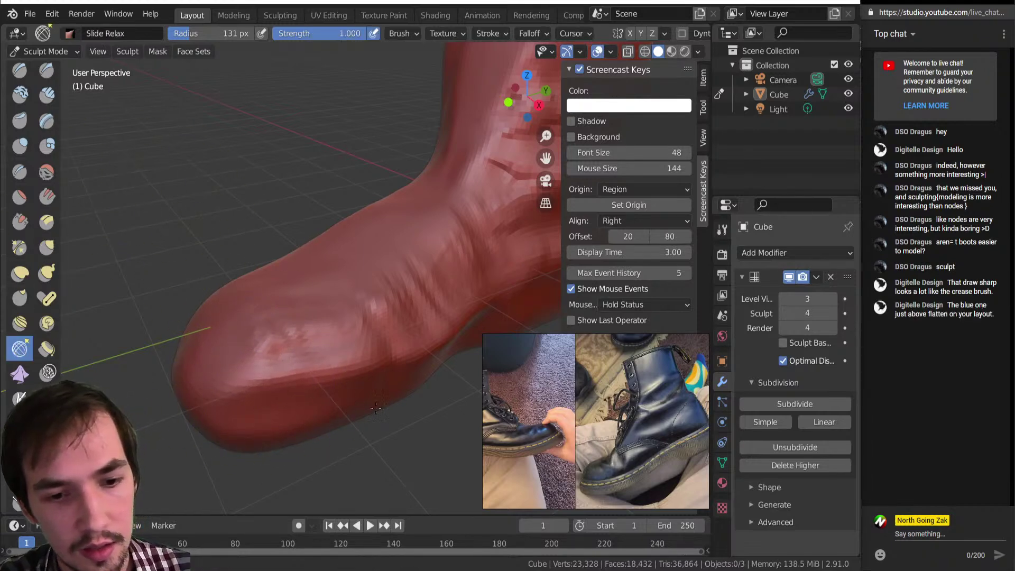
mouse_move(297, 390)
left_mouse_down()
mouse_move(287, 371)
mouse_move(324, 381)
mouse_move(318, 388)
mouse_move(312, 358)
left_mouse_up()
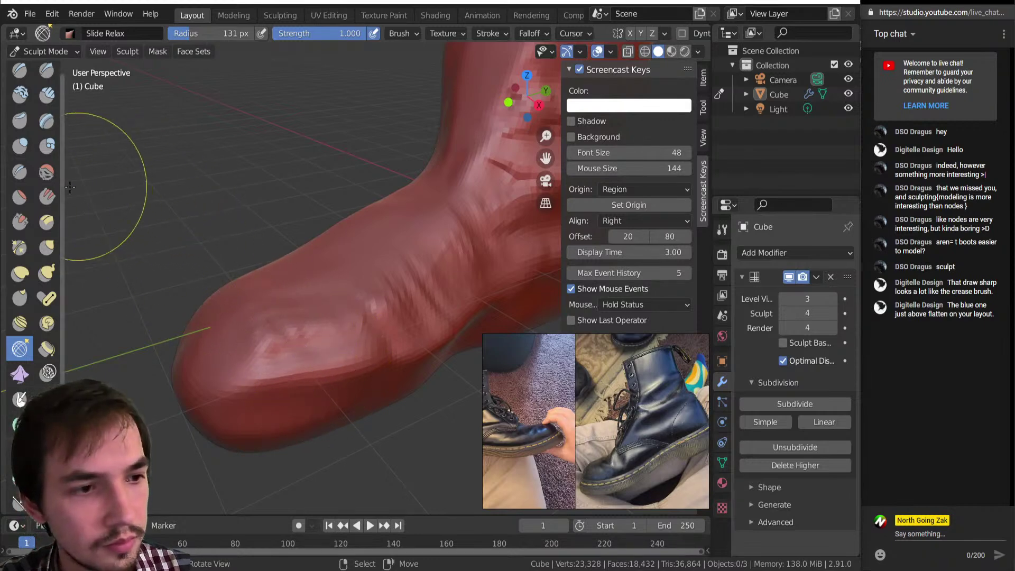
Step: Try sharpening the side of the toe with the Crease brush at a 94 px radius, undoing the strokes
left_click(19, 172)
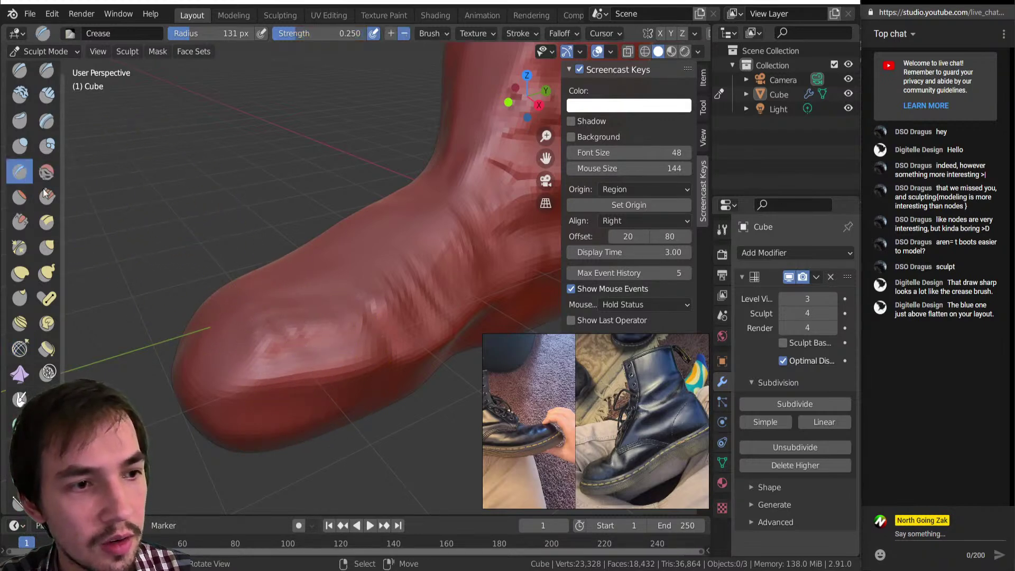
key("bracketright")
key("bracketleft")
key("bracketleft")
key("bracketleft")
key("bracketleft")
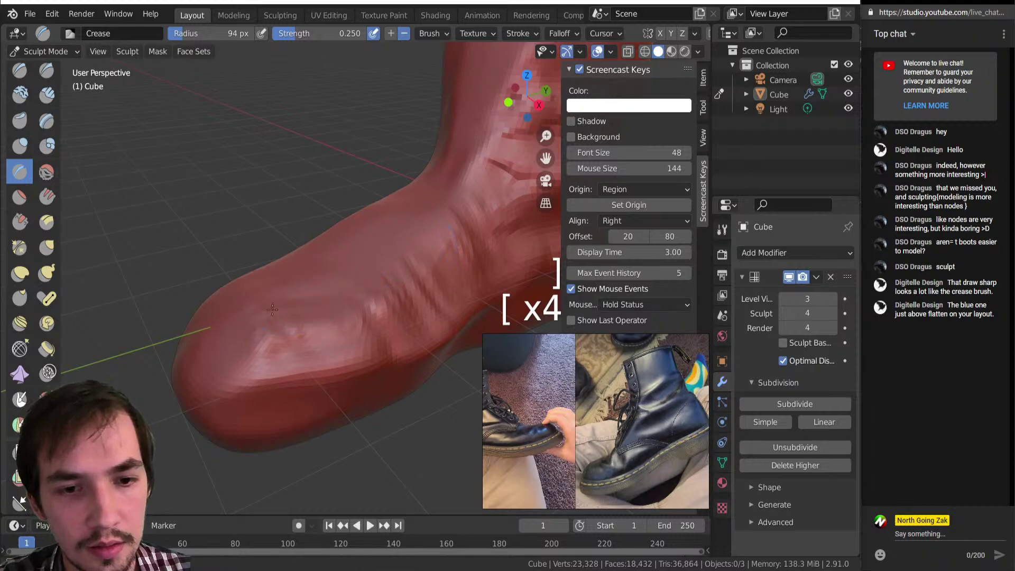
middle_click_drag(373, 280, 290, 367)
key("ctrl+z")
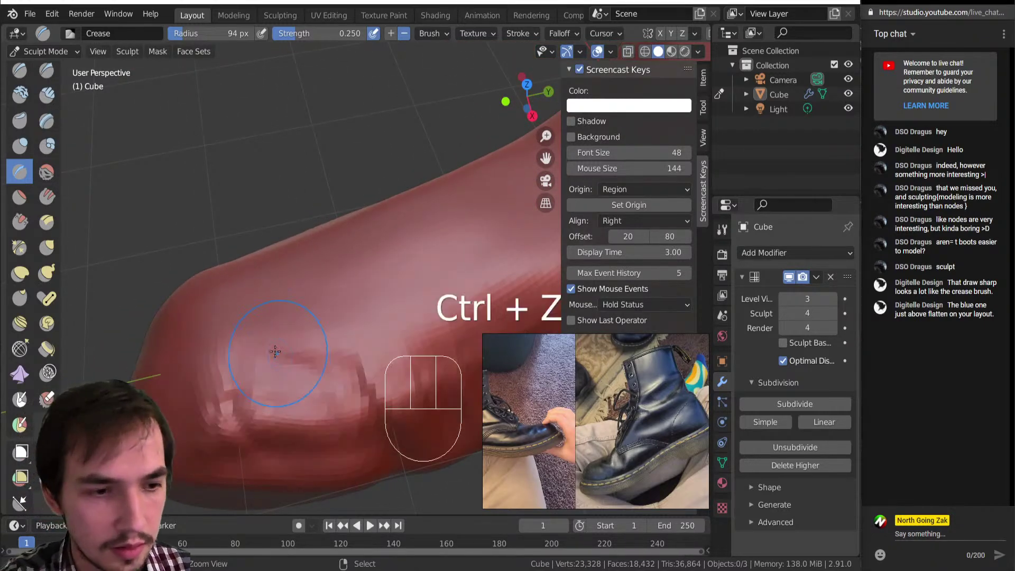
mouse_move(248, 366)
left_mouse_down()
mouse_move(376, 339)
mouse_move(254, 365)
left_mouse_up()
key("ctrl+z")
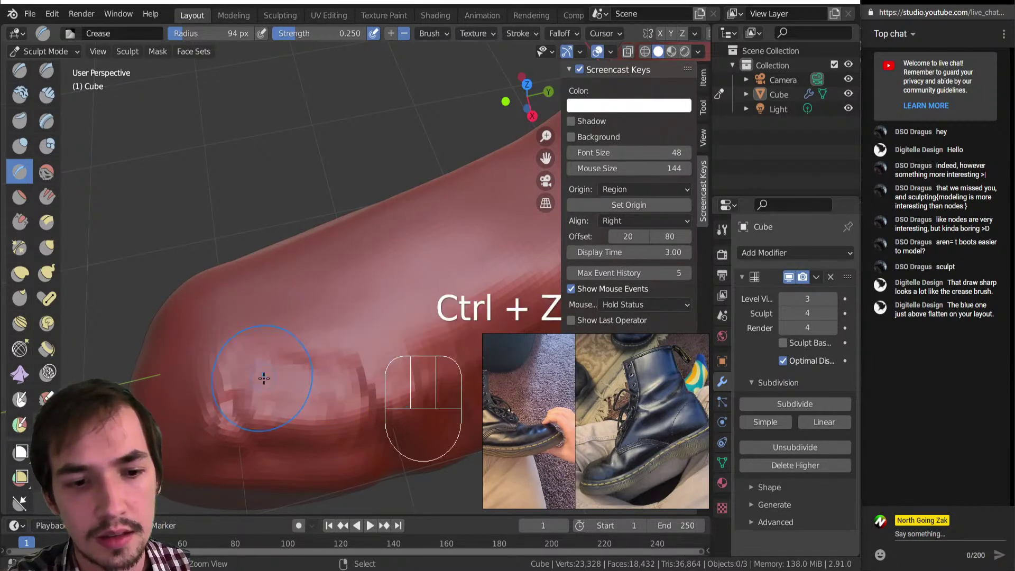
mouse_move(307, 389)
middle_mouse_down()
mouse_move(339, 337)
mouse_move(268, 339)
middle_mouse_up()
scroll(318, 338, "down", 5)
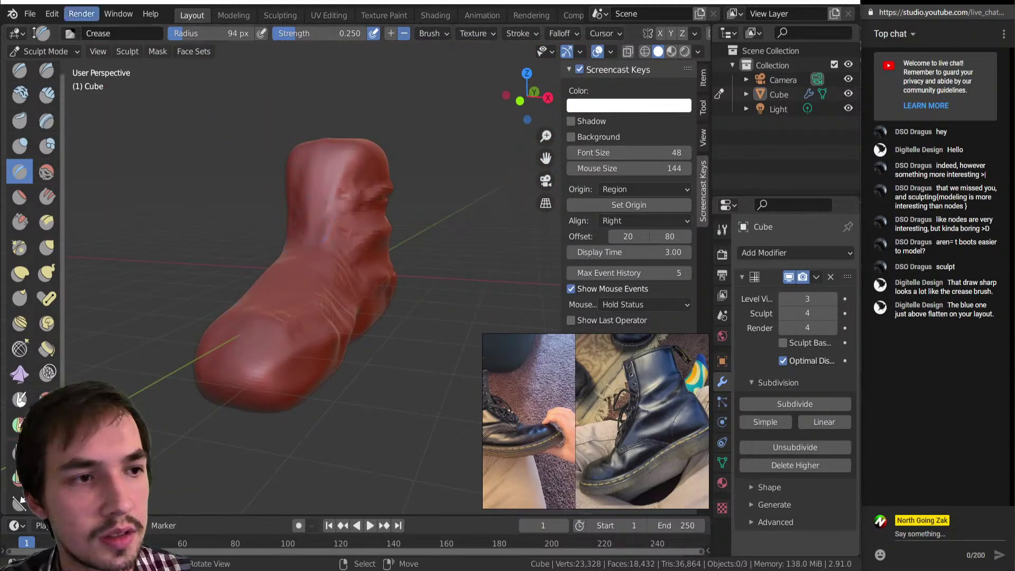
left_click(47, 73)
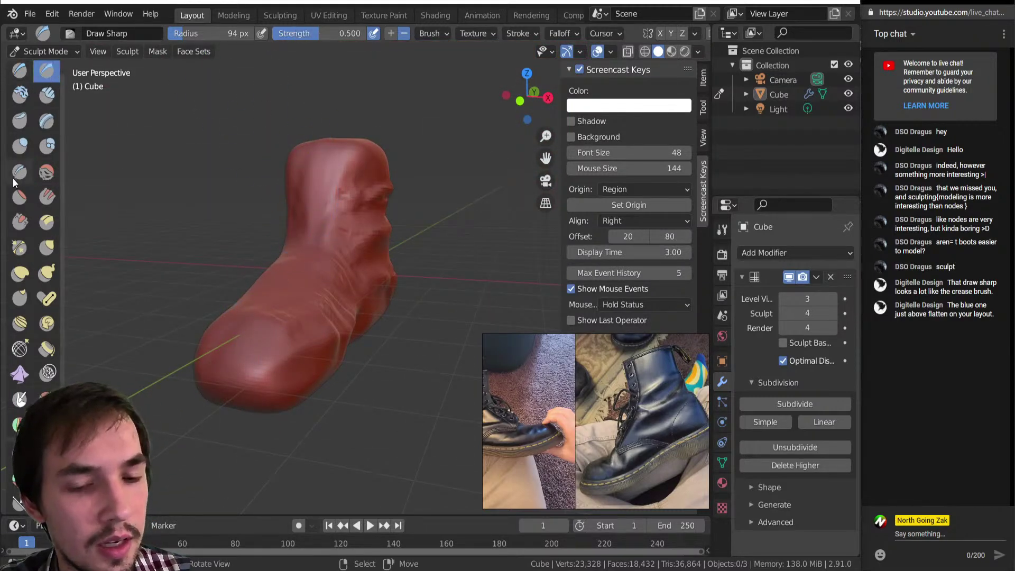
left_click(16, 252)
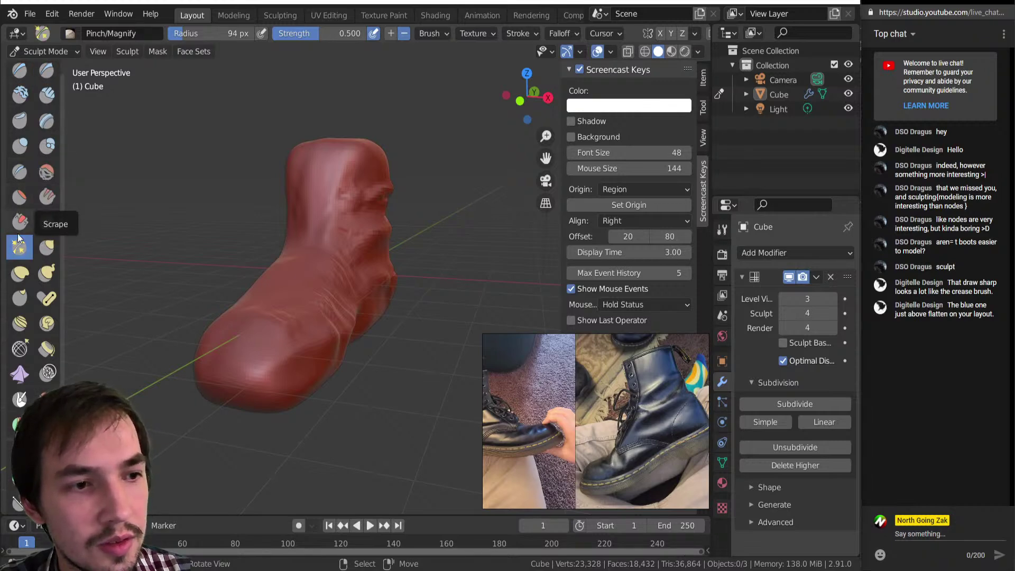
left_click(18, 173)
left_click(47, 73)
mouse_move(300, 263)
middle_mouse_down()
mouse_move(275, 254)
mouse_move(300, 263)
mouse_move(302, 182)
middle_mouse_up()
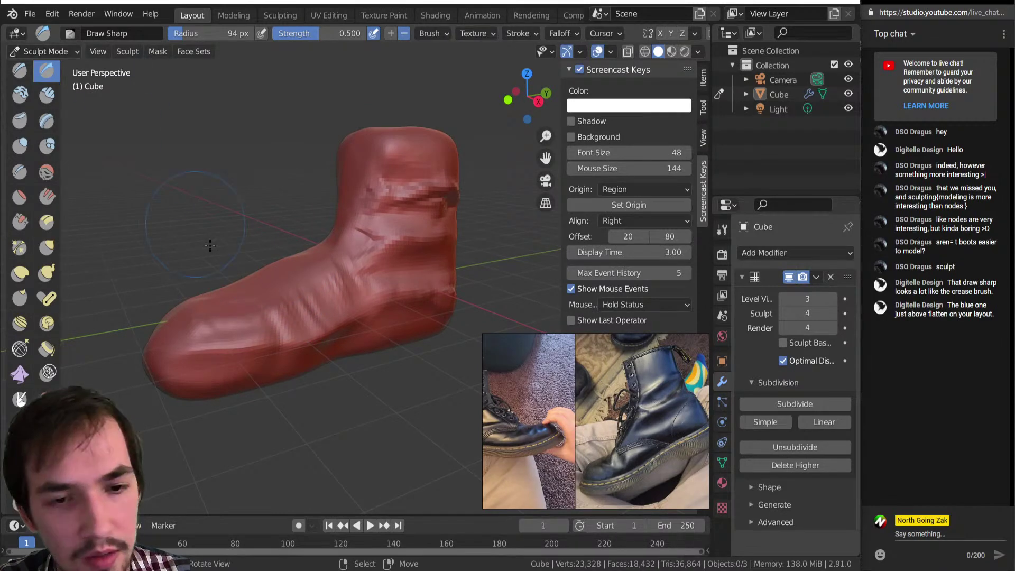
left_click(20, 74)
Step: Sharpen the crease on the forefoot's side with the Draw Sharp brush at a 54 px radius
left_click(49, 75)
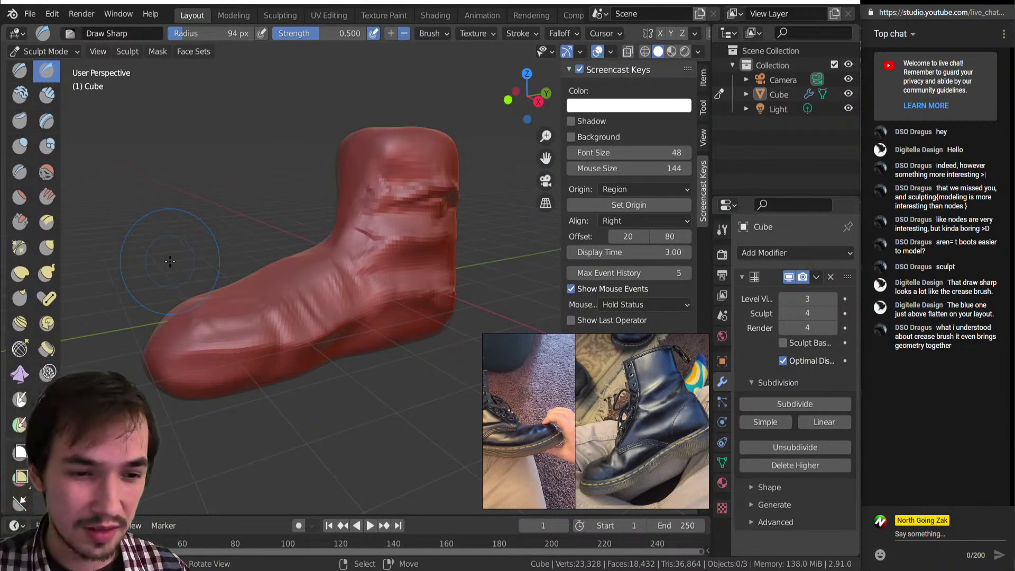
middle_click_drag(192, 181, 191, 402)
key("bracketleft")
key("bracketleft")
key("bracketleft")
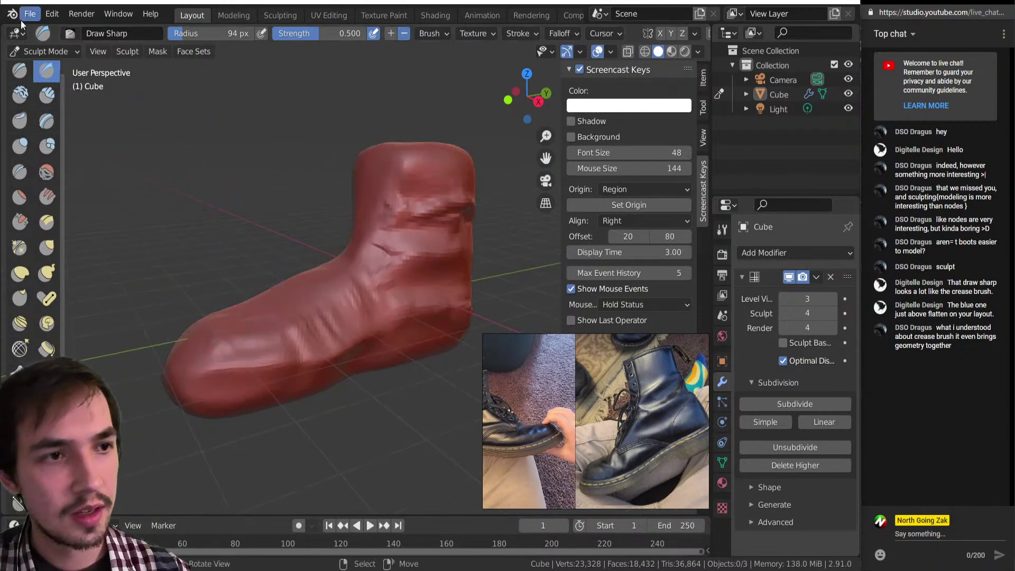
key("bracketleft")
key("bracketleft")
key("bracketleft")
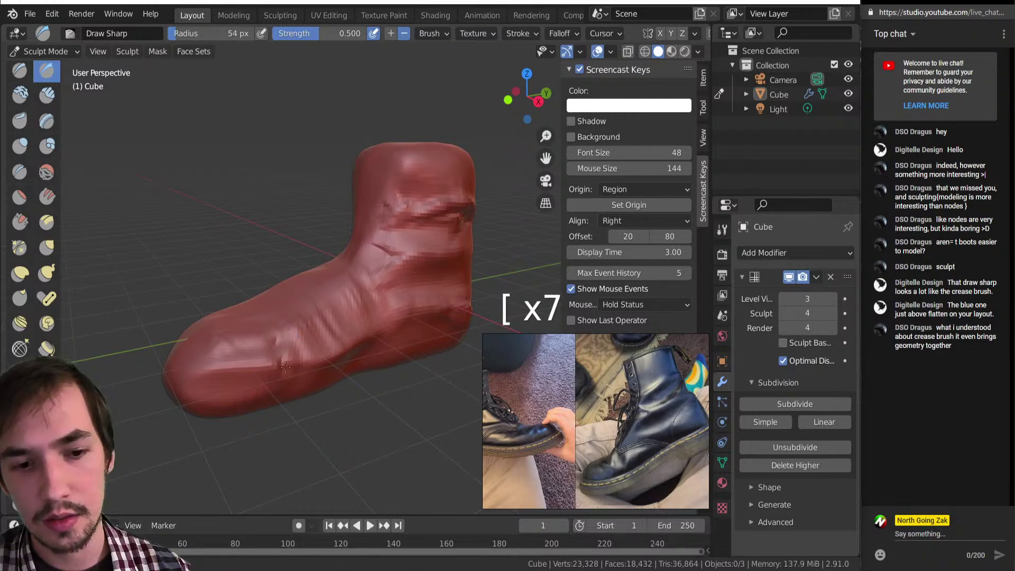
Step: Pinch the top of the forefoot toward the boot's uncreased side with Pinch/Magnify at a 48 px radius
middle_click_drag(281, 355, 340, 364)
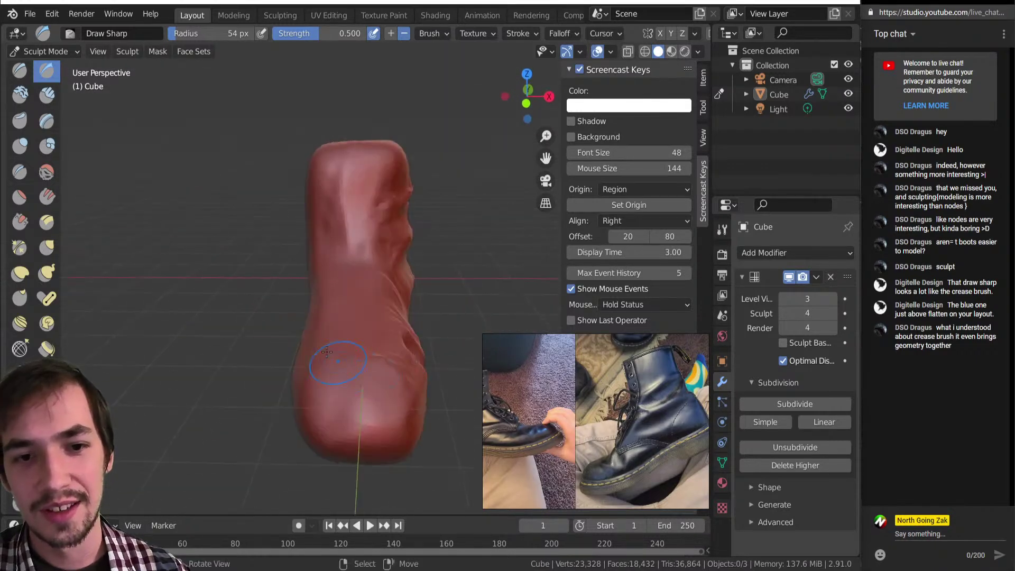
middle_click_drag(345, 330, 403, 145)
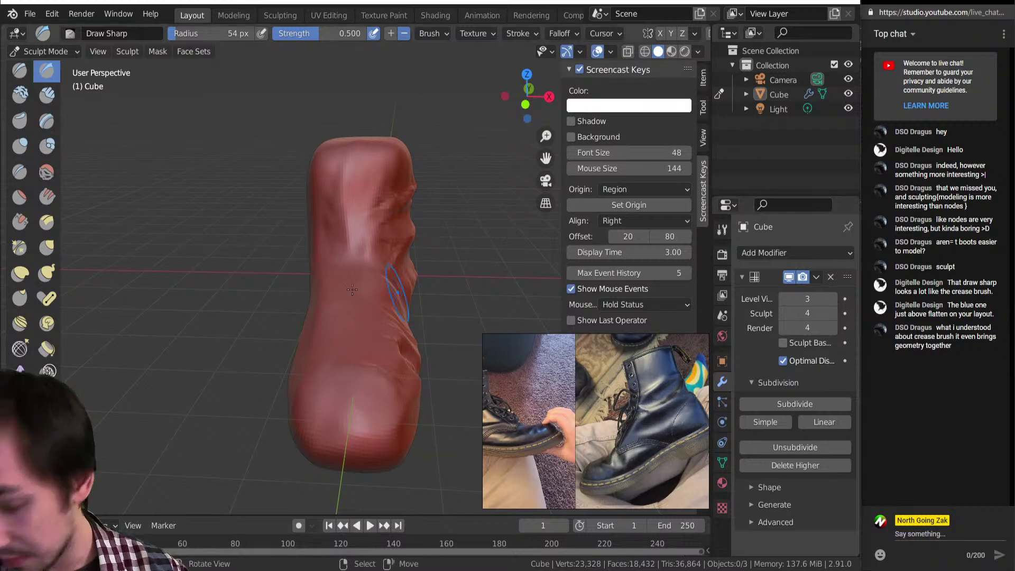
middle_click_drag(317, 319, 397, 377)
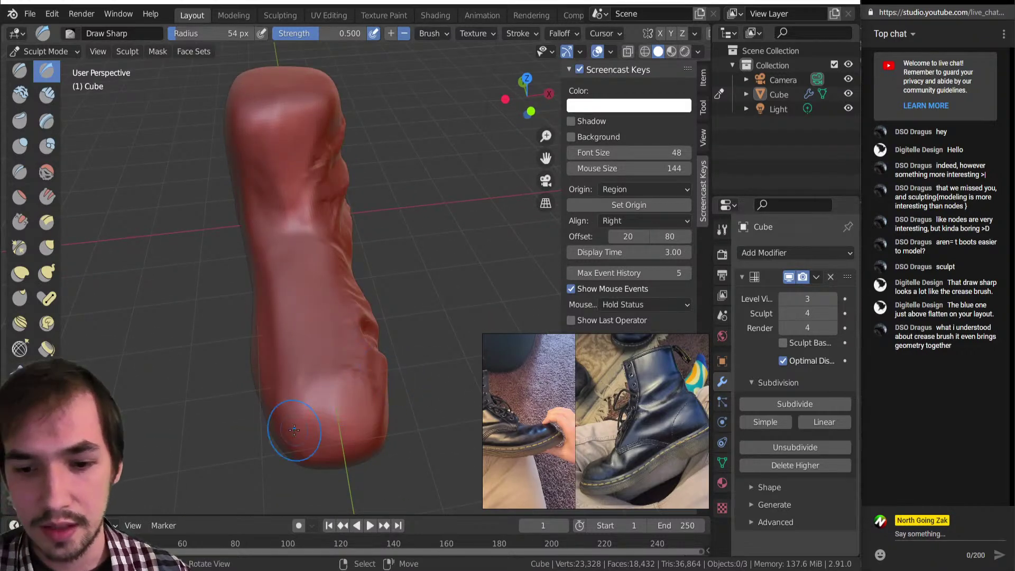
middle_click_drag(293, 316, 313, 356)
key("p")
key("p")
key("p")
key("p")
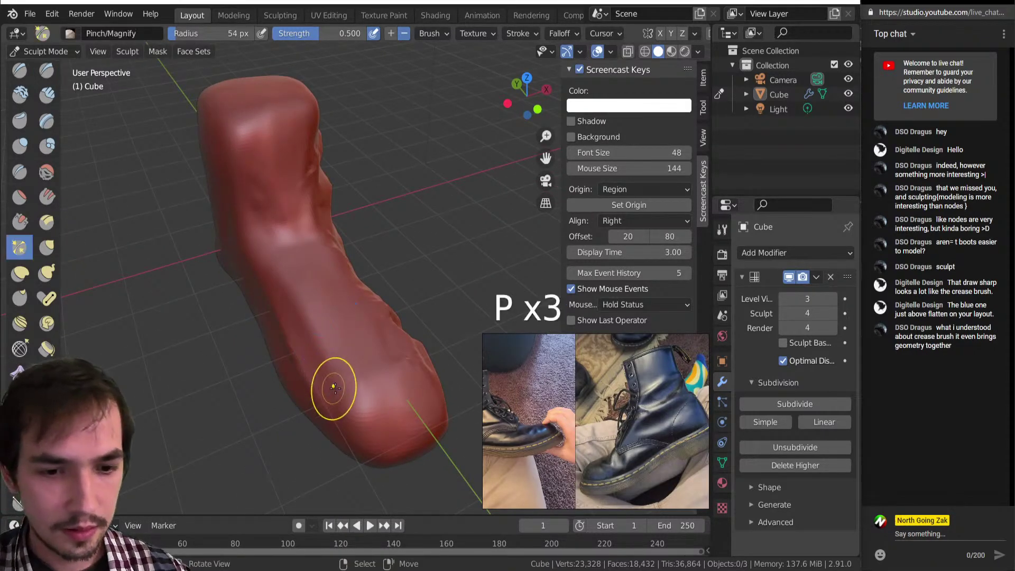
key("bracketleft")
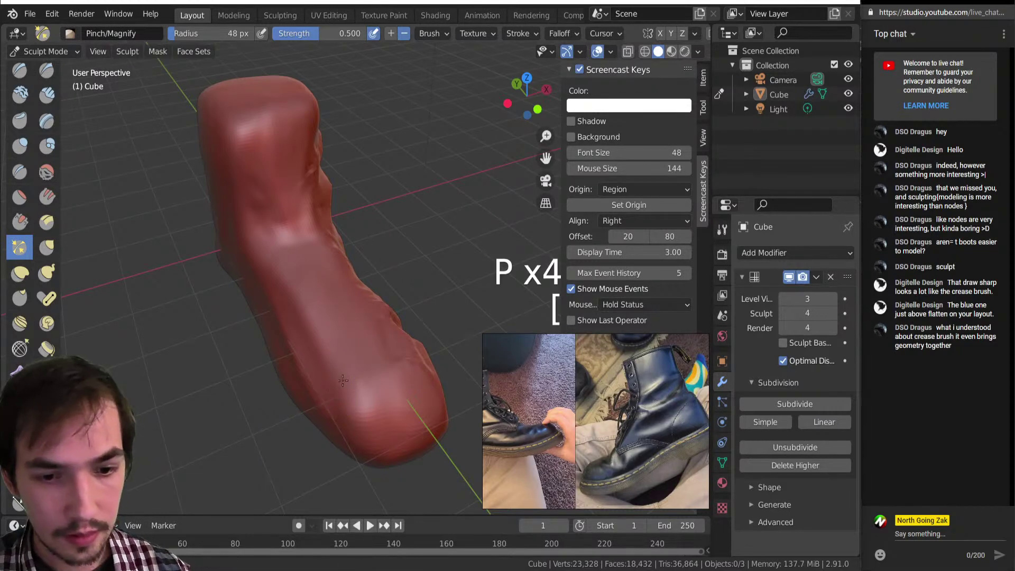
middle_click_drag(339, 391, 403, 369)
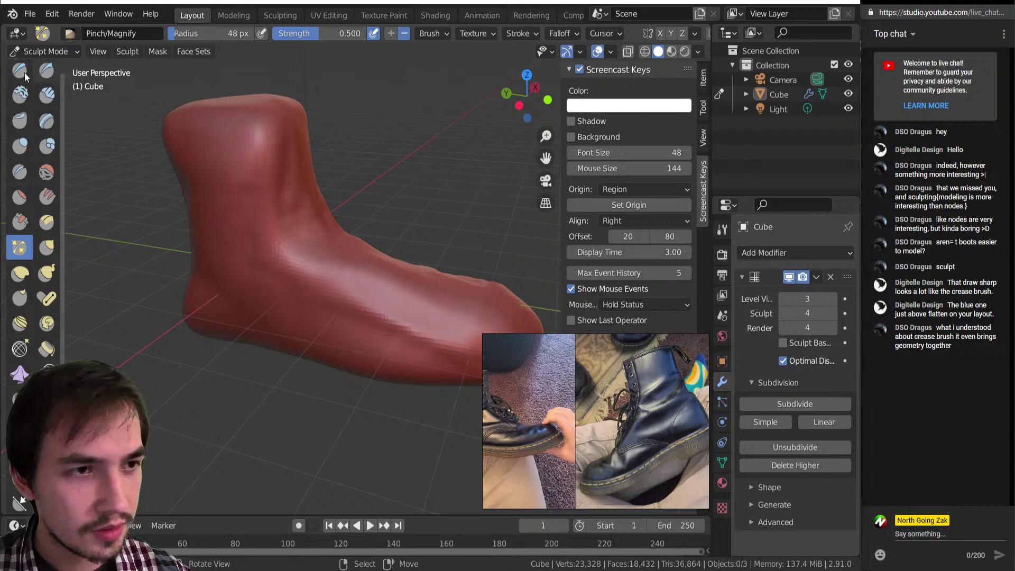
Step: Carve a short upright crease behind the toe on the boot's smooth side with Draw Sharp at a 30 px radius
left_click(46, 70)
middle_click_drag(457, 338, 377, 327, "shift")
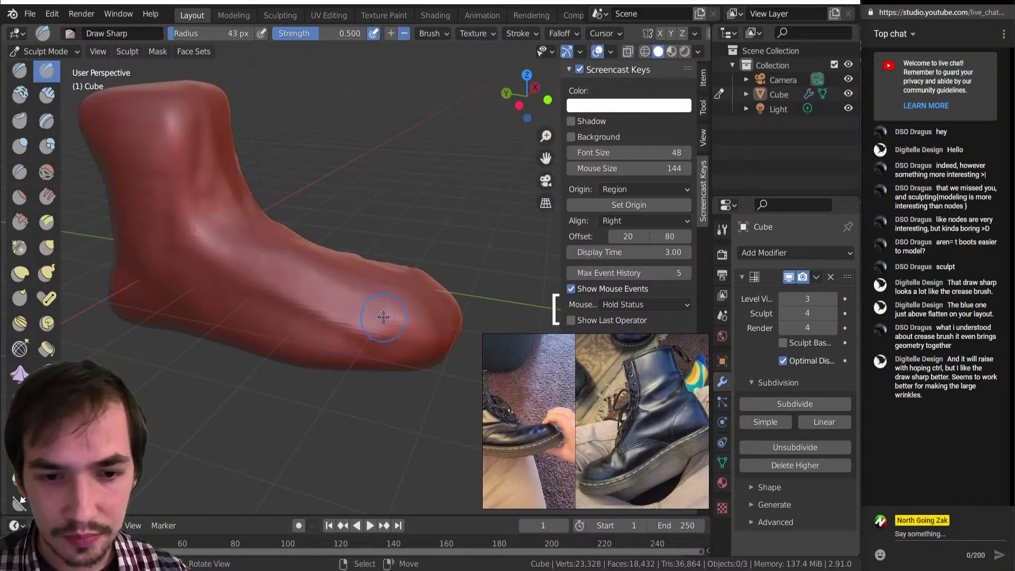
key("bracketleft")
key("bracketleft")
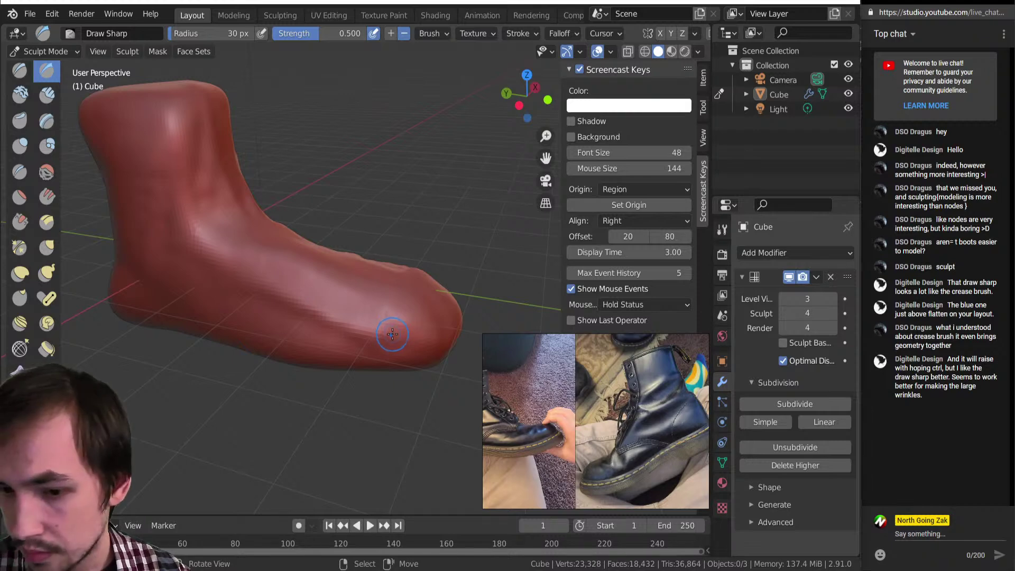
mouse_move(377, 340)
left_mouse_down()
mouse_move(383, 307)
mouse_move(369, 338)
mouse_move(364, 307)
mouse_move(366, 320)
left_mouse_up()
middle_click_drag(296, 317, 301, 337)
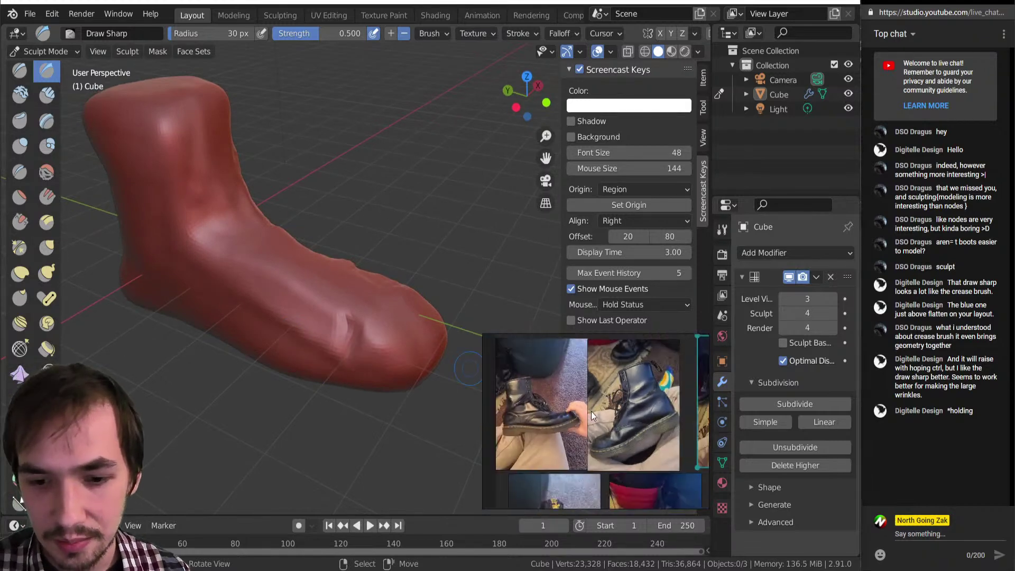
Step: Following the reference photos, carve and raise wrinkles along the midfoot's smooth side with Draw Sharp, using radii of 36 px and 44 px
middle_click_drag(564, 429, 903, 482)
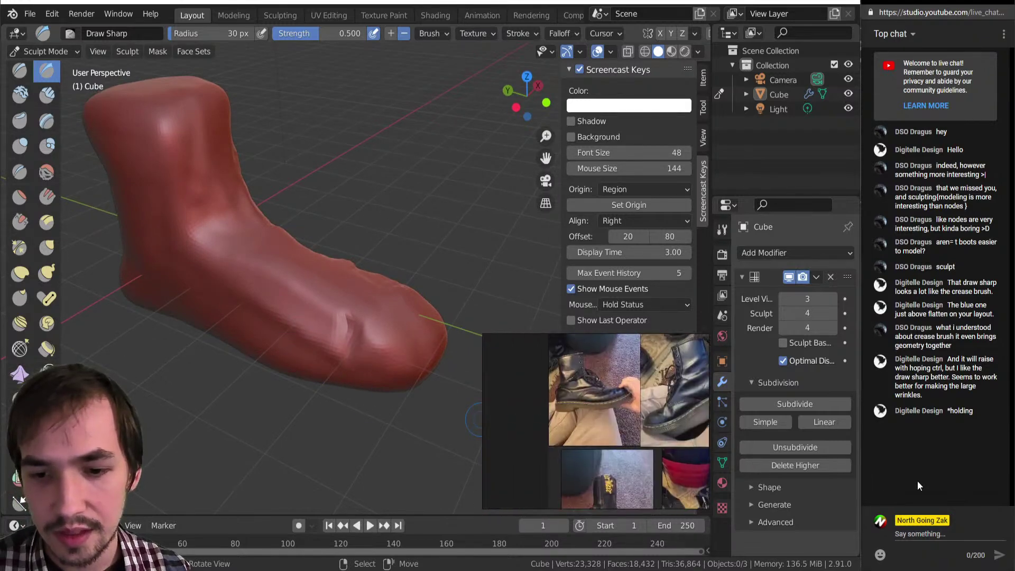
scroll(574, 433, "up", 2)
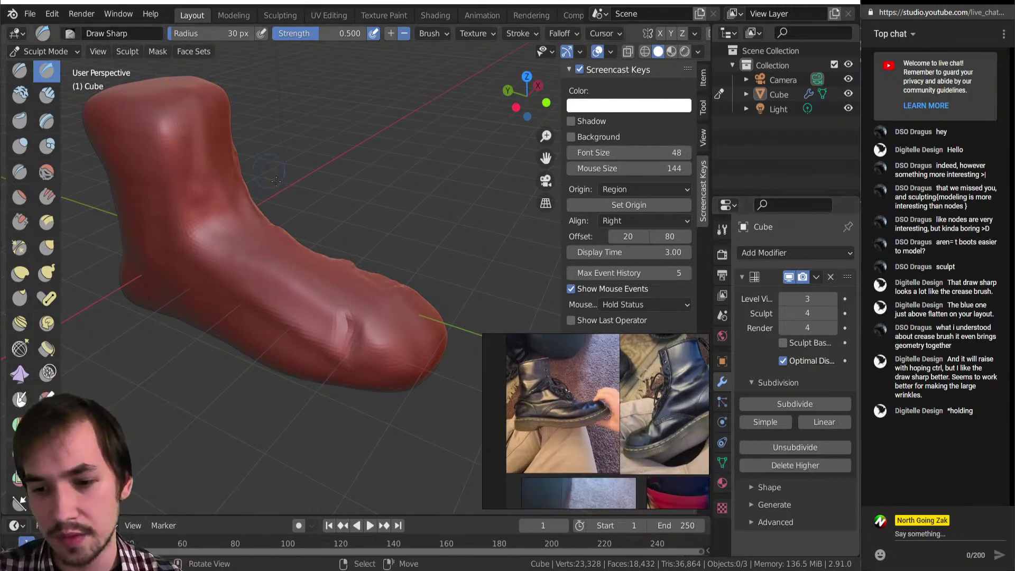
left_click(20, 349)
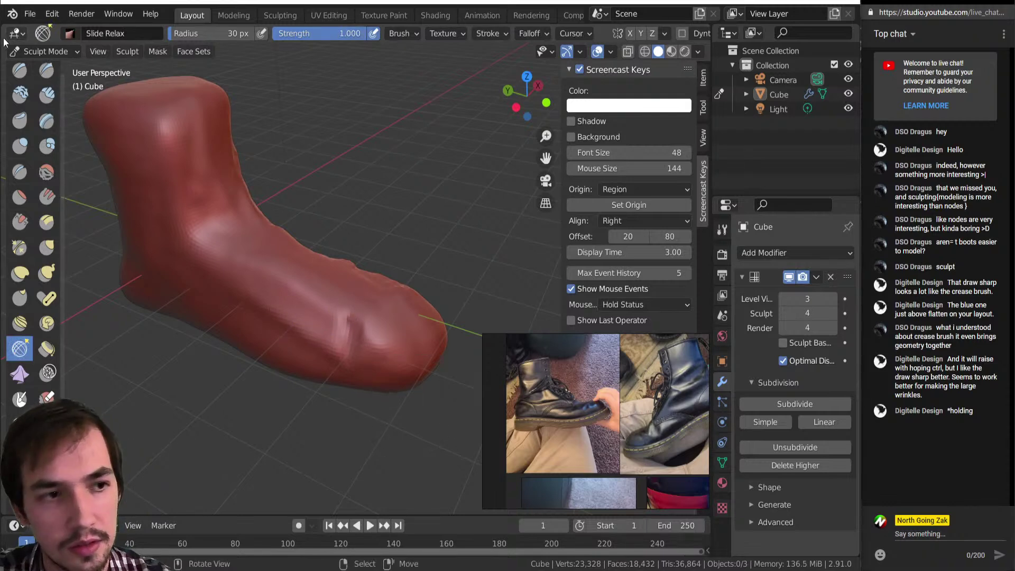
left_click(47, 71)
middle_click_drag(287, 326, 330, 305)
key("bracketright")
key("bracketright")
key("bracketright")
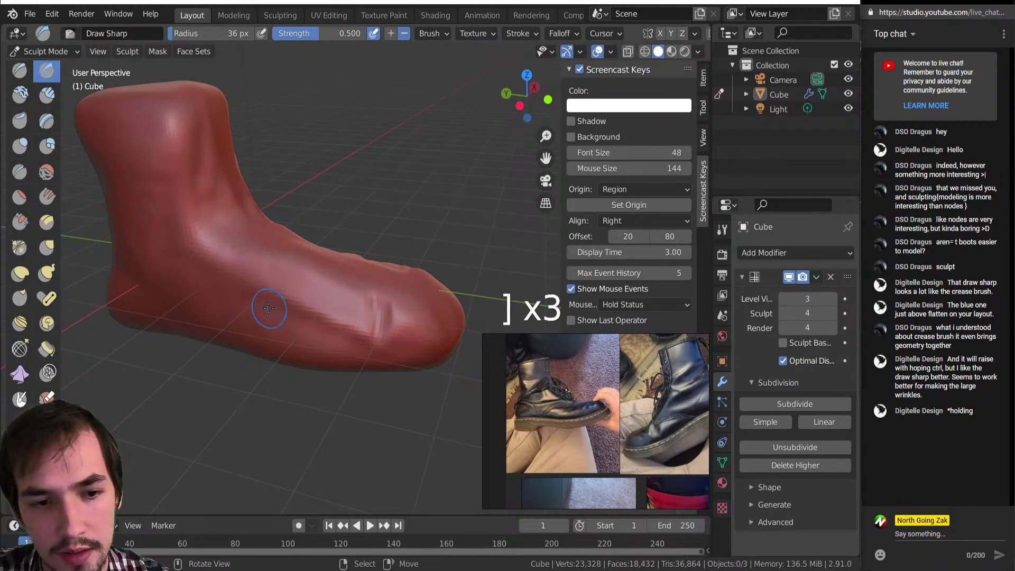
mouse_move(280, 294)
left_mouse_down()
mouse_move(335, 330)
mouse_move(283, 313)
mouse_move(250, 265)
left_mouse_up()
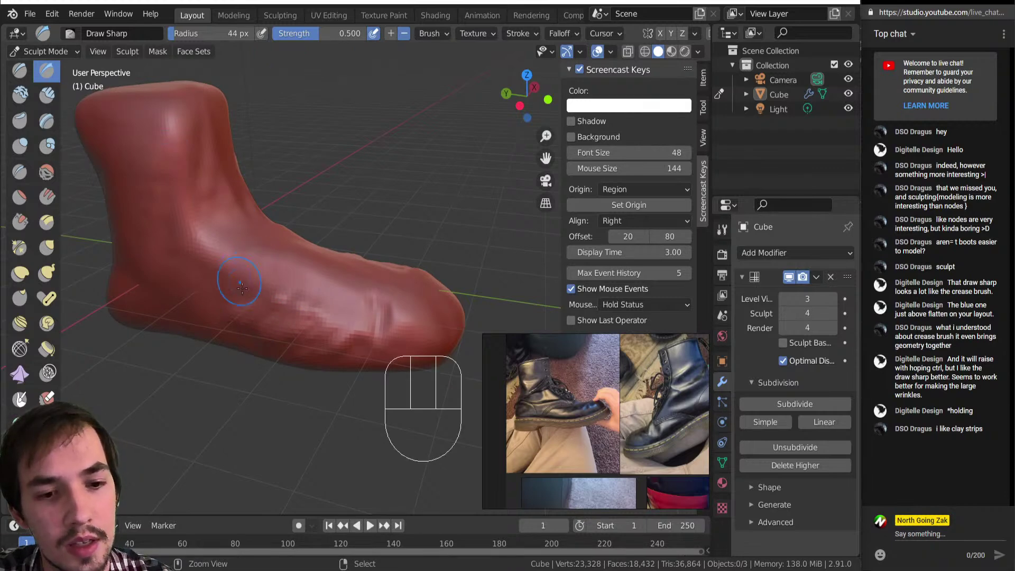
left_click_drag(259, 309, 262, 306, "ctrl")
left_click(267, 296, "ctrl")
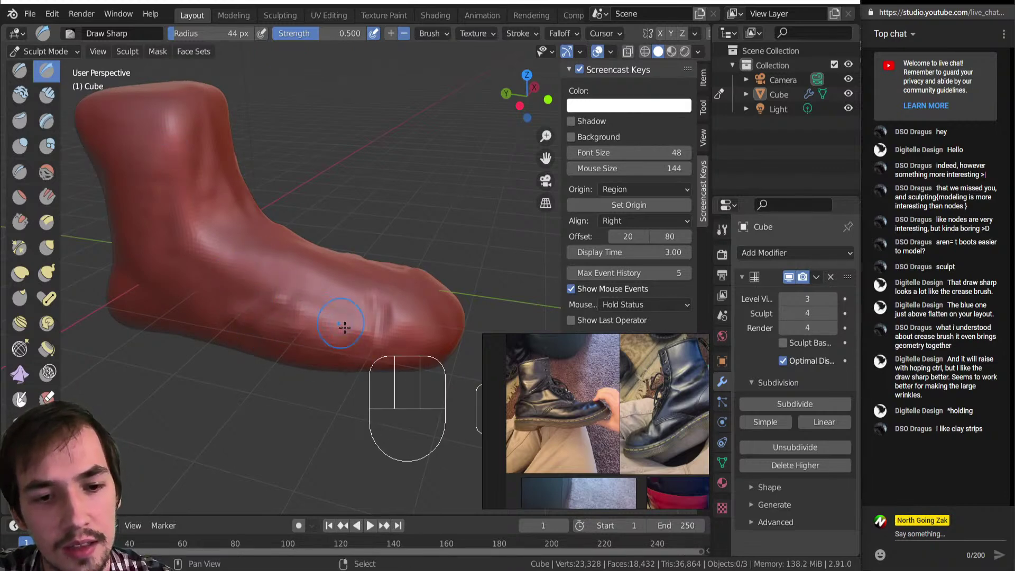
Step: Build up the folds on the side of the midfoot with the Clay Strips brush at a 58 px radius
mouse_move(278, 258)
middle_mouse_down("shift")
mouse_move(286, 277)
mouse_move(266, 301)
middle_mouse_up("shift")
left_click(47, 95)
key("bracketright")
key("bracketright")
key("bracketright")
key("bracketright")
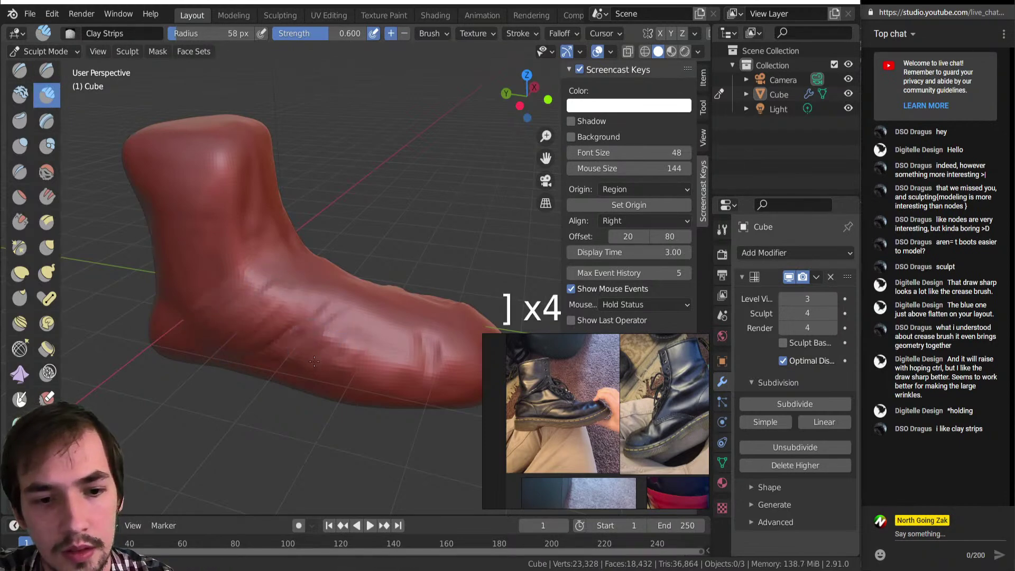
Step: Build up the toe cap in front of the new side crease with Clay Strips at a 46 px radius
middle_click_drag(396, 355, 280, 341)
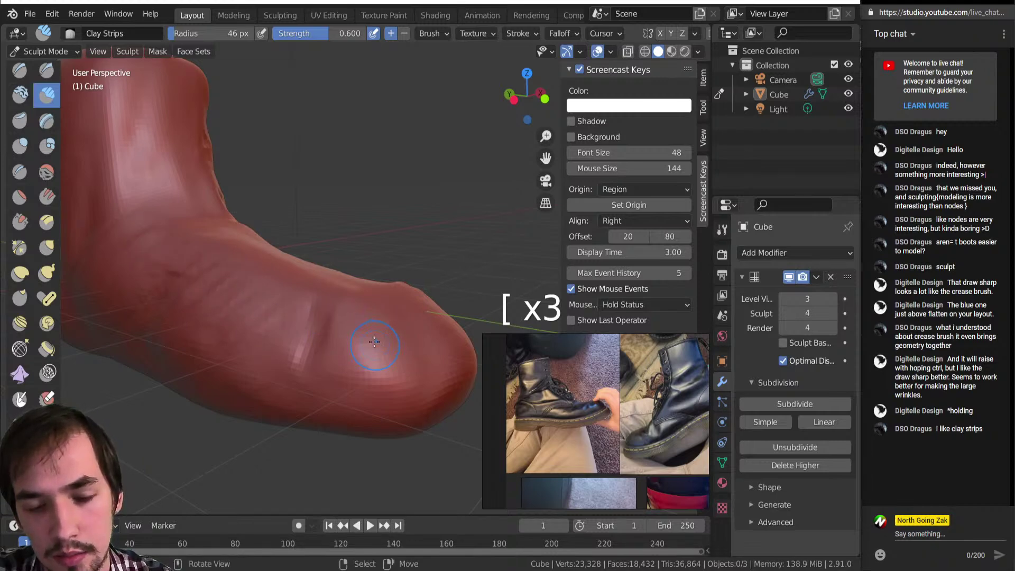
middle_click_drag(444, 332, 222, 362)
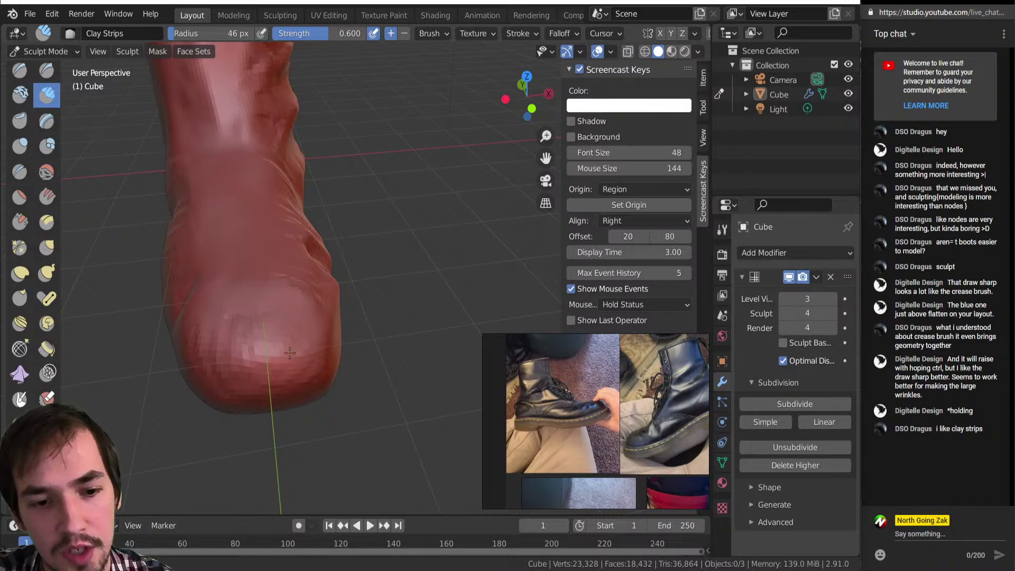
mouse_move(327, 342)
middle_mouse_down()
mouse_move(320, 323)
mouse_move(334, 320)
middle_mouse_up()
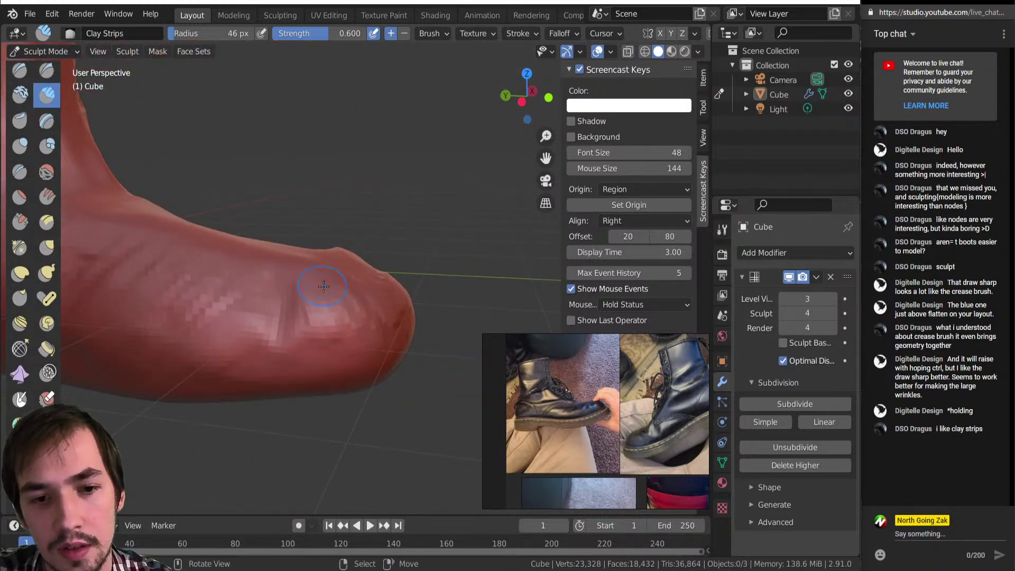
left_click_drag(341, 278, 362, 289)
middle_click_drag(363, 260, 318, 318)
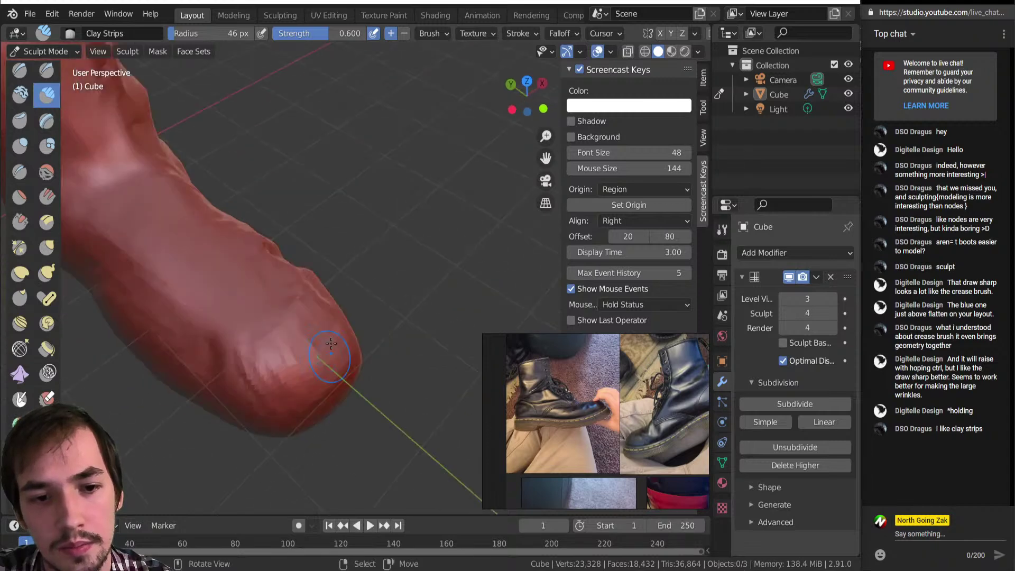
left_click_drag(261, 341, 278, 352)
left_click_drag(281, 392, 253, 406)
mouse_move(253, 406)
middle_mouse_down()
mouse_move(295, 342)
mouse_move(317, 339)
middle_mouse_up()
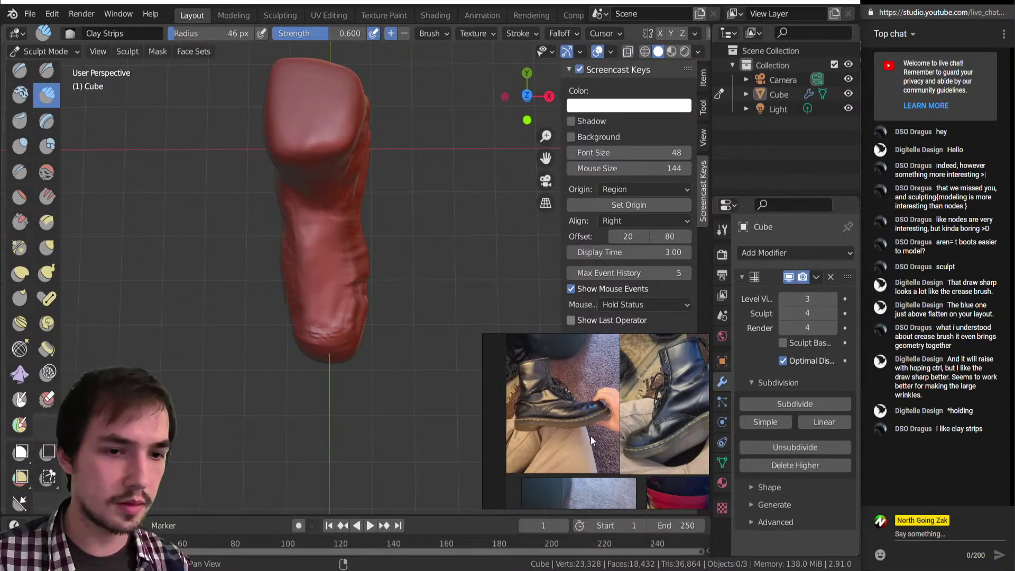
Step: Reshape the forefoot's outline from above with the Grab brush at a 102 px radius
key("g")
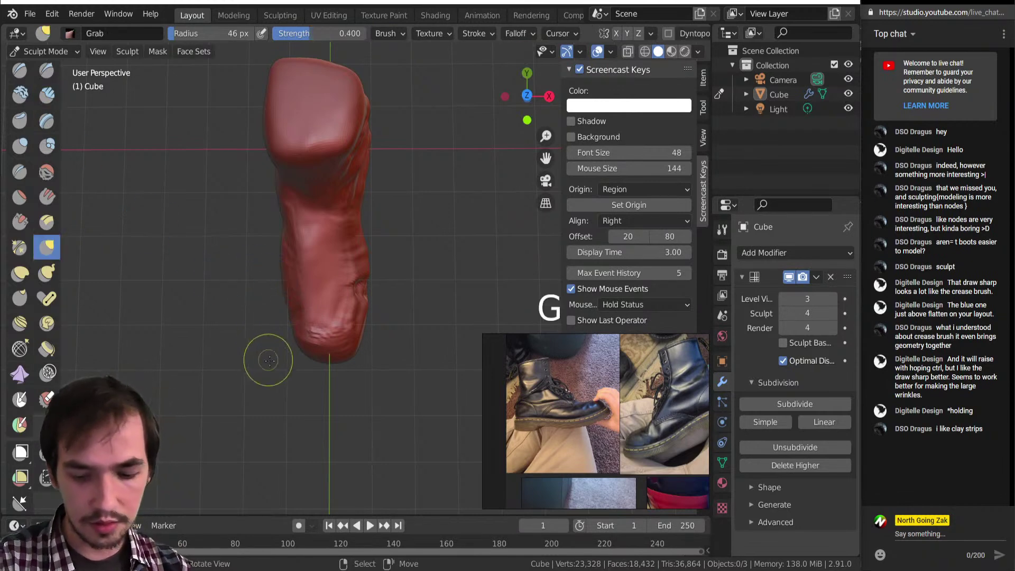
key("bracketright")
key("bracketright")
key("bracketright")
key("bracketright")
key("bracketright")
key("bracketright")
key("bracketright")
key("bracketright")
key("bracketright")
key("bracketright")
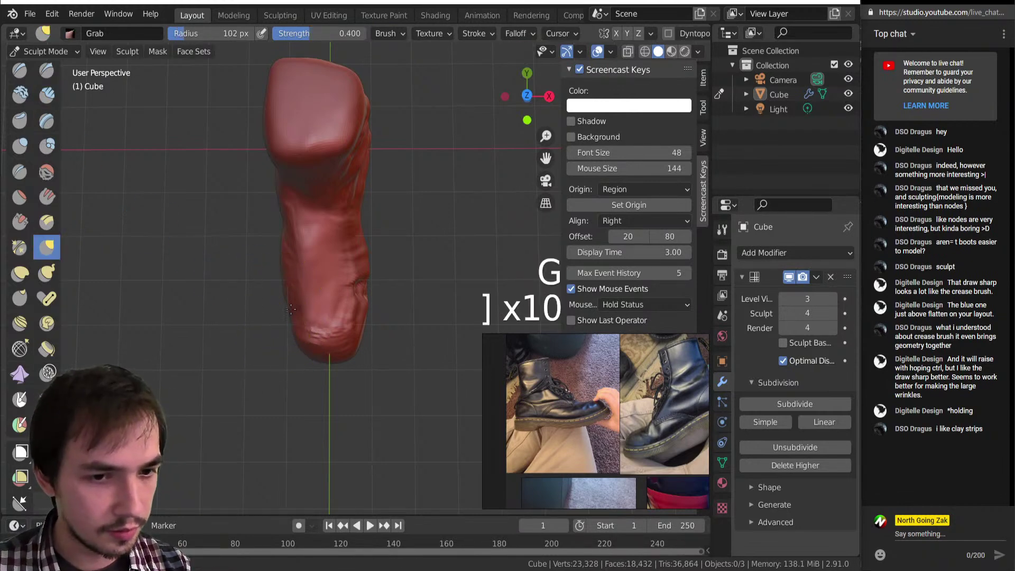
mouse_move(290, 306)
left_mouse_down()
mouse_move(340, 261)
mouse_move(340, 231)
mouse_move(367, 256)
mouse_move(350, 180)
left_mouse_up()
mouse_move(344, 212)
middle_mouse_down()
mouse_move(312, 292)
mouse_move(386, 125)
mouse_move(404, 260)
mouse_move(397, 288)
middle_mouse_up()
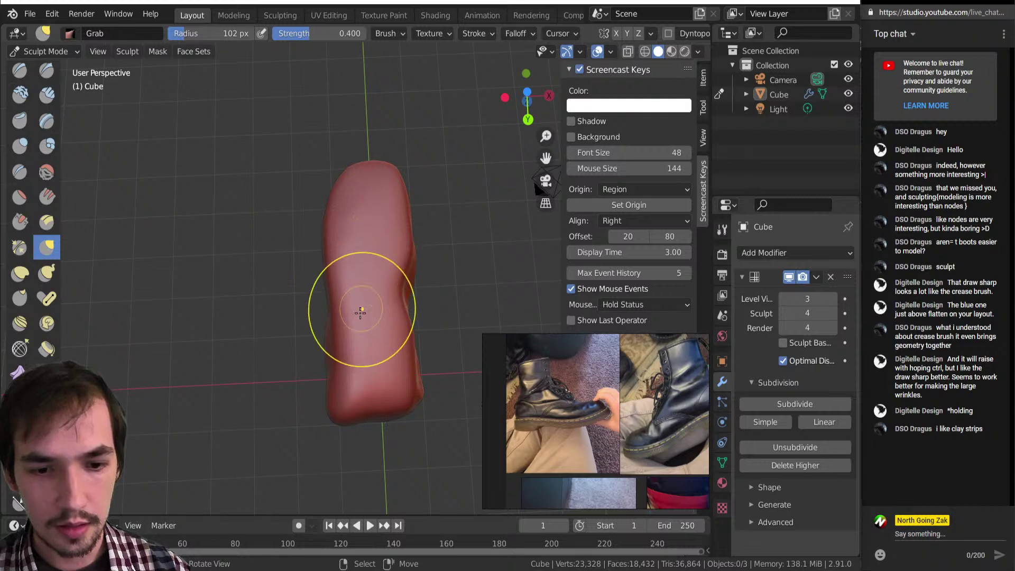
Step: Reshape the heel's outline from above with the Grab brush at a 102 px radius and check the boot from both sides
mouse_move(413, 415)
left_mouse_down()
mouse_move(338, 410)
mouse_move(331, 361)
mouse_move(340, 363)
left_mouse_up()
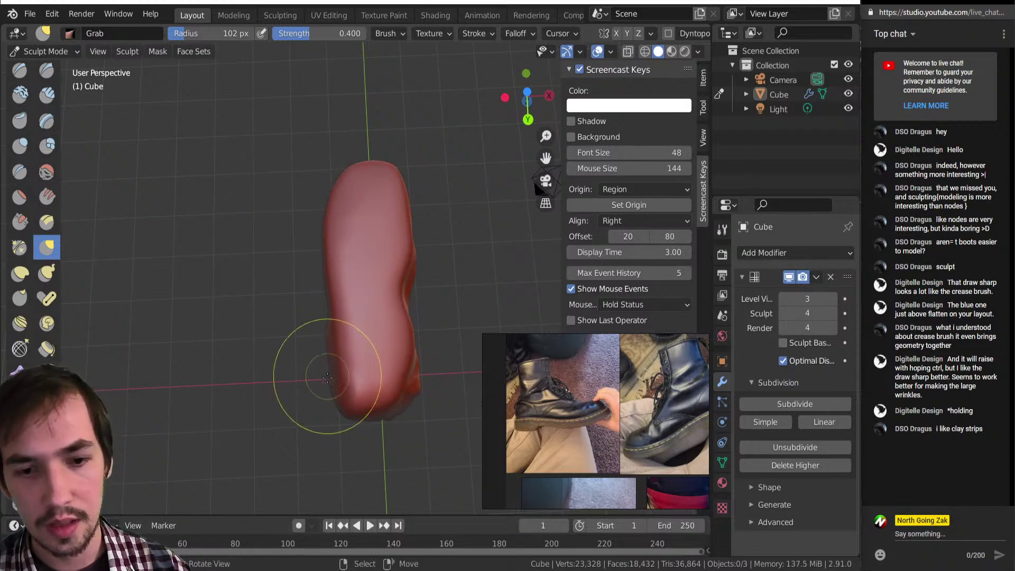
mouse_move(336, 361)
middle_mouse_down()
mouse_move(334, 338)
mouse_move(370, 365)
mouse_move(339, 288)
mouse_move(349, 358)
middle_mouse_up()
middle_click_drag(355, 299, 294, 275)
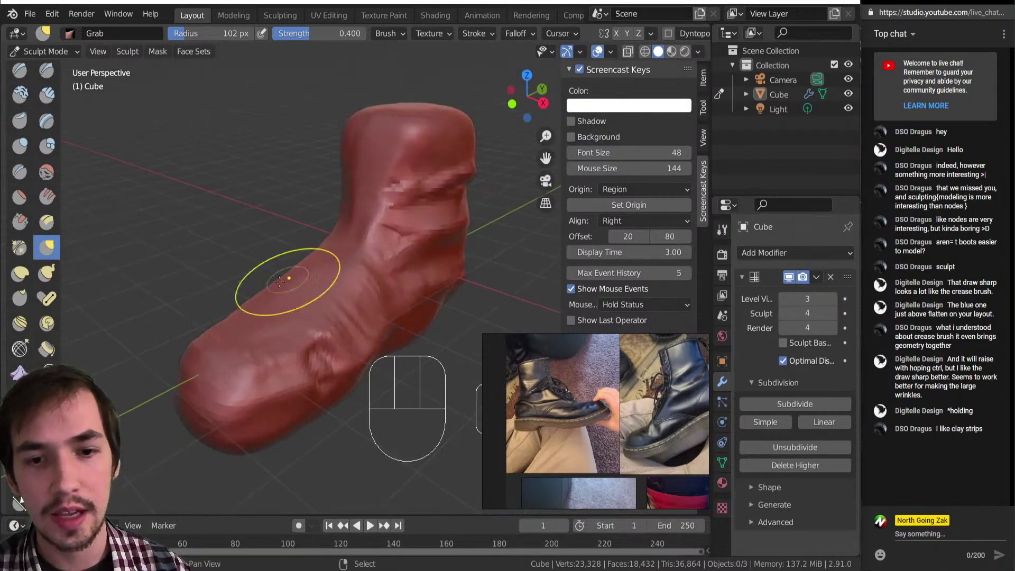
mouse_move(272, 424)
middle_mouse_down()
mouse_move(344, 295)
mouse_move(320, 281)
middle_mouse_up()
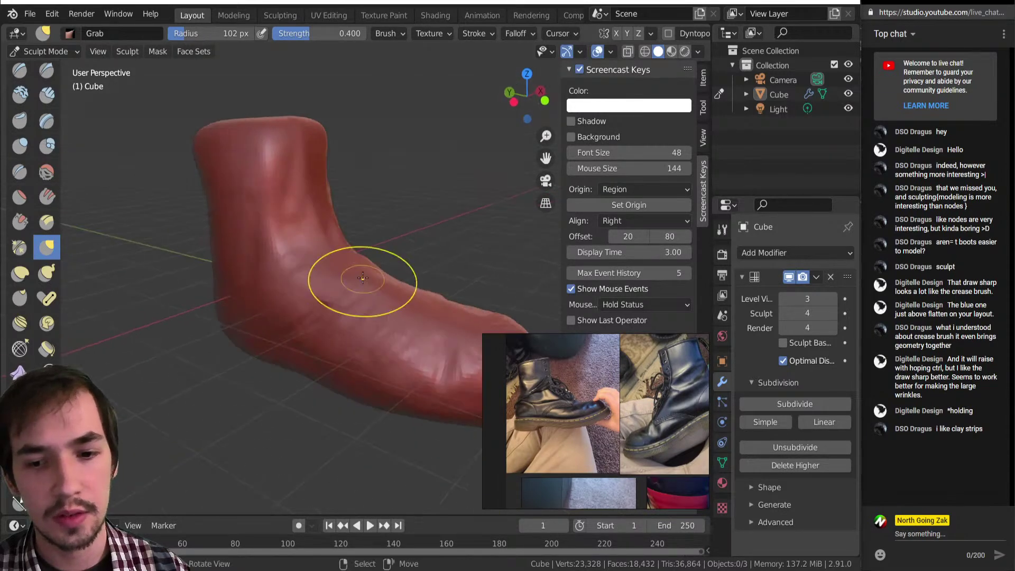
middle_click_drag(288, 199, 297, 278)
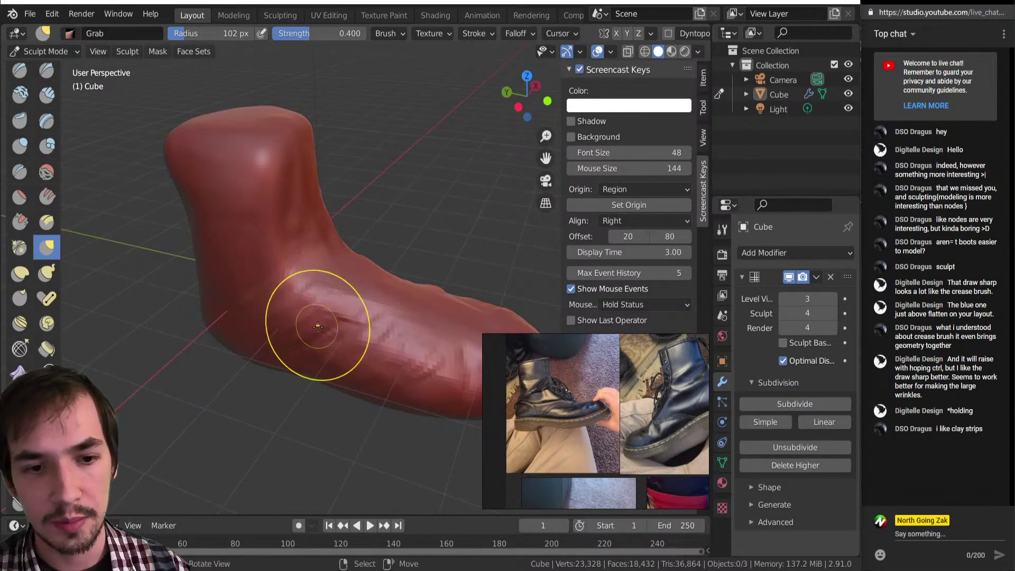
Step: Shape a fold on the smooth side of the ankle with the Clay Strips brush at a 36 px radius
left_click(47, 94)
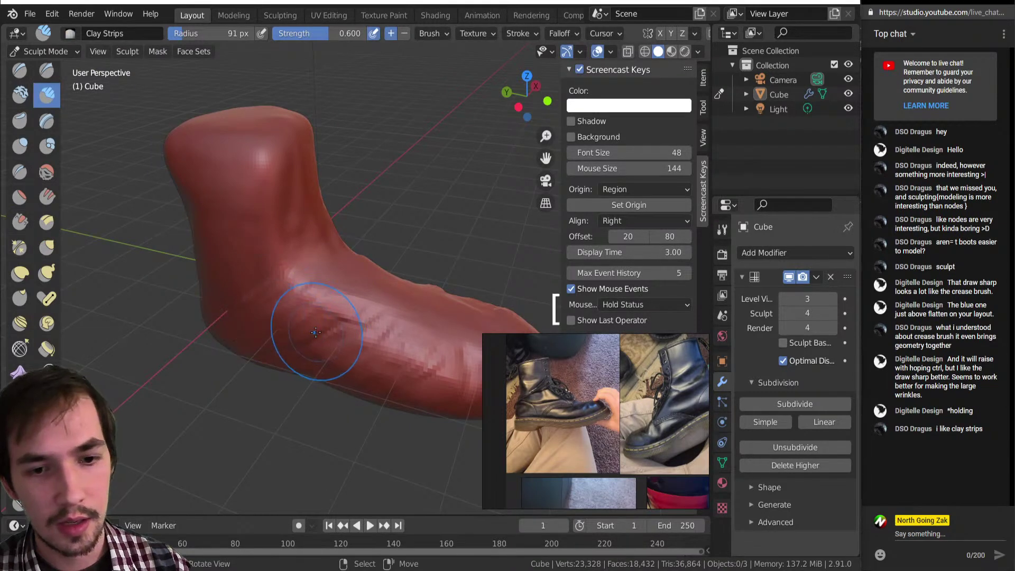
key("bracketleft")
key("bracketleft")
key("bracketleft")
key("bracketleft")
key("bracketleft")
key("bracketleft")
key("bracketleft")
key("bracketleft")
mouse_move(358, 321)
left_mouse_down()
mouse_move(429, 389)
mouse_move(367, 337)
left_mouse_up()
key("ctrl+z")
middle_click_drag(299, 316, 306, 316)
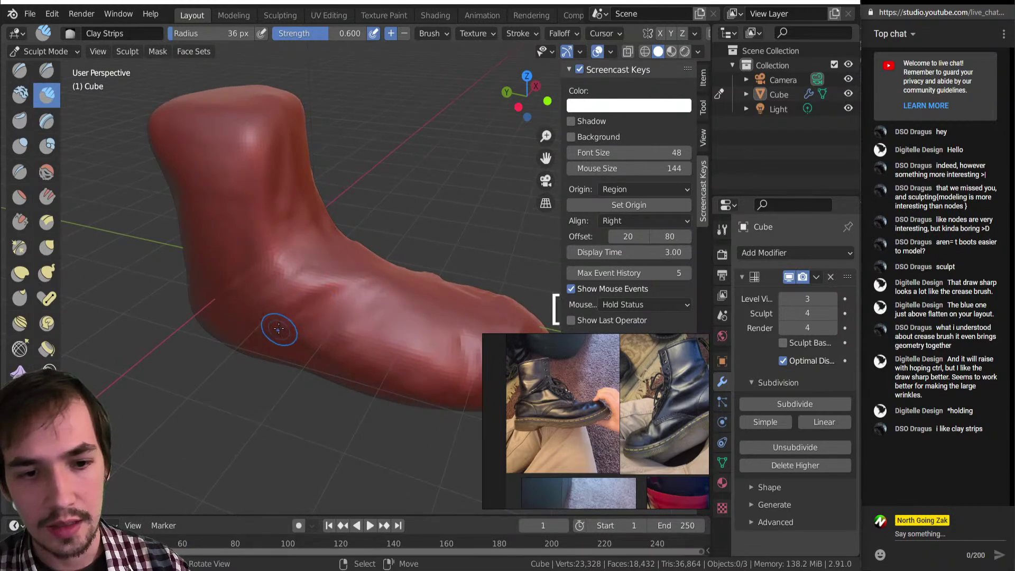
Step: Reduce the Clay Strips radius to 32 px and subdivide the Multiresolution mesh to sculpt level 5
key("bracketleft")
key("bracketleft")
key("bracketleft")
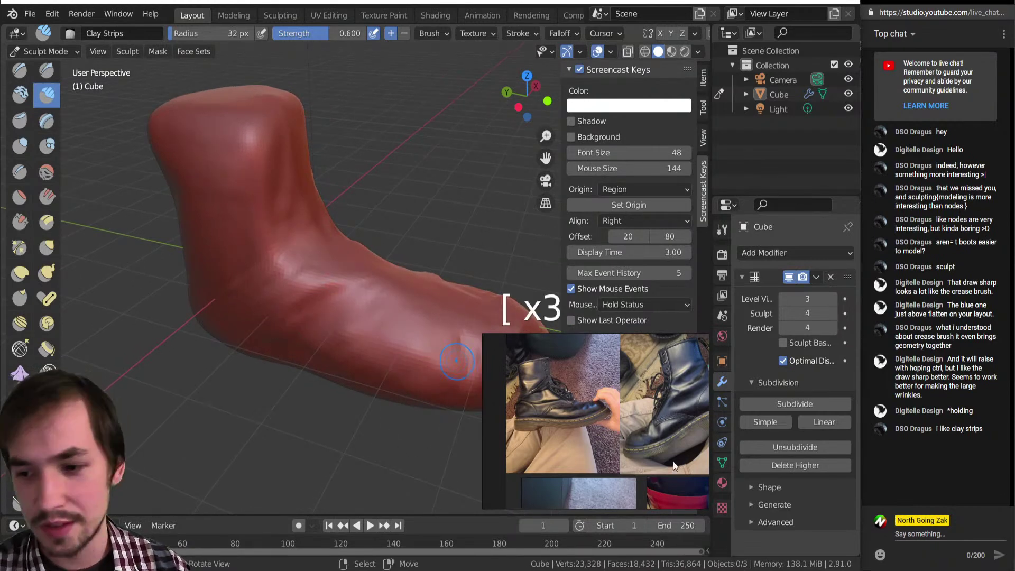
left_click(773, 404)
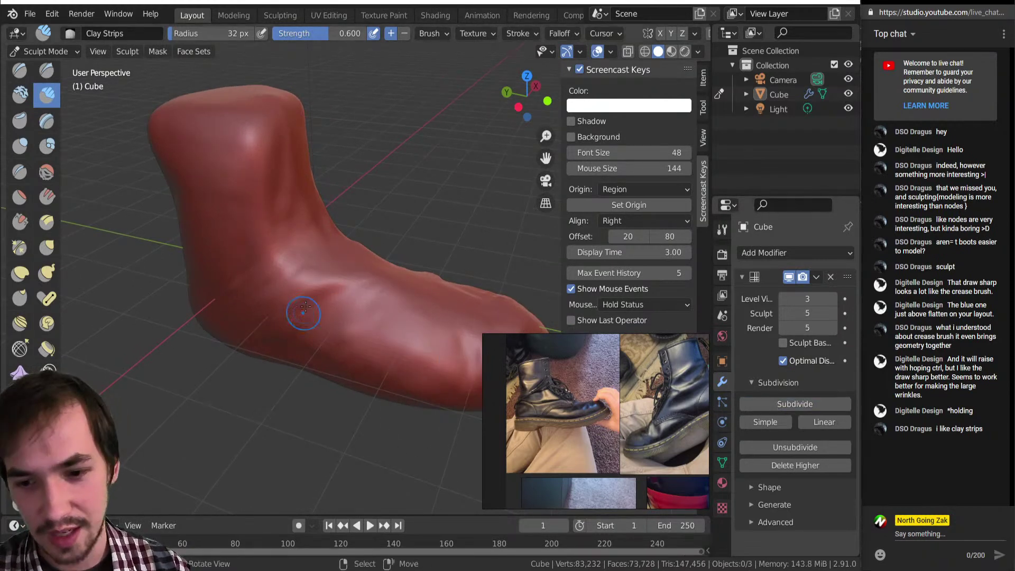
Step: Sharpen the crease where the smooth side of the ankle meets the instep with Clay Strips at a 25 px radius
key("bracketleft")
key("bracketleft")
key("bracketleft")
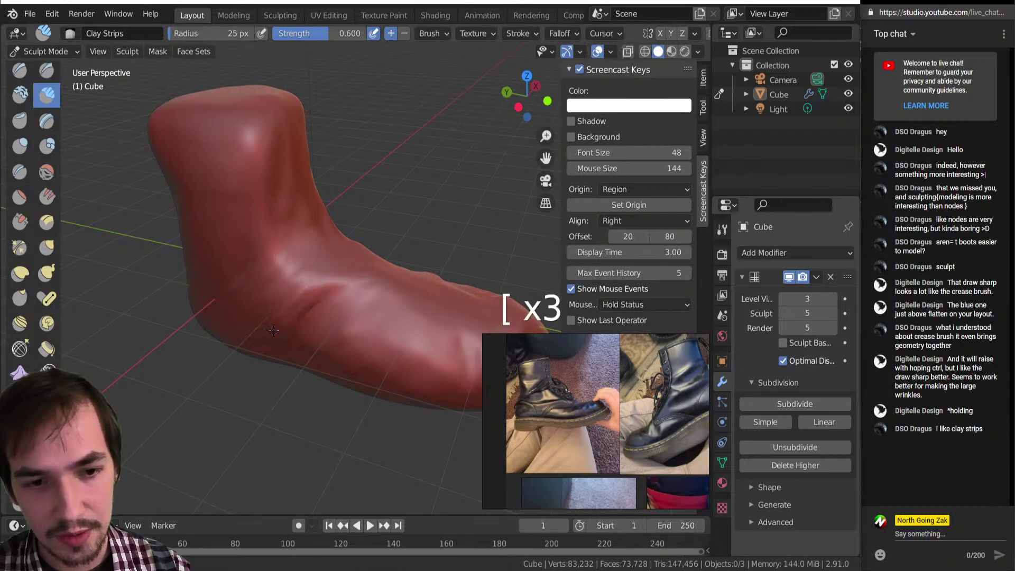
middle_click_drag(281, 324, 305, 299)
mouse_move(299, 299)
left_mouse_down()
mouse_move(351, 301)
mouse_move(343, 310)
left_mouse_up()
mouse_move(316, 268)
middle_mouse_down()
mouse_move(335, 302)
mouse_move(377, 301)
middle_mouse_up()
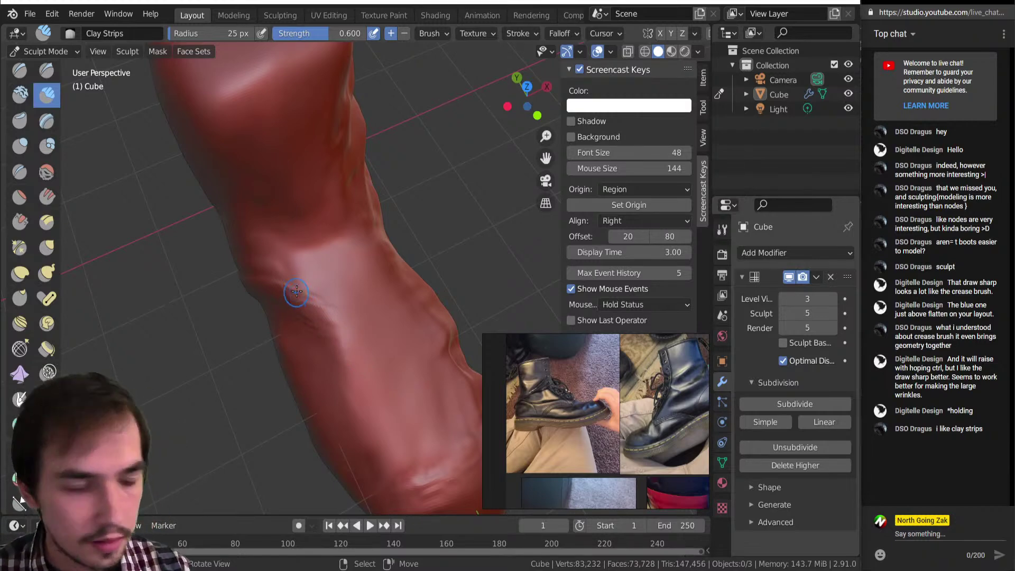
middle_click_drag(296, 295, 300, 243)
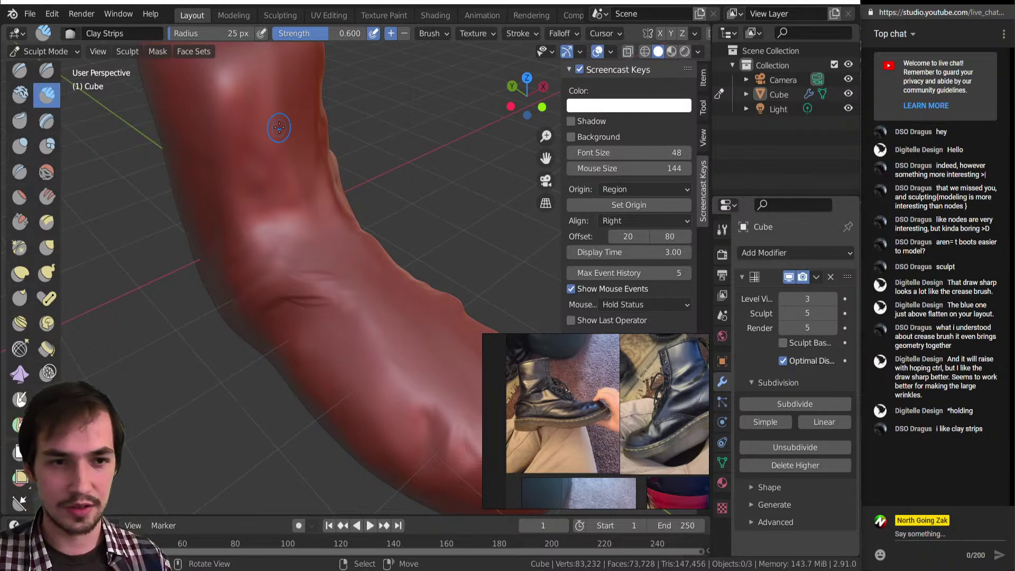
Step: Examine the low-poly base mesh in Edit Mode, reselect the boot in Object Mode and return to Sculpt Mode
scroll(303, 165, "down", 2)
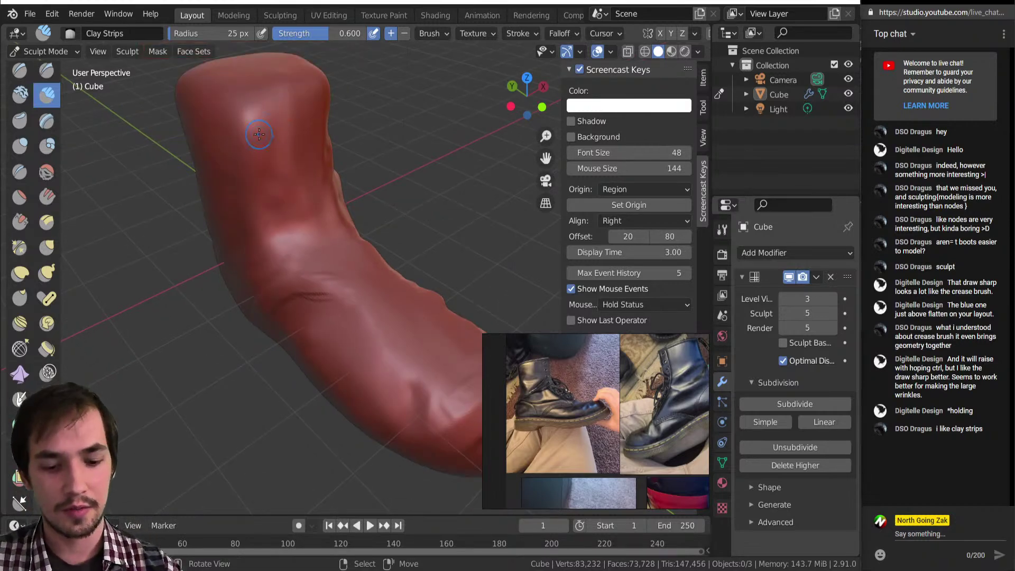
key("Tab")
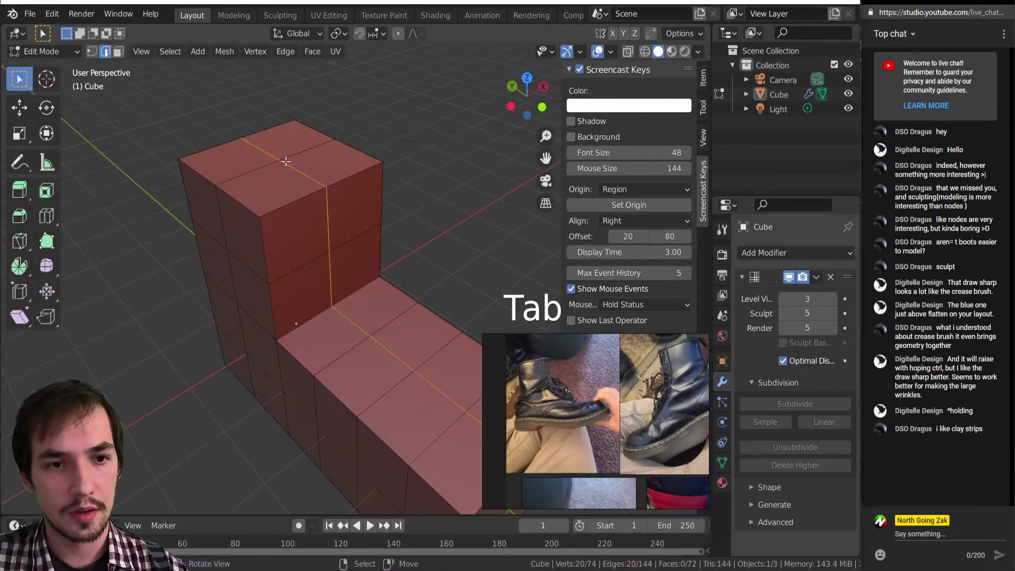
key("2")
left_click(283, 161)
key("1")
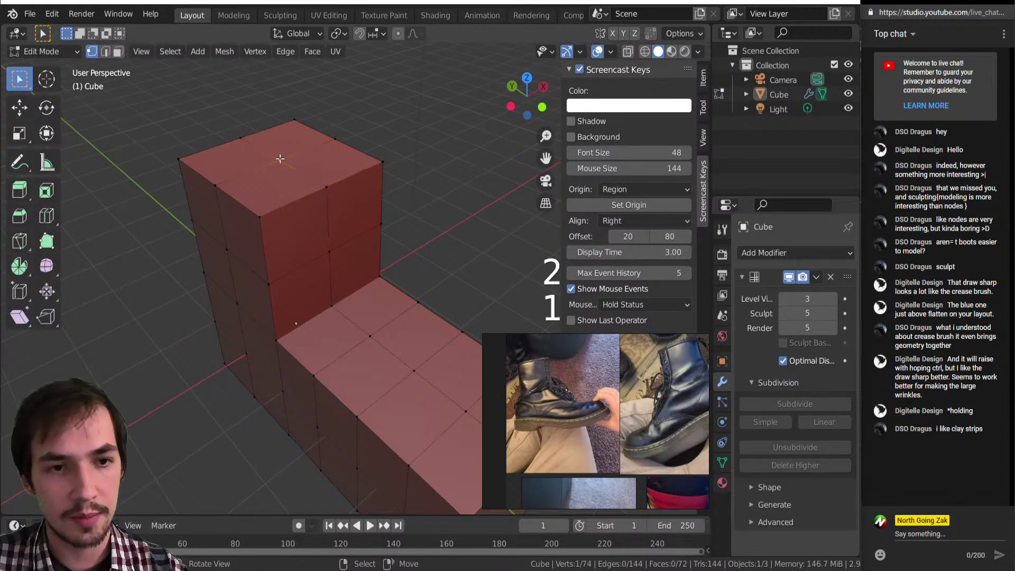
key("Tab")
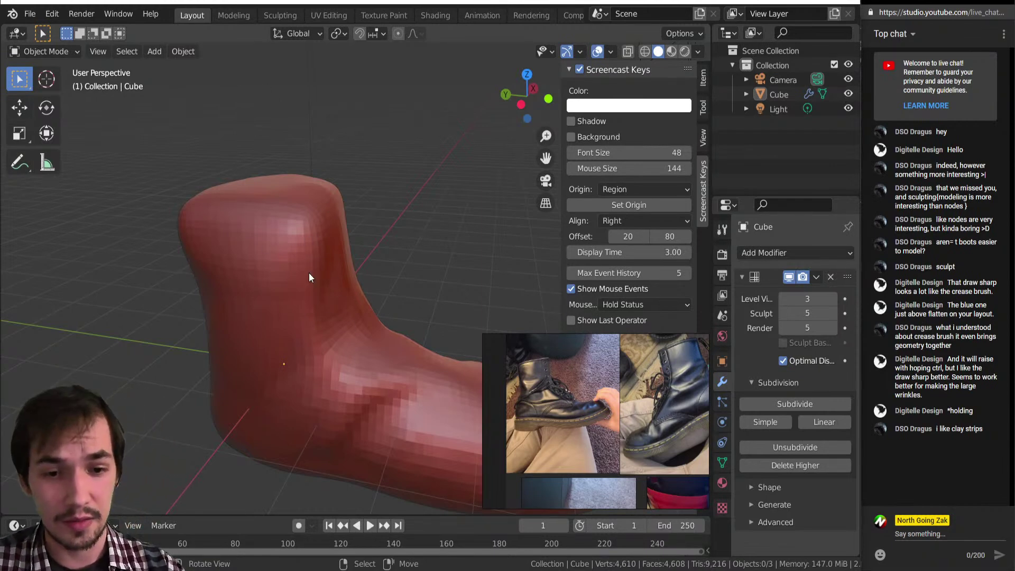
left_click(286, 300)
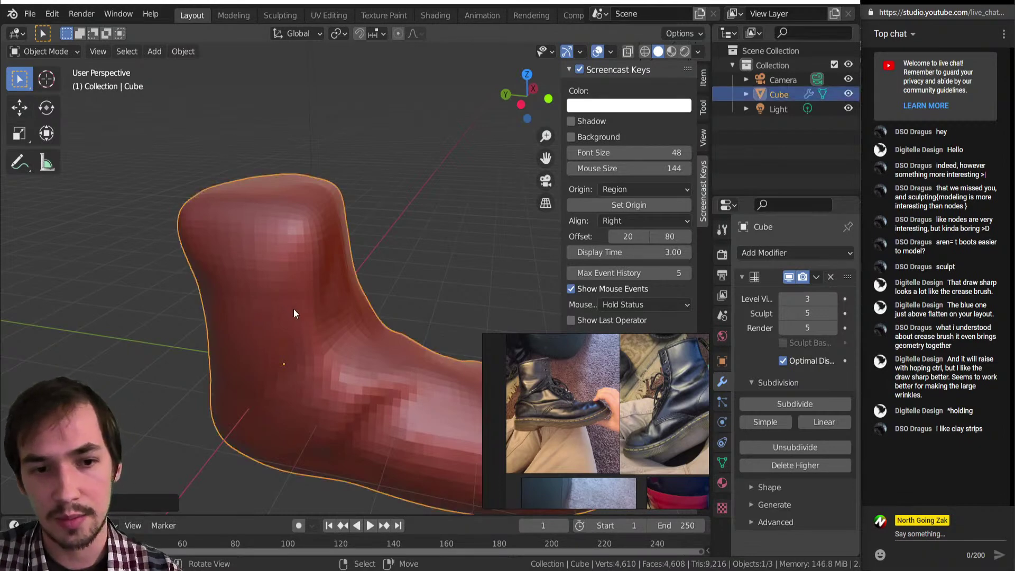
middle_click_drag(291, 299, 274, 384)
key("Tab")
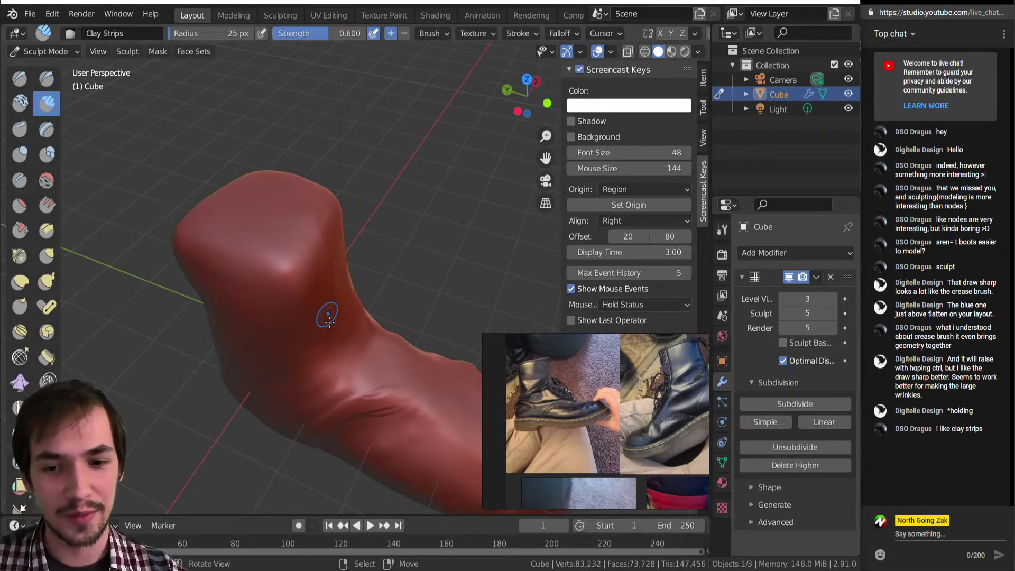
Step: Sculpt fine diagonal creases from the instep towards the heel on the wrinkled side with Clay Strips at an 18 px radius
middle_click_drag(369, 309, 324, 291)
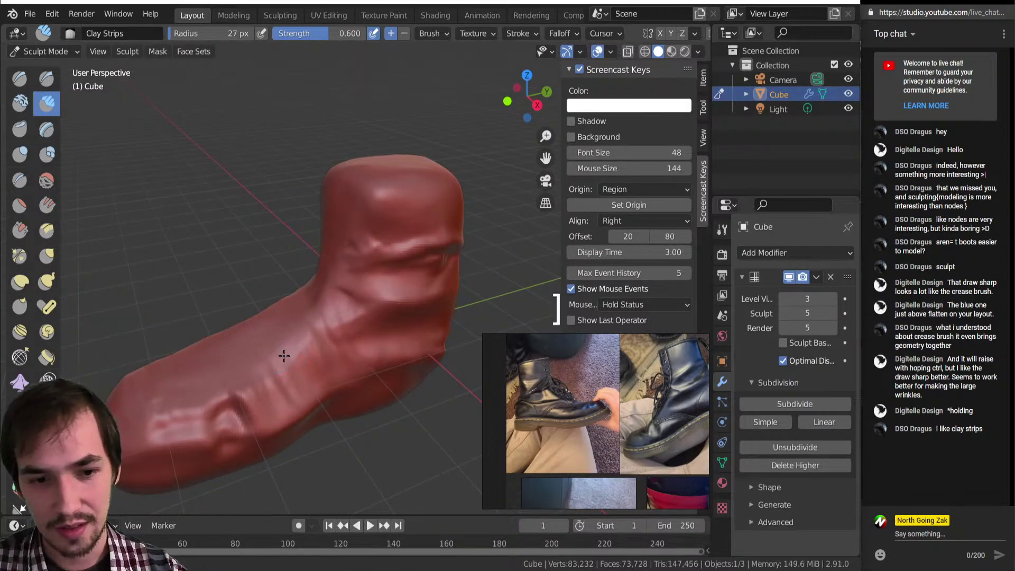
key("bracketleft")
key("bracketleft")
key("bracketleft")
key("bracketleft")
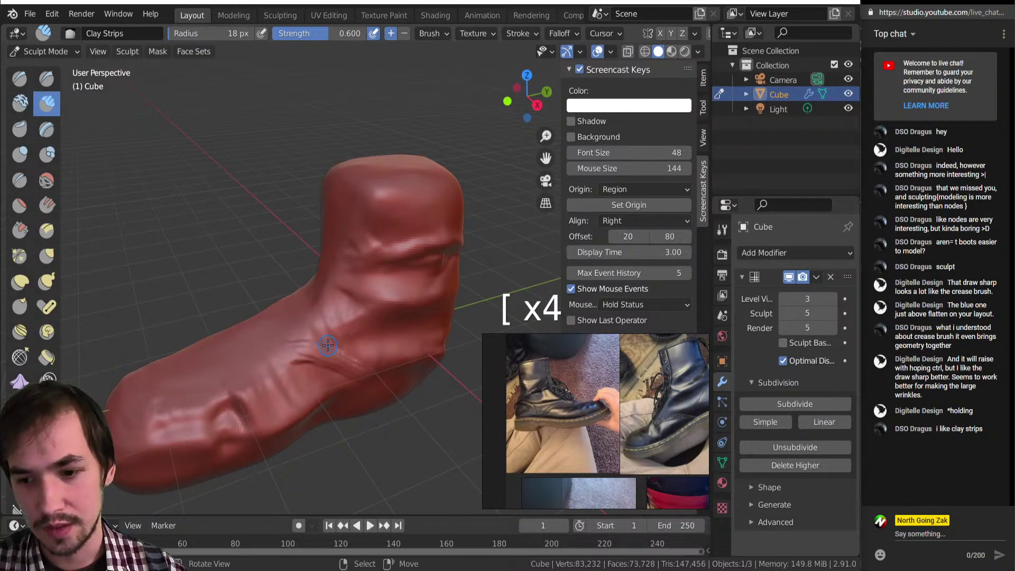
left_click_drag(333, 327, 366, 364)
mouse_move(365, 302)
middle_mouse_down()
mouse_move(352, 314)
mouse_move(365, 343)
mouse_move(334, 330)
mouse_move(344, 306)
mouse_move(366, 296)
mouse_move(357, 316)
mouse_move(403, 310)
middle_mouse_up()
Step: Build up the lower midfoot behind the toe crease with Clay Strips, using radii of 31 px and 37 px
key("bracketright")
key("bracketright")
key("bracketright")
key("bracketright")
key("bracketright")
key("bracketright")
key("bracketright")
middle_click_drag(437, 267, 320, 278)
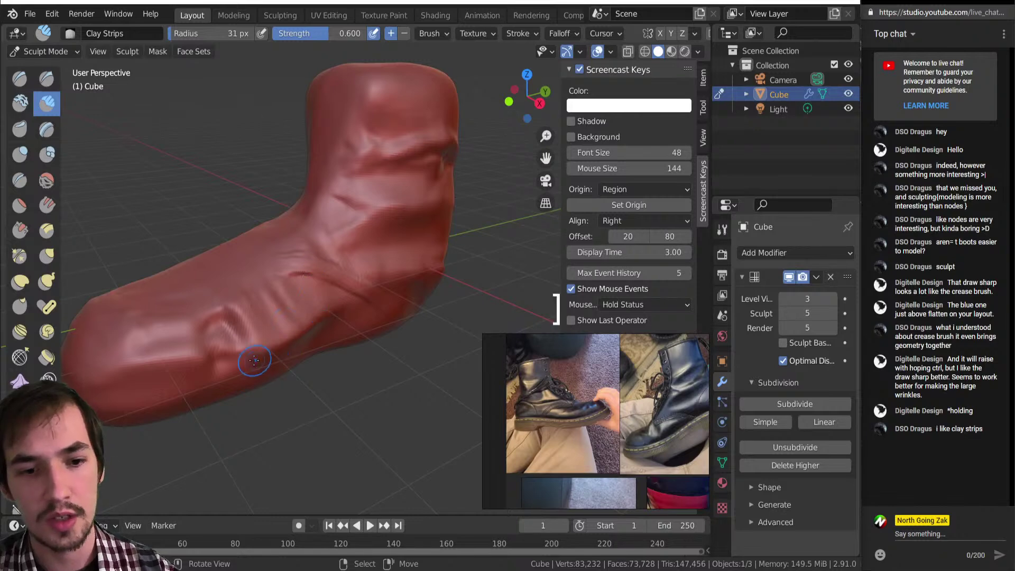
key("bracketright")
key("bracketright")
key("bracketright")
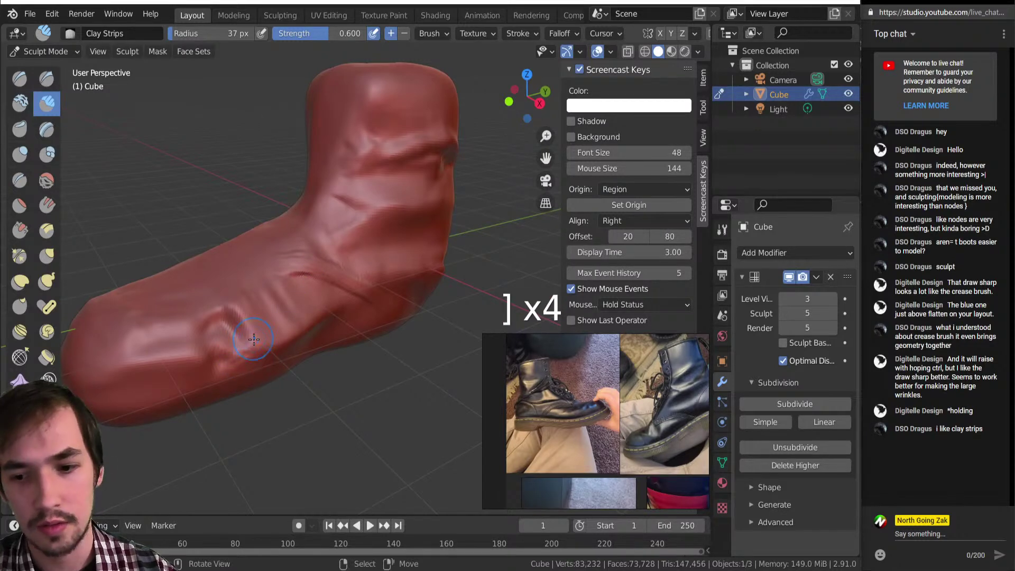
mouse_move(259, 346)
left_mouse_down()
mouse_move(279, 355)
mouse_move(260, 315)
mouse_move(266, 354)
left_mouse_up()
mouse_move(291, 337)
middle_mouse_down("shift")
mouse_move(270, 356)
mouse_move(315, 347)
mouse_move(313, 336)
middle_mouse_up("shift")
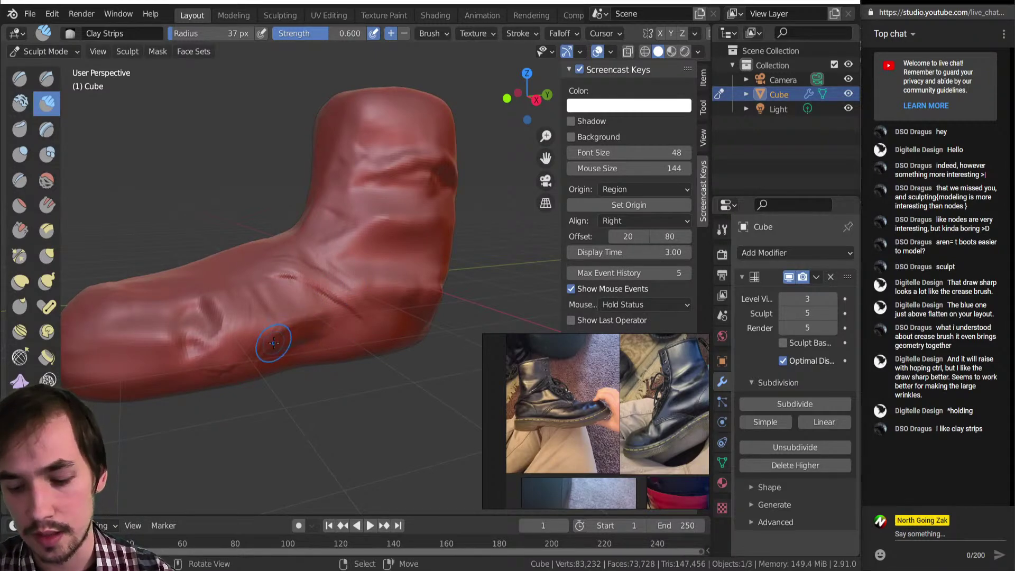
Step: Shape the long fold along the lower side of the midfoot with Clay Strips, using radii of 29 px and 35 px
key("bracketleft")
key("bracketleft")
mouse_move(289, 279)
middle_mouse_down()
mouse_move(324, 311)
mouse_move(316, 301)
middle_mouse_up()
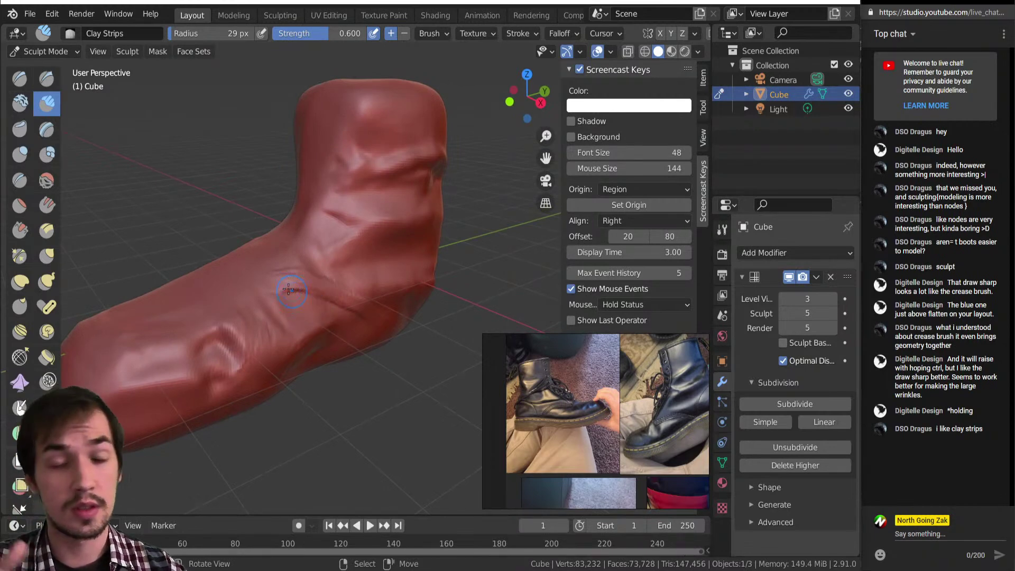
middle_click_drag(289, 334, 296, 340)
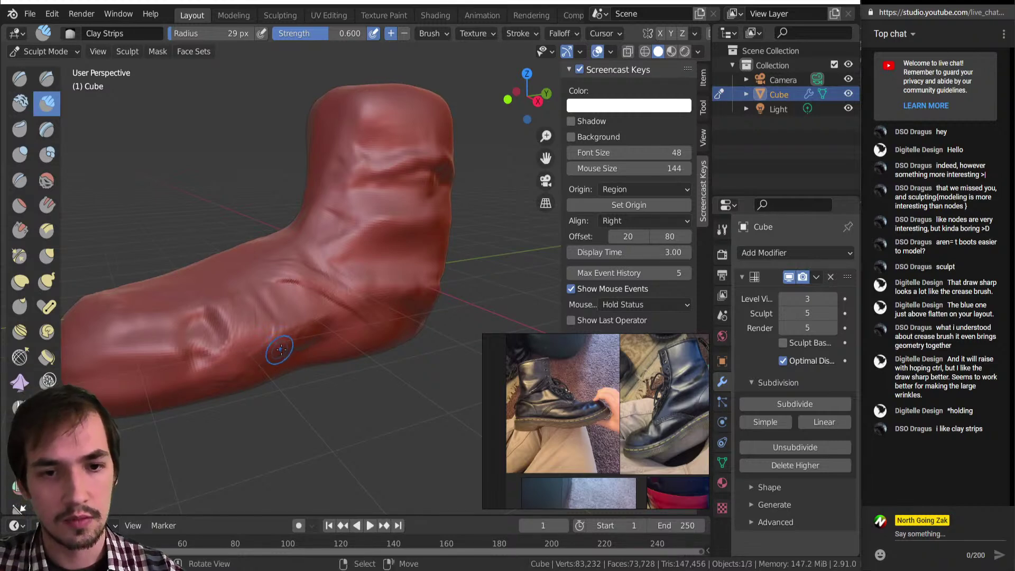
mouse_move(313, 323)
middle_mouse_down()
mouse_move(276, 317)
mouse_move(312, 311)
middle_mouse_up()
key("bracketright")
key("bracketright")
key("bracketright")
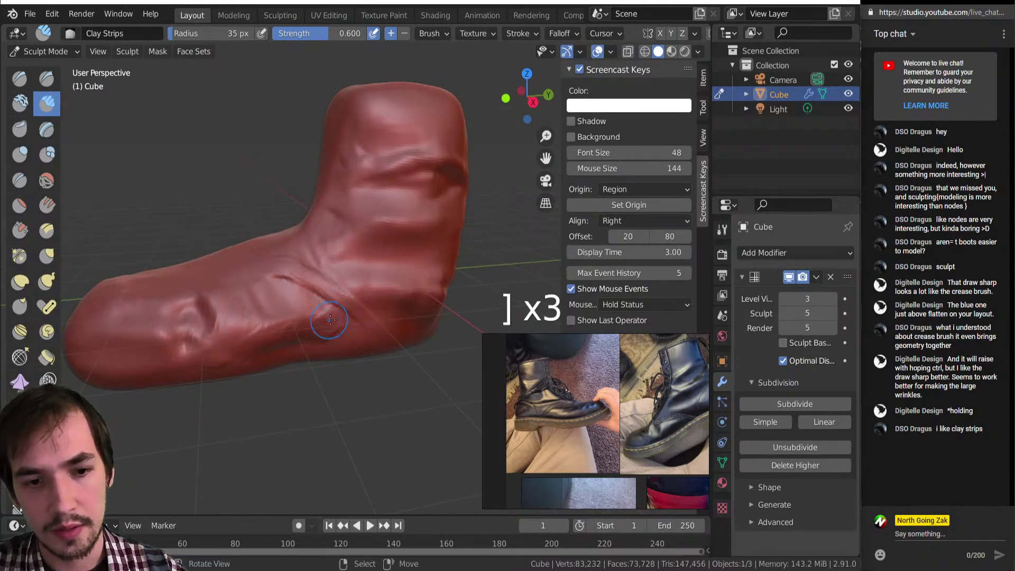
Step: Define the long lower midfoot fold and the crease behind the toe cap with Clay Strips at a 24 px radius
key("bracketleft")
key("bracketleft")
key("bracketleft")
key("bracketleft")
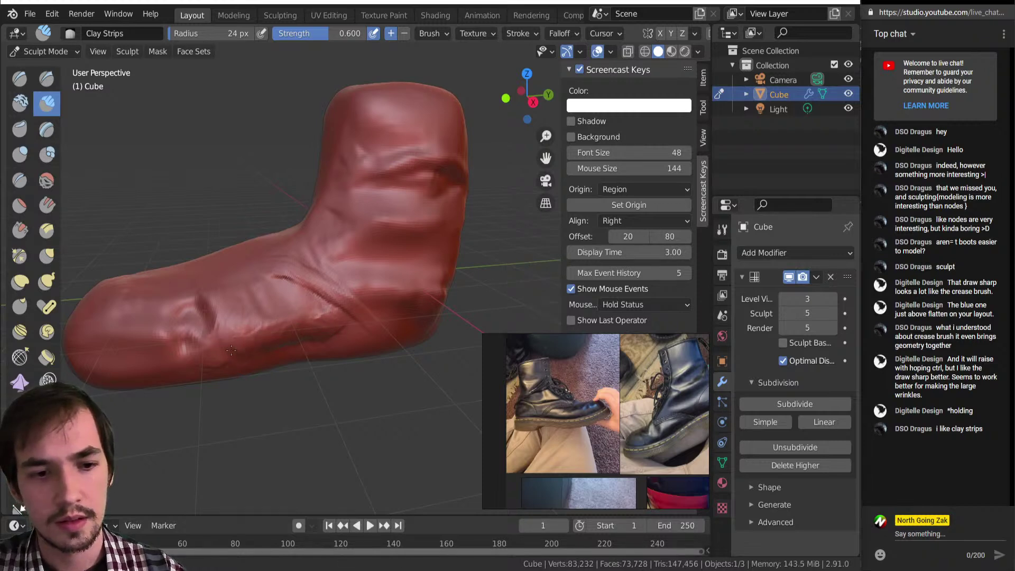
middle_click_drag(271, 326, 280, 333)
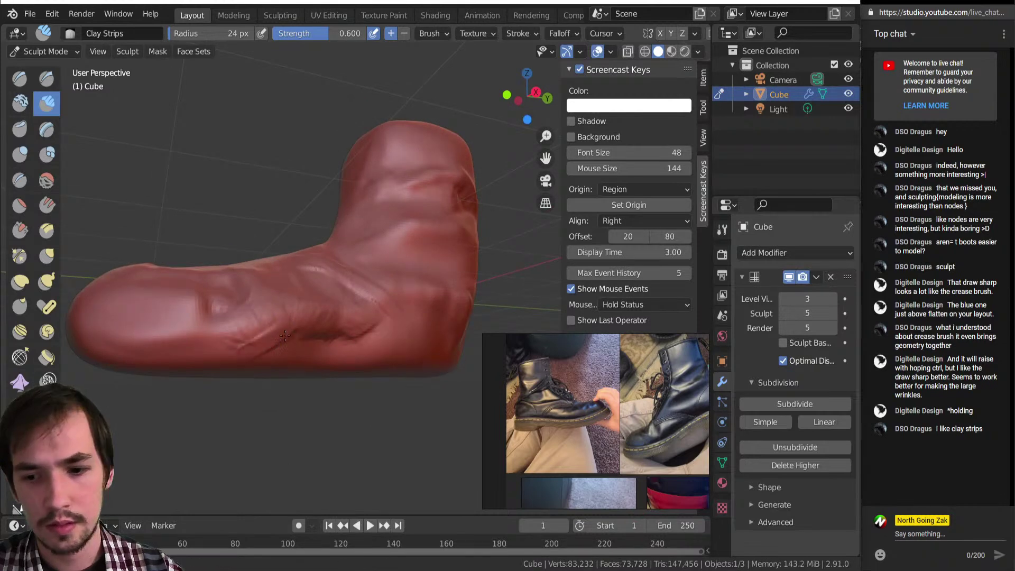
left_click_drag(201, 305, 232, 349)
middle_click_drag(232, 349, 276, 365)
Step: Add wrinkles across the side of the toe cap and around the crease behind it with Clay Strips at a 28 px radius
key("bracketright")
key("bracketright")
key("bracketright")
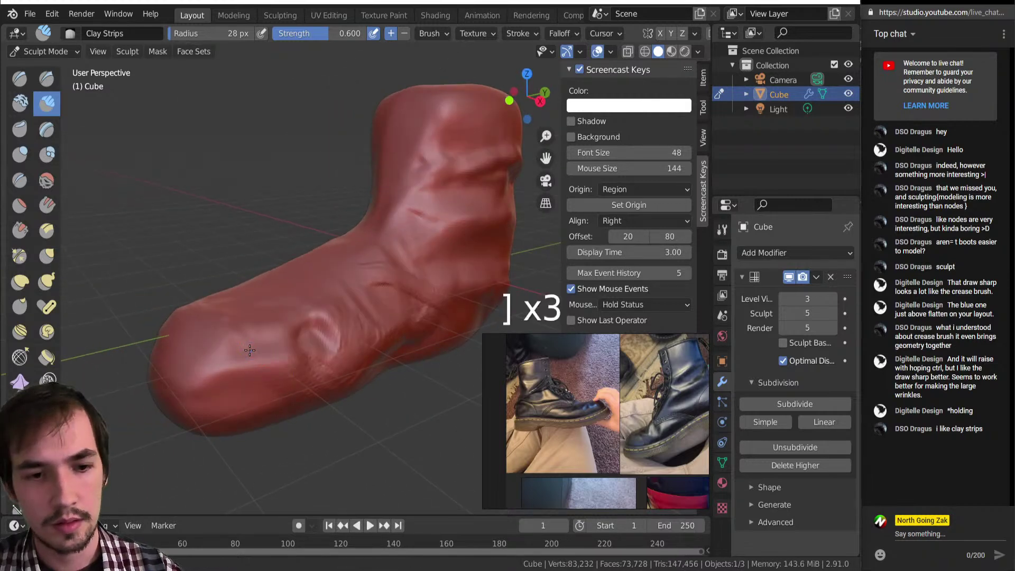
left_click_drag(277, 365, 289, 373)
mouse_move(227, 349)
left_mouse_down()
mouse_move(248, 383)
mouse_move(228, 394)
left_mouse_up()
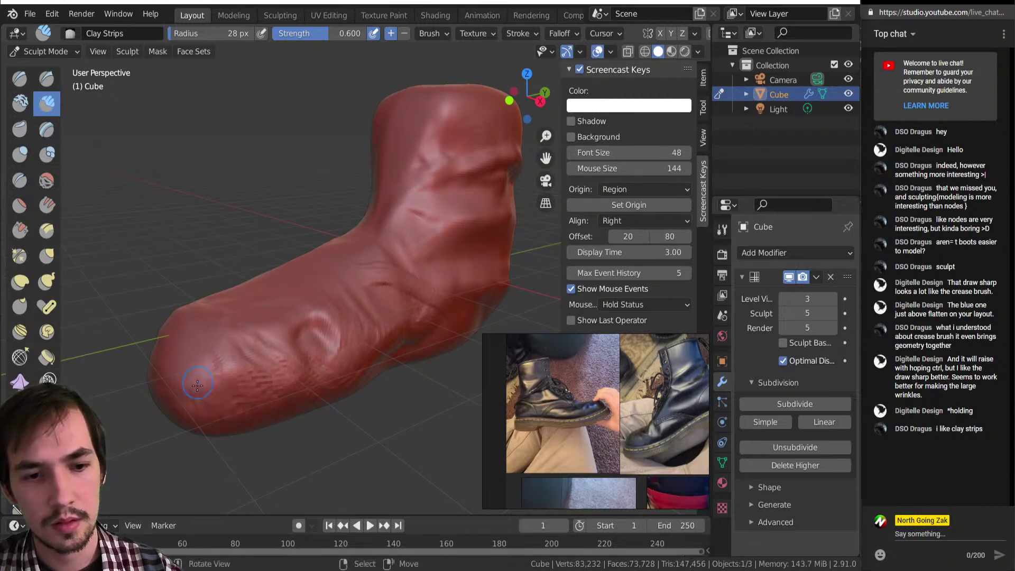
mouse_move(292, 394)
left_mouse_down()
mouse_move(230, 378)
mouse_move(240, 351)
left_mouse_up()
middle_click_drag(240, 351, 219, 318)
left_click_drag(294, 378, 347, 360)
middle_click_drag(353, 336, 275, 328)
left_click_drag(322, 318, 335, 315)
mouse_move(363, 344)
middle_mouse_down()
mouse_move(272, 334)
mouse_move(315, 318)
middle_mouse_up()
Step: Following the side-view reference photo, sculpt diagonal folds on the side of the heel with Clay Strips, using radii of 30 px and 33 px
key("bracketleft")
key("bracketright")
key("bracketright")
key("bracketright")
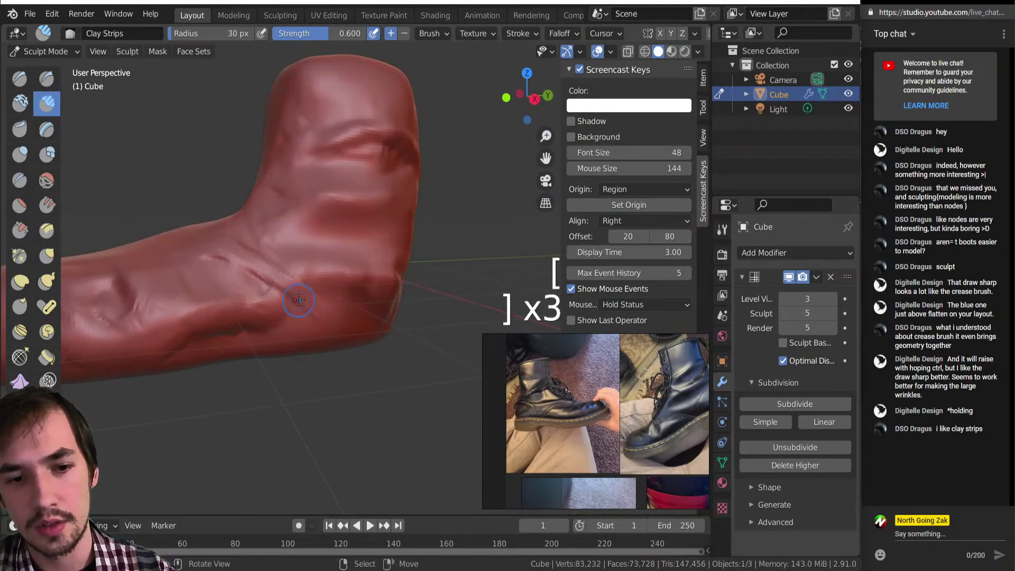
middle_click_drag(315, 324, 264, 322)
middle_click_drag(223, 256, 256, 309)
key("bracketright")
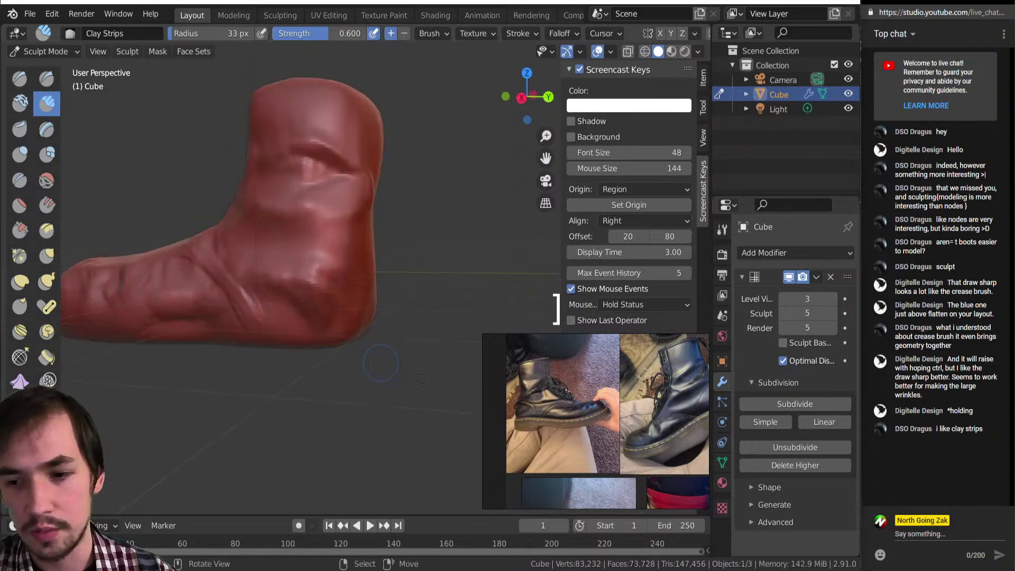
left_click_drag(677, 417, 585, 380)
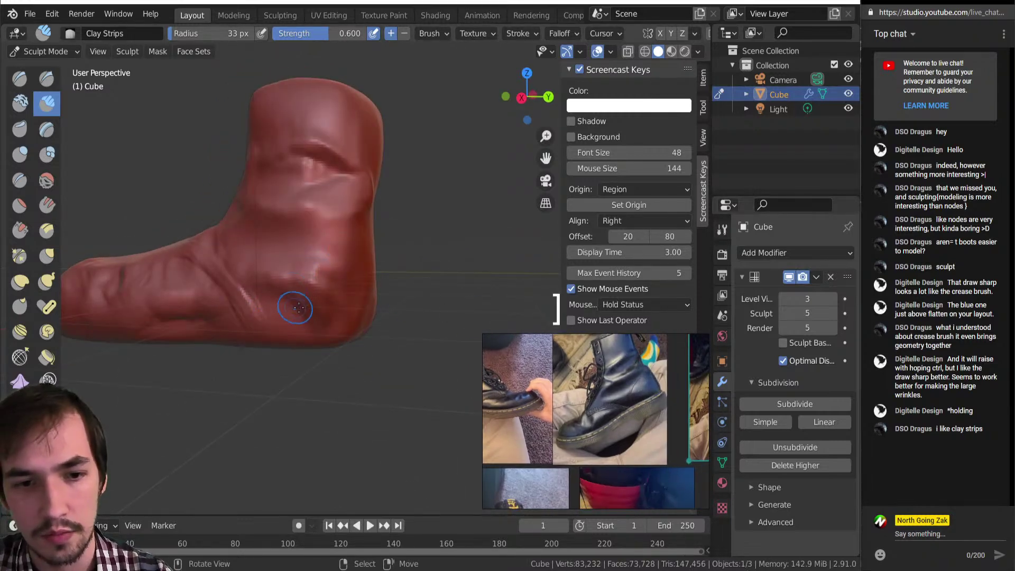
mouse_move(290, 300)
left_mouse_down()
mouse_move(278, 315)
mouse_move(344, 317)
mouse_move(356, 297)
mouse_move(313, 307)
left_mouse_up()
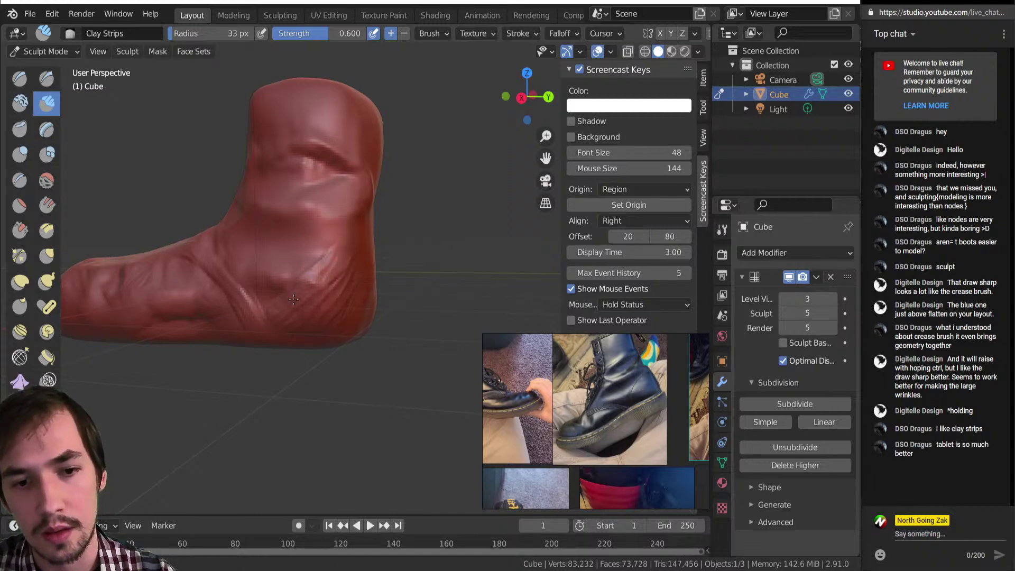
left_click_drag(341, 254, 290, 307)
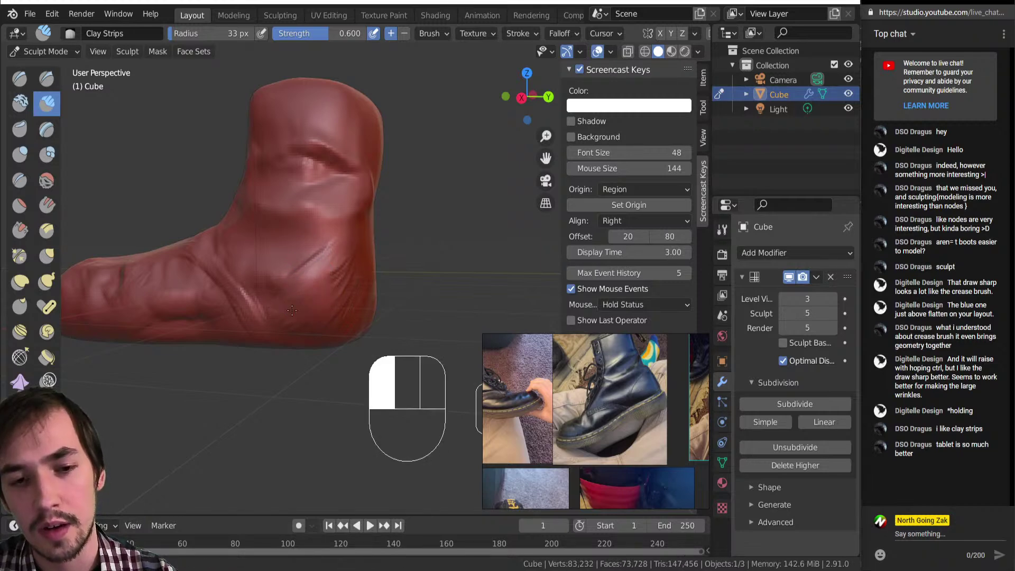
middle_click_drag(356, 284, 301, 328)
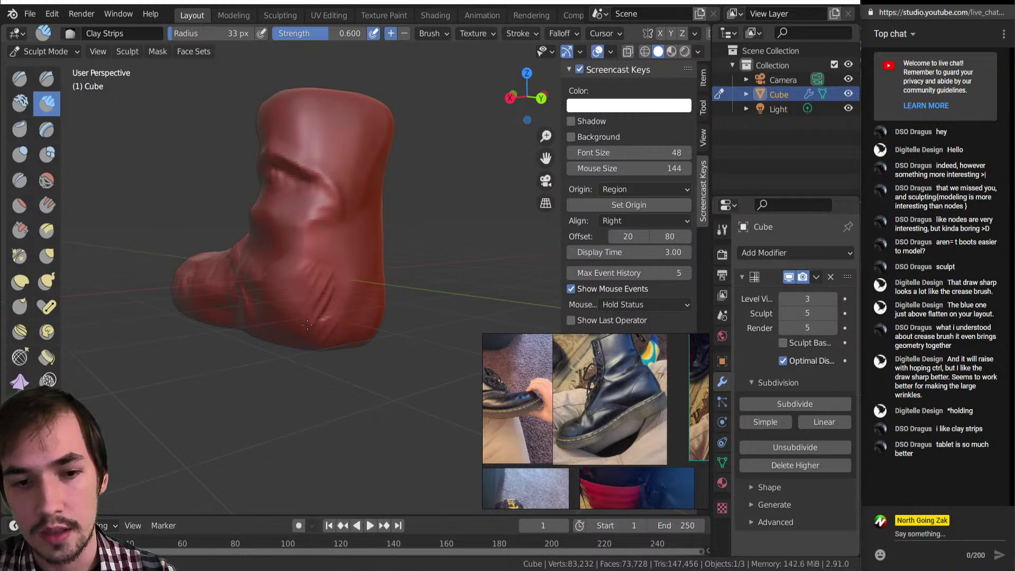
Step: Smooth out the diagonal folds on the side of the heel and rework the area with Clay Strips at a 33 px radius
left_click_drag(321, 313, 336, 297)
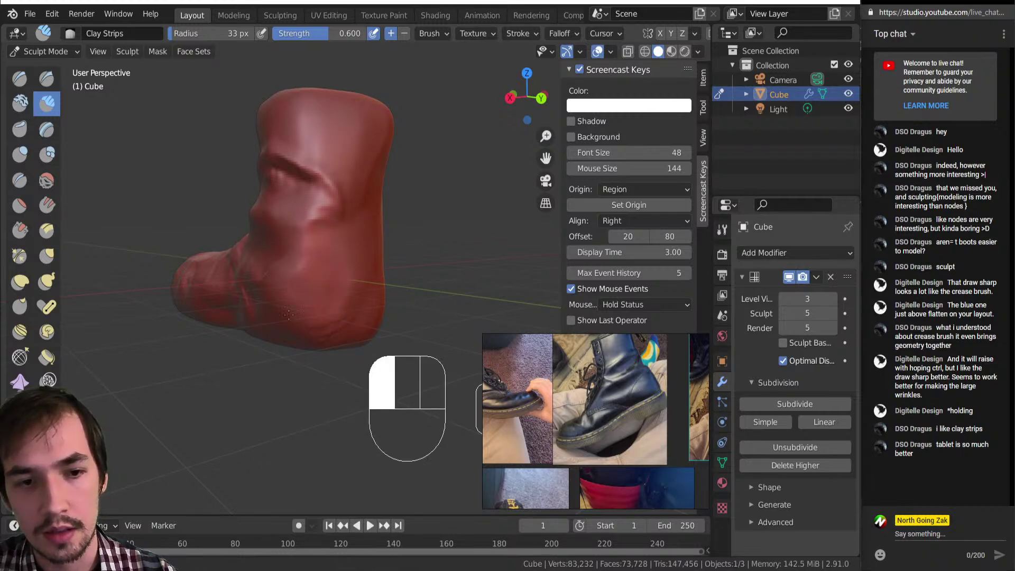
scroll(291, 311, "up", 2)
middle_click_drag(291, 311, 286, 304)
left_click(274, 302)
mouse_move(274, 302)
left_mouse_down()
mouse_move(299, 275)
mouse_move(281, 325)
left_mouse_up()
left_click_drag(294, 288, 288, 320)
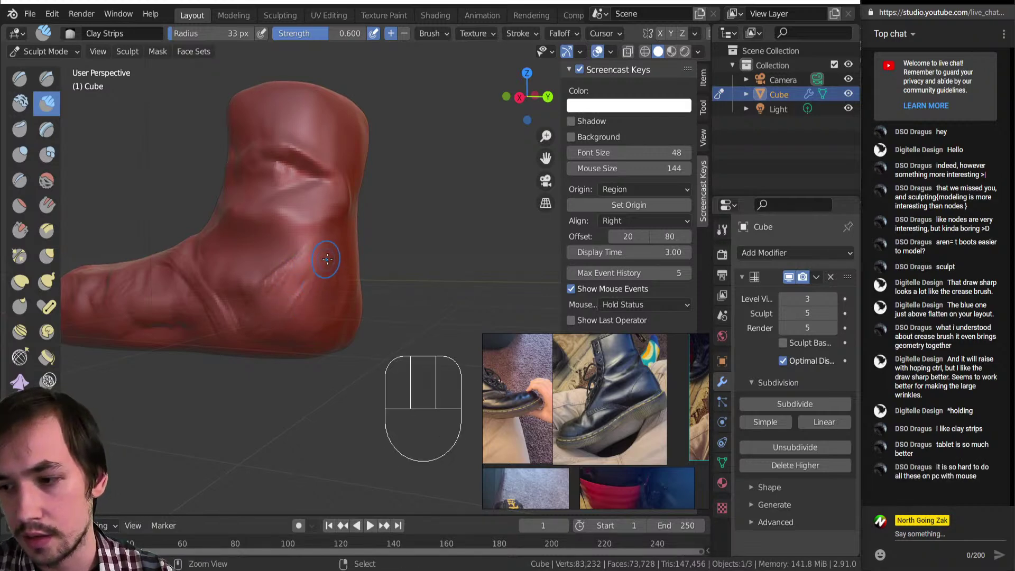
Step: Sculpt horizontal wrinkles around the back of the heel and vertical and diagonal grooves on its side with Clay Strips at 33 px
middle_click_drag(274, 311, 267, 283)
left_click_drag(329, 273, 264, 290)
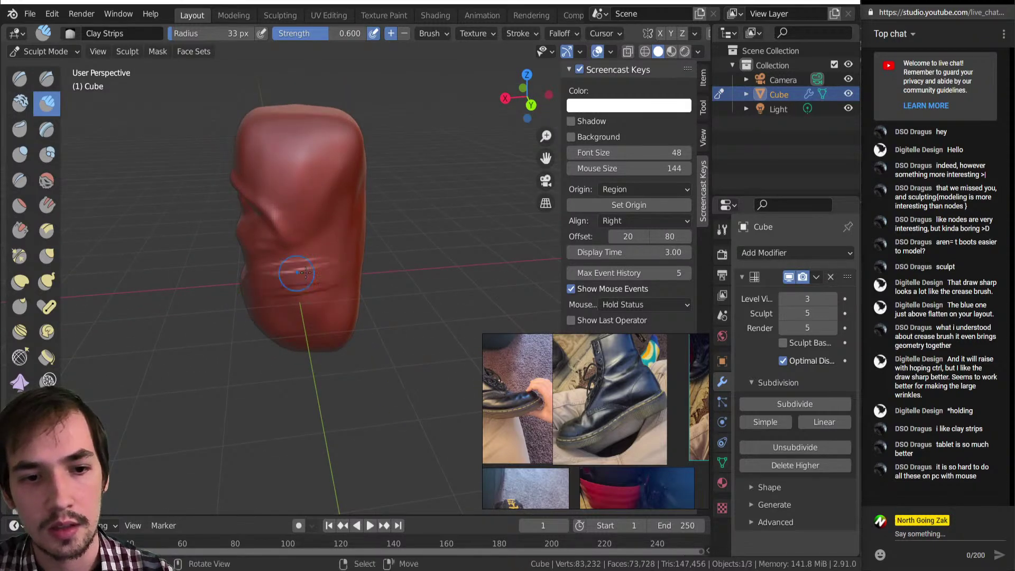
middle_click_drag(280, 339, 261, 298)
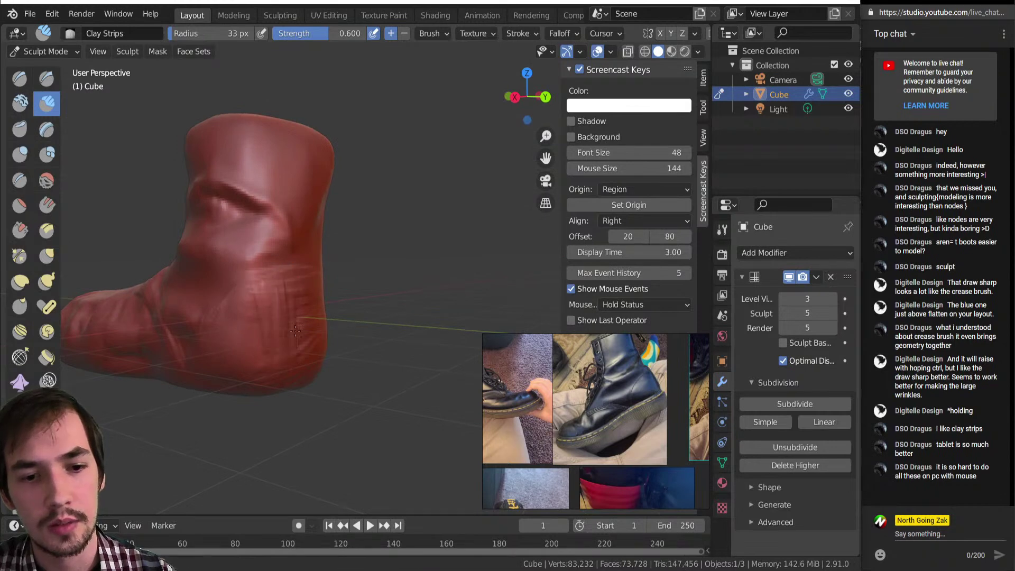
left_click_drag(302, 341, 317, 312)
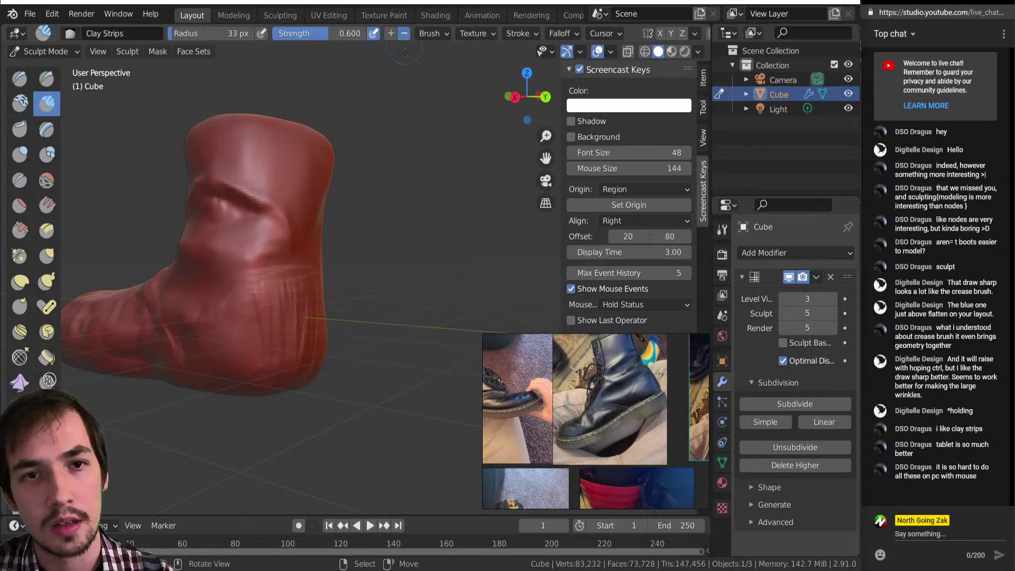
mouse_move(241, 350)
left_mouse_down()
mouse_move(260, 339)
mouse_move(269, 313)
mouse_move(260, 297)
mouse_move(296, 308)
mouse_move(290, 324)
mouse_move(301, 299)
left_mouse_up()
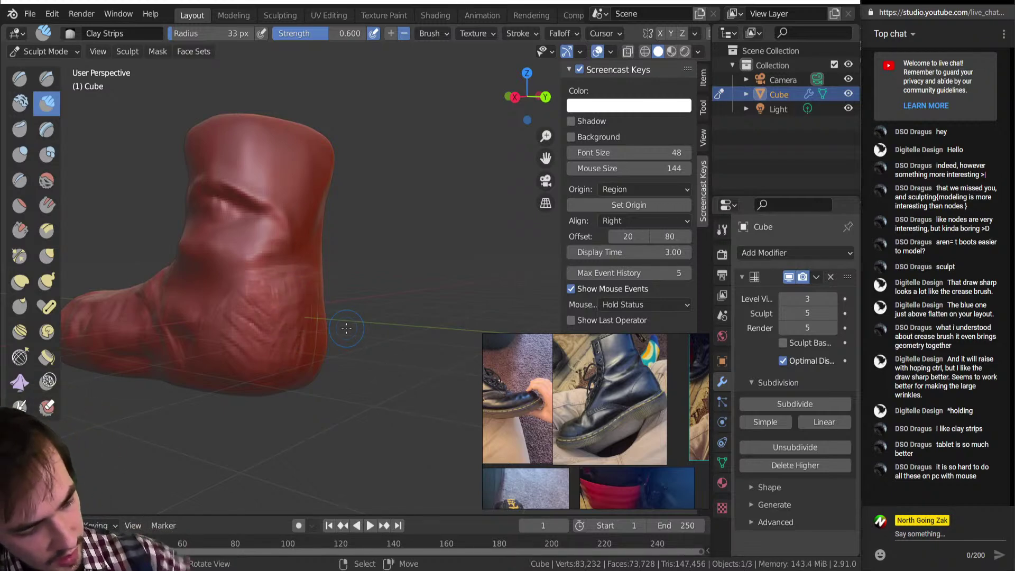
Step: Following the back-view reference photo, pull the ankle outline inward above the heel with the Grab brush at a 75 px radius
mouse_move(183, 347)
middle_mouse_down()
mouse_move(318, 391)
mouse_move(453, 459)
middle_mouse_up()
scroll(562, 449, "down", 5)
middle_click_drag(562, 449, 619, 392)
scroll(598, 451, "up", 6)
scroll(566, 439, "up", 3)
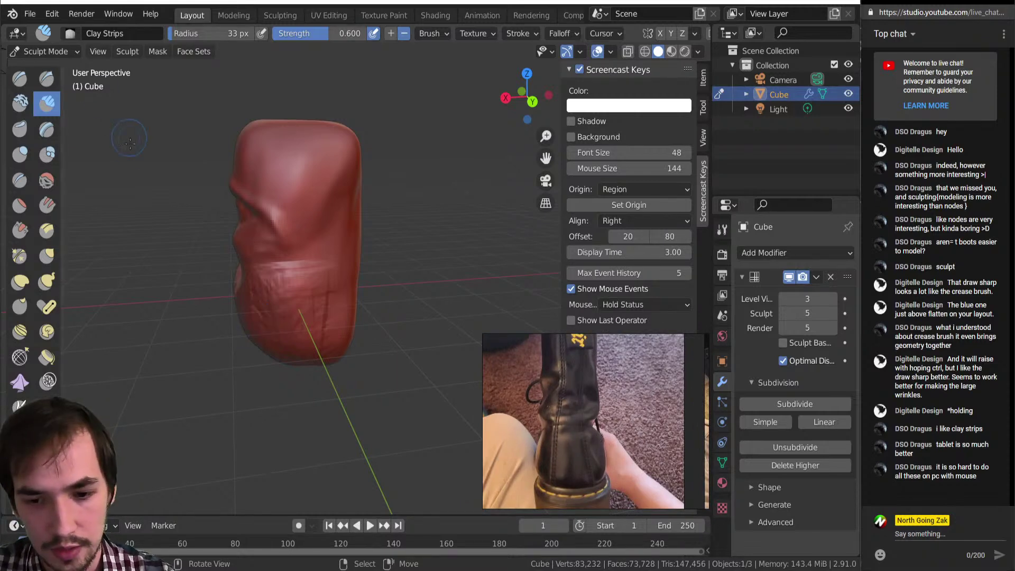
middle_click_drag(315, 284, 350, 277)
key("]")
key("]")
key("]")
key("]")
key("]")
key("]")
key("]")
key("]")
key("]")
key("]")
key("]")
key("[")
key("[")
key("[")
key("[")
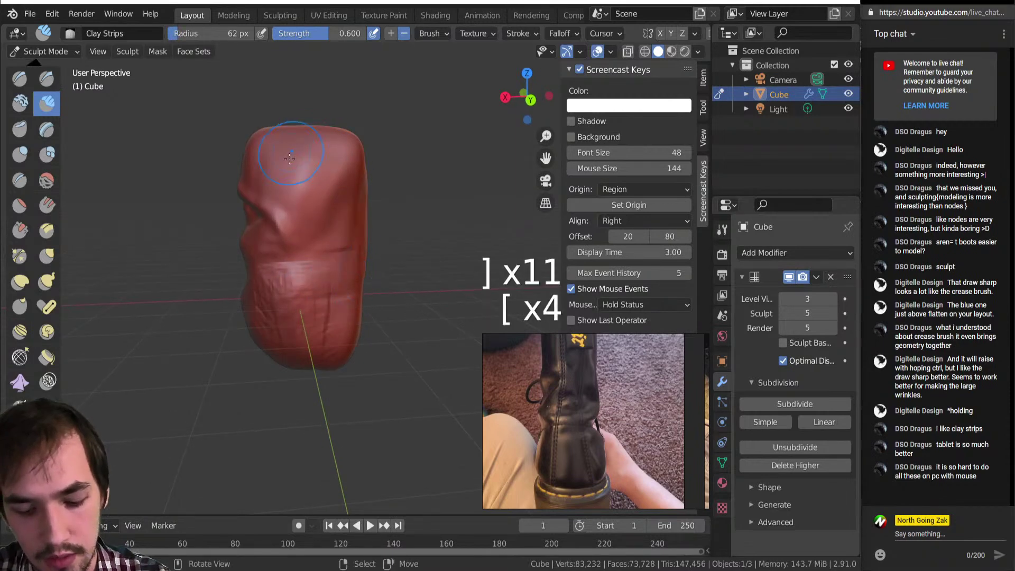
key("g")
key("]")
key("]")
key("]")
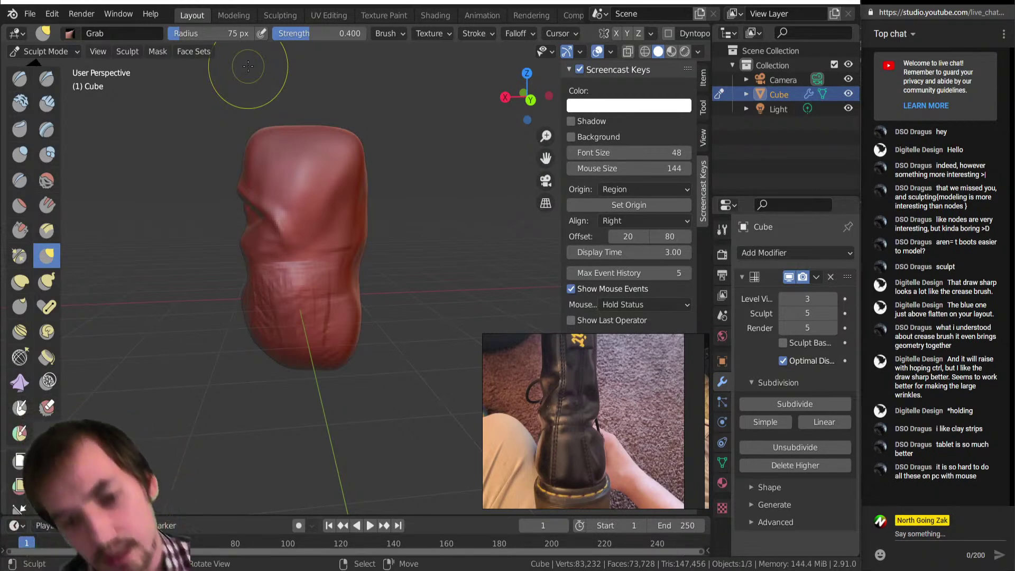
middle_click_drag(195, 220, 286, 227)
mouse_move(272, 259)
middle_mouse_down("shift")
mouse_move(384, 250)
mouse_move(267, 276)
mouse_move(254, 268)
mouse_move(306, 272)
mouse_move(329, 294)
mouse_move(286, 238)
middle_mouse_up("shift")
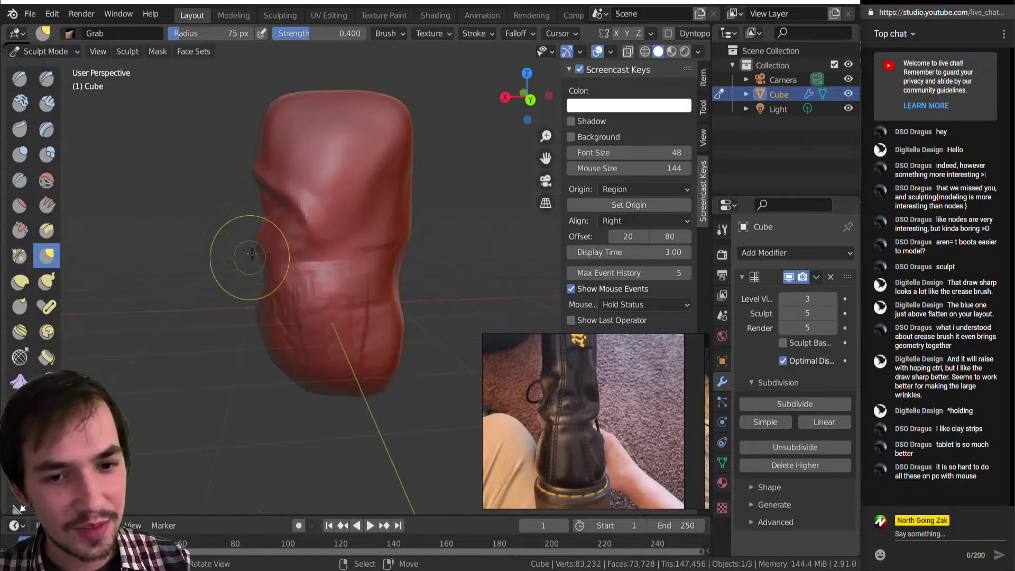
Step: Reshape the ankle and upper shaft outline in the back view with the Grab brush, using radii of 138 px and 188 px
key("bracketright")
key("bracketright")
key("bracketright")
key("bracketright")
key("bracketright")
key("bracketright")
key("bracketright")
key("bracketright")
key("bracketright")
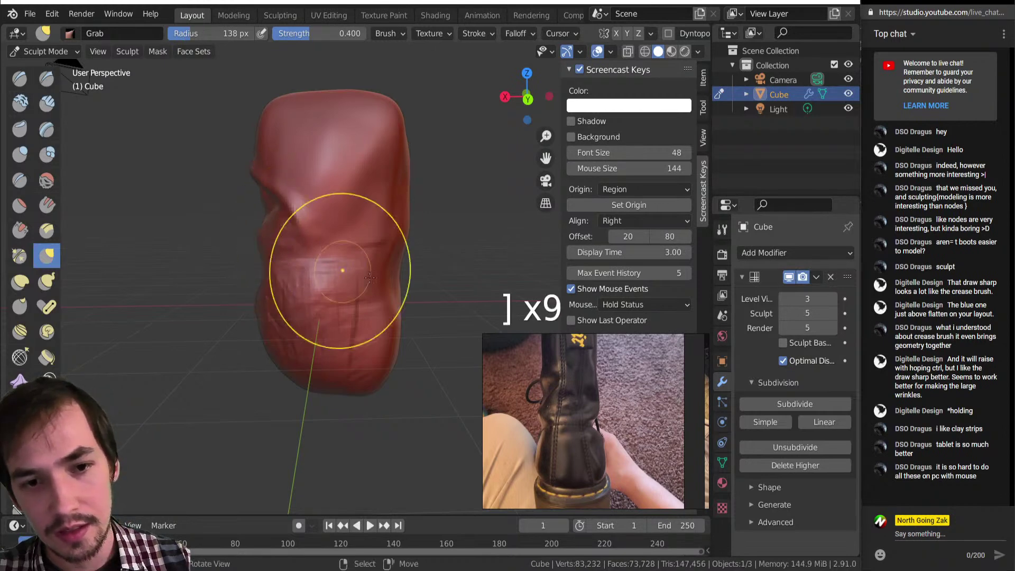
key("bracketright")
key("bracketright")
key("bracketright")
key("bracketright")
key("bracketright")
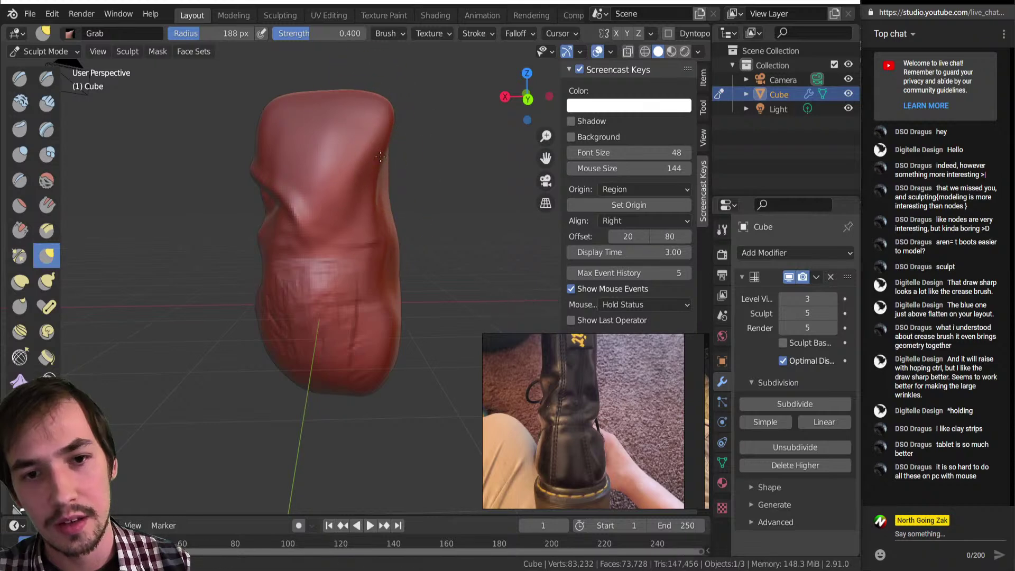
Step: Refine the pinched outline between shaft and heel with the Grab brush, using radii of 169 px and 122 px
mouse_move(418, 104)
middle_mouse_down()
mouse_move(344, 210)
mouse_move(377, 176)
mouse_move(374, 215)
middle_mouse_up()
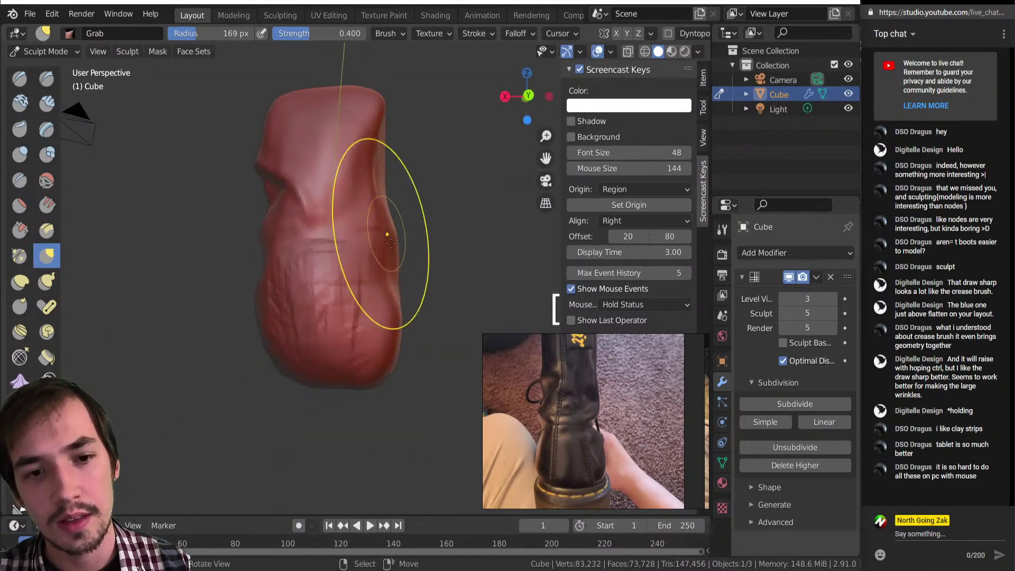
key("bracketleft")
key("bracketleft")
key("bracketleft")
key("bracketleft")
key("bracketleft")
key("bracketleft")
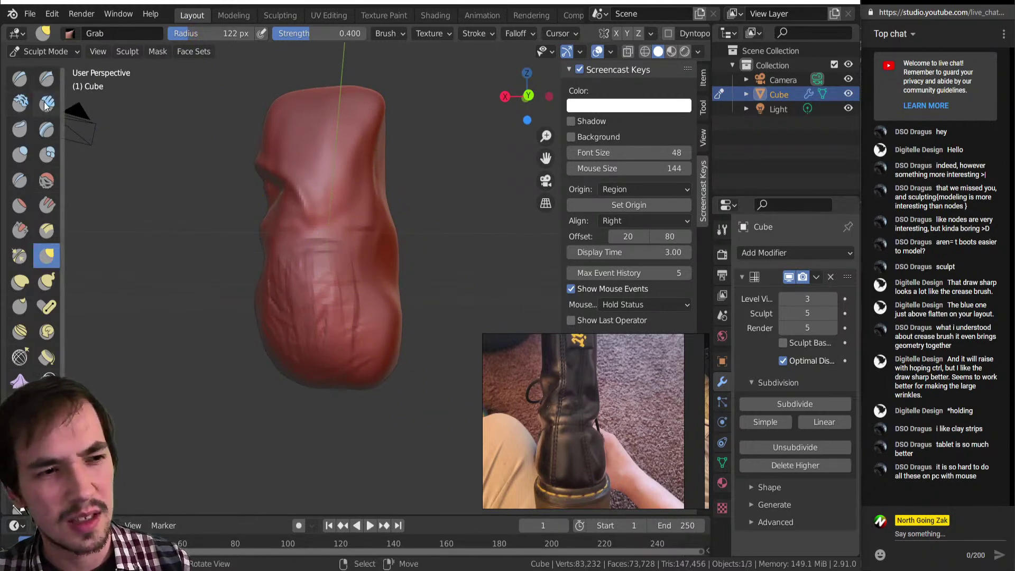
Step: Carve a horizontal crease across the back of the ankle above the heel with Draw Sharp at a 56 px radius
left_click(47, 80)
mouse_move(362, 296)
middle_mouse_down()
mouse_move(354, 258)
mouse_move(259, 285)
middle_mouse_up()
key("bracketleft")
key("bracketleft")
key("bracketleft")
key("bracketleft")
key("bracketleft")
key("bracketleft")
key("bracketleft")
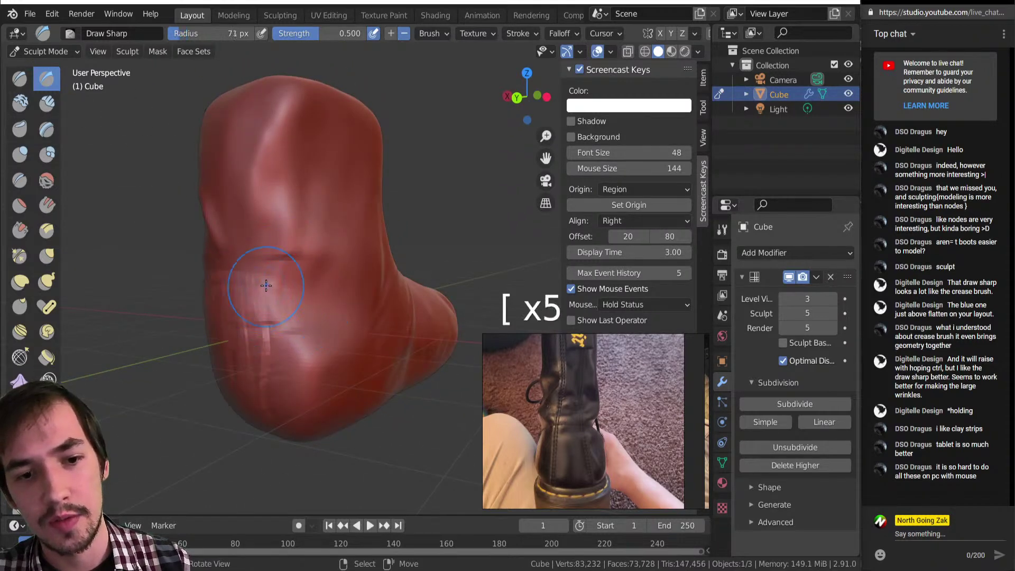
left_click_drag(263, 279, 328, 289)
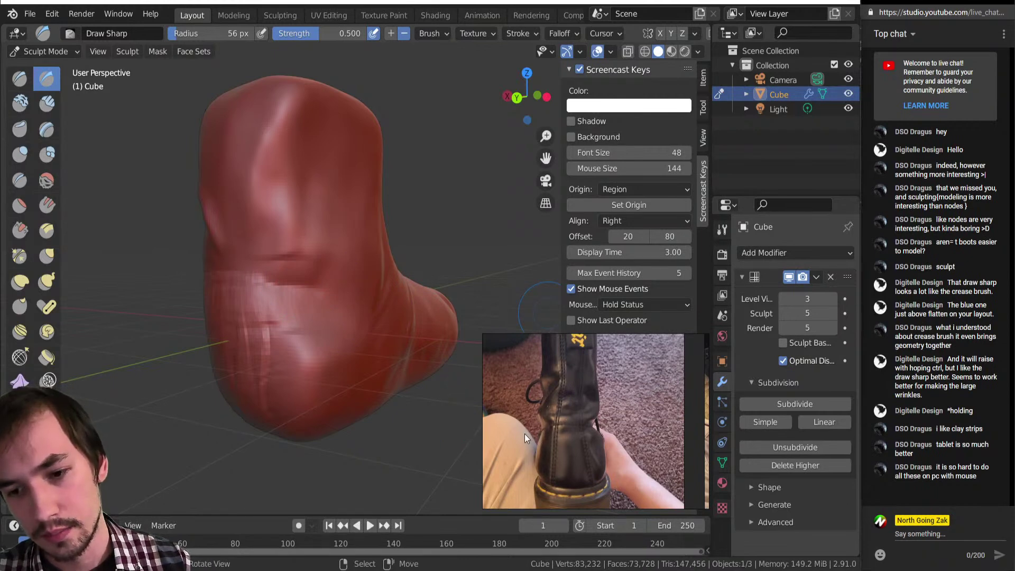
Step: Extend and deepen the ankle crease around the side of the boot with Draw Sharp at a 56 px radius
mouse_move(251, 249)
middle_mouse_down()
mouse_move(261, 283)
mouse_move(312, 287)
middle_mouse_up()
left_click_drag(299, 280, 336, 291)
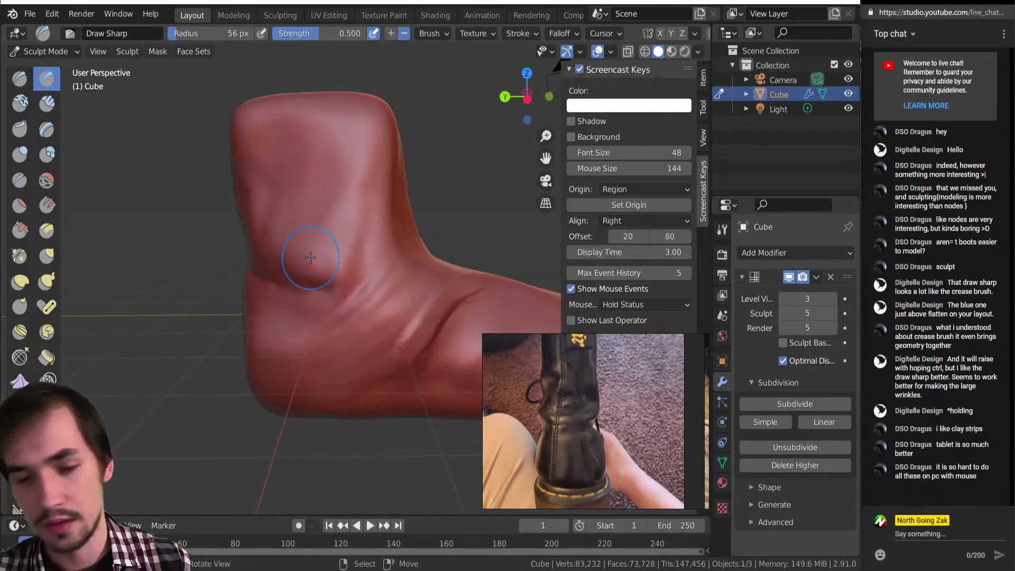
middle_click_drag(260, 270, 348, 299)
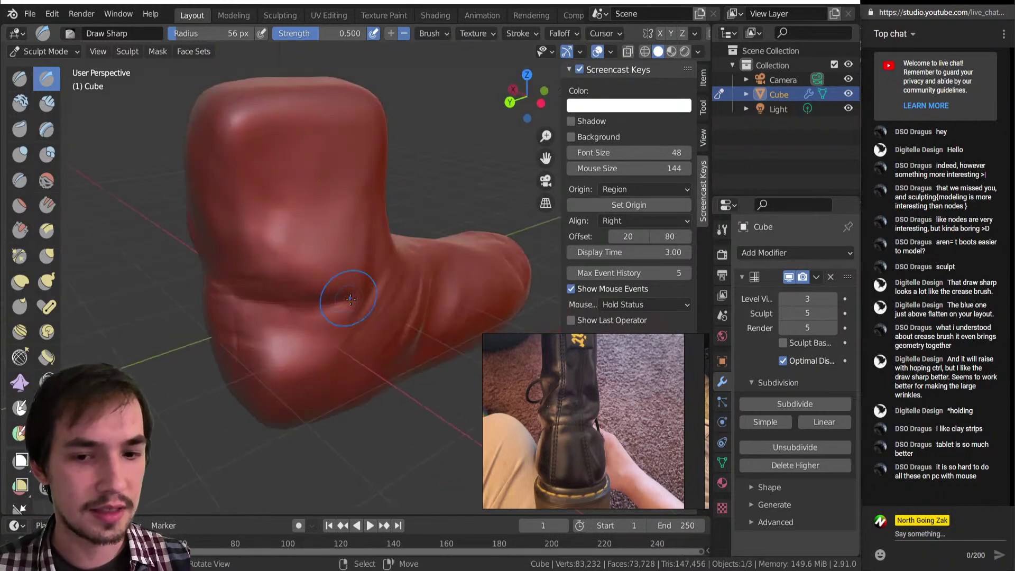
middle_click_drag(264, 272, 282, 266)
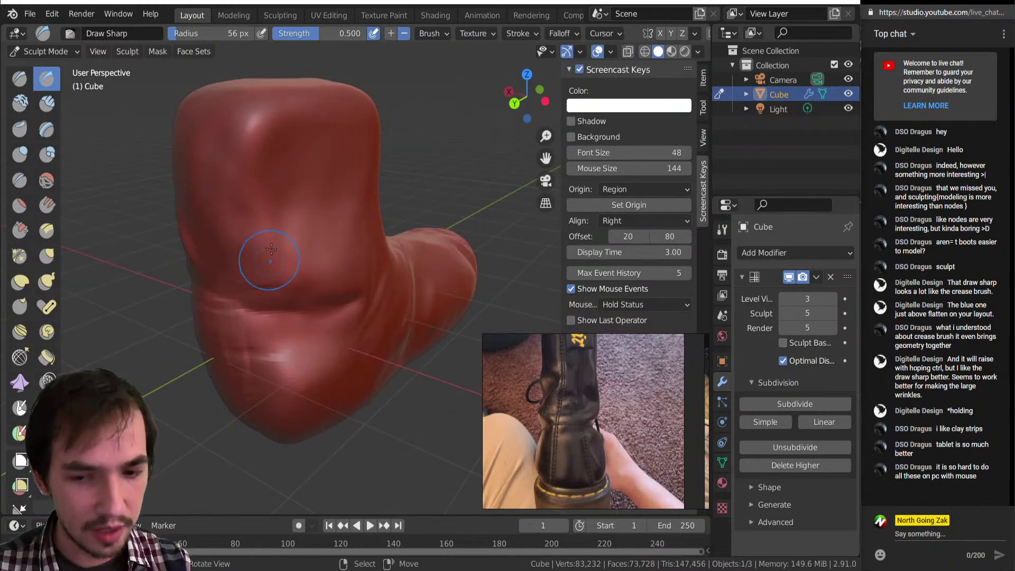
middle_click_drag(337, 220, 355, 192)
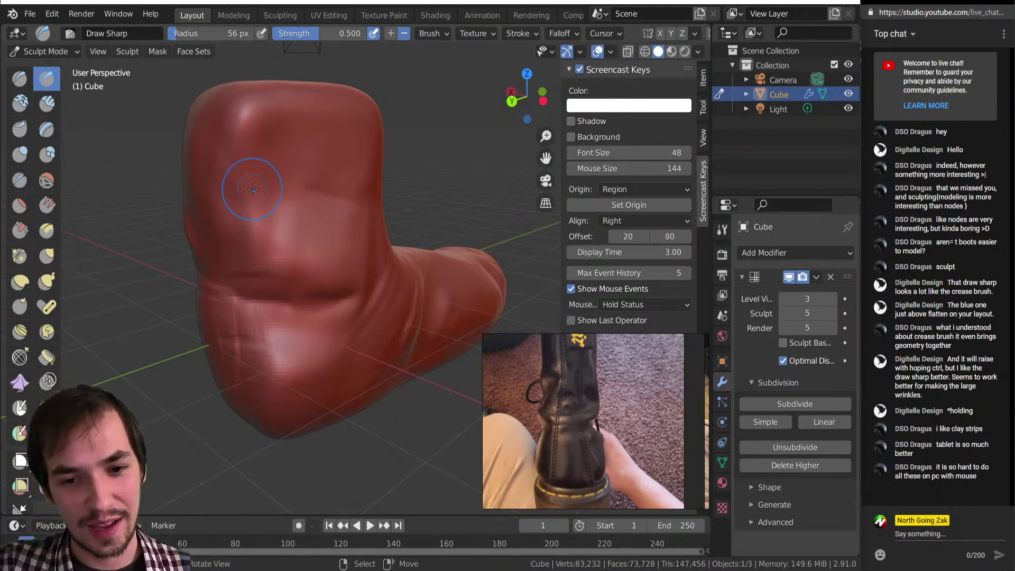
Step: Sculpt a long diagonal fold down the back corner of the boot shaft with Draw Sharp at a 75 px radius
mouse_move(205, 68)
middle_mouse_down()
mouse_move(405, 402)
mouse_move(389, 366)
middle_mouse_up()
middle_click_drag(173, 254, 217, 243)
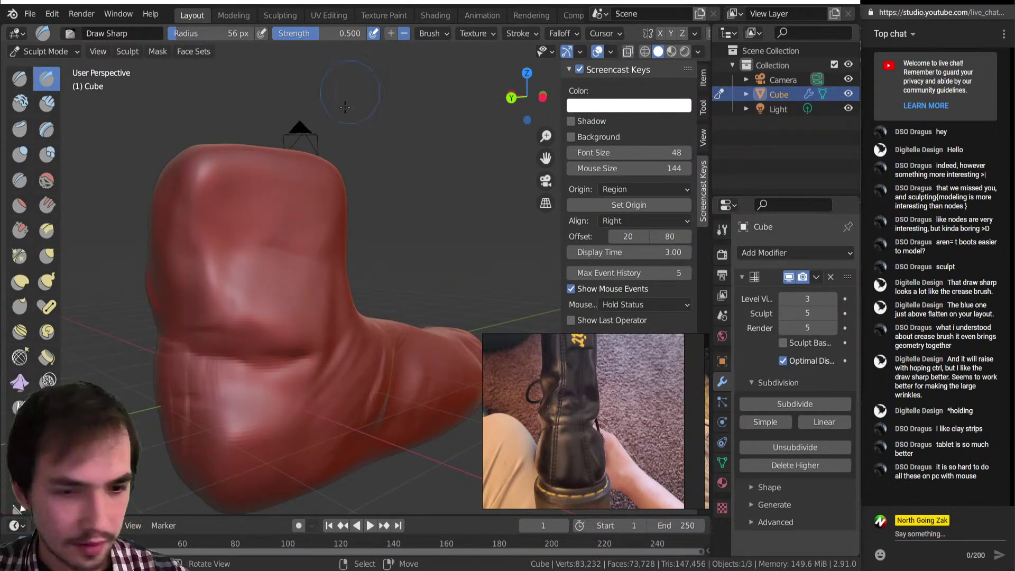
key("bracketright")
key("bracketright")
key("bracketright")
key("bracketright")
scroll(248, 267, "up", 2)
left_click_drag(196, 222, 244, 275)
left_click_drag(219, 241, 202, 178)
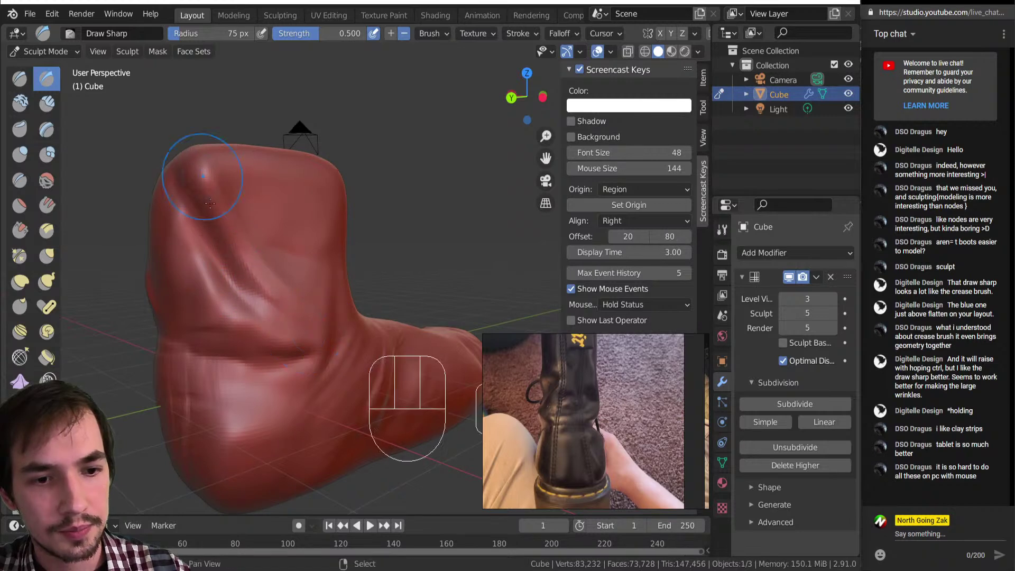
mouse_move(255, 234)
left_mouse_down()
mouse_move(217, 262)
mouse_move(232, 297)
mouse_move(196, 254)
left_mouse_up()
Step: Shape further folds on the back and opposite side of the boot shaft with Draw Sharp at a 75 px radius
mouse_move(195, 254)
middle_mouse_down()
mouse_move(301, 257)
mouse_move(300, 295)
middle_mouse_up()
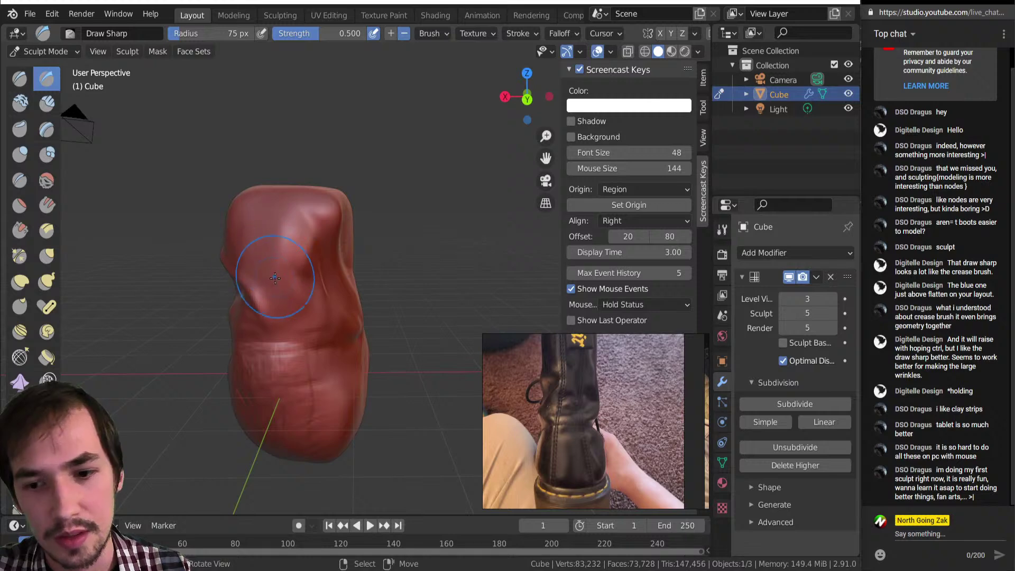
middle_click_drag(275, 285, 315, 287)
left_click_drag(307, 207, 287, 255)
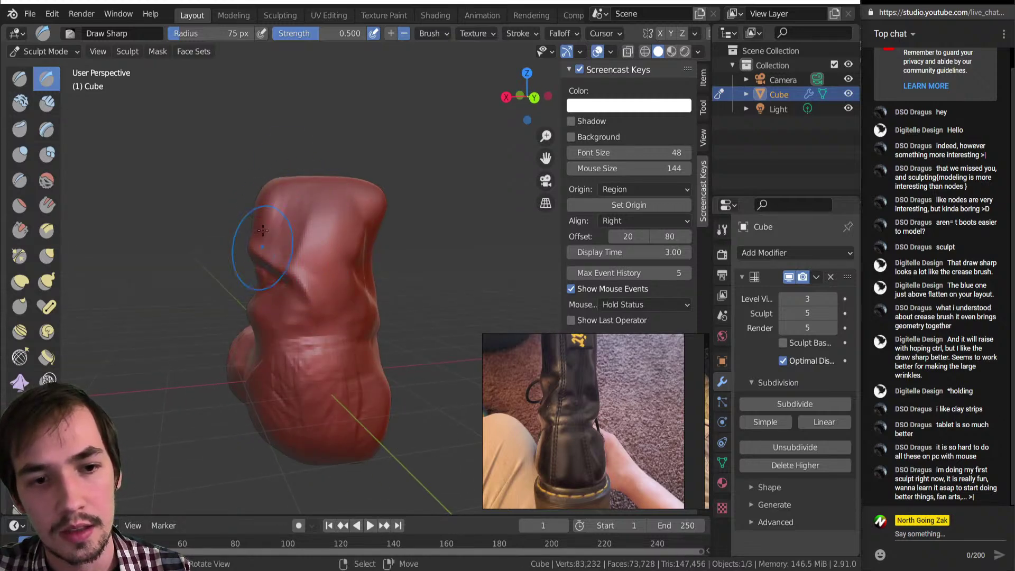
mouse_move(259, 212)
middle_mouse_down()
mouse_move(359, 234)
mouse_move(368, 201)
mouse_move(370, 218)
mouse_move(386, 216)
middle_mouse_up()
left_click_drag(366, 264, 374, 209)
left_click(381, 229)
middle_click_drag(381, 229, 366, 285)
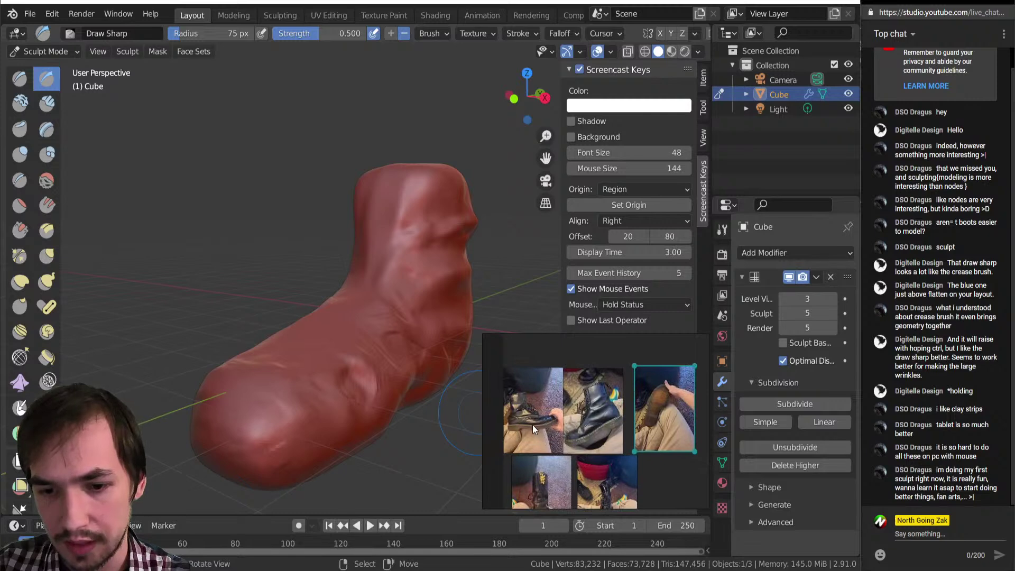
Step: Following the side-view reference photo, carve a fine crease along the side of the ankle with Draw Sharp at a 24 px radius
mouse_move(402, 339)
middle_mouse_down()
mouse_move(321, 327)
mouse_move(292, 311)
middle_mouse_up()
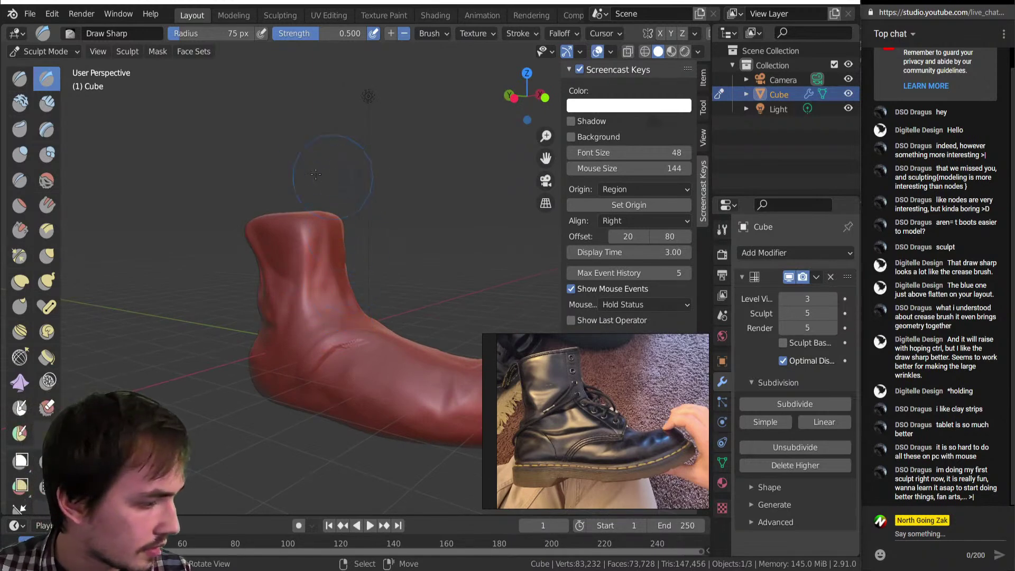
key("p")
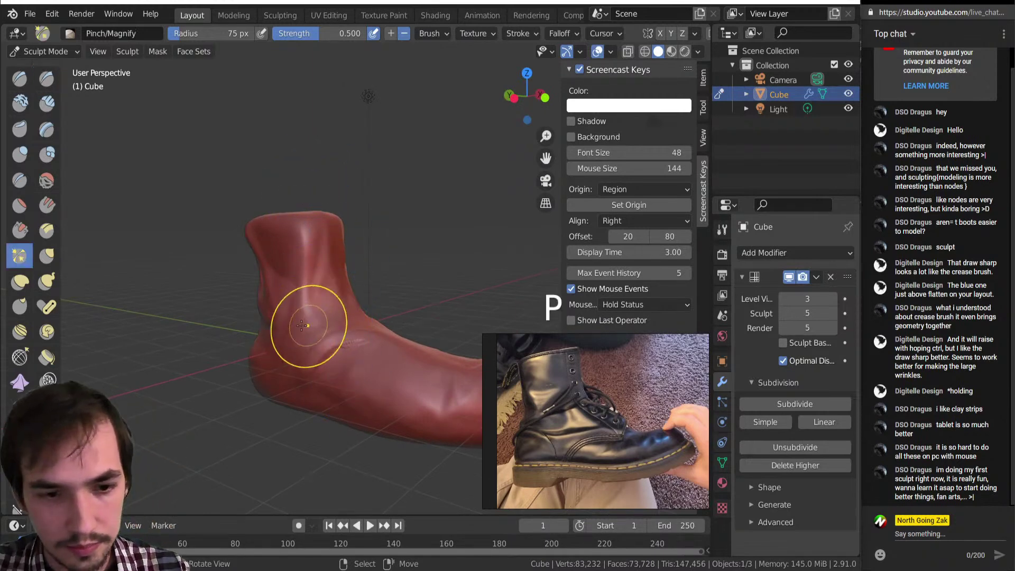
left_click(51, 80)
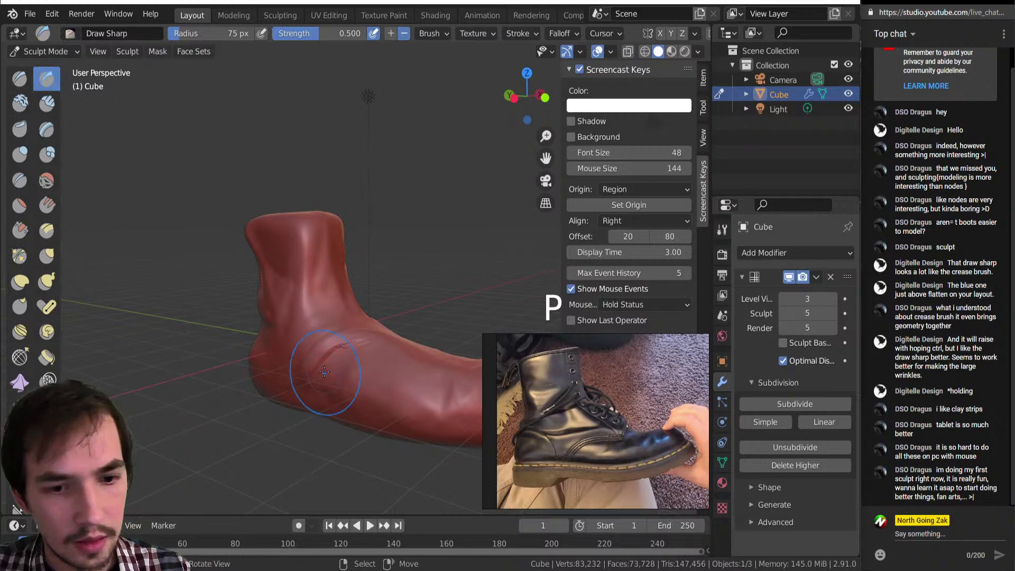
key("bracketleft")
key("bracketleft")
key("bracketleft")
key("bracketleft")
key("bracketleft")
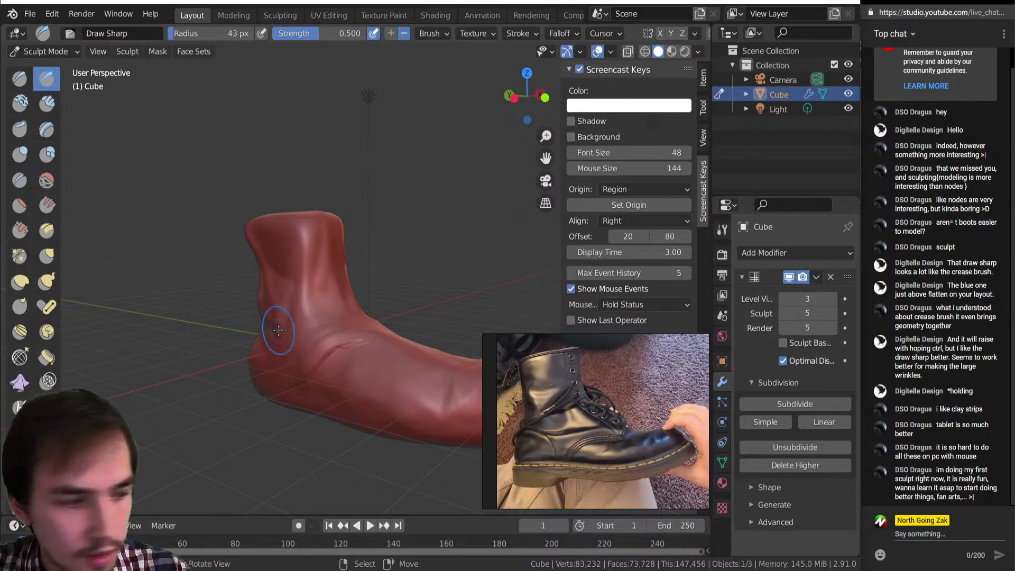
key("bracketleft")
key("bracketleft")
key("bracketleft")
mouse_move(294, 317)
middle_mouse_down()
mouse_move(318, 312)
mouse_move(290, 306)
middle_mouse_up()
key("bracketleft")
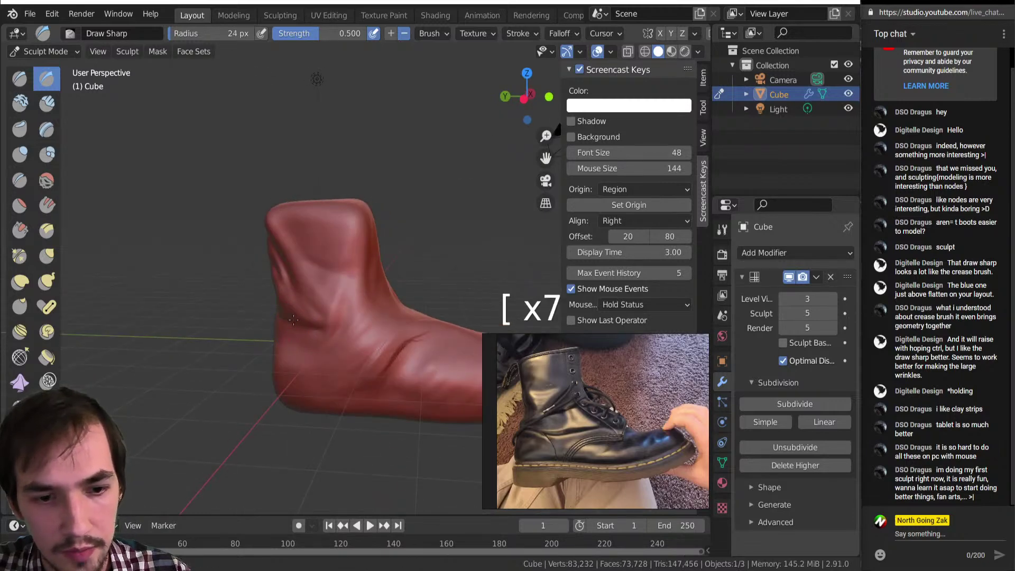
mouse_move(315, 320)
left_mouse_down()
mouse_move(378, 334)
mouse_move(328, 323)
mouse_move(346, 322)
left_mouse_up()
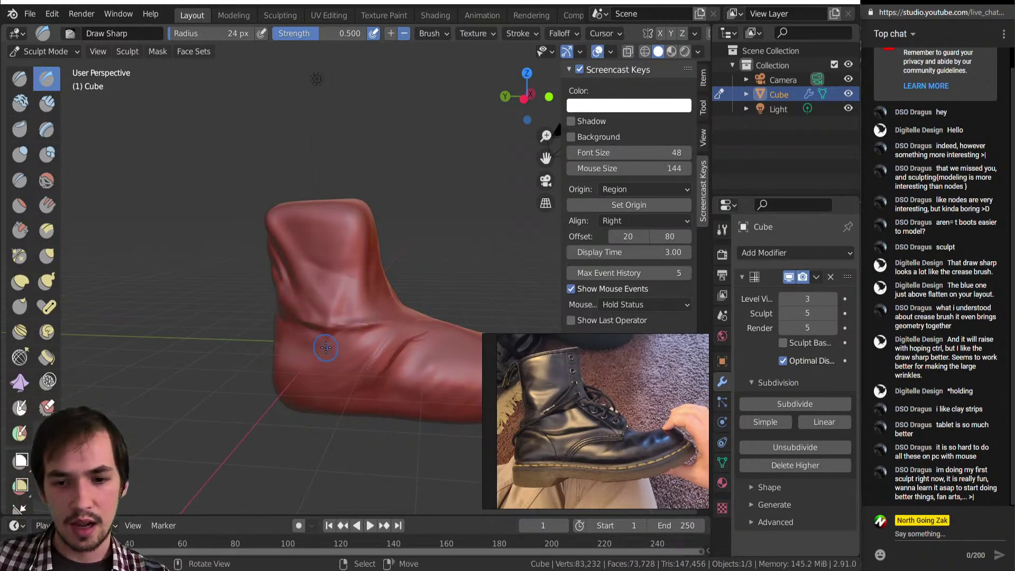
Step: Lay diagonal strokes across the side of the boot shaft with Clay Strips at a 24 px radius
mouse_move(358, 332)
middle_mouse_down()
mouse_move(296, 273)
mouse_move(418, 389)
mouse_move(365, 344)
mouse_move(373, 335)
mouse_move(322, 341)
middle_mouse_up()
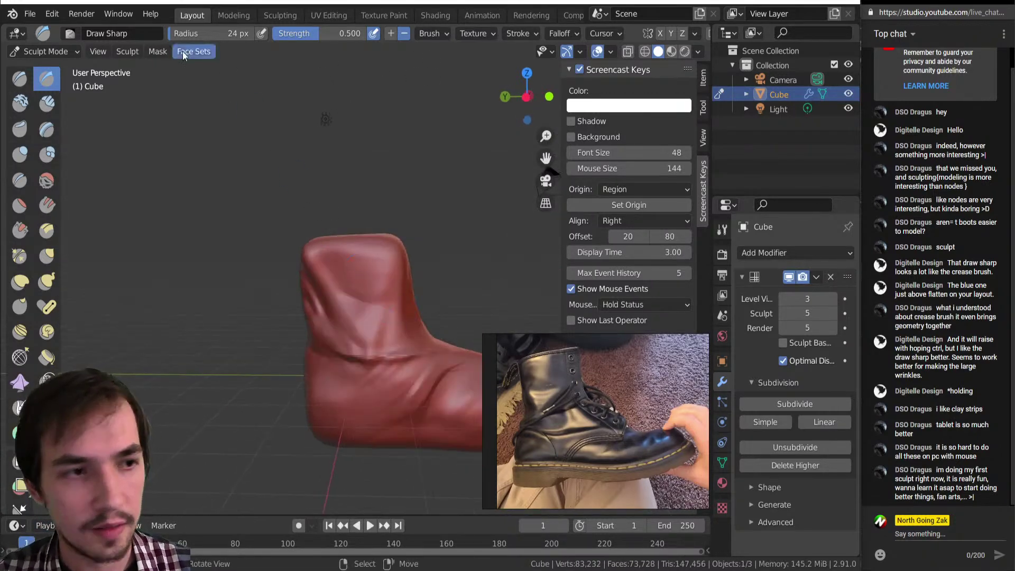
left_click(47, 103)
key("bracketright")
key("bracketright")
key("bracketright")
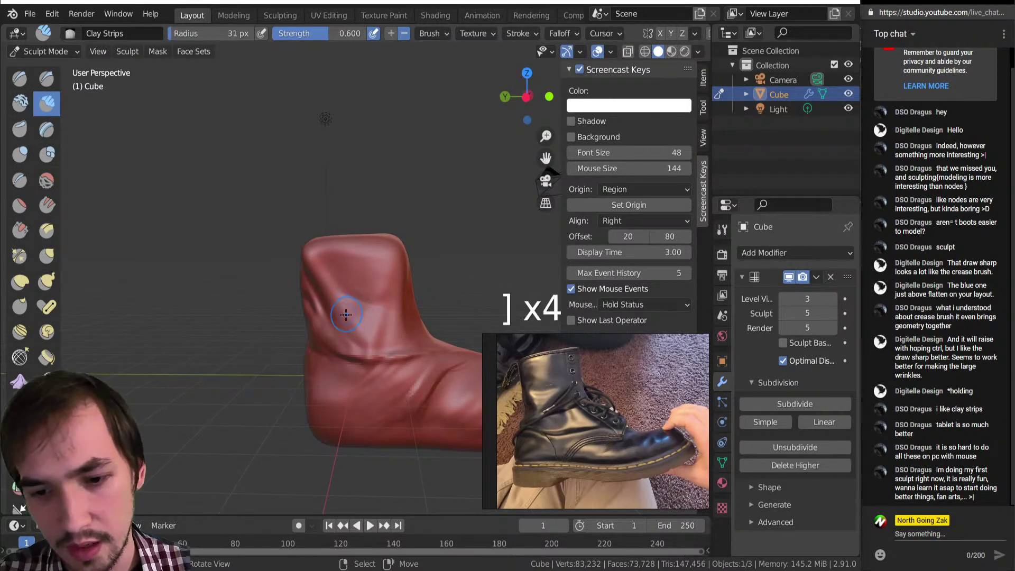
key("bracketleft")
key("bracketleft")
key("bracketleft")
key("bracketleft")
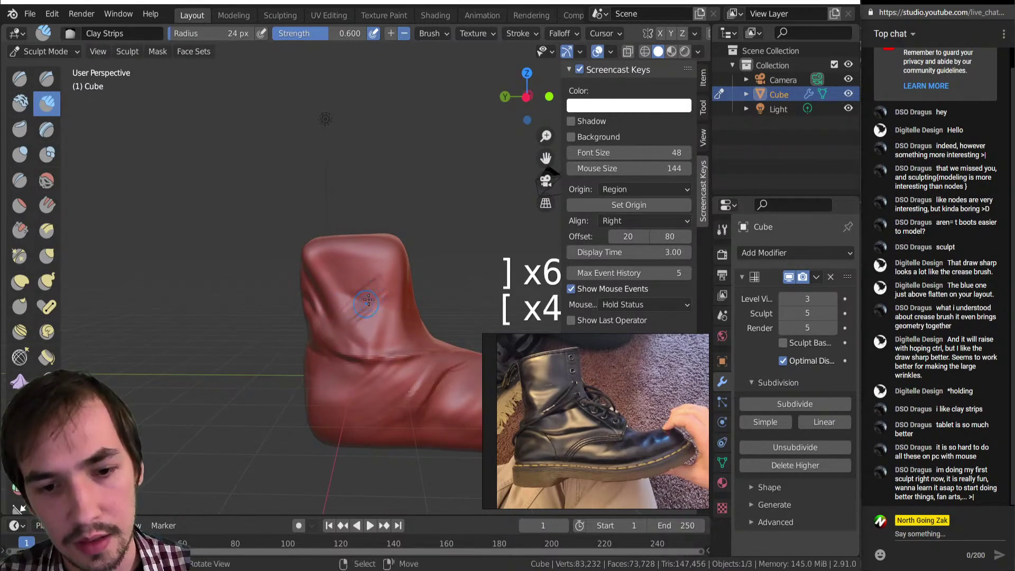
left_click_drag(365, 317, 408, 294)
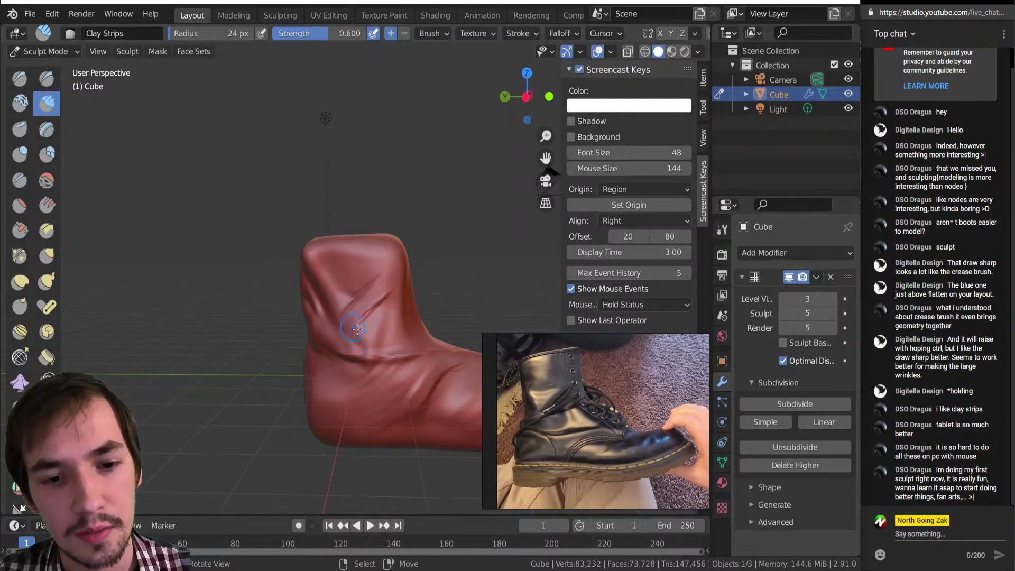
Step: Build up fine wrinkles from the side of the ankle to the upper shaft with Clay Strips at a 24 px radius
key("ctrl")
middle_click_drag(381, 350, 321, 333, "ctrl")
mouse_move(312, 367)
left_mouse_down()
mouse_move(335, 377)
mouse_move(344, 345)
left_mouse_up()
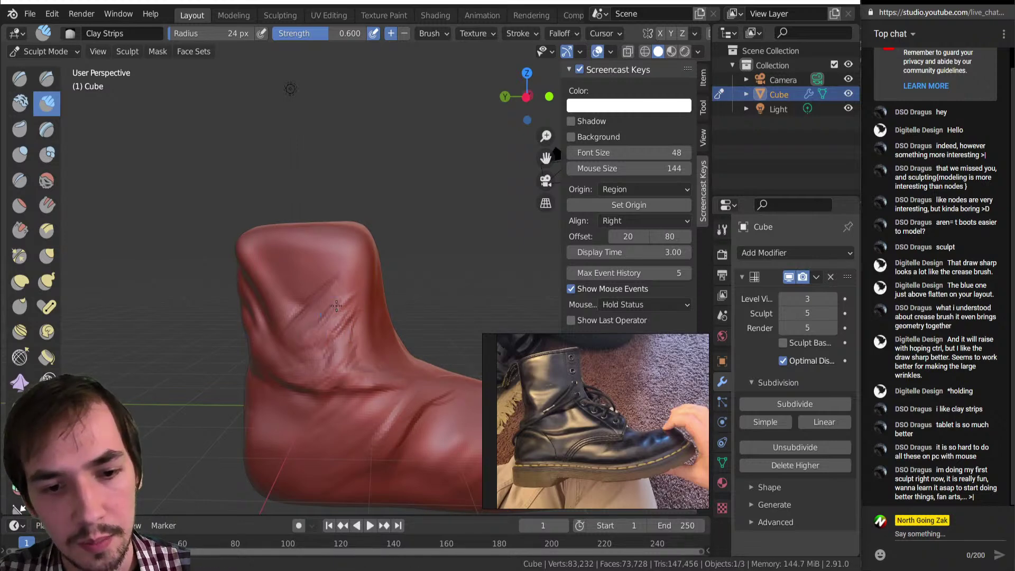
mouse_move(332, 313)
left_mouse_down()
mouse_move(326, 324)
mouse_move(320, 301)
mouse_move(298, 311)
mouse_move(333, 276)
mouse_move(288, 279)
left_mouse_up()
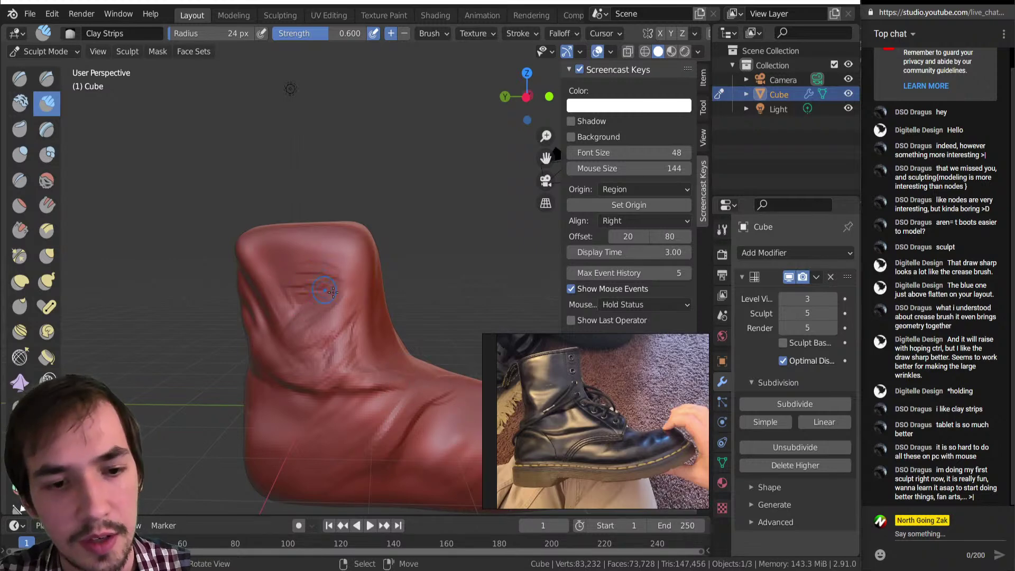
mouse_move(338, 281)
left_mouse_down()
mouse_move(302, 248)
mouse_move(333, 245)
mouse_move(332, 257)
mouse_move(301, 243)
left_mouse_up()
Step: Carve into the upper part of the boot shaft with inverted Clay Strips strokes at a 28 px radius
middle_click_drag(312, 182, 362, 194)
key("Return")
left_click(374, 257)
middle_click_drag(355, 260, 351, 258)
key("bracketright")
key("bracketright")
key("bracketright")
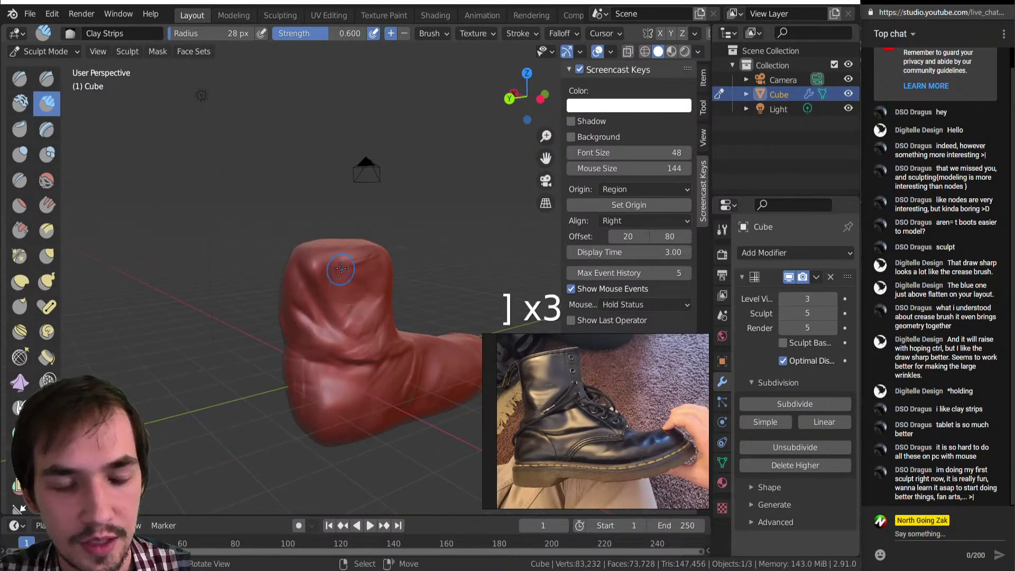
left_click_drag(323, 276, 319, 268, "ctrl")
left_click_drag(319, 303, 327, 271, "ctrl")
mouse_move(327, 271)
middle_mouse_down()
mouse_move(350, 300)
mouse_move(382, 289)
middle_mouse_up()
Step: Build up the side of the heel below the ankle crease with Clay Strips at a 41 px radius
mouse_move(318, 307)
middle_mouse_down("ctrl")
mouse_move(309, 262)
mouse_move(365, 291)
mouse_move(318, 323)
middle_mouse_up("ctrl")
key("bracketright")
key("bracketright")
key("bracketright")
key("bracketright")
key("bracketright")
key("bracketright")
key("bracketright")
key("bracketright")
key("bracketright")
key("bracketright")
key("bracketright")
key("bracketright")
key("bracketleft")
key("bracketleft")
key("bracketleft")
key("bracketleft")
key("bracketleft")
key("bracketleft")
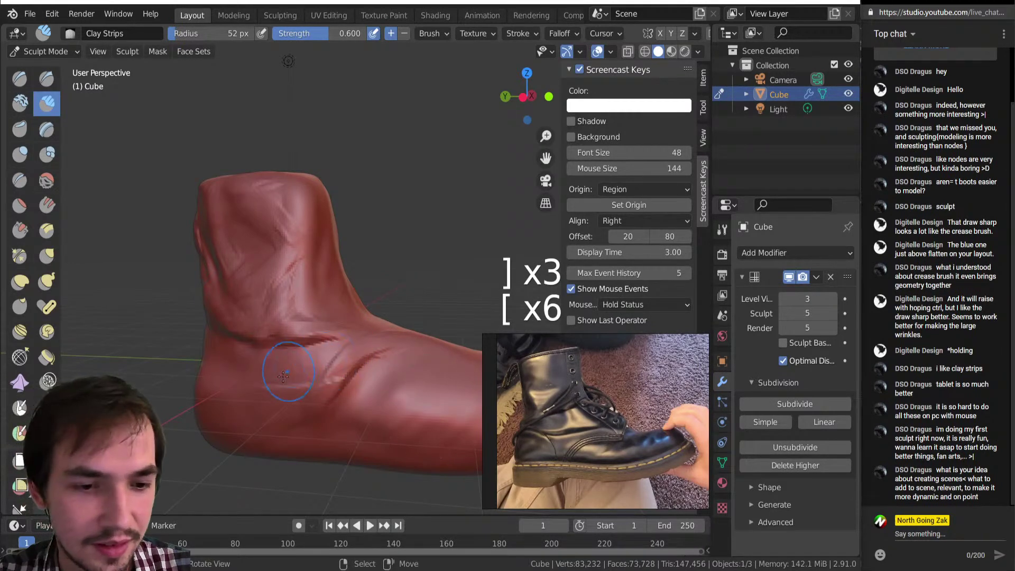
key("bracketleft")
key("bracketleft")
key("bracketleft")
mouse_move(275, 386)
left_mouse_down()
mouse_move(222, 376)
mouse_move(272, 387)
mouse_move(233, 389)
mouse_move(268, 362)
mouse_move(308, 404)
mouse_move(249, 378)
left_mouse_up()
Step: Layer strokes over the back of the heel with Clay Strips at a 41 px radius, reducing the radius to 32 px
middle_click_drag(231, 390, 358, 448)
mouse_move(358, 449)
left_mouse_down()
mouse_move(370, 423)
mouse_move(359, 408)
mouse_move(336, 442)
mouse_move(355, 406)
left_mouse_up()
middle_click_drag(340, 418, 329, 386)
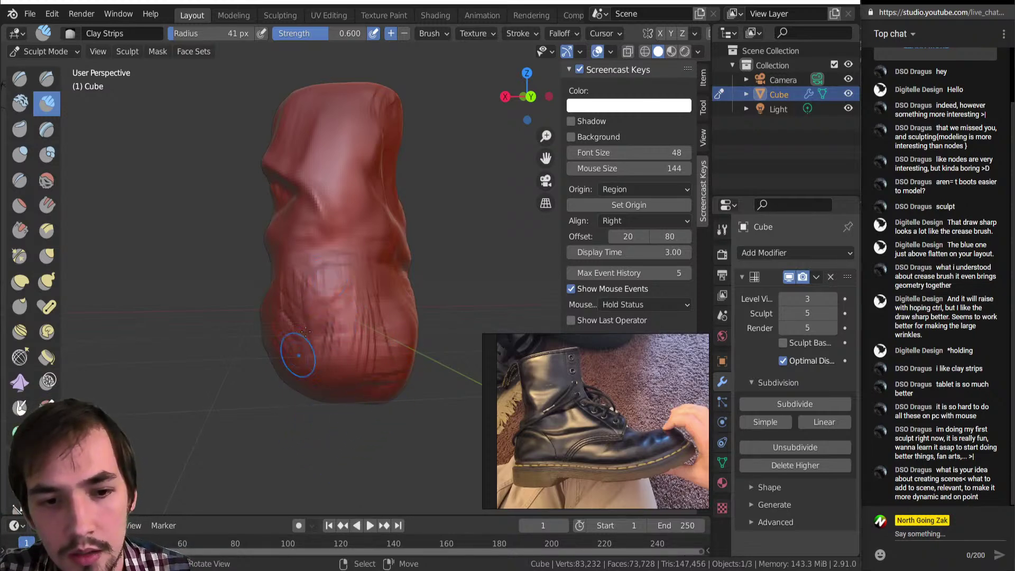
left_click_drag(298, 354, 365, 386)
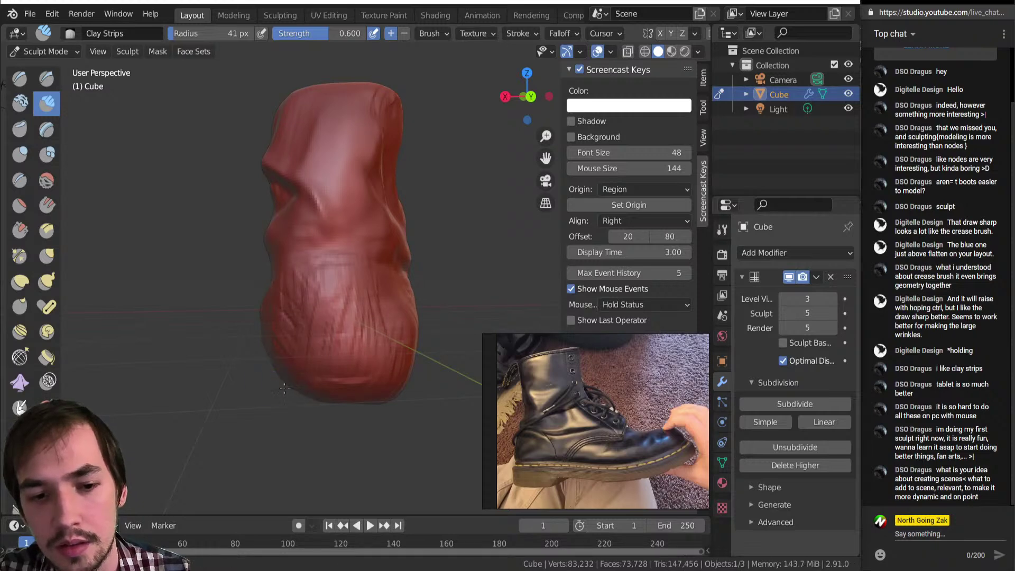
mouse_move(295, 356)
middle_mouse_down()
mouse_move(331, 333)
mouse_move(251, 307)
middle_mouse_up()
key("bracketleft")
key("bracketleft")
key("bracketleft")
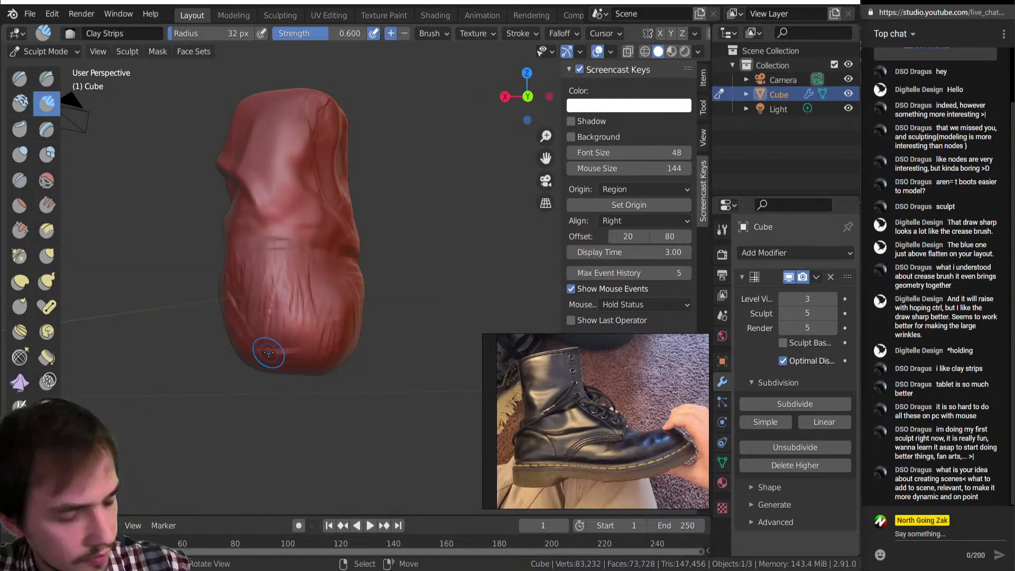
middle_click_drag(269, 353, 226, 293)
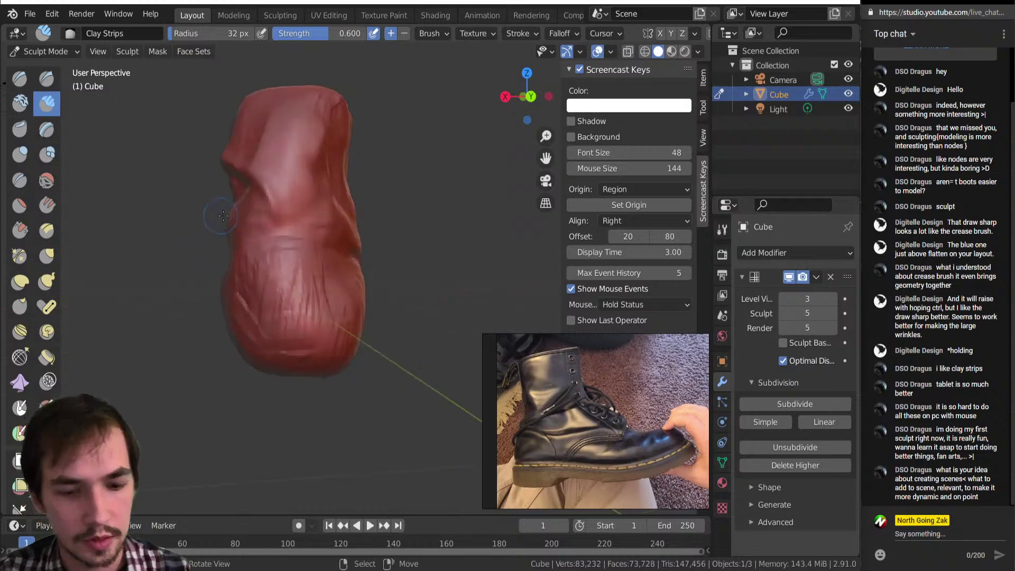
Step: Push the side of the ankle inward from the back view with an enlarged Grab brush at strength 0.400
key("g")
key("bracketright")
key("bracketright")
key("bracketright")
key("bracketright")
key("bracketright")
key("bracketright")
key("bracketright")
key("bracketright")
key("bracketright")
key("bracketright")
key("bracketright")
key("bracketright")
key("bracketright")
key("bracketright")
key("bracketright")
key("bracketright")
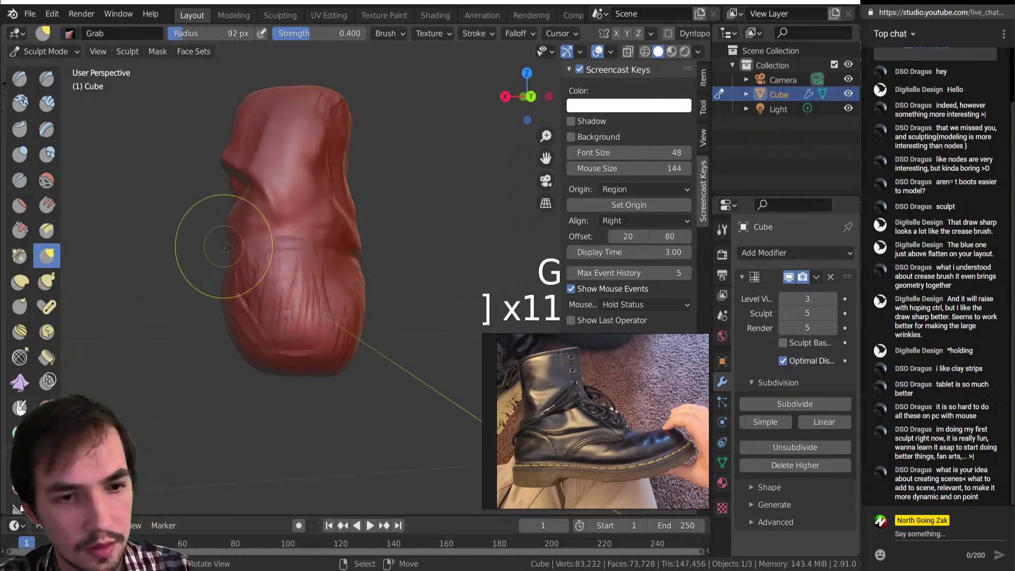
key("bracketright")
key("bracketright")
key("bracketright")
left_click_drag(233, 245, 254, 240)
left_click_drag(254, 239, 261, 229)
Step: Reshape the lower heel with the Grab brush at a 188 px radius
mouse_move(252, 228)
middle_mouse_down()
mouse_move(340, 243)
mouse_move(324, 341)
mouse_move(376, 350)
middle_mouse_up()
mouse_move(296, 363)
middle_mouse_down("ctrl")
mouse_move(307, 333)
mouse_move(313, 352)
mouse_move(301, 350)
mouse_move(330, 347)
middle_mouse_up("ctrl")
mouse_move(407, 357)
middle_mouse_down()
mouse_move(347, 364)
mouse_move(352, 333)
middle_mouse_up()
left_click_drag(356, 373, 375, 380)
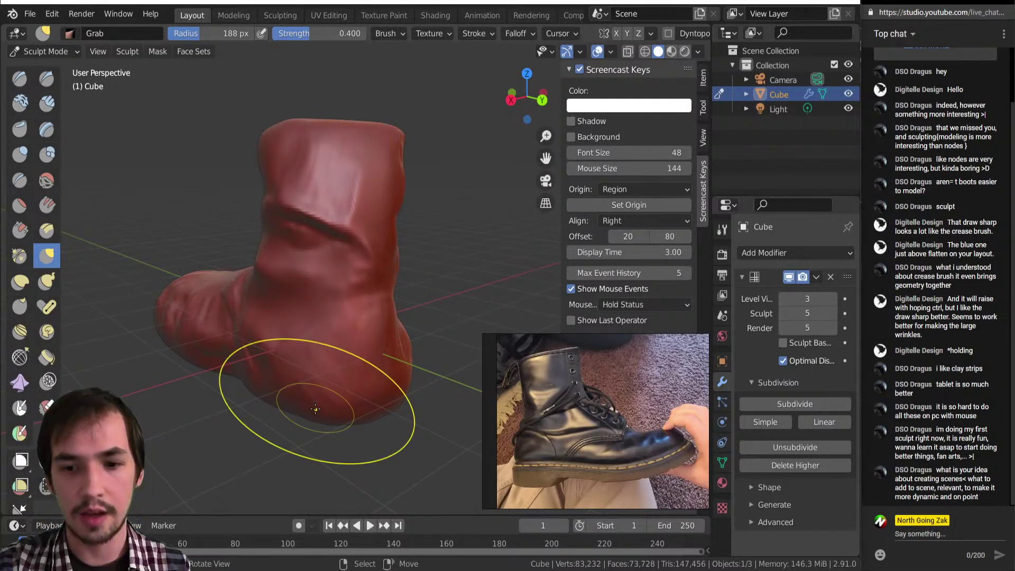
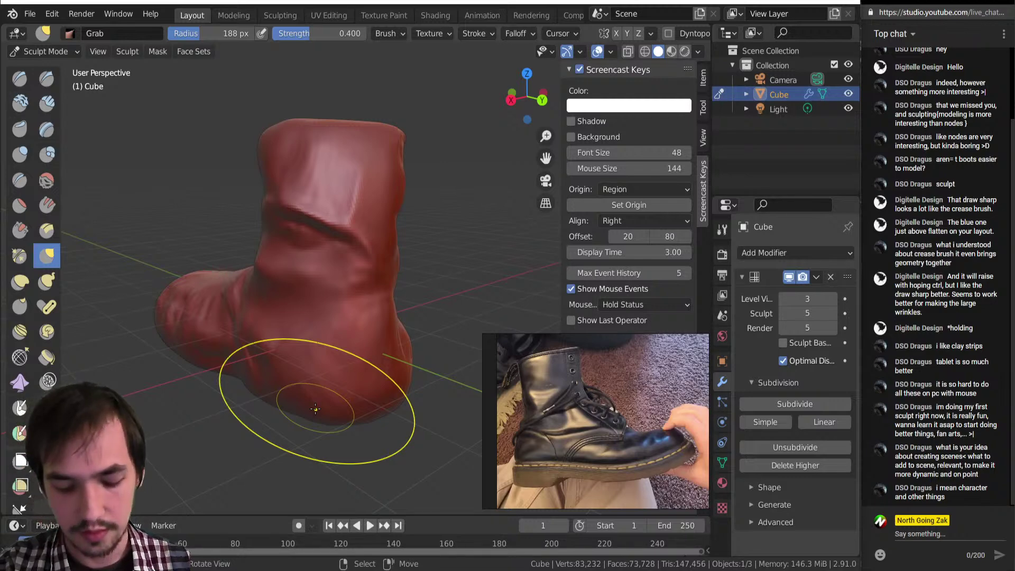
Step: Lay strokes across the top of the toe with Clay Strips at a 62 px radius
mouse_move(181, 320)
middle_mouse_down()
mouse_move(380, 311)
mouse_move(313, 321)
middle_mouse_up()
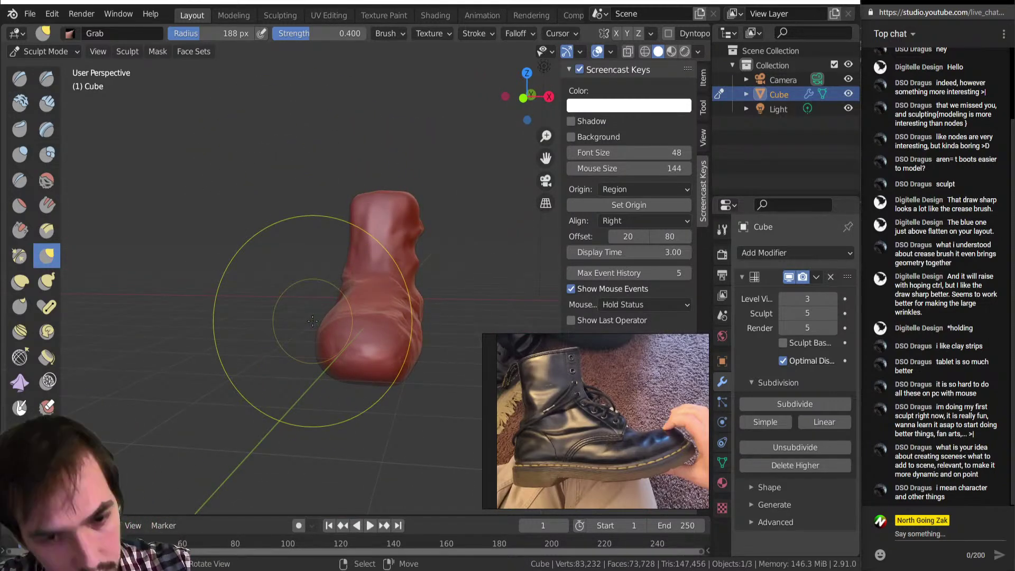
mouse_move(313, 321)
middle_mouse_down()
mouse_move(214, 317)
mouse_move(339, 338)
mouse_move(348, 349)
mouse_move(290, 333)
mouse_move(340, 401)
mouse_move(434, 386)
mouse_move(376, 288)
middle_mouse_up()
key("bracketleft")
key("bracketleft")
key("bracketleft")
key("bracketleft")
key("bracketleft")
key("bracketleft")
key("bracketleft")
key("bracketleft")
key("bracketleft")
key("bracketleft")
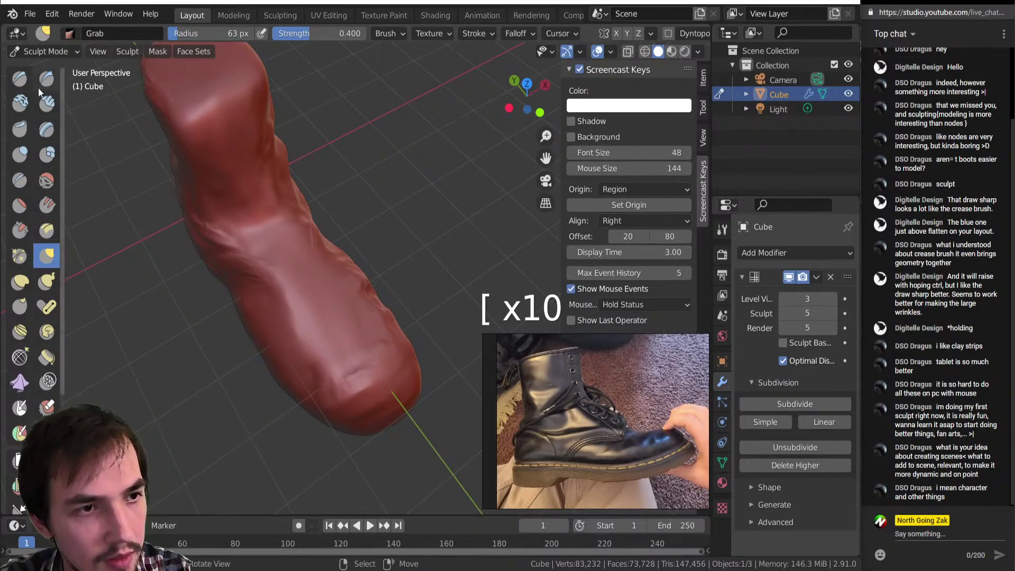
left_click(47, 103)
key("bracketright")
key("bracketright")
key("bracketright")
key("bracketleft")
key("bracketleft")
key("bracketleft")
key("bracketleft")
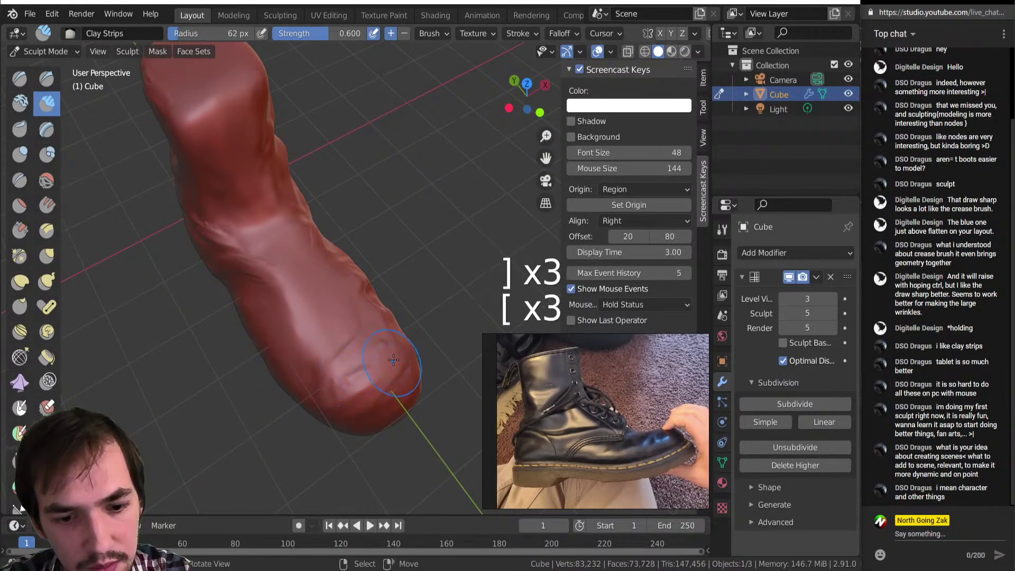
left_click_drag(382, 363, 404, 359)
Step: Add narrower Clay Strips strokes over the tip of the toe, reducing the radius to 39 px
key("bracketleft")
key("bracketleft")
key("bracketleft")
key("bracketleft")
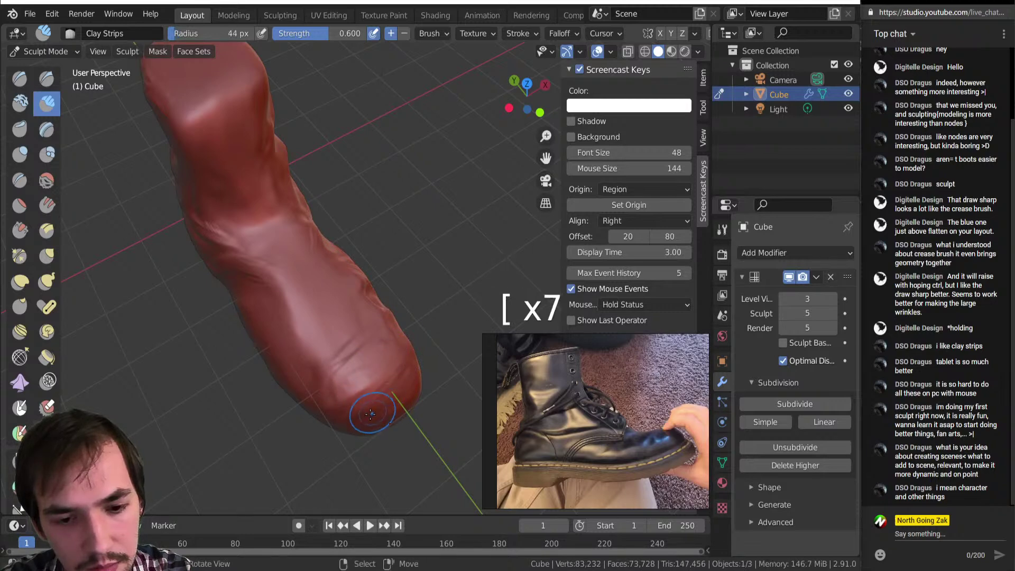
left_click_drag(369, 419, 364, 381)
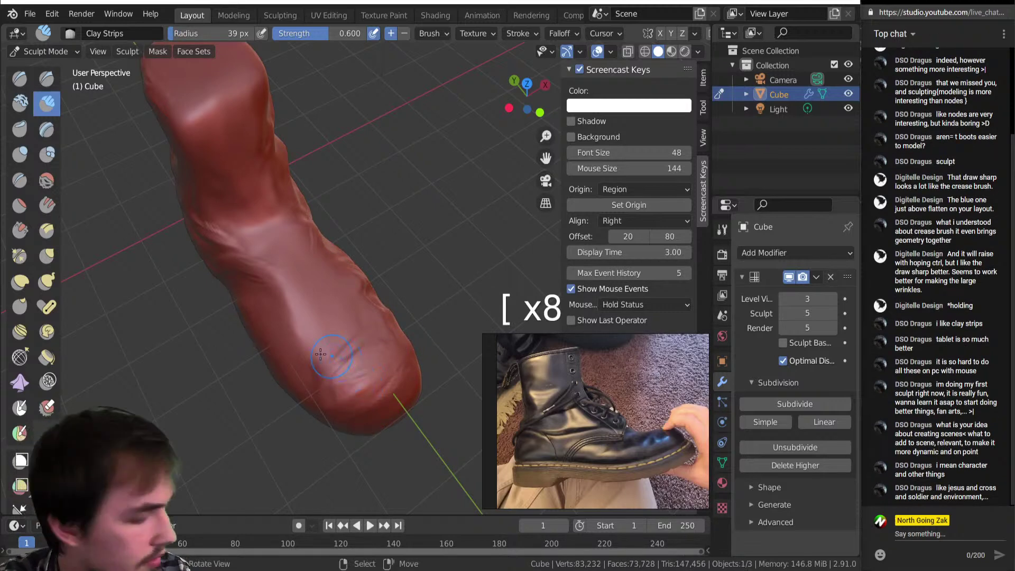
Step: Carve a crease across the top of the toe with Draw Sharp at a 40 px radius
left_click(47, 79)
key("bracketright")
key("bracketright")
key("bracketright")
key("bracketright")
key("bracketright")
key("bracketright")
key("bracketleft")
key("bracketleft")
key("bracketleft")
key("bracketleft")
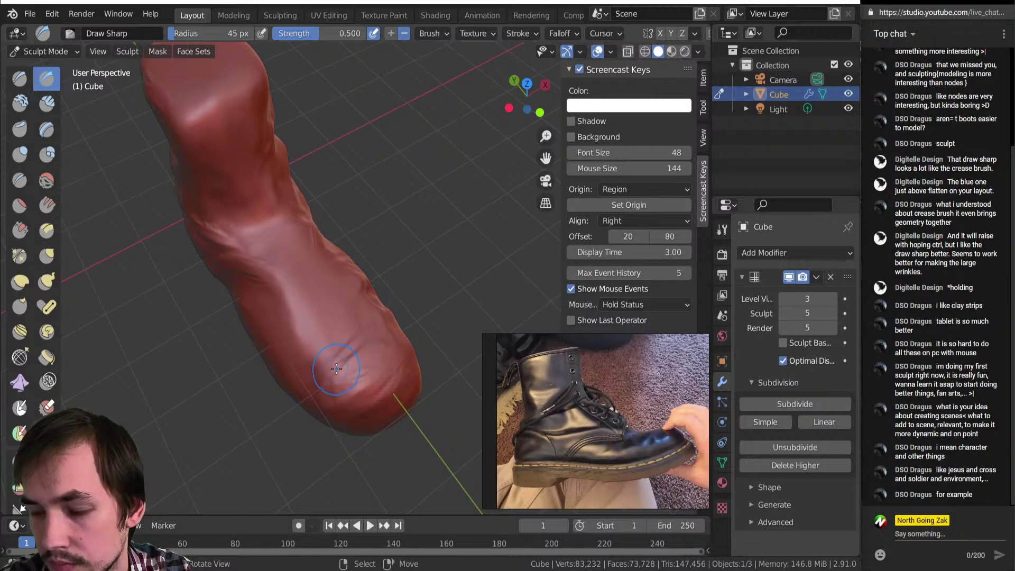
key("bracketleft")
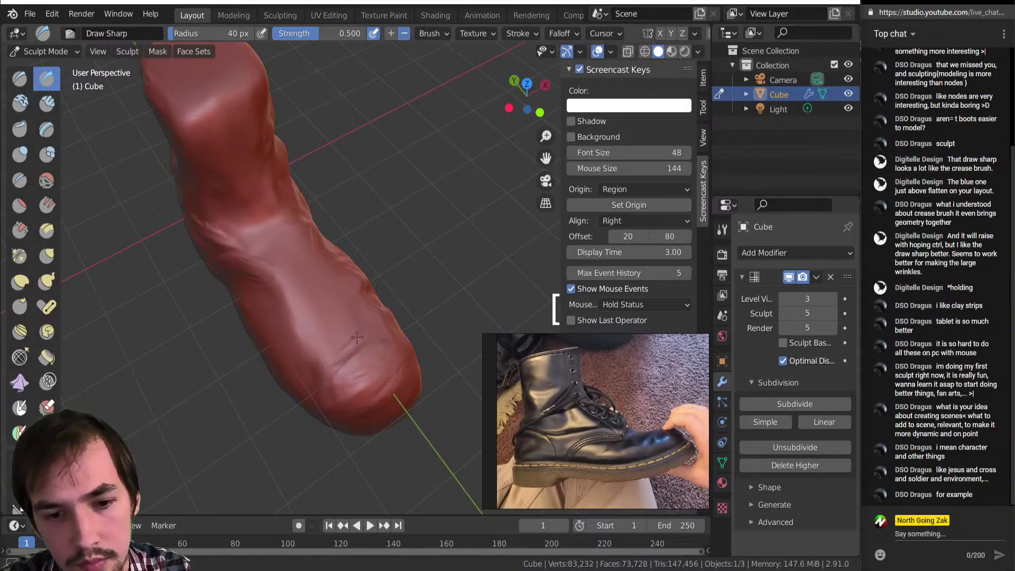
mouse_move(333, 350)
left_mouse_down()
mouse_move(327, 371)
mouse_move(371, 362)
left_mouse_up()
mouse_move(371, 361)
middle_mouse_down()
mouse_move(368, 297)
mouse_move(351, 288)
mouse_move(312, 296)
mouse_move(327, 330)
middle_mouse_up()
left_click(368, 297)
Step: Extend the toe crease along the side and over the top of the foot with Draw Sharp at a 36 px radius
middle_click_drag(304, 392, 307, 290)
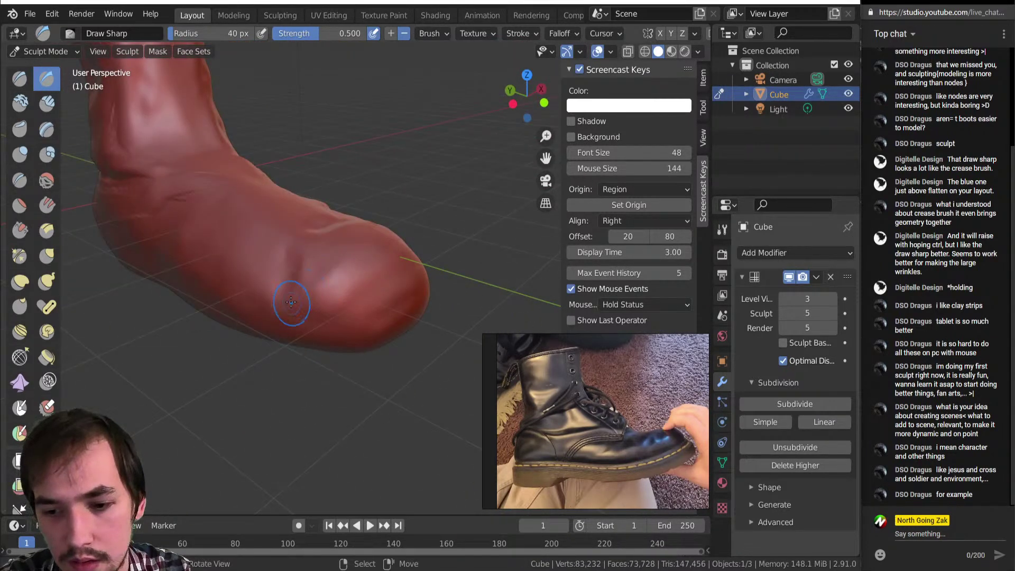
key("bracketleft")
left_click_drag(296, 283, 271, 267)
left_click(281, 267)
left_click(273, 267)
middle_click_drag(272, 267, 337, 362)
left_click_drag(302, 349, 354, 318)
Step: Build up lengthwise ridges along the instep in front of the ankle with Clay Strips at a 32 px radius
mouse_move(293, 309)
middle_mouse_down()
mouse_move(291, 290)
mouse_move(269, 314)
mouse_move(290, 316)
middle_mouse_up()
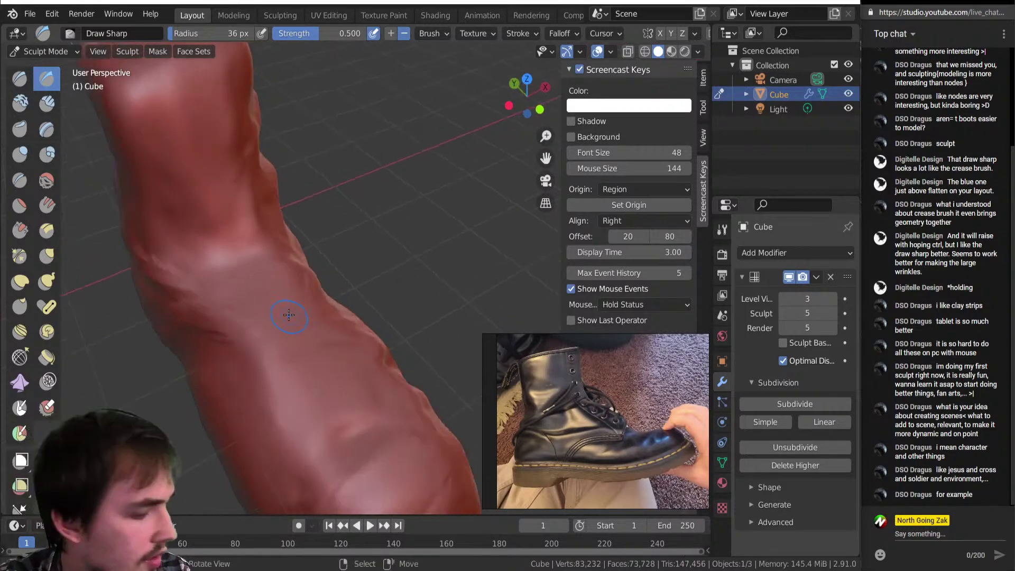
key("c")
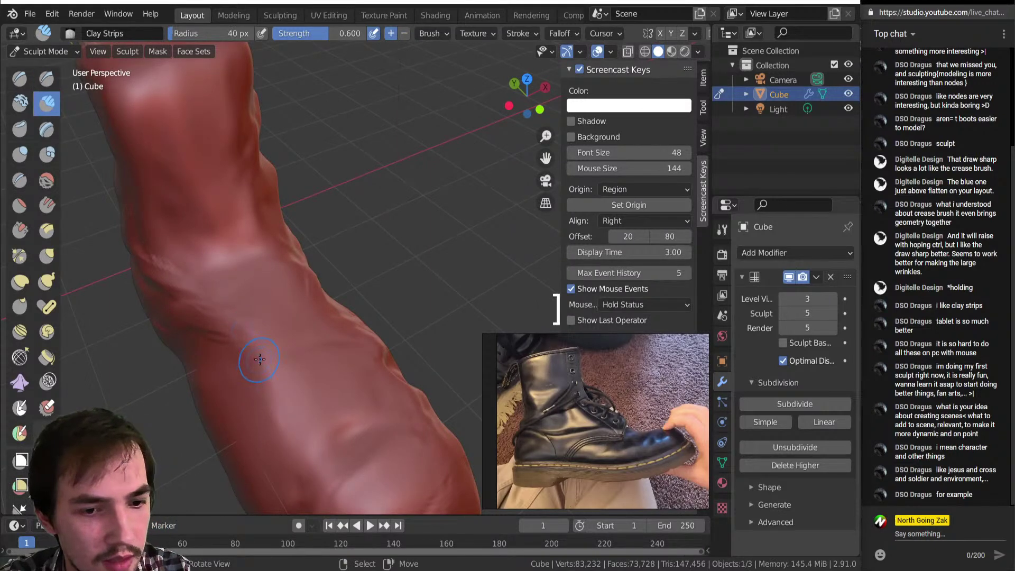
key("bracketleft")
key("bracketleft")
key("bracketleft")
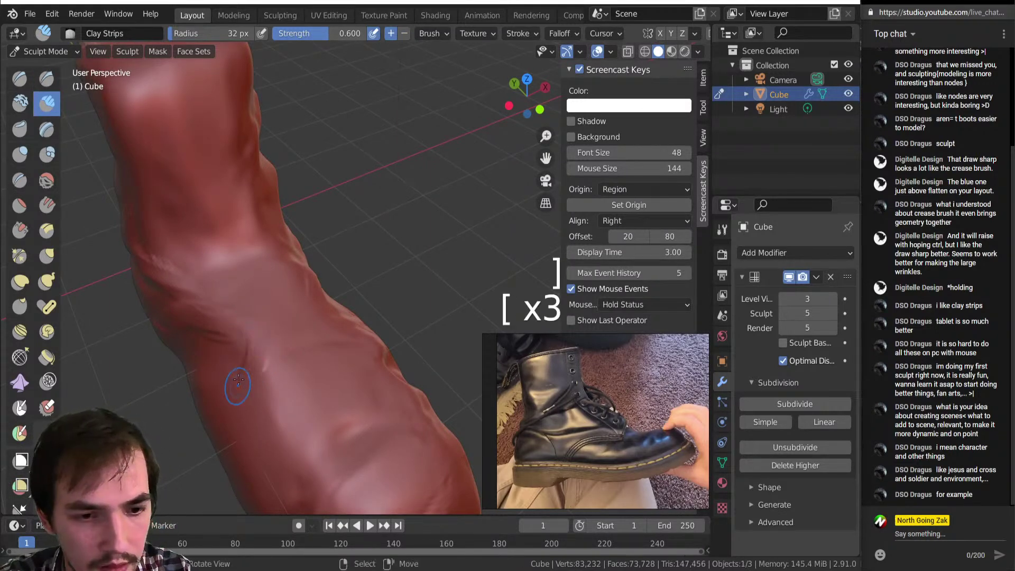
mouse_move(255, 320)
left_mouse_down()
mouse_move(235, 371)
mouse_move(223, 265)
left_mouse_up()
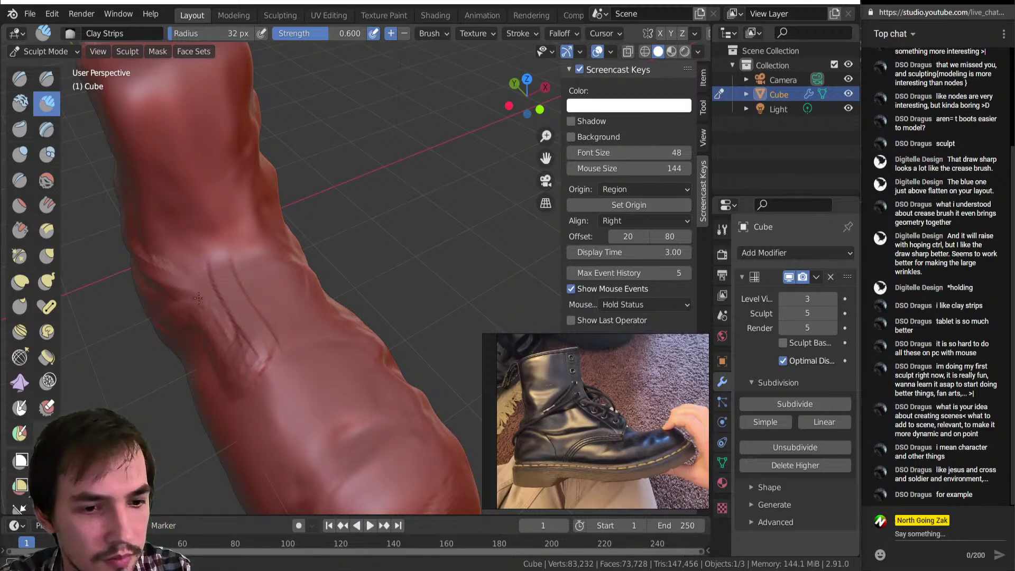
mouse_move(222, 333)
left_mouse_down()
mouse_move(236, 344)
mouse_move(229, 351)
left_mouse_up()
middle_click_drag(211, 295, 312, 304)
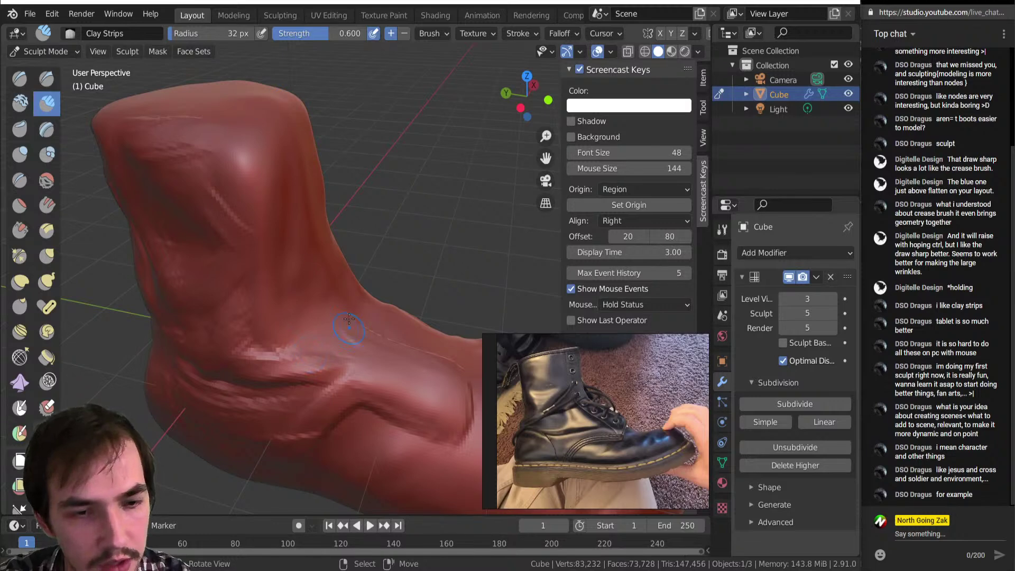
Step: Carve a long crease down the front of the shaft and onto the instep with Draw Sharp at a 38 px radius
middle_click_drag(285, 169, 240, 164)
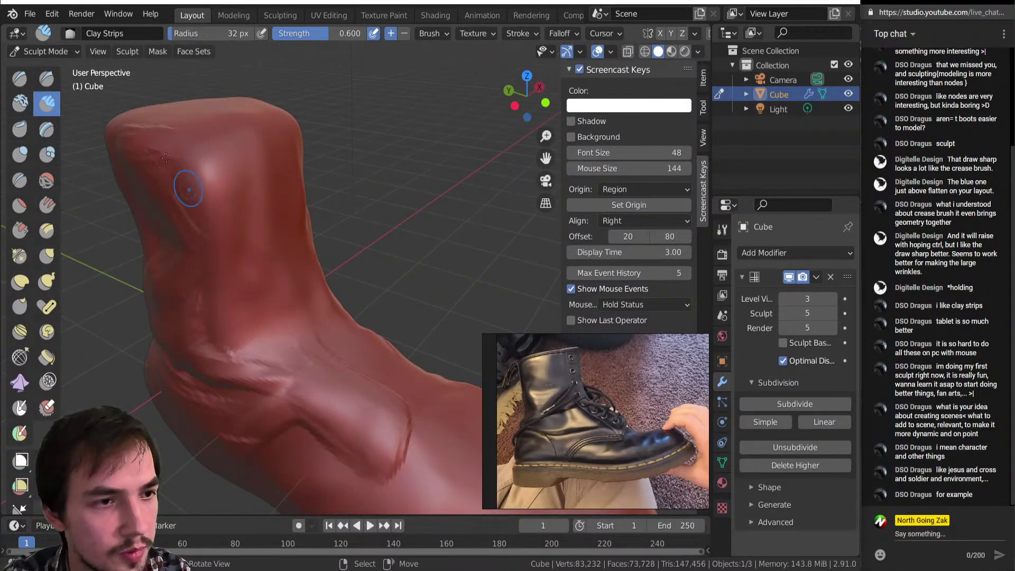
left_click(46, 78)
mouse_move(296, 144)
middle_mouse_down()
mouse_move(248, 213)
mouse_move(245, 96)
middle_mouse_up()
key("bracketright")
key("bracketright")
key("bracketright")
mouse_move(247, 169)
left_mouse_down()
mouse_move(283, 324)
mouse_move(277, 346)
left_mouse_up()
mouse_move(268, 286)
left_mouse_down()
mouse_move(274, 353)
mouse_move(308, 443)
mouse_move(276, 493)
left_mouse_up()
middle_click_drag(264, 463, 349, 368)
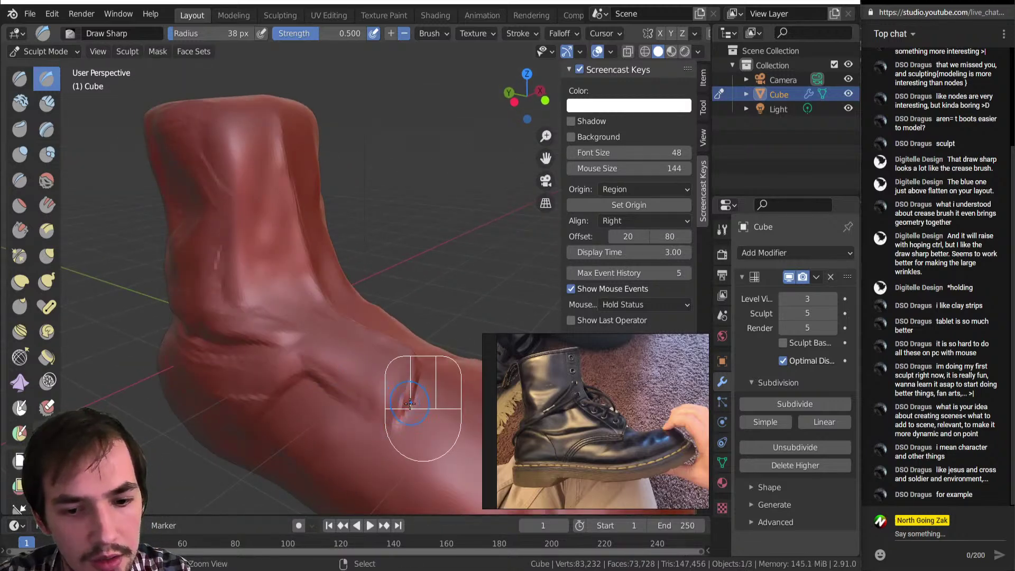
Step: Carve creases around the top rim of the boot shaft with Draw Sharp at a 38 px radius
mouse_move(281, 239)
middle_mouse_down()
mouse_move(295, 227)
mouse_move(384, 377)
middle_mouse_up()
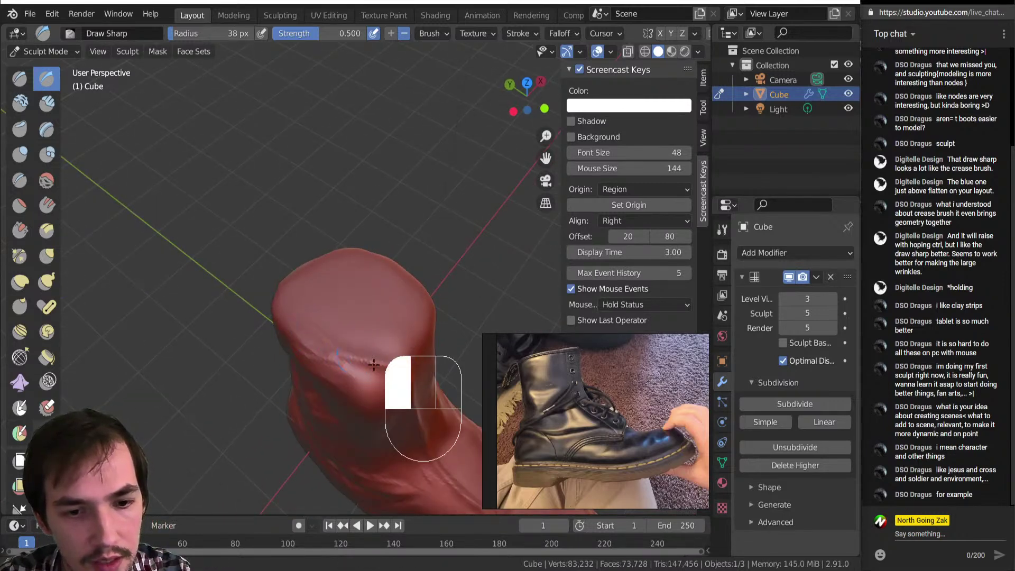
left_click_drag(295, 315, 280, 297)
middle_click_drag(330, 303, 316, 334)
mouse_move(400, 341)
left_mouse_down()
mouse_move(380, 284)
mouse_move(349, 263)
left_mouse_up()
mouse_move(330, 258)
middle_mouse_down()
mouse_move(415, 227)
mouse_move(408, 295)
mouse_move(353, 351)
middle_mouse_up()
mouse_move(354, 351)
left_mouse_down()
mouse_move(341, 349)
mouse_move(340, 366)
left_mouse_up()
Step: Build up vertical folds on the back of the boot shaft with Clay Strips at 123 px and 89 px radii
middle_click_drag(340, 365, 100, 61)
left_click(47, 103)
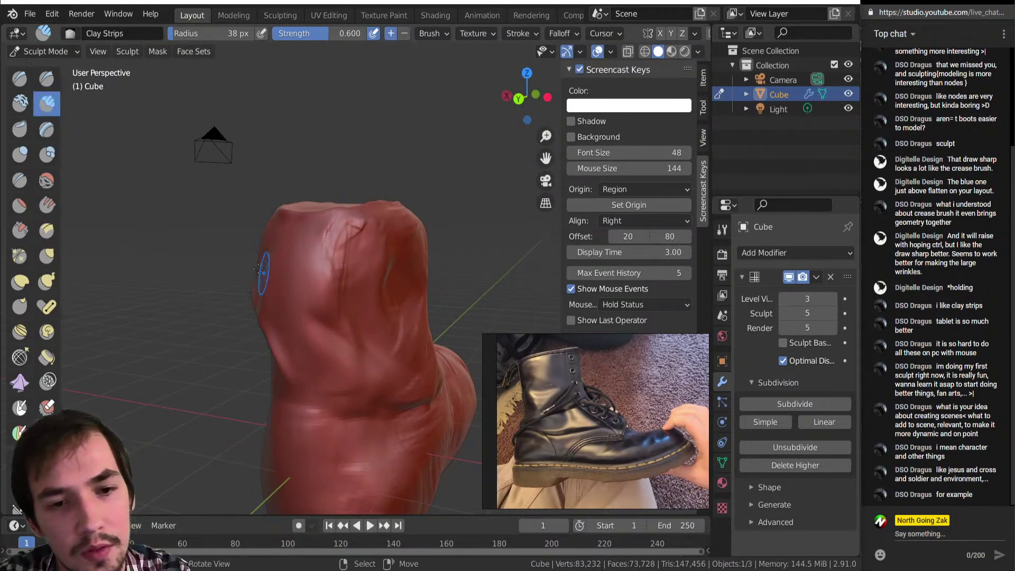
key("bracketright")
key("bracketright")
key("bracketright")
key("bracketright")
key("bracketright")
key("bracketright")
key("bracketright")
key("bracketright")
key("bracketright")
key("bracketright")
key("bracketright")
key("bracketright")
key("bracketright")
key("bracketleft")
key("bracketleft")
key("bracketleft")
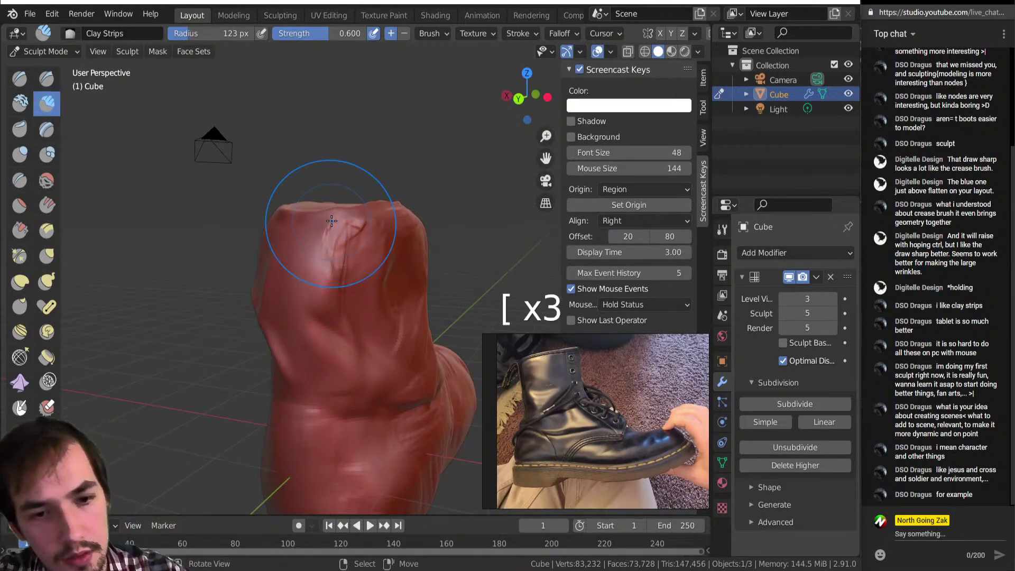
mouse_move(301, 269)
left_mouse_down()
mouse_move(315, 254)
mouse_move(269, 249)
mouse_move(286, 243)
left_mouse_up()
key("bracketleft")
key("bracketleft")
key("bracketleft")
key("bracketleft")
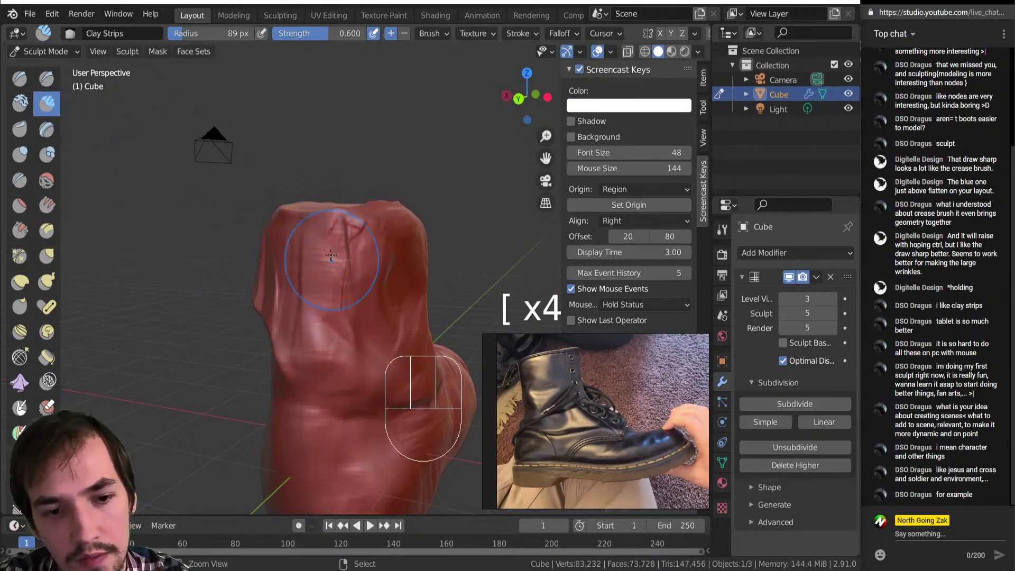
Step: Add diagonal folds down one side of the shaft with Clay Strips at a 72 px radius
middle_click_drag(333, 200, 238, 257)
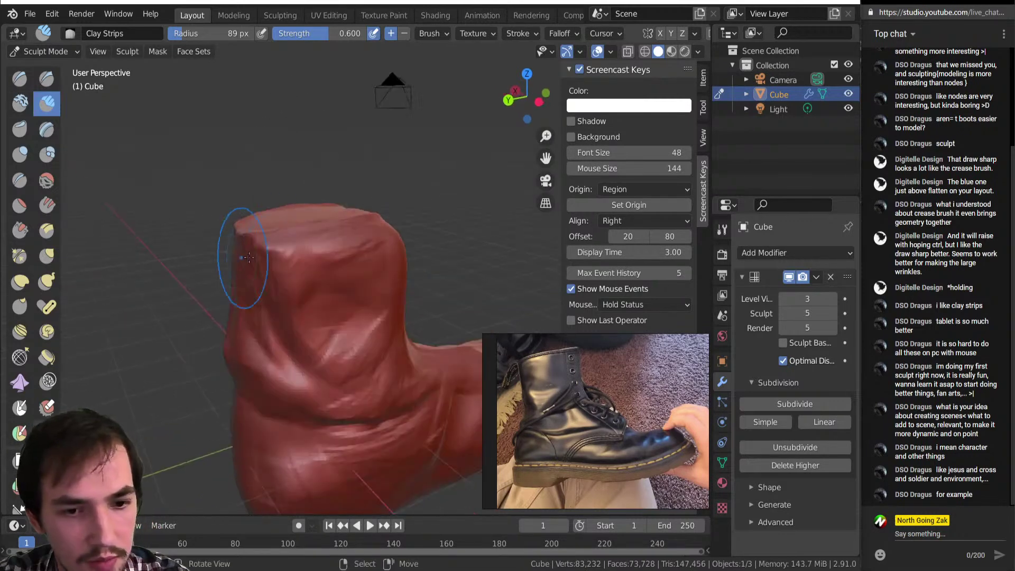
key("bracketleft")
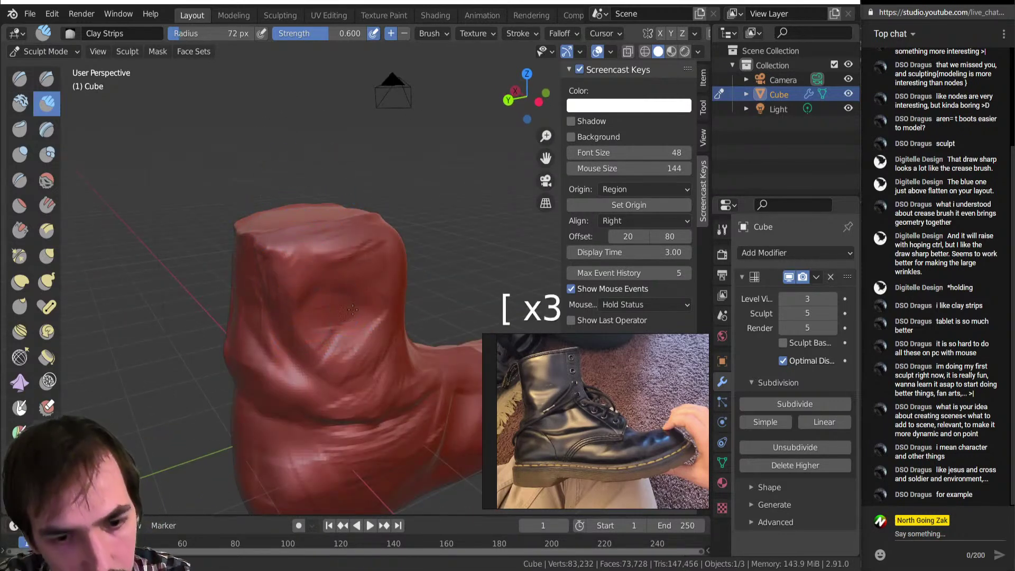
mouse_move(351, 272)
middle_mouse_down()
mouse_move(327, 236)
mouse_move(280, 225)
middle_mouse_up()
left_click_drag(279, 220, 280, 228)
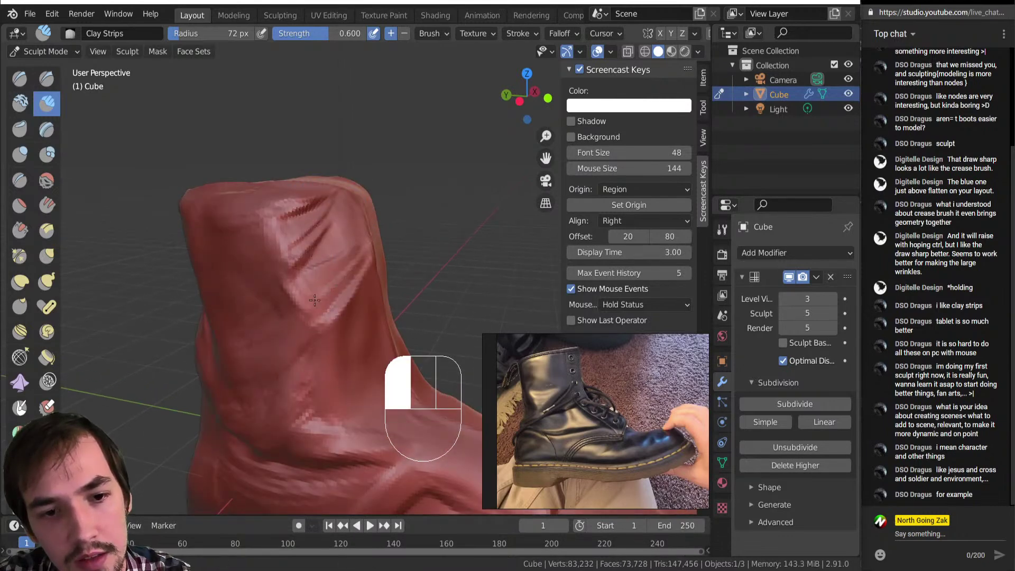
left_click_drag(269, 330, 243, 300)
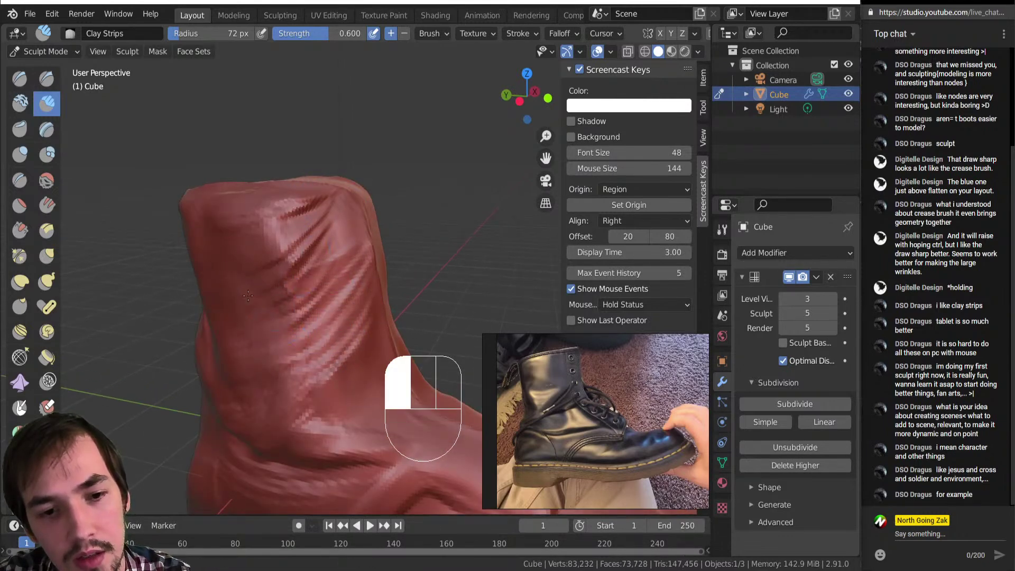
left_click_drag(299, 212, 291, 218)
Step: Adjust the side contour of the shaft with Grab at a 242 px radius
mouse_move(283, 212)
middle_mouse_down()
mouse_move(273, 247)
mouse_move(285, 240)
mouse_move(251, 222)
mouse_move(275, 257)
mouse_move(272, 281)
middle_mouse_up()
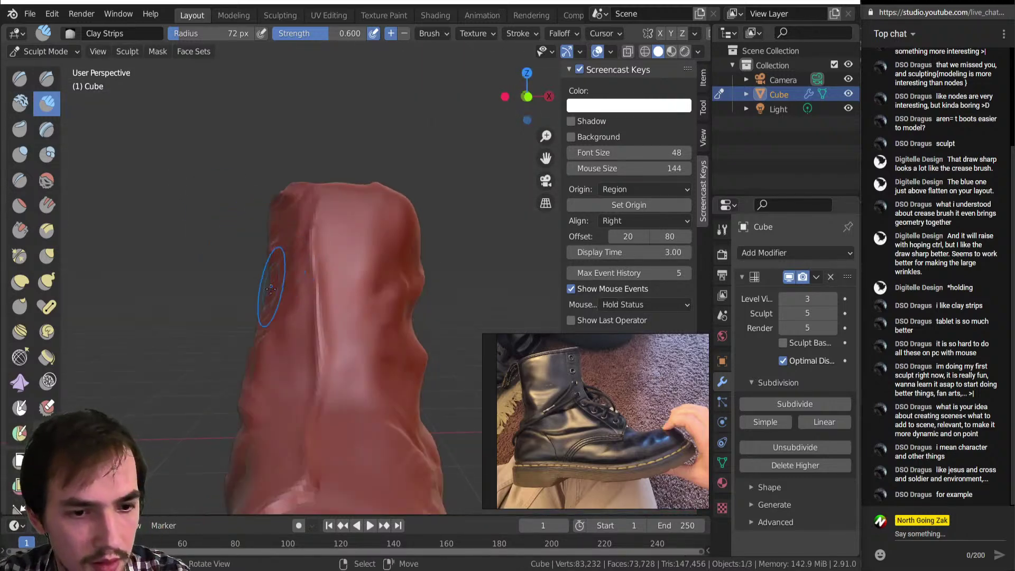
key("g")
key("bracketright")
key("bracketright")
key("bracketright")
key("bracketright")
key("bracketright")
key("bracketright")
key("bracketright")
key("bracketright")
key("bracketright")
key("bracketright")
key("bracketright")
key("bracketright")
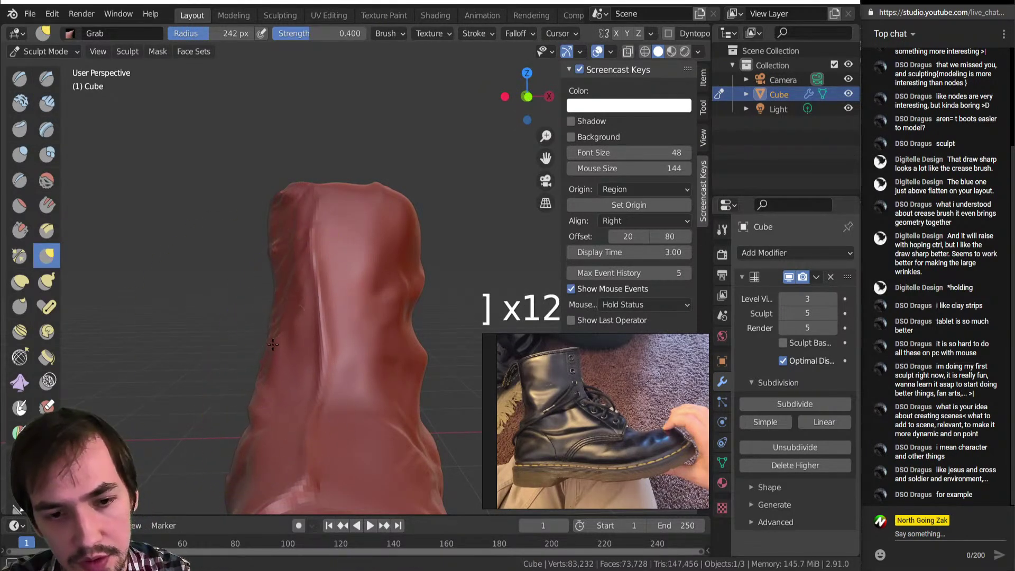
mouse_move(261, 260)
middle_mouse_down()
mouse_move(226, 328)
mouse_move(246, 311)
mouse_move(228, 354)
middle_mouse_up()
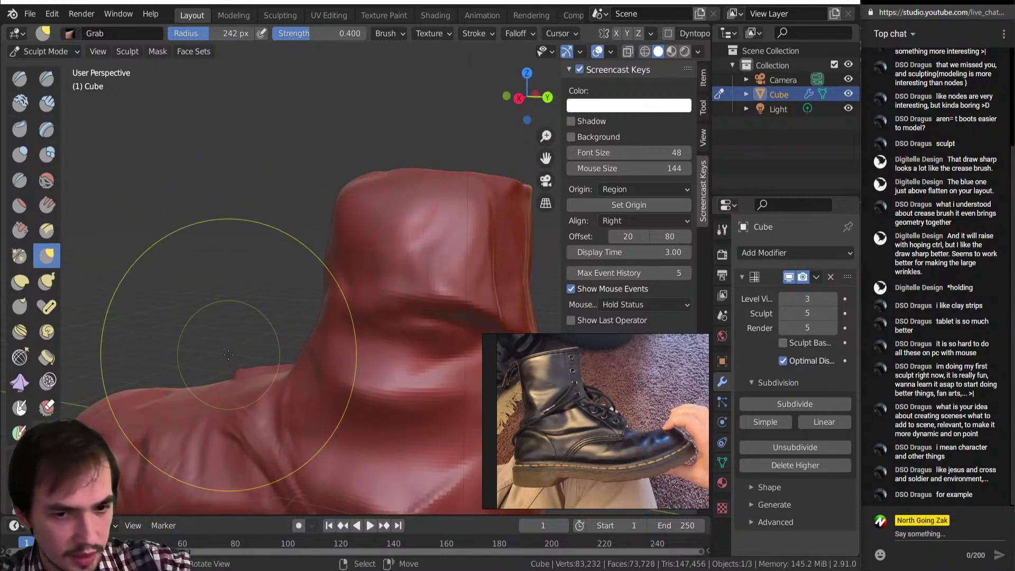
Step: Build up and carve diagonal folds on the opposite side of the shaft with Clay Strips, reducing the radius to 72 px
mouse_move(311, 318)
middle_mouse_down()
mouse_move(233, 317)
mouse_move(249, 296)
middle_mouse_up()
left_click(49, 108)
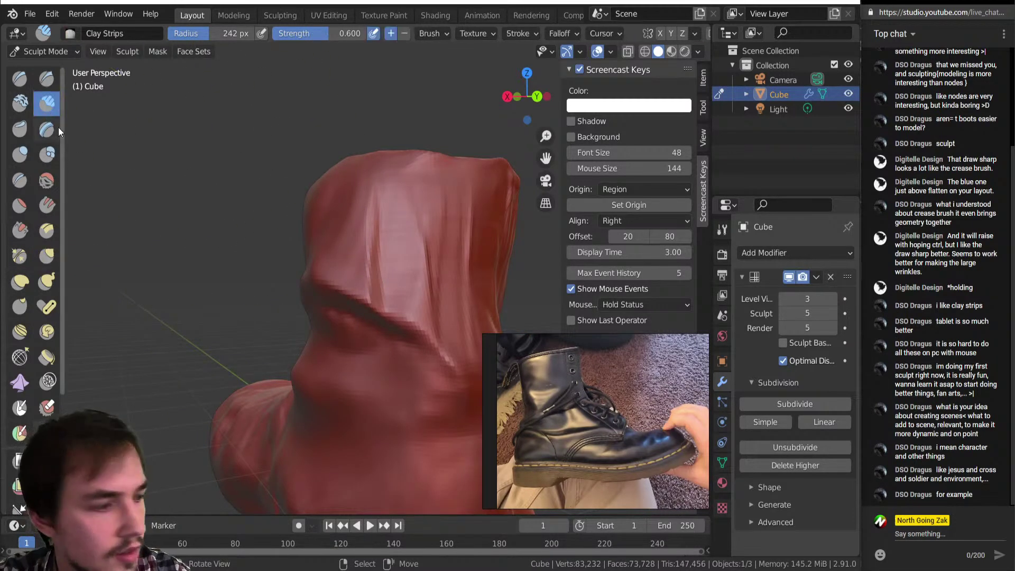
mouse_move(326, 224)
middle_mouse_down()
mouse_move(315, 240)
mouse_move(339, 253)
middle_mouse_up()
mouse_move(340, 252)
left_mouse_down()
mouse_move(386, 196)
mouse_move(379, 415)
mouse_move(422, 359)
mouse_move(420, 370)
mouse_move(366, 284)
left_mouse_up()
key("bracketleft")
key("bracketleft")
key("bracketleft")
key("bracketleft")
key("bracketleft")
key("bracketleft")
key("bracketleft")
key("bracketleft")
key("bracketleft")
key("bracketleft")
key("bracketleft")
key("bracketleft")
mouse_move(392, 343)
left_mouse_down()
mouse_move(380, 275)
mouse_move(418, 238)
mouse_move(418, 296)
mouse_move(429, 282)
left_mouse_up()
mouse_move(385, 233)
left_mouse_down("ctrl")
mouse_move(421, 318)
mouse_move(368, 308)
left_mouse_up("ctrl")
middle_click_drag(322, 307, 301, 293, "shift")
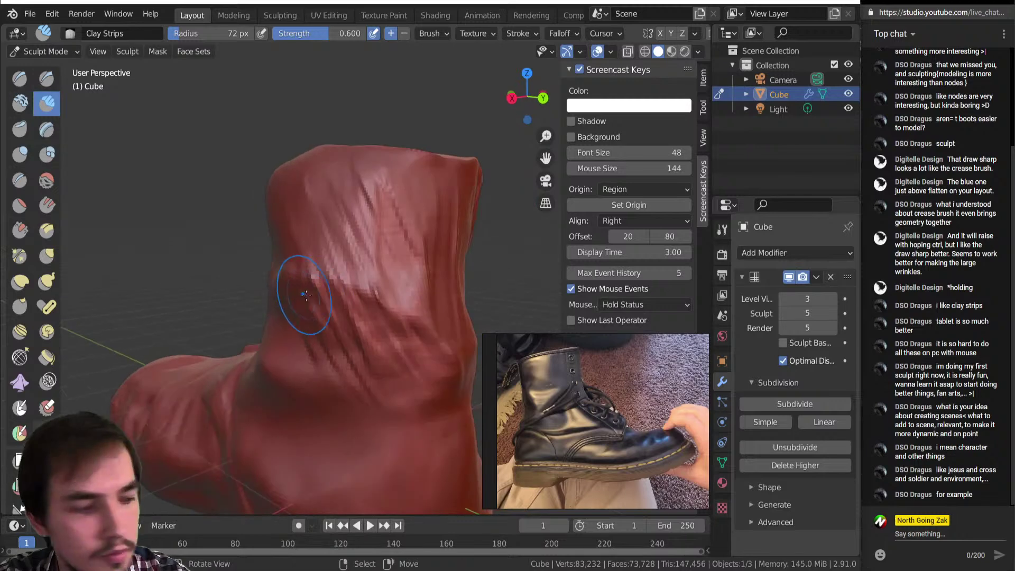
Step: Refine the diagonal folds just above the ankle with Clay Strips at 57 px and 40 px radii
key("bracketleft")
key("bracketleft")
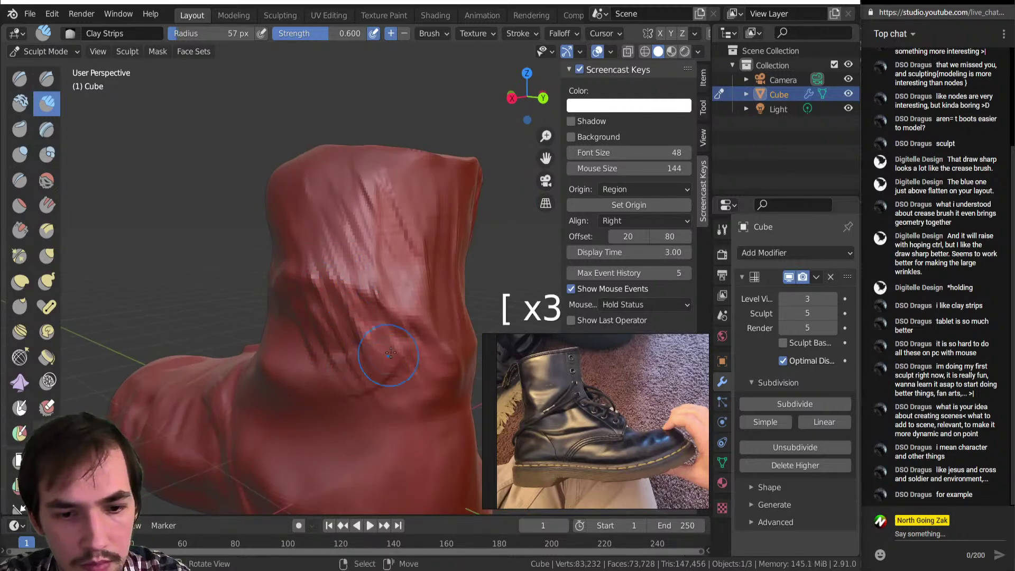
key("bracketleft")
key("bracketleft")
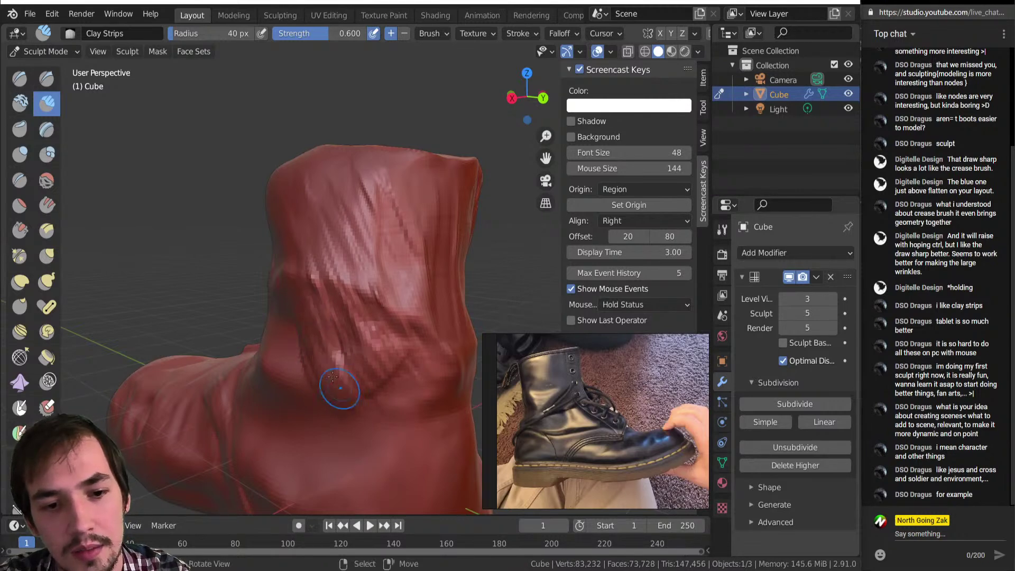
Step: Build up and smooth wrinkles across the side of the heel and ankle with Clay Strips at 25 px and 15 px radii
scroll(356, 374, "down", 4)
mouse_move(356, 374)
middle_mouse_down()
mouse_move(364, 372)
mouse_move(296, 388)
middle_mouse_up()
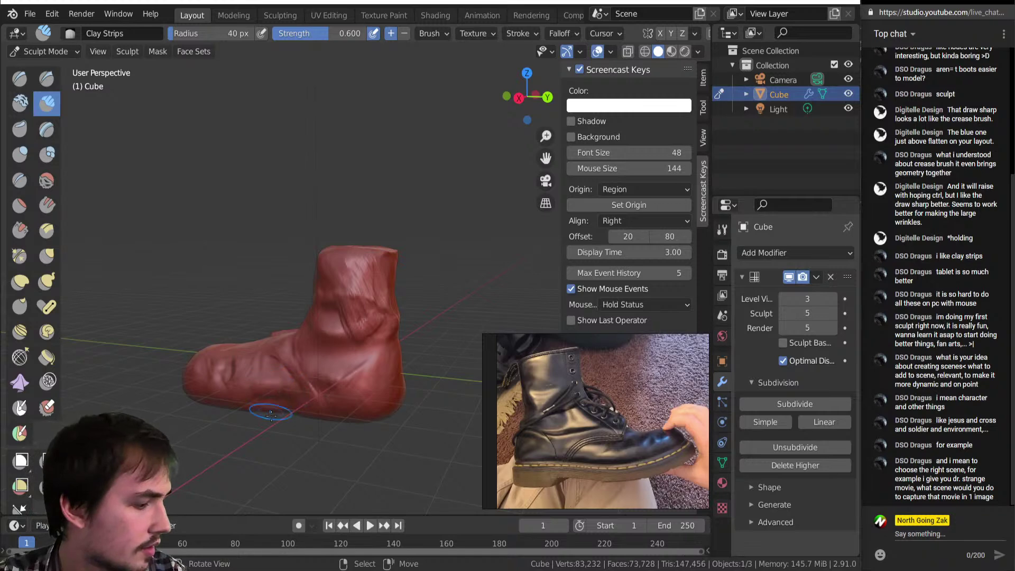
key("bracketleft")
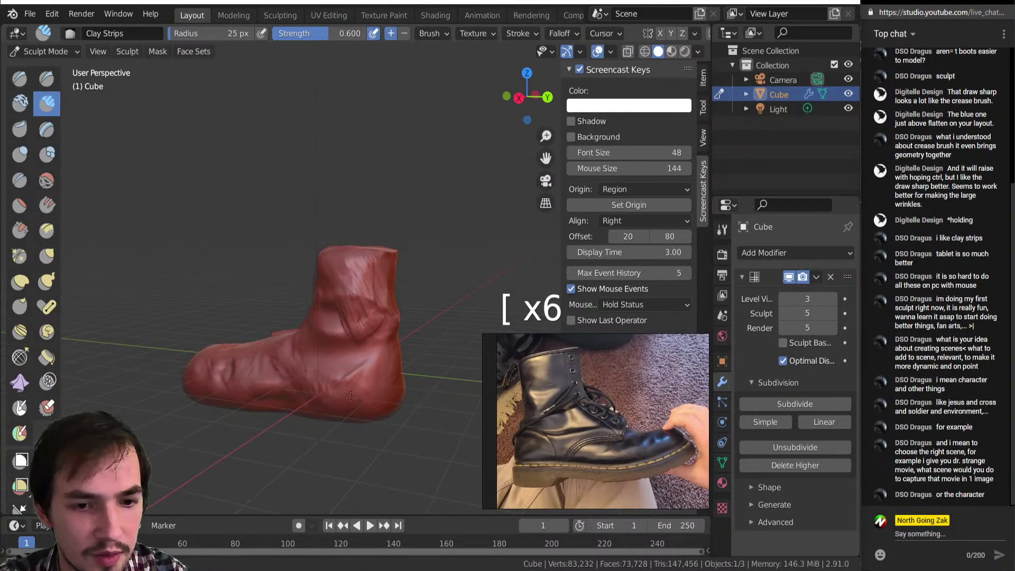
mouse_move(311, 370)
left_mouse_down("shift")
mouse_move(323, 389)
mouse_move(328, 365)
left_mouse_up("shift")
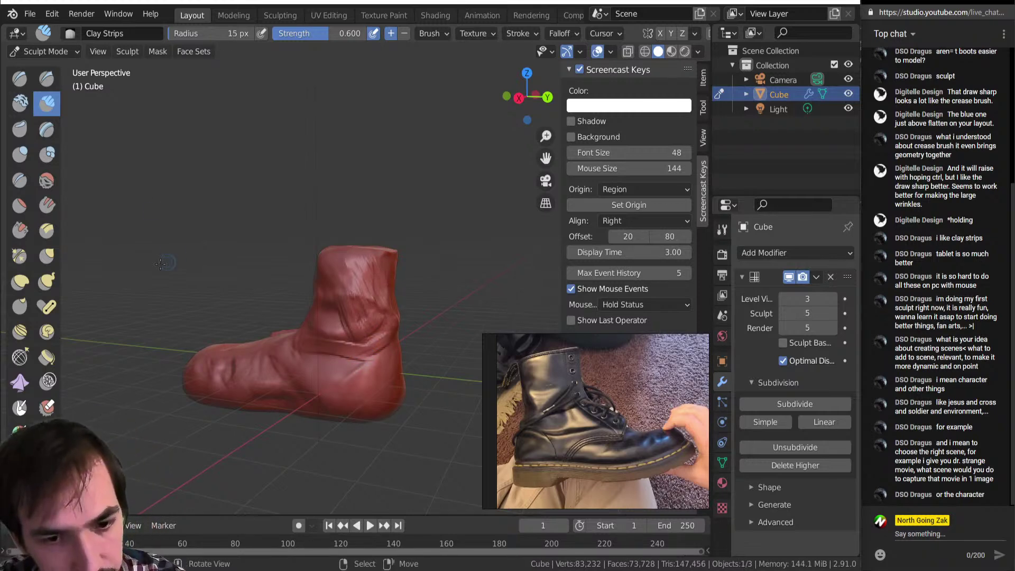
left_click_drag(377, 366, 361, 350)
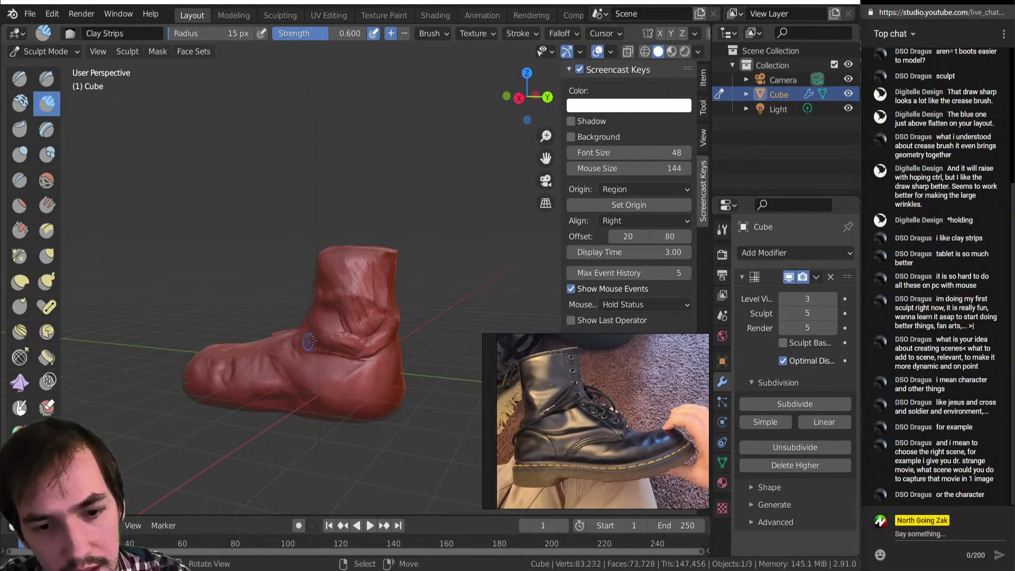
Step: Soften the ankle folds by smoothing them at an 11 px radius
key("bracketleft")
key("bracketleft")
key("bracketleft")
mouse_move(362, 354)
left_mouse_down("shift")
mouse_move(343, 358)
mouse_move(331, 338)
left_mouse_up("shift")
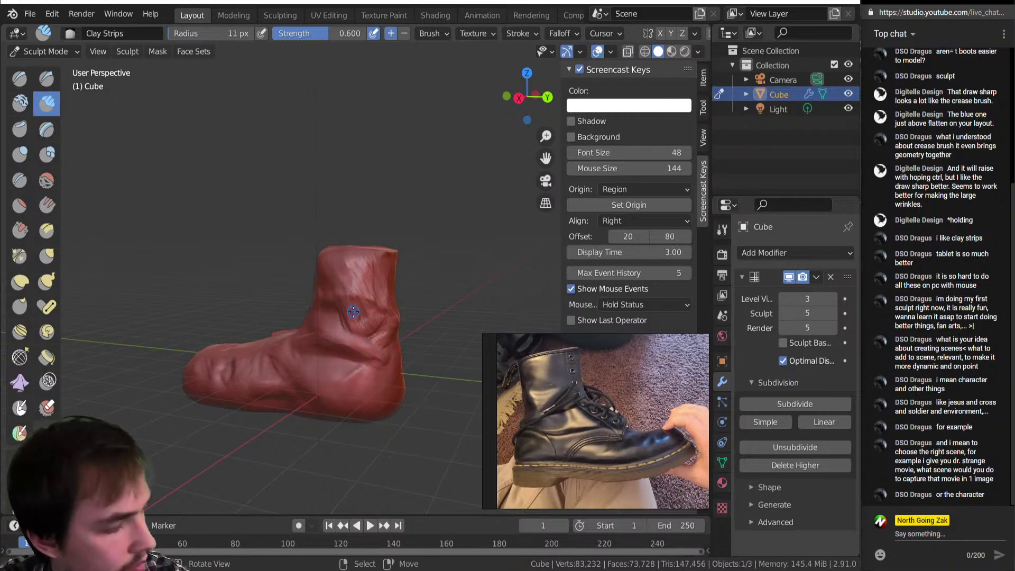
Step: Build up fine lengthwise ridges on the instep and along the shaft's front edge with Clay Strips at a 14 px radius
mouse_move(353, 315)
middle_mouse_down()
mouse_move(433, 315)
mouse_move(424, 369)
mouse_move(465, 430)
mouse_move(377, 306)
mouse_move(356, 450)
middle_mouse_up()
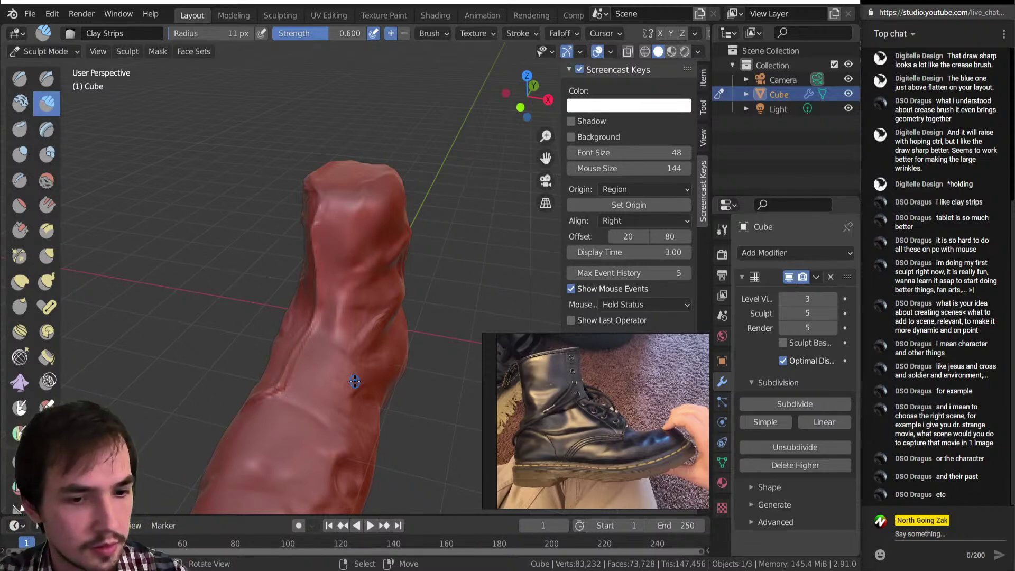
middle_click_drag(256, 294, 296, 317)
mouse_move(296, 317)
middle_mouse_down("ctrl")
mouse_move(317, 433)
mouse_move(305, 344)
mouse_move(282, 325)
mouse_move(347, 283)
middle_mouse_up("ctrl")
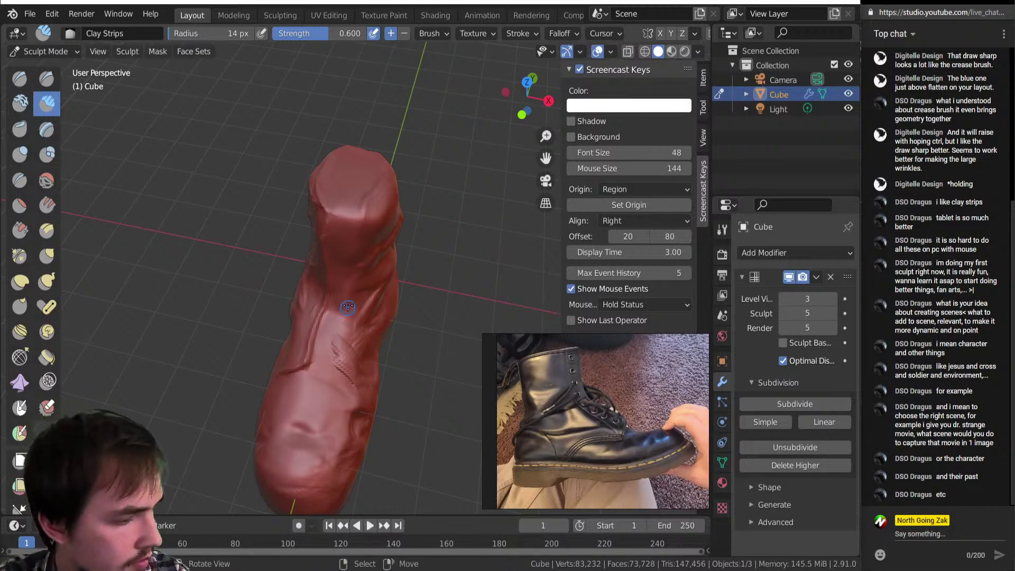
left_click_drag(341, 362, 353, 297)
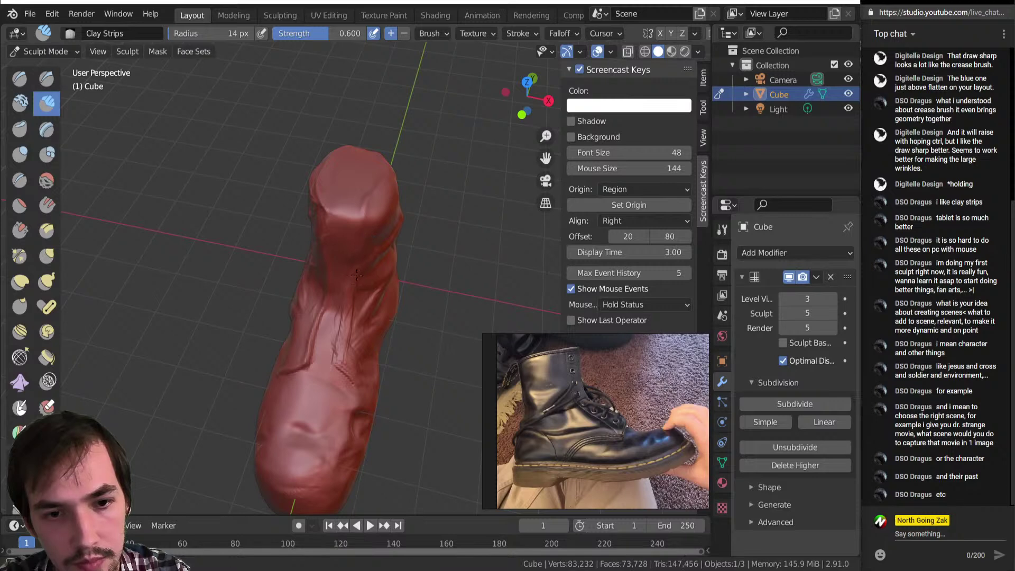
mouse_move(352, 292)
middle_mouse_down()
mouse_move(347, 224)
mouse_move(370, 224)
middle_mouse_up()
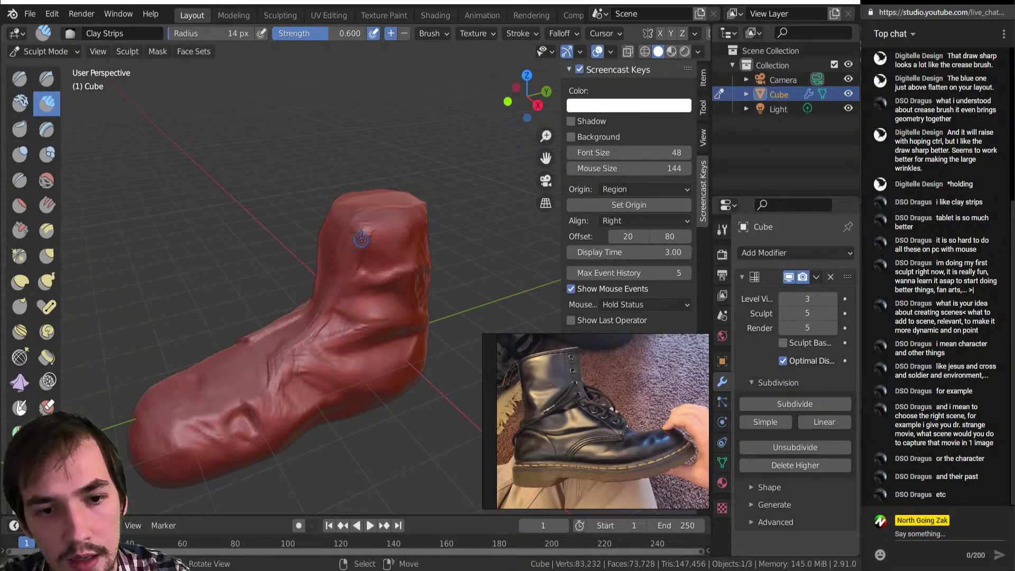
mouse_move(363, 232)
left_mouse_down()
mouse_move(317, 338)
mouse_move(328, 327)
mouse_move(288, 362)
mouse_move(312, 330)
left_mouse_up()
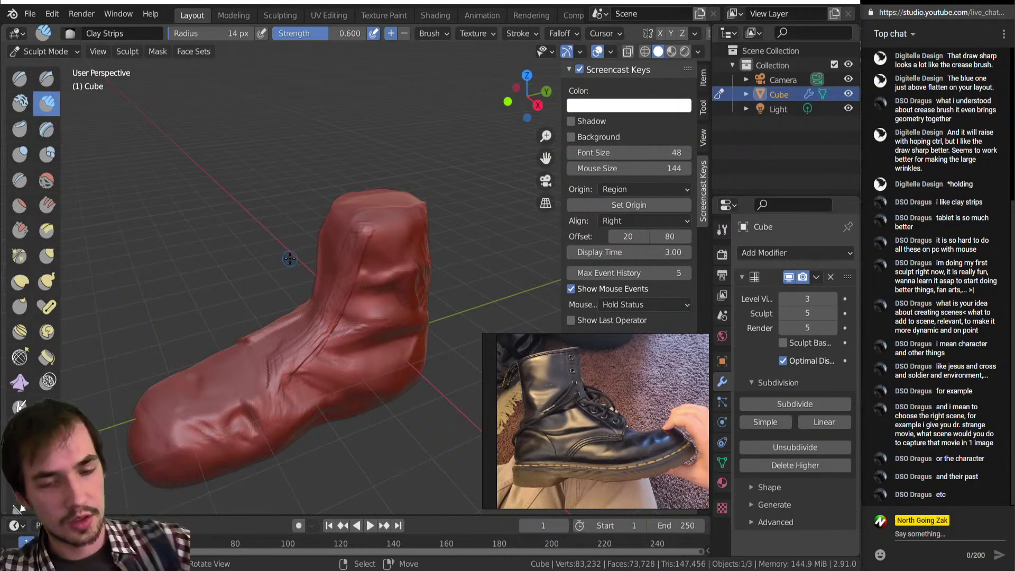
Step: Carve a crease along the shaft's front edge with Draw Sharp at a 24 px radius and smooth its lower part
middle_click_drag(328, 170, 329, 332)
middle_click_drag(366, 275, 392, 201)
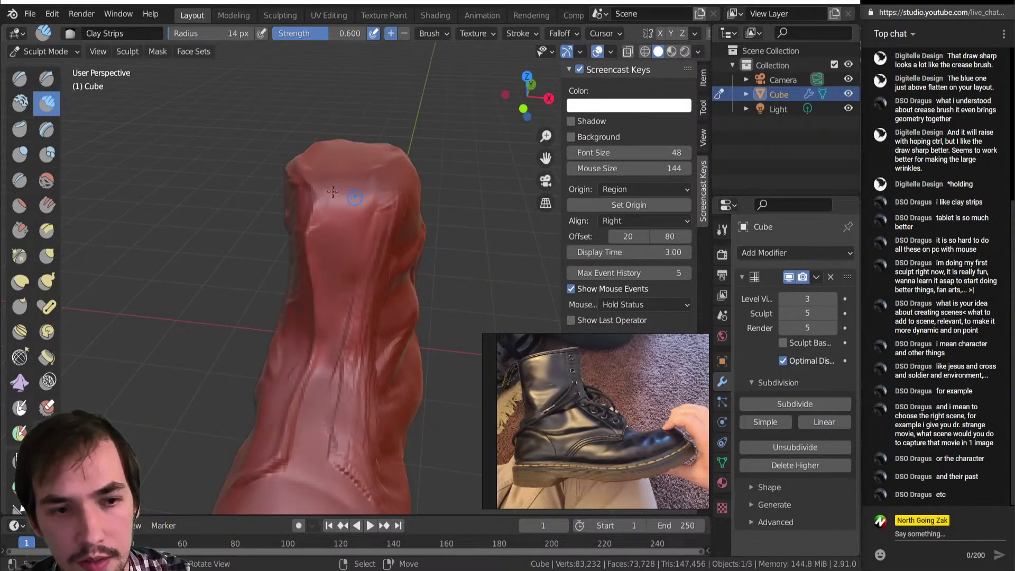
left_click(48, 83)
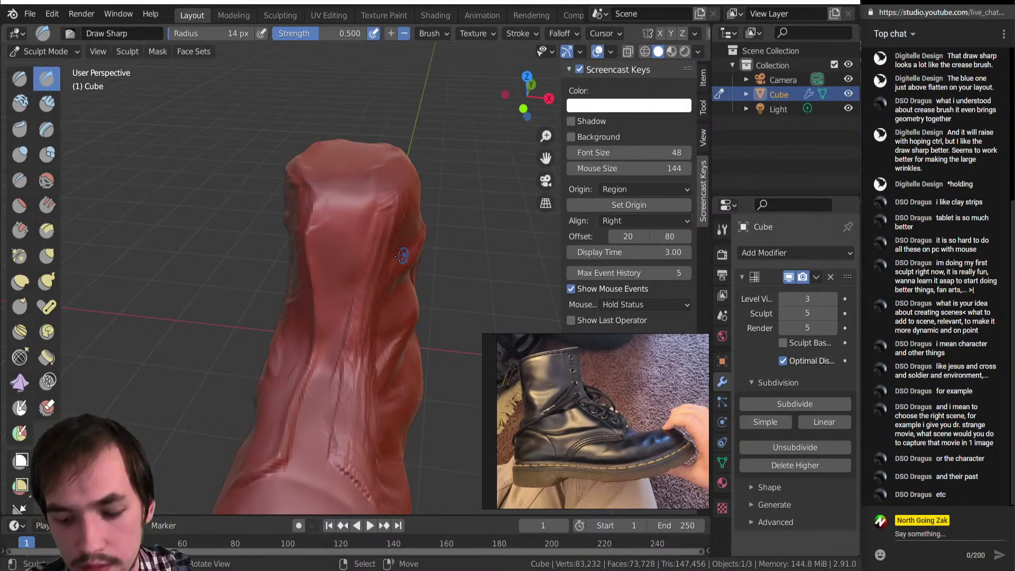
scroll(377, 212, "down", 4, "ctrl")
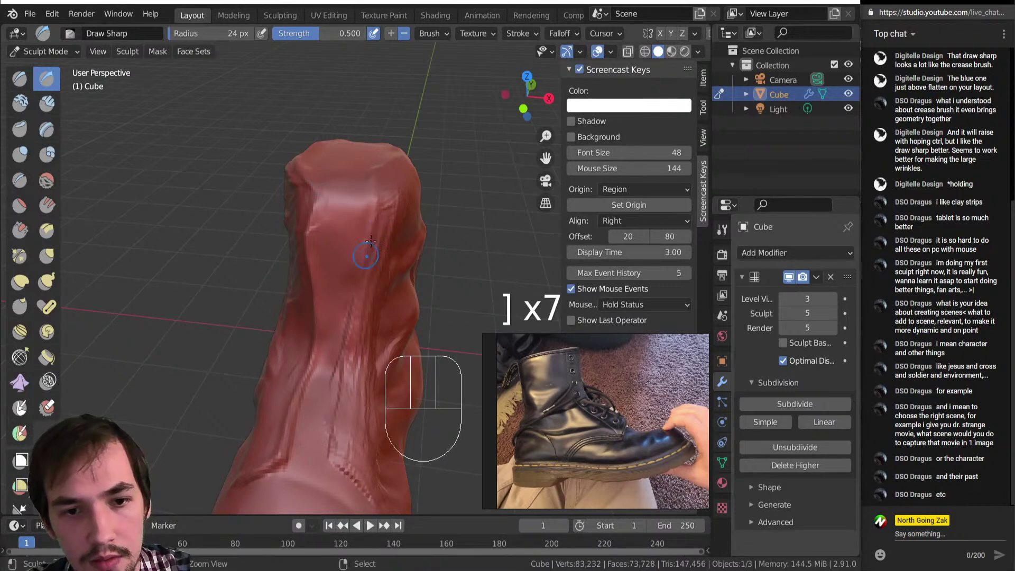
left_click_drag(381, 211, 405, 185)
mouse_move(375, 306)
middle_mouse_down()
mouse_move(392, 254)
mouse_move(376, 191)
middle_mouse_up()
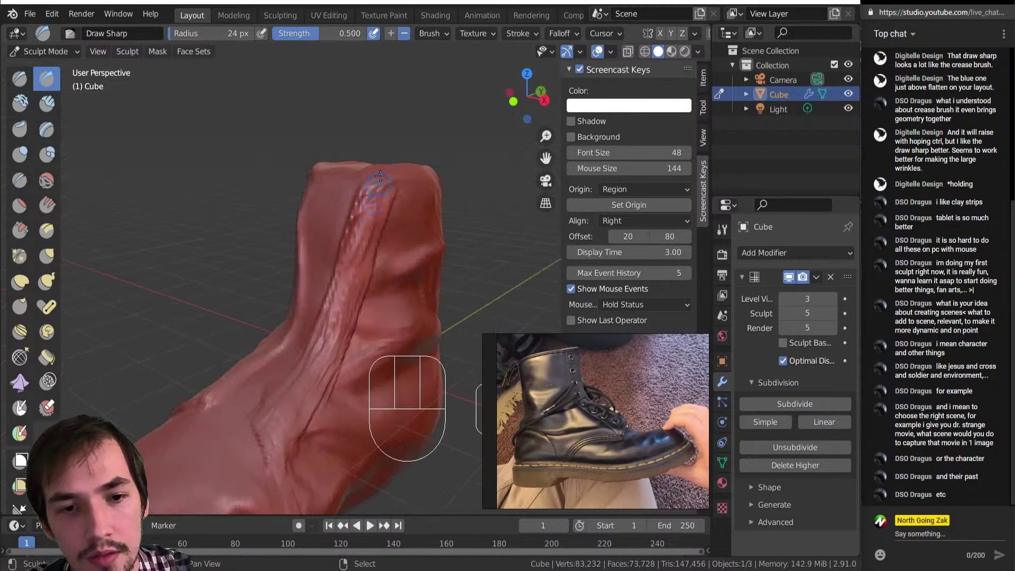
left_click_drag(340, 307, 309, 405, "shift")
Step: Even out the mesh over the shaft's top rim and front with Slide Relax at a 312 px radius
mouse_move(348, 261)
middle_mouse_down()
mouse_move(365, 309)
mouse_move(303, 336)
mouse_move(367, 324)
mouse_move(424, 294)
middle_mouse_up()
scroll(196, 255, "down", 5)
middle_click_drag(196, 255, 301, 290)
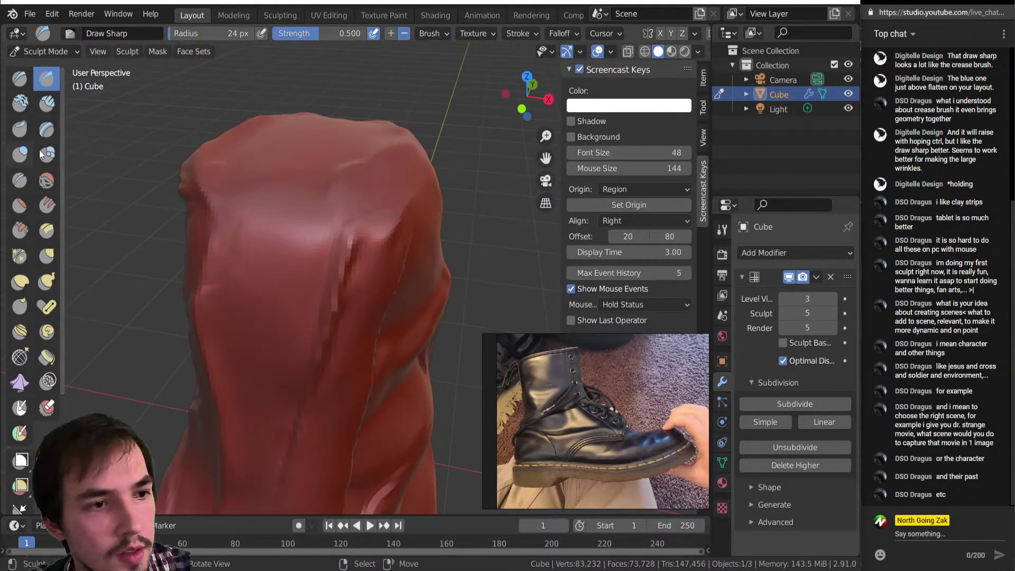
left_click(20, 358)
key("bracketright")
key("bracketright")
key("bracketright")
key("bracketright")
key("bracketright")
key("bracketright")
key("bracketright")
key("bracketright")
key("bracketright")
key("bracketright")
key("bracketright")
key("bracketright")
key("bracketright")
key("bracketright")
key("bracketright")
key("bracketright")
key("bracketright")
key("bracketright")
key("bracketright")
key("bracketright")
mouse_move(409, 273)
left_mouse_down()
mouse_move(295, 273)
mouse_move(326, 215)
mouse_move(327, 227)
mouse_move(305, 234)
mouse_move(360, 239)
mouse_move(337, 232)
left_mouse_up()
middle_click_drag(382, 230, 372, 241)
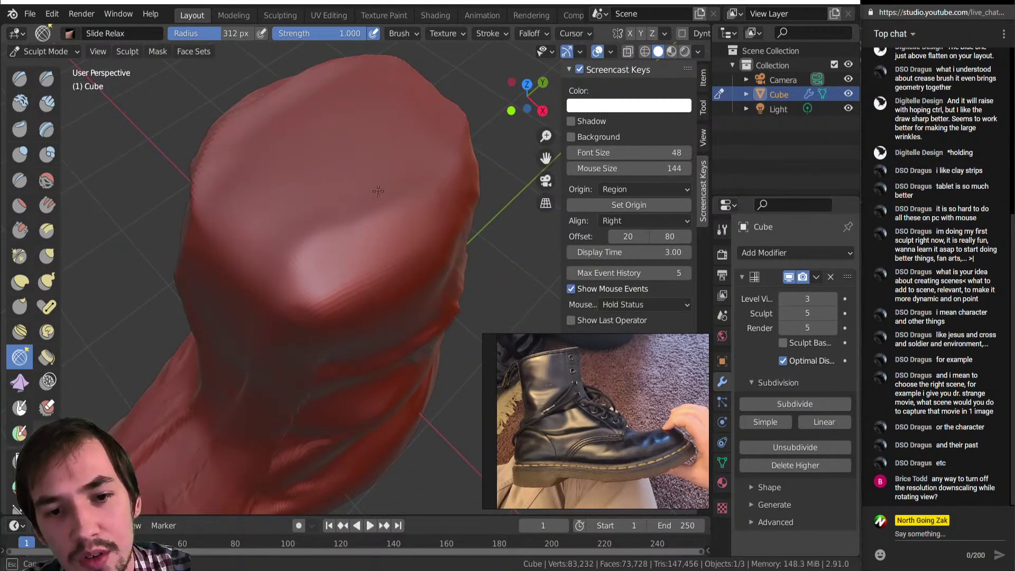
middle_click_drag(358, 150, 364, 238)
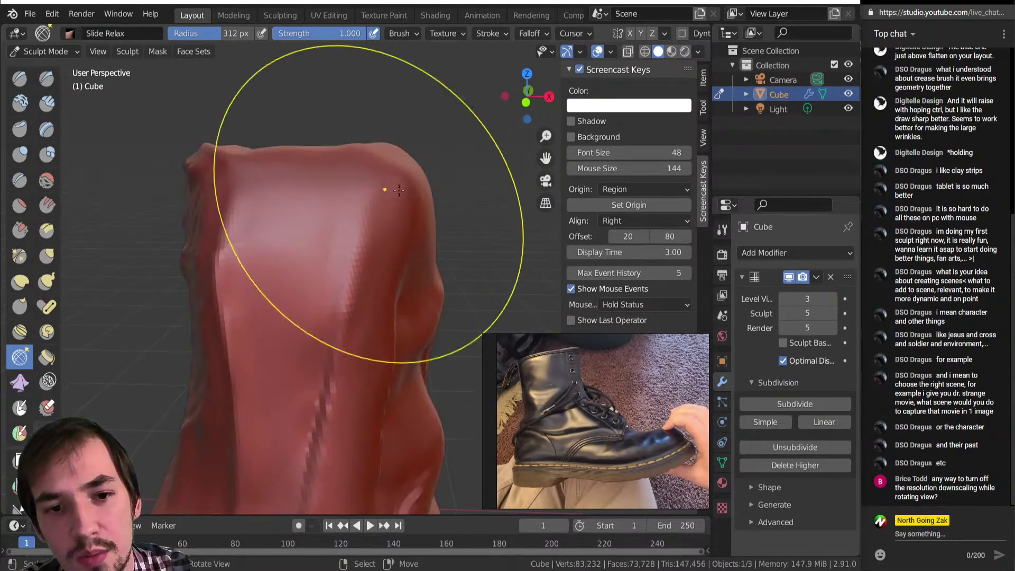
mouse_move(373, 339)
left_mouse_down()
mouse_move(320, 346)
mouse_move(329, 418)
left_mouse_up()
mouse_move(344, 484)
left_mouse_down()
mouse_move(339, 423)
mouse_move(364, 444)
mouse_move(341, 450)
left_mouse_up()
Step: Even out the ridges on the lower front of the shaft with Slide Relax at a 131 px radius
scroll(344, 478, "down", 2)
key("bracketleft")
key("bracketleft")
key("bracketleft")
key("bracketleft")
key("bracketleft")
key("bracketleft")
key("bracketleft")
key("bracketleft")
key("bracketleft")
key("bracketleft")
key("bracketleft")
mouse_move(332, 407)
left_mouse_down()
mouse_move(367, 308)
mouse_move(332, 298)
mouse_move(347, 342)
left_mouse_up()
left_click_drag(357, 378, 328, 442)
mouse_move(329, 442)
middle_mouse_down()
mouse_move(268, 317)
mouse_move(352, 324)
middle_mouse_up()
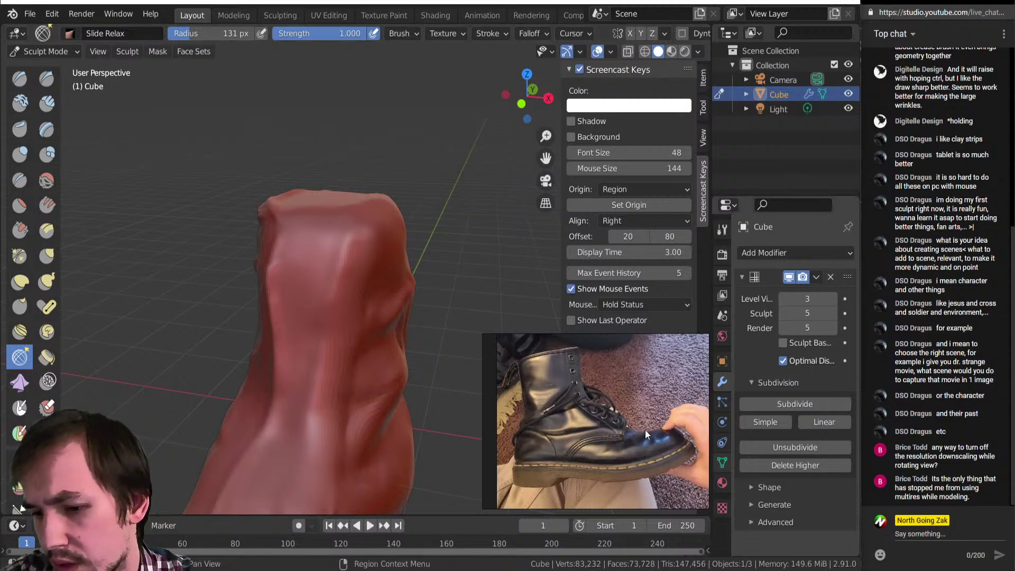
Step: Check the Multiresolution modifier's Advanced settings for an option that controls viewport resolution while rotating
left_click(756, 524)
middle_click_drag(776, 484, 775, 329)
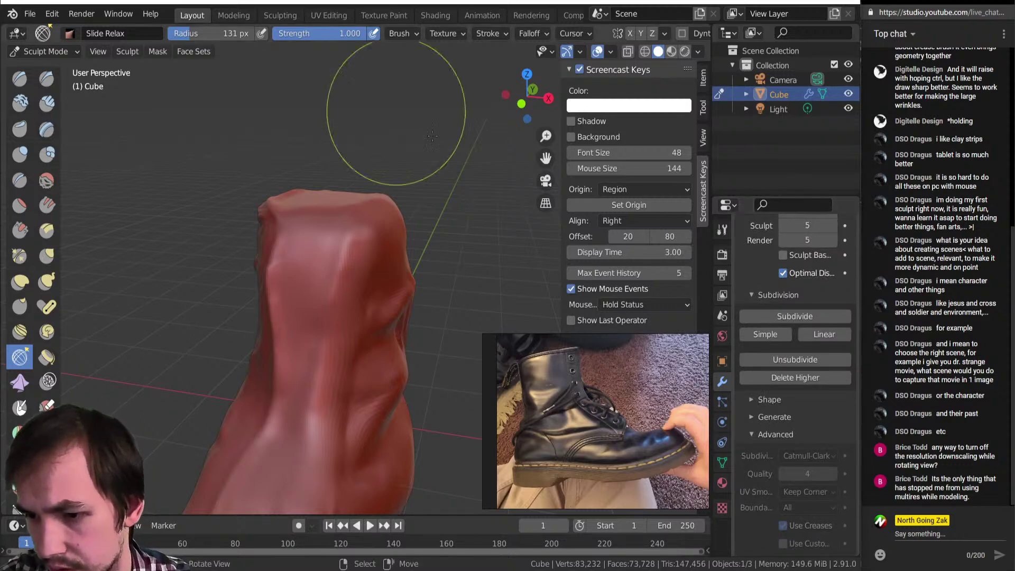
left_click(756, 436)
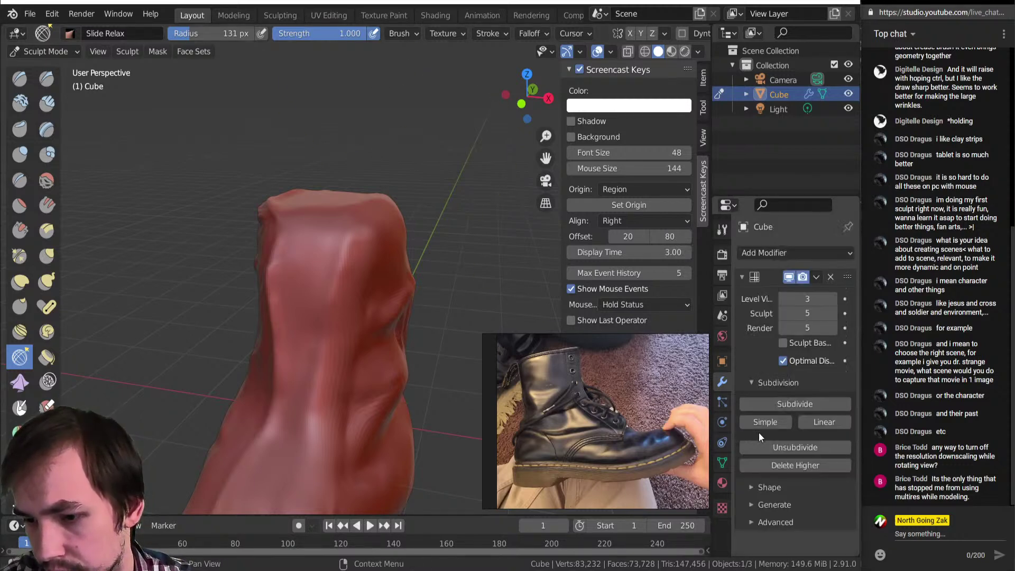
Step: Check the add-on, input, navigation, keymap and system preferences for a setting that controls mesh resolution while rotating the view
left_click(52, 13)
left_click(78, 221)
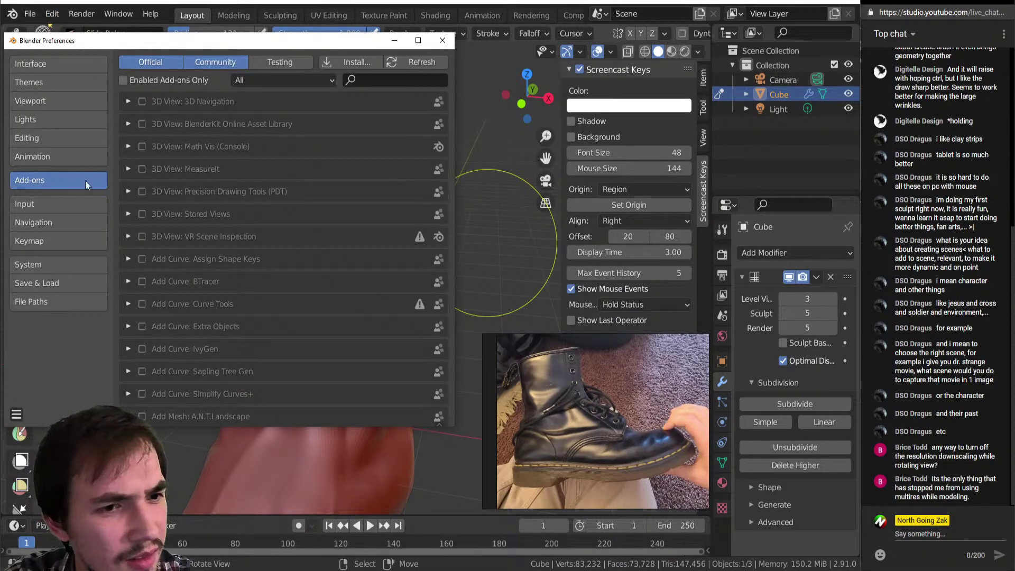
left_click(33, 204)
left_click(40, 225)
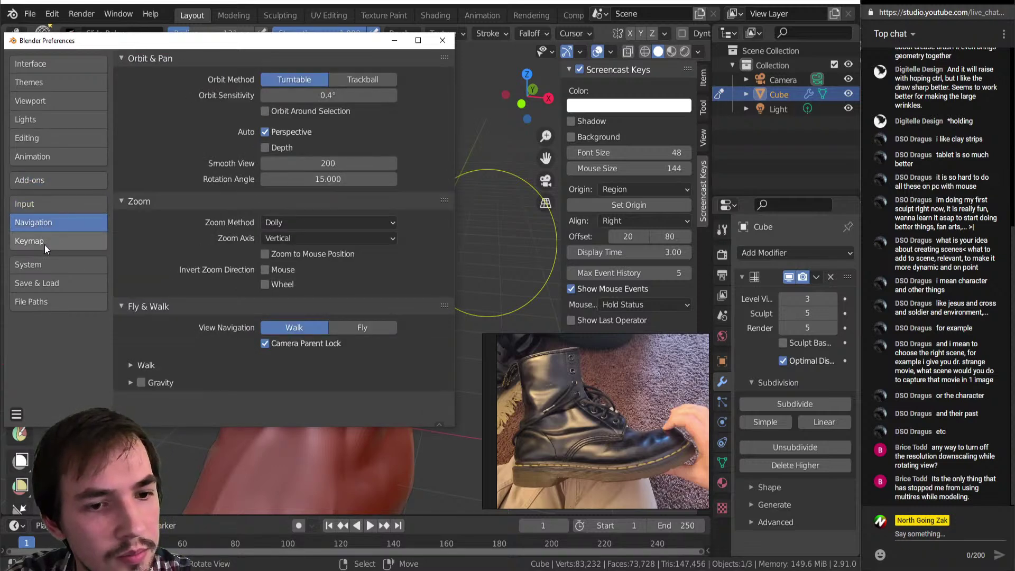
left_click(45, 246)
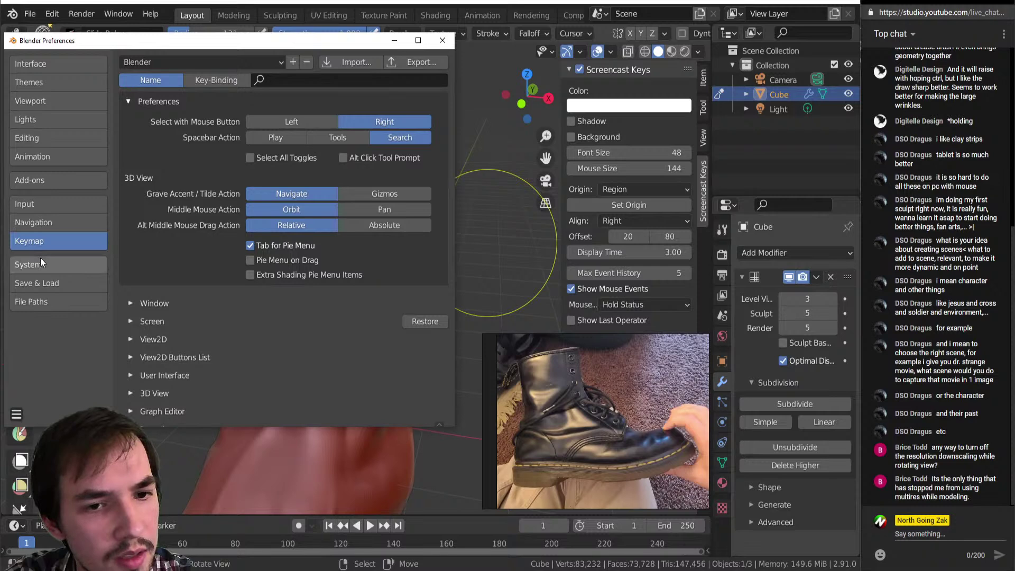
left_click(41, 265)
left_click(46, 240)
left_click(61, 204)
left_click(443, 41)
Step: Work small ridges into the folds across the instep with Clay Strips at a 30 px radius
mouse_move(465, 50)
middle_mouse_down()
mouse_move(193, 358)
mouse_move(258, 294)
mouse_move(311, 414)
mouse_move(286, 344)
middle_mouse_up()
left_click(47, 103)
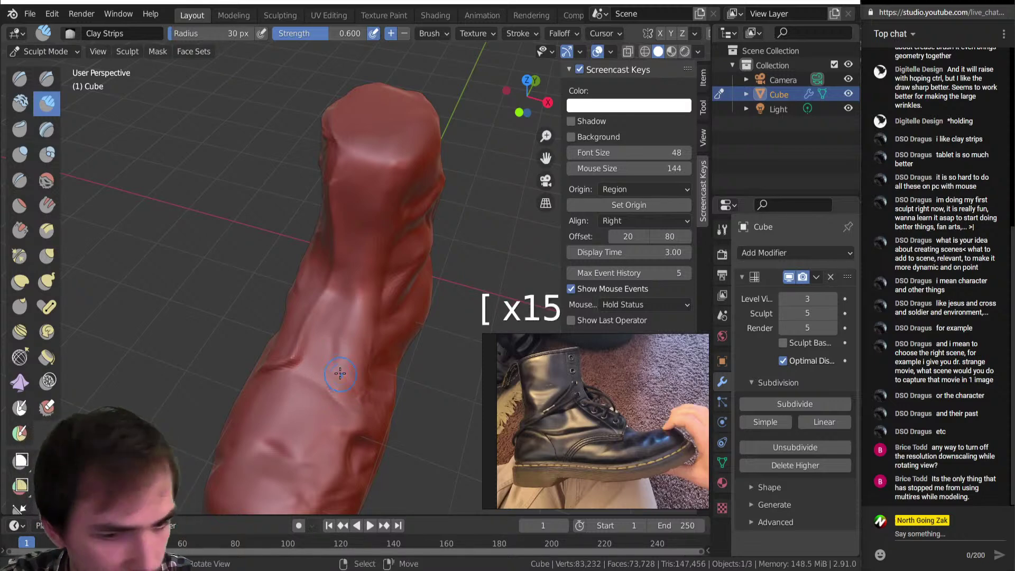
mouse_move(341, 376)
middle_mouse_down()
mouse_move(278, 314)
mouse_move(318, 328)
middle_mouse_up()
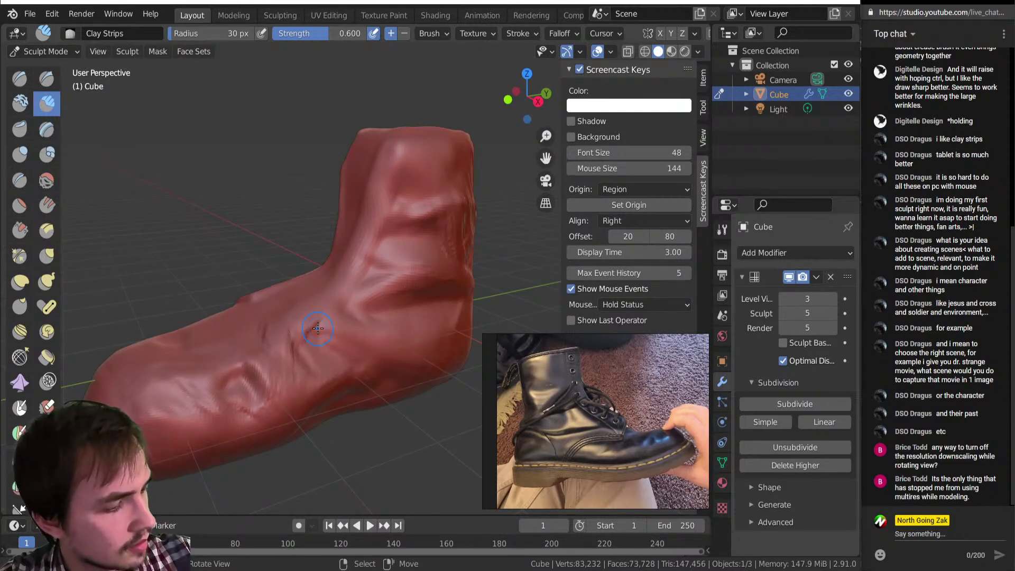
middle_click_drag(296, 142, 422, 130)
scroll(394, 132, "up", 2)
middle_click_drag(390, 198, 192, 91)
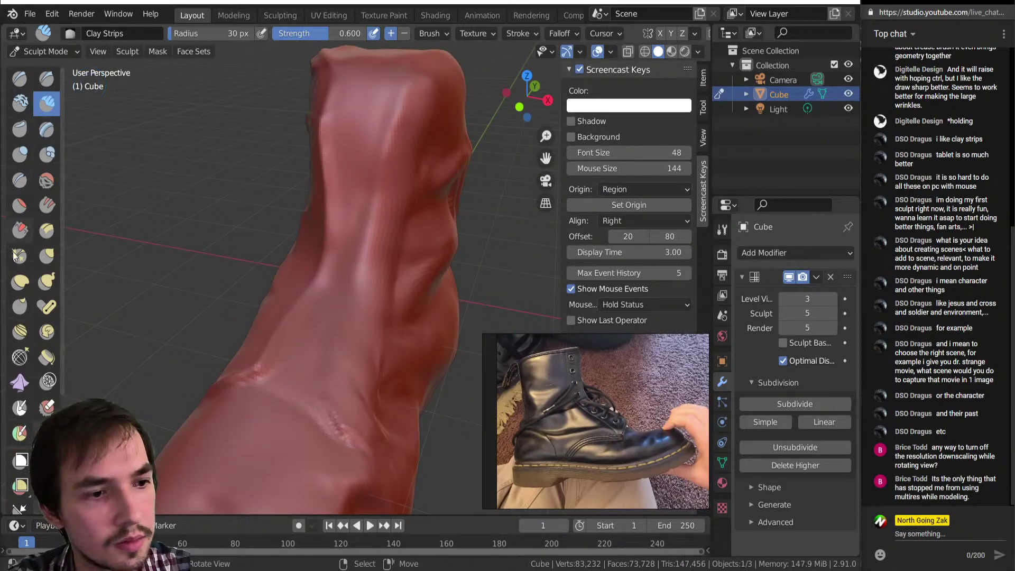
Step: Even out the mesh over the ankle side and shaft with Slide Relax at a 142 px radius
left_click(20, 358)
middle_click_drag(279, 270, 395, 216)
key("bracketright")
key("bracketright")
key("bracketright")
key("bracketright")
key("bracketright")
key("bracketright")
key("bracketright")
key("bracketright")
key("bracketright")
key("bracketright")
key("bracketright")
key("bracketright")
key("bracketright")
key("bracketright")
key("bracketright")
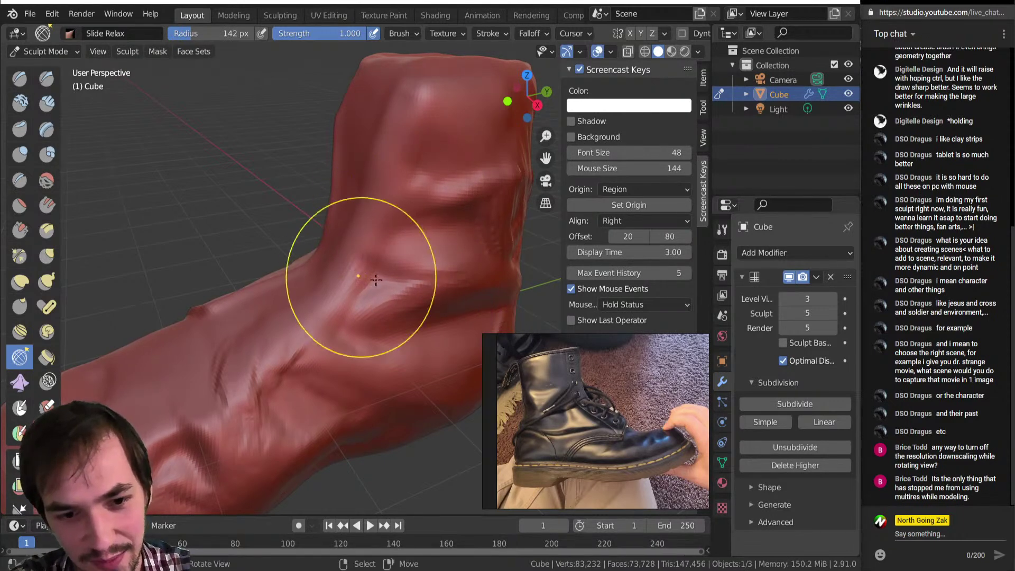
middle_click_drag(351, 268, 443, 269)
mouse_move(390, 320)
middle_mouse_down("shift")
mouse_move(310, 396)
mouse_move(345, 378)
middle_mouse_up("shift")
middle_click_drag(276, 194, 337, 188)
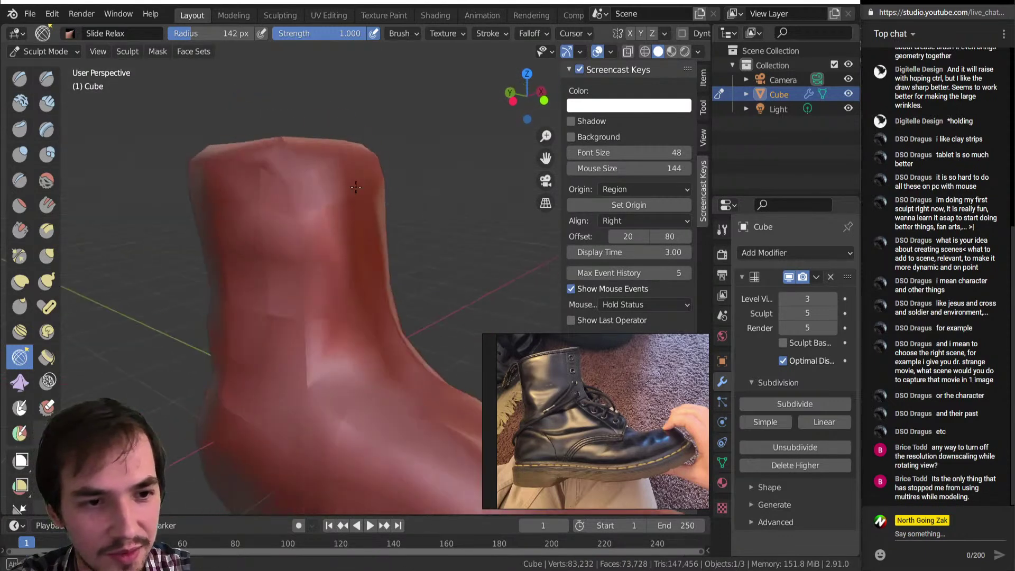
mouse_move(285, 225)
left_mouse_down()
mouse_move(267, 258)
mouse_move(295, 238)
left_mouse_up()
mouse_move(295, 238)
middle_mouse_down()
mouse_move(306, 306)
mouse_move(329, 238)
mouse_move(347, 303)
mouse_move(299, 119)
middle_mouse_up()
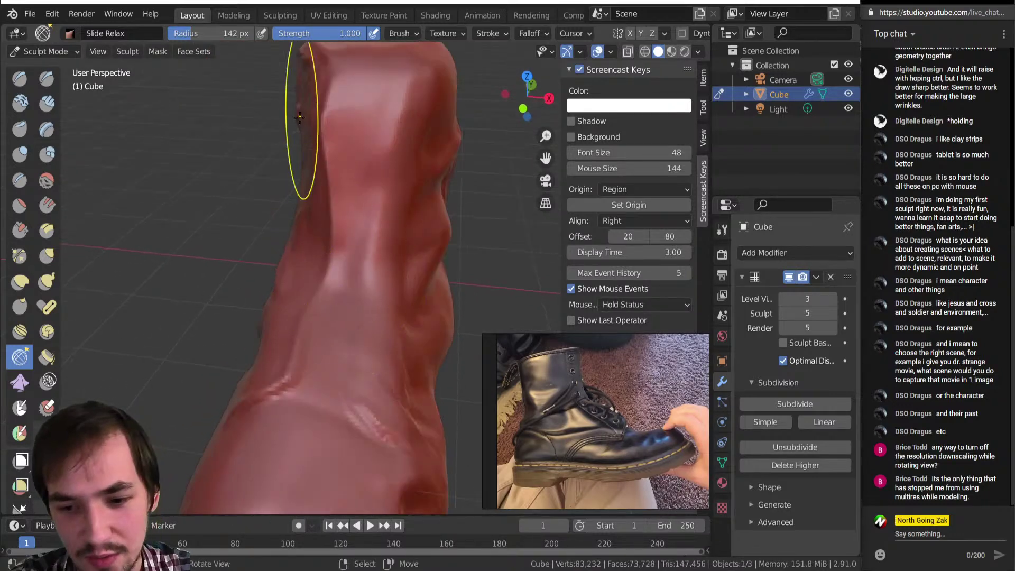
Step: Carve branching creases on the side of the instep below the ankle with Draw Sharp at a 40 px radius
left_click(47, 78)
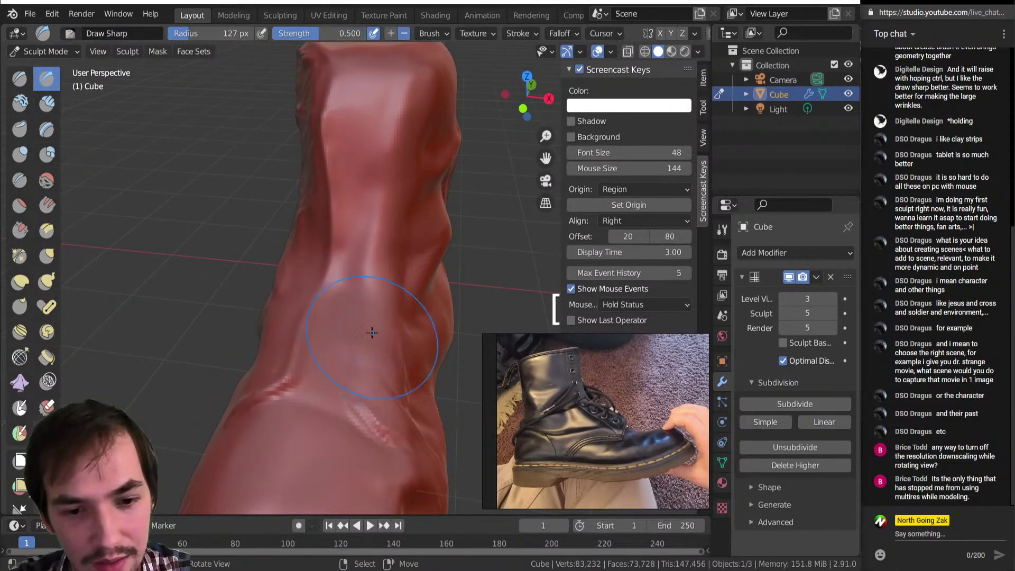
key("bracketleft")
key("bracketleft")
key("bracketleft")
key("bracketleft")
key("bracketleft")
key("bracketleft")
key("bracketleft")
key("bracketleft")
key("bracketleft")
key("bracketleft")
key("bracketleft")
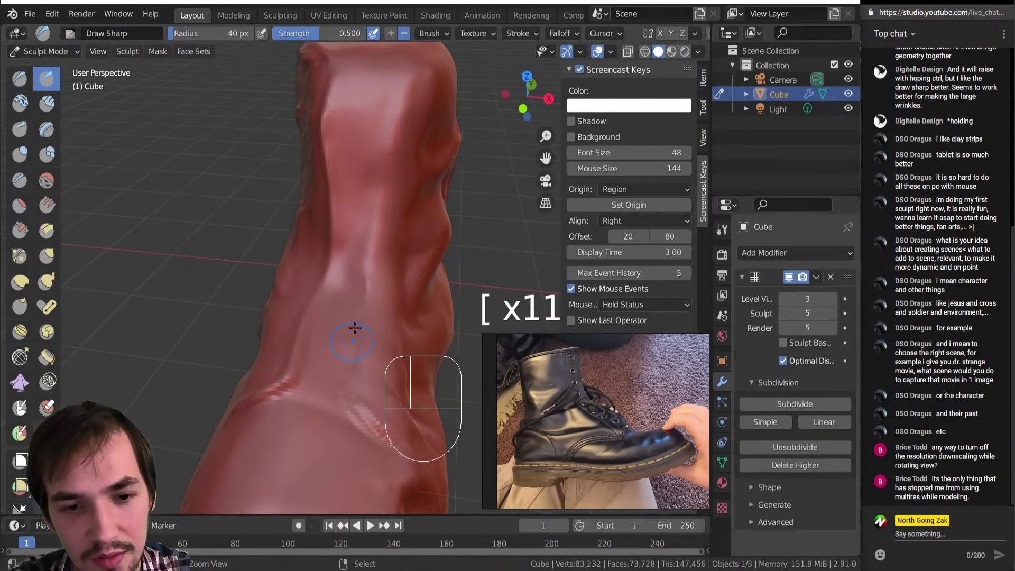
middle_click_drag(363, 307, 231, 347)
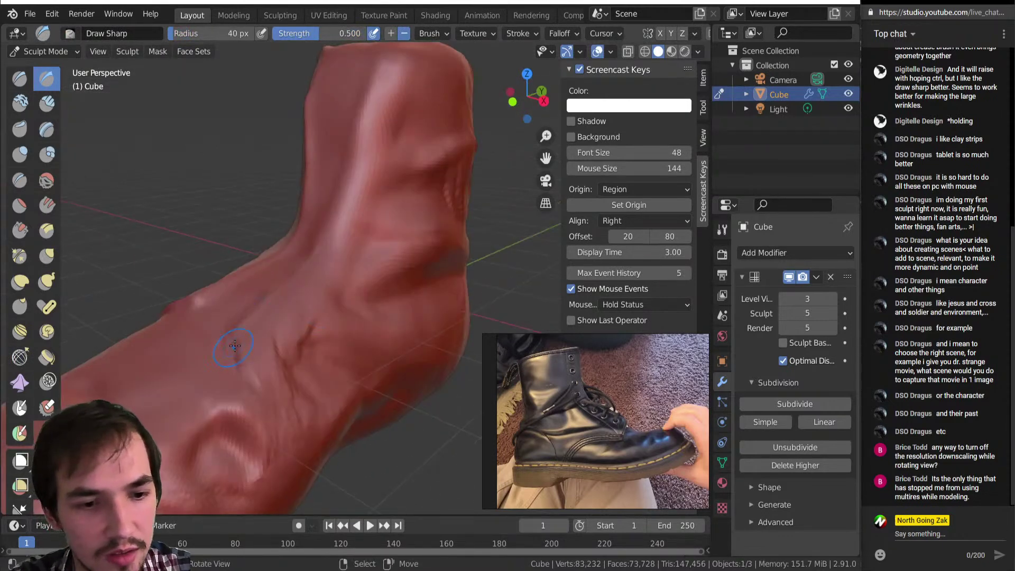
mouse_move(261, 359)
left_mouse_down()
mouse_move(280, 383)
mouse_move(305, 340)
left_mouse_up()
left_click_drag(279, 390, 332, 310)
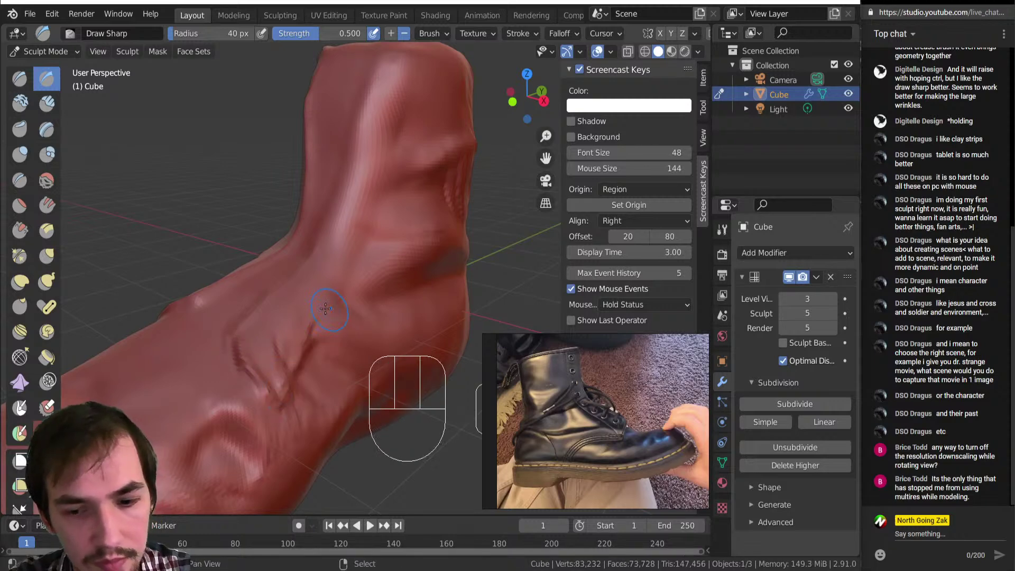
Step: Build up the folds beside the ankle creases with Clay Strips at radii of 64 and 51 px
scroll(294, 331, "down", 1)
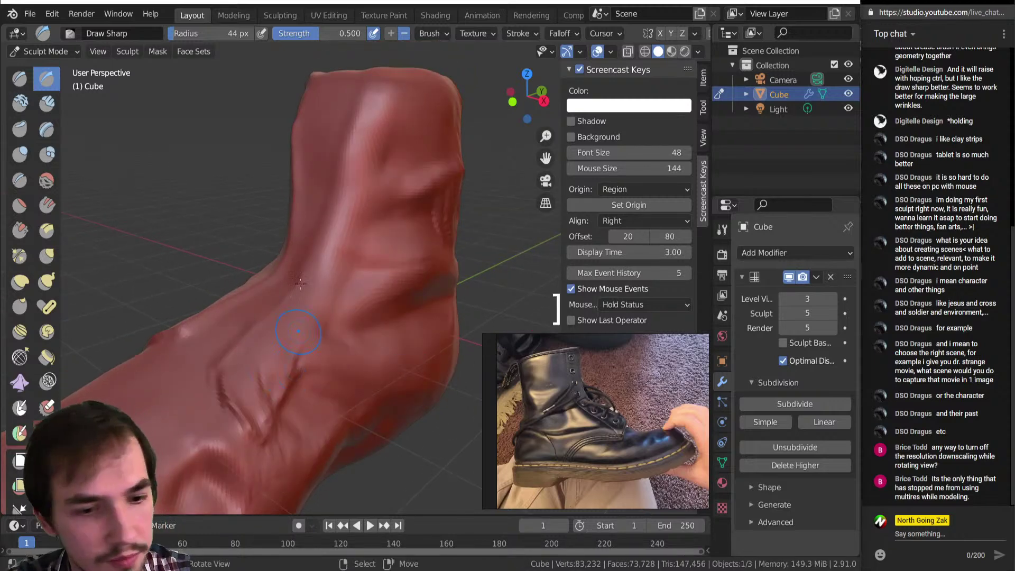
key("bracketright")
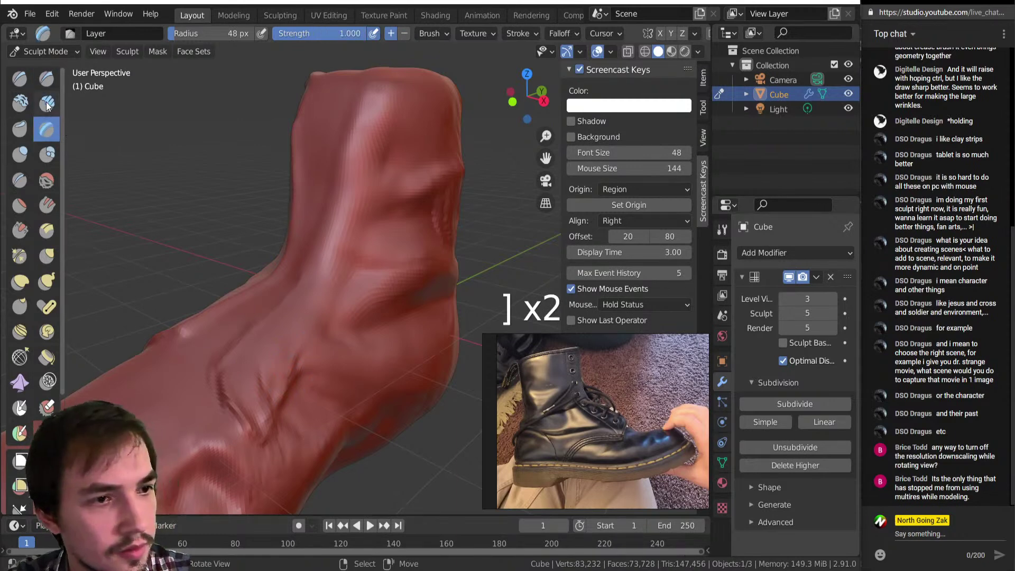
left_click(46, 103)
key("bracketright")
key("bracketright")
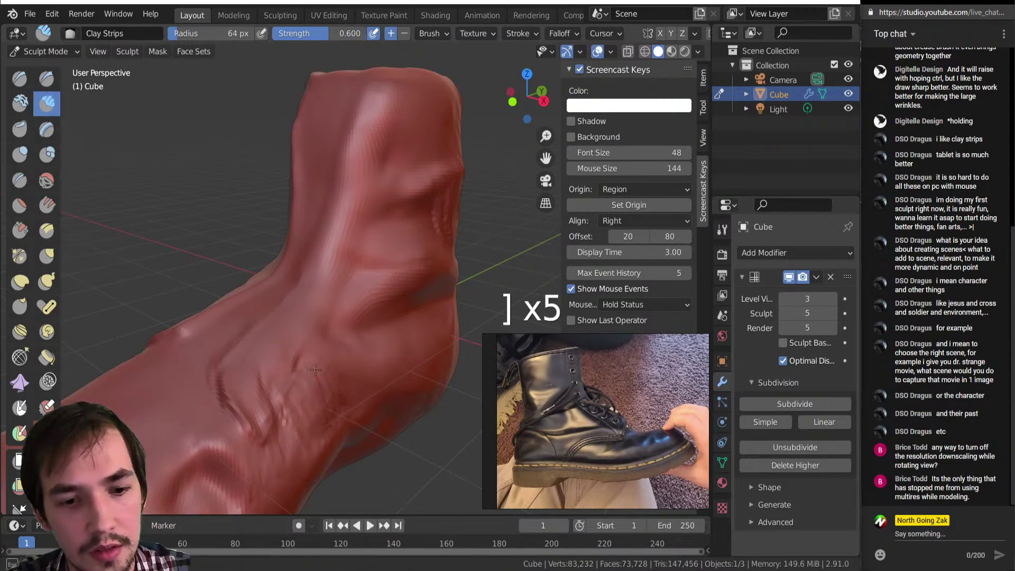
key("bracketleft")
key("bracketleft")
key("bracketleft")
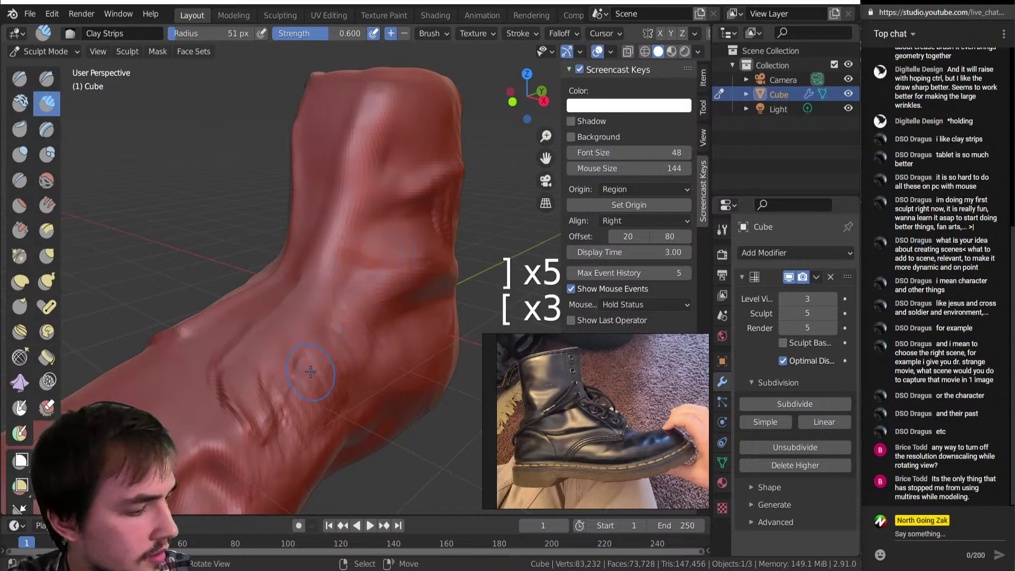
Step: Refine the ankle folds with 25 px Clay Strips and carve a crease from them up the shaft with Draw Sharp at 17 px
key("bracketleft")
key("bracketleft")
key("bracketleft")
key("bracketleft")
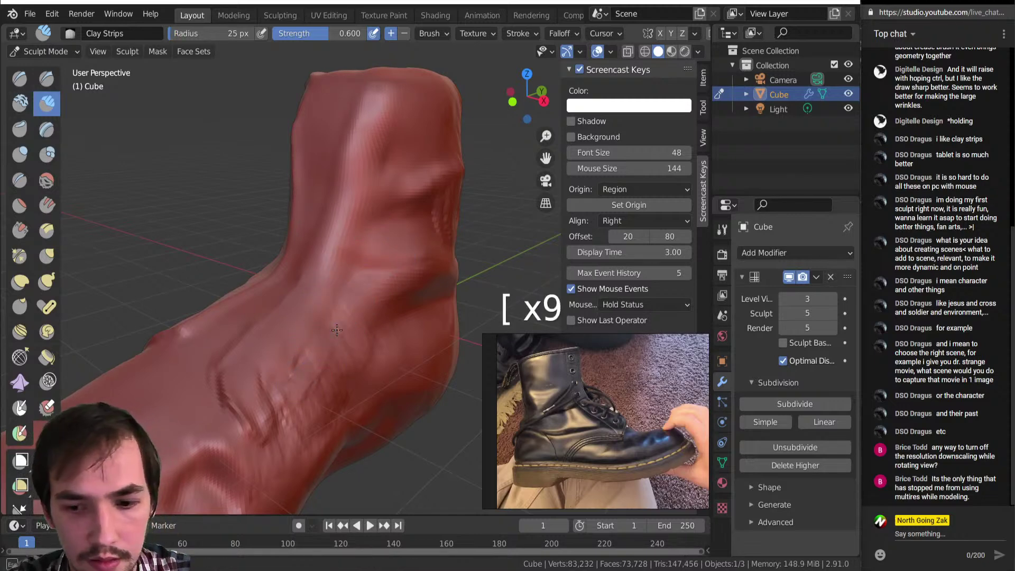
left_click_drag(320, 373, 310, 387)
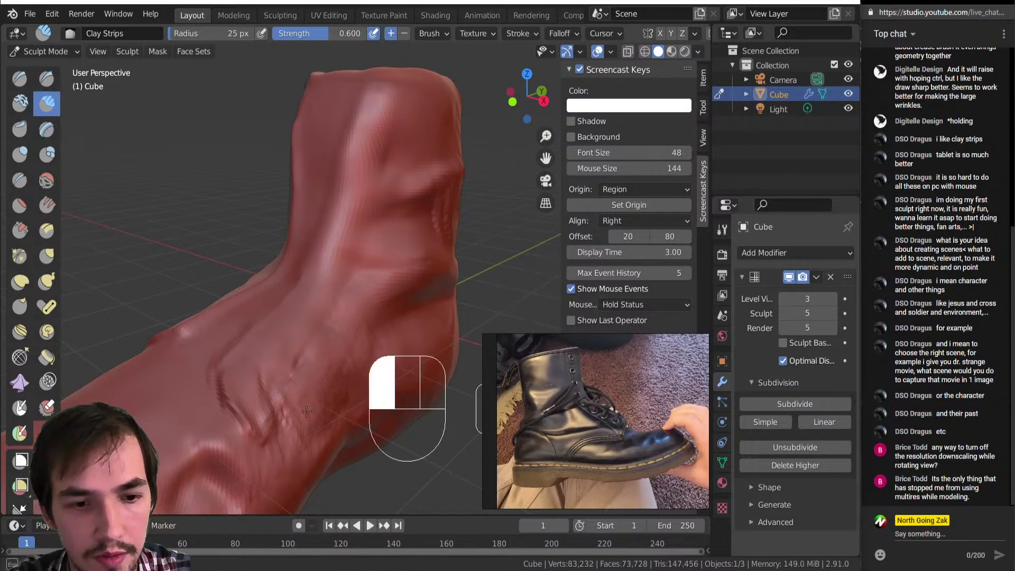
left_click_drag(304, 427, 309, 408)
left_click(46, 78)
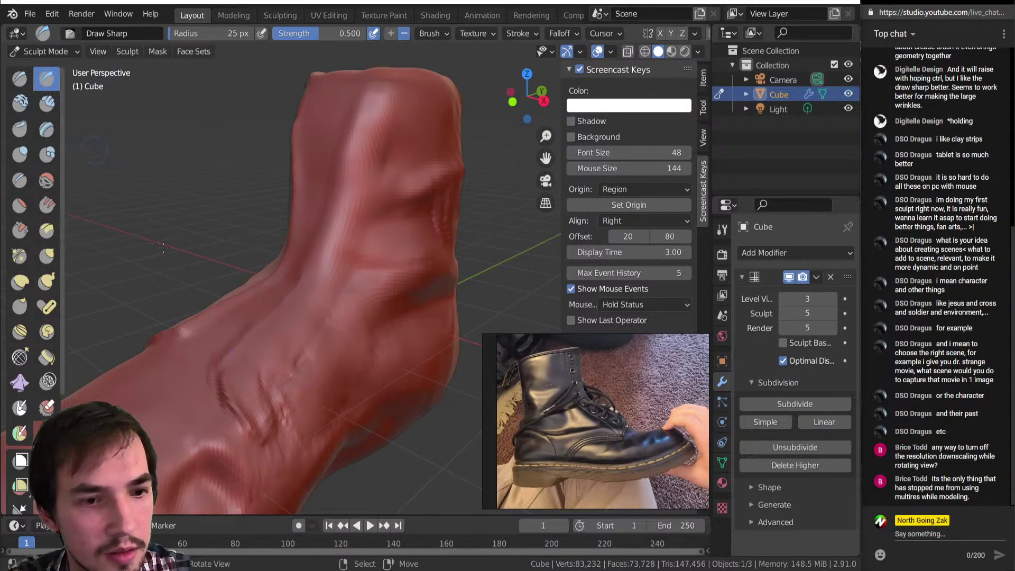
left_click_drag(287, 396, 311, 350)
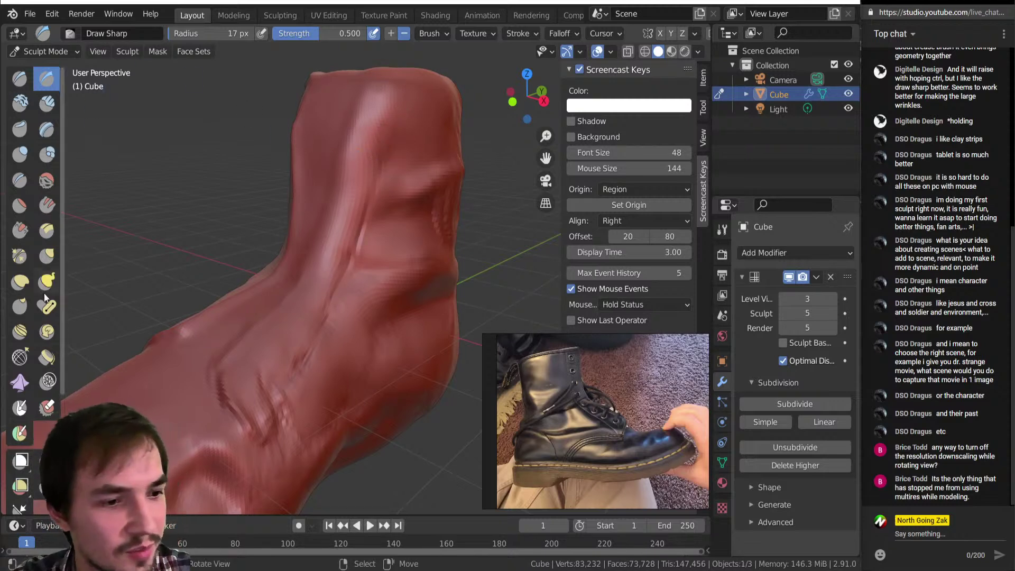
Step: Soften the crease running up the shaft with Slide Relax at a 91 px radius
left_click(19, 357)
key("bracketright")
key("bracketright")
key("bracketright")
key("bracketright")
key("bracketright")
key("bracketright")
key("bracketright")
key("bracketright")
key("bracketright")
key("bracketright")
key("bracketright")
key("bracketright")
key("bracketright")
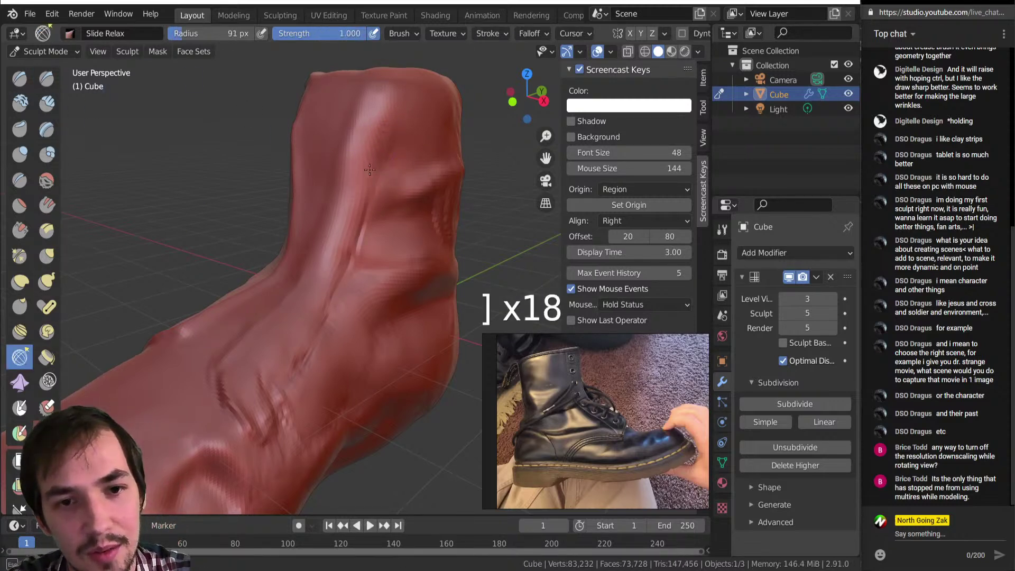
Step: Even out the mesh around the shaft's top front rim with Slide Relax at a 124 px radius
mouse_move(382, 136)
middle_mouse_down()
mouse_move(329, 204)
mouse_move(339, 207)
middle_mouse_up()
key("bracketright")
key("bracketright")
key("bracketright")
key("bracketright")
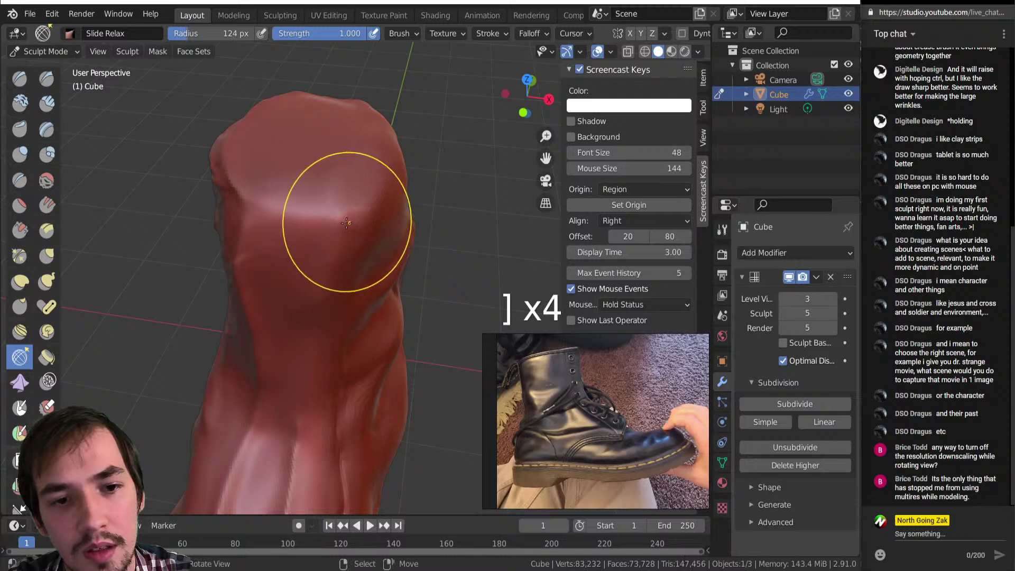
mouse_move(317, 419)
middle_mouse_down()
mouse_move(244, 285)
mouse_move(324, 311)
middle_mouse_up()
middle_click_drag(366, 229, 363, 235)
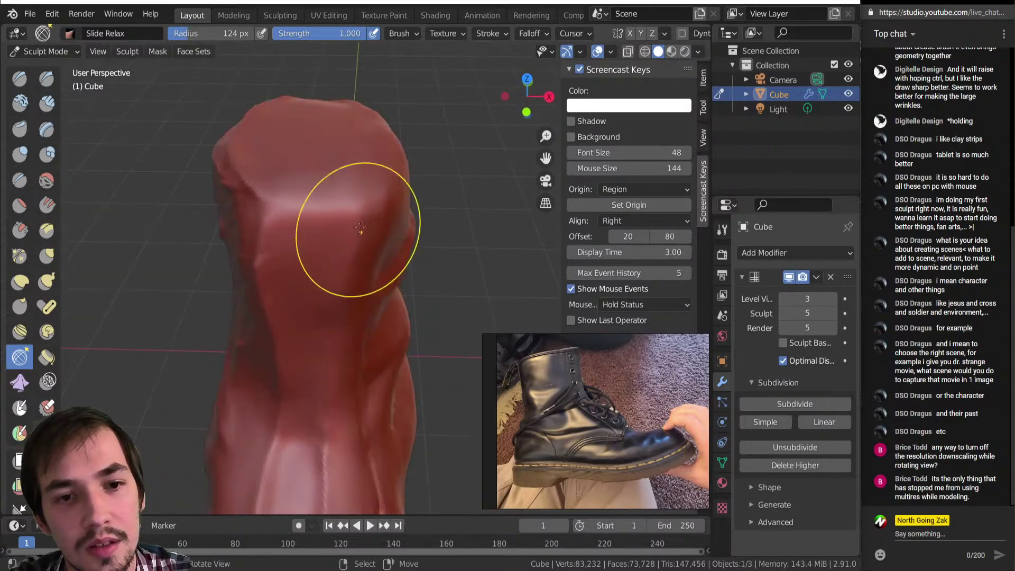
left_click_drag(359, 206, 401, 221)
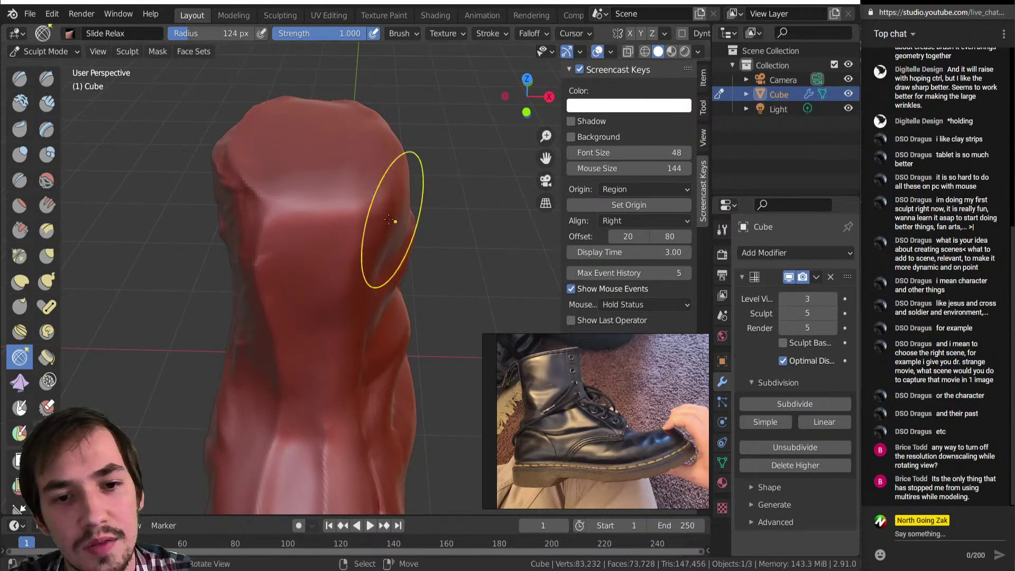
Step: Examine the boot's overall shape from the front, side and above against the reference photo
mouse_move(329, 340)
middle_mouse_down()
mouse_move(294, 210)
mouse_move(306, 265)
middle_mouse_up()
middle_click_drag(307, 265, 331, 308)
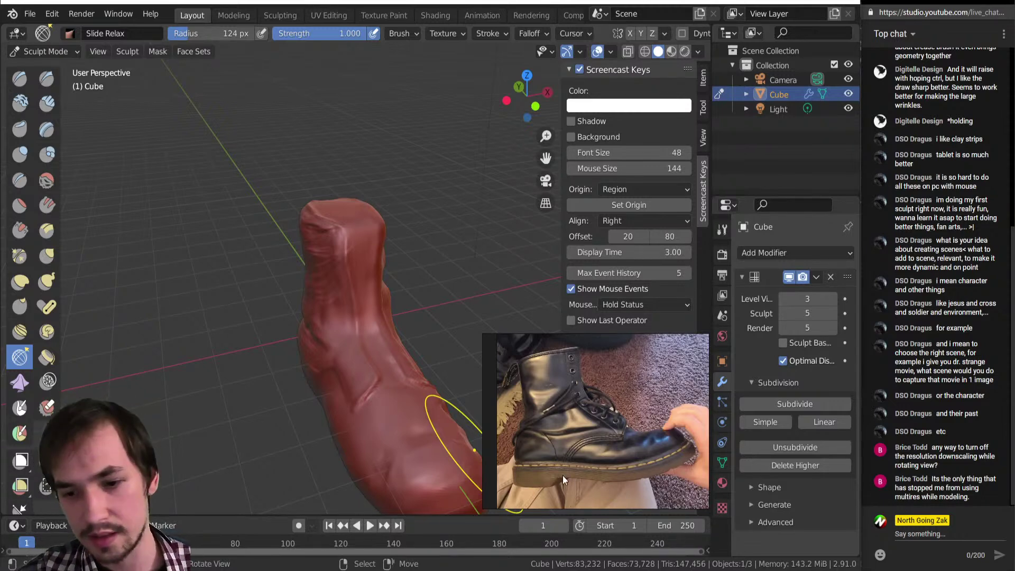
mouse_move(363, 367)
left_mouse_down("alt")
mouse_move(435, 329)
mouse_move(431, 318)
mouse_move(446, 322)
mouse_move(408, 306)
left_mouse_up("alt")
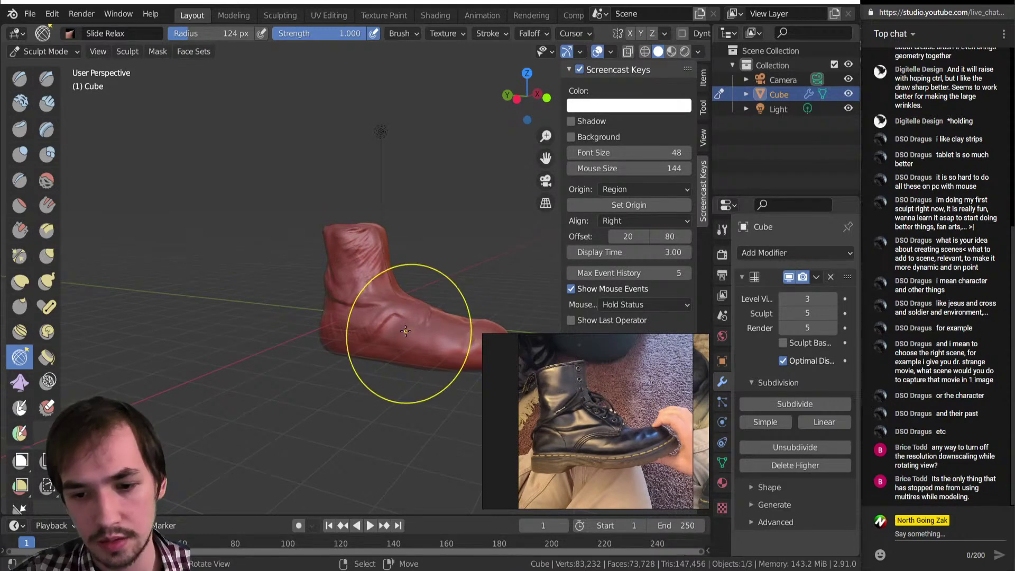
middle_click_drag(351, 318, 308, 154, "ctrl")
middle_click_drag(318, 222, 274, 231)
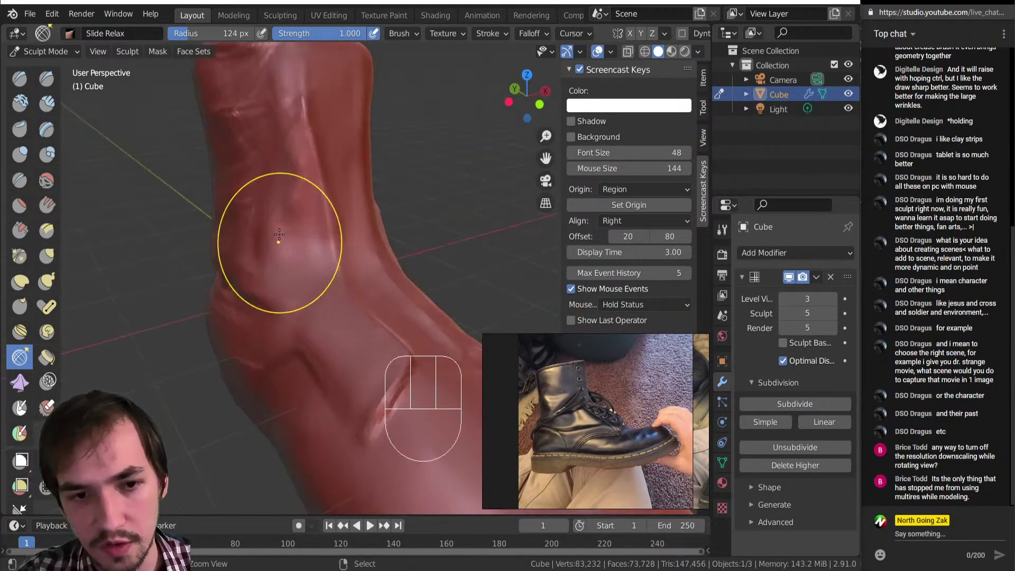
scroll(302, 272, "down", 3)
middle_click_drag(302, 272, 249, 249)
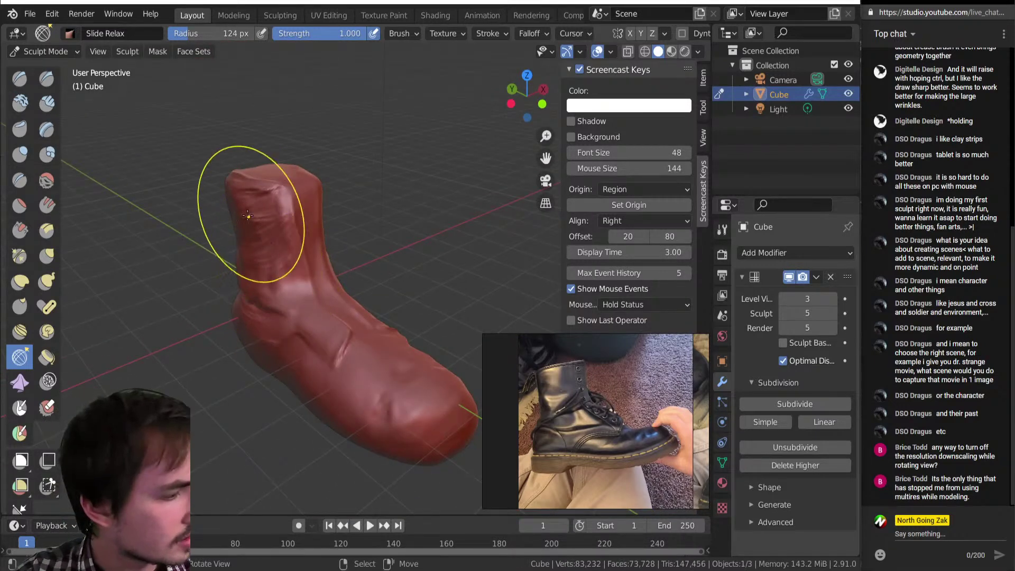
middle_click_drag(238, 215, 241, 213)
scroll(233, 191, "up", 4)
middle_click_drag(227, 169, 252, 261)
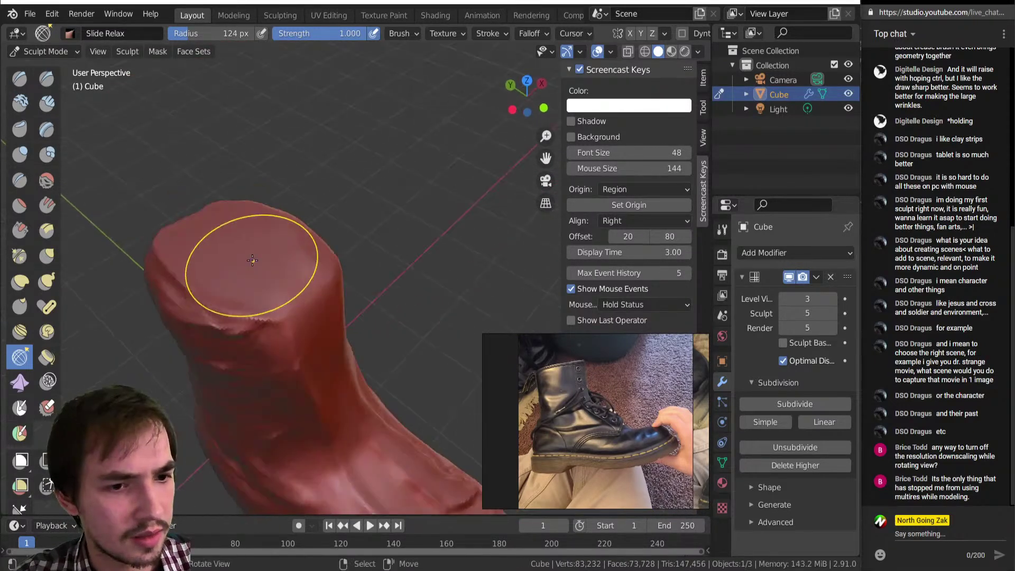
mouse_move(246, 227)
middle_mouse_down()
mouse_move(299, 195)
mouse_move(283, 243)
mouse_move(297, 236)
mouse_move(267, 234)
mouse_move(220, 204)
mouse_move(408, 220)
mouse_move(329, 363)
mouse_move(313, 255)
middle_mouse_up()
scroll(300, 243, "up", 2)
middle_click_drag(233, 258, 260, 253)
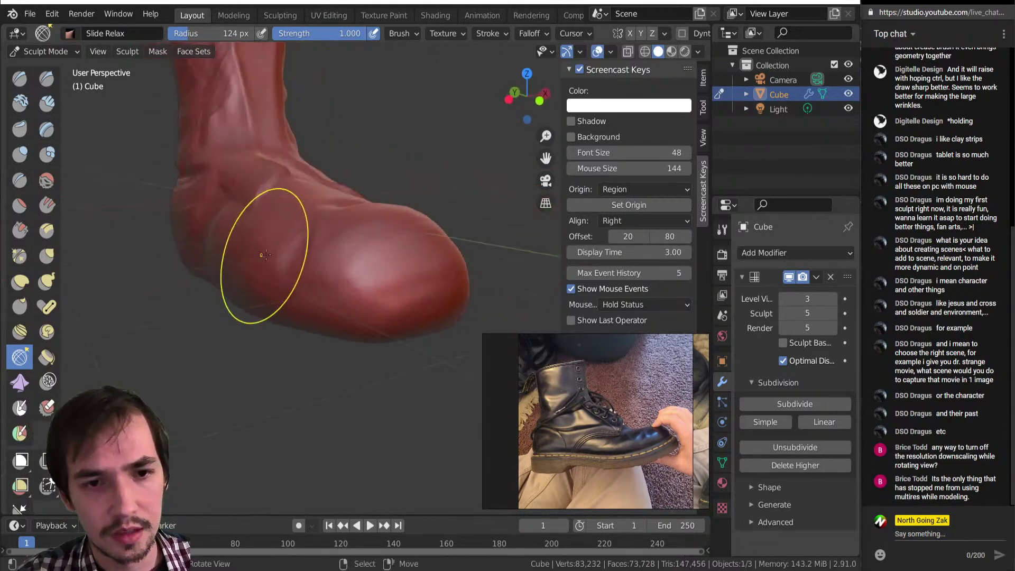
Step: Pull the forefoot into shape with the Grab brush at an enlarged radius
key("g")
key("bracketright")
key("bracketright")
key("bracketright")
key("bracketright")
key("bracketright")
key("bracketright")
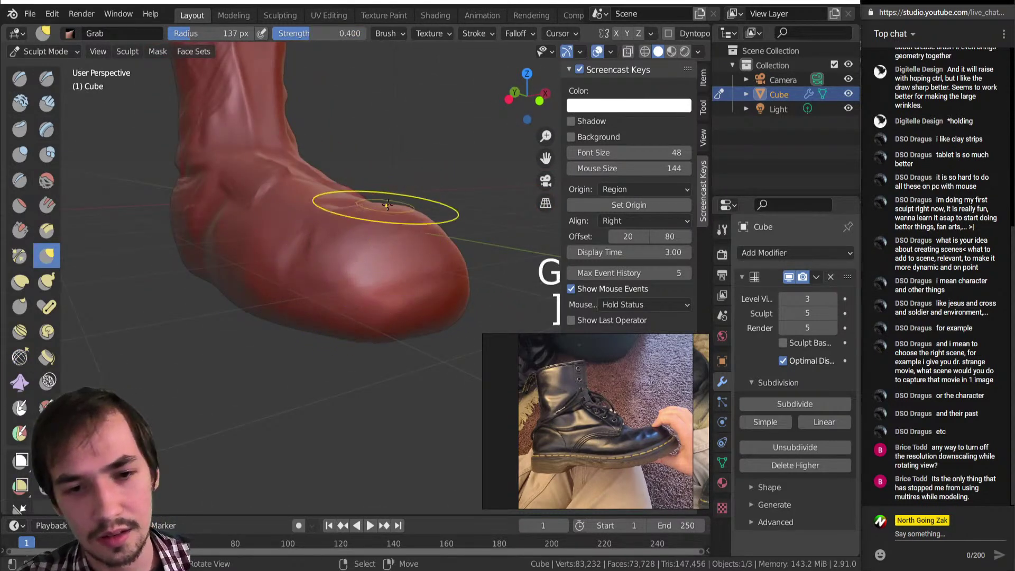
mouse_move(318, 205)
middle_mouse_down()
mouse_move(415, 237)
mouse_move(407, 268)
mouse_move(317, 234)
middle_mouse_up()
key("bracketleft")
key("bracketleft")
key("bracketleft")
key("bracketleft")
key("bracketleft")
key("bracketleft")
key("bracketleft")
key("bracketright")
key("bracketright")
key("bracketright")
key("bracketright")
key("bracketright")
key("bracketright")
mouse_move(284, 203)
left_mouse_down()
mouse_move(217, 174)
mouse_move(223, 155)
left_mouse_up()
Step: Adjust the side contour of the toe from the front view with Grab at a 195 px radius
mouse_move(222, 155)
middle_mouse_down()
mouse_move(293, 200)
mouse_move(333, 264)
mouse_move(318, 261)
mouse_move(318, 232)
mouse_move(341, 228)
mouse_move(250, 241)
middle_mouse_up()
key("bracketright")
key("bracketright")
key("bracketright")
key("bracketleft")
key("bracketleft")
key("bracketleft")
left_click_drag(253, 228, 239, 176)
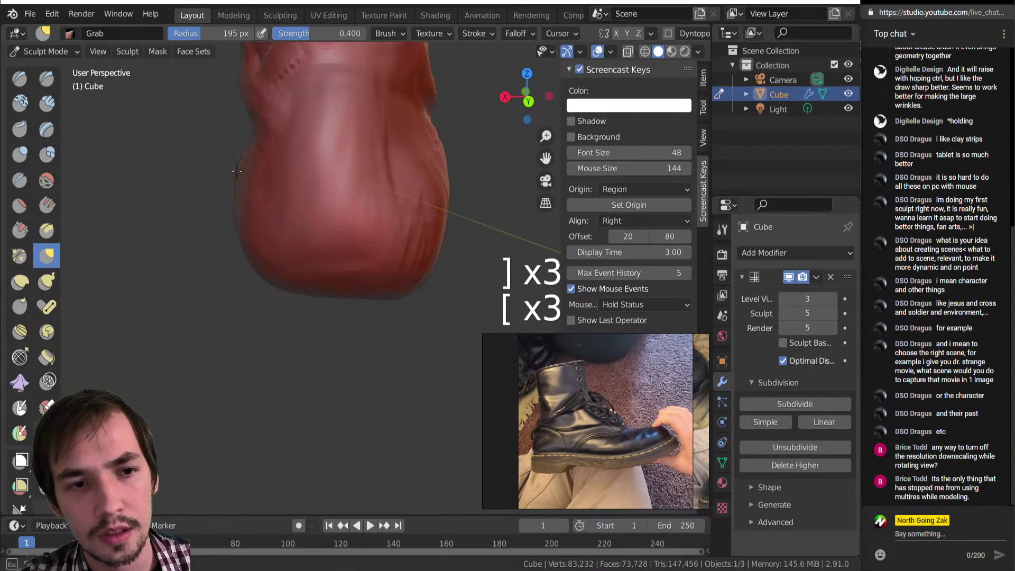
Step: Try another Grab adjustment on the toe's side at a 195 px radius, and undo it
middle_click_drag(242, 191, 227, 233)
left_click_drag(224, 249, 290, 230)
mouse_move(351, 228)
middle_mouse_down()
mouse_move(372, 237)
mouse_move(351, 235)
middle_mouse_up()
key("ctrl+z")
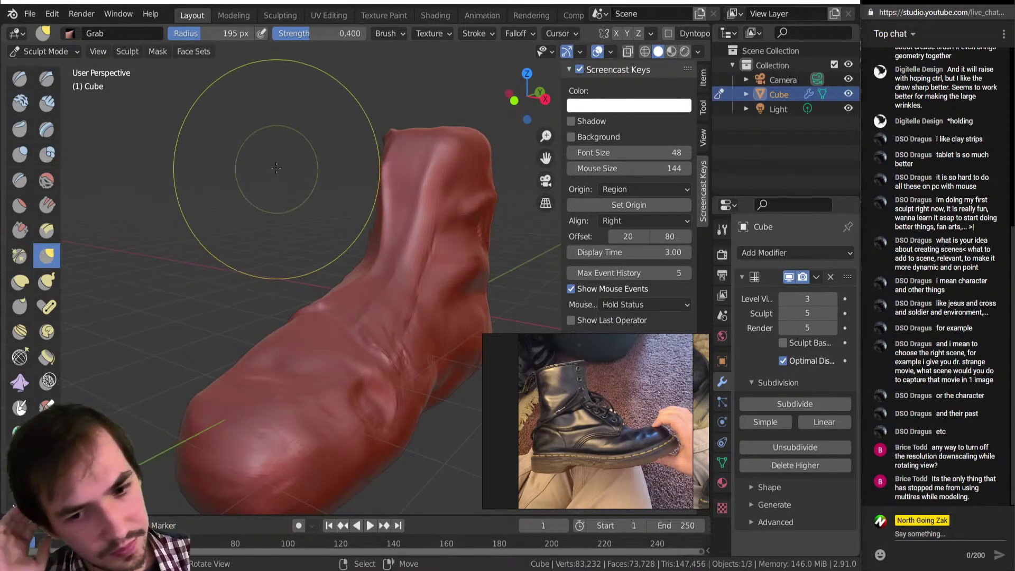
Step: Lower the Multiresolution modifier's sculpt level to 1
left_click(784, 315)
left_click(783, 316)
left_click(783, 316)
left_click(783, 315)
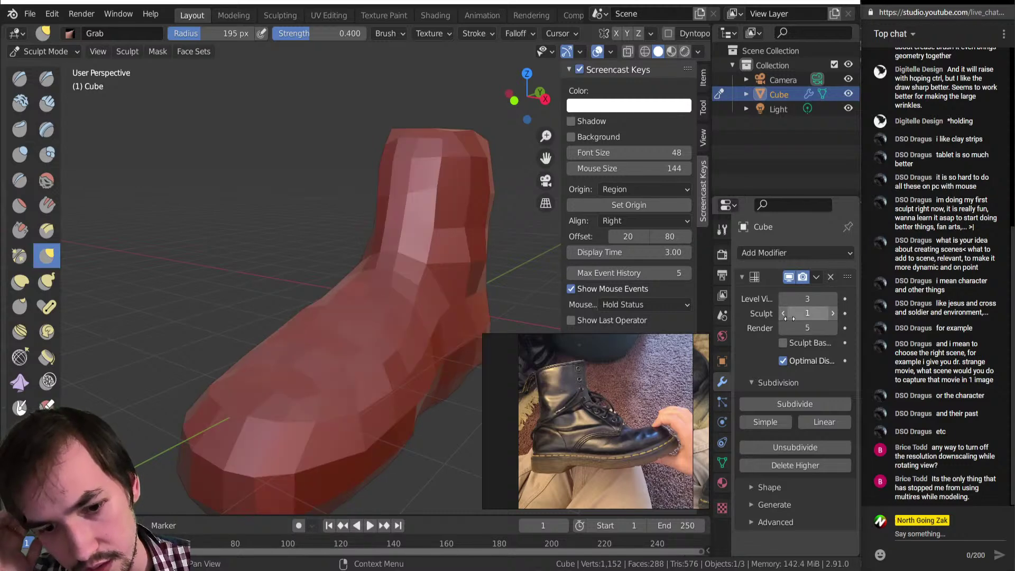
Step: Raise the Multiresolution modifier's sculpt level to 5
left_click(834, 314)
left_click(832, 314)
left_click(831, 313)
left_click(831, 314)
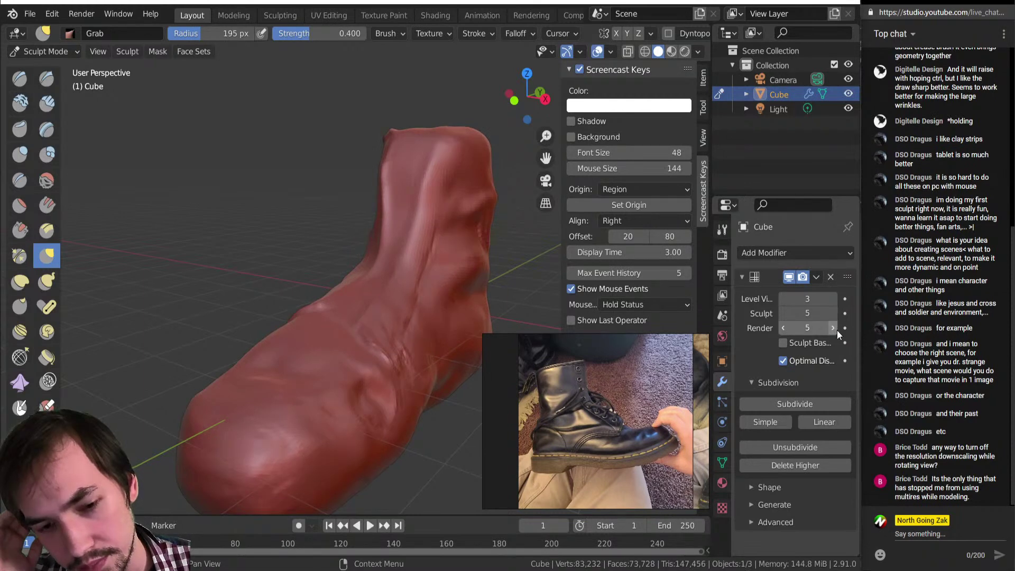
Step: Rework and smooth the short diagonal crease on the boot's instep with the Draw Sharp brush at a 36 px radius
mouse_move(249, 331)
left_mouse_down("alt")
mouse_move(335, 318)
mouse_move(265, 256)
mouse_move(48, 138)
left_mouse_up("alt")
left_click(48, 82)
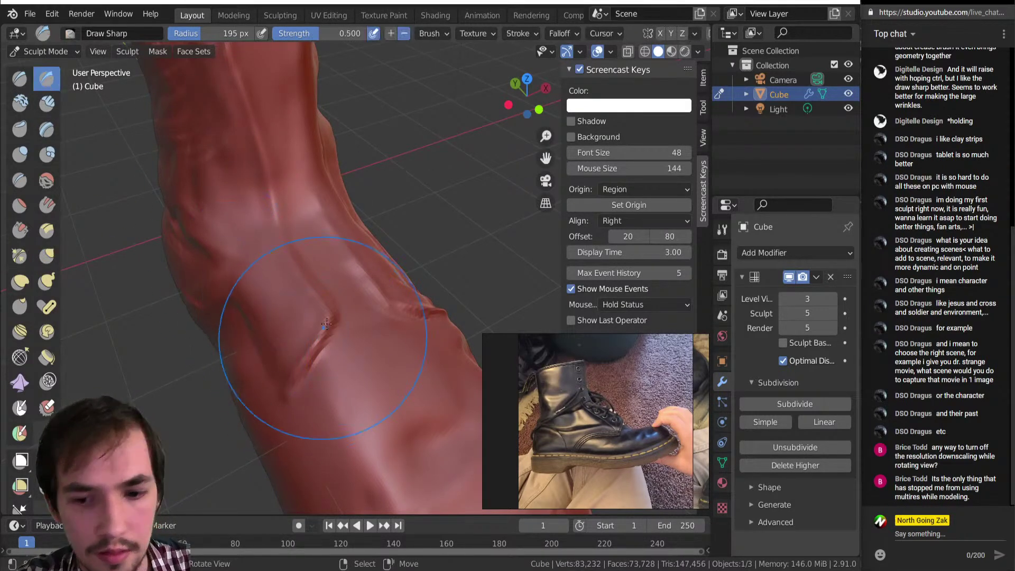
key("bracketleft")
key("bracketleft")
key("bracketleft")
key("bracketleft")
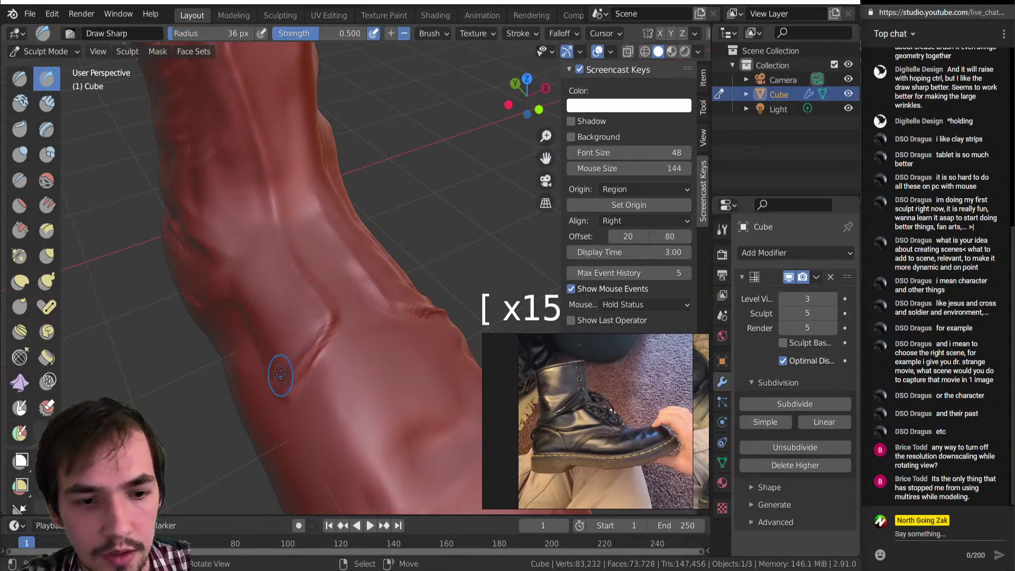
middle_click_drag(299, 353, 342, 331)
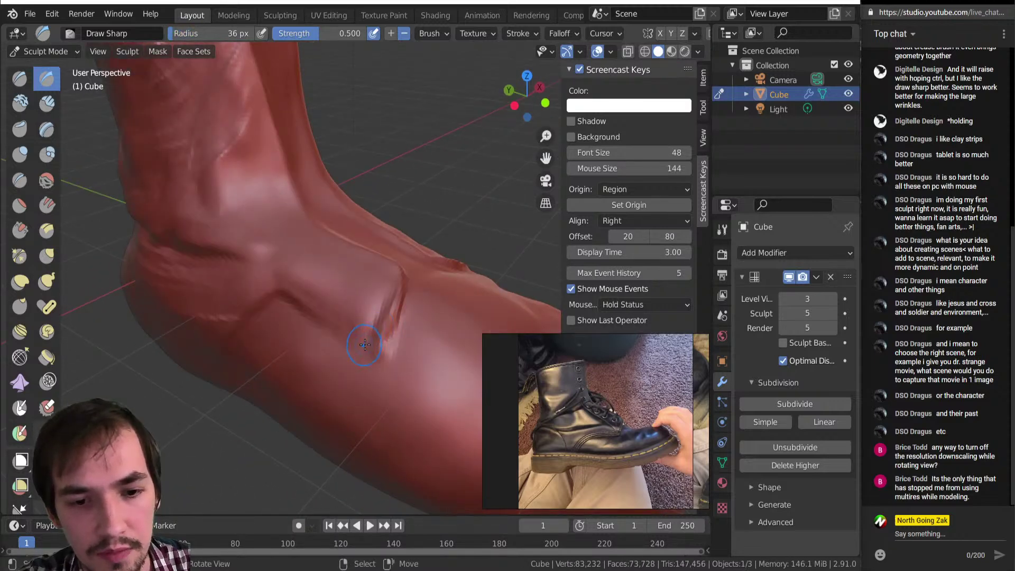
left_click(388, 289, "ctrl")
left_click(366, 333, "shift")
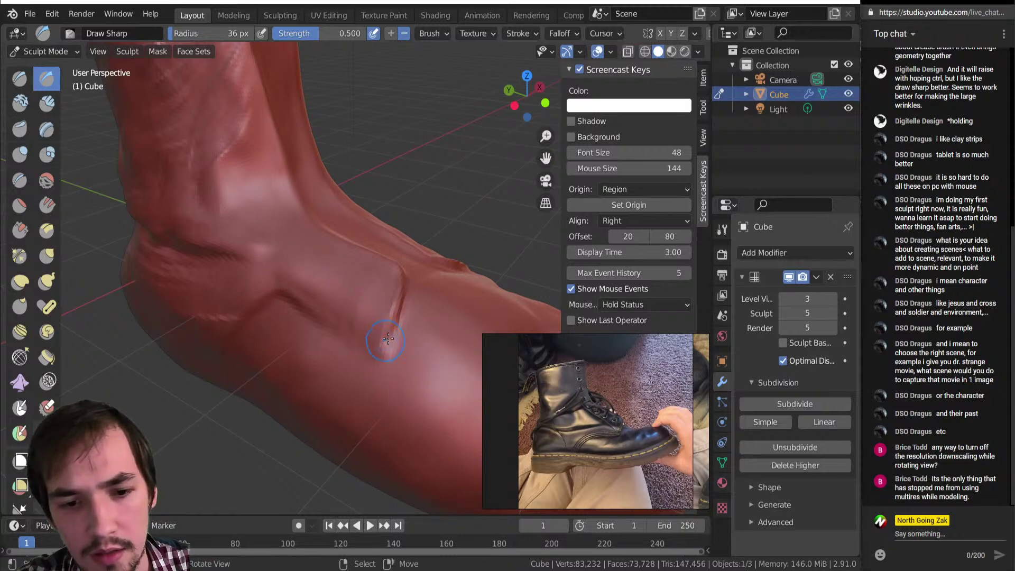
Step: Carve further creases across the side of the instep with the Draw Sharp brush
mouse_move(391, 329)
left_mouse_down()
mouse_move(377, 358)
mouse_move(254, 325)
left_mouse_up()
mouse_move(310, 303)
left_mouse_down()
mouse_move(245, 320)
mouse_move(315, 279)
left_mouse_up()
scroll(315, 279, "down", 5)
mouse_move(315, 280)
middle_mouse_down()
mouse_move(370, 302)
mouse_move(310, 295)
mouse_move(311, 275)
middle_mouse_up()
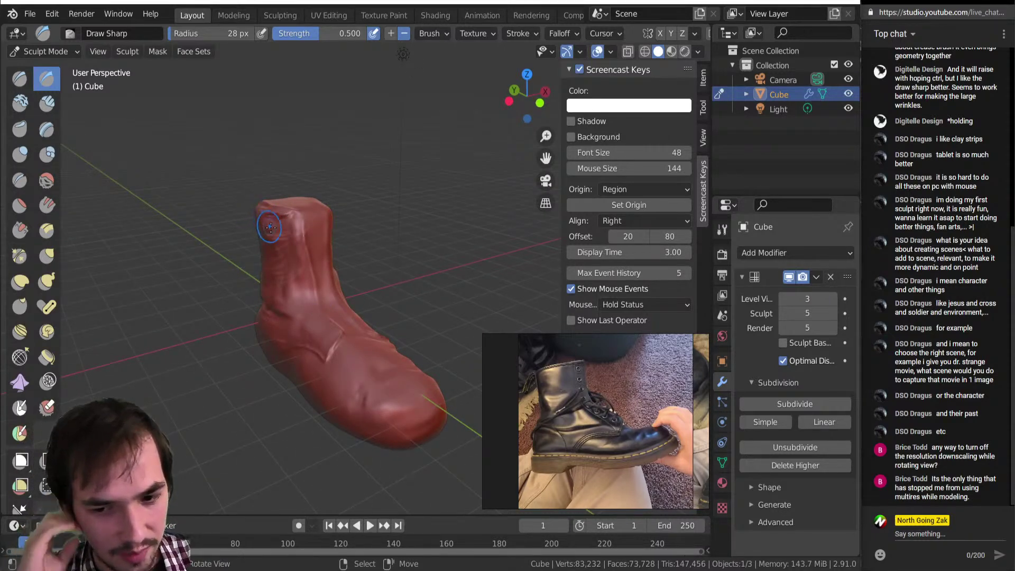
Step: Build up small folds across the instep below the diagonal crease with the Clay Strips brush at a 45 px radius
mouse_move(306, 268)
middle_mouse_down()
mouse_move(372, 276)
mouse_move(394, 378)
mouse_move(283, 313)
middle_mouse_up()
key("g")
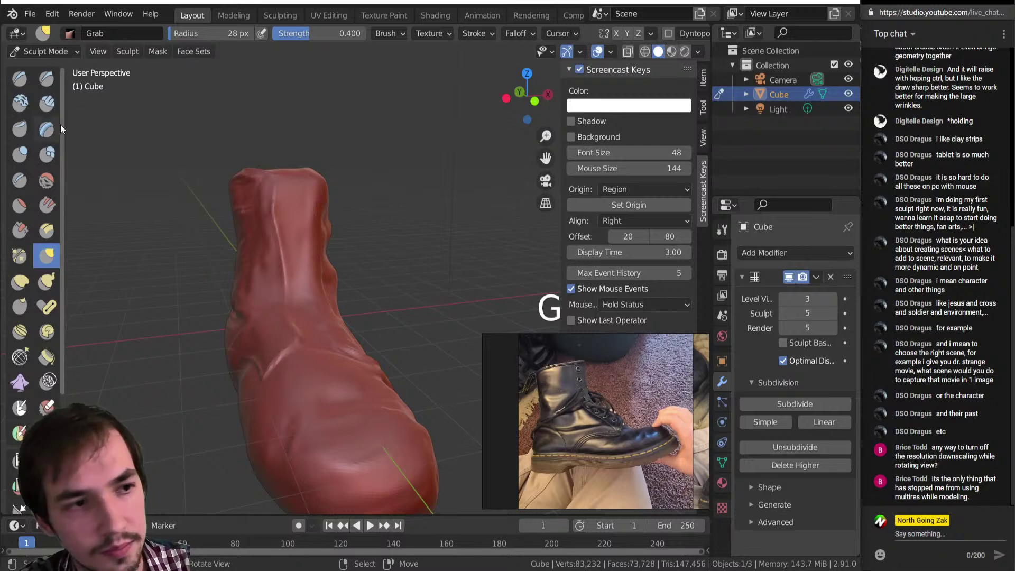
left_click(47, 104)
middle_click_drag(272, 268, 339, 325)
key("bracketright")
key("bracketright")
mouse_move(338, 395)
left_mouse_down()
mouse_move(328, 436)
mouse_move(371, 478)
mouse_move(391, 386)
left_mouse_up()
left_click_drag(333, 424, 329, 457)
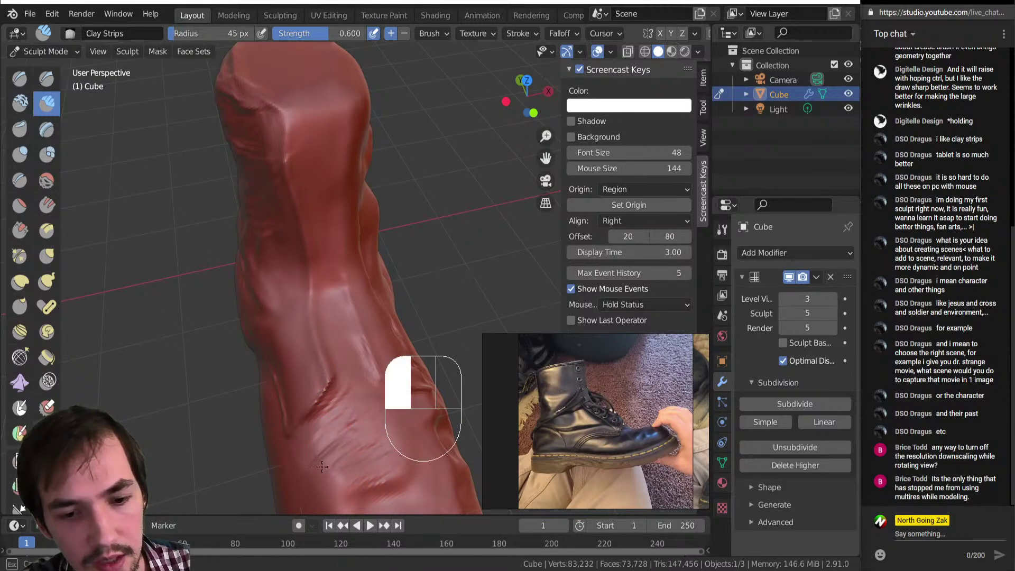
left_click_drag(345, 327, 336, 345)
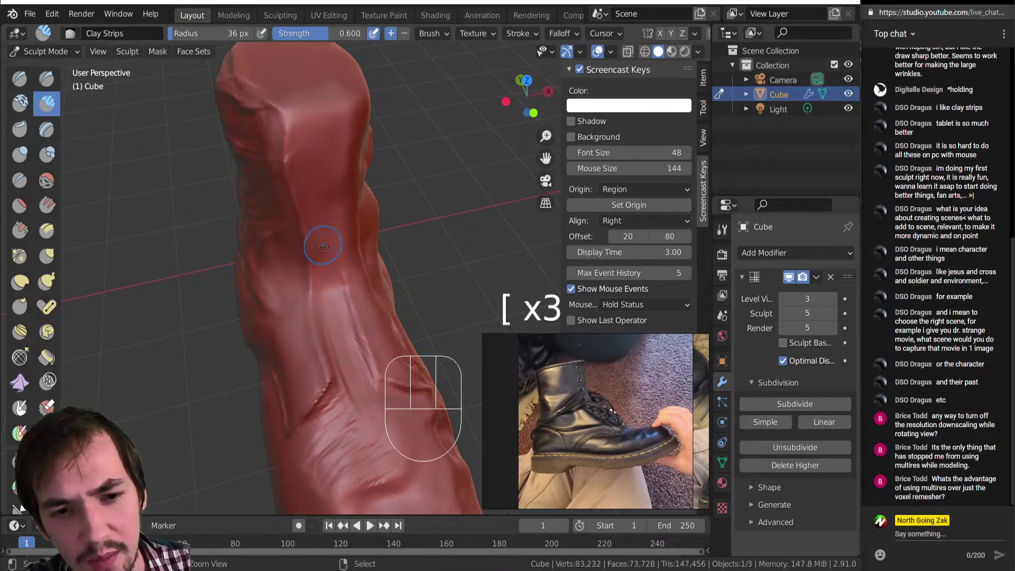
Step: Build up lengthwise folds down the front of the shaft and touch up the instep with Clay Strips at a 36 px radius
left_click_drag(323, 180, 334, 269)
left_click_drag(316, 163, 317, 164)
middle_click_drag(327, 158, 341, 136)
left_click_drag(290, 108, 290, 141)
left_click_drag(298, 216, 301, 239)
left_click_drag(306, 161, 305, 195)
left_click_drag(284, 108, 280, 132)
mouse_move(311, 427)
left_mouse_down()
mouse_move(297, 450)
mouse_move(354, 435)
left_mouse_up()
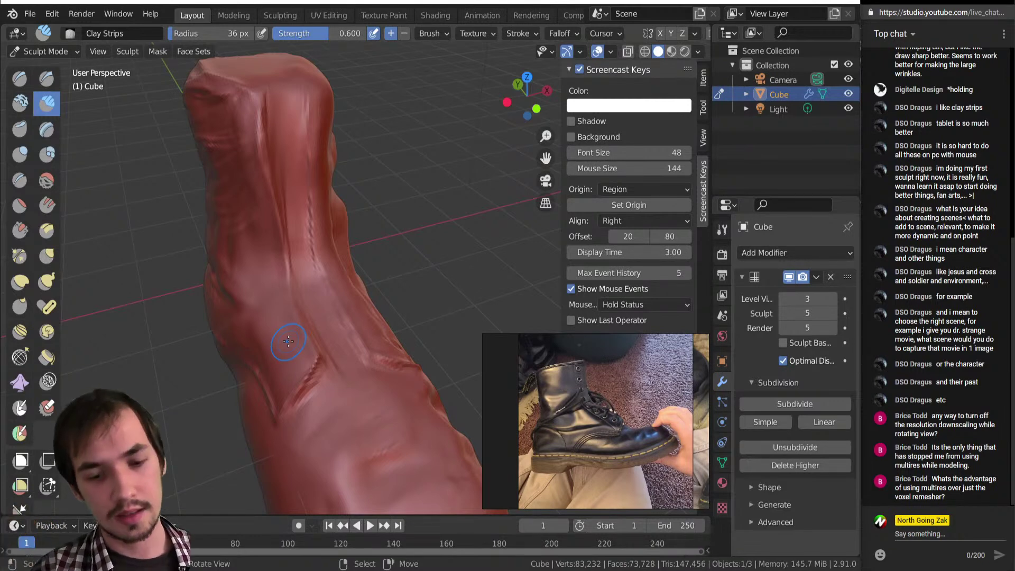
Step: Return to Object Mode and add a new cube beside the boot
scroll(301, 345, "down", 3)
key("Tab")
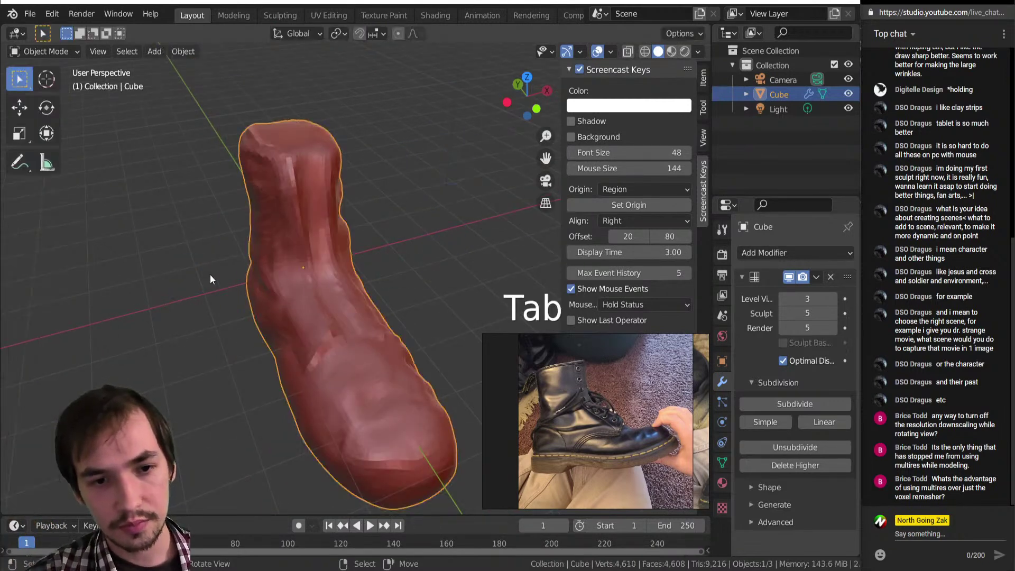
key("shift+a")
left_click(274, 291)
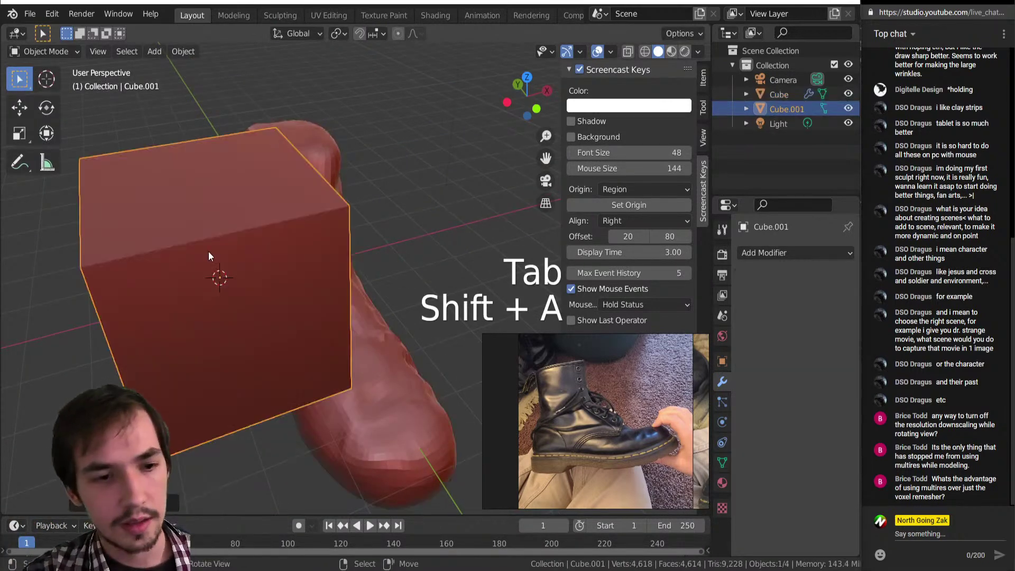
Step: Put the new cube into Sculpt Mode and enable Dyntopo on it
key("Tab")
left_click(214, 366)
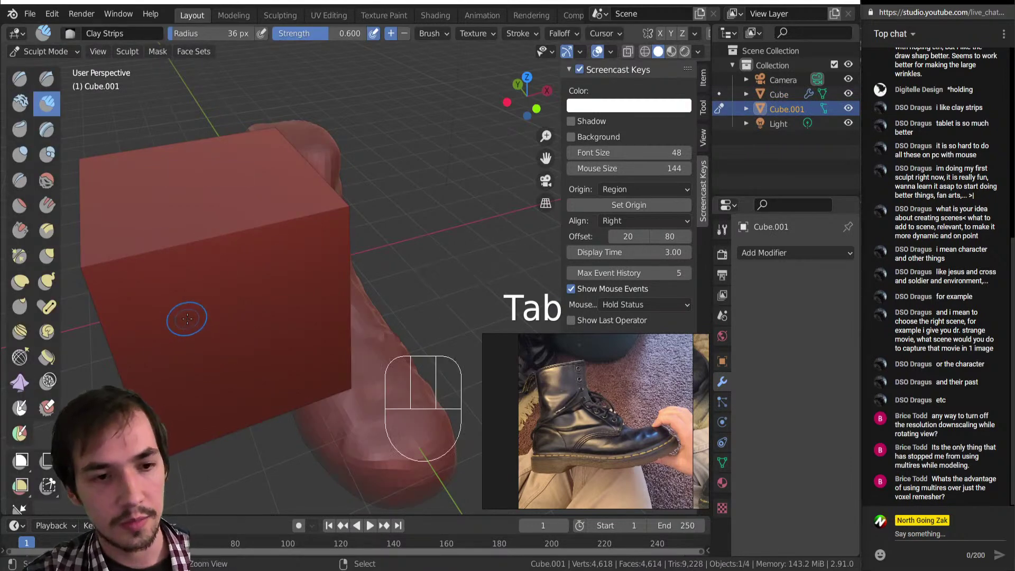
key("ctrl+d")
left_click(169, 356)
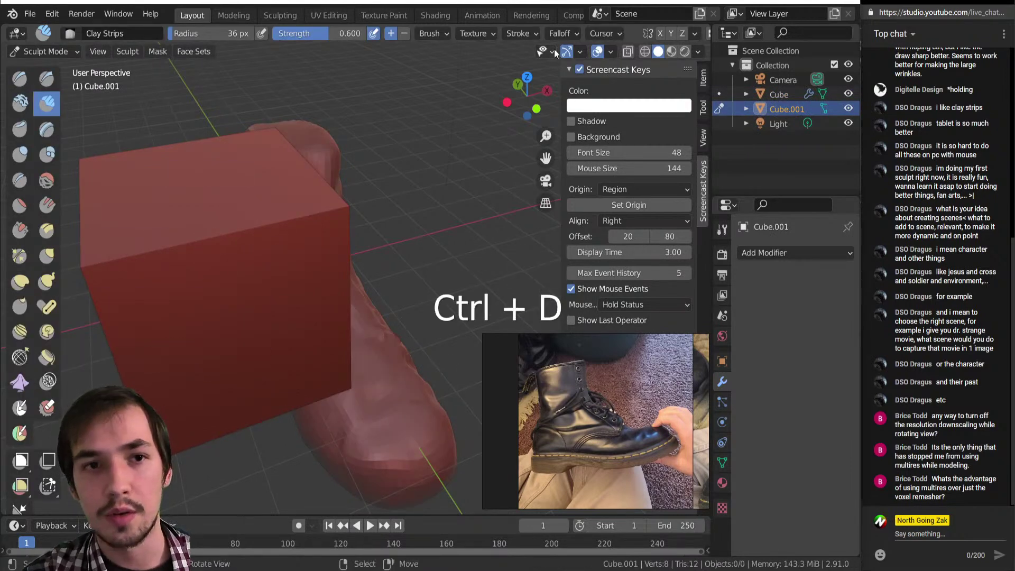
scroll(545, 34, "down", 5)
middle_click_drag(113, 268, 268, 274)
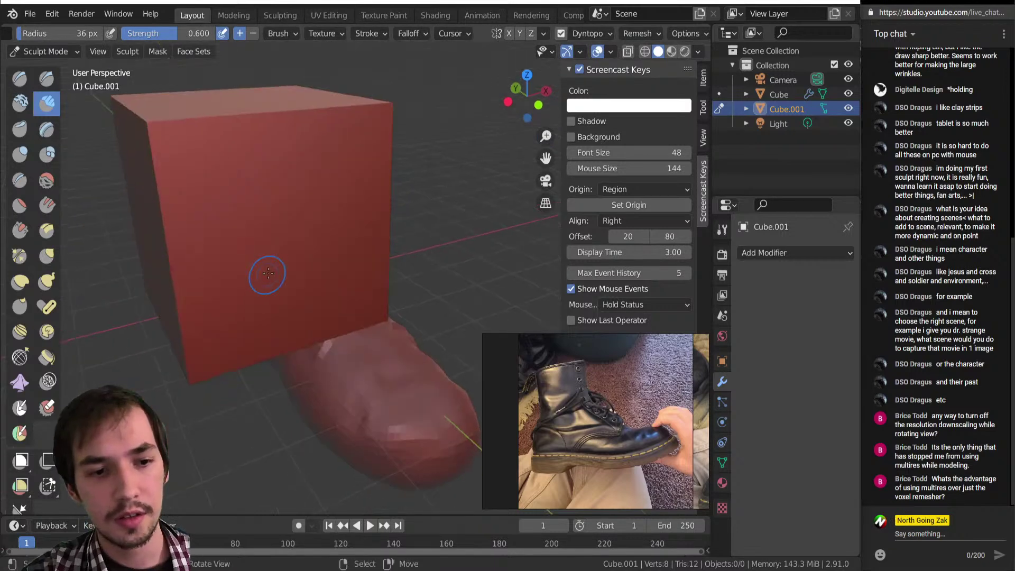
scroll(268, 274, "down", 3)
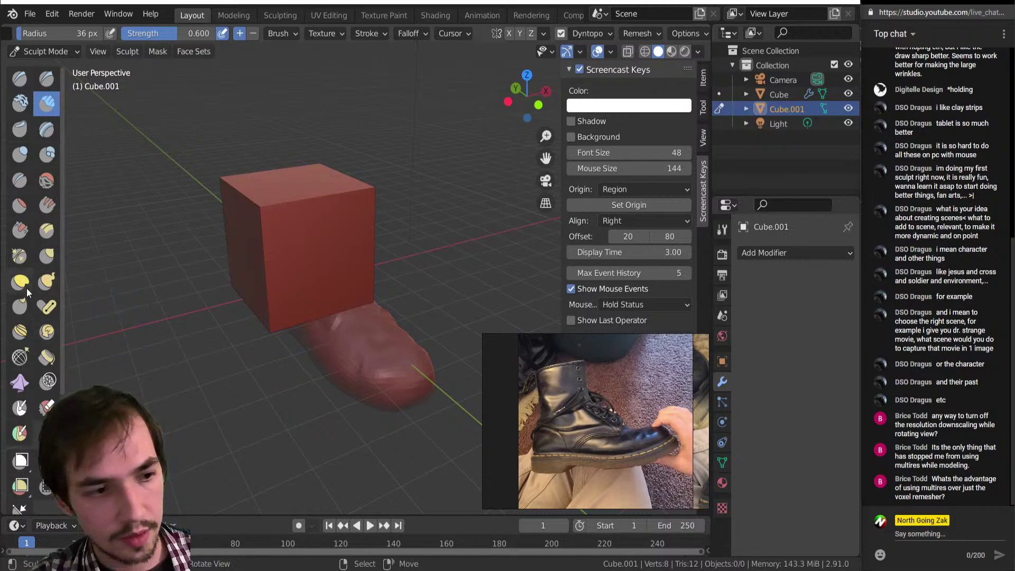
Step: Pull the cube's upper corner outward with the Grab brush at a 142 px radius
key("k")
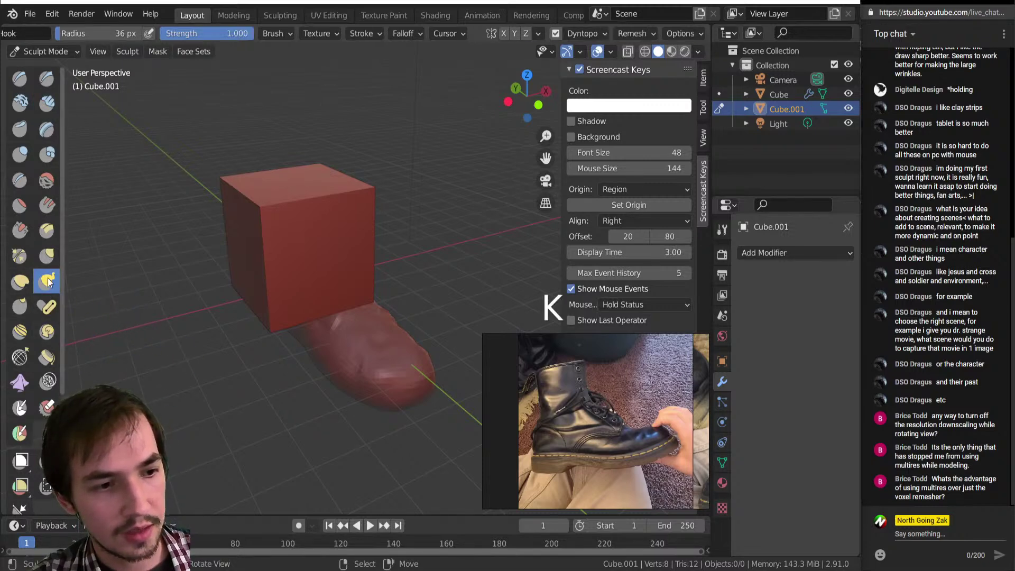
left_click(46, 255)
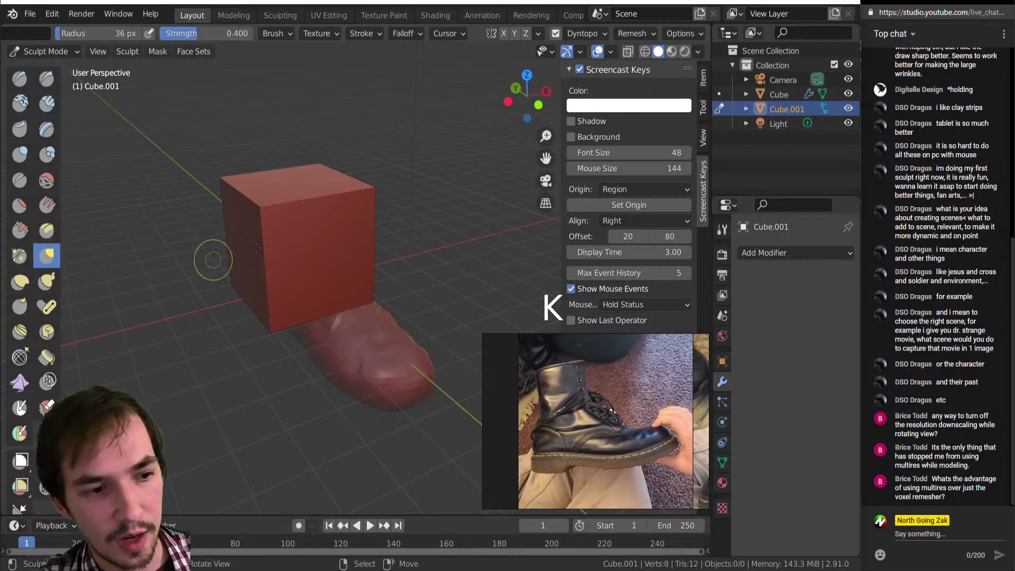
key("bracketright")
key("bracketright")
key("bracketright")
key("bracketright")
key("bracketright")
key("bracketright")
key("bracketright")
key("bracketright")
key("bracketright")
key("bracketright")
key("bracketright")
key("bracketright")
key("bracketright")
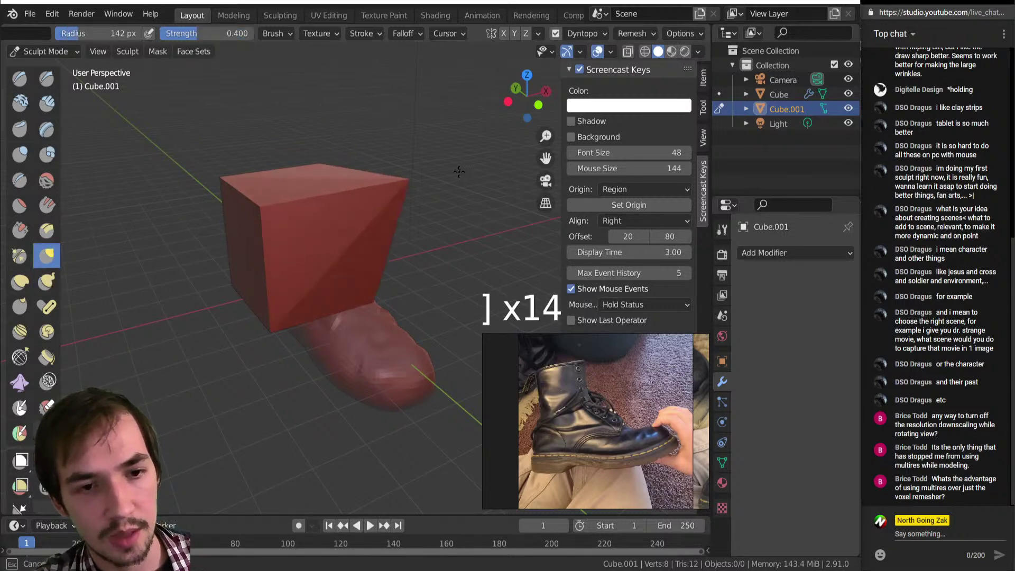
mouse_move(297, 190)
middle_mouse_down()
mouse_move(311, 263)
mouse_move(294, 207)
middle_mouse_up()
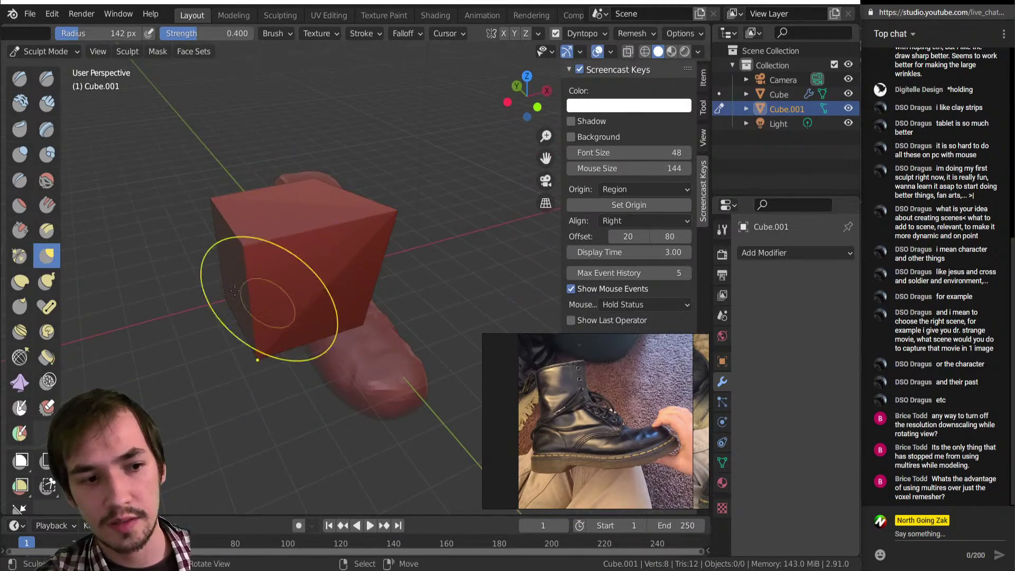
Step: Disable Dyntopo and stretch the cube's upper corner into a long point with the Snake Hook brush at a 142 px radius
key("ctrl+d")
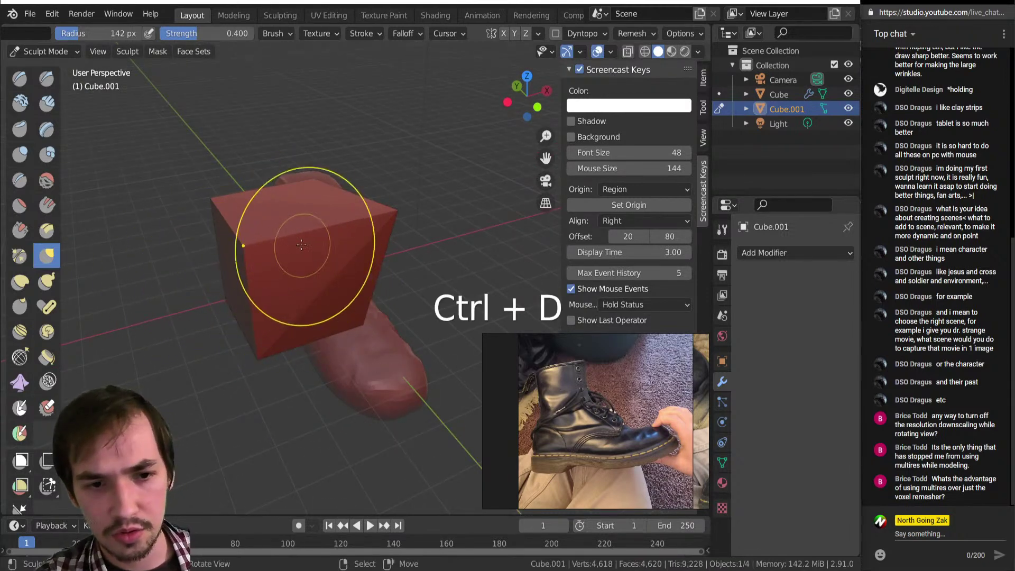
key("k")
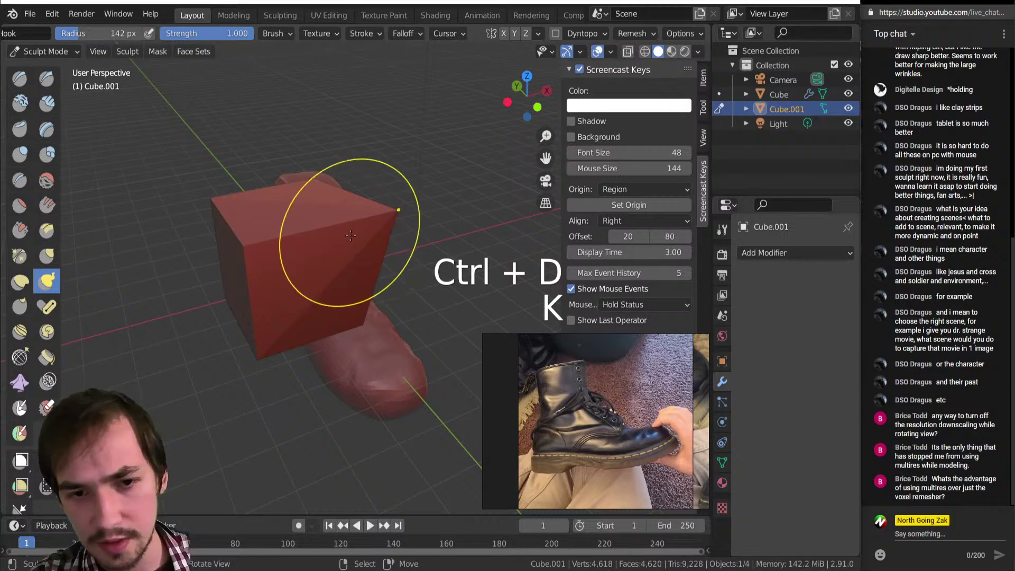
middle_click_drag(353, 237, 337, 233)
scroll(360, 222, "down", 2)
left_click_drag(364, 224, 452, 208)
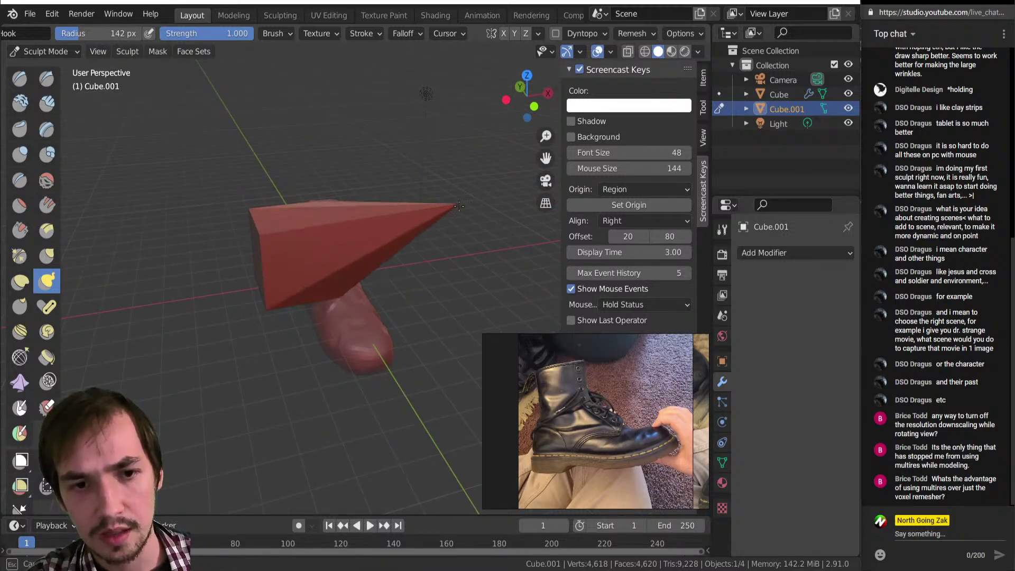
Step: Re-enable Dyntopo and draw the stretched corner up into a long curved arm with Snake Hook
key("ctrl+d")
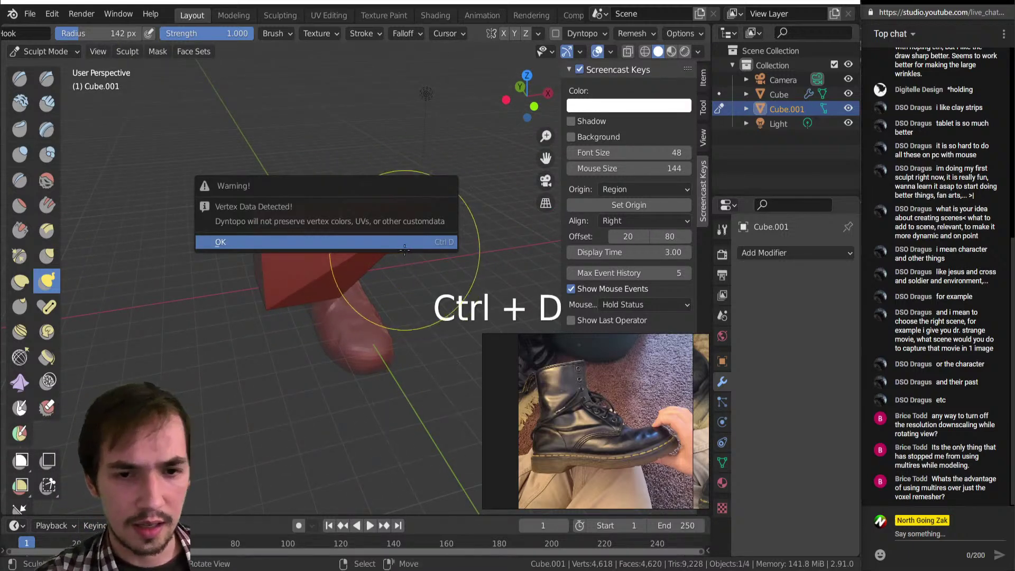
left_click(404, 250)
mouse_move(387, 216)
left_mouse_down()
mouse_move(410, 214)
mouse_move(464, 174)
mouse_move(491, 96)
left_mouse_up()
Step: Pull two additional branches out of the curved arm with Snake Hook at a 114 px radius
mouse_move(446, 117)
middle_mouse_down()
mouse_move(487, 159)
mouse_move(506, 200)
mouse_move(240, 124)
mouse_move(328, 245)
middle_mouse_up()
key("bracketleft")
key("bracketleft")
key("bracketleft")
left_click_drag(317, 261, 263, 161)
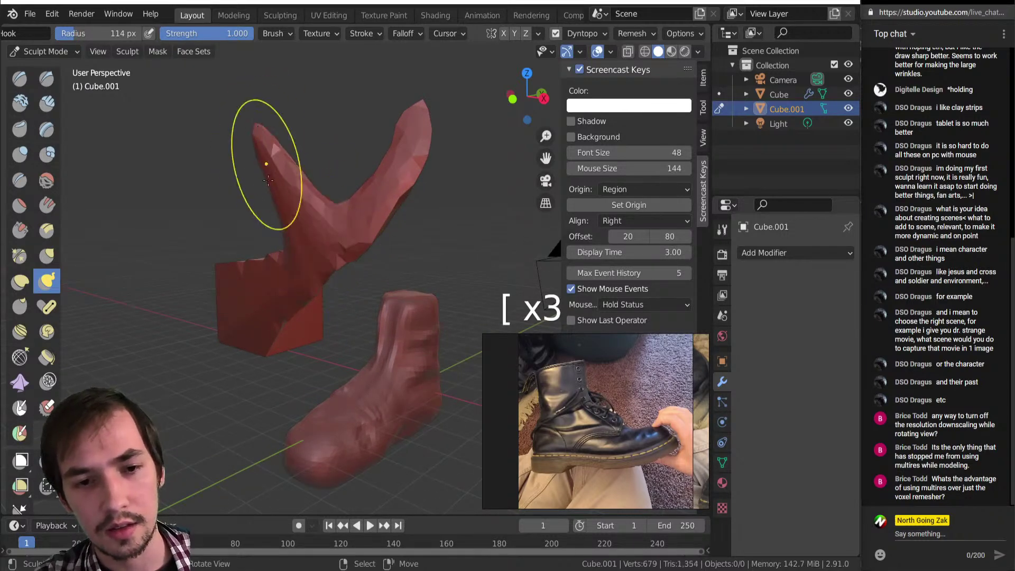
mouse_move(314, 246)
left_mouse_down()
mouse_move(238, 109)
mouse_move(206, 117)
left_mouse_up()
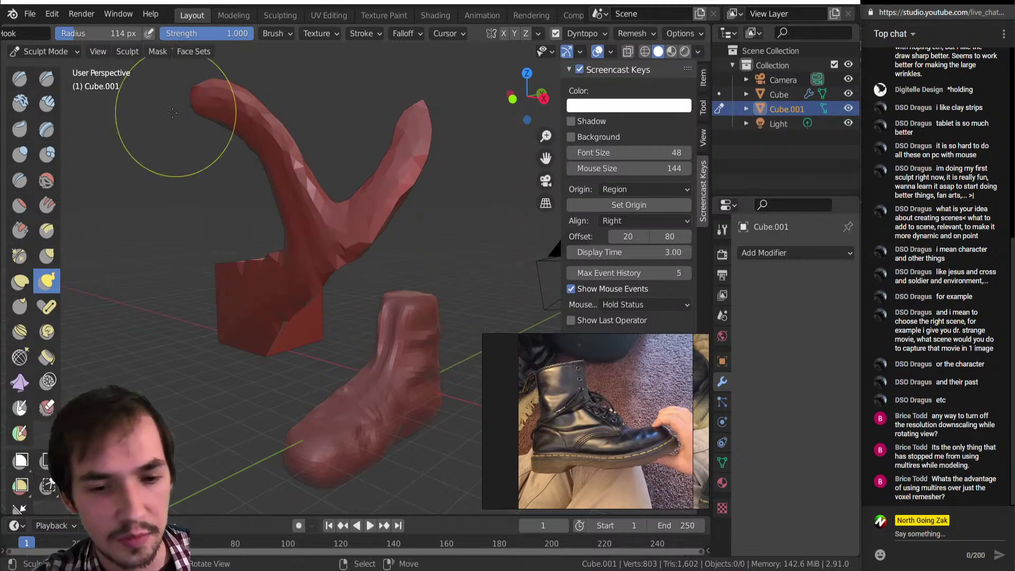
middle_click_drag(351, 254, 246, 172)
middle_click_drag(179, 118, 275, 248)
left_click_drag(275, 248, 183, 205)
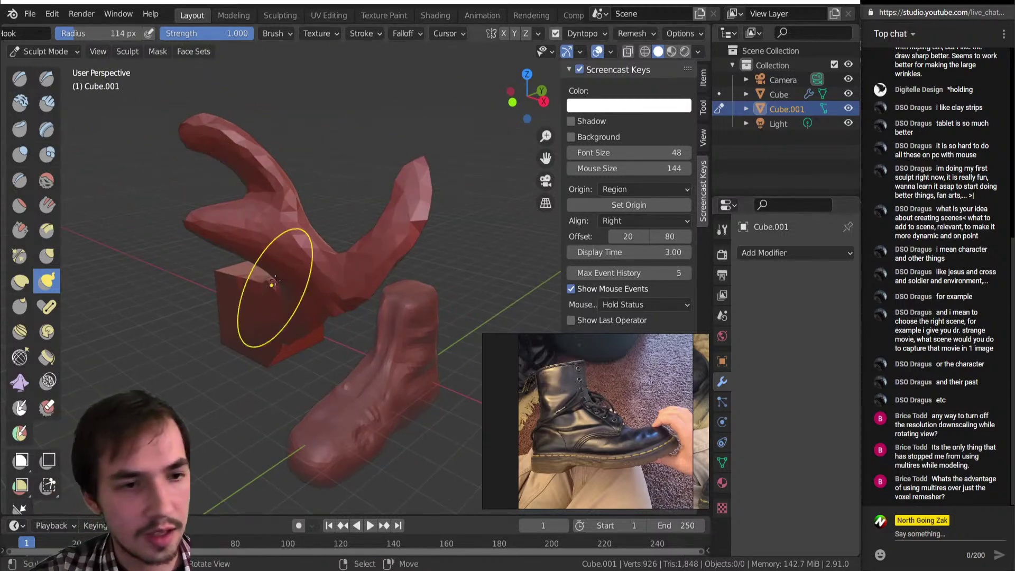
Step: Delete the branched cube in Object Mode, undo the deletion, and go back into Sculpt Mode on it
key("Tab")
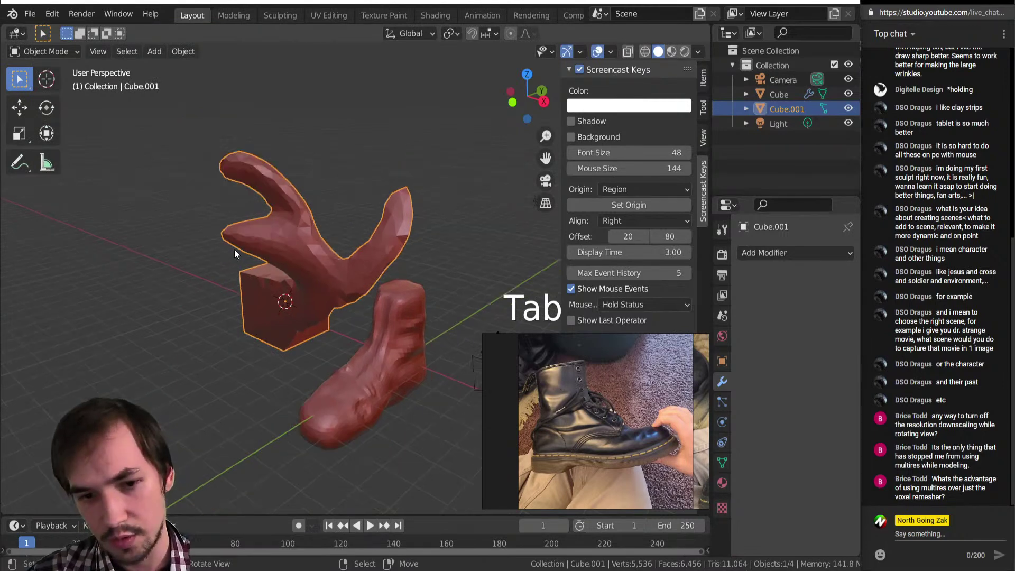
key("Delete")
key("ctrl+z")
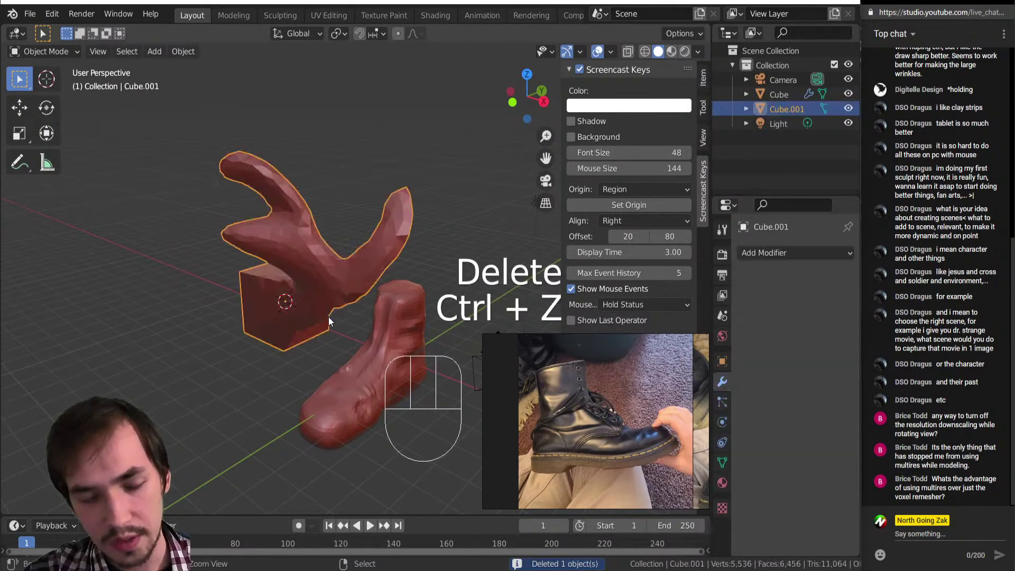
scroll(317, 299, "up", 4)
key("Tab")
left_click(319, 353)
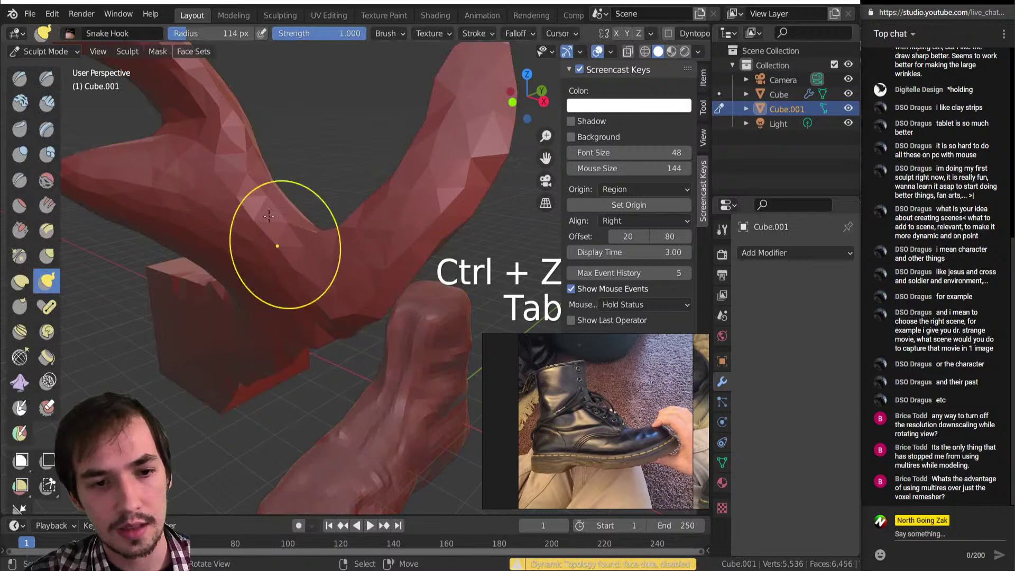
Step: Pull a spike out of the middle of the branched shape with Snake Hook at a 114 px radius and re-enable Dyntopo
key("k")
left_click_drag(241, 210, 333, 114)
key("ctrl+d")
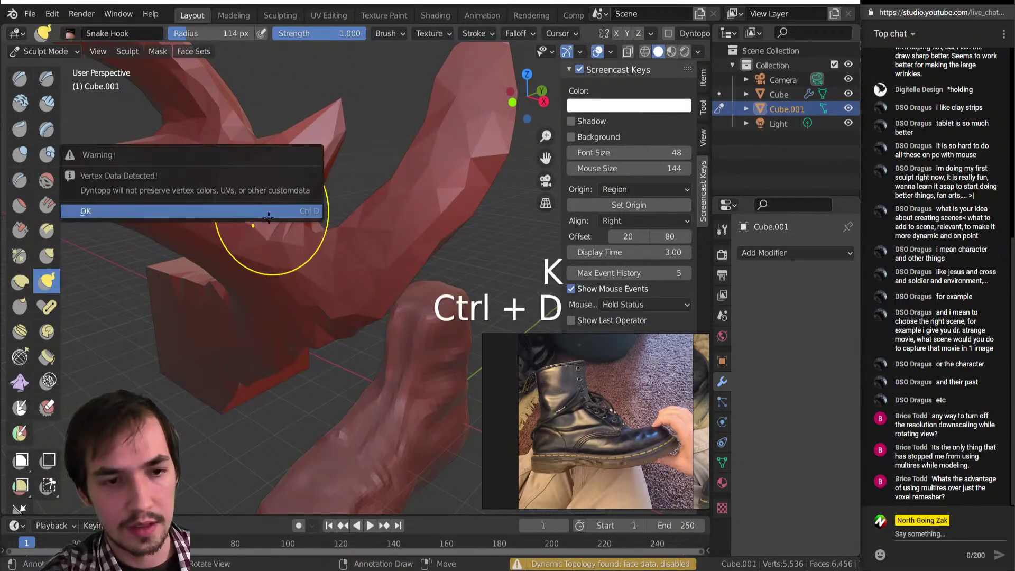
left_click(209, 210)
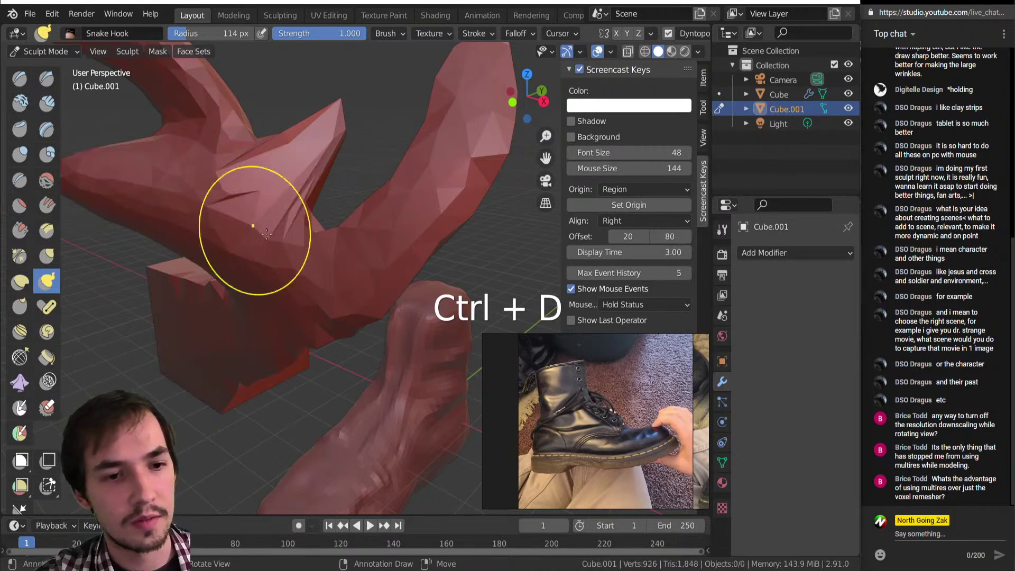
Step: Lengthen the new spike and pull more branches out of the neighbouring surface with Snake Hook and Dyntopo
mouse_move(230, 201)
left_mouse_down()
mouse_move(333, 106)
mouse_move(384, 76)
left_mouse_up()
left_click_drag(156, 144, 79, 88)
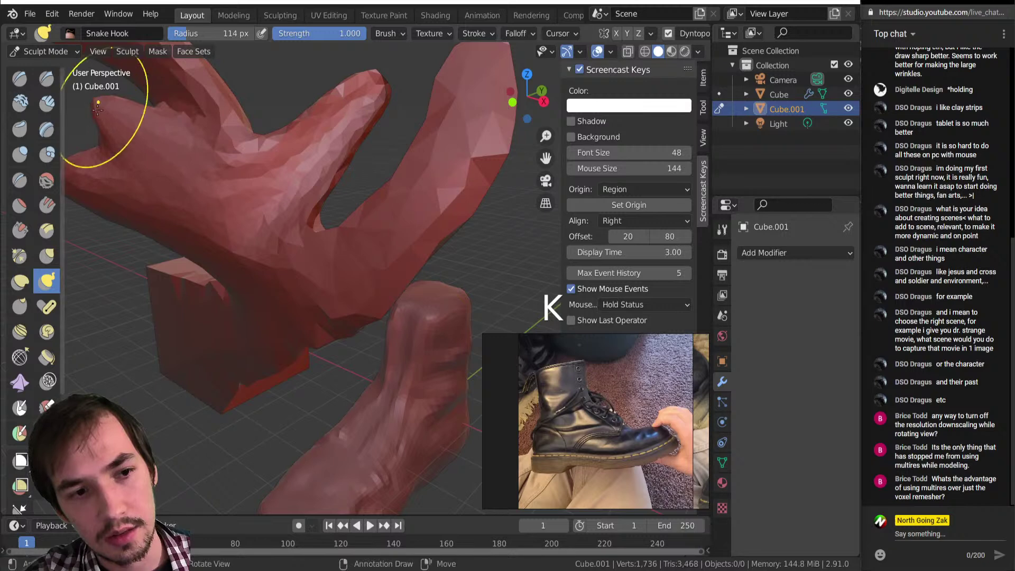
left_click_drag(227, 188, 94, 284)
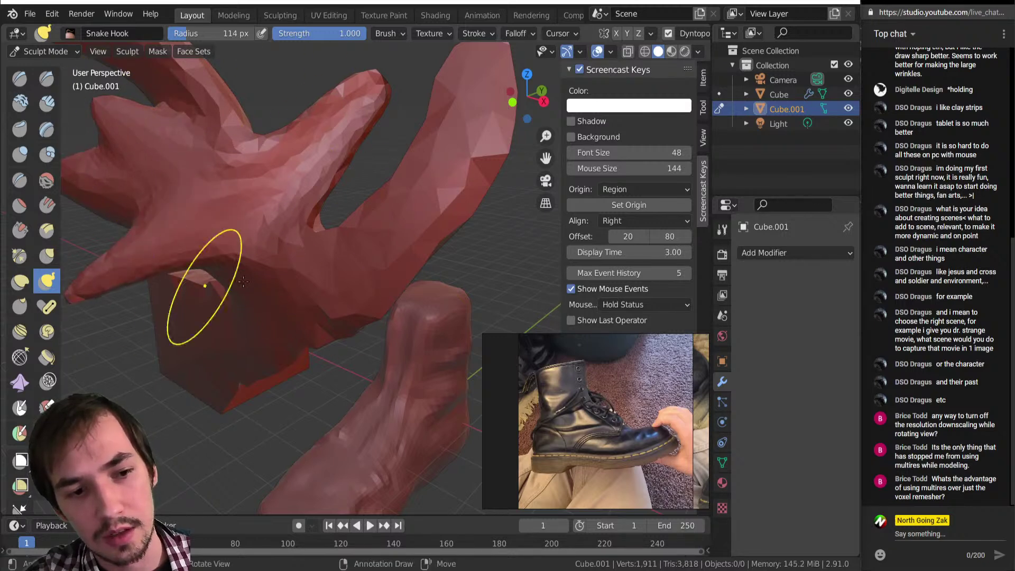
mouse_move(172, 246)
middle_mouse_down()
mouse_move(139, 241)
mouse_move(204, 193)
middle_mouse_up()
scroll(211, 196, "down", 4)
scroll(226, 204, "up", 5)
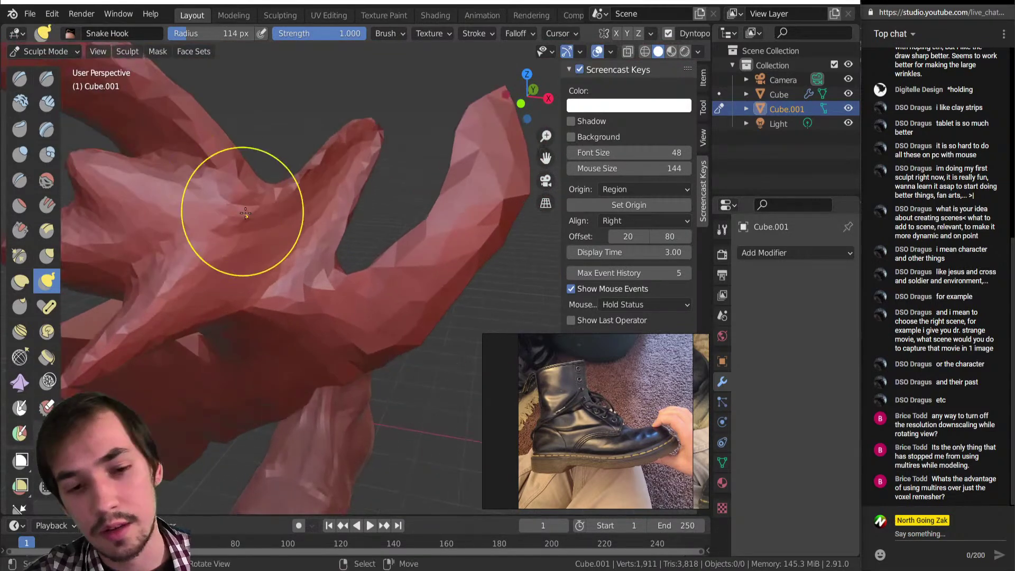
Step: Replace the branched shape with a new mesh cube in Object Mode and enter Sculpt Mode on the new cube
key("Tab")
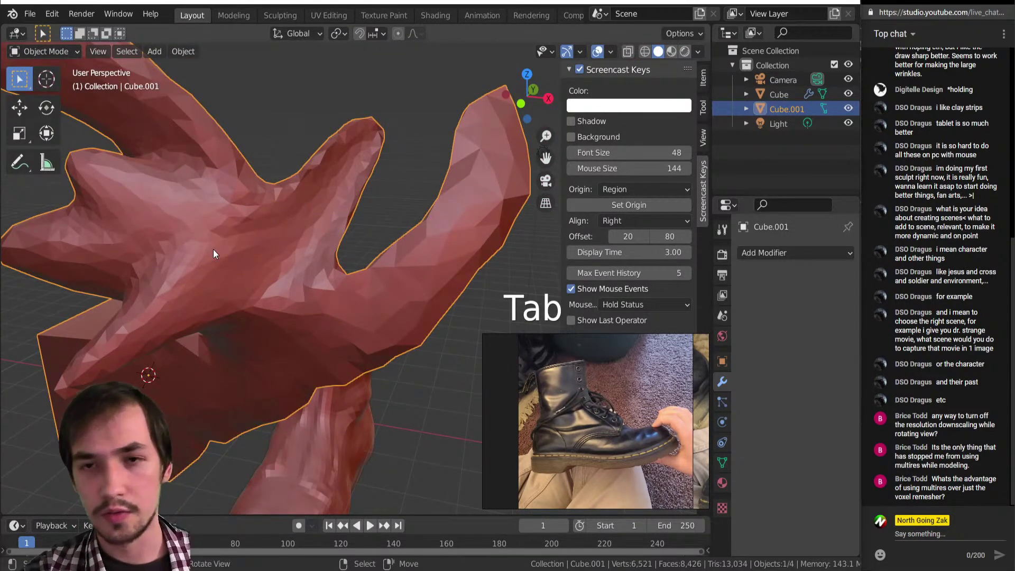
key("Delete")
key("shift+a")
mouse_move(287, 214)
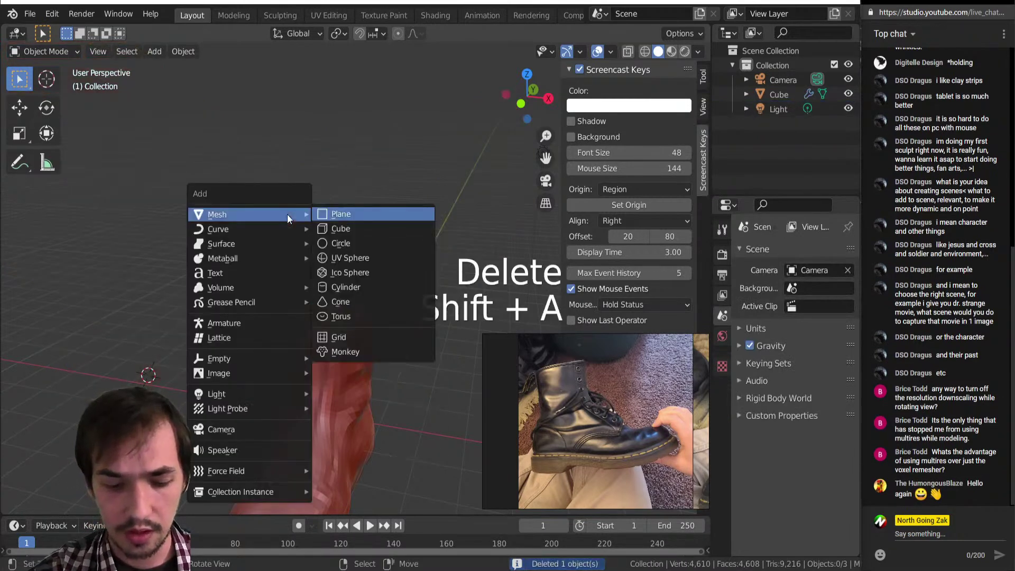
left_click(341, 229)
key("Tab")
left_click(209, 344)
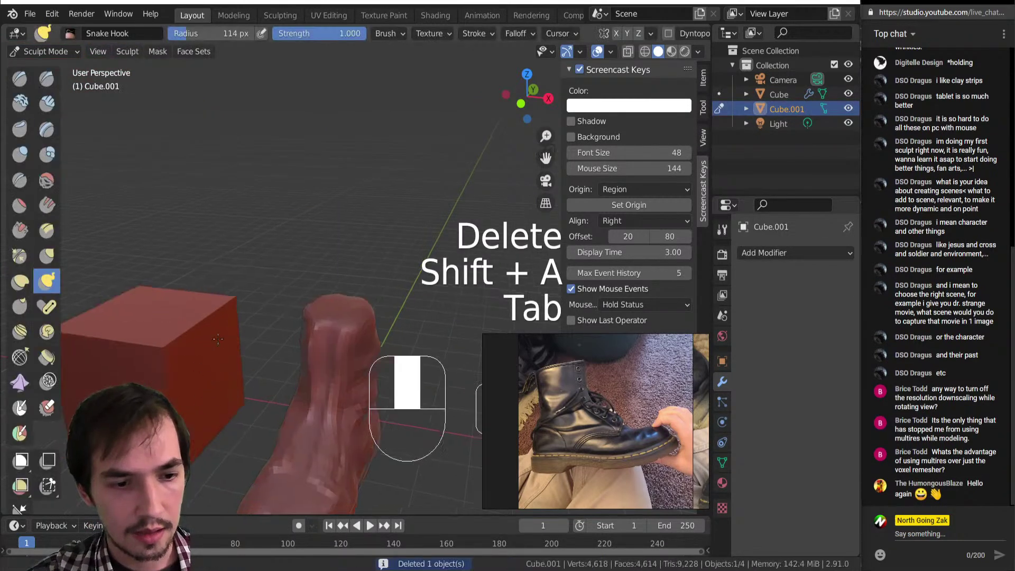
Step: Set a smaller voxel size for the new cube and voxel-remesh it into a dense mesh
middle_click_drag(209, 343, 288, 318, "shift")
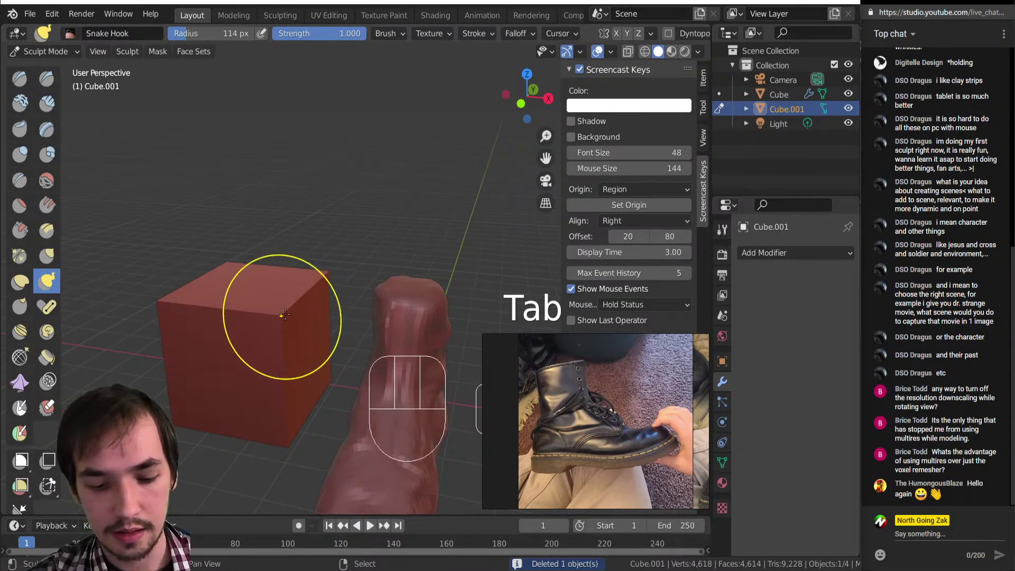
key("shift+r")
left_click(341, 264)
scroll(343, 333, "up", 2)
scroll(342, 333, "up", 2)
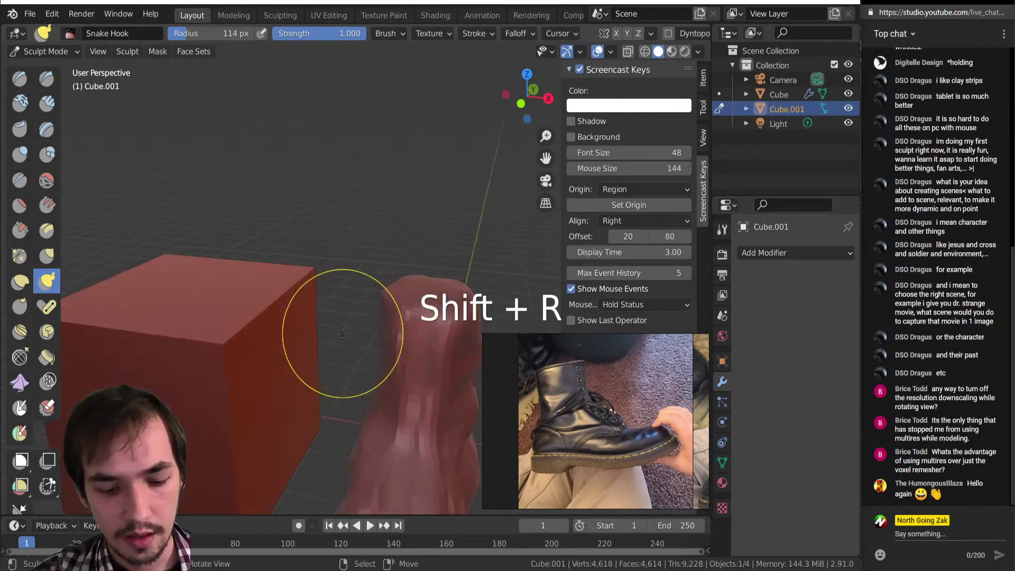
scroll(277, 346, "down", 3)
key("ctrl+r")
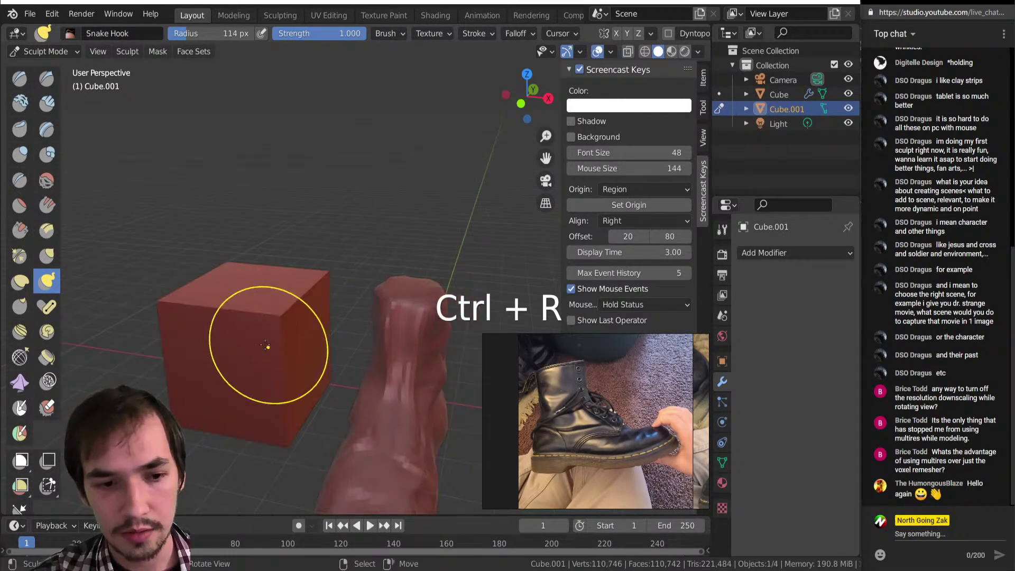
Step: Sculpt the cube's near upper corner with the Clay Strips brush at radius 114 px and strength 0.600
scroll(259, 339, "up", 3)
scroll(317, 329, "down", 3)
scroll(317, 328, "up", 4)
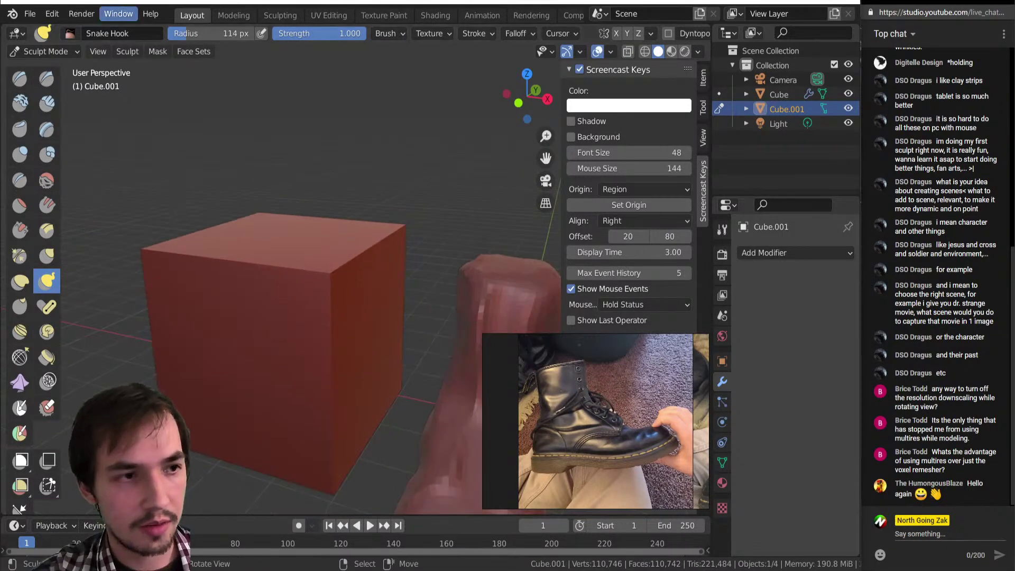
key("c")
key("Menu")
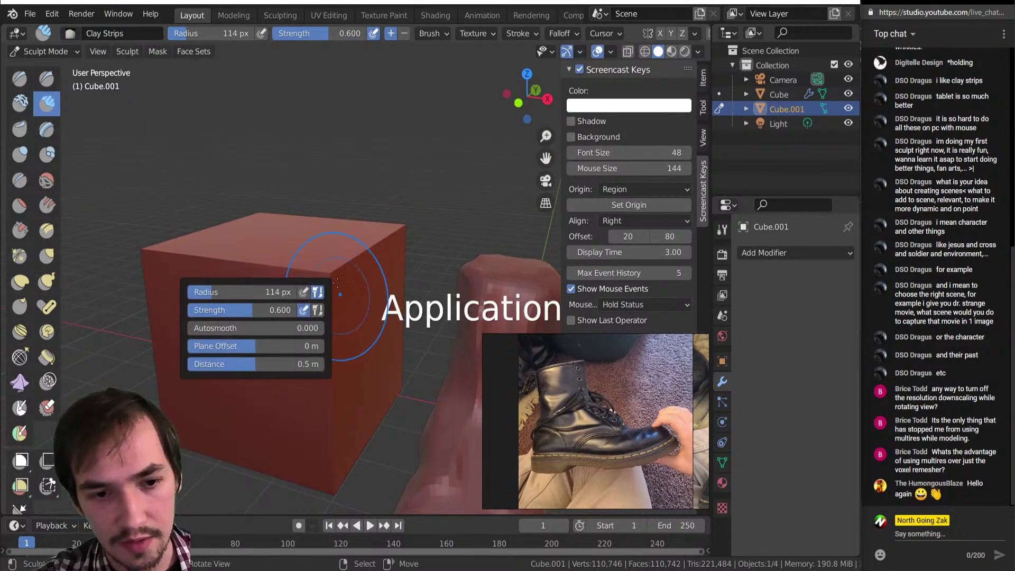
mouse_move(318, 323)
left_mouse_down()
mouse_move(296, 280)
mouse_move(339, 269)
mouse_move(296, 317)
mouse_move(339, 297)
mouse_move(317, 254)
mouse_move(340, 320)
left_mouse_up()
middle_click_drag(340, 320, 294, 363)
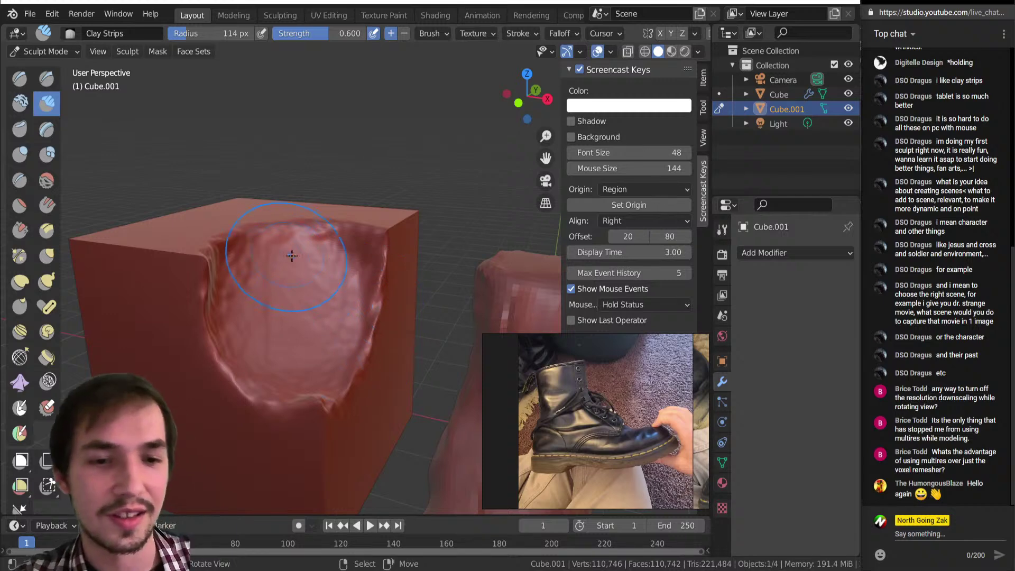
mouse_move(268, 220)
middle_mouse_down()
mouse_move(328, 267)
mouse_move(296, 254)
mouse_move(324, 238)
mouse_move(284, 248)
mouse_move(317, 301)
mouse_move(306, 363)
mouse_move(215, 238)
middle_mouse_up()
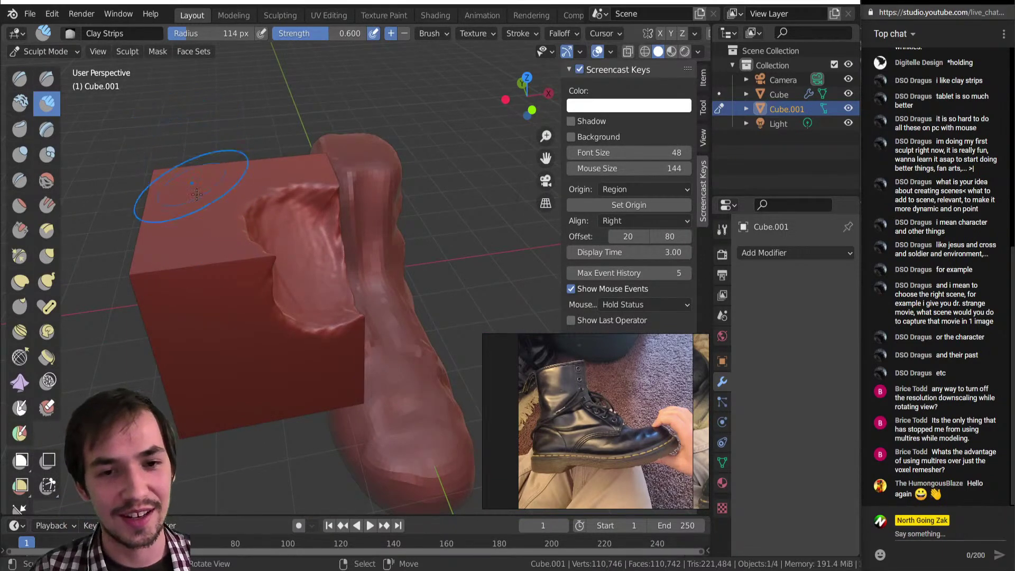
mouse_move(202, 192)
middle_mouse_down()
mouse_move(177, 158)
mouse_move(351, 282)
middle_mouse_up()
left_click_drag(350, 282, 324, 234)
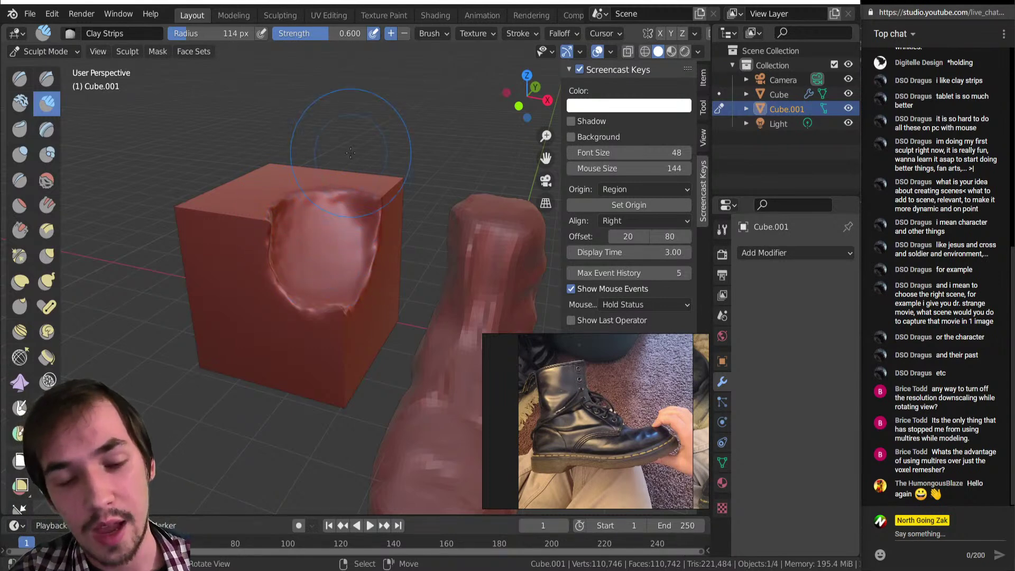
Step: Examine the mesh topology around the cube's sculpted corner in Edit Mode and return to Object Mode
middle_click_drag(275, 211, 341, 225)
scroll(362, 261, "up", 5)
scroll(339, 276, "down", 5)
left_click(326, 194)
key("Tab")
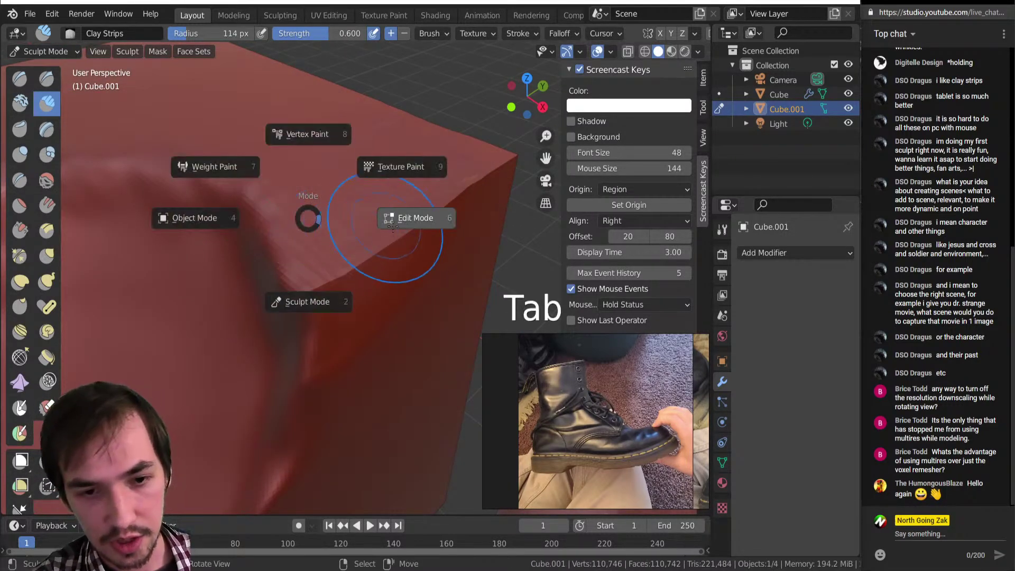
left_click(397, 240)
middle_click_drag(339, 310, 466, 346)
scroll(346, 269, "down", 5)
scroll(346, 269, "up", 5)
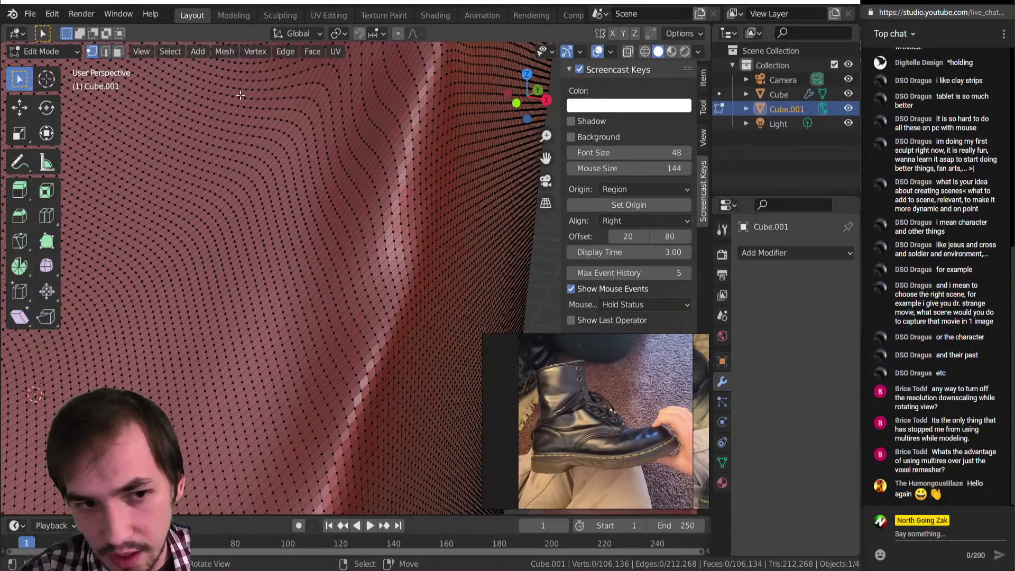
key("Tab")
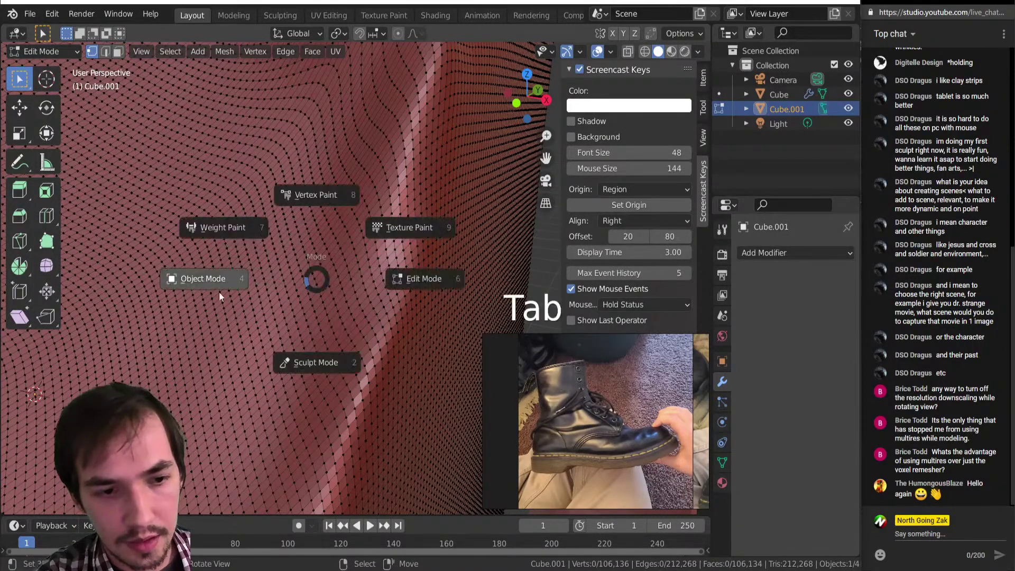
key("Menu")
left_click(309, 221)
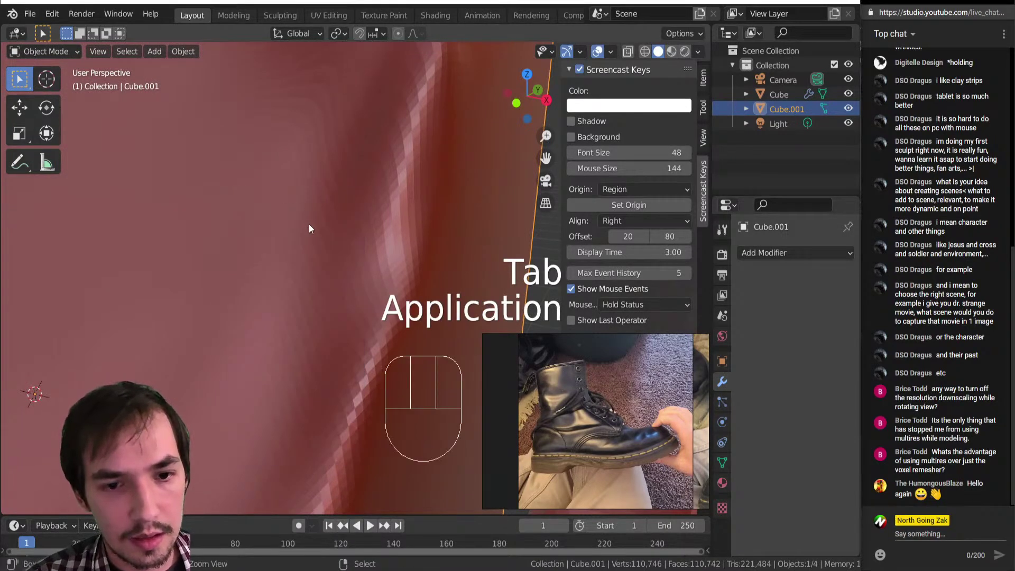
Step: Return the cube to Sculpt Mode and build up a diagonal Clay Strips ridge on the side face beside the sculpted corner
key("Tab")
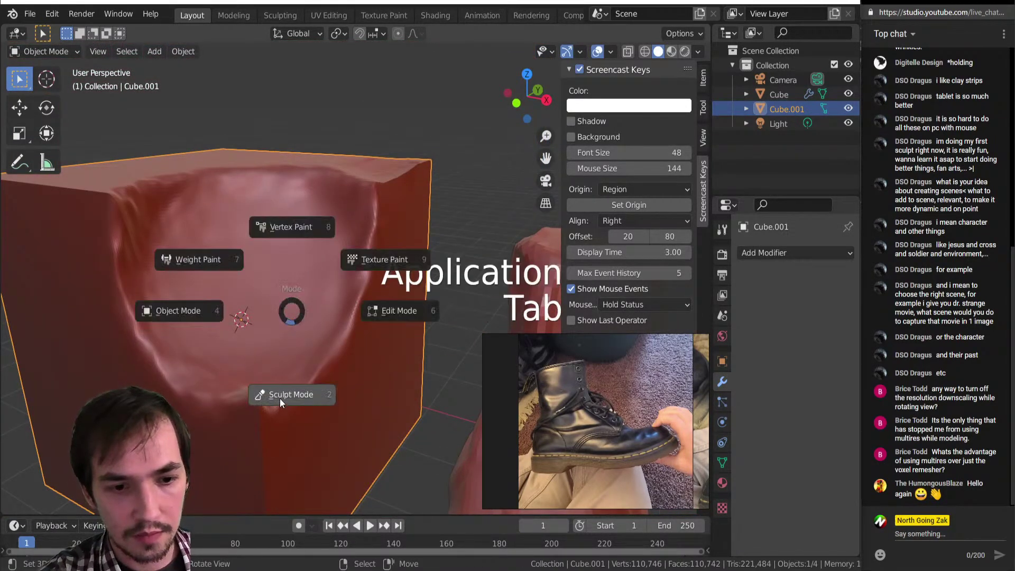
left_click(280, 398)
middle_click_drag(295, 376, 307, 314)
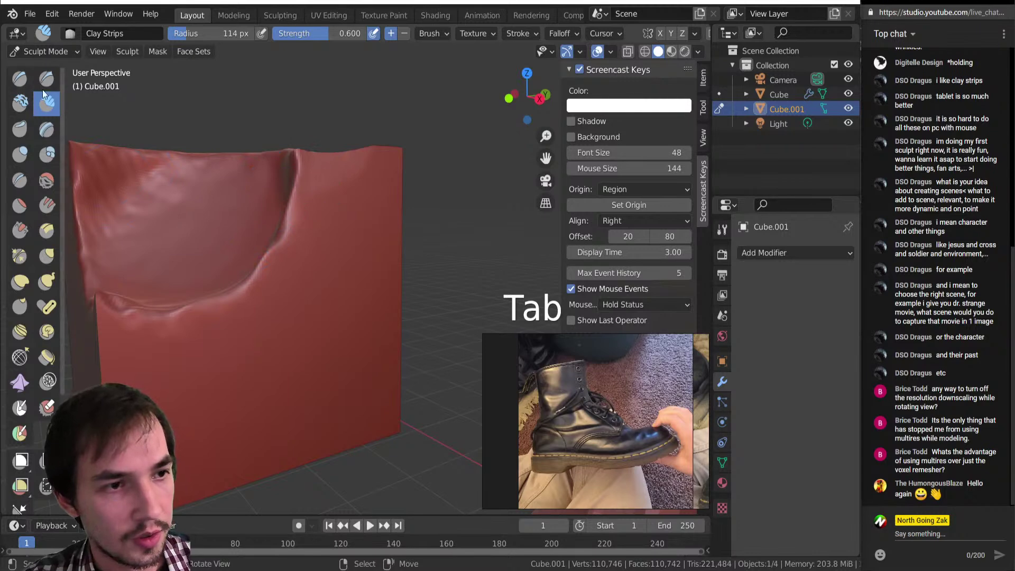
mouse_move(251, 317)
left_mouse_down()
mouse_move(275, 309)
mouse_move(264, 312)
mouse_move(309, 234)
mouse_move(248, 328)
mouse_move(254, 378)
left_mouse_up()
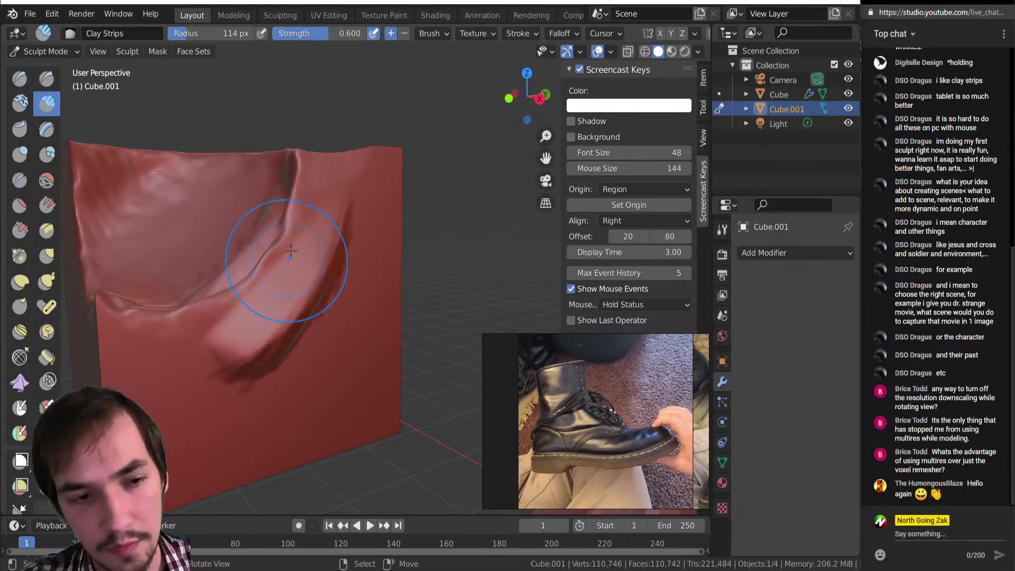
mouse_move(334, 210)
left_mouse_down()
mouse_move(344, 275)
mouse_move(260, 249)
mouse_move(248, 266)
mouse_move(289, 210)
left_mouse_up()
scroll(290, 210, "up", 5)
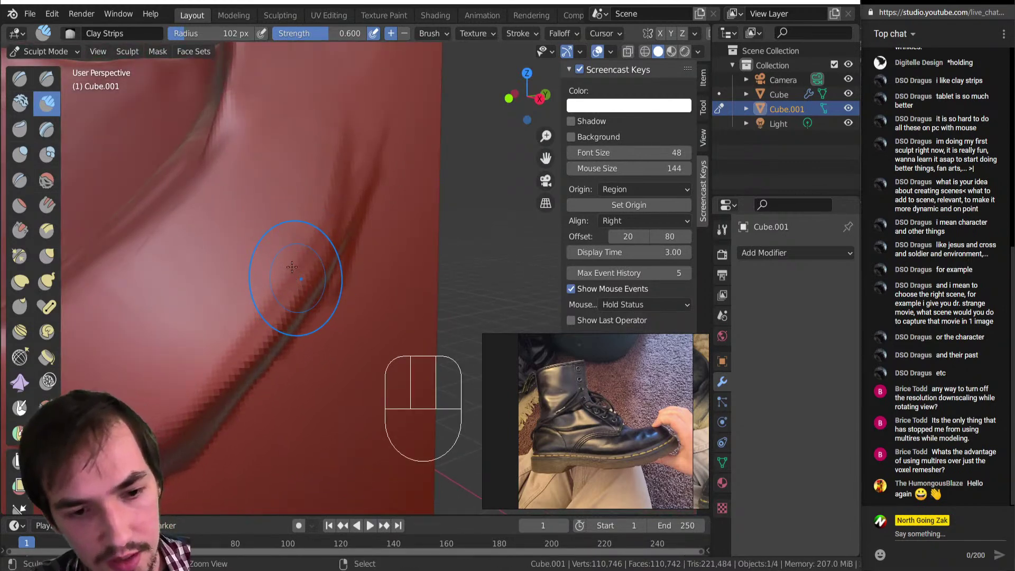
Step: Voxel remesh the sculpted cube
key("ctrl+r")
middle_click_drag(267, 182, 270, 205)
key("z")
left_click(335, 263)
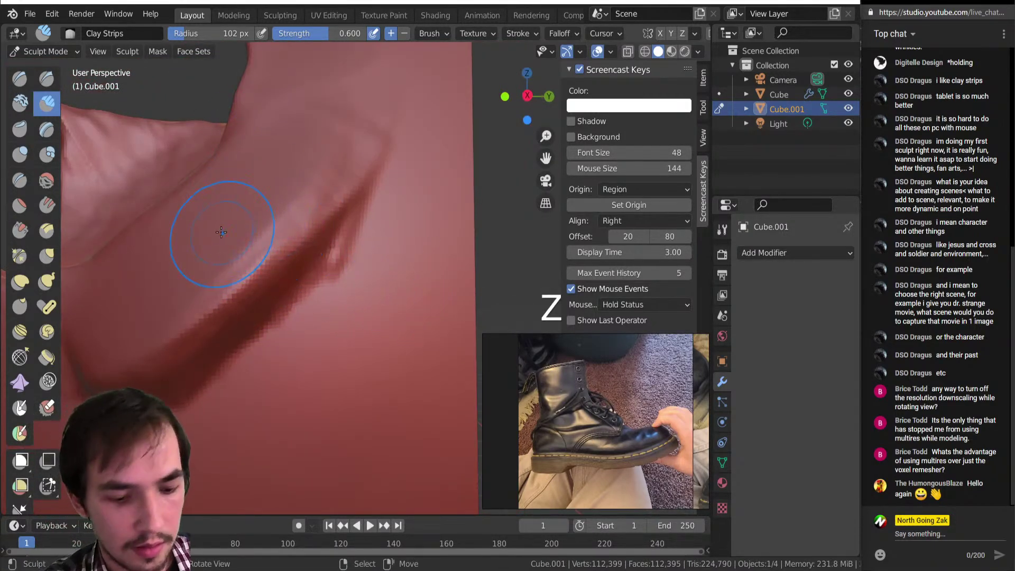
Step: Examine the remeshed cube's topology around the ridge in Edit Mode with edge selection
key("Tab")
left_click(350, 239)
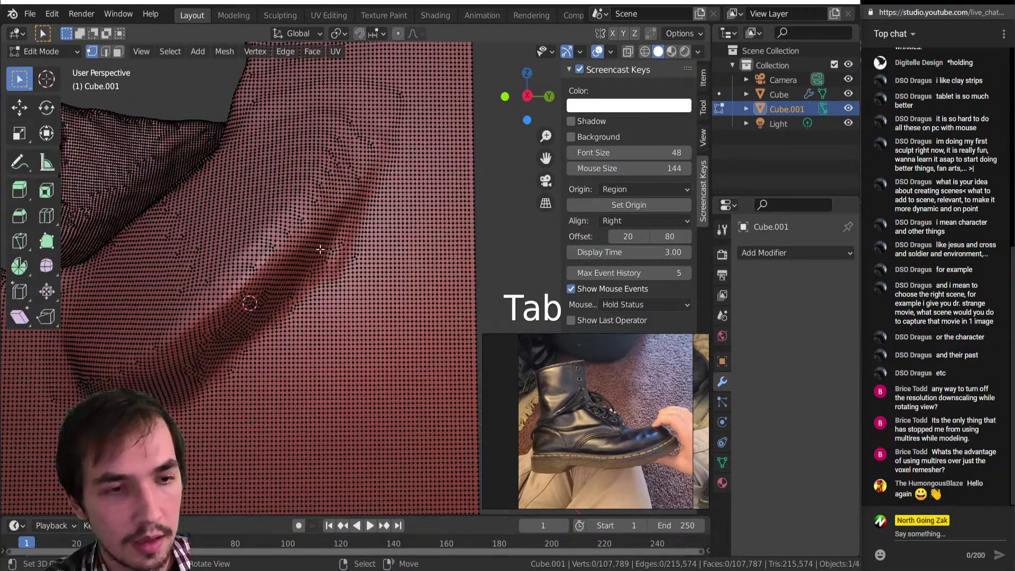
key("2")
scroll(305, 267, "up", 5)
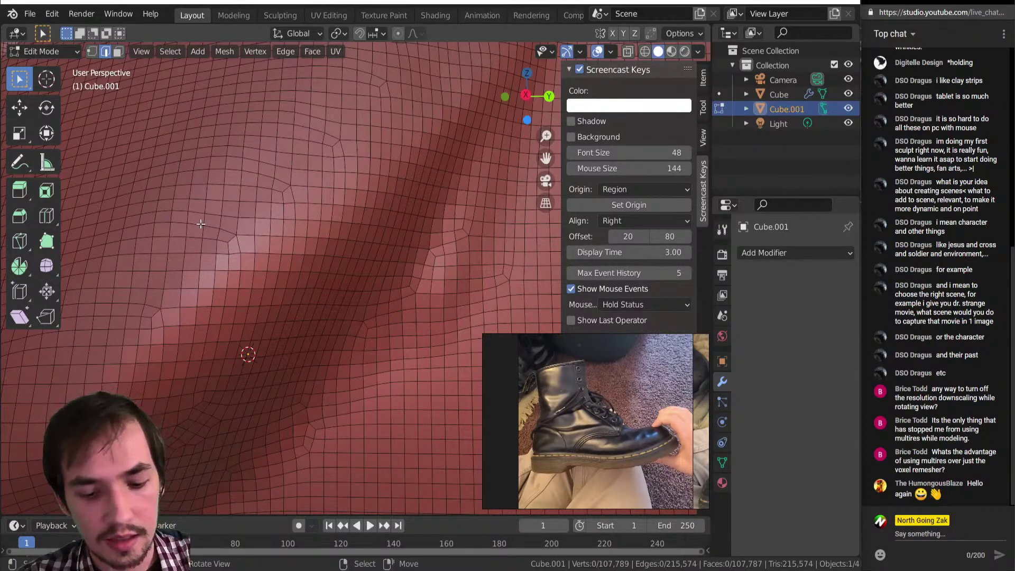
middle_click_drag(201, 224, 312, 252)
key("ctrl+r")
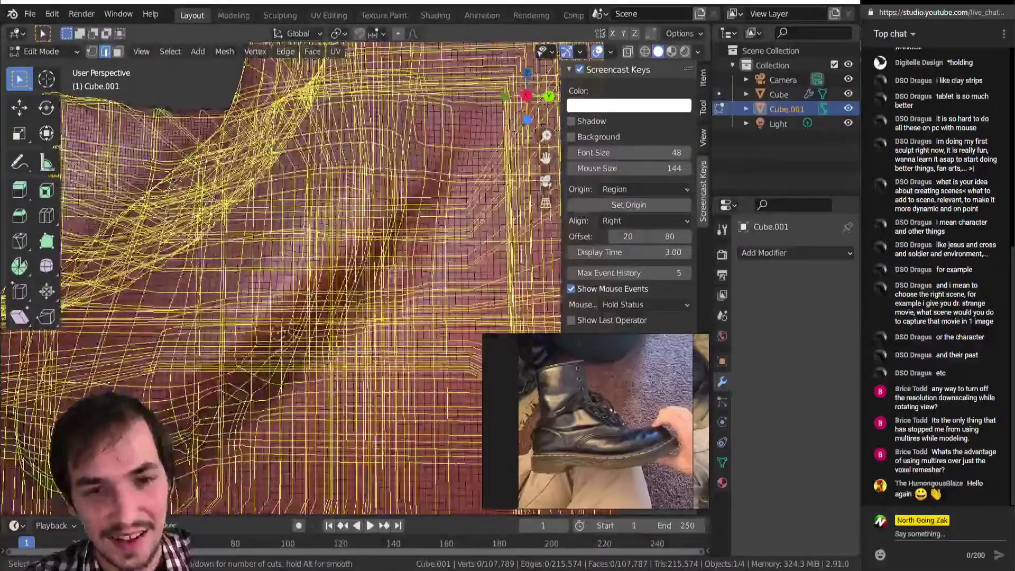
scroll(305, 267, "up", 3)
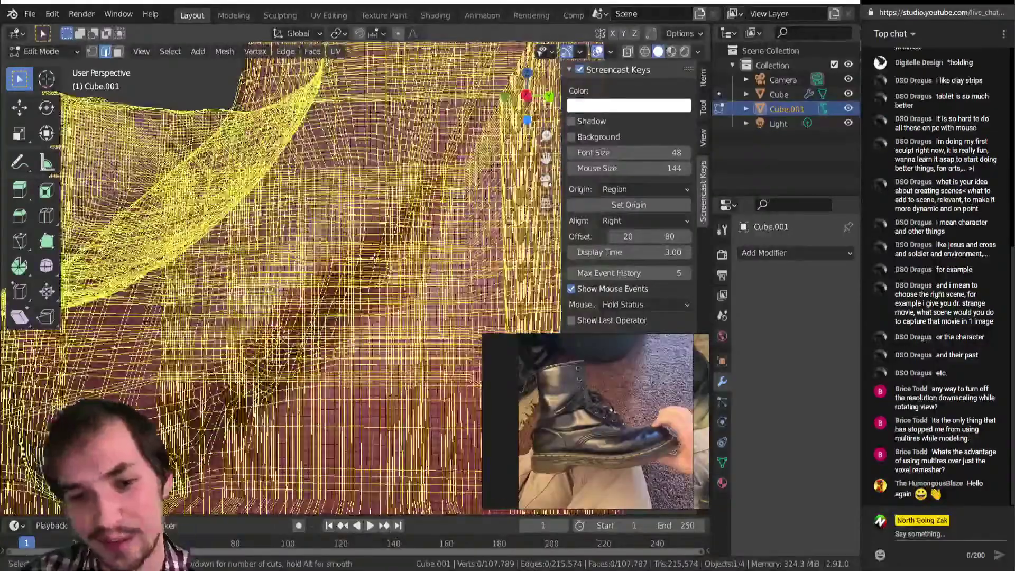
scroll(365, 267, "up", 5)
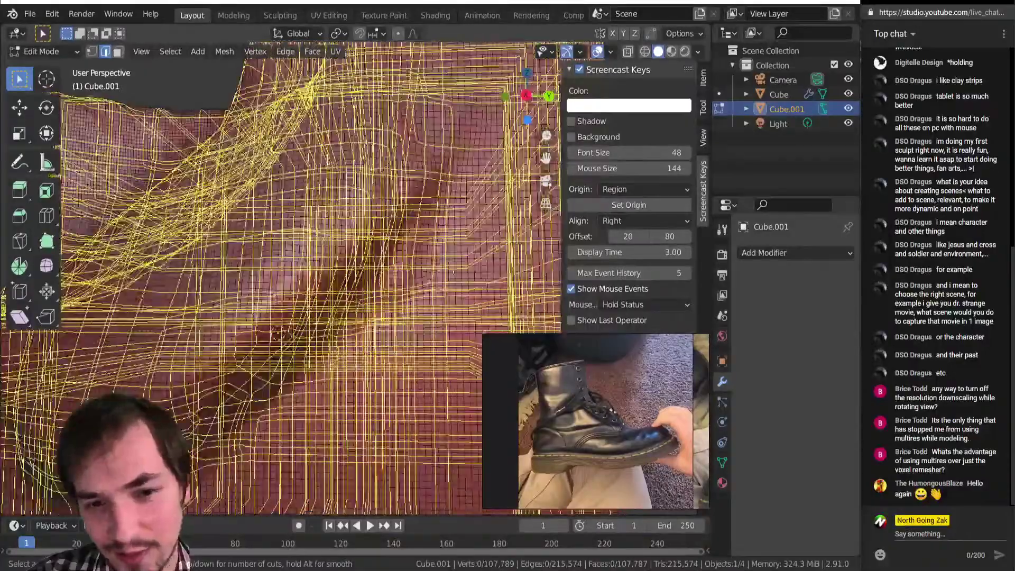
scroll(336, 216, "down", 5)
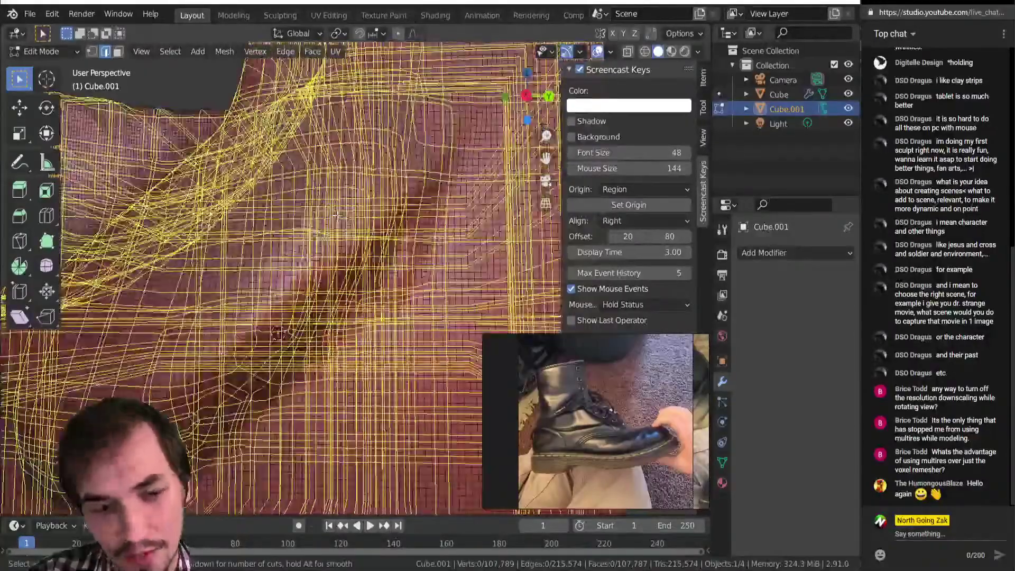
right_click(336, 215)
Step: Return to Object Mode and delete the sculpted test cube
mouse_move(336, 215)
middle_mouse_down()
mouse_move(409, 259)
mouse_move(353, 254)
mouse_move(318, 291)
mouse_move(324, 268)
middle_mouse_up()
scroll(333, 249, "up", 6)
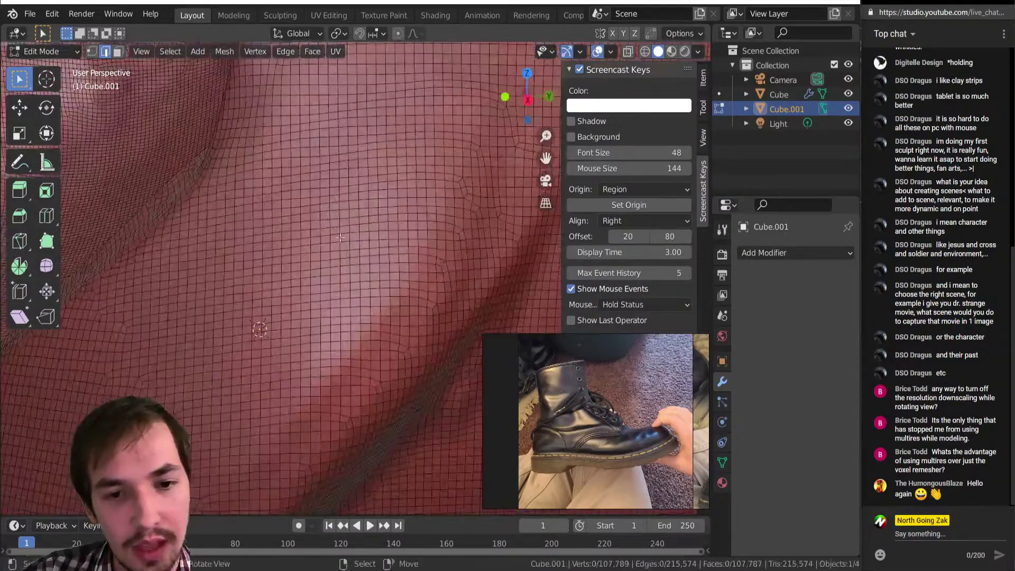
scroll(348, 235, "down", 6)
middle_click_drag(347, 235, 442, 252)
key("Tab")
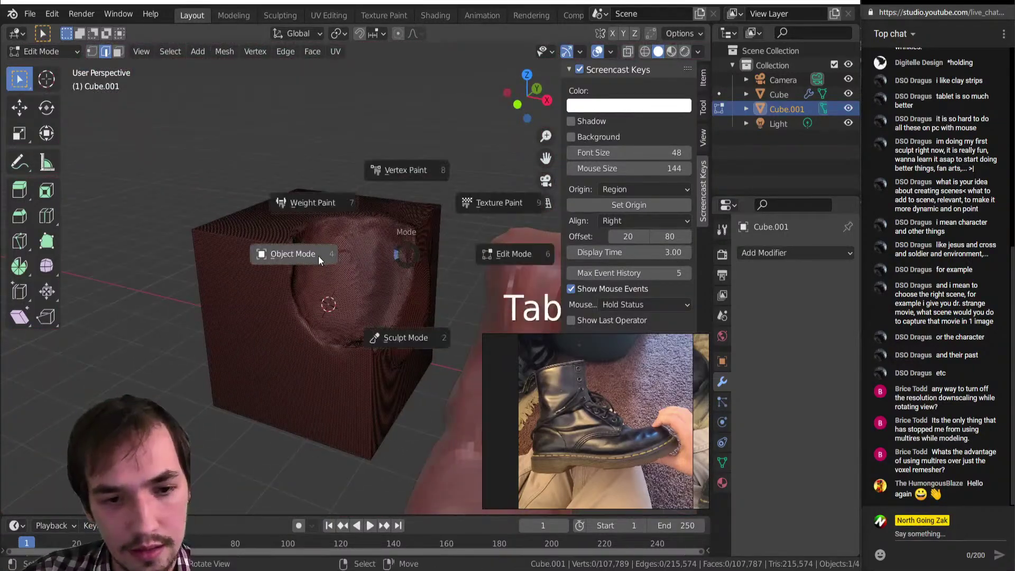
scroll(339, 254, "down", 6)
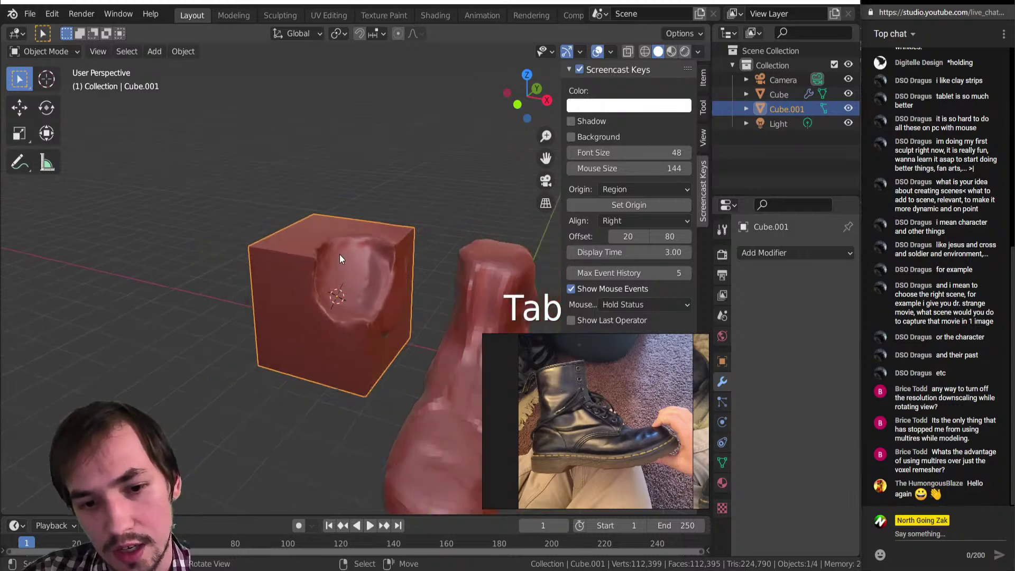
middle_click_drag(395, 389, 365, 339)
key("Delete")
Step: Select the boot object and switch it to Sculpt Mode
scroll(439, 366, "up", 4)
middle_click_drag(243, 259, 382, 239)
left_click(381, 299)
scroll(284, 353, "up", 2)
scroll(382, 239, "down", 4)
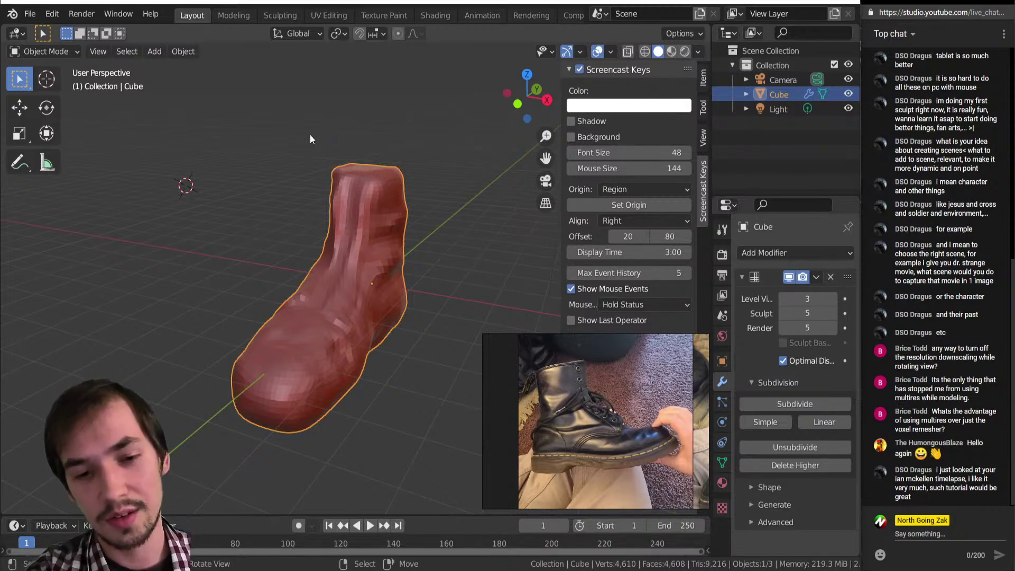
key("Tab")
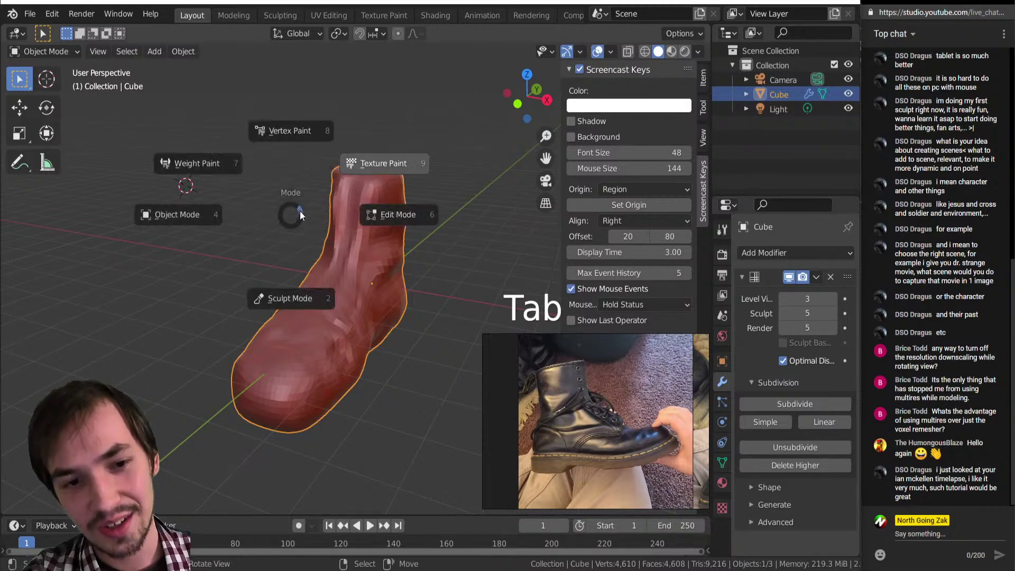
left_click(170, 218)
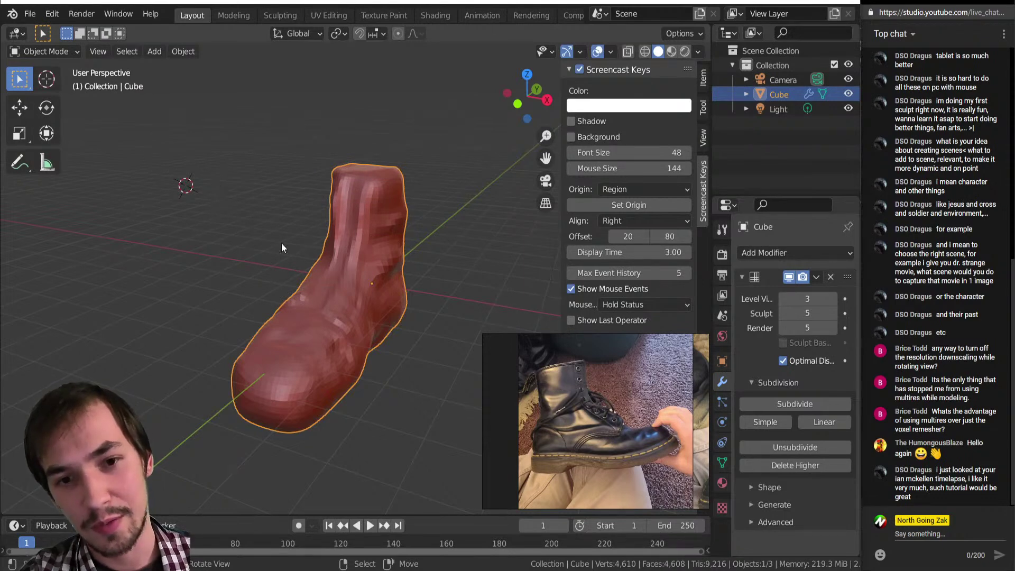
key("Tab")
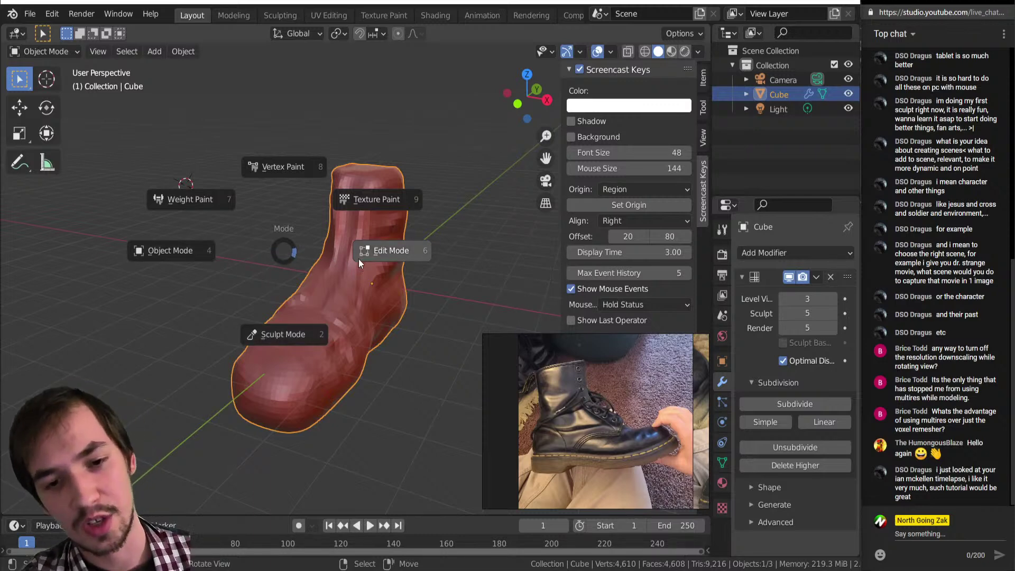
left_click(286, 268)
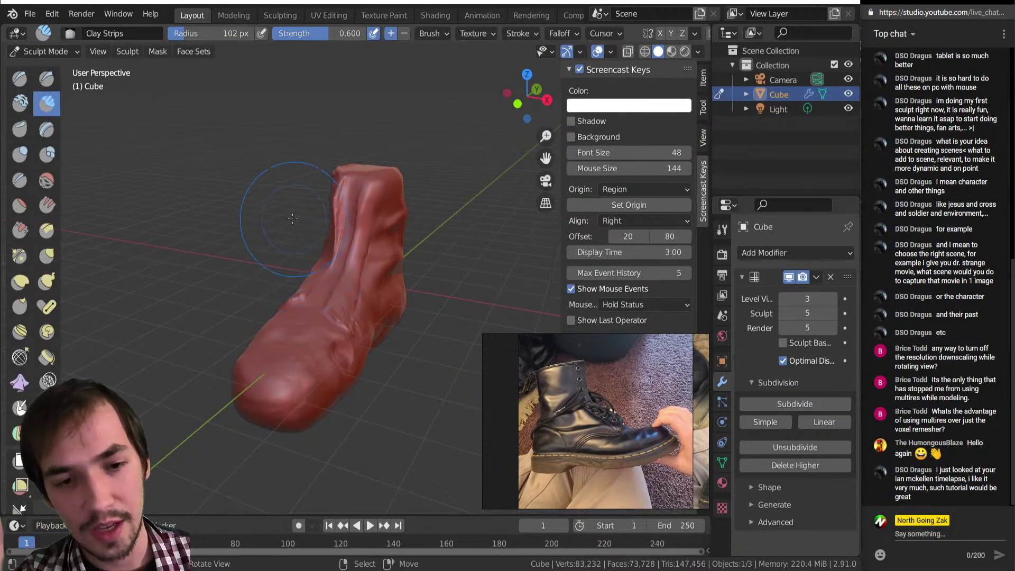
Step: Smooth the crease at the side of the boot's ankle with the Clay Strips brush active and its radius set to 51 px
middle_click_drag(290, 248, 222, 242)
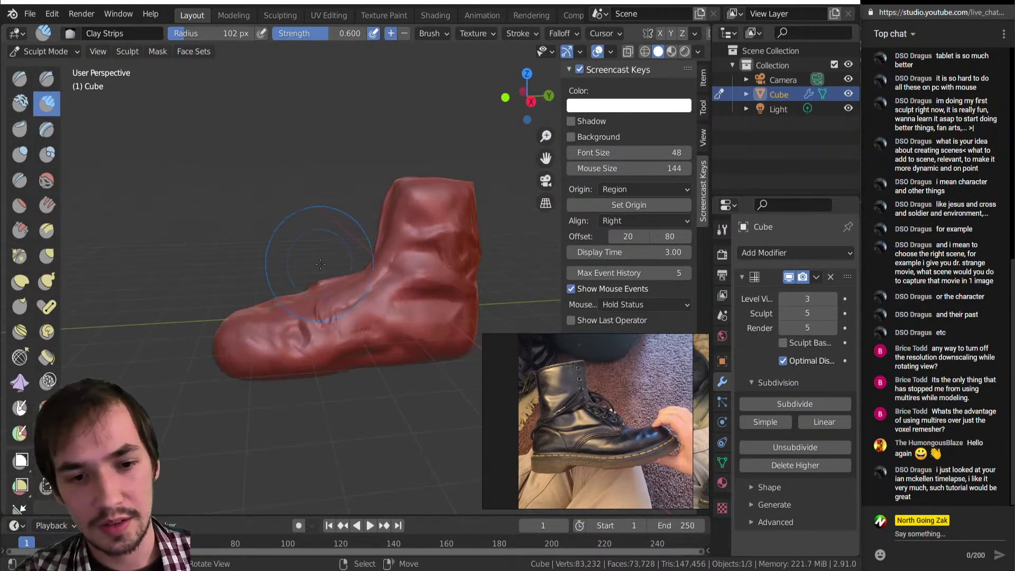
middle_click_drag(354, 294, 329, 291, "shift")
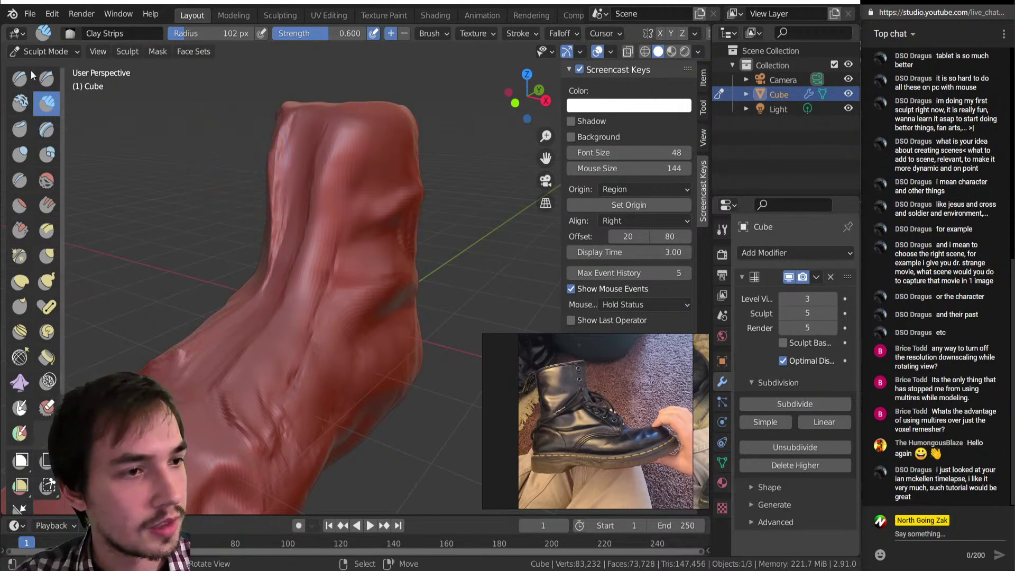
middle_click_drag(336, 286, 311, 254)
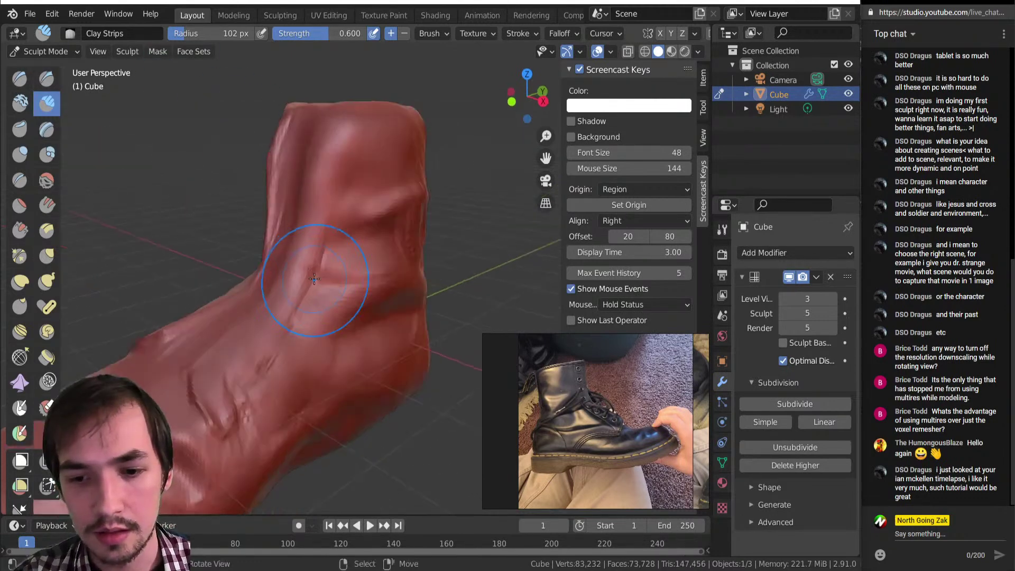
key("Menu")
left_click(47, 80)
middle_click_drag(225, 291, 213, 243, "ctrl")
left_click(46, 103)
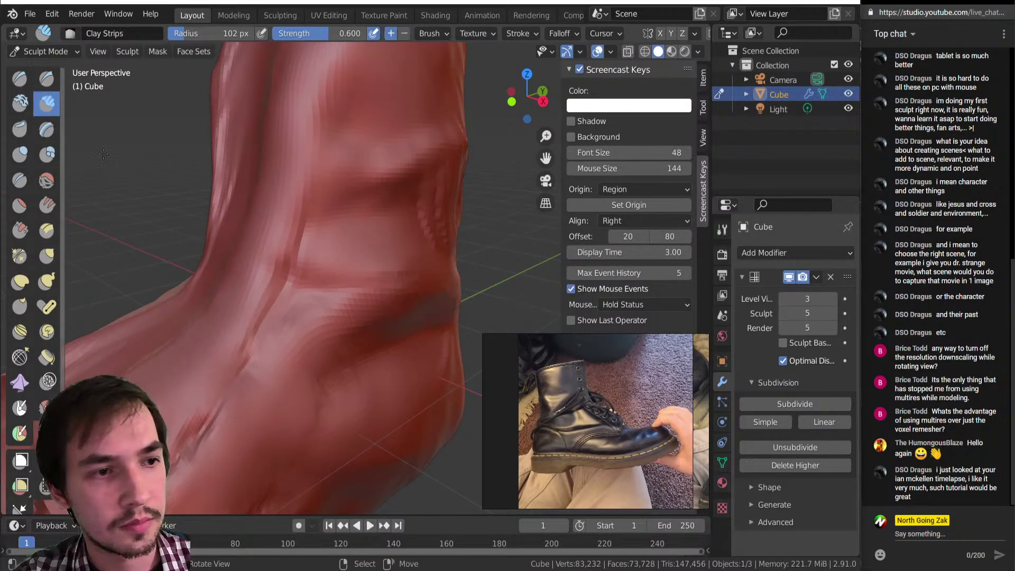
left_click_drag(281, 273, 284, 215, "shift")
middle_click_drag(284, 216, 261, 294)
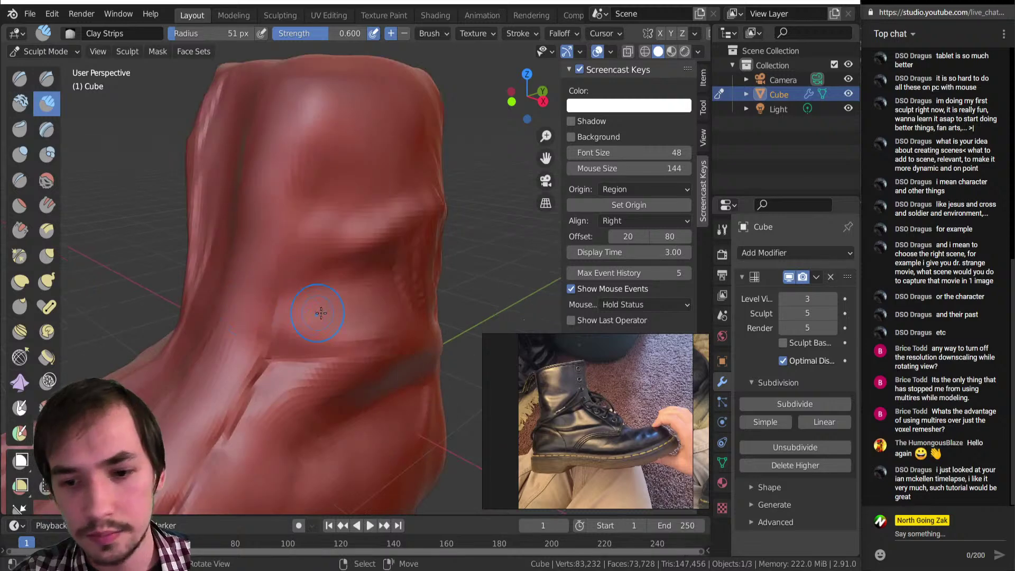
Step: Switch to the Grab brush at the boot's upper shaft and enlarge its radius to 188 px
mouse_move(273, 90)
middle_mouse_down()
mouse_move(294, 152)
mouse_move(288, 124)
middle_mouse_up()
mouse_move(310, 167)
middle_mouse_down()
mouse_move(256, 114)
mouse_move(317, 207)
mouse_move(337, 212)
mouse_move(288, 182)
middle_mouse_up()
key("g")
key("bracketright")
key("bracketright")
key("bracketright")
key("bracketright")
key("bracketright")
key("bracketright")
key("bracketright")
key("bracketright")
key("bracketright")
key("bracketright")
key("bracketright")
key("bracketright")
key("bracketright")
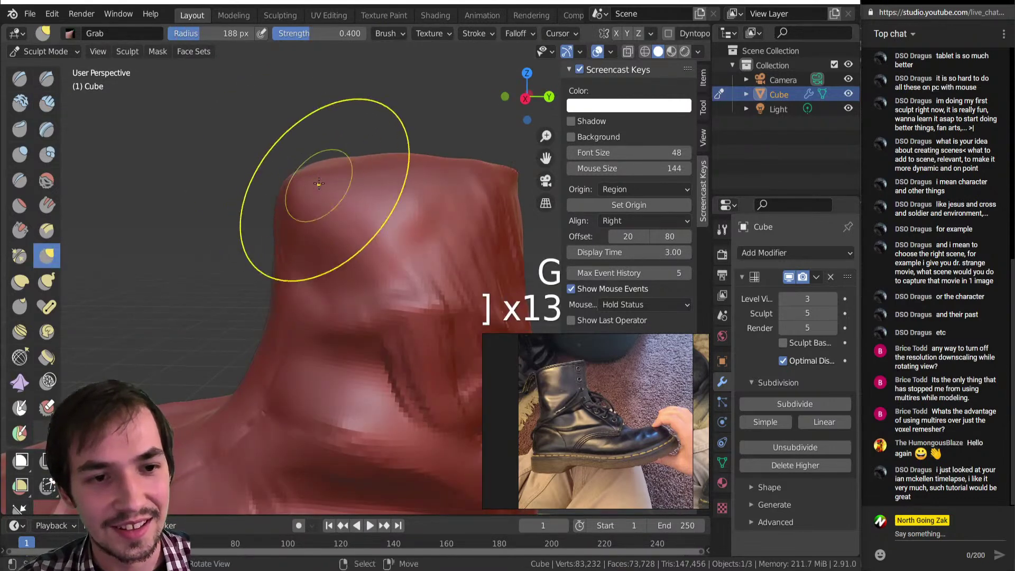
Step: Set the Grab brush's falloff to Sharp and enlarge its radius to 208 px
left_click(516, 33)
left_click(501, 63)
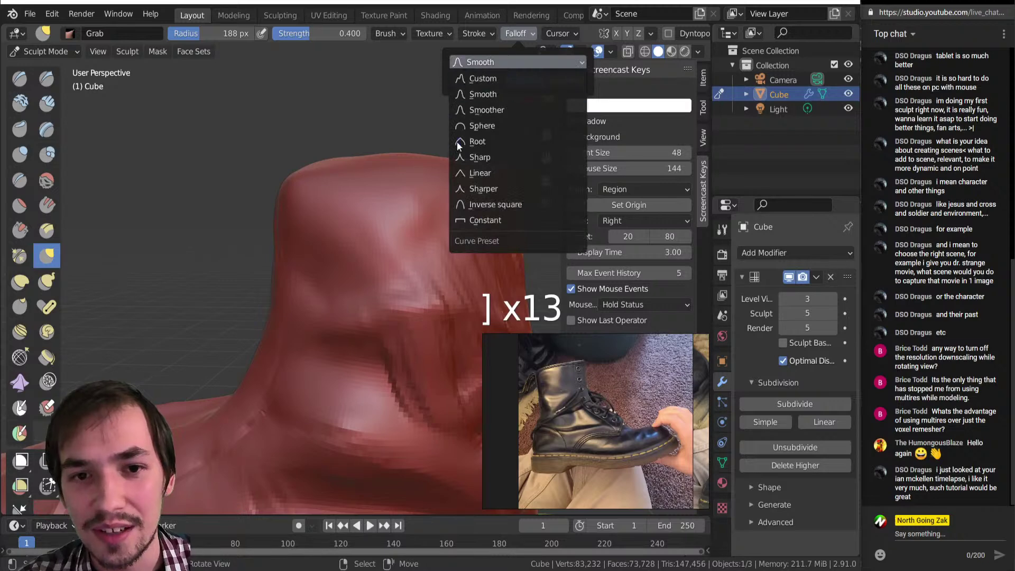
key("bracketright")
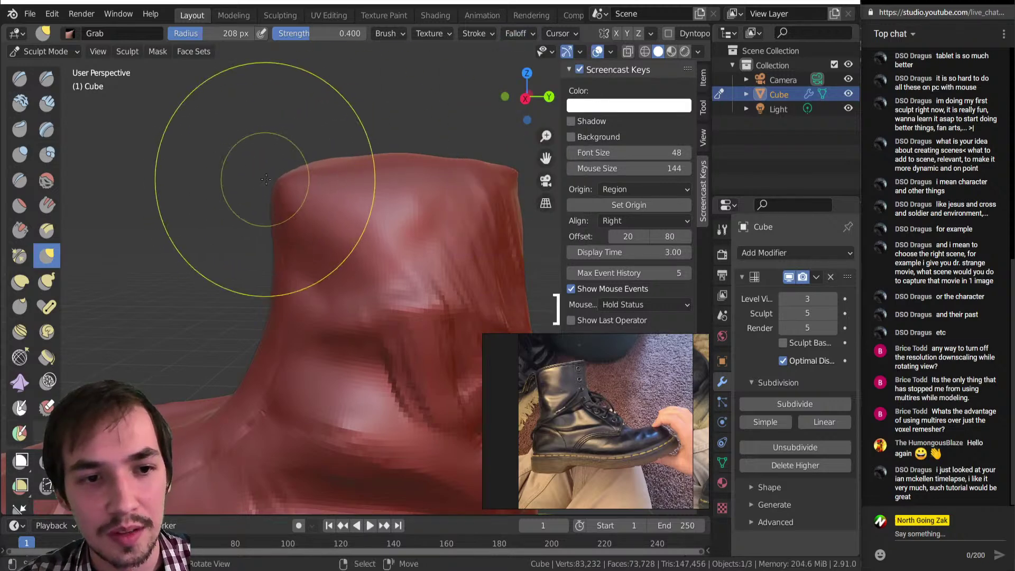
mouse_move(295, 180)
middle_mouse_down()
mouse_move(563, 188)
mouse_move(402, 154)
mouse_move(446, 154)
mouse_move(289, 213)
mouse_move(562, 238)
mouse_move(294, 261)
mouse_move(262, 211)
mouse_move(290, 238)
mouse_move(295, 295)
mouse_move(333, 324)
mouse_move(341, 365)
mouse_move(312, 334)
mouse_move(283, 335)
middle_mouse_up()
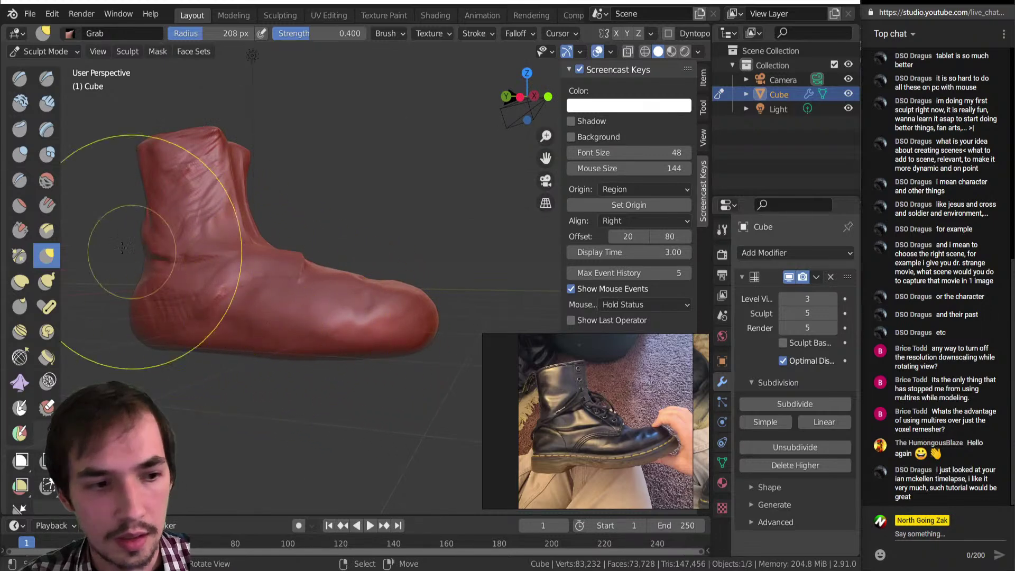
Step: Switch the boot's base mesh to Edit Mode with face selection active
mouse_move(465, 430)
middle_mouse_down()
mouse_move(199, 193)
mouse_move(295, 401)
mouse_move(415, 301)
mouse_move(594, 483)
mouse_move(215, 385)
mouse_move(243, 369)
mouse_move(271, 321)
middle_mouse_up()
key("Tab")
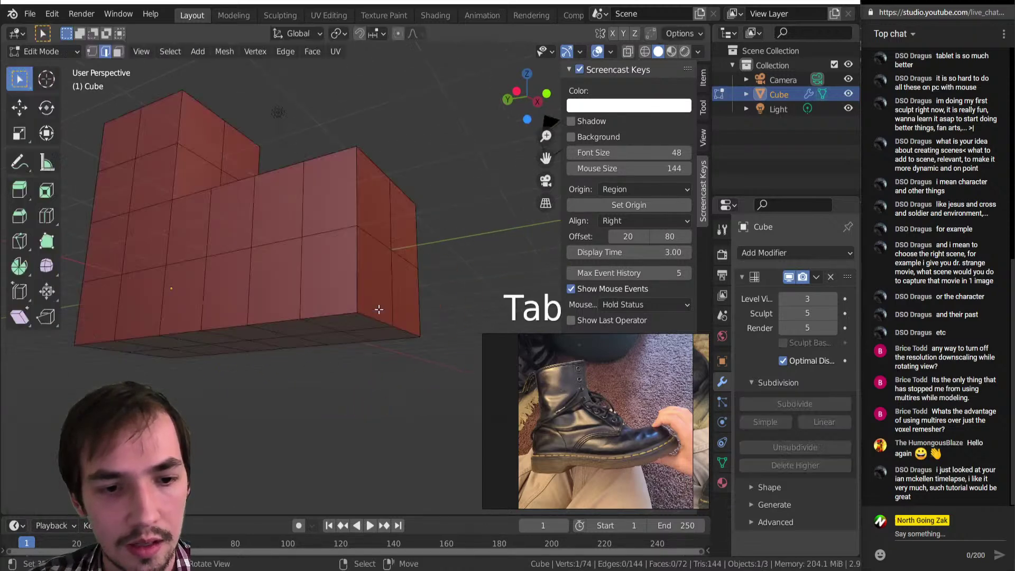
key("3")
key("3")
key("3")
middle_click_drag(191, 352, 158, 328)
Step: Select the four underside faces at the heel and extrude them downward
right_click(154, 317)
right_click(167, 331, "shift")
right_click(175, 312, "shift")
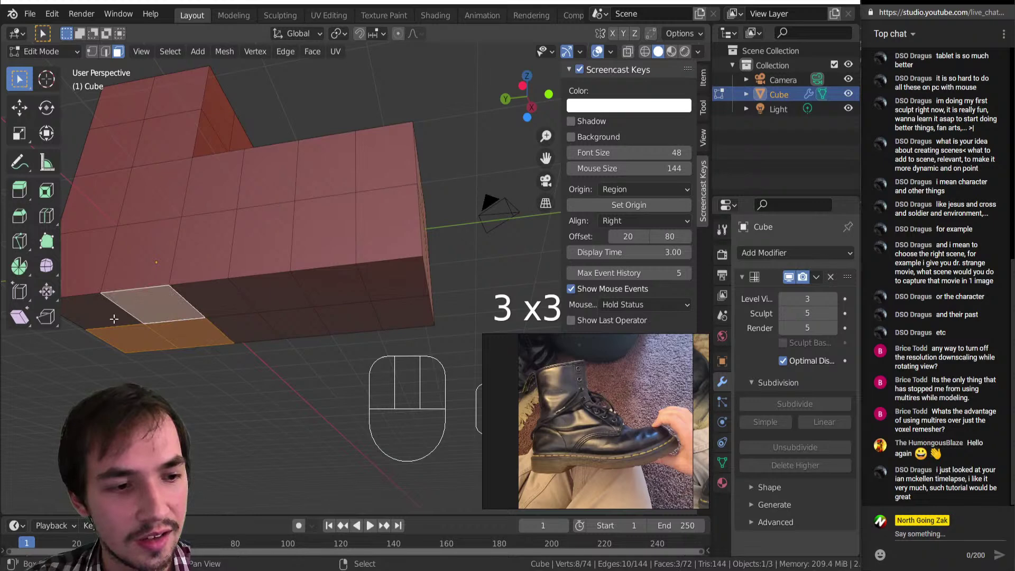
right_click(106, 315, "shift")
key("e")
left_click(182, 353)
Step: Leave Edit Mode and switch the boot back to Sculpt Mode
key("Tab")
mouse_move(179, 352)
middle_mouse_down()
mouse_move(93, 362)
mouse_move(169, 376)
mouse_move(194, 367)
middle_mouse_up()
key("Tab")
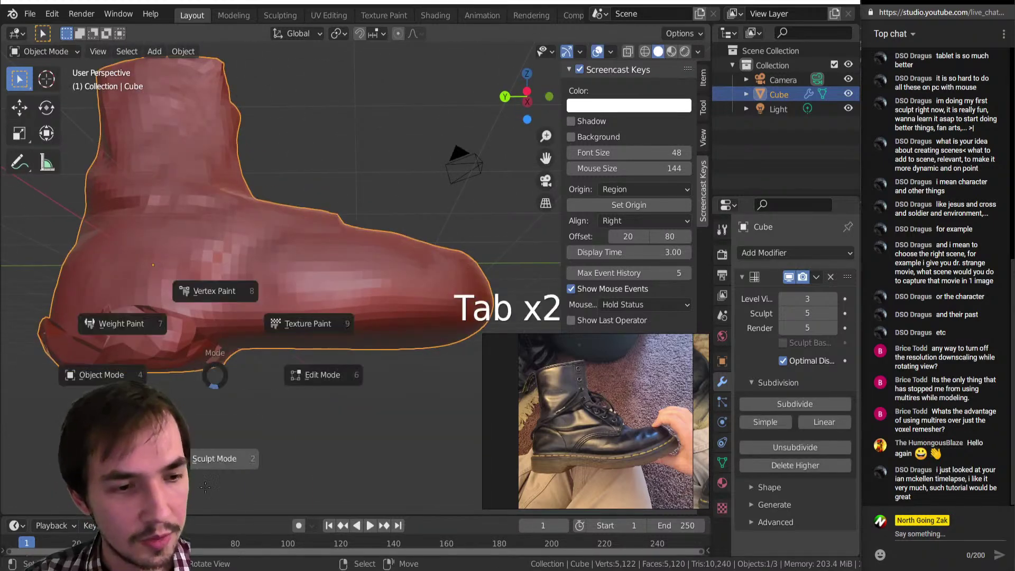
left_click(201, 455)
Step: Smooth the jagged surface of the newly extruded heel from several sides
mouse_move(117, 261)
middle_mouse_down()
mouse_move(249, 357)
mouse_move(235, 373)
middle_mouse_up()
left_click_drag(236, 373, 159, 317)
mouse_move(159, 317)
middle_mouse_down()
mouse_move(249, 420)
mouse_move(312, 400)
mouse_move(310, 389)
middle_mouse_up()
left_click_drag(310, 390, 309, 385)
middle_click_drag(309, 385, 340, 328)
left_click_drag(340, 329, 412, 392)
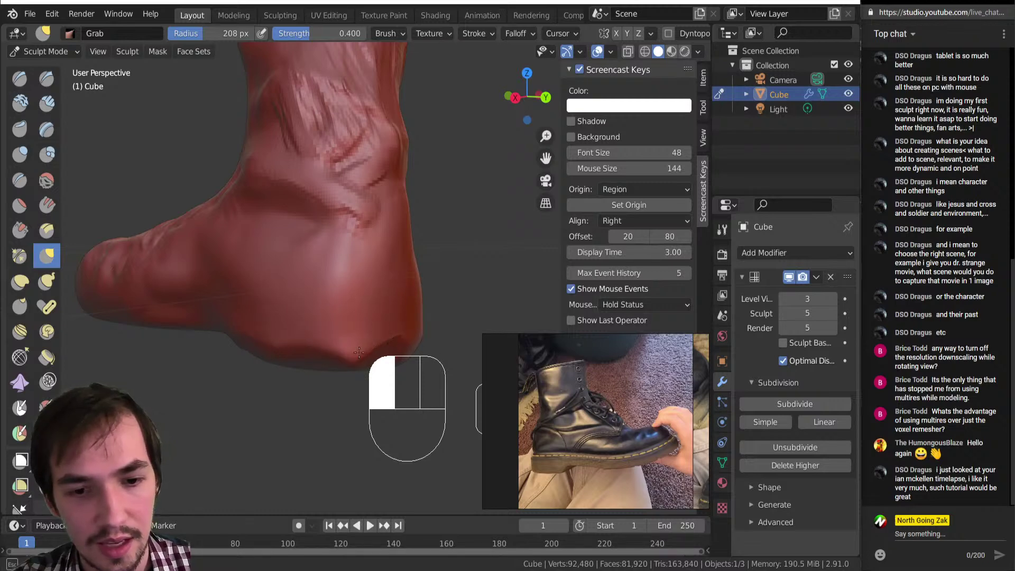
left_click_drag(390, 340, 317, 340)
middle_click_drag(317, 340, 291, 295)
Step: Even out the heel's bottom edge with the Grab brush at a radius of 208 px
key("g")
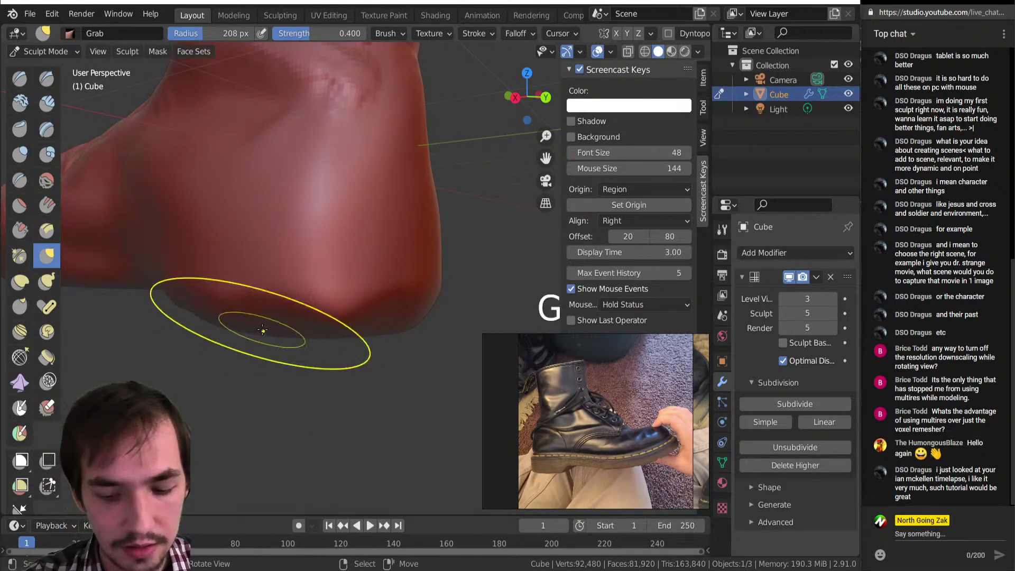
key("Escape")
key("g")
key("Escape")
key("g")
key("Escape")
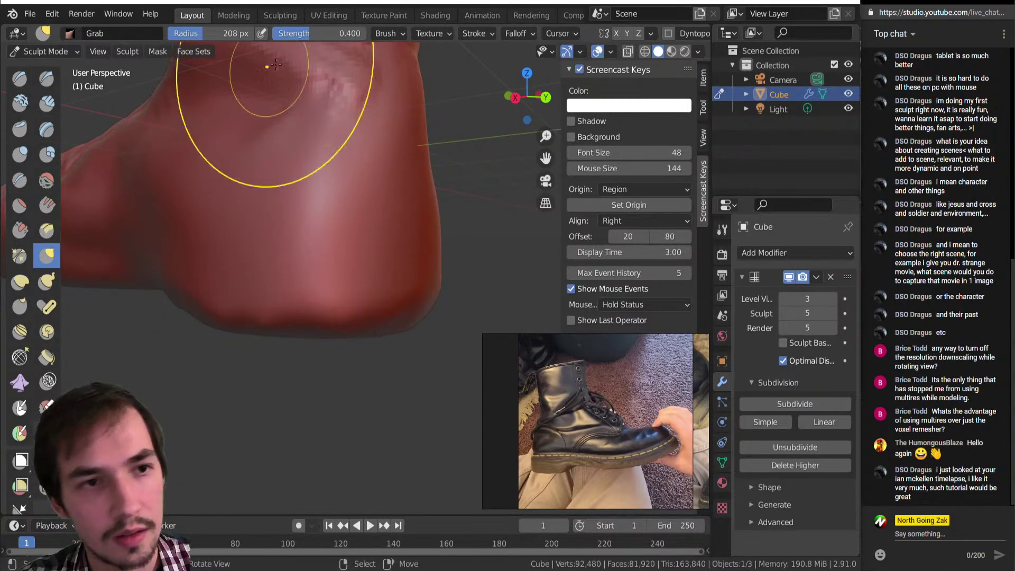
Step: Open the Grab brush's falloff presets and reduce its radius to 168 px
left_click(514, 34)
left_click(478, 65)
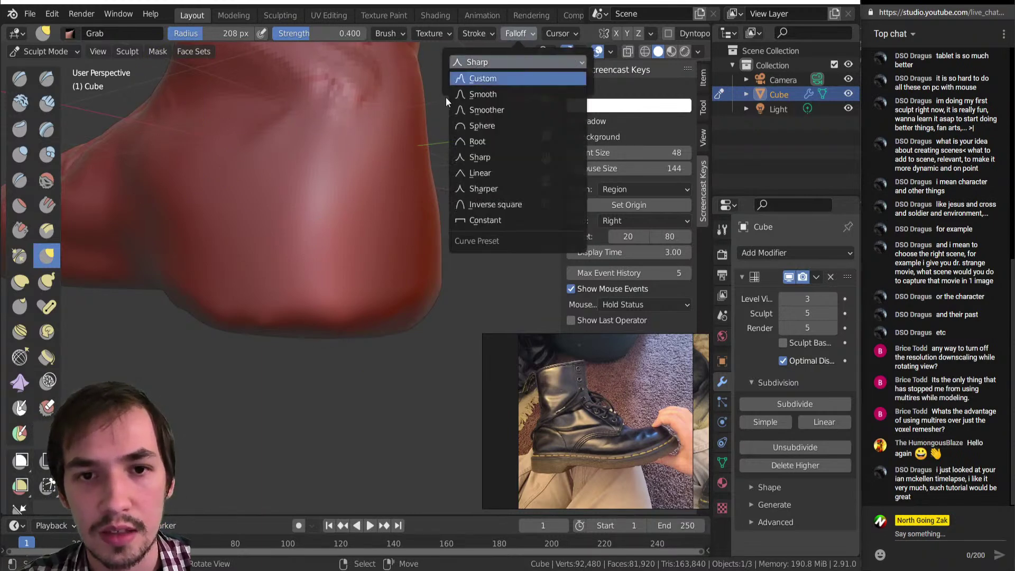
key("bracketleft")
key("bracketleft")
key("bracketleft")
key("bracketleft")
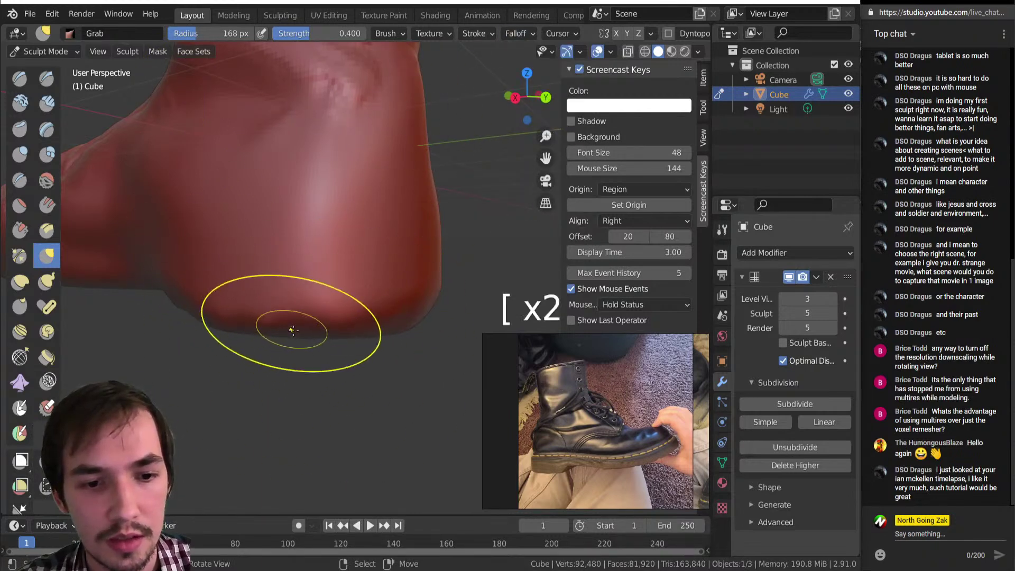
Step: Shape the lower back edge of the heel with the Grab brush at a radius of 151 px
mouse_move(351, 276)
middle_mouse_down()
mouse_move(324, 295)
mouse_move(340, 302)
mouse_move(336, 319)
middle_mouse_up()
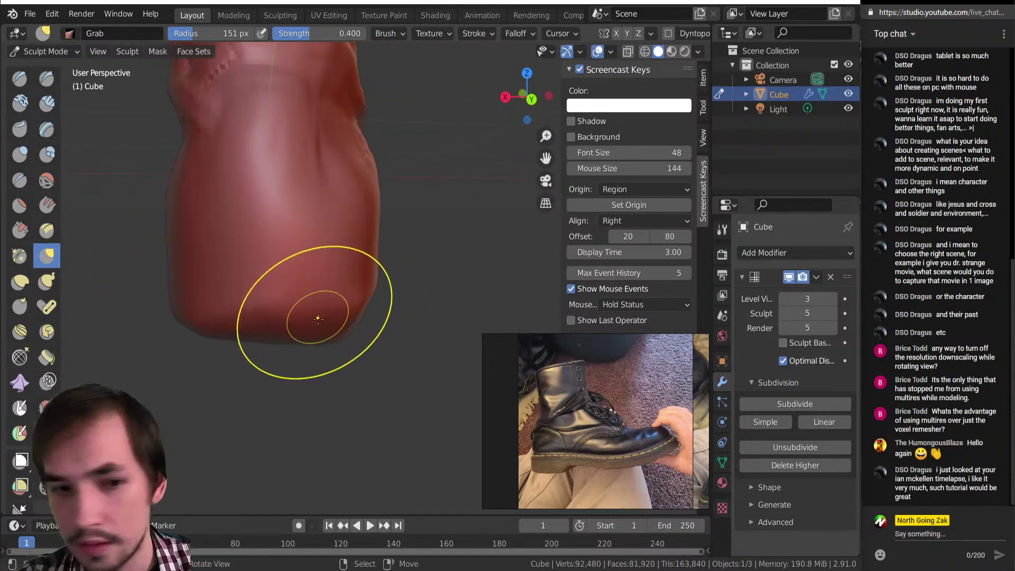
key("b")
middle_click_drag(343, 306, 242, 257)
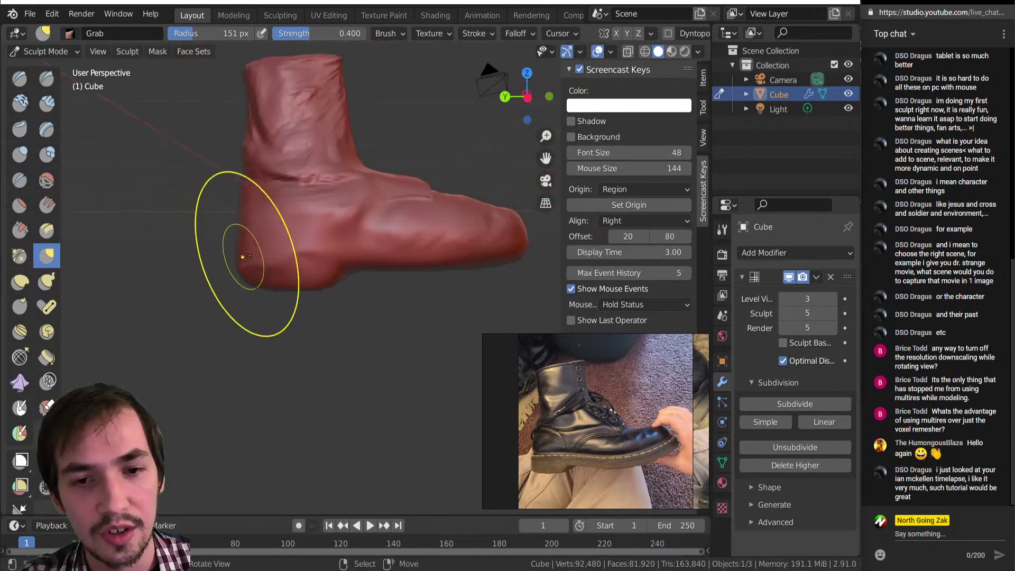
Step: Reshape the sole under the front of the boot with the Grab brush, reducing its radius to 148 px
middle_click_drag(387, 271, 333, 228)
key("bracketright")
key("bracketright")
key("bracketright")
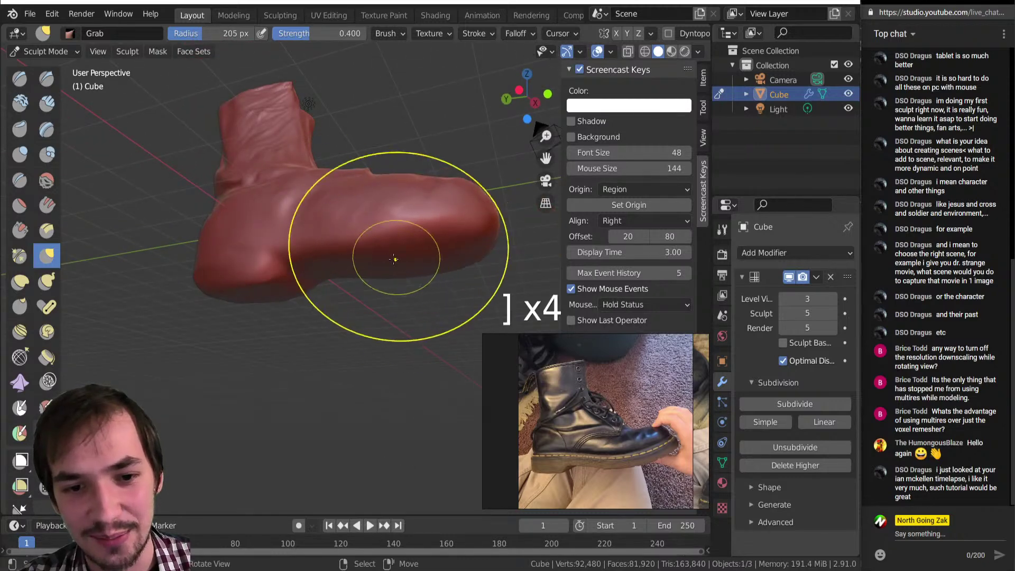
key("bracketleft")
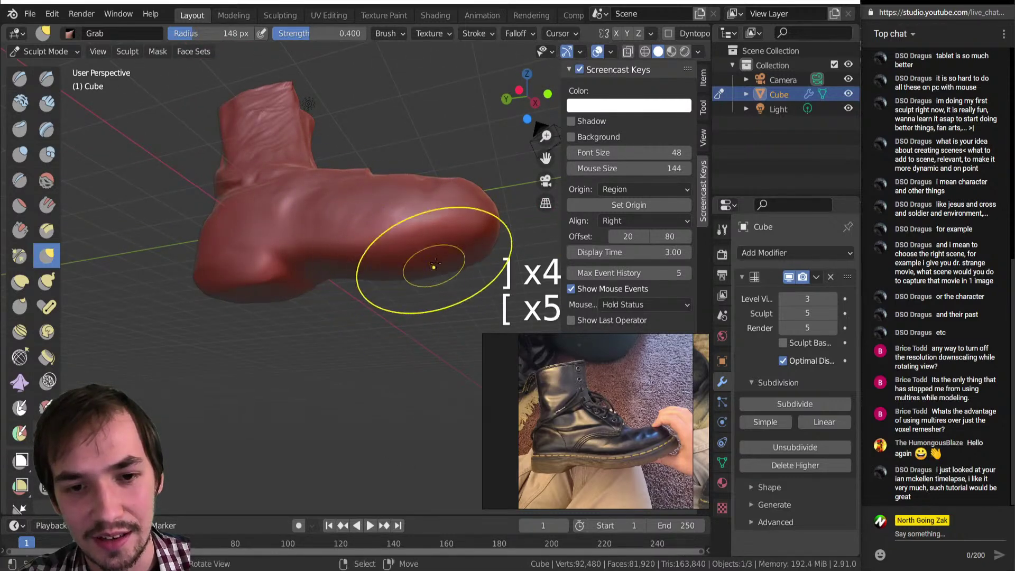
middle_click_drag(461, 254, 383, 261)
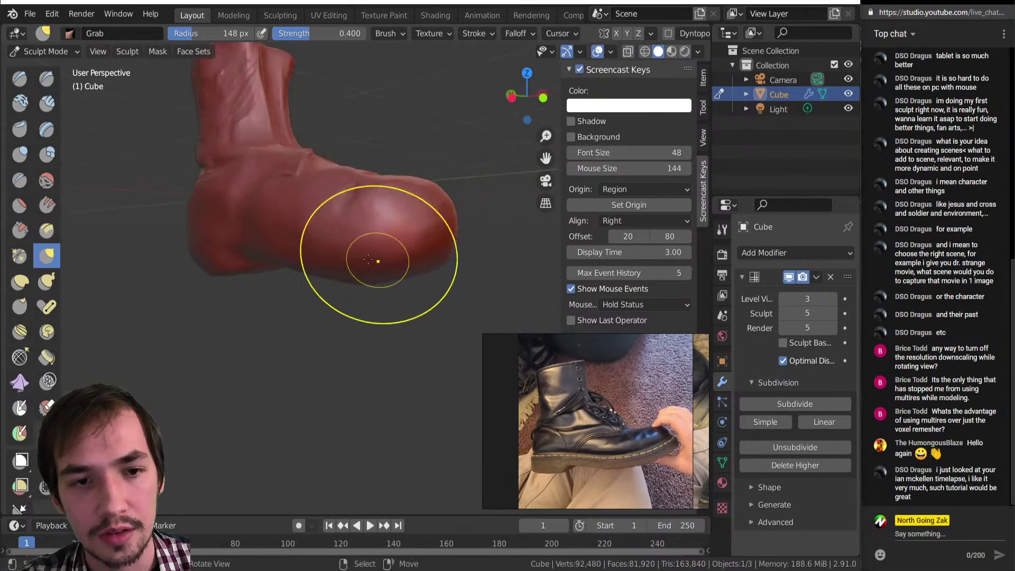
Step: Flatten the underside of the heel and front sole with the Grab brush, reducing its radius to 117 px
mouse_move(281, 238)
middle_mouse_down()
mouse_move(354, 258)
mouse_move(322, 290)
mouse_move(310, 272)
middle_mouse_up()
scroll(341, 279, "down", 2)
key("bracketright")
key("bracketright")
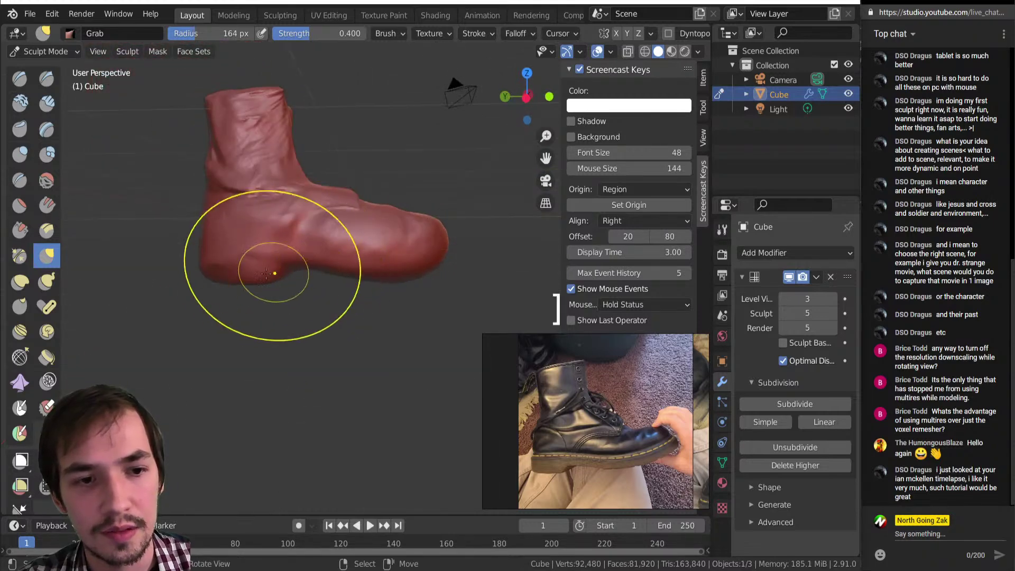
key("bracketleft")
key("bracketleft")
key("bracketleft")
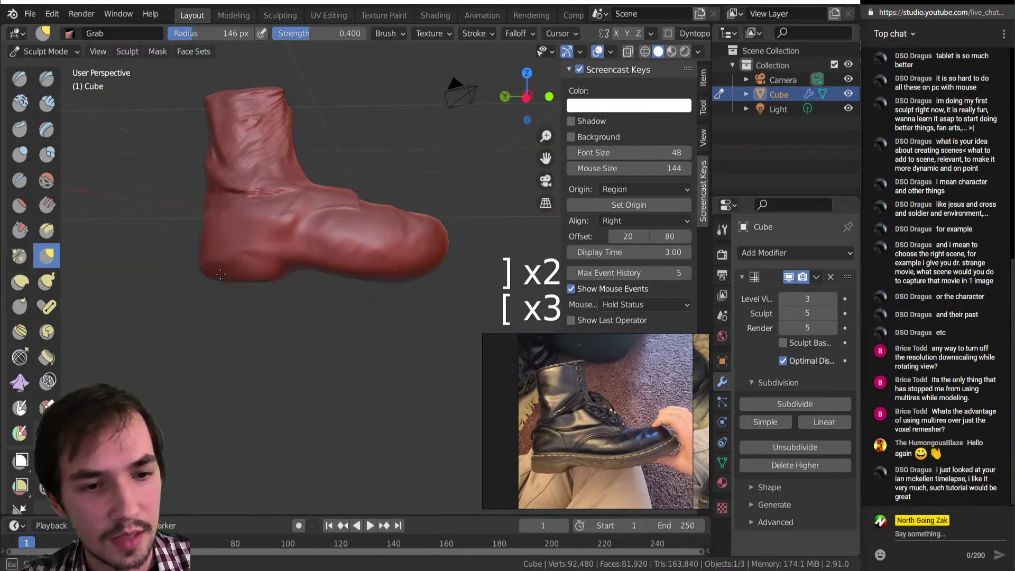
key("bracketleft")
key("bracketleft")
key("bracketleft")
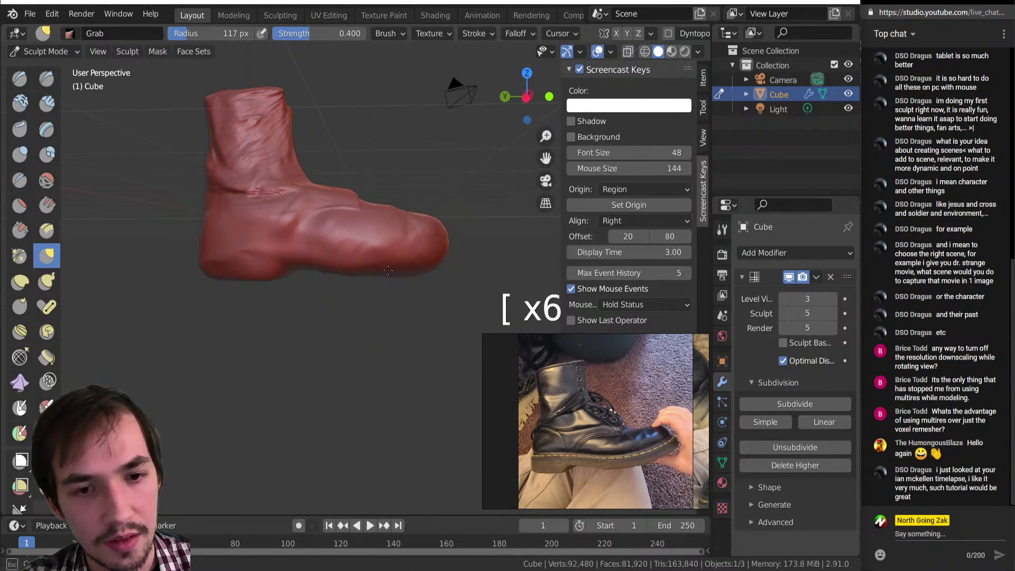
mouse_move(416, 254)
middle_mouse_down()
mouse_move(351, 288)
mouse_move(340, 272)
middle_mouse_up()
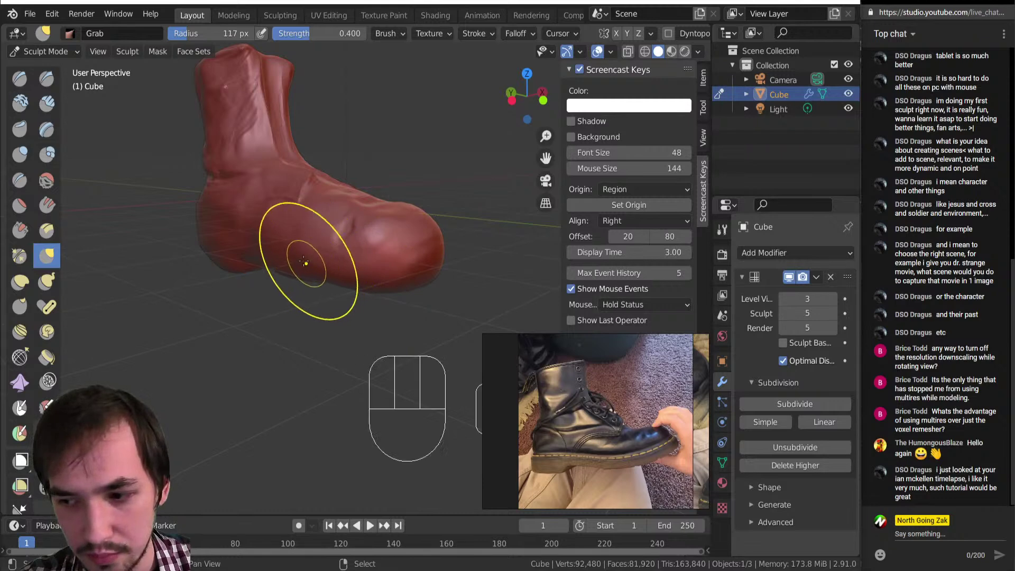
Step: Build up the lower edge of the heel with the Clay Strips brush at a radius of 54 px
left_click(46, 103)
scroll(317, 211, "up", 2)
middle_click_drag(344, 238, 372, 250)
key("bracketleft")
key("bracketleft")
key("bracketleft")
left_click_drag(163, 272, 221, 279)
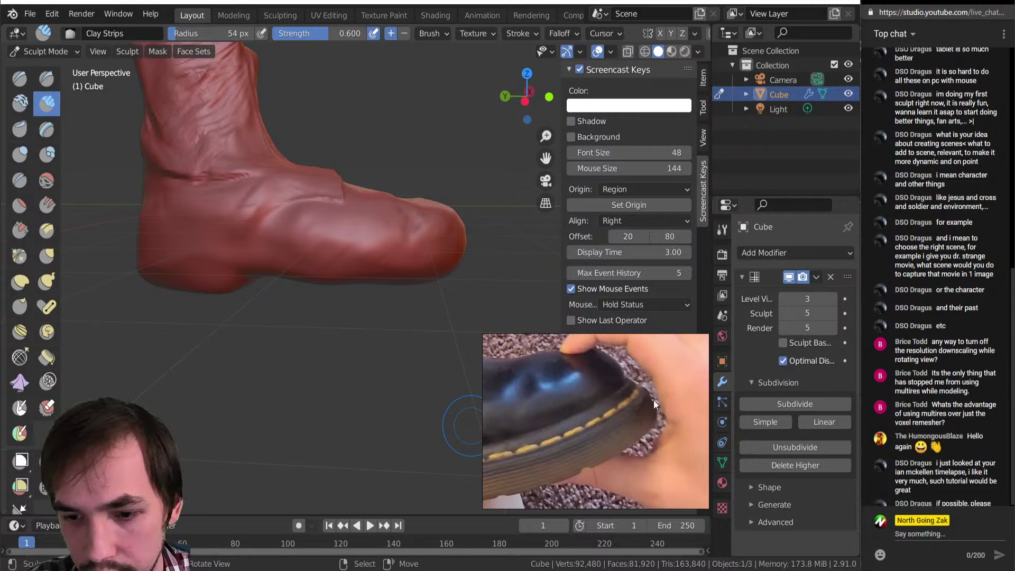
Step: Adjust the underside of the front sole and toe with the Grab brush at a radius of 151 px
mouse_move(307, 236)
middle_mouse_down()
mouse_move(291, 262)
mouse_move(320, 210)
mouse_move(315, 218)
middle_mouse_up()
scroll(315, 217, "down", 2)
middle_click_drag(265, 267, 257, 265)
key("g")
key("bracketright")
key("bracketright")
key("bracketright")
key("bracketright")
key("bracketright")
key("bracketright")
key("bracketright")
key("bracketright")
key("bracketright")
key("bracketright")
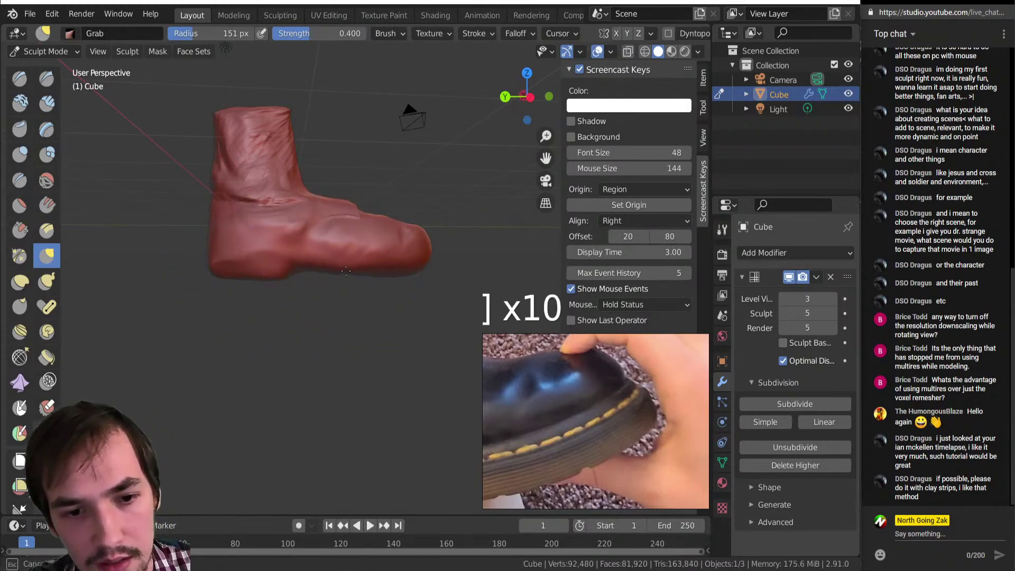
mouse_move(418, 259)
left_mouse_down()
mouse_move(481, 178)
mouse_move(424, 239)
mouse_move(352, 192)
mouse_move(351, 214)
left_mouse_up()
Step: Reduce the Grab brush's radius to 87 px over the boot's instep
key("bracketleft")
key("bracketleft")
key("bracketleft")
key("bracketleft")
key("bracketleft")
key("bracketleft")
key("bracketleft")
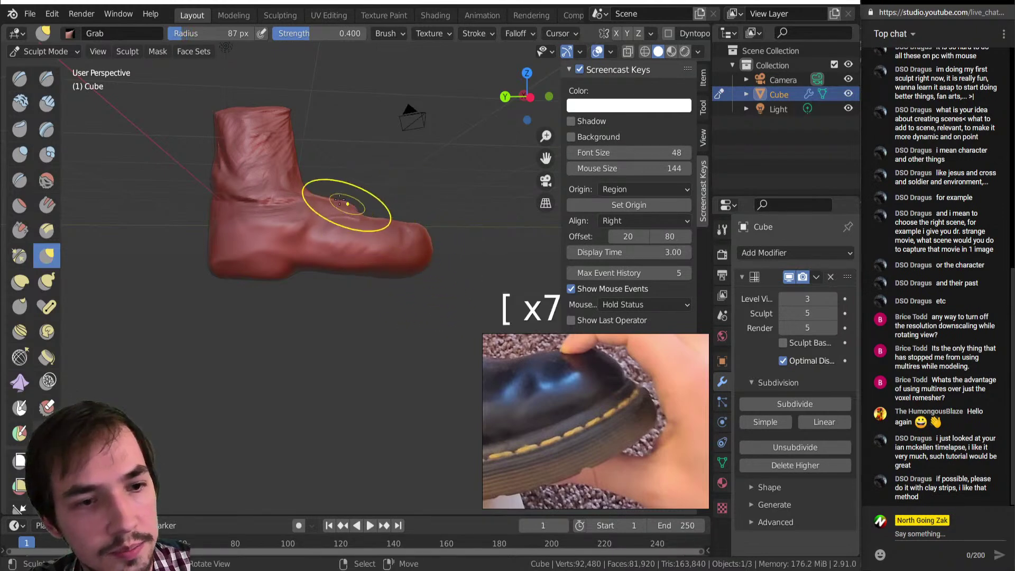
Step: Switch to the Layer brush and display its brush settings, including the height value
left_click(46, 129)
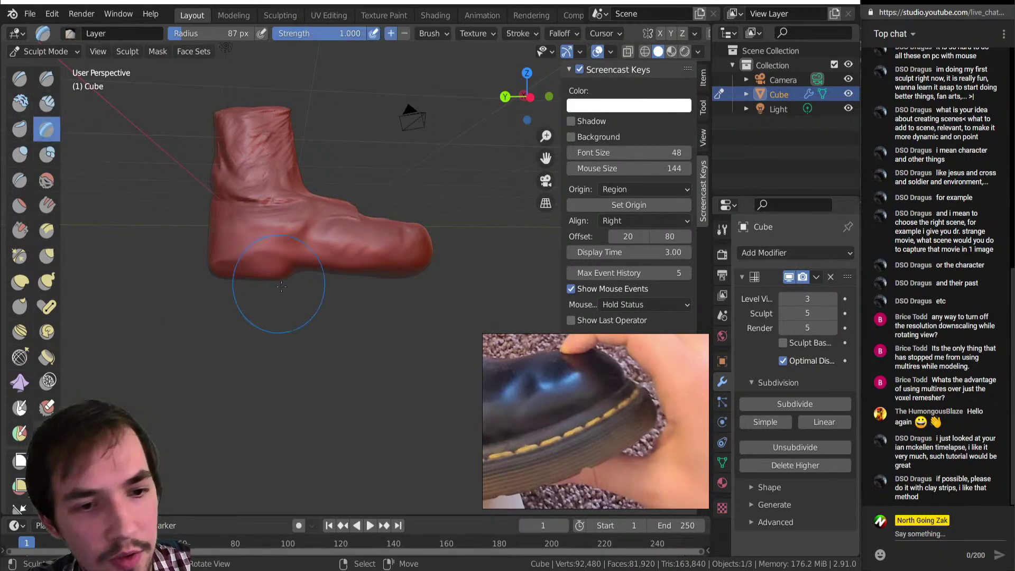
middle_click_drag(277, 283, 275, 280)
scroll(275, 283, "up", 3)
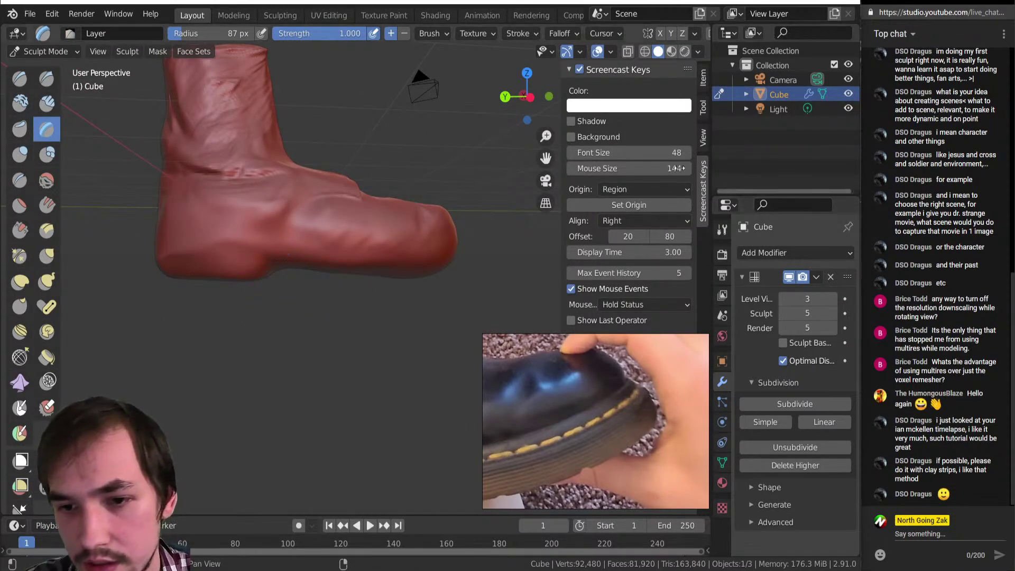
left_click(703, 79)
left_click(702, 114)
scroll(643, 265, "down", 2)
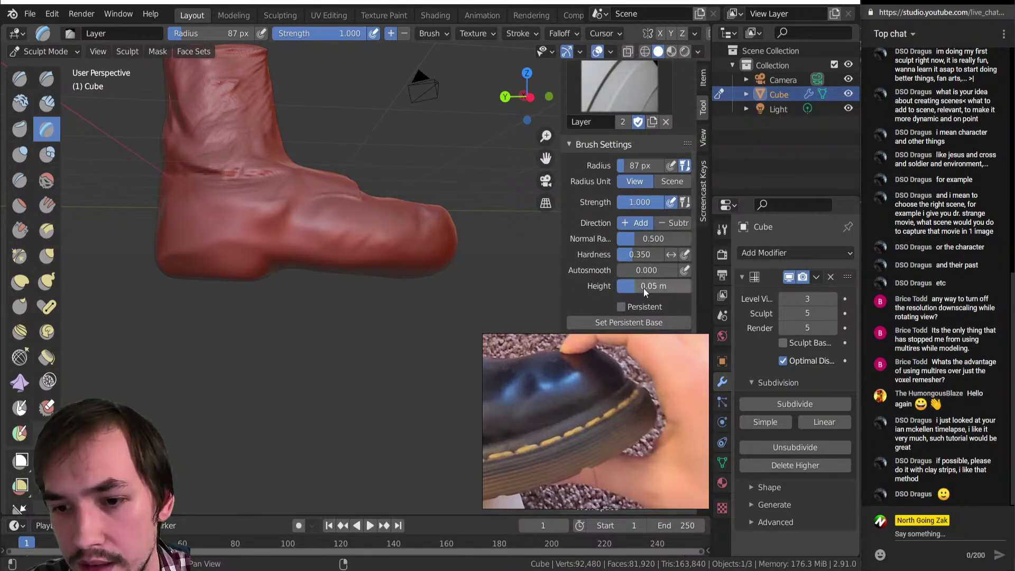
Step: Try raising curved bands on the boot's side with the Layer brush and pinching them with Pinch/Magnify at 70 px
scroll(253, 218, "up", 2)
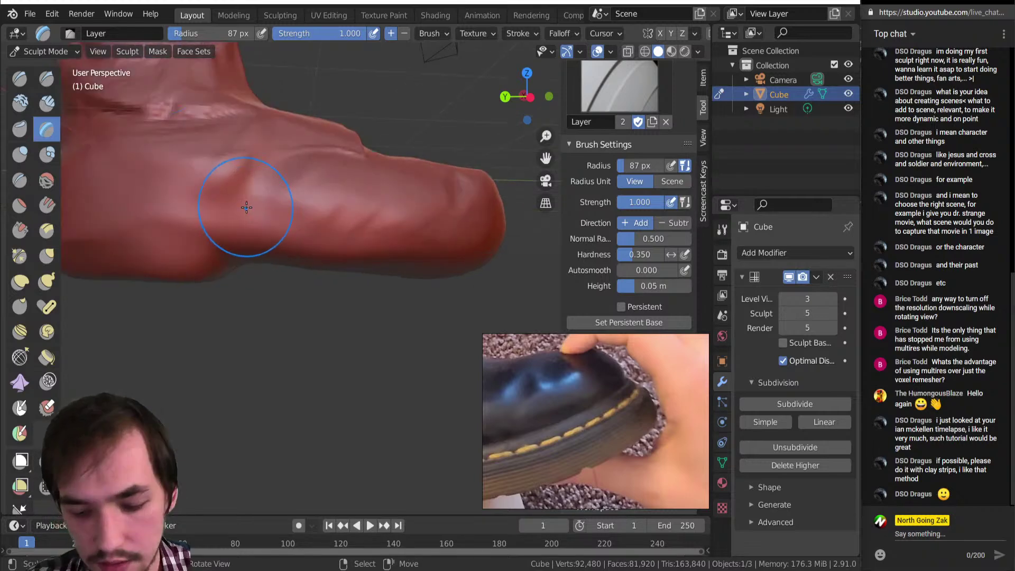
mouse_move(193, 135)
left_mouse_down()
mouse_move(169, 196)
mouse_move(259, 148)
mouse_move(226, 185)
mouse_move(251, 200)
left_mouse_up()
key("p")
key("p")
key("p")
key("p")
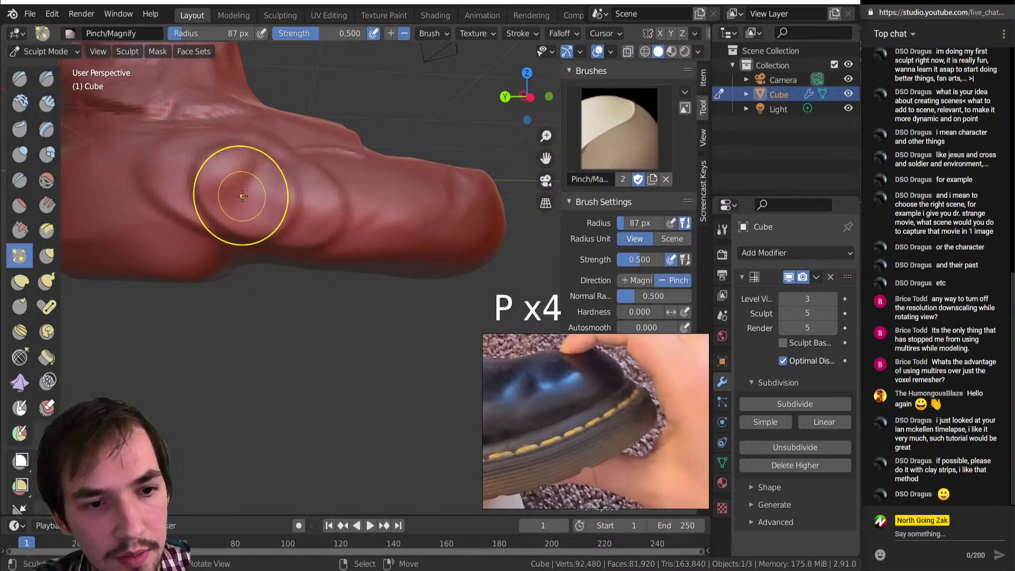
key("bracketleft")
key("bracketleft")
key("bracketleft")
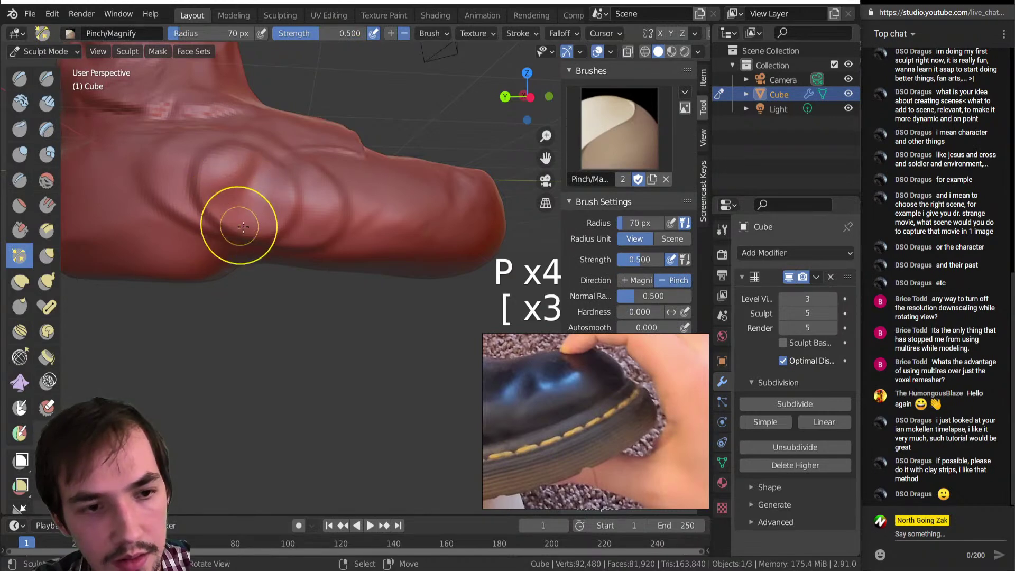
Step: Undo the test Layer and Pinch/Magnify strokes on the side of the boot
key("ctrl+z")
key("ctrl+z")
key("ctrl+z")
key("ctrl+z")
key("ctrl+z")
key("ctrl+z")
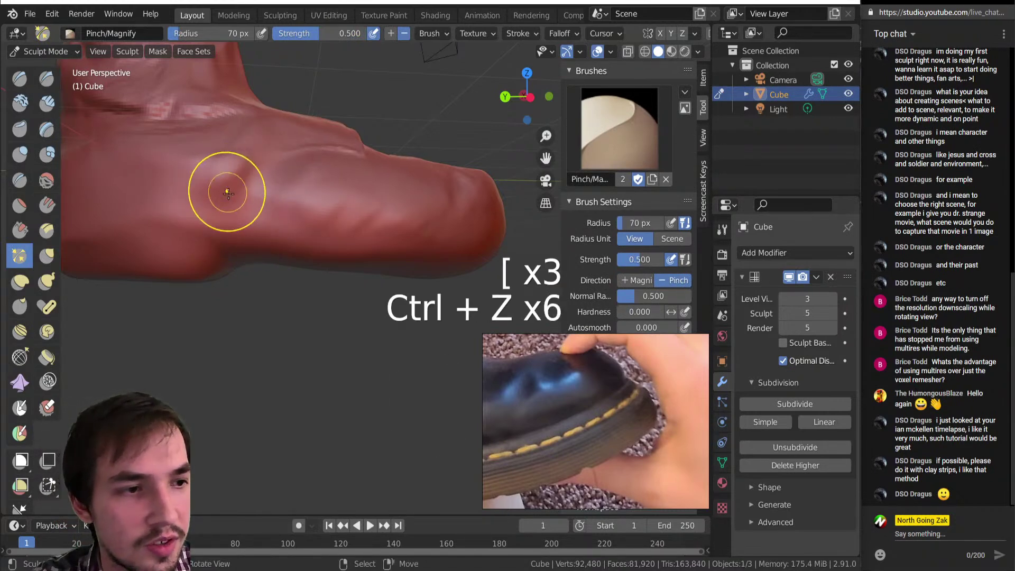
key("ctrl+shift+z")
Step: Return to the Layer brush and save the file
left_click(50, 130)
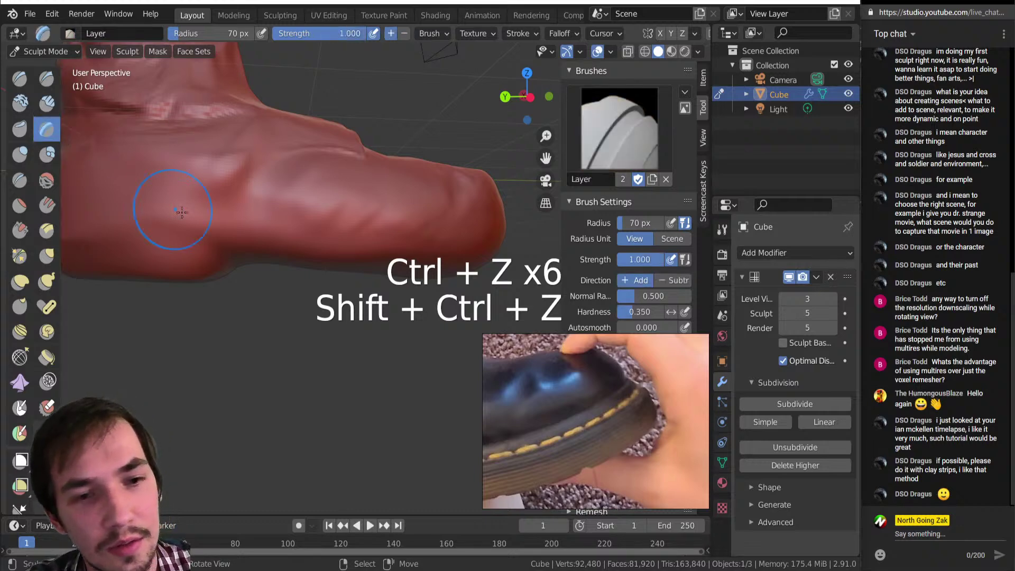
scroll(227, 163, "down", 5)
middle_click_drag(344, 225, 282, 262)
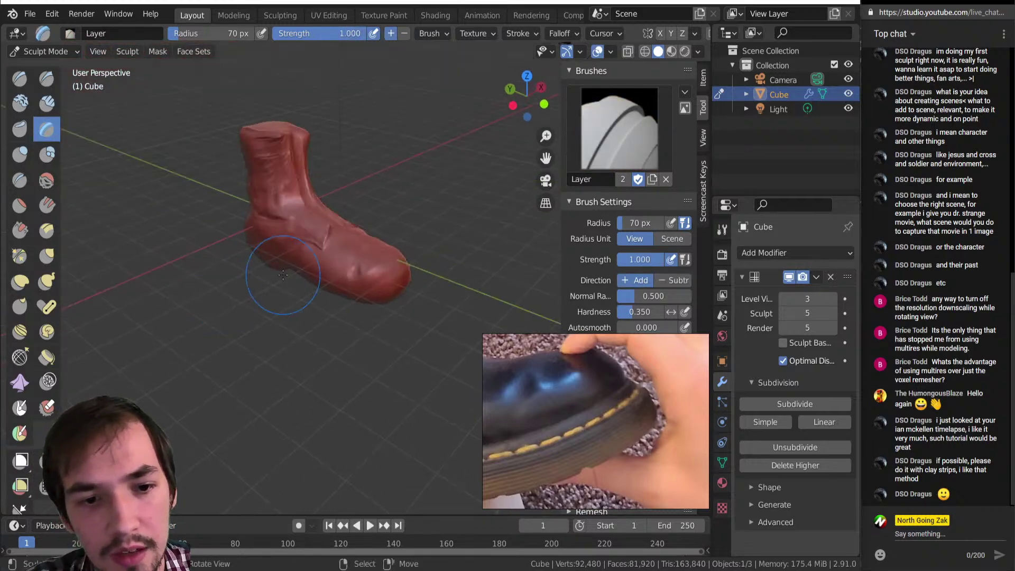
scroll(283, 267, "up", 2)
left_click_drag(275, 241, 277, 248)
key("ctrl+s")
middle_click_drag(285, 240, 247, 225)
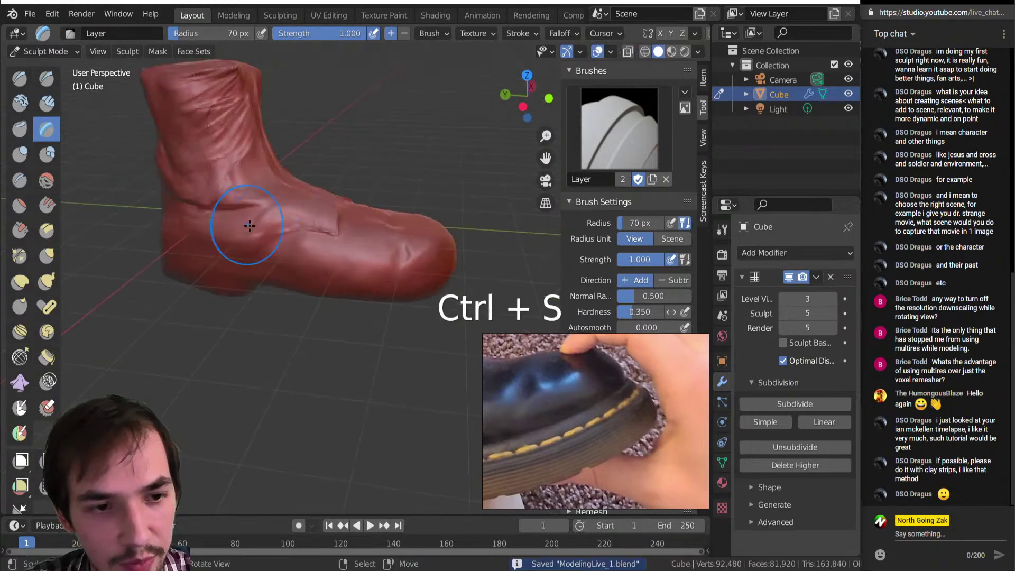
Step: Return to Object Mode and show the boot's transform values to check its dimensions
scroll(247, 225, "down", 3)
key("Tab")
middle_click_drag(432, 252, 343, 282)
key("n")
key("n")
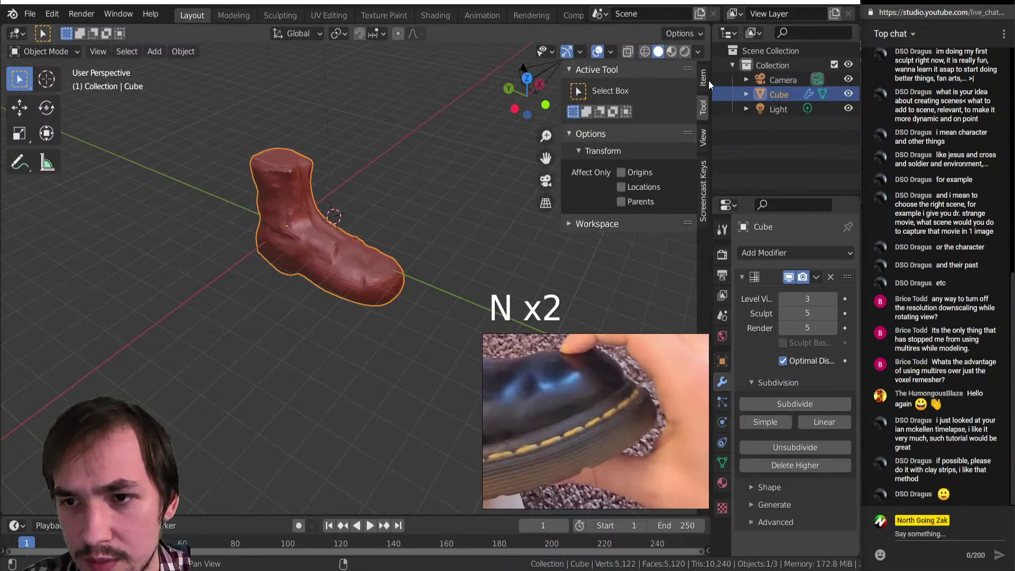
left_click(704, 79)
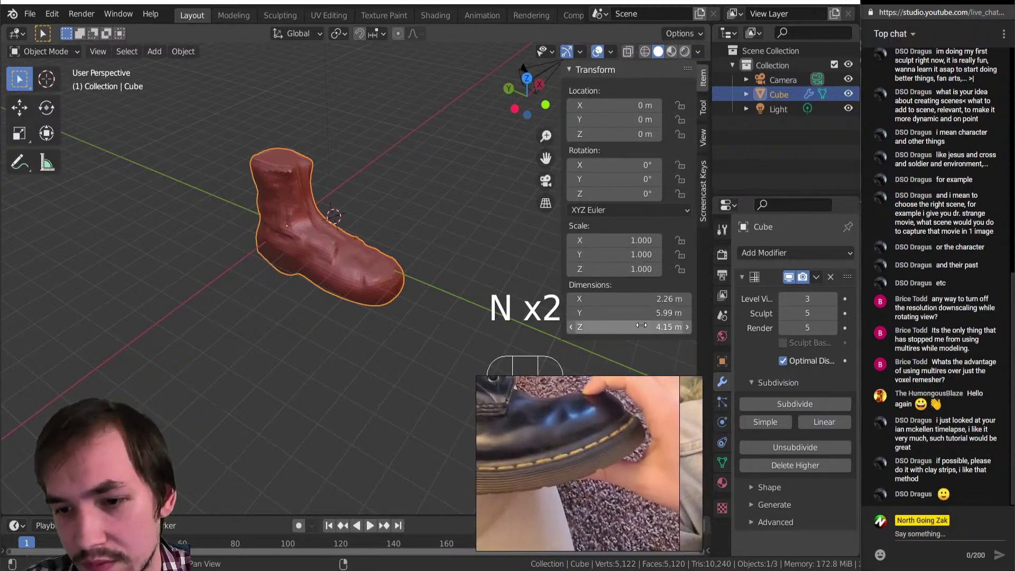
Step: Scale the whole boot down to 0.036 in Object Mode and return to Sculpt Mode
middle_click_drag(349, 275, 328, 281)
scroll(327, 281, "up", 5)
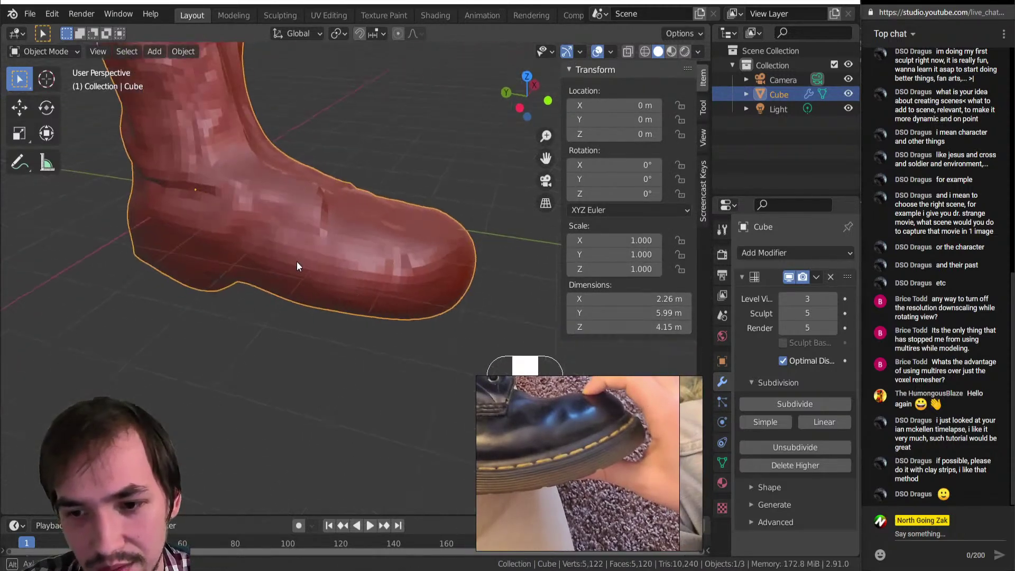
middle_click_drag(191, 255, 361, 217)
scroll(404, 276, "down", 4)
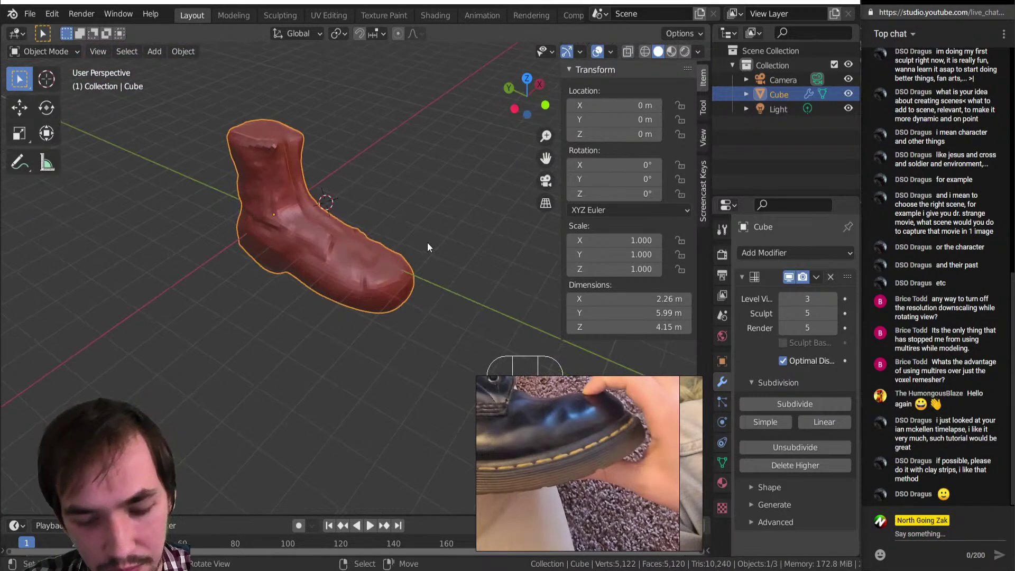
key("shift+s")
left_click(380, 335)
middle_click_drag(344, 257, 341, 339)
key("KP_7")
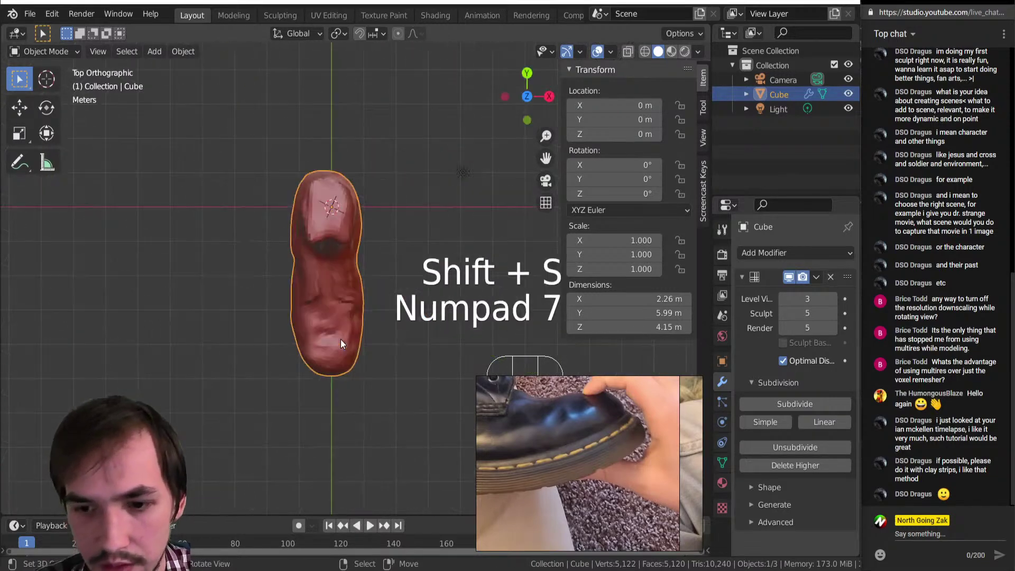
scroll(344, 186, "up", 2)
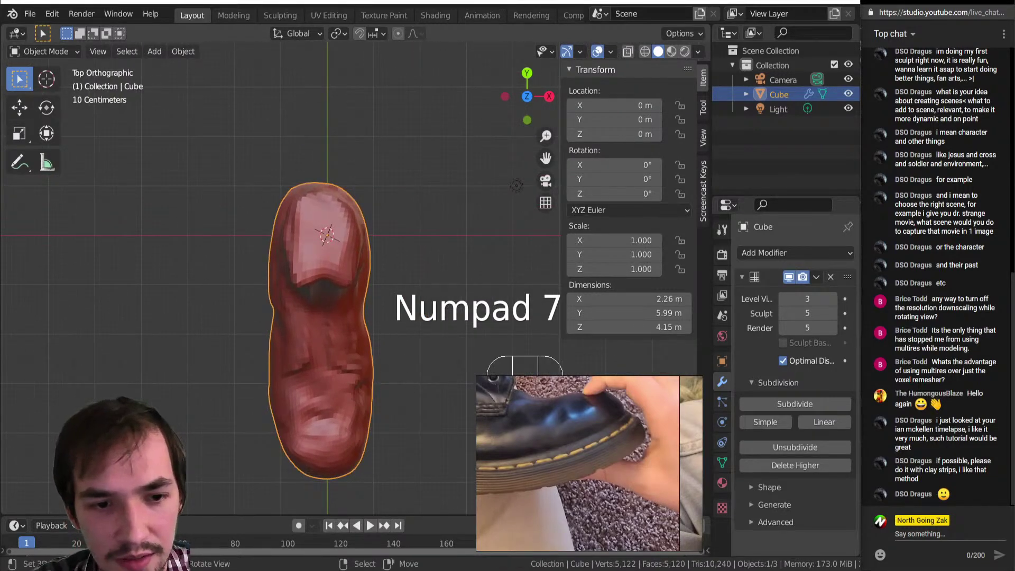
key("s")
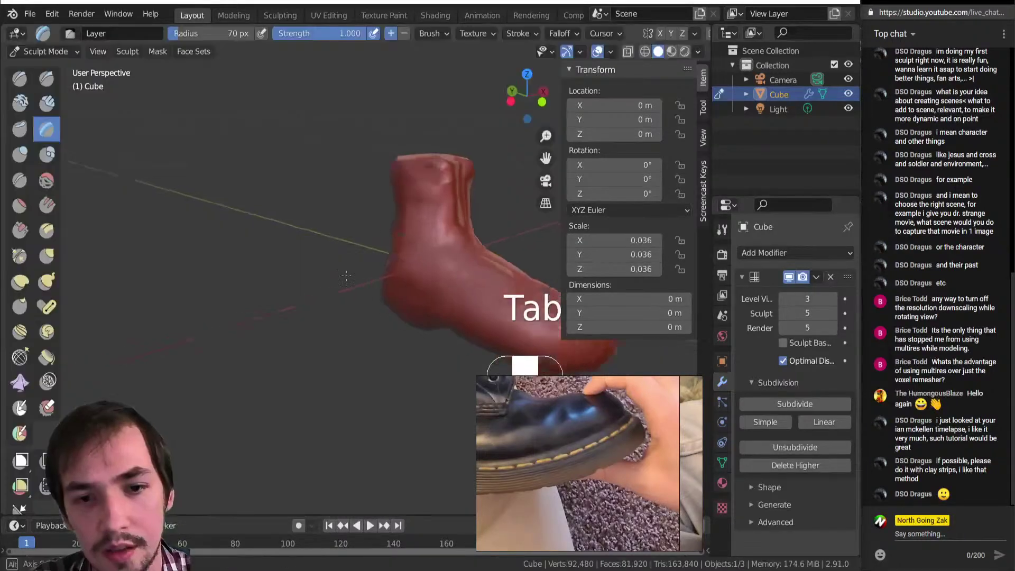
Step: Check the reference photo and even out the wrinkles on the side of the boot shaft with Clay Strips at 70 px
mouse_move(320, 279)
middle_mouse_down()
mouse_move(353, 273)
mouse_move(317, 271)
middle_mouse_up()
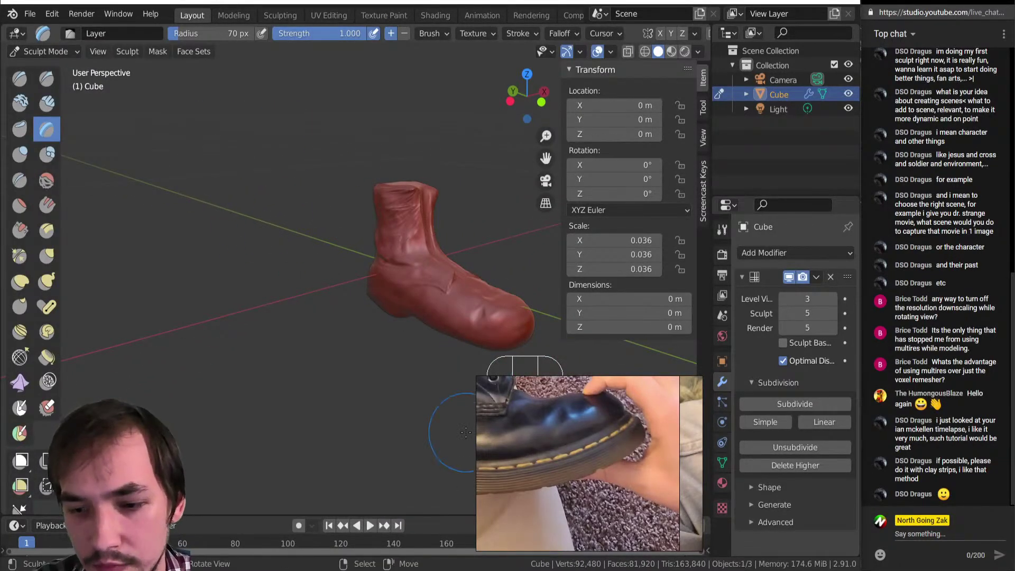
scroll(598, 463, "down", 5)
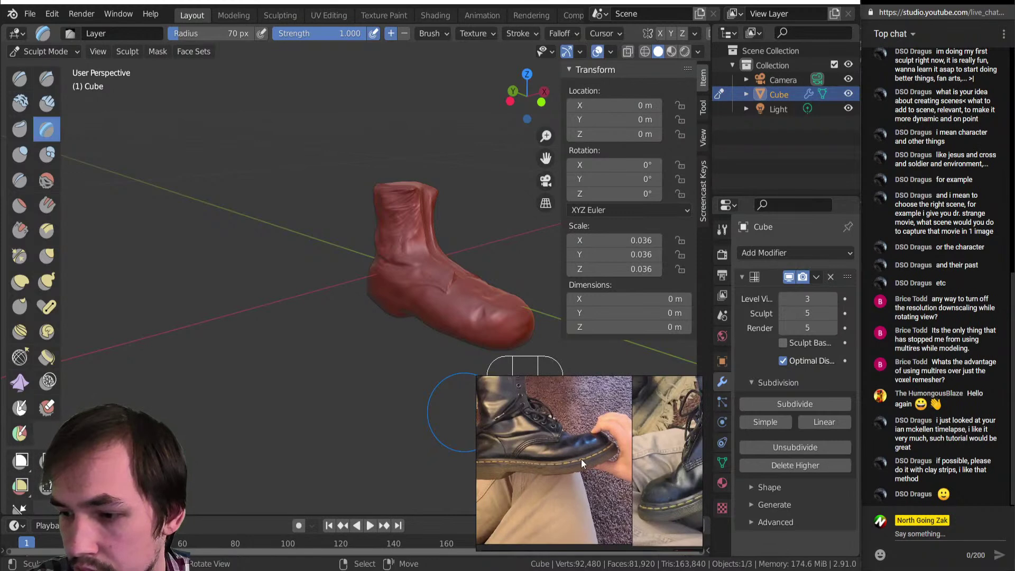
scroll(567, 455, "up", 5)
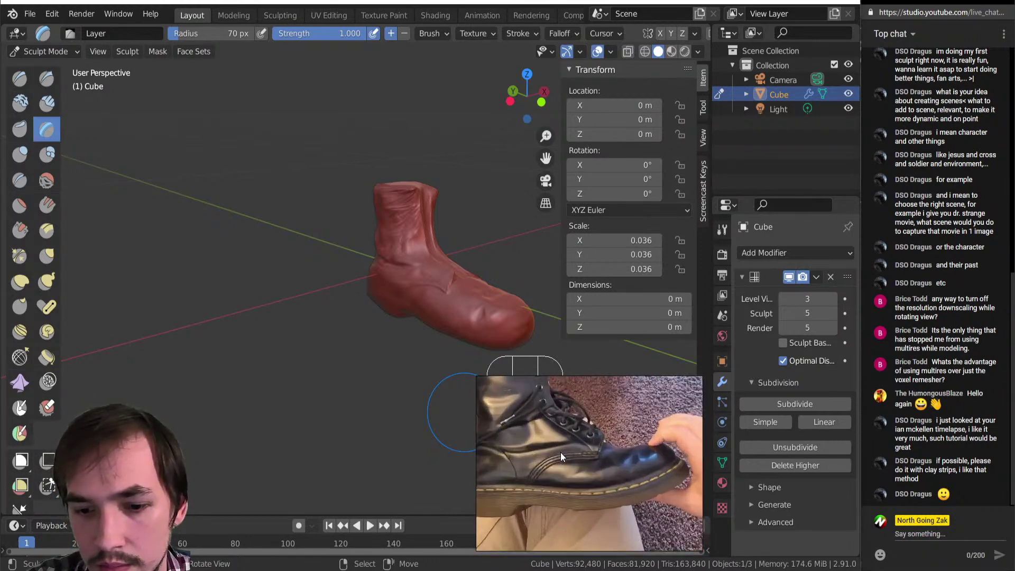
scroll(417, 345, "up", 2)
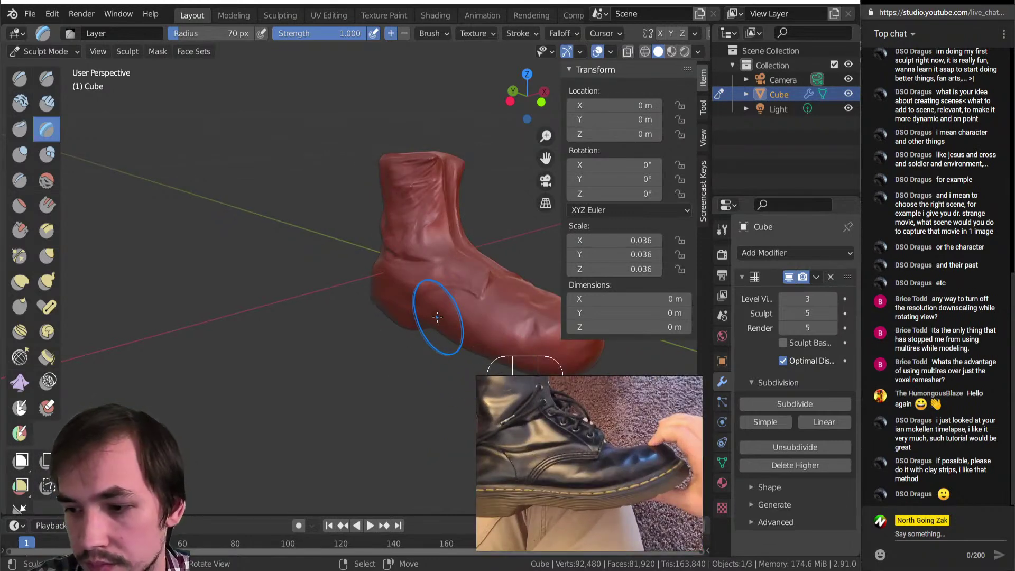
scroll(438, 318, "down", 2)
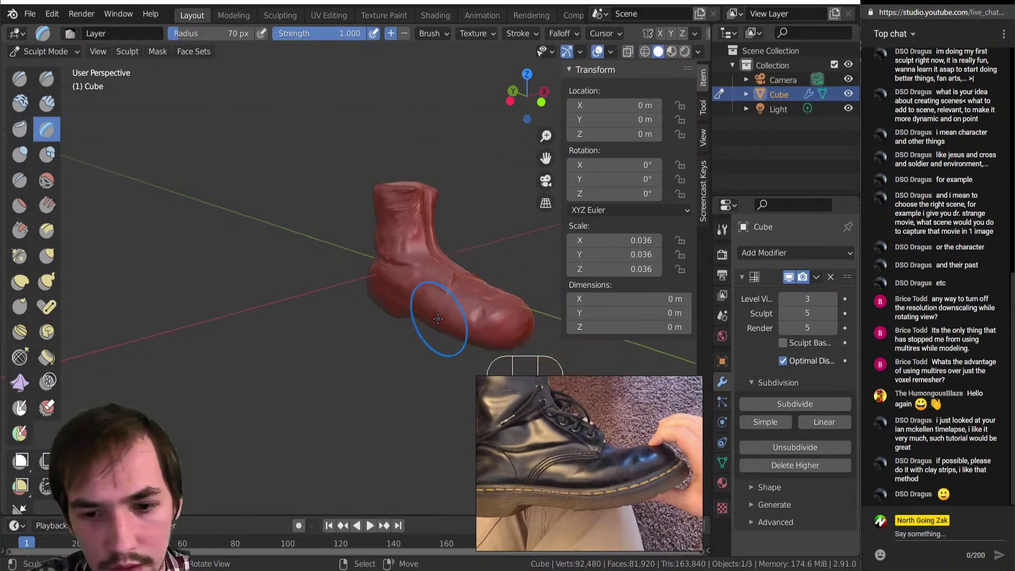
middle_click_drag(265, 175, 324, 301)
scroll(333, 312, "up", 4)
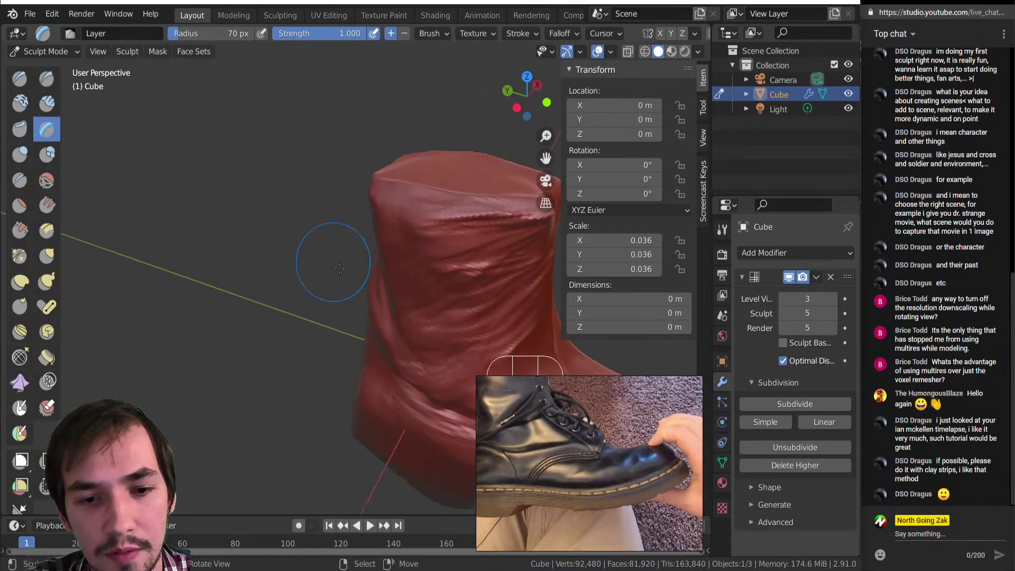
middle_click_drag(459, 265, 292, 210, "shift")
left_click(47, 104)
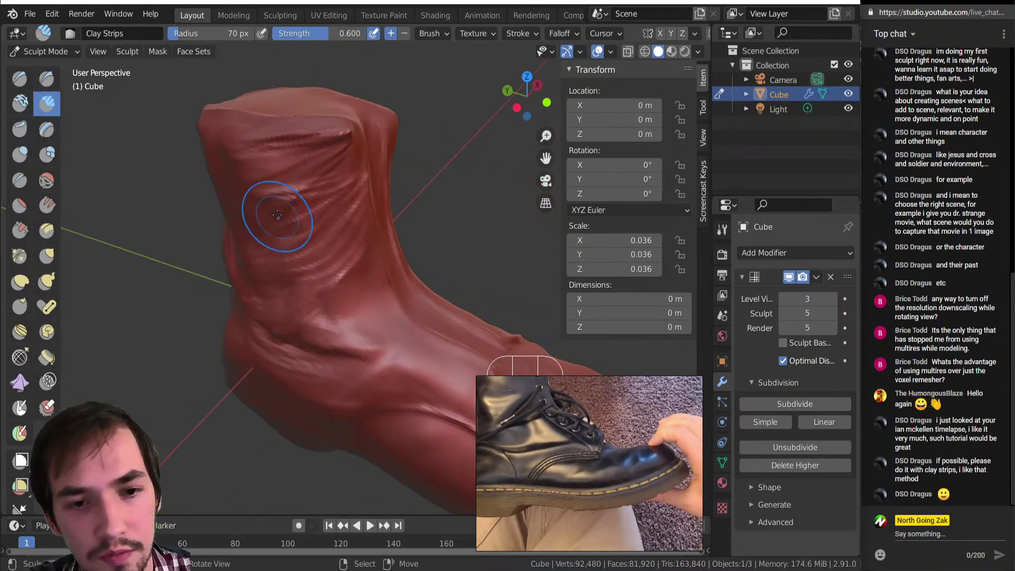
left_click_drag(272, 170, 316, 247)
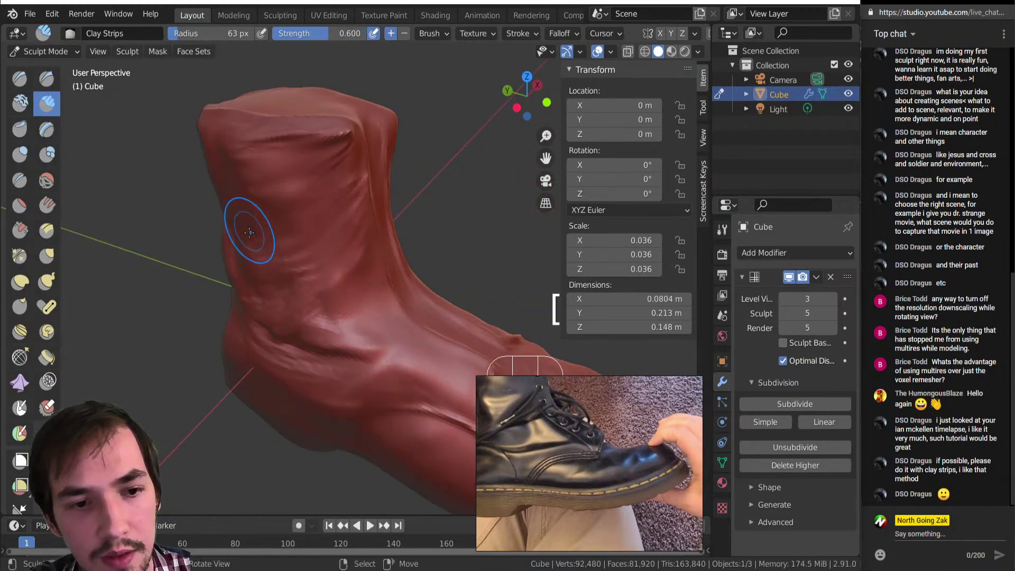
Step: Refine the wrinkled side of the shaft with Clay Strips strokes, reducing the brush radius to 40 px
key("bracketleft")
key("bracketleft")
key("bracketleft")
mouse_move(286, 244)
left_mouse_down()
mouse_move(263, 262)
mouse_move(278, 244)
left_mouse_up()
left_click_drag(347, 160, 320, 180)
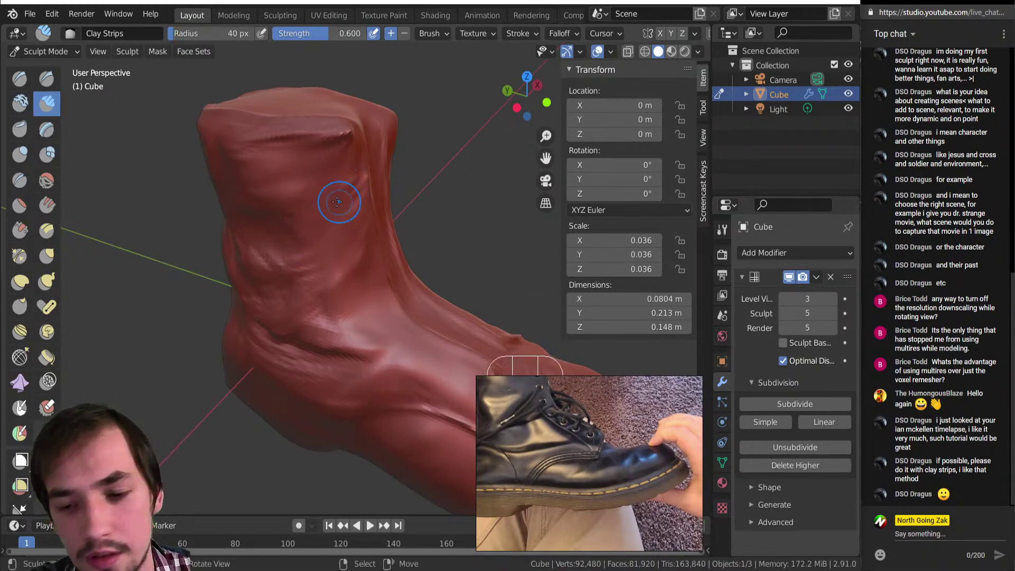
Step: Carve the seam running down the front edge of the shaft toward the instep with Draw Sharp at 35 px
middle_click_drag(340, 200, 294, 172)
key("[")
key("[")
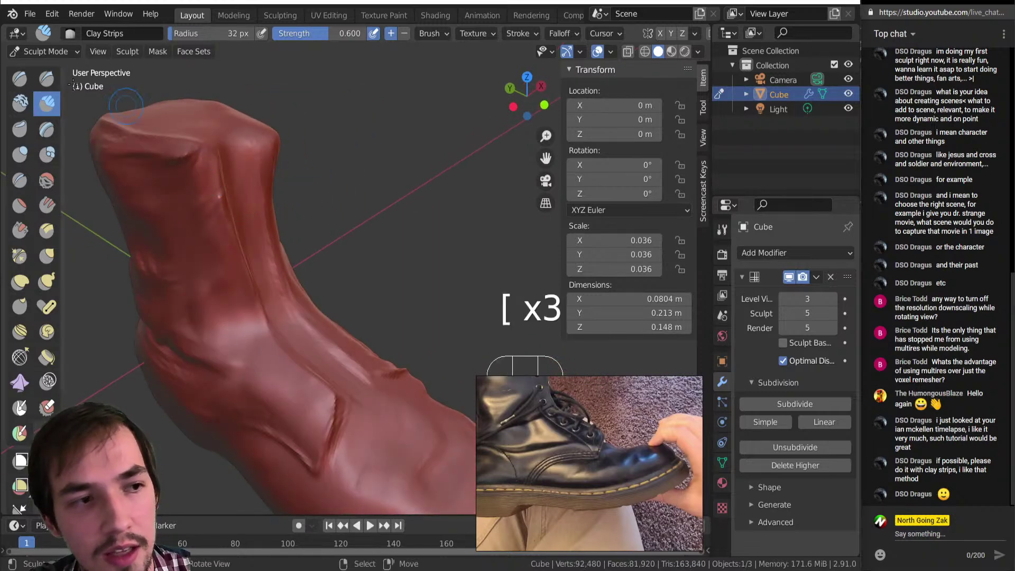
left_click(47, 78)
key("bracketright")
mouse_move(194, 170)
left_mouse_down()
mouse_move(195, 155)
mouse_move(268, 335)
left_mouse_up()
left_click(274, 340)
left_click(301, 373)
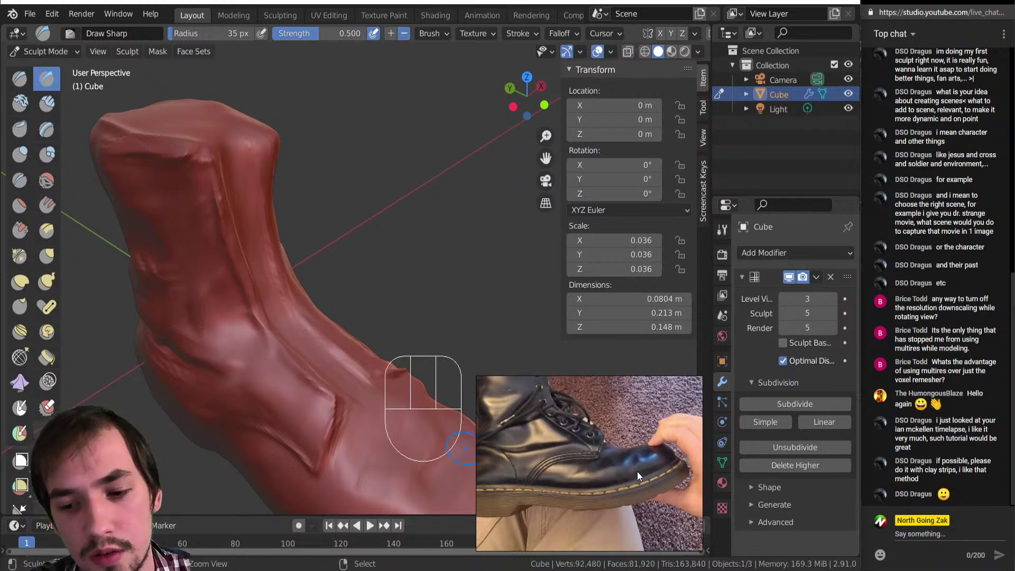
Step: Sharpen the lace-opening groove down the front of the shaft with Draw Sharp at 27 px
mouse_move(464, 449)
middle_mouse_down()
mouse_move(340, 421)
mouse_move(288, 268)
mouse_move(272, 324)
middle_mouse_up()
left_click(267, 339)
left_click(270, 317)
left_click_drag(282, 262, 281, 233)
mouse_move(280, 222)
left_mouse_down()
mouse_move(272, 198)
mouse_move(281, 225)
left_mouse_up()
left_click(294, 85)
left_click_drag(295, 82, 297, 80)
left_click(298, 80)
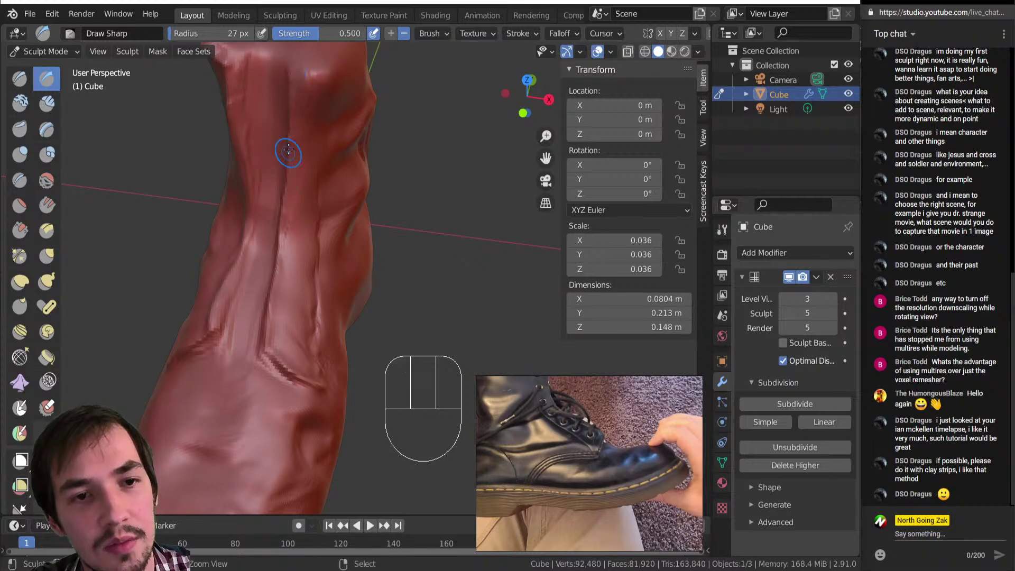
Step: Switch to the Layer brush, show its brush settings, and undo the test stroke on the boot
middle_click_drag(294, 202, 286, 170)
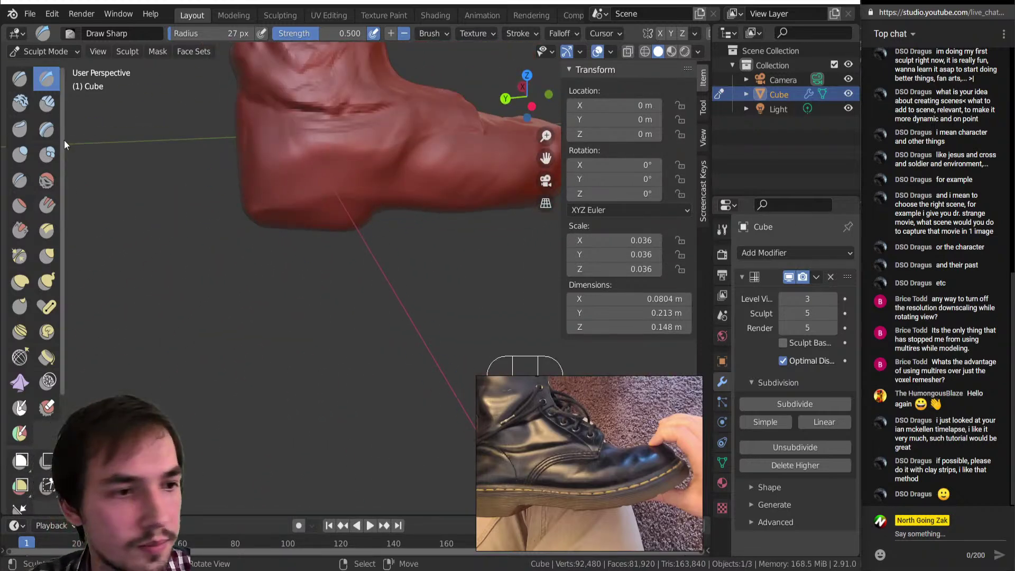
left_click(47, 132)
left_click(701, 108)
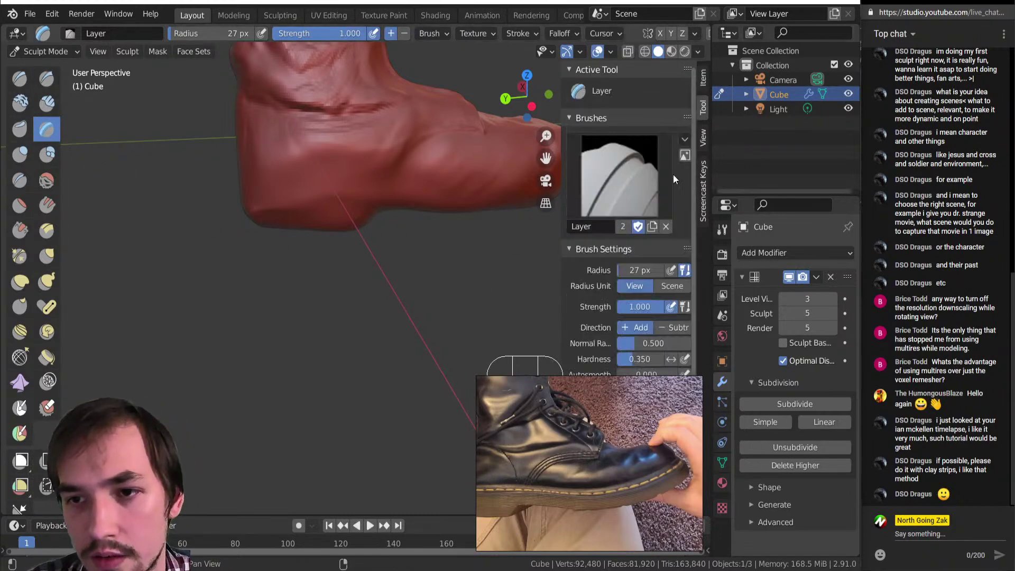
middle_click_drag(437, 191, 229, 178)
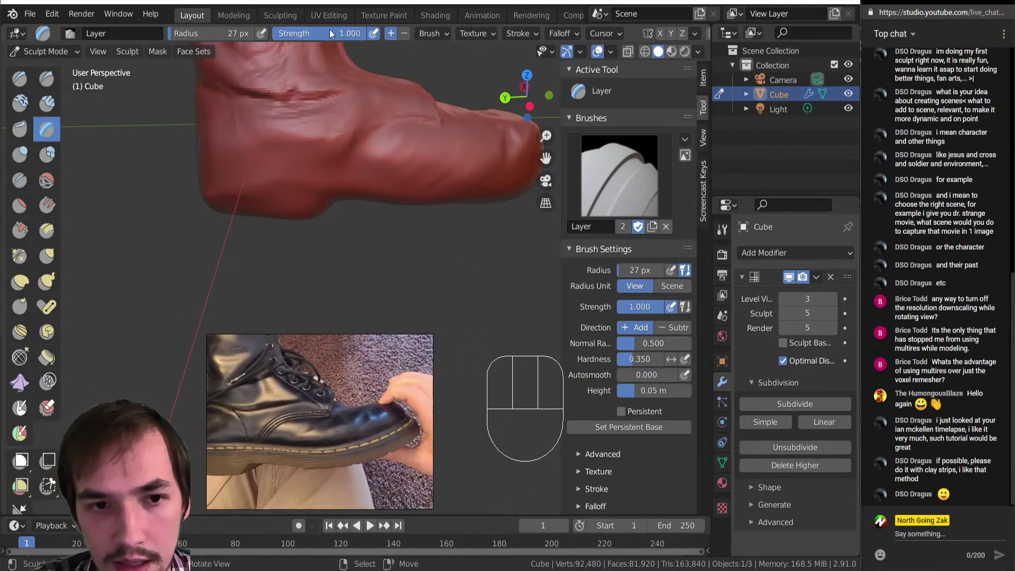
scroll(330, 157, "down", 5)
middle_click_drag(331, 157, 316, 250)
key("ctrl+z")
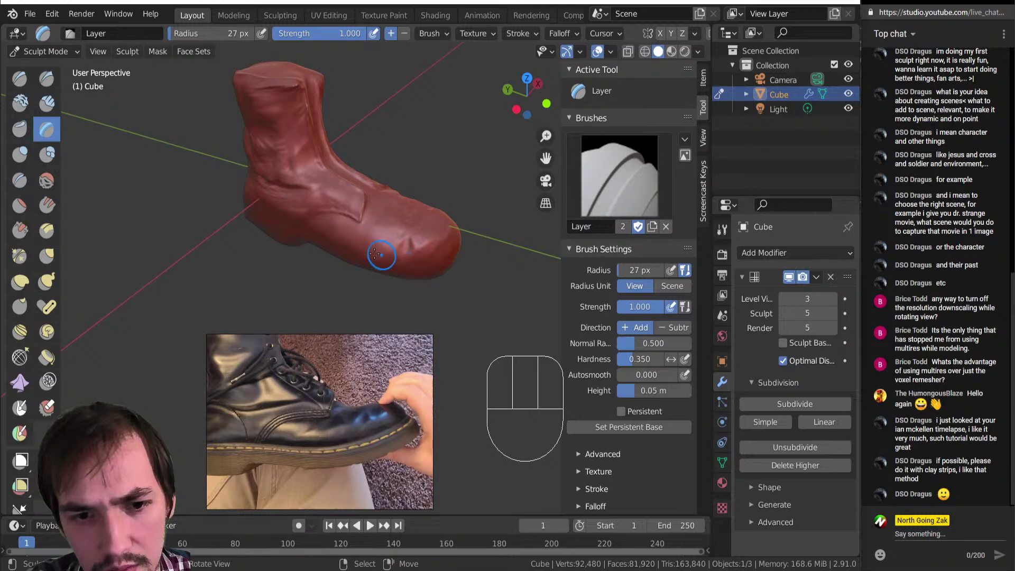
Step: Try a Layer stroke at 27 px along the side of the forefoot and undo it
mouse_move(333, 247)
left_mouse_down()
mouse_move(360, 256)
mouse_move(324, 242)
left_mouse_up()
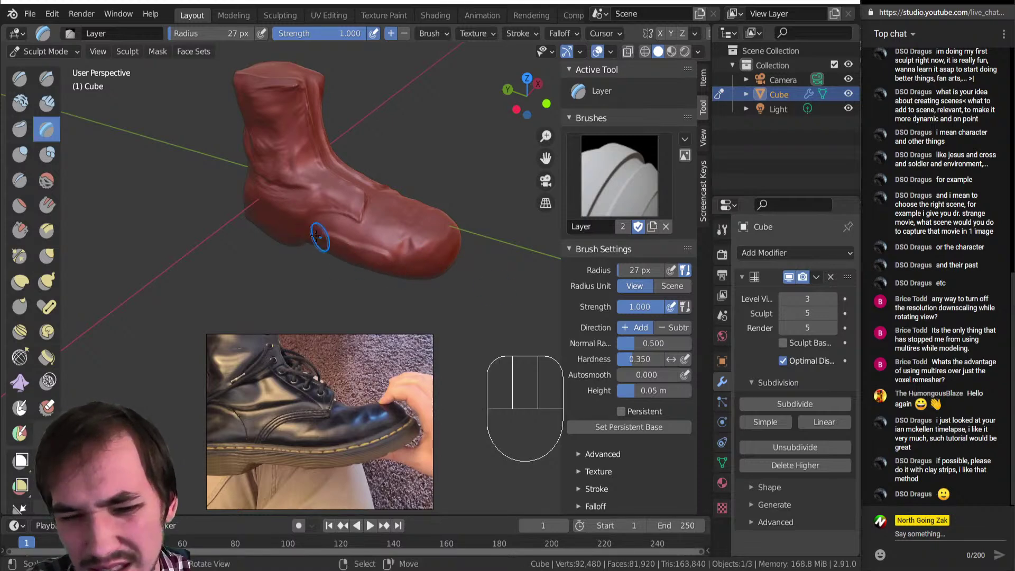
middle_click_drag(306, 229, 386, 208)
scroll(382, 201, "up", 3)
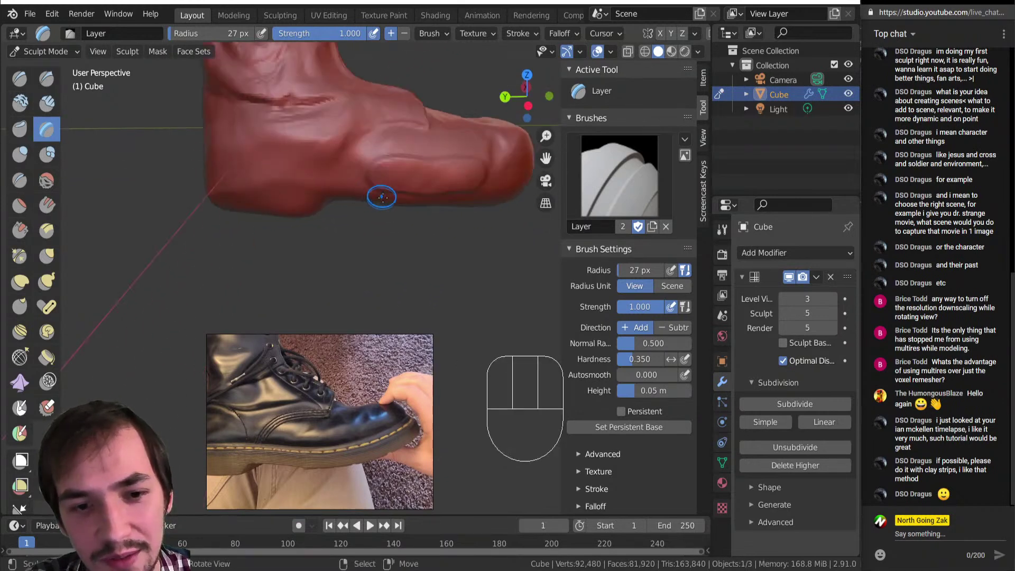
key("ctrl+z")
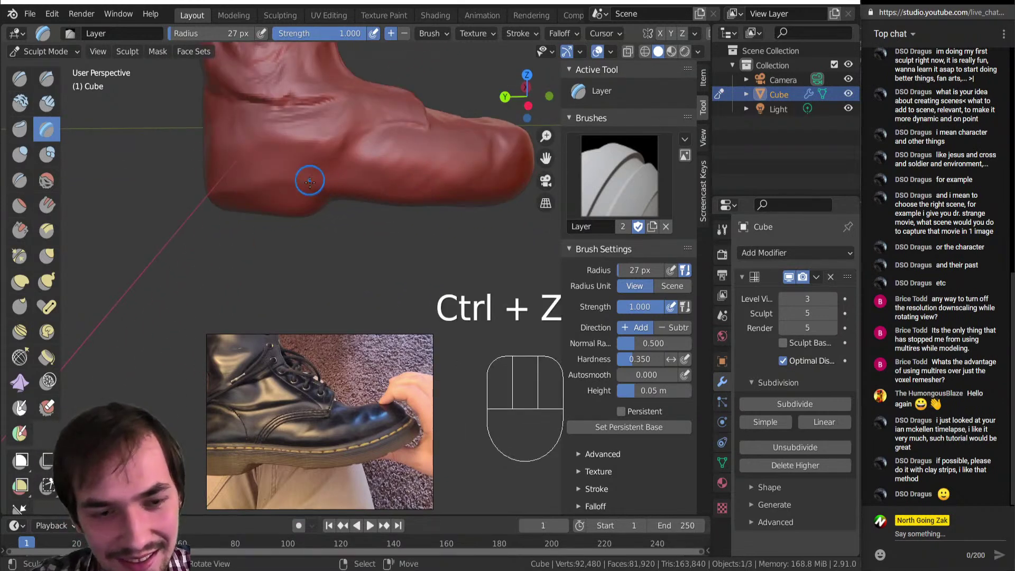
Step: Try raising a sole band from heel to toe with the Layer brush at 33 px, and undo it
key("bracketright")
key("bracketright")
key("bracketright")
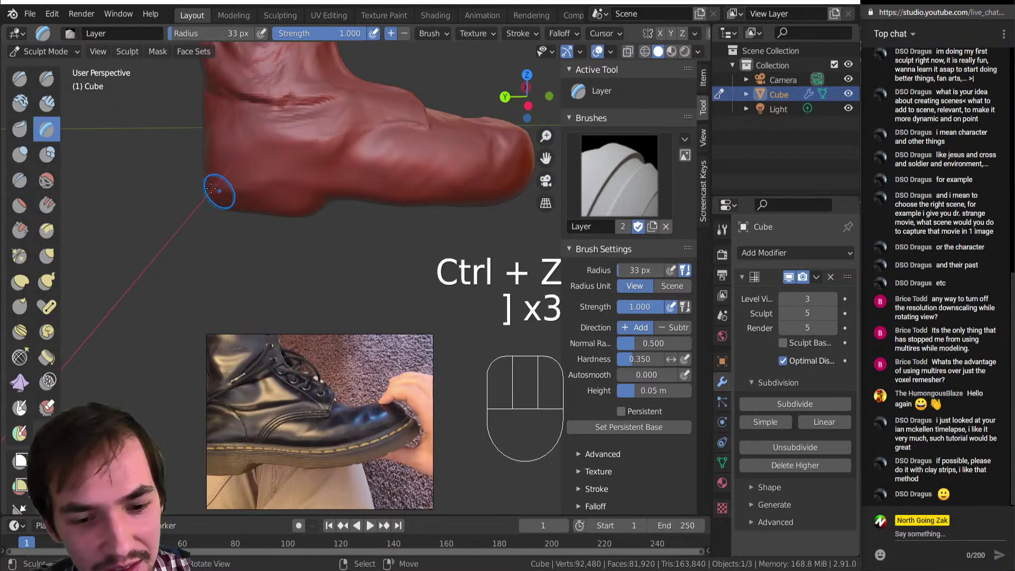
mouse_move(214, 186)
left_mouse_down()
mouse_move(244, 201)
mouse_move(236, 179)
left_mouse_up()
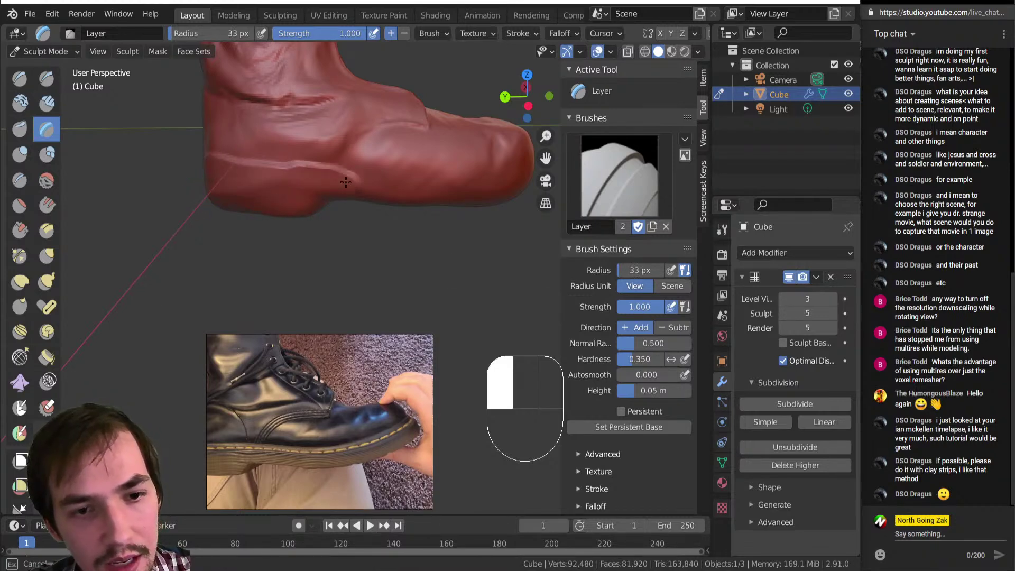
mouse_move(506, 192)
left_mouse_down()
mouse_move(439, 174)
mouse_move(418, 201)
left_mouse_up()
key("ctrl+z")
key("ctrl+z")
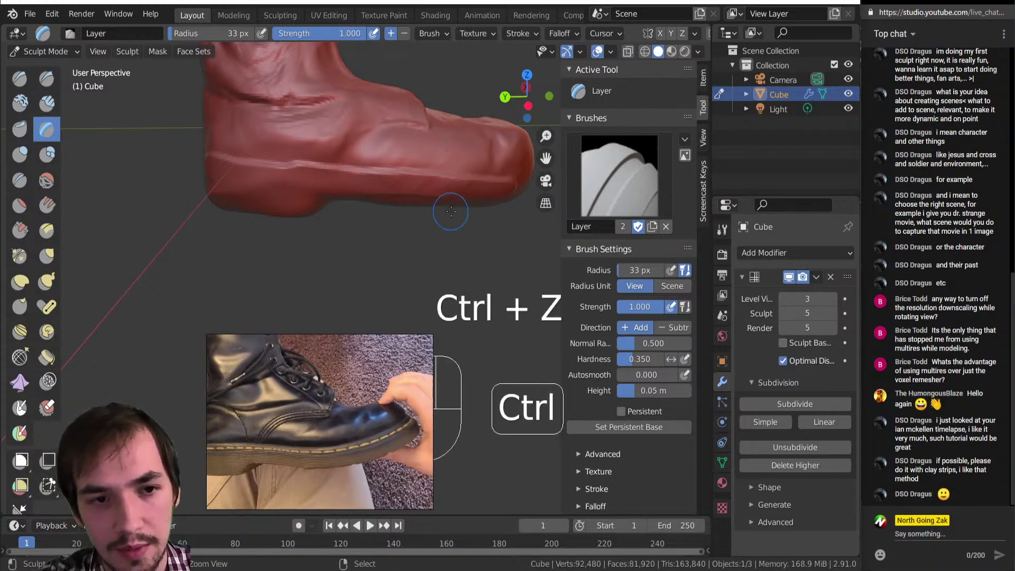
Step: Enable Persistent for the Layer brush and set the persistent base
left_click(621, 413)
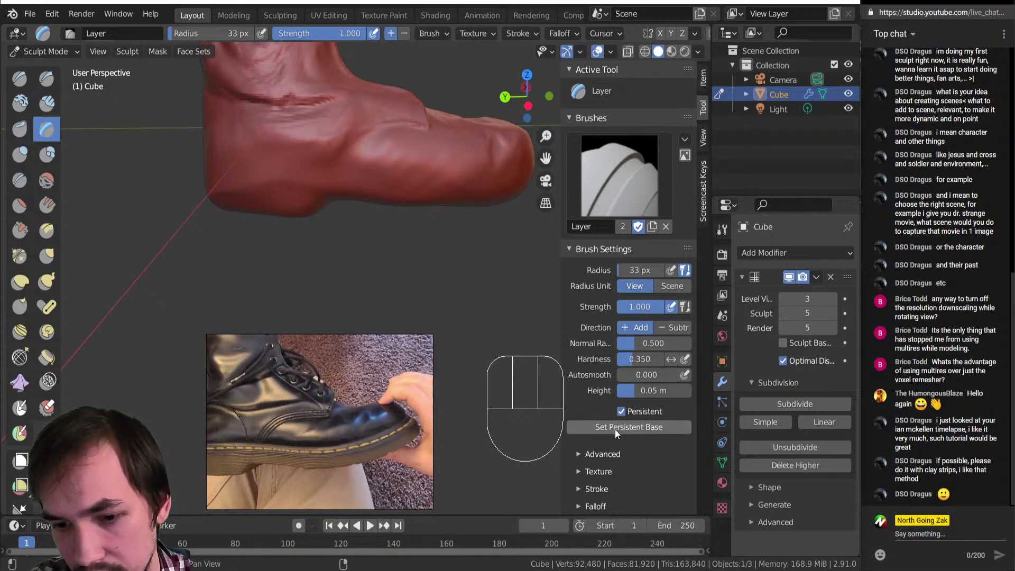
left_click(615, 430)
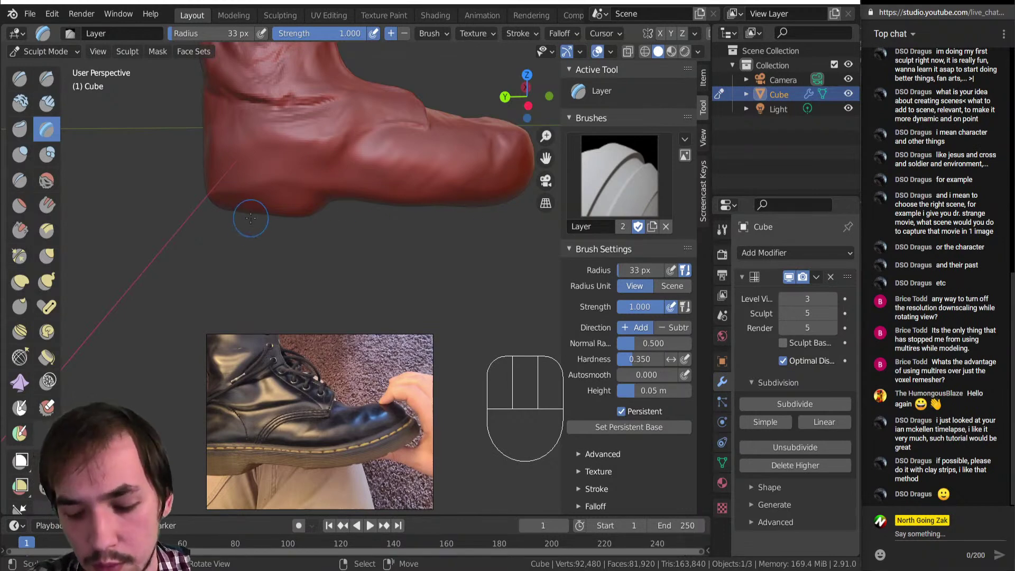
Step: Try raising the sole area from heel to toe with the Layer brush at 53 px, and undo the strokes
key("bracketright")
key("bracketright")
key("bracketright")
key("bracketright")
left_click_drag(228, 180, 245, 201)
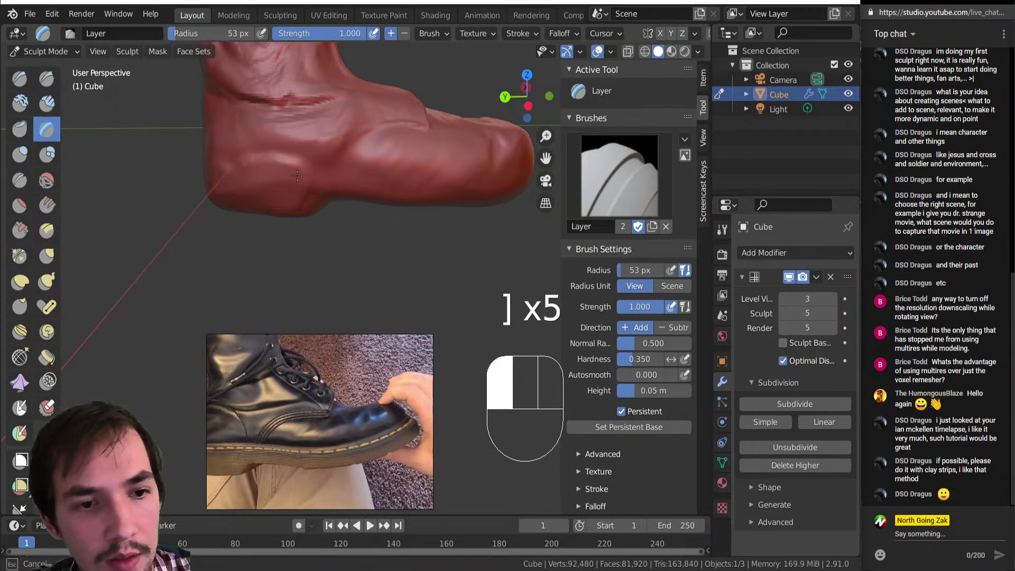
left_click_drag(495, 201, 392, 169)
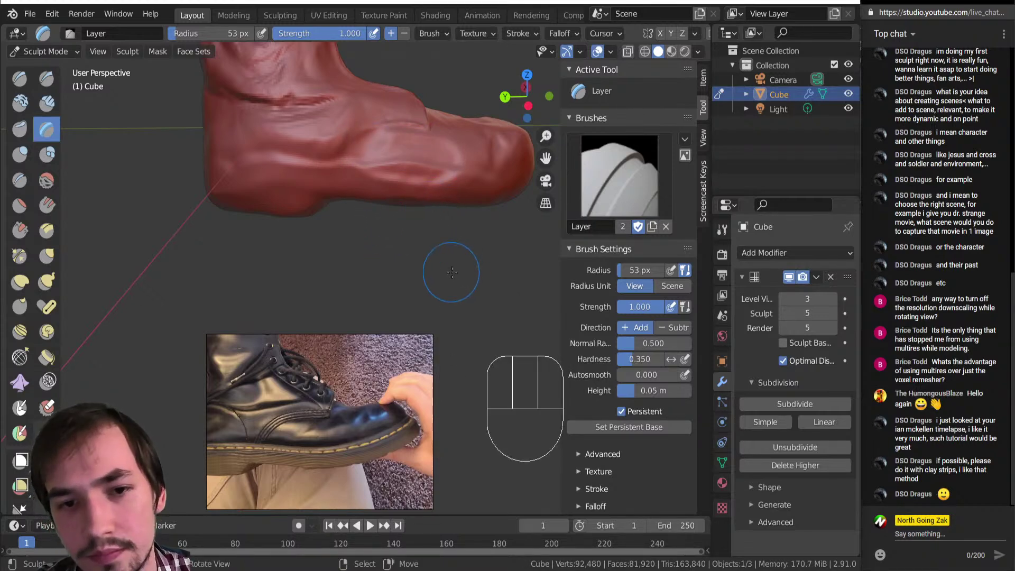
key("ctrl+z")
key("ctrl+z")
key("ctrl+z")
Step: Set a new persistent base and raise the sole band along the outer side from heel to forefoot with the Layer brush at 36 px
left_click(634, 428)
key("bracketright")
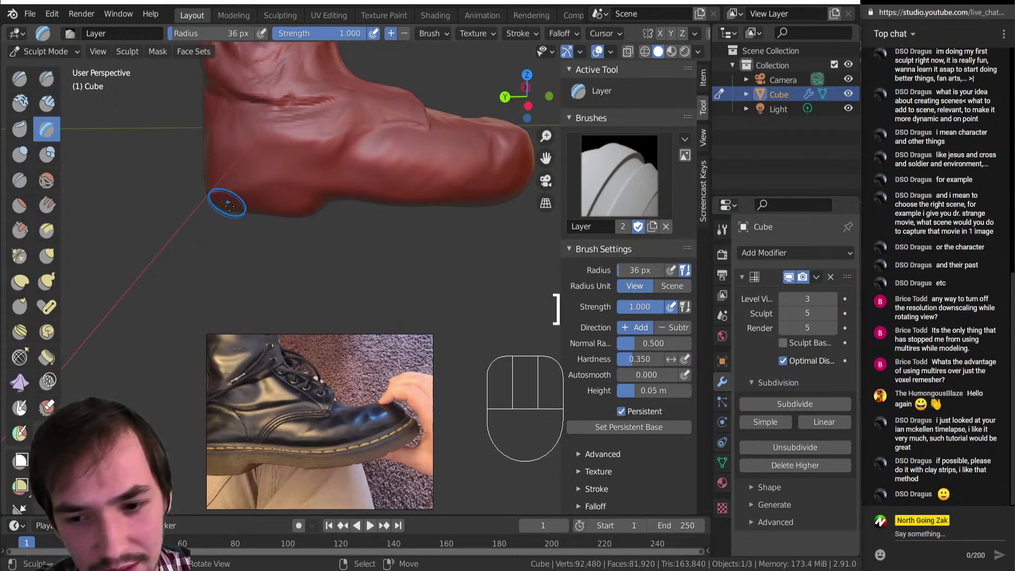
left_click_drag(242, 184, 284, 199)
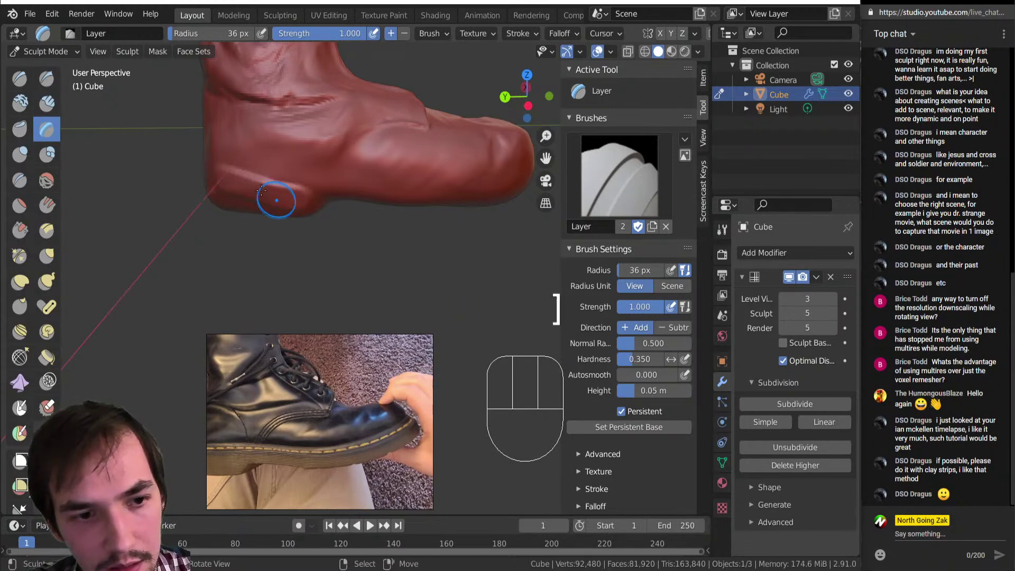
key("ctrl")
mouse_move(241, 167)
left_mouse_down("ctrl")
mouse_move(238, 194)
mouse_move(220, 177)
mouse_move(273, 202)
left_mouse_up("ctrl")
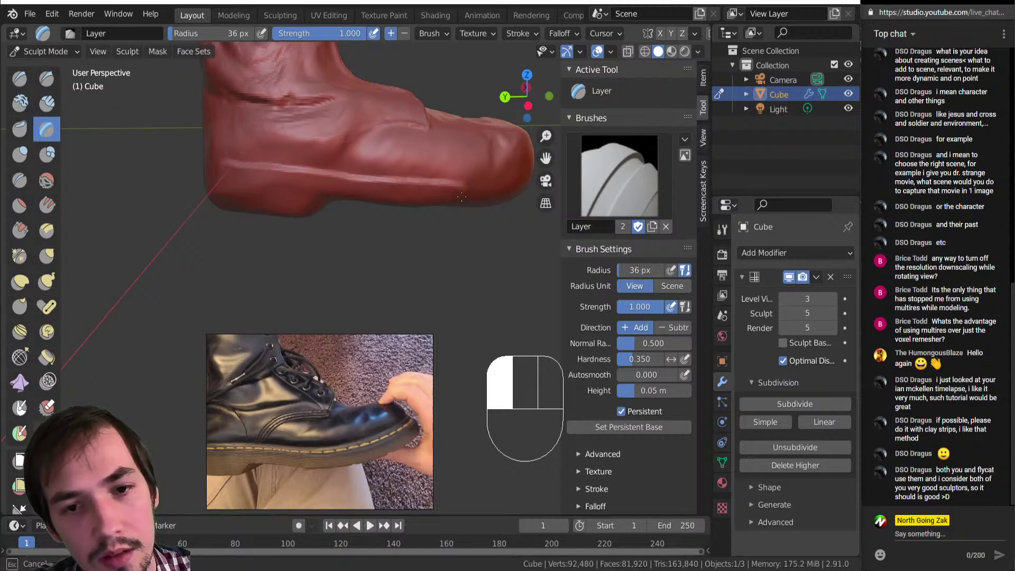
Step: Continue the raised sole band around the front of the toe cap with the Layer brush at 36 px
middle_click_drag(524, 198, 364, 212)
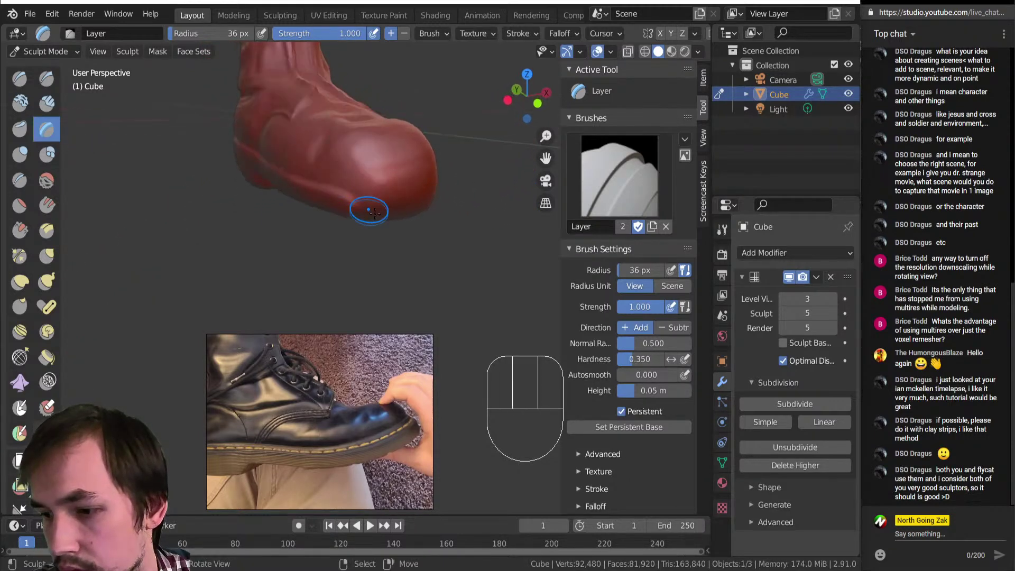
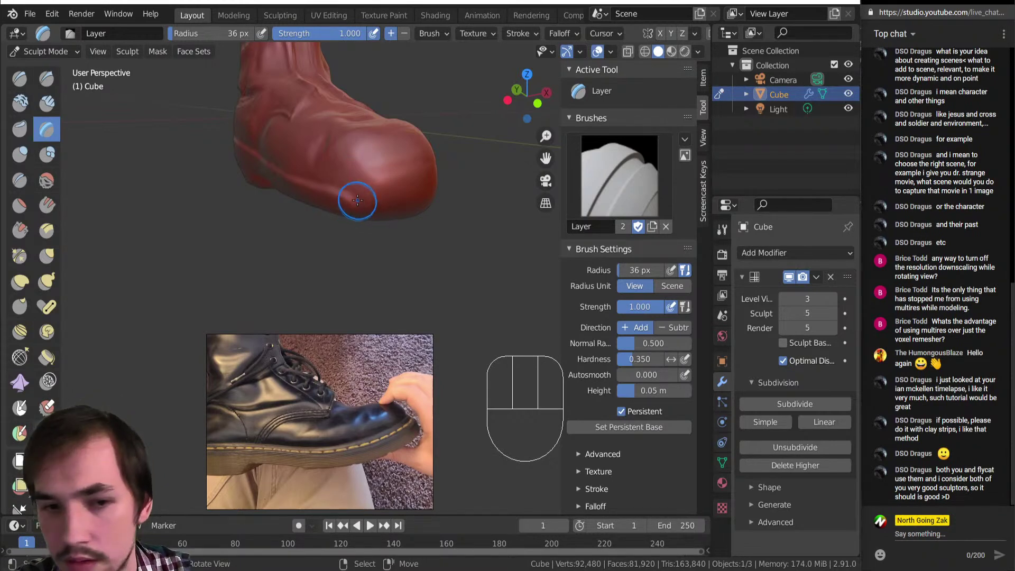
left_click_drag(357, 201, 364, 211)
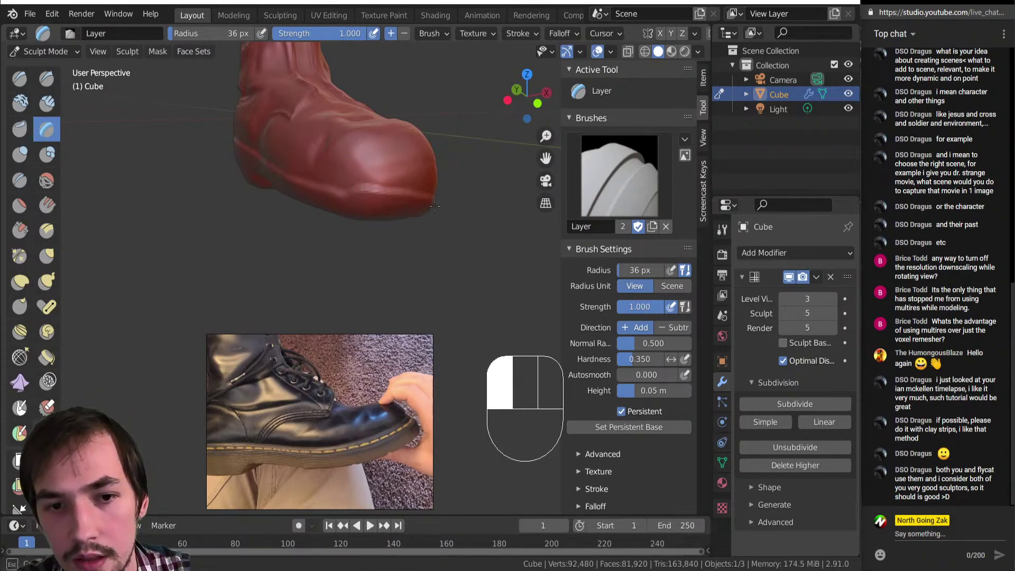
left_click_drag(442, 207, 442, 207)
middle_click_drag(441, 207, 345, 231)
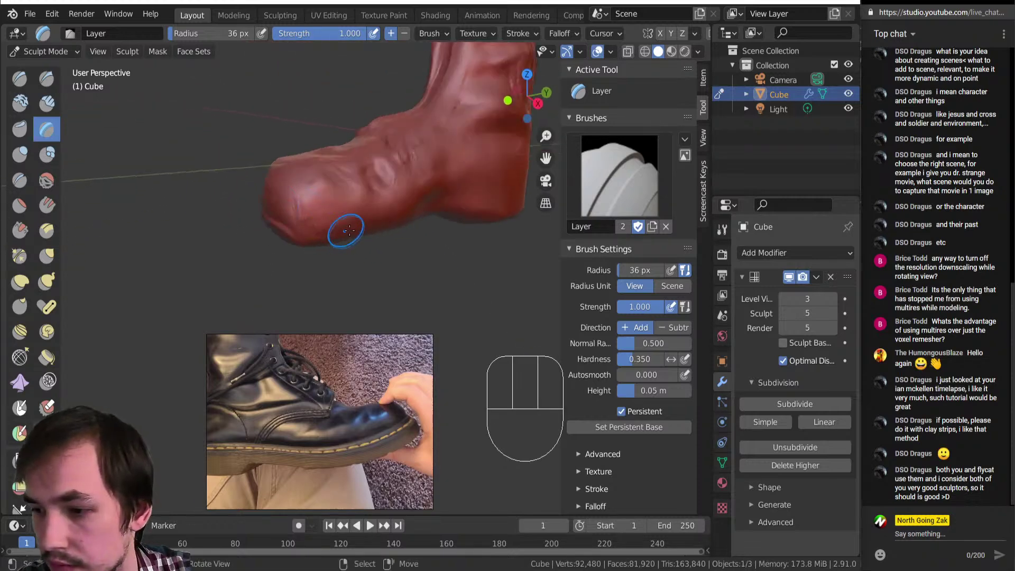
middle_click_drag(261, 245, 267, 218)
left_click_drag(297, 222, 314, 227)
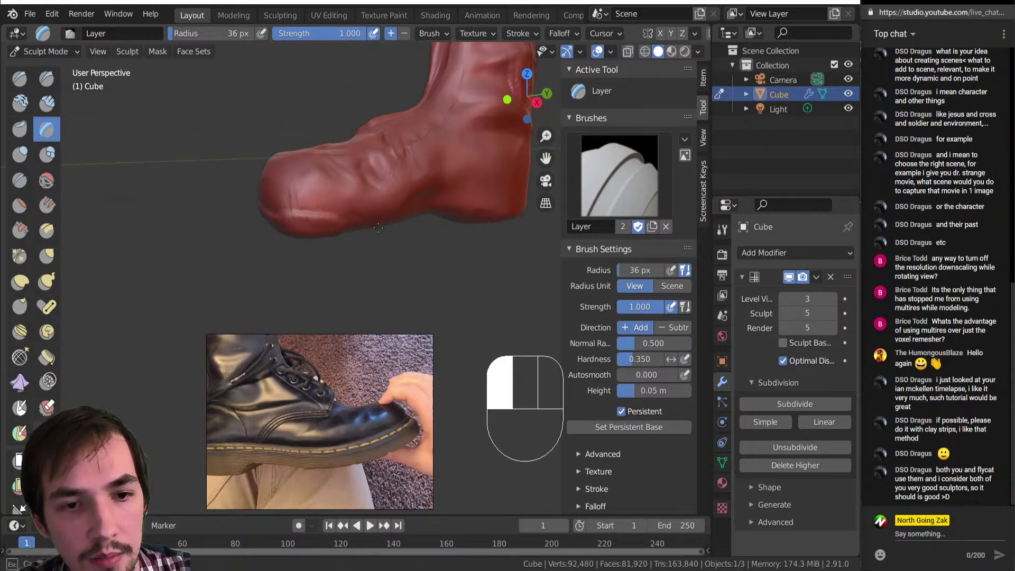
left_click_drag(378, 228, 377, 227)
Step: Extend the raised sole band along the boot's inner side from the toe back to the heel
middle_click_drag(377, 228, 276, 200)
key("shift")
left_click_drag(283, 199, 355, 199)
left_click_drag(351, 198, 344, 195)
mouse_move(345, 194)
left_mouse_down()
mouse_move(406, 189)
mouse_move(346, 193)
left_mouse_up()
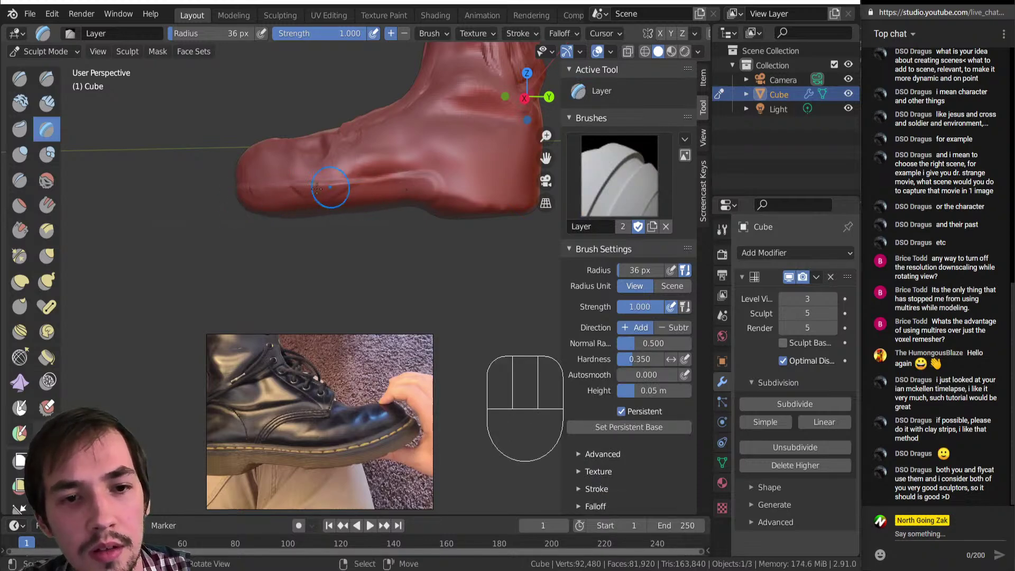
middle_click_drag(439, 195, 339, 220, "shift")
mouse_move(324, 222)
left_mouse_down()
mouse_move(366, 228)
mouse_move(341, 216)
left_mouse_up()
Step: Join the raised sole band around the back of the heel and touch up its remaining gaps
middle_click_drag(341, 215, 275, 227)
left_click_drag(297, 233, 306, 235)
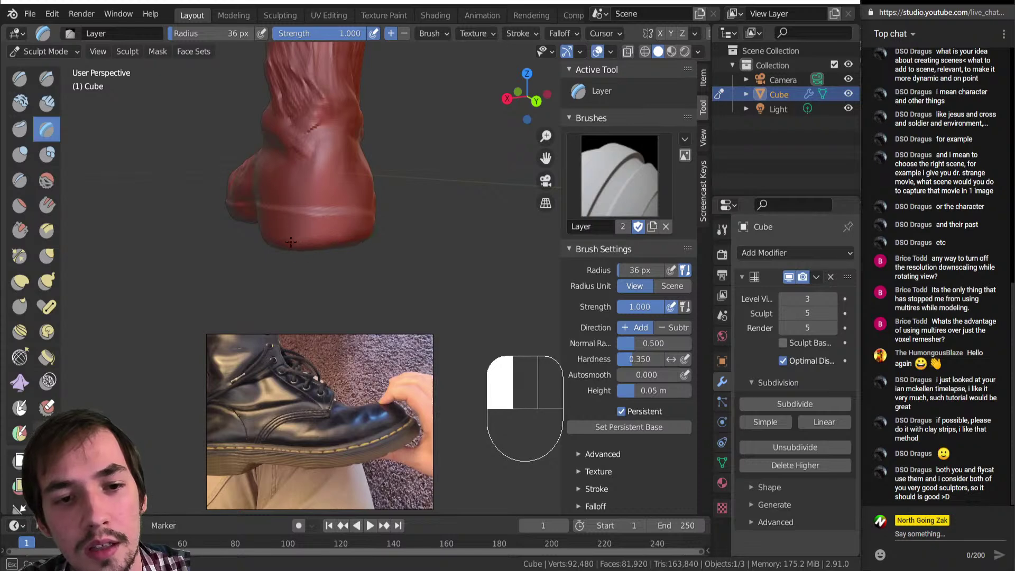
middle_click_drag(293, 243, 217, 233)
left_click_drag(296, 224, 254, 222)
middle_click_drag(254, 222, 370, 243)
left_click(369, 241)
left_click_drag(369, 241, 349, 252)
mouse_move(311, 211)
middle_mouse_down()
mouse_move(381, 238)
mouse_move(426, 206)
mouse_move(391, 185)
mouse_move(405, 208)
mouse_move(363, 211)
mouse_move(381, 278)
middle_mouse_up()
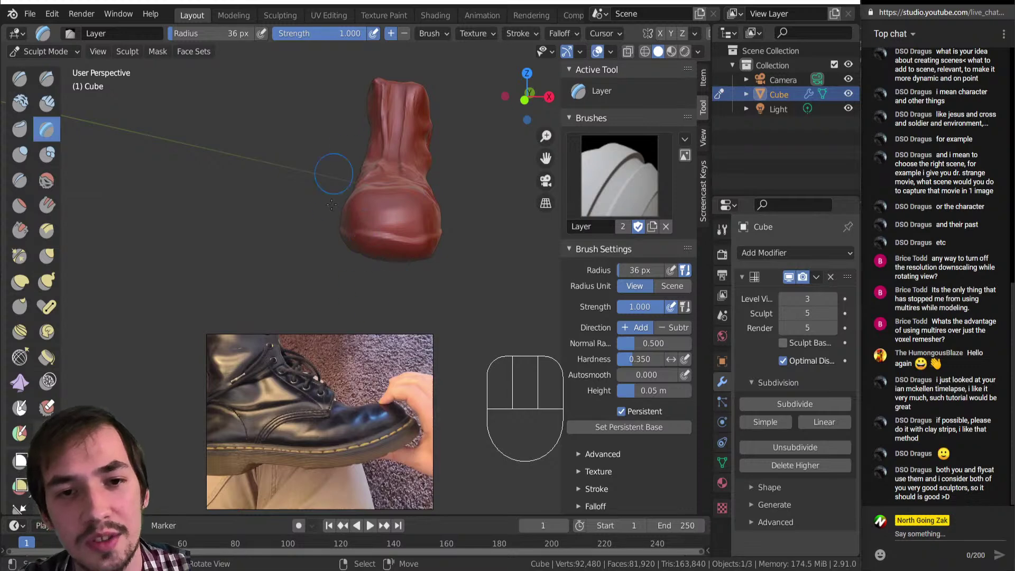
Step: Reshape the front of the boot with the Grab brush at 128 px
key("g")
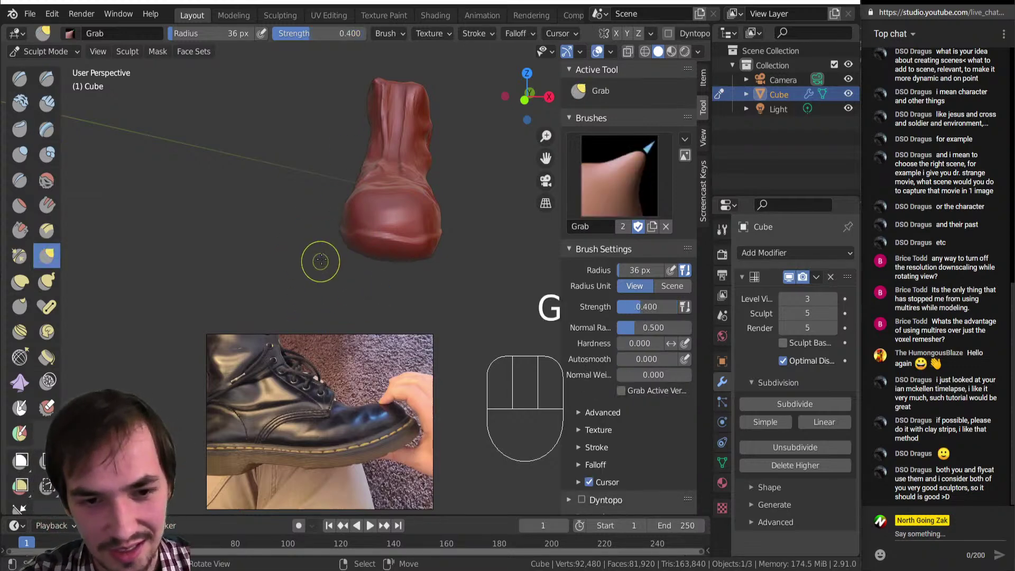
key("bracketright")
key("bracketright")
key("bracketright")
key("bracketright")
key("bracketright")
key("bracketright")
key("bracketright")
key("bracketright")
key("bracketright")
key("bracketright")
key("bracketright")
key("bracketright")
key("bracketright")
key("bracketright")
left_click_drag(343, 231, 365, 199)
middle_click_drag(402, 213, 415, 125)
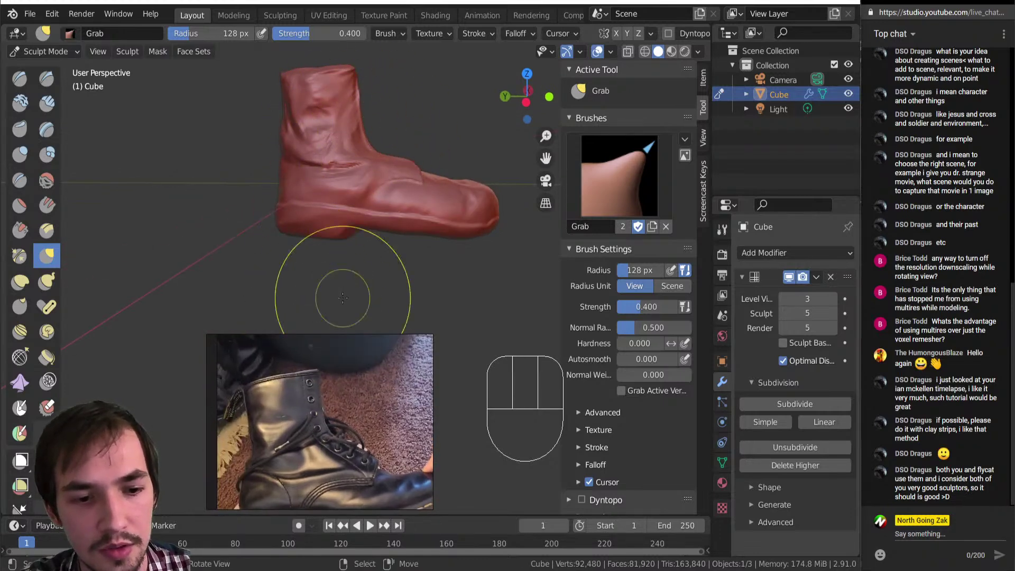
Step: Adjust the rear outline of the boot's upper shaft with the Grab brush at 157 px
middle_click_drag(307, 92, 307, 103)
key("bracketright")
key("bracketright")
key("bracketright")
key("bracketright")
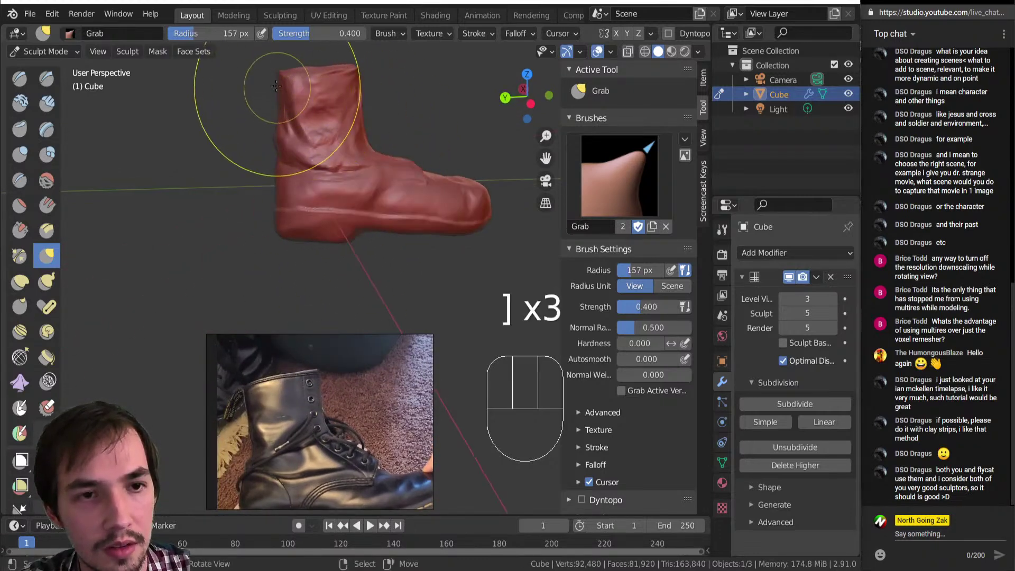
left_click(274, 79)
left_click(272, 75)
left_click_drag(270, 76, 279, 133)
Step: Carve creases into the back of the shaft above the ankle with the Draw Sharp brush at 57 px
key("bracketleft")
key("bracketleft")
key("bracketleft")
key("bracketleft")
left_click(47, 79)
mouse_move(317, 222)
middle_mouse_down("ctrl")
mouse_move(322, 201)
mouse_move(352, 245)
mouse_move(336, 194)
middle_mouse_up("ctrl")
key("bracketleft")
key("bracketleft")
key("bracketleft")
key("bracketleft")
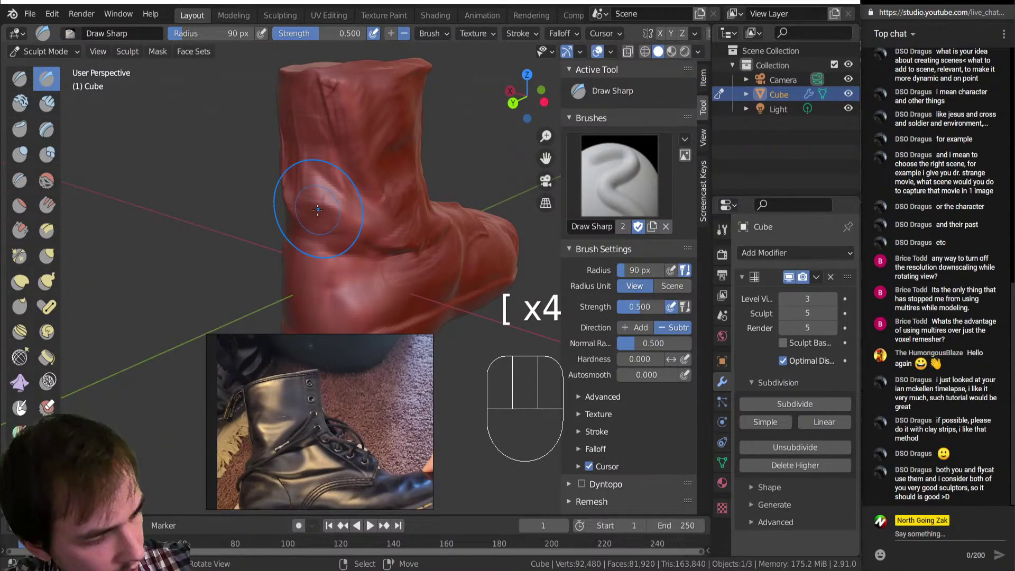
key("bracketleft")
key("bracketleft")
key("bracketleft")
key("bracketleft")
key("bracketleft")
key("bracketleft")
mouse_move(314, 222)
left_mouse_down()
mouse_move(331, 227)
mouse_move(315, 221)
mouse_move(275, 143)
mouse_move(285, 135)
left_mouse_up()
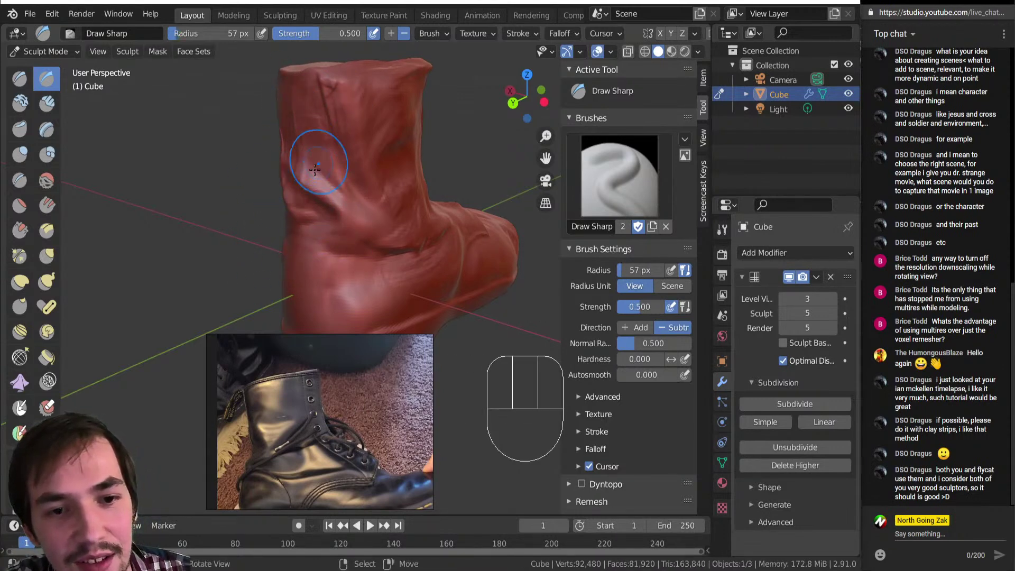
Step: Add carved and raised folds around the rear of the shaft with Draw Sharp at 57 px, and smooth them
middle_click_drag(320, 160, 389, 145)
mouse_move(389, 146)
left_mouse_down()
mouse_move(404, 165)
mouse_move(401, 181)
left_mouse_up()
mouse_move(453, 106)
left_mouse_down("ctrl")
mouse_move(411, 98)
mouse_move(466, 125)
left_mouse_up("ctrl")
middle_click_drag(435, 125, 394, 132)
left_click_drag(371, 124, 344, 127, "shift")
mouse_move(351, 119)
middle_mouse_down()
mouse_move(327, 86)
mouse_move(370, 134)
mouse_move(378, 227)
middle_mouse_up()
mouse_move(370, 233)
middle_mouse_down()
mouse_move(422, 241)
mouse_move(378, 188)
middle_mouse_up()
middle_click_drag(405, 219, 377, 222, "shift")
middle_click_drag(377, 246, 370, 200, "ctrl")
mouse_move(371, 199)
left_mouse_down("shift")
mouse_move(405, 205)
mouse_move(383, 162)
left_mouse_up("shift")
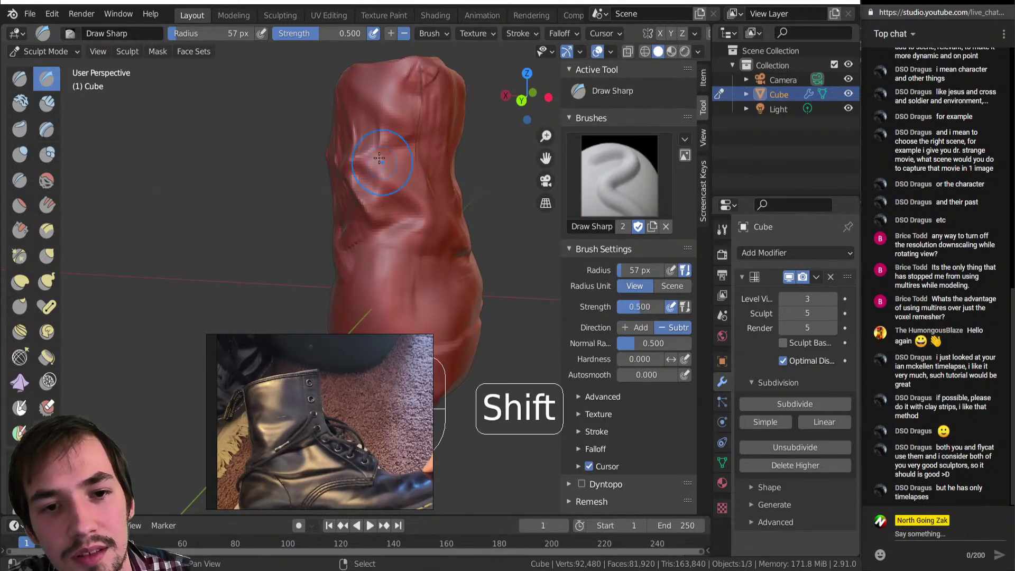
Step: Sculpt diagonal folds across the outer side of the shaft with the Draw Sharp brush at 57 px
middle_click_drag(382, 162, 312, 191)
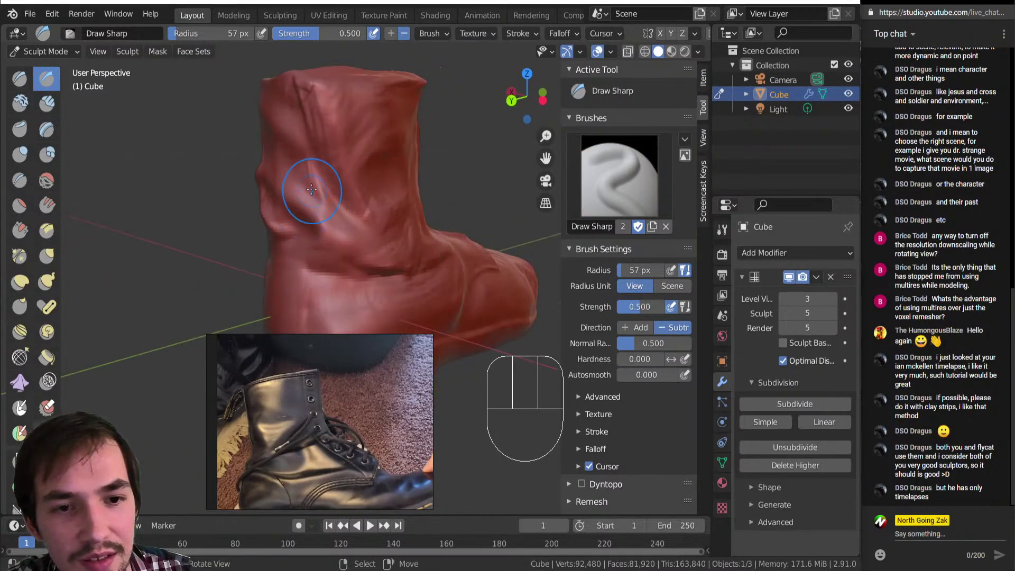
mouse_move(312, 192)
left_mouse_down()
mouse_move(325, 175)
mouse_move(308, 158)
mouse_move(346, 180)
mouse_move(324, 156)
left_mouse_up()
key("ctrl")
mouse_move(309, 114)
left_mouse_down()
mouse_move(317, 145)
mouse_move(366, 186)
left_mouse_up()
left_click_drag(313, 154, 349, 182)
Step: Sharpen the diagonal folds on the shaft's outer side with Draw Sharp at 45 px, and smooth the area between them
key("bracketleft")
key("bracketleft")
key("bracketleft")
key("ctrl")
left_click_drag(334, 139, 386, 194, "ctrl")
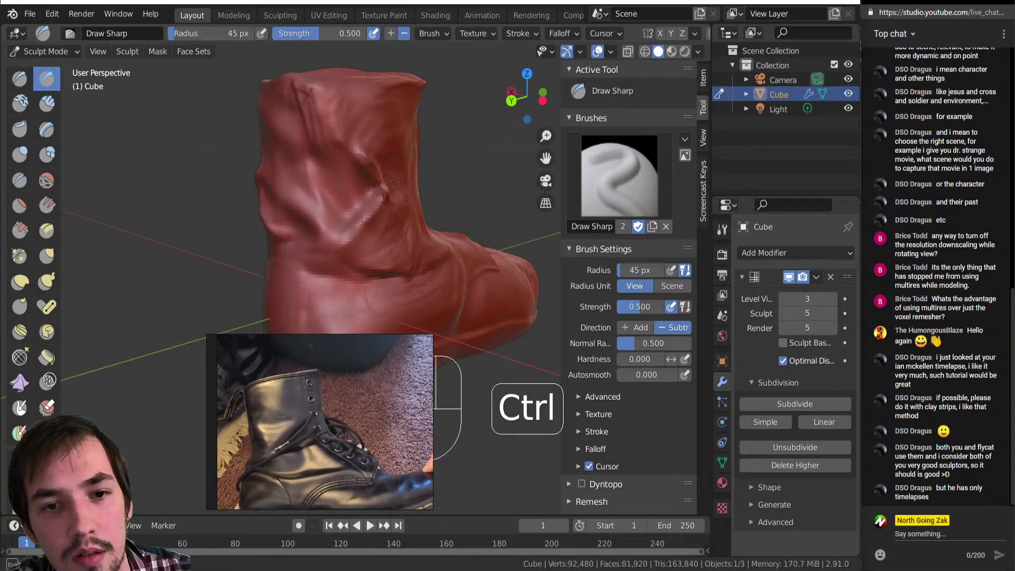
middle_click_drag(408, 185, 327, 187)
mouse_move(339, 170)
left_mouse_down("ctrl")
mouse_move(400, 237)
mouse_move(379, 232)
mouse_move(378, 242)
mouse_move(383, 212)
left_mouse_up("ctrl")
mouse_move(301, 172)
left_mouse_down()
mouse_move(305, 214)
mouse_move(294, 209)
left_mouse_up()
left_click_drag(308, 170, 309, 182, "shift")
mouse_move(318, 185)
middle_mouse_down("ctrl")
mouse_move(365, 271)
mouse_move(303, 231)
mouse_move(340, 204)
middle_mouse_up("ctrl")
Step: Fill and carve the folded patch on the shaft's outer side with the Clay Strips brush at 36 px and 28 px
left_click(47, 103)
key("bracketright")
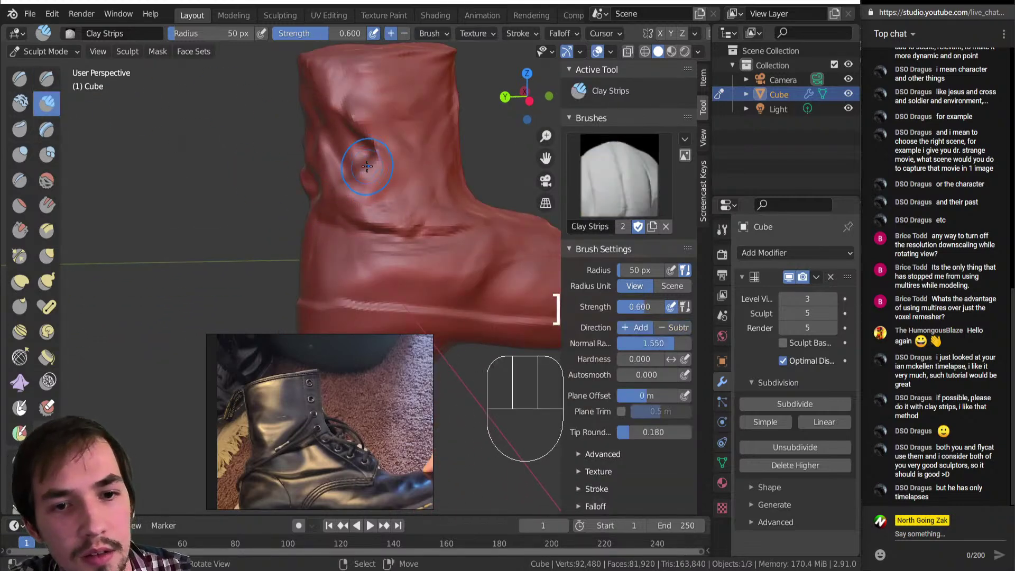
key("bracketleft")
key("bracketleft")
key("bracketleft")
key("bracketleft")
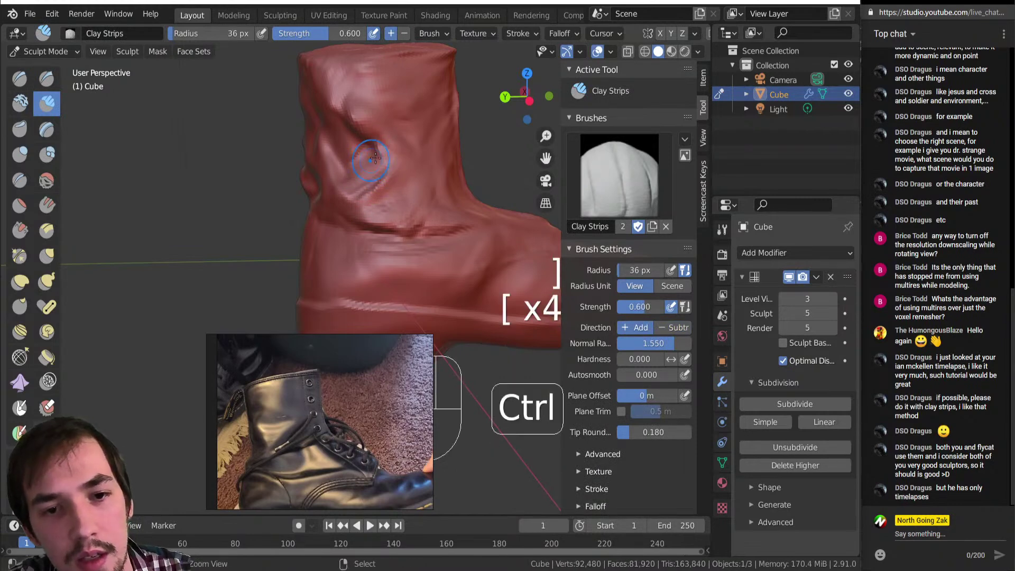
mouse_move(355, 153)
left_mouse_down()
mouse_move(365, 146)
mouse_move(331, 130)
mouse_move(346, 162)
mouse_move(364, 146)
mouse_move(389, 146)
mouse_move(349, 110)
mouse_move(353, 121)
left_mouse_up()
key("bracketleft")
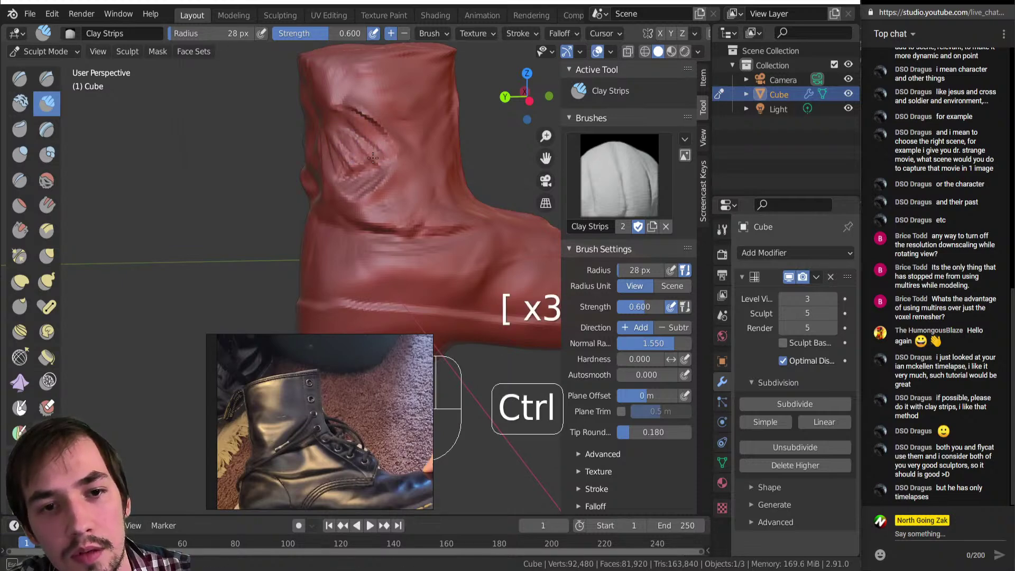
key("ctrl")
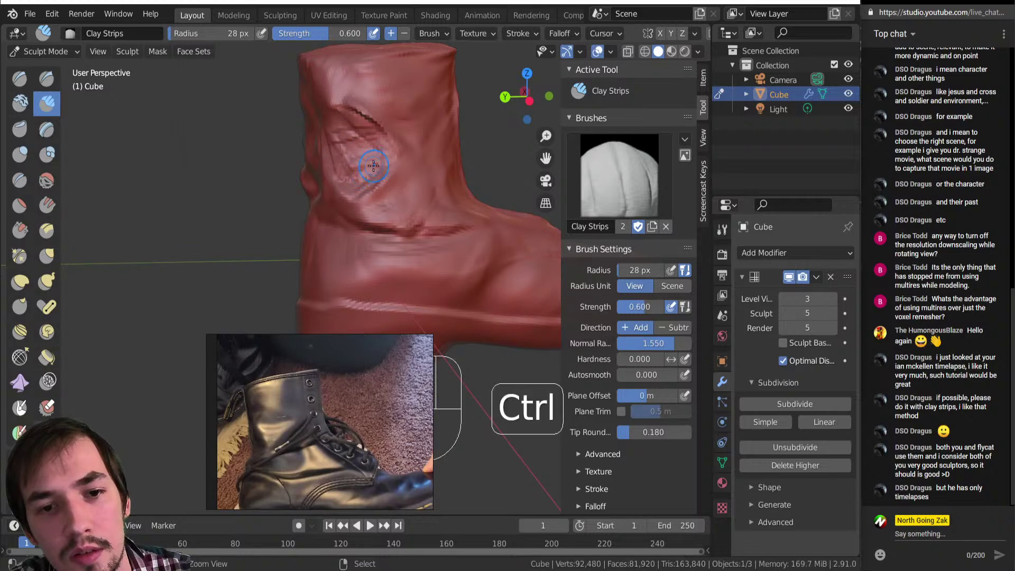
left_click_drag(377, 172, 360, 190)
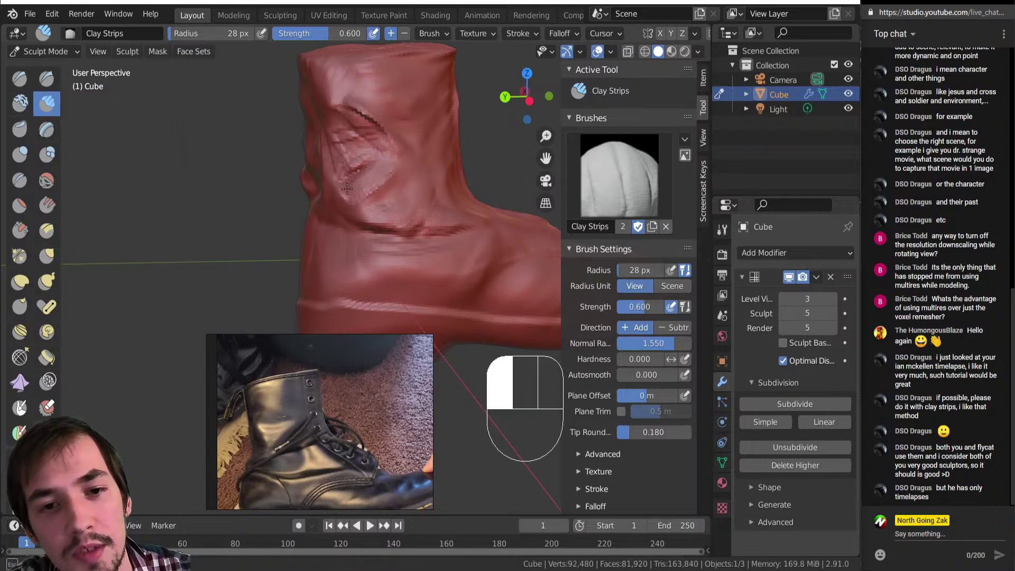
Step: Change the viewport shading to the multicoloured normal matcap to inspect the folded patch on the shaft
left_click(698, 52)
left_click(685, 153)
left_click(693, 205)
middle_click_drag(593, 220, 338, 191)
key("shift")
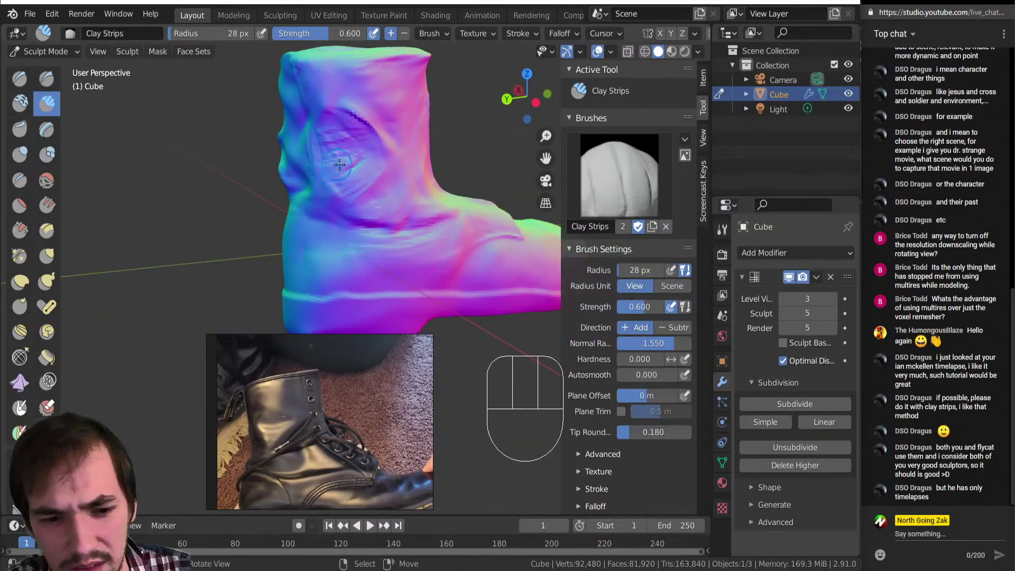
Step: Carve fine wrinkles into the folded patch on the shaft with the Draw Sharp brush, reducing its radius to 17 px
left_click(55, 84)
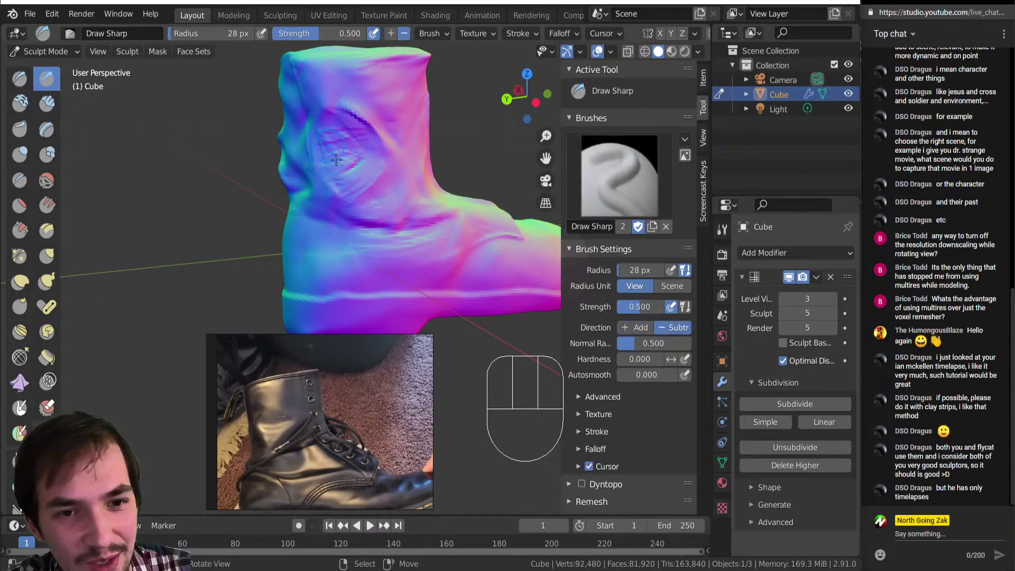
left_click_drag(314, 156, 355, 158)
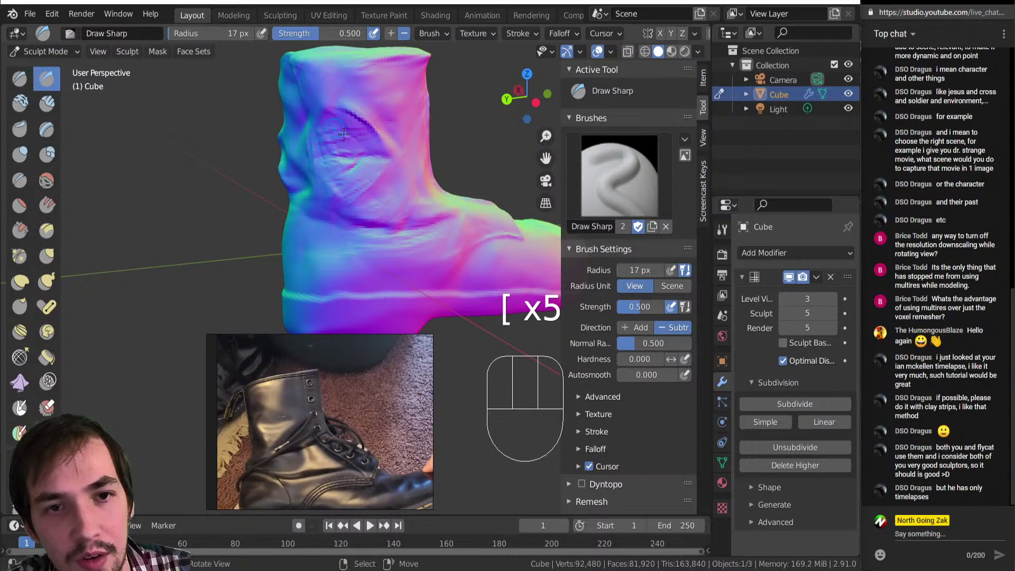
middle_click_drag(332, 83, 274, 401, "shift")
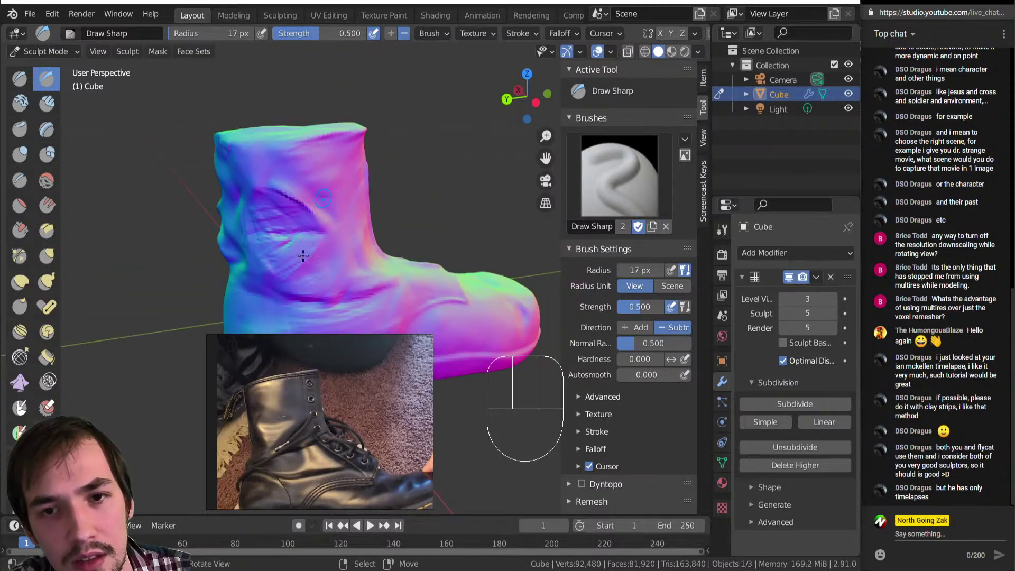
Step: Check the whole boot from several angles, including the top view, and smooth the rough wrinkles on the outer shaft
mouse_move(299, 143)
middle_mouse_down()
mouse_move(243, 256)
mouse_move(265, 211)
mouse_move(312, 181)
mouse_move(341, 221)
mouse_move(413, 427)
middle_mouse_up()
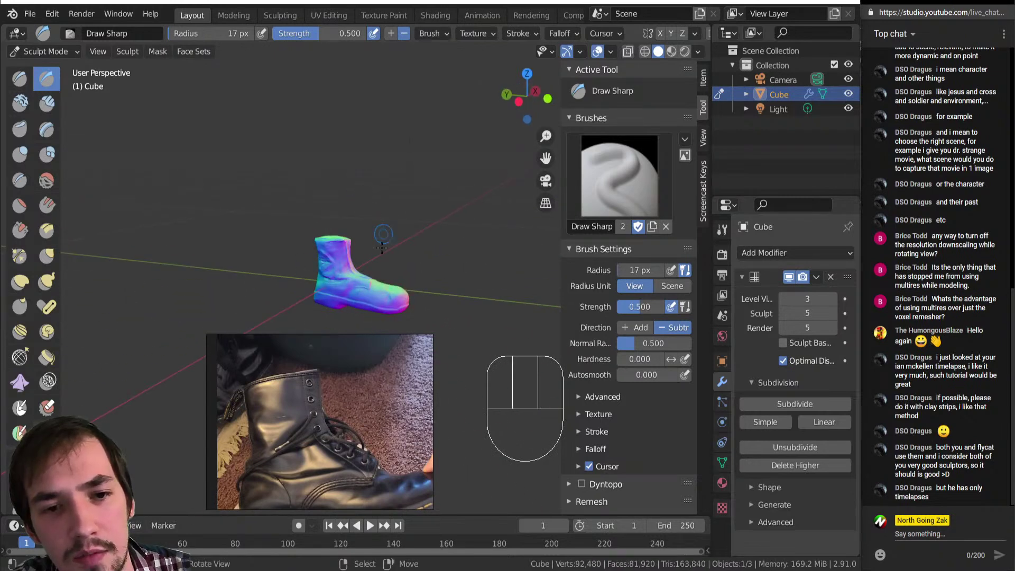
key("KP_7")
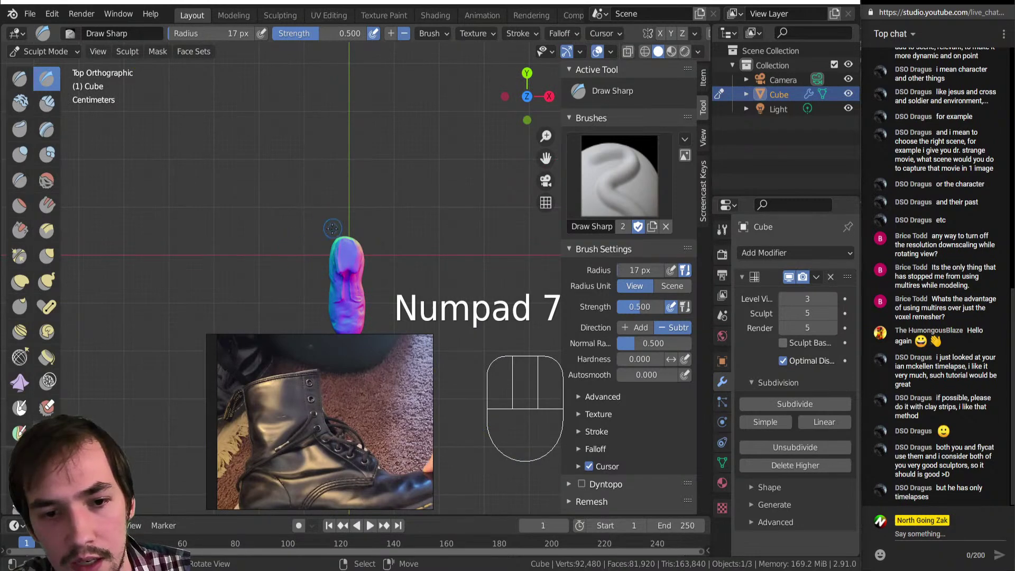
middle_click_drag(333, 229, 325, 145)
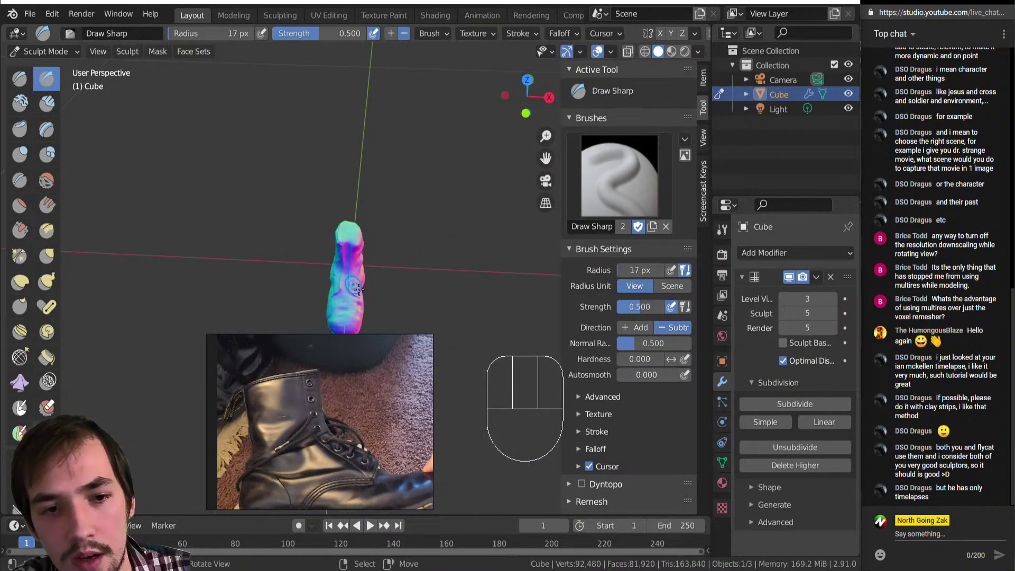
middle_click_drag(328, 231, 356, 249)
key("shift")
key("shift")
key("shift")
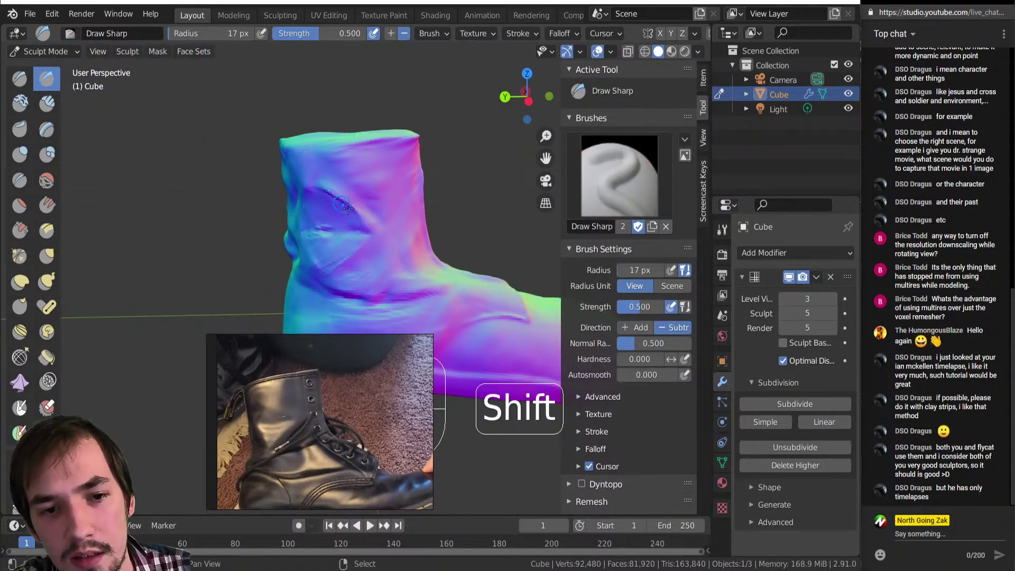
Step: Raise folds on the upper outer shaft below the collar with the inverted Draw Sharp brush at 22 px
middle_click_drag(342, 203, 298, 150)
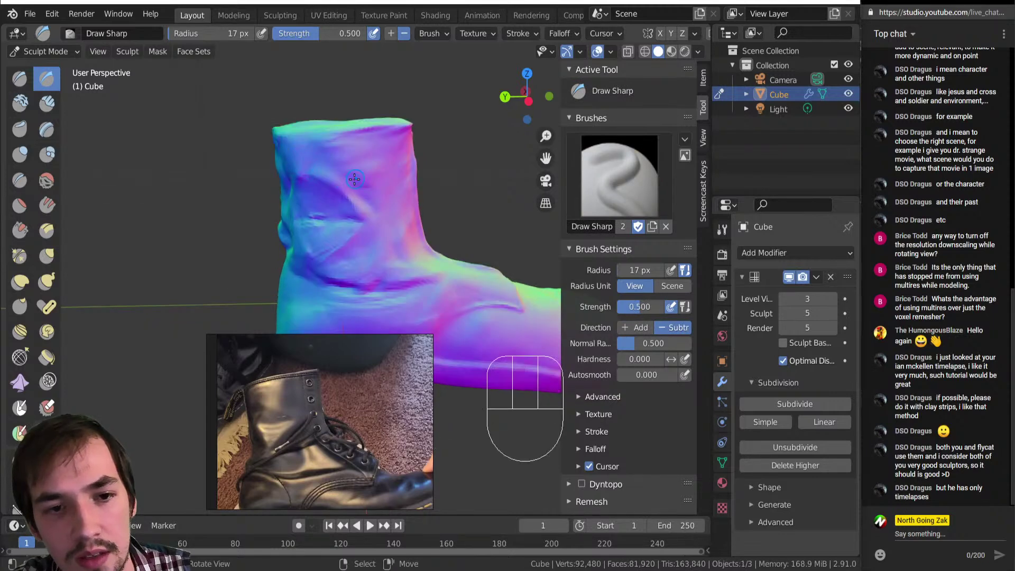
key("bracketright")
key("ctrl")
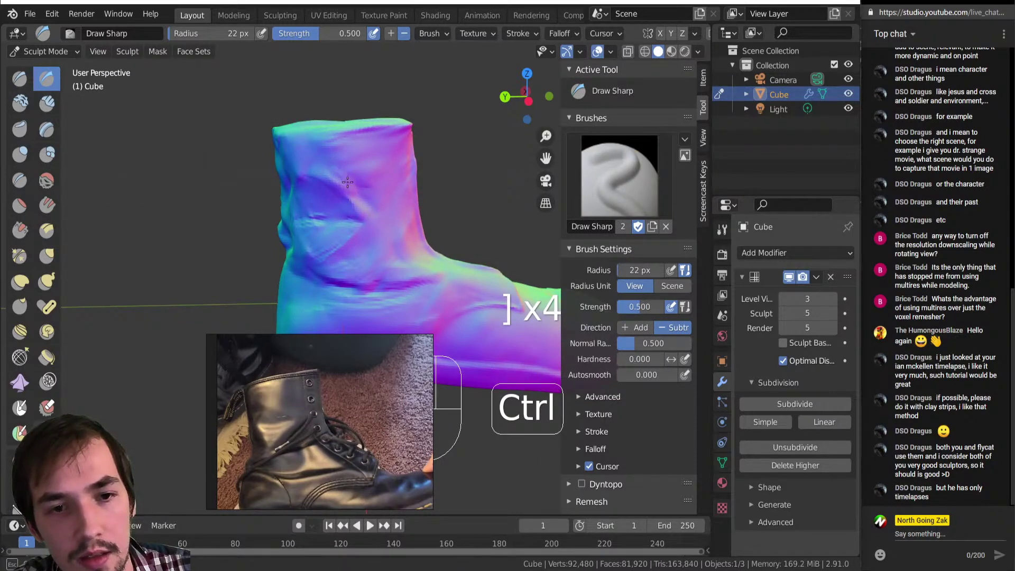
mouse_move(345, 132)
left_mouse_down("ctrl")
mouse_move(336, 142)
mouse_move(354, 176)
left_mouse_up("ctrl")
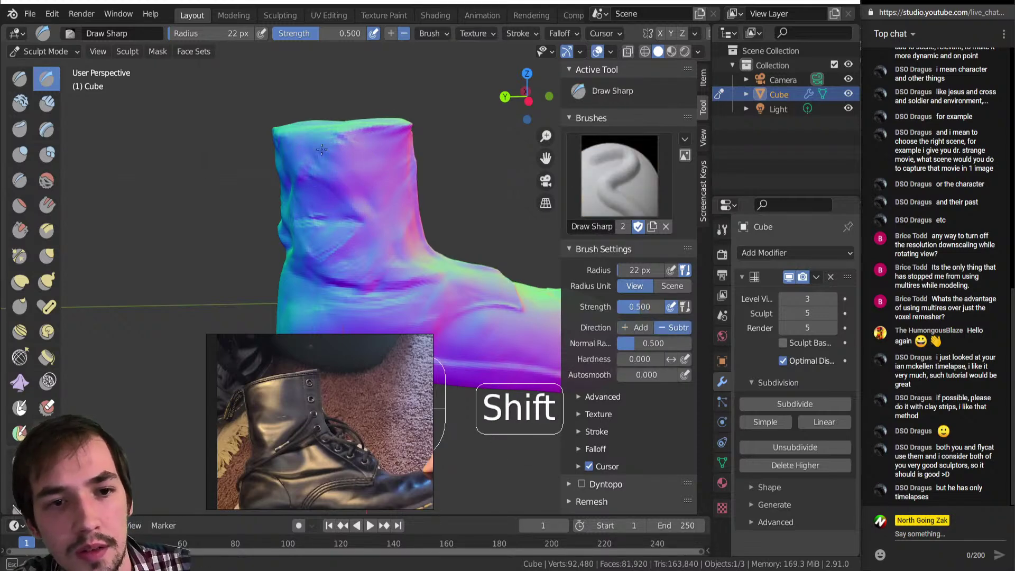
Step: Reshape the forefoot and sole in side view with the Grab brush at a 124 px radius
scroll(350, 266, "down", 4)
middle_click_drag(351, 266, 448, 290, "ctrl")
middle_click_drag(379, 258, 354, 256)
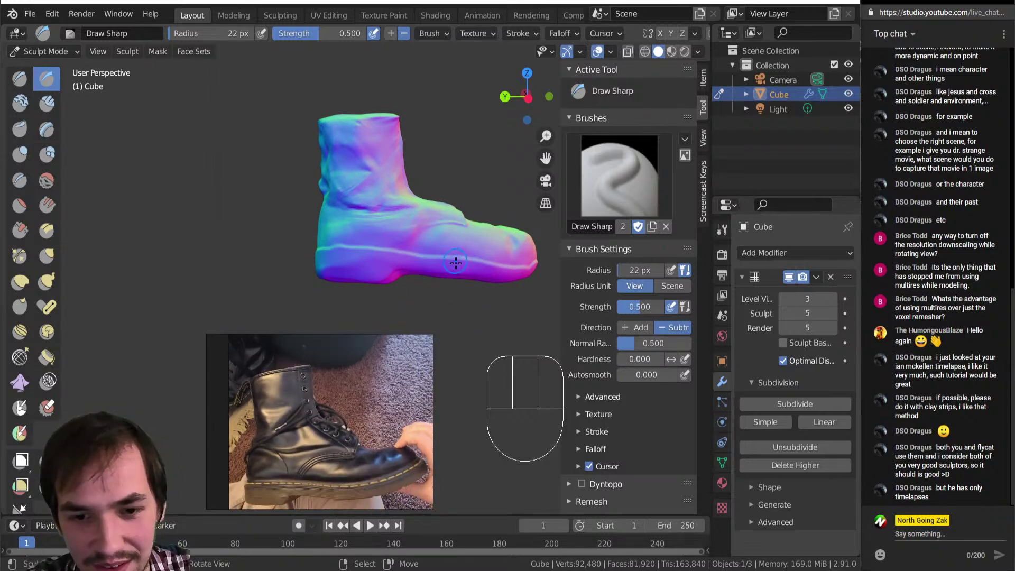
key("g")
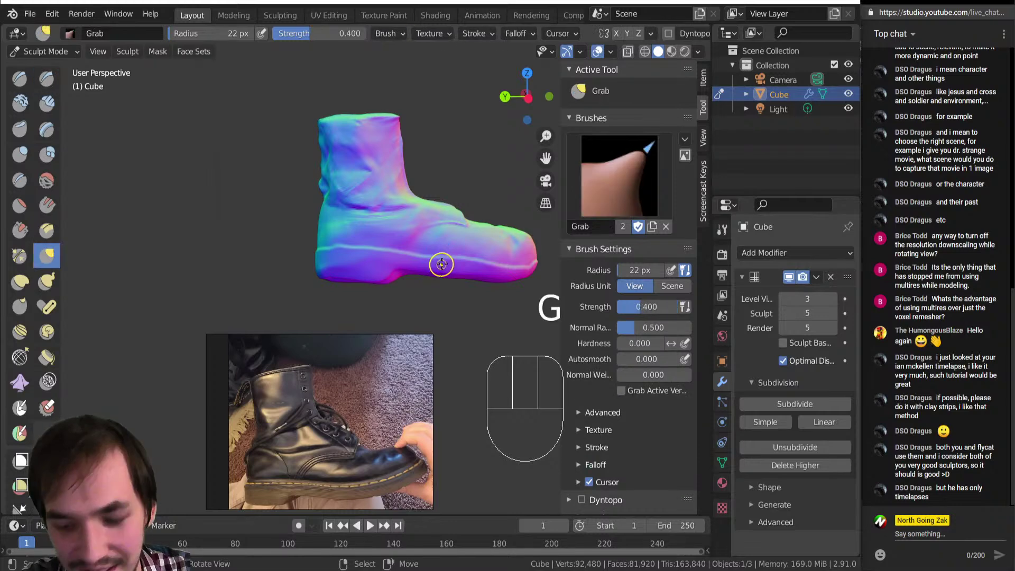
key("bracketright")
key("bracketright")
key("bracketright")
key("bracketright")
key("bracketright")
key("bracketright")
key("bracketright")
key("bracketright")
key("bracketright")
key("bracketright")
key("bracketright")
key("bracketright")
key("bracketright")
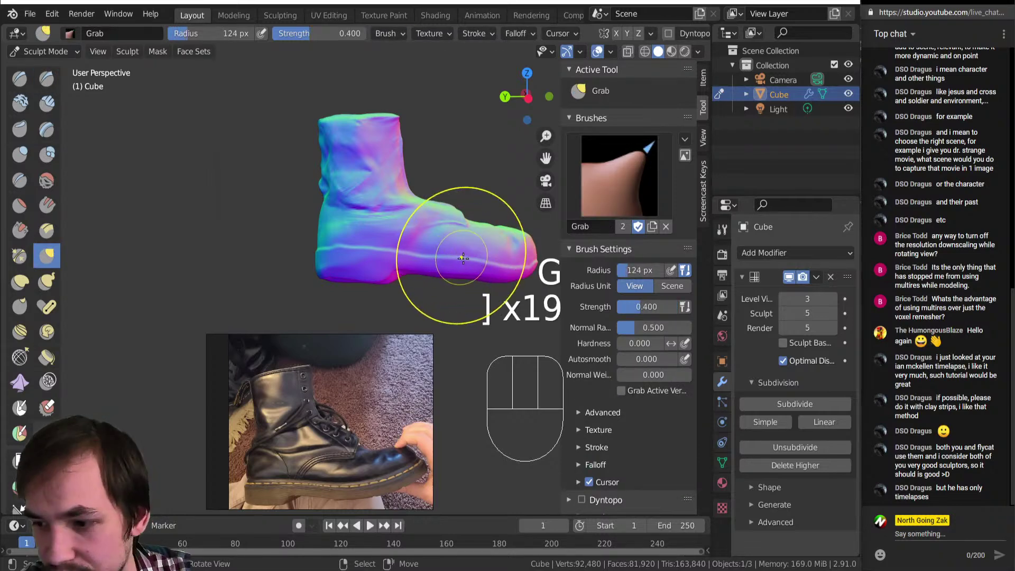
left_click_drag(463, 262, 471, 262)
left_click_drag(475, 262, 528, 265)
left_click_drag(528, 265, 516, 270)
left_click_drag(516, 270, 492, 280)
Step: Adjust the top profile of the instep and toe with the Grab brush at 97 px
mouse_move(474, 290)
middle_mouse_down()
mouse_move(452, 279)
mouse_move(493, 242)
middle_mouse_up()
key("bracketleft")
key("bracketleft")
left_click_drag(485, 226, 485, 233)
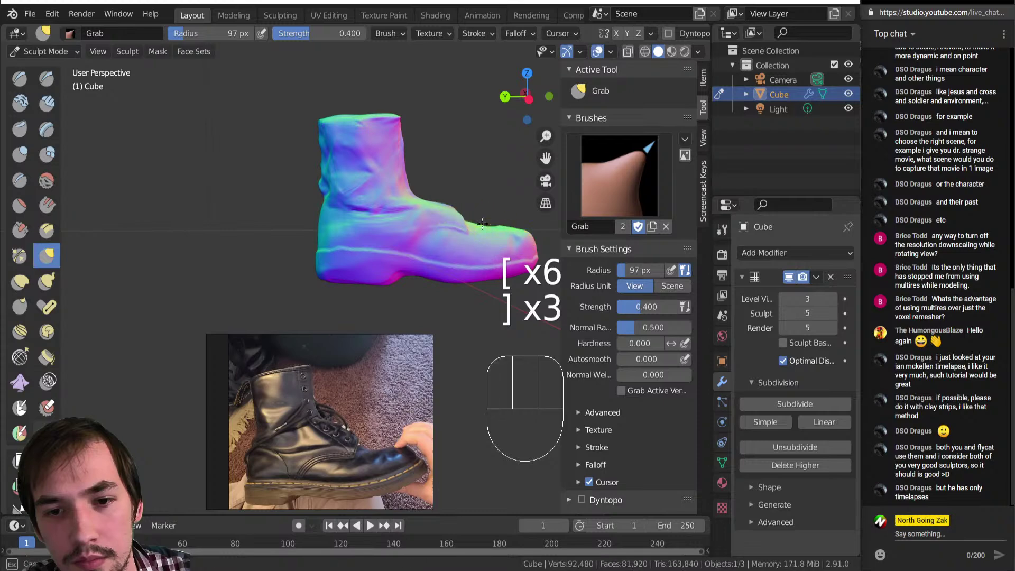
left_click(513, 236)
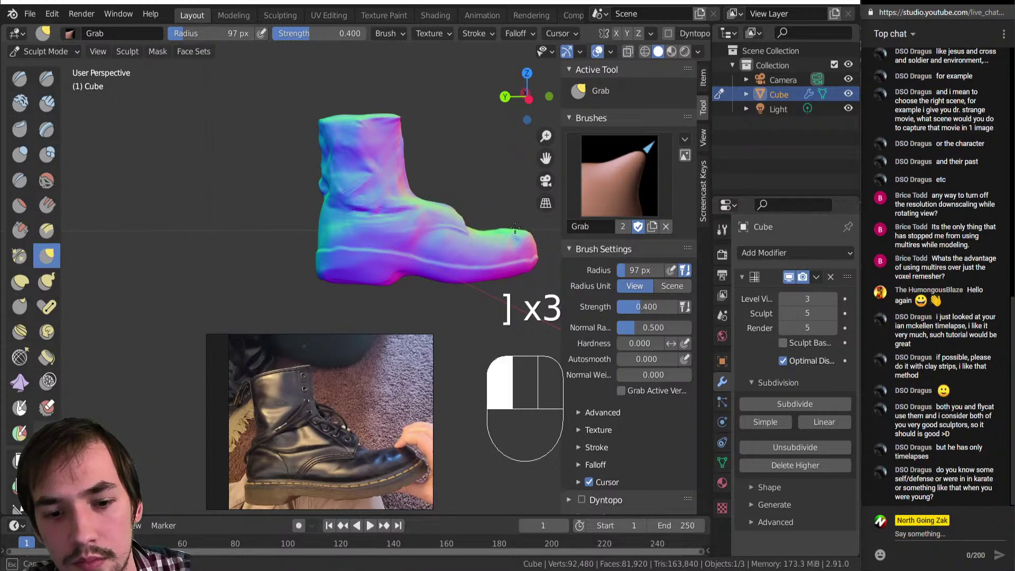
left_click(515, 211)
Step: Lift the lower edge of the toe from the front view with an enlarged Grab brush
middle_click_drag(516, 204, 340, 291)
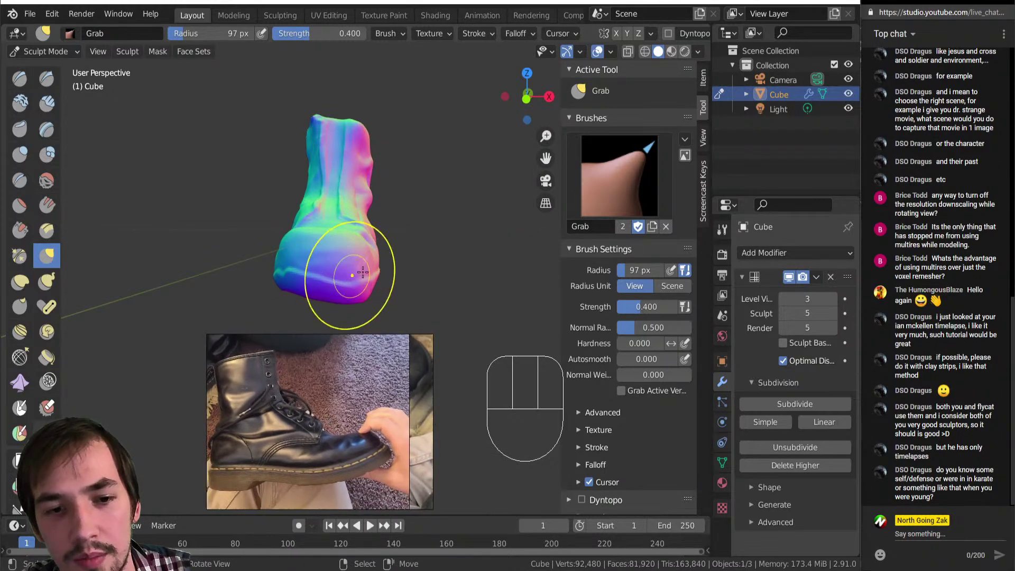
key("]")
key("]")
key("]")
key("]")
key("]")
left_click_drag(368, 279, 368, 268)
Step: Reshape the top of the toe cap from the opposite side with the Grab brush reduced to 104 px
middle_click_drag(280, 227, 268, 240)
left_click(235, 232)
key("[")
key("[")
key("[")
key("[")
key("[")
left_click(211, 230)
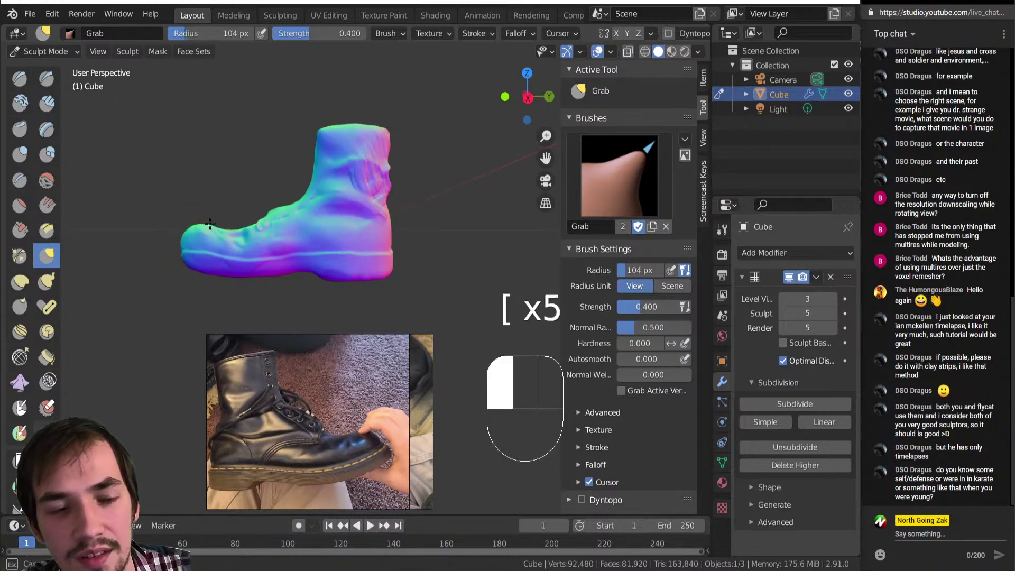
key("[")
key("[")
left_click(220, 230)
Step: Refine the rounding of the toe tip with the Grab brush reduced to 53 px
key("[")
key("[")
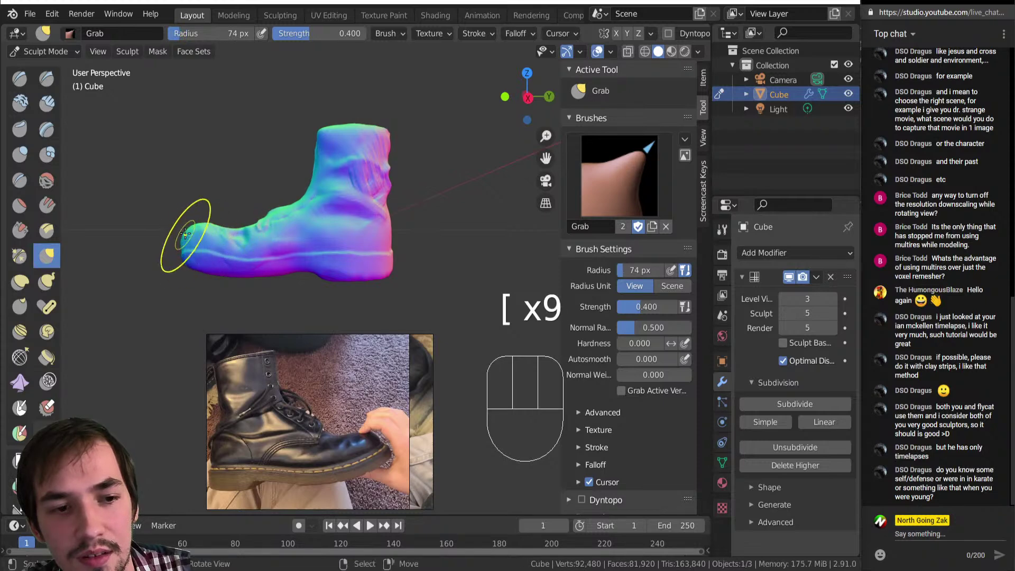
key("[")
key("[")
key("[")
key("[")
left_click(183, 235)
mouse_move(189, 229)
left_mouse_down()
mouse_move(183, 238)
mouse_move(211, 229)
left_mouse_up()
Step: Build up the sole edge around the front of the toe with Clay Strips, reducing the radius from 42 px to 37 px
mouse_move(214, 228)
middle_mouse_down()
mouse_move(246, 237)
mouse_move(169, 129)
middle_mouse_up()
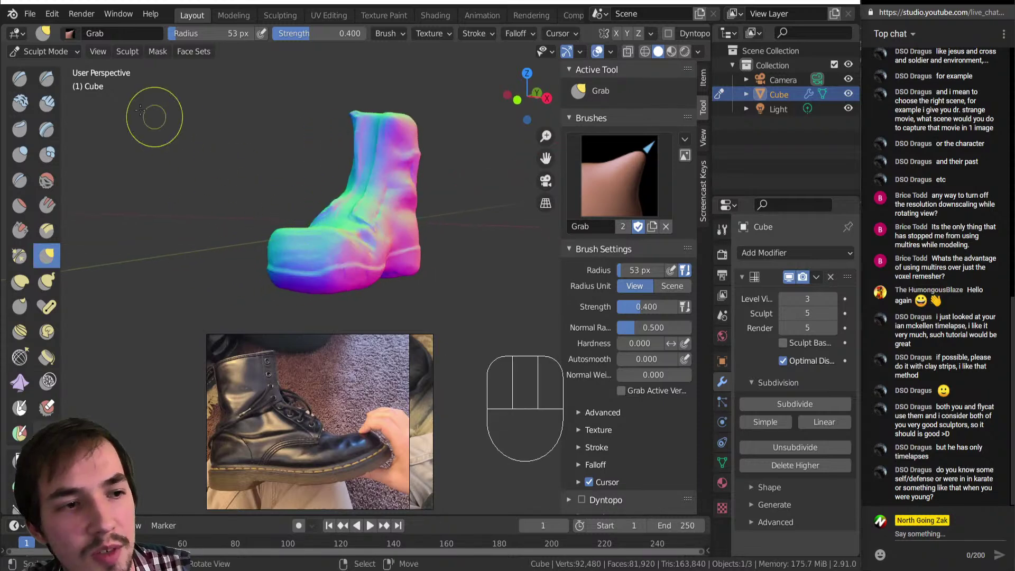
left_click(47, 104)
middle_click_drag(254, 211, 310, 213)
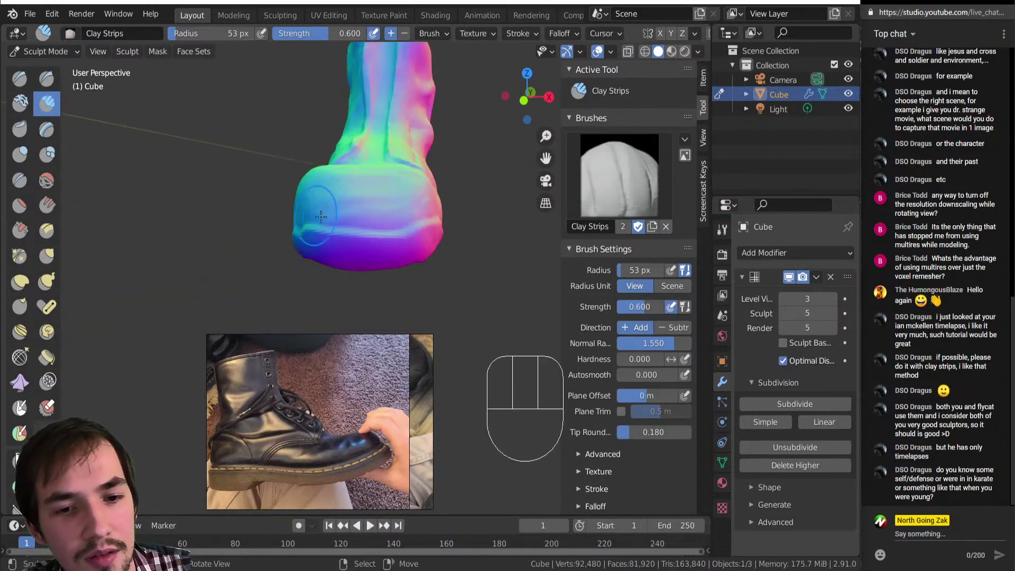
key("bracketleft")
key("bracketleft")
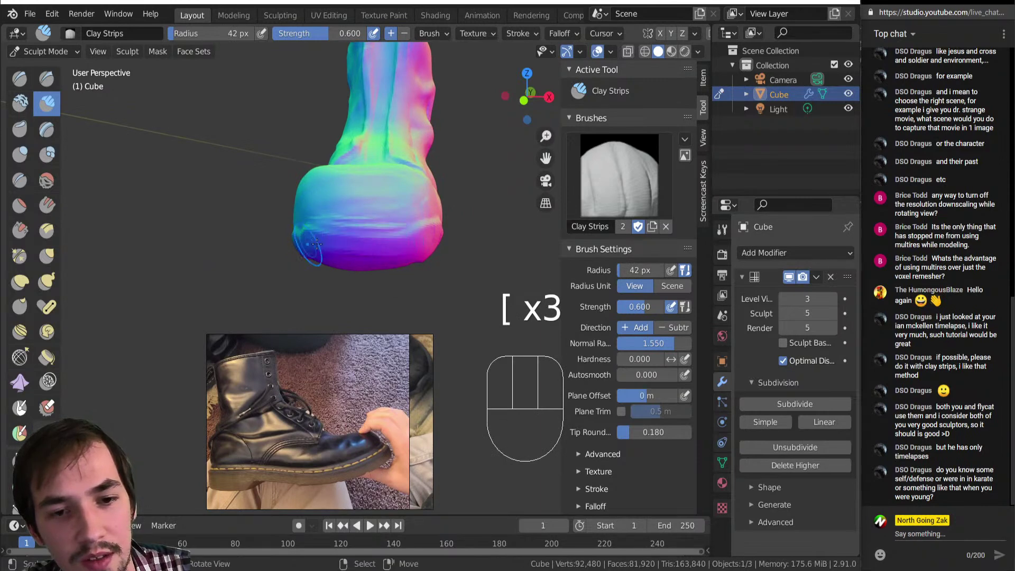
mouse_move(333, 240)
left_mouse_down()
mouse_move(407, 239)
mouse_move(371, 251)
mouse_move(420, 253)
mouse_move(406, 244)
left_mouse_up()
mouse_move(406, 245)
middle_mouse_down()
mouse_move(391, 241)
mouse_move(423, 242)
middle_mouse_up()
key("bracketleft")
left_click_drag(423, 243, 423, 242)
left_click_drag(423, 243, 423, 242)
left_click(423, 242)
Step: Sharpen the raised ridge above the sole along the sides and around the heel with the inverted Draw Sharp brush at 16 px
left_click(46, 78)
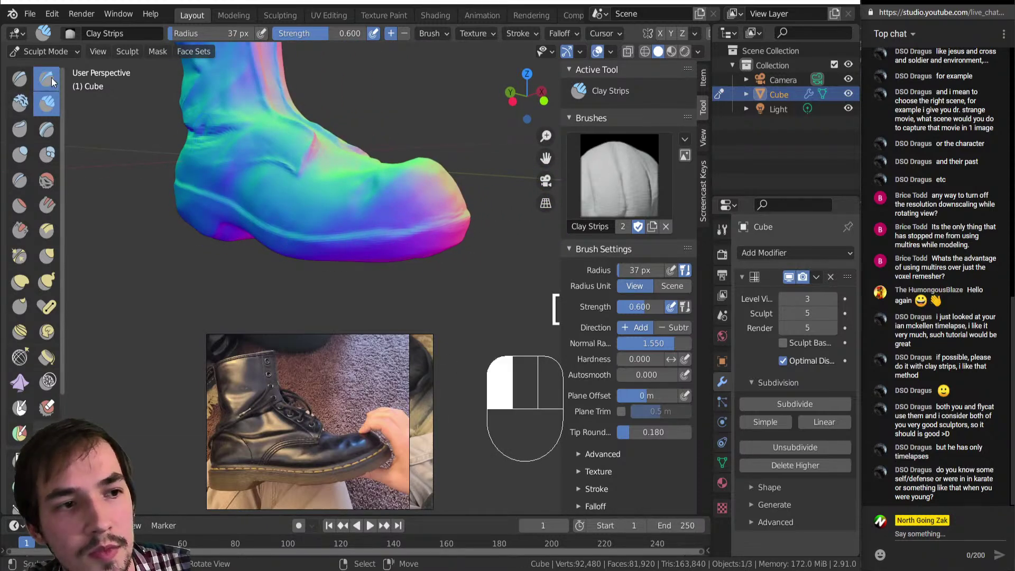
left_click_drag(239, 213, 267, 238)
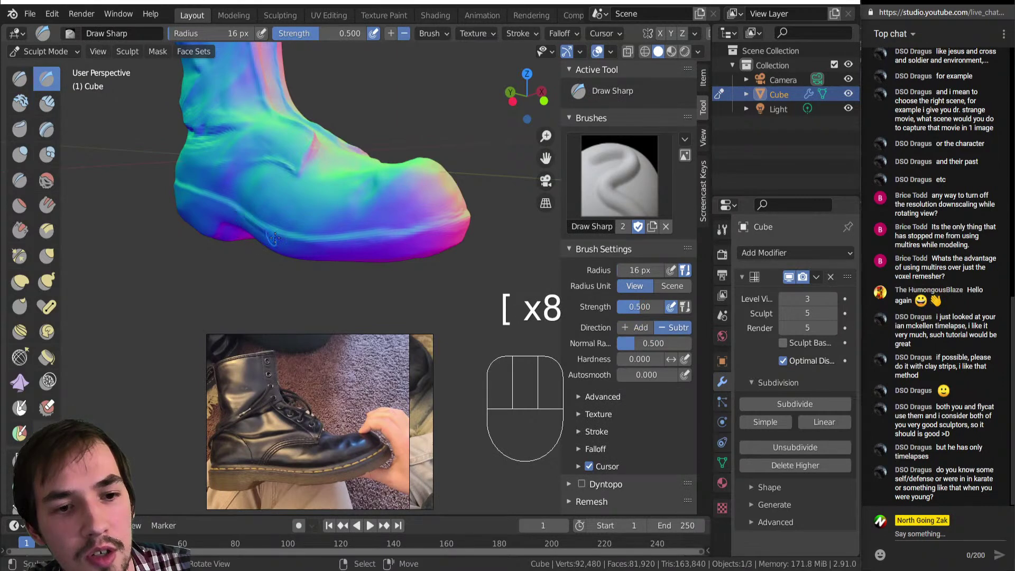
key("ctrl+z")
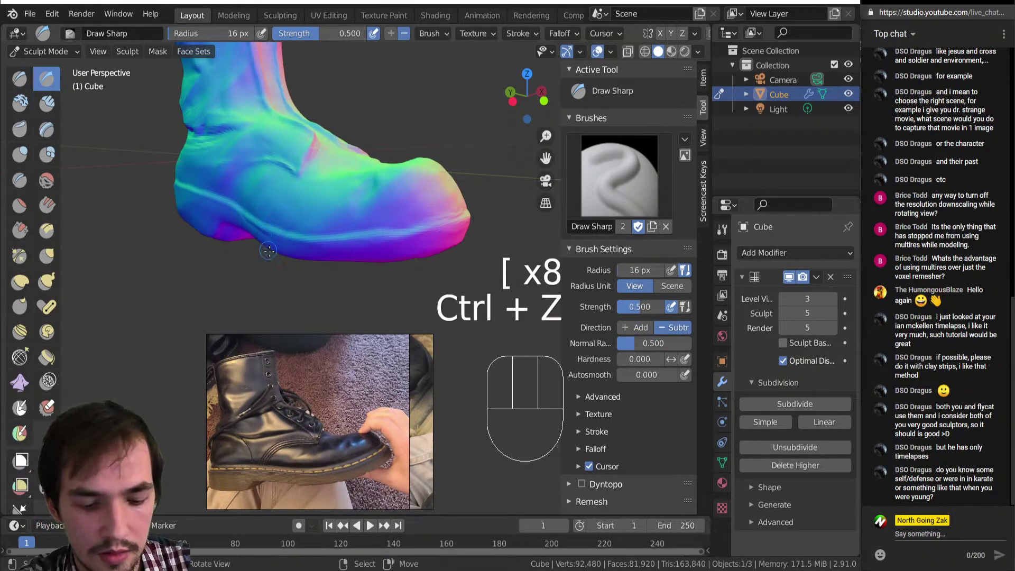
key("ctrl+z")
key("ctrl")
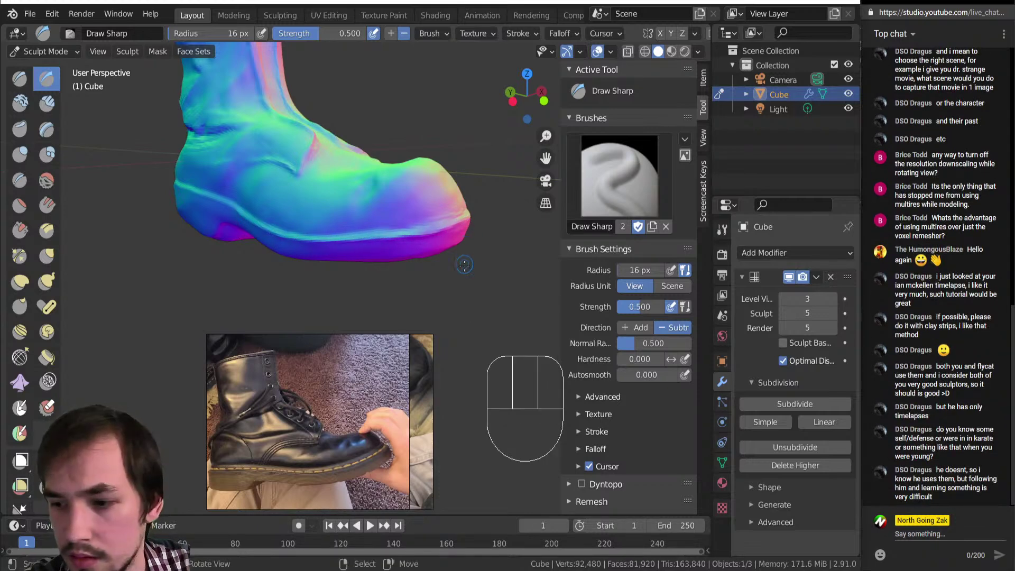
middle_click_drag(394, 246, 371, 237)
key("ctrl")
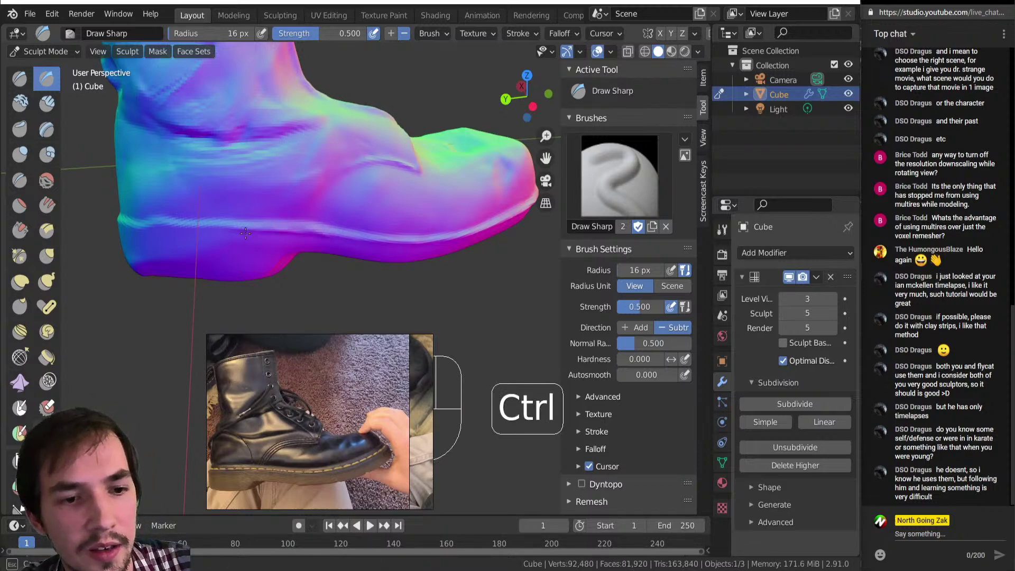
mouse_move(142, 226)
middle_mouse_down()
mouse_move(251, 183)
mouse_move(329, 240)
middle_mouse_up()
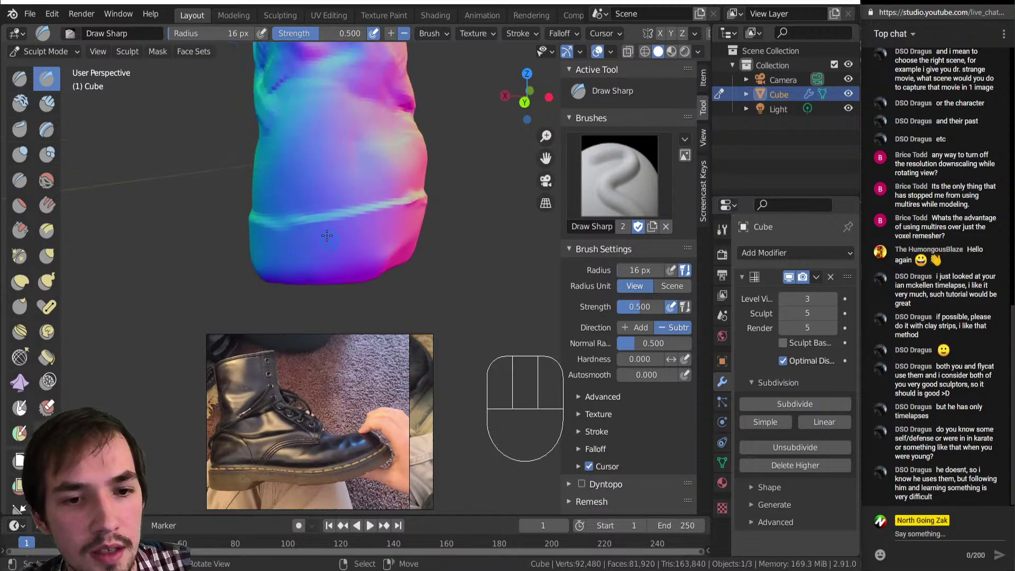
key("ctrl")
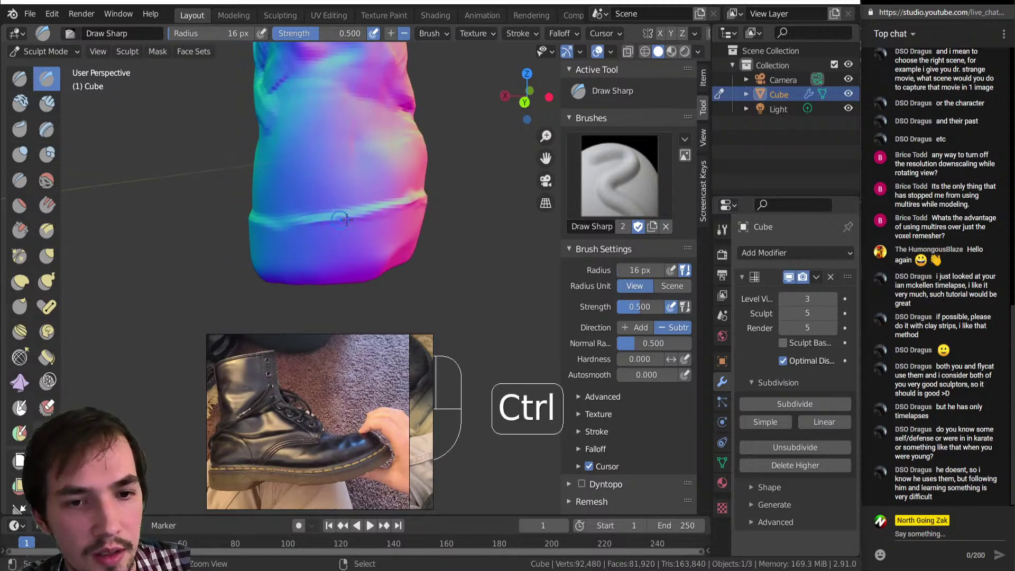
Step: Build up the back of the heel just below the sole ridge with an enlarged Clay Strips brush
left_click(48, 103)
mouse_move(313, 223)
left_mouse_down("shift")
mouse_move(327, 220)
mouse_move(274, 233)
left_mouse_up("shift")
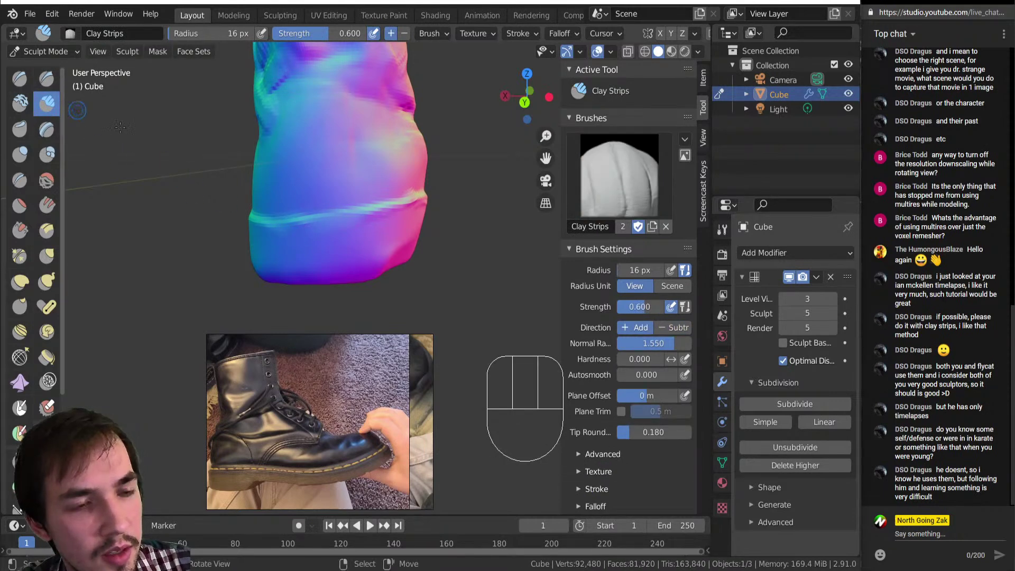
key("bracketright")
key("bracketright")
key("bracketright")
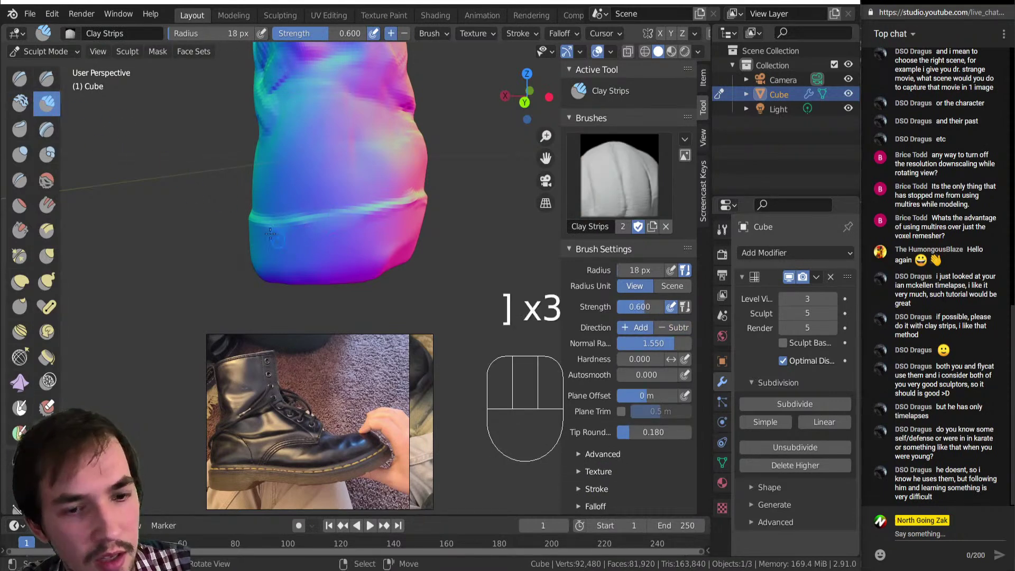
key("bracketright")
key("bracketright")
key("bracketright")
key("bracketright")
key("bracketright")
left_click_drag(263, 232, 326, 227)
left_click_drag(281, 232, 343, 225)
left_click_drag(312, 231, 383, 220)
left_click_drag(333, 233, 360, 232)
key("shift")
Step: Raise the sole ridge around the heel and along the sides with the inverted Draw Sharp brush, using a 32 px radius
middle_click_drag(238, 232, 317, 297, "ctrl")
mouse_move(370, 265)
middle_mouse_down()
mouse_move(449, 254)
mouse_move(390, 259)
mouse_move(392, 212)
mouse_move(72, 121)
middle_mouse_up()
left_click(47, 80)
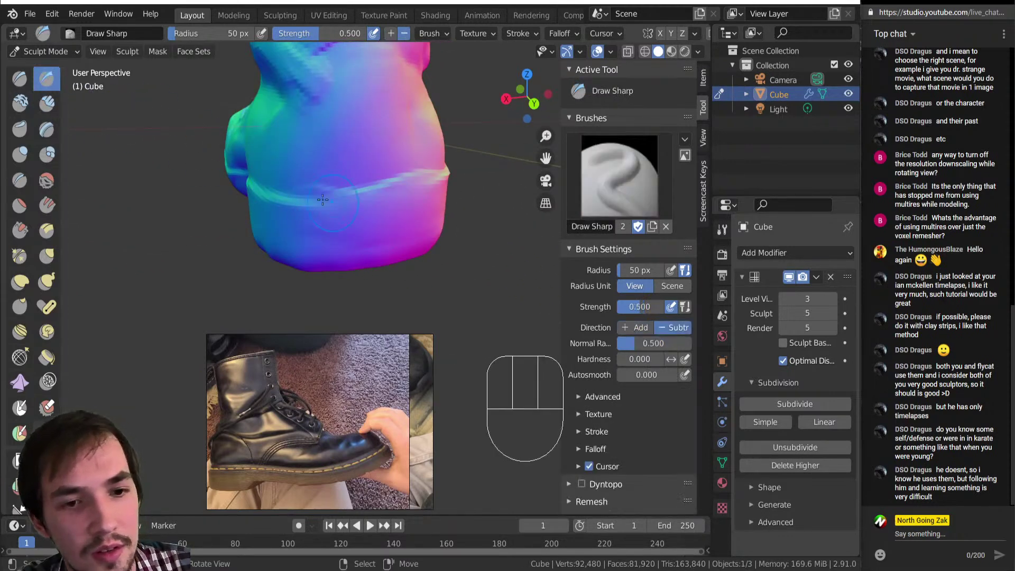
mouse_move(255, 188)
left_mouse_down("ctrl")
mouse_move(317, 201)
mouse_move(435, 184)
left_mouse_up("ctrl")
middle_click_drag(322, 201, 412, 175)
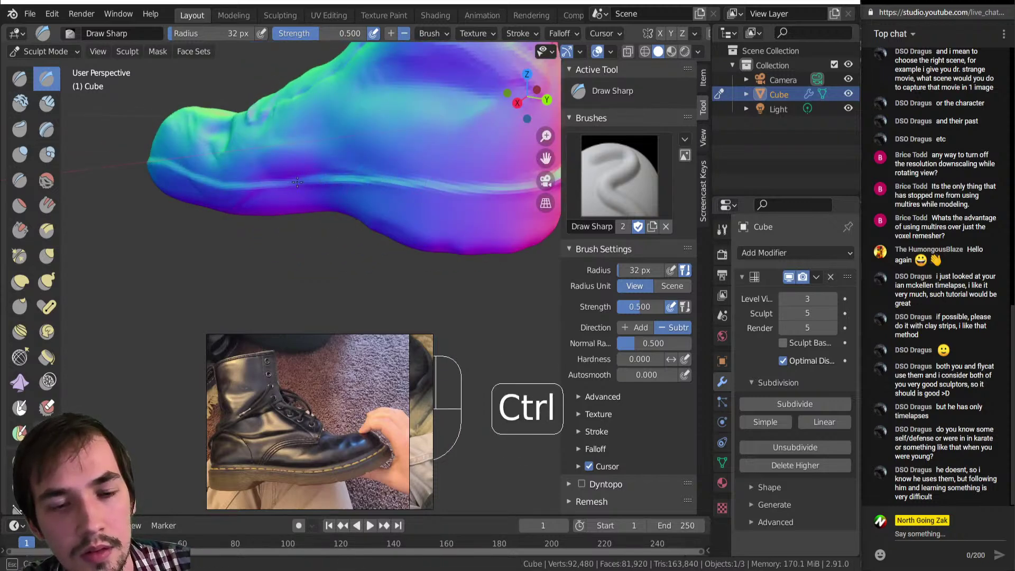
middle_click_drag(340, 169, 331, 212)
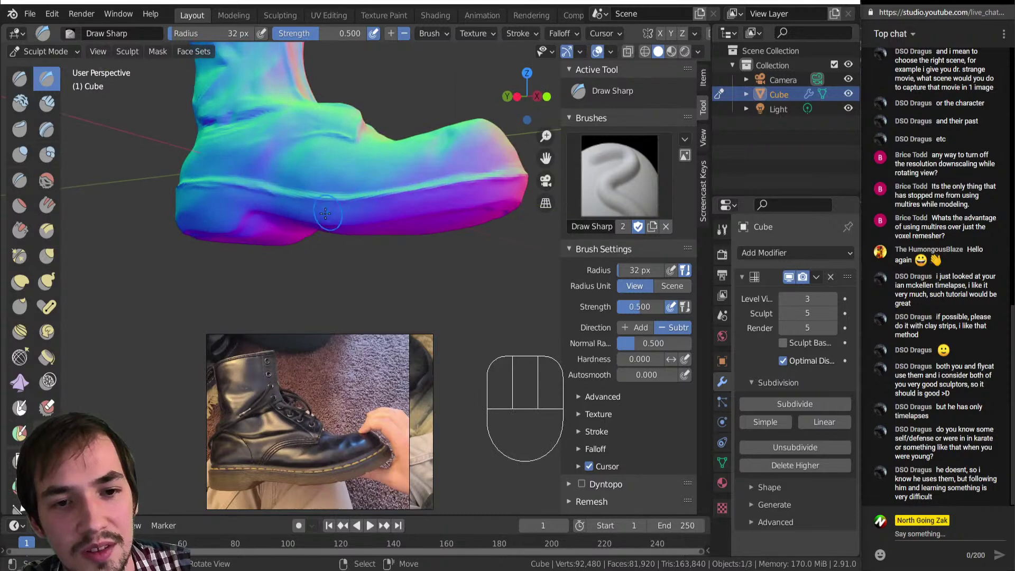
Step: Thicken the side of the heel below the sole ridge with Clay Strips, finishing at a 20 px radius
left_click(46, 104)
key("bracketright")
key("bracketright")
key("bracketright")
key("bracketright")
mouse_move(192, 204)
left_mouse_down()
mouse_move(183, 197)
mouse_move(227, 194)
left_mouse_up()
left_click_drag(204, 196, 288, 203)
key("bracketleft")
key("bracketleft")
key("bracketleft")
key("bracketleft")
key("bracketleft")
key("bracketleft")
key("bracketleft")
key("bracketleft")
mouse_move(265, 201)
left_mouse_down()
mouse_move(331, 211)
mouse_move(194, 209)
left_mouse_up()
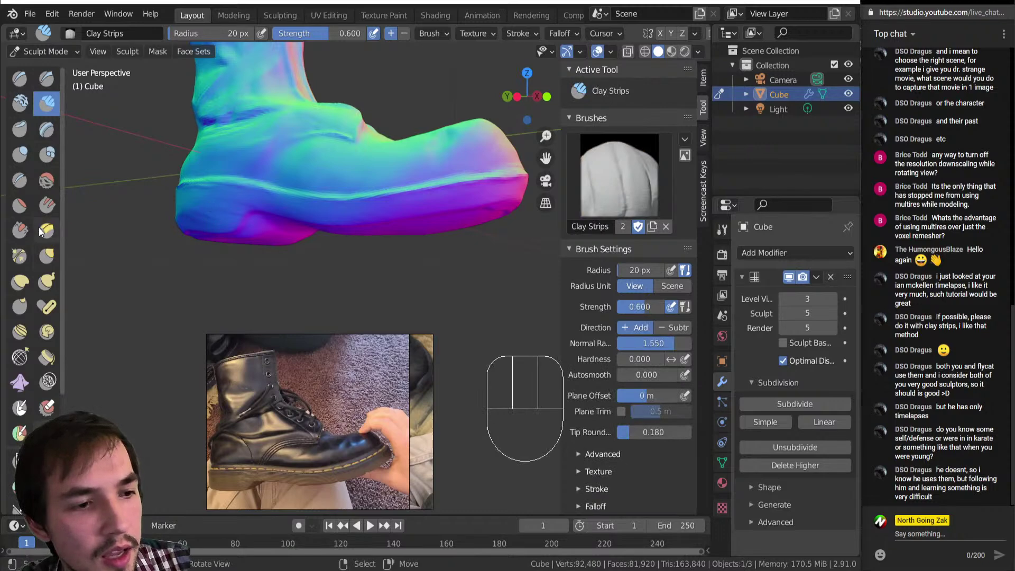
Step: Flatten the sole's sidewall and underside edges around the boot with the Scrape brush at 28 px
left_click(19, 231)
key("bracketright")
key("bracketright")
left_click(182, 194)
left_click(216, 190)
left_click_drag(453, 186, 386, 206)
middle_click_drag(459, 200, 417, 214)
mouse_move(405, 236)
left_mouse_down()
mouse_move(423, 224)
mouse_move(408, 232)
mouse_move(416, 230)
left_mouse_up()
middle_click_drag(389, 244, 327, 266)
left_click_drag(327, 293, 349, 271)
mouse_move(350, 267)
middle_mouse_down()
mouse_move(354, 249)
mouse_move(312, 283)
middle_mouse_up()
mouse_move(311, 284)
left_mouse_down()
mouse_move(298, 278)
mouse_move(304, 267)
left_mouse_up()
left_click(304, 272)
mouse_move(304, 267)
middle_mouse_down()
mouse_move(283, 238)
mouse_move(158, 211)
middle_mouse_up()
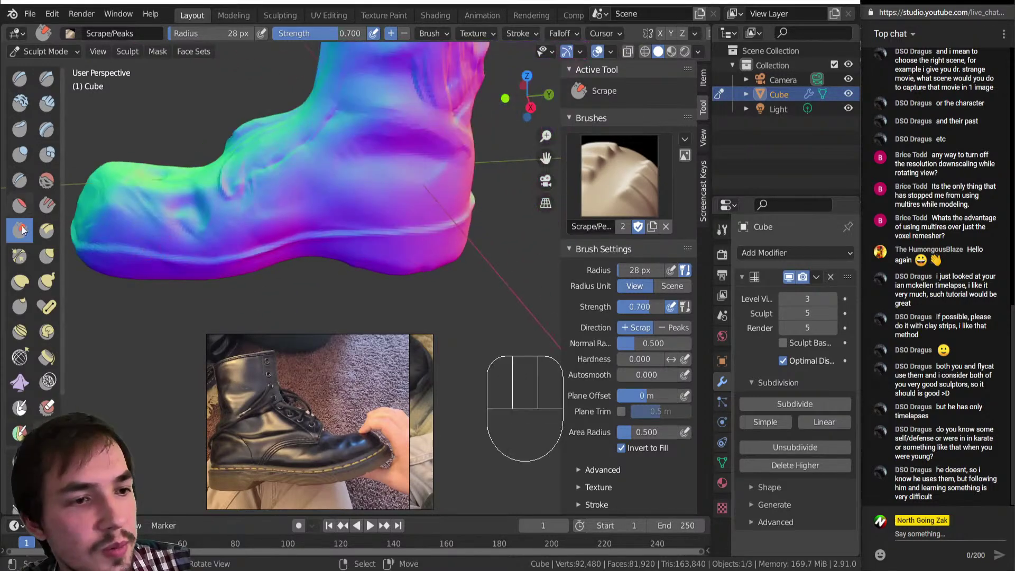
Step: Build up the leather around the ankle fold and side seam with Clay Strips, reducing the radius from 28 px to 17 px
left_click(46, 179)
mouse_move(222, 222)
middle_mouse_down("shift")
mouse_move(286, 254)
mouse_move(279, 204)
mouse_move(293, 219)
mouse_move(260, 172)
middle_mouse_up("shift")
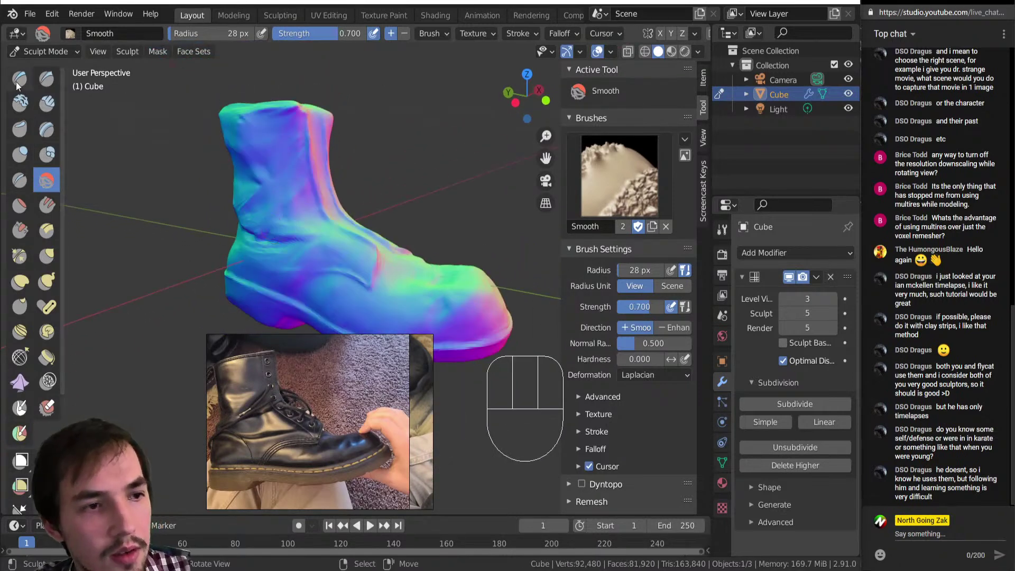
left_click(46, 102)
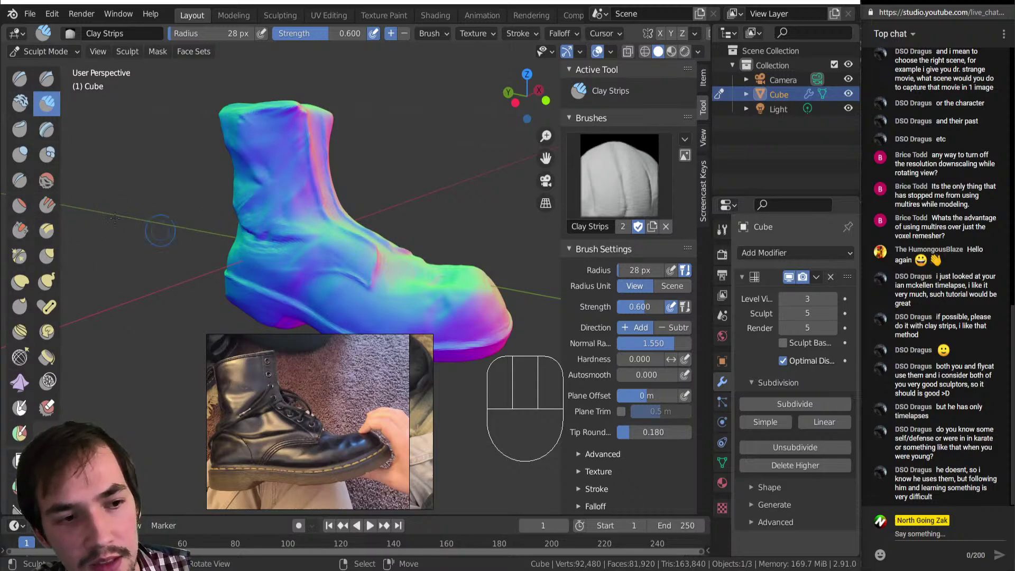
left_click_drag(244, 233, 257, 229)
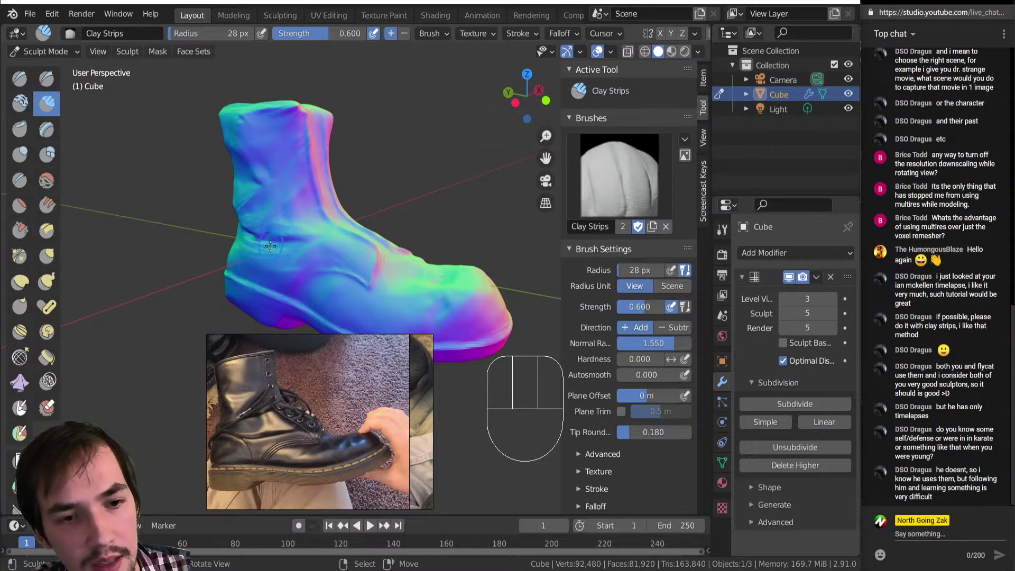
middle_click_drag(345, 271, 337, 274, "ctrl")
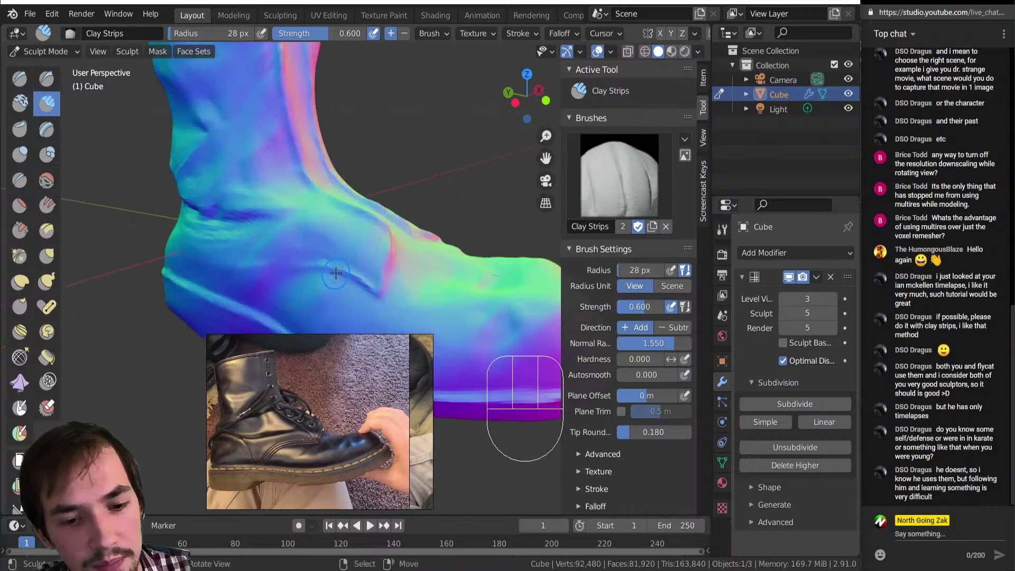
left_click(325, 246)
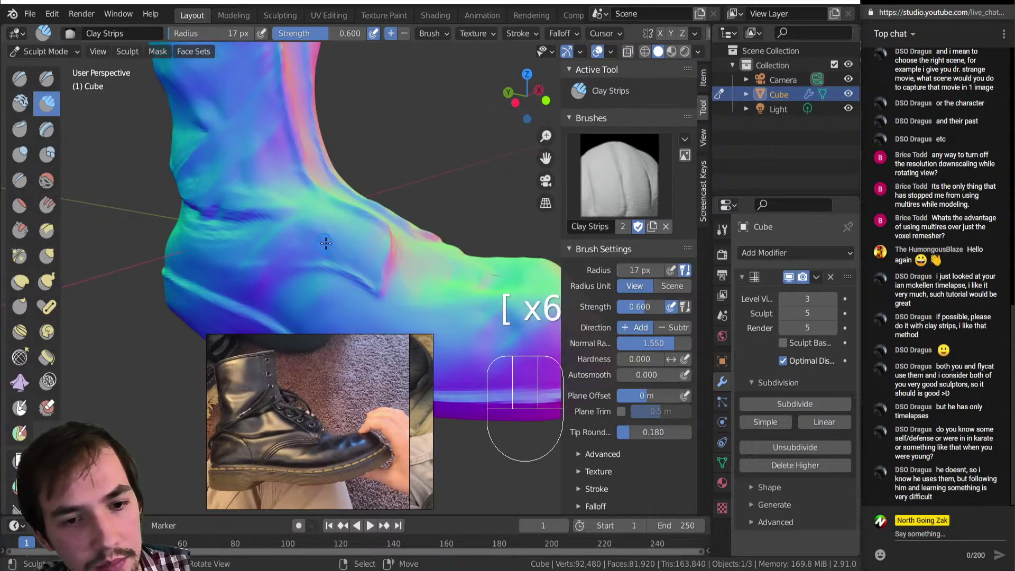
Step: Carve a thin seam line from the ankle to the side seam and up the shaft with Draw Sharp at 14 px
left_click(46, 78)
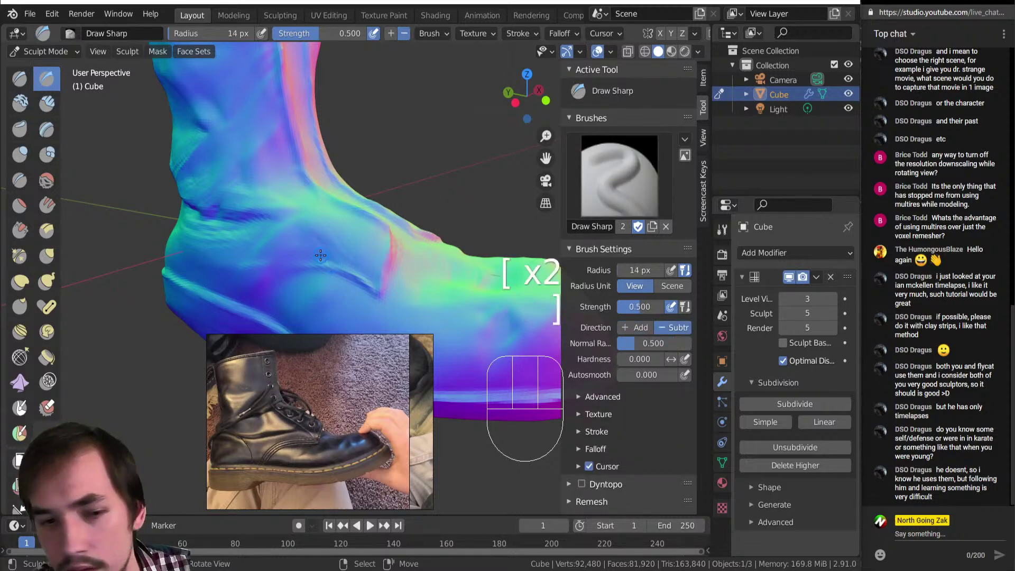
key("shift")
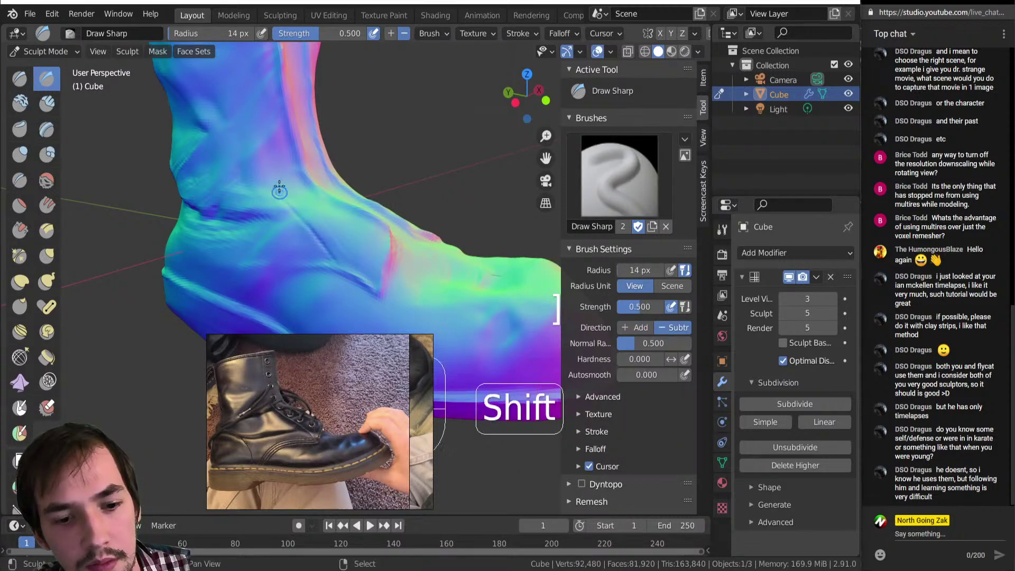
middle_click_drag(281, 201, 298, 242)
left_click(265, 103)
left_click(270, 178)
left_click(285, 231)
mouse_move(342, 259)
middle_mouse_down()
mouse_move(268, 231)
mouse_move(274, 268)
mouse_move(255, 301)
mouse_move(245, 273)
mouse_move(268, 269)
mouse_move(277, 245)
mouse_move(279, 263)
mouse_move(325, 299)
mouse_move(322, 231)
middle_mouse_up()
key("shift")
key("ctrl")
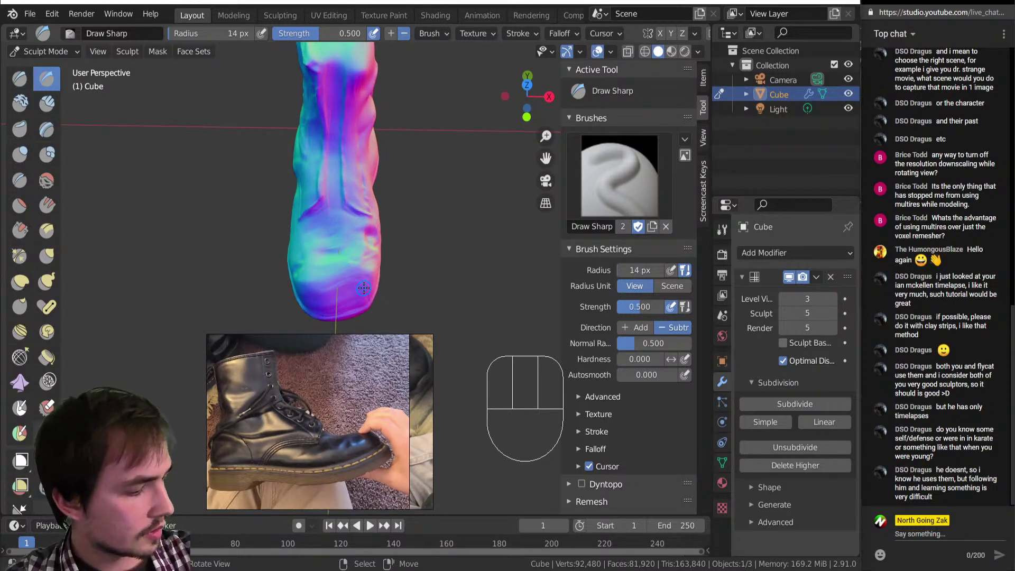
Step: Sculpt leather creases across the top of the toe area with Draw Sharp at 31 px and smooth them
middle_click_drag(364, 288, 302, 250)
key("bracketright")
key("bracketright")
key("bracketright")
key("bracketright")
key("bracketright")
key("bracketright")
key("bracketright")
key("bracketright")
key("bracketright")
key("ctrl")
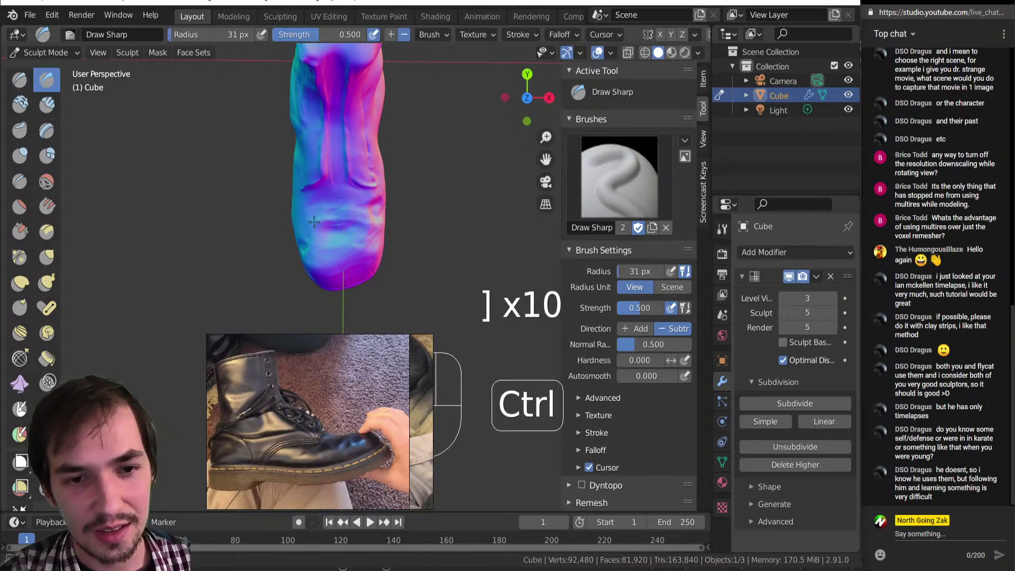
key("shift")
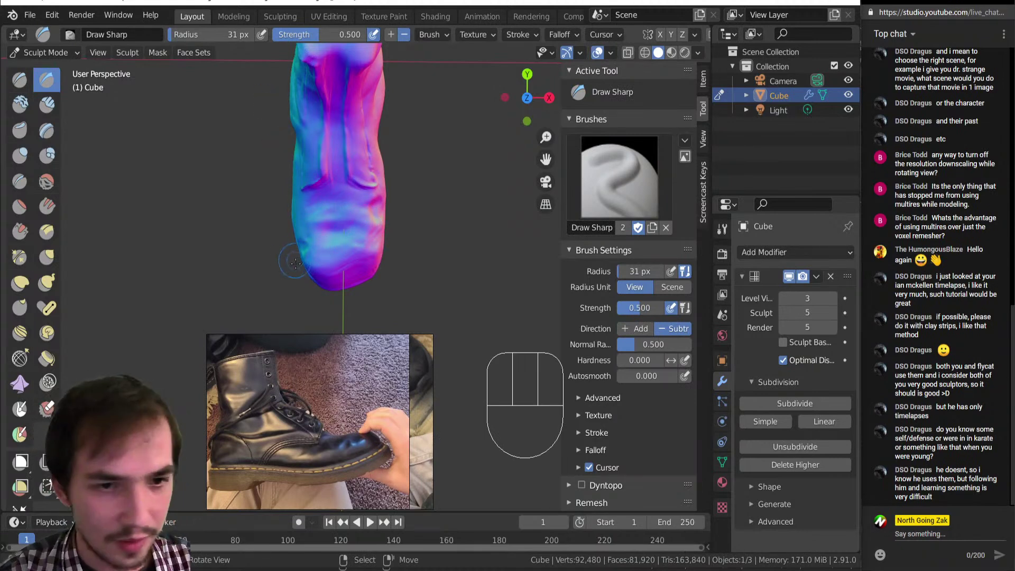
key("ctrl")
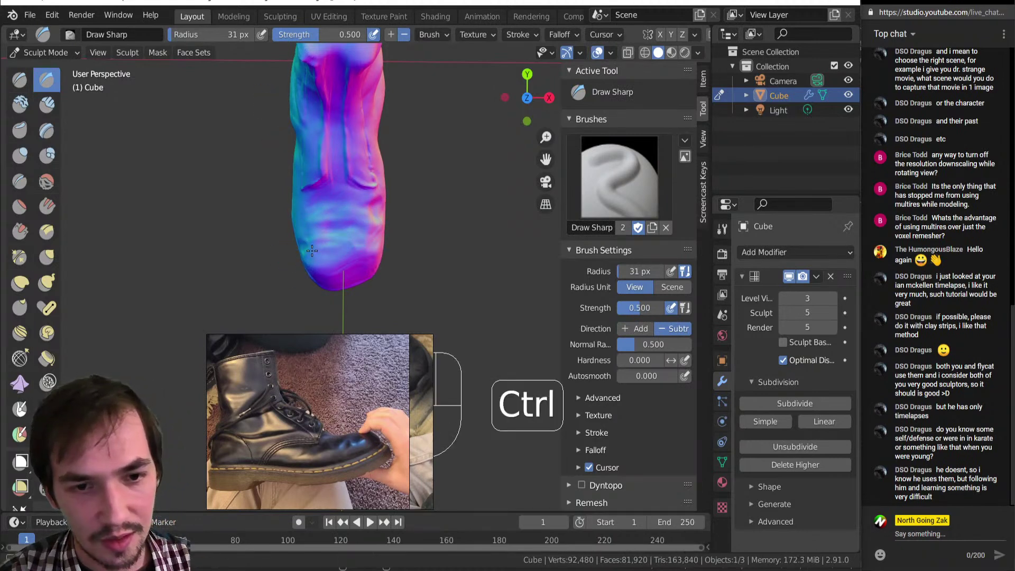
key("shift")
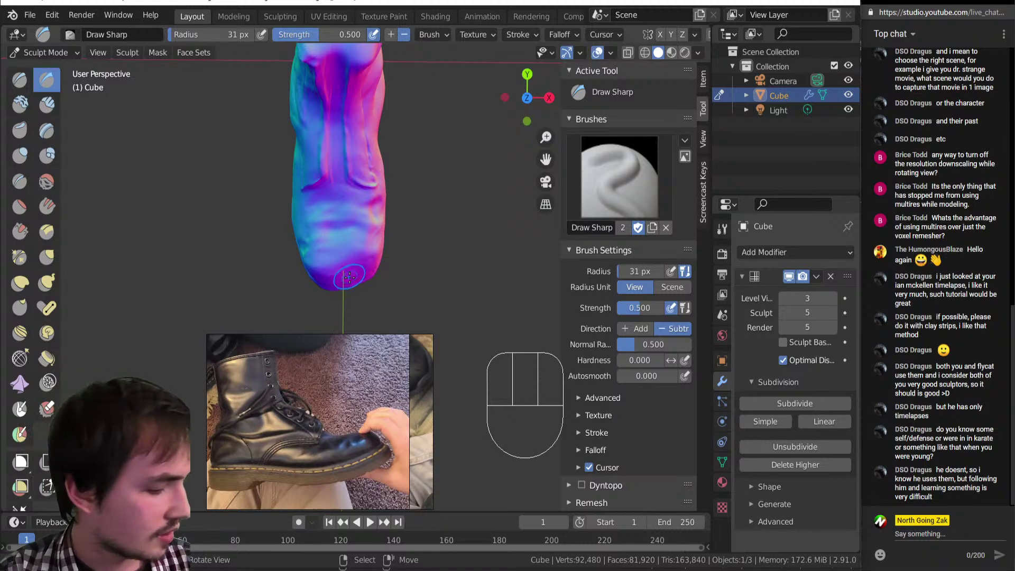
Step: Reshape the front tip of the toe with the Grab brush at 45 px
scroll(349, 276, "down", 3)
mouse_move(349, 275)
middle_mouse_down()
mouse_move(328, 254)
mouse_move(353, 254)
middle_mouse_up()
key("g")
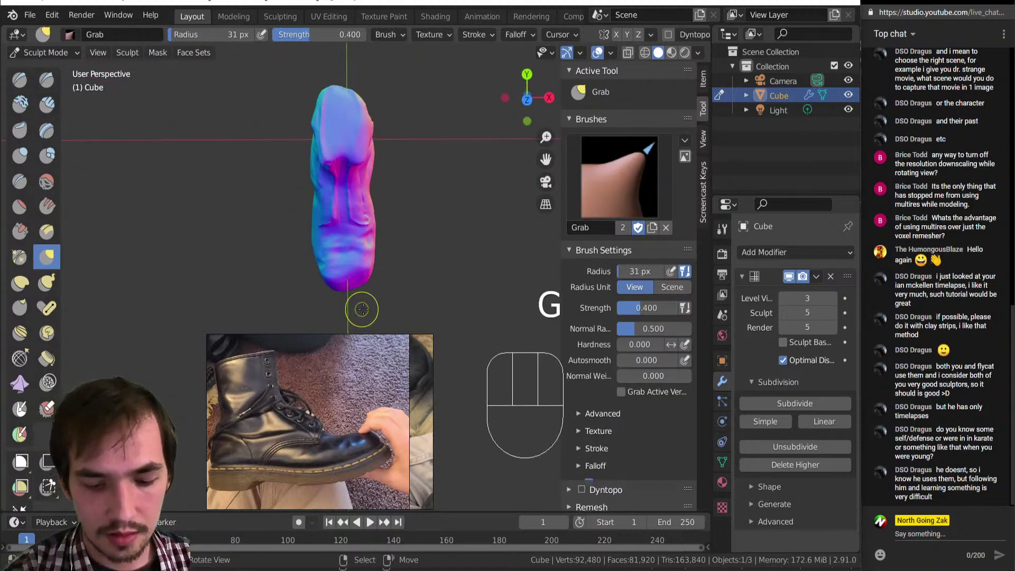
left_click(357, 280)
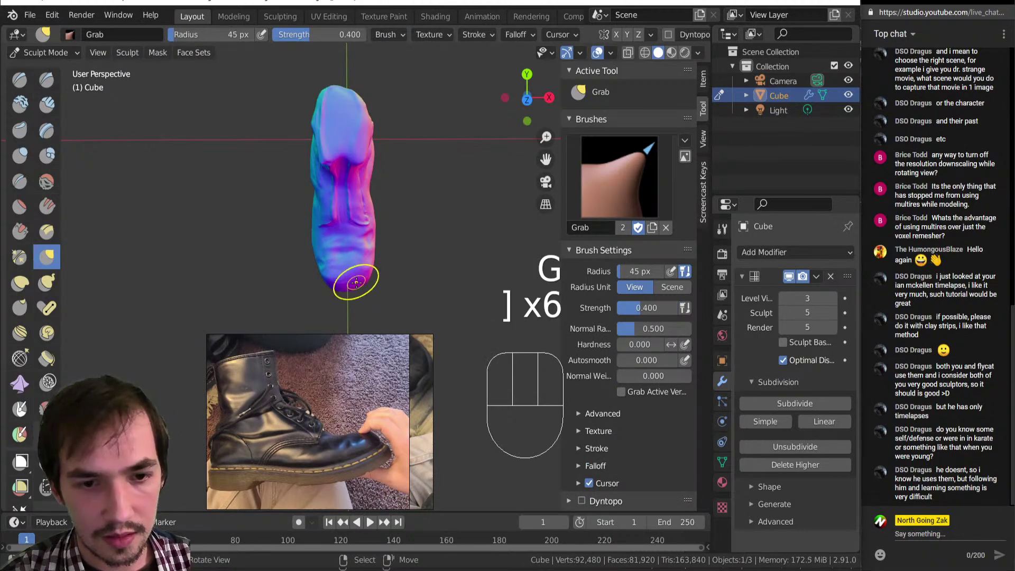
left_click(355, 276)
left_click(356, 277)
left_click_drag(325, 281, 337, 286)
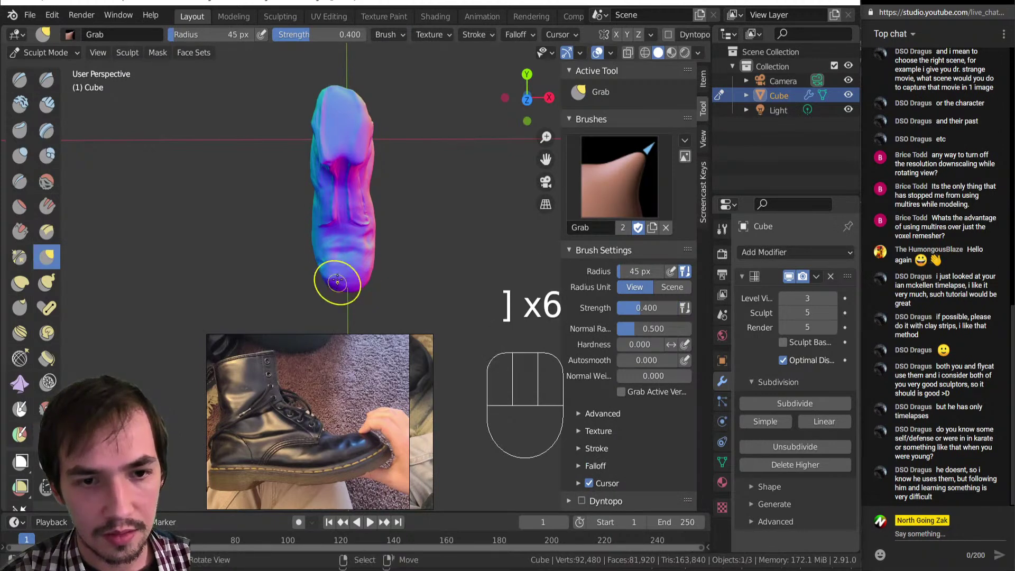
Step: Widen the ball of the sole in Bottom Orthographic view with the Grab brush at 182 px, following the sole reference photo
mouse_move(328, 260)
middle_mouse_down()
mouse_move(279, 210)
mouse_move(353, 277)
mouse_move(382, 199)
middle_mouse_up()
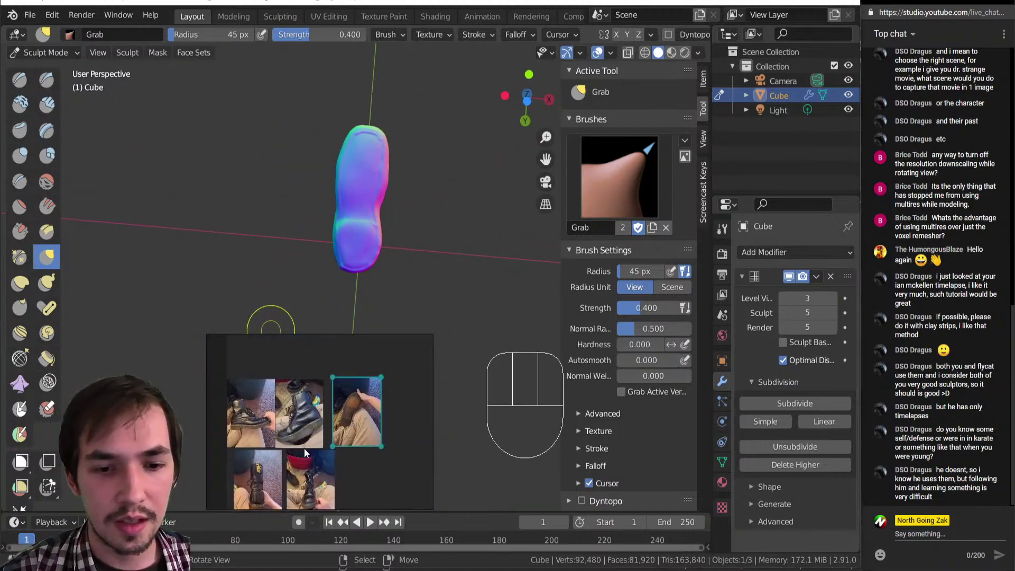
scroll(361, 265, "up", 2)
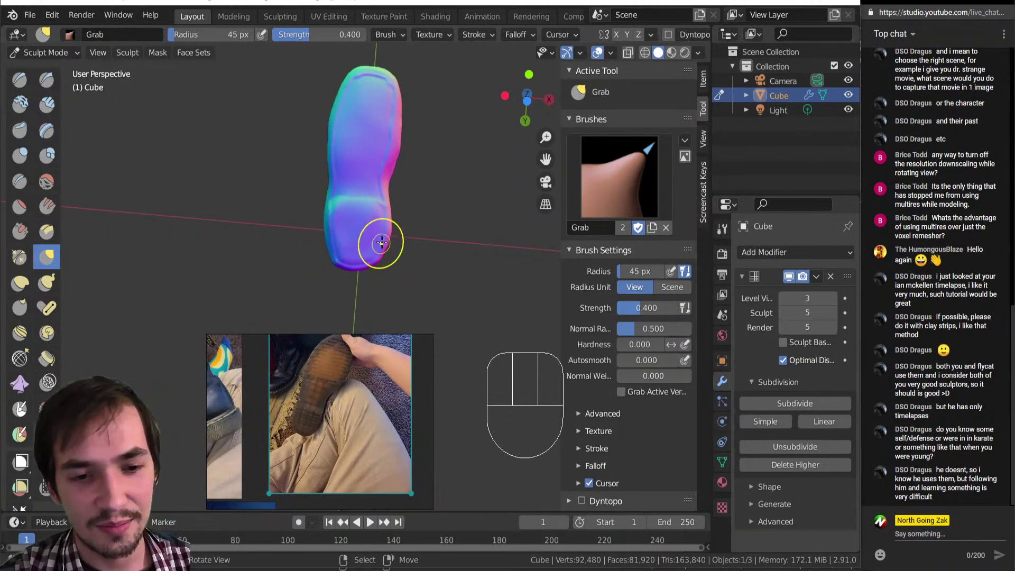
key("bracketright")
key("bracketright")
key("bracketright")
key("bracketright")
key("bracketright")
key("bracketright")
key("bracketright")
key("bracketright")
key("bracketright")
key("bracketright")
key("bracketright")
key("bracketright")
key("bracketright")
key("bracketright")
key("bracketleft")
key("bracketleft")
key("bracketleft")
key("bracketleft")
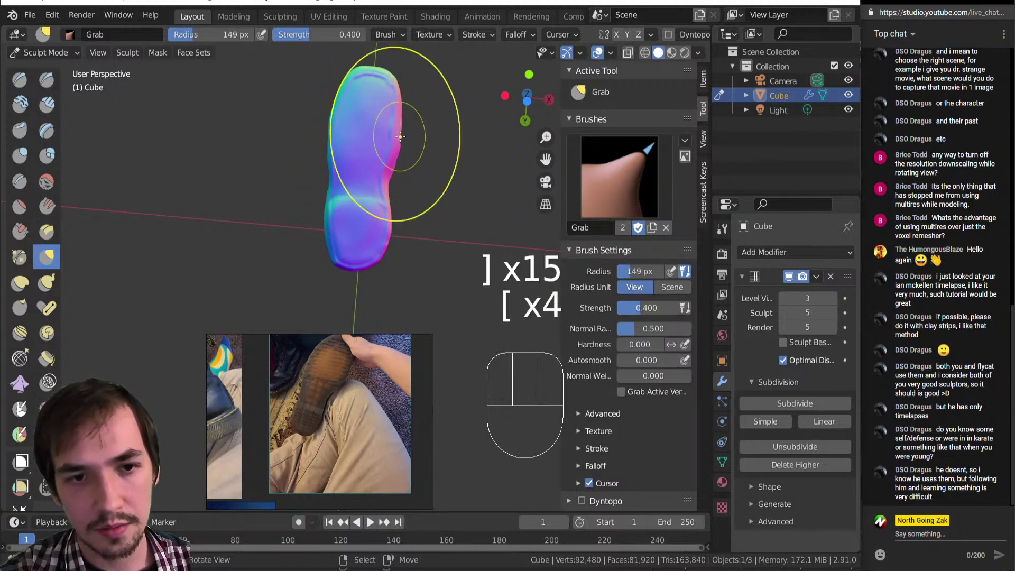
key("h")
key("g")
mouse_move(412, 163)
middle_mouse_down()
mouse_move(353, 342)
mouse_move(382, 141)
mouse_move(351, 164)
middle_mouse_up()
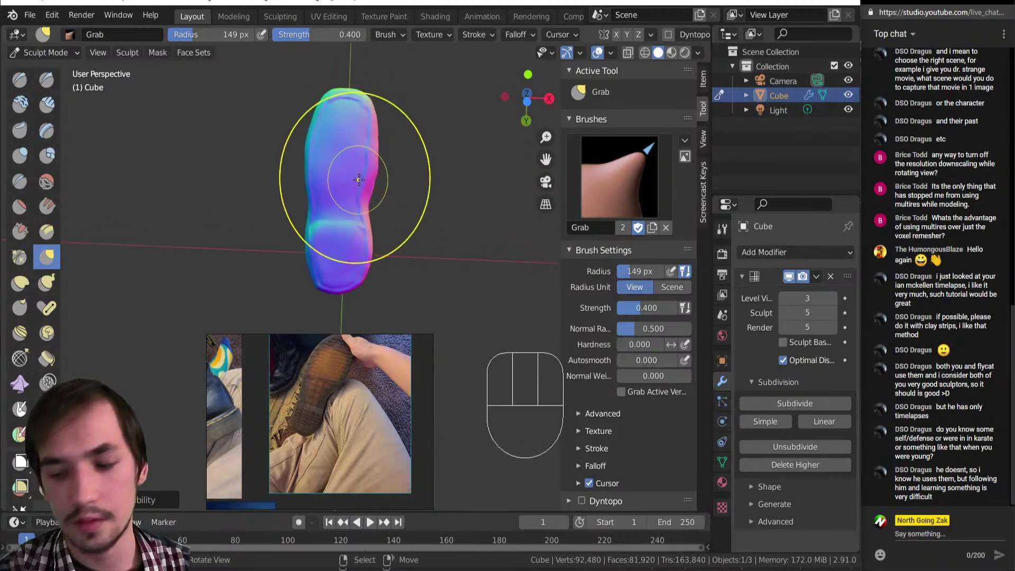
key("ctrl+KP_7")
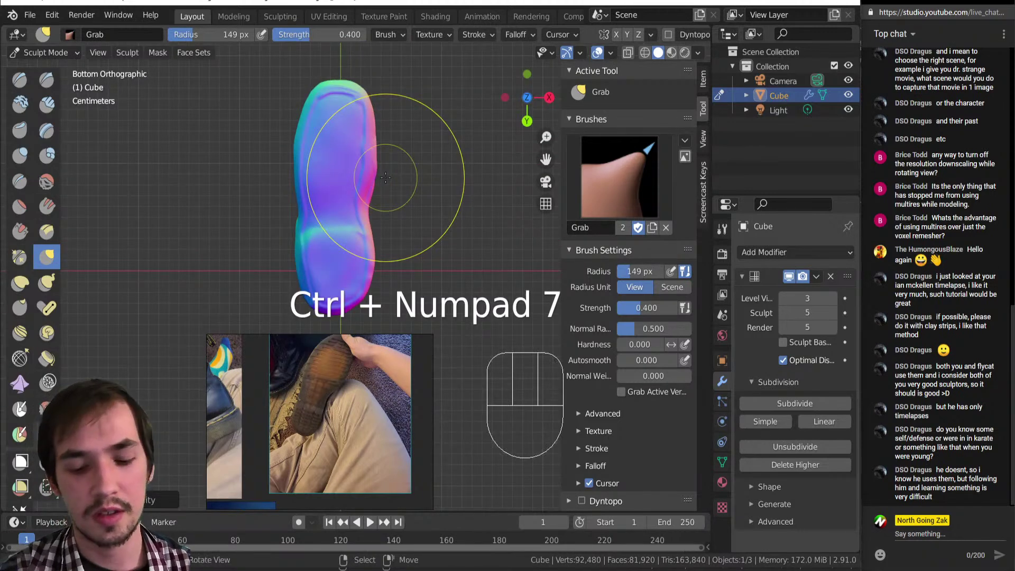
key("g")
key("bracketright")
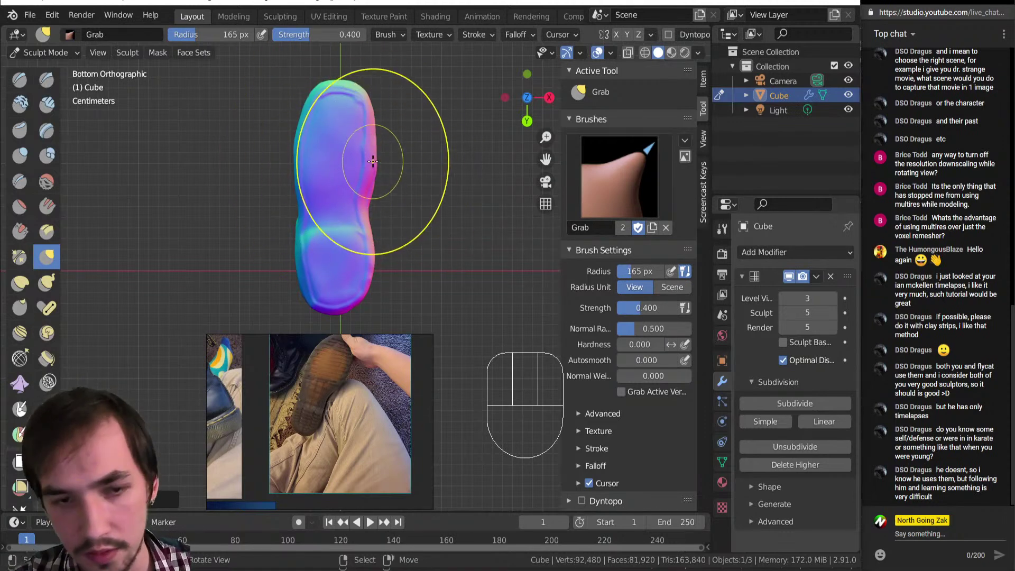
key("bracketright")
key("bracketright")
key("bracketleft")
mouse_move(373, 161)
left_mouse_down()
mouse_move(316, 174)
mouse_move(324, 195)
left_mouse_up()
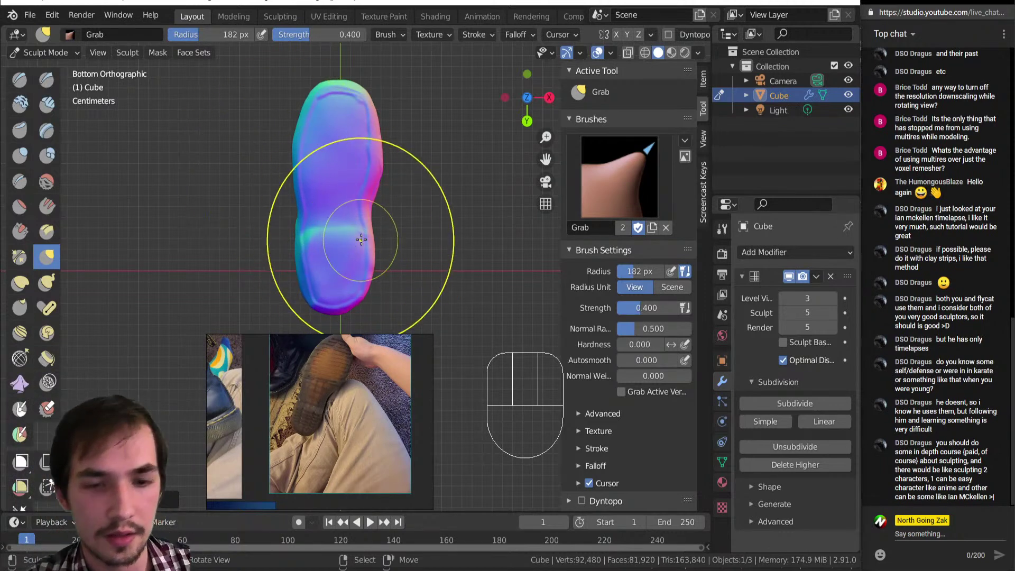
Step: Narrow the inner waist and heel edge of the sole with the Grab brush, reducing the radius to 131 px
mouse_move(369, 255)
left_mouse_down()
mouse_move(341, 225)
mouse_move(371, 181)
left_mouse_up()
key("bracketleft")
key("bracketleft")
key("bracketleft")
key("bracketleft")
left_click_drag(370, 182, 359, 166)
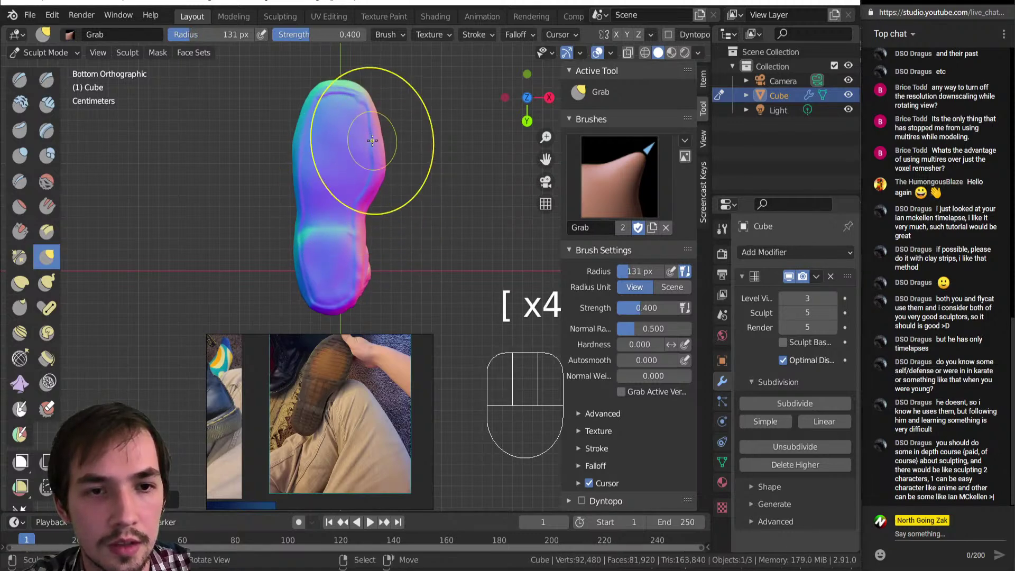
Step: Refine the sole's toe outline and outer edge with the Grab brush at 94 px
key("bracketleft")
key("bracketleft")
key("bracketleft")
key("bracketleft")
left_click_drag(350, 99, 302, 124)
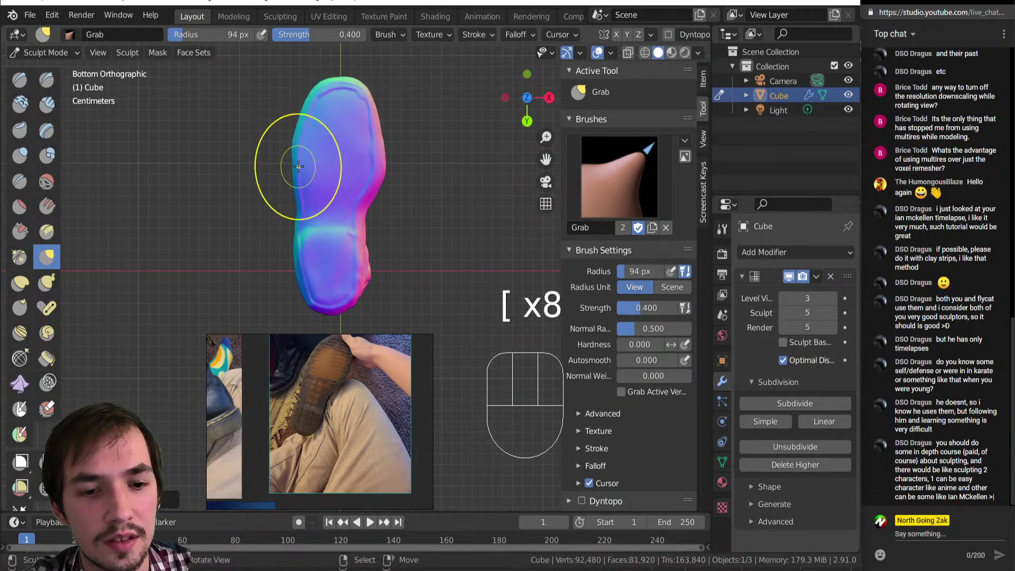
left_click_drag(299, 184, 300, 204)
Step: Pull the outer edge of the heel and waist outward with the Grab brush at 101 px
key("bracketright")
key("bracketright")
key("bracketright")
key("bracketright")
key("bracketright")
key("bracketright")
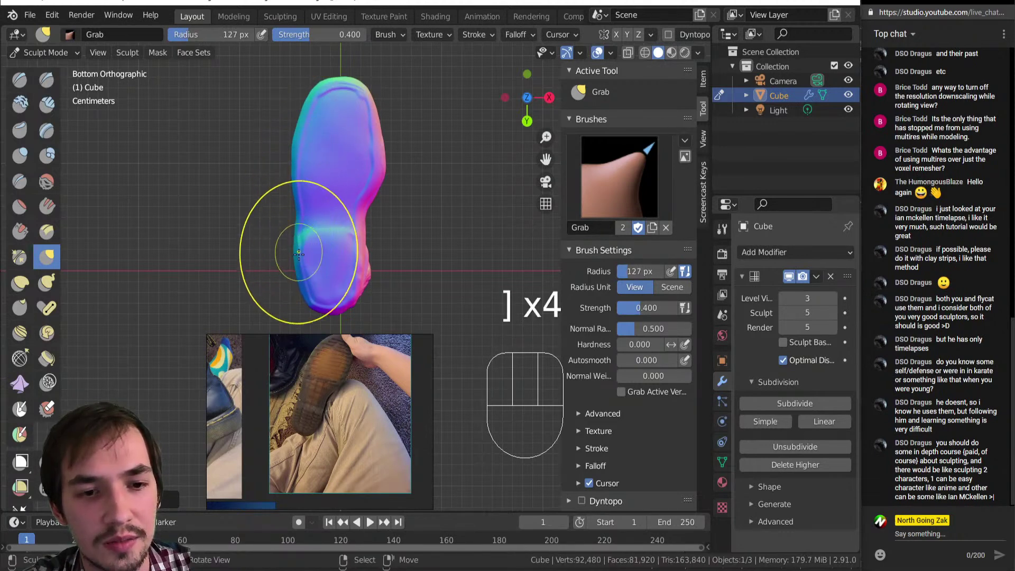
key("bracketleft")
key("bracketleft")
key("bracketleft")
key("bracketleft")
mouse_move(294, 290)
left_mouse_down()
mouse_move(307, 235)
mouse_move(296, 204)
left_mouse_up()
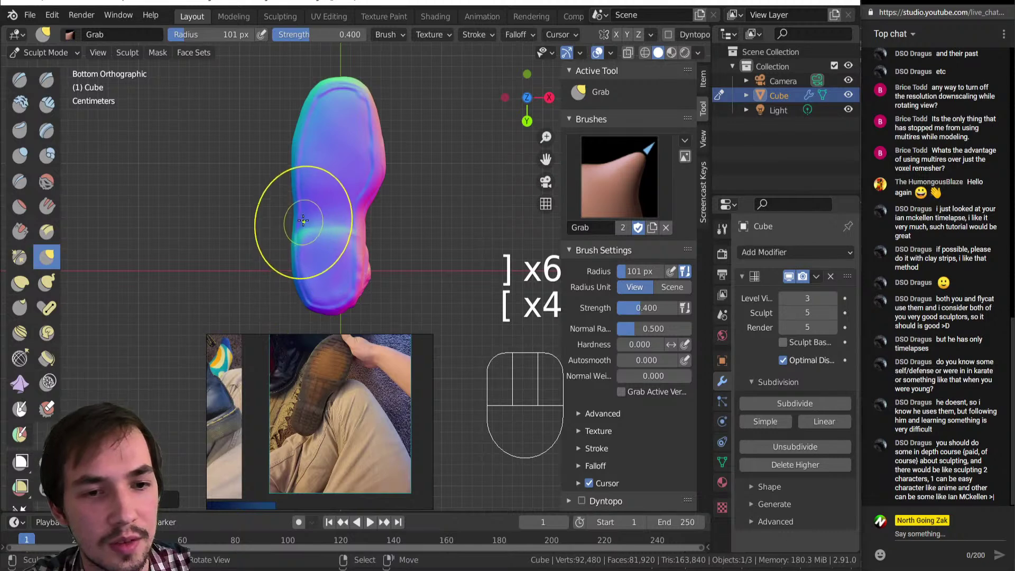
Step: Smooth the underside of the sole from the ball to the heel
left_click(319, 169)
middle_click_drag(319, 169, 337, 180, "shift")
mouse_move(352, 192)
left_mouse_down("shift")
mouse_move(352, 213)
mouse_move(357, 169)
mouse_move(346, 151)
mouse_move(347, 213)
left_mouse_up("shift")
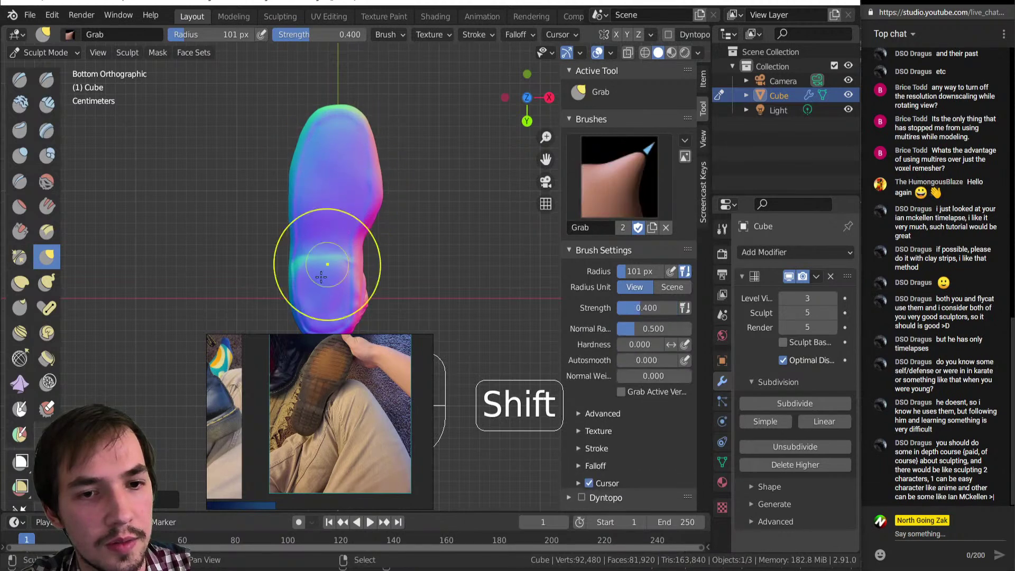
mouse_move(320, 317)
left_mouse_down("shift")
mouse_move(339, 296)
mouse_move(317, 320)
left_mouse_up("shift")
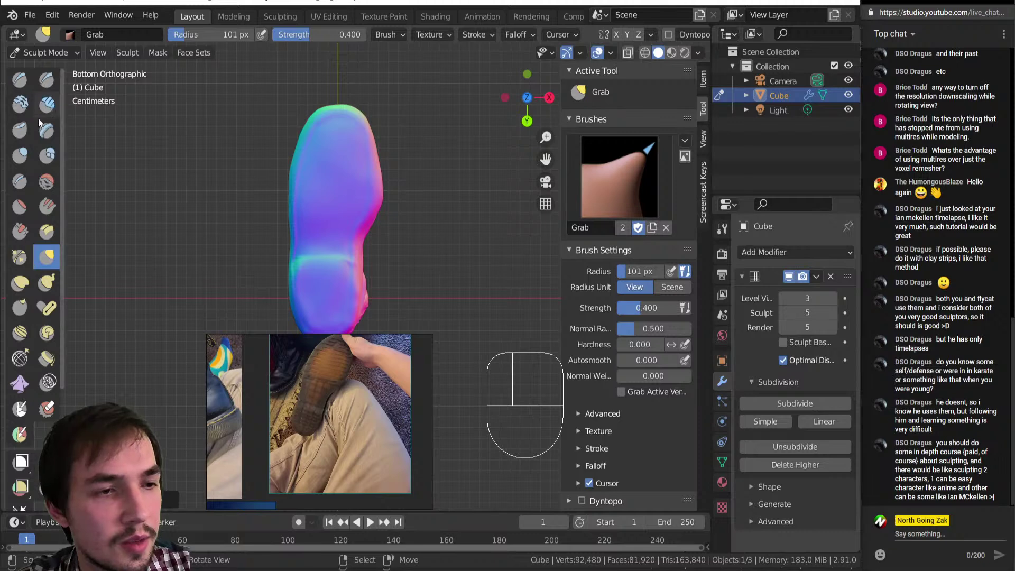
Step: Flatten the sole's underside and heel with the Scrape brush, finishing at a 64 px radius
left_click(19, 231)
key("bracketleft")
key("bracketleft")
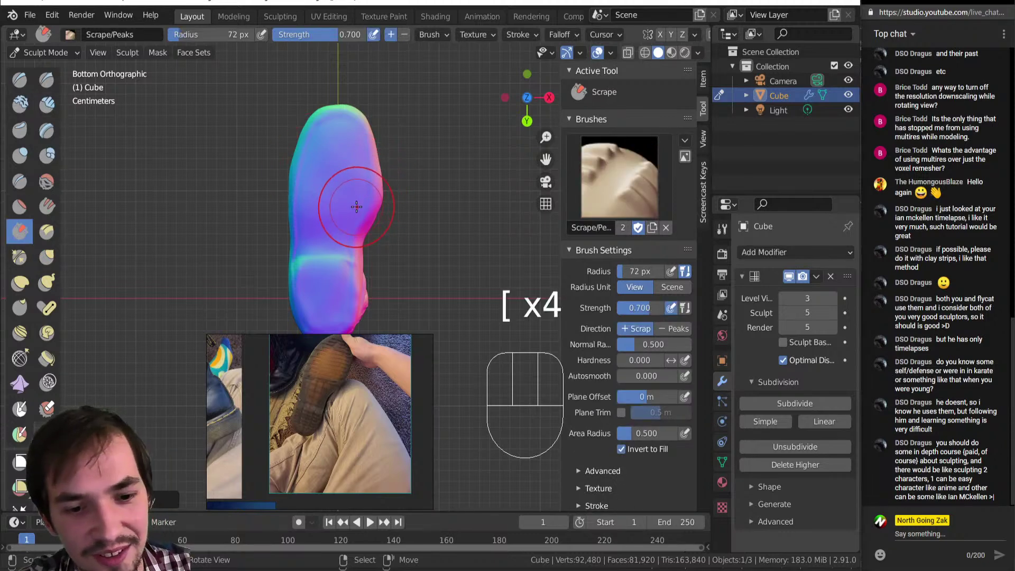
left_click_drag(367, 213, 362, 142)
mouse_move(324, 121)
left_mouse_down()
mouse_move(313, 139)
mouse_move(314, 212)
left_mouse_up()
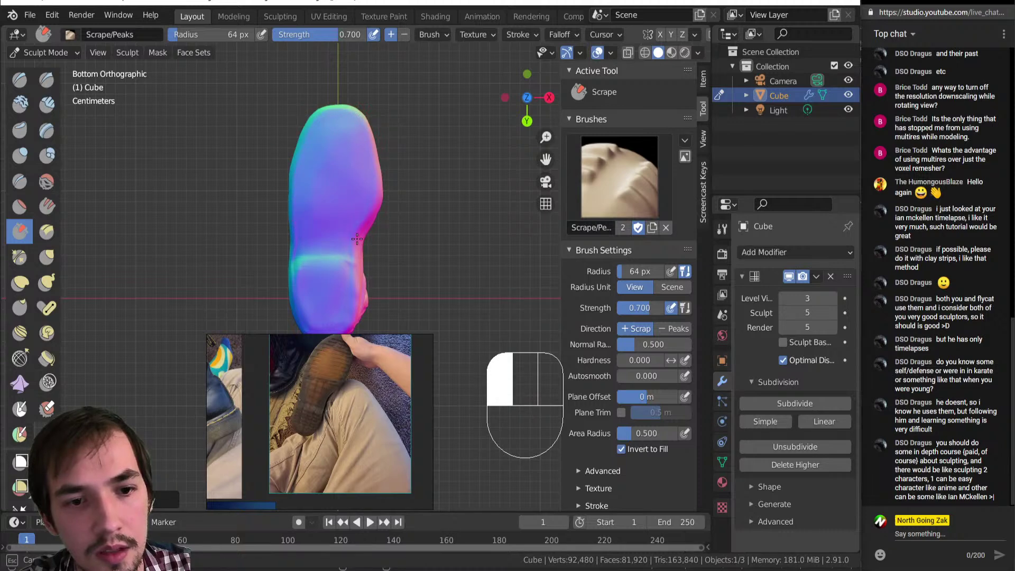
left_click_drag(361, 236, 317, 357)
mouse_move(328, 265)
left_mouse_down()
mouse_move(320, 324)
mouse_move(312, 317)
left_mouse_up()
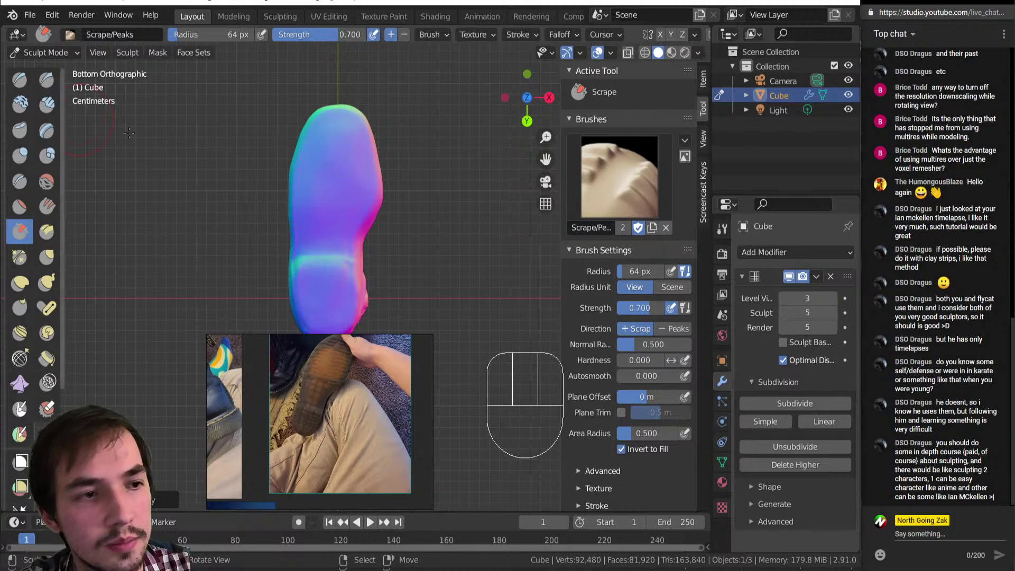
Step: Reshape the upper shaft near the boot's opening with the Grab brush at 95 px
middle_click_drag(210, 93, 295, 229)
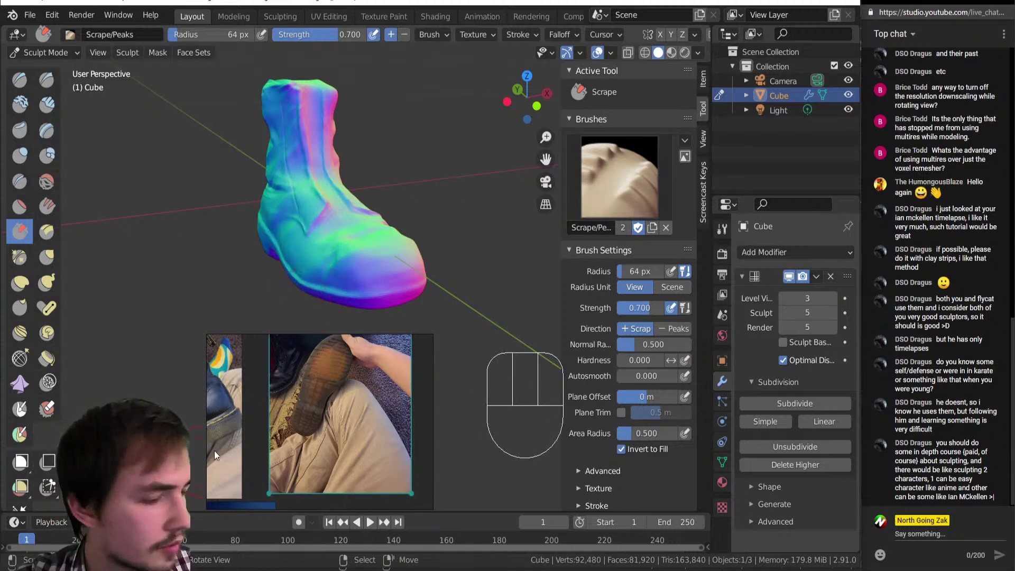
middle_click_drag(288, 166, 293, 162)
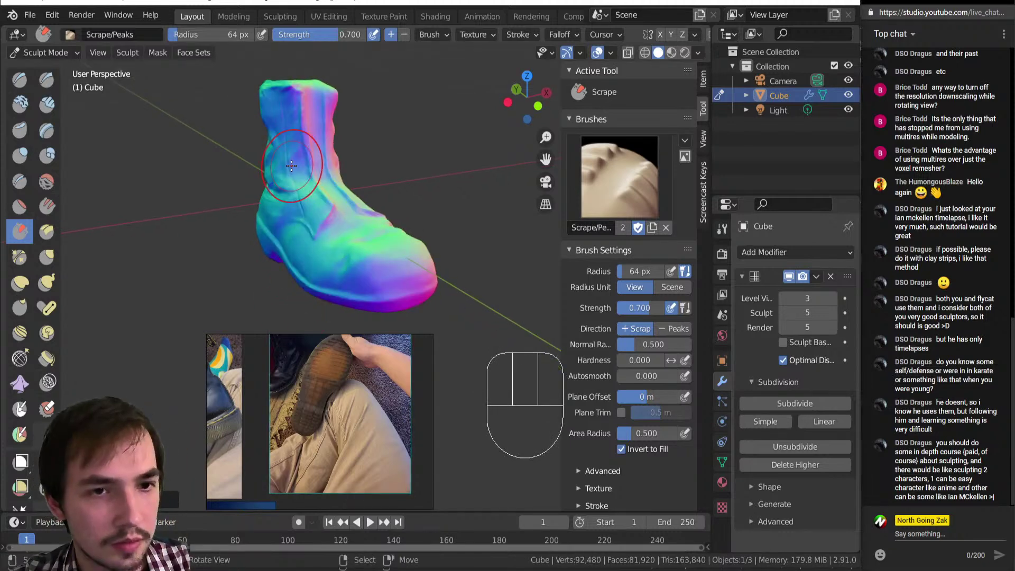
key("g")
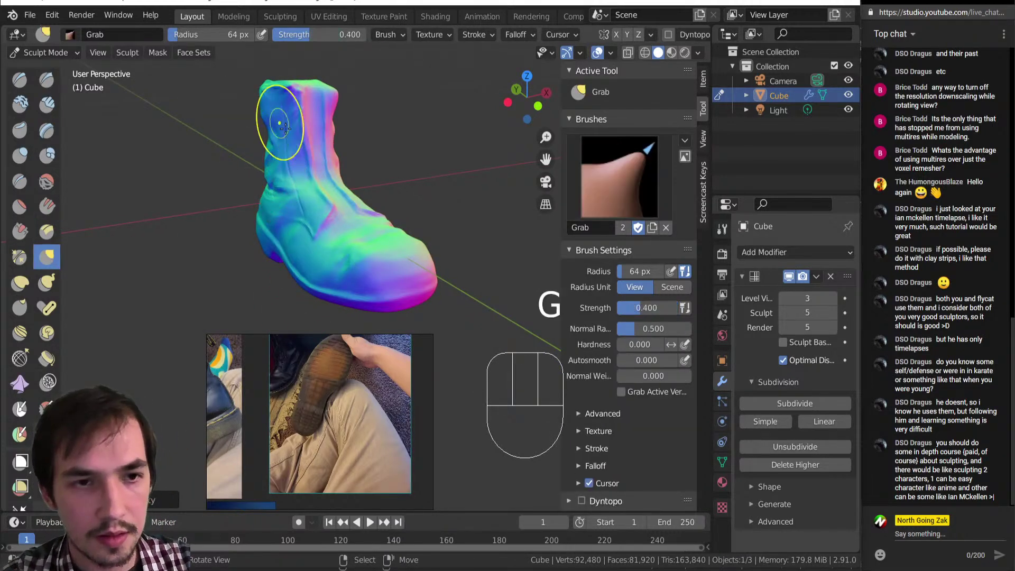
middle_click_drag(280, 127, 282, 138)
key("bracketright")
key("bracketright")
key("bracketright")
key("bracketright")
left_click_drag(286, 106, 340, 125)
middle_click_drag(340, 125, 310, 109)
mouse_move(320, 101)
left_mouse_down()
mouse_move(326, 96)
mouse_move(288, 100)
left_mouse_up()
Step: Hollow out the boot's opening by carving inward with Clay Strips, reducing the radius from 95 px to 76 px
mouse_move(271, 109)
middle_mouse_down()
mouse_move(271, 129)
mouse_move(290, 138)
middle_mouse_up()
middle_click_drag(290, 138, 296, 148, "shift")
scroll(295, 148, "up", 3)
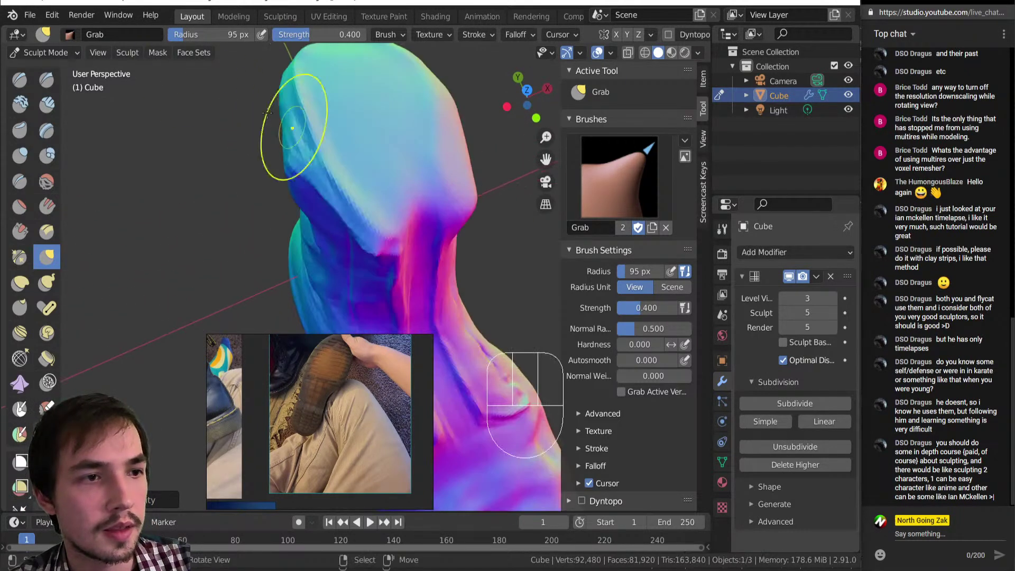
left_click(47, 105)
mouse_move(344, 222)
left_mouse_down("ctrl")
mouse_move(381, 248)
mouse_move(370, 222)
mouse_move(385, 217)
mouse_move(412, 236)
mouse_move(407, 257)
left_mouse_up("ctrl")
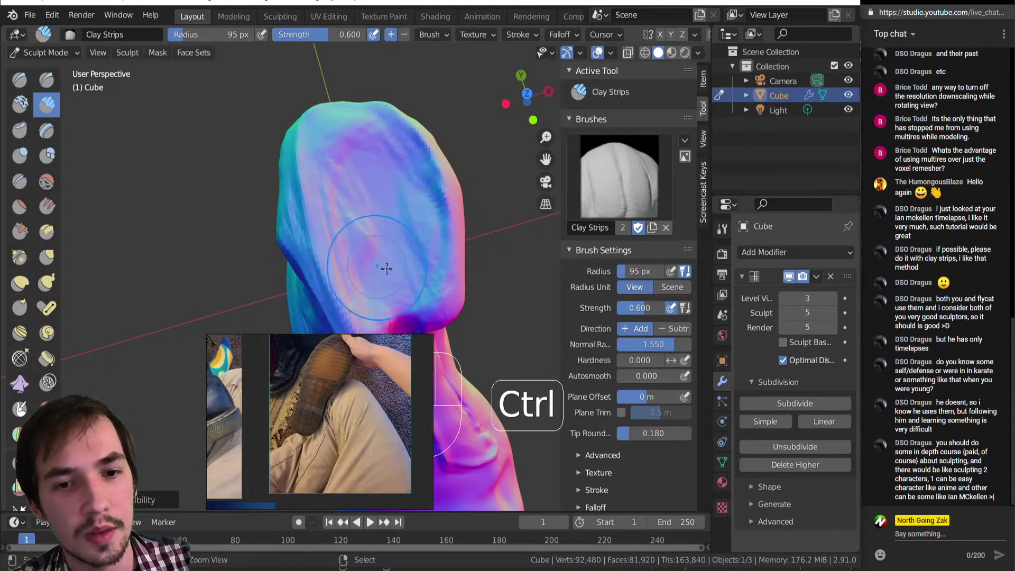
mouse_move(378, 171)
left_mouse_down("ctrl")
mouse_move(370, 164)
mouse_move(389, 273)
left_mouse_up("ctrl")
left_click_drag(391, 188, 390, 210, "ctrl")
mouse_move(391, 210)
middle_mouse_down()
mouse_move(388, 265)
mouse_move(334, 179)
middle_mouse_up()
key("bracketleft")
mouse_move(365, 200)
left_mouse_down("ctrl")
mouse_move(349, 79)
mouse_move(333, 112)
left_mouse_up("ctrl")
mouse_move(363, 158)
left_mouse_down("ctrl")
mouse_move(339, 114)
mouse_move(365, 106)
mouse_move(367, 206)
mouse_move(329, 111)
left_mouse_up("ctrl")
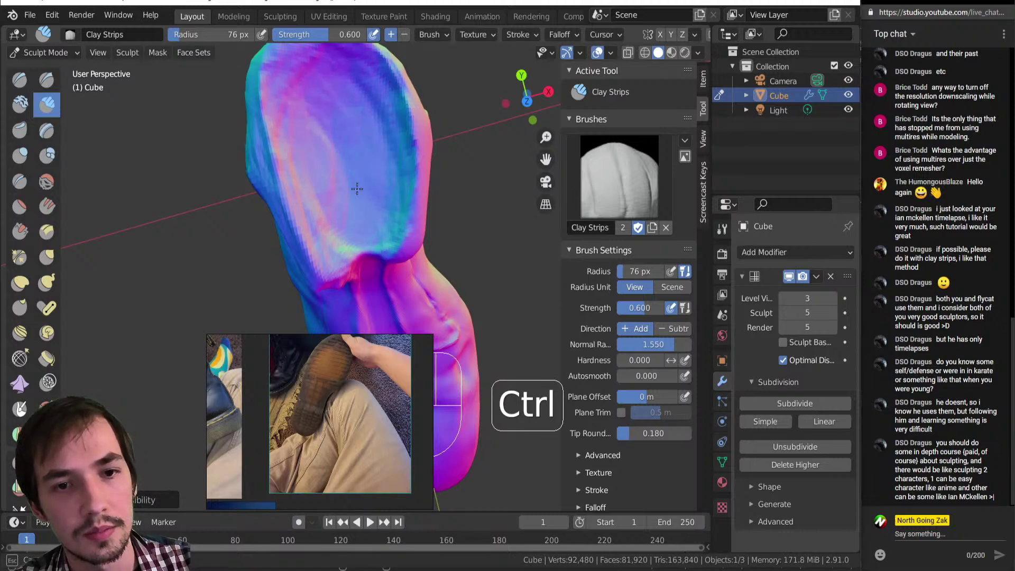
mouse_move(364, 186)
left_mouse_down("ctrl")
mouse_move(316, 149)
mouse_move(341, 193)
mouse_move(335, 146)
mouse_move(336, 154)
left_mouse_up("ctrl")
mouse_move(351, 172)
middle_mouse_down()
mouse_move(365, 122)
mouse_move(371, 172)
mouse_move(333, 180)
middle_mouse_up()
middle_click_drag(333, 180, 373, 201)
middle_click_drag(373, 201, 375, 250, "ctrl")
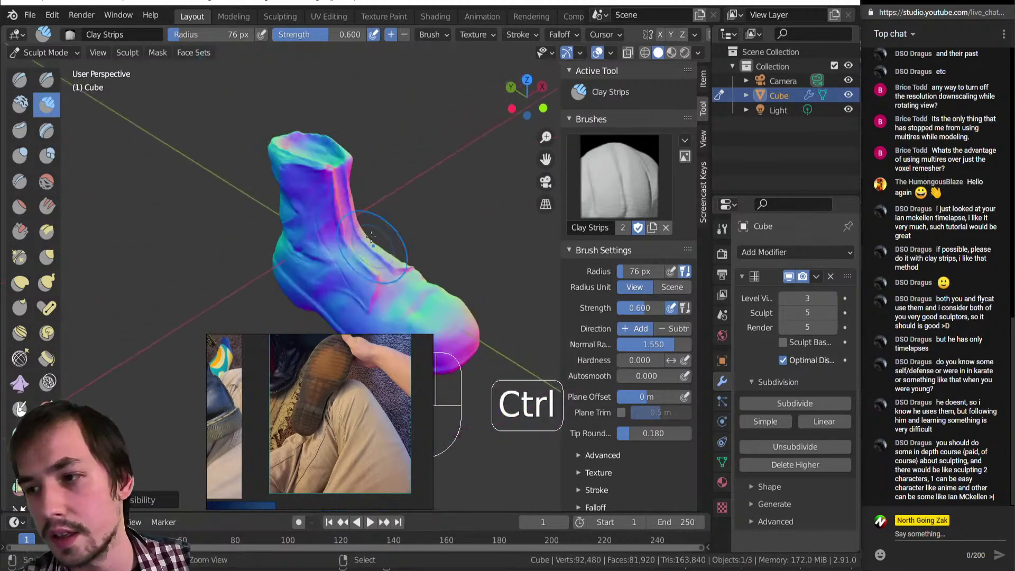
Step: Push in the bulge on the side of the lower shaft above the ankle with the Grab brush at 59 px
middle_click_drag(349, 212, 346, 233, "shift")
middle_click_drag(347, 232, 309, 153)
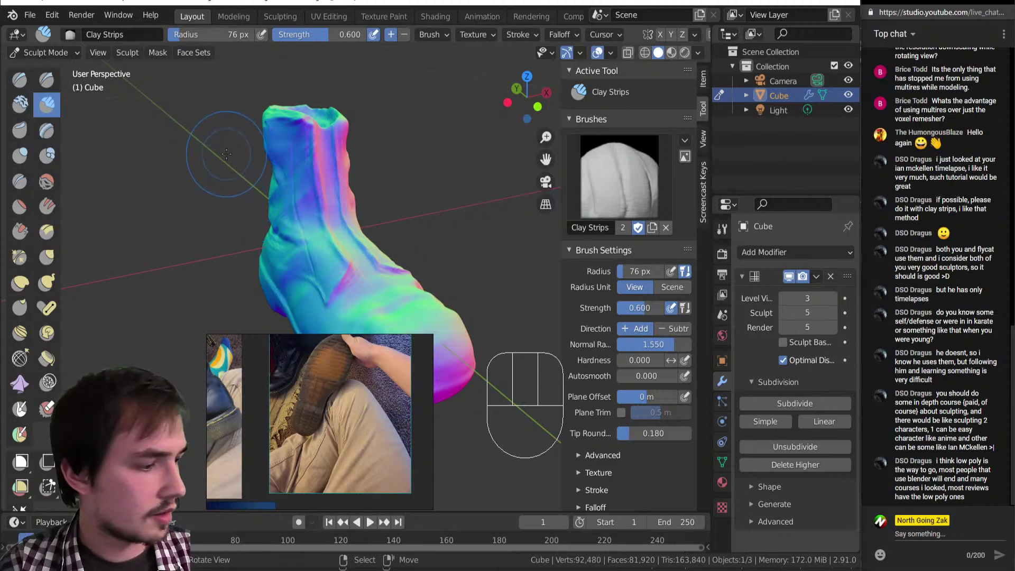
middle_click_drag(227, 161, 206, 166)
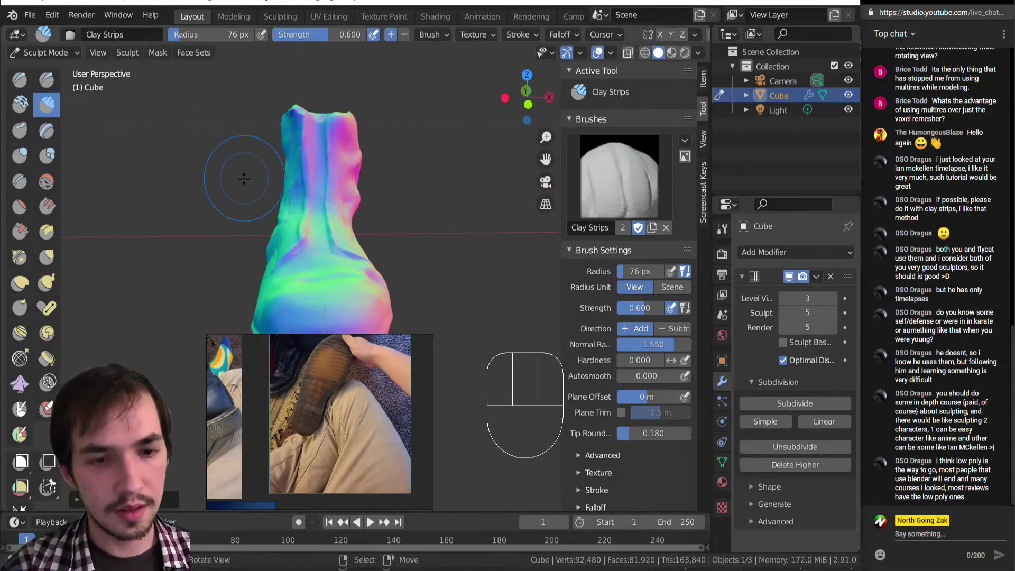
key("g")
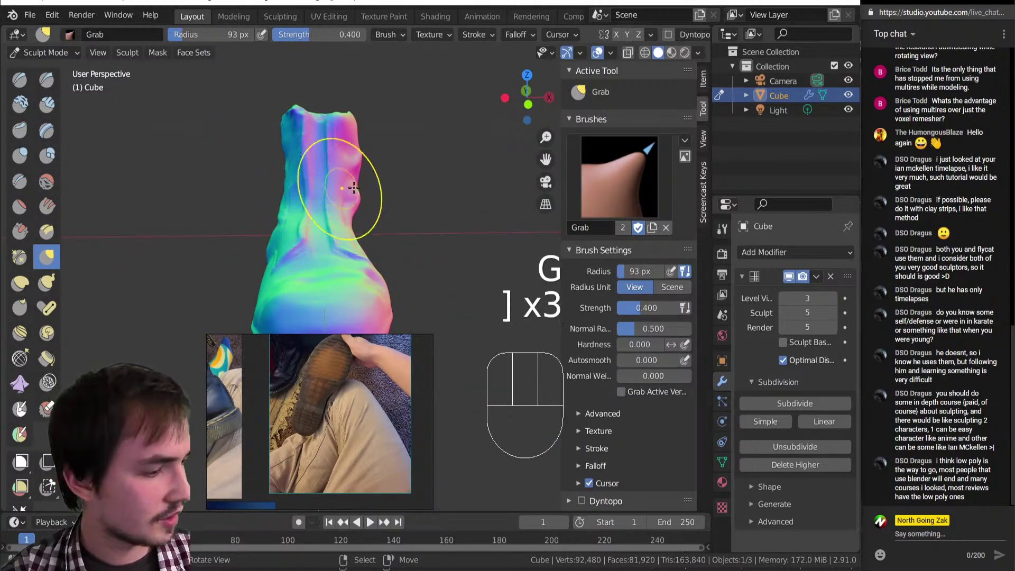
key("bracketleft")
key("bracketleft")
key("bracketleft")
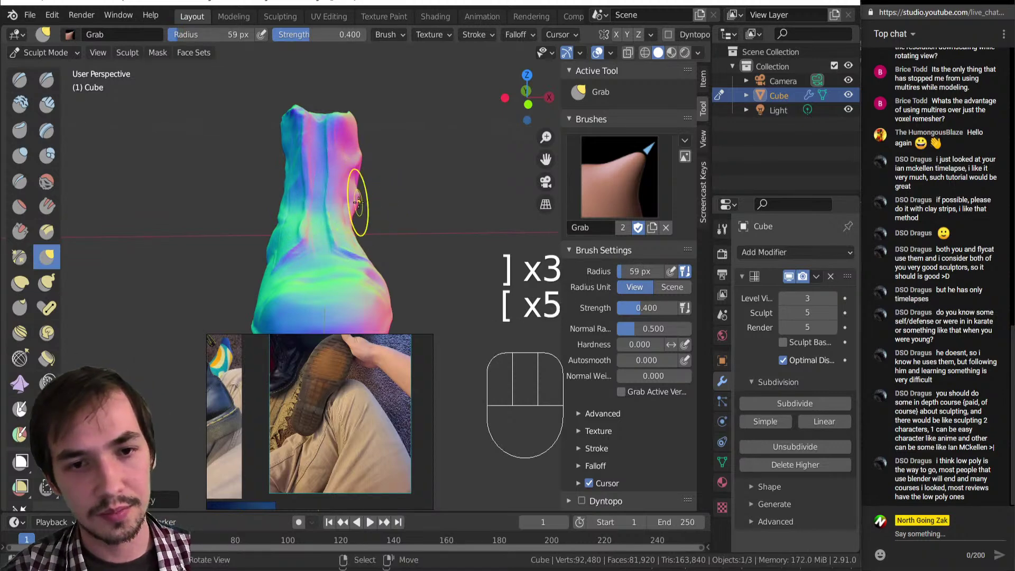
left_click_drag(360, 202, 349, 198)
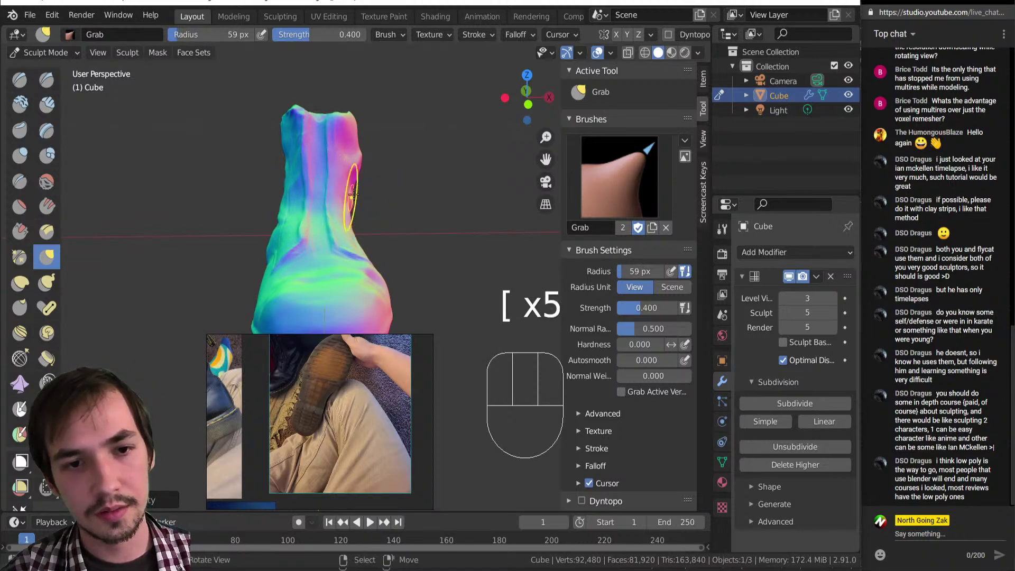
Step: Rework the boot's surface with Clay Strips at 71 px, smoothing the stroke into the surrounding leather
middle_click_drag(349, 198, 293, 173)
middle_click_drag(370, 159, 317, 162)
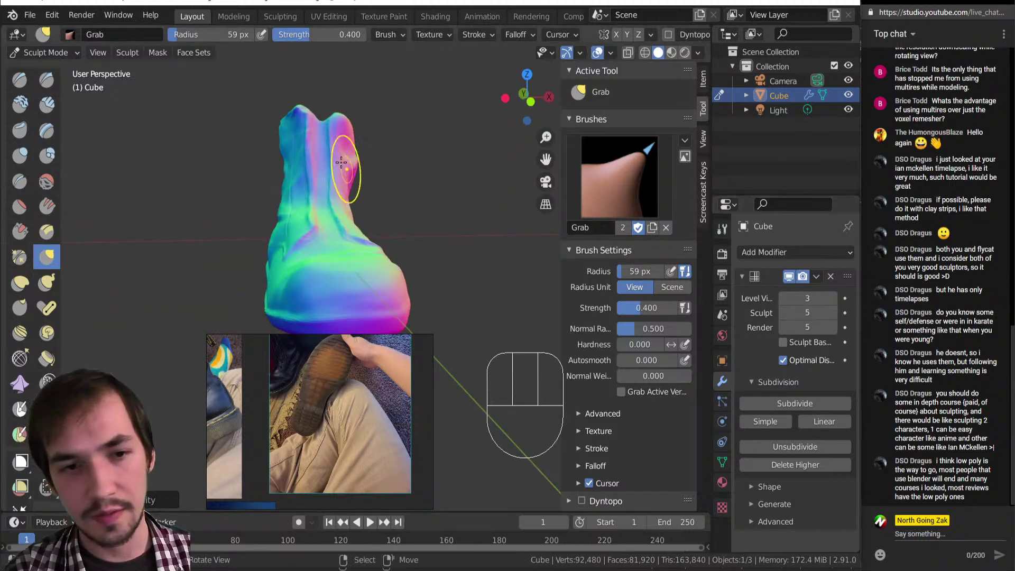
middle_click_drag(343, 152, 390, 158)
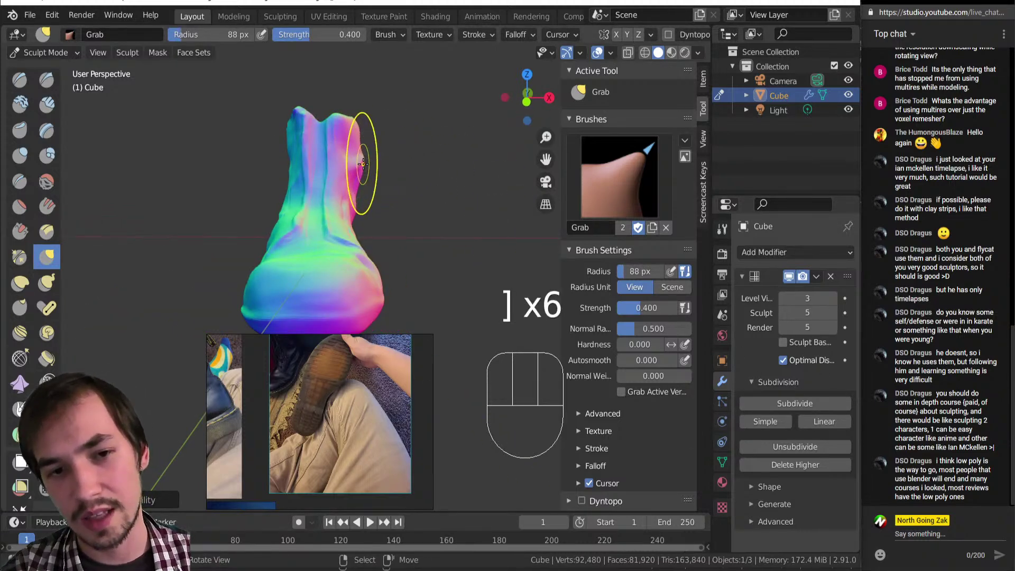
middle_click_drag(352, 168, 264, 195)
mouse_move(265, 195)
middle_mouse_down("ctrl")
mouse_move(267, 156)
mouse_move(375, 239)
mouse_move(392, 217)
mouse_move(366, 247)
middle_mouse_up("ctrl")
left_click(47, 104)
key("bracketleft")
key("bracketleft")
key("bracketleft")
left_click_drag(370, 232, 391, 169)
key("shift")
key("shift")
mouse_move(402, 223)
middle_mouse_down()
mouse_move(247, 87)
mouse_move(313, 163)
mouse_move(293, 206)
mouse_move(336, 264)
middle_mouse_up()
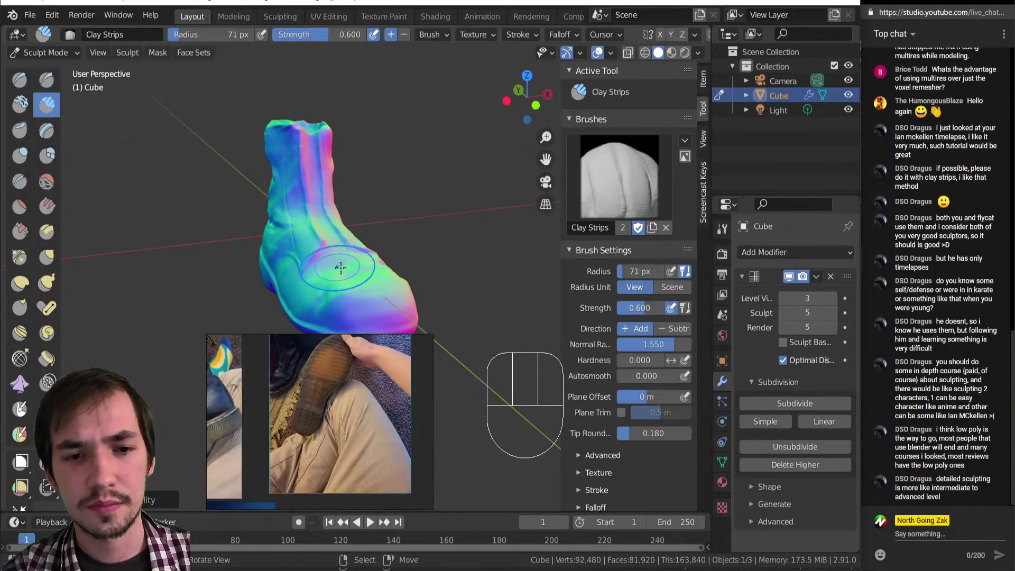
Step: Build up leather folds on the vamp between the lace panel and toe with Clay Strips, going from 28 px to 22 px
key("bracketleft")
key("bracketleft")
key("bracketleft")
key("bracketleft")
key("bracketleft")
key("bracketleft")
key("bracketleft")
key("bracketleft")
left_click_drag(317, 272, 314, 273)
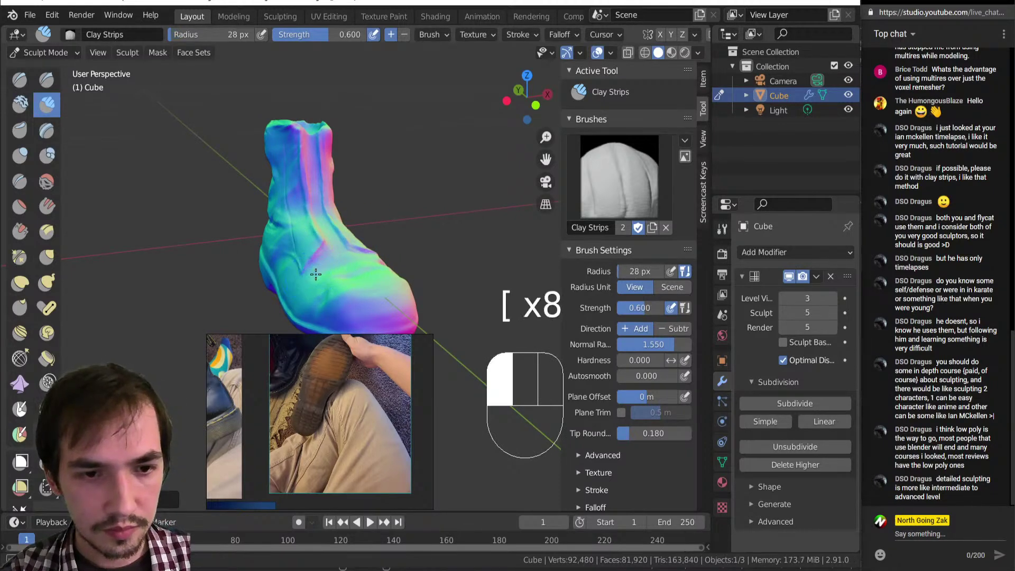
mouse_move(368, 261)
middle_mouse_down()
mouse_move(390, 208)
mouse_move(348, 264)
middle_mouse_up()
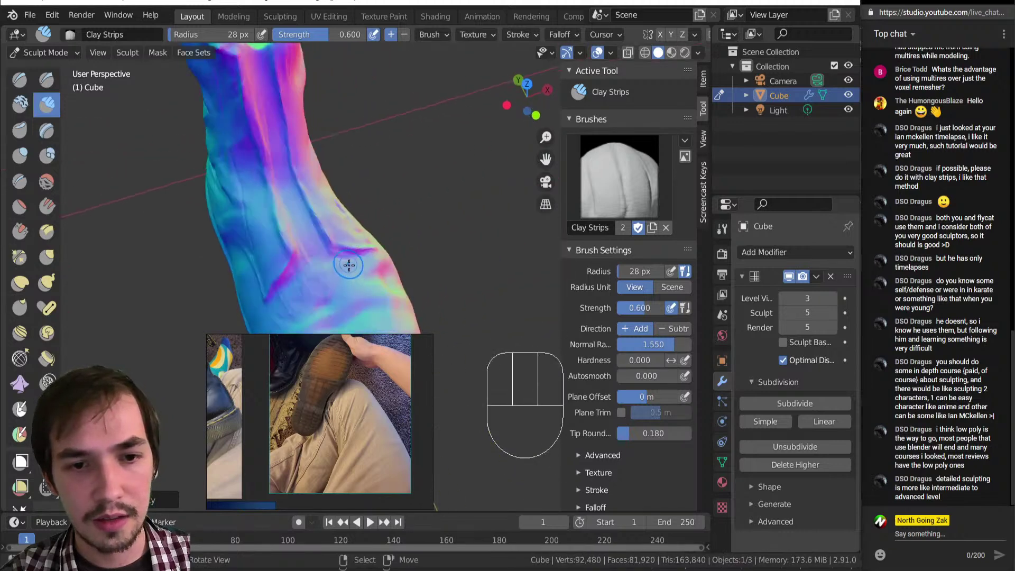
scroll(365, 254, "down", 2)
mouse_move(402, 254)
left_mouse_down()
mouse_move(415, 259)
mouse_move(373, 249)
mouse_move(385, 242)
mouse_move(377, 260)
mouse_move(386, 259)
left_mouse_up()
key("bracketleft")
key("shift")
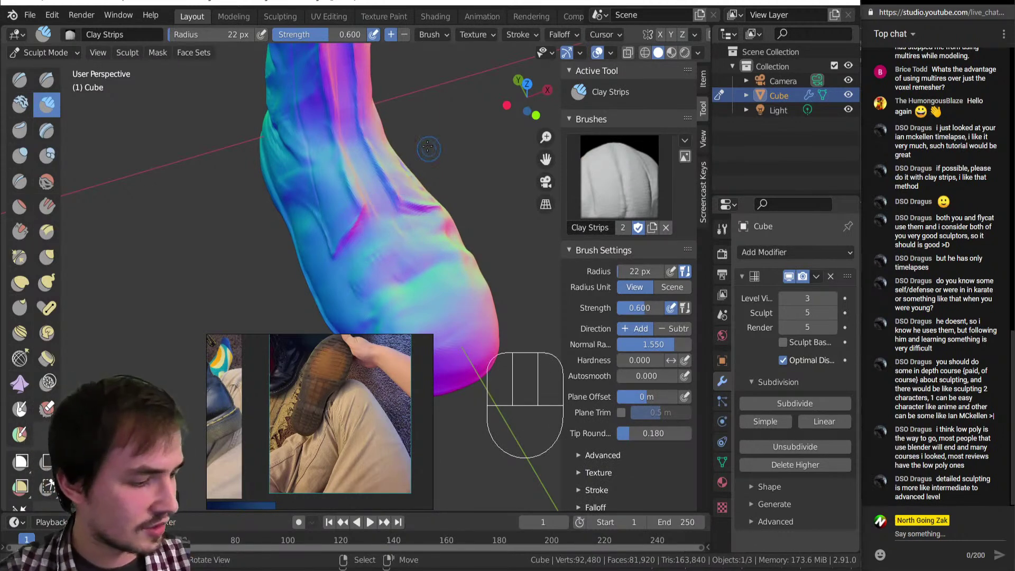
Step: Sharpen the seam lines beside the lace panel and up the shaft with Draw Sharp at 11 px
middle_click_drag(294, 234, 354, 177)
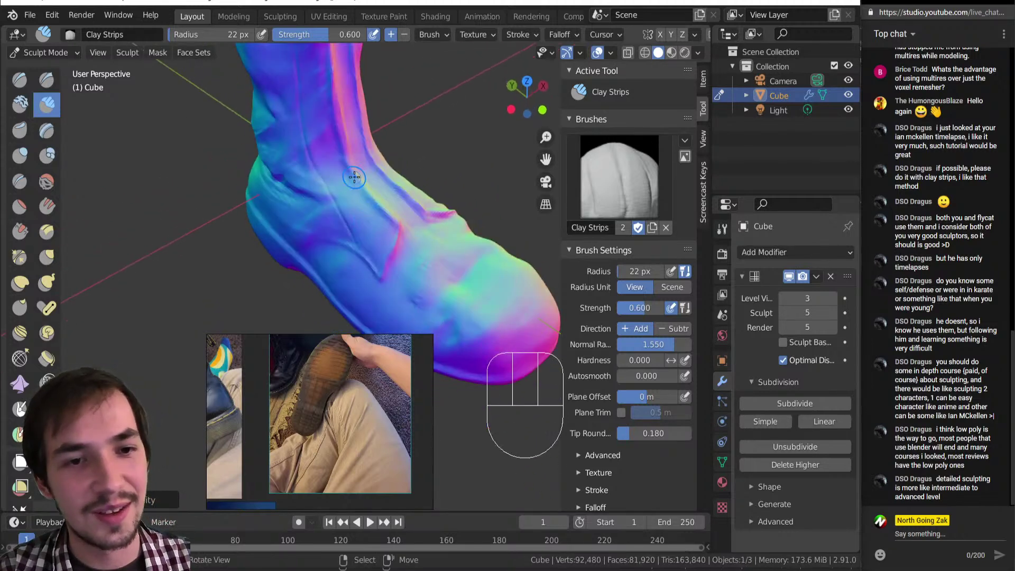
left_click(57, 83)
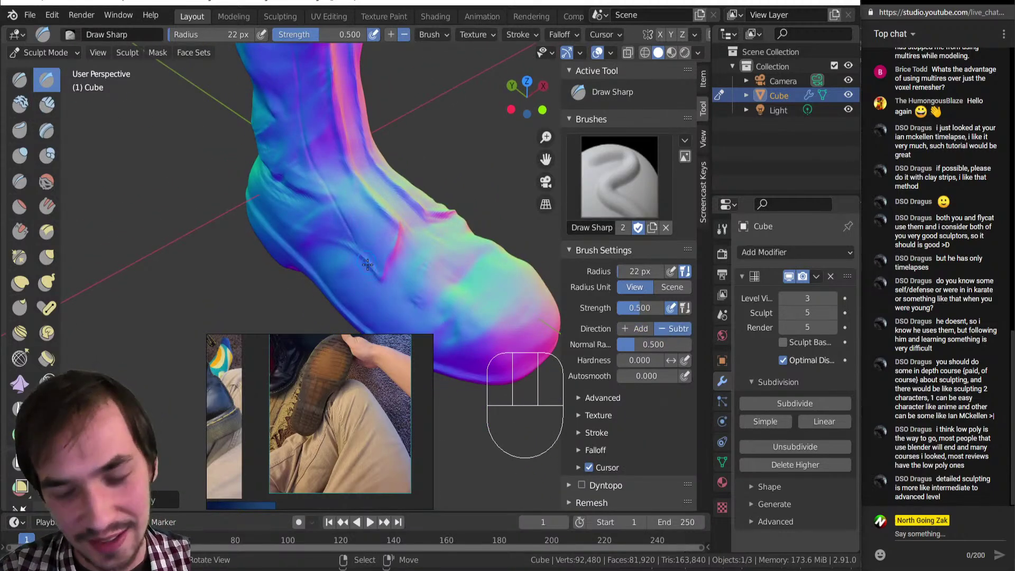
key("bracketleft")
left_click_drag(367, 258, 381, 263)
mouse_move(393, 226)
left_mouse_down()
mouse_move(384, 265)
mouse_move(389, 214)
mouse_move(380, 207)
left_mouse_up()
left_click_drag(376, 206, 370, 198)
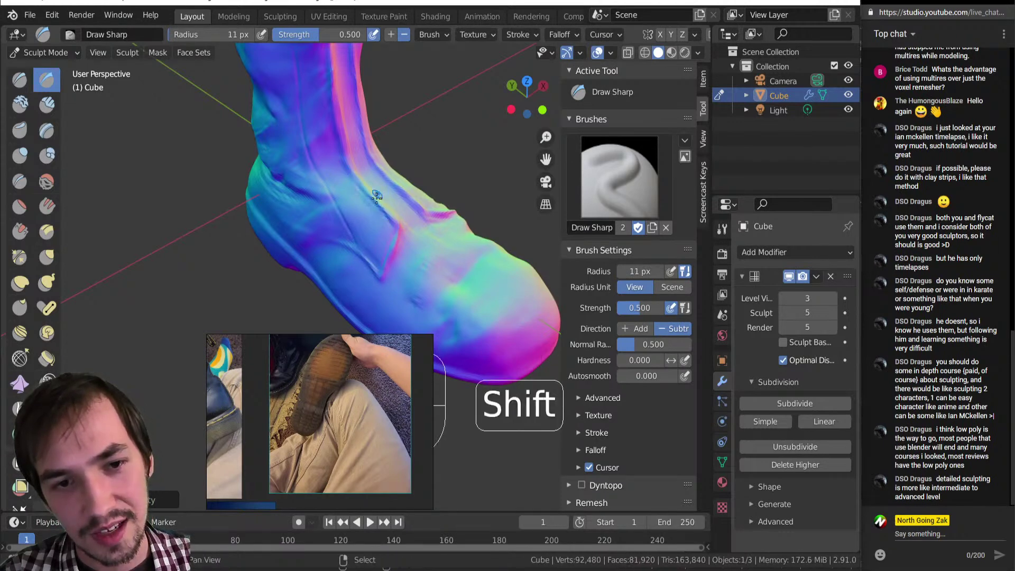
middle_click_drag(369, 197, 365, 328, "shift")
left_click_drag(337, 191, 337, 191)
left_click(353, 233)
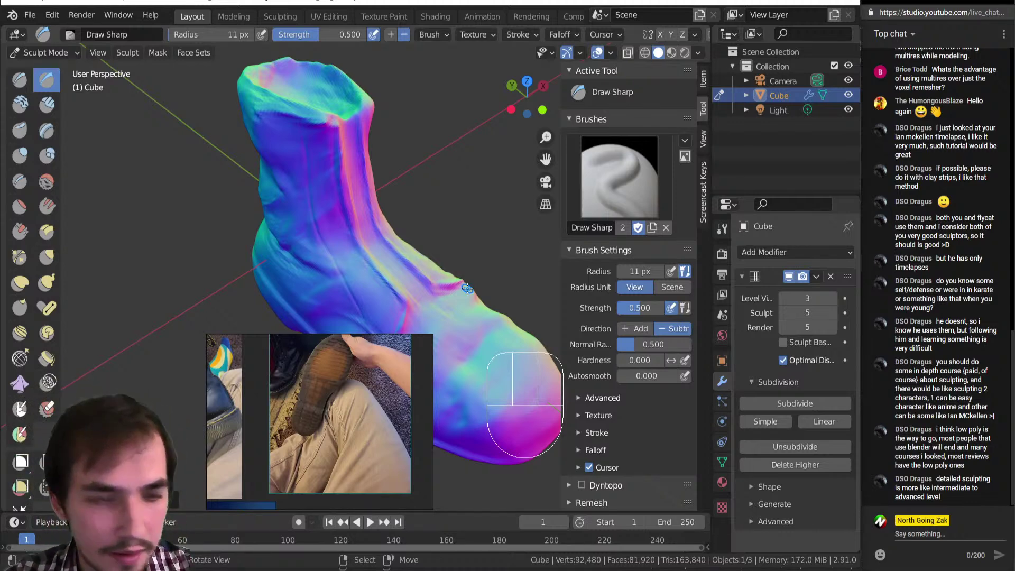
Step: Raise a diagonal fold across the boot's side from the back of the ankle toward the instep with inverted Draw Sharp at 31 px
mouse_move(285, 197)
middle_mouse_down()
mouse_move(295, 183)
mouse_move(275, 146)
middle_mouse_up()
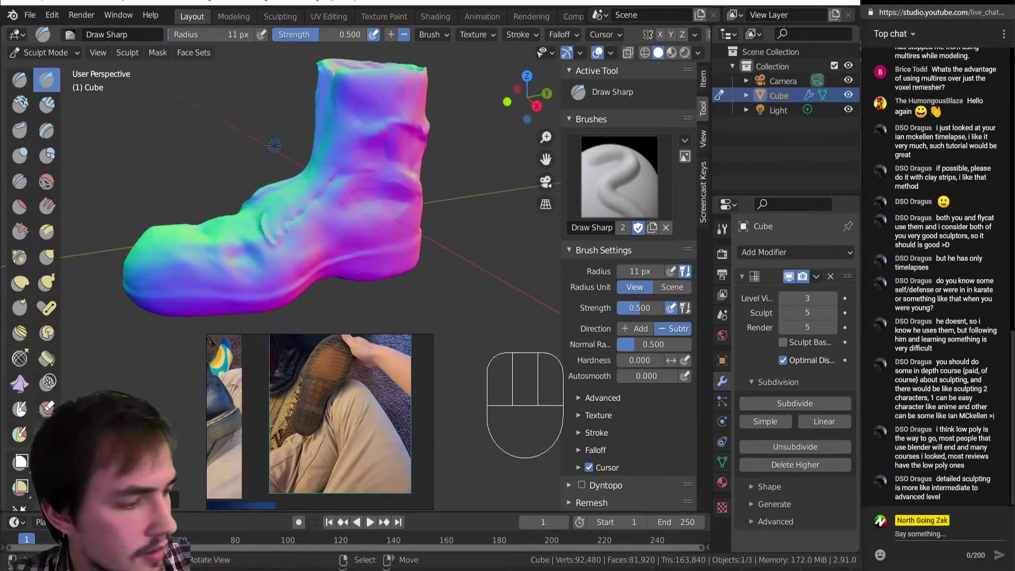
mouse_move(173, 201)
middle_mouse_down()
mouse_move(280, 149)
mouse_move(244, 191)
mouse_move(286, 151)
middle_mouse_up()
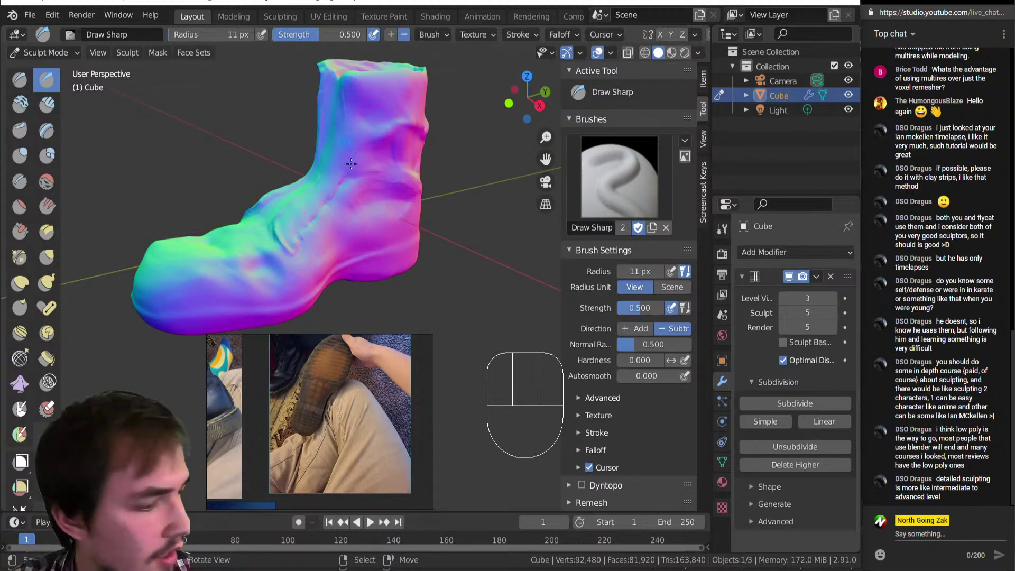
key("bracketright")
key("bracketright")
key("bracketright")
key("bracketright")
key("bracketright")
key("bracketright")
key("bracketright")
key("bracketright")
key("bracketright")
key("bracketright")
key("bracketright")
key("bracketright")
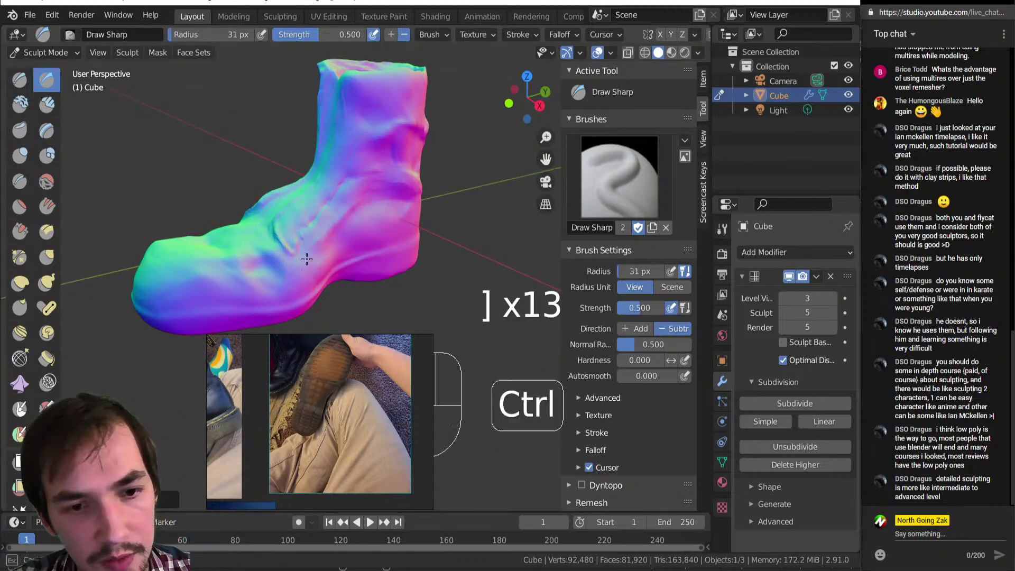
mouse_move(404, 176)
middle_mouse_down("ctrl")
mouse_move(423, 173)
mouse_move(416, 186)
middle_mouse_up("ctrl")
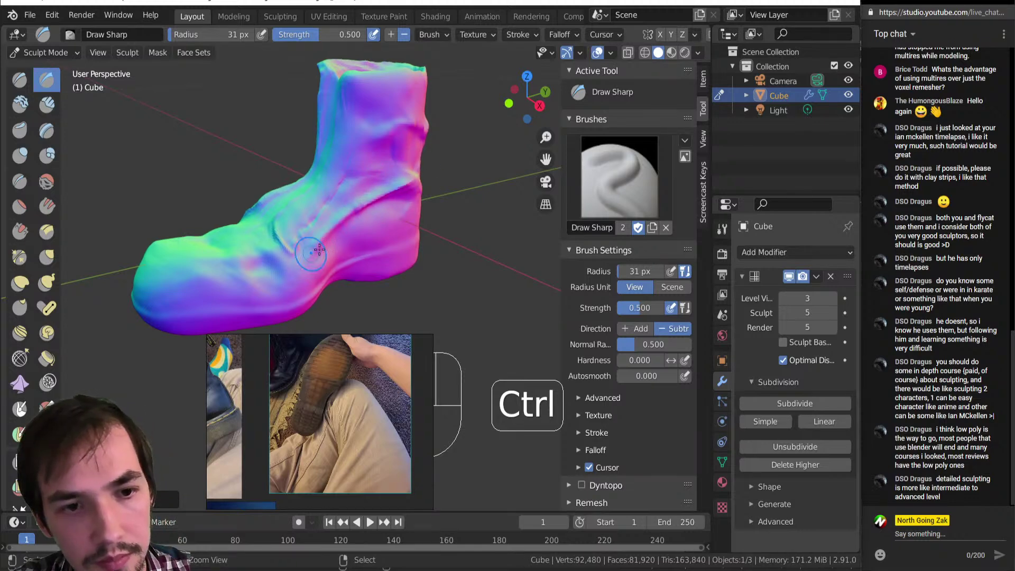
Step: Refine the creases on the vamp below the lace panel with Clay Strips at 24 px, smoothing between strokes
middle_click_drag(260, 250, 191, 142)
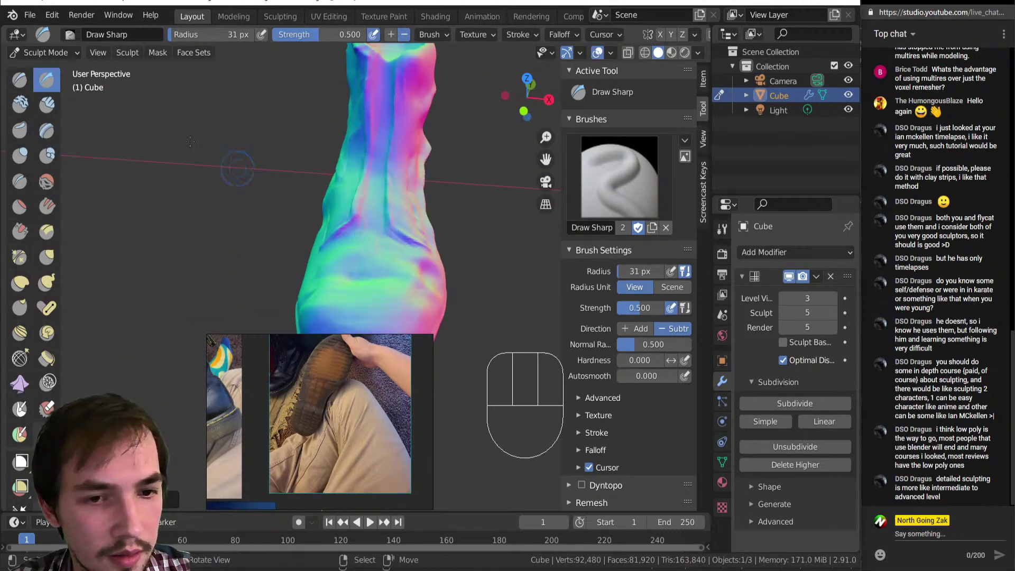
left_click(47, 104)
mouse_move(352, 234)
middle_mouse_down()
mouse_move(412, 232)
mouse_move(379, 219)
middle_mouse_up()
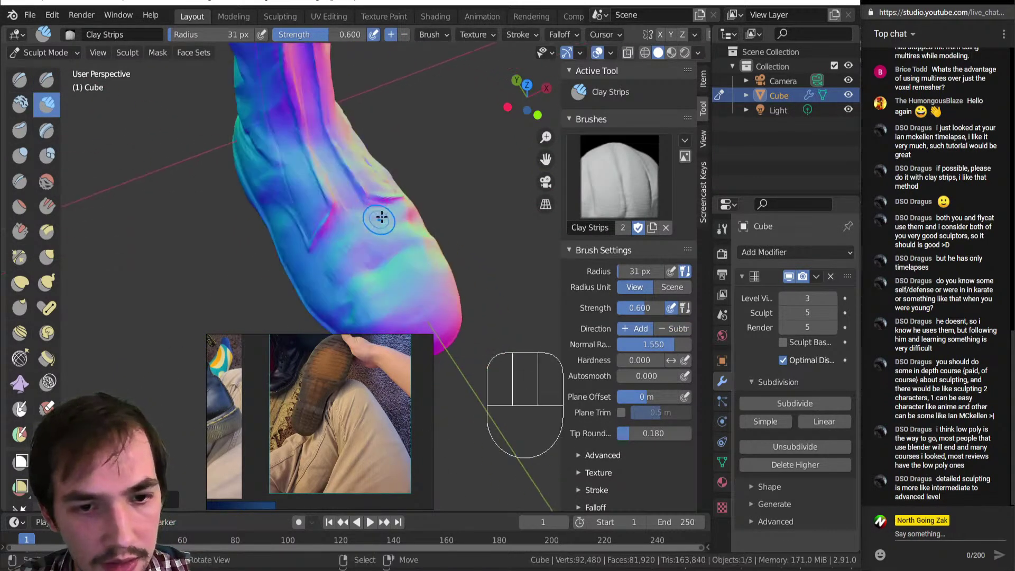
mouse_move(344, 261)
left_mouse_down()
mouse_move(362, 259)
mouse_move(343, 247)
left_mouse_up()
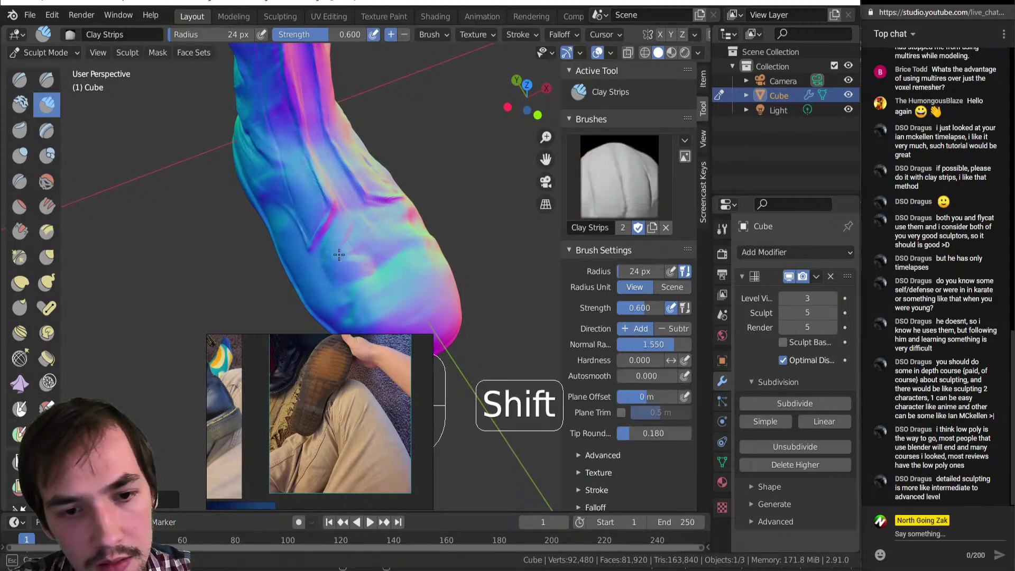
Step: Flatten the forefoot and toe area of the sole's underside with the Scrape brush at 36 px
mouse_move(349, 215)
middle_mouse_down("ctrl")
mouse_move(402, 301)
mouse_move(299, 180)
mouse_move(325, 169)
mouse_move(370, 175)
middle_mouse_up("ctrl")
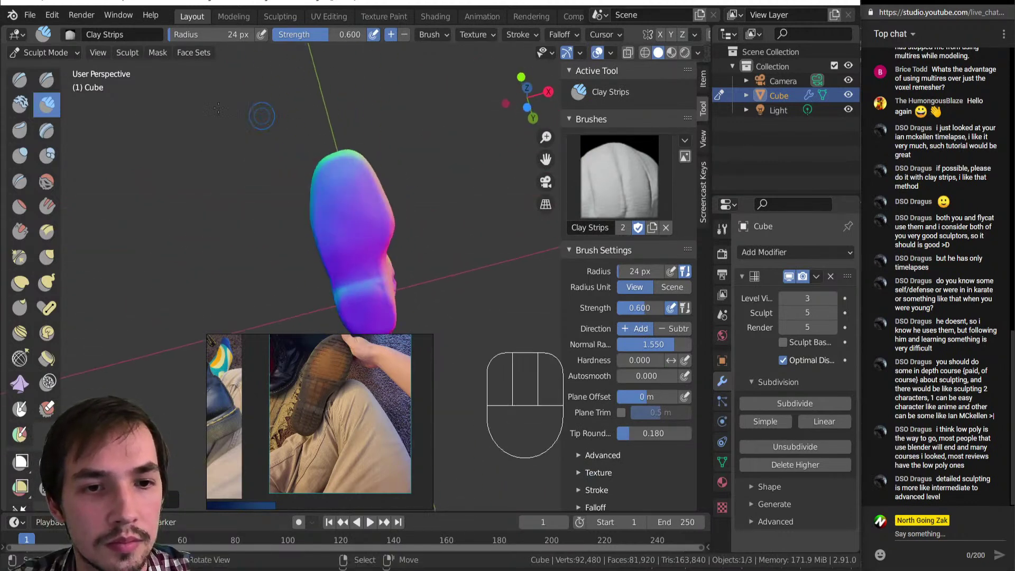
left_click(20, 208)
left_click(27, 230)
mouse_move(254, 328)
middle_mouse_down()
mouse_move(353, 351)
mouse_move(352, 175)
mouse_move(357, 228)
middle_mouse_up()
key("bracketright")
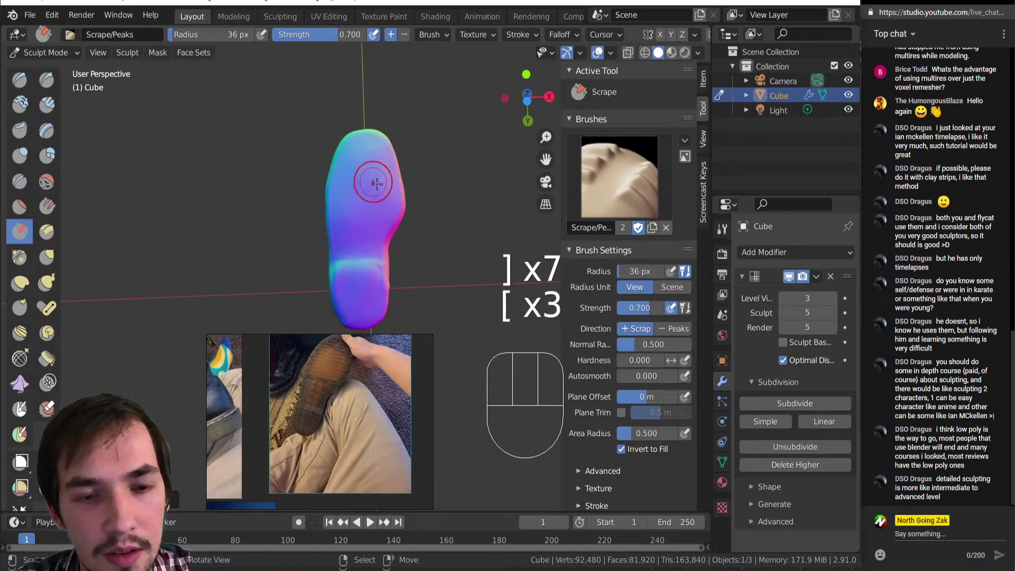
left_click_drag(372, 181, 380, 175)
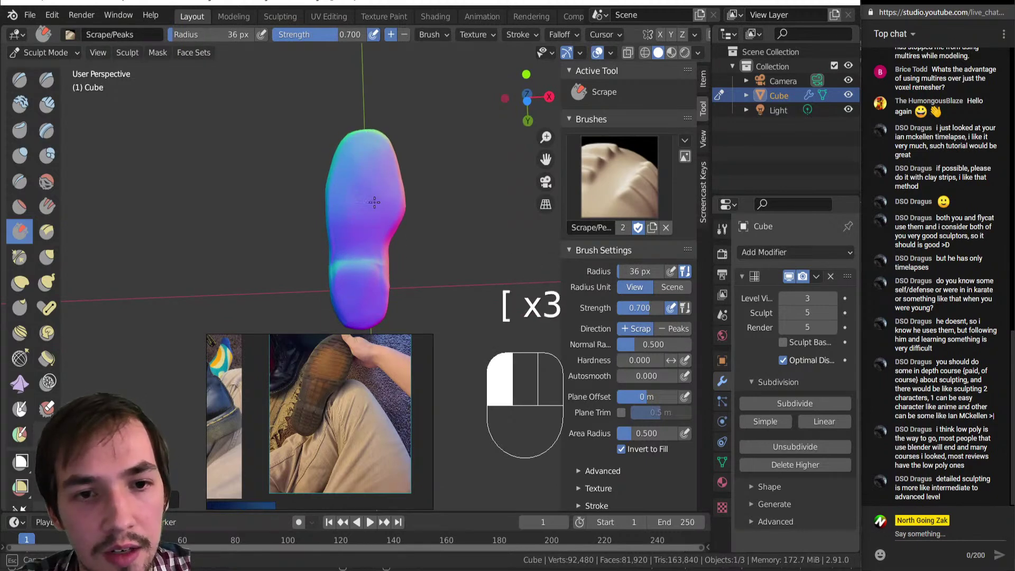
left_click_drag(352, 164, 373, 158)
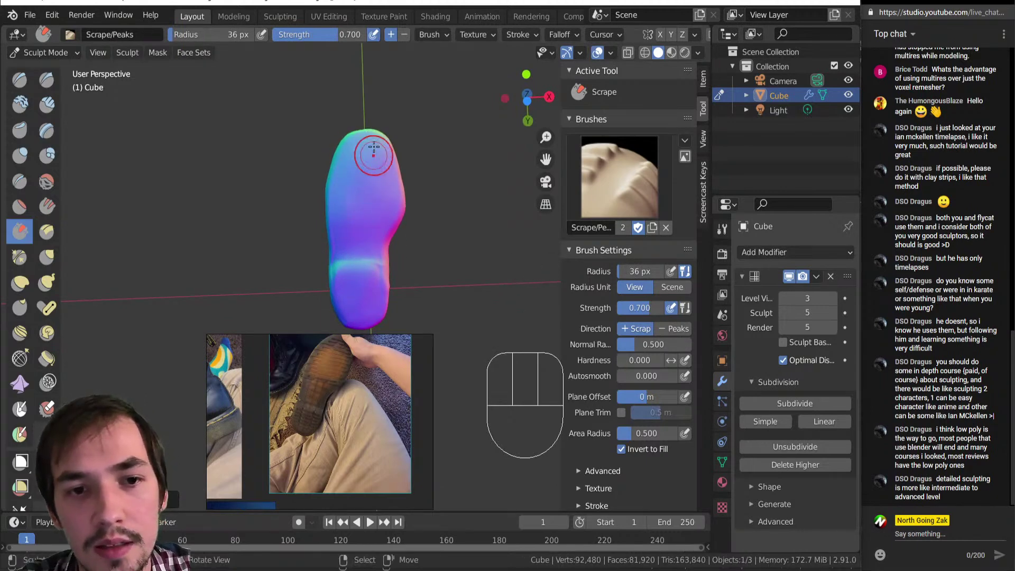
left_click(363, 146)
left_click(370, 144)
left_click(362, 163)
left_click(356, 165)
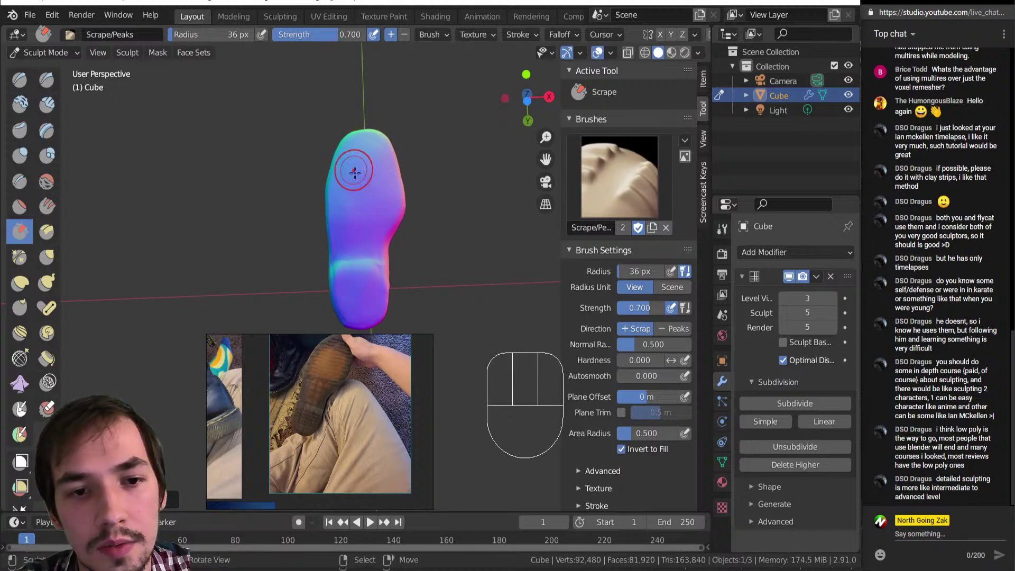
Step: Switch to Object Mode and set the Multires modifier's viewport level to 5
middle_click_drag(334, 175, 286, 254)
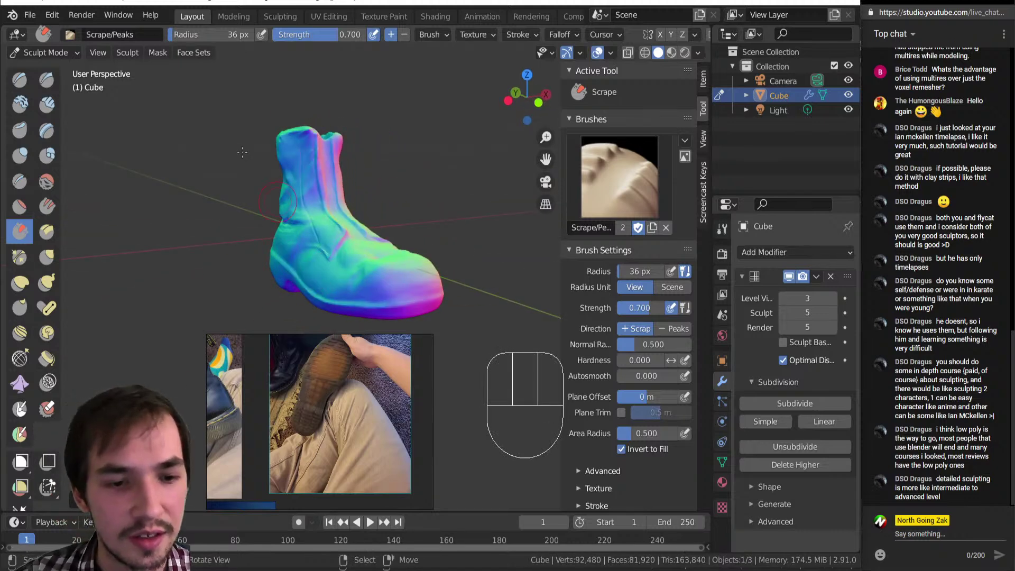
mouse_move(319, 206)
middle_mouse_down()
mouse_move(333, 212)
mouse_move(323, 233)
middle_mouse_up()
key("Tab")
scroll(289, 221, "up", 4)
scroll(333, 231, "down", 3)
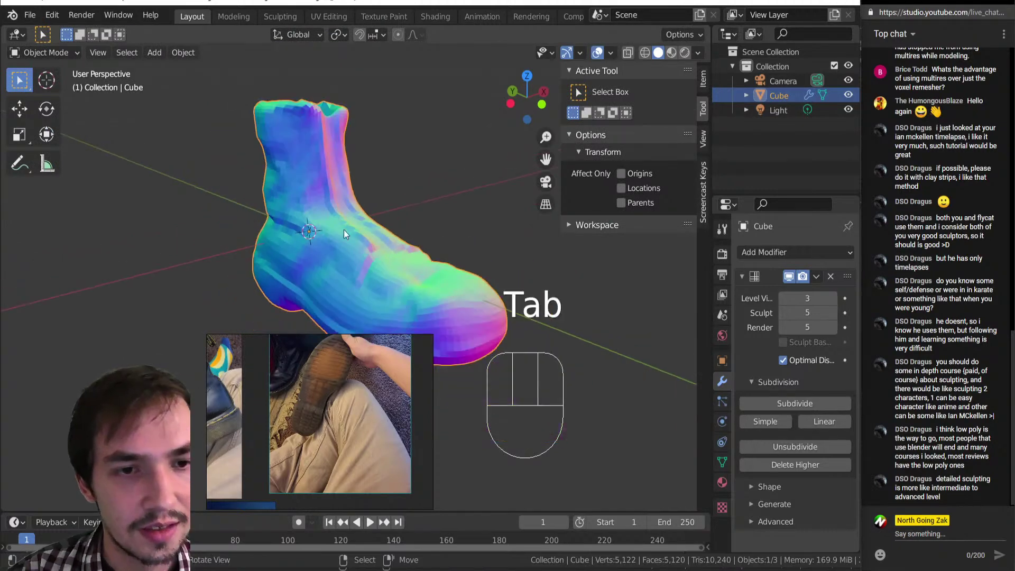
key("Tab")
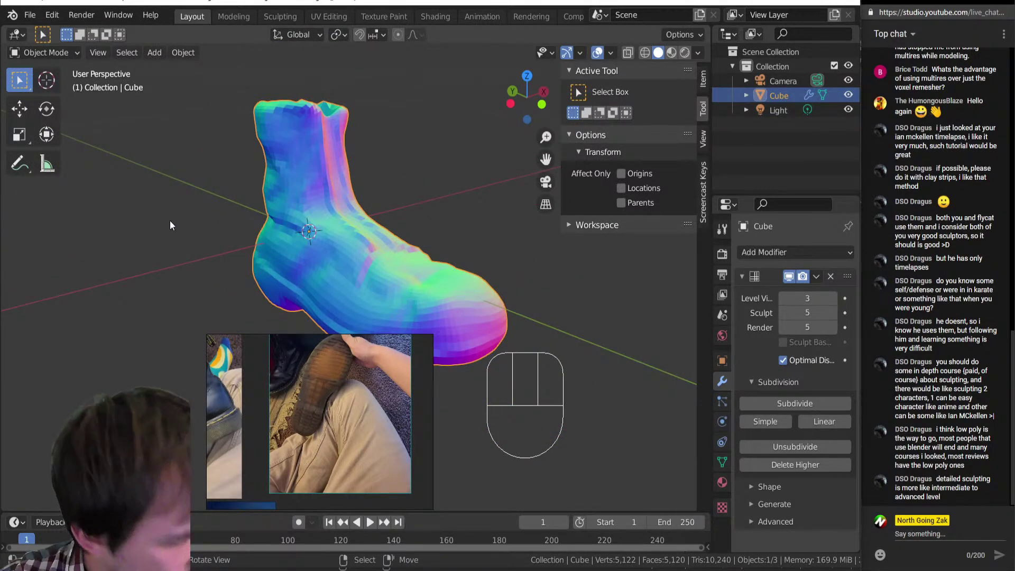
middle_click_drag(314, 231, 336, 252)
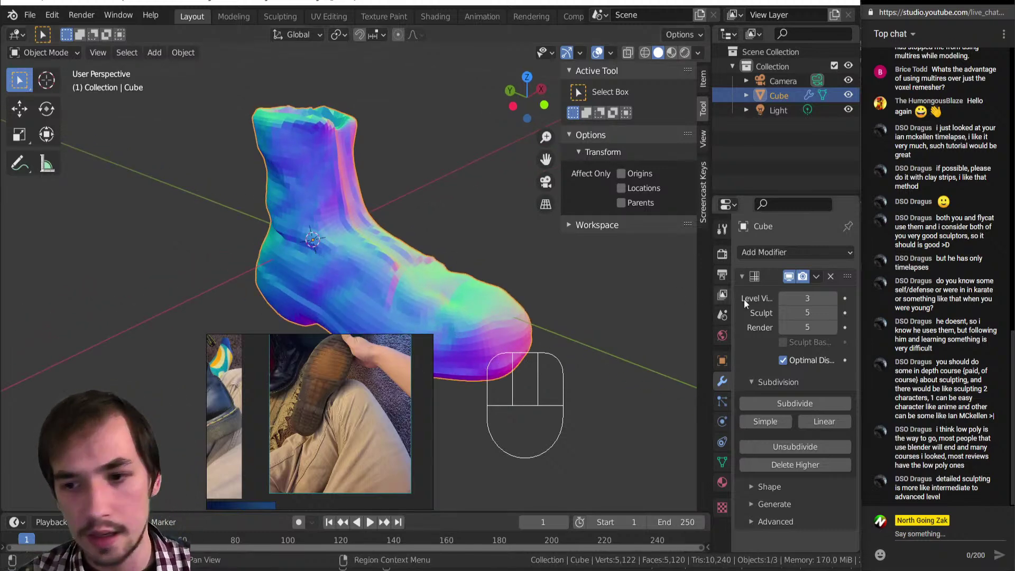
left_click(833, 299)
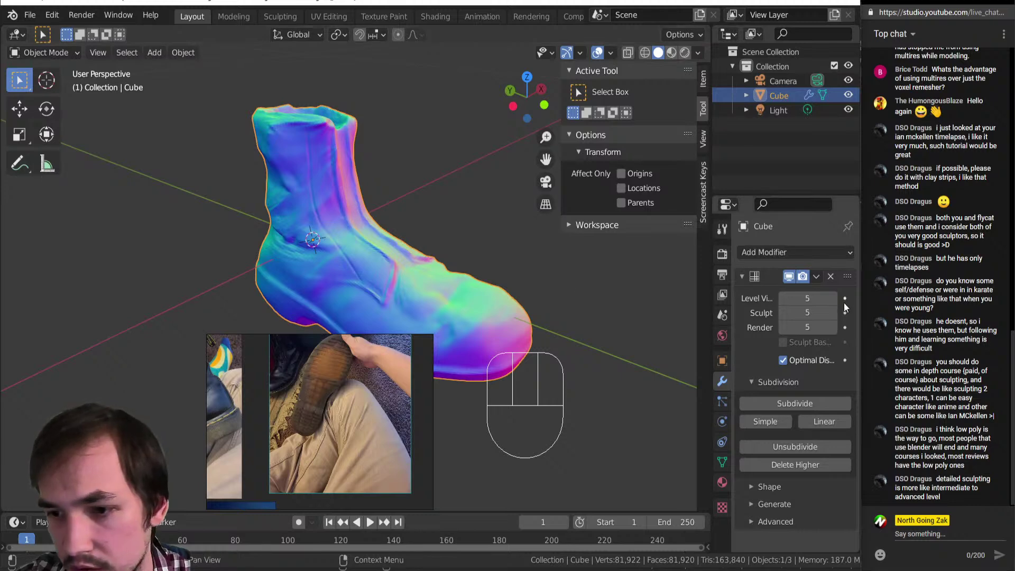
Step: Move the reference photo window clear of the boot, narrow it, and bring the laced boot photos into view
scroll(399, 230, "up", 4)
mouse_move(383, 254)
middle_mouse_down("shift")
mouse_move(347, 242)
mouse_move(386, 260)
middle_mouse_up("shift")
right_click_drag(351, 405, 874, 393)
middle_click_drag(417, 298, 392, 293)
right_click_drag(831, 391, 739, 411)
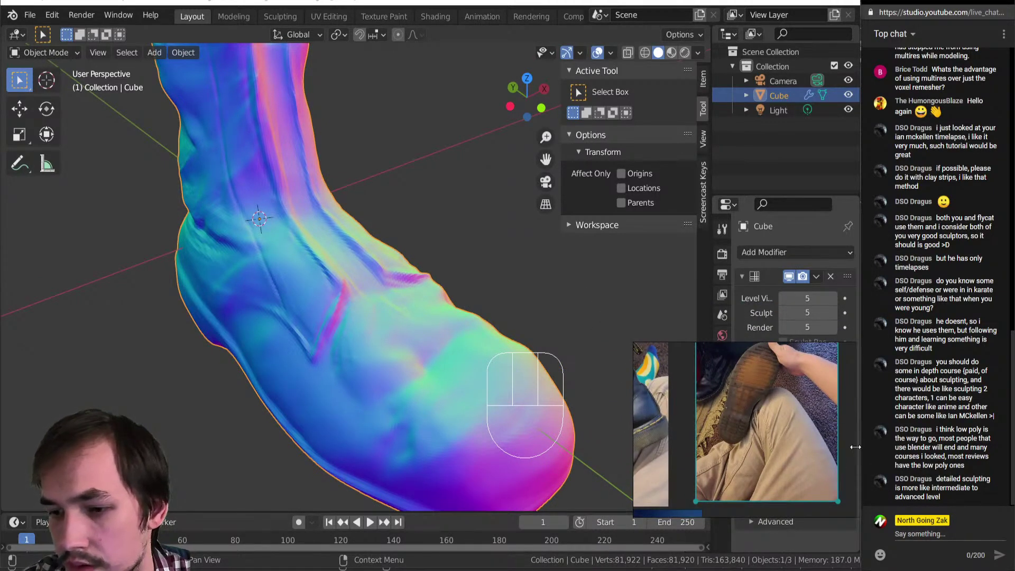
left_click_drag(859, 446, 809, 446)
scroll(720, 458, "down", 5)
middle_click_drag(721, 458, 823, 431)
scroll(358, 216, "up", 1)
Step: Place the 3D cursor on the boot's side next to the lower end of the lace panel
middle_click_drag(357, 215, 308, 230)
scroll(356, 214, "down", 5)
scroll(311, 237, "up", 3)
right_click(315, 246, "shift")
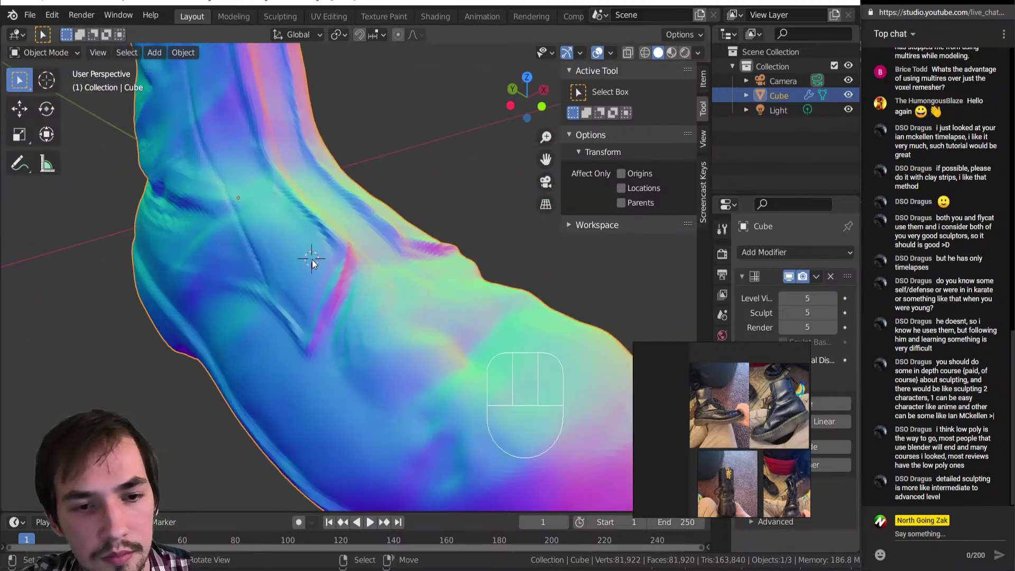
Step: Add a mesh circle with 12 vertices at the 3D cursor
key("shift+a")
scroll(442, 281, "down", 6)
key("shift+a")
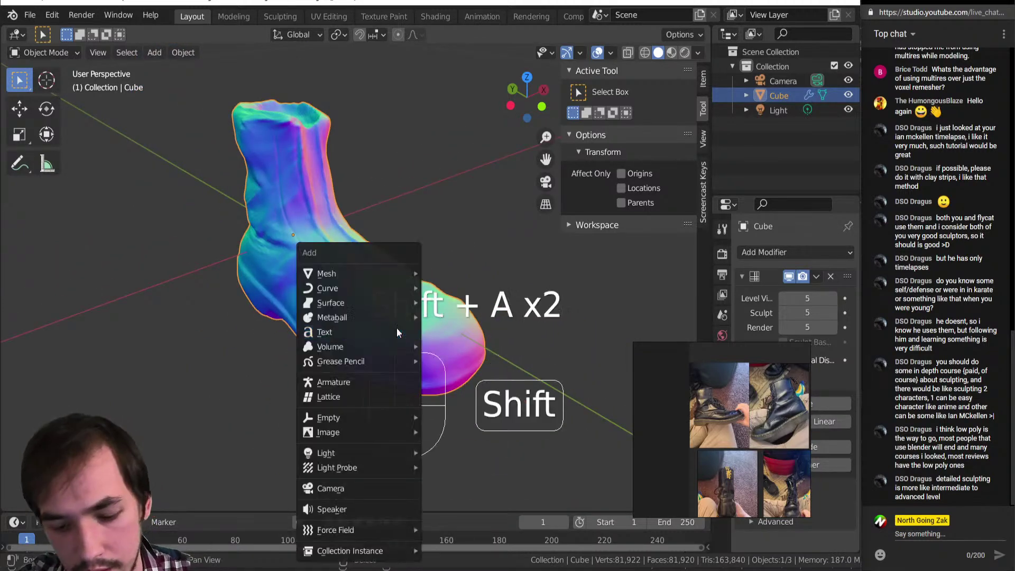
mouse_move(406, 274)
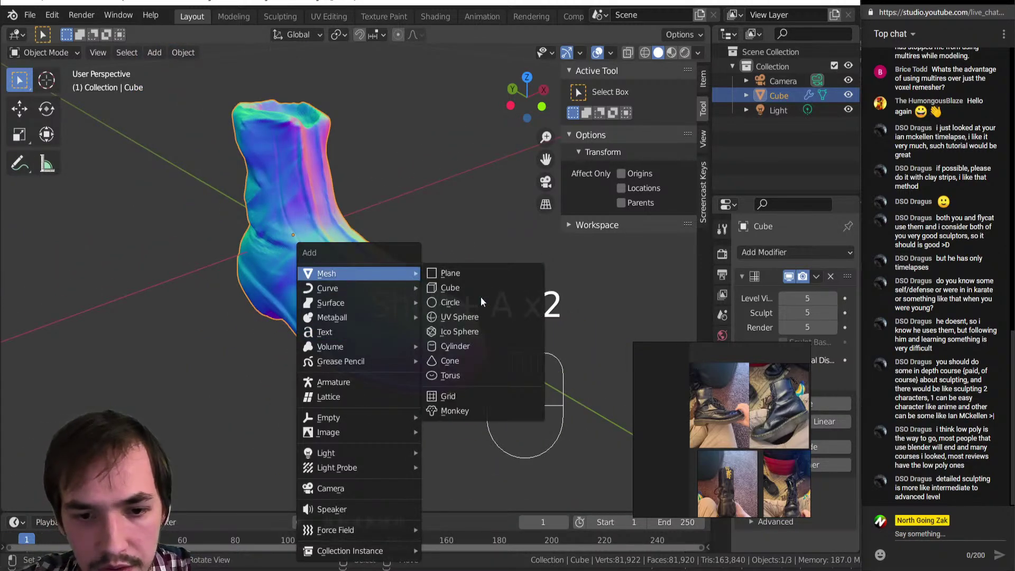
left_click(471, 301)
scroll(386, 310, "down", 8)
left_click(169, 499)
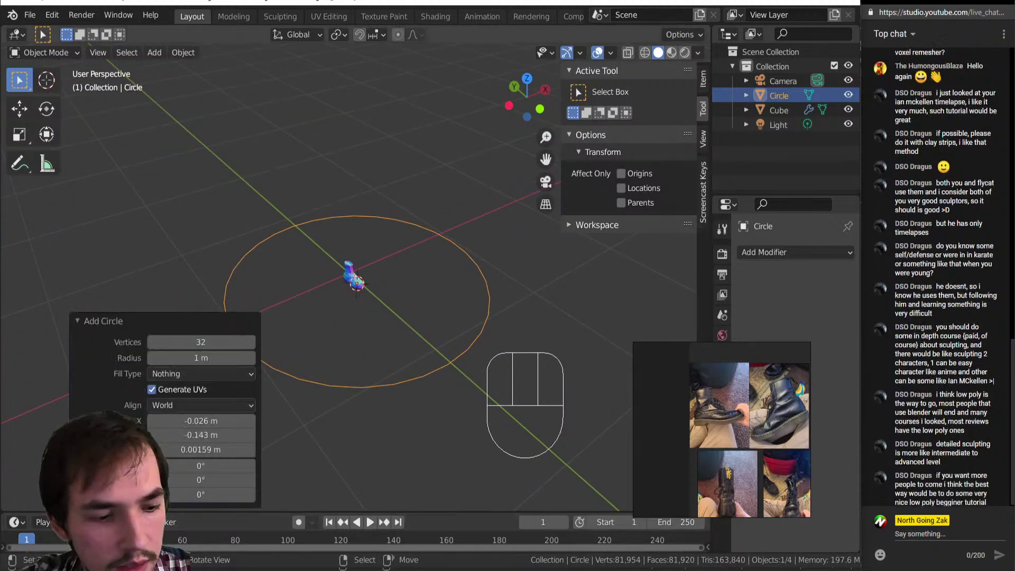
left_click(205, 343)
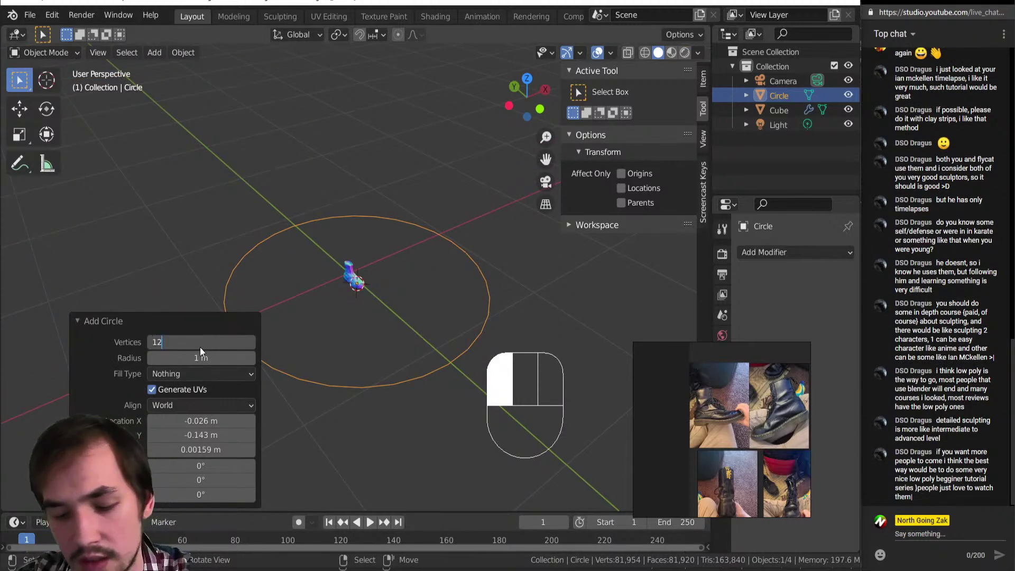
type("12")
key("Return")
Step: Scale the circle's vertices in Edit Mode by about 0.05, down to the size of the boot's front
key("Tab")
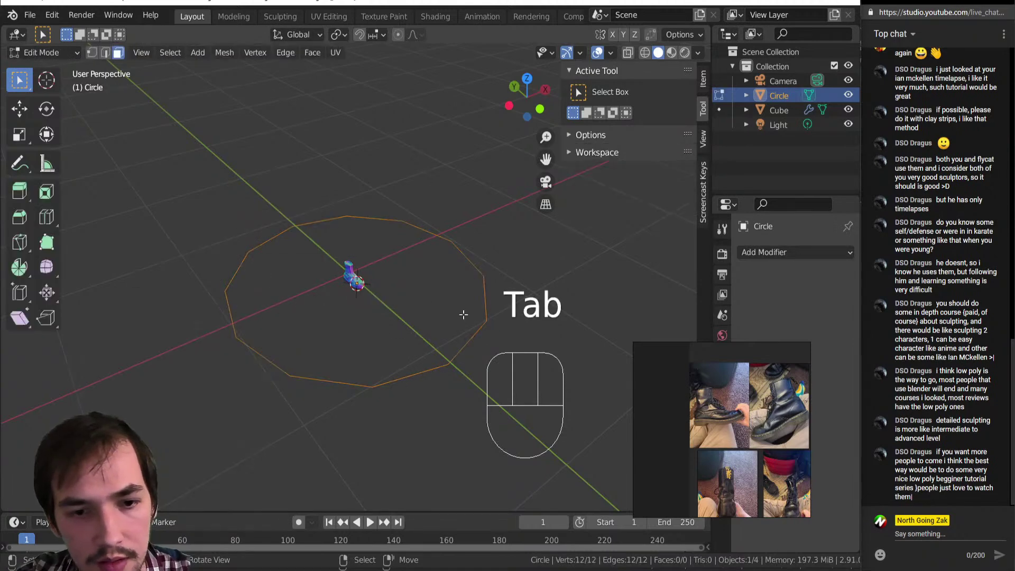
key("s")
left_click(370, 288)
scroll(449, 359, "up", 6)
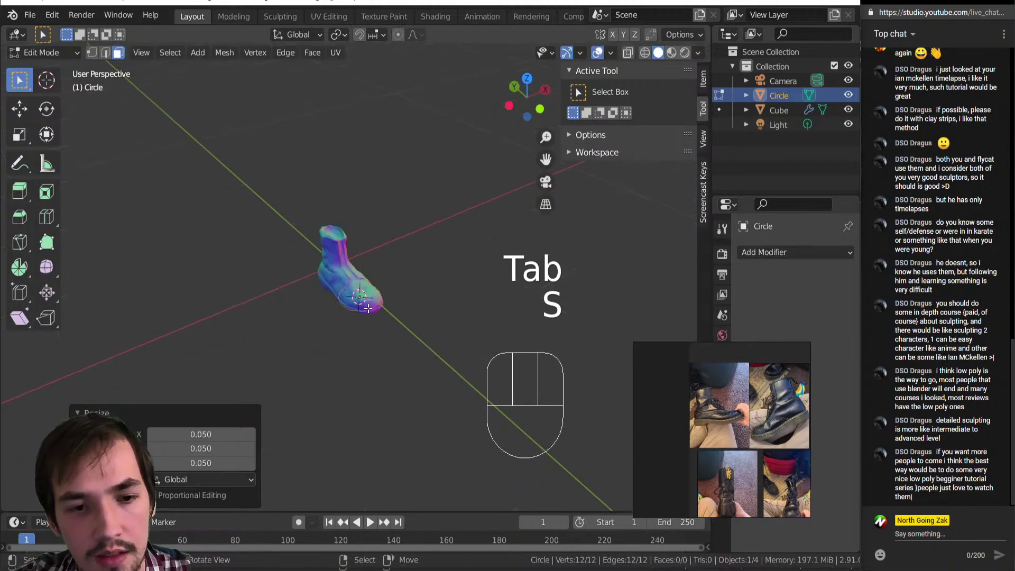
Step: Shrink the circle's vertices further to lace-eyelet size, finishing with a scale of about 0.785
key("s")
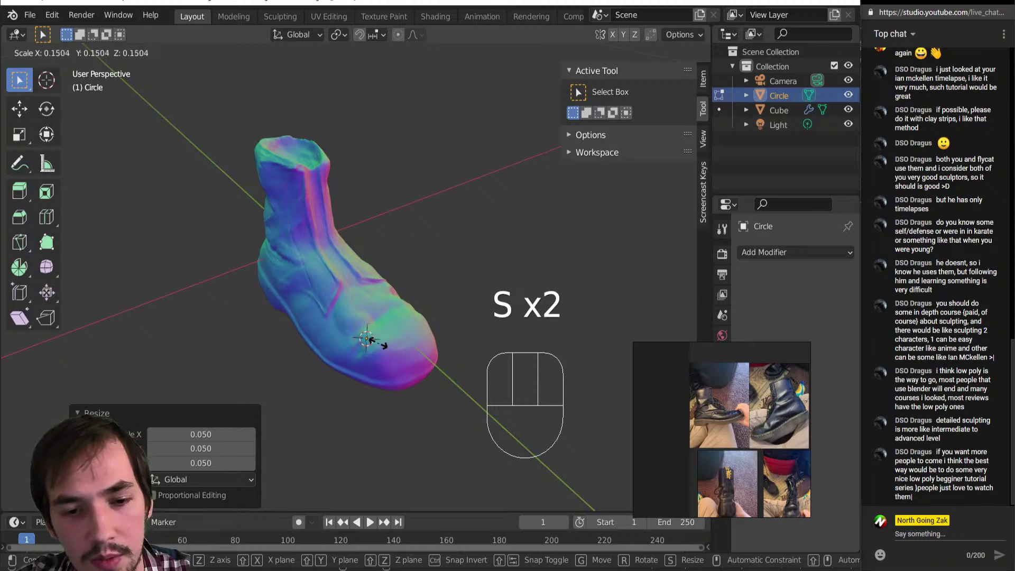
left_click(370, 339)
scroll(371, 339, "up", 5)
middle_click_drag(402, 370, 495, 392, "shift")
key("s")
left_click(466, 392)
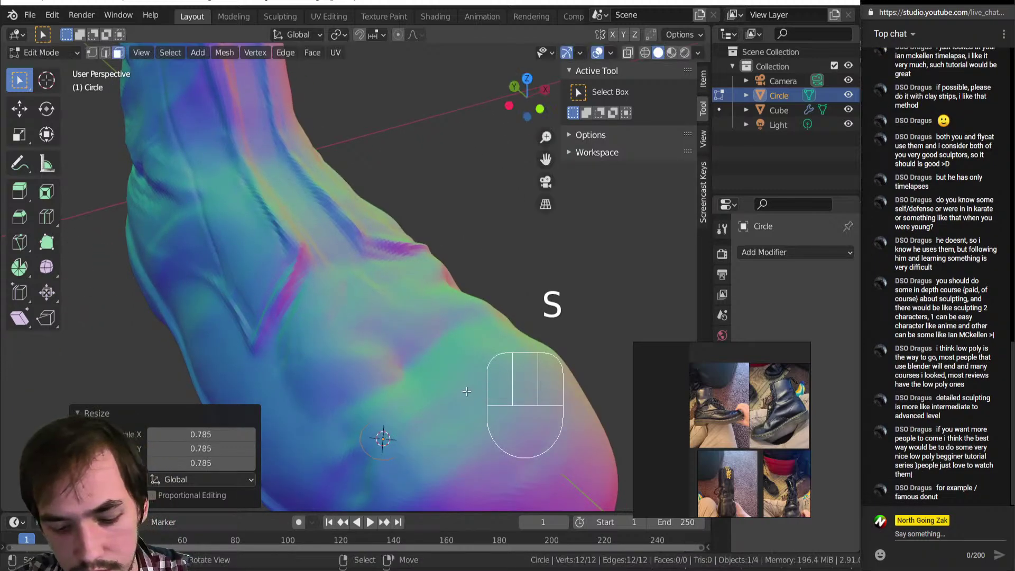
Step: Turn the circle into a flat ring by filling it, insetting the face about 0.0012 m and deleting the inner face
key("f")
key("i")
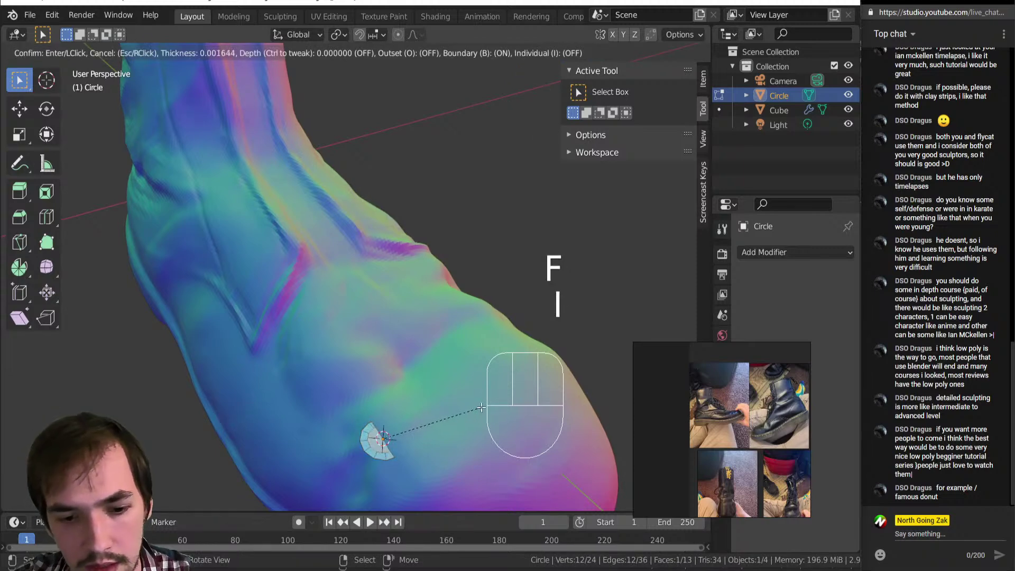
left_click(484, 408)
key("Delete")
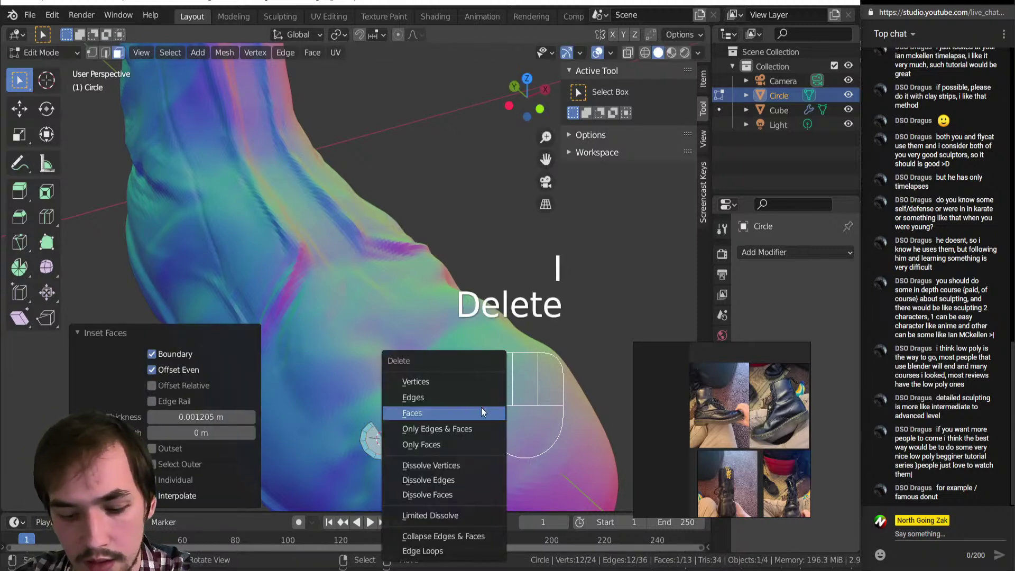
left_click(482, 403)
Step: Inset all the ring's faces with some depth to give it a raised profile, and return to Object Mode
key("a")
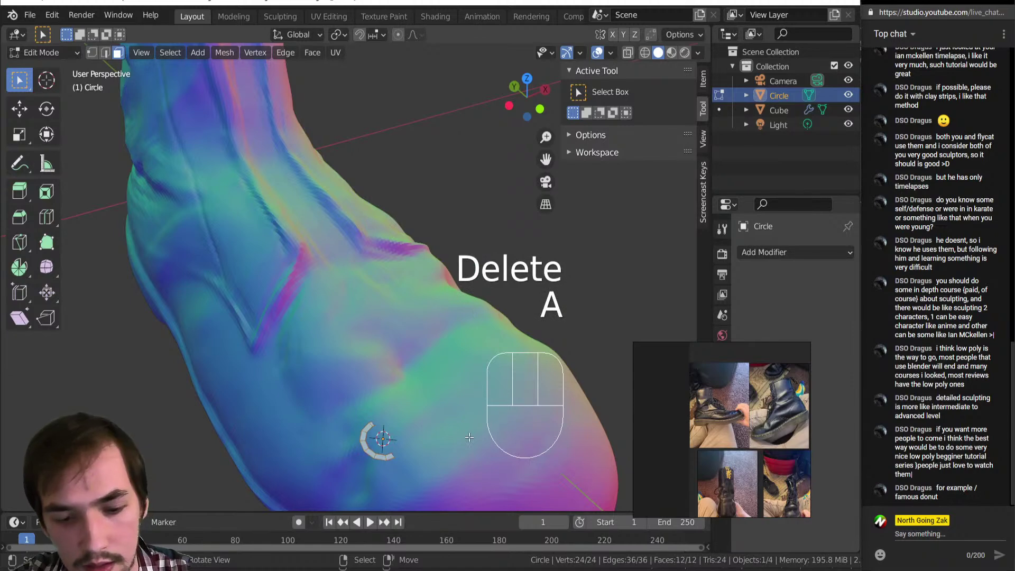
middle_click_drag(459, 439, 433, 330, "shift")
middle_click_drag(417, 398, 434, 317, "ctrl")
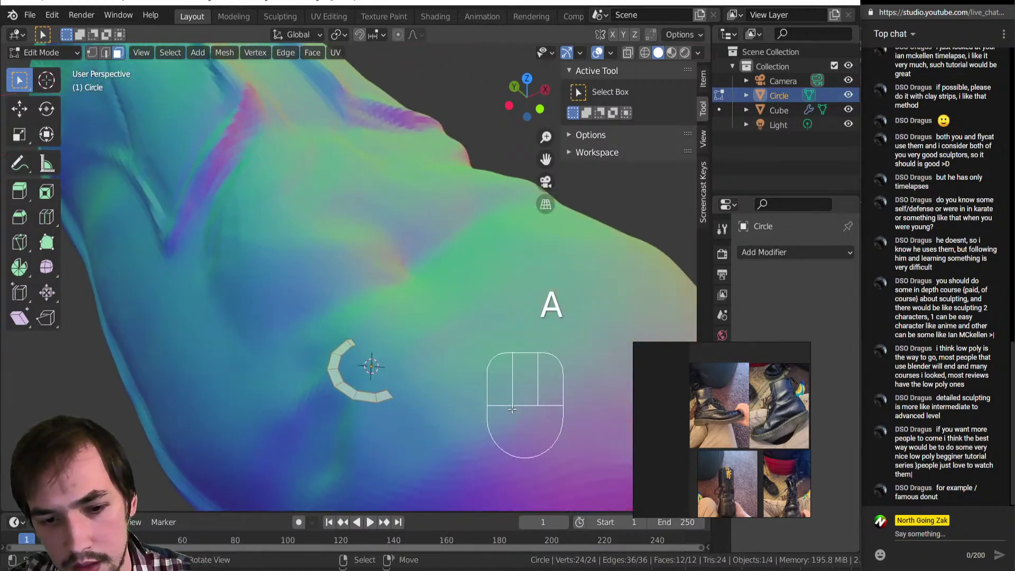
key("i")
key("ctrl")
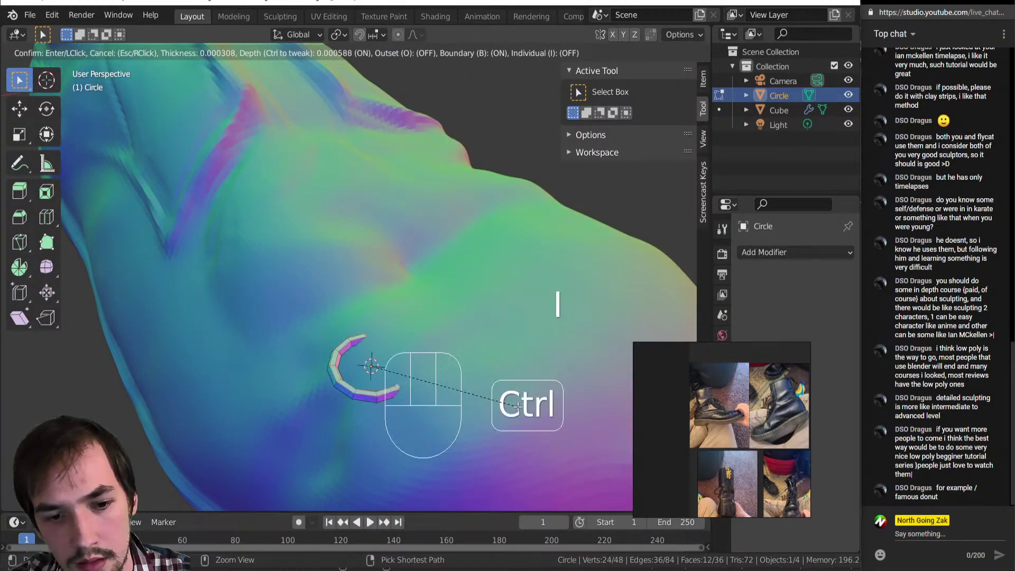
left_click(481, 405)
key("Tab")
Step: Try to move the ring horizontally onto the boot's side beside the lower end of the lace panel
scroll(445, 381, "down", 5)
middle_click_drag(346, 308, 341, 328, "shift")
scroll(339, 322, "down", 4)
middle_click_drag(339, 321, 459, 317)
scroll(376, 223, "up", 2)
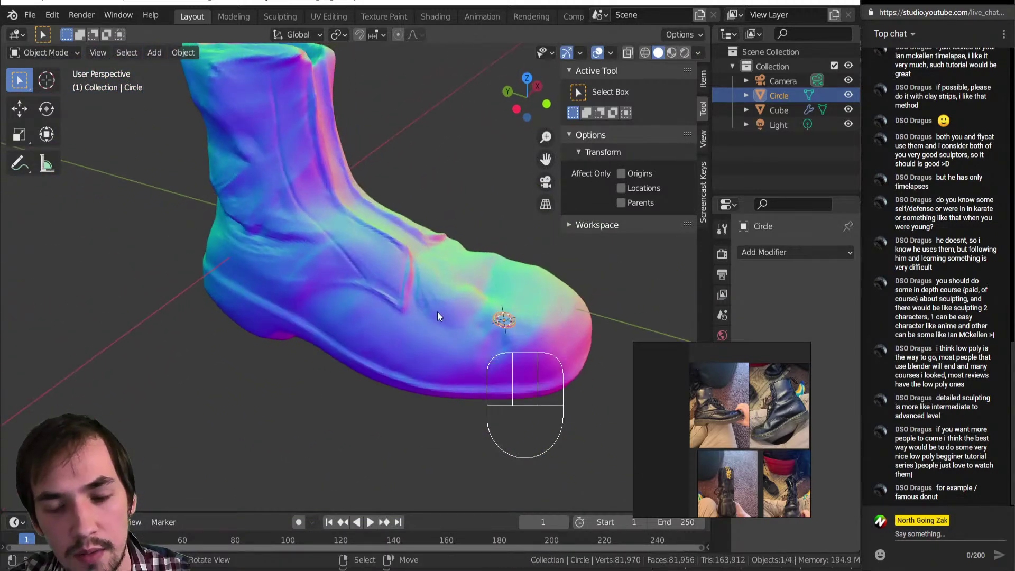
key("g")
key("shift+z")
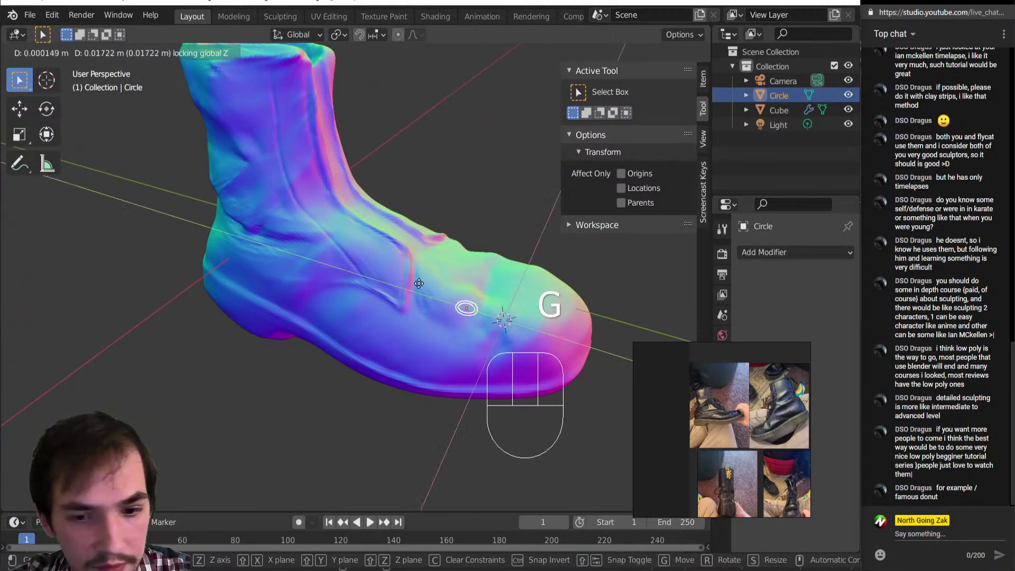
left_click(421, 280)
scroll(418, 288, "up", 3)
scroll(415, 302, "down", 3)
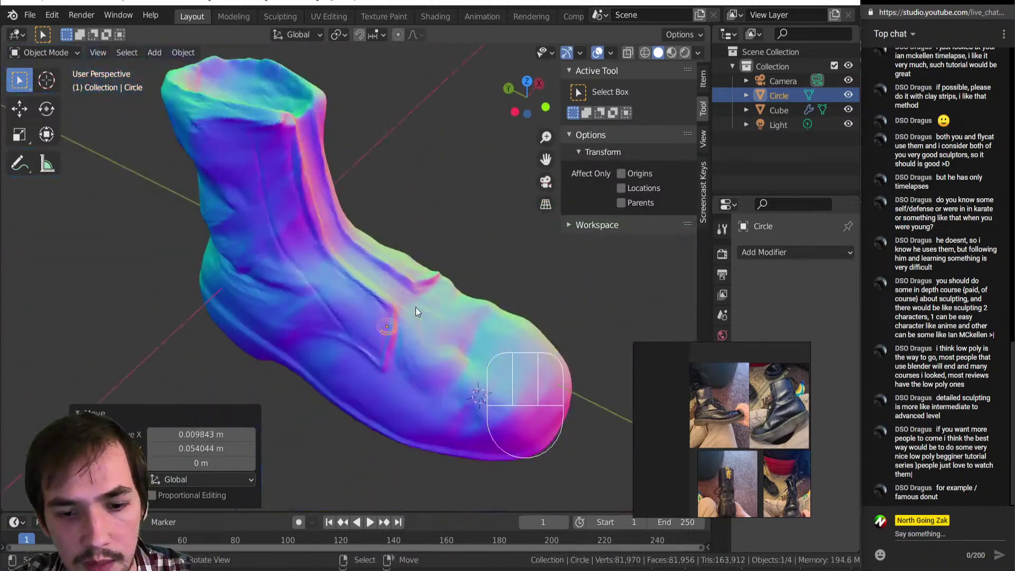
scroll(423, 317, "up", 2)
scroll(429, 319, "down", 3)
key("ctrl+z")
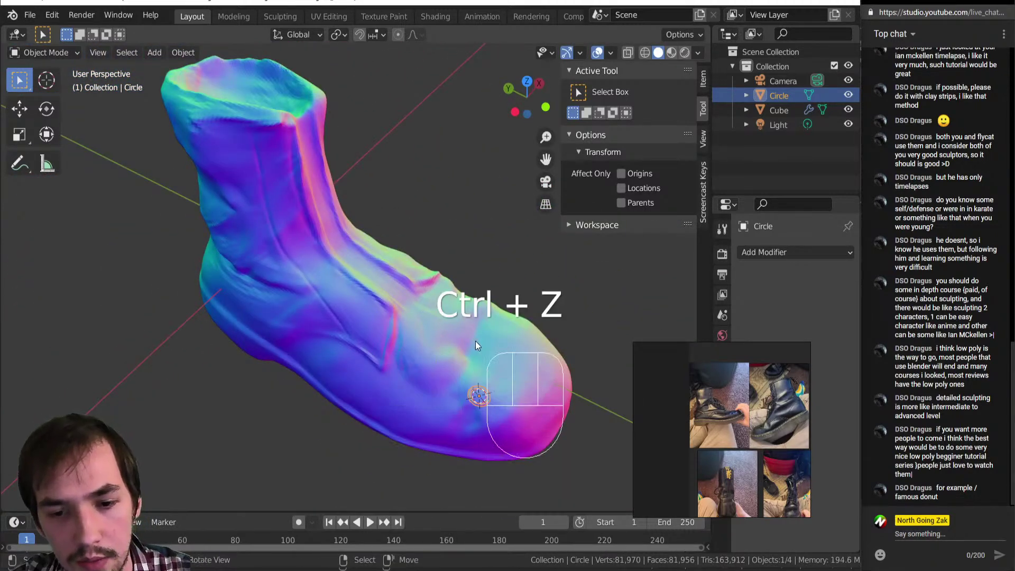
Step: Enable snapping to faces with Align Rotation to Target turned on
key("shift+Tab")
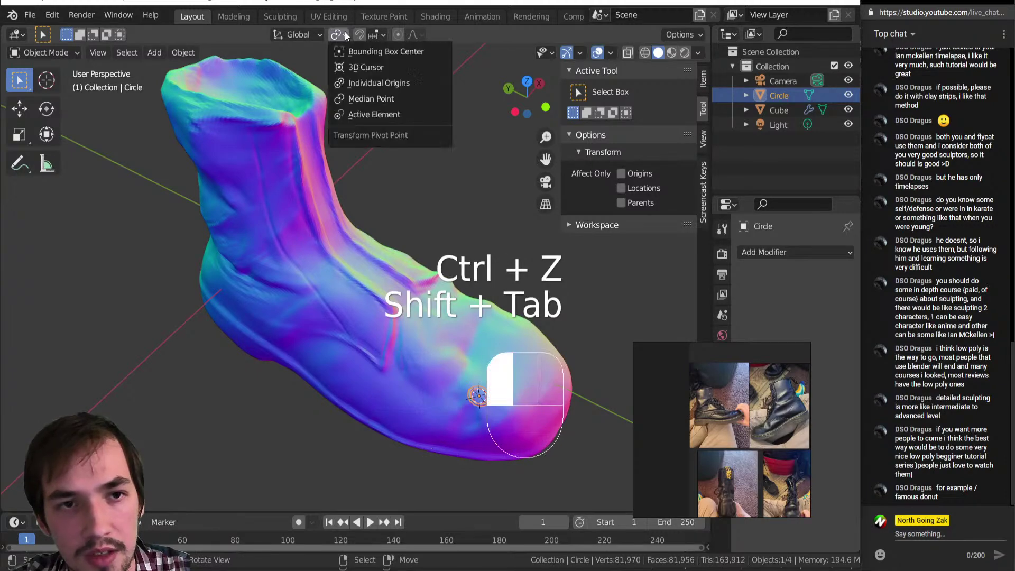
left_click(373, 35)
left_click(373, 37)
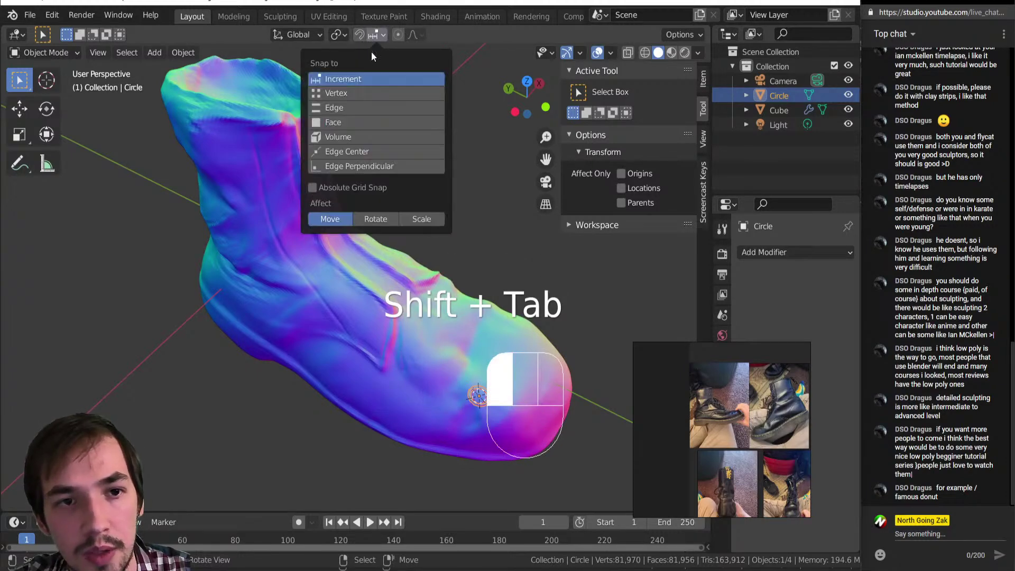
left_click(352, 119)
left_click(317, 236)
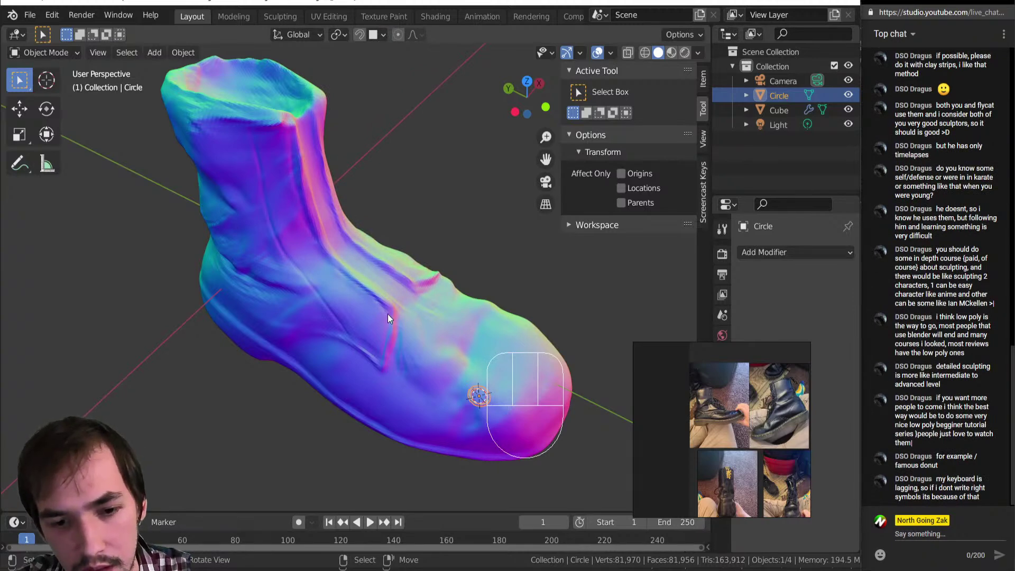
key("shift+Tab")
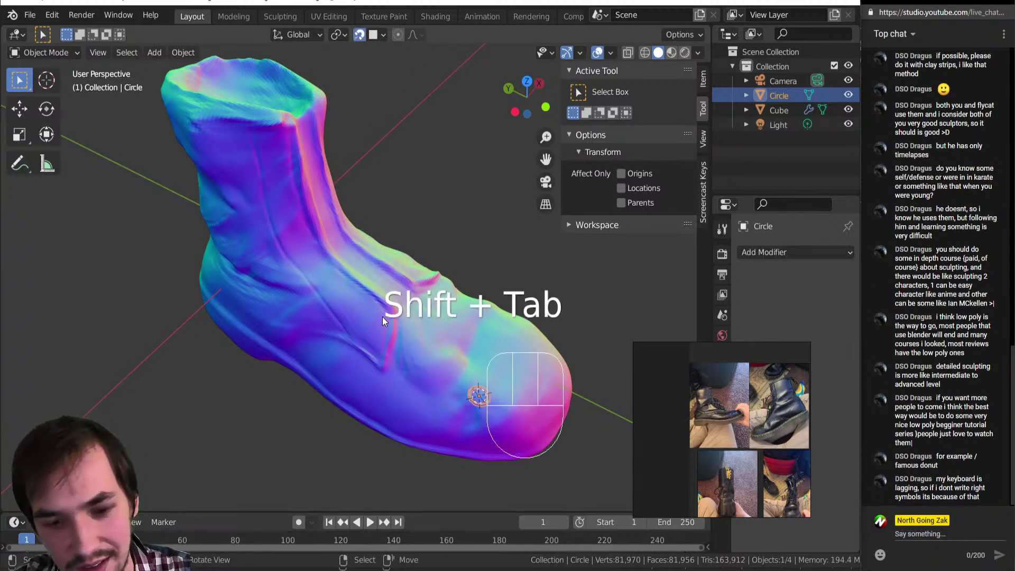
Step: Snap the ring onto the boot's surface beside the lace panel's lower corner, about 0.054 m along Y and 0.016 m along Z
key("g")
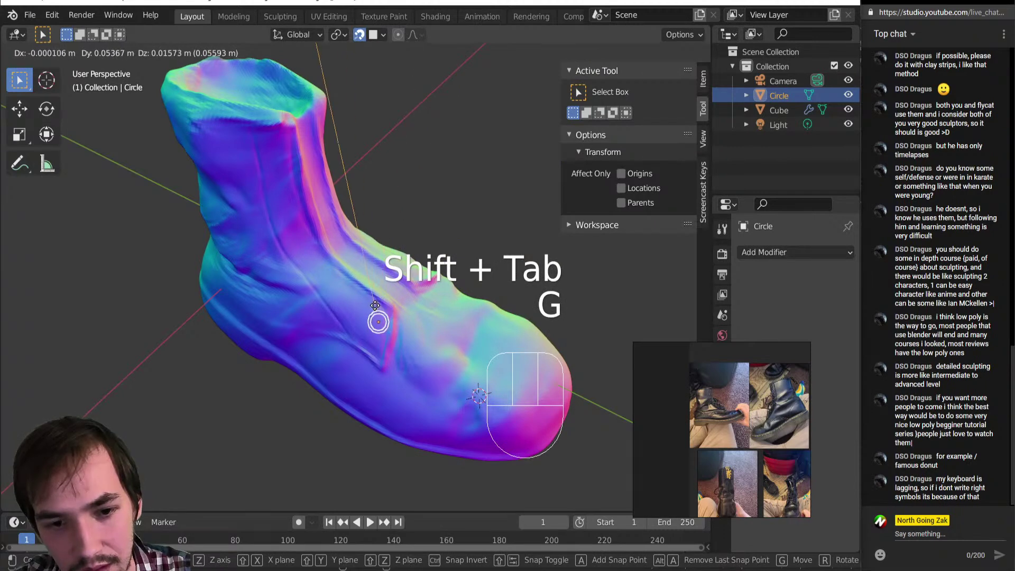
left_click(376, 303)
scroll(385, 324, "up", 3)
Step: Set the snap base to Median and re-snap the ring slightly lower on the lace panel's lower corner
left_click(380, 35)
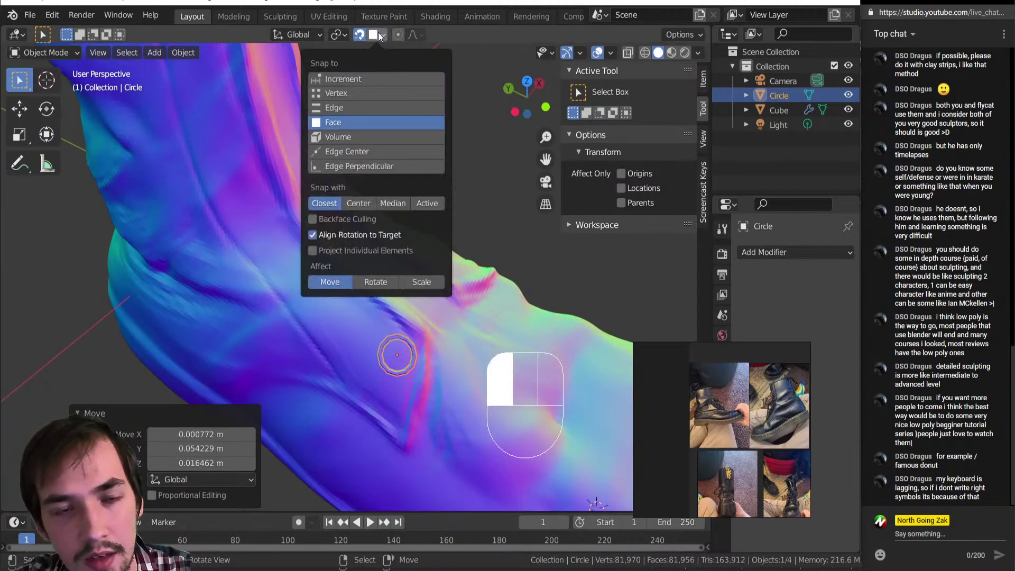
left_click(393, 204)
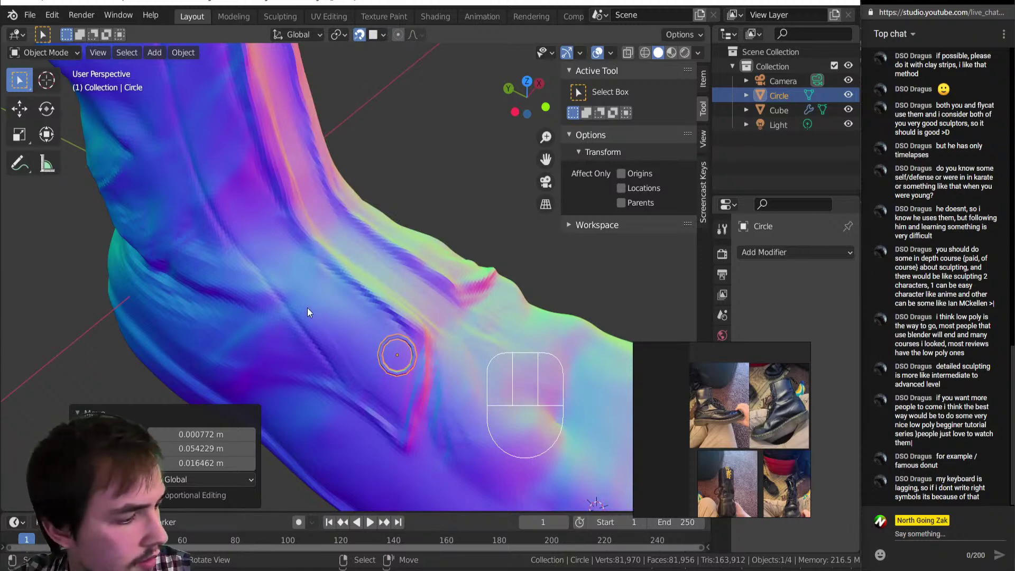
scroll(310, 309, "down", 4)
scroll(318, 306, "up", 4)
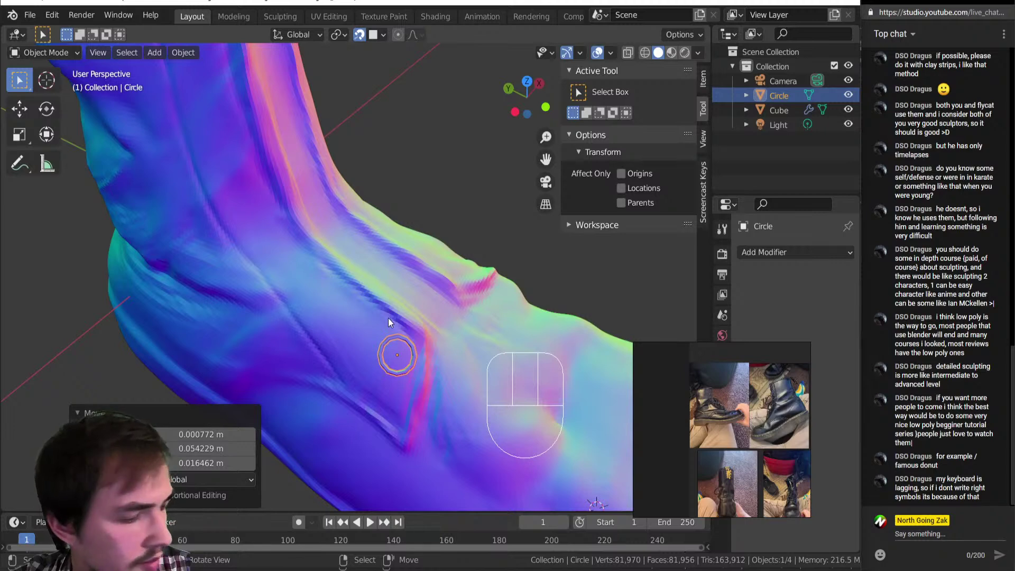
key("g")
left_click(374, 379)
Step: Scale the whole ring in Edit Mode to about 0.514 on its local X and Y axes, leaving local Z out
key("Tab")
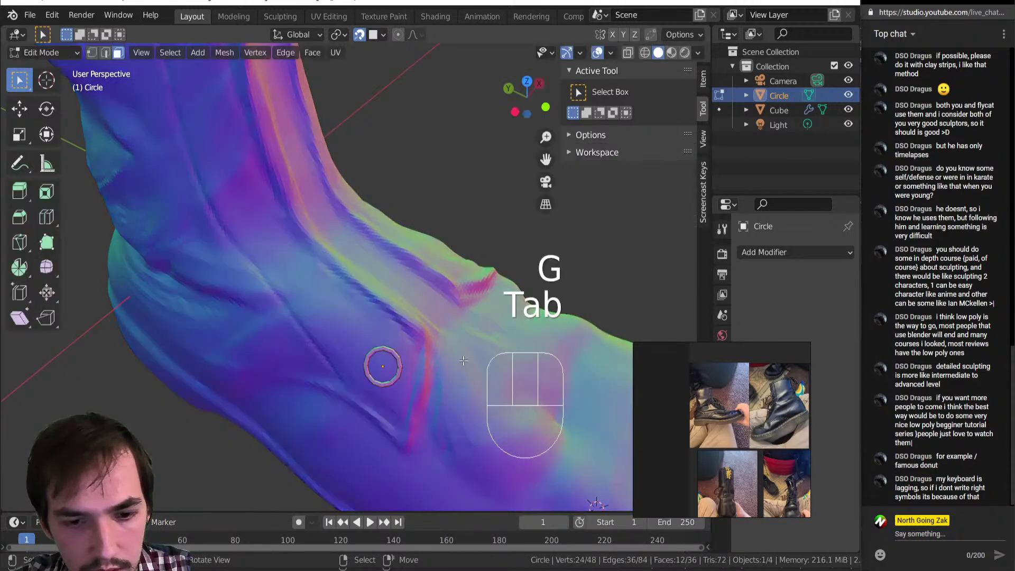
key("a")
key("s")
key("shift+z")
key("shift+z")
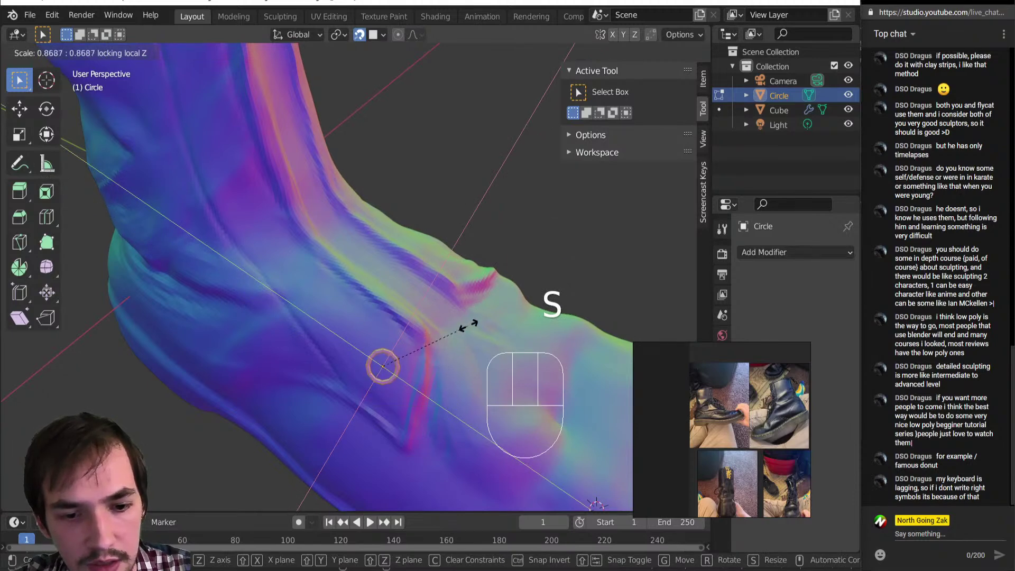
left_click(435, 349)
scroll(424, 368, "up", 3)
middle_click_drag(426, 376, 437, 278, "shift")
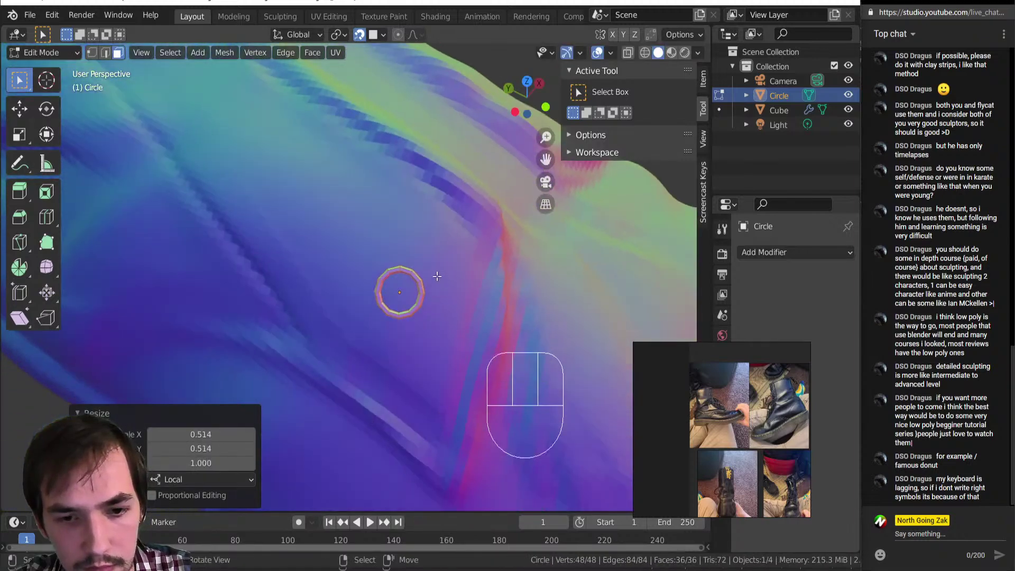
Step: Select the ring's outer edge loop and grow the selection to include the neighbouring faces
key("alt+a")
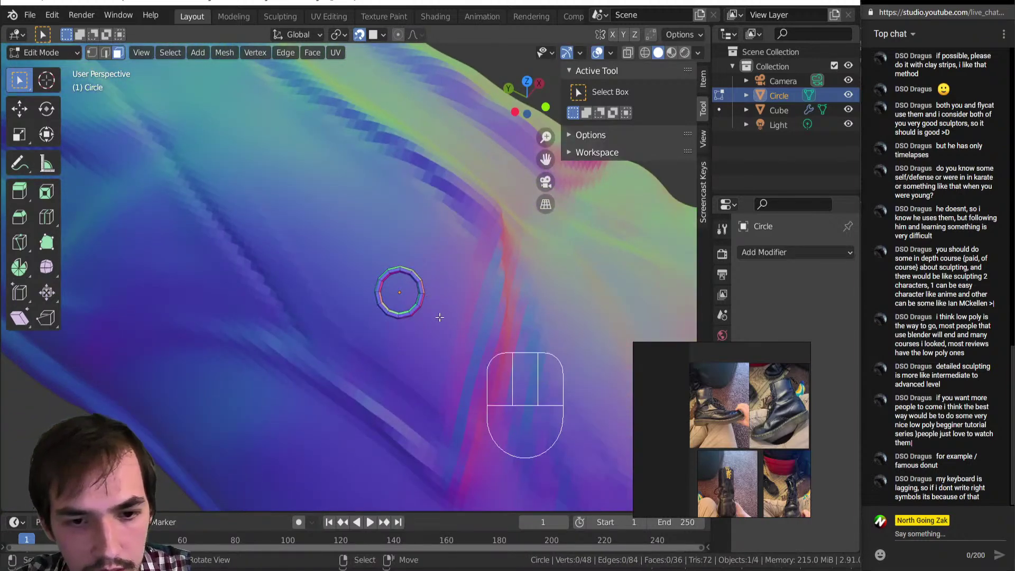
key("z")
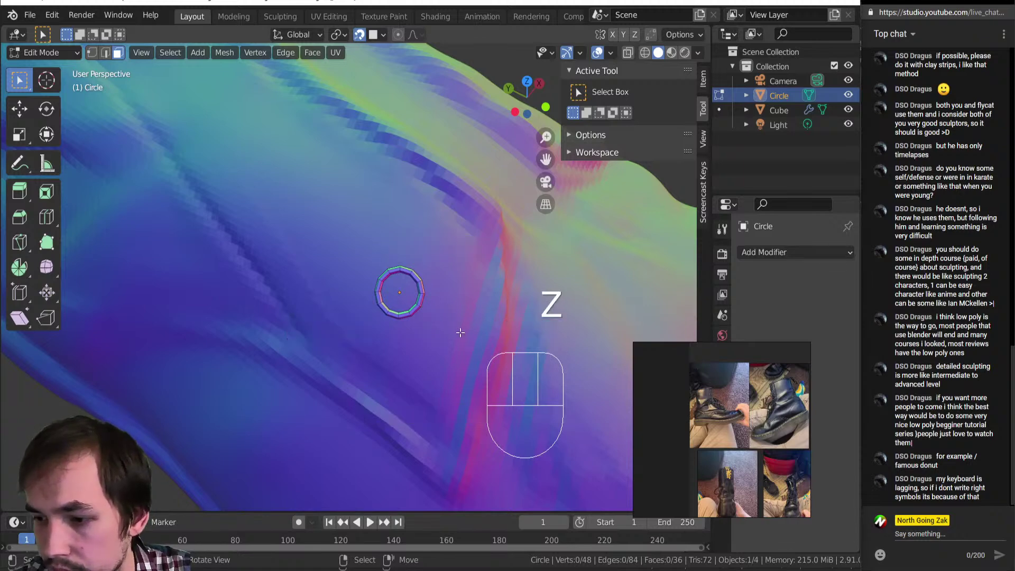
middle_click_drag(477, 338, 483, 322, "ctrl")
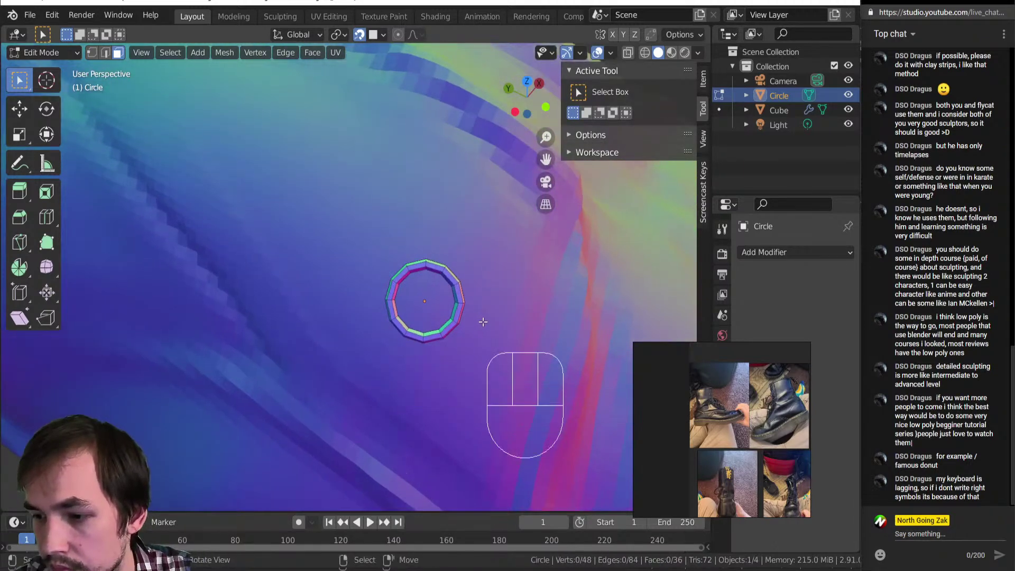
left_click(448, 319, "alt")
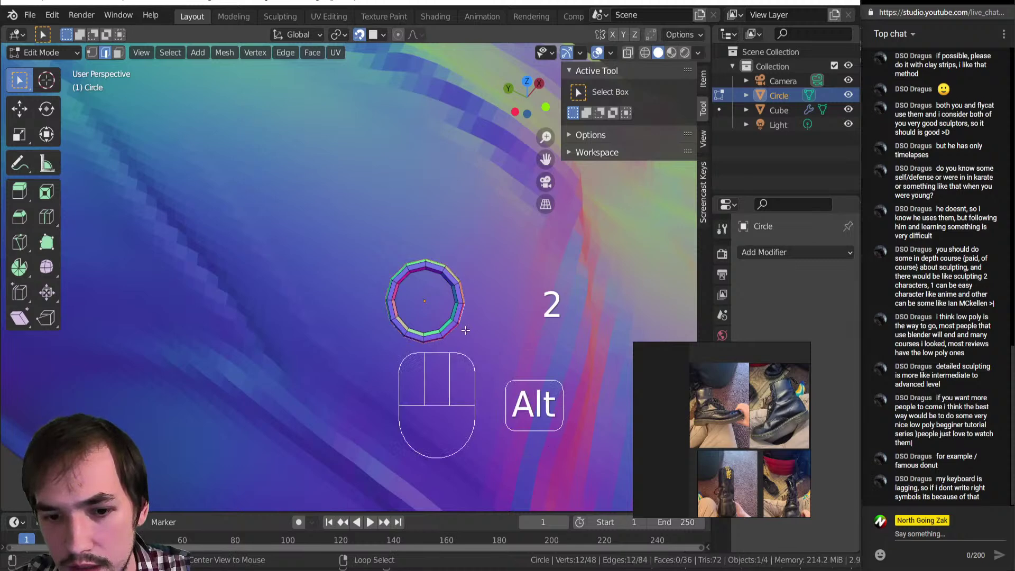
key("ctrl+KP_Add")
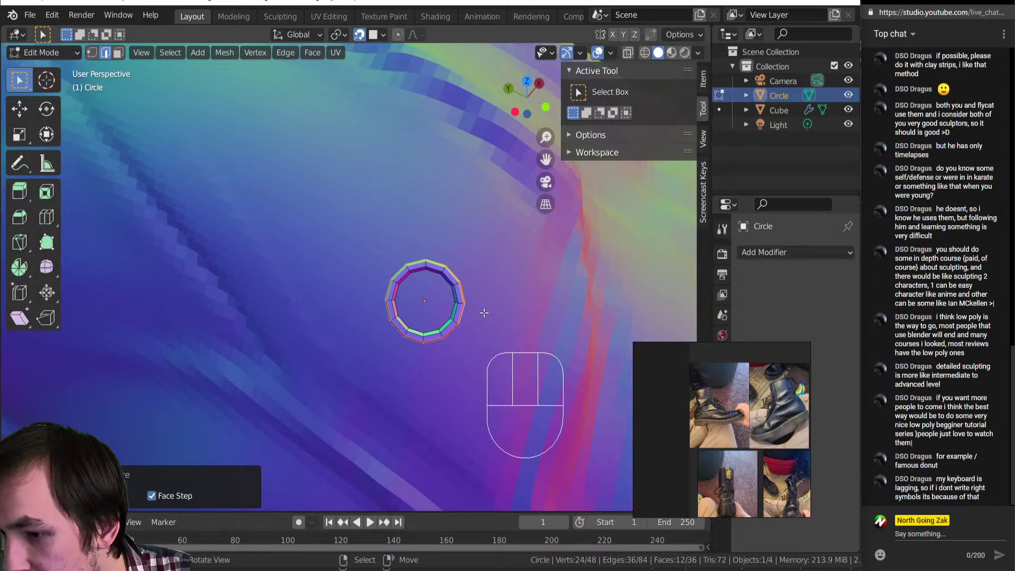
middle_click_drag(488, 321, 402, 294, "shift")
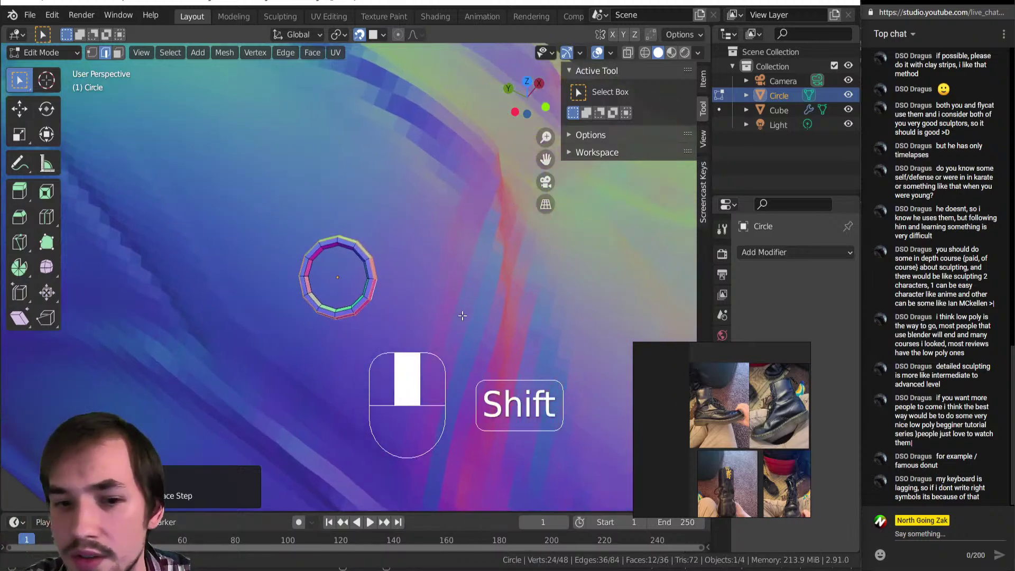
key("ctrl+KP_Add")
key("ctrl+KP_Add")
key("ctrl+KP_Add")
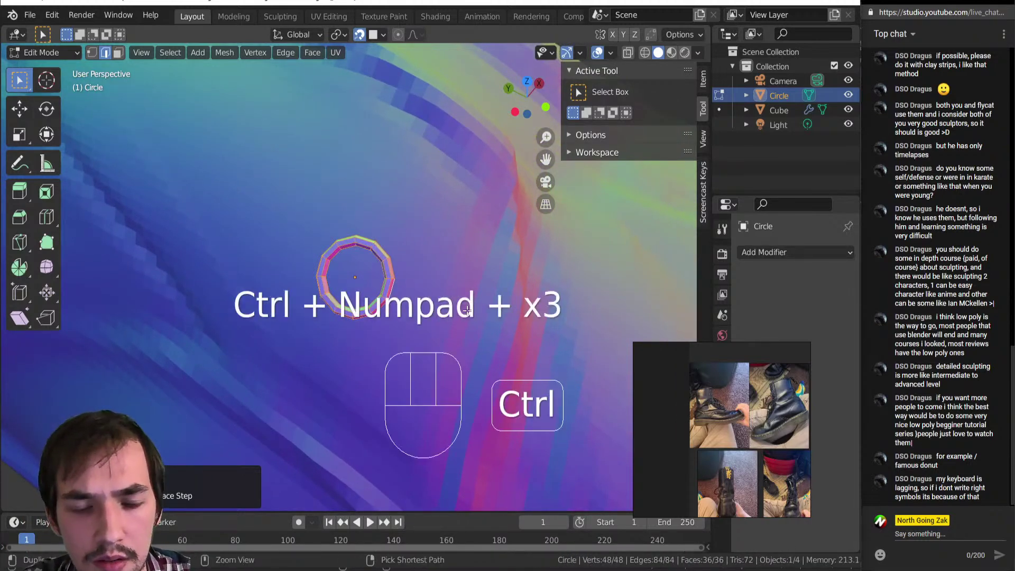
key("ctrl+z")
Step: Try to widen the ring by scaling its grown selection outward without Z, then its outer loops uniformly by about 1.17
key("s")
key("shift+z")
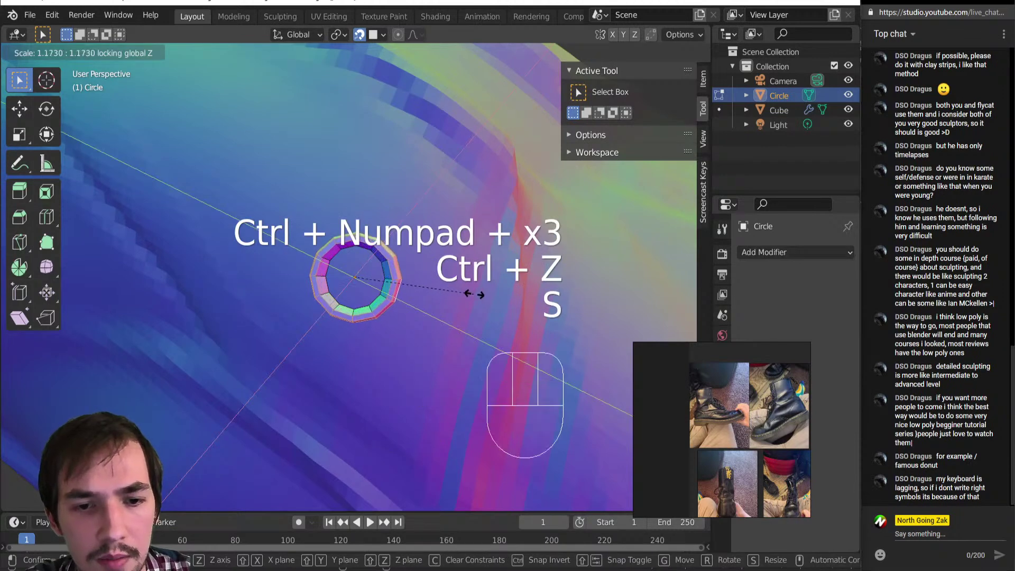
left_click(423, 294)
left_click(420, 302, "alt")
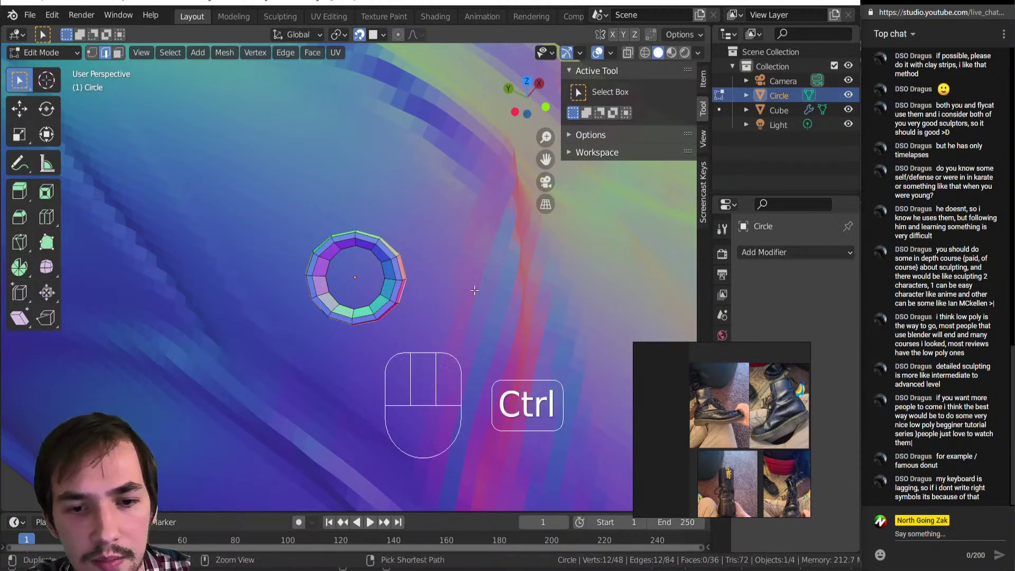
key("ctrl+KP_Add")
key("s")
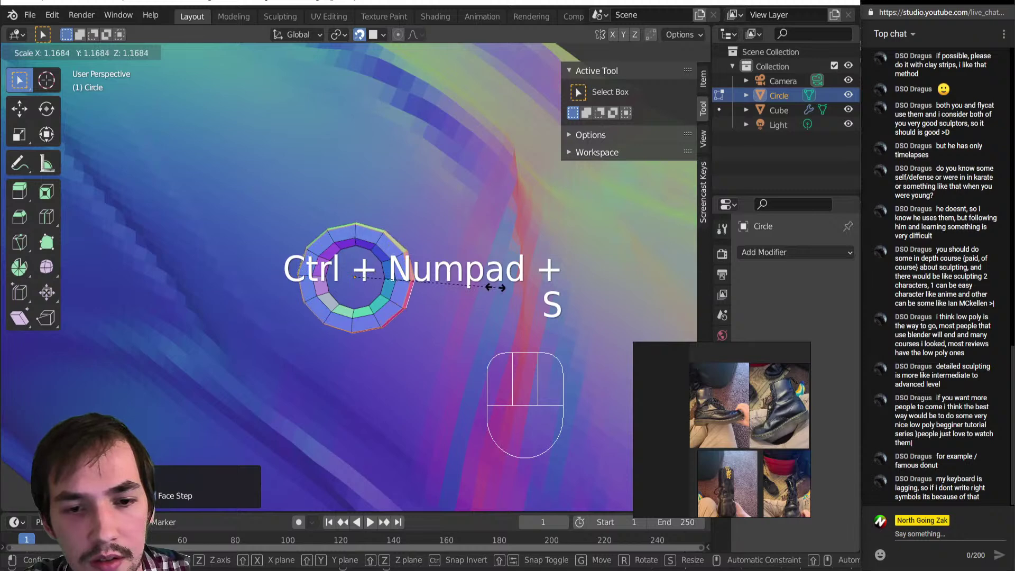
left_click(492, 286)
Step: Undo the ring's widening and the selection changes made with it
key("ctrl+z")
key("ctrl+z")
key("ctrl+z")
key("ctrl+z")
key("ctrl+z")
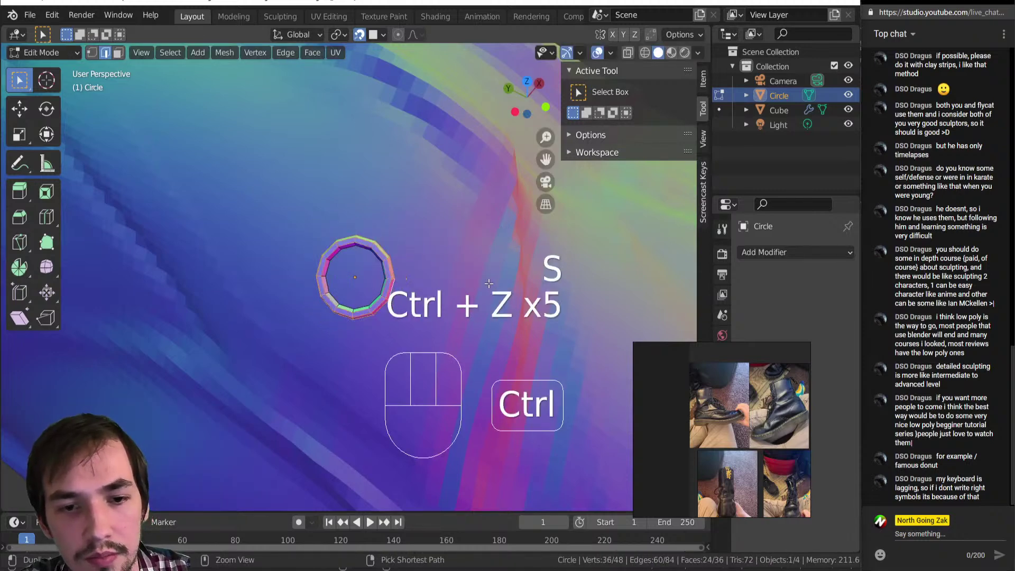
Step: Make a linked duplicate of the ring in Object Mode and place it in the empty space beside the boot's sole
scroll(489, 284, "down", 5)
key("Tab")
scroll(393, 299, "down", 3)
scroll(398, 293, "up", 2)
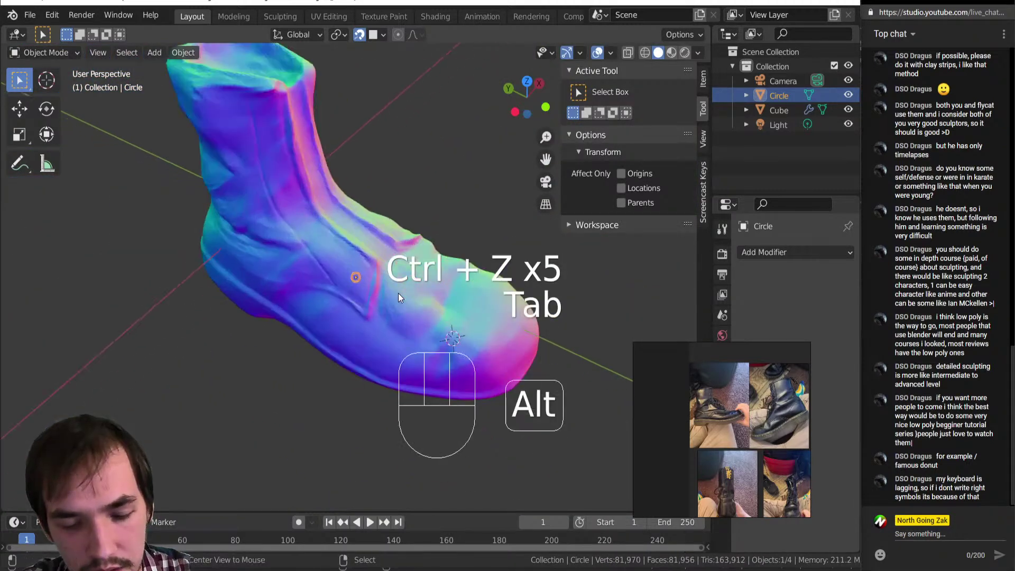
key("alt+d")
left_click(300, 399)
key("Tab")
key("Tab")
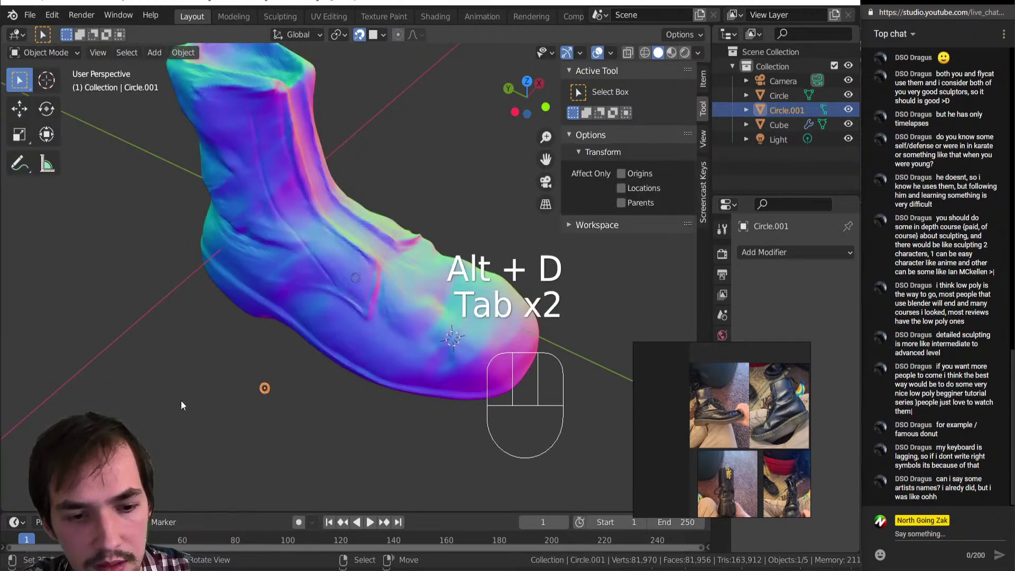
Step: Clear the rotation of the duplicate ring beside the sole and enter Edit Mode on it
key("alt+r")
scroll(325, 307, "up", 3)
middle_click_drag(325, 307, 282, 373, "shift")
scroll(294, 310, "down", 3)
key("Tab")
scroll(311, 318, "up", 3)
middle_click_drag(311, 317, 399, 322, "shift")
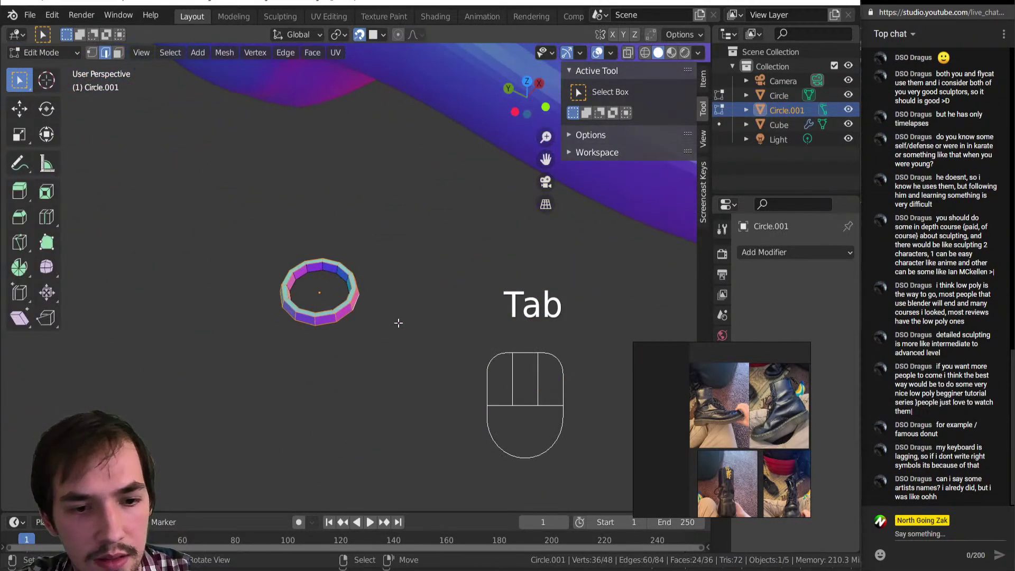
Step: Select the ring's inner edge loop and turn on proportional editing with Linear falloff
key("s")
right_click(397, 322)
left_click(335, 284, "alt")
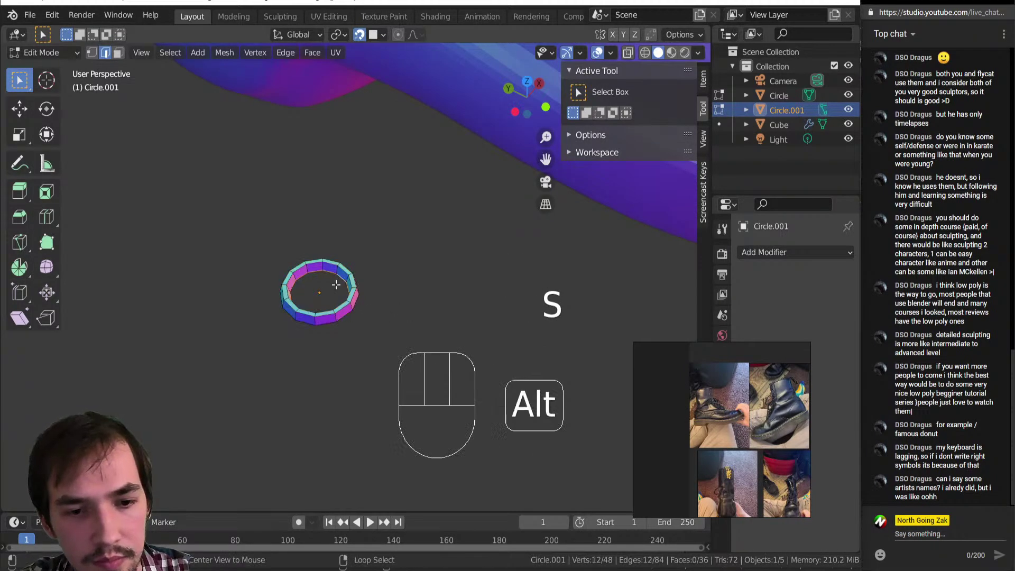
key("o")
left_click(406, 36)
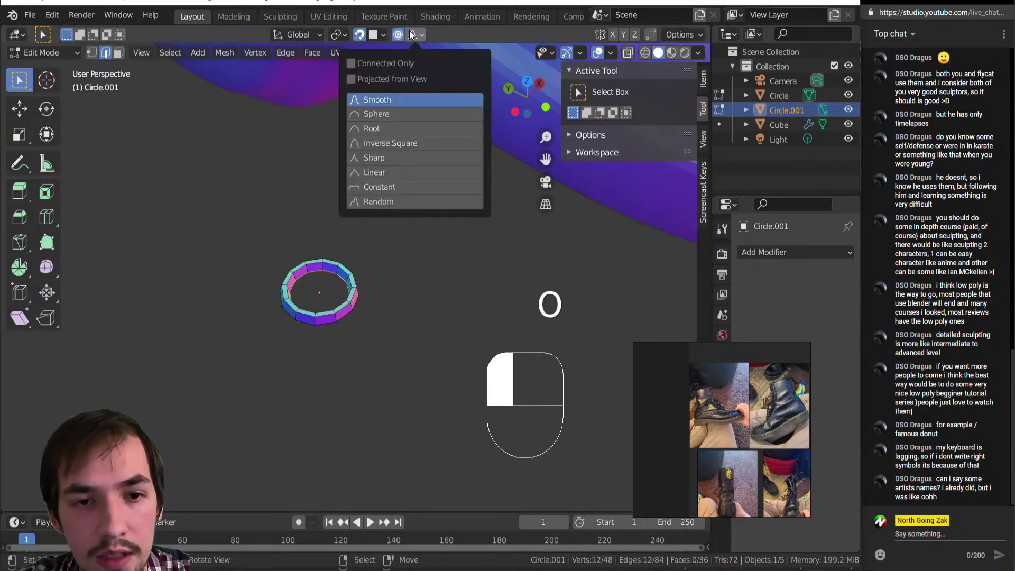
left_click(392, 174)
Step: Scale the inner edge loop inward without Z to about 0.28, reducing the proportional editing radius to a very small value
key("s")
key("shift+z")
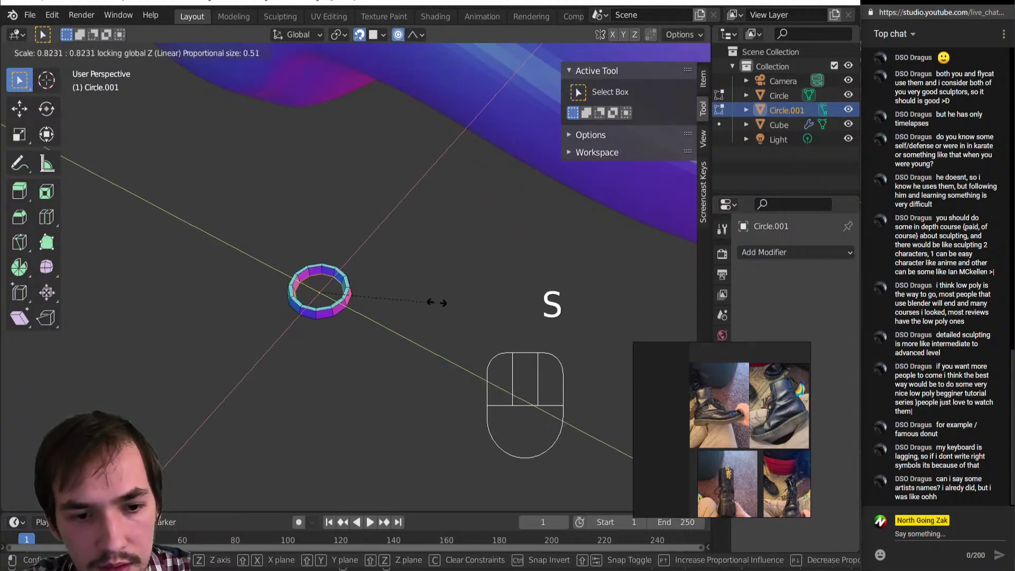
left_click(469, 300)
key("s")
key("shift+z")
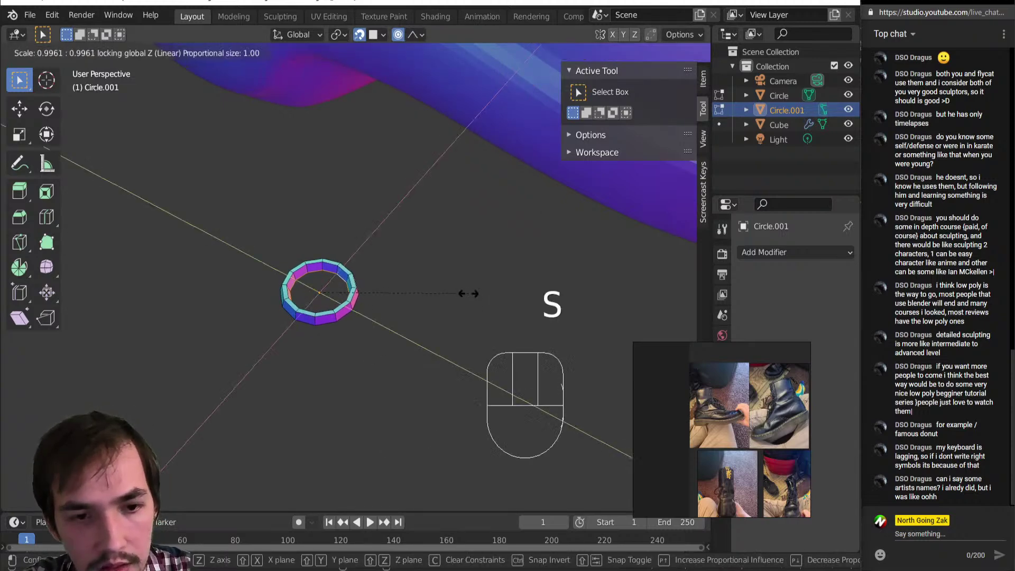
scroll(461, 288, "up", 1)
scroll(426, 286, "down", 5)
scroll(413, 290, "up", 8)
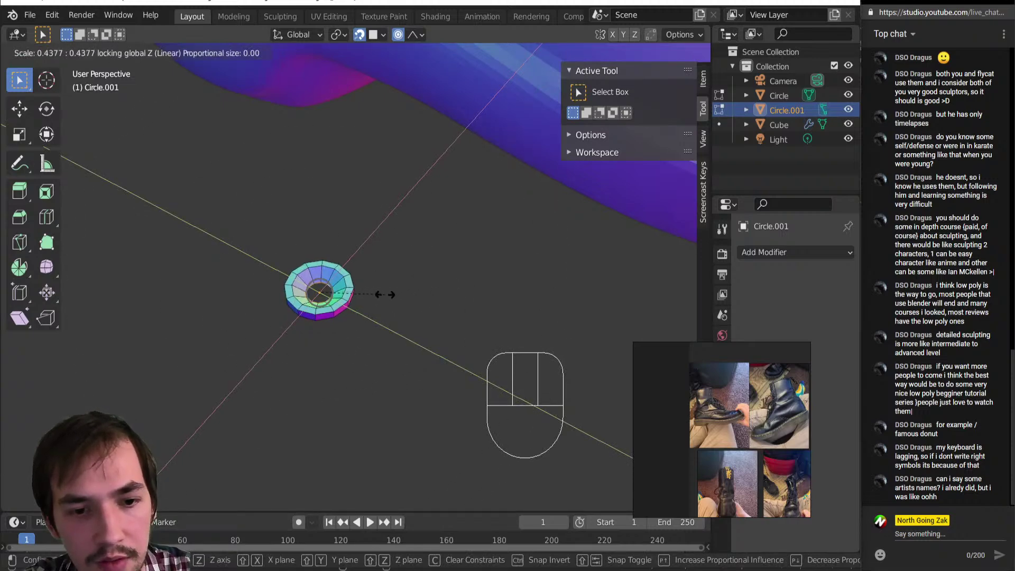
scroll(373, 292, "down", 1)
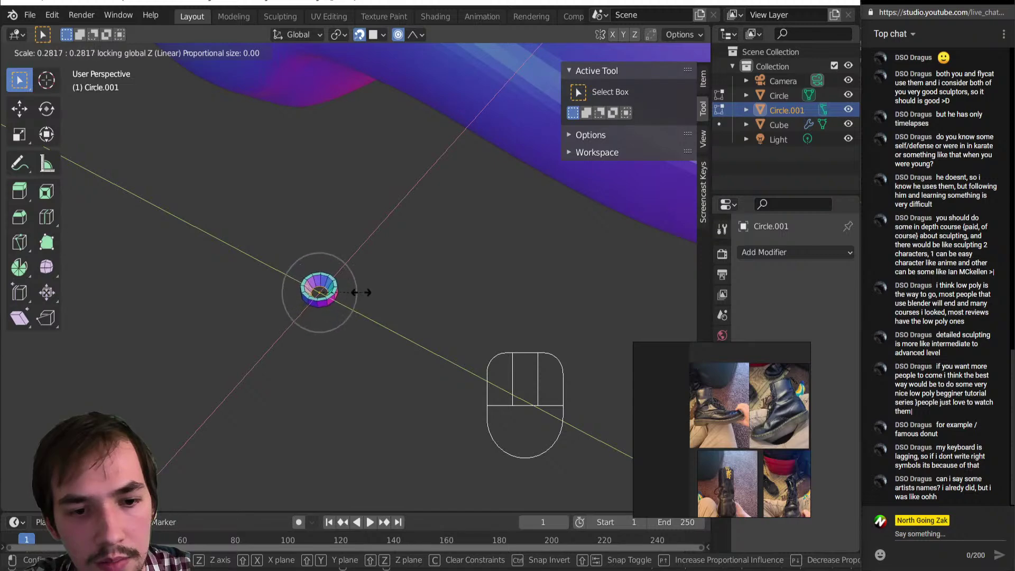
left_click(362, 293)
Step: Scale the ring uniformly by 2.527, then scale it without Z by 1.48
key("s")
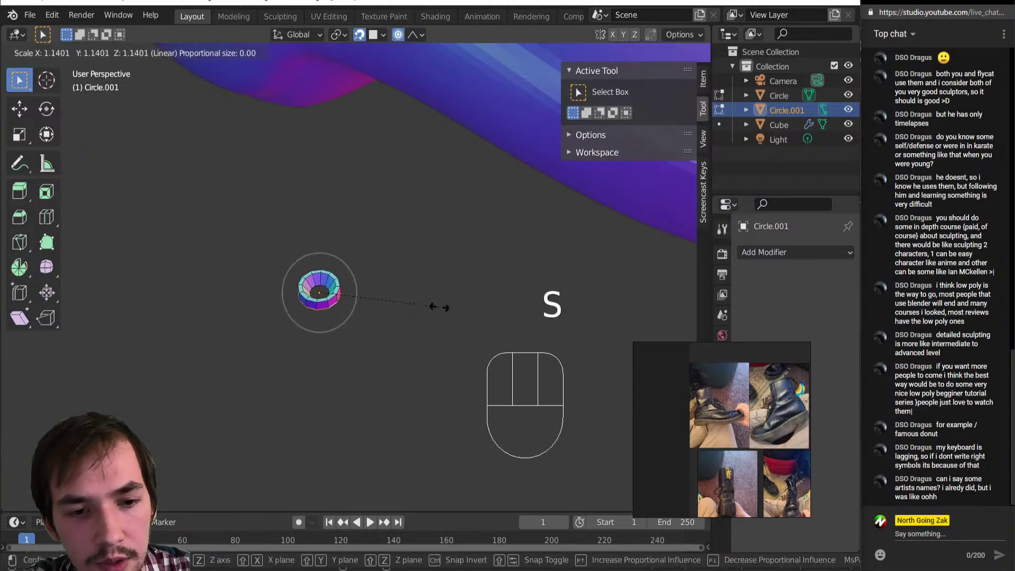
left_click(584, 311)
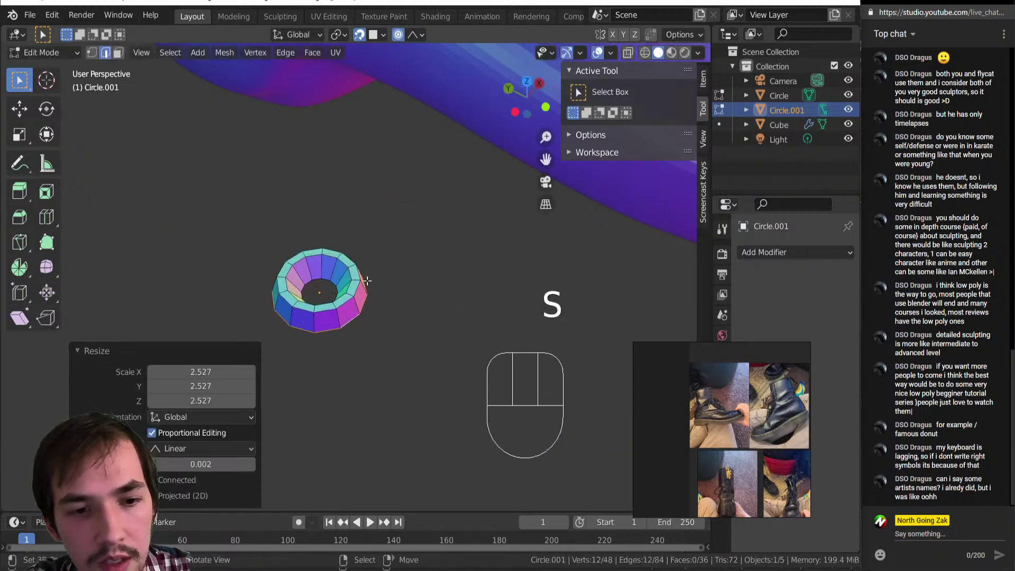
middle_click_drag(335, 261, 315, 314)
scroll(359, 312, "down", 1)
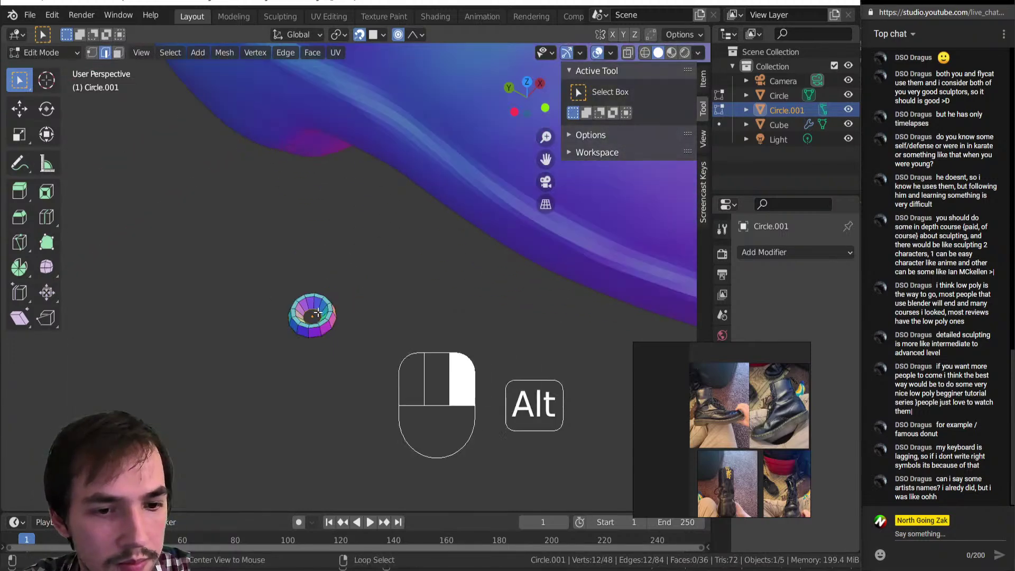
scroll(316, 314, "down", 4)
key("s")
key("shift+z")
left_click(504, 311)
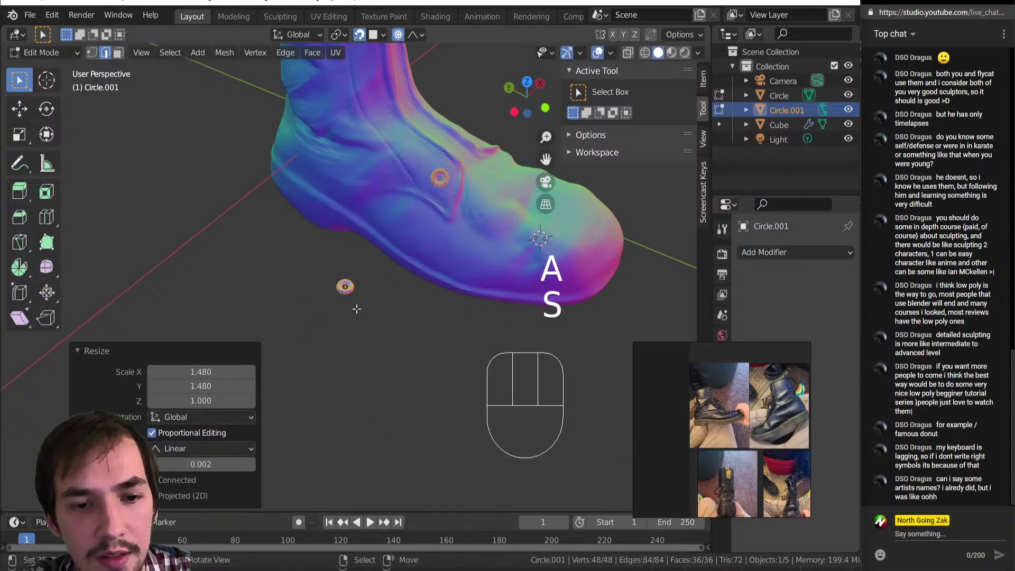
Step: Widen the ring's inner edge loop without Z by 1.351
scroll(339, 305, "up", 4)
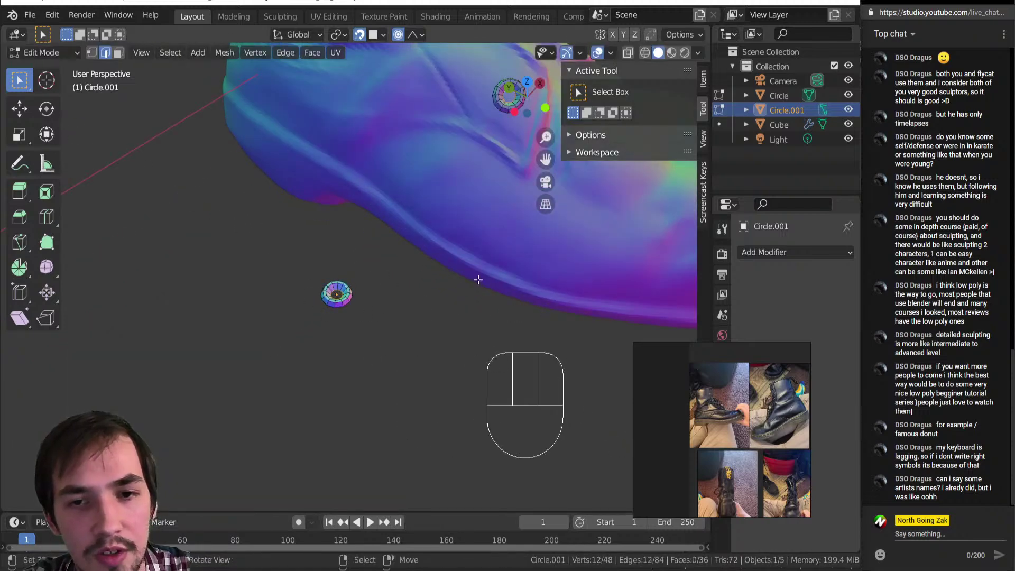
key("s")
key("shift+z")
left_click(528, 285)
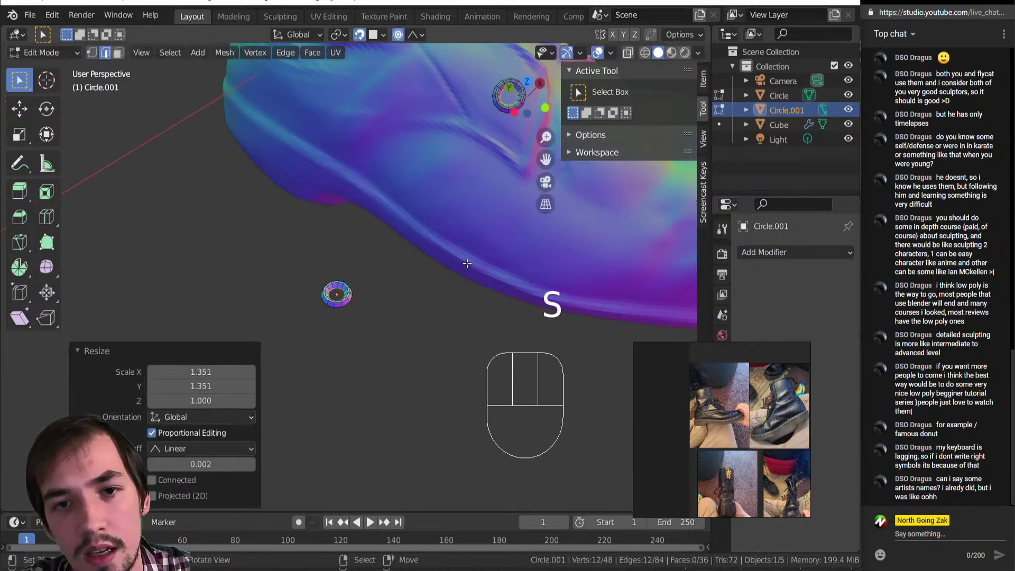
Step: Return to Object Mode and delete the linked duplicate ring beside the sole
key("Tab")
middle_click_drag(246, 290, 311, 314)
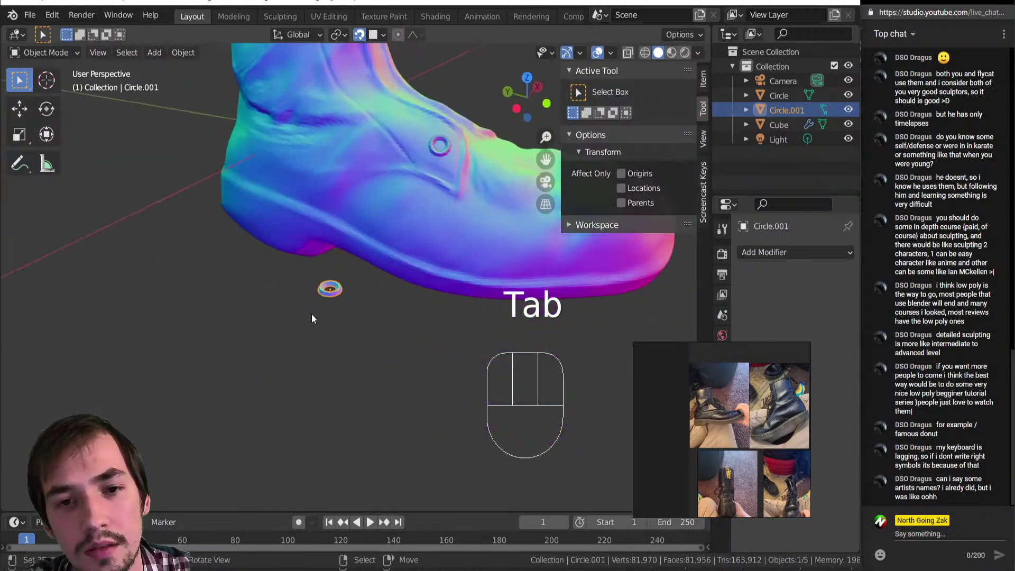
right_click(340, 285)
key("Delete")
Step: Select the remaining ring on the boot and apply Shade Smooth to it
middle_click_drag(395, 208, 369, 260)
right_click(416, 212)
scroll(369, 260, "up", 6)
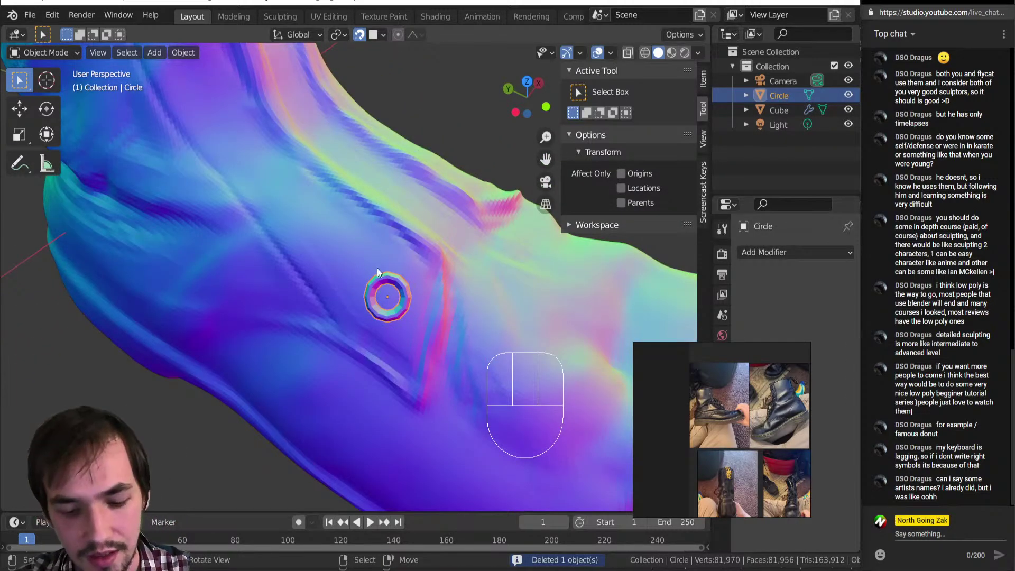
key("space")
type("shade")
key("Down")
key("Return")
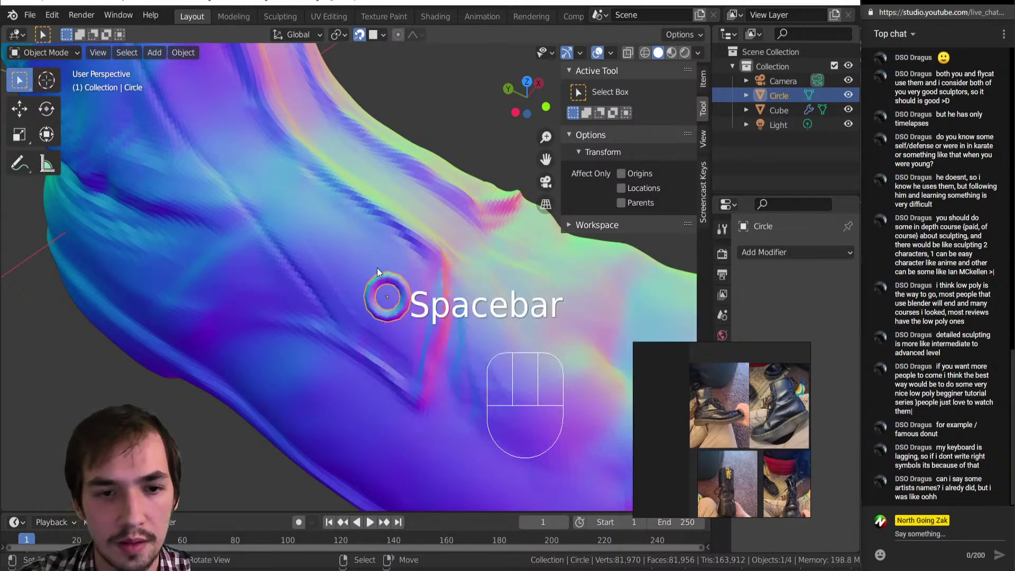
Step: Reposition the ring slightly on the boot's surface near the lower front corner of the lace flap
middle_click_drag(395, 248, 392, 241)
scroll(386, 307, "down", 3)
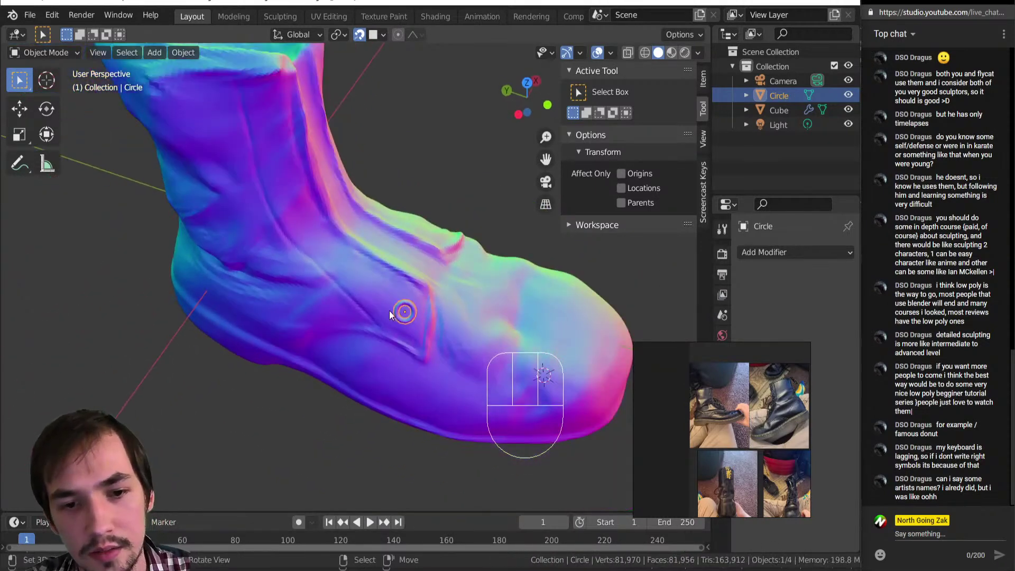
scroll(390, 325, "up", 3)
key("g")
left_click(408, 325)
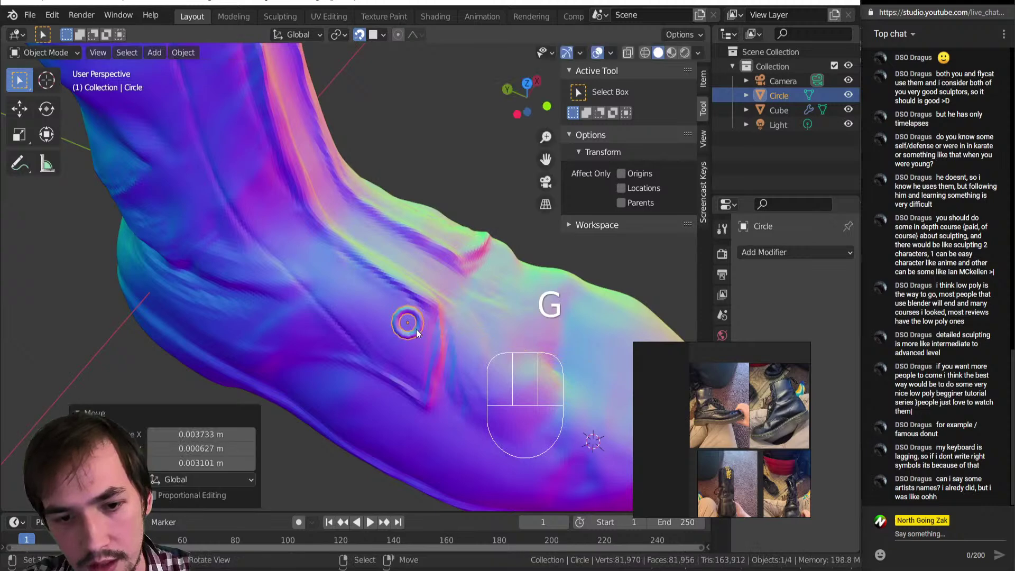
Step: Snap the 3D cursor to the ring and scale the ring to 0.837
key("shift+s")
key("s")
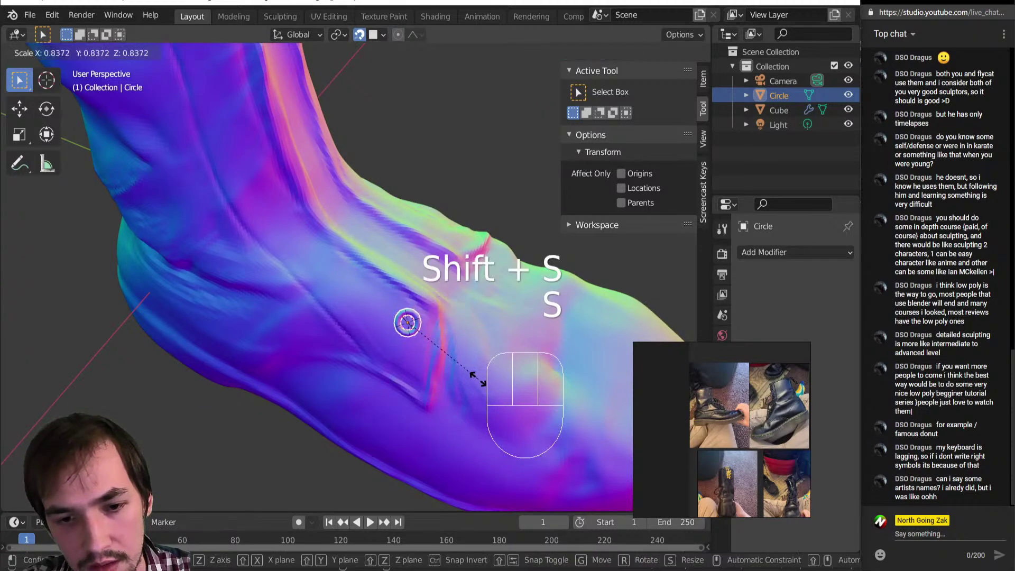
left_click(425, 341)
Step: Place three linked duplicates of the eyelet in a row running up the lace flap from the lowest one
key("alt+d")
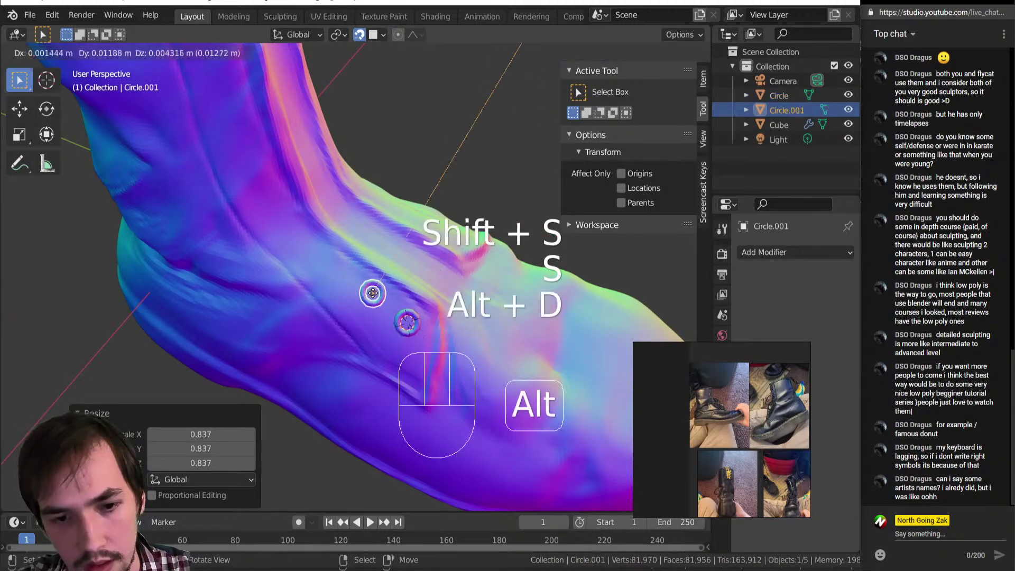
left_click(367, 290)
key("alt+d")
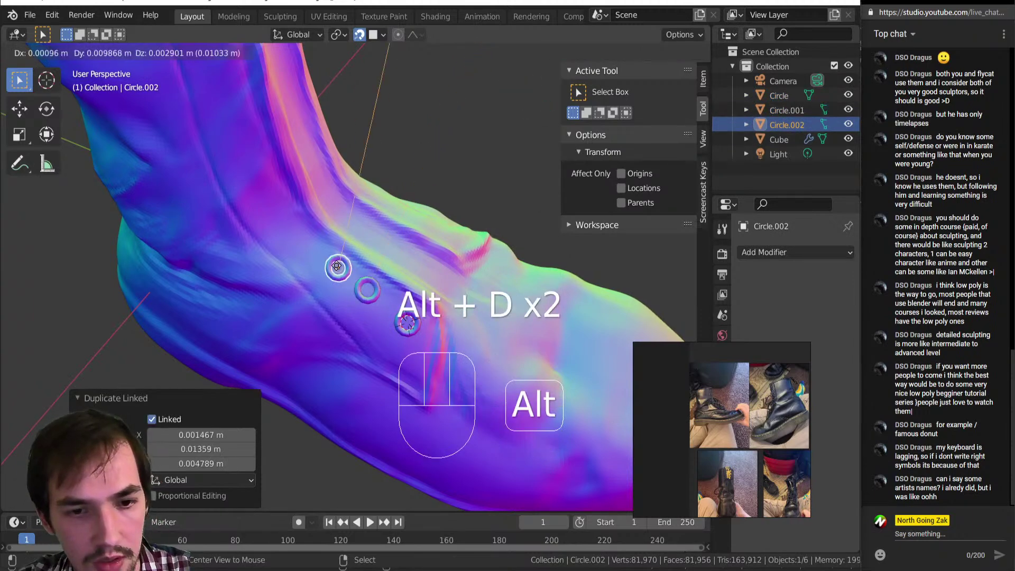
left_click(324, 259)
key("alt+d")
left_click(288, 215)
Step: Continue the eyelet row with four more linked duplicates up the shaft to the boot's collar
middle_click_drag(288, 216, 320, 301, "shift")
key("alt+d")
left_click(293, 264)
key("alt+d")
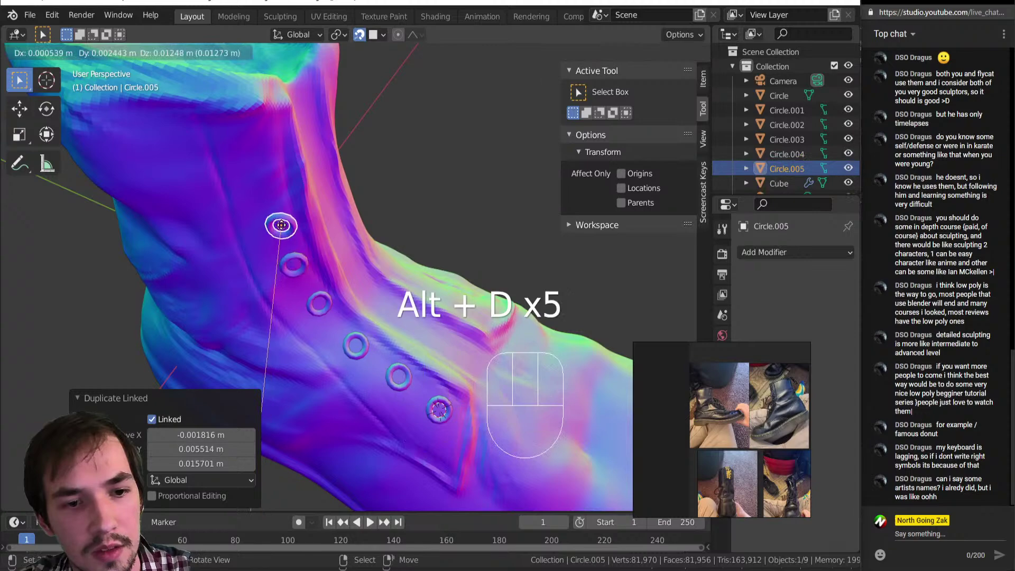
left_click(281, 225)
key("alt+d")
left_click(270, 184)
key("alt+d")
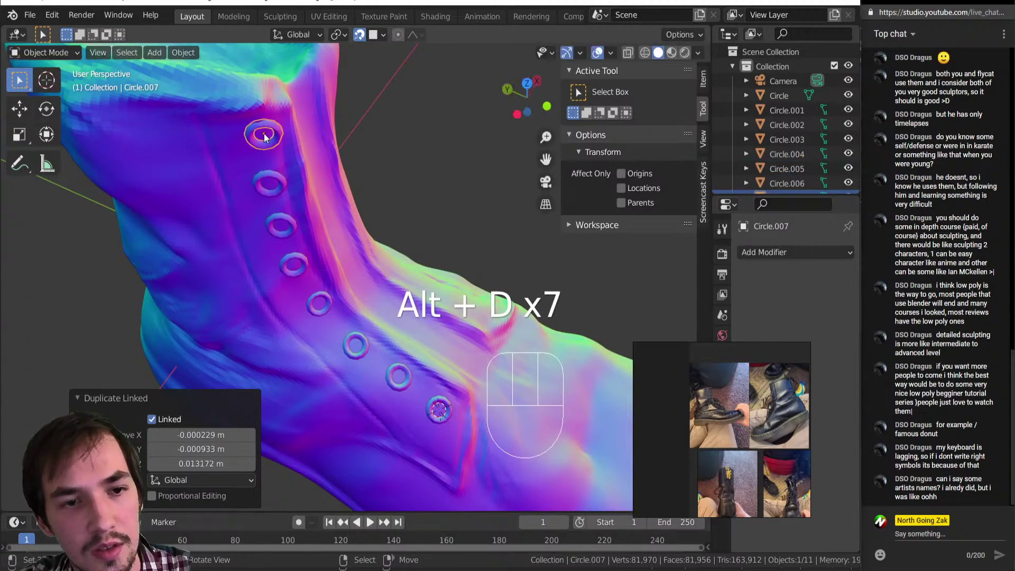
left_click(264, 133)
Step: Move the top three eyelets slightly away from the flap's front edge to align them in the row
scroll(269, 158, "down", 2)
mouse_move(306, 186)
middle_mouse_down()
mouse_move(311, 120)
mouse_move(342, 215)
mouse_move(305, 198)
middle_mouse_up()
key("g")
left_click(334, 208)
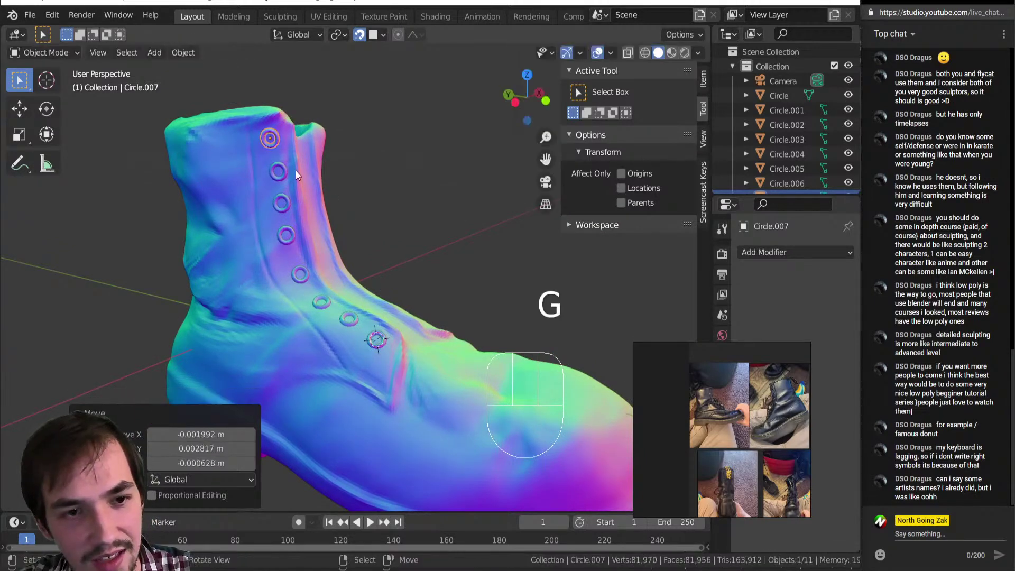
left_click(278, 171)
key("g")
left_click(272, 173)
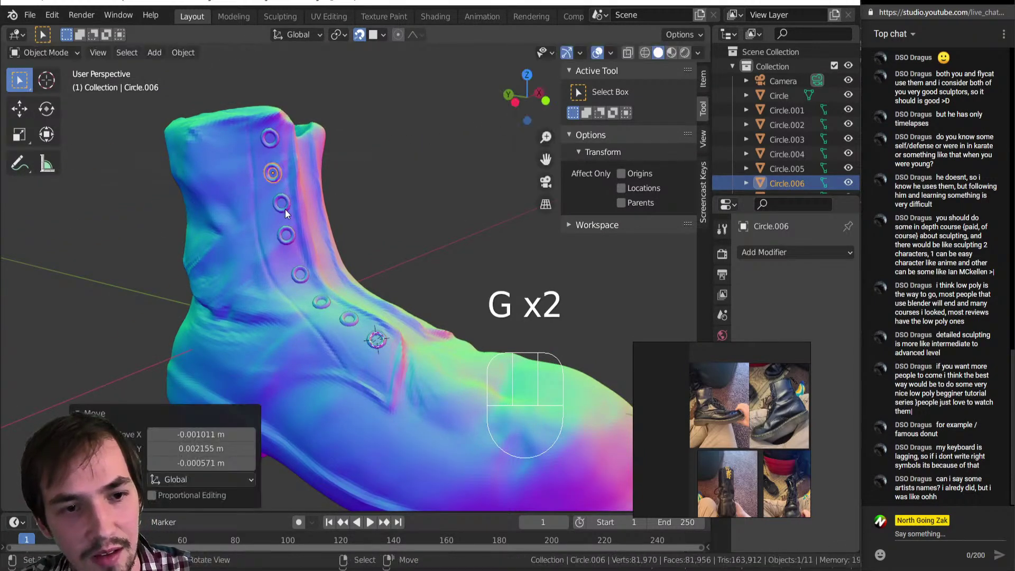
left_click(283, 207)
key("g")
left_click(275, 202)
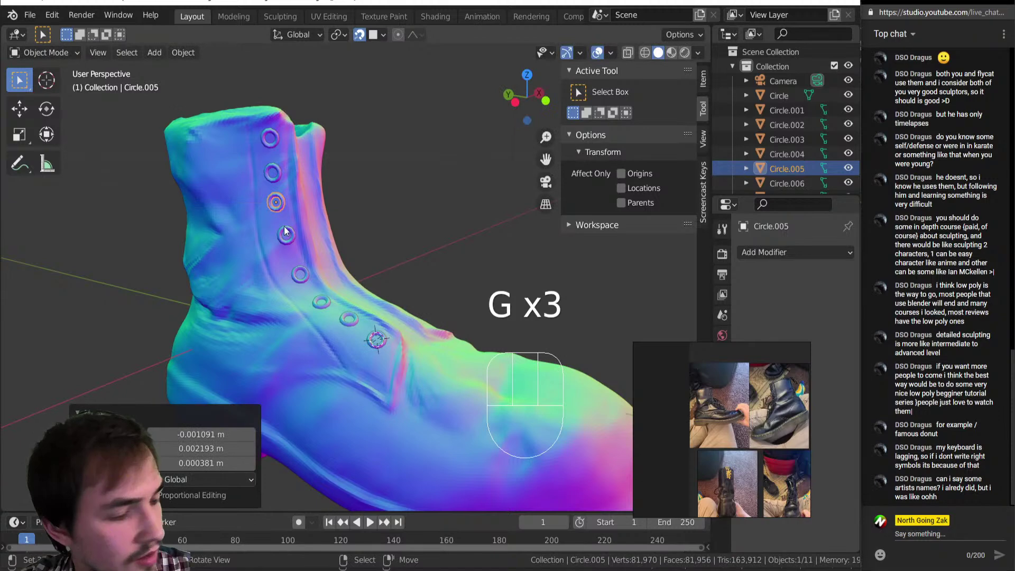
Step: Move the fourth, fifth and sixth eyelets from the top back from the flap's edge to continue the row
left_click(288, 238)
key("g")
left_click(279, 232)
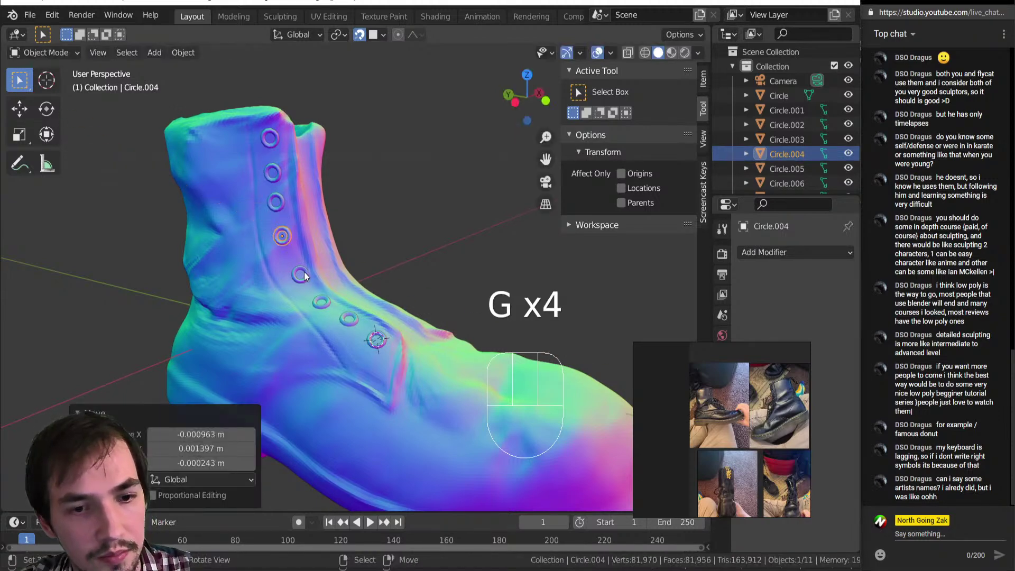
left_click(305, 284)
key("g")
left_click(294, 271)
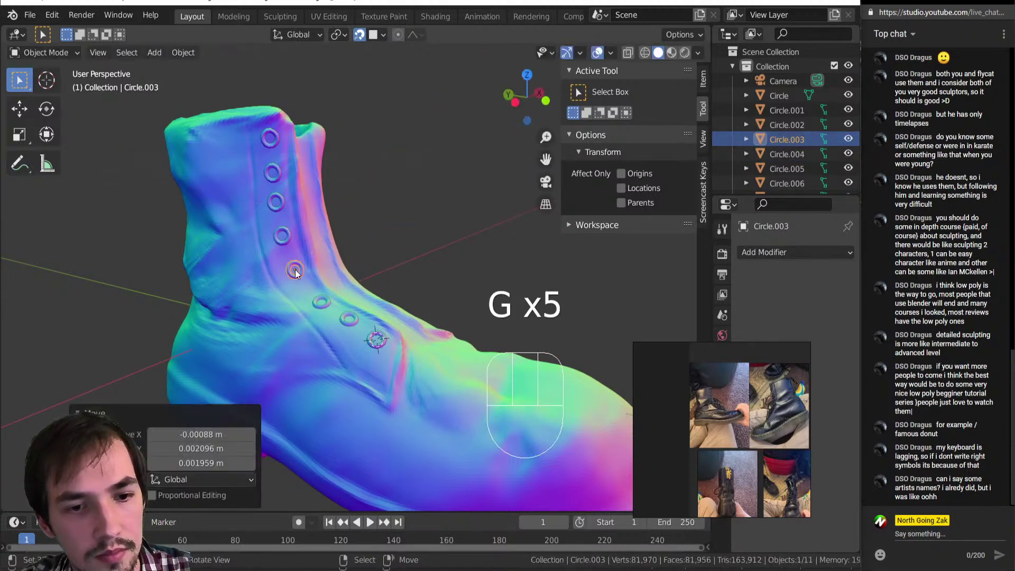
left_click(316, 301)
key("g")
left_click(307, 295)
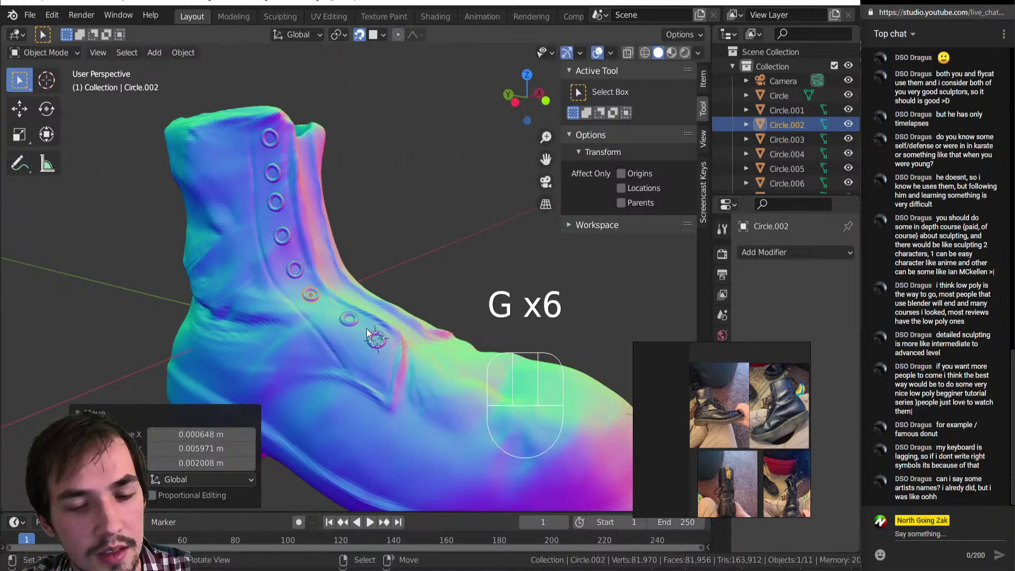
Step: Shift the two lowest eyelets slightly back along the lace flap to match the row
left_click(350, 325)
key("g")
left_click(342, 323)
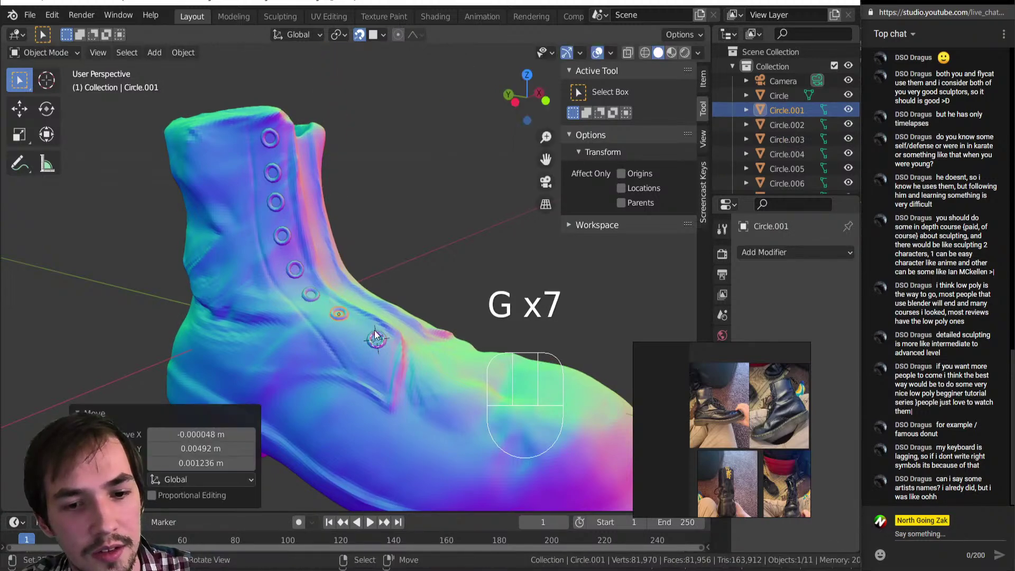
left_click(376, 336)
key("g")
left_click(375, 339)
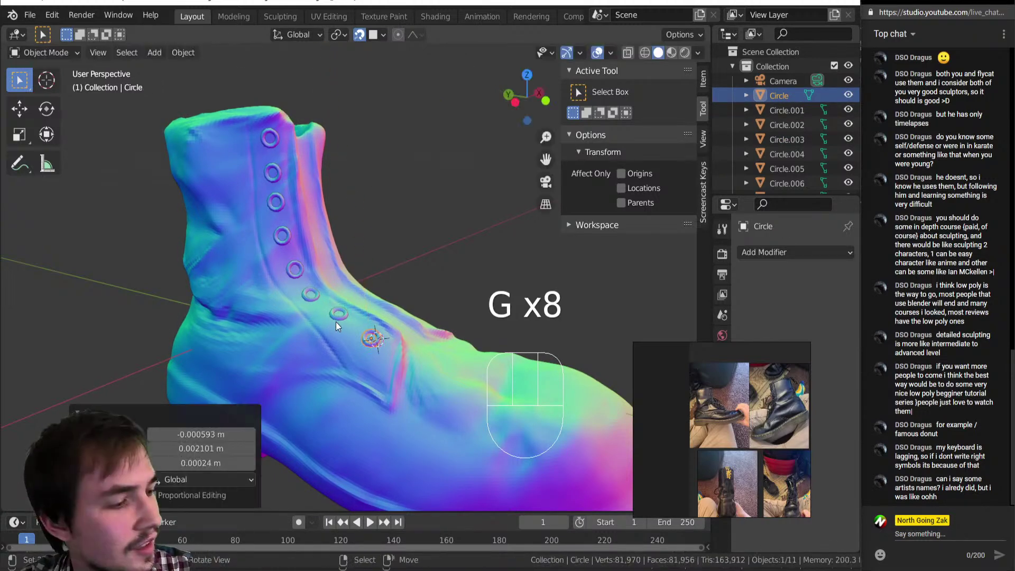
Step: Fine-tune the positions of the second and third lowest eyelets to even out the row's spacing
left_click(344, 318)
key("g")
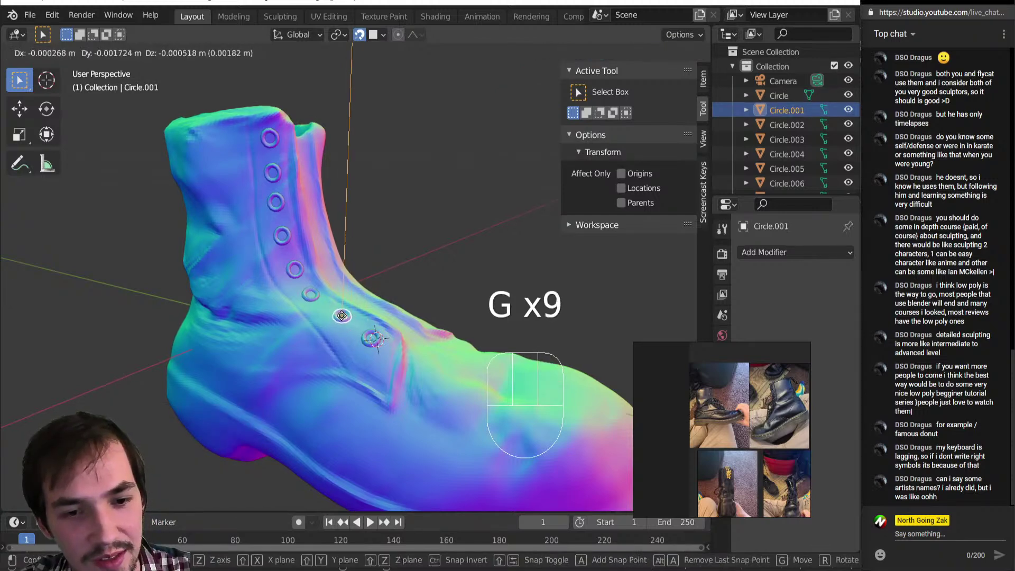
left_click(322, 305)
left_click(311, 295)
key("g")
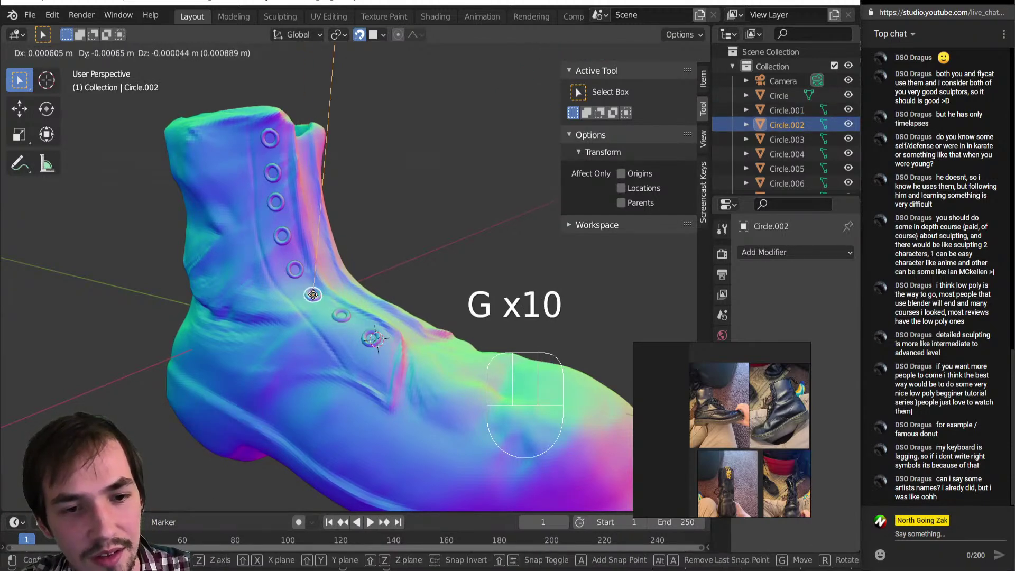
left_click(314, 294)
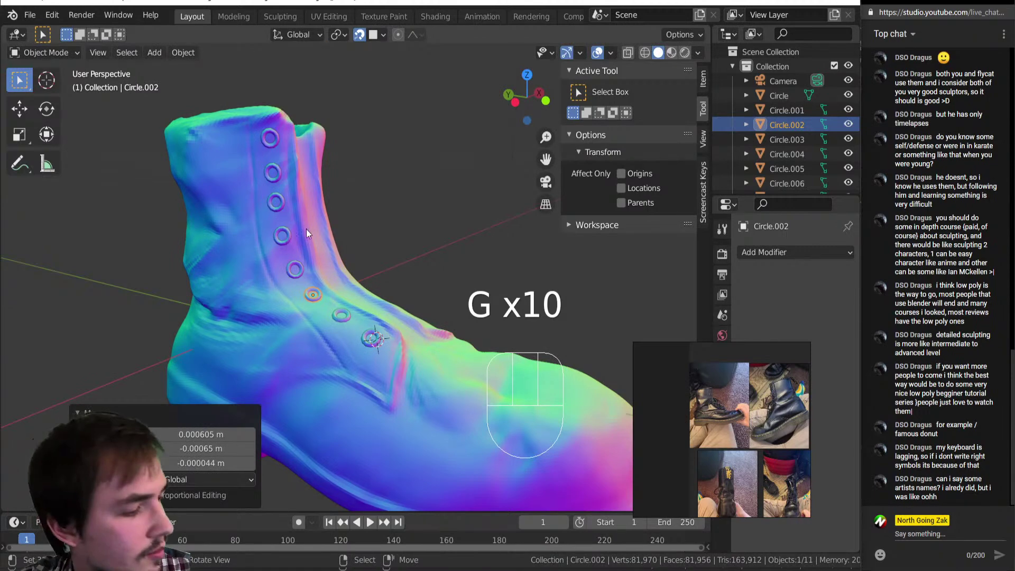
middle_click_drag(310, 255, 388, 265)
scroll(388, 265, "down", 7)
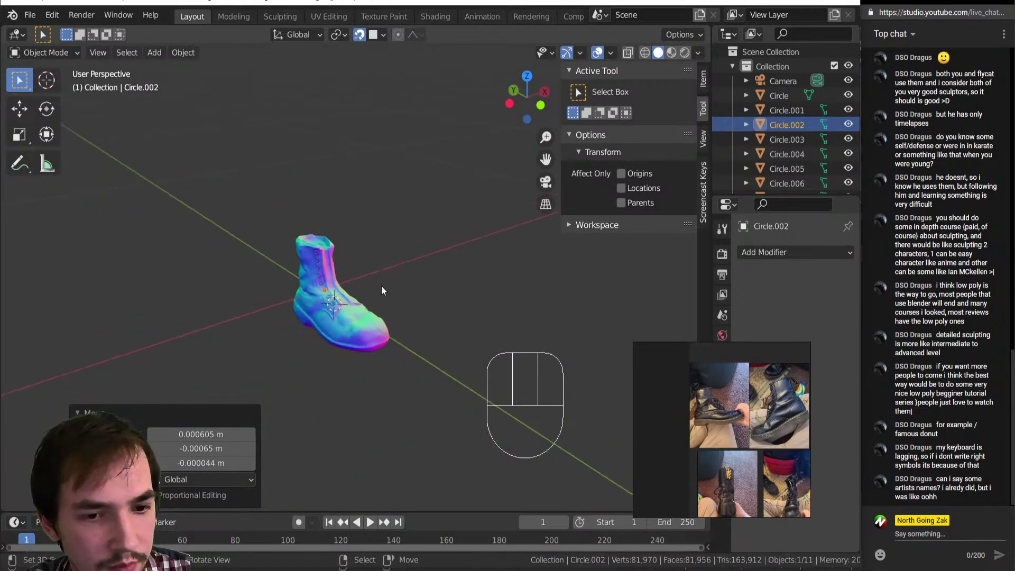
Step: Move the top eyelet of the lace row slightly back from the flap's front edge
scroll(383, 290, "up", 4)
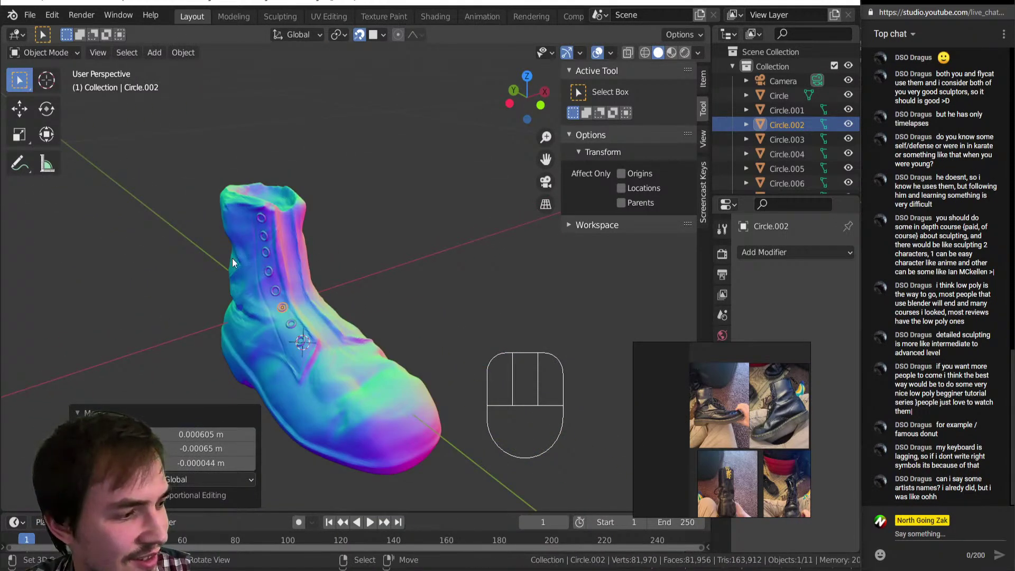
middle_click_drag(233, 258, 295, 243)
scroll(328, 186, "up", 2)
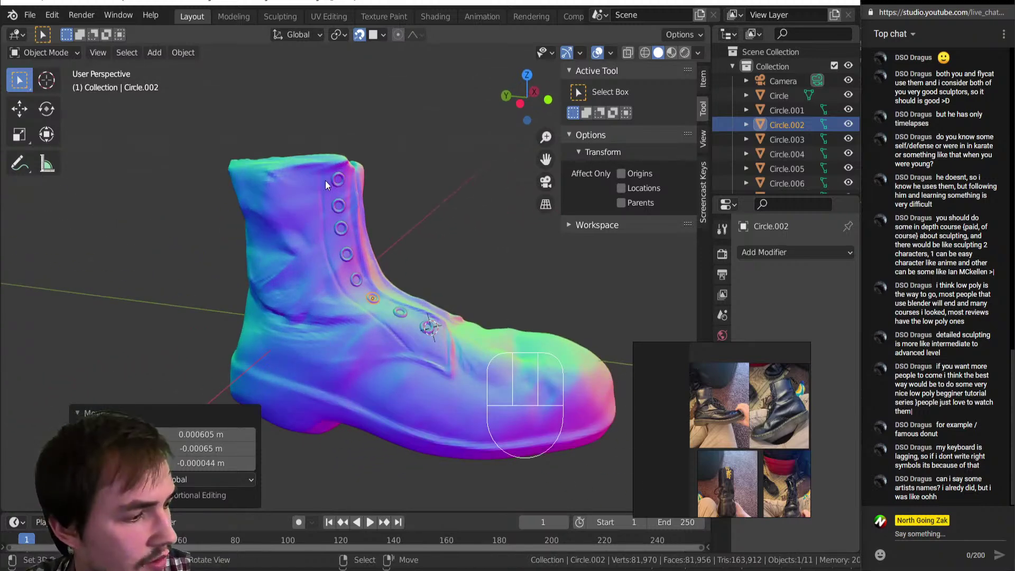
scroll(334, 186, "up", 5)
middle_click_drag(334, 188, 226, 217, "shift")
right_click(210, 200)
key("g")
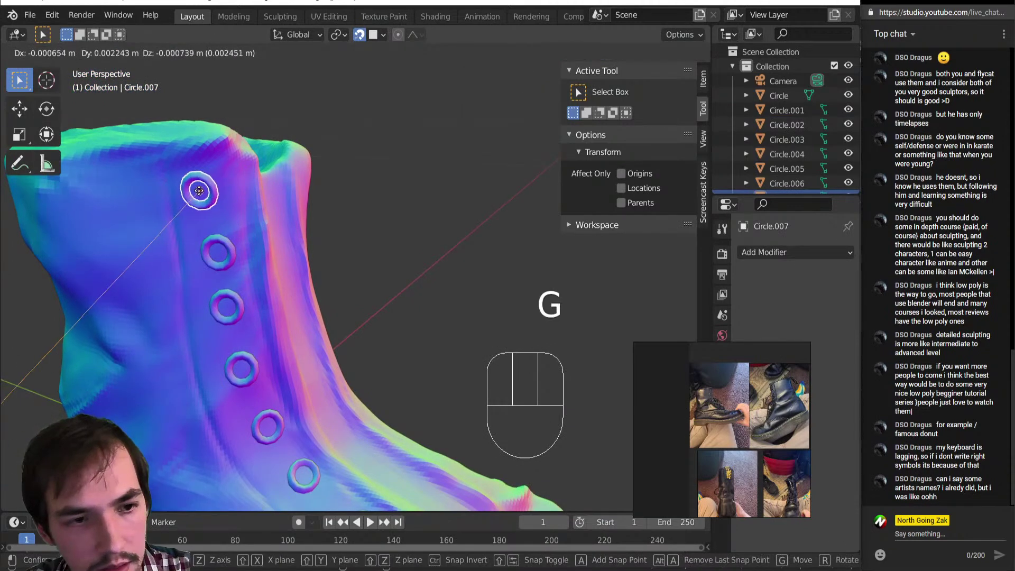
left_click(202, 200)
Step: Move the second eyelet from the top slightly back and up, and readjust the top eyelet to line up with it
right_click(213, 249)
key("g")
left_click(214, 252)
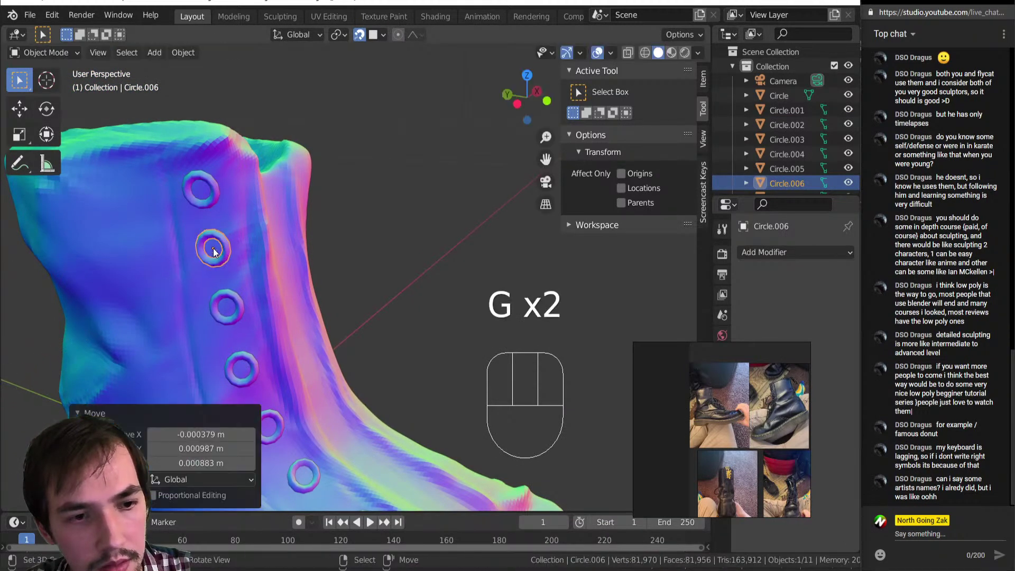
right_click(202, 192)
key("g")
left_click(201, 192)
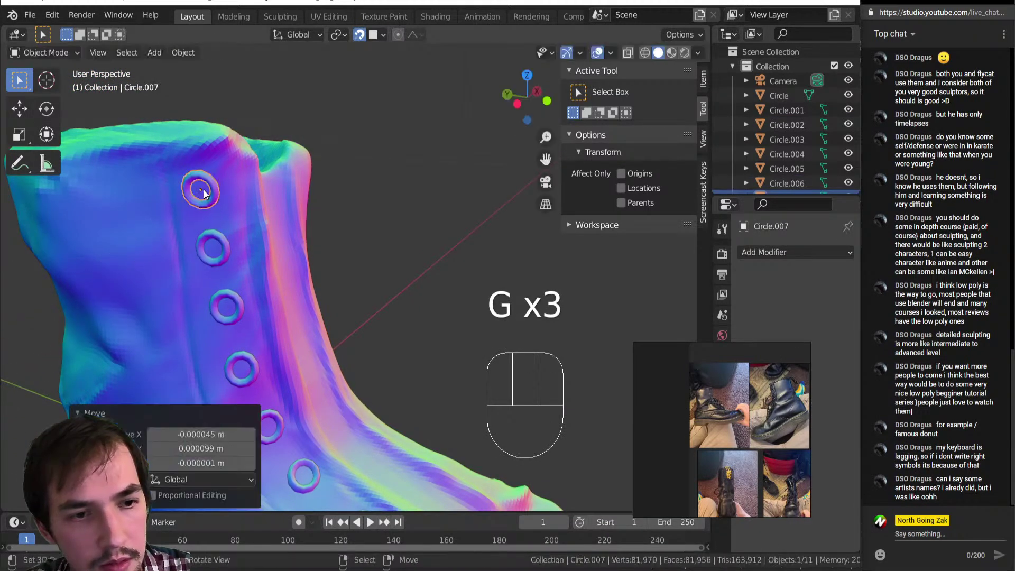
Step: Make a linked duplicate of the top eyelet, place it in empty space beside the boot and clear its rotation
scroll(375, 256, "down", 5)
key("alt+d")
left_click(400, 272)
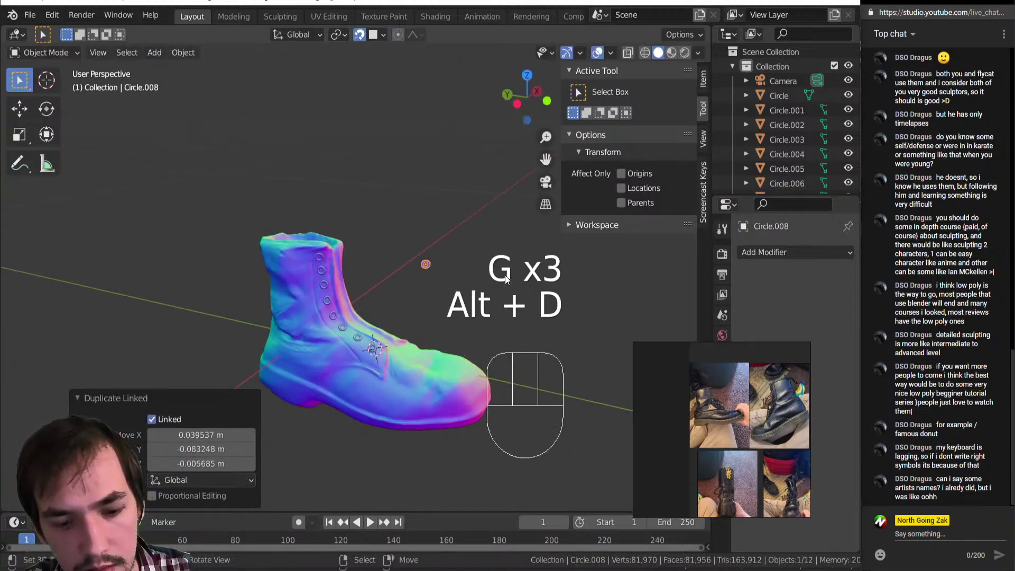
key("alt+r")
middle_click_drag(400, 273, 402, 330)
Step: Scale down the loose ring's whole mesh slightly in X and Y only, keeping its Z thickness
scroll(401, 330, "up", 5)
middle_click_drag(394, 400, 358, 290, "shift")
key("Tab")
scroll(340, 295, "down", 6)
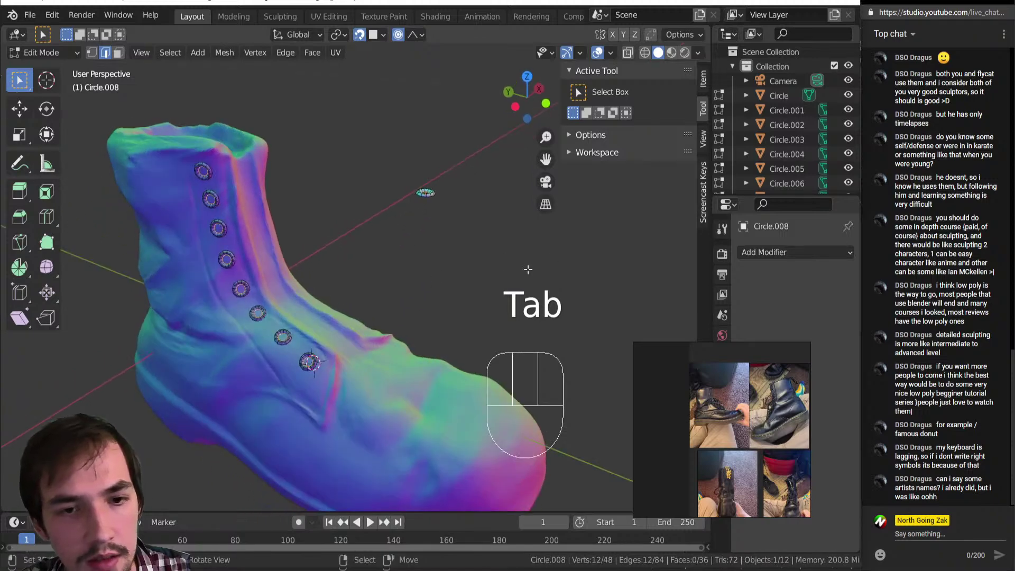
key("a")
key("s")
key("shift+z")
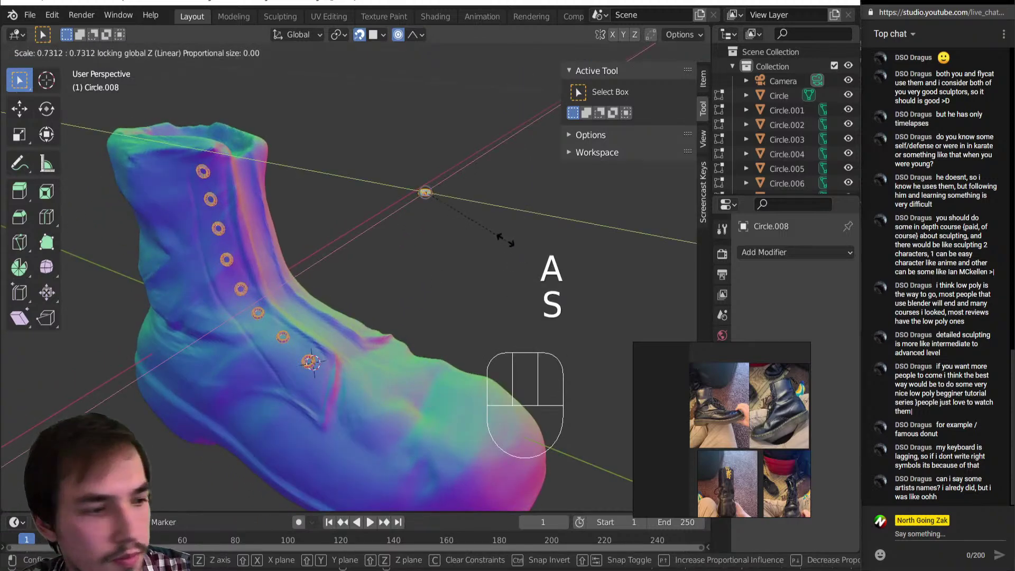
left_click(519, 243)
Step: Select two edge loops around the loose ring's hole and move them slightly down along the global Z axis
scroll(476, 231, "up", 4)
middle_click_drag(476, 231, 421, 312, "shift")
scroll(403, 275, "down", 1, "alt")
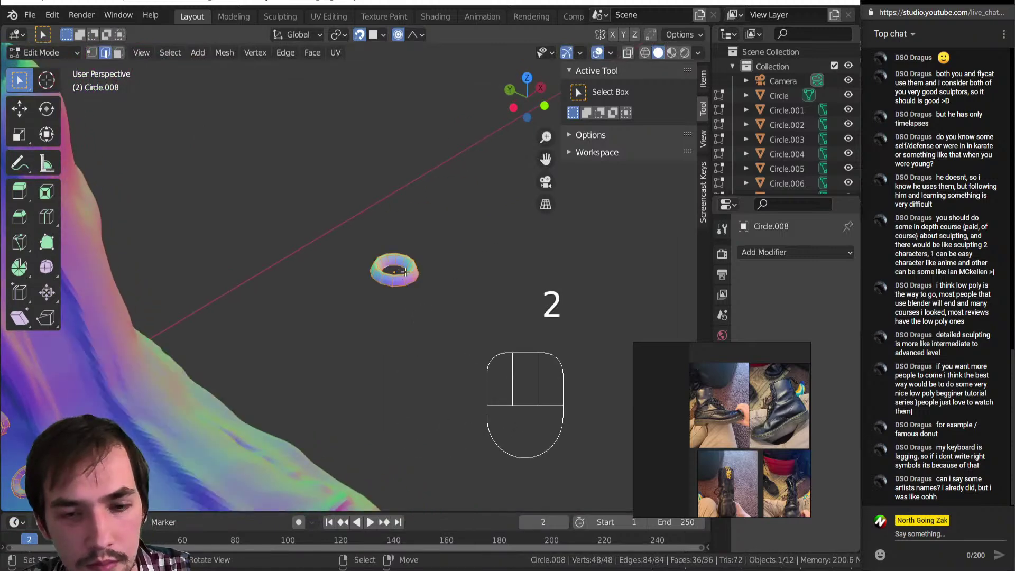
left_click(410, 267, "alt")
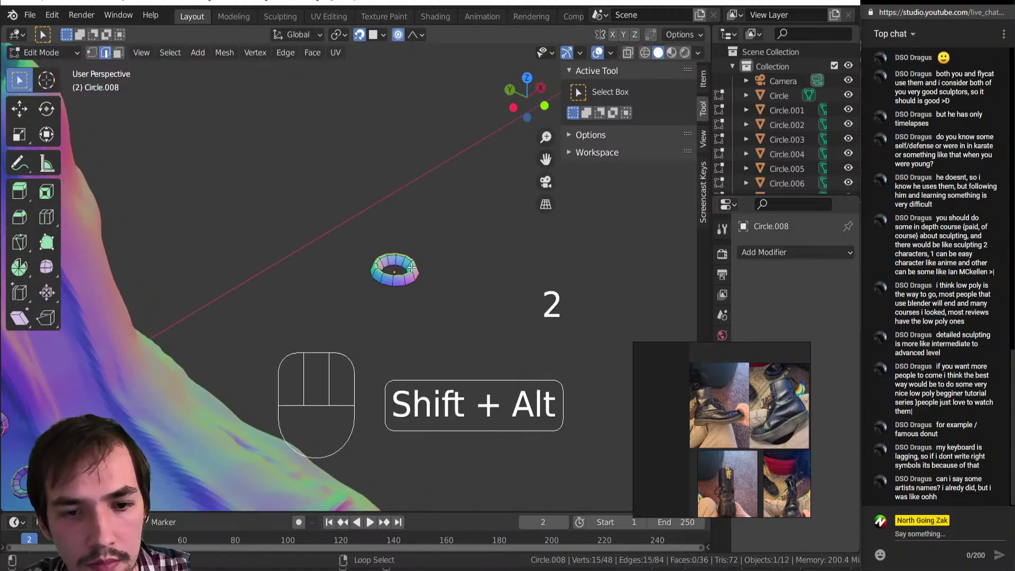
key("ctrl+z")
right_click(413, 266, "alt+shift")
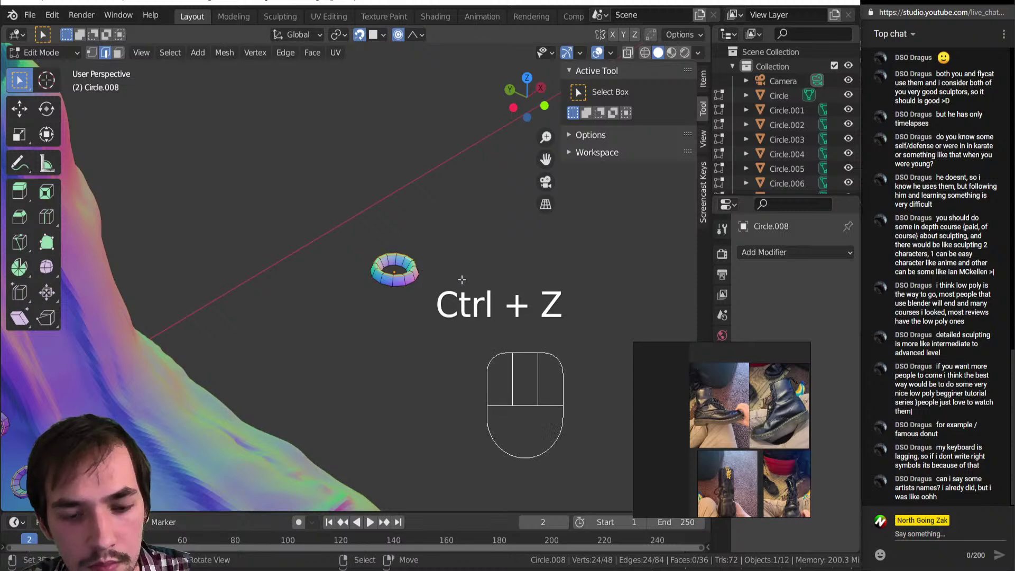
scroll(461, 279, "down", 3)
key("g")
key("z")
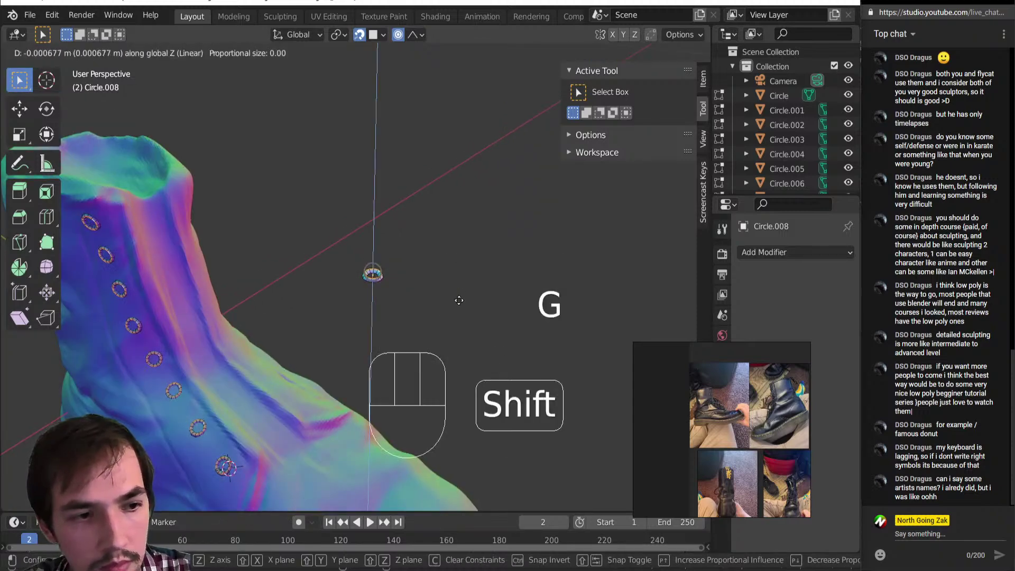
left_click(459, 292)
Step: Return to Object Mode and place a linked copy of the loose ring at the lower end of the opposite lace flap
key("Tab")
middle_click_drag(458, 290, 315, 250)
middle_click_drag(364, 291, 325, 322)
middle_click_drag(250, 335, 327, 322)
scroll(408, 309, "up", 6)
right_click(430, 313)
scroll(325, 347, "down", 4)
middle_click_drag(327, 323, 354, 344)
scroll(436, 310, "up", 3)
scroll(352, 341, "down", 2)
key("alt+d")
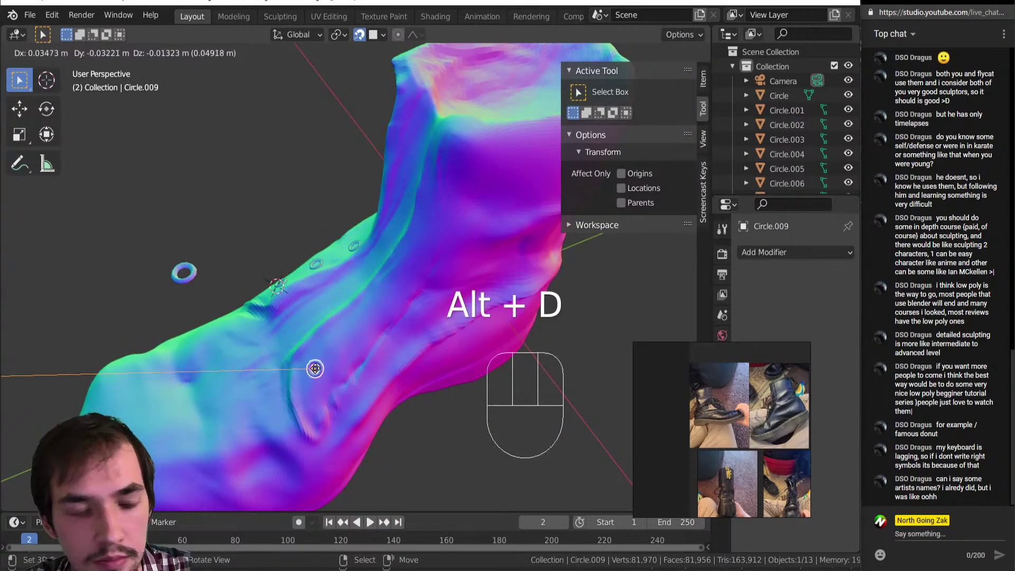
left_click(315, 369)
Step: Place four more linked eyelet copies up the opposite flap, following its edge from the lowest one
key("alt+d")
left_click(341, 339)
key("alt+d")
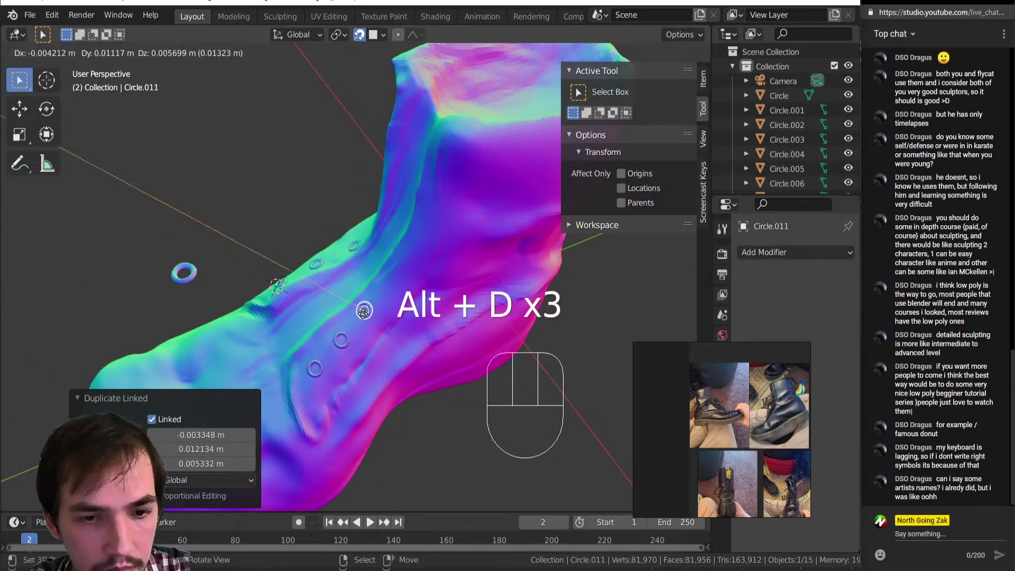
left_click(363, 319)
key("alt+d")
left_click(384, 292)
key("alt+d")
left_click(407, 259)
Step: Complete the opposite row with three more linked eyelet copies up to the top of the boot shaft
key("alt+d")
left_click(420, 239)
key("alt+d")
left_click(430, 217)
key("alt+d")
left_click(443, 193)
middle_click_drag(444, 193, 388, 220)
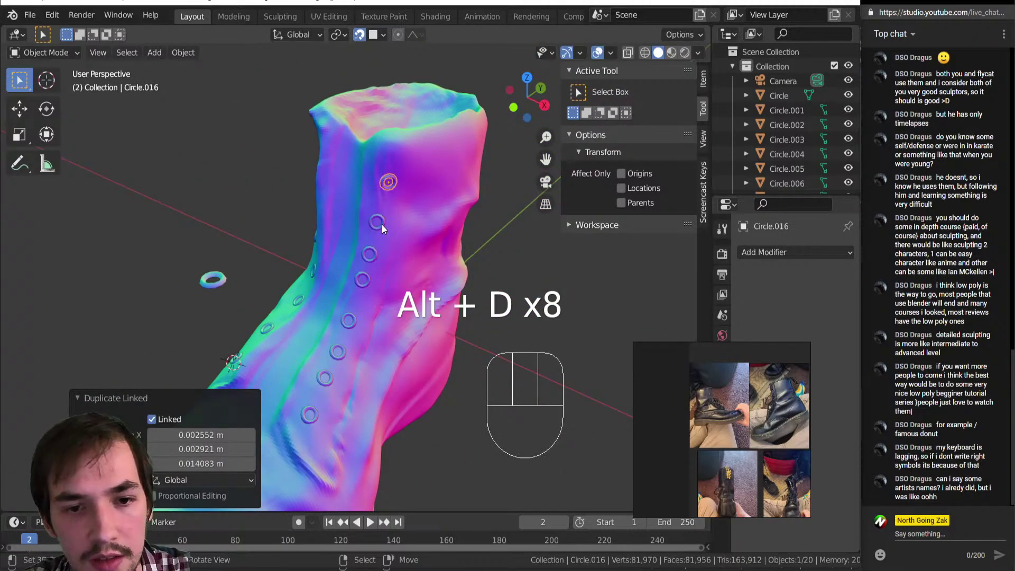
Step: Shift the second and third eyelets from the top of the new row back from the flap's edge
left_click(379, 225)
key("g")
left_click(381, 231)
left_click(370, 255)
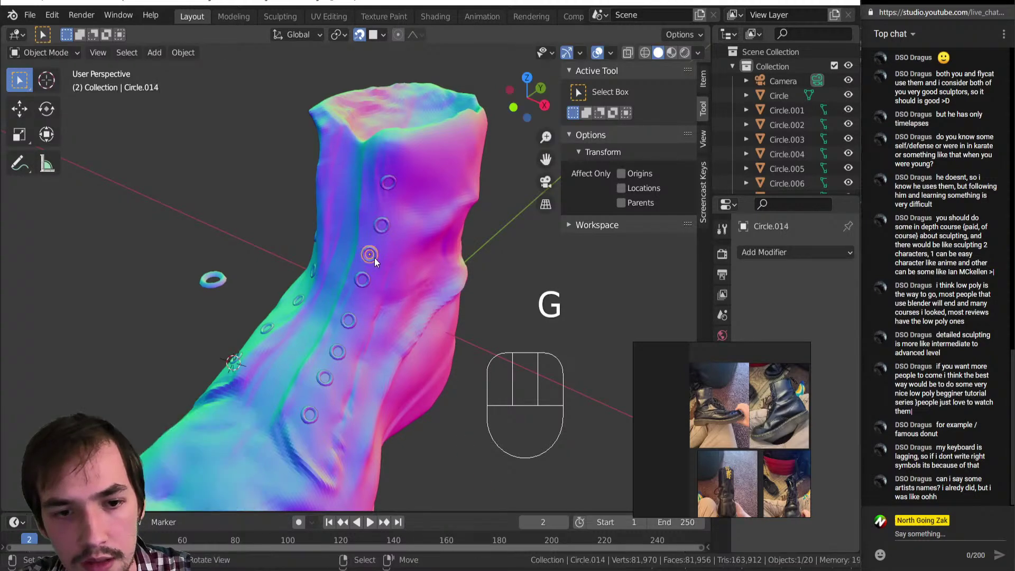
key("g")
left_click(380, 261)
Step: Shift the fourth and fifth eyelets from the top of the new row back and down to continue the line
left_click(363, 283)
key("g")
left_click(367, 299)
right_click(350, 321)
key("g")
left_click(360, 329)
Step: Reposition the top two eyelets of the new row to improve their spacing along the shaft
right_click(339, 353)
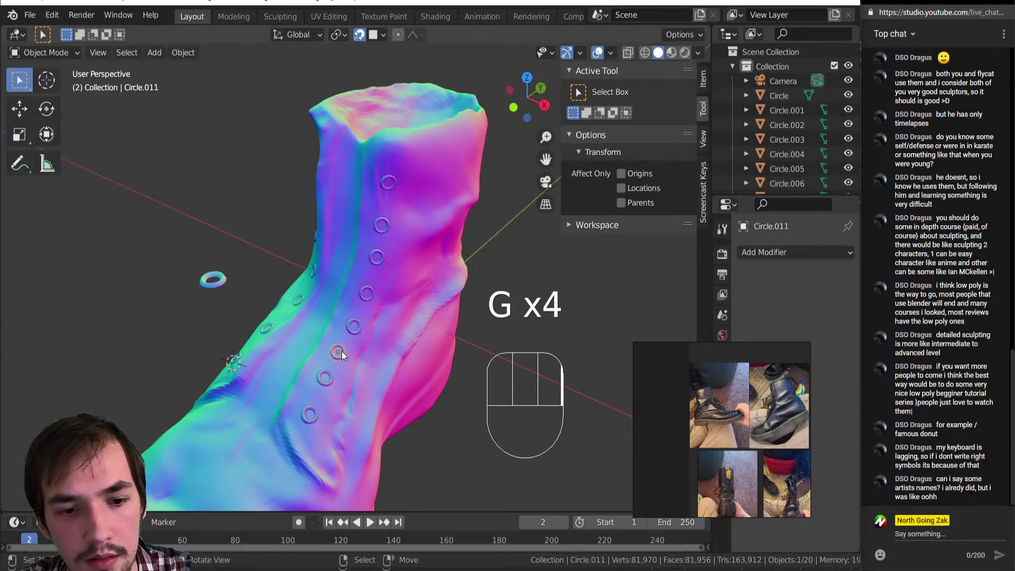
scroll(344, 312, "down", 5)
middle_click_drag(352, 281, 394, 209)
scroll(407, 243, "up", 2)
scroll(347, 251, "up", 3)
key("g")
left_click(397, 168)
right_click(390, 247)
key("g")
left_click(387, 227)
Step: Readjust the third, fourth and fifth eyelets from the top of the new row to even out their spacing
right_click(376, 288)
key("g")
left_click(378, 283)
right_click(363, 338)
key("g")
left_click(358, 336)
right_click(345, 373)
key("g")
left_click(327, 374)
mouse_move(322, 385)
middle_mouse_down()
mouse_move(342, 424)
mouse_move(321, 377)
middle_mouse_up()
Step: Move the three lowest eyelets of the new row toward the toe to spread them more evenly
right_click(309, 391)
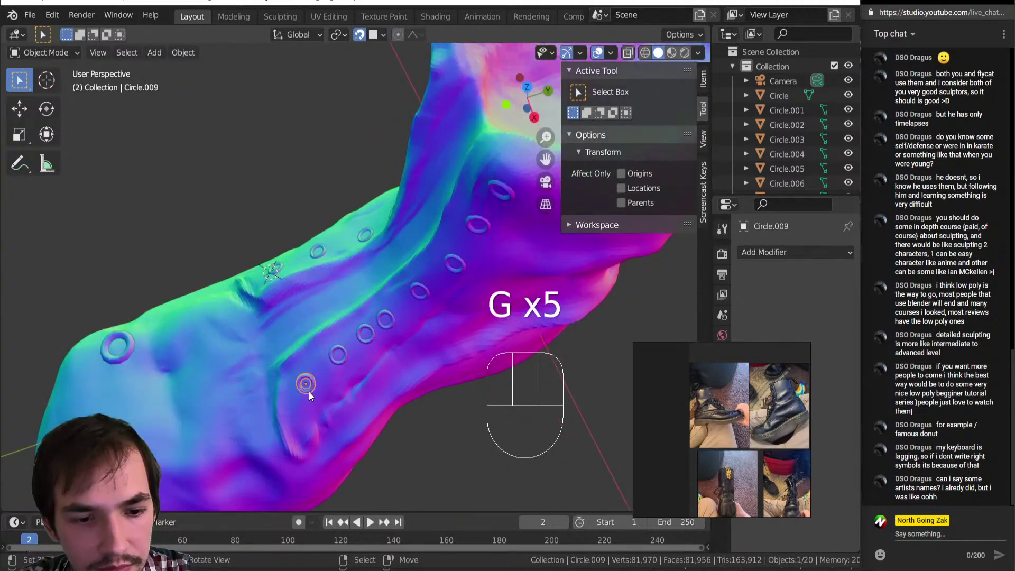
key("g")
left_click(306, 393)
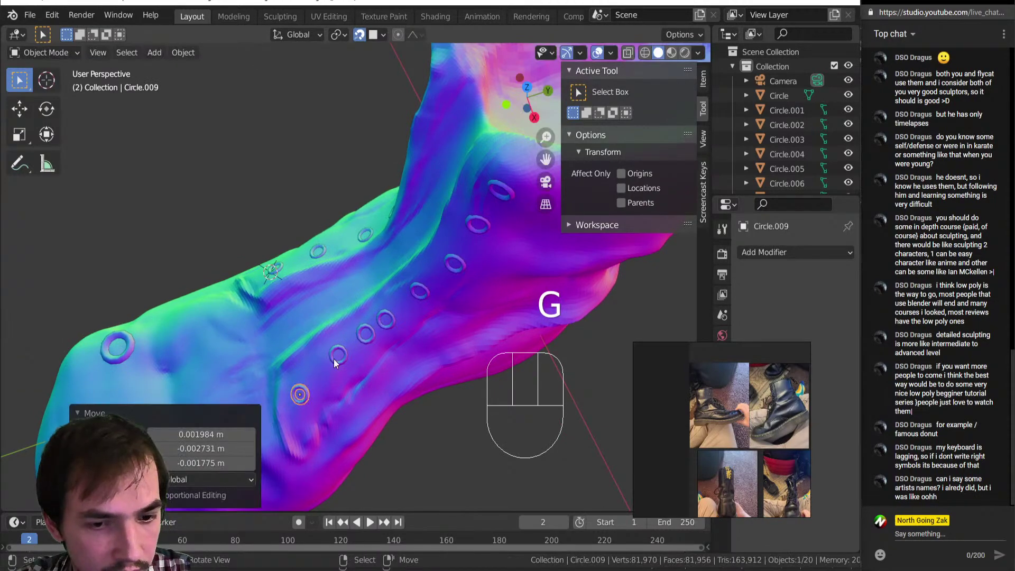
right_click(334, 360)
key("g")
left_click(323, 371)
right_click(359, 339)
key("g")
left_click(358, 342)
Step: Move the fourth-lowest eyelet of the new row slightly up to even the gap to its neighbours
middle_click_drag(357, 342, 411, 295)
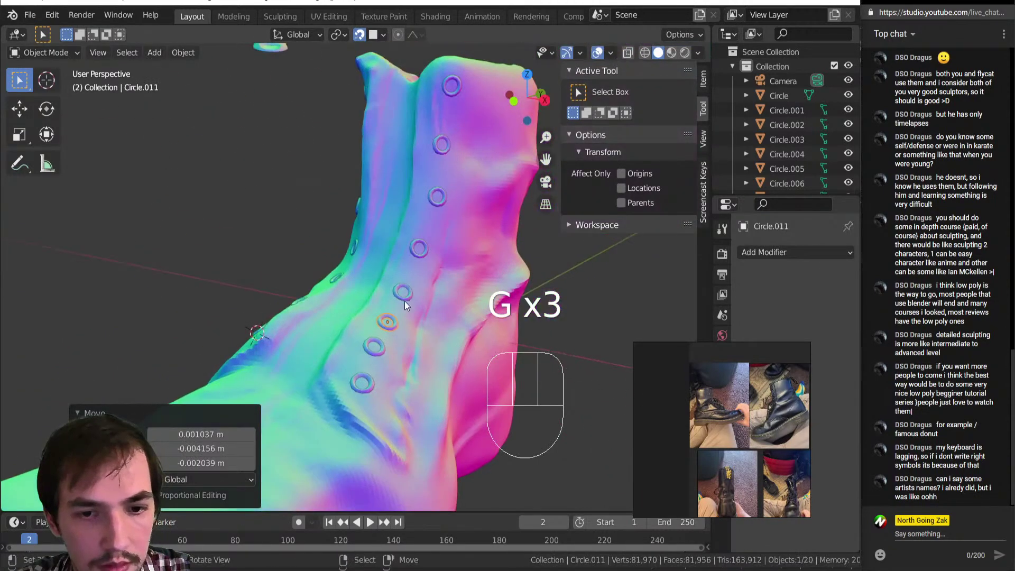
right_click(410, 295)
right_click(410, 298)
key("g")
left_click(407, 288)
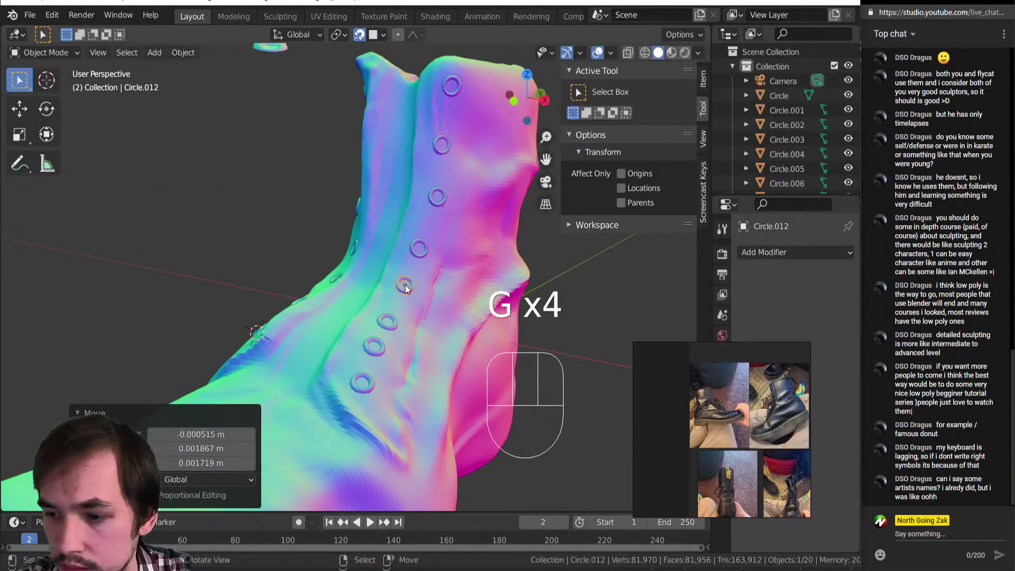
middle_click_drag(405, 289, 406, 284)
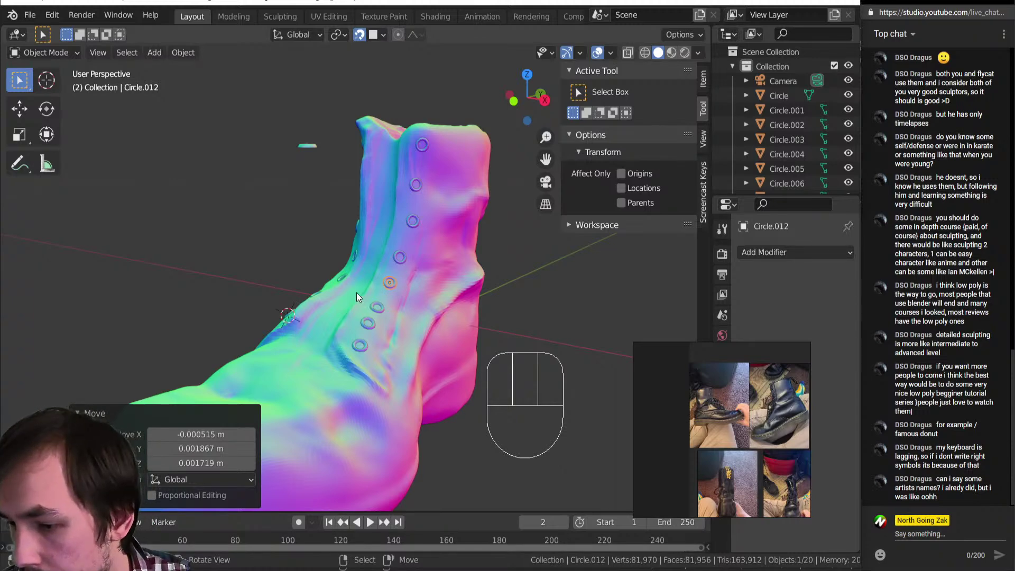
Step: Delete the loose ring floating beside the boot
middle_click_drag(357, 293, 355, 338)
scroll(426, 343, "up", 5)
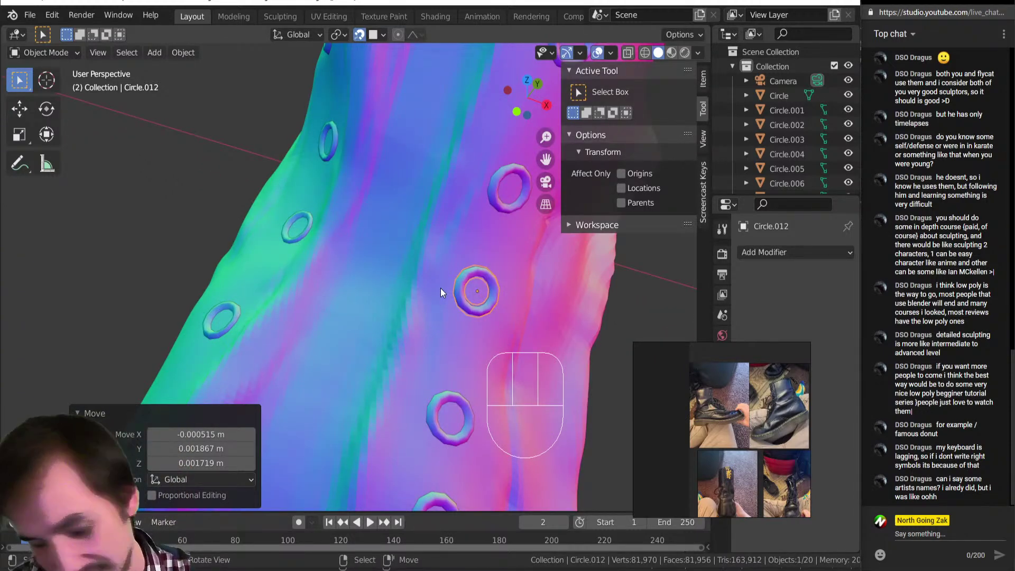
scroll(423, 294, "down", 4)
middle_click_drag(424, 288, 249, 221)
right_click(272, 227)
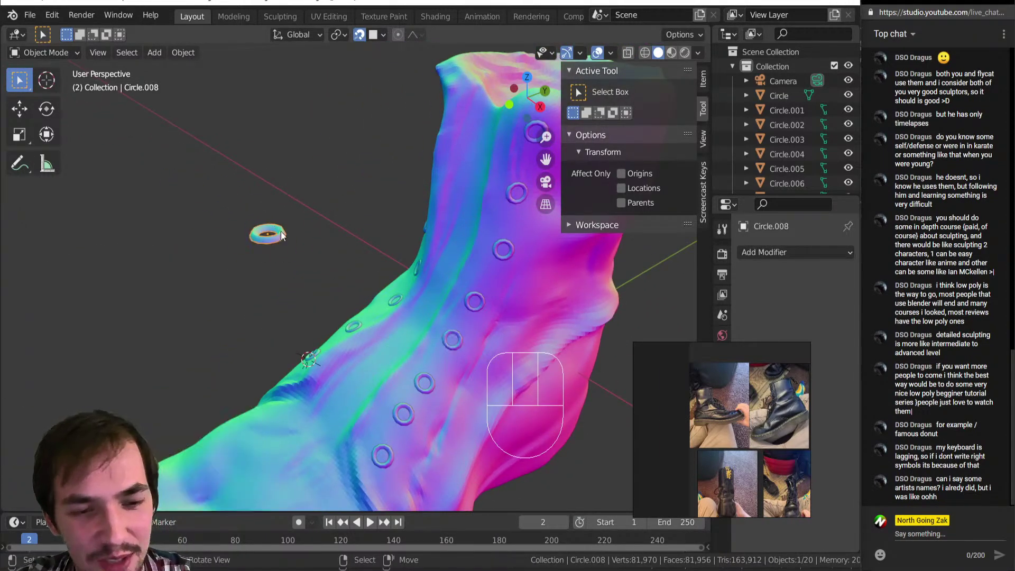
key("Delete")
Step: Review both eyelet rows and place the 3D cursor on the lowest eyelet of the new row
scroll(344, 204, "down", 5)
middle_click_drag(325, 208, 425, 300)
scroll(438, 317, "up", 3)
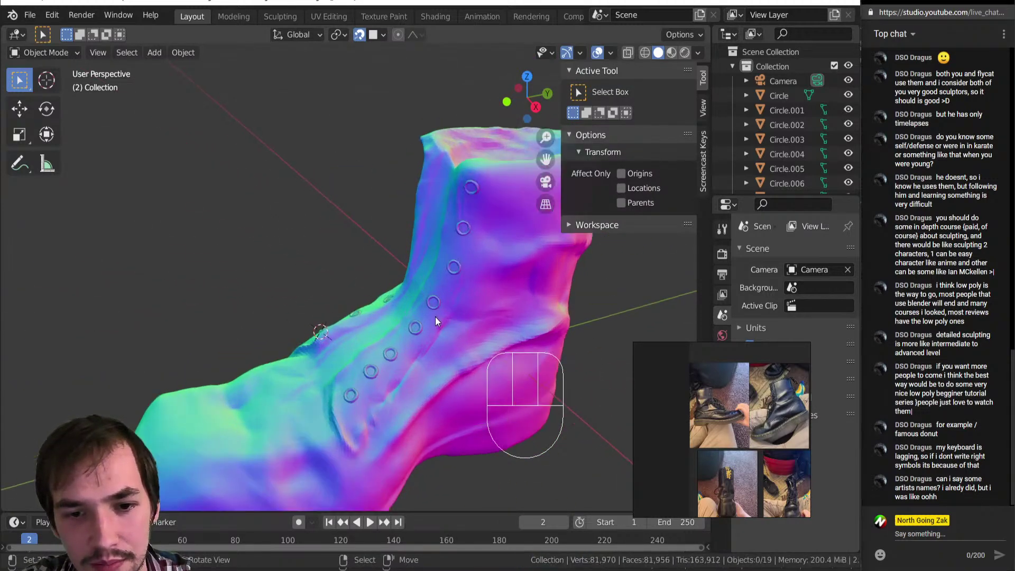
middle_click_drag(311, 373, 295, 376)
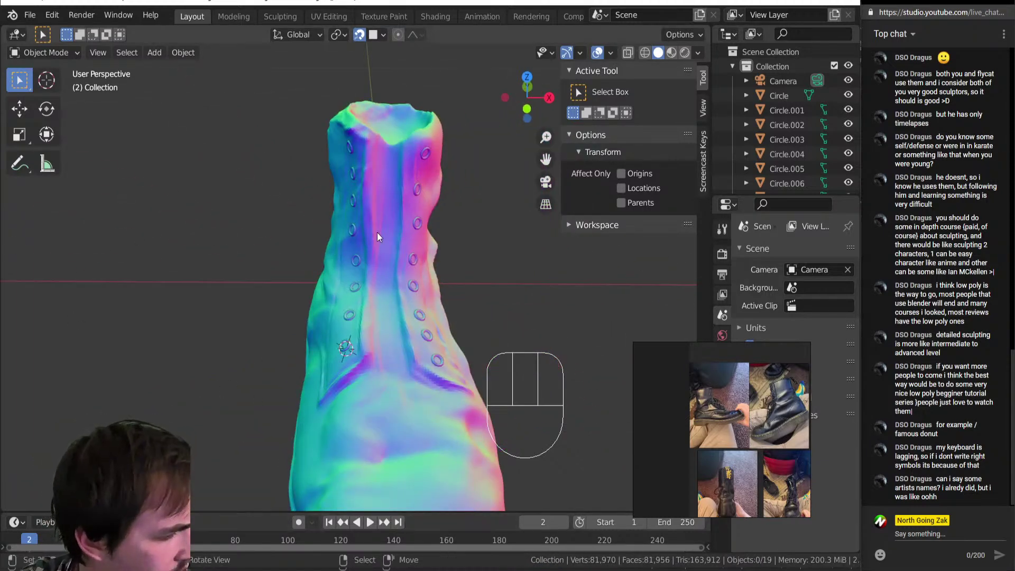
scroll(424, 335, "down", 3)
middle_click_drag(424, 335, 334, 306)
scroll(396, 363, "up", 5)
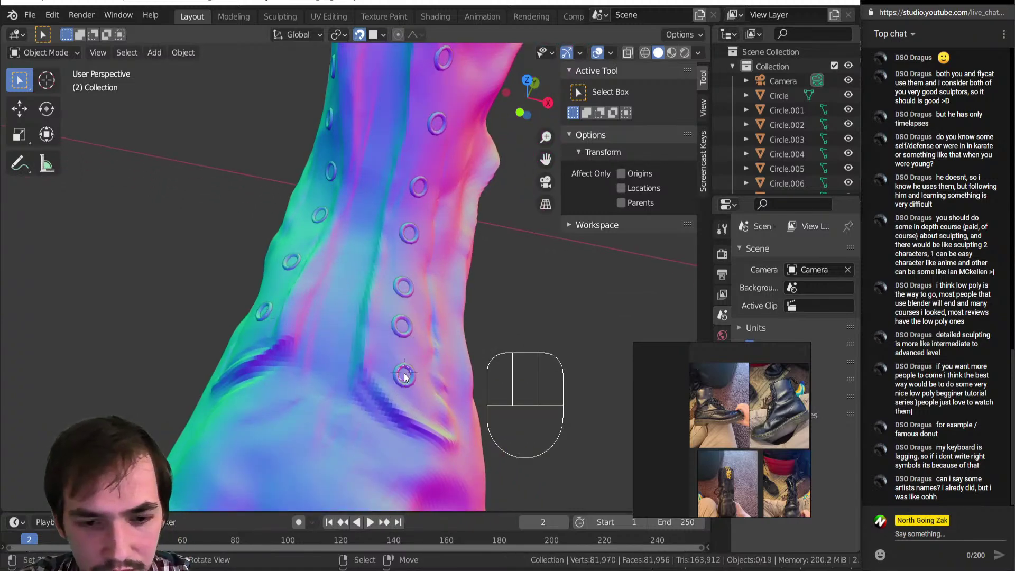
Step: Add a Bezier curve at the 3D cursor and switch it to Edit Mode
scroll(404, 377, "down", 3)
middle_click_drag(397, 268, 389, 294)
key("shift+a")
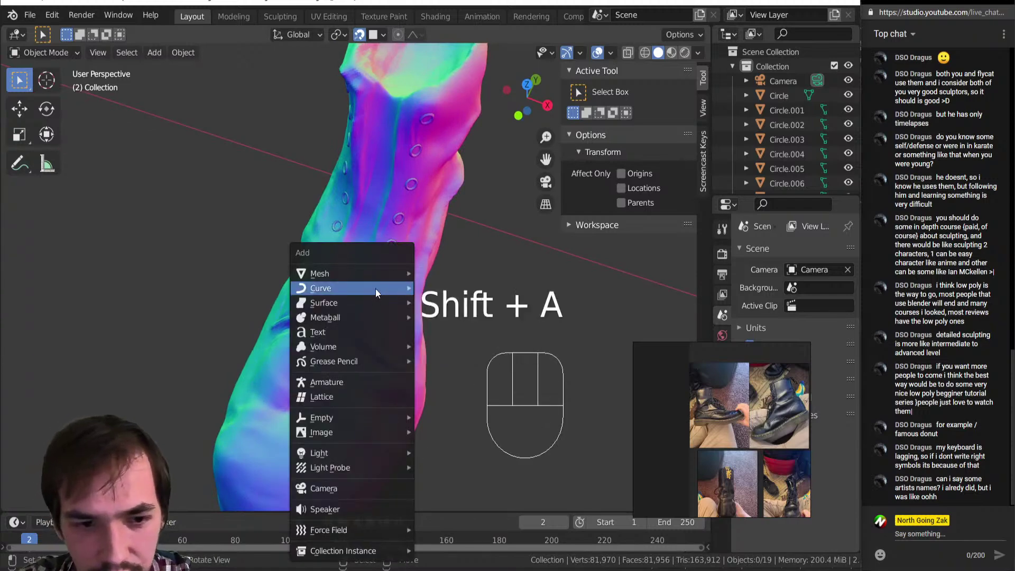
mouse_move(378, 288)
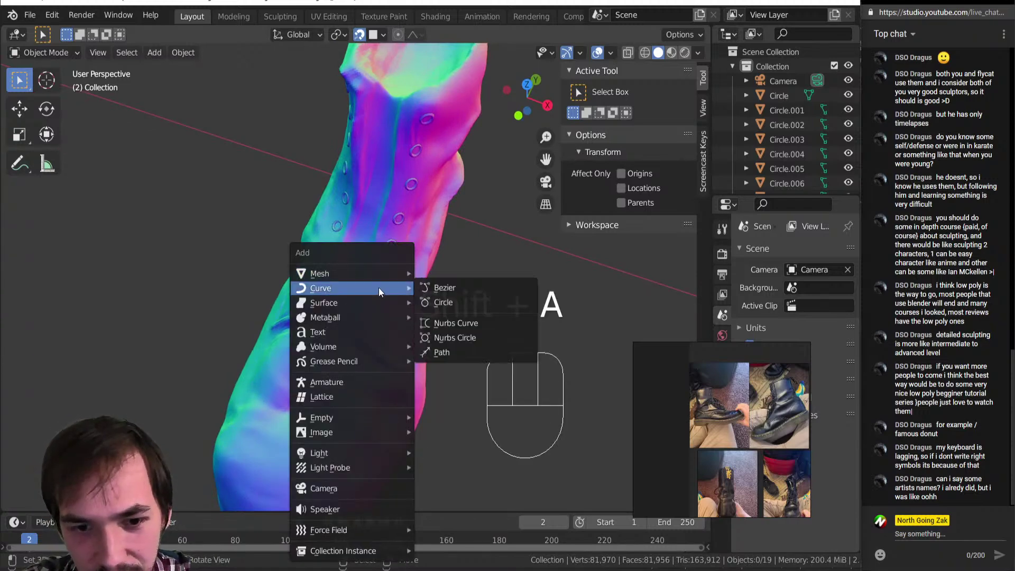
left_click(456, 293)
scroll(411, 299, "down", 4)
key("Tab")
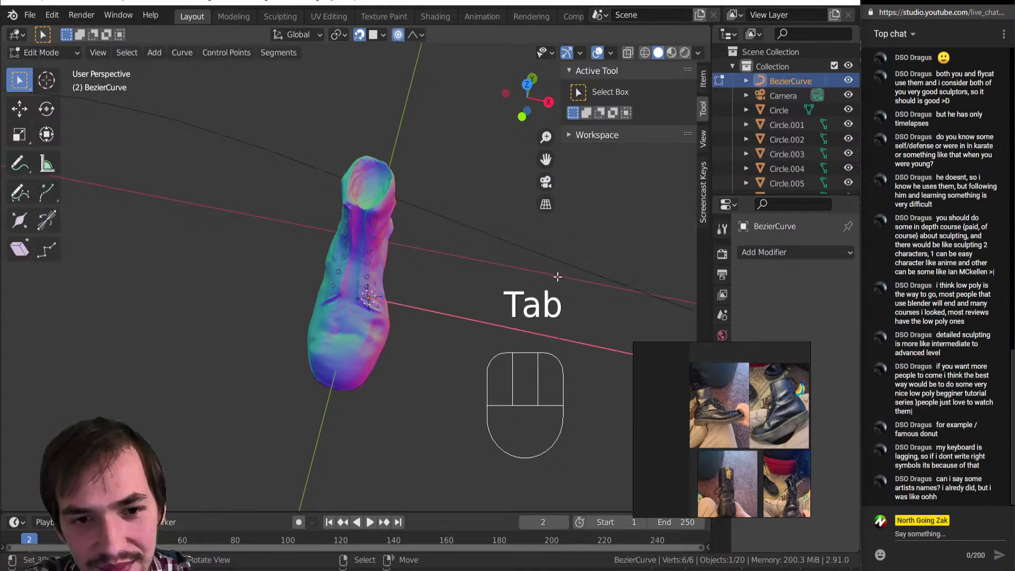
Step: Try to duplicate the curve's selected end point onto the lowest eyelet of the new row, and undo the duplicate
scroll(561, 274, "down", 5)
middle_click_drag(483, 312, 547, 315)
scroll(487, 315, "up", 6)
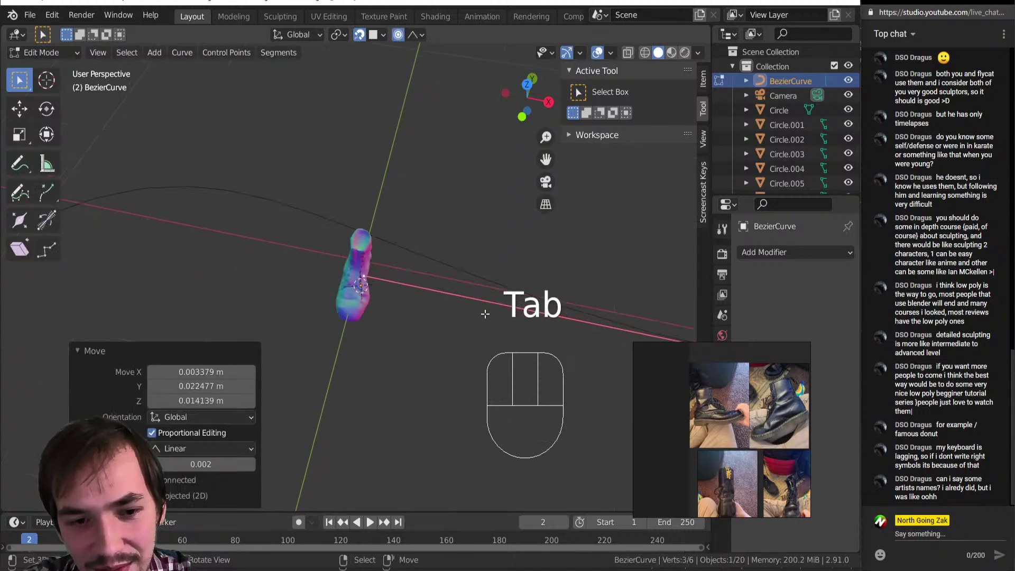
key("shift+d")
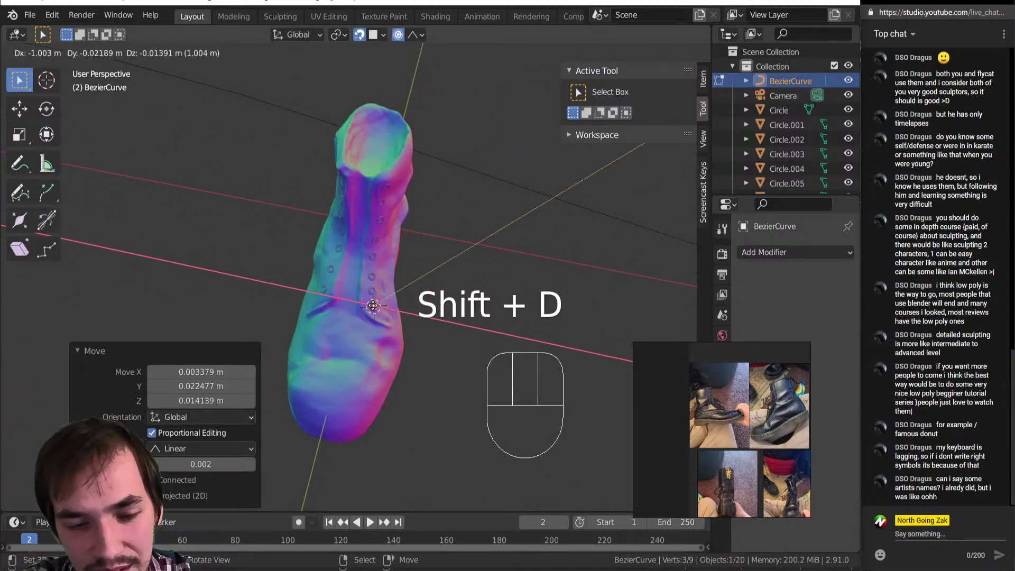
key("ctrl+z")
Step: Try to move the curve's selected end point onto the lowest eyelet of the new row, with snapping off and on
key("shift+Tab")
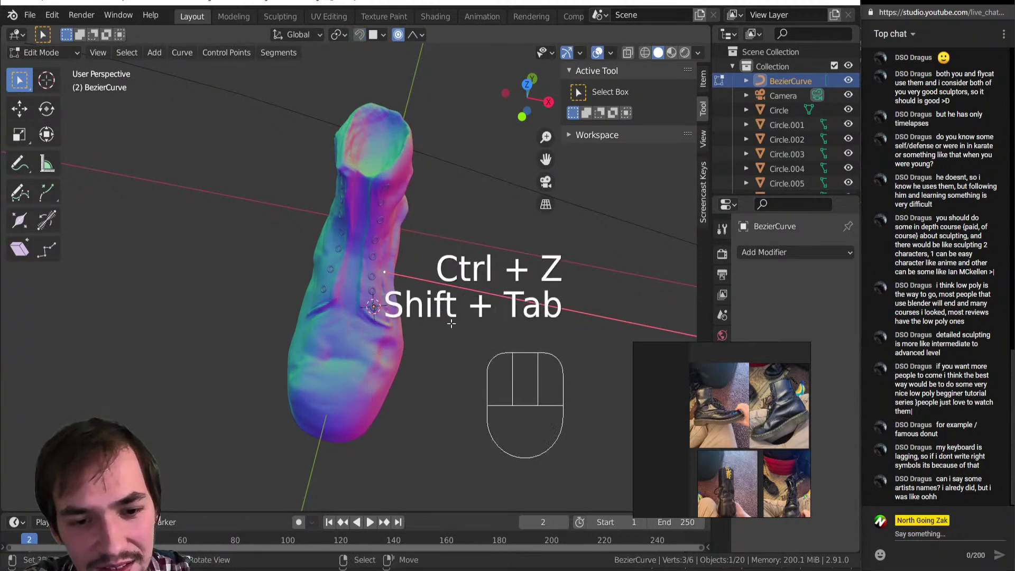
scroll(461, 333, "up", 4)
key("g")
left_click(428, 346)
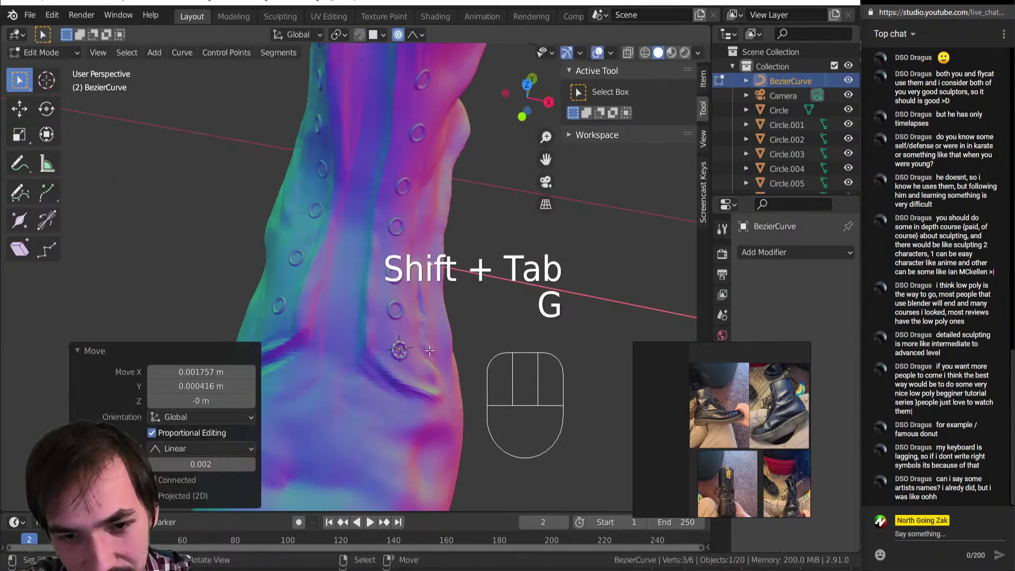
key("shift+Tab")
key("g")
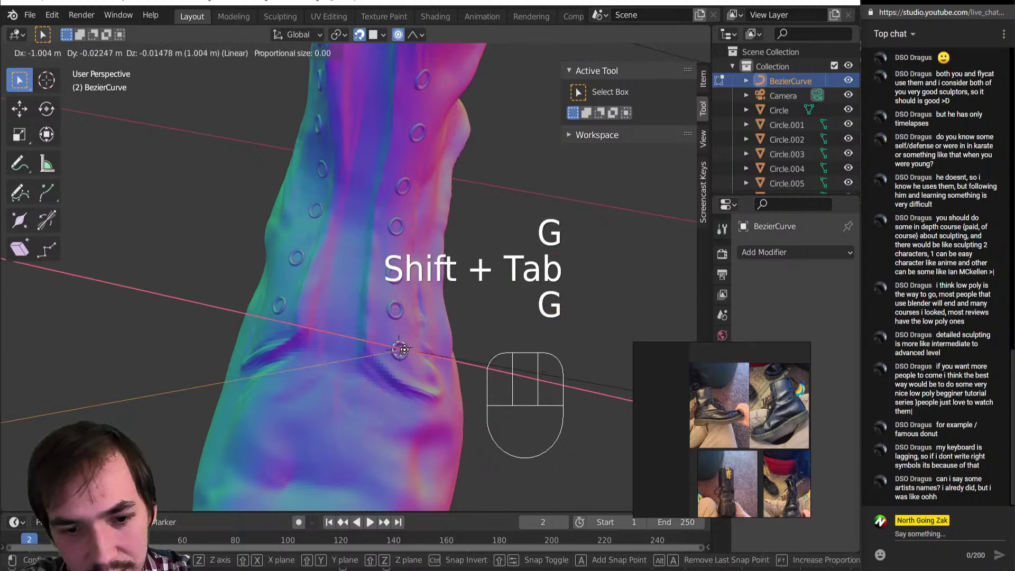
left_click(398, 347)
Step: Delete the Bezier curve's control point that lies far outside the boot
scroll(407, 333, "down", 5)
middle_click_drag(409, 329, 378, 290)
scroll(377, 290, "up", 3)
scroll(377, 290, "down", 3)
scroll(378, 291, "down", 4)
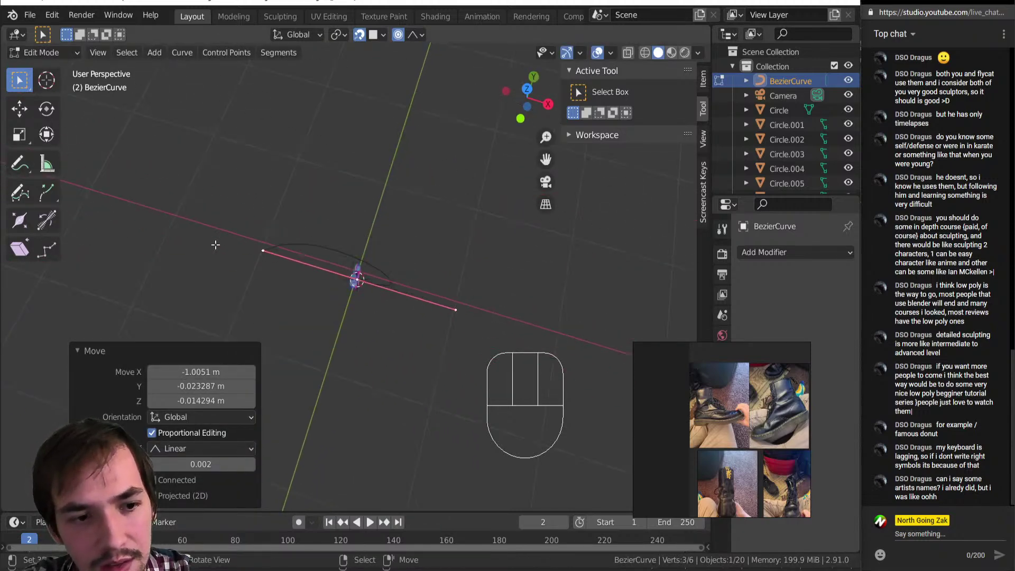
right_click(261, 249, "ctrl")
key("Delete")
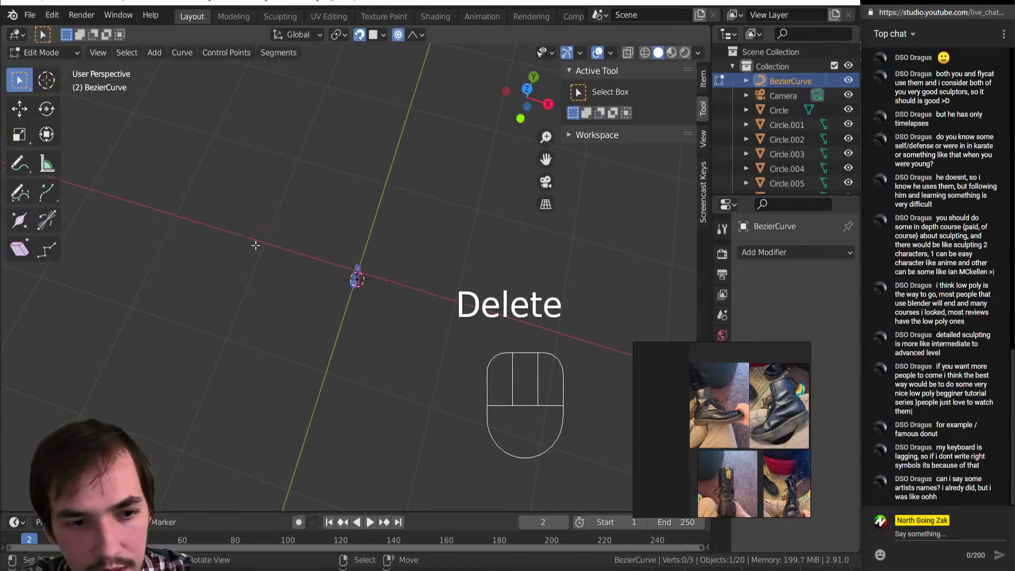
Step: Try to extrude the curve's remaining point across to the opposite eyelet row, and undo the extrusion
scroll(362, 414, "up", 10)
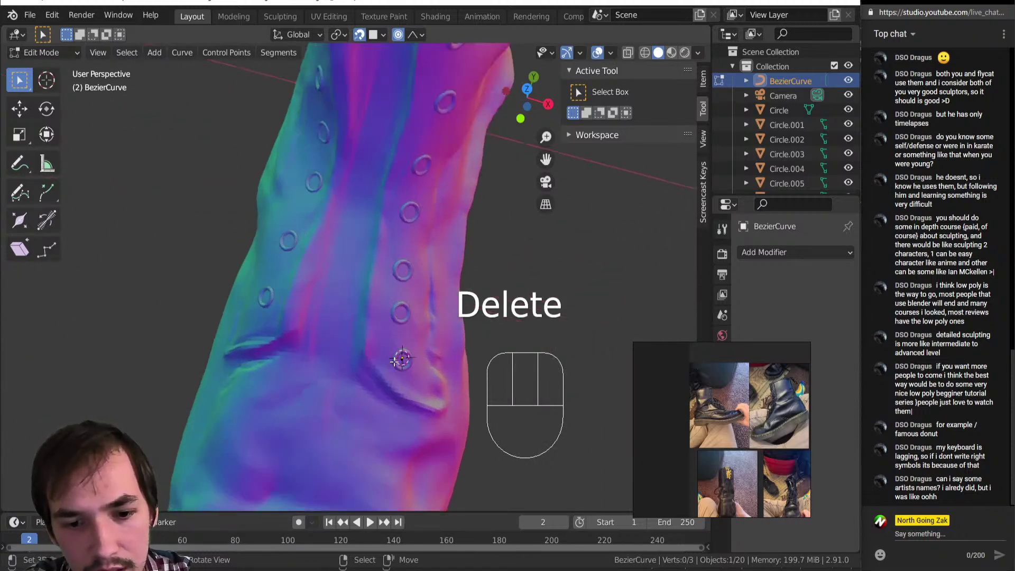
key("e")
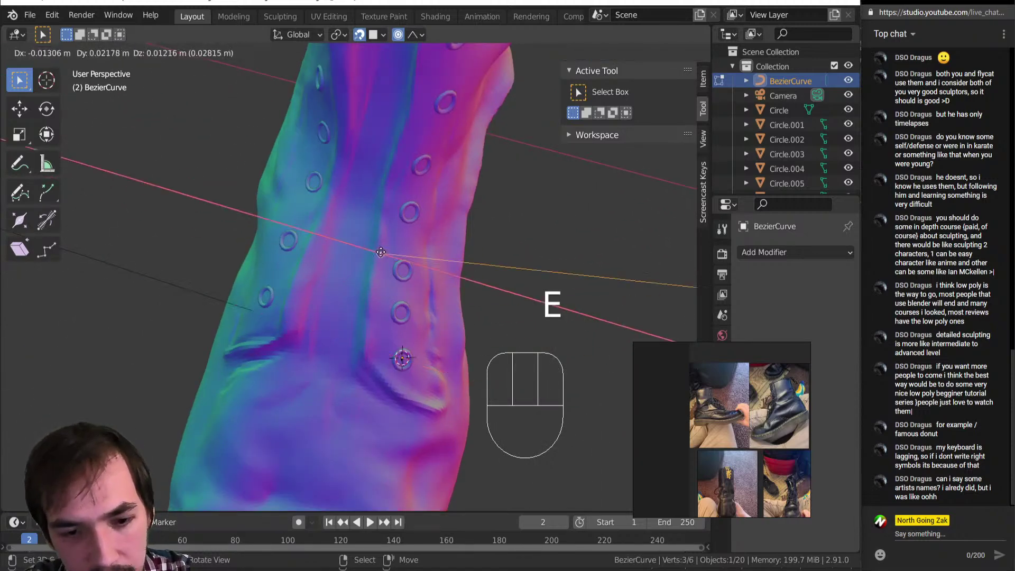
left_click(320, 255)
scroll(321, 263, "down", 5)
key("z")
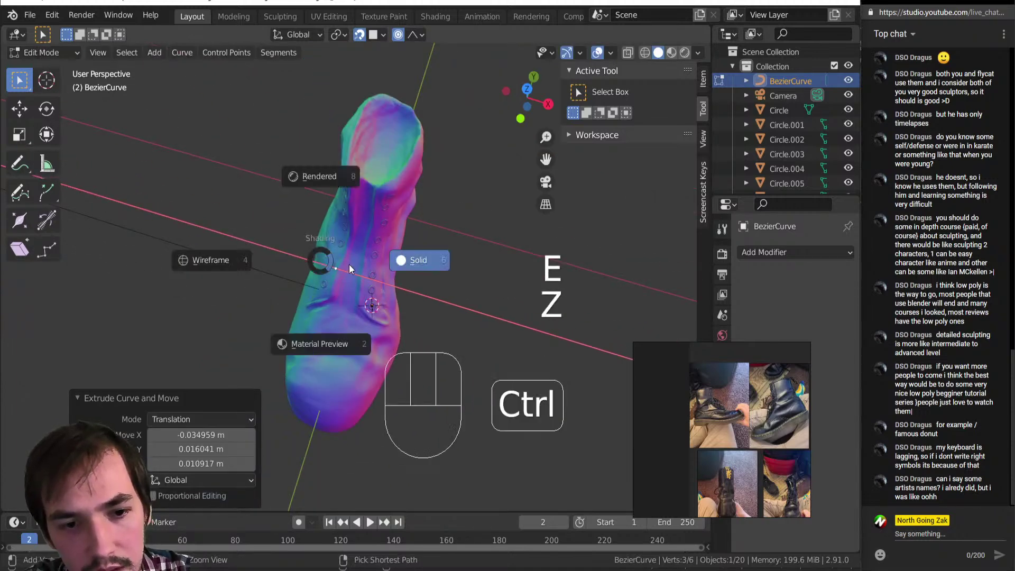
left_click(340, 275)
key("ctrl+z")
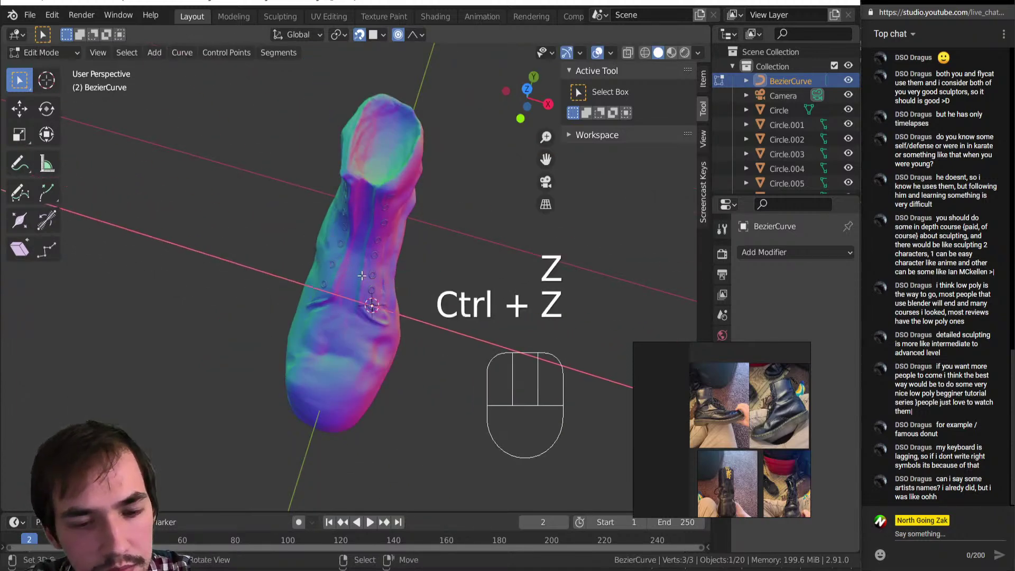
Step: Leave Edit Mode and delete the Bezier curve
key("a")
left_click(192, 52)
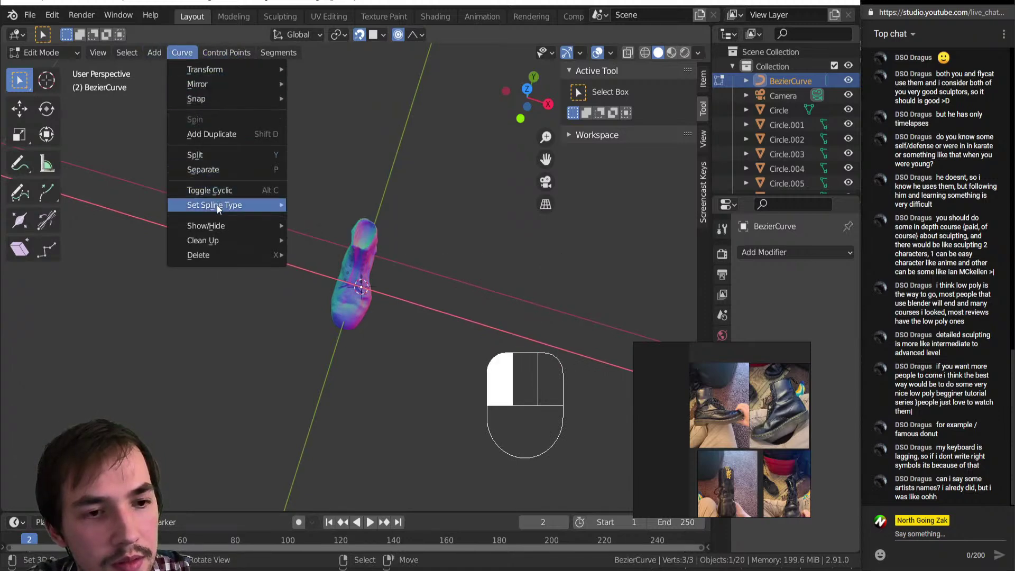
mouse_move(217, 208)
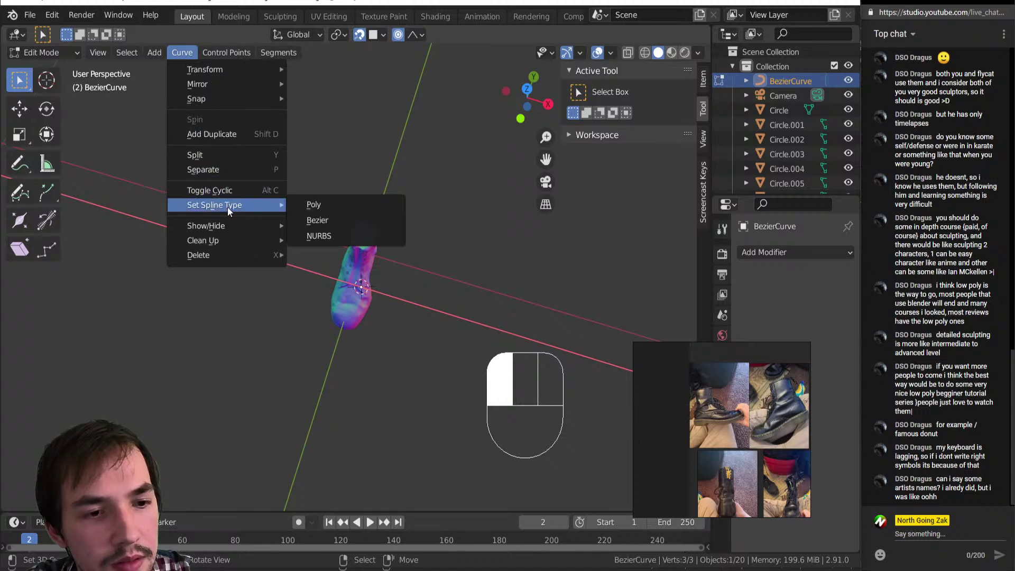
left_click(348, 248)
scroll(116, 259, "up", 5)
key("Tab")
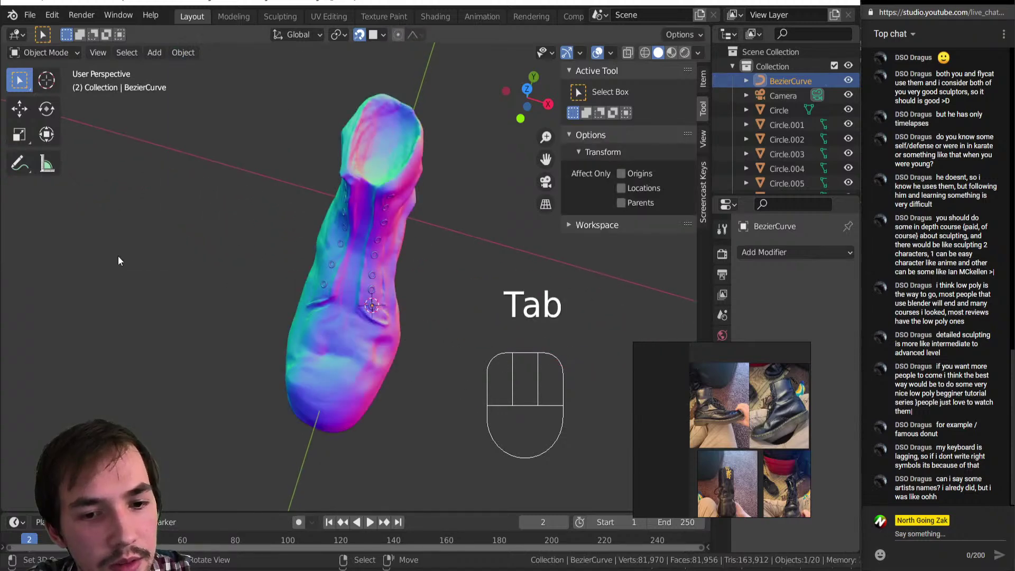
key("Delete")
Step: Add a plane at the 3D cursor and merge all its vertices at center in Edit Mode
scroll(391, 305, "up", 4)
key("shift+a")
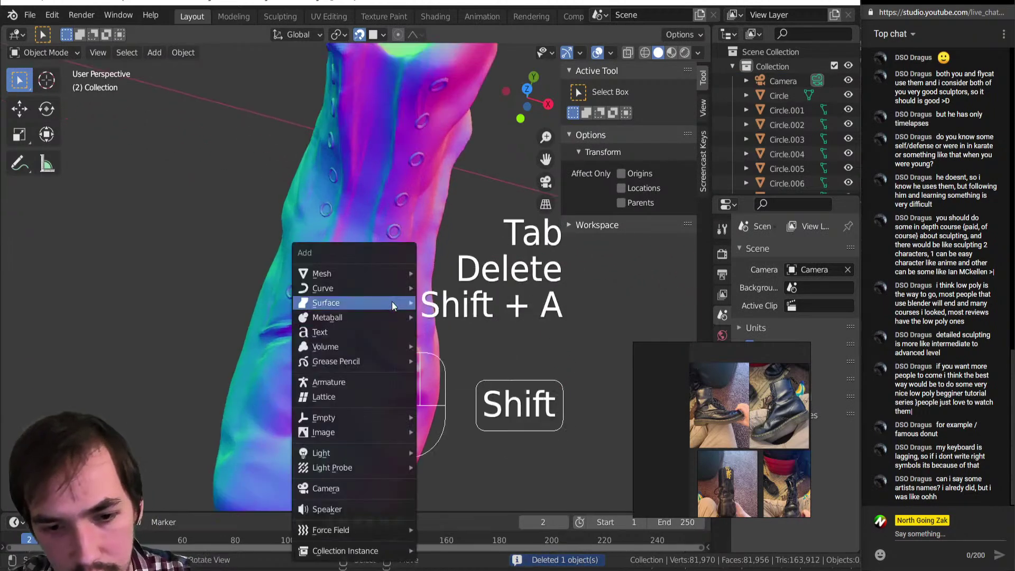
mouse_move(386, 272)
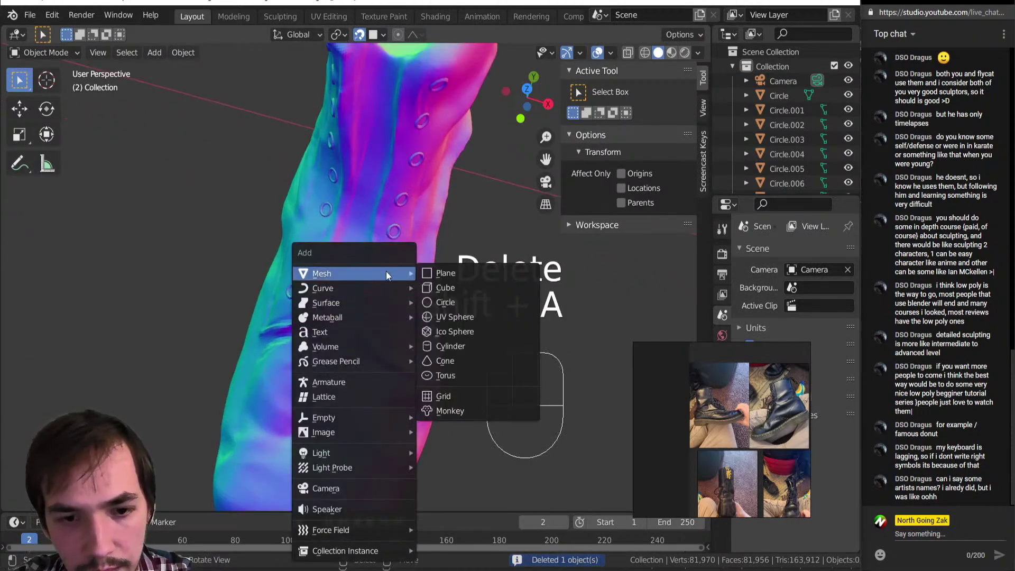
left_click(448, 273)
scroll(408, 275, "down", 5)
key("Tab")
left_click(591, 278)
scroll(455, 248, "up", 5)
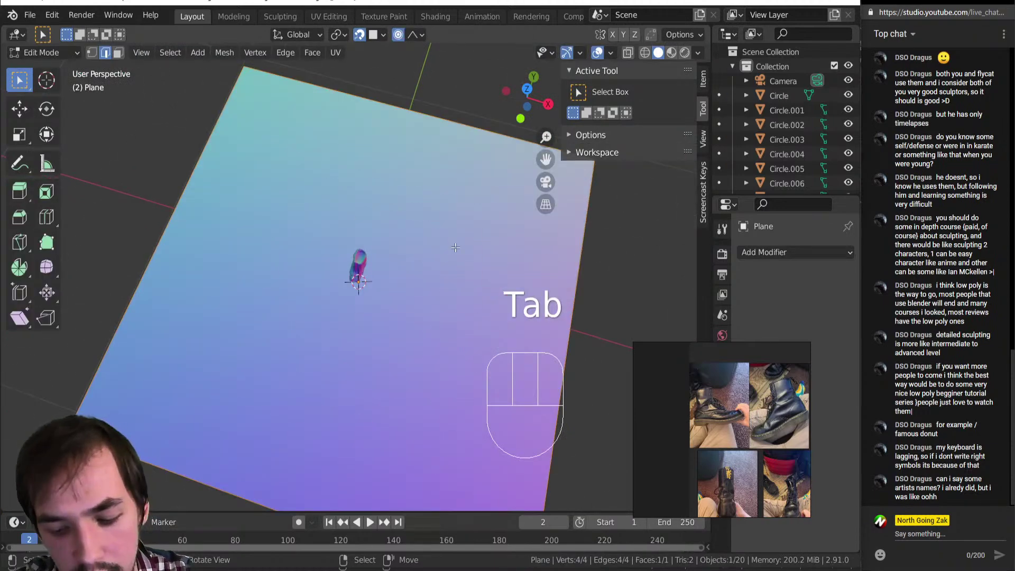
key("m")
key("a")
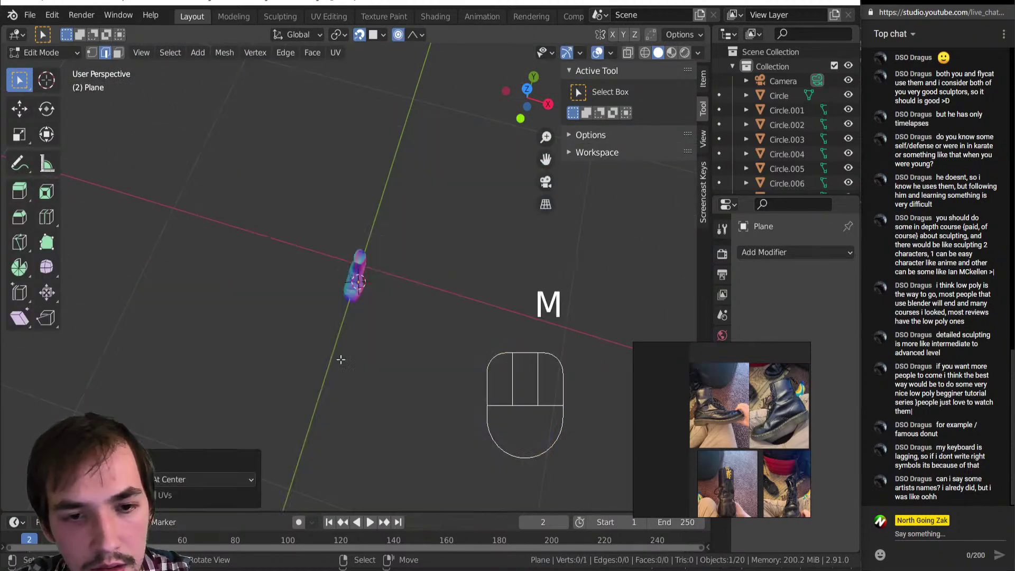
Step: Display the scene in wireframe shading and select the merged vertex on the lowest eyelet
scroll(369, 311, "up", 12)
key("z")
left_click(116, 298)
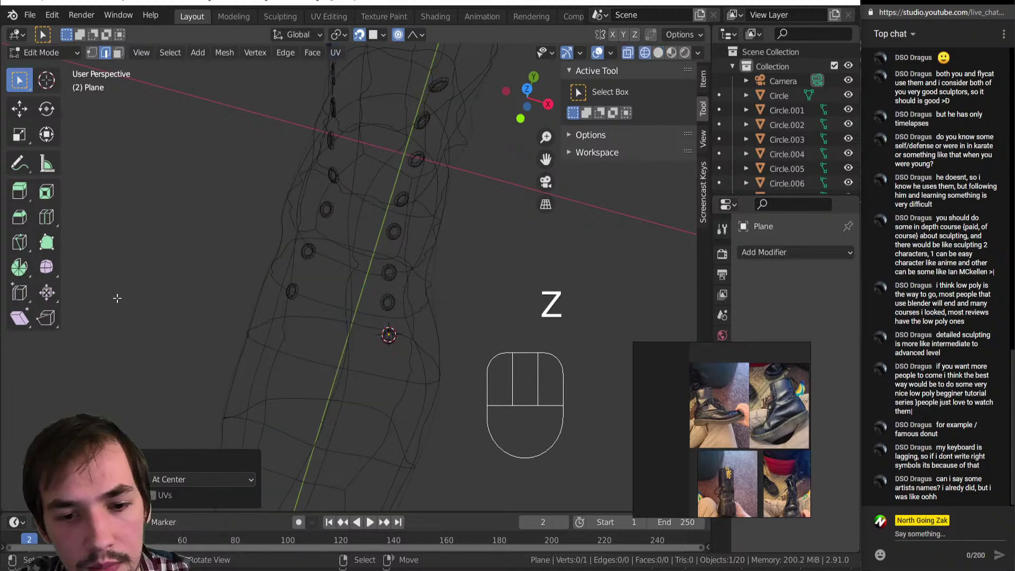
key("a")
Step: Try to extrude the merged vertex toward the opposite eyelet row, with and without snapping, and undo it
middle_click_drag(339, 323, 372, 317)
key("e")
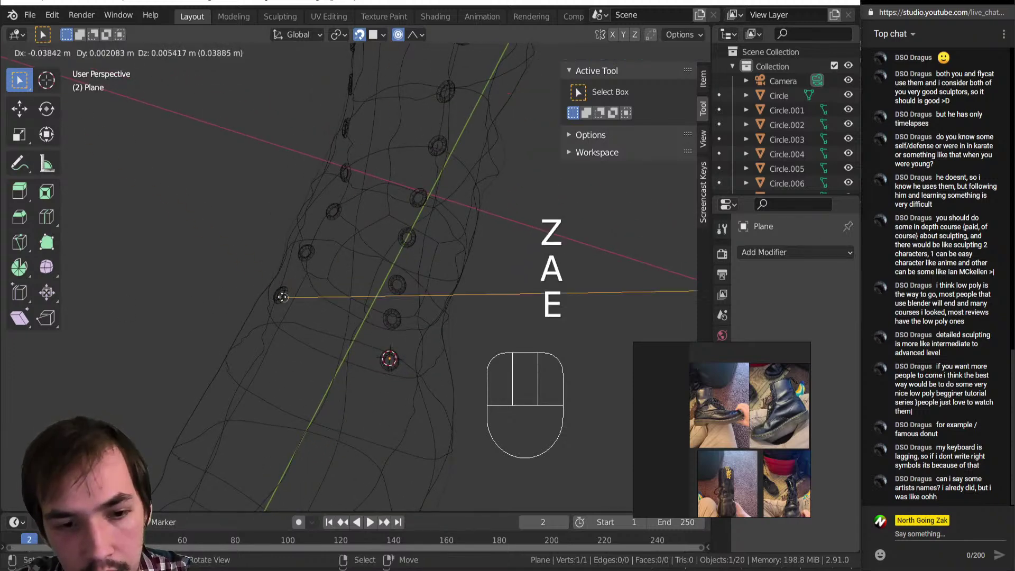
right_click(264, 275)
scroll(317, 269, "down", 4)
key("shift+Tab")
scroll(318, 268, "up", 5)
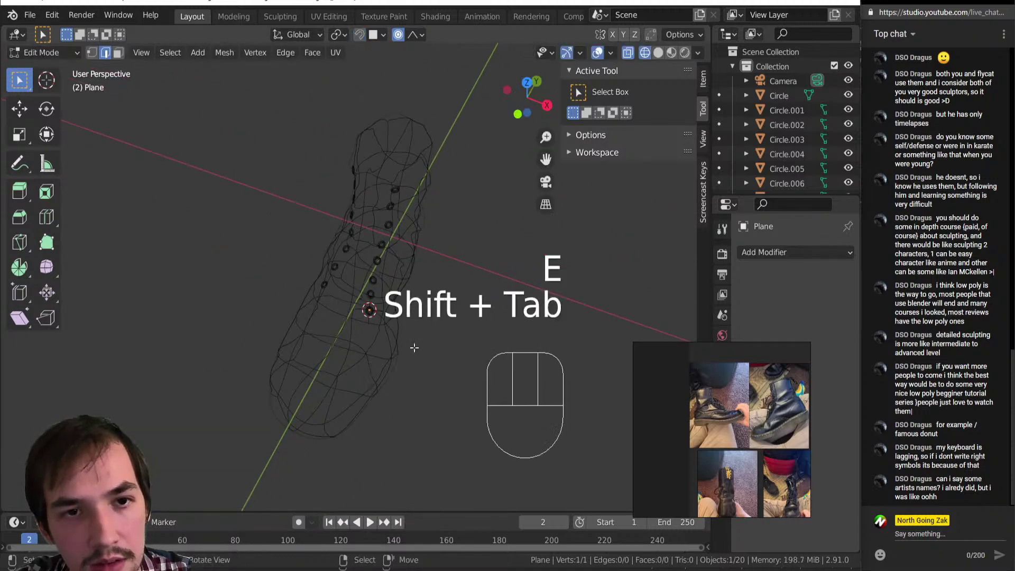
key("e")
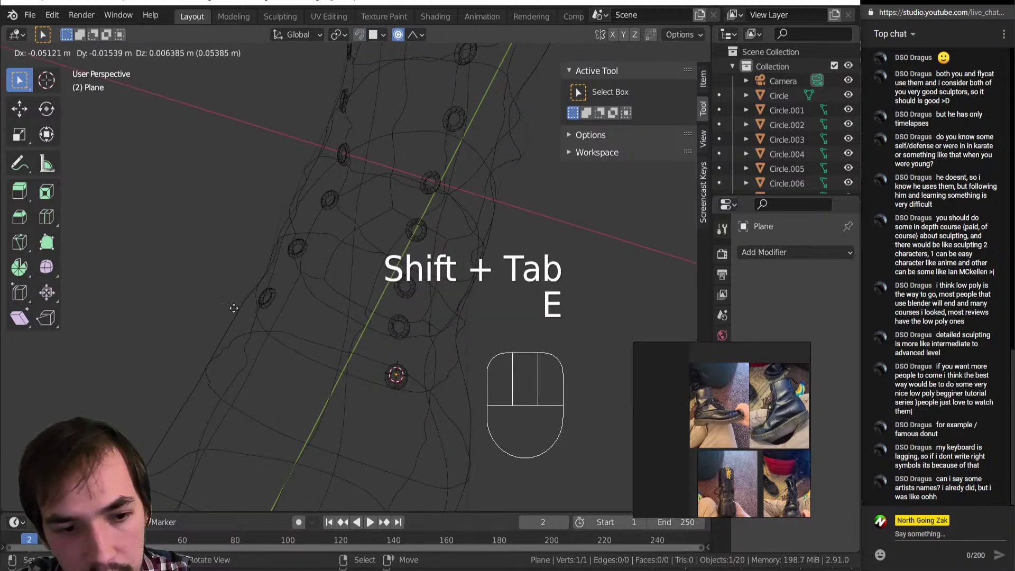
left_click(367, 309)
scroll(236, 299, "down", 4)
key("ctrl+z")
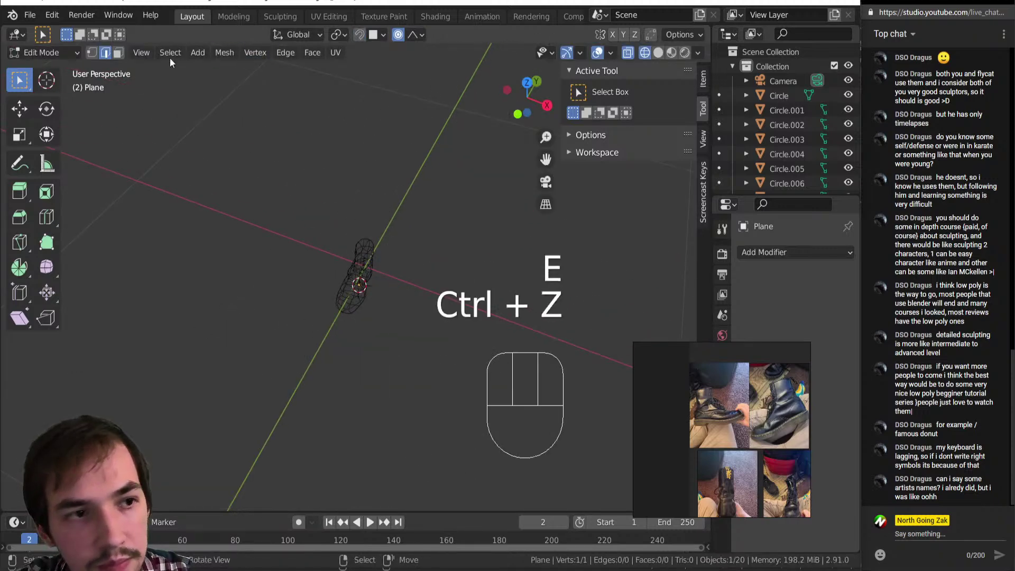
Step: Switch to vertex selection and select the plane's single vertex
scroll(332, 280, "up", 3)
key("a")
scroll(333, 280, "down", 3)
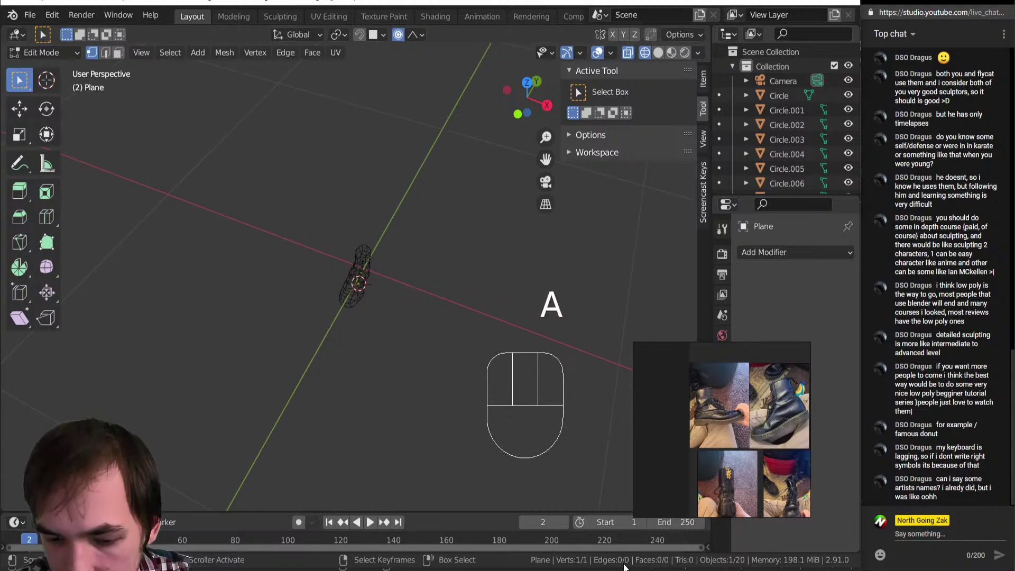
middle_click(573, 565)
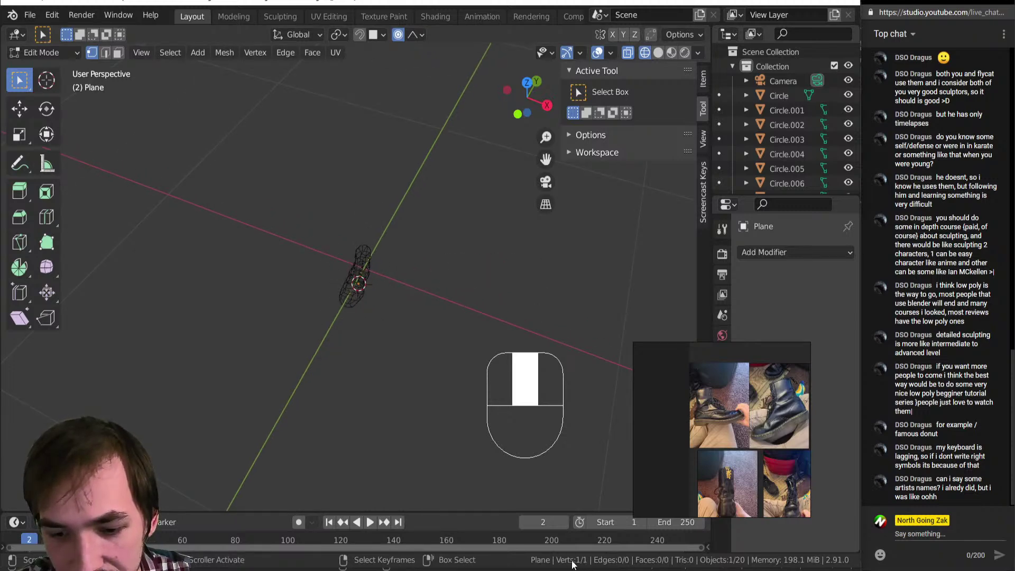
right_click(621, 565)
scroll(384, 318, "up", 10)
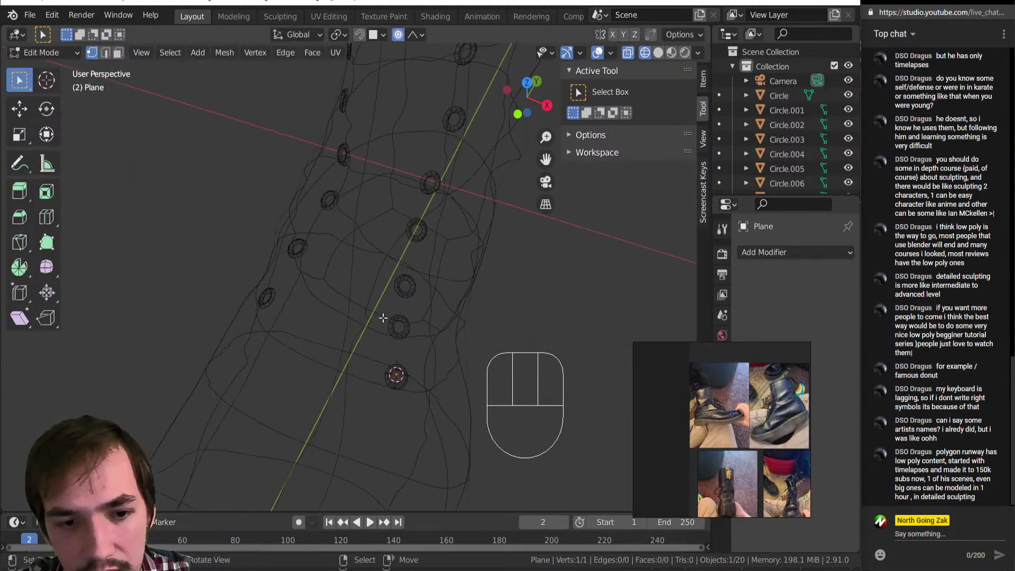
middle_click_drag(322, 306, 354, 286)
scroll(354, 302, "down", 6)
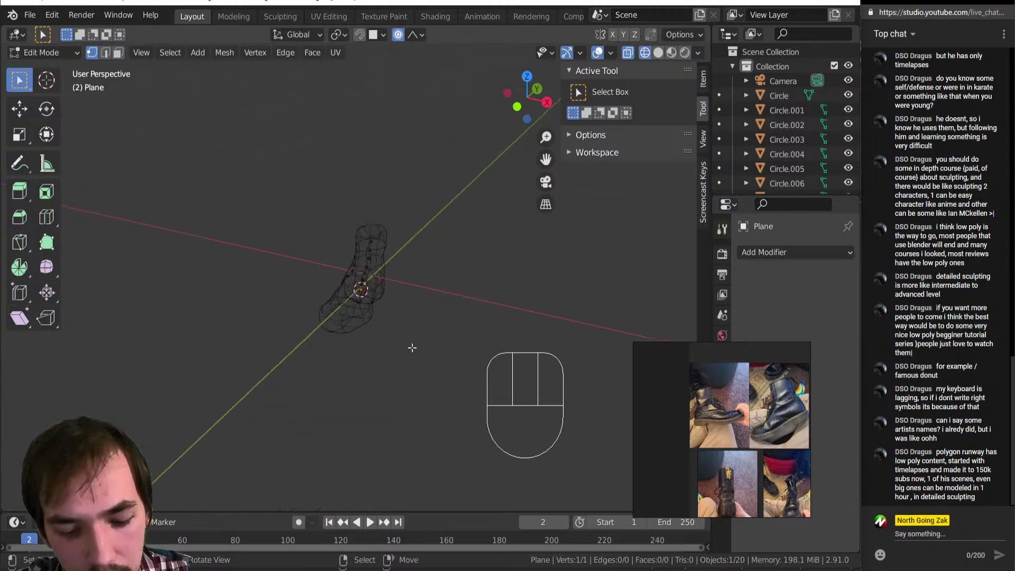
Step: Extrude the vertex, turn snapping back on and span the first lace edge between the lowest eyelets of both rows
key("e")
left_click(434, 277)
scroll(418, 291, "up", 5)
middle_click_drag(418, 299, 431, 288)
key("shift+Tab")
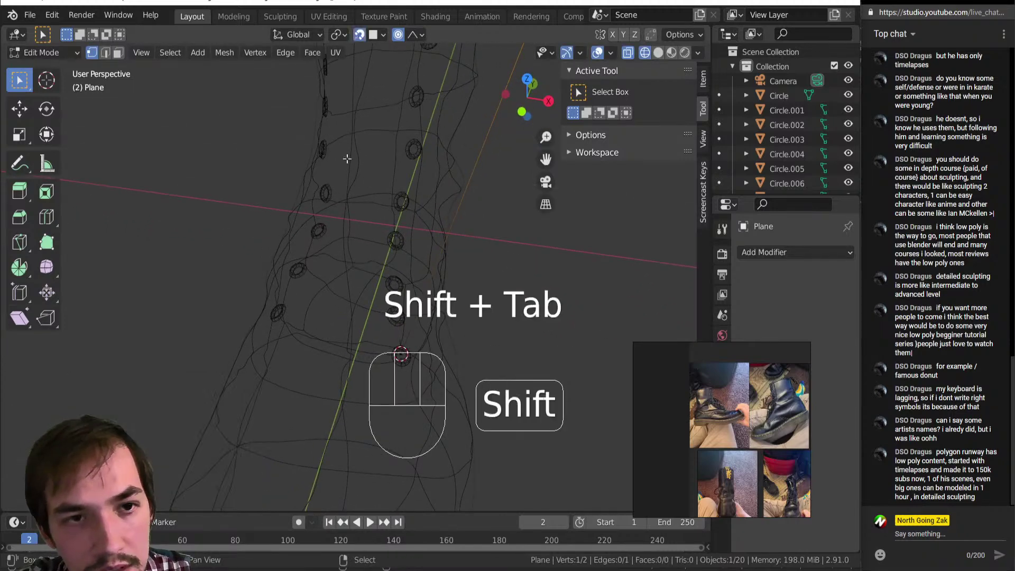
left_click(378, 35)
middle_click_drag(314, 249, 334, 331)
key("g")
left_click(283, 335)
Step: Try to extrude the lace through the second and third eyelets, and undo these extrusions
key("e")
left_click(289, 269)
key("e")
left_click(289, 269)
key("e")
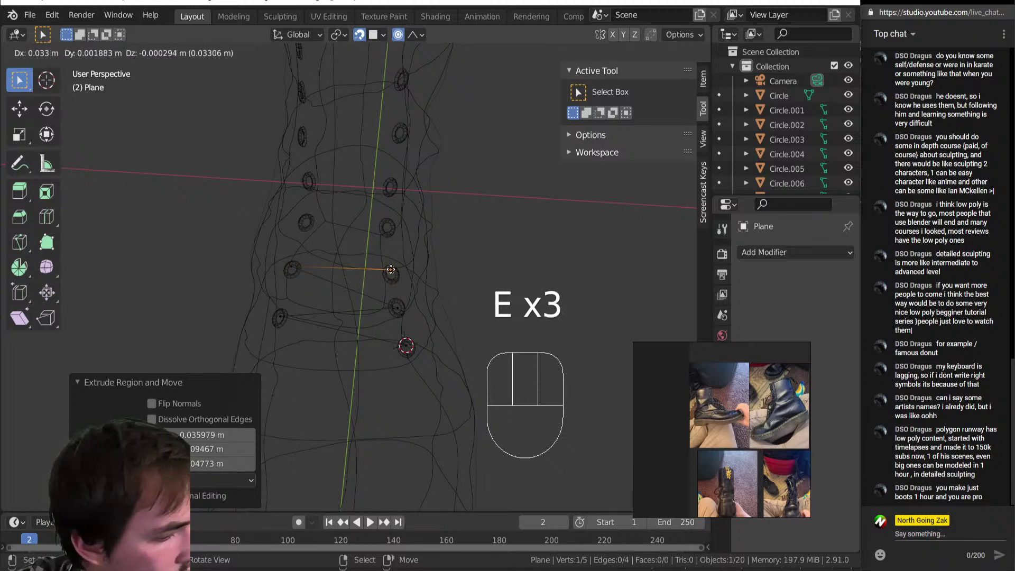
left_click(390, 270)
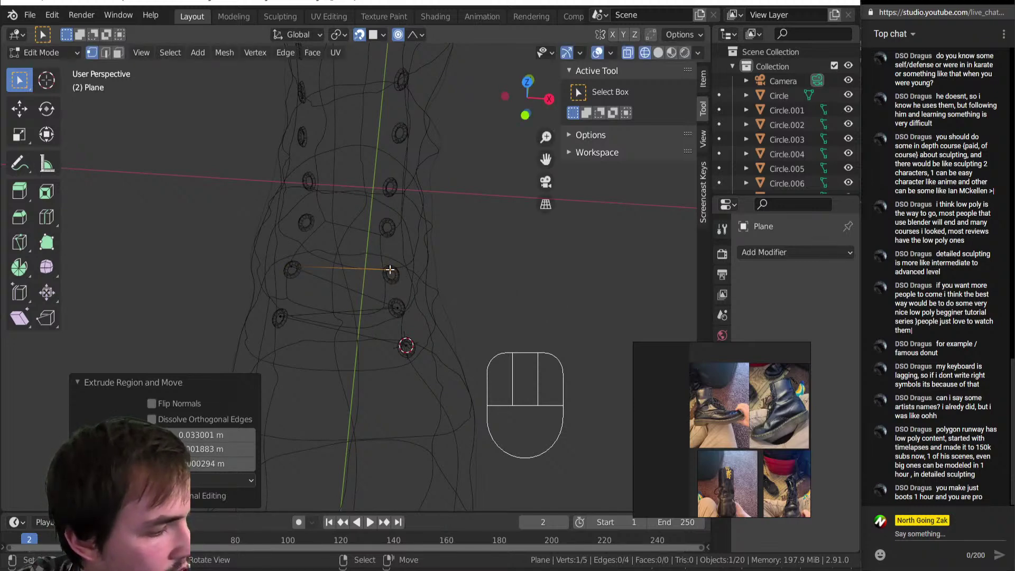
key("ctrl+z")
key("ctrl+z")
key("ctrl+z")
key("ctrl+z")
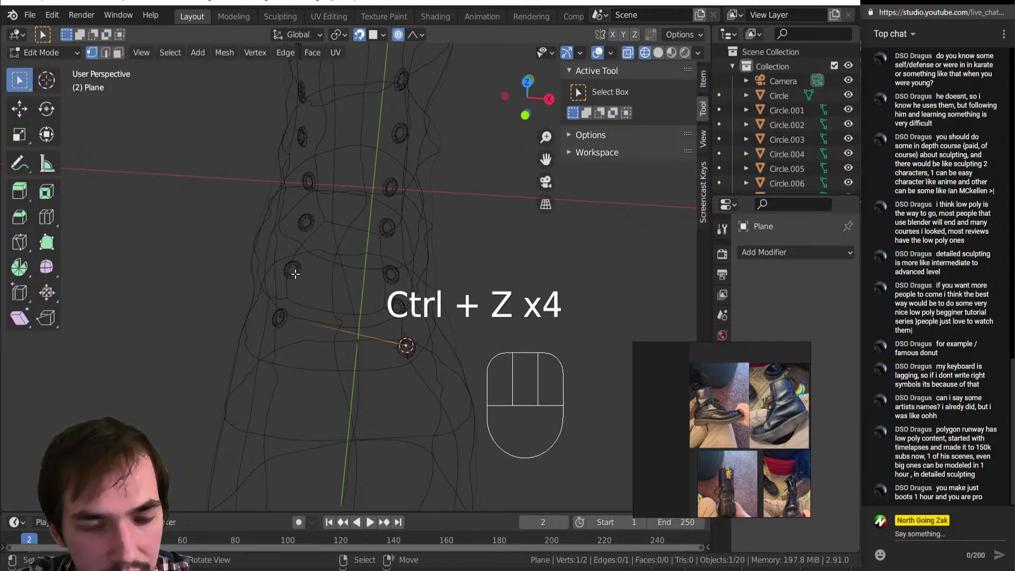
Step: Extrude the lace to the second eyelet opposite, the fourth eyelet of the new row, and the fourth eyelet opposite
key("e")
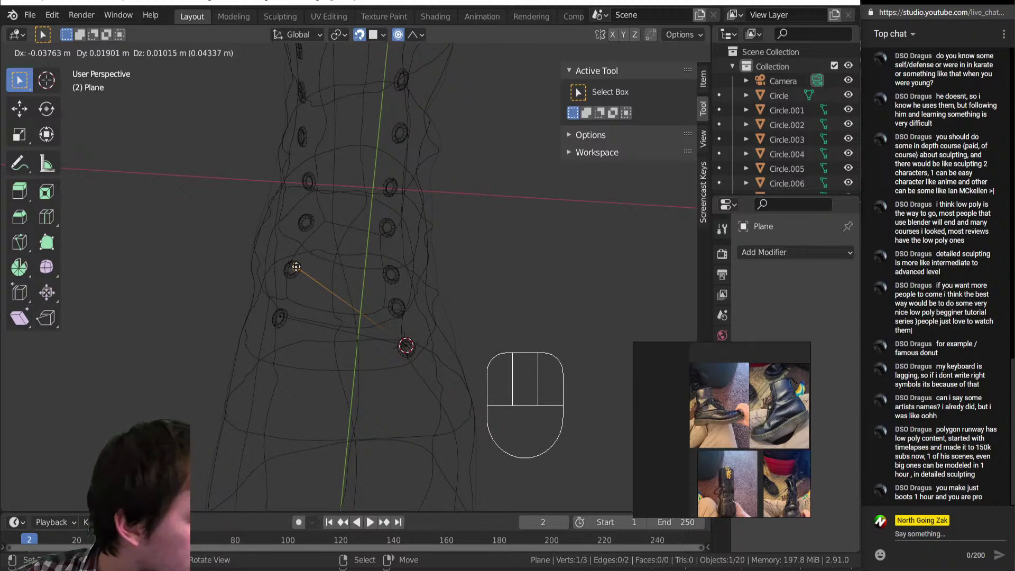
left_click(294, 267)
key("e")
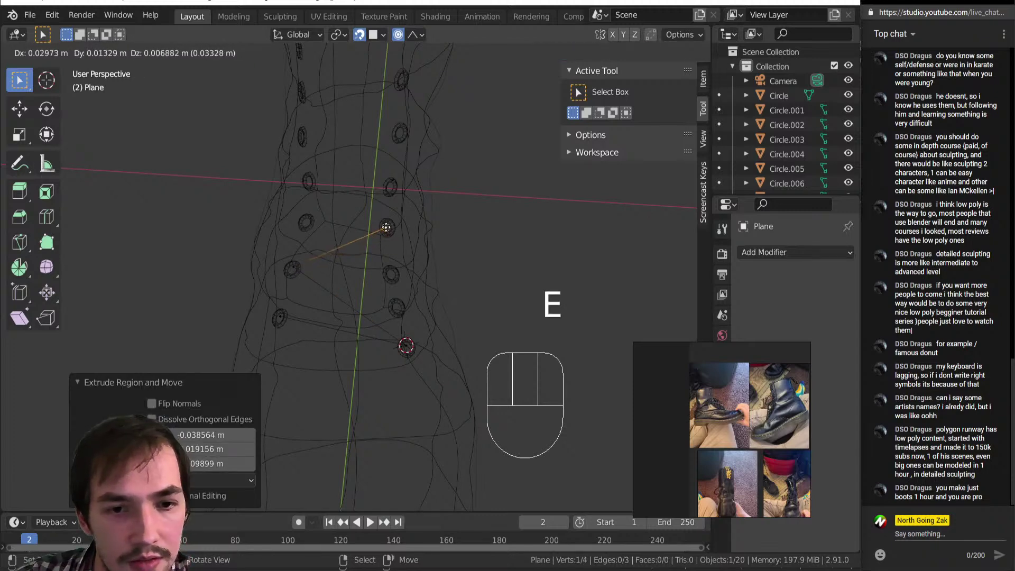
left_click(388, 228)
key("e")
left_click(310, 185)
Step: Extrude the next lace edge across to the new row and snap its end onto the sixth eyelet
key("e")
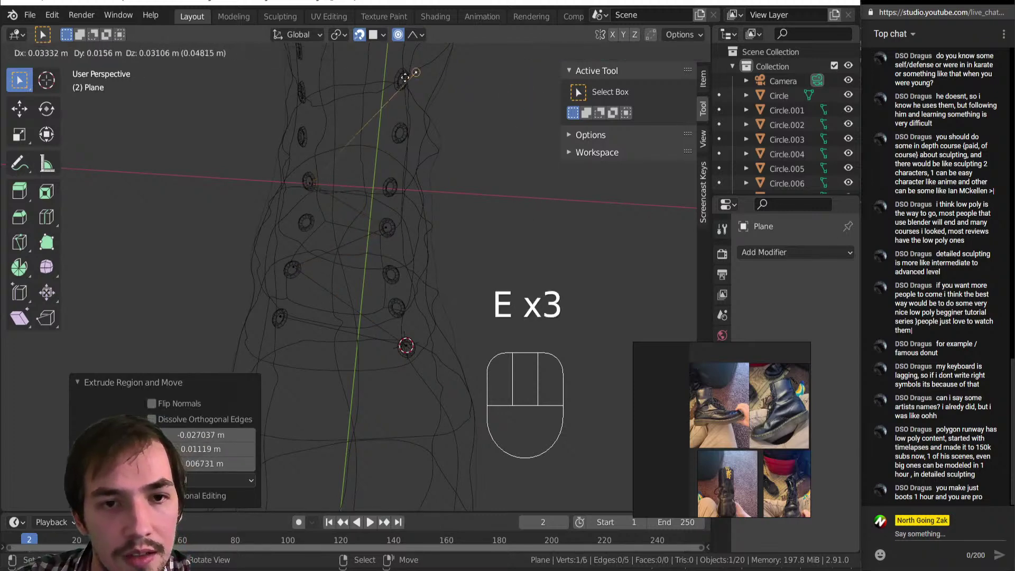
left_click(397, 84)
key("e")
right_click(394, 110)
key("ctrl+z")
key("g")
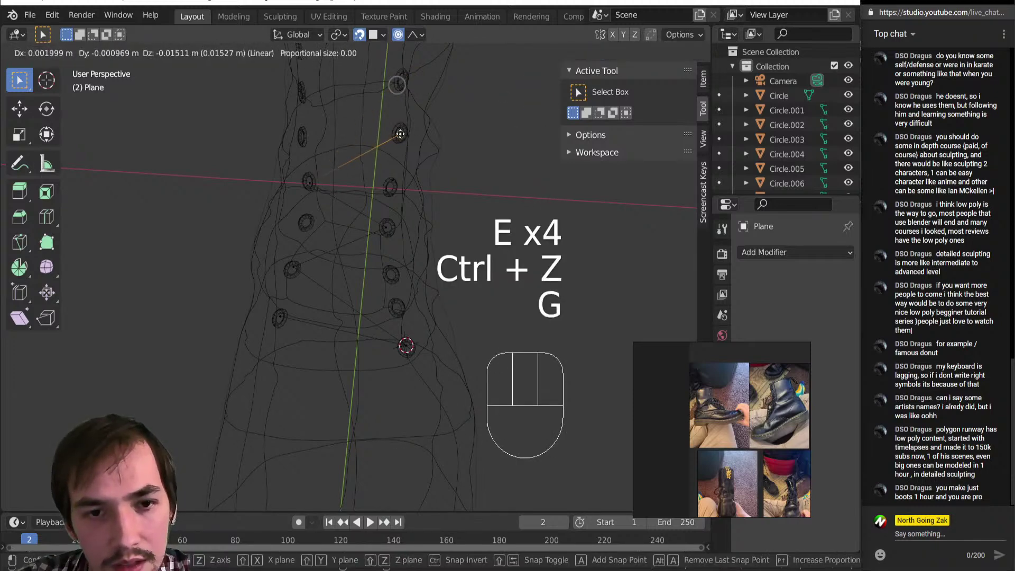
left_click(403, 139)
Step: Extrude the lace to the sixth eyelet of the opposite row and on to the top eyelet of the new row
middle_click_drag(350, 130, 356, 205, "shift")
key("e")
left_click(280, 192)
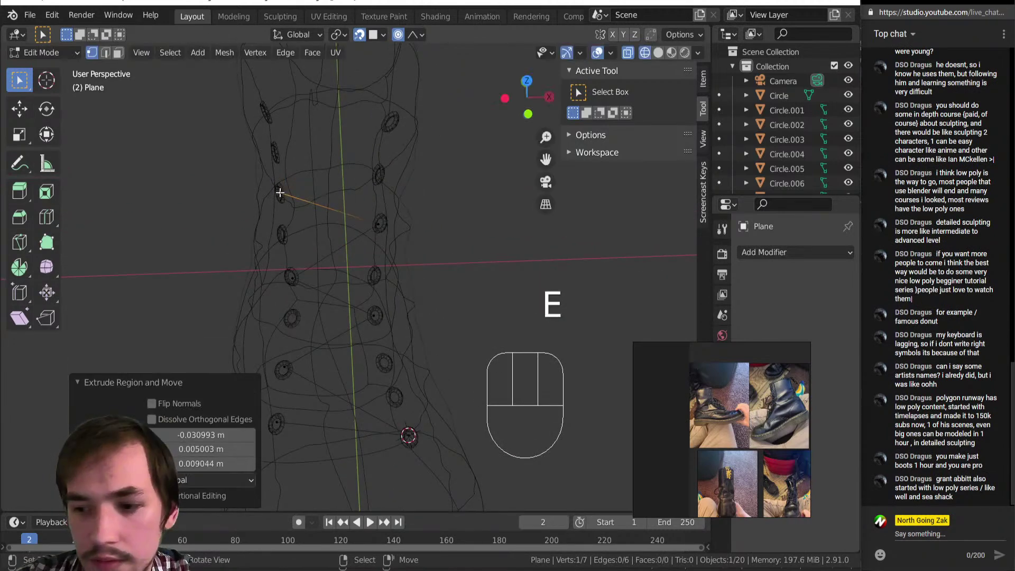
middle_click_drag(320, 189, 377, 258, "shift")
mouse_move(377, 257)
middle_mouse_down()
mouse_move(367, 256)
mouse_move(365, 233)
mouse_move(351, 257)
mouse_move(369, 247)
middle_mouse_up()
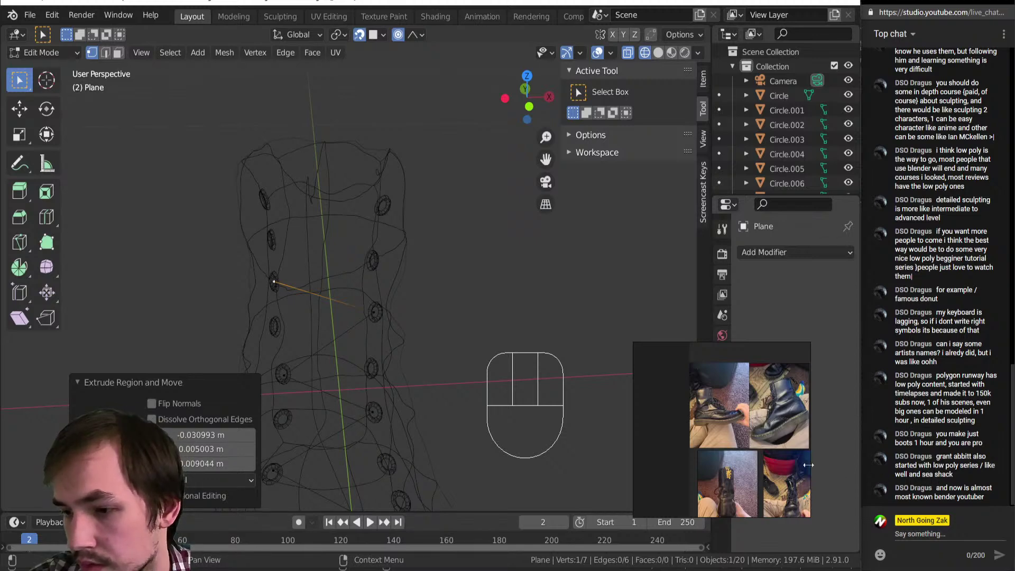
middle_click_drag(437, 332, 356, 288, "shift")
key("e")
left_click(369, 239)
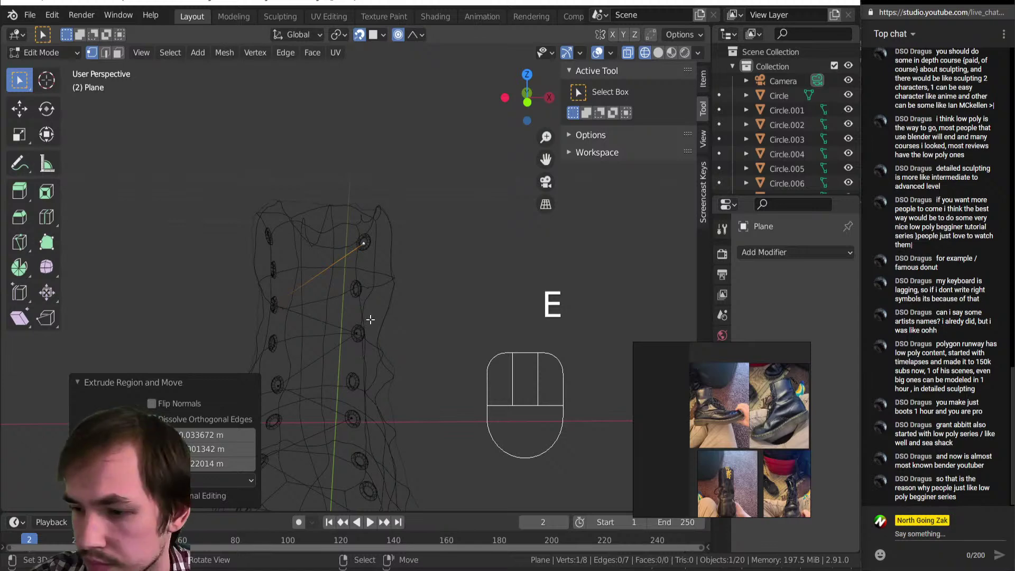
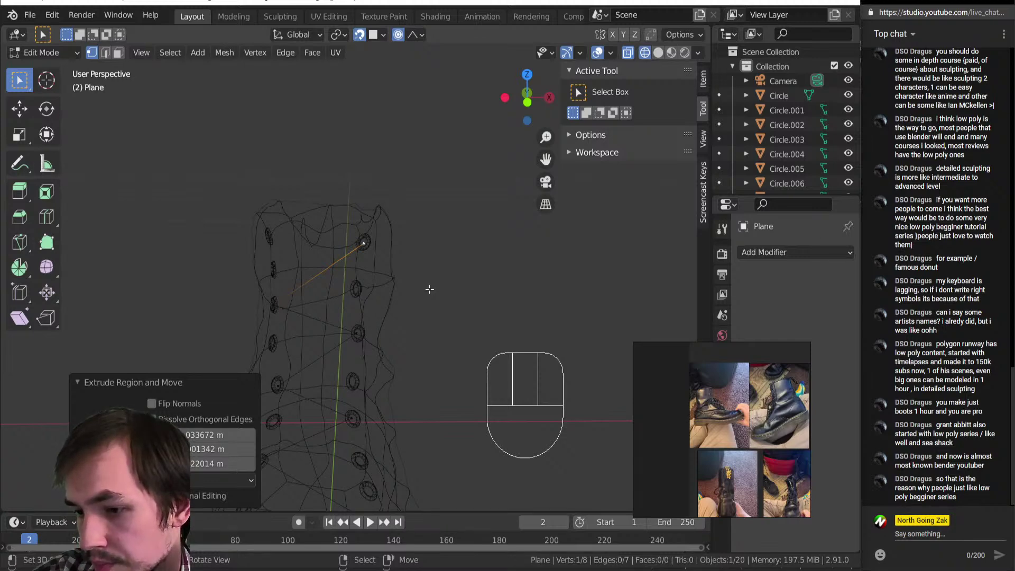
middle_click_drag(291, 275, 304, 249)
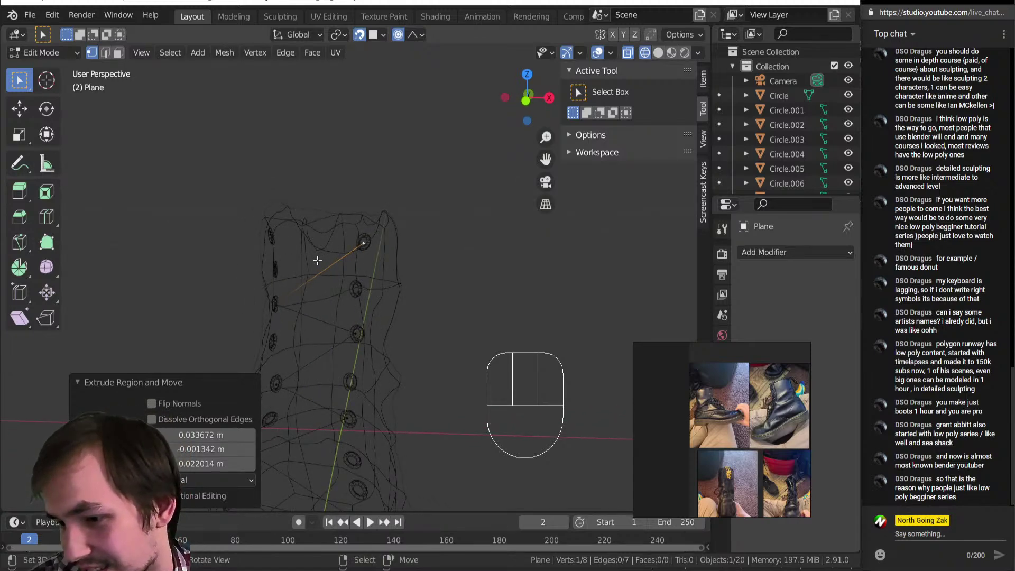
Step: Try to extrude the lace's end vertex across to the opposite top eyelet
middle_click_drag(300, 287, 327, 264, "shift")
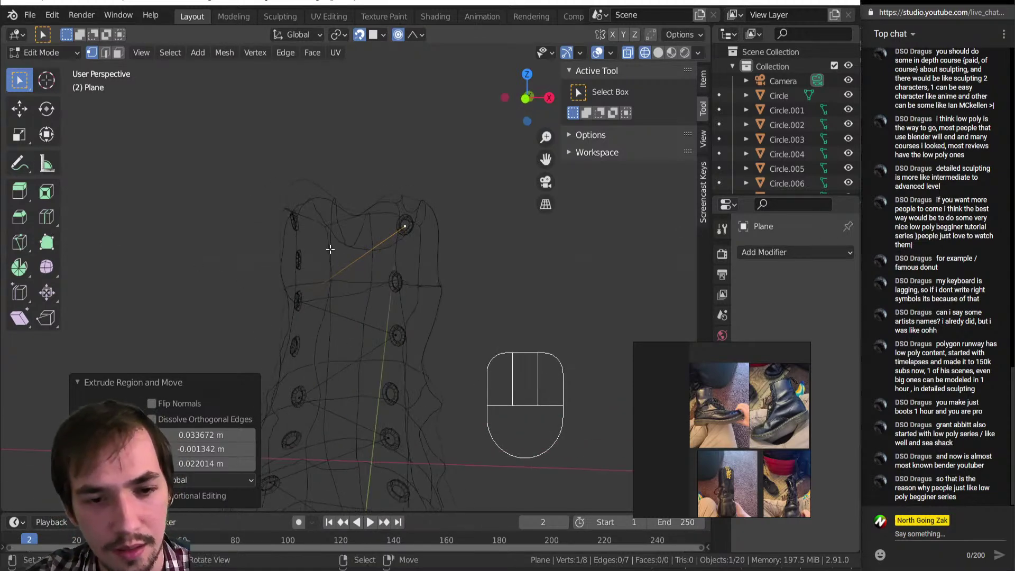
middle_click_drag(294, 225, 396, 287)
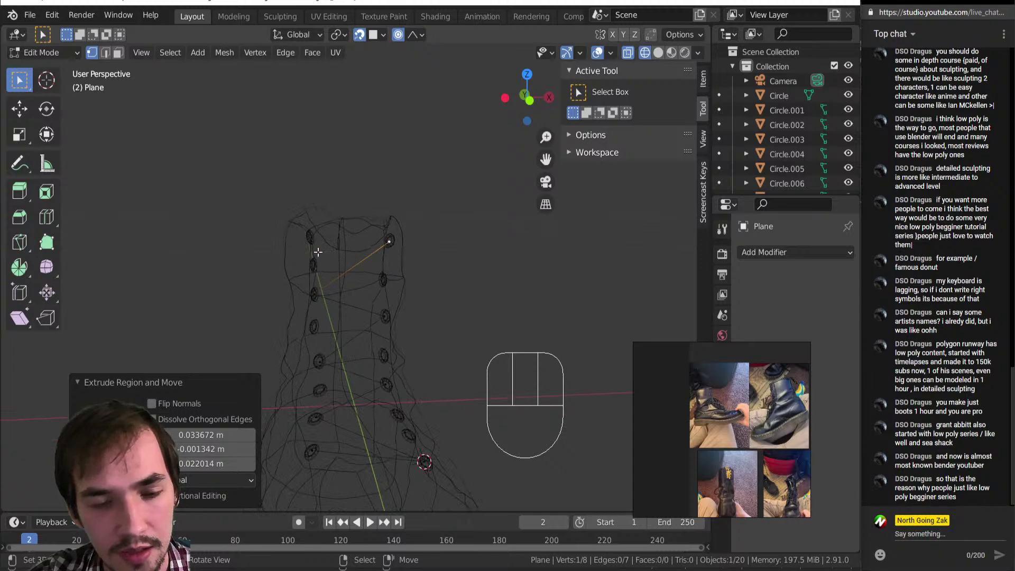
middle_click_drag(319, 232, 363, 235)
scroll(265, 211, "up", 3)
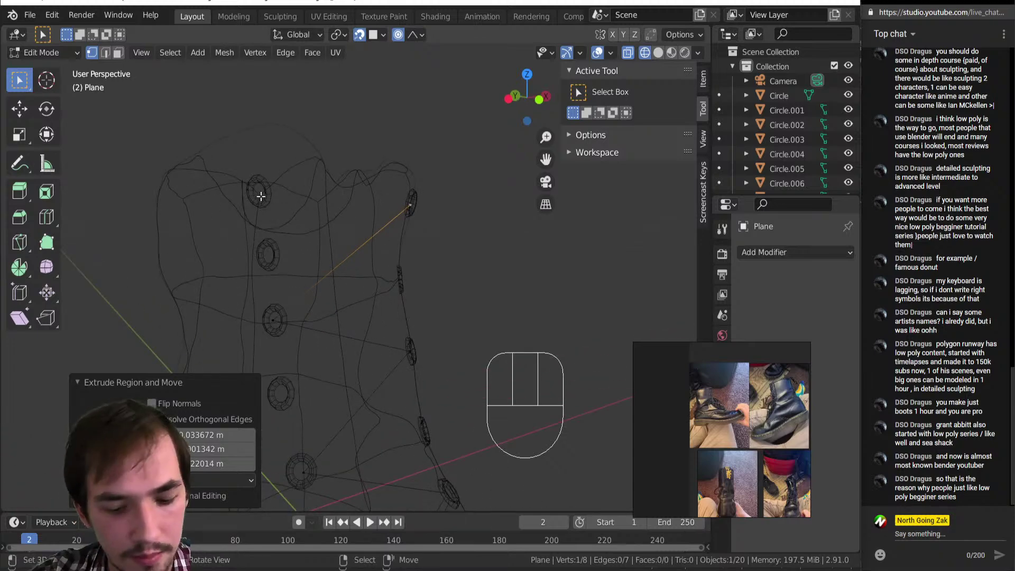
key("e")
left_click(262, 191)
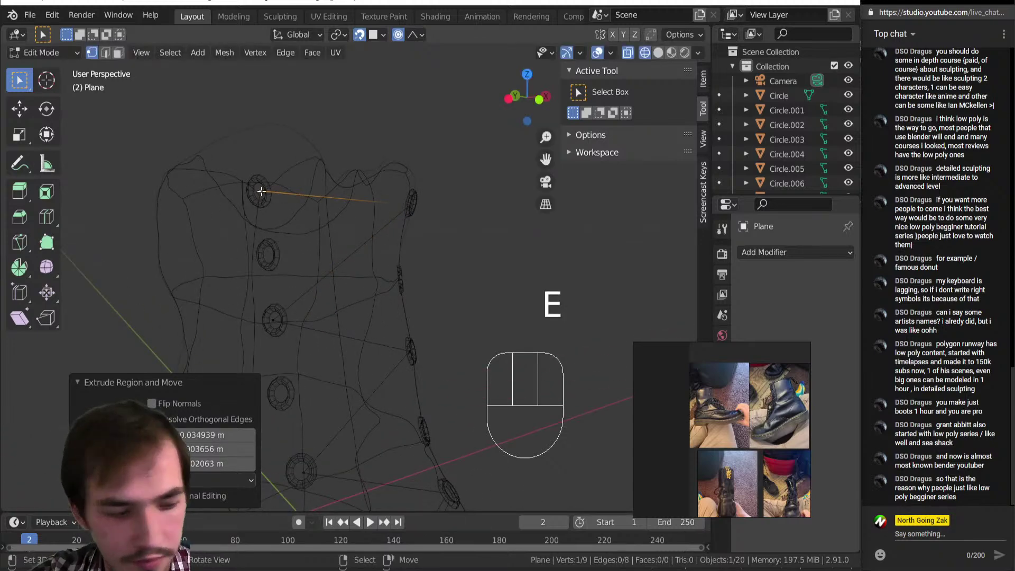
Step: Undo the last two lace extrusions at the top of the boot
key("ctrl")
key("ctrl+z")
middle_click_drag(321, 220, 364, 248)
key("ctrl+z")
middle_click_drag(381, 290, 246, 371)
middle_click_drag(332, 377, 340, 355)
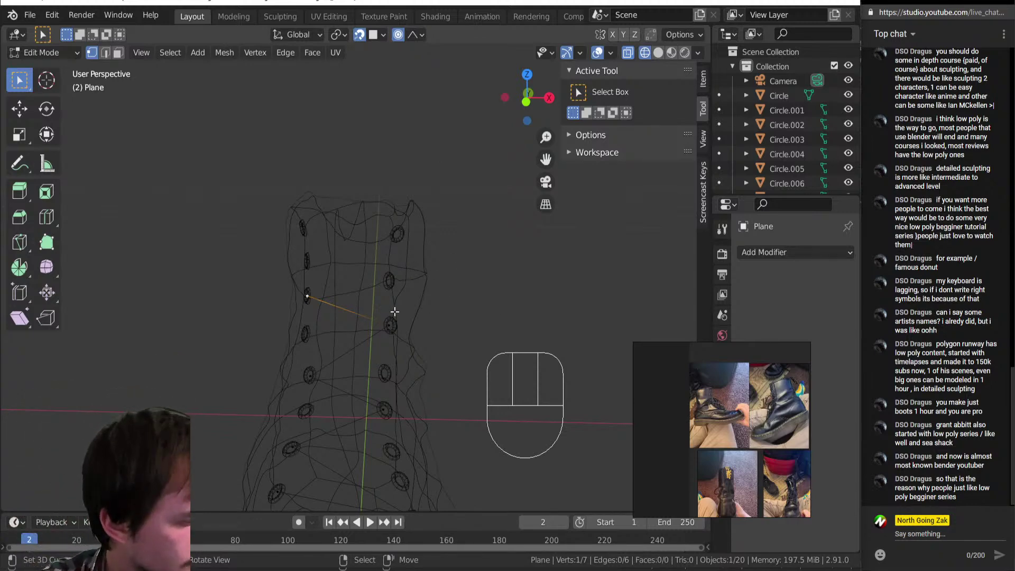
Step: Examine the eyelets and boot opening in rendered shading, and return to the wireframe display
middle_click_drag(386, 310, 392, 361)
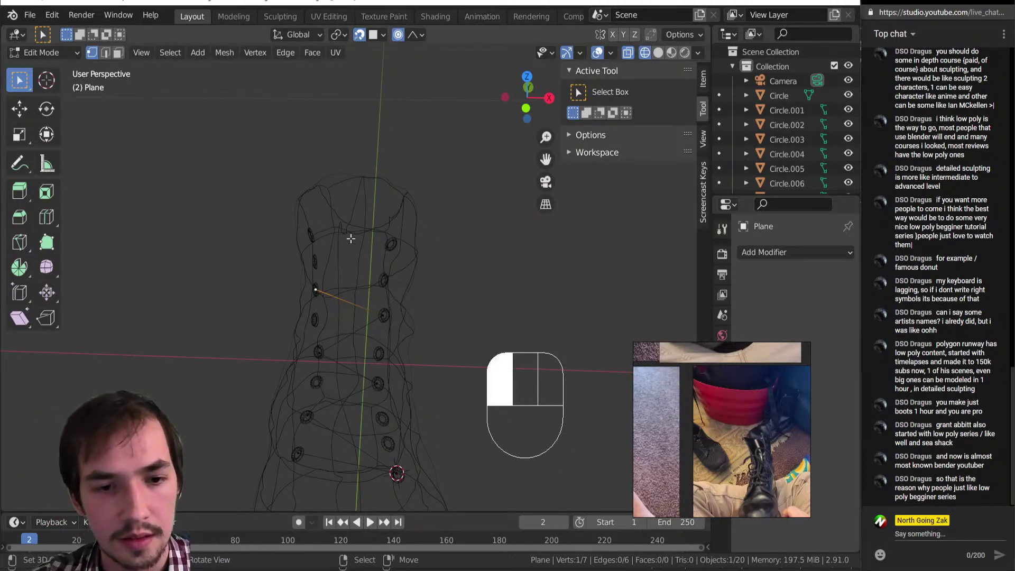
key("z")
left_click(363, 170)
middle_click_drag(377, 272, 355, 323)
scroll(354, 323, "up", 2)
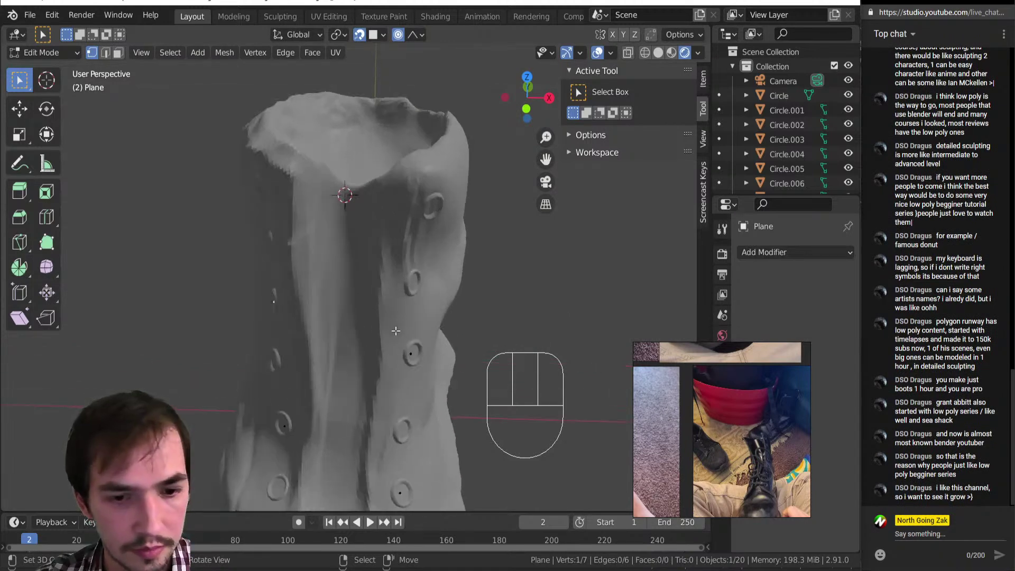
key("z")
left_click(368, 256)
key("z")
mouse_move(347, 351)
middle_mouse_down("shift")
mouse_move(355, 330)
mouse_move(351, 363)
mouse_move(338, 336)
mouse_move(370, 370)
middle_mouse_up("shift")
scroll(411, 411, "up", 1)
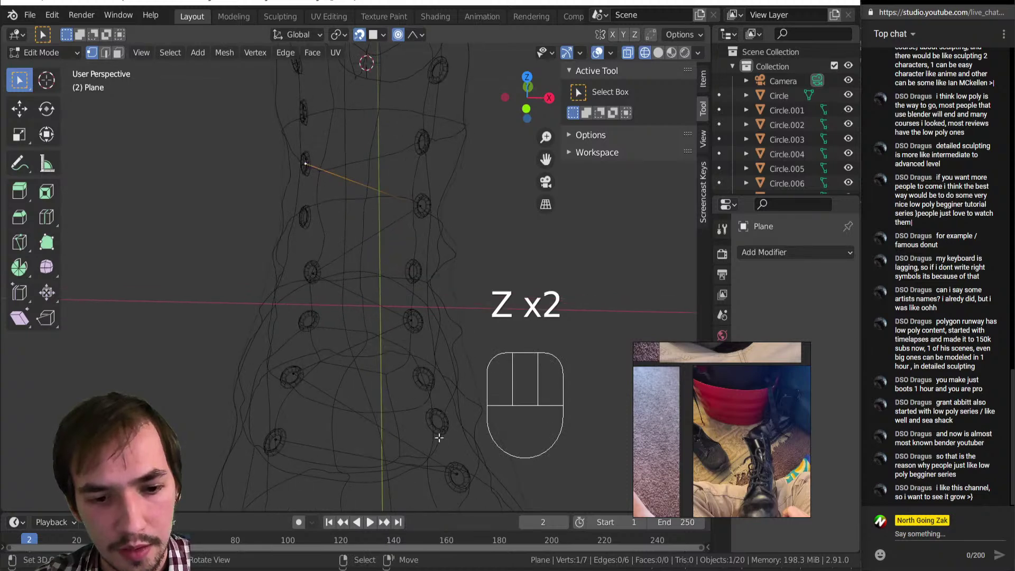
Step: Move two lace vertices in the right eyelet row down one eyelet each, onto the third and fifth eyelets from the toe
left_click(276, 439)
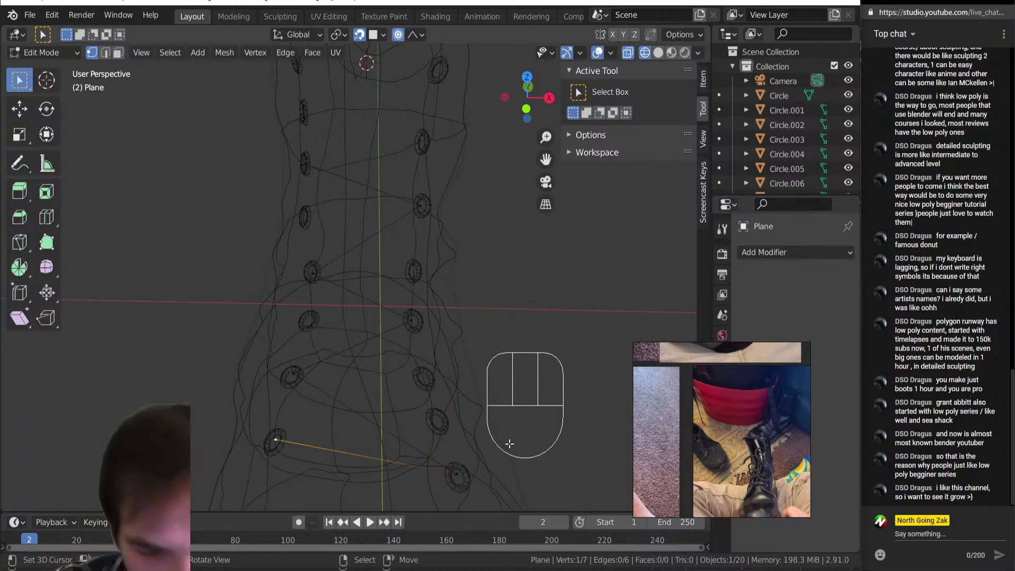
scroll(294, 425, "down", 1)
middle_click_drag(316, 403, 324, 412)
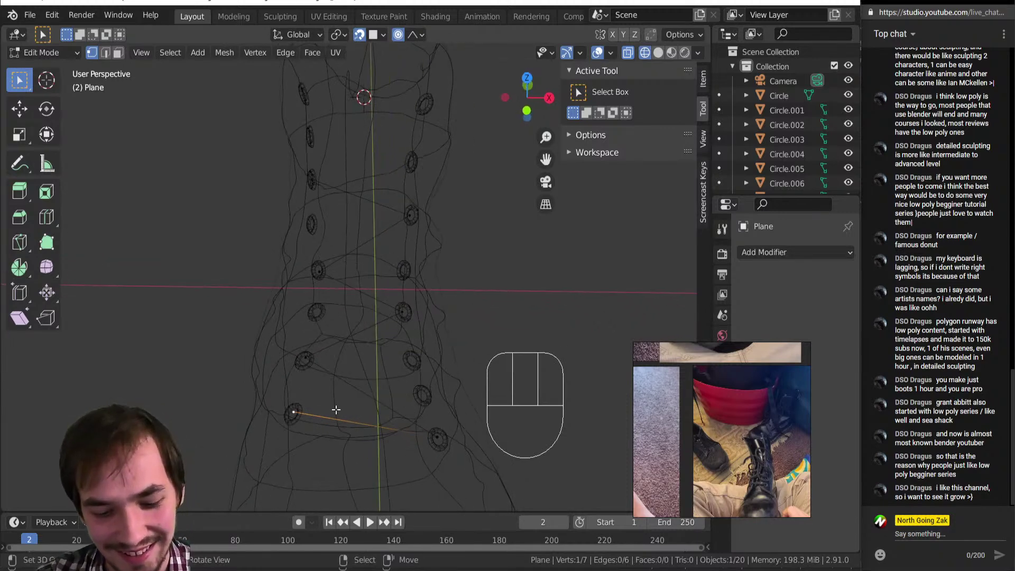
middle_click_drag(417, 376, 387, 367)
key("g")
left_click(395, 316)
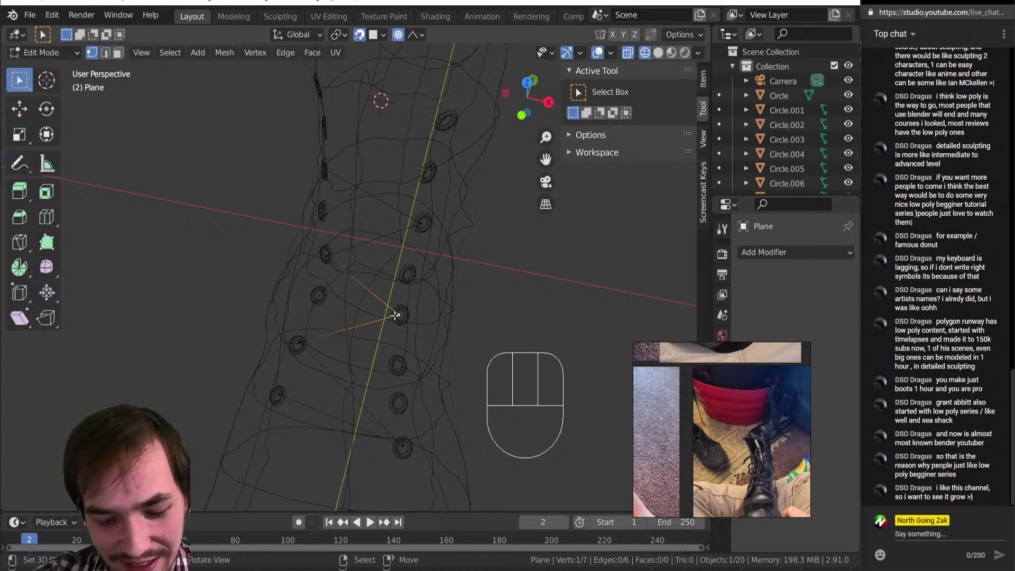
key("g")
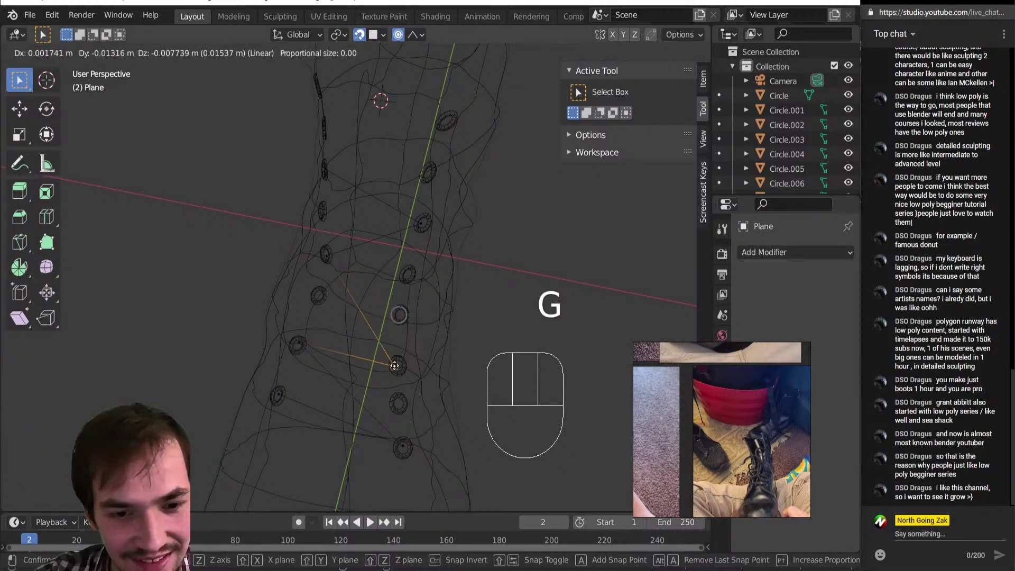
left_click(395, 365)
middle_click_drag(339, 258, 374, 230)
right_click(415, 214)
key("g")
left_click(407, 271)
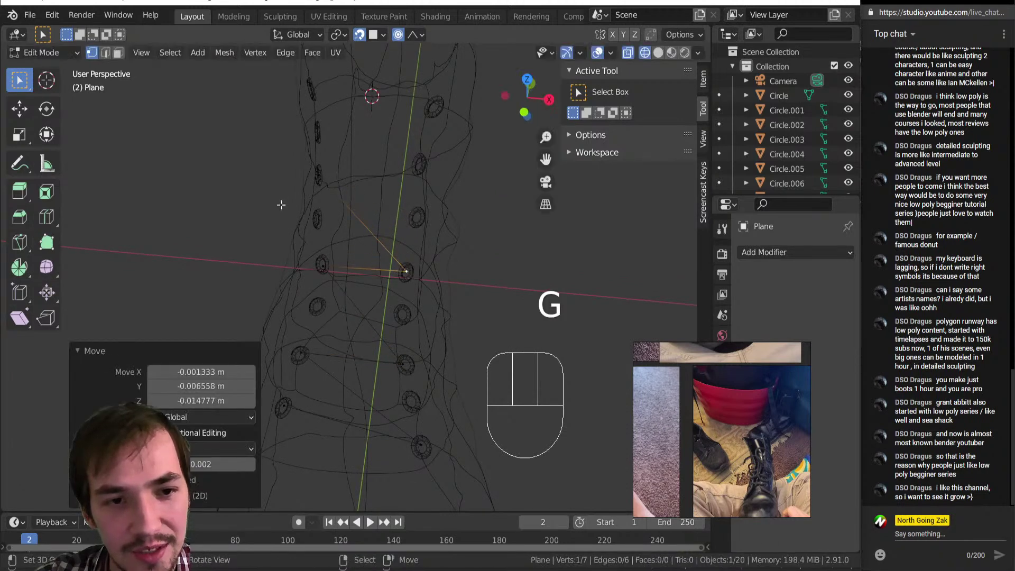
Step: Extrude a second lace strand from the lowest left eyelet to the second right eyelet and on to the third left eyelet
middle_click_drag(406, 271, 370, 227)
right_click(298, 184)
middle_click_drag(332, 169, 342, 147)
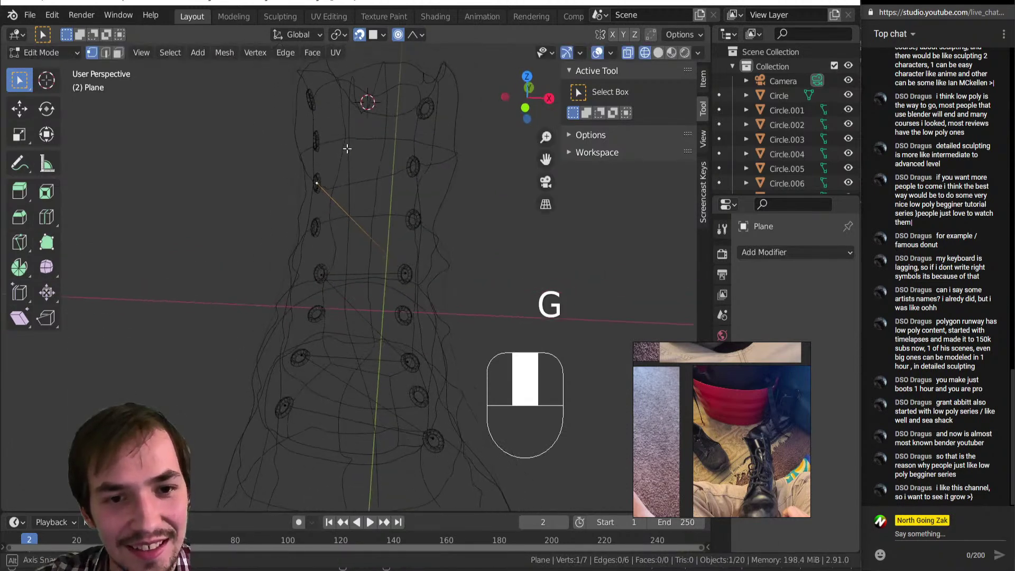
left_click(306, 324)
right_click(302, 403)
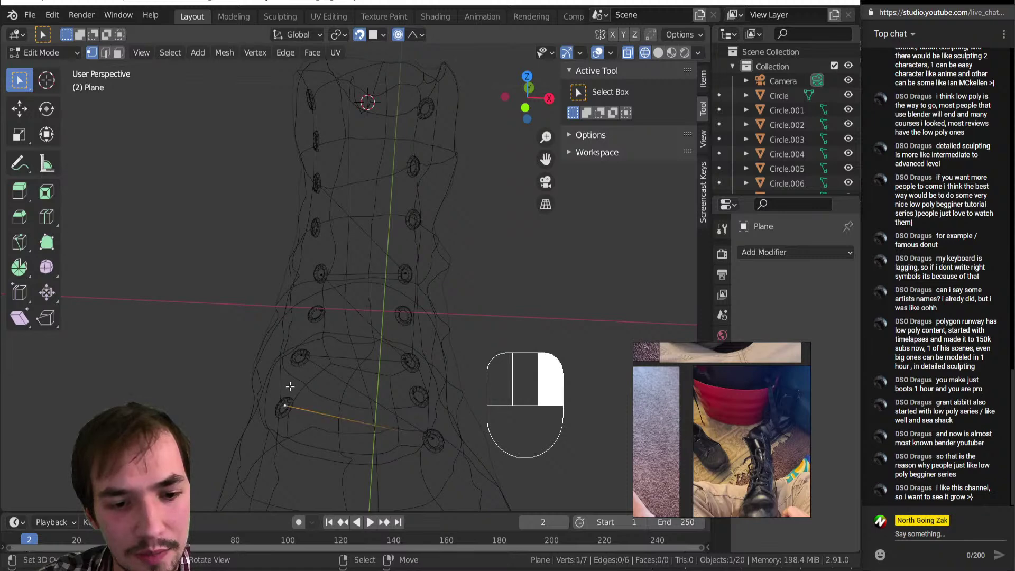
key("e")
left_click(418, 394)
key("e")
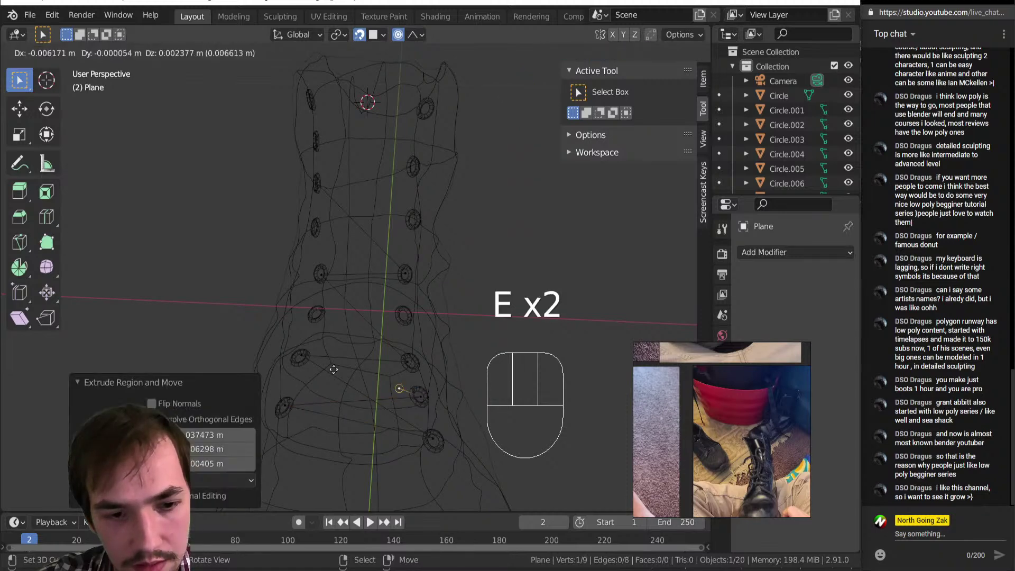
left_click(337, 305)
Step: Continue extruding the second strand through the fourth right and fifth left eyelets to the sixth right eyelet
key("e")
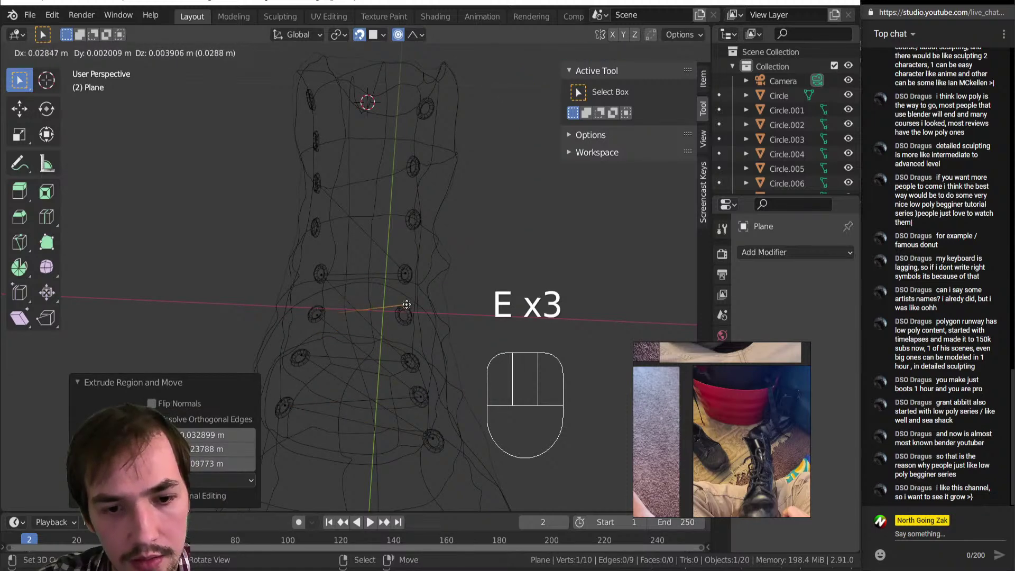
left_click(404, 315)
key("e")
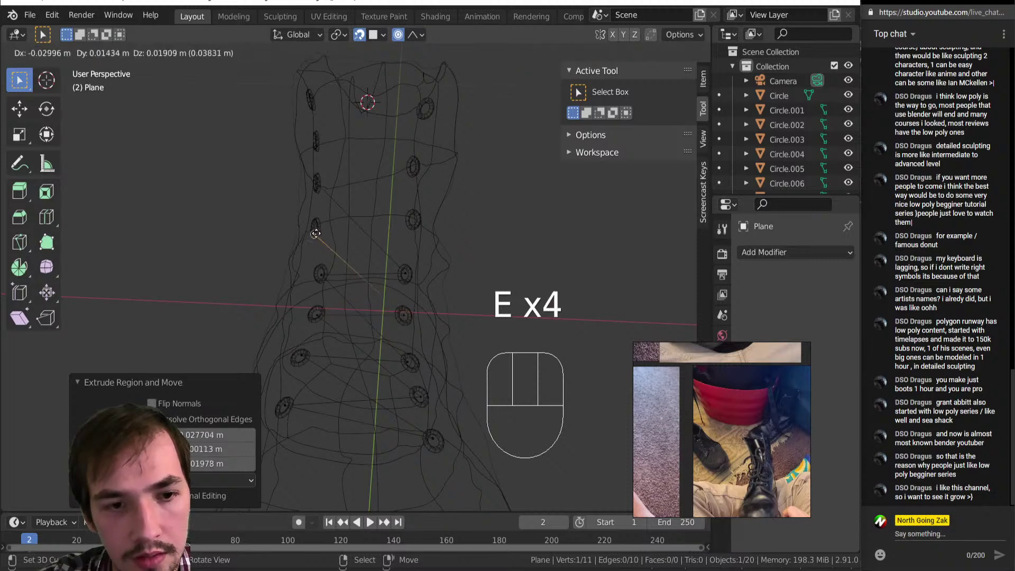
left_click(316, 228)
left_click(414, 219)
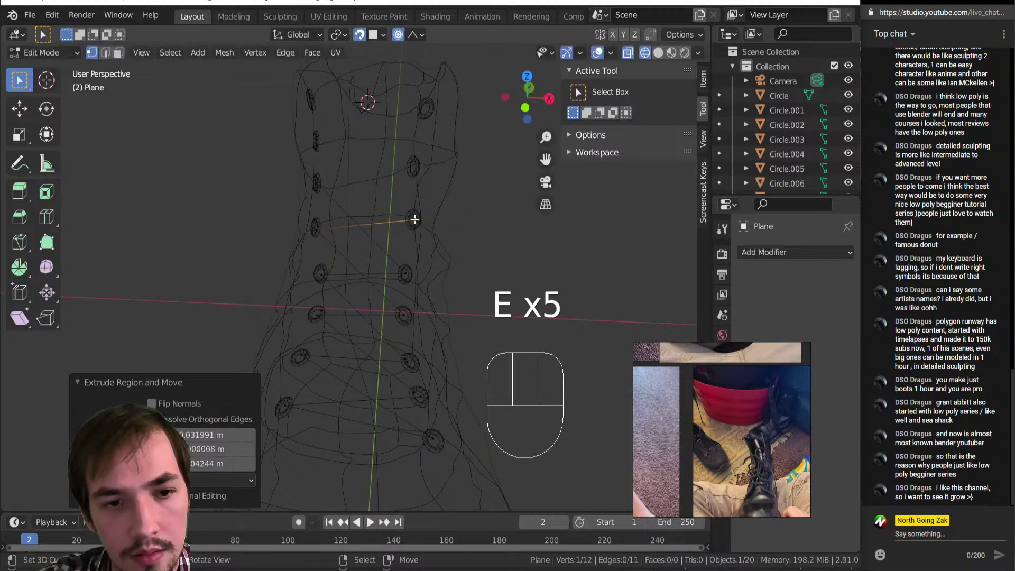
Step: Examine how the lace path sits against the boot's tongue in solid shading from several angles
key("z")
scroll(418, 307, "down", 3)
scroll(369, 305, "up", 3)
scroll(331, 293, "down", 2)
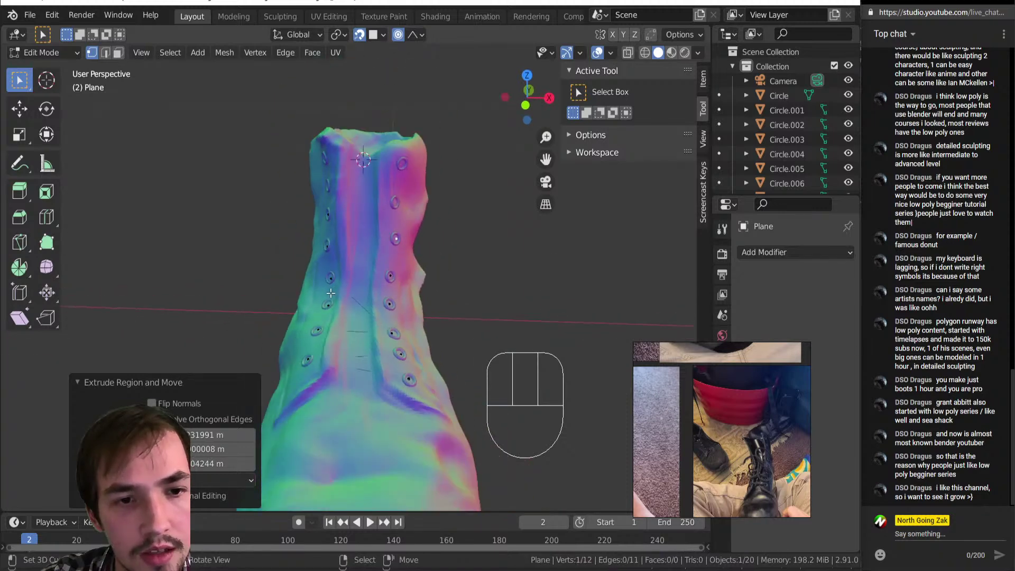
mouse_move(338, 269)
middle_mouse_down()
mouse_move(370, 265)
mouse_move(326, 266)
middle_mouse_up()
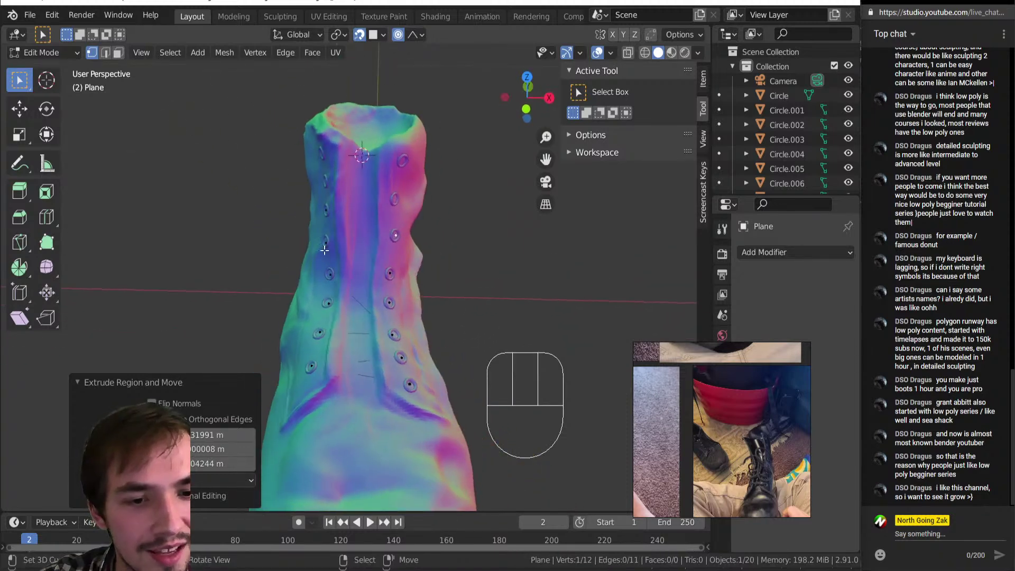
middle_click_drag(315, 206, 325, 248)
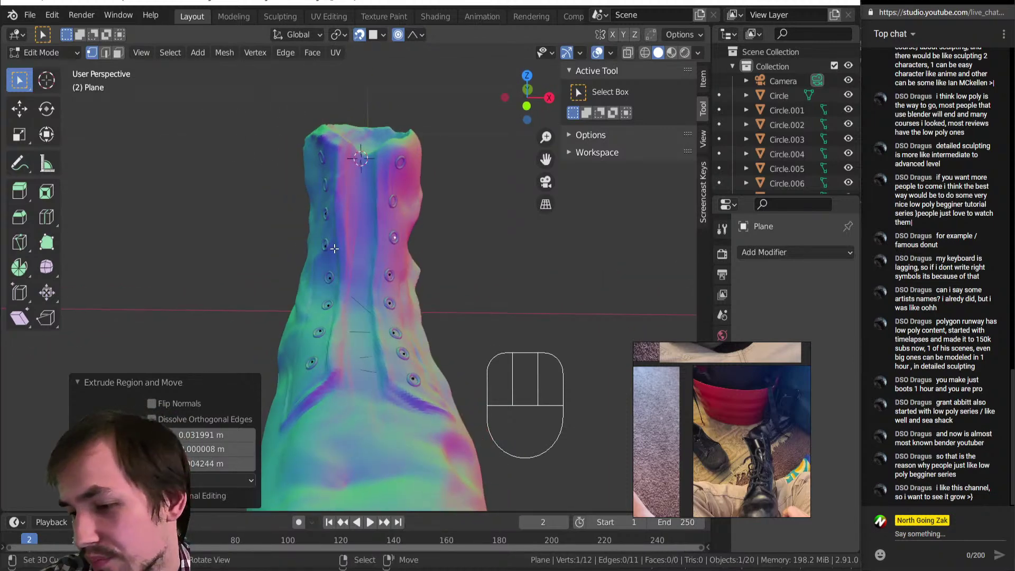
middle_click_drag(342, 256, 363, 349)
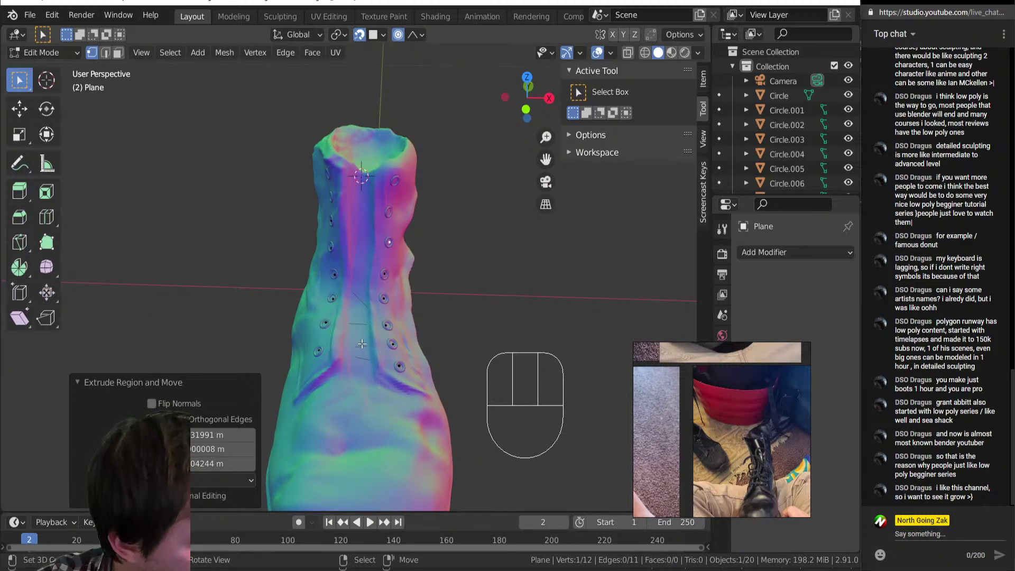
scroll(362, 343, "up", 1)
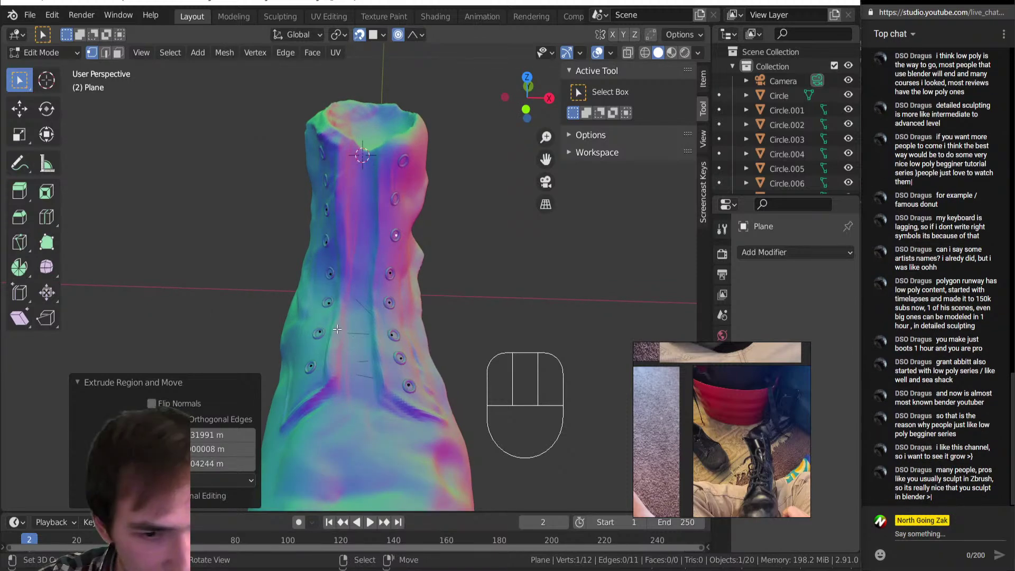
Step: Subdivide the five long diagonal lace edges with one cut each, selecting them in wireframe edge mode
key("2")
key("z")
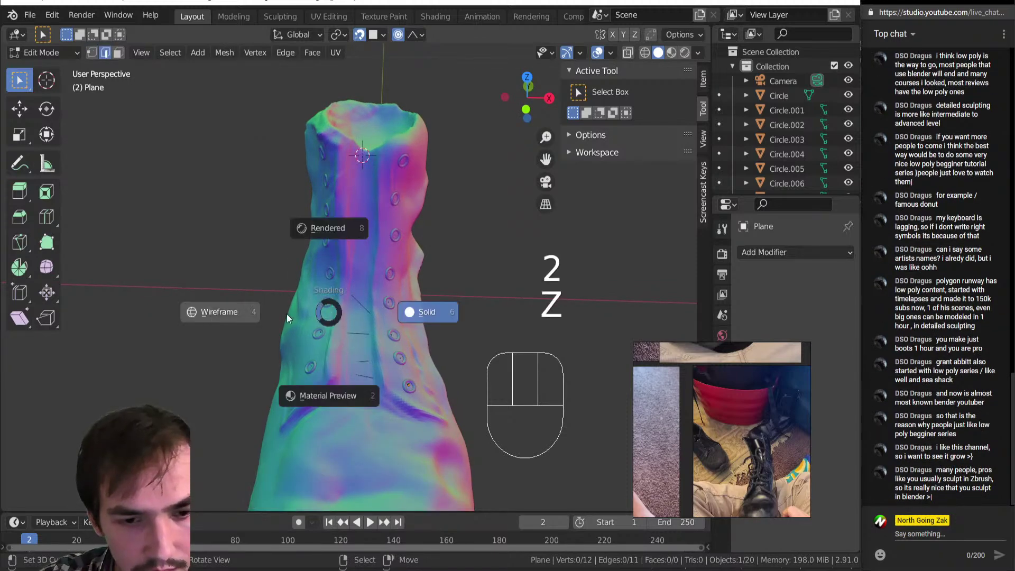
left_click(312, 308)
mouse_move(312, 309)
middle_mouse_down()
mouse_move(308, 374)
mouse_move(320, 375)
middle_mouse_up()
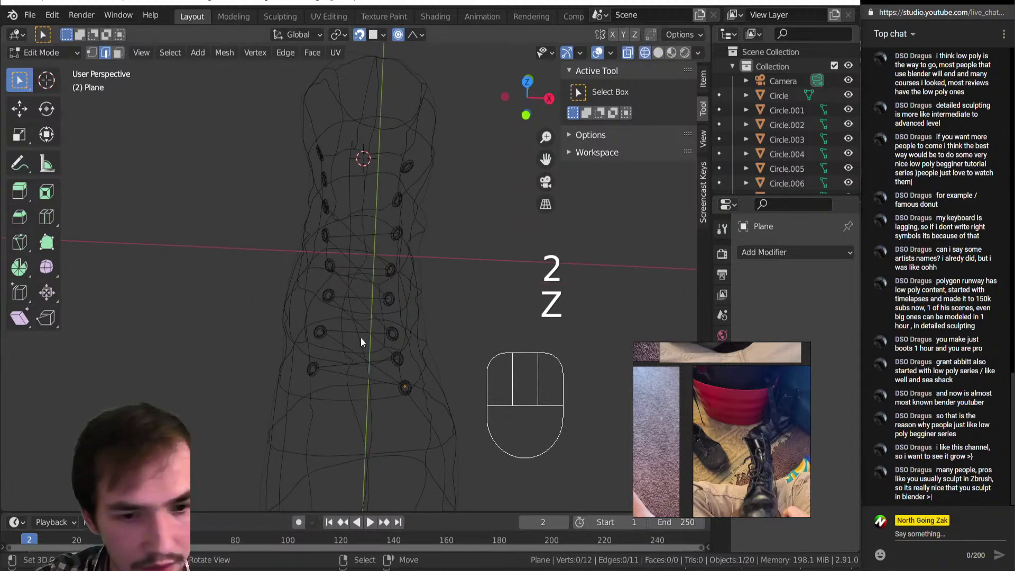
scroll(388, 418, "up", 3)
key("2")
right_click(354, 405)
right_click(362, 354, "shift")
right_click(347, 297, "shift")
right_click(352, 260, "shift")
key("ctrl+z")
right_click(349, 201, "shift")
right_click(342, 244, "shift")
scroll(341, 264, "down", 3)
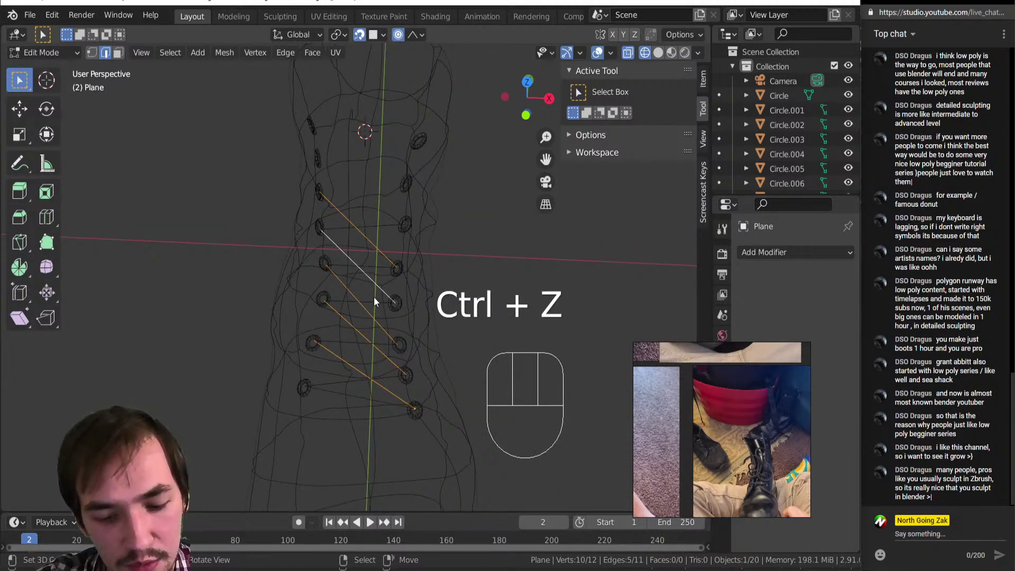
key("w")
left_click(340, 167)
scroll(373, 373, "up", 2)
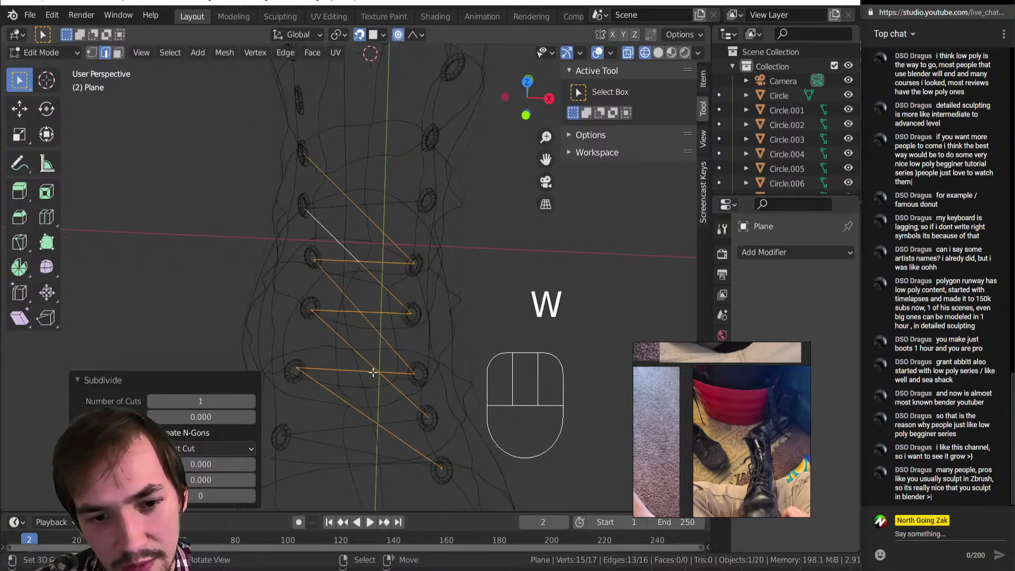
Step: Select the five new midpoint vertices on the diagonal lace edges
key("1")
middle_click_drag(363, 411, 363, 419)
left_click_drag(358, 439, 372, 174)
middle_click_drag(374, 346, 486, 336)
Step: Try to push the five midpoint vertices outward with Shrink/Fatten, and undo it
key("alt+s")
left_click(443, 346)
key("ctrl+z")
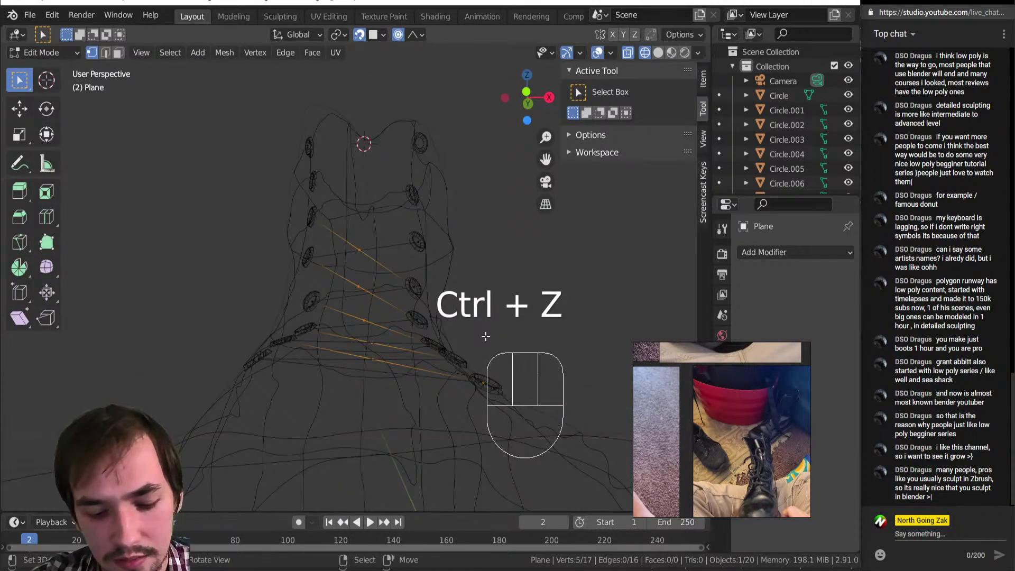
key("alt+s")
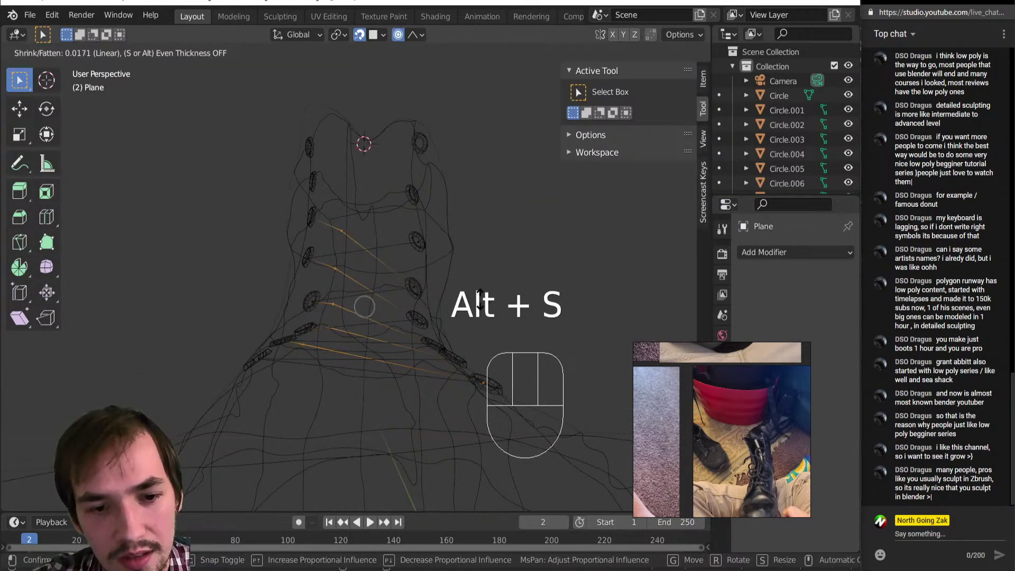
left_click(388, 278)
middle_click_drag(389, 278, 463, 341)
key("ctrl+z")
Step: Move the five midpoint vertices up along Z by about 0.0047 m with snapping off
key("g")
key("z")
left_click(464, 333)
middle_click_drag(342, 345, 409, 338)
Step: In solid shading, move the second-highest lace midpoint by about 0.0011 m in X, -0.0022 m in Y and -0.0011 m in Z
key("alt+z")
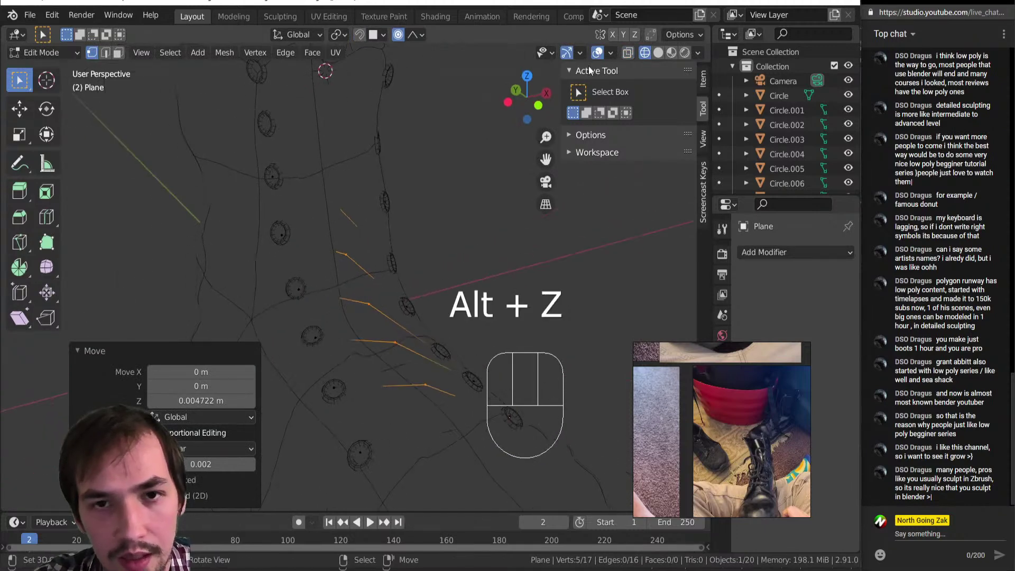
key("alt+z")
key("z")
left_click(419, 215)
mouse_move(439, 275)
middle_mouse_down()
mouse_move(463, 287)
mouse_move(372, 258)
mouse_move(379, 225)
middle_mouse_up()
right_click(369, 256)
key("g")
left_click(369, 250)
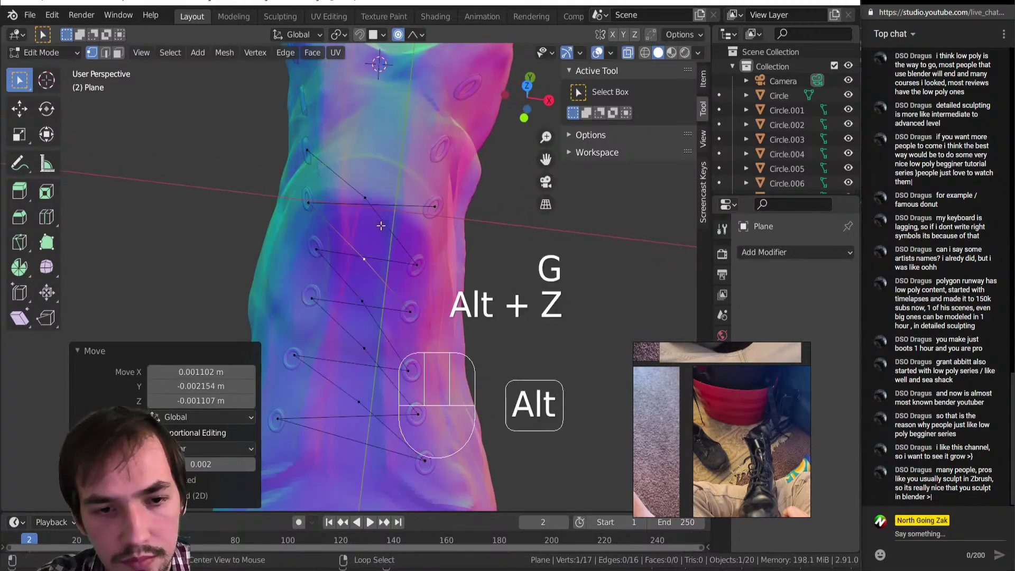
Step: Move the topmost lace midpoint along Y by about -0.0021 m, and show the laces through the boot with X-ray
key("alt+z")
right_click(363, 197)
key("alt+z")
key("g")
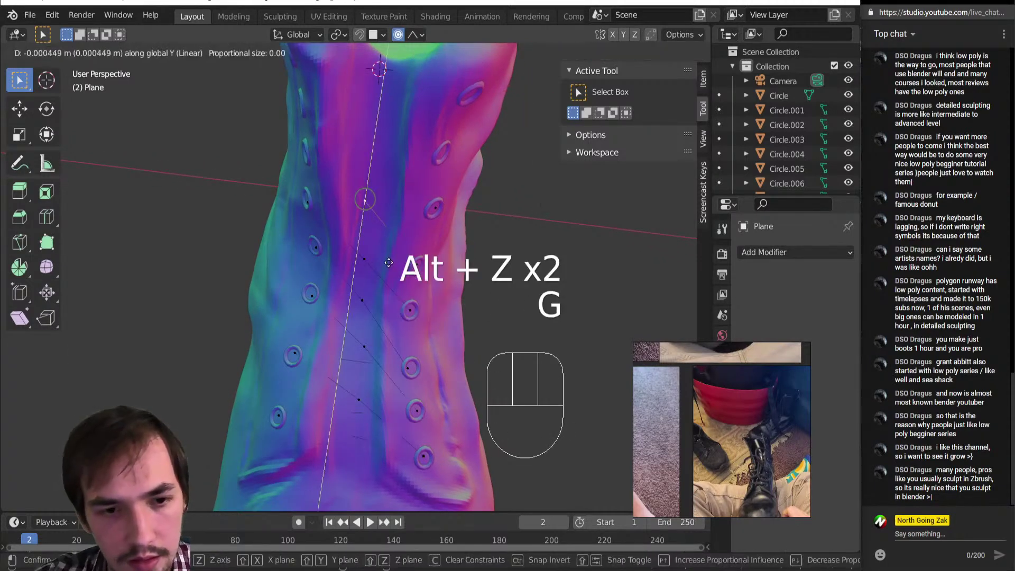
left_click(391, 270)
middle_click_drag(390, 270, 357, 331)
scroll(357, 330, "up", 4)
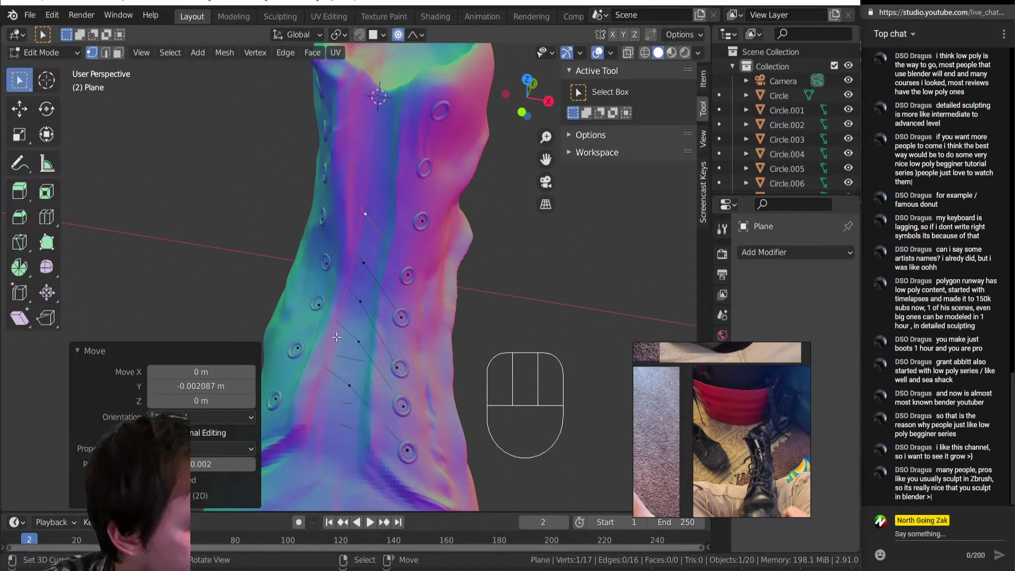
middle_click_drag(345, 351, 380, 311)
key("alt+z")
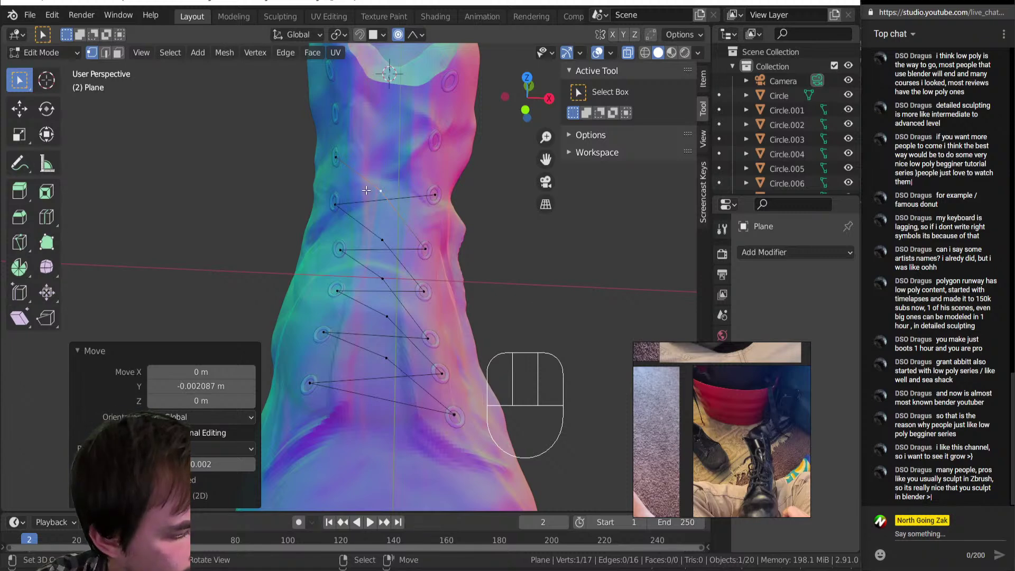
Step: Subdivide the left halves of the five diagonal lace strands, between the left eyelets and the midpoints
middle_click_drag(365, 194, 368, 224)
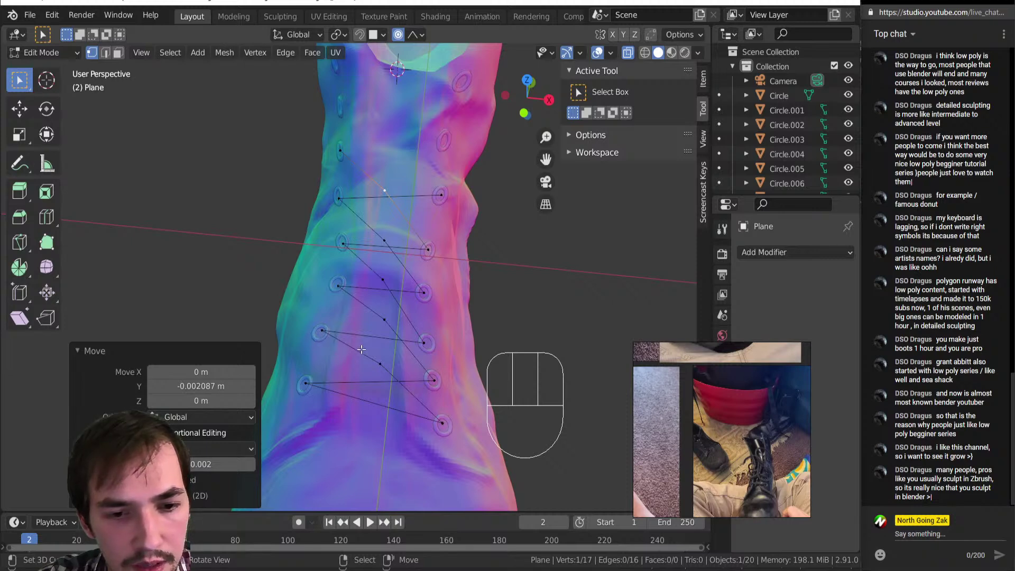
right_click(324, 334)
right_click(379, 363, "shift")
right_click(338, 281, "shift")
right_click(383, 317, "shift")
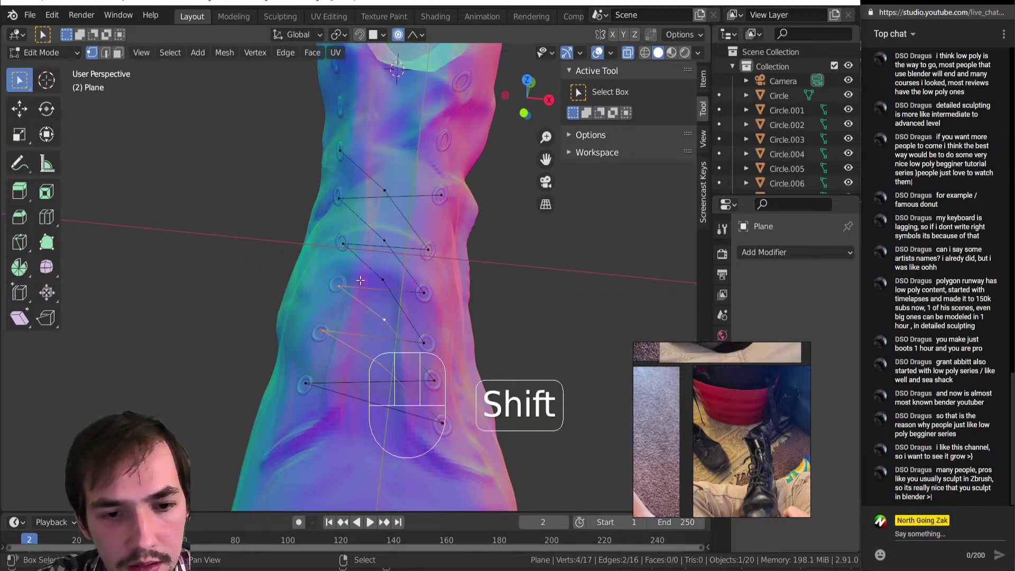
right_click(383, 238, "shift")
right_click(342, 198, "shift")
right_click(382, 191, "shift")
right_click(341, 151, "shift")
key("w")
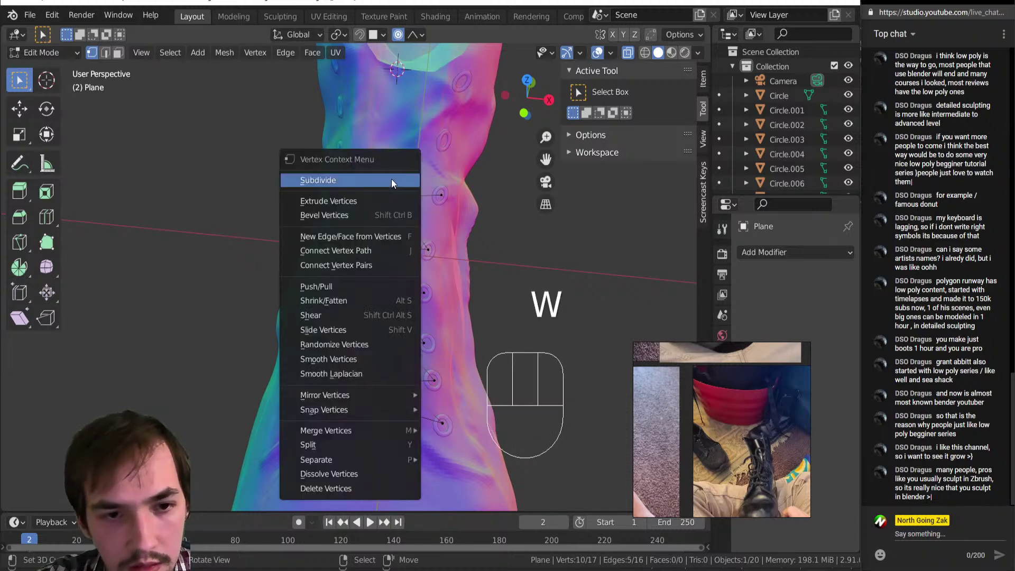
left_click(392, 179)
Step: Select the five new vertices on the diagonal strands and move them by about 0.0010 m in X, 0.0003 m in Y and 0.0001 m in Z
right_click(363, 170)
right_click(362, 219, "shift")
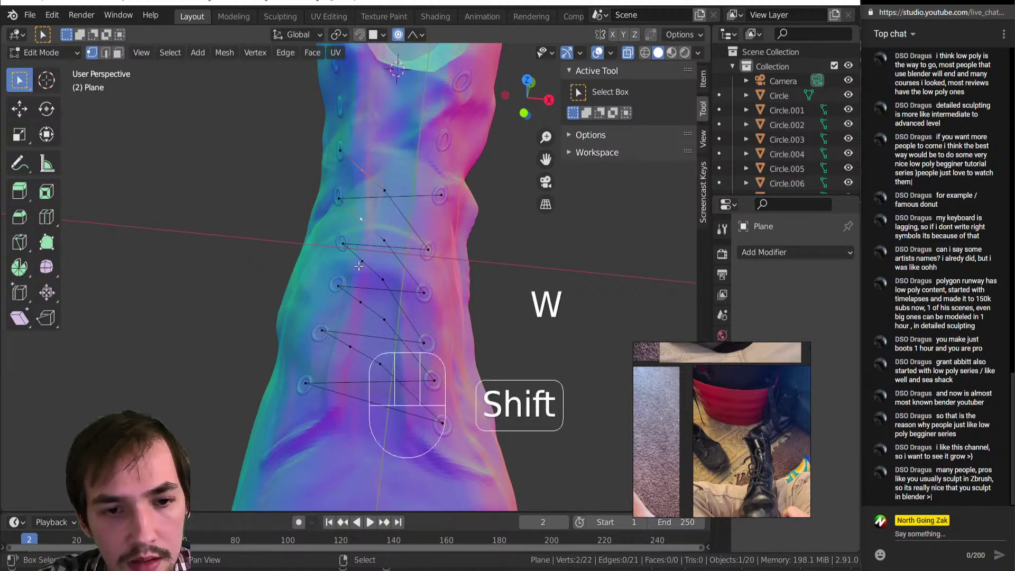
right_click(361, 260, "shift")
right_click(360, 302, "shift")
right_click(352, 347, "shift")
key("g")
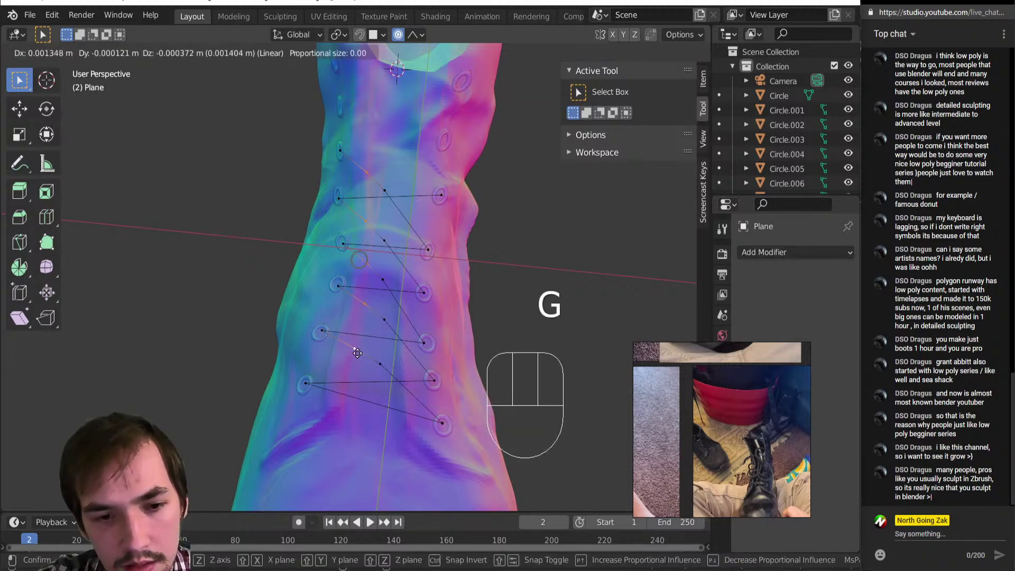
left_click(355, 348)
Step: With X-ray off, move the second-highest new diagonal vertex by about 0.0020 m in X and -0.0006 m in Z
key("z")
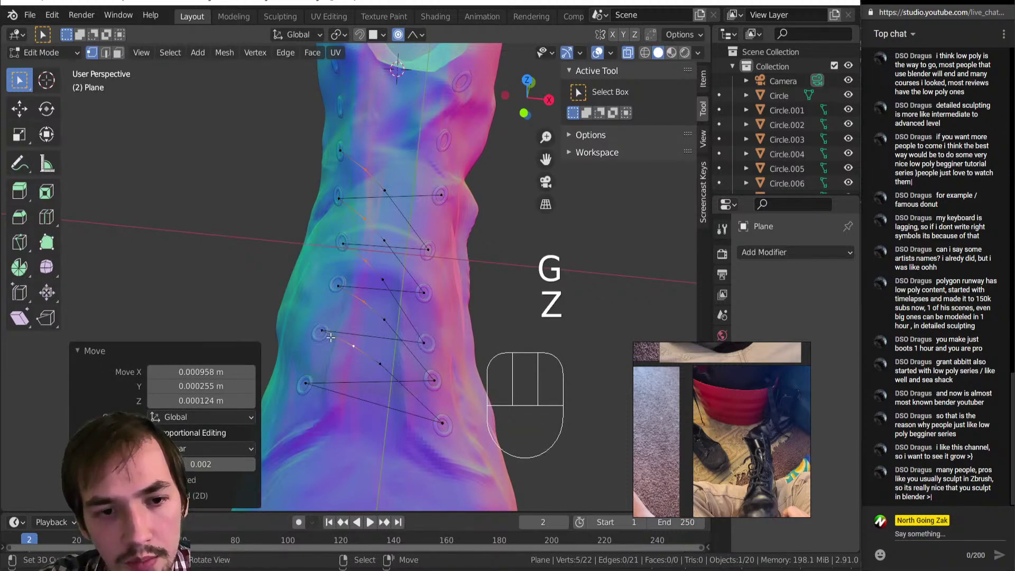
key("alt+z")
scroll(343, 336, "down", 2)
middle_click_drag(343, 336, 349, 264)
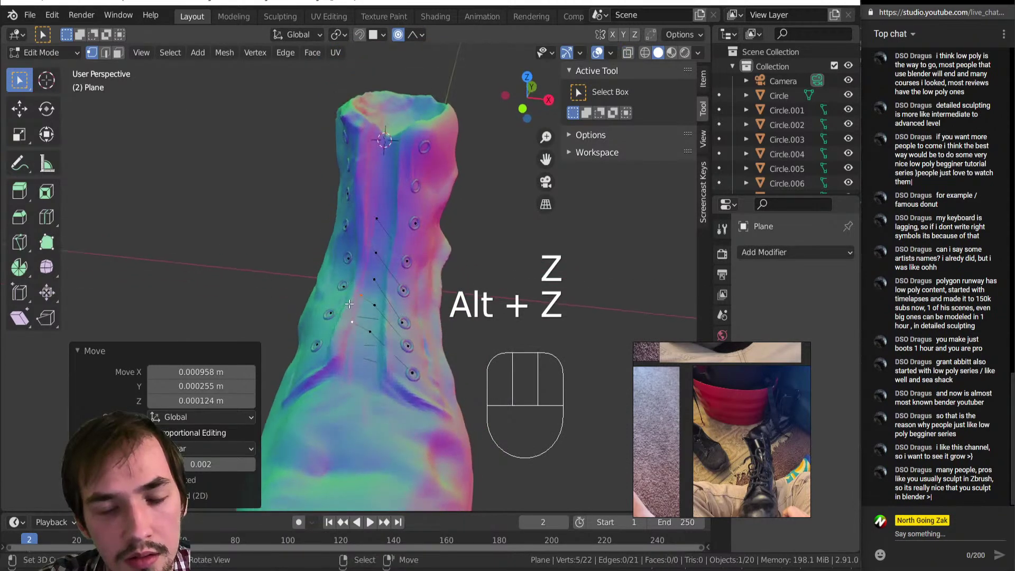
key("alt+z")
key("alt+z")
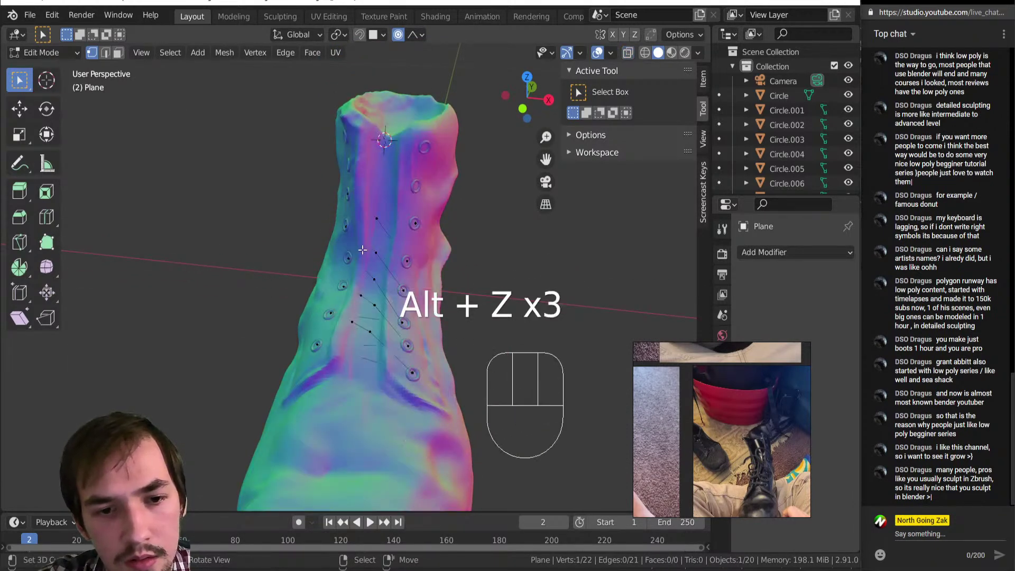
key("g")
left_click(368, 249)
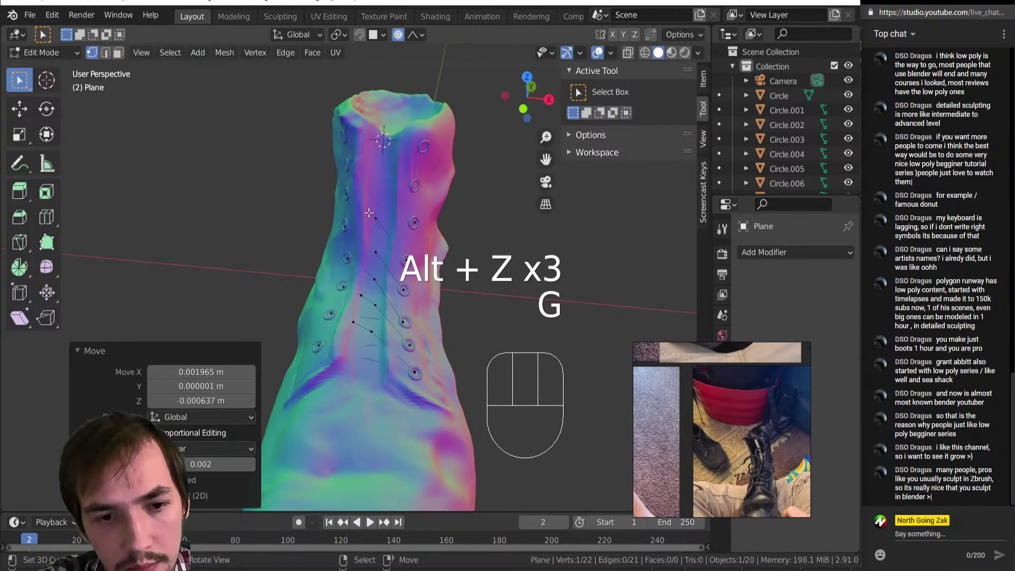
Step: Show the laces through the boot and add a two-cut loop cut to the lowest lace strand
middle_click_drag(362, 209, 386, 370)
scroll(392, 402, "up", 5)
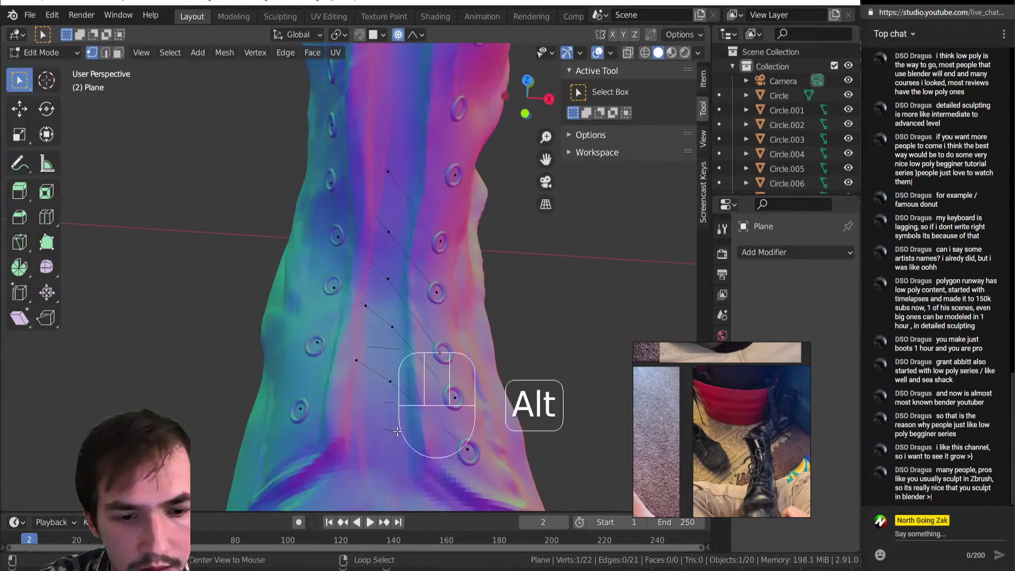
key("alt+z")
key("ctrl+r")
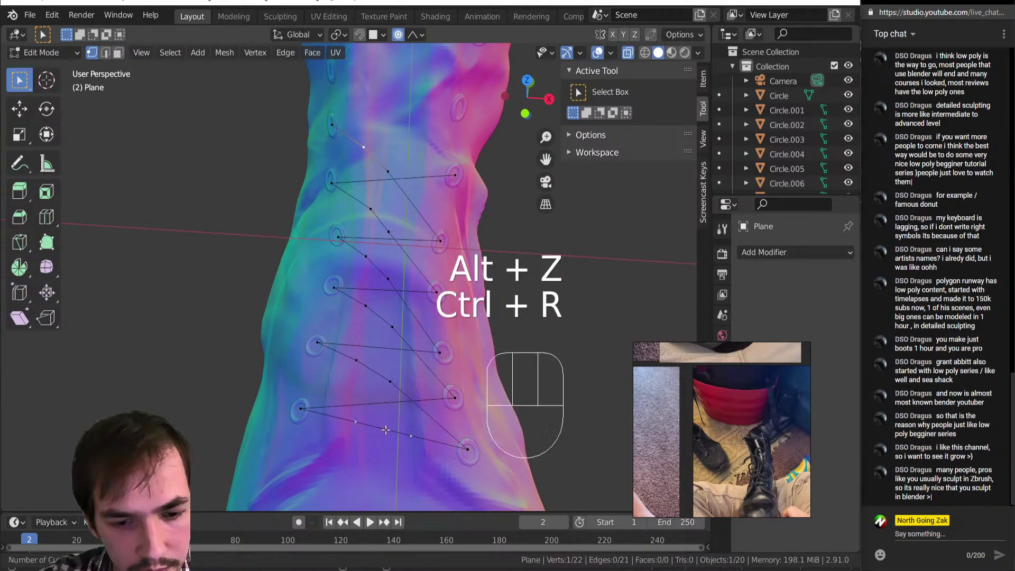
left_click(385, 428)
Step: Lift the lowest strand's new vertices off the tongue, ending with moves of about (-0.0052, -0.0003, 0.0042) m left and (0.0015, -0.0002, 0.0039) m right
middle_click_drag(385, 428, 332, 338)
key("g")
left_click(368, 339)
key("alt+z")
scroll(351, 422, "up", 3)
key("g")
left_click(362, 338)
left_click(333, 333)
key("g")
left_click(316, 341)
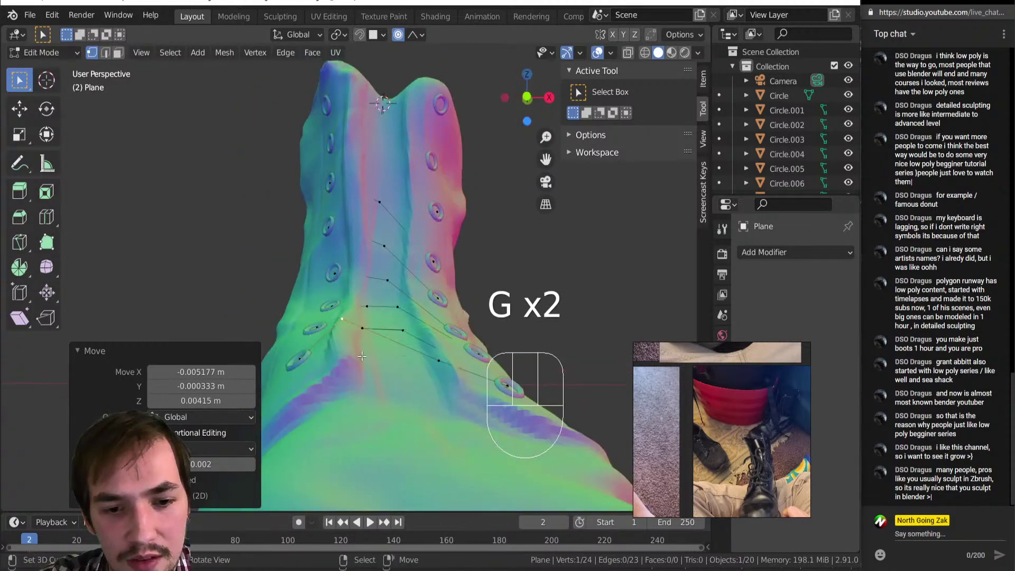
key("g")
left_click(451, 344)
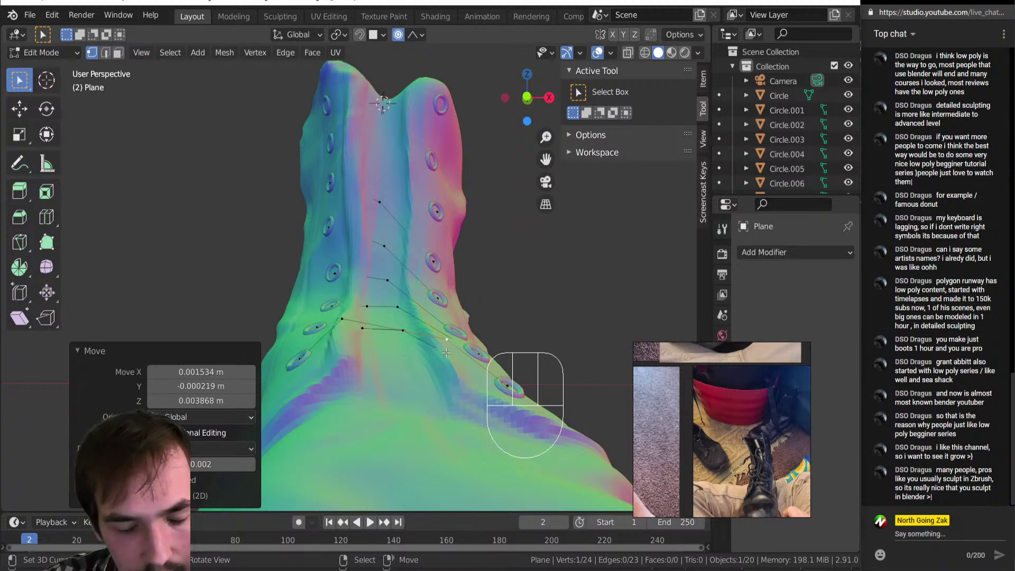
Step: Inspect the lace strands against the boot from several angles in Object Mode, and return to editing the lace mesh
middle_click_drag(445, 353, 442, 354)
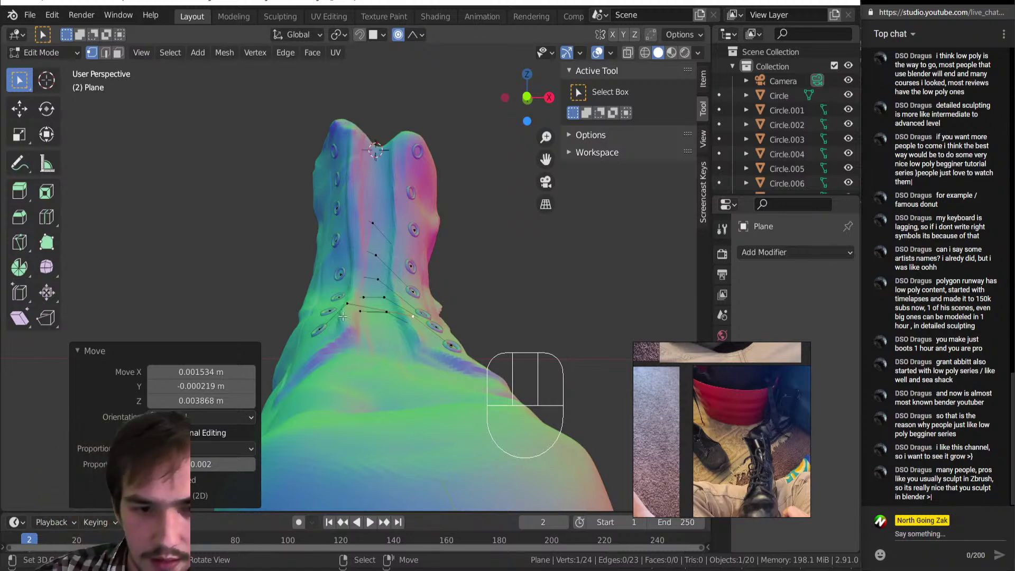
scroll(347, 327, "down", 5)
middle_click_drag(346, 327, 354, 323)
scroll(354, 324, "up", 8)
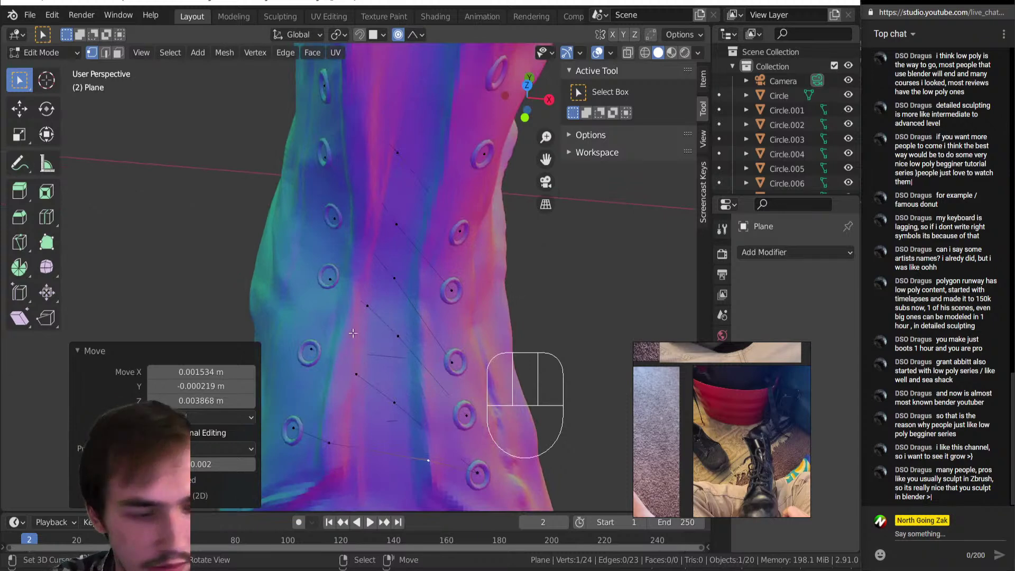
middle_click_drag(466, 273, 380, 272)
scroll(350, 272, "down", 2)
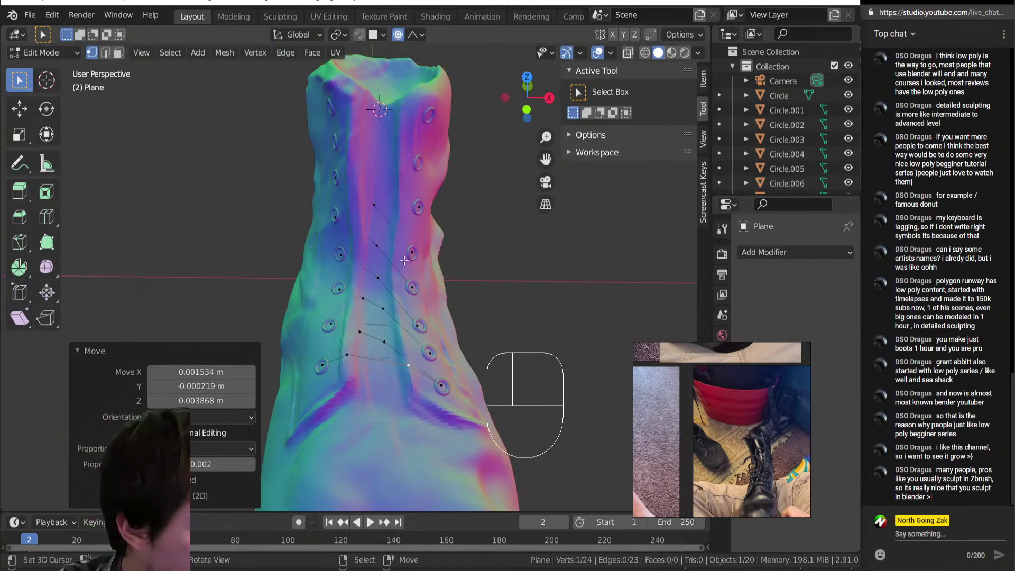
middle_click_drag(369, 248, 383, 339, "shift")
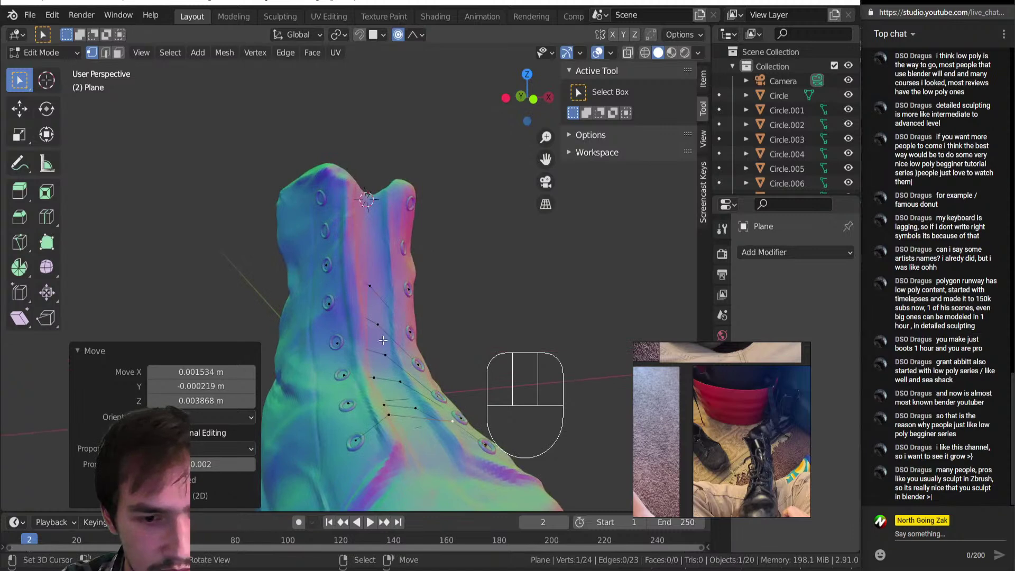
key("Tab")
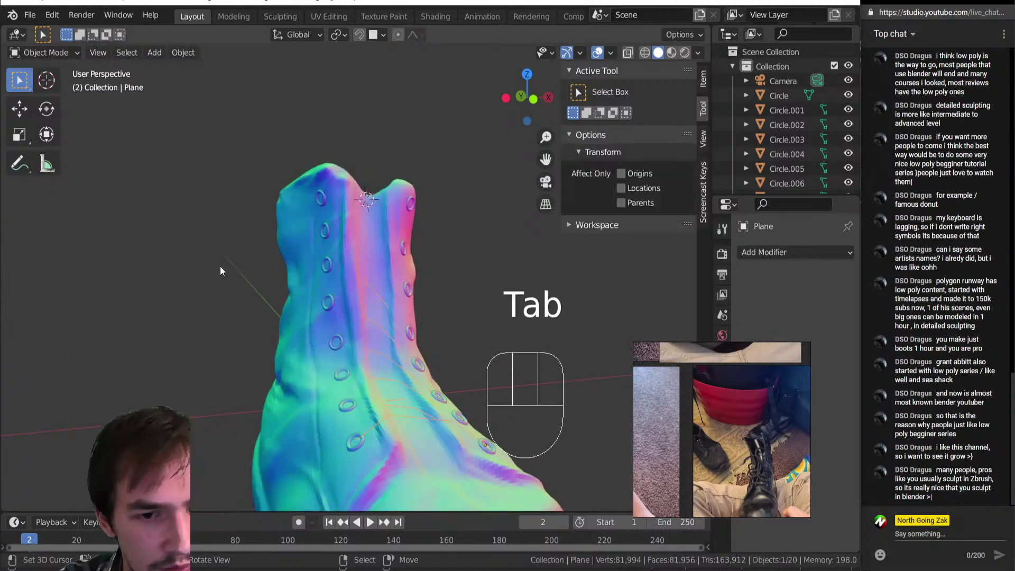
left_click(361, 230)
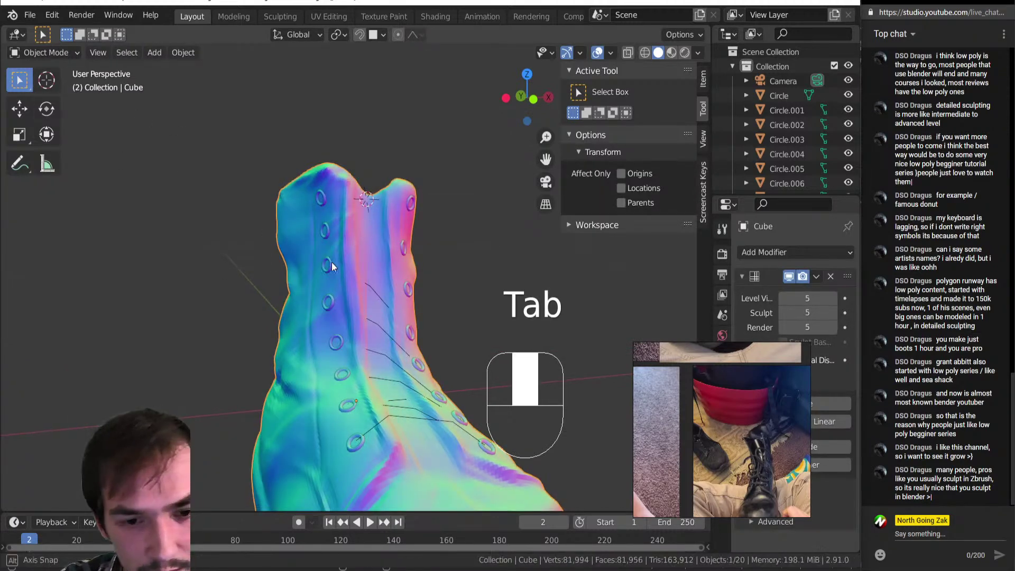
middle_click_drag(333, 259, 314, 274)
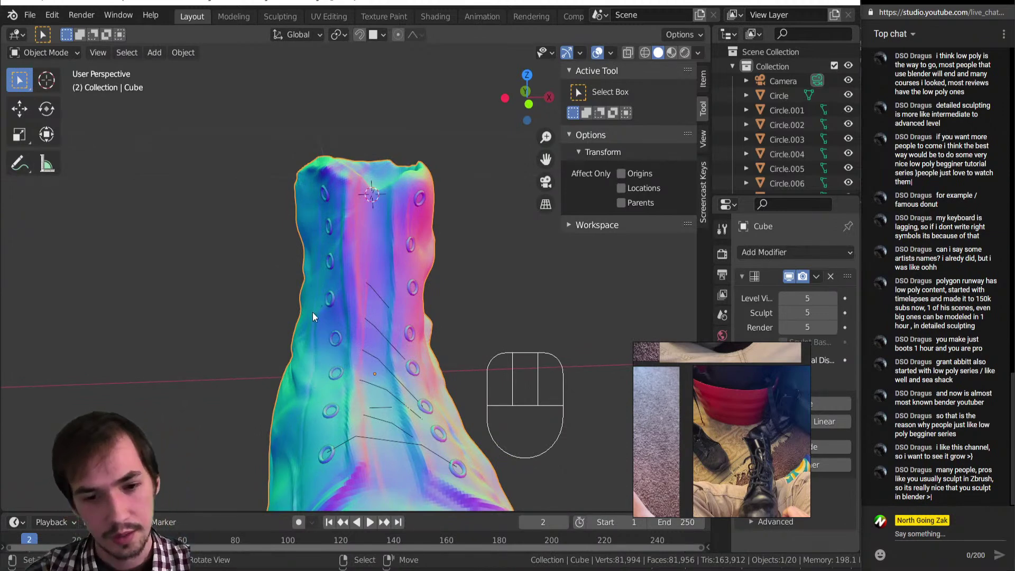
middle_click_drag(352, 293, 373, 328)
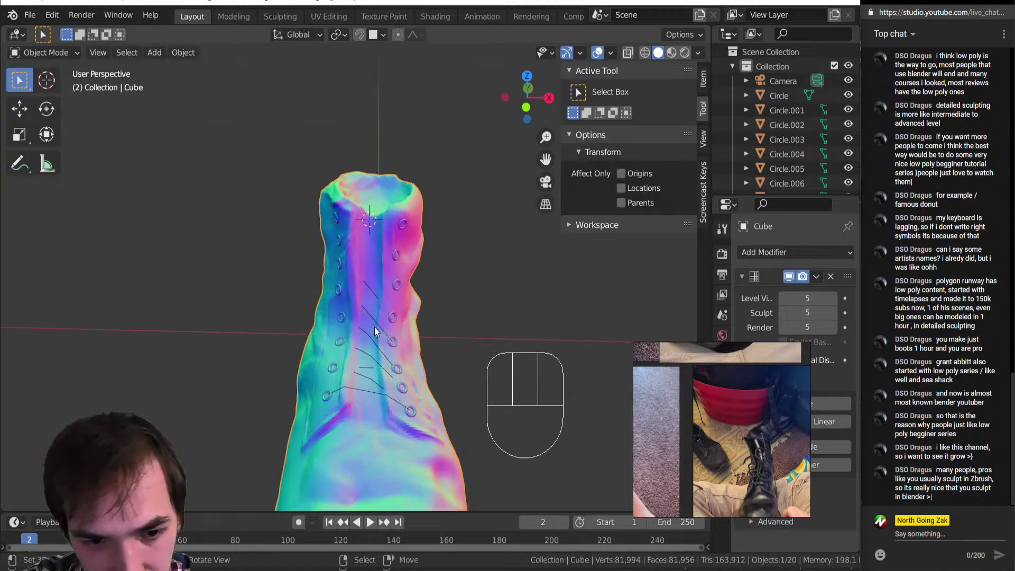
left_click(375, 326)
key("Tab")
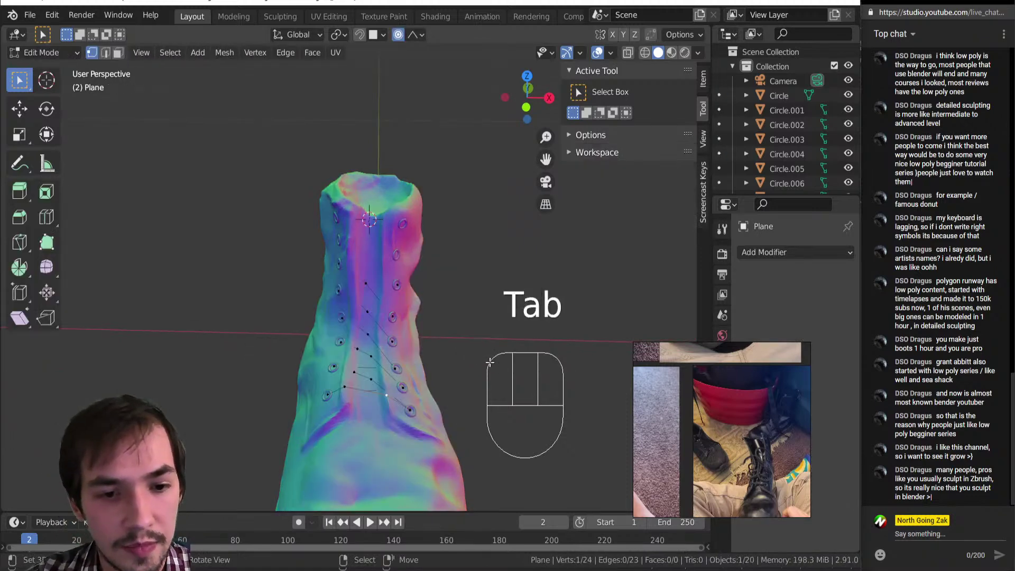
Step: Move the topmost lace midpoint along the Y axis and check its distance from the tongue
scroll(360, 320, "up", 6)
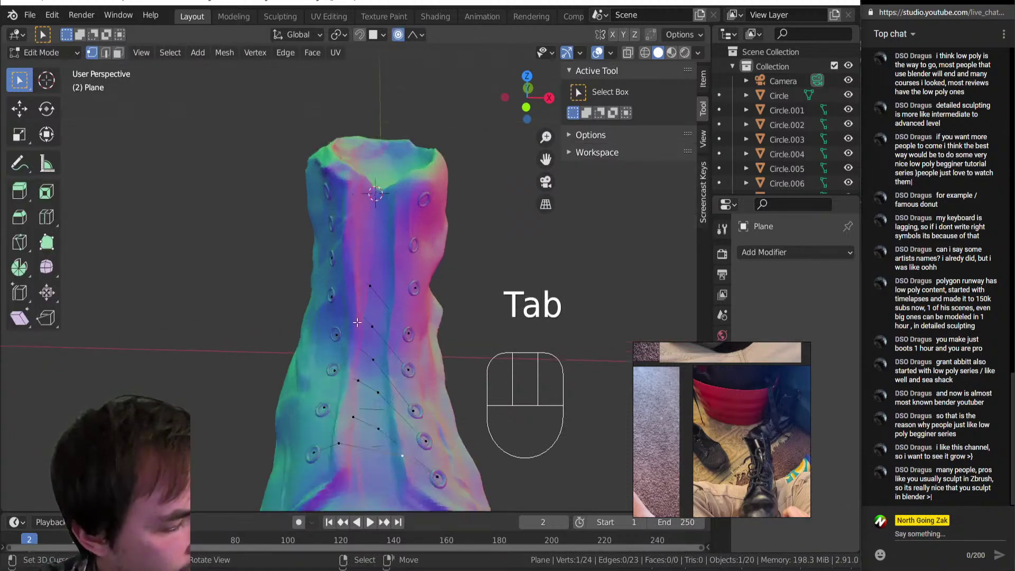
middle_click_drag(358, 284, 384, 331, "shift")
scroll(338, 329, "down", 3)
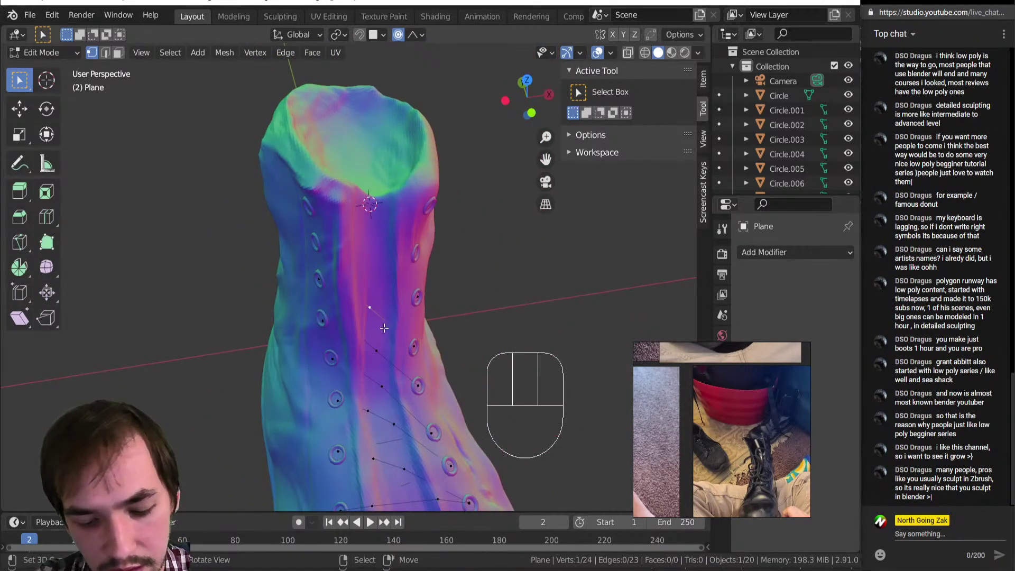
key("g")
key("y")
left_click(398, 372)
middle_click_drag(394, 368, 322, 293)
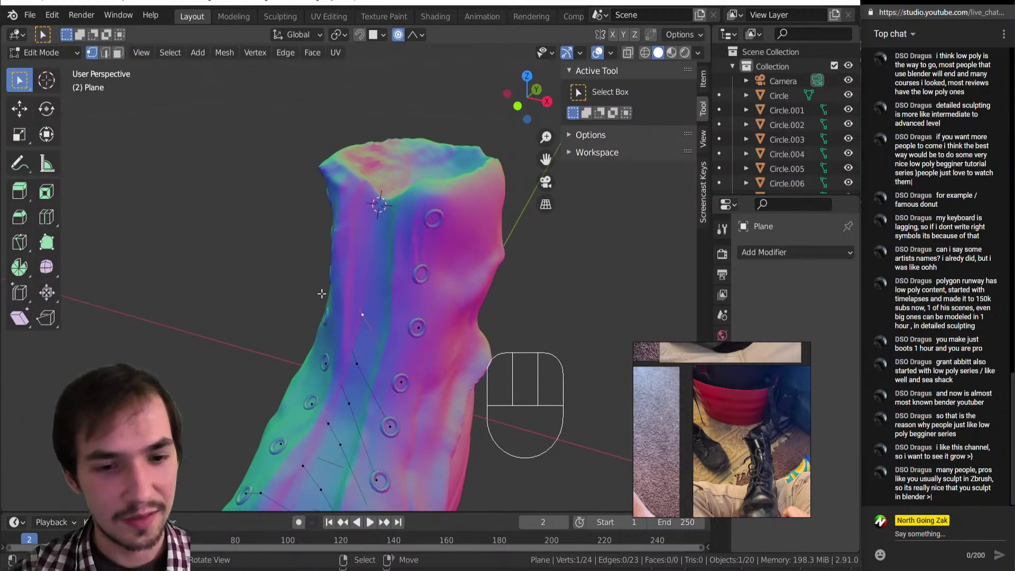
scroll(322, 294, "down", 4)
middle_click_drag(322, 294, 438, 329, "shift")
scroll(346, 292, "up", 5)
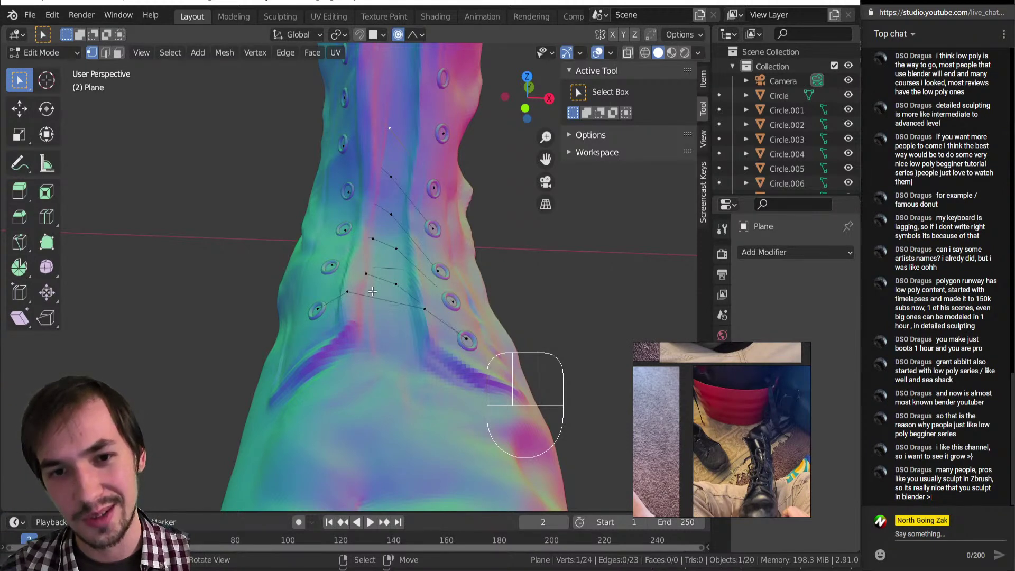
Step: Show the laces through the boot and add one centred loop cut to each of the five horizontal strands
mouse_move(410, 288)
middle_mouse_down()
mouse_move(399, 306)
mouse_move(407, 344)
middle_mouse_up()
key("z")
key("alt+z")
key("ctrl+r")
left_click(385, 281)
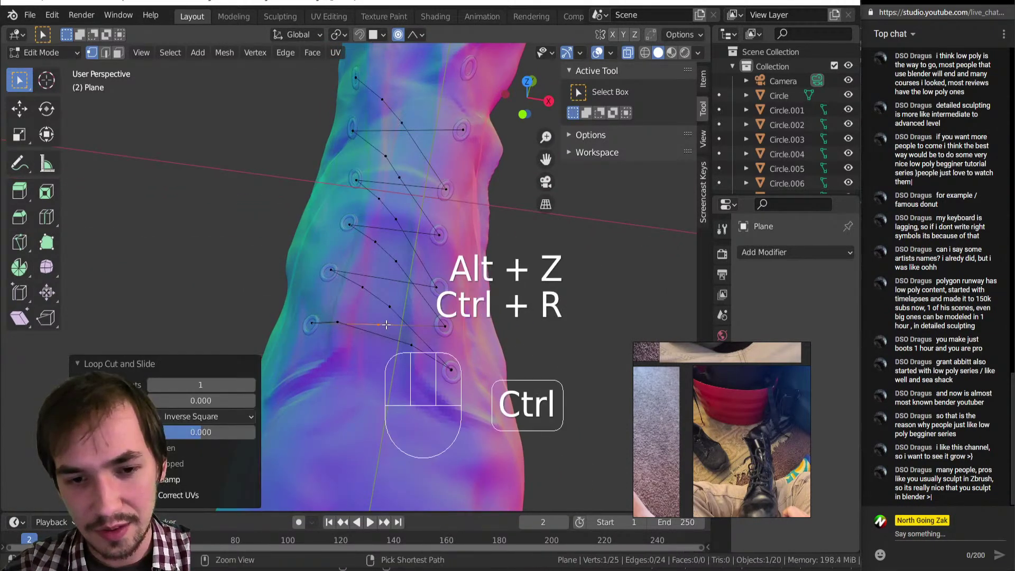
key("ctrl+r")
left_click(388, 285)
key("ctrl+r")
left_click(391, 230)
key("ctrl+r")
left_click(396, 189)
key("ctrl+r")
left_click(397, 138)
Step: Raise the five horizontal strands' midpoints off the tongue and shift them by about 0.0064 m in X, 0.0006 m in Y and 0.0004 m in Z
middle_click_drag(398, 138, 403, 211)
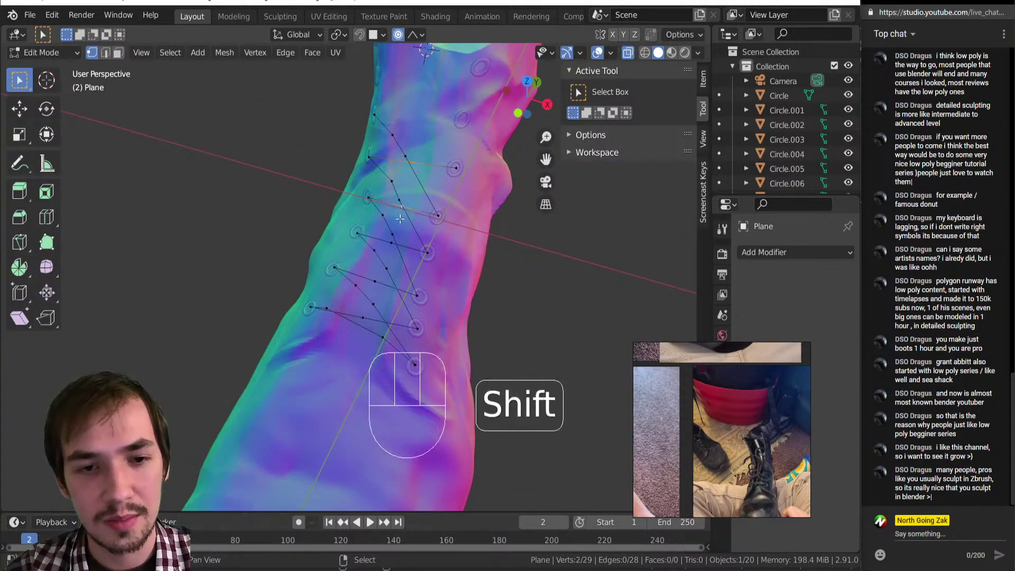
left_click(365, 314, "shift")
mouse_move(365, 314)
middle_mouse_down()
mouse_move(367, 258)
mouse_move(372, 327)
middle_mouse_up()
key("g")
left_click(370, 264)
middle_click_drag(378, 347, 375, 281)
key("g")
left_click(401, 296)
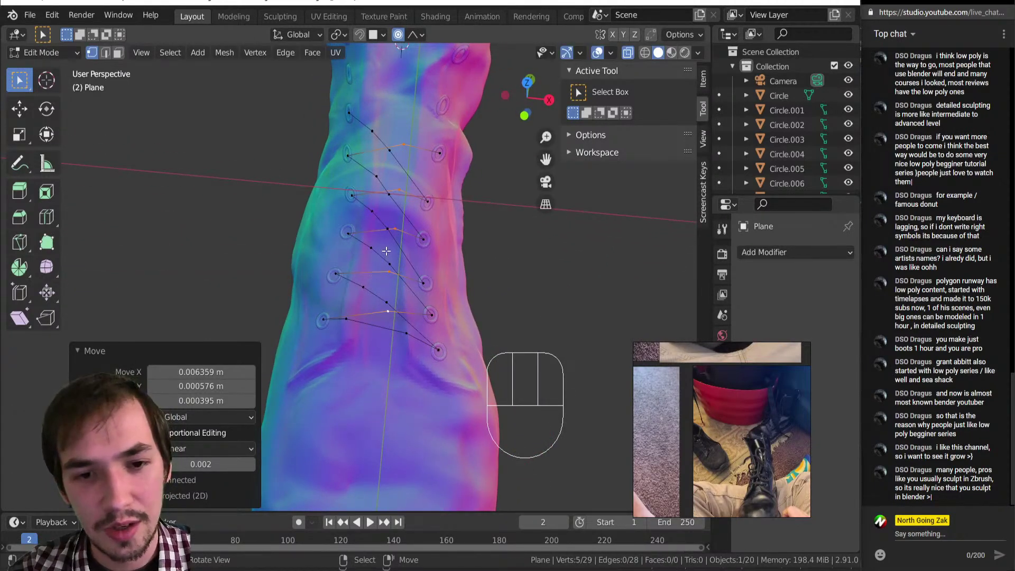
Step: Grow the midpoint selection to the full horizontal strands and hide all the other lace vertices
key("ctrl+KP_Add")
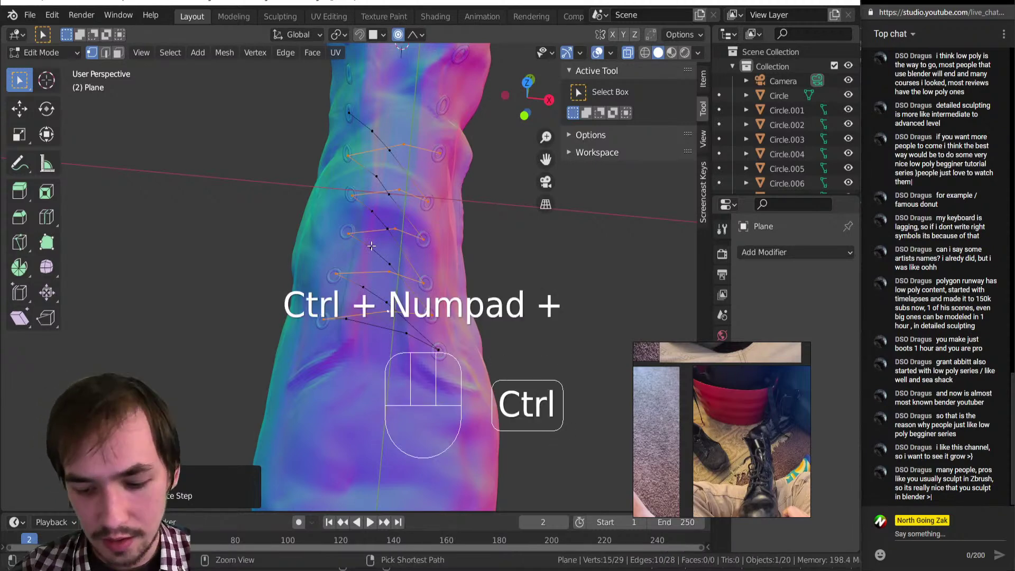
key("ctrl+i")
key("h")
key("k")
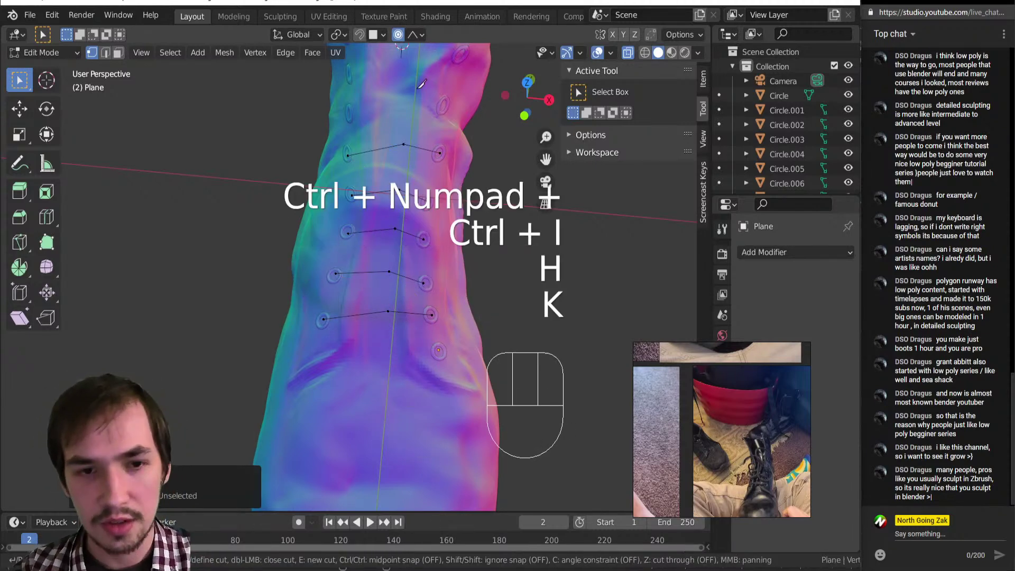
left_click(379, 110)
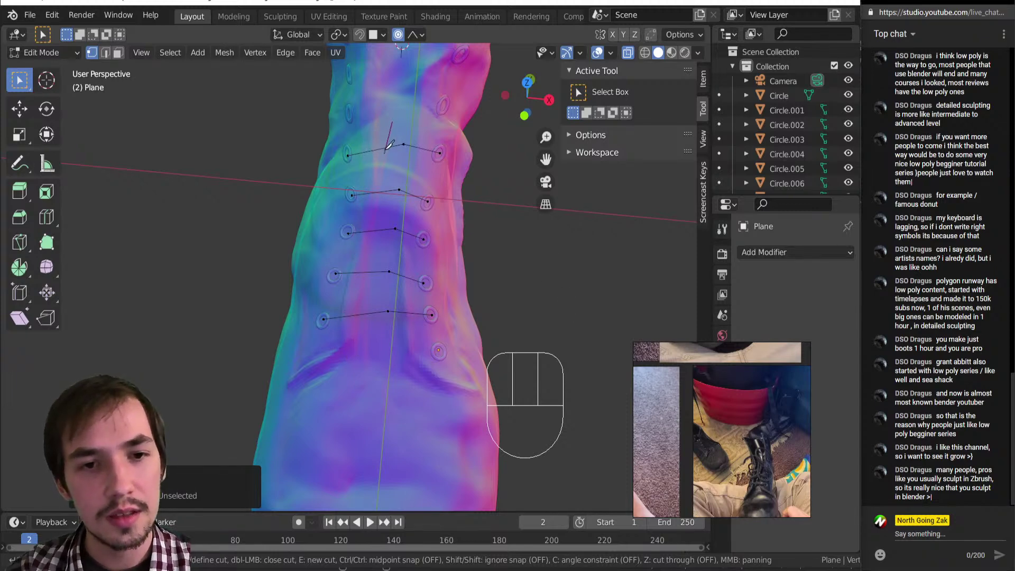
key("Escape")
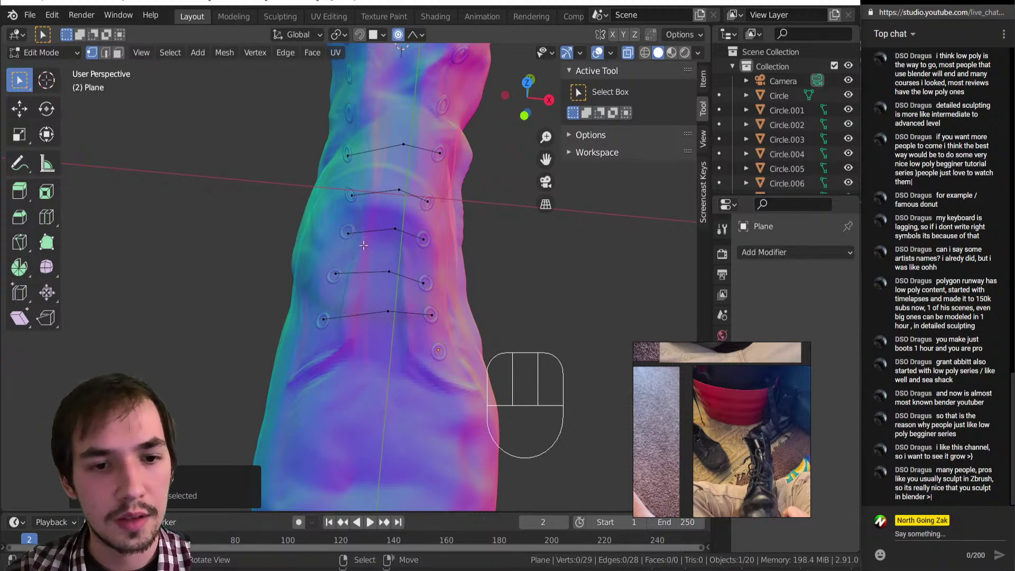
Step: Add one loop cut to the left half of each of the five horizontal lace strands
left_click(381, 150)
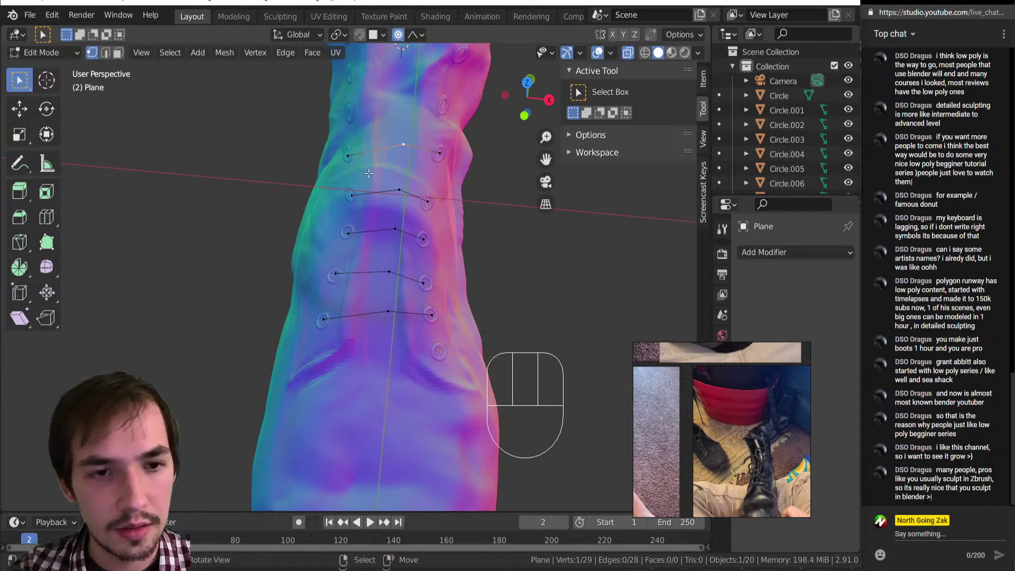
key("ctrl+r")
left_click(373, 169)
key("ctrl+r")
key("ctrl+r")
left_click(370, 227)
key("ctrl+r")
left_click(366, 272)
key("ctrl+r")
left_click(362, 315)
Step: Select the new left-half points of the five horizontal strands and move them about 0.0006 m in X, 0.0044 m in Y and -0.0020 m in Z
left_click(363, 272, "shift")
left_click(372, 231, "shift")
left_click(375, 193, "shift")
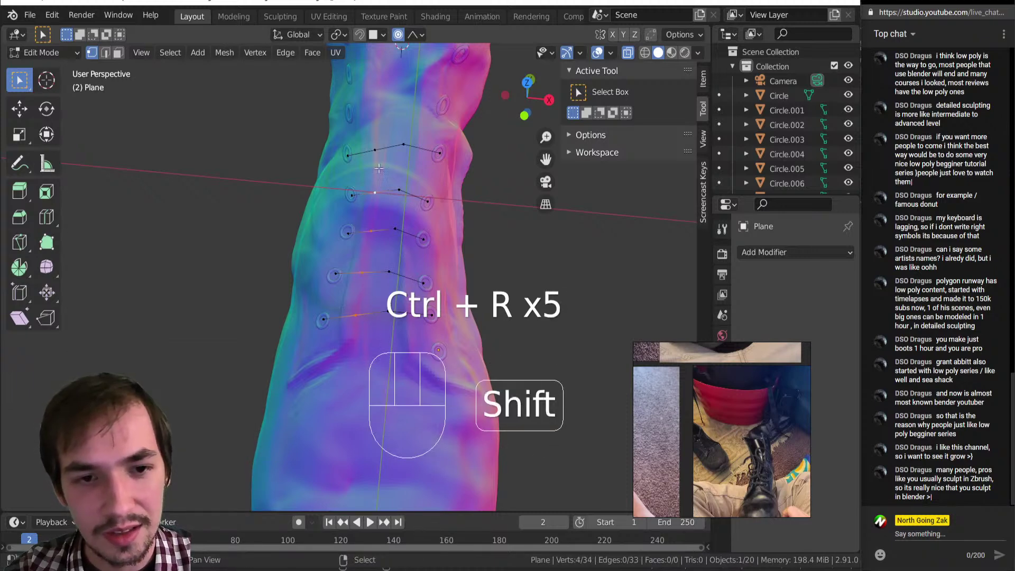
left_click(377, 149, "shift")
key("g")
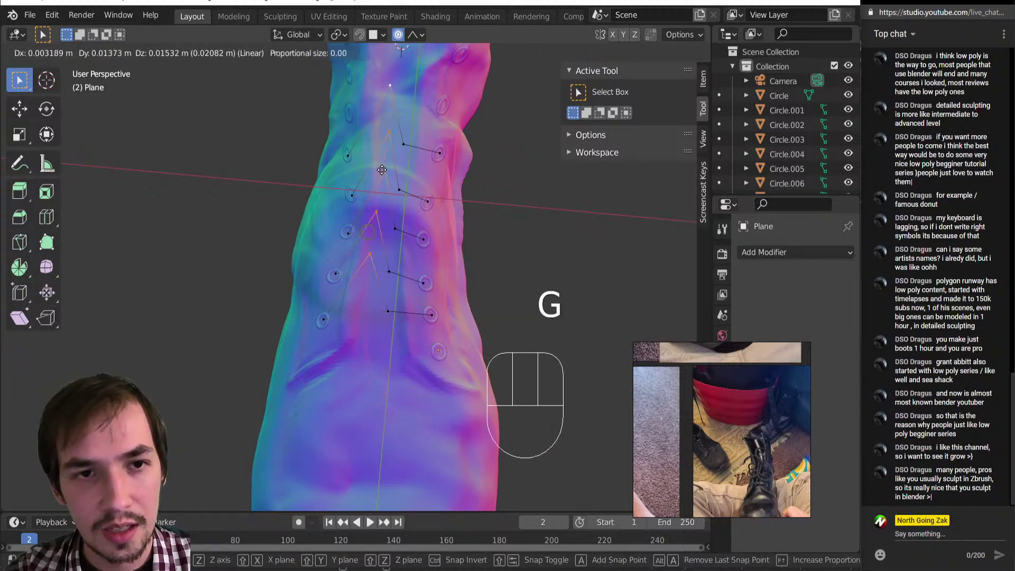
left_click(370, 227)
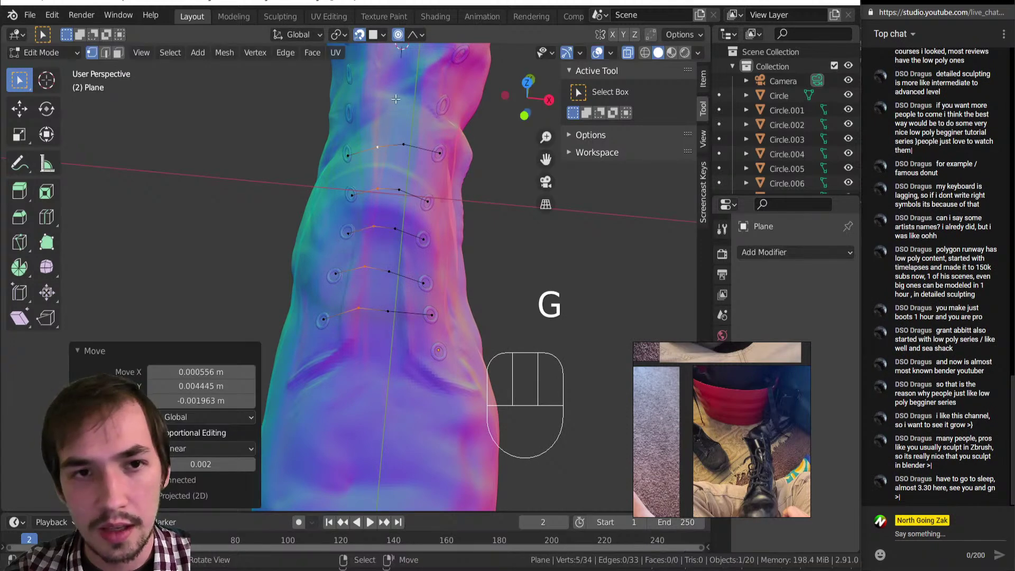
Step: Fine-tune the position of the selected left-half strand points over the tongue, turn X-ray off and return to Object Mode
left_click(379, 40)
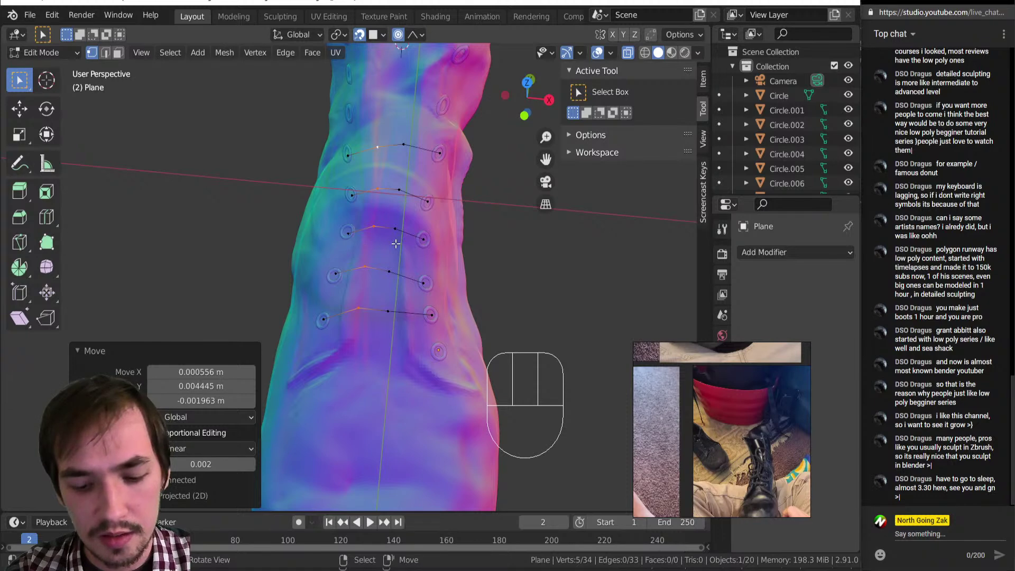
key("g")
left_click(396, 244)
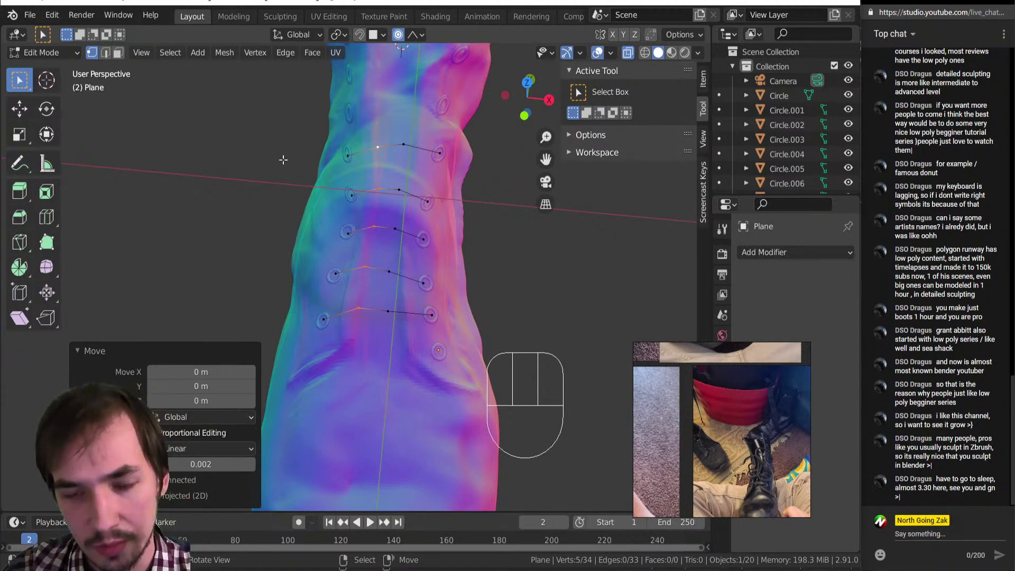
middle_click_drag(424, 280, 405, 189)
key("alt+z")
key("alt+z")
right_click(403, 188)
right_click(392, 135, "shift")
middle_click_drag(392, 136, 387, 201)
middle_click_drag(387, 201, 384, 305, "shift")
key("g")
left_click(370, 252)
key("alt+z")
key("Tab")
Step: Examine the laced boot from the front and side and bring the tied laces into view in the reference photos
scroll(384, 305, "up", 2)
mouse_move(687, 386)
left_mouse_down()
mouse_move(725, 381)
mouse_move(572, 370)
mouse_move(782, 434)
mouse_move(699, 380)
left_mouse_up()
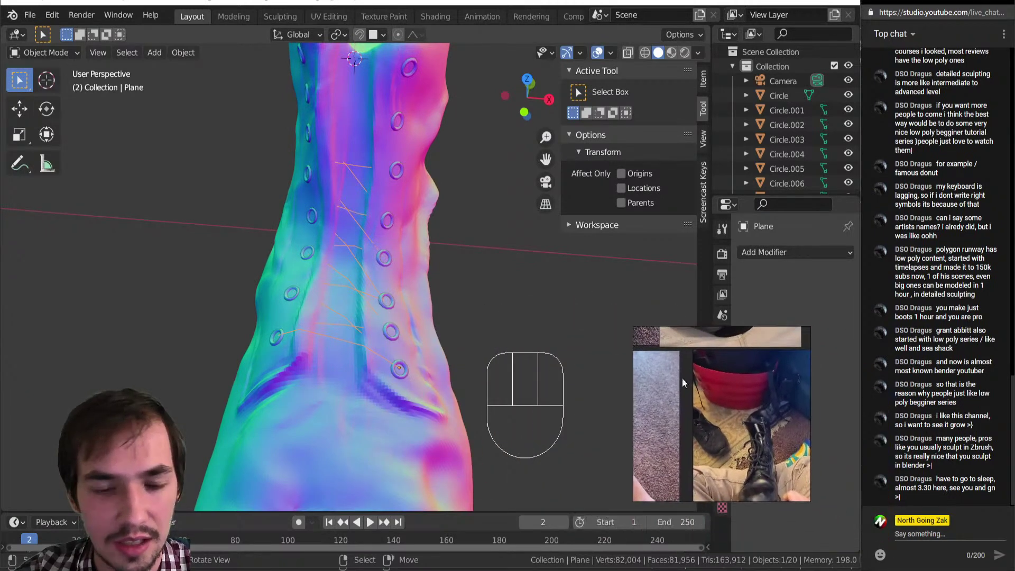
middle_click_drag(424, 217, 371, 212)
left_click_drag(723, 381, 599, 374)
left_click_drag(555, 423, 563, 414)
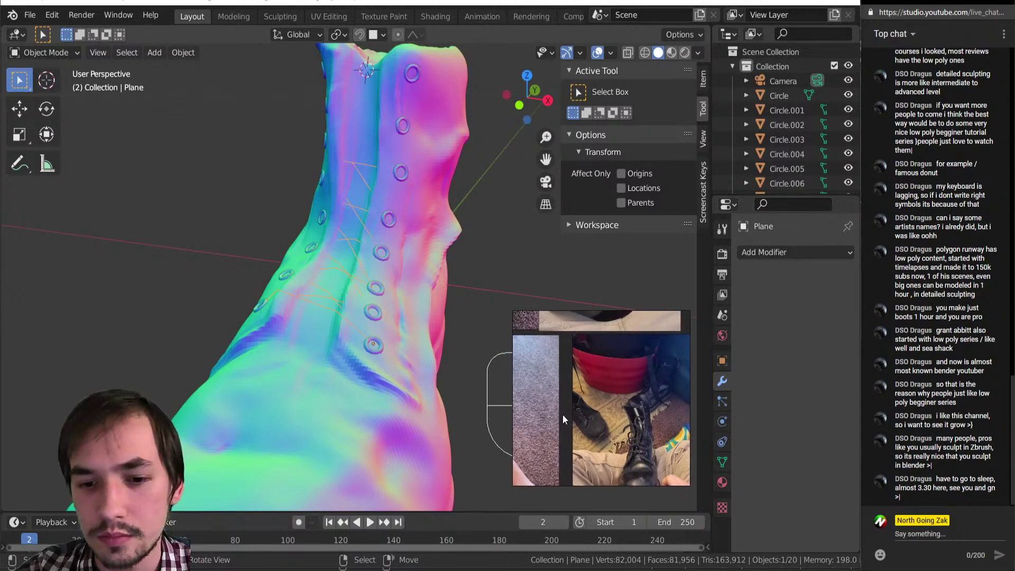
middle_click_drag(138, 65, 353, 255)
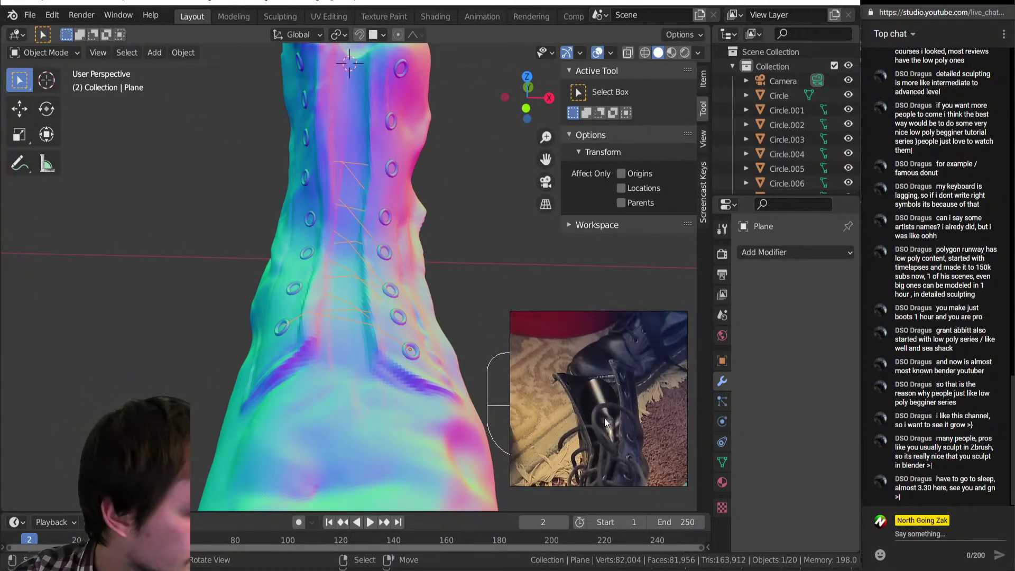
middle_click_drag(451, 246, 495, 283, "shift")
Step: Duplicate the left edge of the uppermost horizontal strand in Edit Mode and offset the copy -0.10068 m along X, beside the boot
key("Tab")
left_click(533, 286)
scroll(402, 296, "up", 5)
middle_click_drag(397, 296, 394, 332)
middle_click_drag(427, 248, 394, 272, "shift")
left_click(395, 260)
left_click(338, 251, "shift")
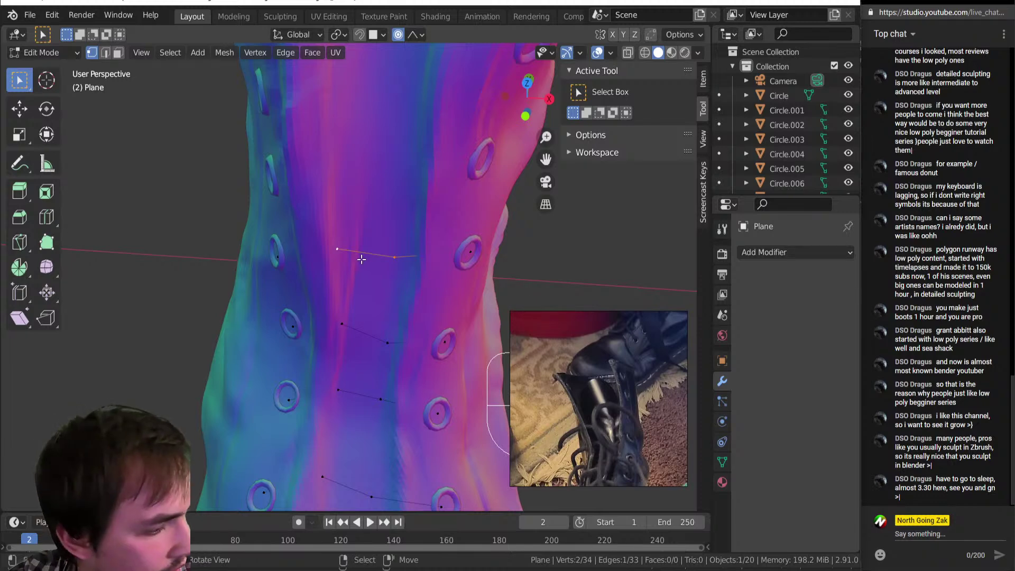
scroll(361, 259, "down", 7)
middle_click_drag(421, 279, 431, 254)
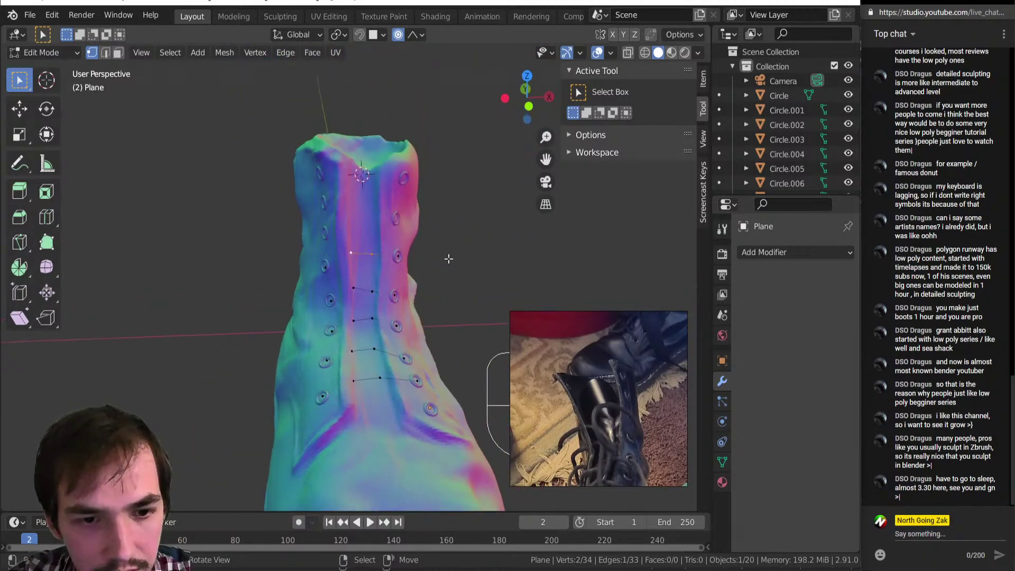
key("shift+d")
key("x")
left_click(205, 276)
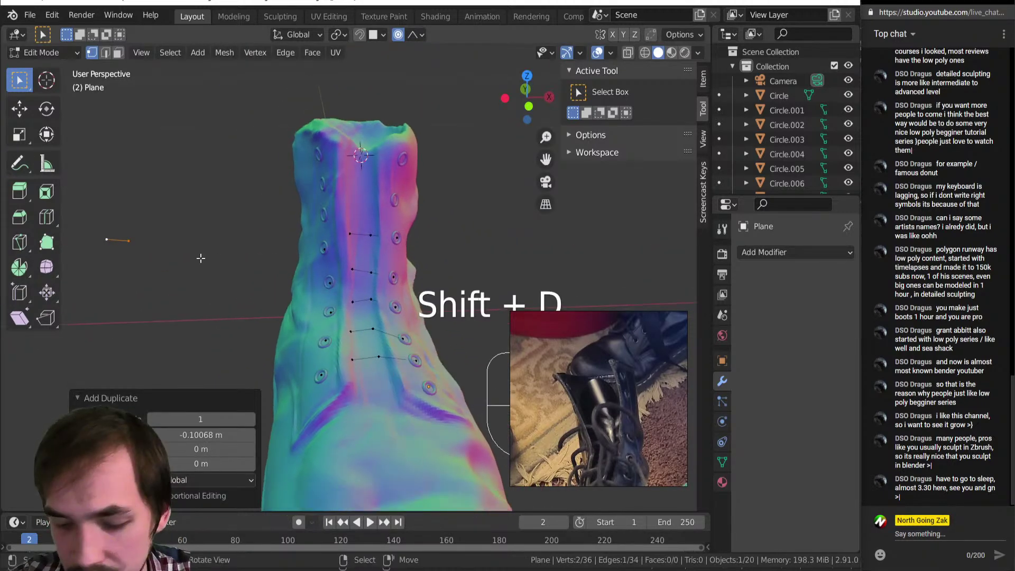
Step: In front view, duplicate the copied edge's right vertex about -0.0026 m in X and extrude it downward twice, the first segment about 0.017 m
key("KP_1")
scroll(363, 220, "up", 3)
scroll(346, 226, "down", 5, "ctrl")
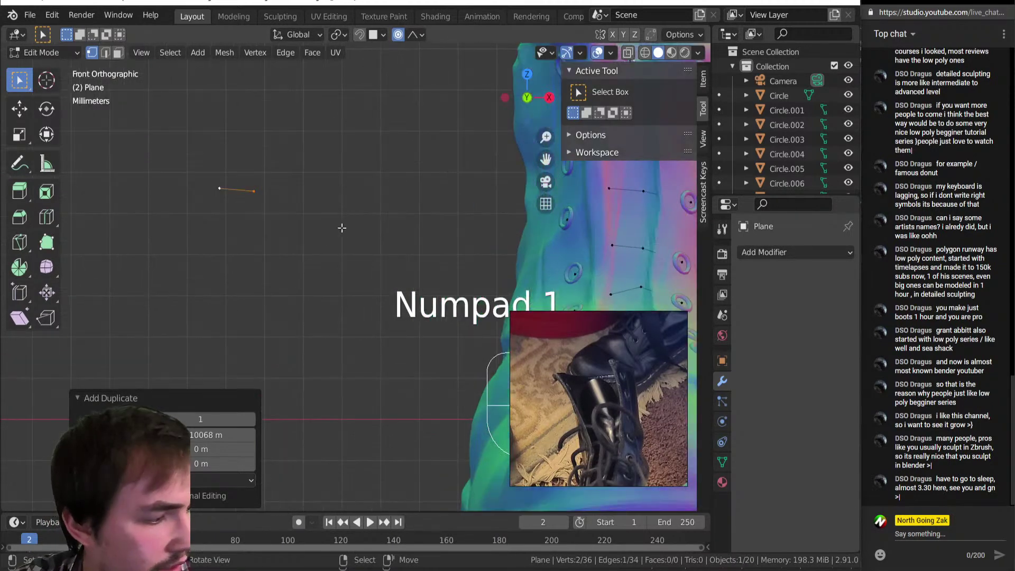
scroll(213, 211, "up", 1)
middle_click_drag(213, 211, 353, 253, "shift")
scroll(339, 249, "up", 2)
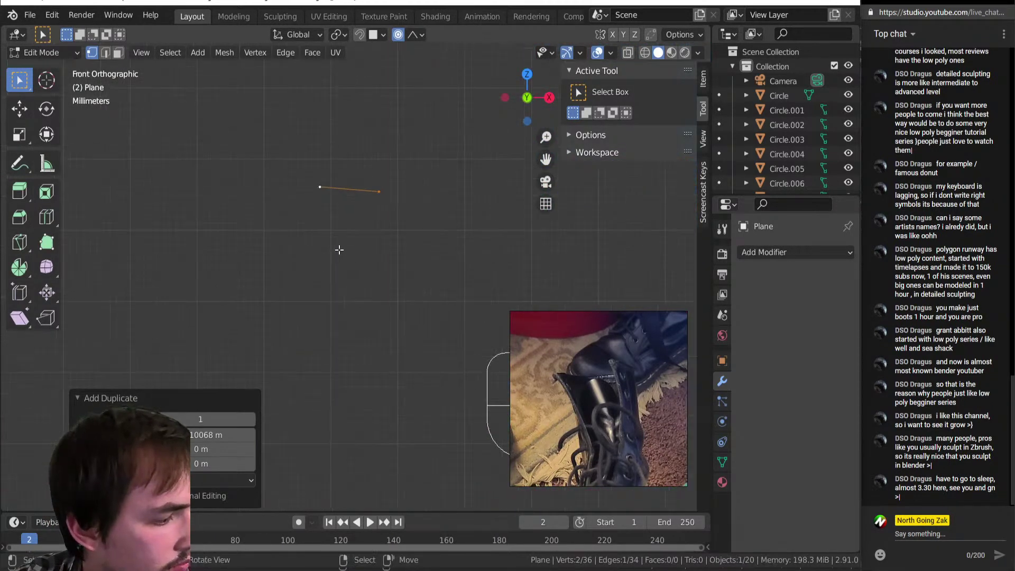
left_click(378, 191)
key("shift+d")
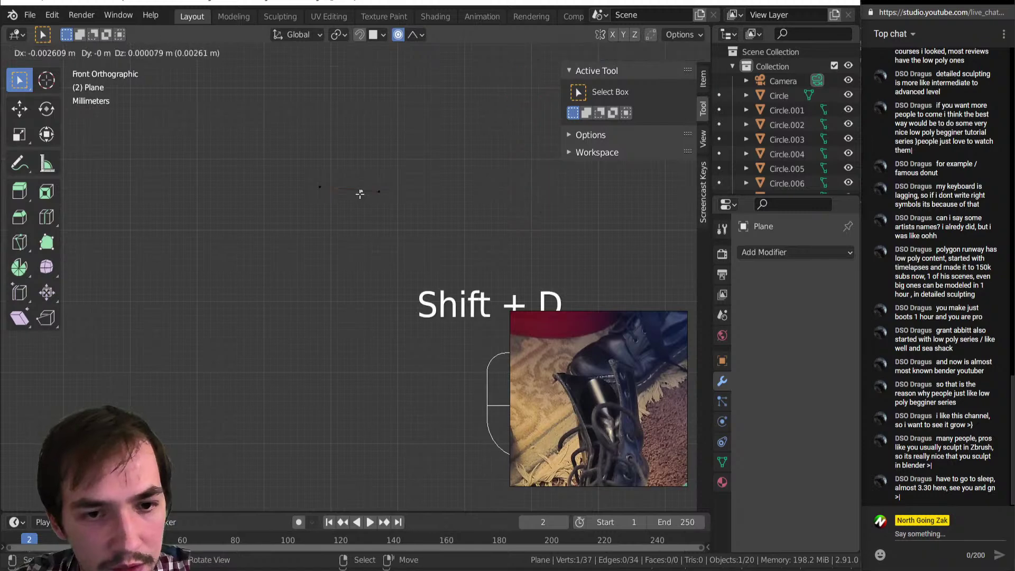
left_click(361, 191)
key("e")
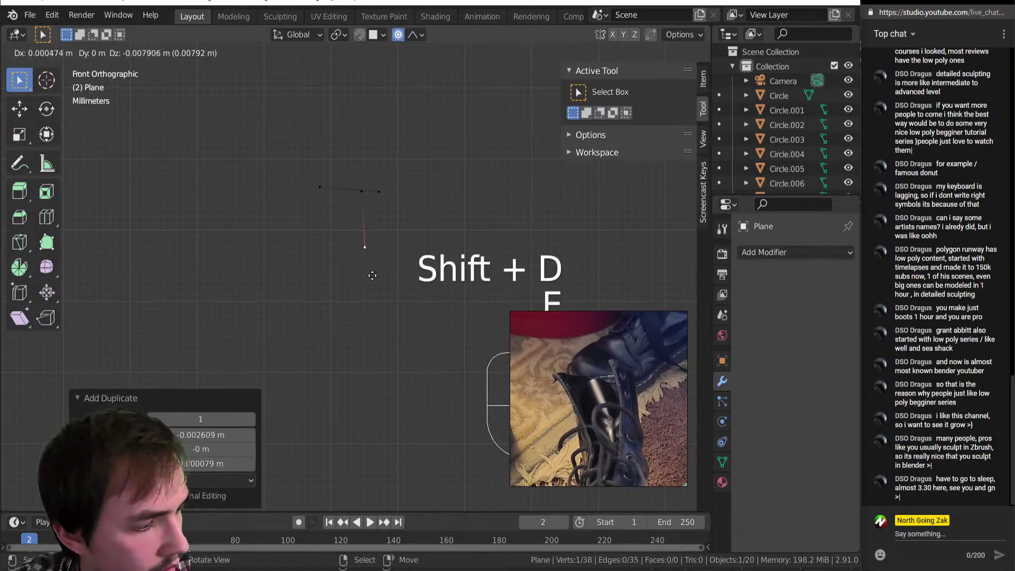
left_click(374, 340)
key("e")
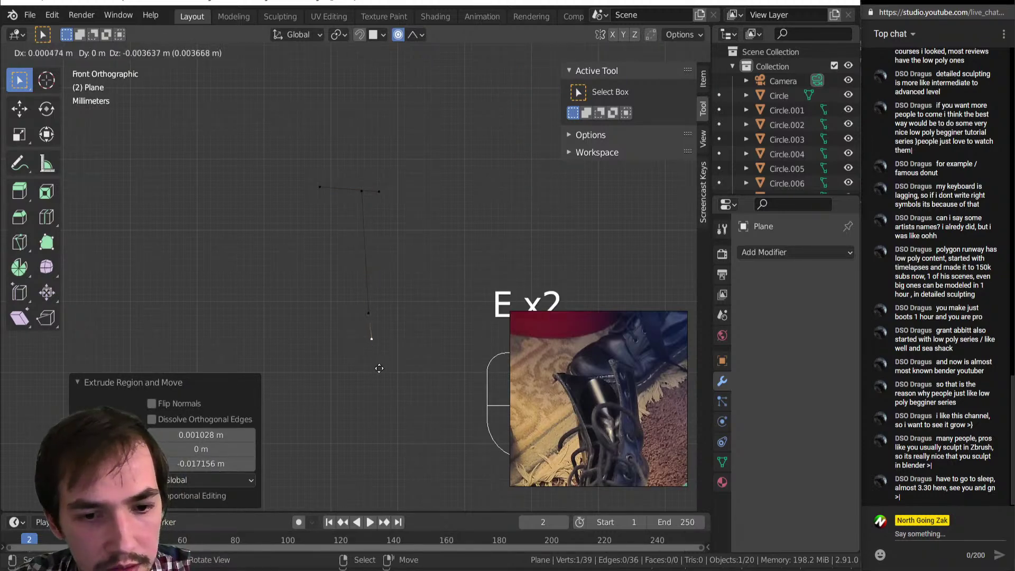
left_click(381, 371)
Step: Add a centred loop cut to the hanging strand's long segment and move it about -0.0011 m in X and -0.0004 m in Z
key("ctrl+r")
double_click(371, 255)
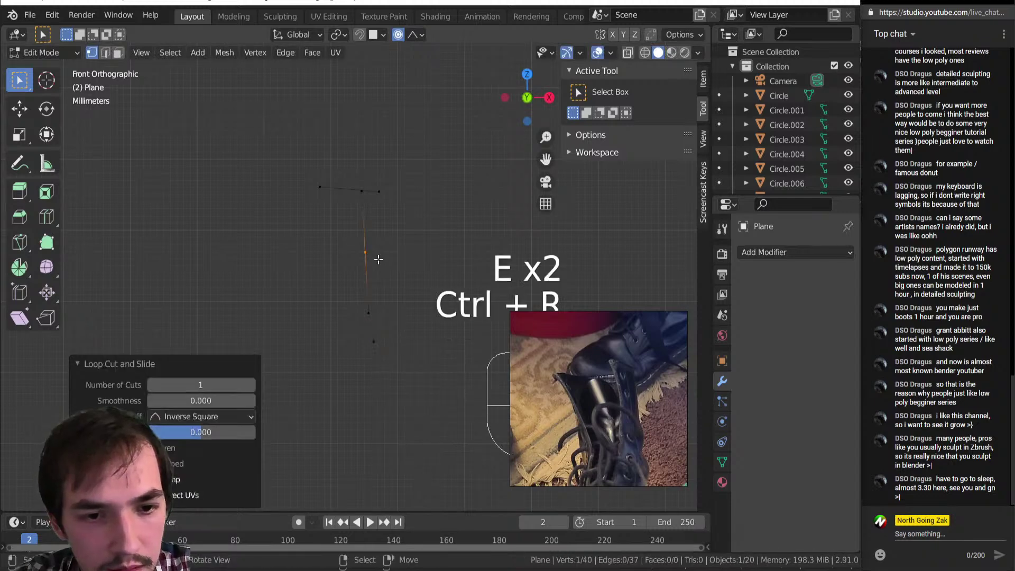
key("g")
left_click(383, 258)
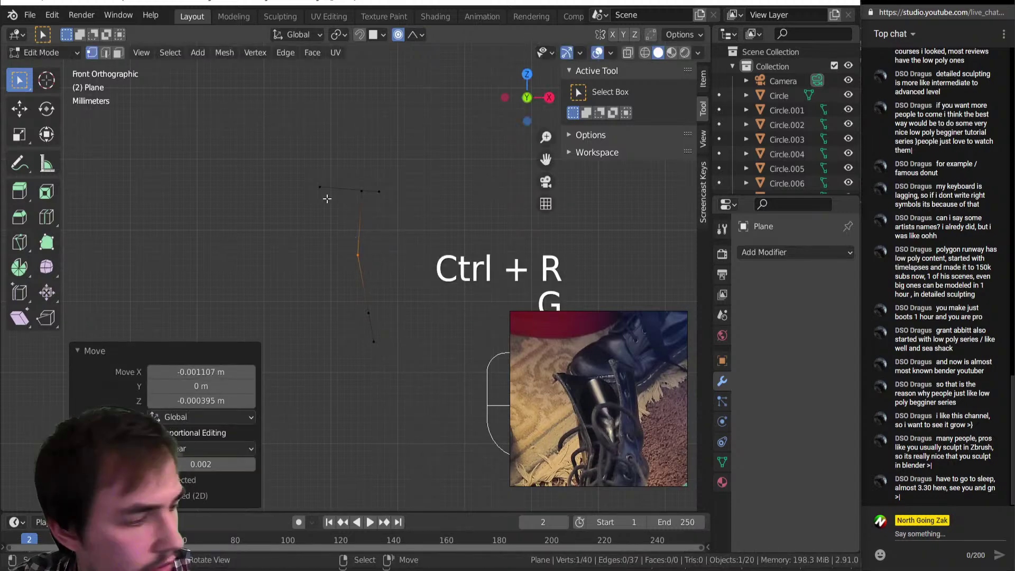
Step: Move the left vertex of the copied edge about 0.0029 m in X and -0.0008 m in Z to shorten it
left_click(322, 191)
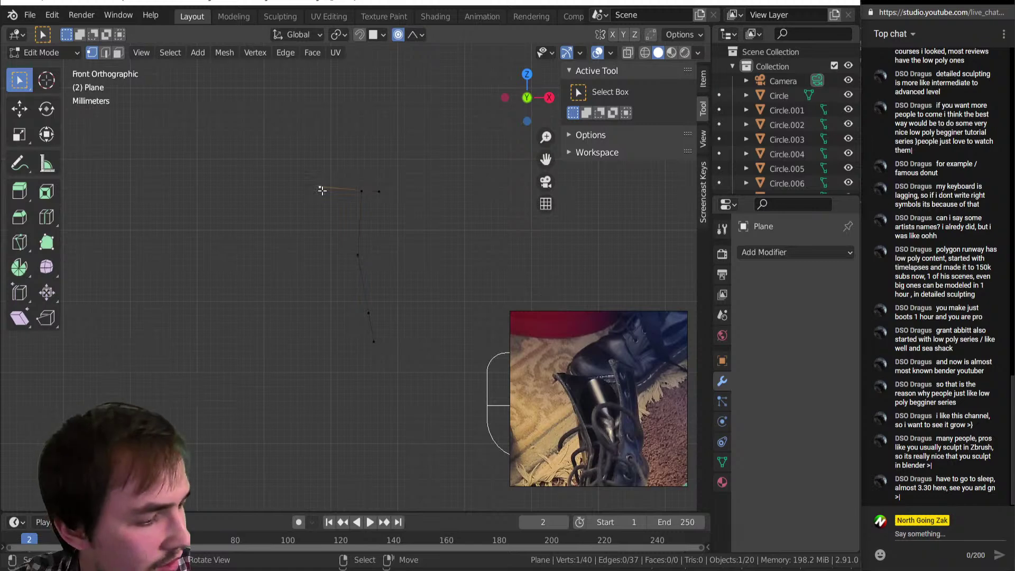
key("shift")
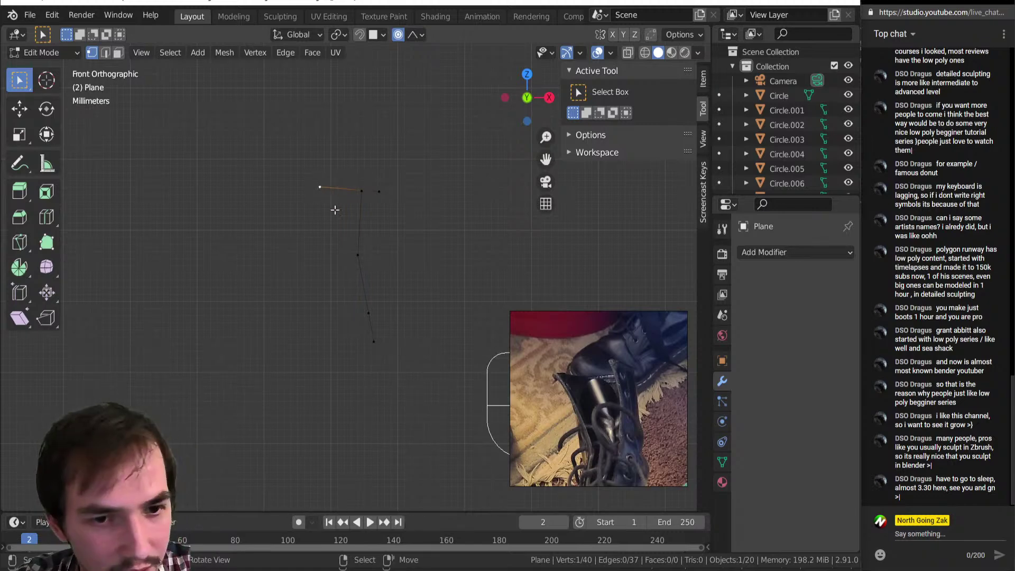
key("g")
left_click(356, 210)
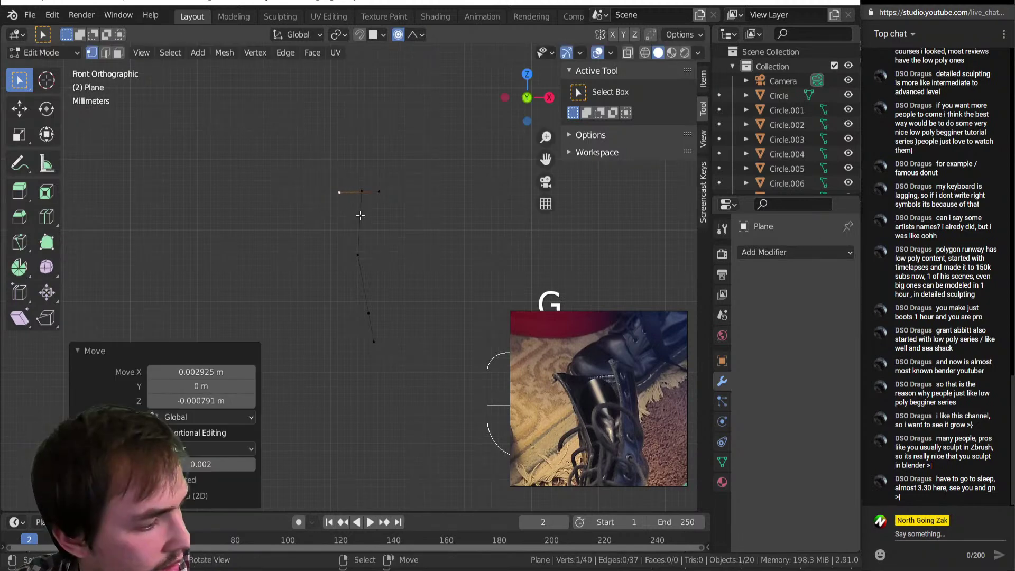
Step: Duplicate that left vertex about 0.0014 m in X and extrude it three times down and outward to start the bow loop
key("shift+d")
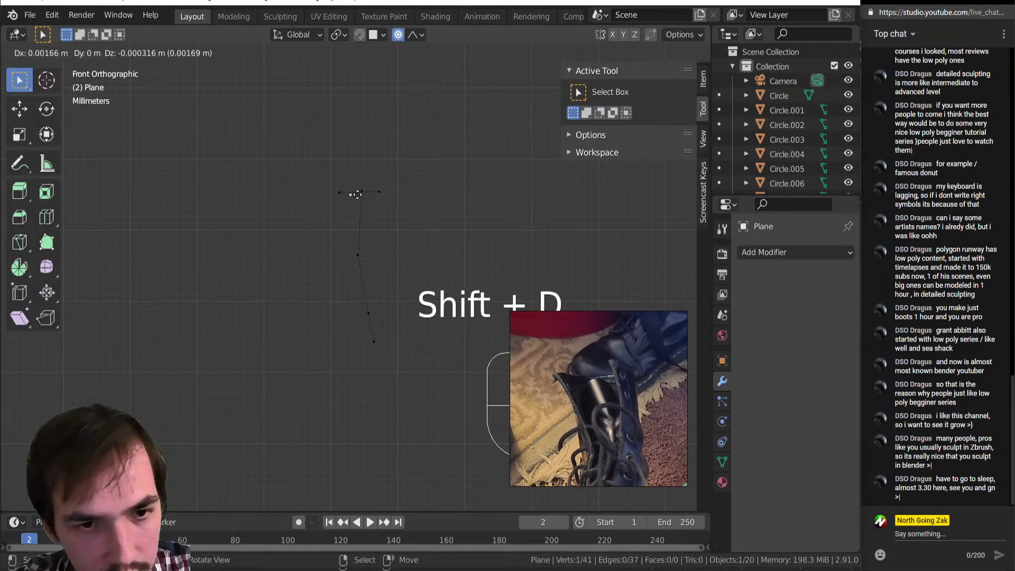
left_click(351, 203)
key("e")
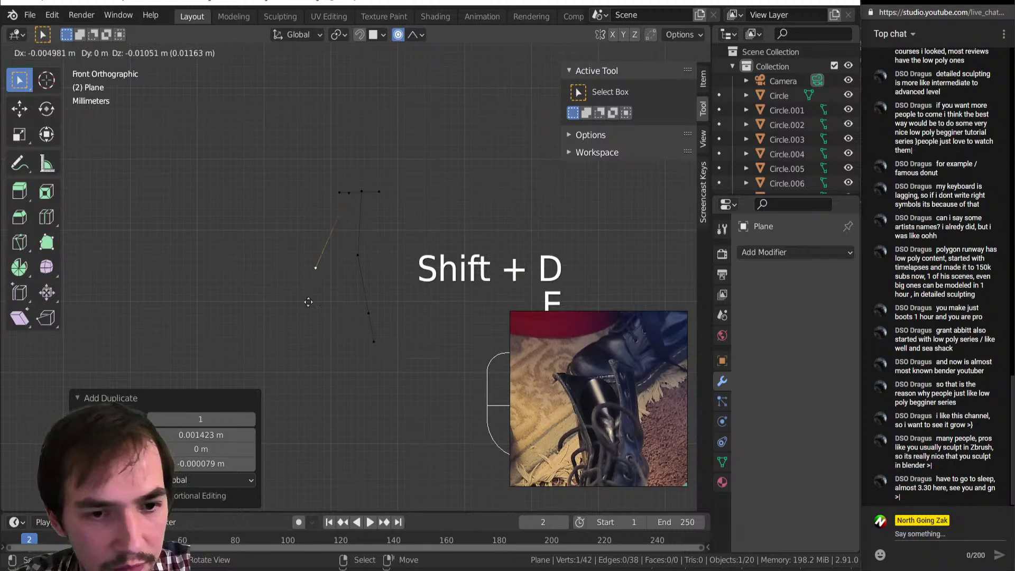
left_click(303, 313)
key("e")
left_click(296, 352)
key("e")
left_click(295, 376)
Step: Shift the three extruded loop vertices outward and move the uppermost one back about 0.0015 m in X and 0.0014 m in Z
left_click_drag(289, 282, 336, 379)
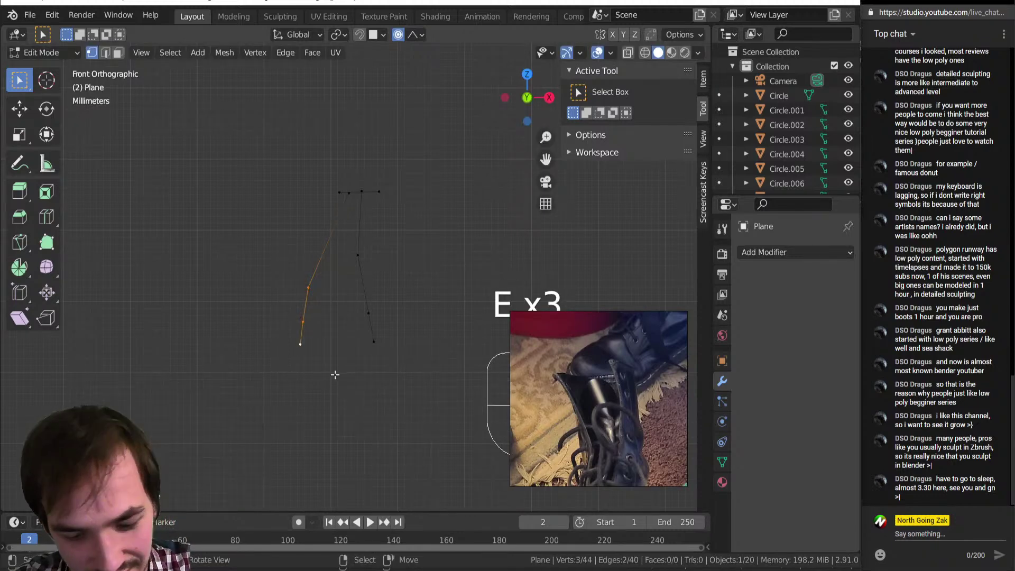
key("g")
left_click(320, 331)
left_click(304, 269)
key("g")
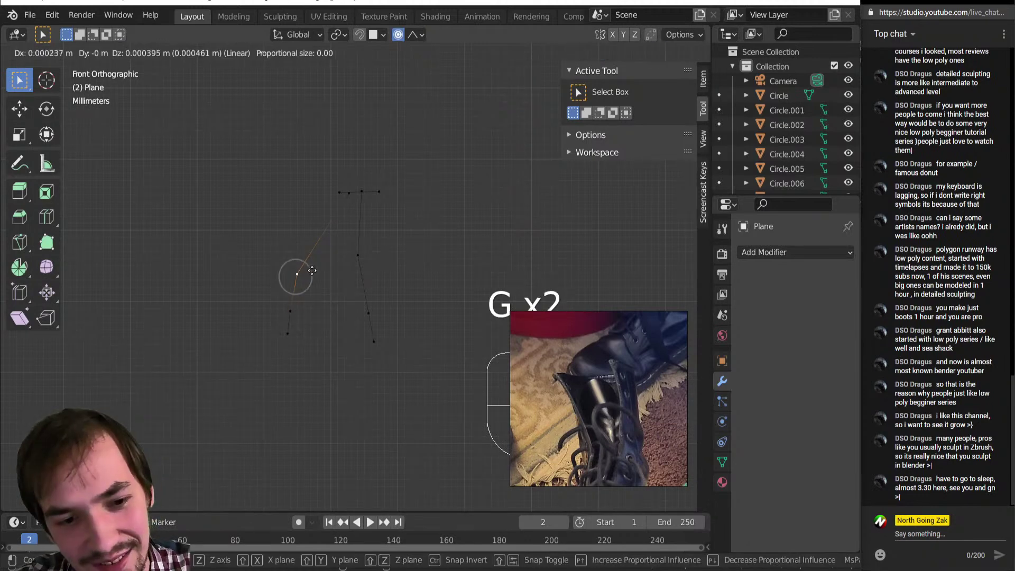
left_click(311, 273)
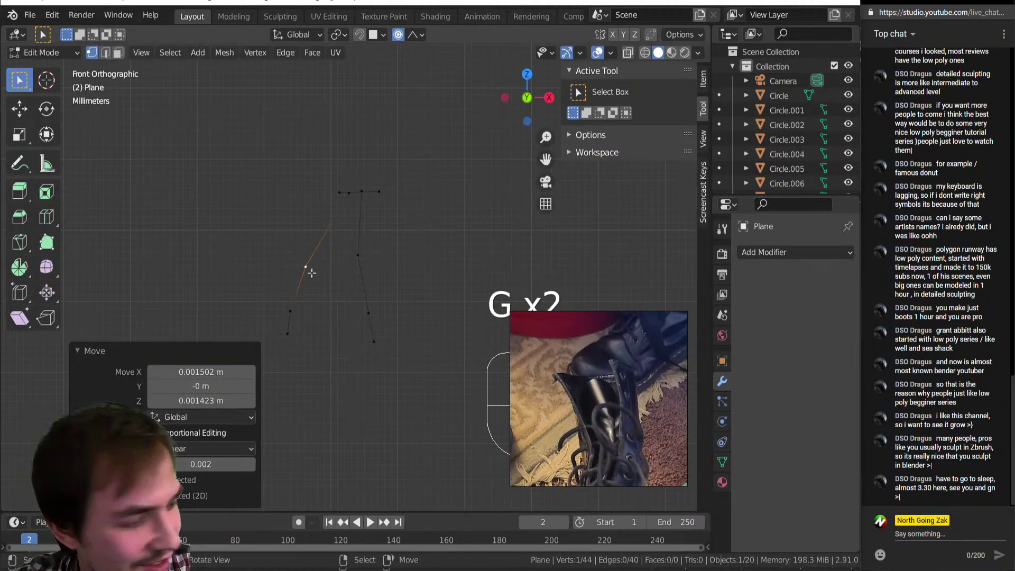
Step: Extrude three more vertices from the loop's lower end to curve it around the bottom
left_click(291, 332)
key("e")
left_click(307, 368)
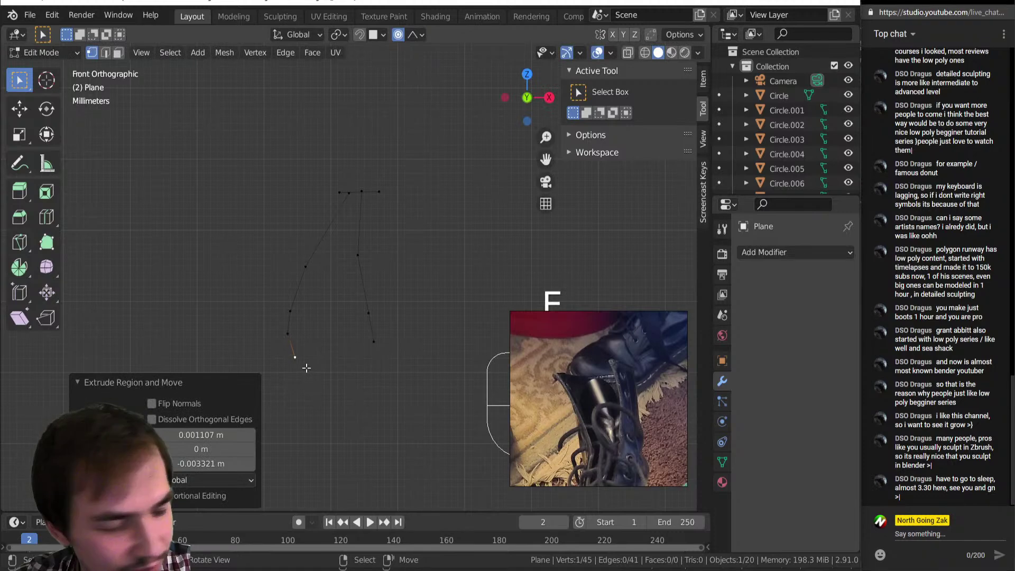
key("e")
left_click(324, 381)
key("e")
left_click(347, 379)
Step: Extrude the loop upward in four segments, ending with one about 0.016 m long that reaches the short top edge
key("e")
left_click(363, 357)
key("e")
left_click(373, 323)
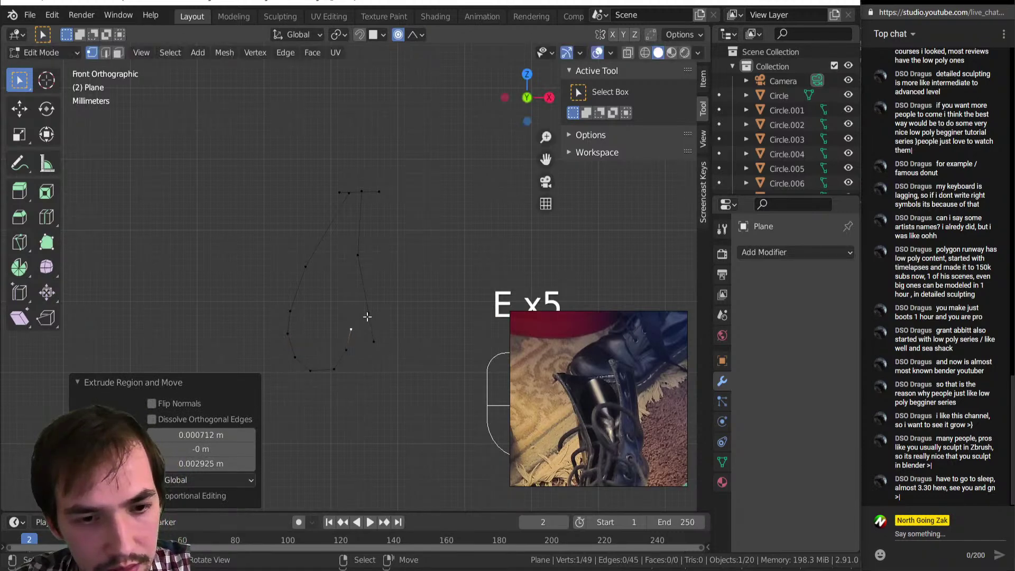
key("e")
left_click(364, 294)
key("e")
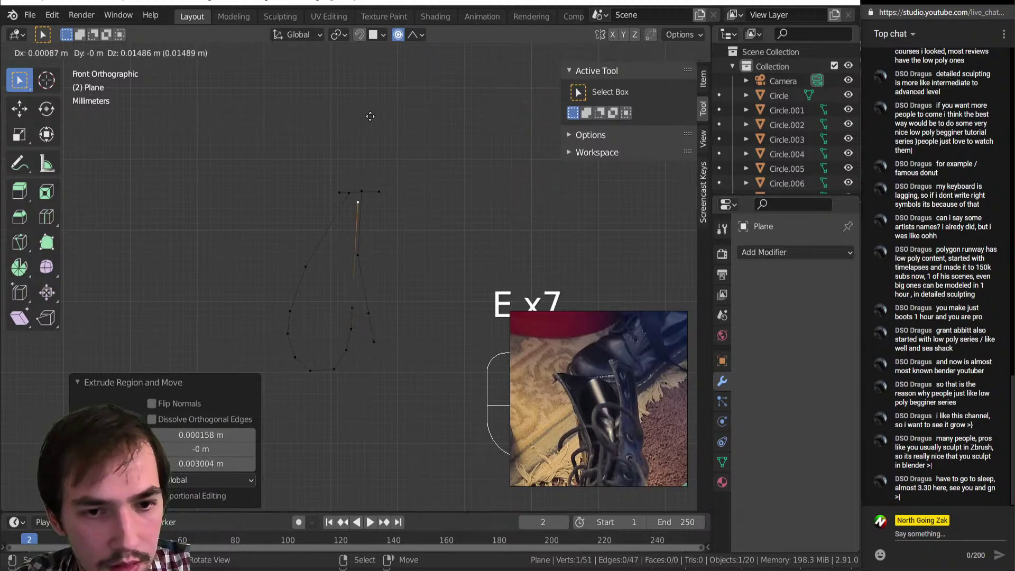
left_click(369, 108)
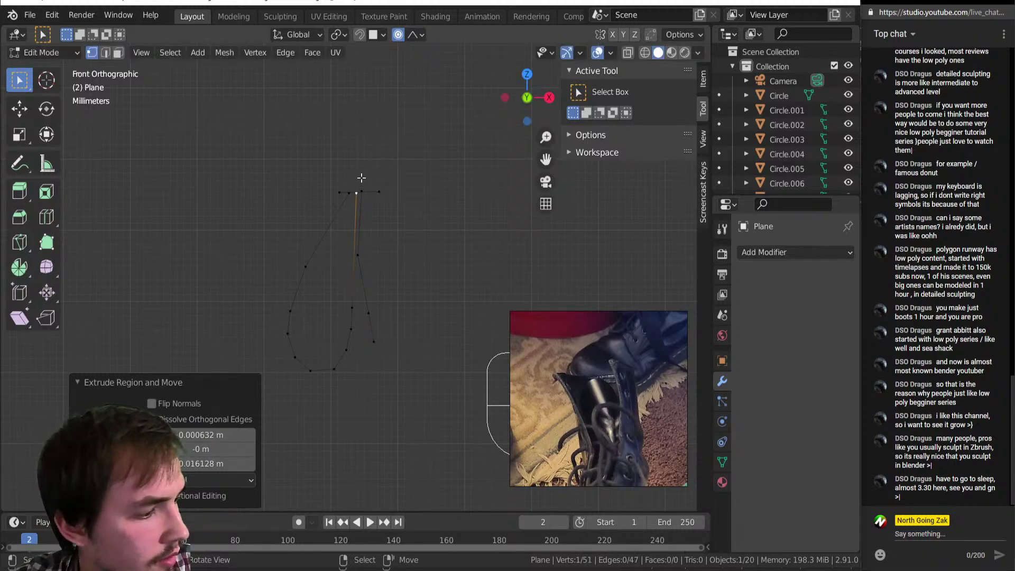
Step: Extrude eight more vertices from the loop's upper end into an arc that rises to the right and curves back down
key("e")
left_click(371, 158)
key("e")
left_click(396, 143)
key("e")
left_click(447, 135)
key("e")
left_click(479, 143)
key("e")
left_click(498, 153)
key("e")
left_click(526, 193)
key("e")
left_click(548, 225)
key("e")
left_click(563, 247)
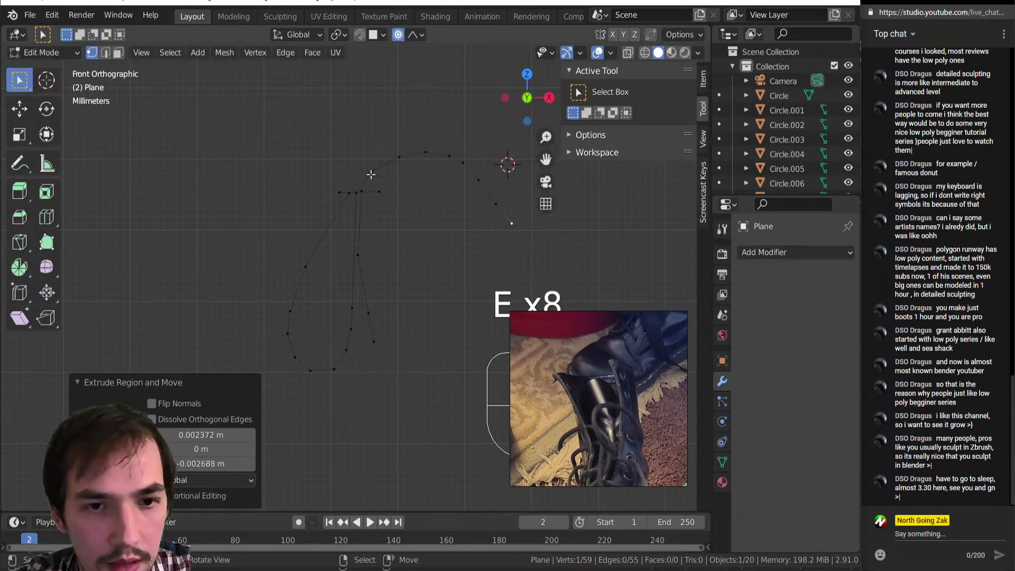
Step: Select the eight-vertex arc, set the pivot point to 3D Cursor and rotate the arc -11.9° about its first vertex
left_click(375, 170, "ctrl")
left_click(337, 34)
left_click(365, 67)
key("r")
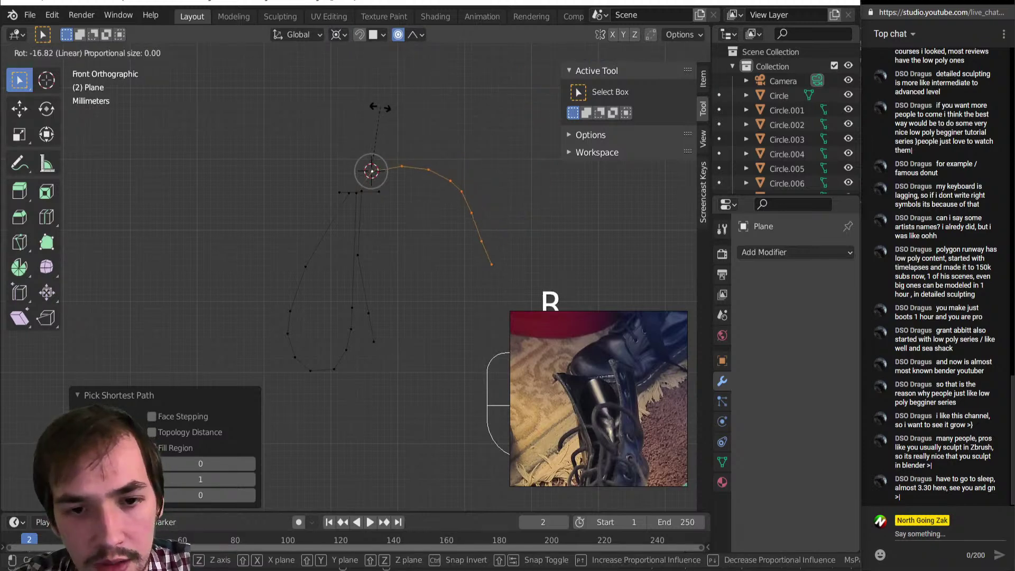
left_click(375, 106)
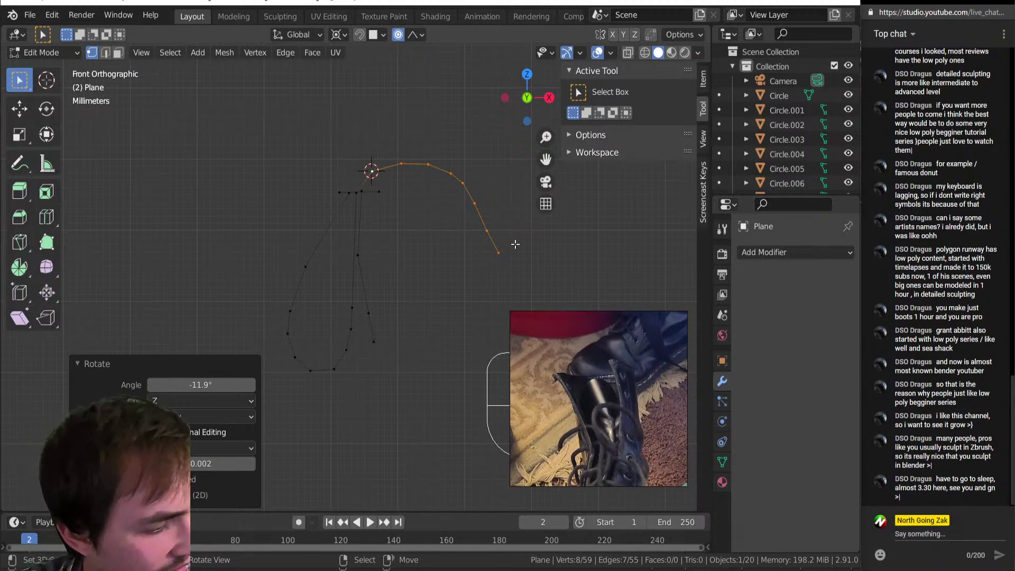
Step: Select the top vertex of the loose end at the short top edge and extrude four vertices into an arc rising rightward
left_click(362, 191)
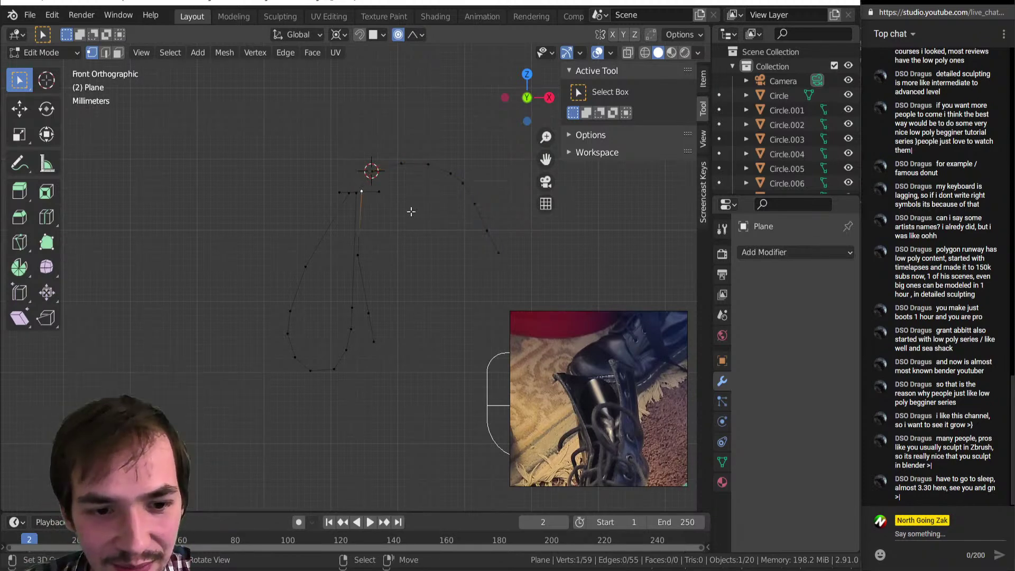
scroll(390, 224, "up", 3)
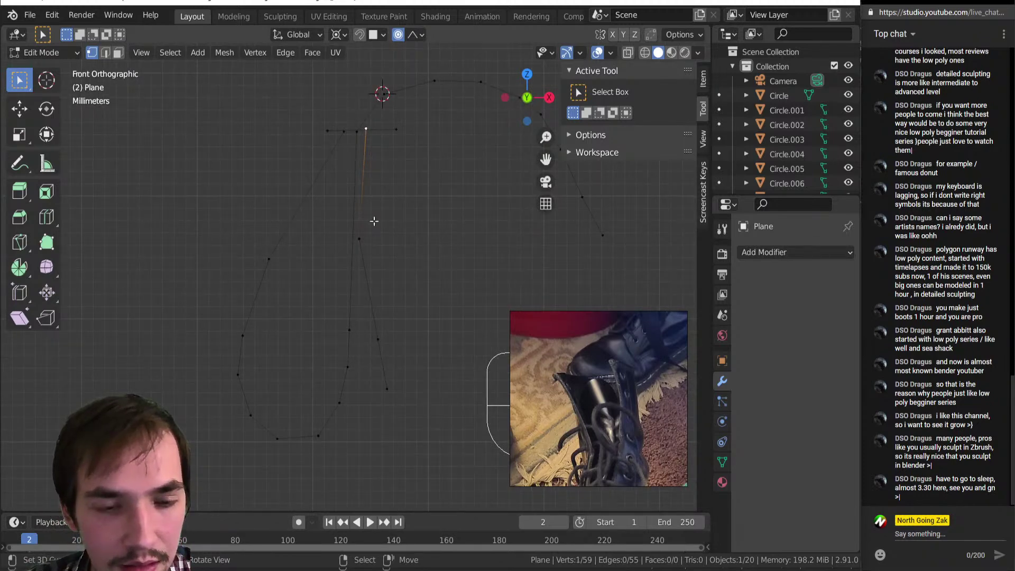
scroll(376, 225, "down", 1)
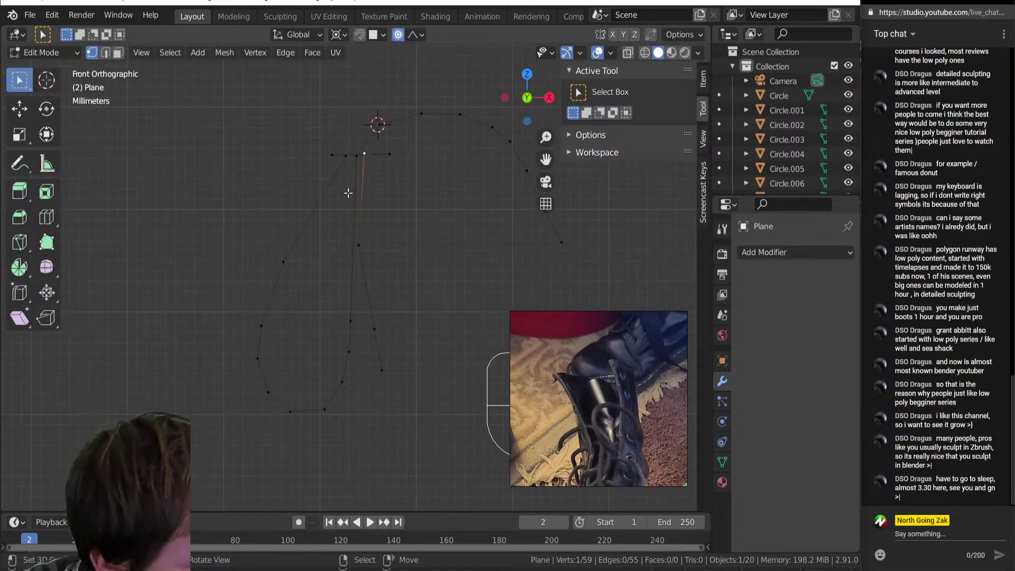
key("e")
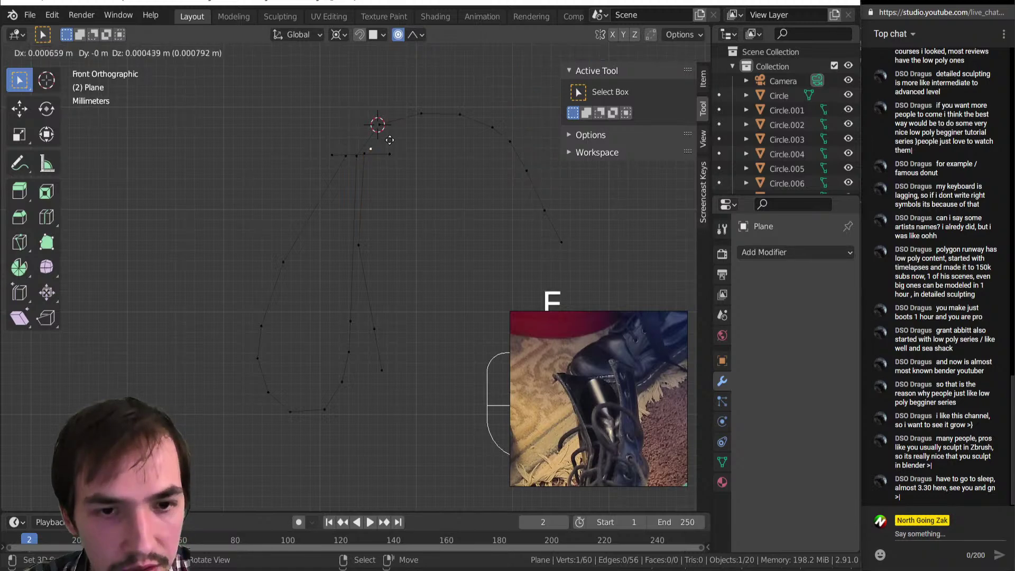
left_click(392, 130)
key("e")
left_click(433, 123)
key("e")
left_click(464, 117)
key("e")
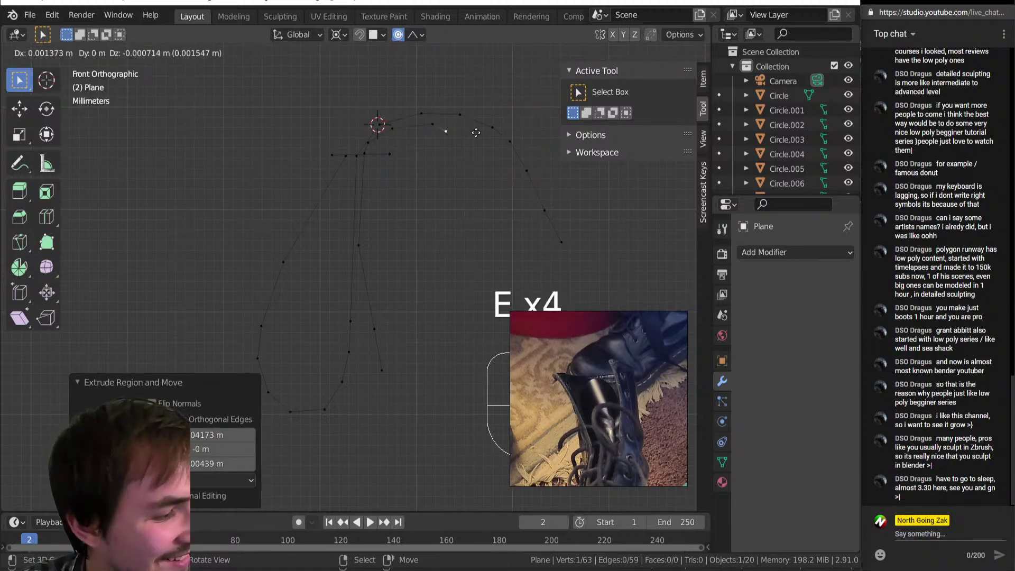
left_click(474, 140)
Step: Extrude five more vertices from the arc's end, running down to the right to form the inner side of a second loop
key("e")
left_click(485, 177)
key("e")
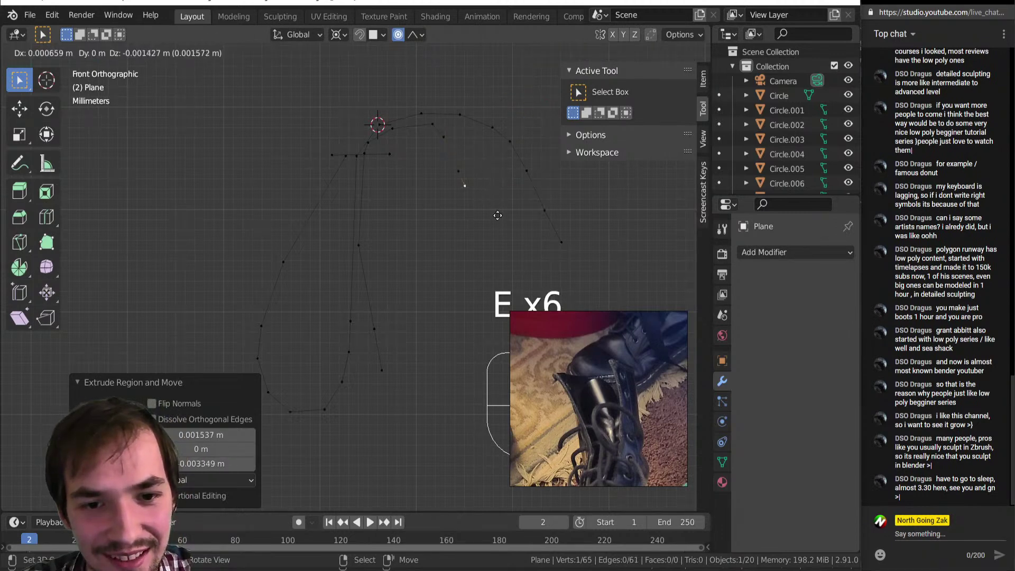
left_click(500, 230)
key("e")
left_click(509, 267)
key("e")
left_click(523, 292)
key("e")
left_click(539, 309)
Step: Extrude five more vertices to round the second loop's lower tip and start back up its outer side
key("e")
left_click(532, 278)
key("e")
left_click(543, 281)
key("e")
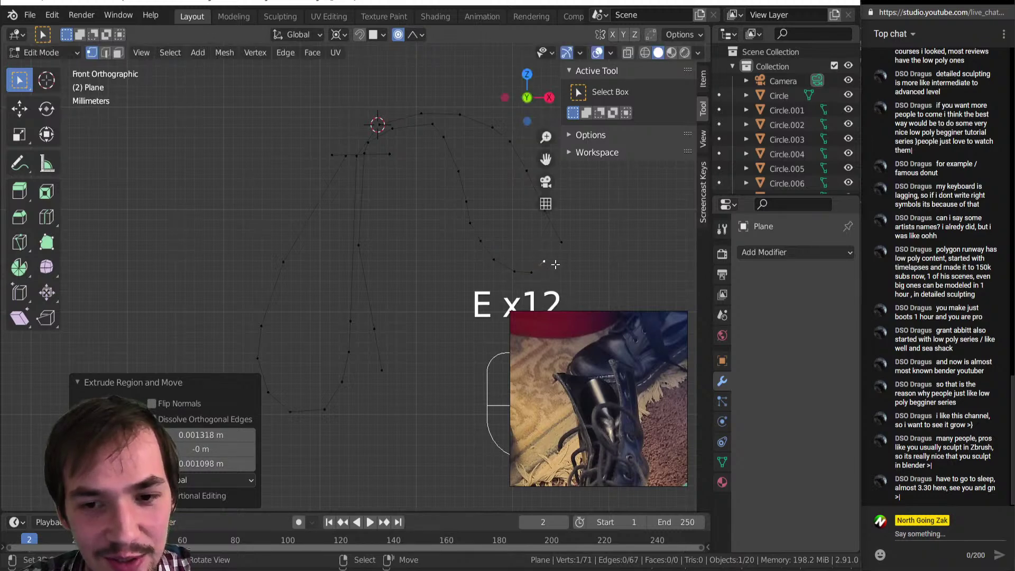
left_click(553, 266)
key("e")
left_click(553, 238)
key("e")
left_click(541, 205)
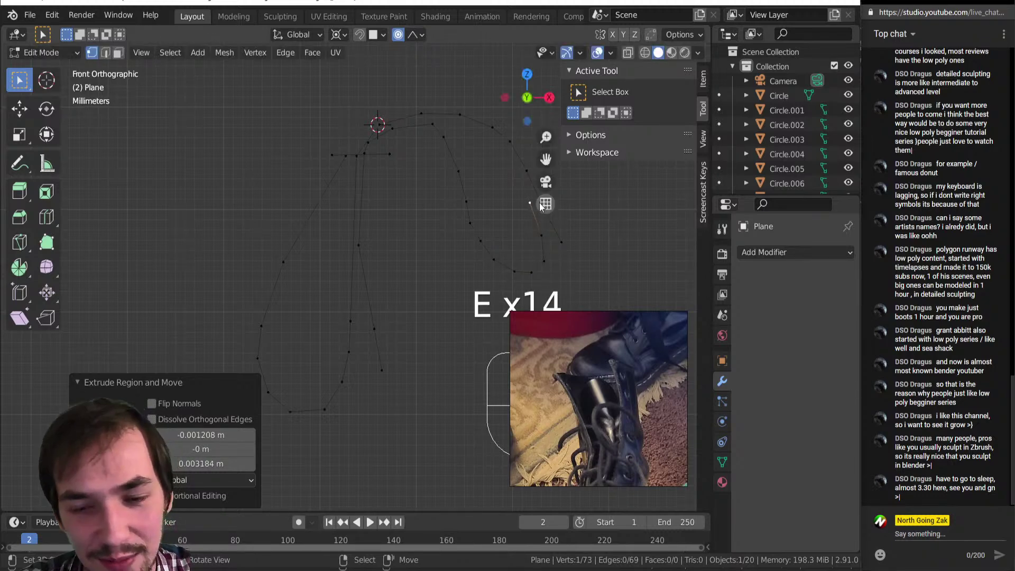
Step: Extrude four more vertices up and to the left along the second loop's outer side toward the knot
key("e")
left_click(454, 125)
key("e")
left_click(435, 106)
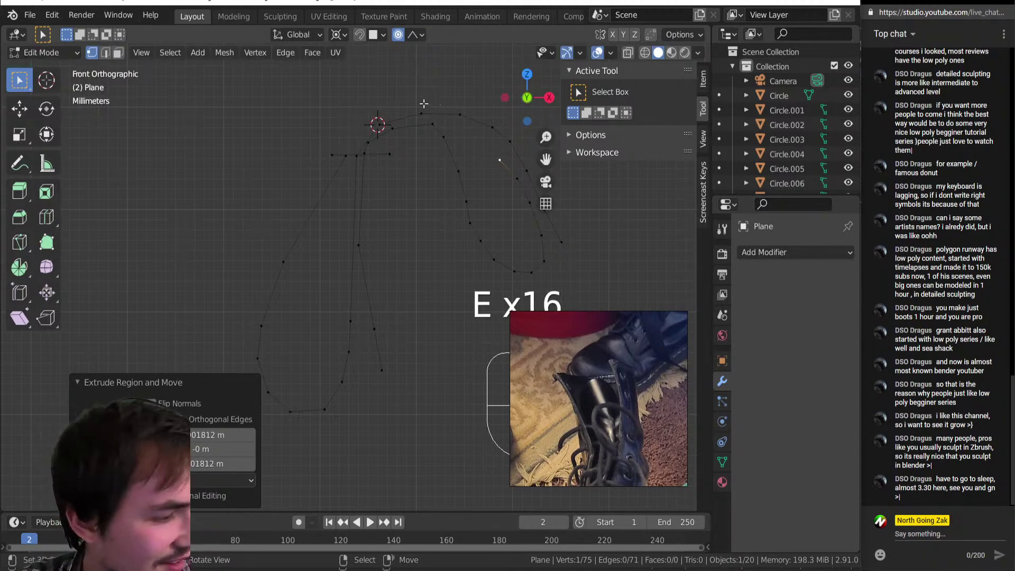
key("e")
left_click(406, 93)
key("e")
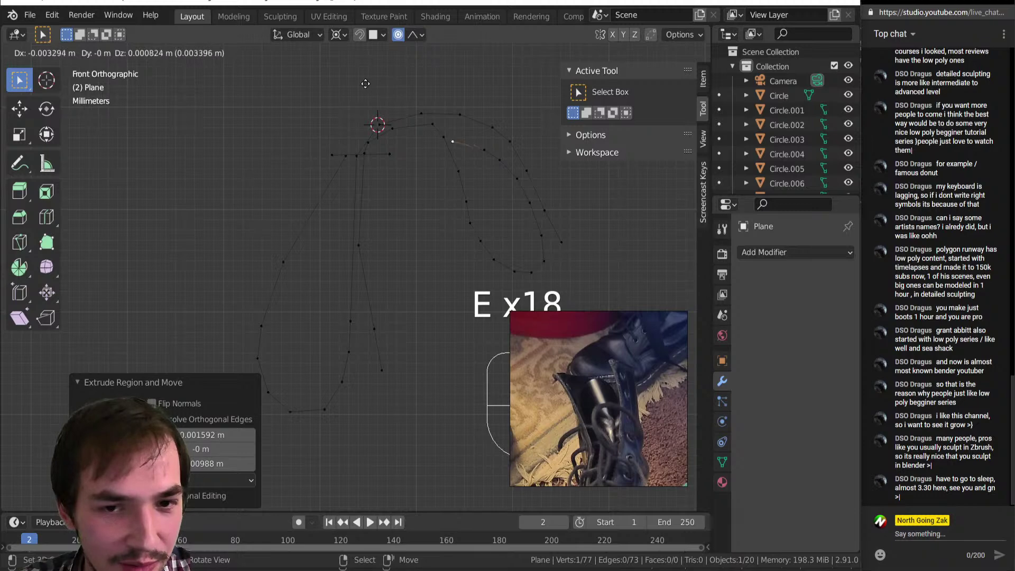
left_click(367, 79)
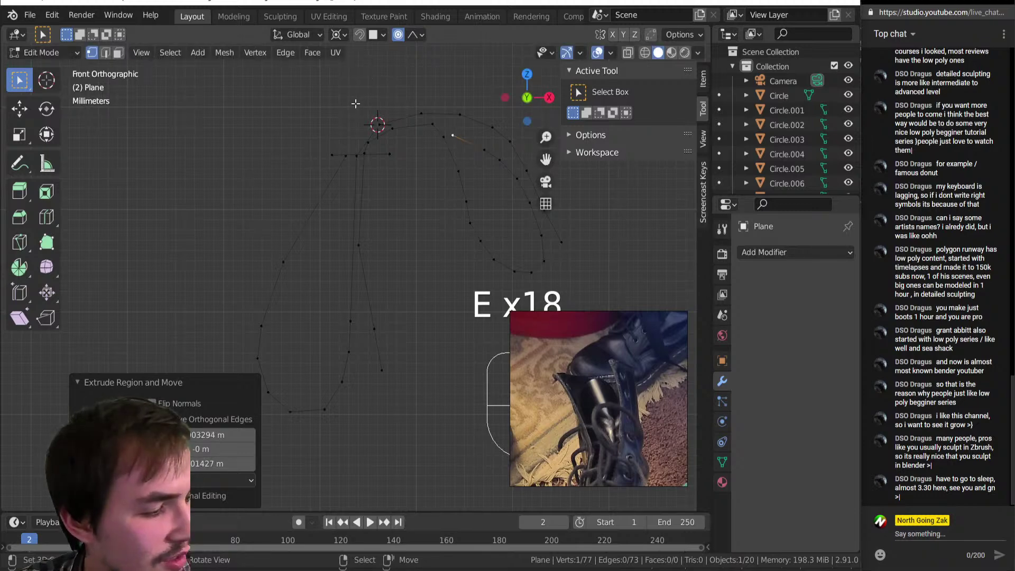
Step: Extrude three final vertices that bring the second loop back to the right end of the short top edge
key("e")
left_click(341, 99)
key("e")
left_click(287, 116)
key("e")
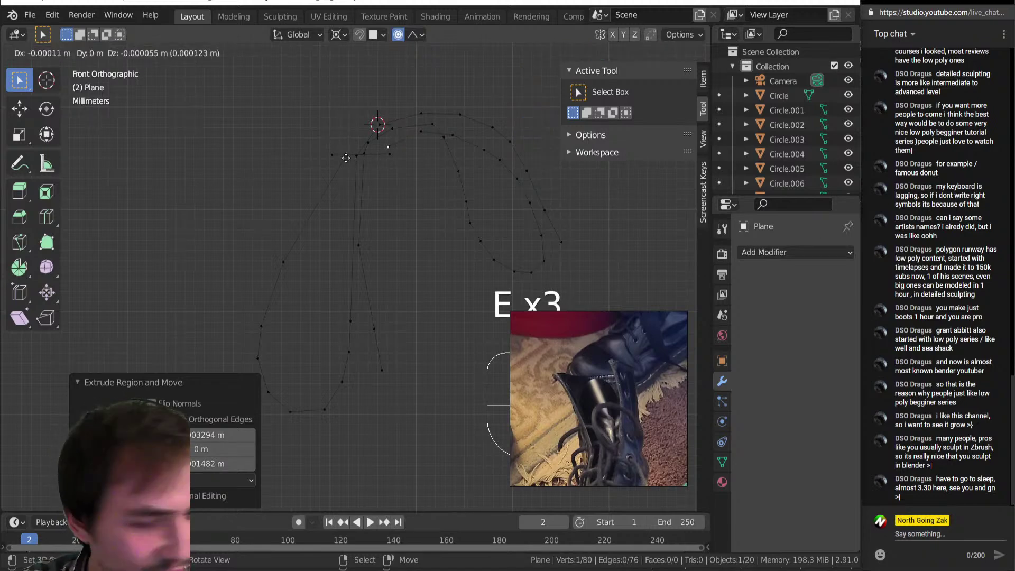
left_click(338, 161)
Step: Select the linked short top edge, turn off proportional editing and move the edge -0.00097 m along Y
middle_click_drag(339, 160, 361, 188)
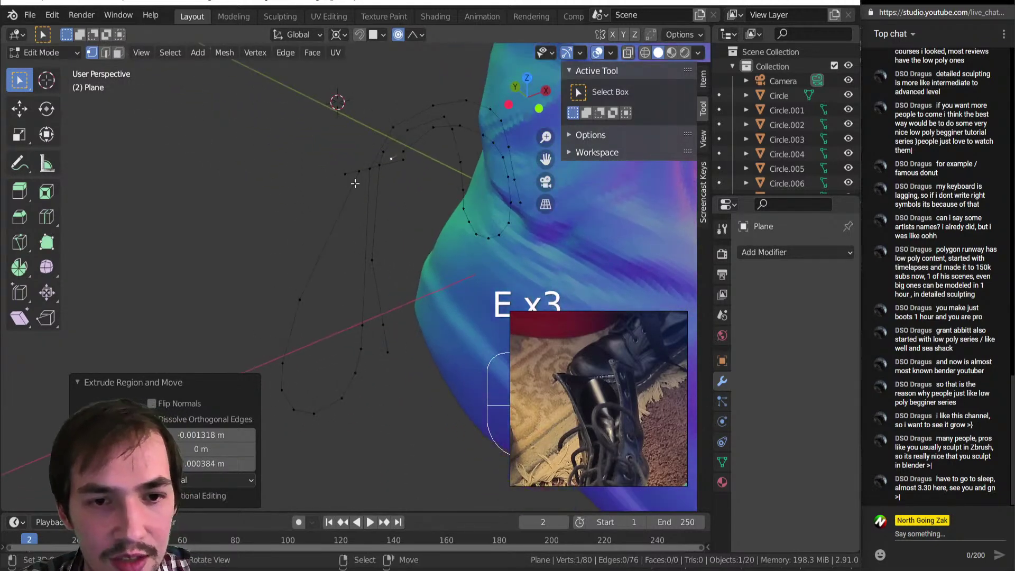
key("alt+a")
key("l")
key("g")
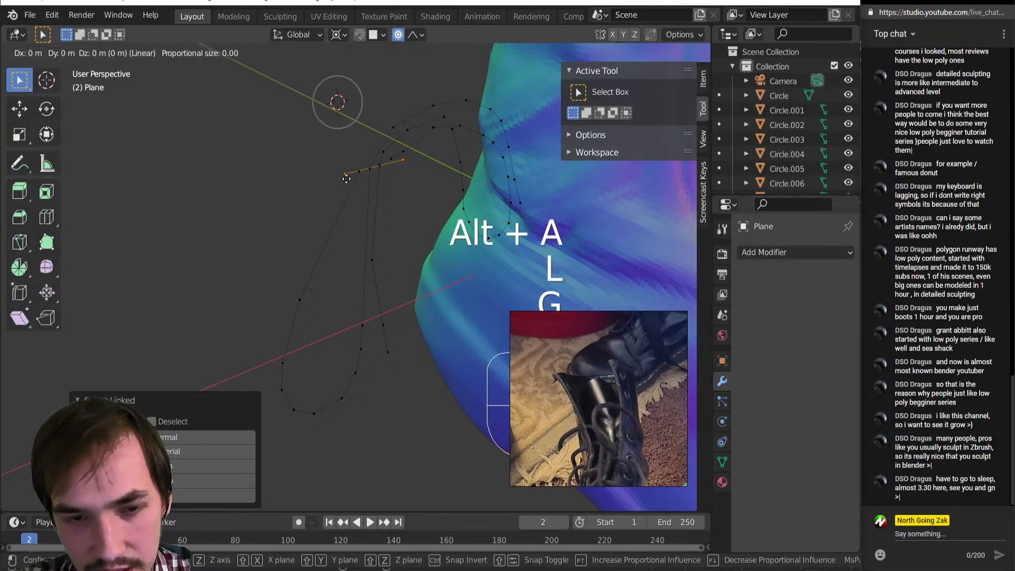
left_click(348, 179)
key("o")
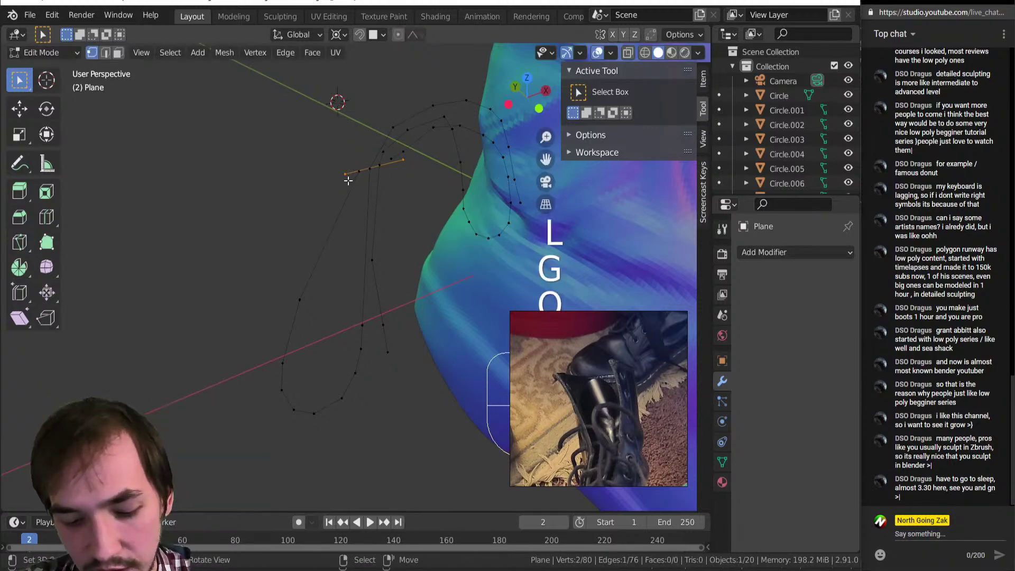
key("g")
left_click(358, 185)
Step: Move the boot reference photo to the opposite side of the lace mesh and view the knot from above
left_click_drag(599, 328, 177, 262)
middle_click_drag(376, 265, 351, 237)
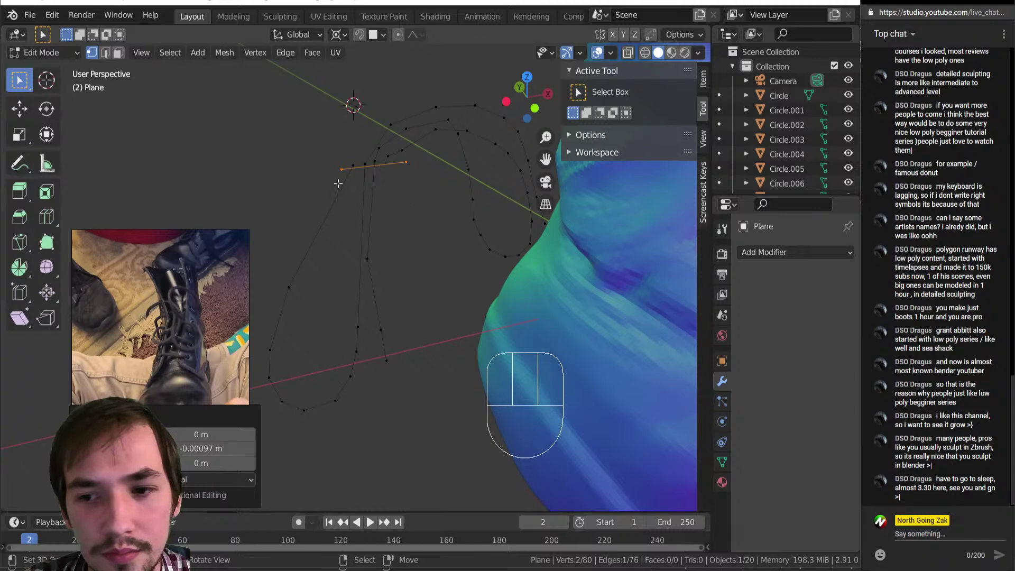
middle_click_drag(376, 189, 365, 160)
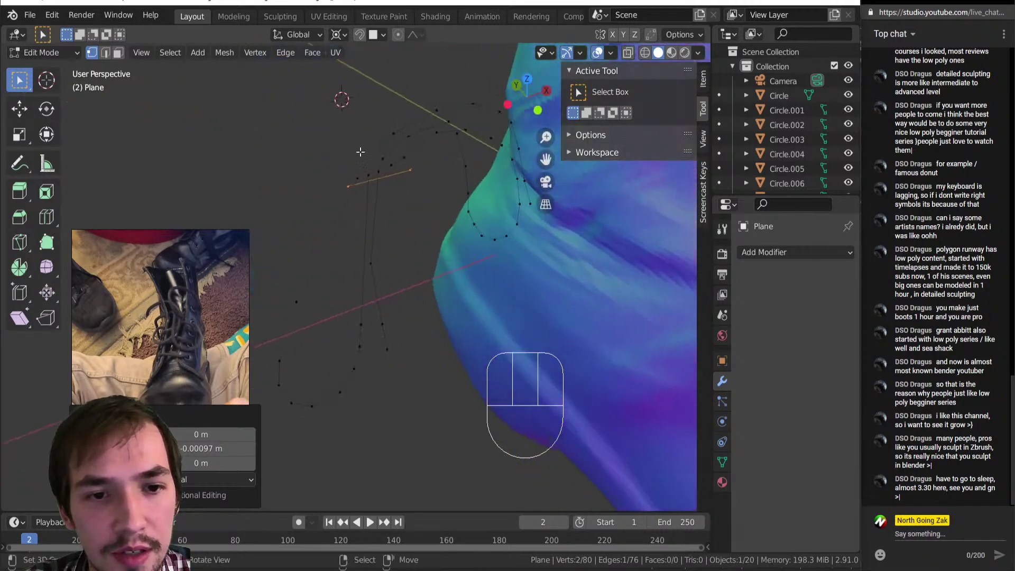
middle_click_drag(392, 198, 397, 241)
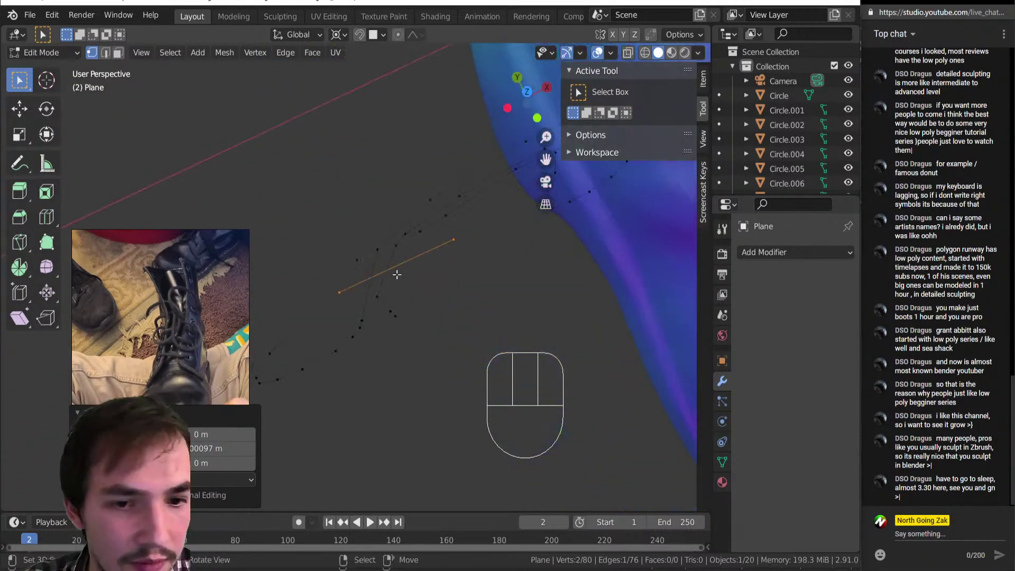
Step: Add a loop cut at the middle of the short top edge and move the new vertex -0.001368 m along Y
key("ctrl+r")
left_click(400, 261)
right_click(400, 261)
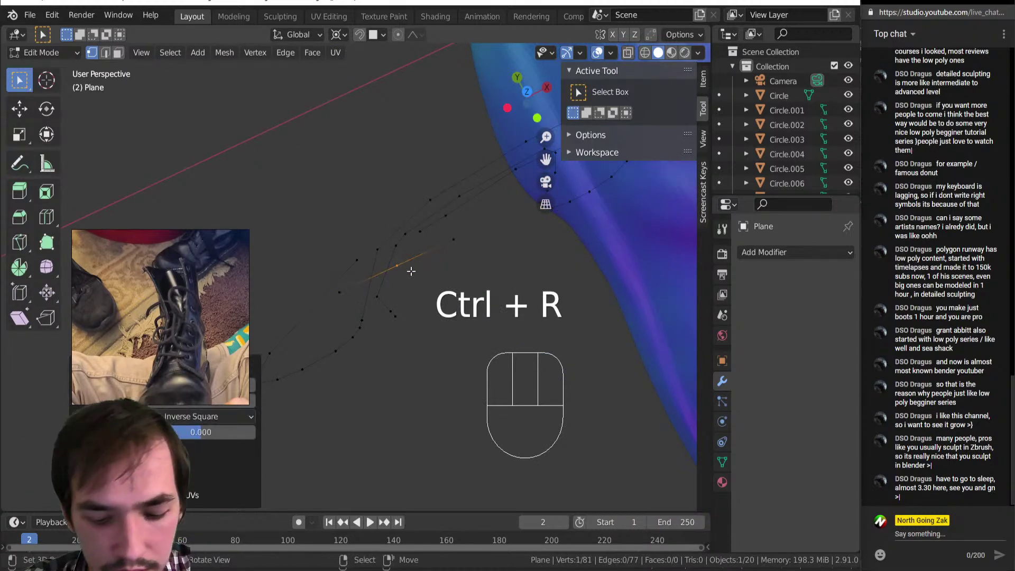
key("g")
left_click(425, 298)
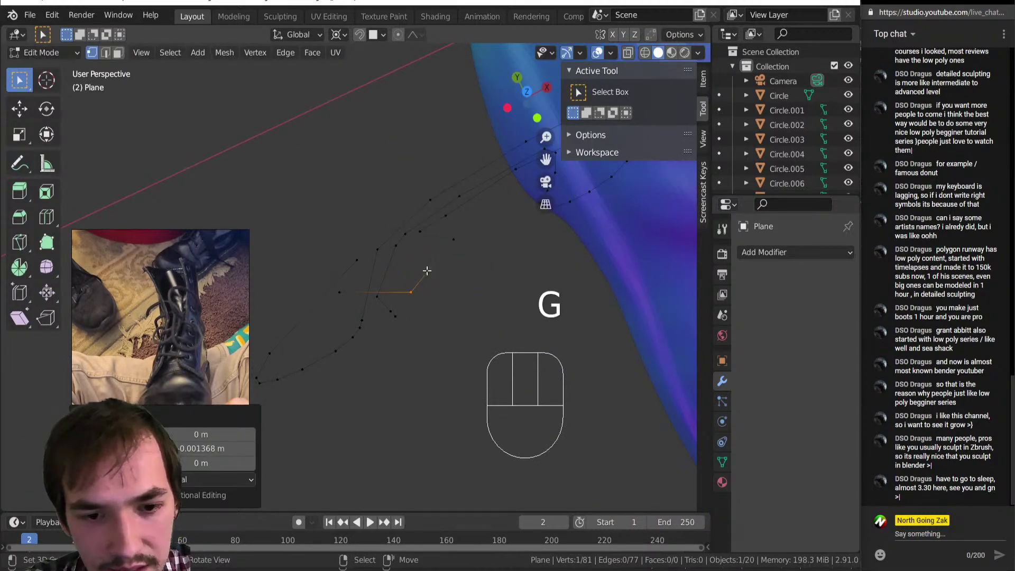
Step: Move the edge's middle vertex another -0.000813 m along Y and bevel it into two vertices
key("g")
left_click(438, 280)
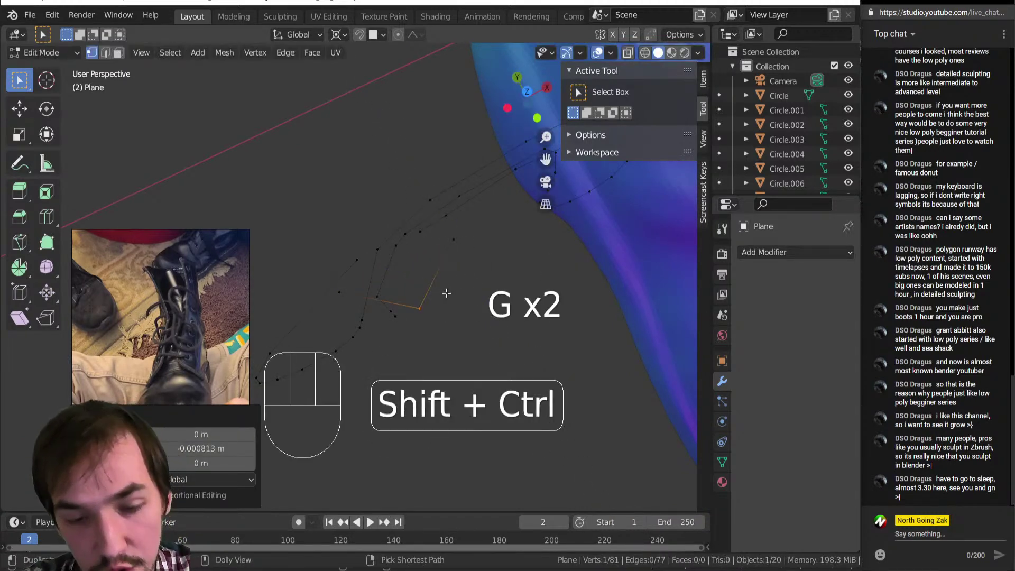
key("ctrl+shift+b")
left_click(475, 298)
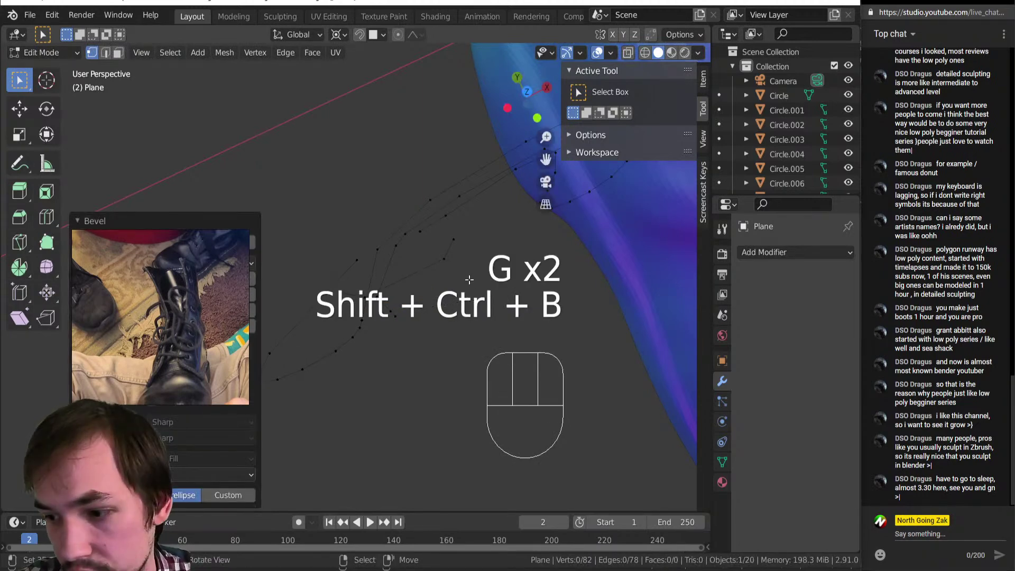
Step: Select the middle vertex of the hanging loose end and move it 0.002837 m up along Z
middle_click_drag(470, 279, 401, 246)
scroll(381, 315, "up", 2)
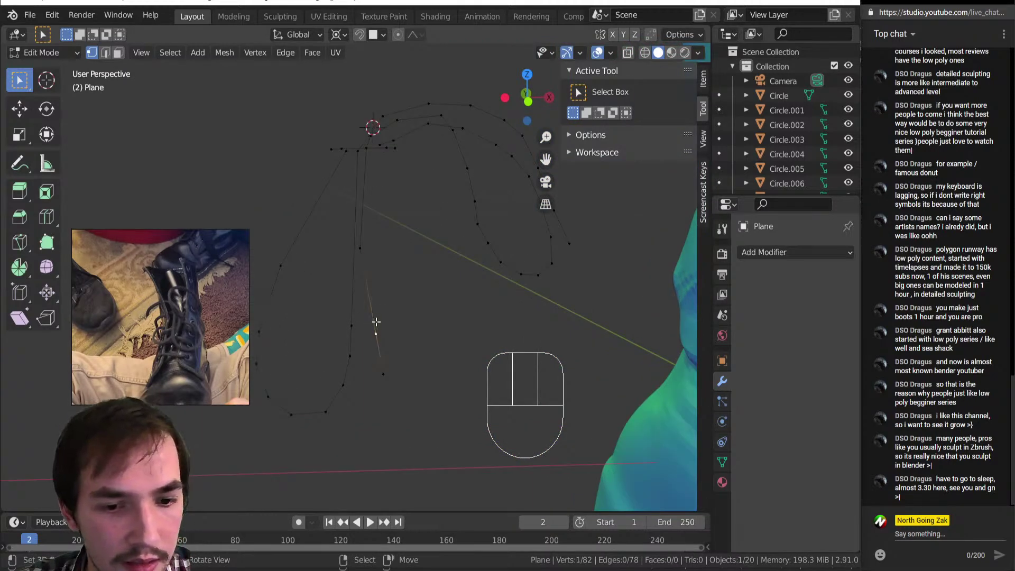
key("g")
key("z")
scroll(399, 297, "down", 2)
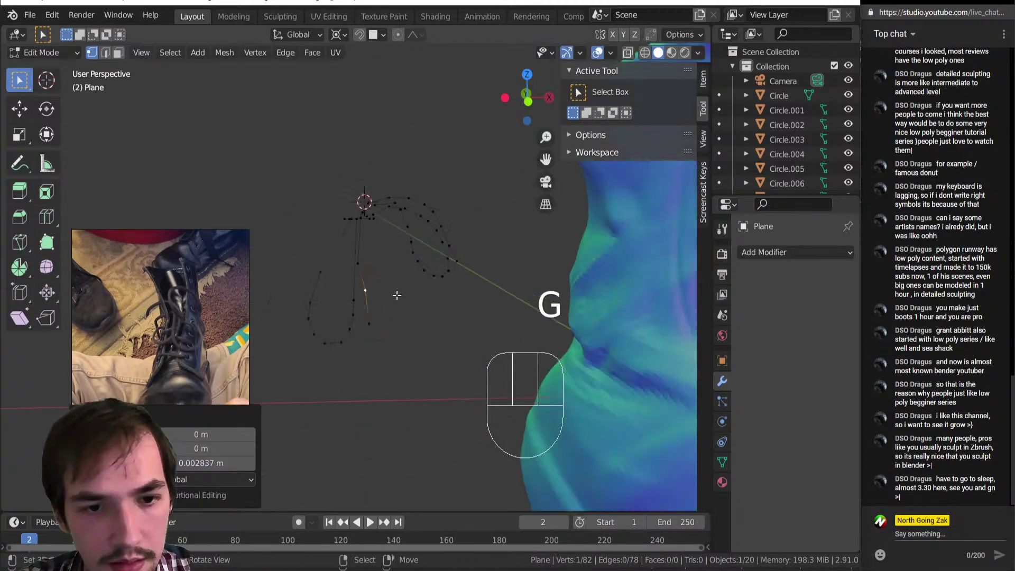
Step: Grow the selection ten times from the right loop's lower tip, invert it and hide the rest of the lace
middle_click_drag(374, 259, 450, 299)
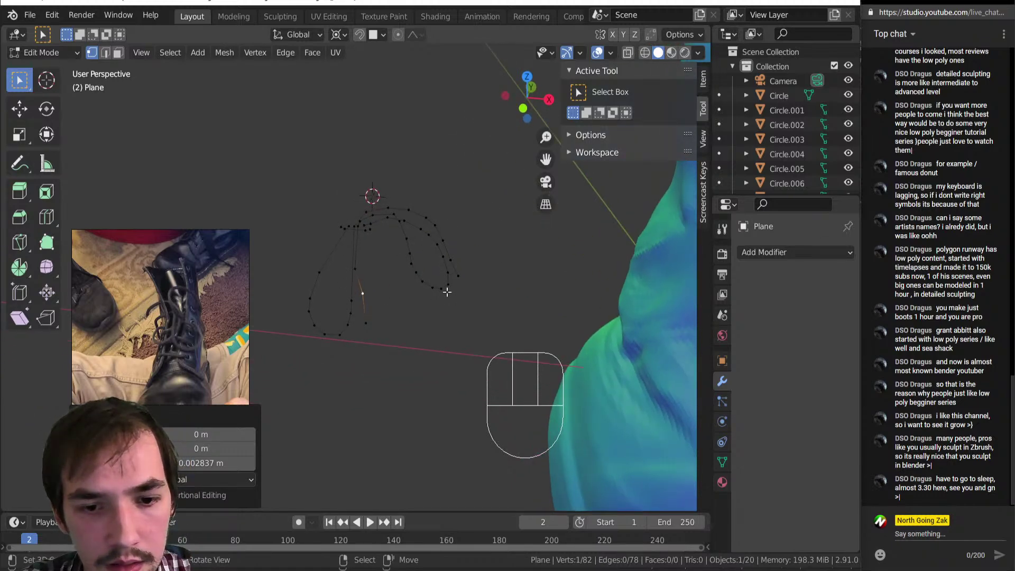
key("ctrl+KP_Add")
key("ctrl+KP_Add")
key("ctrl+KP_Add")
key("ctrl+KP_Add")
key("ctrl+KP_Add")
key("ctrl+KP_Add")
key("ctrl+KP_Add")
key("ctrl+KP_Add")
key("ctrl+KP_Add")
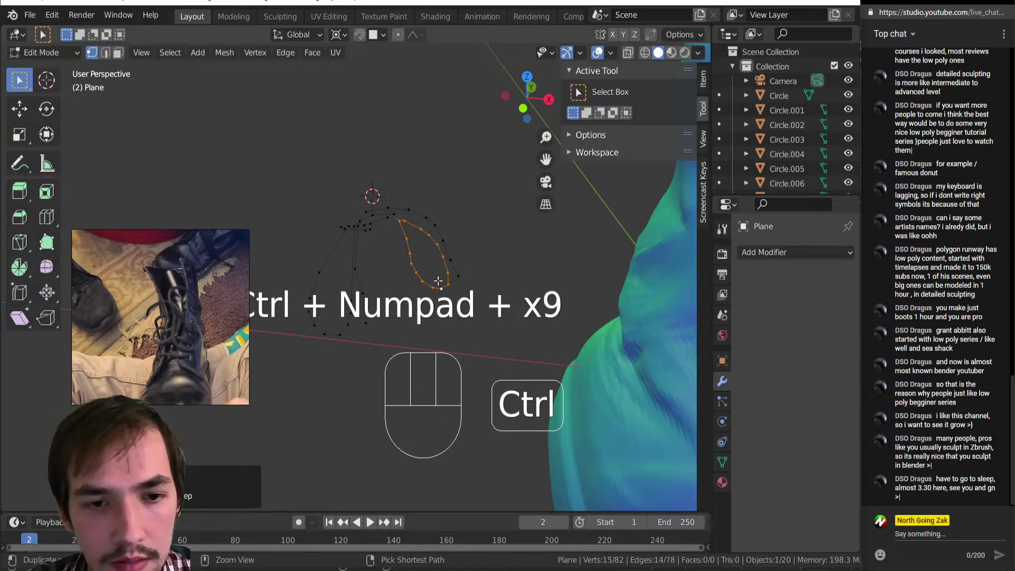
key("ctrl+KP_Add")
key("ctrl+i")
key("h")
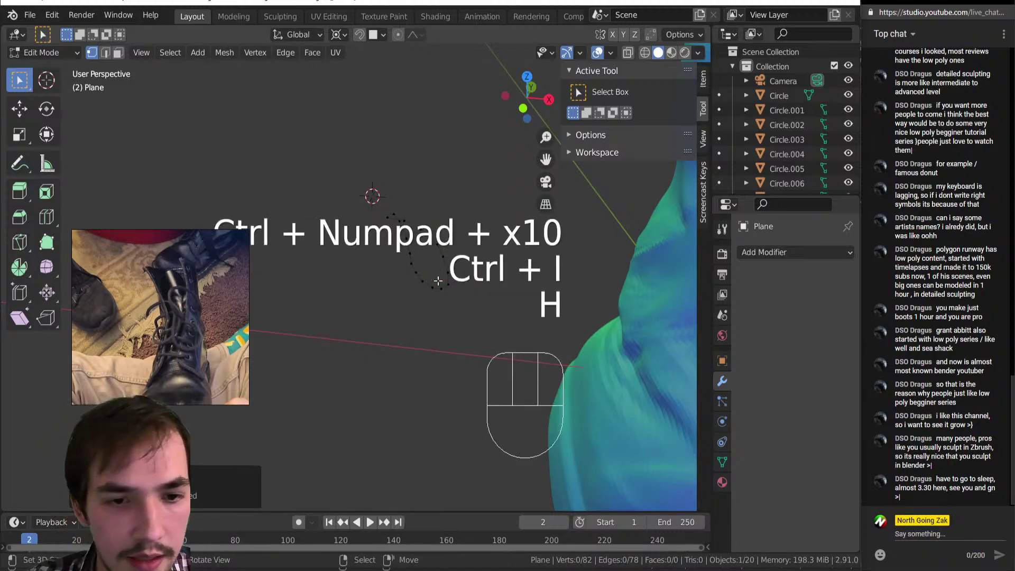
Step: Turn on proportional editing with Smooth falloff and move a vertex on the right loop's outer side along Y with size 0.012
right_click(445, 252)
middle_click_drag(471, 262, 474, 335)
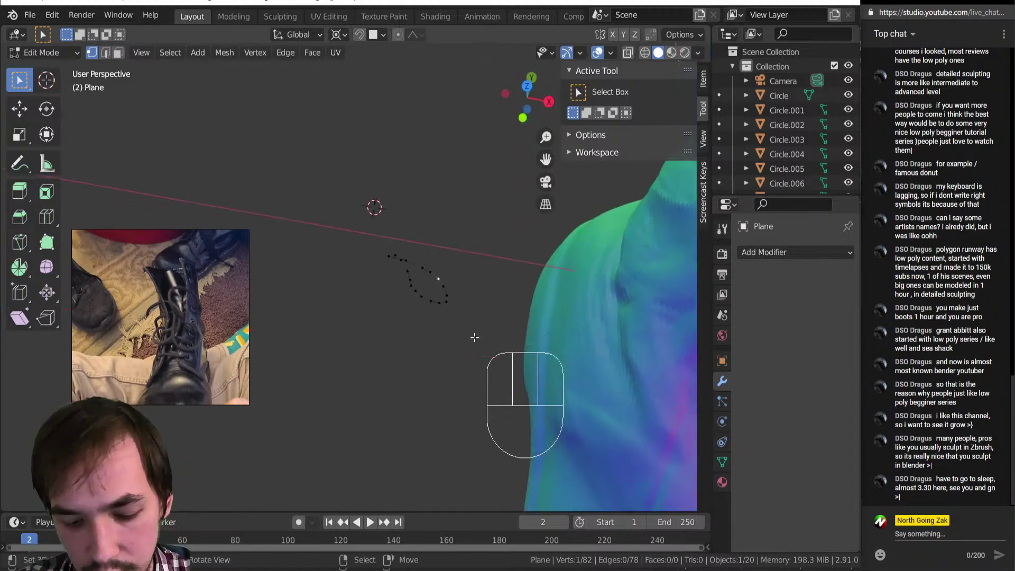
key("g")
right_click(475, 335)
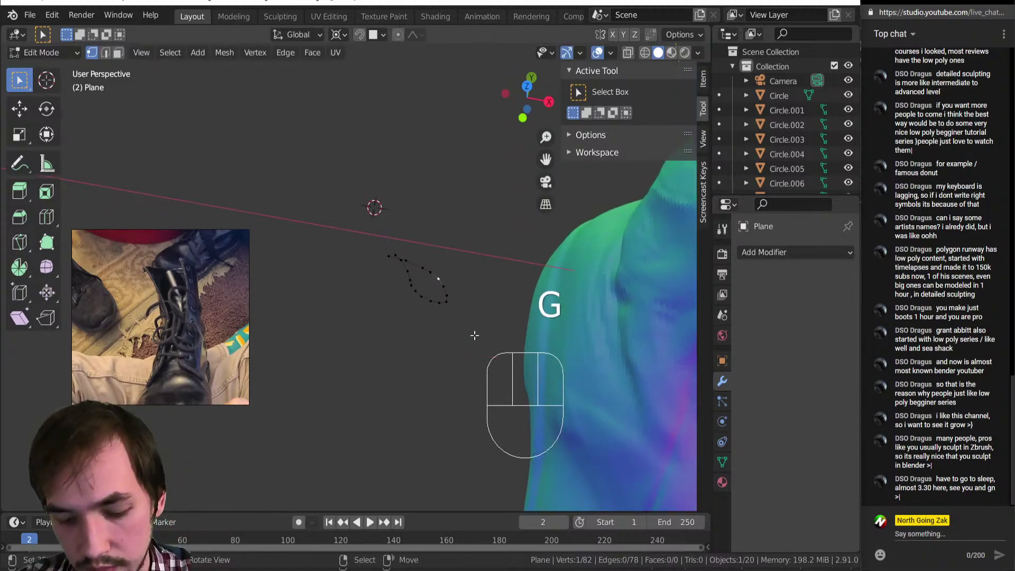
left_click(416, 34)
left_click(404, 105)
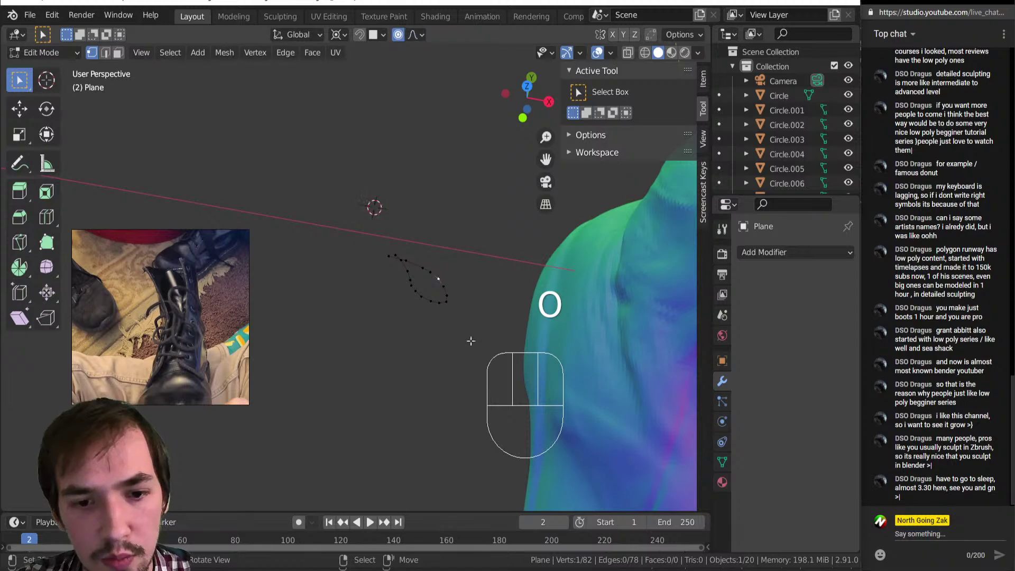
key("g")
key("y")
scroll(480, 305, "down", 10)
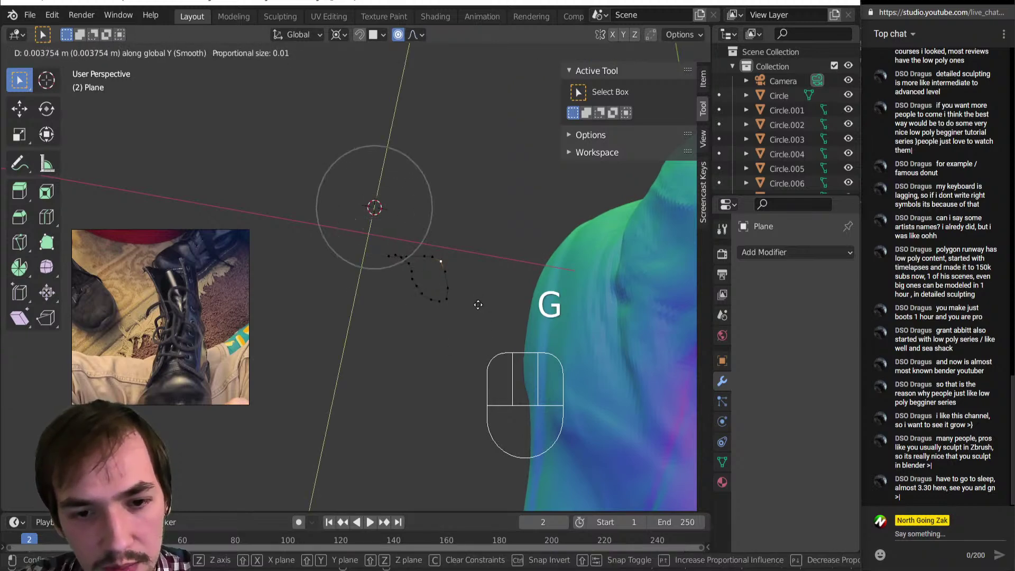
left_click(475, 305)
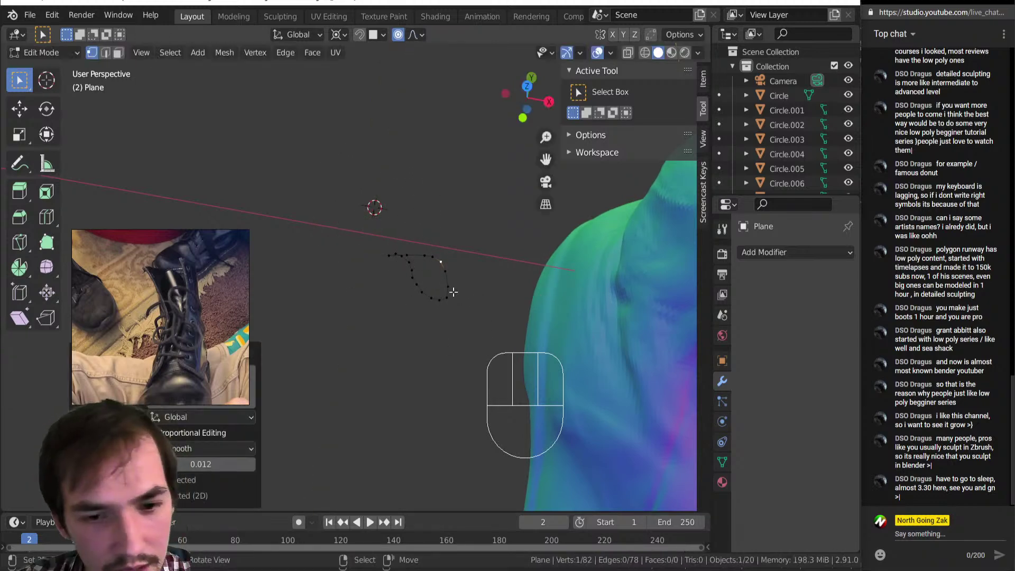
Step: Move a vertex at the right loop's lower tip along Y with Smooth proportional editing at size 0.012
middle_click_drag(470, 307, 401, 234)
key("g")
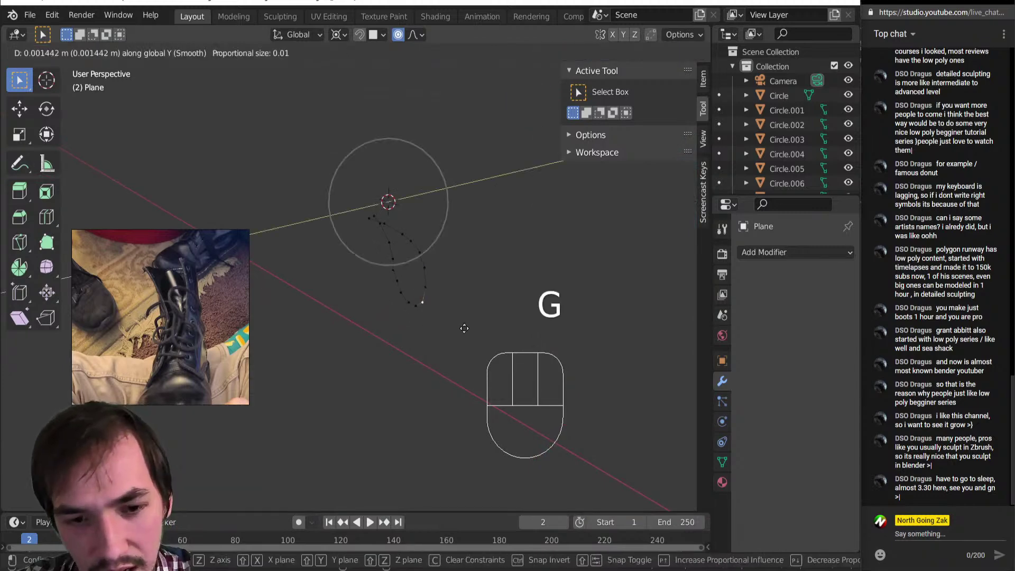
left_click(465, 317)
Step: Save the scene as it stands
key("ctrl+Tab")
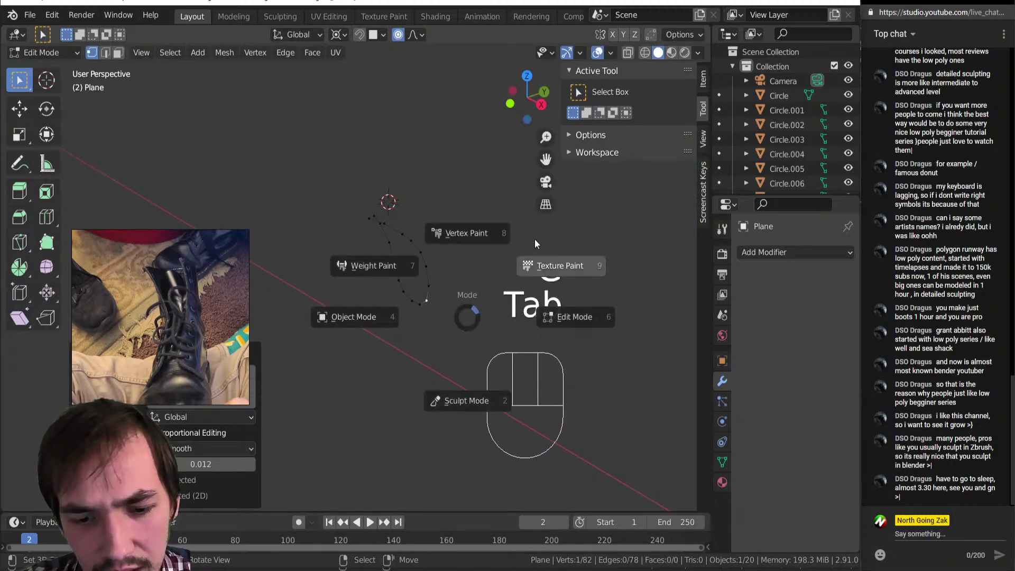
left_click(469, 320)
key("ctrl+s")
Step: Try to reshape the right loop's lower tip with the Grab brush in Sculpt Mode, and return to Edit Mode
key("ctrl+Tab")
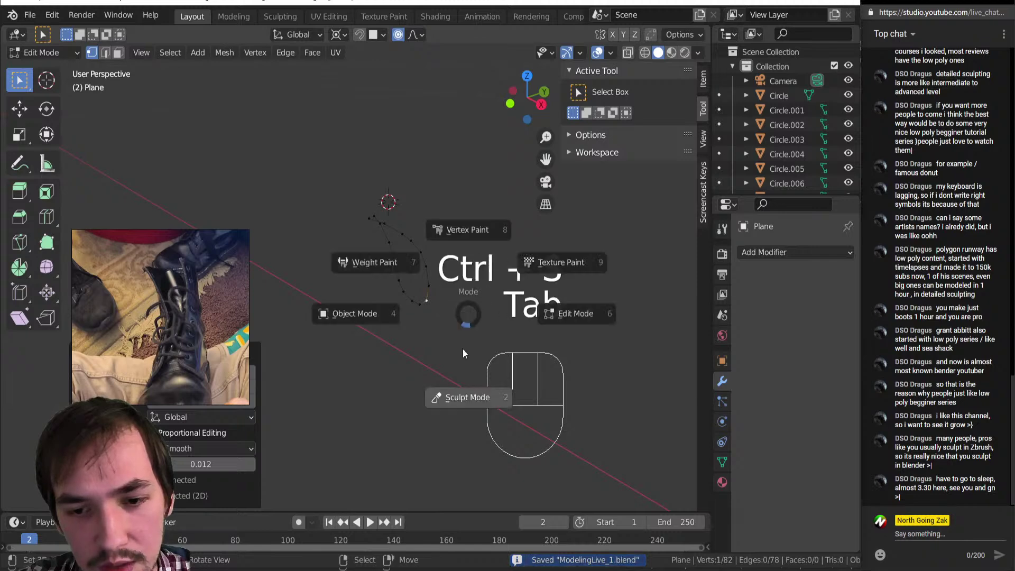
left_click(464, 392)
middle_click_drag(417, 283, 384, 308)
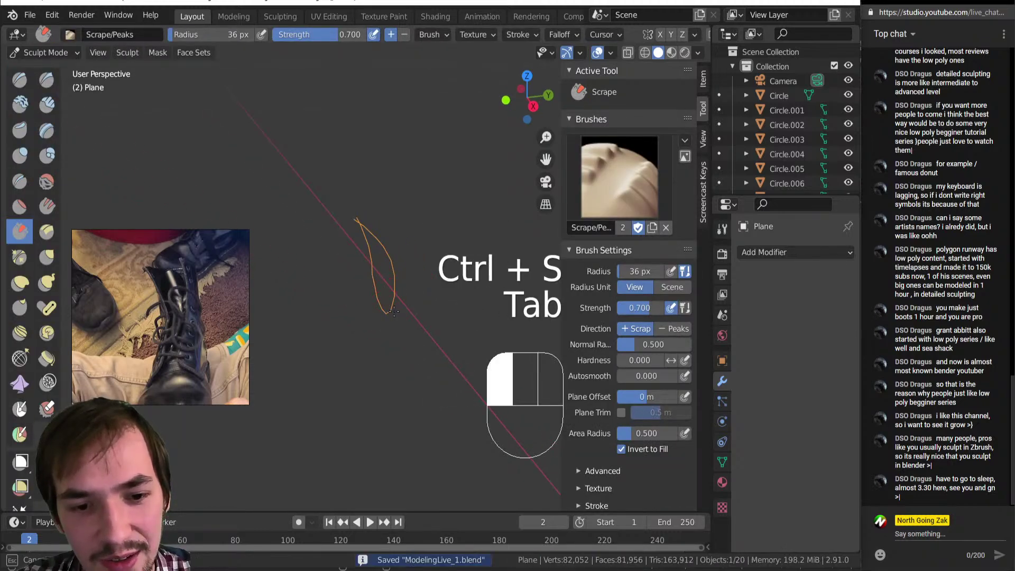
key("g")
mouse_move(384, 309)
left_mouse_down()
mouse_move(402, 302)
mouse_move(392, 289)
left_mouse_up()
key("Tab")
left_click(470, 274)
Step: Reveal the hidden lace vertices and clear the selection
mouse_move(405, 276)
middle_mouse_down()
mouse_move(444, 255)
mouse_move(402, 265)
middle_mouse_up()
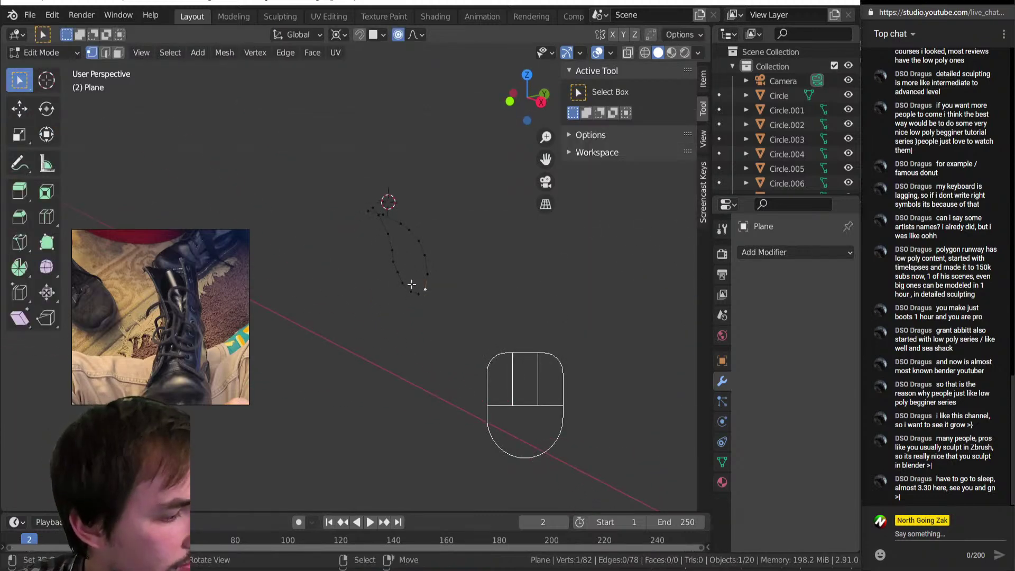
middle_click_drag(396, 284, 415, 272)
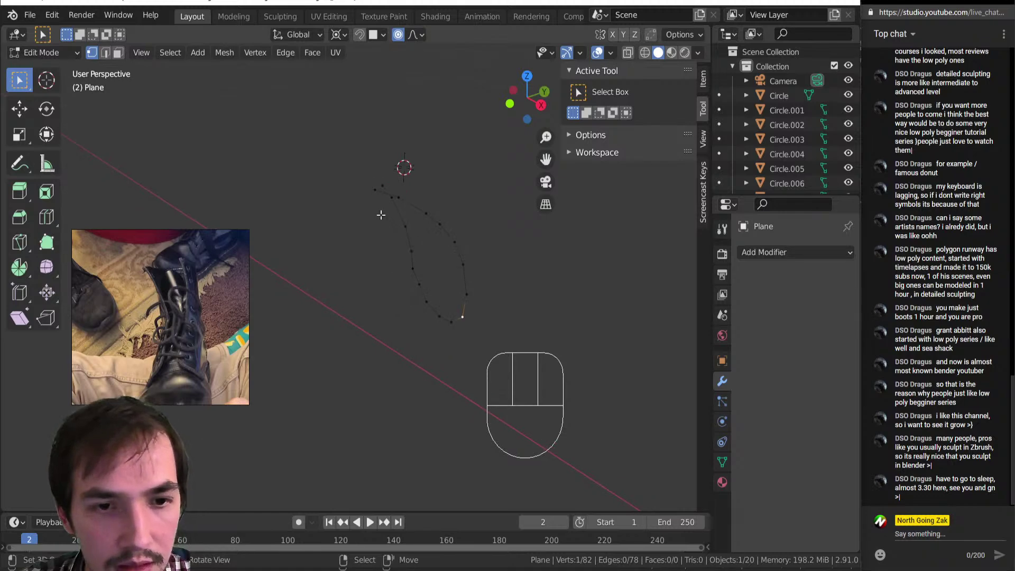
middle_click_drag(301, 222, 355, 220)
key("alt+h")
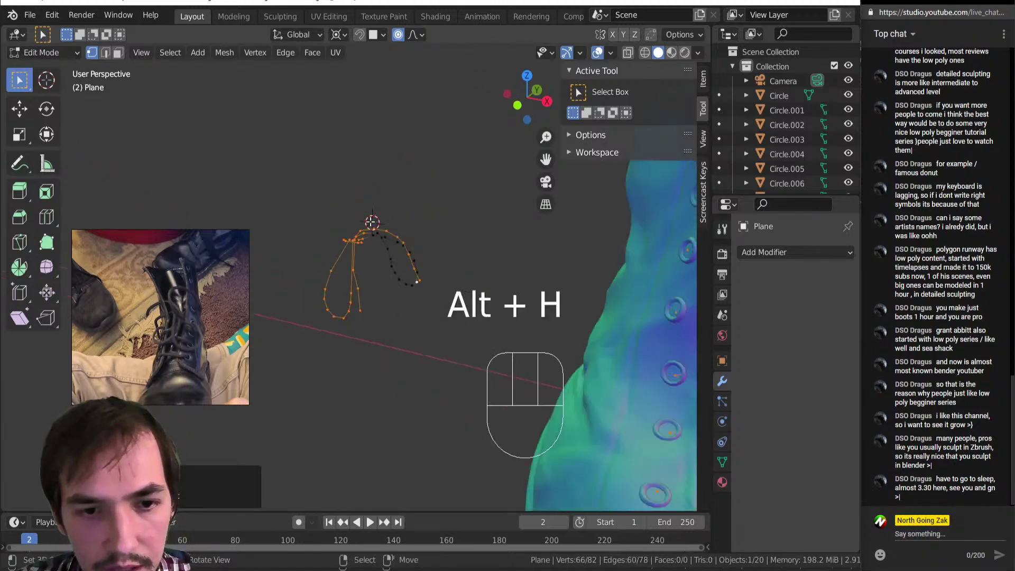
key("Tab")
middle_click_drag(351, 259, 343, 259)
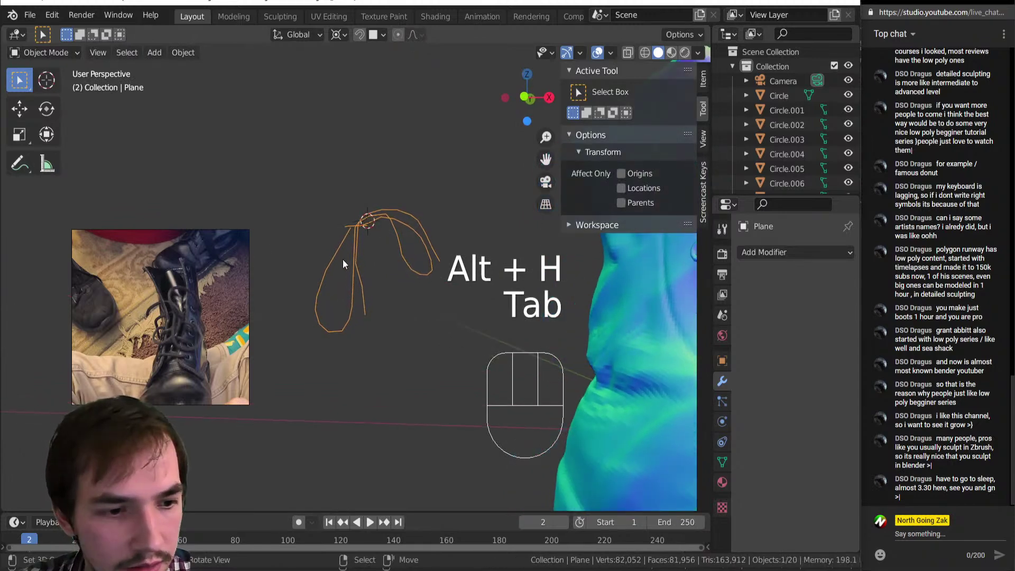
scroll(342, 259, "up", 2)
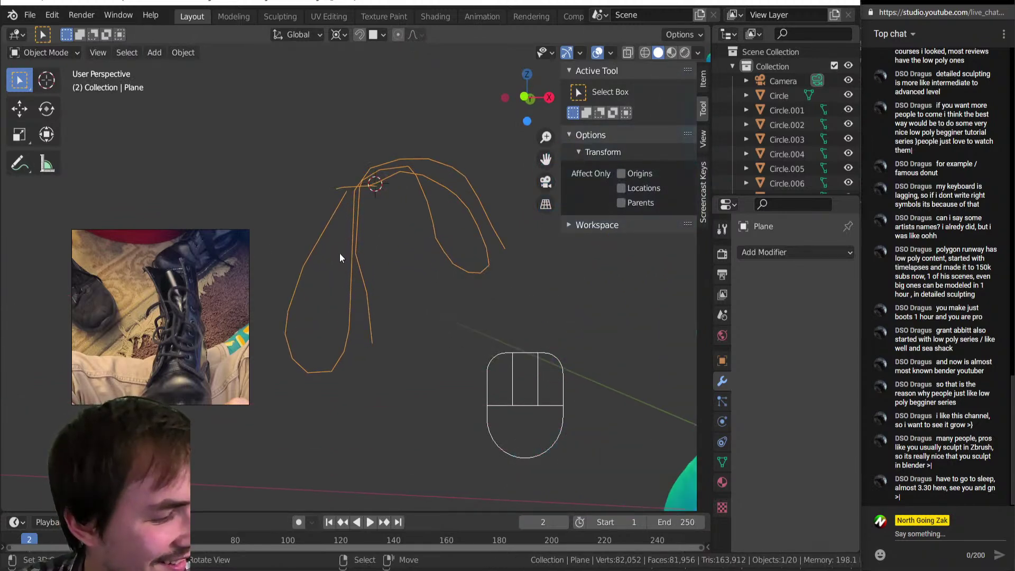
key("Tab")
key("alt+a")
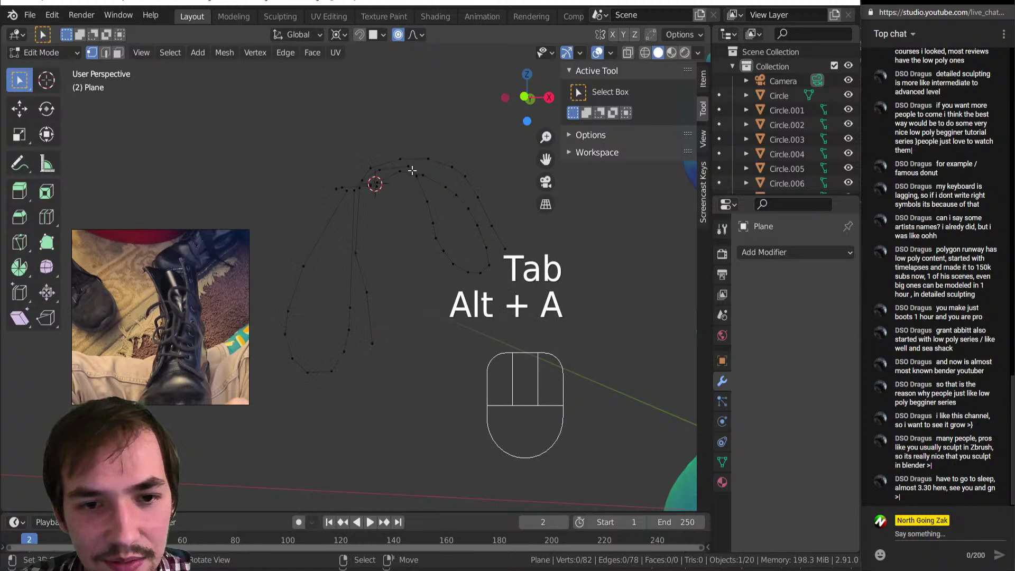
Step: Select the right loop's vertices up to the knot and scale them down about the 3D cursor without proportional editing
left_click(395, 186, "ctrl")
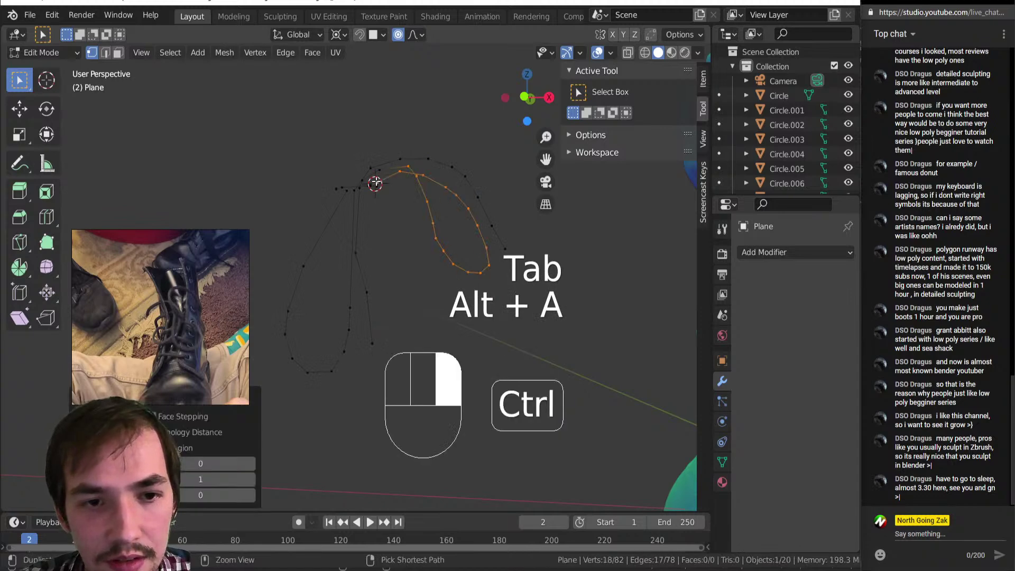
right_click(408, 166, "shift")
right_click(408, 167, "shift")
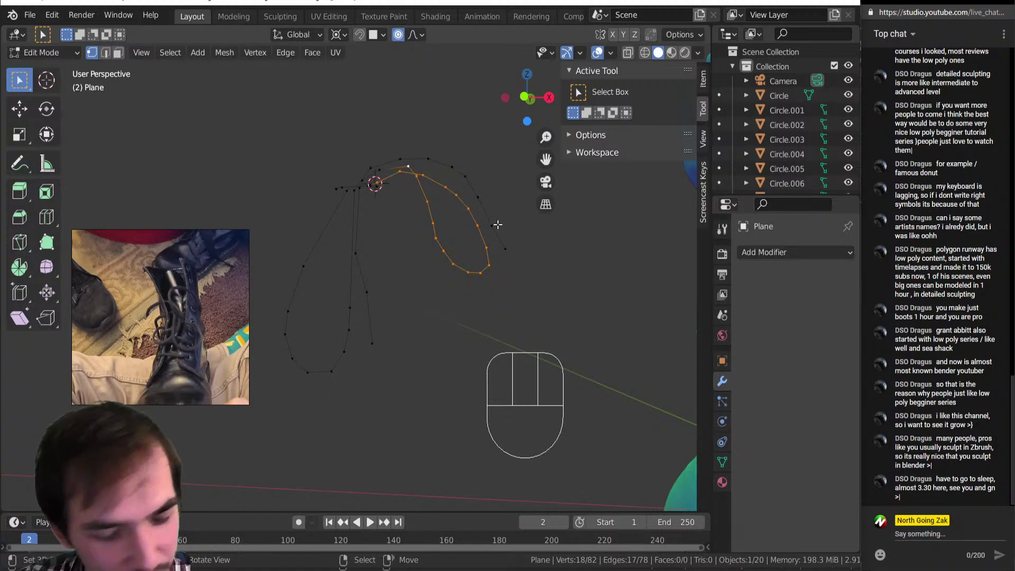
key("s")
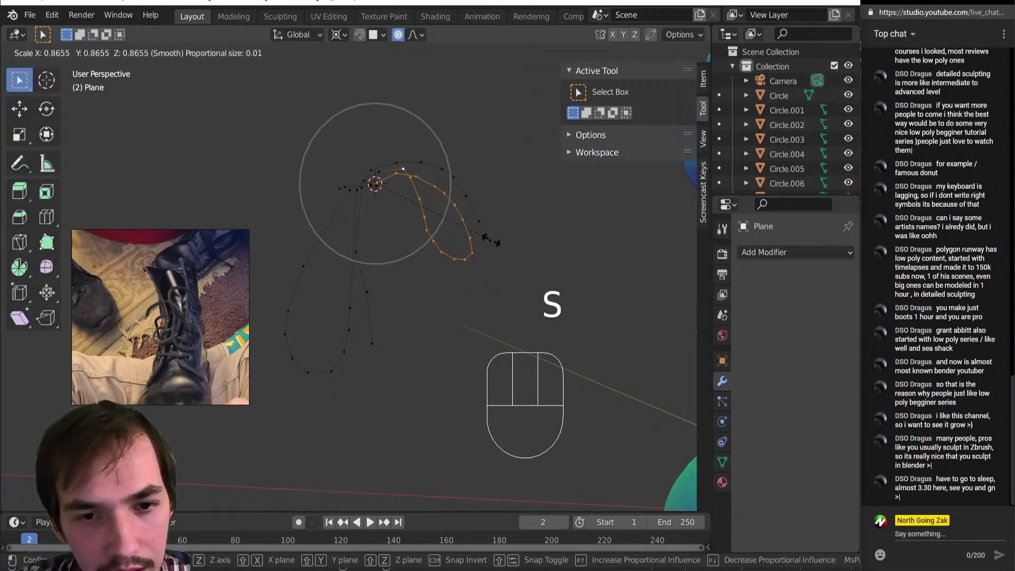
left_click(492, 240)
key("s")
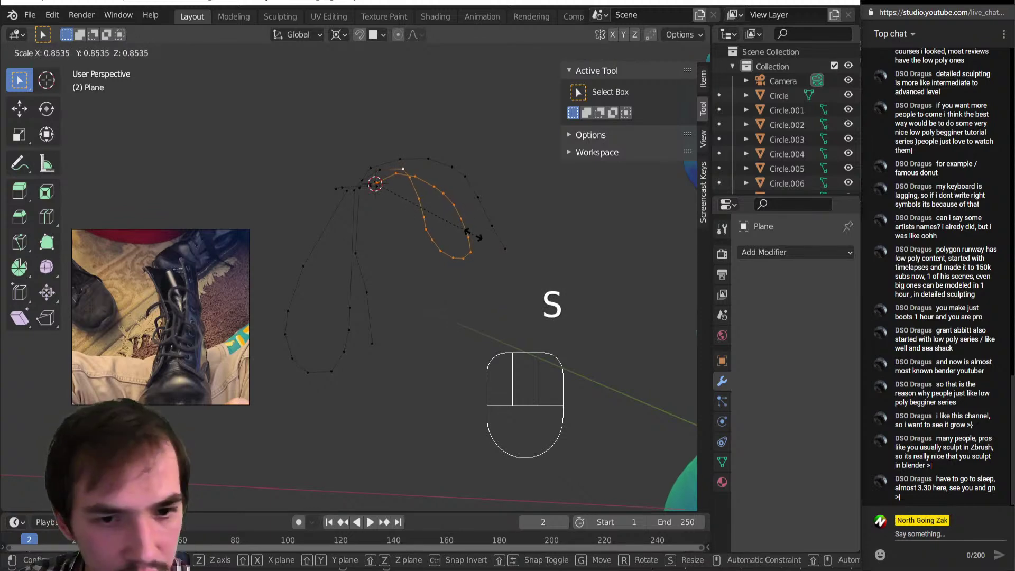
left_click(424, 222)
Step: Turn proportional editing back on and move a vertex of the right loop about -0.0025 m along Y
middle_click_drag(409, 227, 380, 211)
left_click(379, 223)
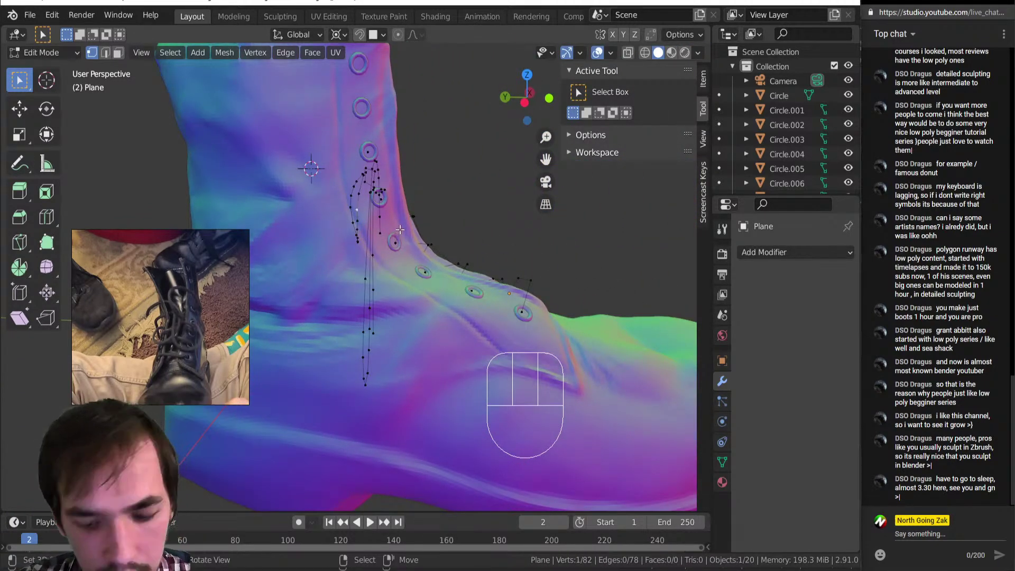
key("g")
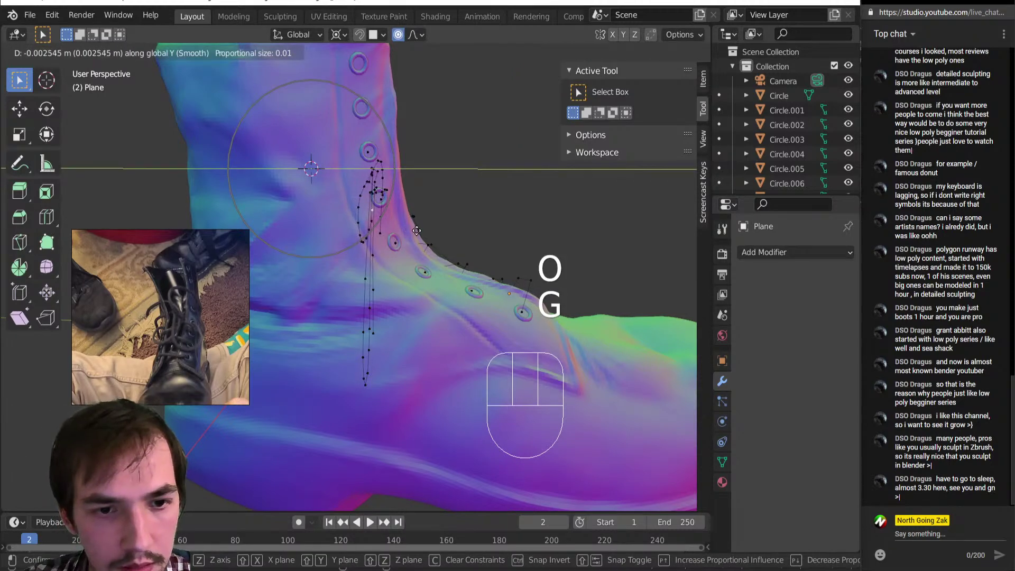
left_click(417, 231)
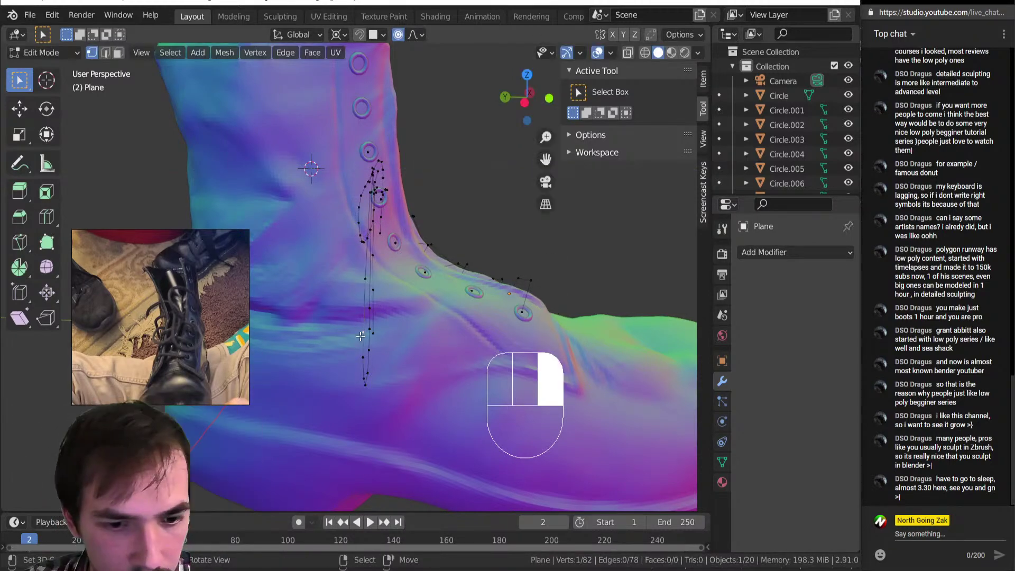
Step: Push the left loop's vertices apart in depth along Y with Smooth proportional editing at size 0.012
key("g")
left_click(357, 290)
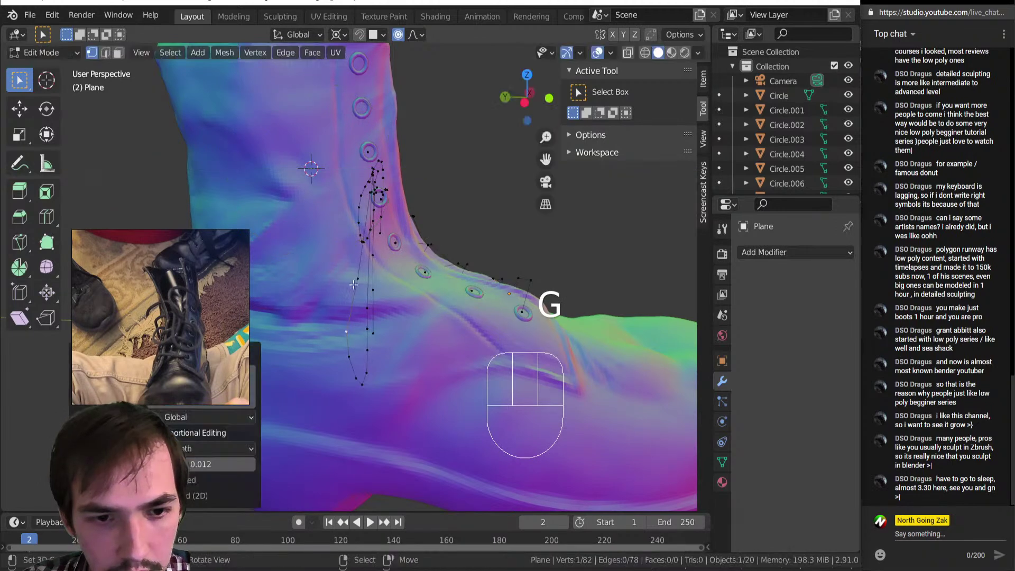
middle_click_drag(357, 290, 352, 301)
key("g")
key("y")
left_click(503, 313)
key("Tab")
middle_click_drag(495, 313, 342, 316)
left_click(251, 300)
scroll(345, 297, "down", 4)
key("g")
key("x")
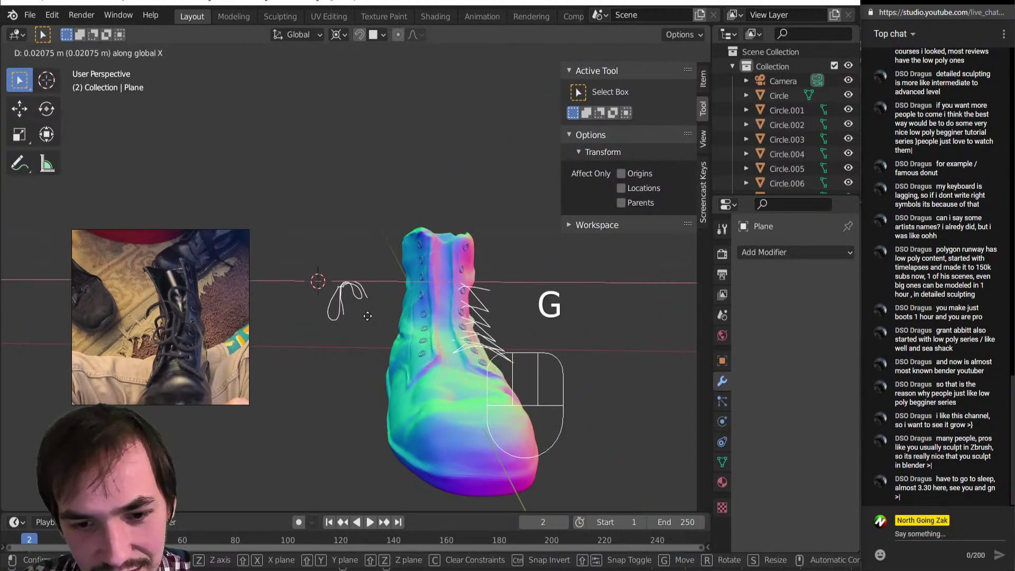
right_click(369, 315)
key("Tab")
key("a")
key("g")
left_click(310, 312)
Step: Select only the bow's vertices and move them about 0.1 m along X in front of the boot
key("alt+a")
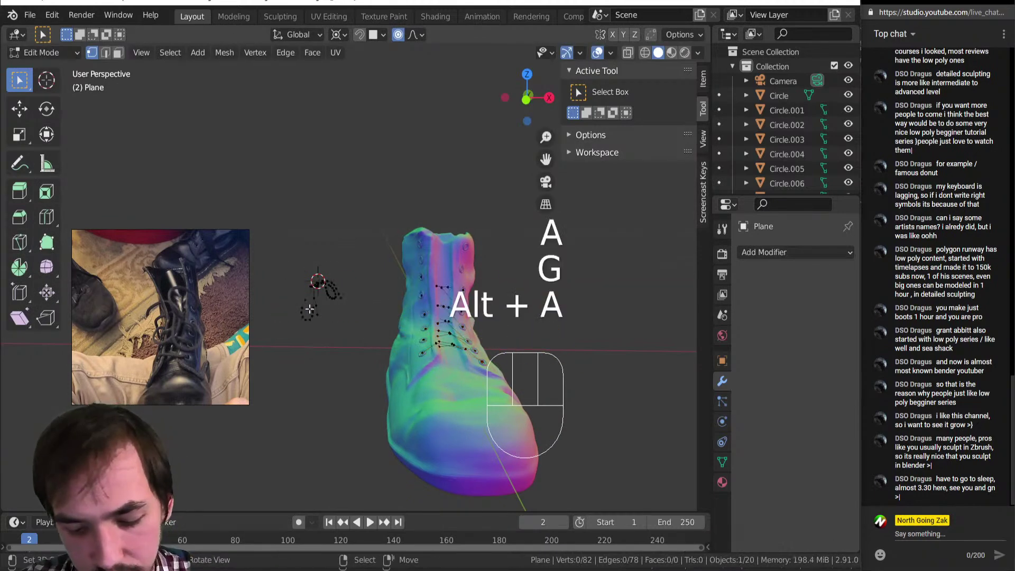
key("l")
left_click_drag(281, 257, 381, 350)
key("g")
key("x")
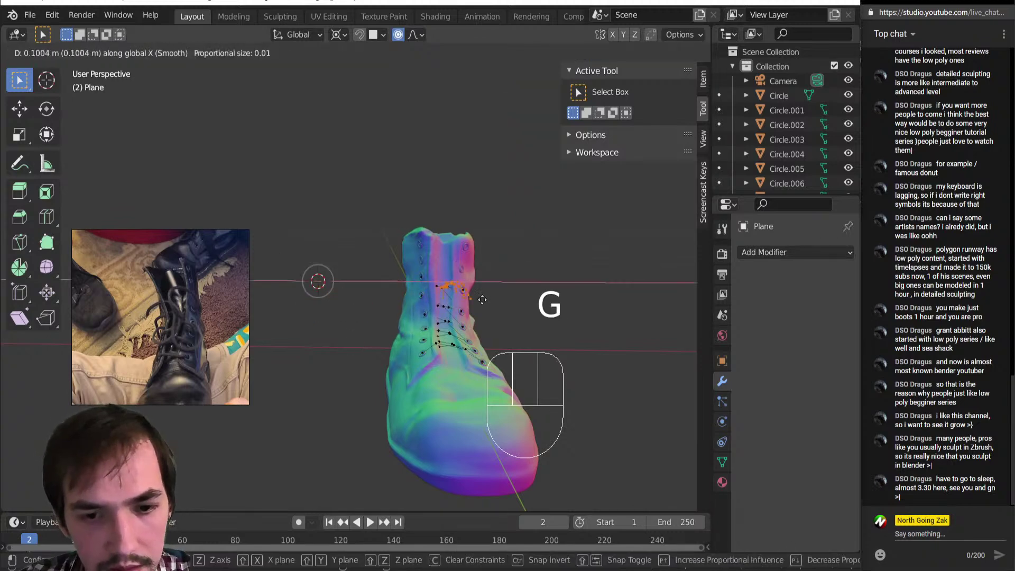
left_click(479, 300)
scroll(466, 311, "up", 6)
middle_click_drag(466, 311, 228, 343, "shift")
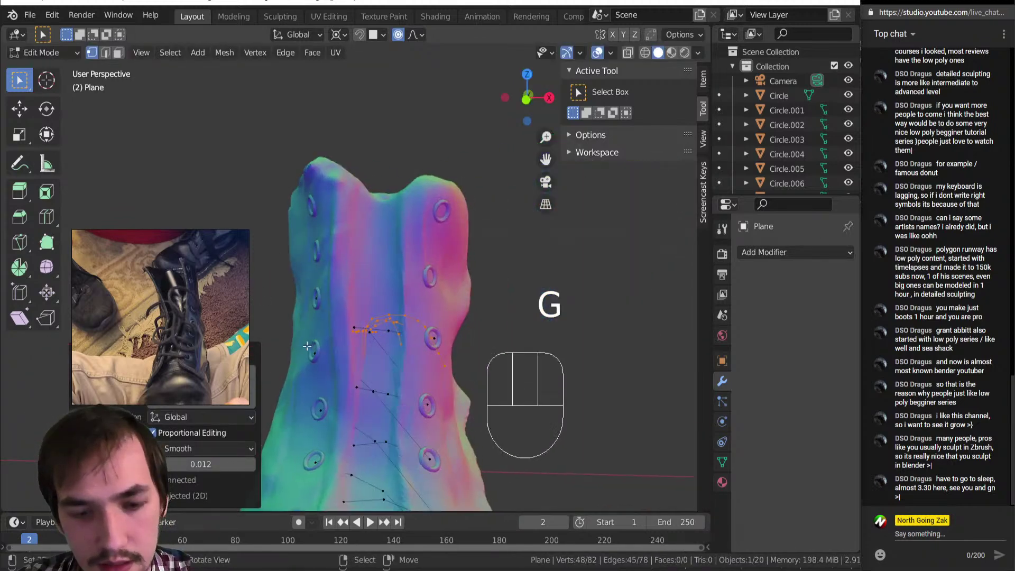
Step: Turn off proportional editing and shift the bow very slightly along Z
key("g")
right_click(297, 248)
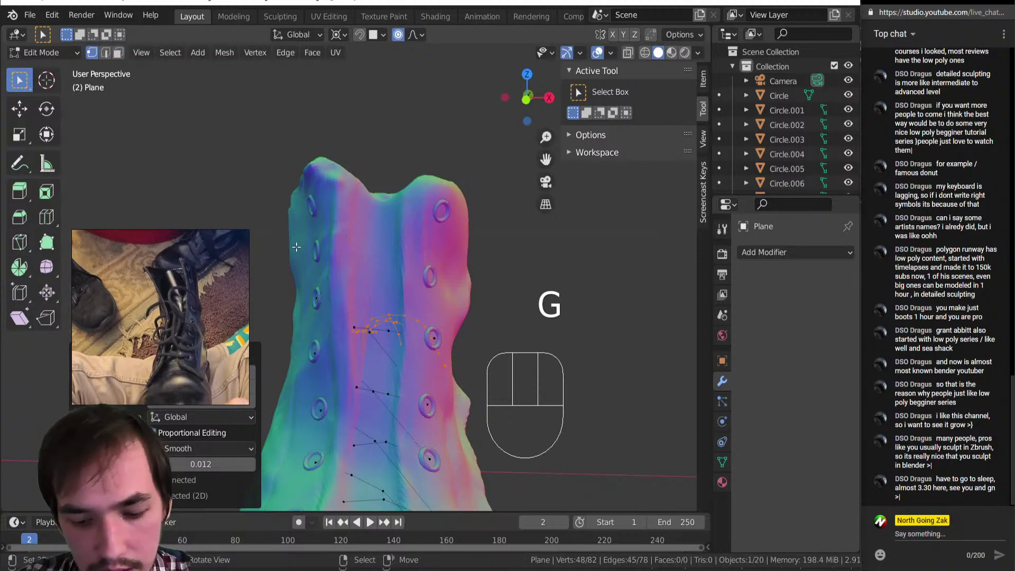
key("o")
key("g")
key("z")
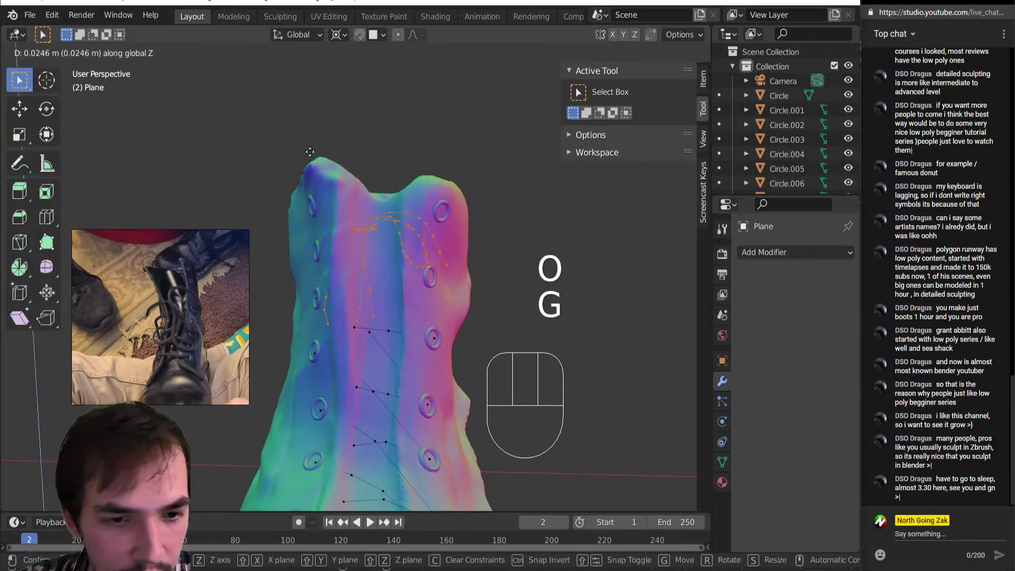
left_click(293, 248)
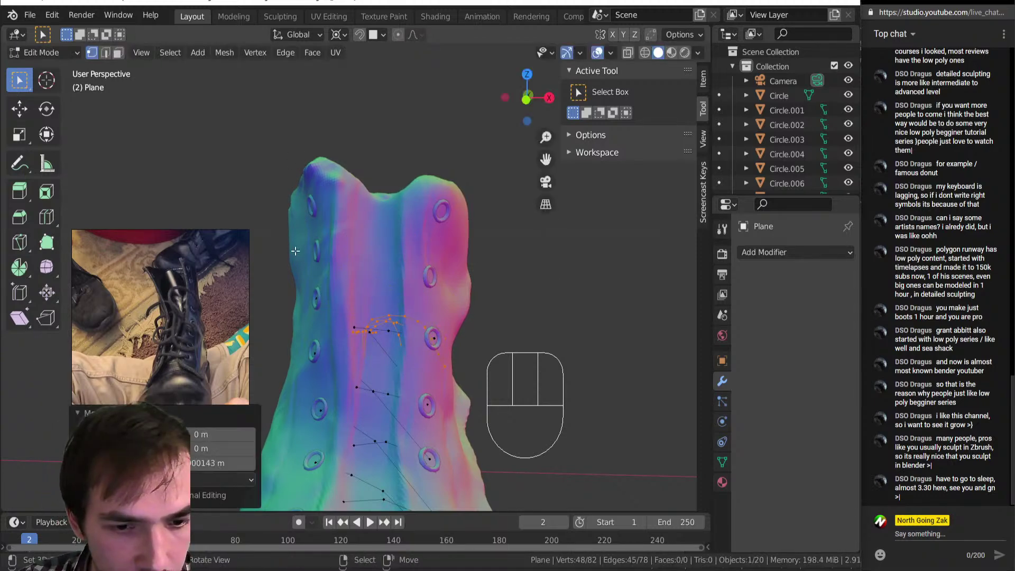
Step: Rotate the bow -29.3° about X and scale it up by about 1.83
middle_click_drag(362, 333, 384, 338)
key("r")
key("x")
left_click(415, 297)
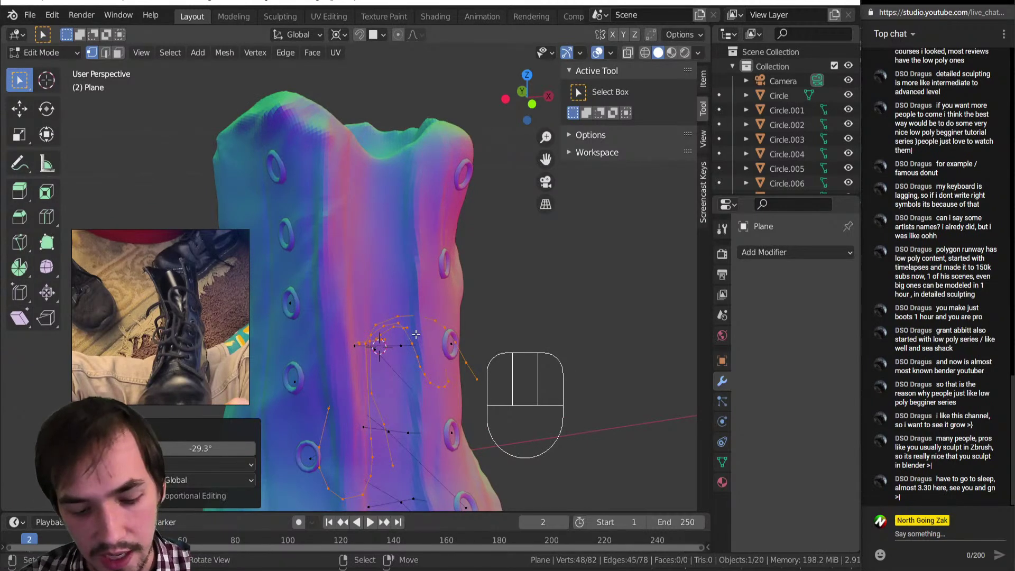
key("s")
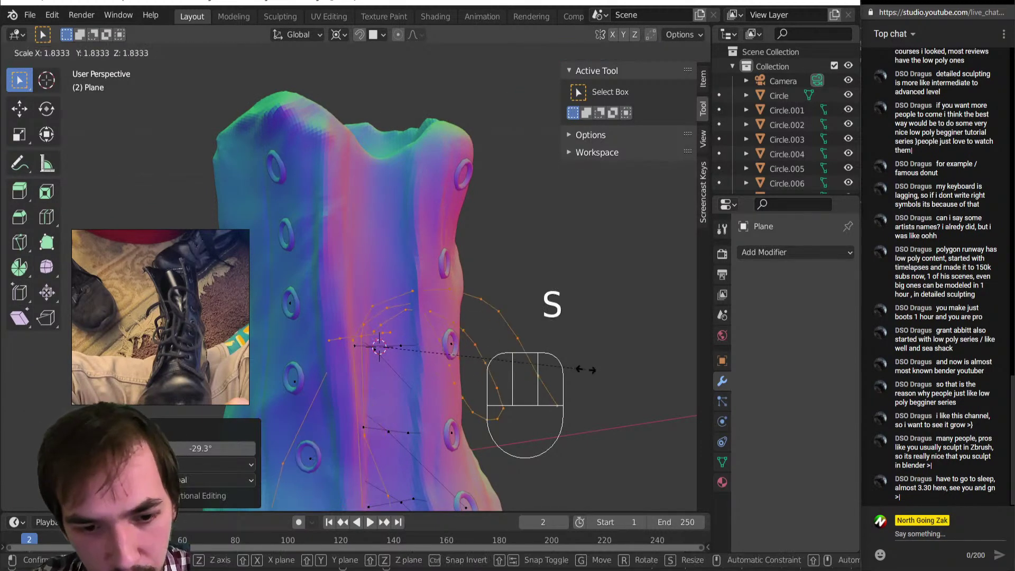
left_click(583, 367)
middle_click_drag(583, 367, 368, 347)
Step: Position the bow over the topmost lace crossing on the boot's front, finishing with a 0.001675 m move along Y
key("f")
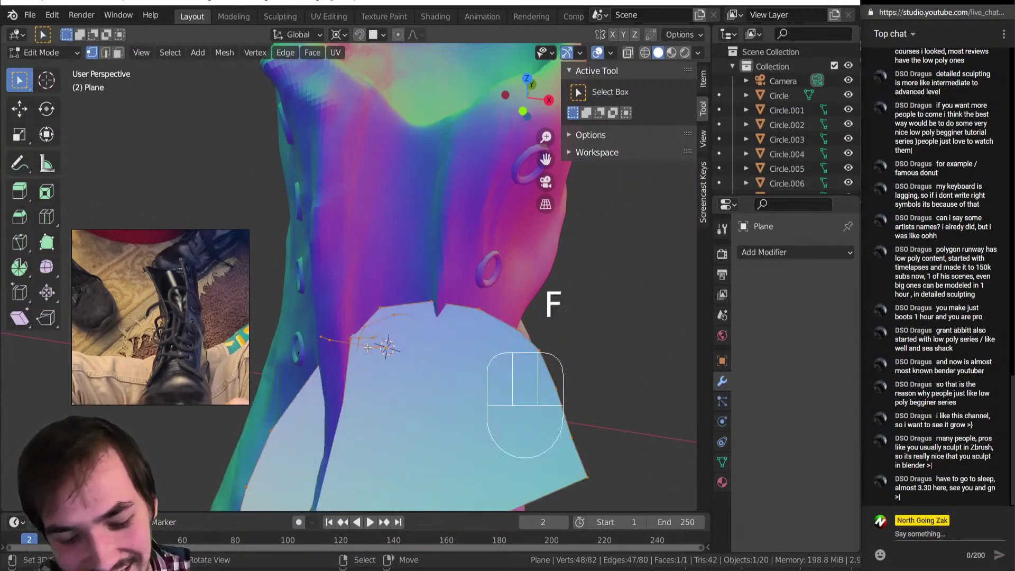
key("ctrl+z")
key("g")
left_click(362, 370)
middle_click_drag(363, 370, 365, 349)
key("g")
left_click(397, 439)
middle_click_drag(397, 439, 416, 354)
key("g")
middle_click(397, 450)
left_click(397, 452)
Step: Rotate the bow -14° in the view plane and tilt it with a trackball rotation to follow the boot's front
key("r")
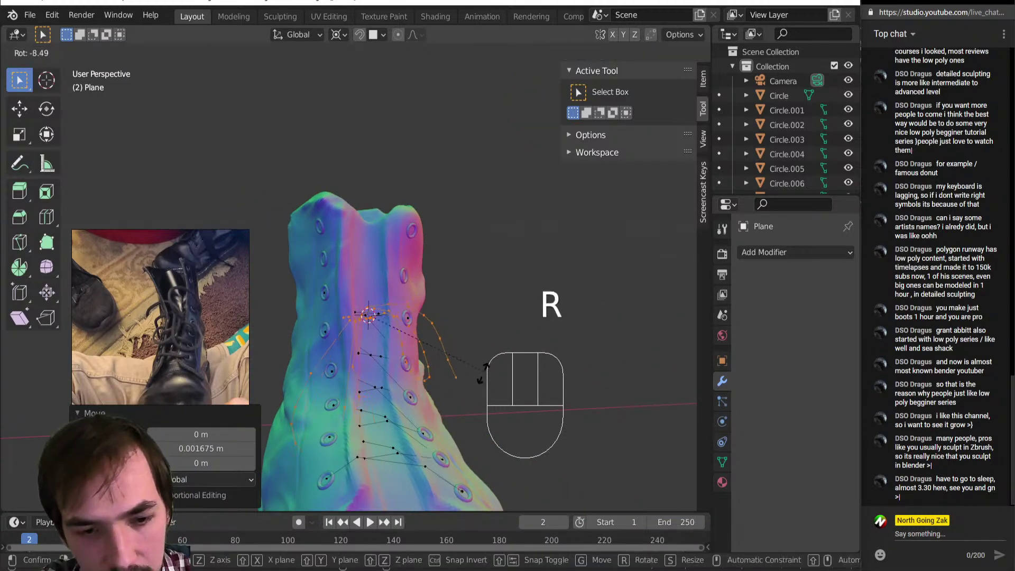
key("r")
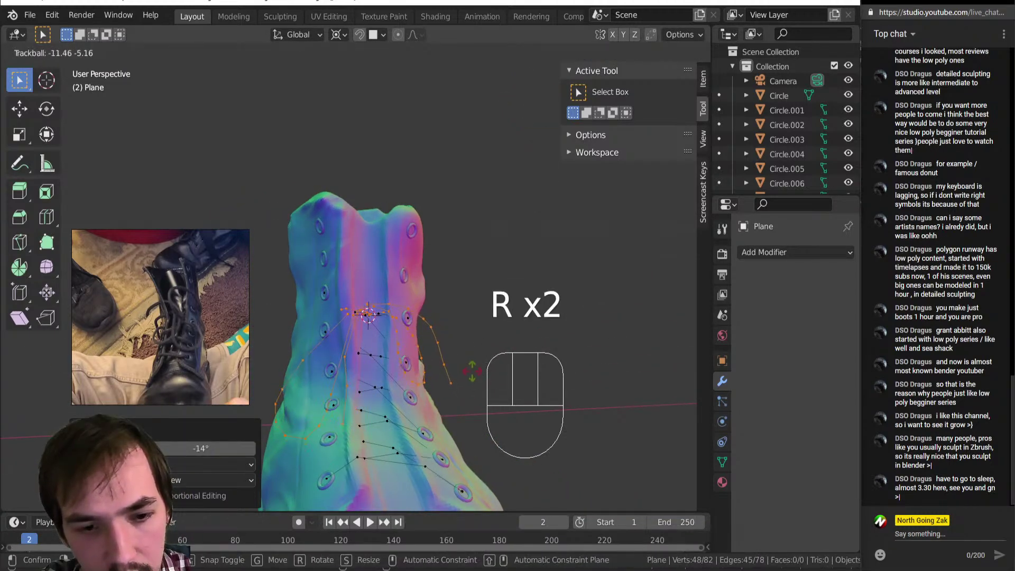
left_click(369, 314)
middle_click_drag(369, 313, 297, 252)
Step: Leave Edit Mode and convert the lace object from a mesh to a curve
key("Tab")
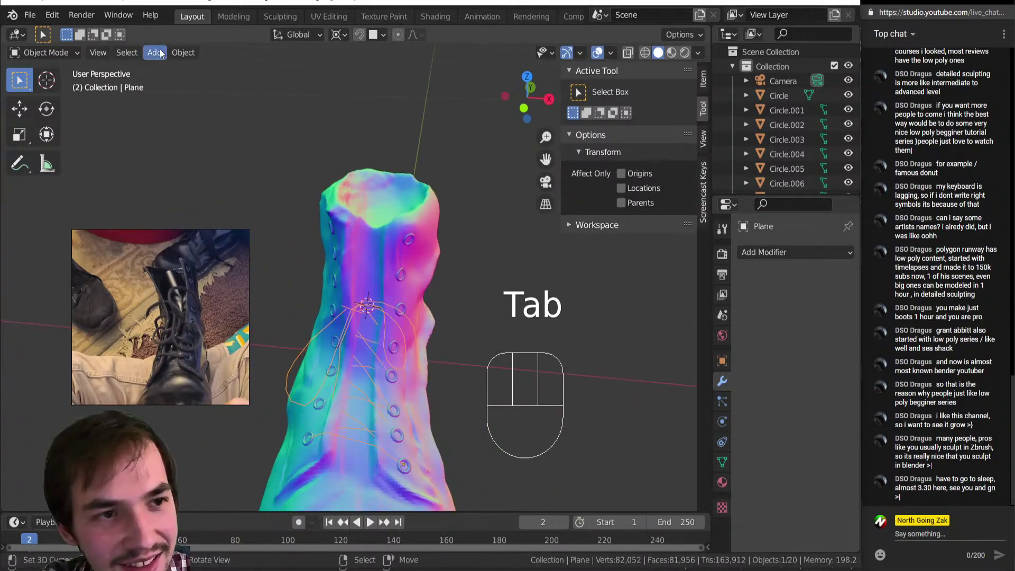
left_click(183, 52)
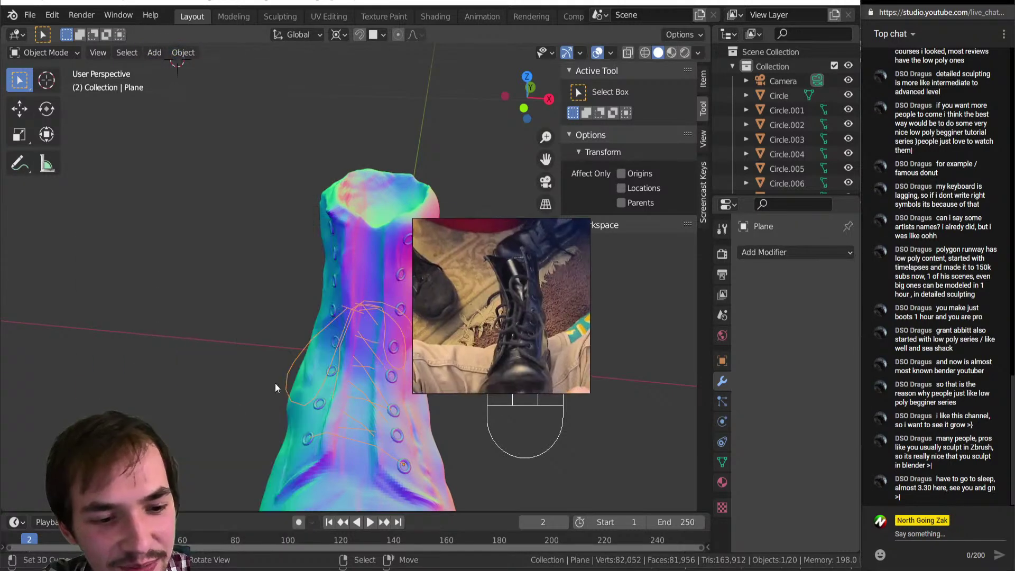
left_click(183, 52)
mouse_move(238, 431)
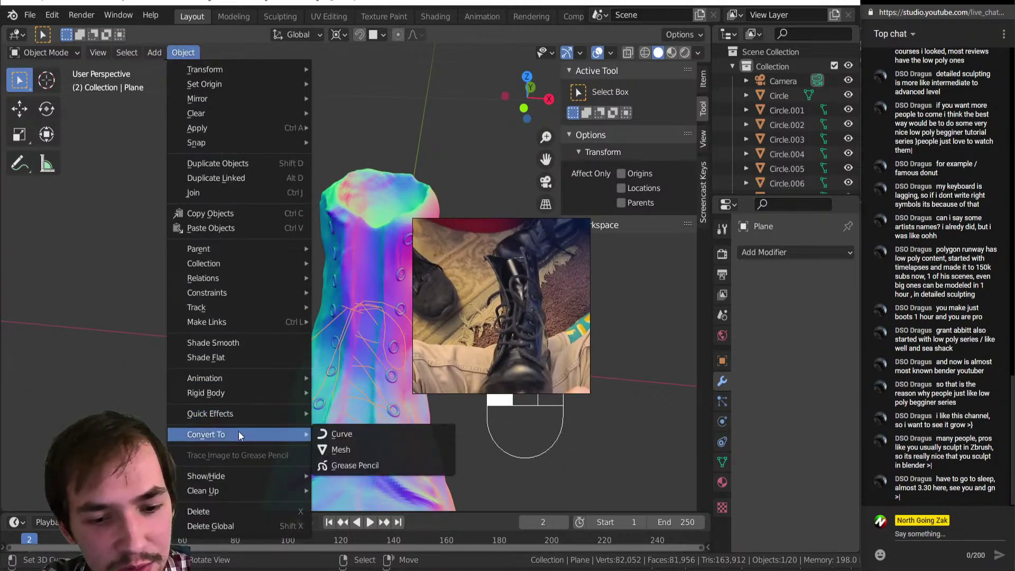
left_click(341, 435)
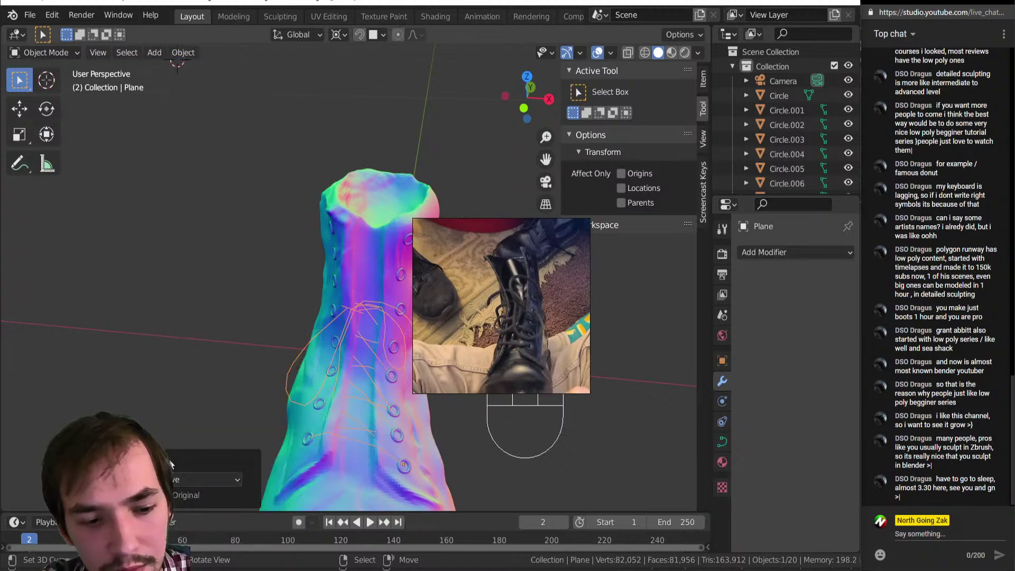
Step: Give the lace curve a round bevel with a depth of about 0.001 m in its geometry settings
left_click(722, 442)
scroll(797, 432, "down", 5)
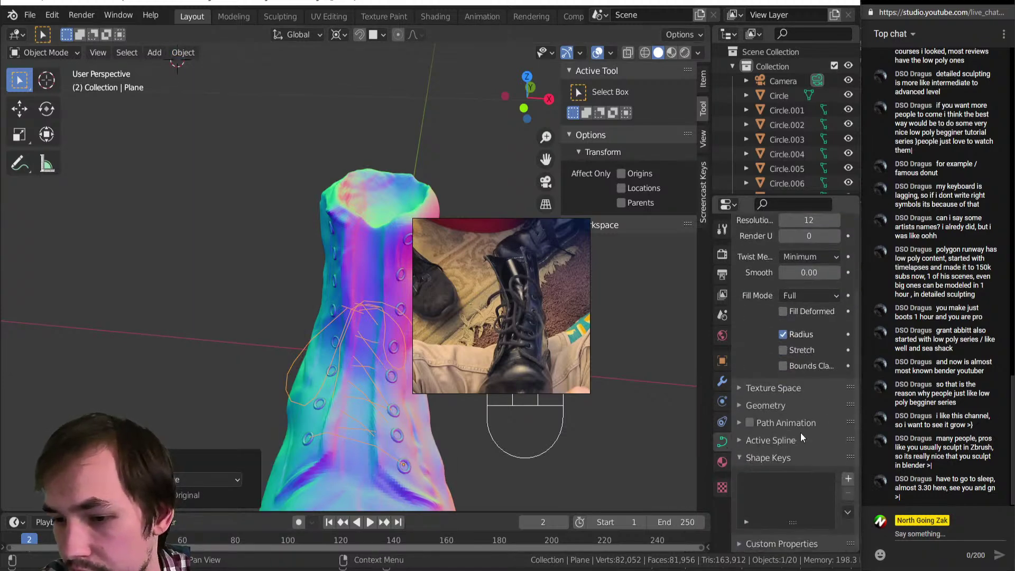
left_click(766, 426)
scroll(814, 443, "down", 1)
scroll(814, 444, "down", 4)
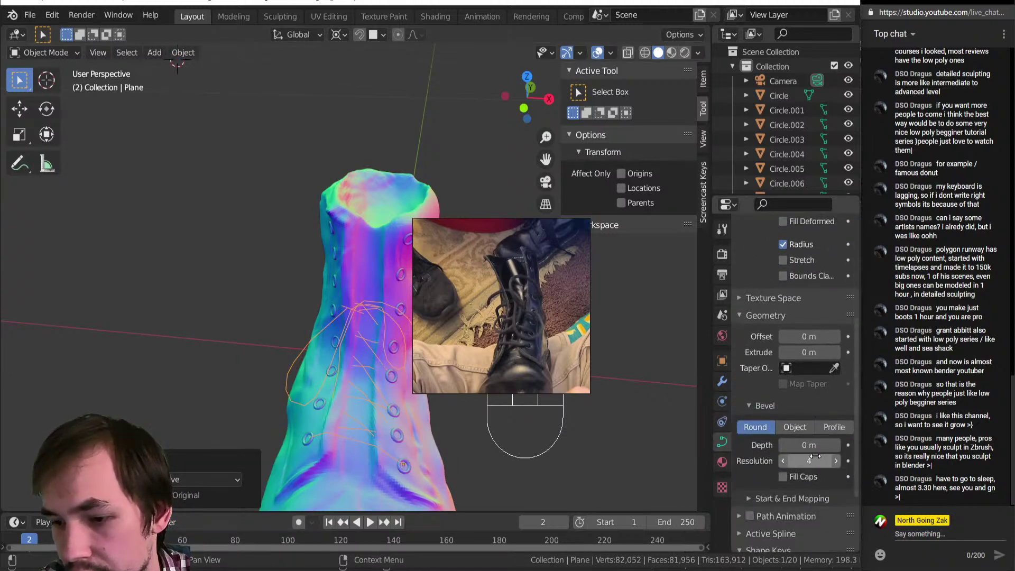
mouse_move(809, 446)
left_mouse_down("shift")
mouse_move(836, 446)
mouse_move(809, 446)
left_mouse_up("shift")
scroll(325, 347, "up", 4)
middle_click_drag(326, 347, 377, 324)
scroll(280, 360, "up", 3)
middle_click_drag(280, 359, 665, 363, "shift")
scroll(246, 291, "up", 4)
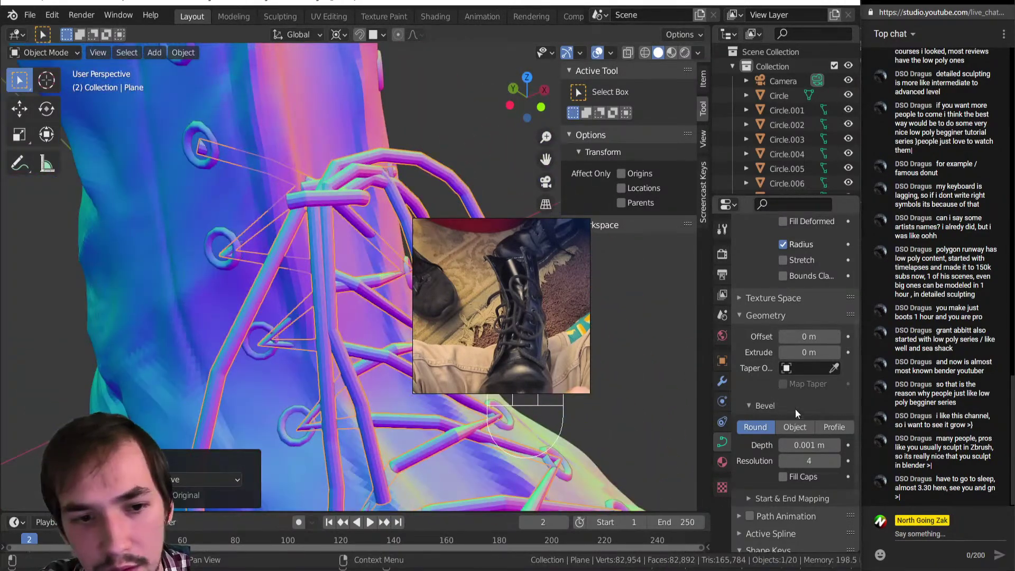
key("shift")
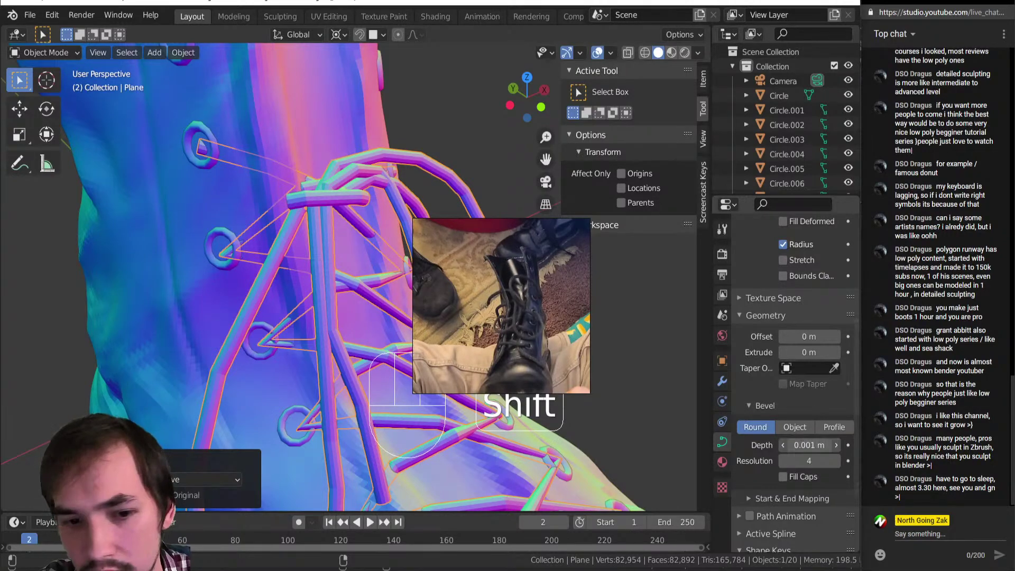
left_click(339, 296, "shift")
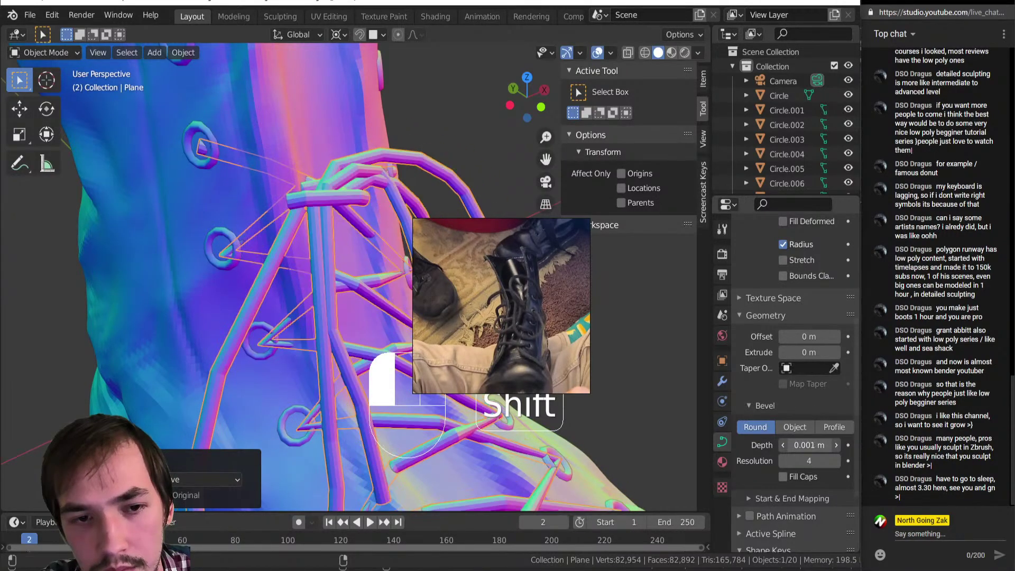
Step: Enter Edit Mode on the lace curve, select control points at the eyelets on one side of the boot, and save the file
scroll(270, 350, "down", 5)
middle_click_drag(271, 349, 230, 334)
scroll(284, 339, "up", 4)
middle_click_drag(293, 378, 296, 255)
key("ctrl+Tab")
left_click(385, 284)
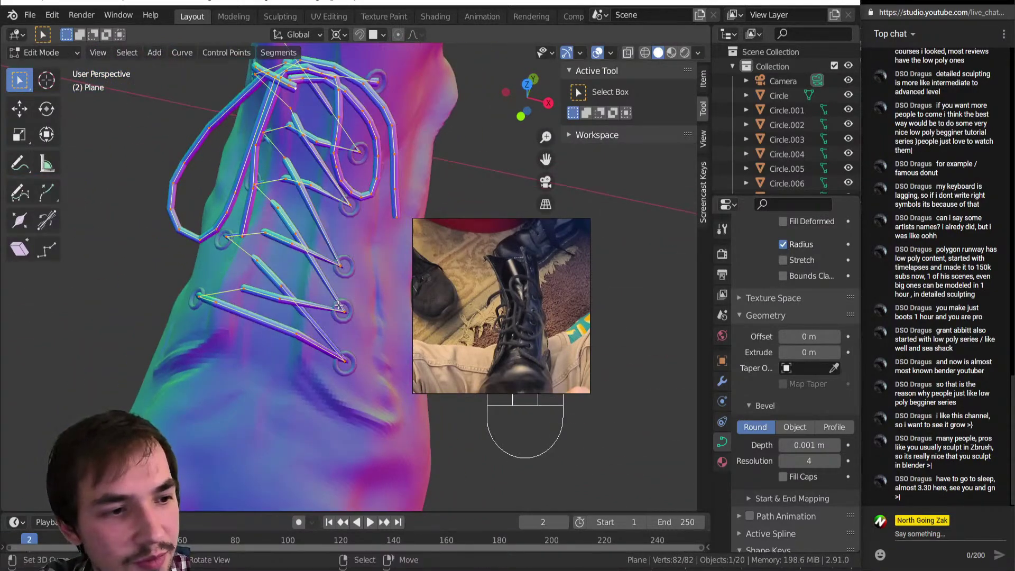
left_click(339, 306)
left_click(341, 364, "shift")
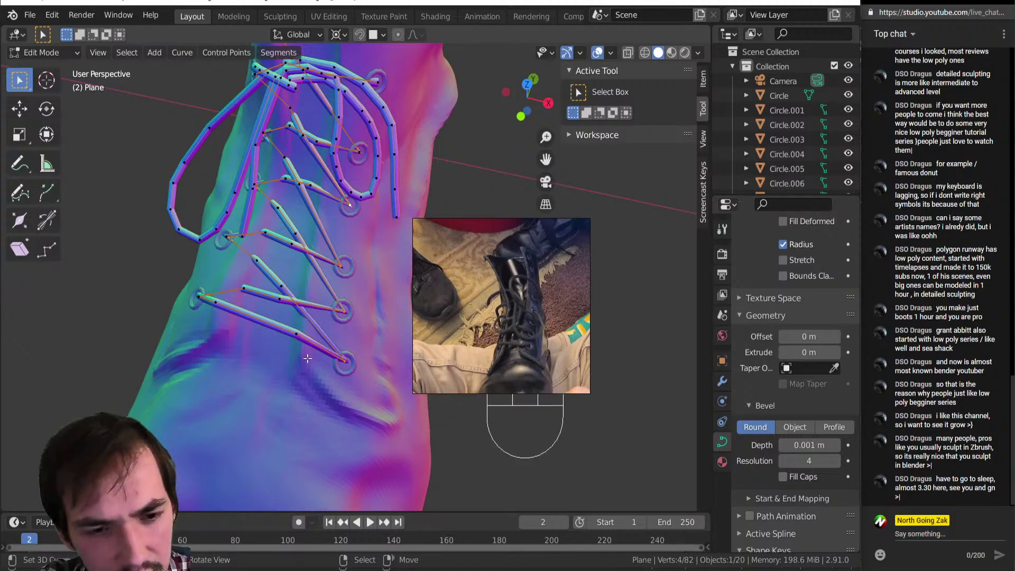
key("ctrl+s")
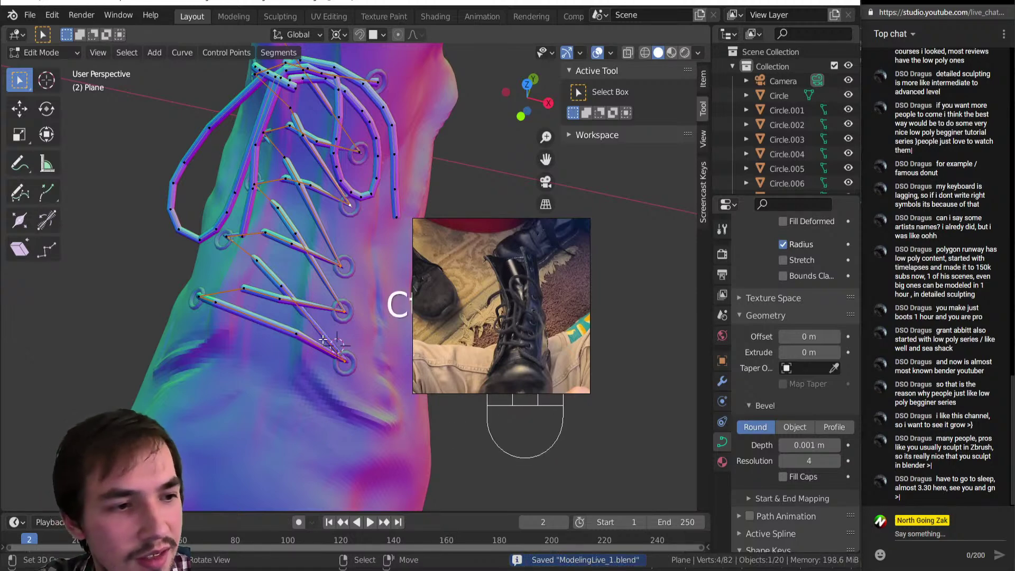
Step: Move the reference photo farther away from the boot to clear the working area
left_click_drag(506, 315, 590, 351)
key("ctrl+a")
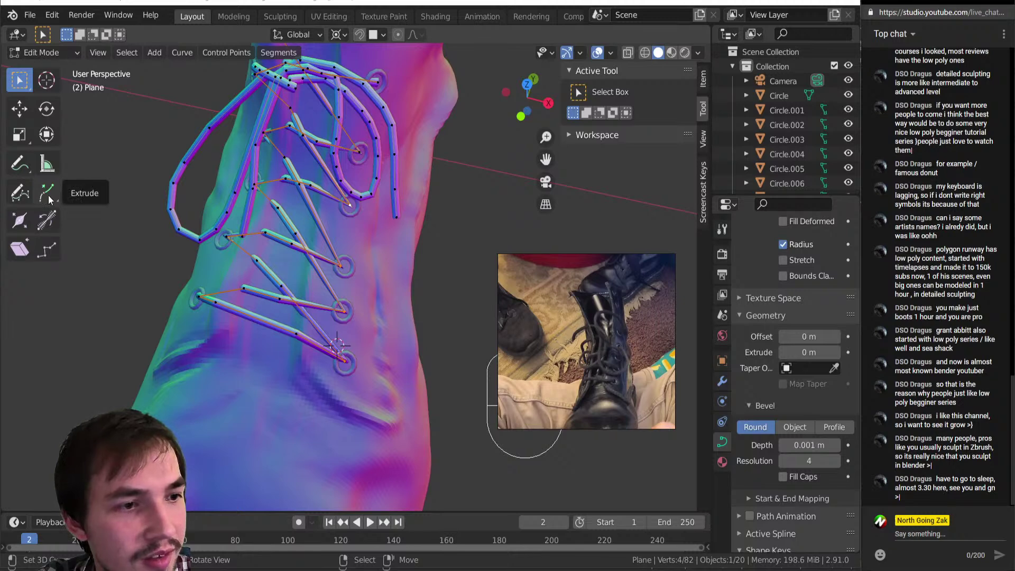
left_click(186, 54)
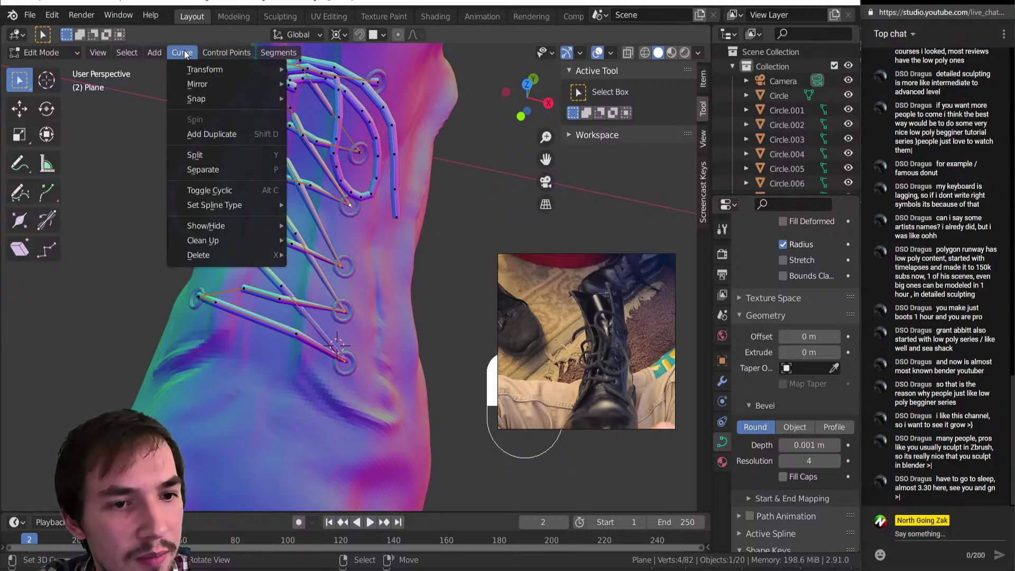
mouse_move(209, 54)
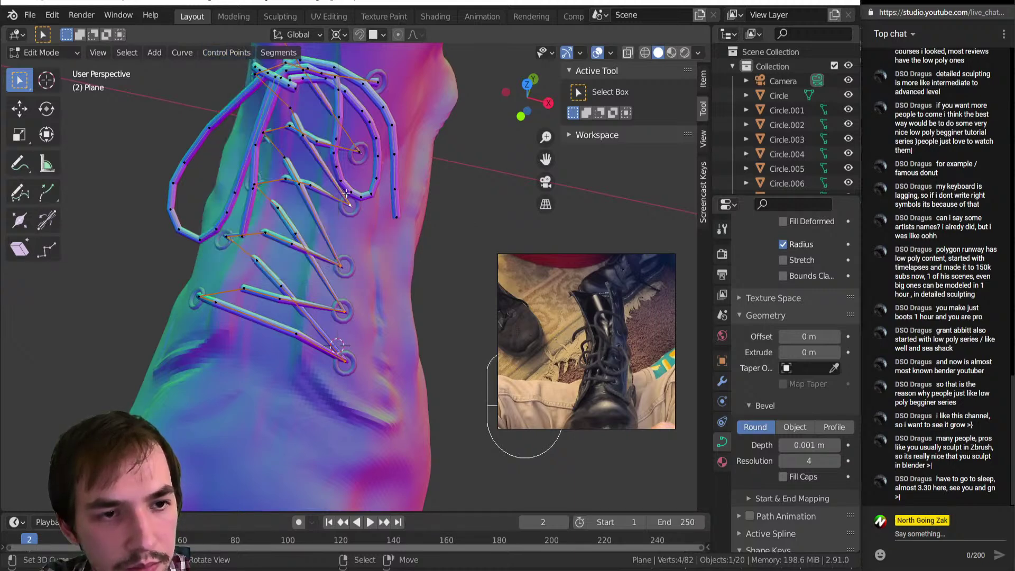
Step: Select all control points of the laces, smooth the curve radius and recalculate the handles
key("a")
left_click(227, 52)
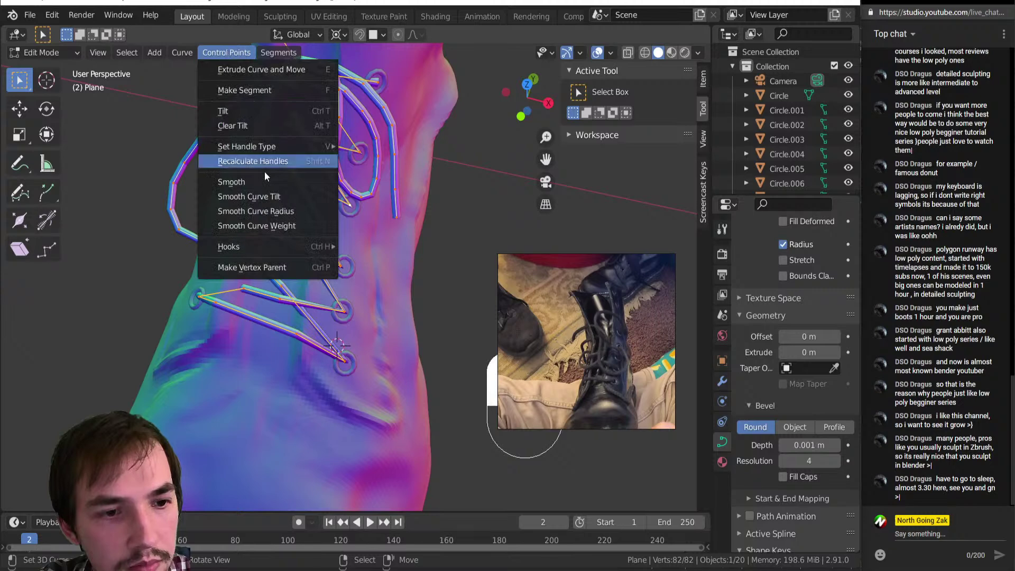
left_click(286, 210)
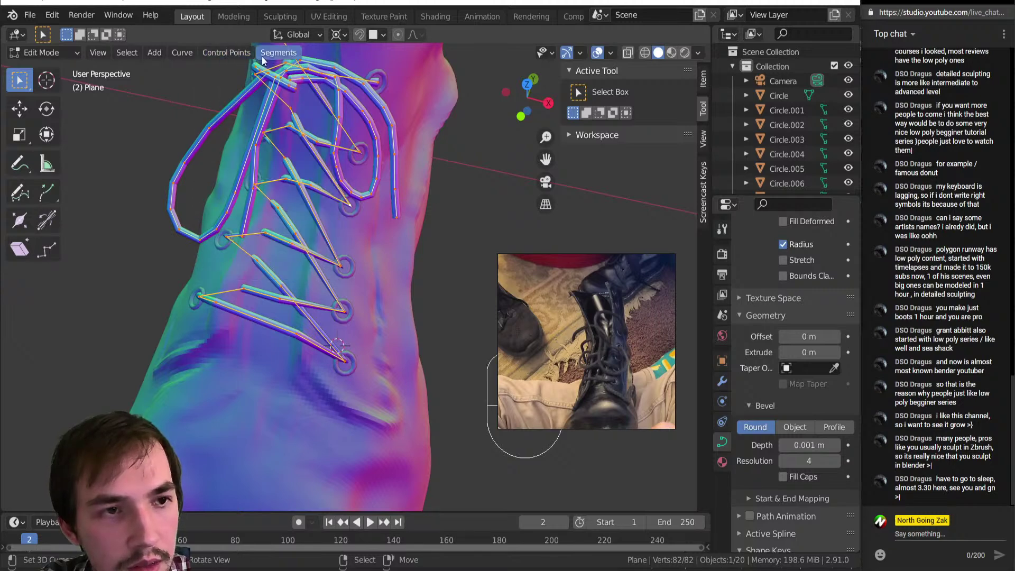
left_click(243, 54)
mouse_move(284, 240)
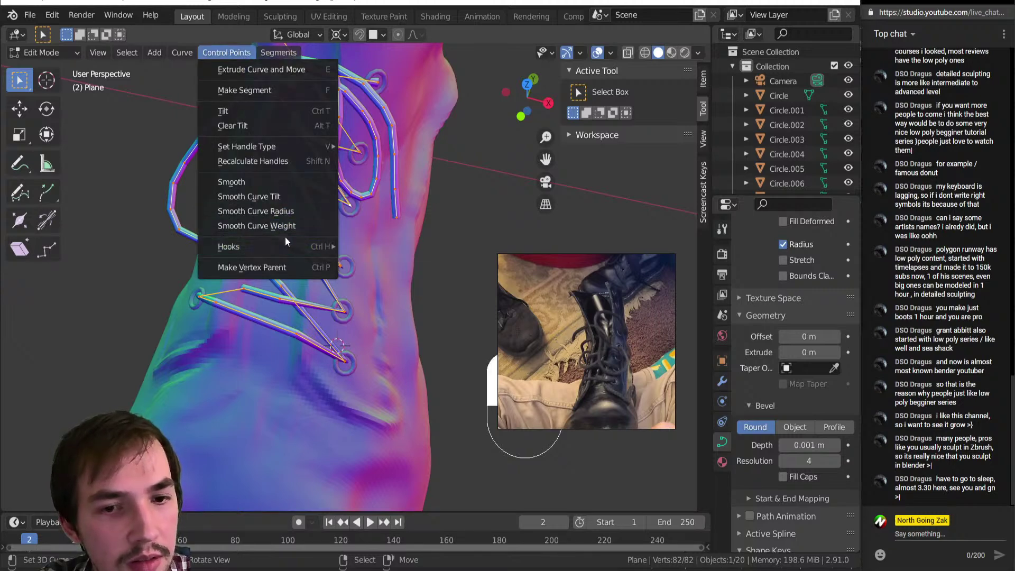
left_click(286, 161)
Step: Subdivide all the lace segments three times with one cut each
left_click(182, 52)
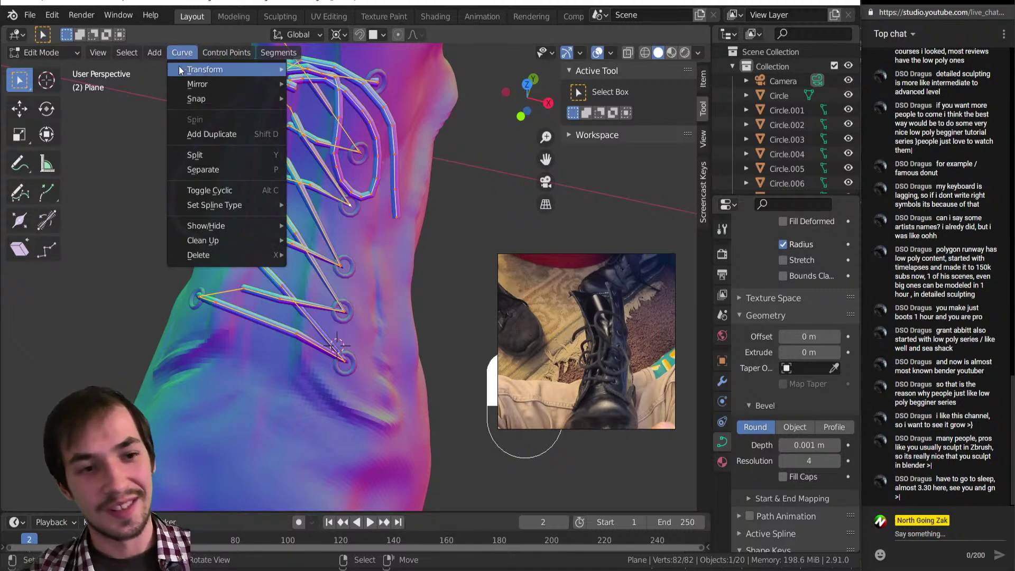
mouse_move(191, 99)
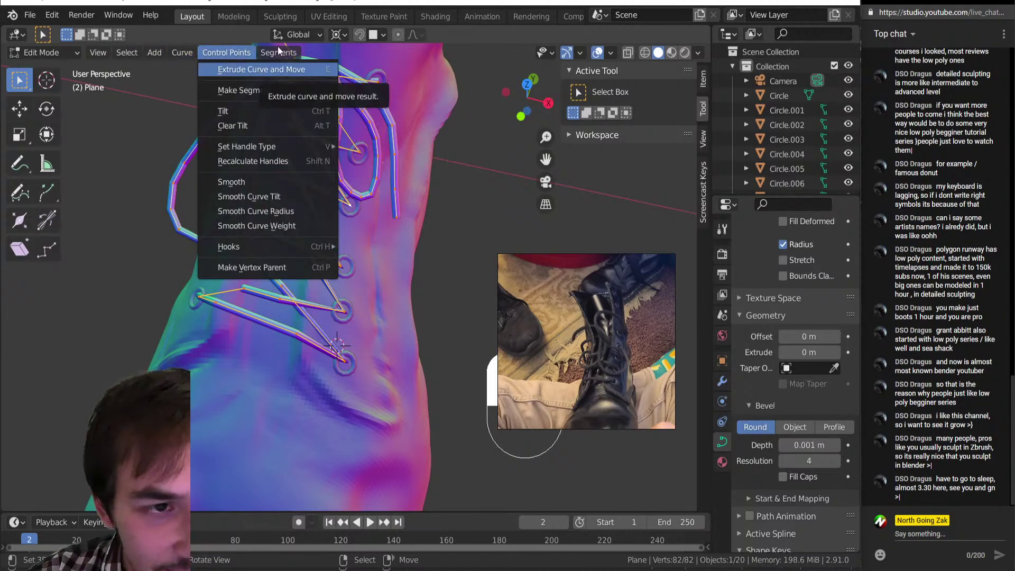
mouse_move(279, 53)
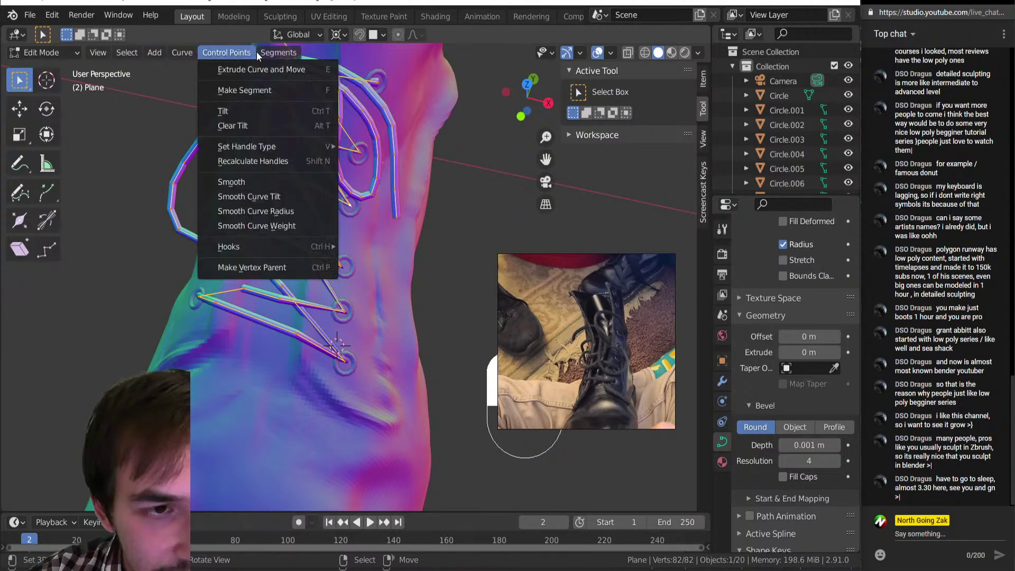
left_click(279, 71)
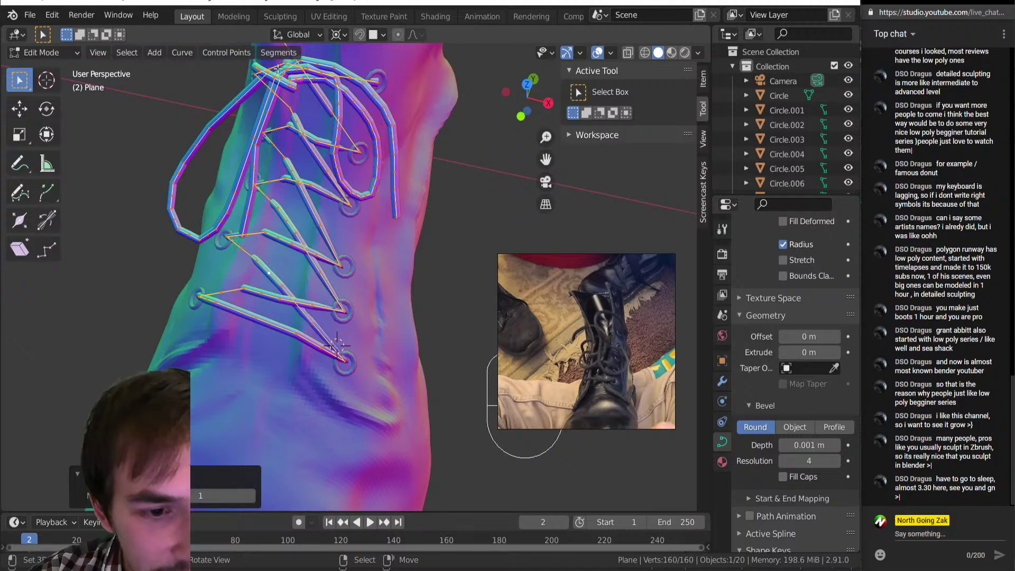
left_click(284, 55)
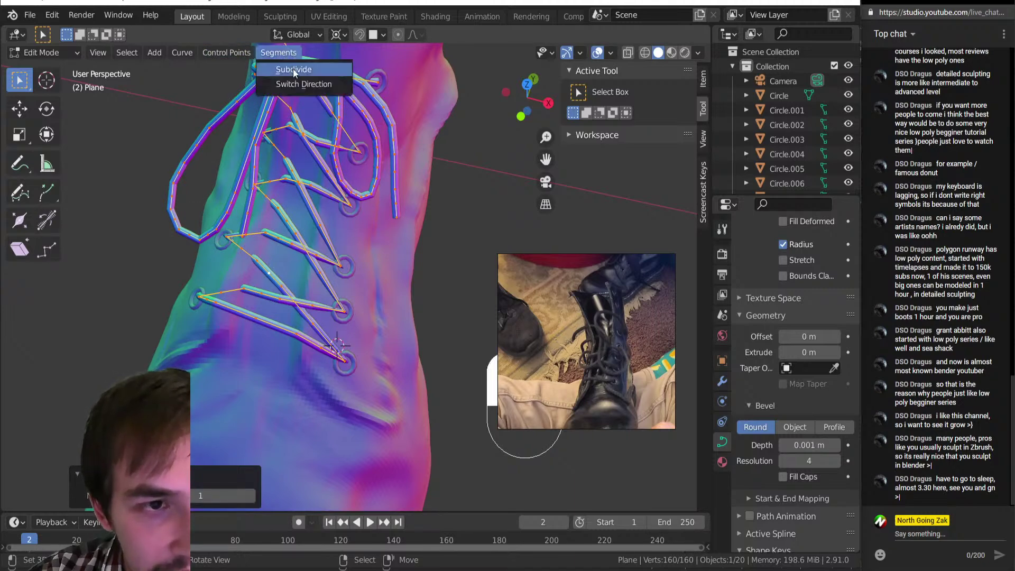
left_click(294, 70)
left_click(290, 55)
left_click(293, 69)
Step: Enable smooth proportional editing at a size of about 0.01 and move control points to bend the lower diagonal laces
scroll(370, 285, "up", 3)
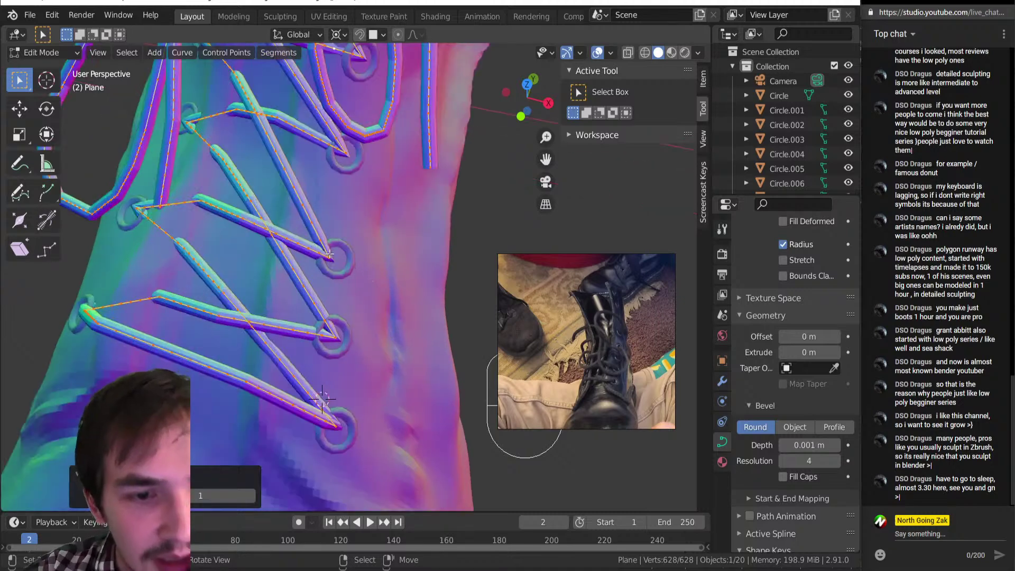
left_click(317, 256)
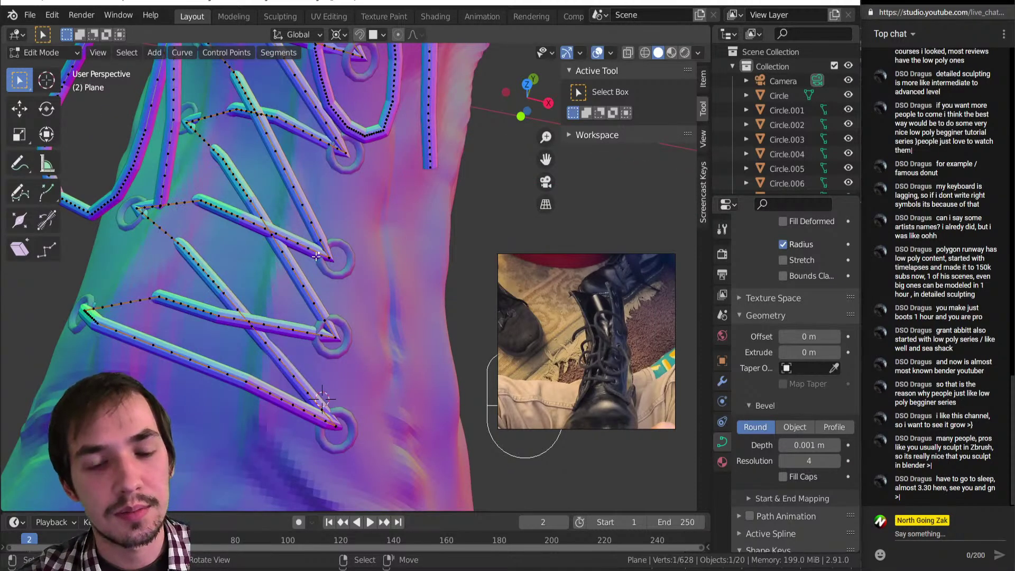
scroll(314, 254, "down", 2)
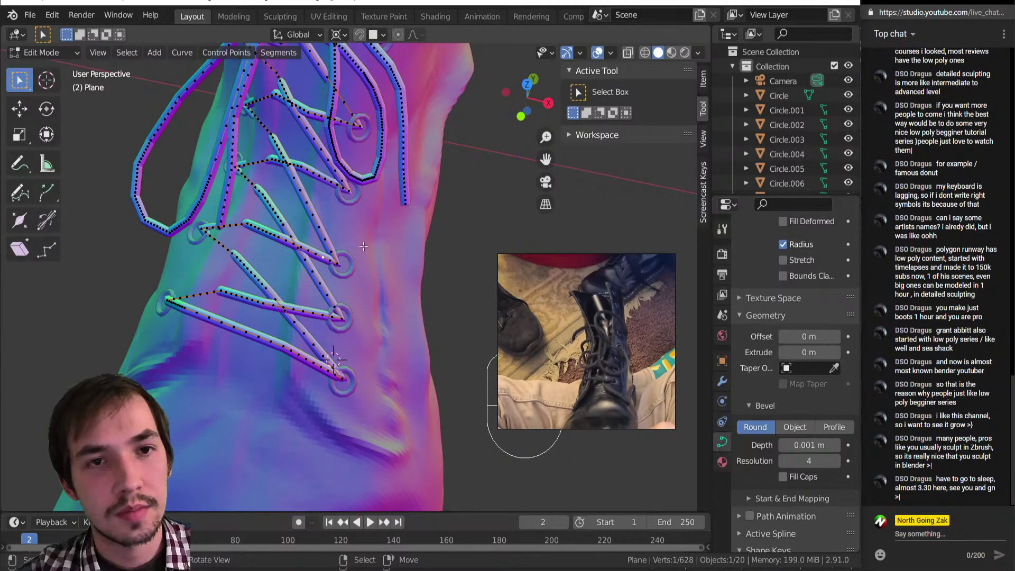
key("g")
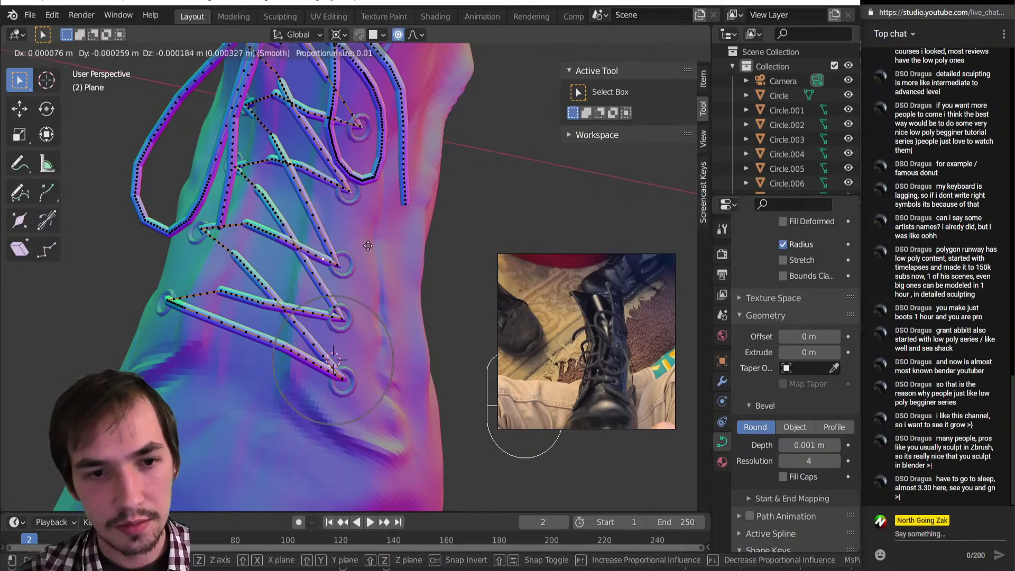
left_click(366, 246)
left_click(317, 210)
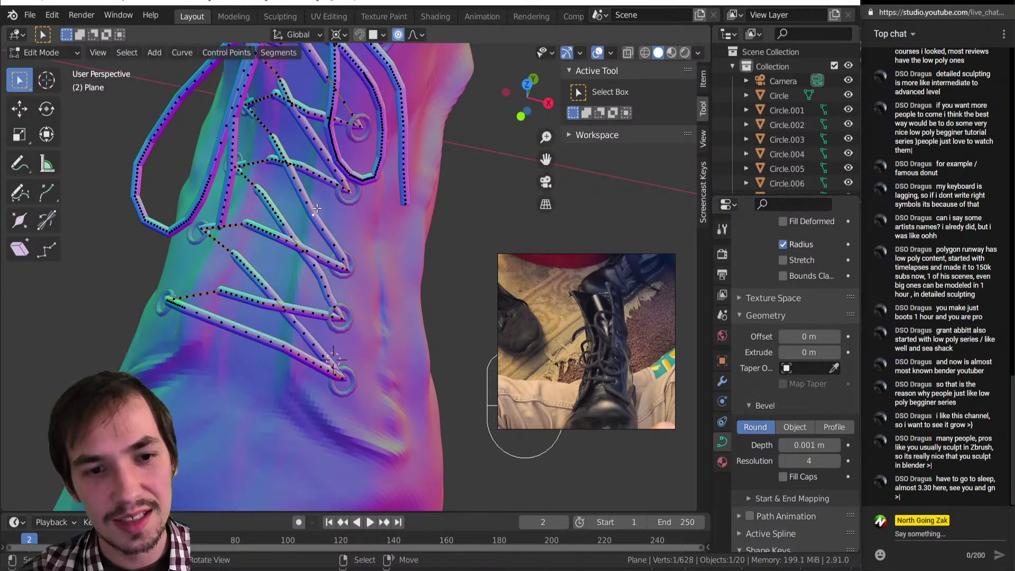
key("g")
left_click(316, 211)
left_click(286, 209)
key("g")
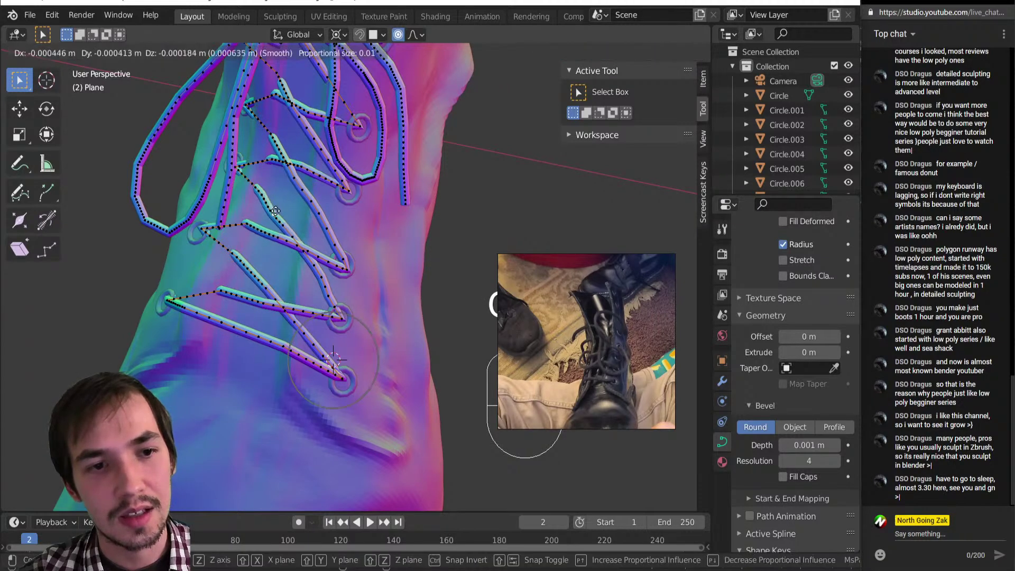
left_click(280, 211)
middle_click_drag(279, 210, 291, 236)
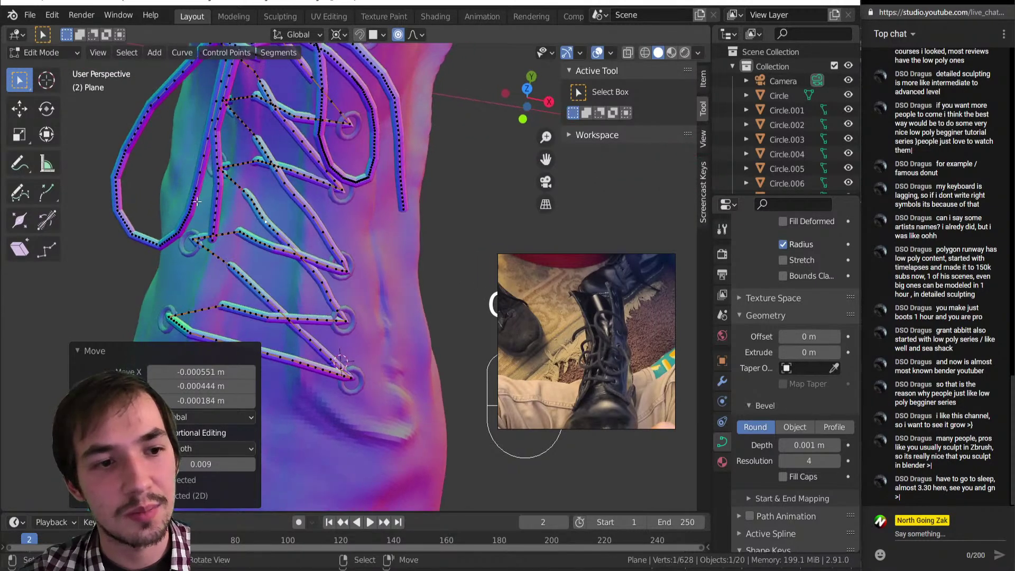
Step: Reshape the outer side of the larger bow loop by moving its control points with proportional editing
right_click(190, 209)
key("g")
left_click(136, 170)
left_click(137, 163)
key("g")
left_click(136, 153)
right_click(135, 220)
key("g")
left_click(133, 239)
Step: Round the lower end and inner side of the larger bow loop by nudging control points at a proportional size of 0.009
right_click(165, 241)
key("g")
left_click(191, 241)
right_click(176, 230)
key("g")
left_click(186, 237)
right_click(194, 192)
key("g")
left_click(198, 189)
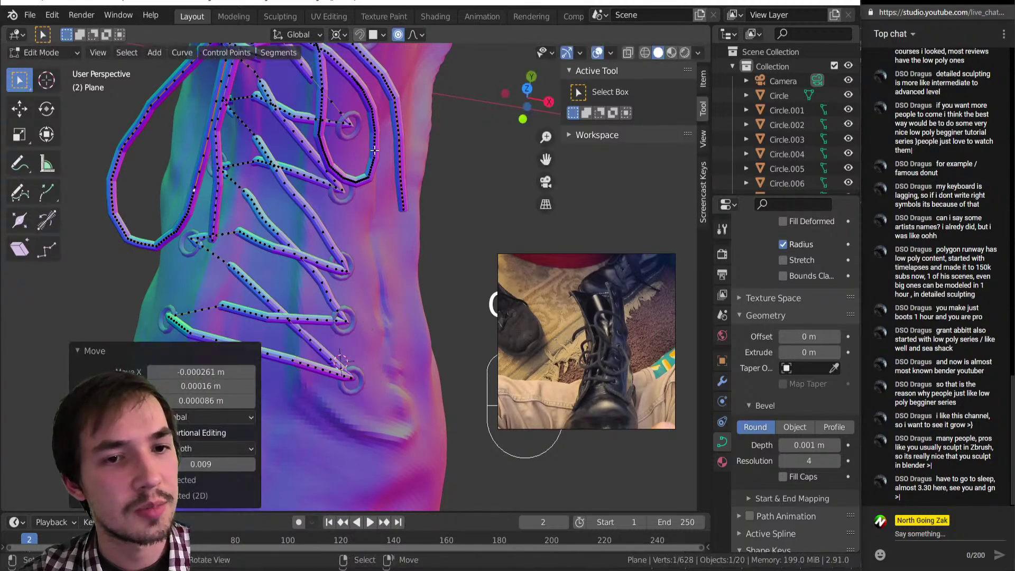
Step: Nudge control points on the smaller bow loop and the strands above it with proportional editing, reducing its size for the last move
right_click(374, 149)
key("g")
left_click(376, 158)
right_click(399, 173)
middle_click_drag(400, 173, 390, 173)
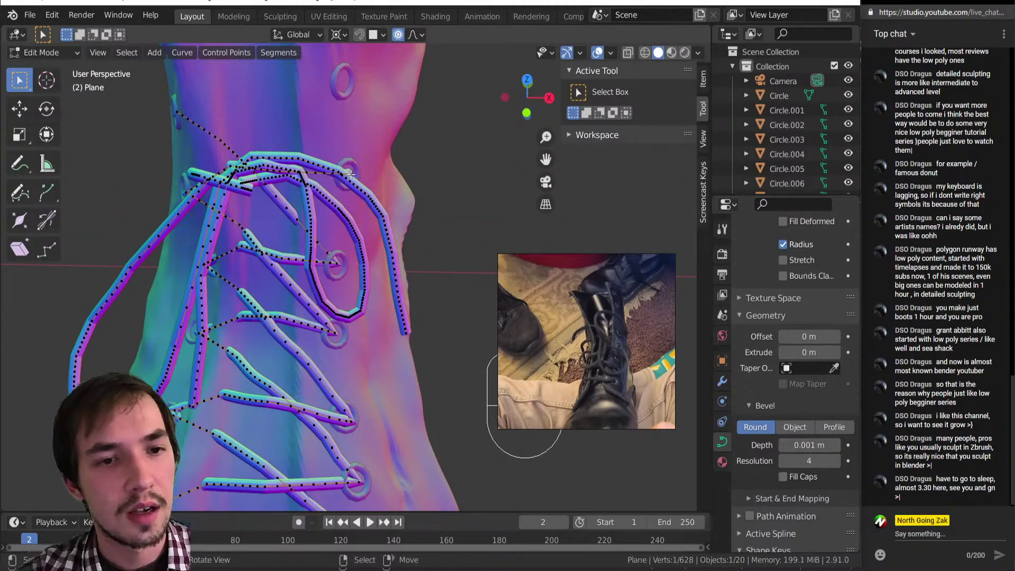
key("g")
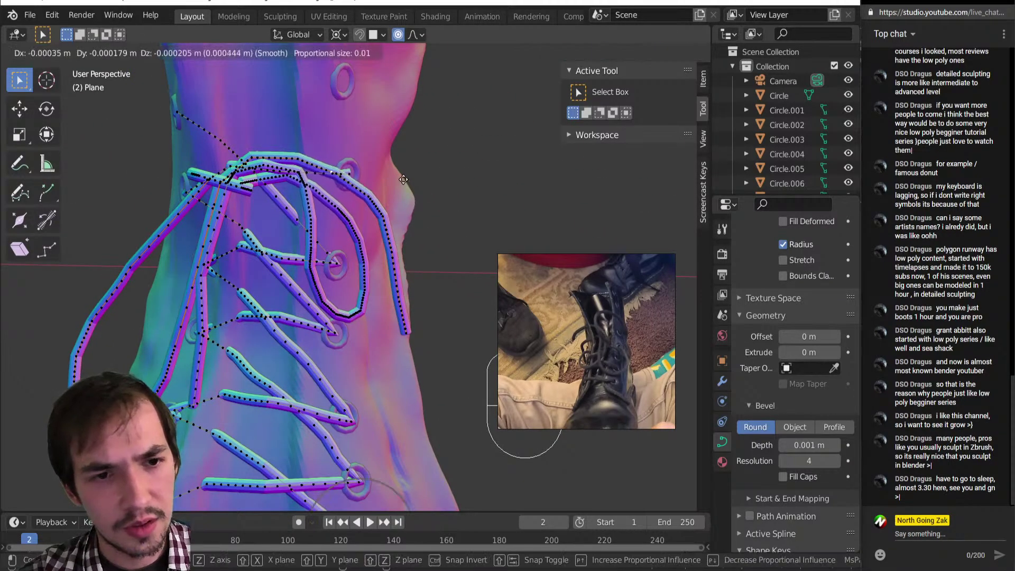
left_click(405, 179)
right_click(286, 168)
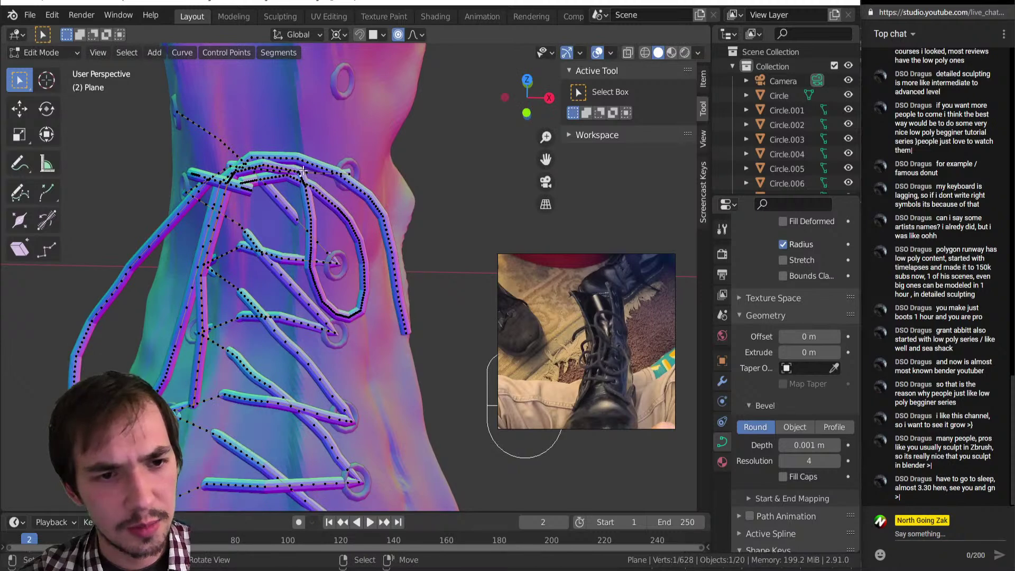
key("g")
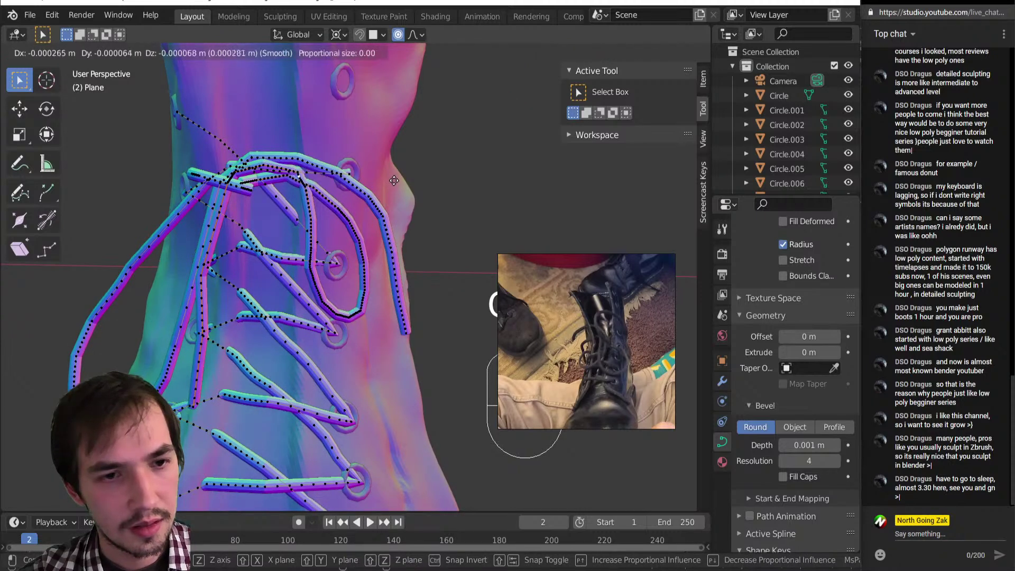
left_click(394, 181)
Step: Grow the selection along the strand forming the smaller bow loop and hide the unselected lace points
scroll(394, 181, "up", 3)
left_click_drag(394, 182, 329, 175, "alt")
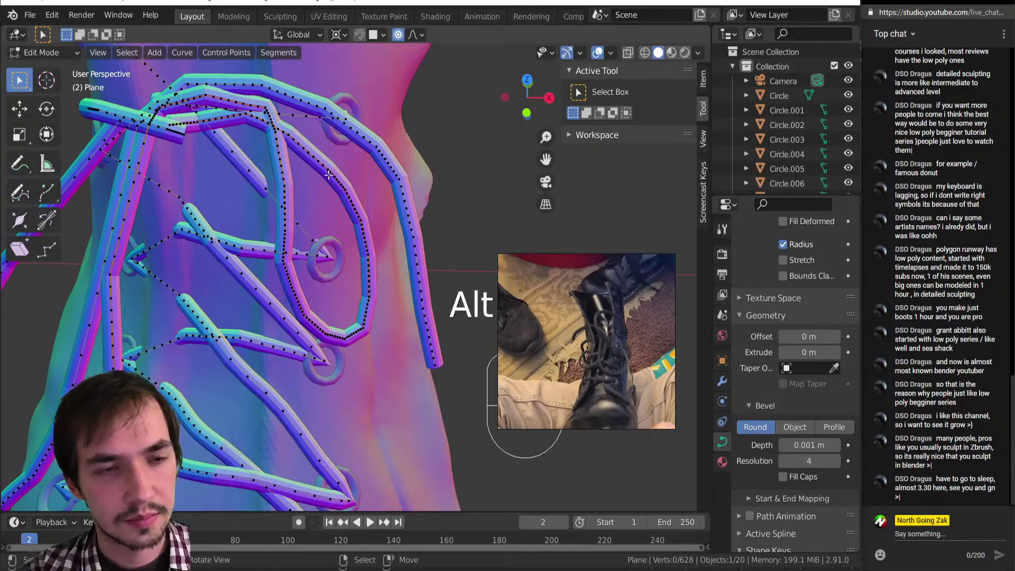
key("ctrl+KP_Subtract")
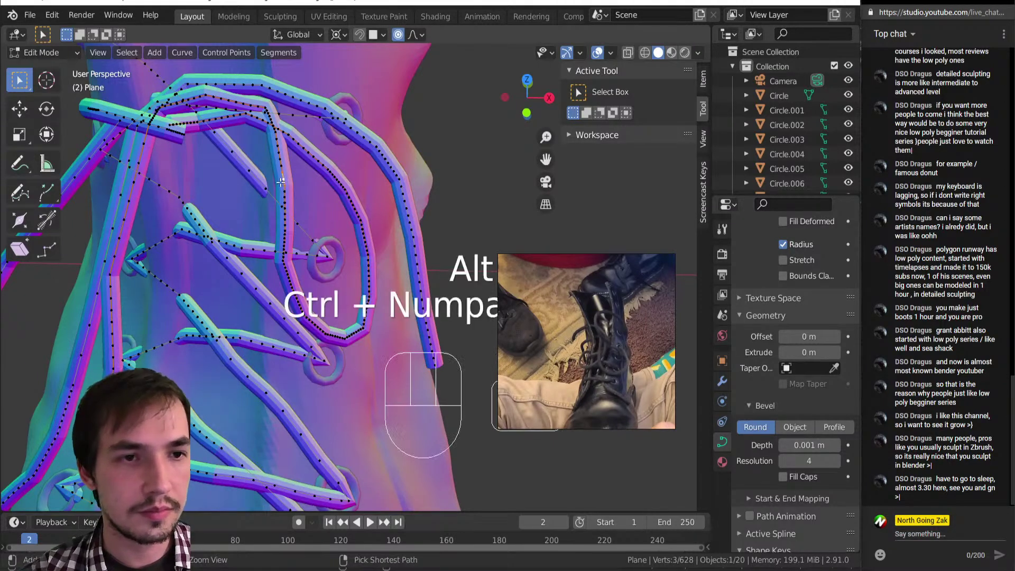
key("ctrl+KP_Add")
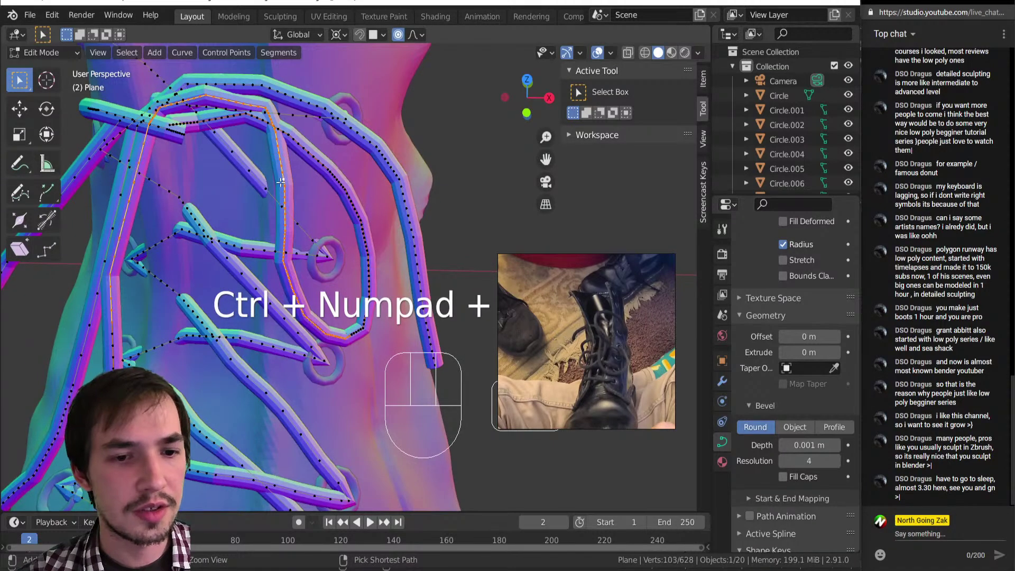
key("ctrl+KP_Add")
key("ctrl+KP_Add")
key("ctrl+KP_Add")
key("ctrl+KP_Add")
key("ctrl+KP_Add")
key("ctrl+KP_Add")
key("ctrl+KP_Add")
key("ctrl+KP_Add")
key("h")
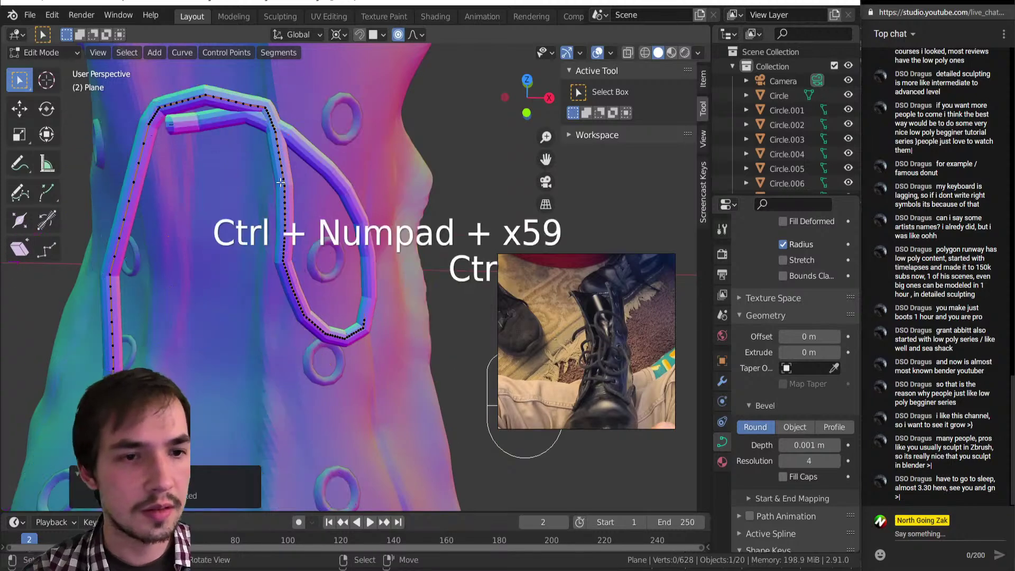
Step: Set the proportional editing falloff to Sharp and move a control point on the inner side of the smaller bow loop
left_click(282, 269)
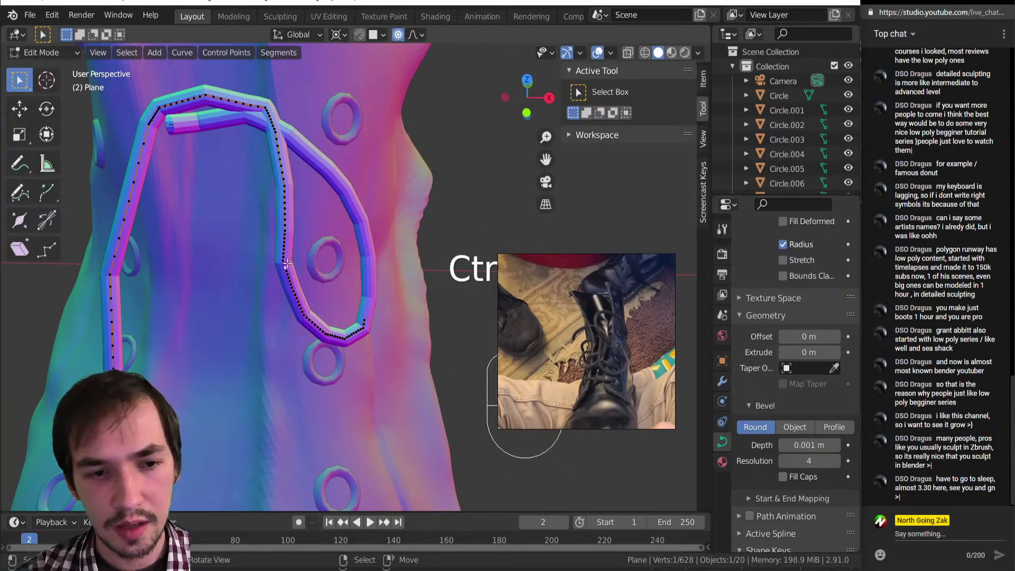
key("g")
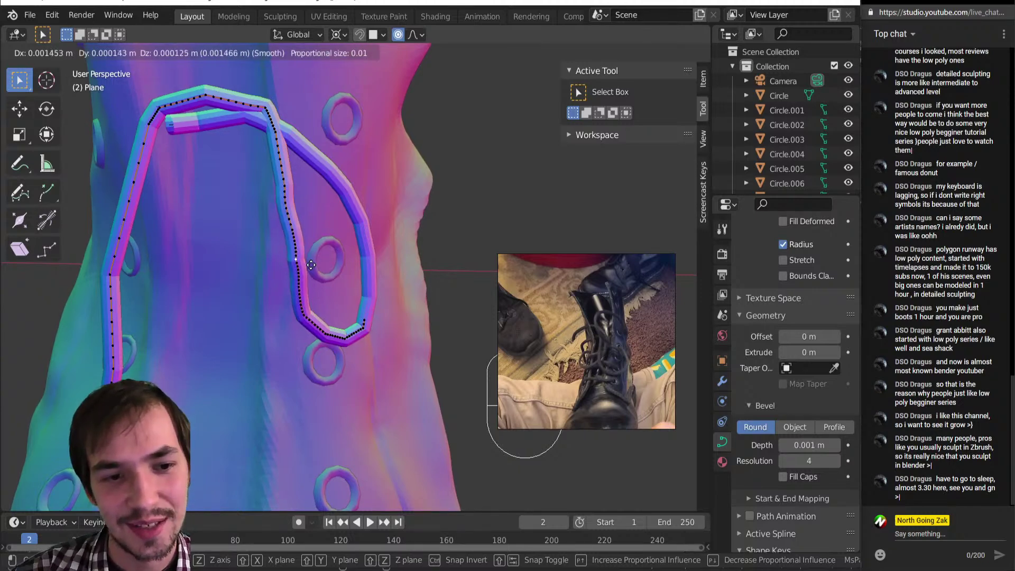
left_click(312, 265)
left_click(416, 35)
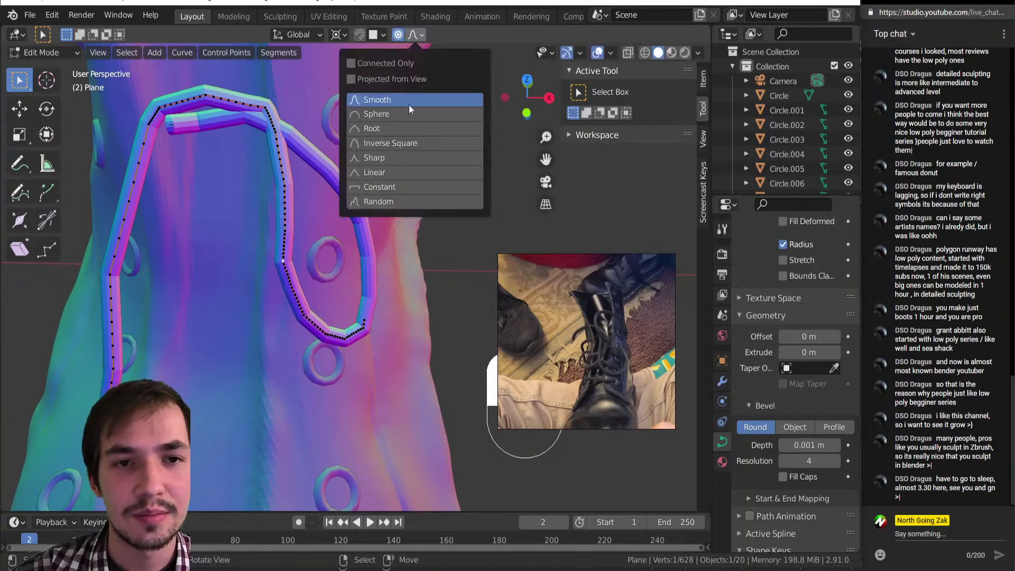
left_click(384, 157)
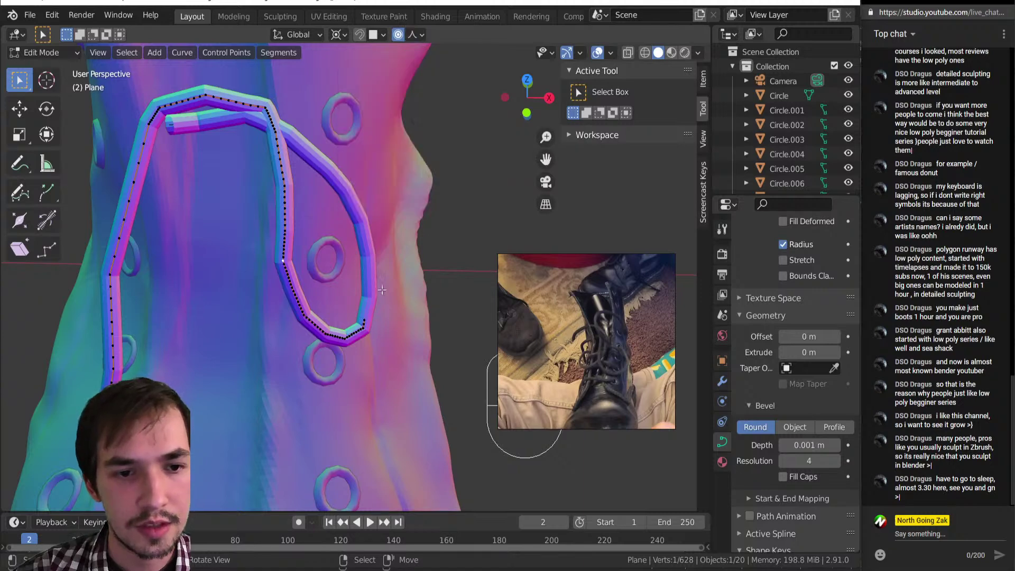
key("g")
left_click(363, 287)
Step: Nudge the control point at the lower end of the smaller bow loop with an adjusted proportional size
left_click(364, 322)
key("g")
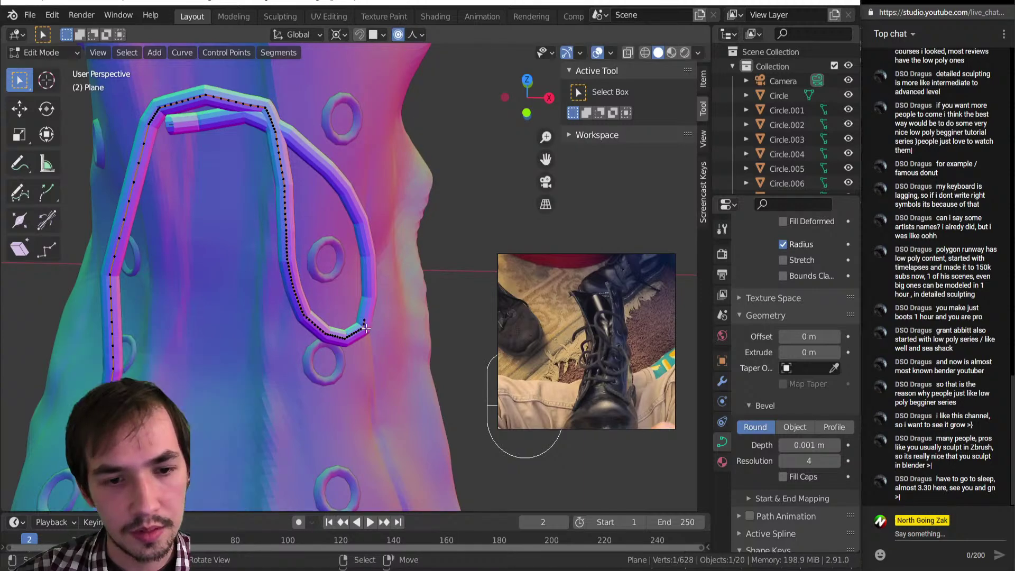
scroll(359, 325, "down", 15)
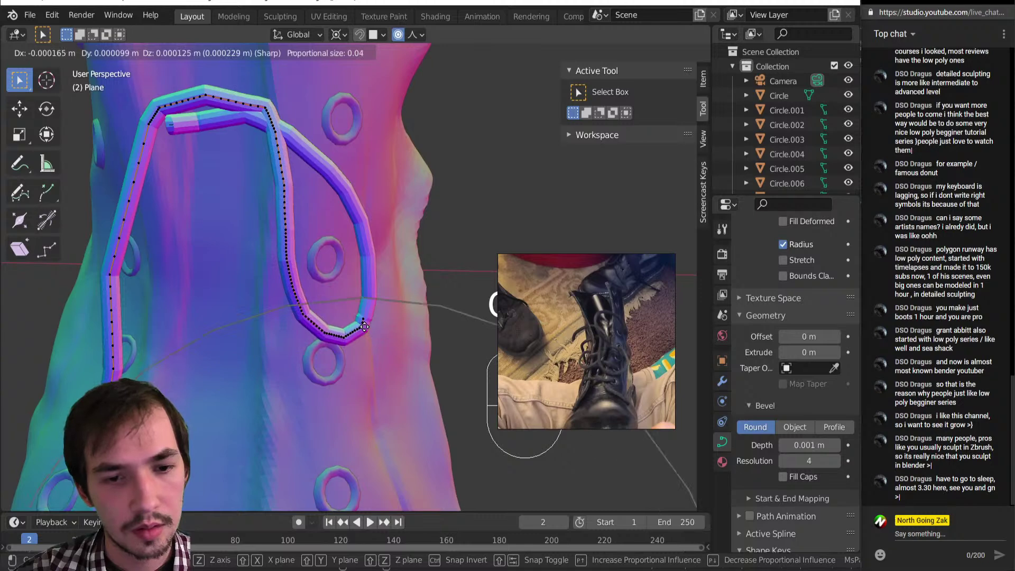
left_click(357, 326)
Step: Soften the bend in the hanging lace strand by moving its control points with proportional editing
scroll(357, 326, "down", 5)
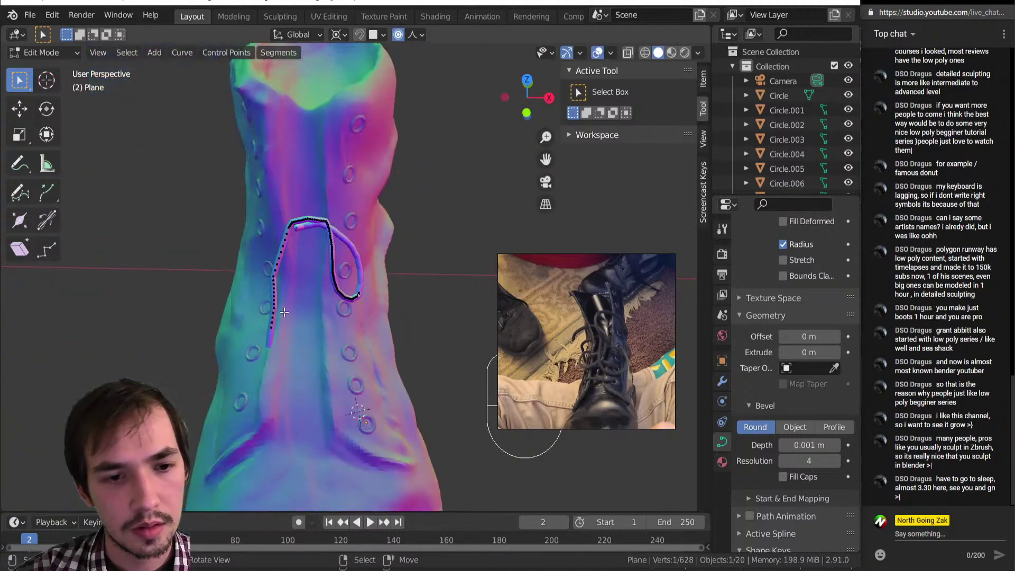
scroll(197, 287, "up", 3)
key("g")
scroll(235, 297, "up", 4)
left_click(237, 300)
right_click(227, 334)
key("g")
left_click(227, 336)
Step: Reshape the upper bends of the visible strand with proportional editing, using a size of 0.009 for the last move
right_click(309, 166)
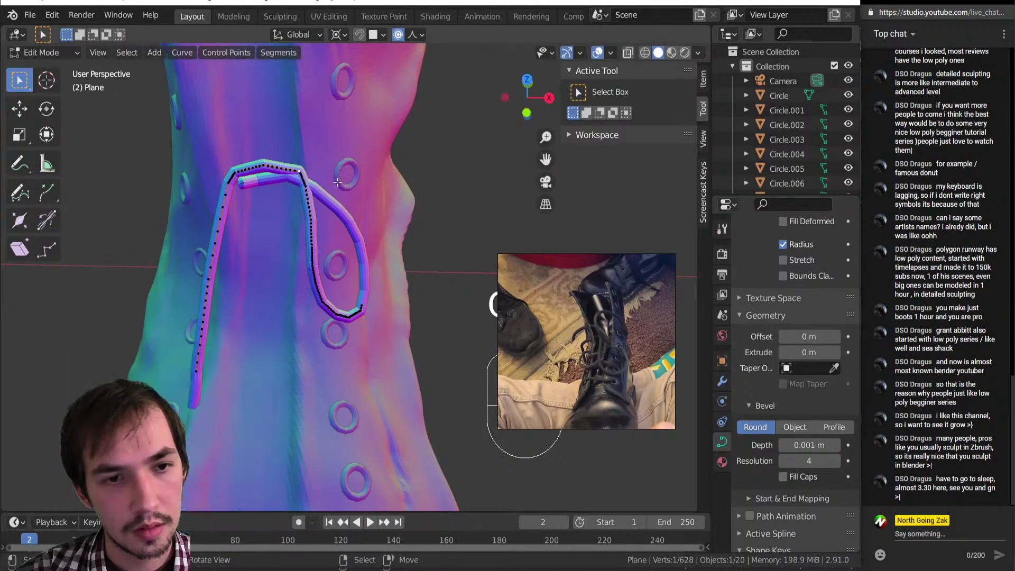
key("g")
scroll(332, 185, "up", 7)
left_click(332, 192)
right_click(260, 169)
key("g")
left_click(330, 178)
scroll(330, 179, "down", 3)
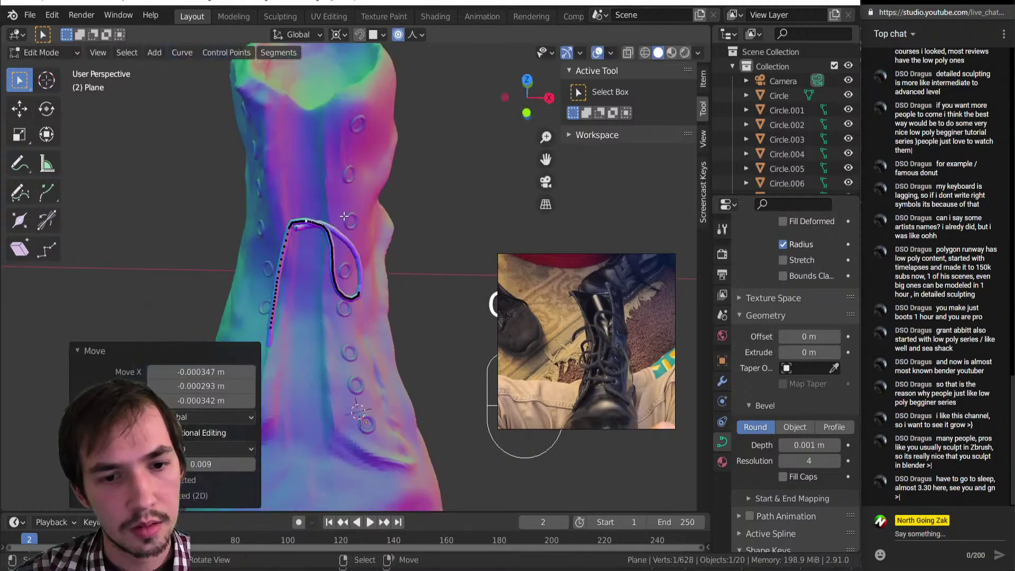
key("Tab")
scroll(288, 266, "down", 2)
middle_click_drag(288, 266, 282, 256)
scroll(312, 304, "up", 4)
middle_click_drag(313, 307, 341, 283, "shift")
key("Tab")
key("Tab")
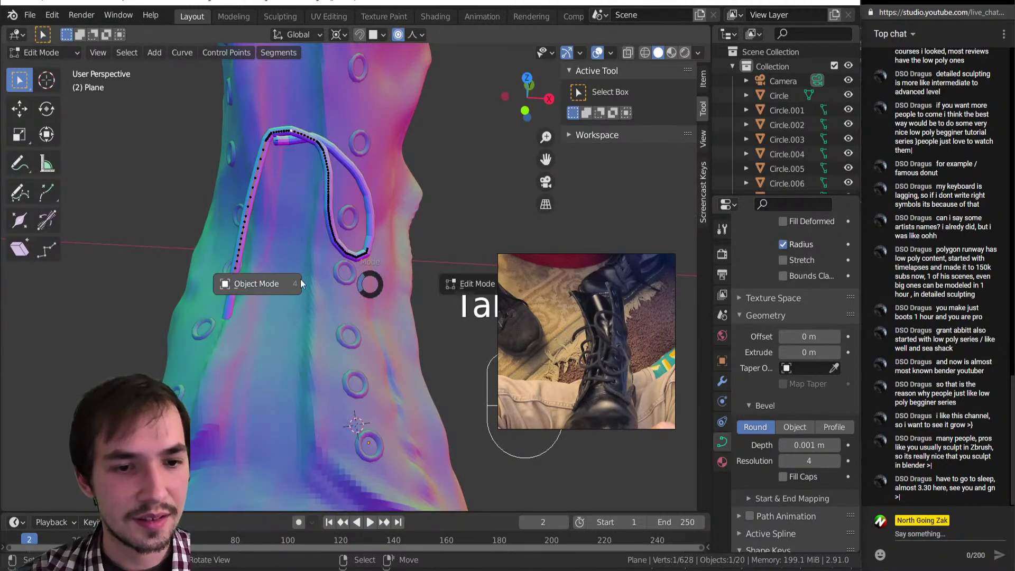
left_click(223, 293)
key("Tab")
left_click(444, 301)
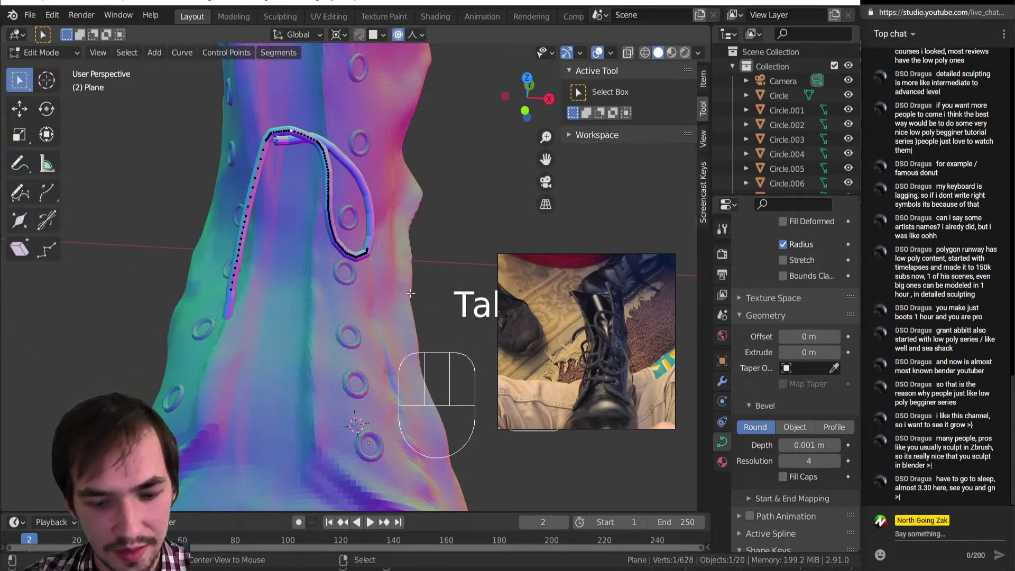
Step: Reveal all hidden lace points, select every point and adjust the lace thickness by scaling the radius by 1.696 and 0.836
key("alt+h")
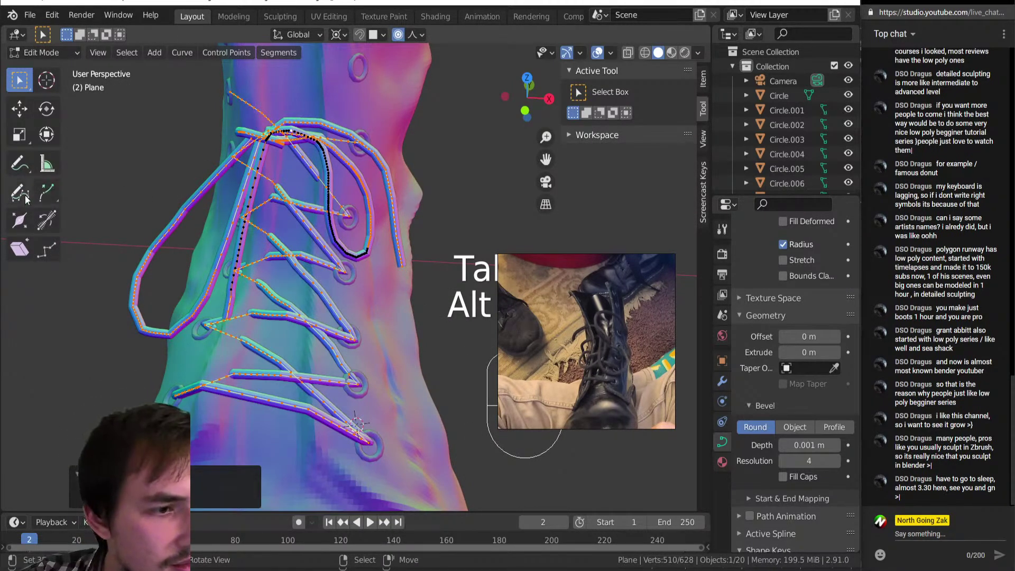
key("a")
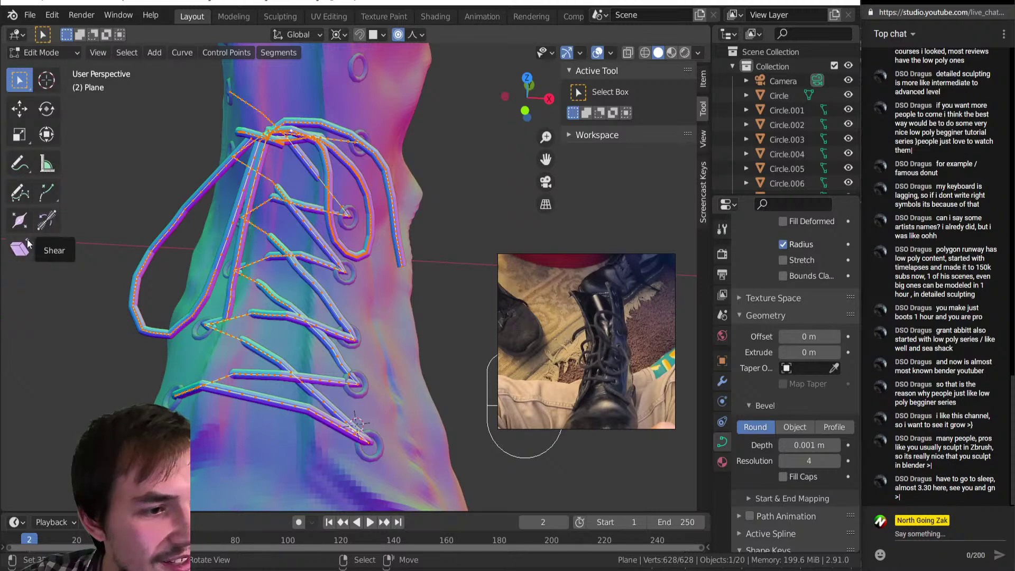
left_click(19, 223)
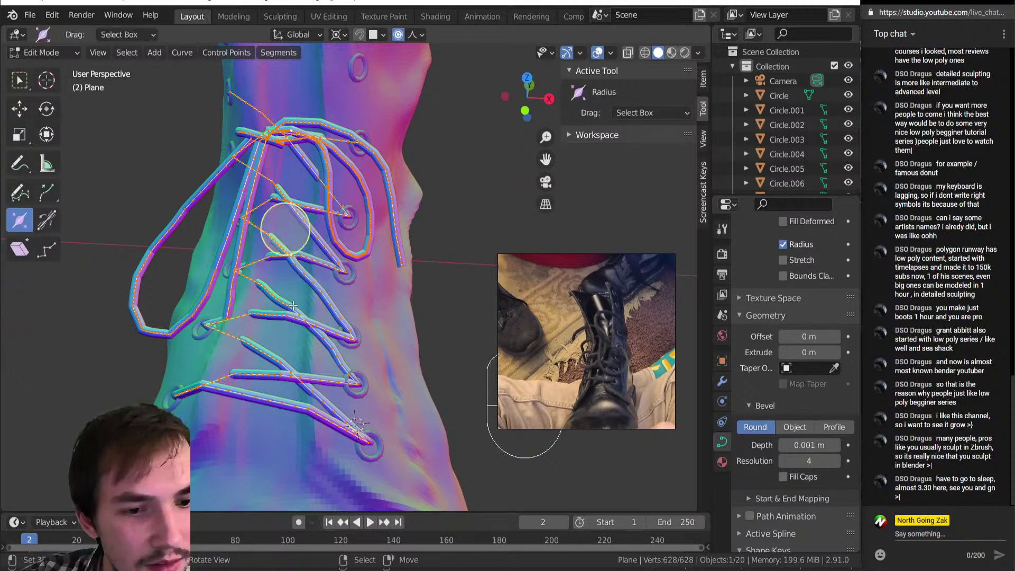
left_click_drag(309, 224, 216, 104)
key("a")
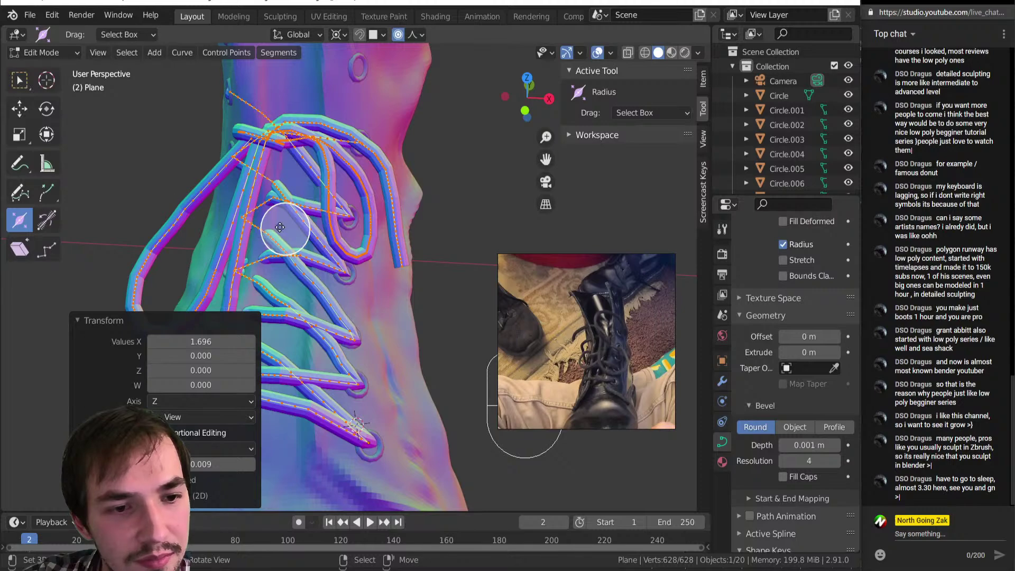
key("alt+s")
left_click(314, 248)
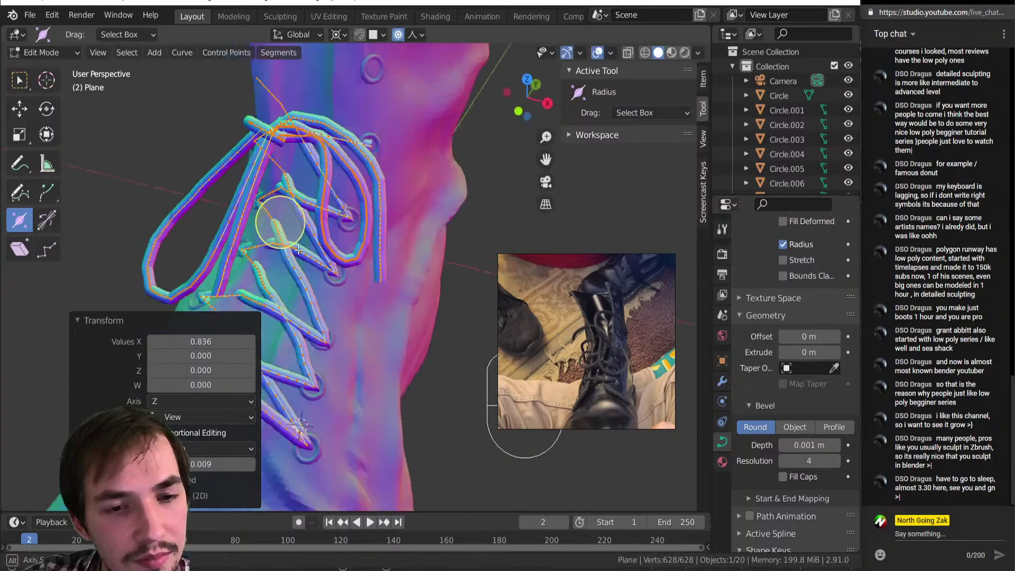
Step: Select the lace points where the strands meet the upper and middle eyelets on the smaller loop's side
scroll(313, 248, "up", 5)
middle_click_drag(314, 161, 325, 167)
right_click(317, 153)
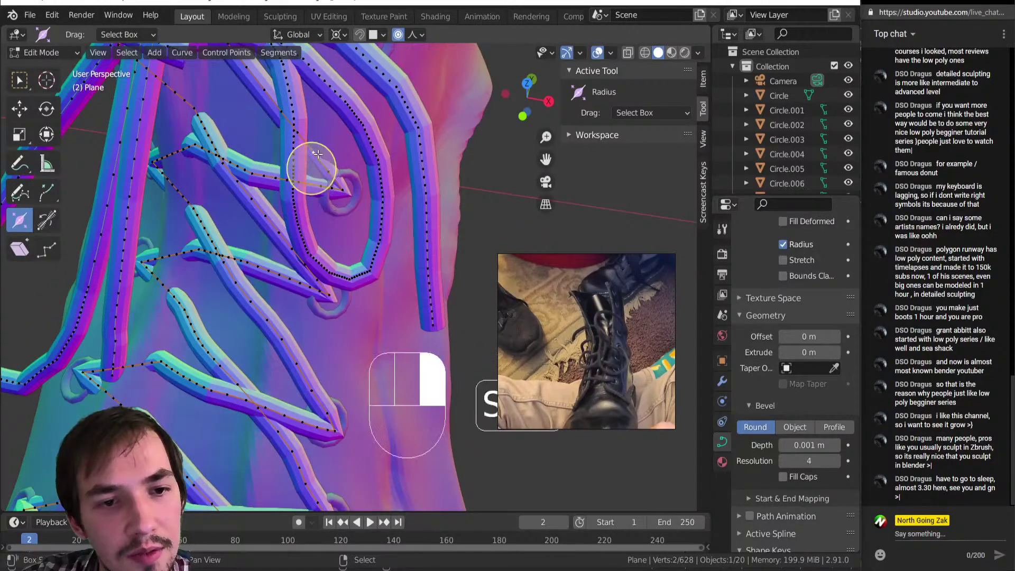
right_click(289, 275, "shift")
right_click(292, 250, "shift")
middle_click_drag(304, 387, 326, 304, "shift")
right_click(325, 304, "shift")
right_click(316, 340, "shift")
scroll(316, 339, "down", 6)
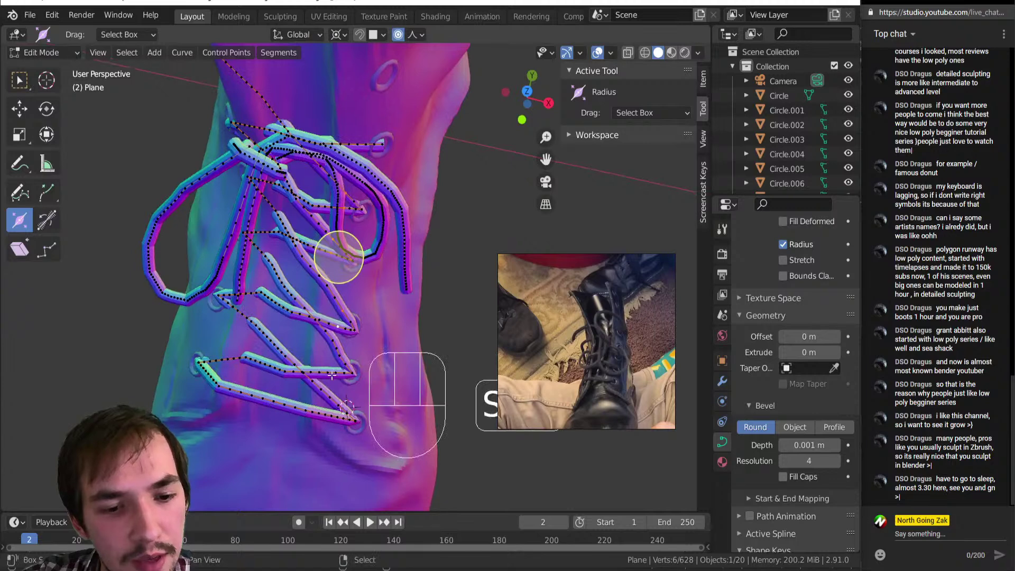
Step: Add the lace points at the lower eyelets and at the eyelets on the opposite side to the selection
right_click(332, 377, "shift")
right_click(310, 373, "shift")
right_click(339, 402, "shift")
right_click(327, 423, "shift")
right_click(196, 369, "shift")
right_click(227, 297, "shift")
key("ctrl+z")
right_click(230, 297, "shift")
middle_click_drag(231, 297, 265, 244)
right_click(270, 211, "shift")
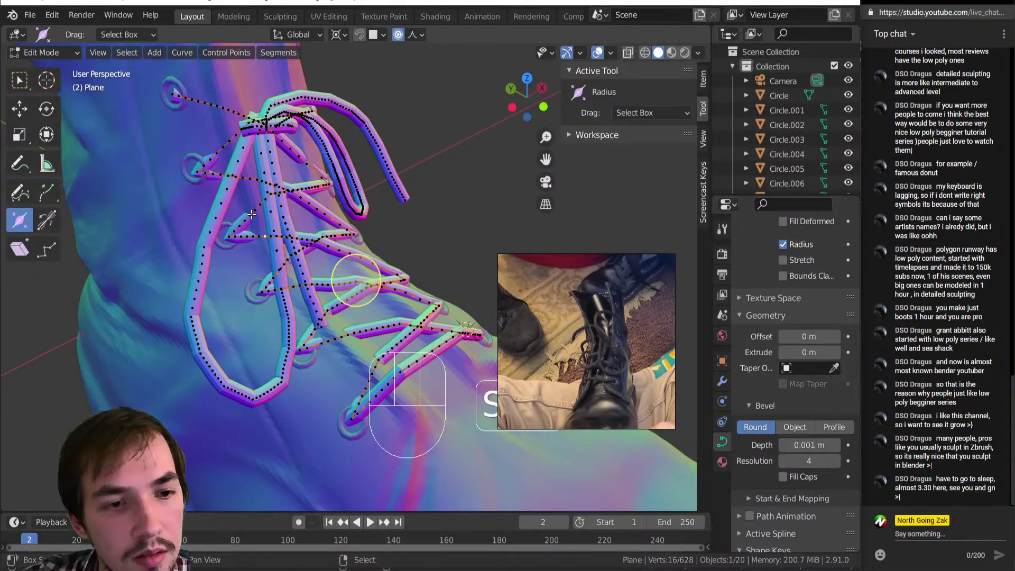
right_click(337, 266, "shift")
Step: Move the selected eyelet points along the Y axis toward the boot and adjust the lacing with another free move
middle_click_drag(337, 266, 280, 114)
key("g")
key("y")
left_click(347, 281)
left_click_drag(280, 114, 376, 152, "ctrl")
middle_click_drag(376, 152, 382, 211, "ctrl")
key("g")
left_click(296, 245)
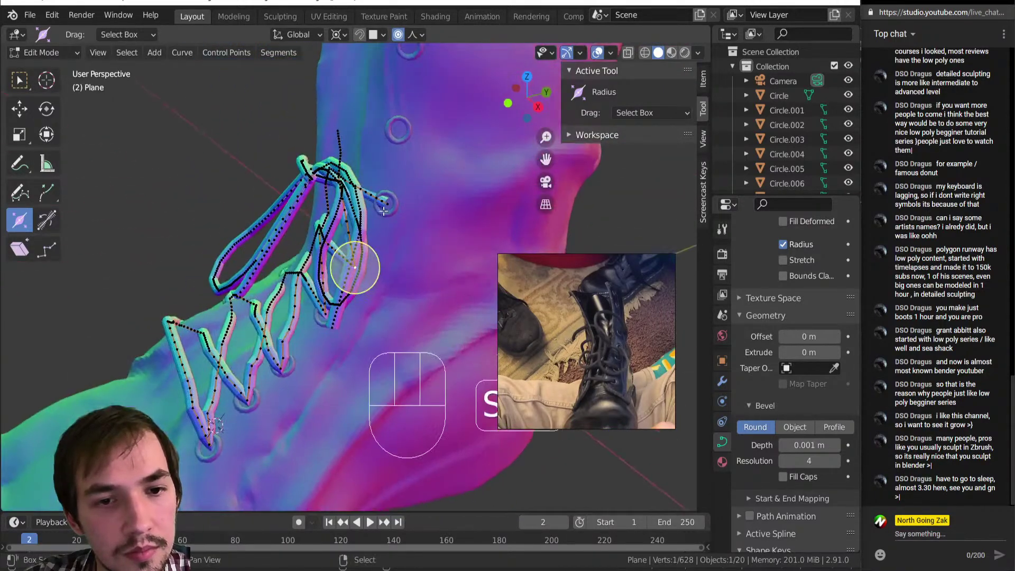
Step: Select lace points at the upper eyelets and reposition them with proportional editing, raising the size to 0.018 for the last move
middle_click_drag(332, 127, 243, 225)
left_click(244, 228)
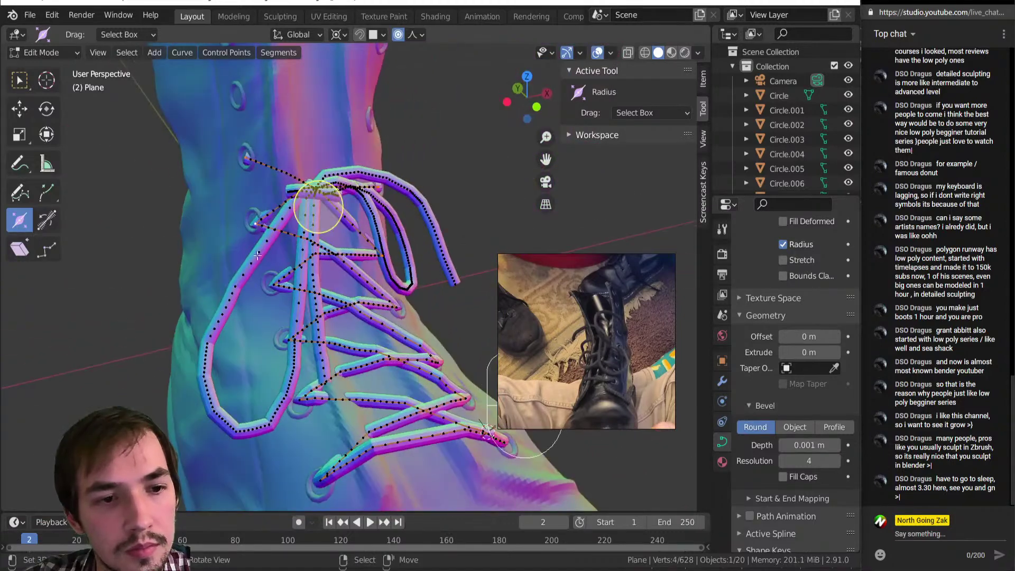
middle_click_drag(263, 285, 389, 313)
left_click(385, 316, "shift")
left_click(384, 316, "shift")
key("g")
left_click(397, 318)
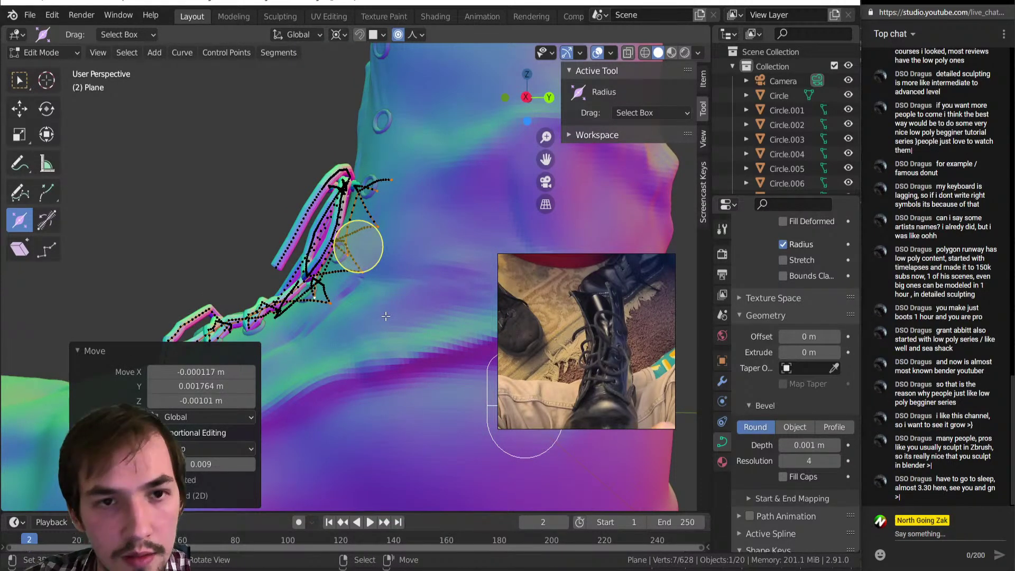
key("g")
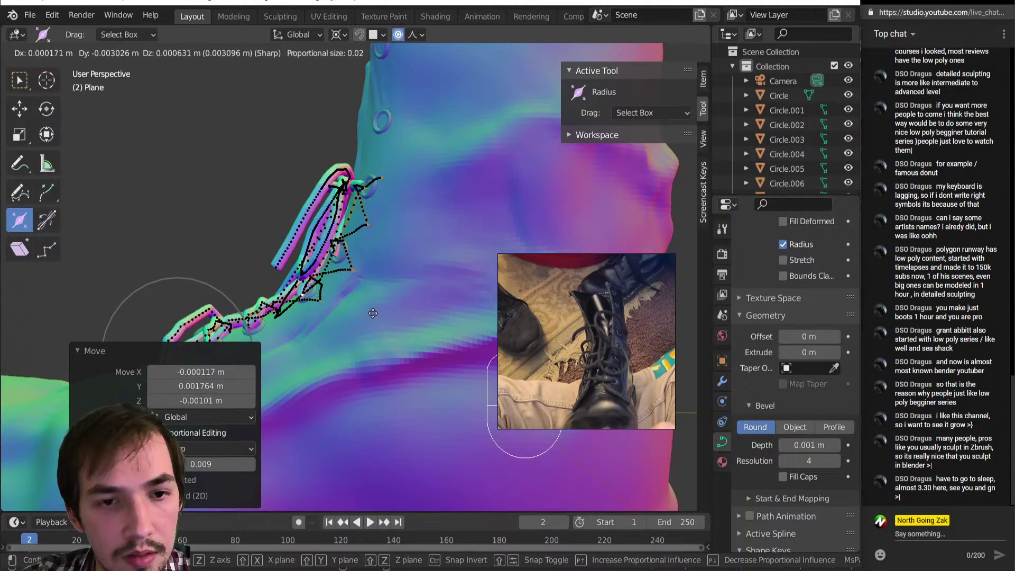
left_click(373, 313)
Step: Set the transform orientation to View and move the selected eyelet points along the view Z axis at a proportional size of 0.010
scroll(381, 333, "up", 8)
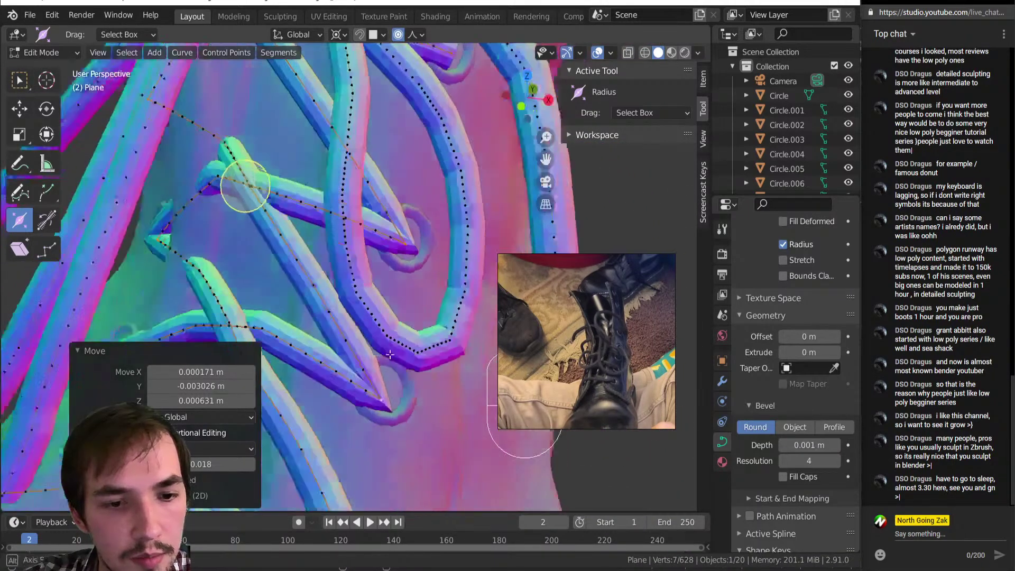
scroll(390, 355, "down", 6)
middle_click_drag(349, 328, 316, 291)
left_click(319, 35)
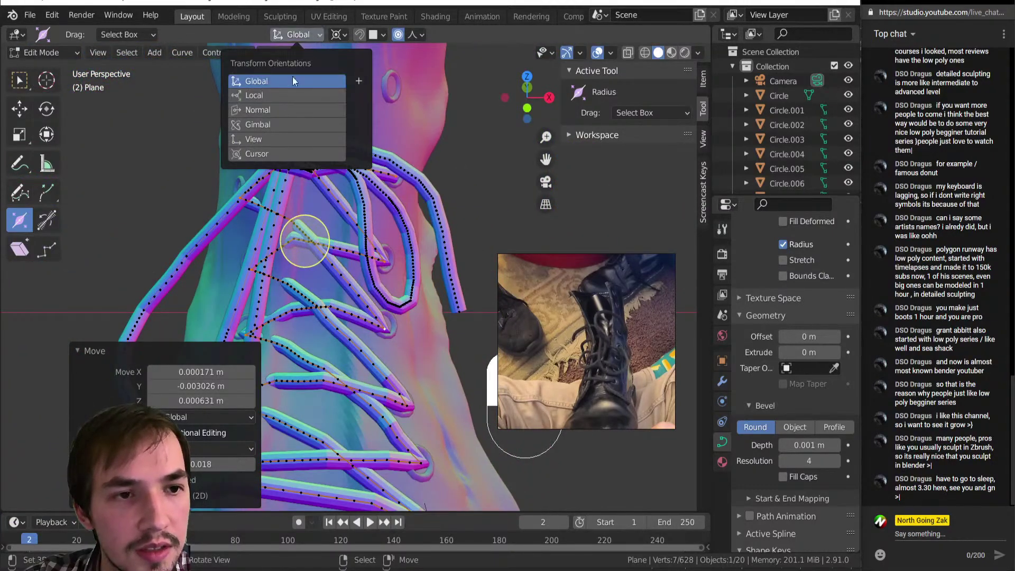
left_click(275, 135)
middle_click_drag(386, 301, 372, 282)
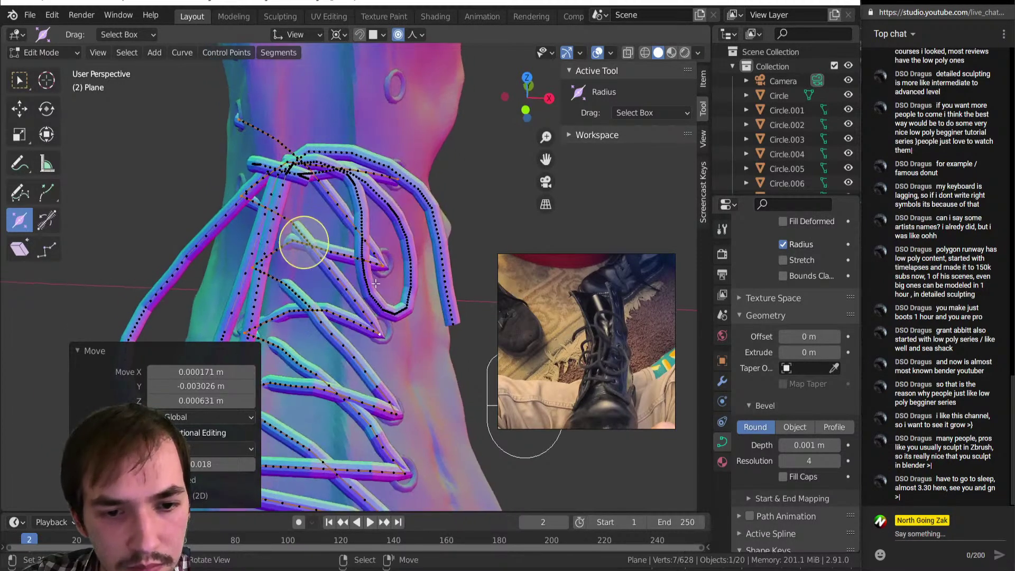
key("g")
key("z")
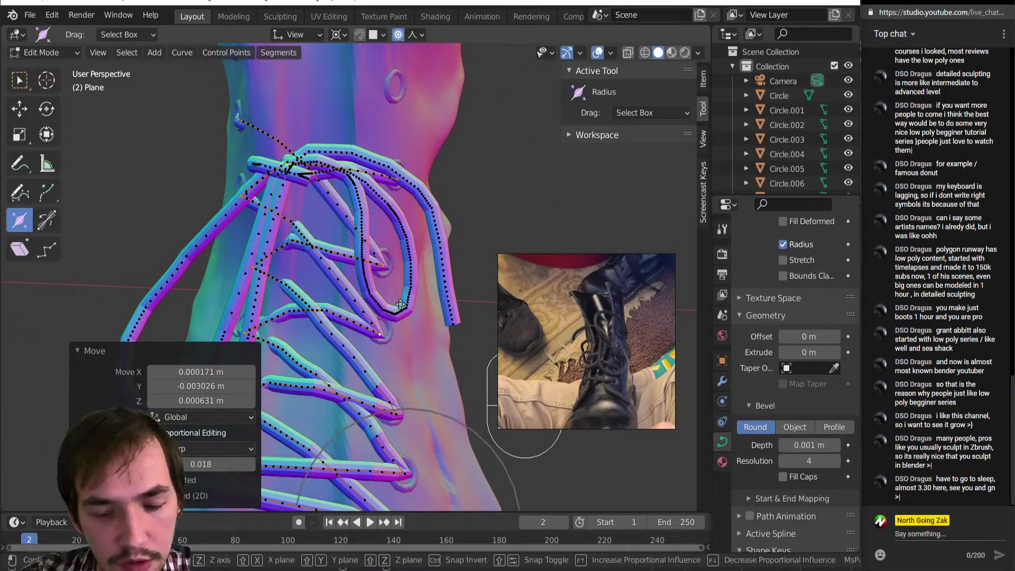
scroll(321, 122, "up", 5)
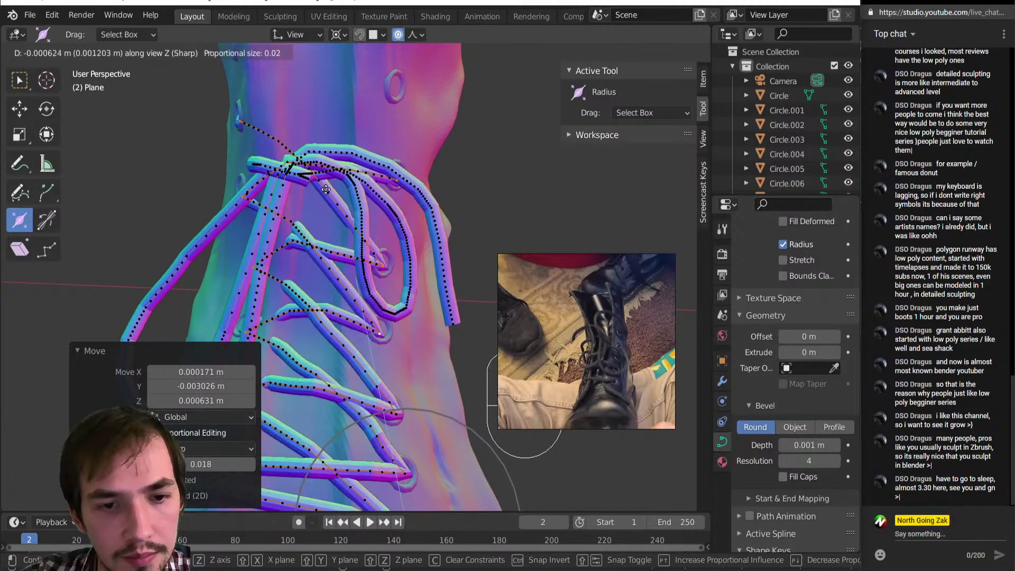
left_click(349, 175)
key("g")
key("z")
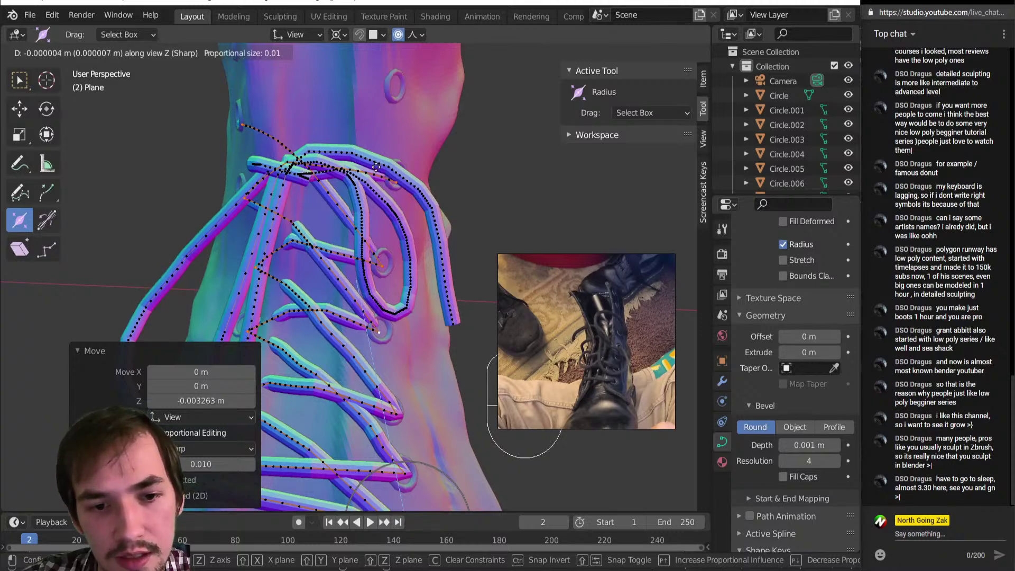
left_click(321, 254)
Step: Select lace points around the upper eyelets and crossings and move them 0.001267 m along the view Z axis
right_click(374, 258)
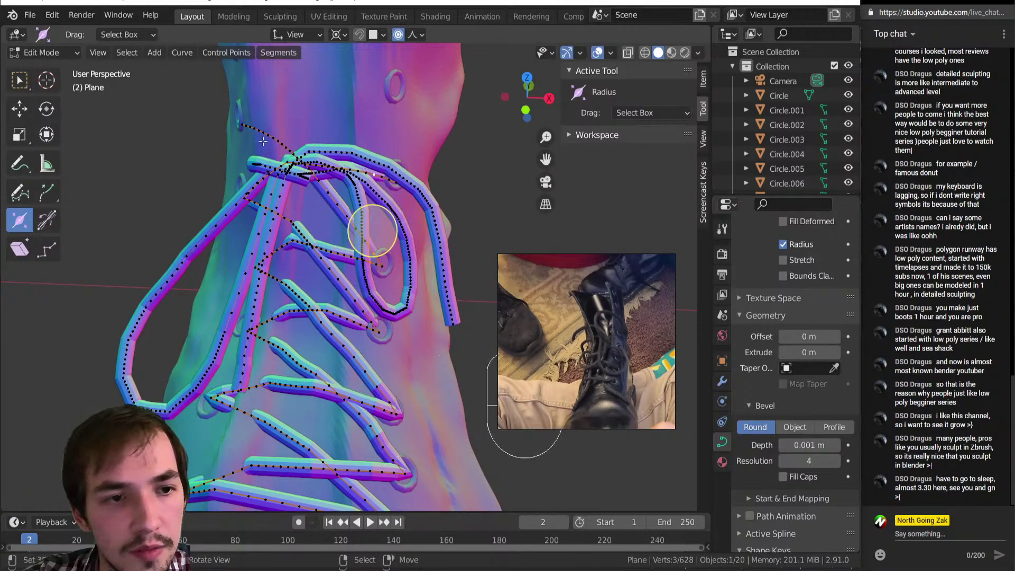
right_click(344, 207, "shift")
right_click(325, 205, "shift")
left_click(302, 34)
left_click(302, 35)
left_click(302, 35)
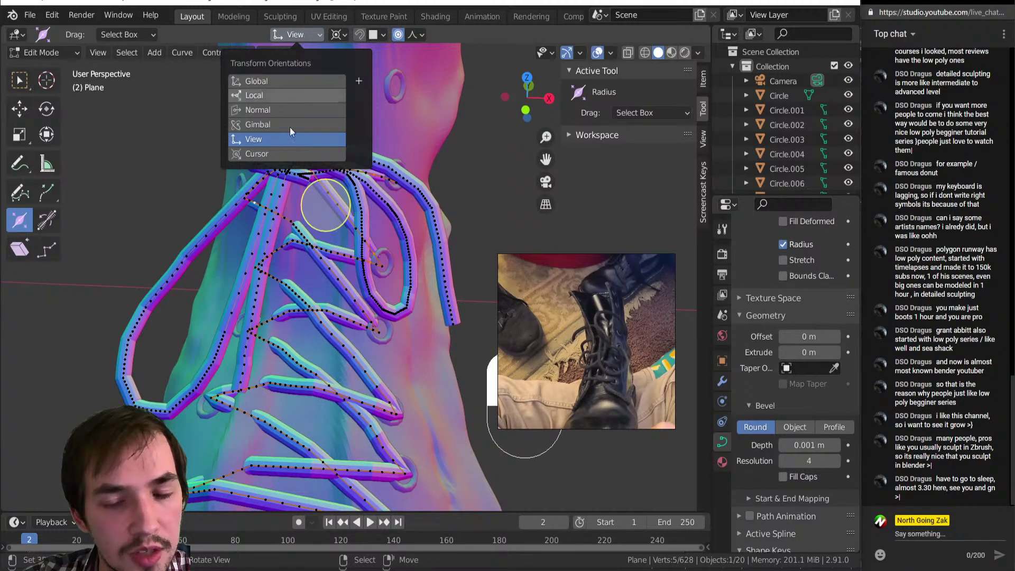
middle_click_drag(269, 277, 283, 286)
right_click(283, 286, "shift")
right_click(309, 359, "shift")
middle_click_drag(309, 359, 276, 357)
middle_click_drag(341, 343, 338, 355)
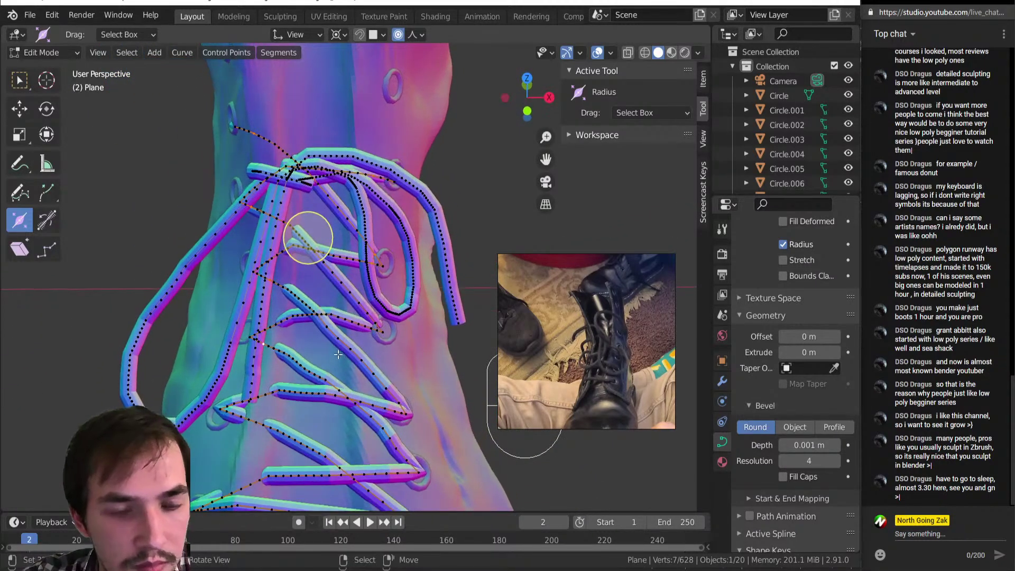
key("g")
key("z")
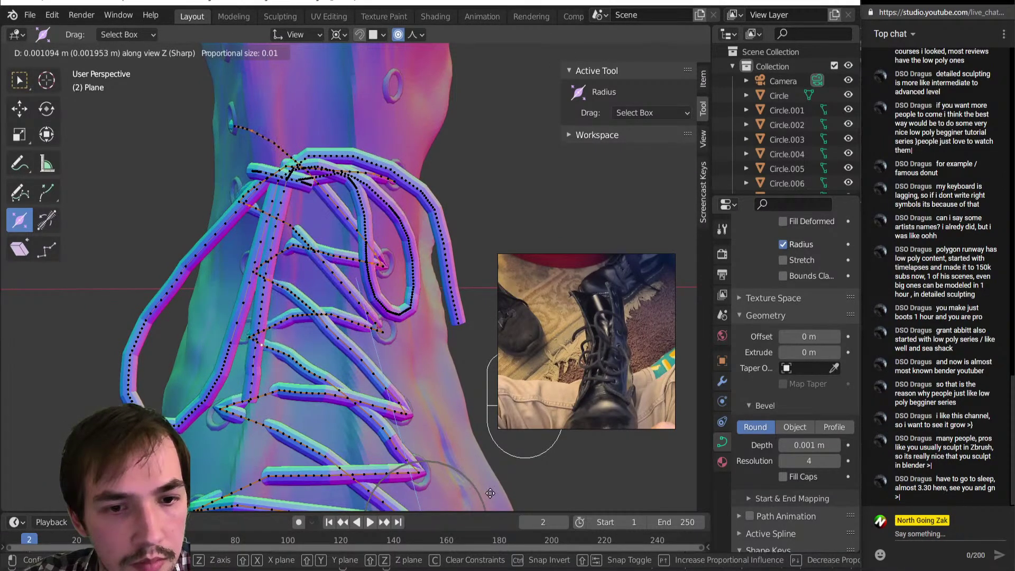
left_click(454, 467)
Step: Select a lace point beside a right-side eyelet, move it along the view Z axis and refine its position with free moves
middle_click_drag(451, 459, 405, 386)
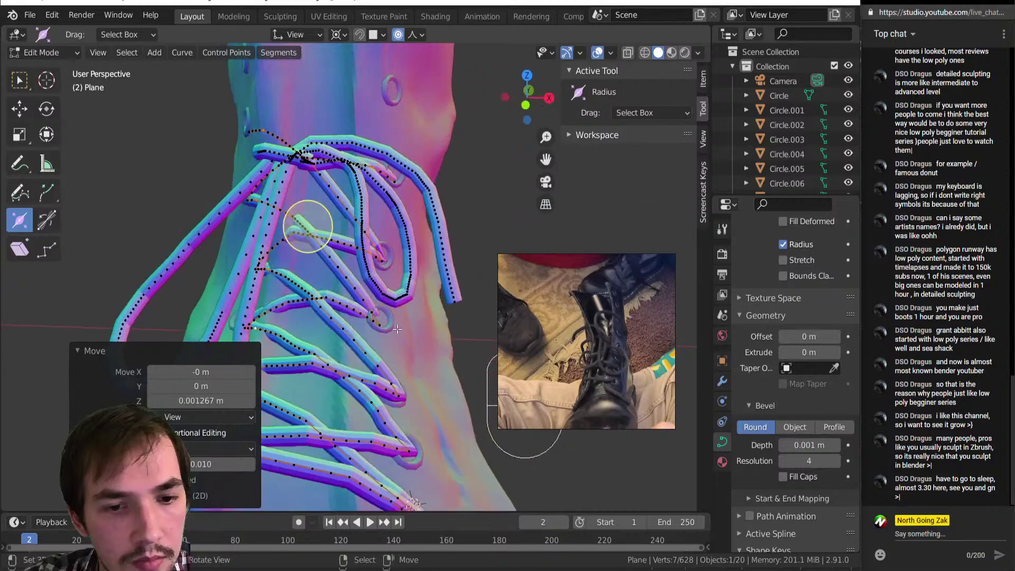
right_click(384, 331)
middle_click_drag(385, 331, 326, 307)
key("g")
key("z")
left_click(307, 313)
key("g")
left_click(283, 245)
key("g")
left_click(262, 256)
Step: Reposition the lace points at the third and second laced eyelets on the left side with proportional free moves
right_click(335, 323)
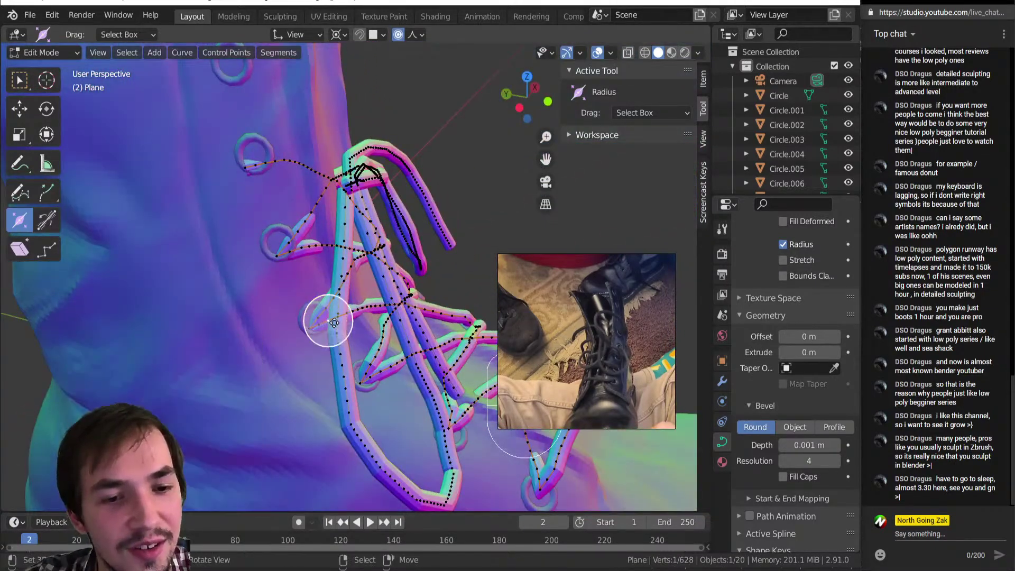
key("g")
left_click(321, 321)
right_click(303, 246)
key("g")
left_click(304, 245)
middle_click_drag(304, 245, 398, 181)
key("g")
left_click(392, 217)
middle_click_drag(393, 217, 295, 248)
key("g")
left_click(303, 237)
Step: Fine-tune the lace loop at the second left-side eyelet and move a lace point farther along the crossing
right_click(257, 230)
key("g")
left_click(260, 228)
right_click(284, 212)
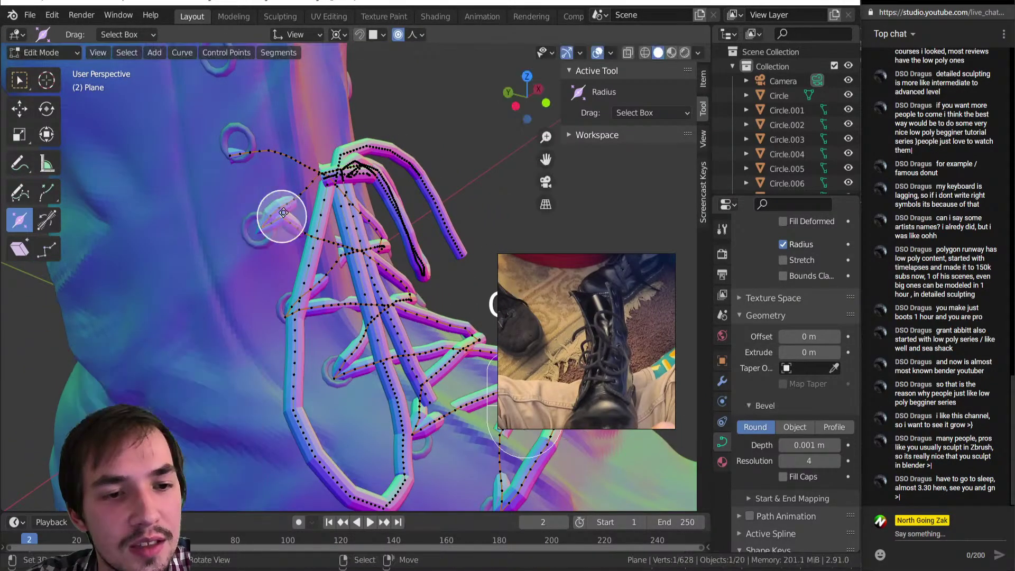
key("g")
left_click(270, 234)
middle_click_drag(271, 234, 263, 330)
right_click(383, 235)
key("g")
left_click(366, 234)
right_click(307, 204)
Step: Select the lace stretch leaving a lower left-side eyelet and move it 0.000605 m along the view Z axis with proportional editing off
middle_click_drag(304, 361, 296, 376)
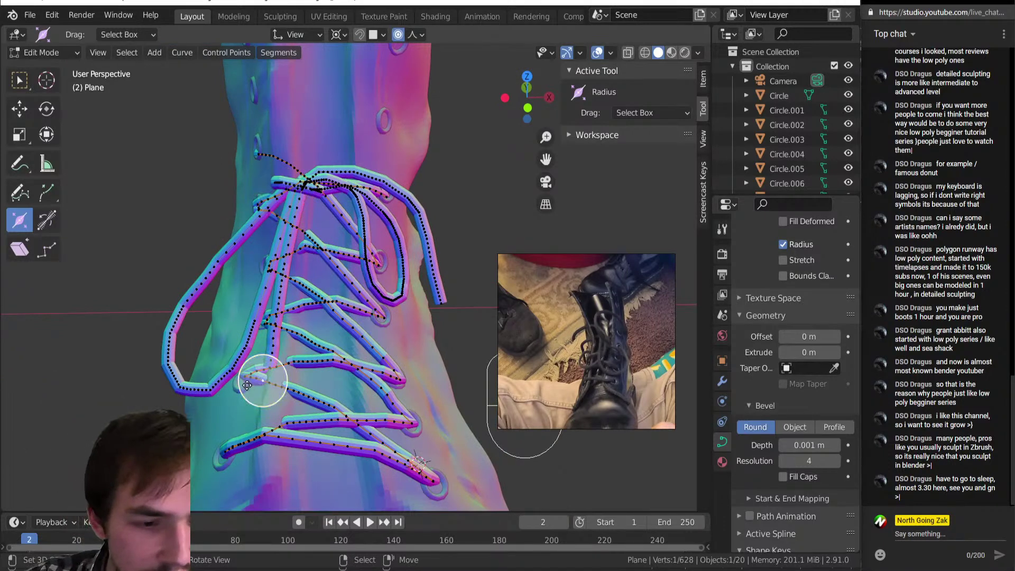
left_click(299, 393, "ctrl")
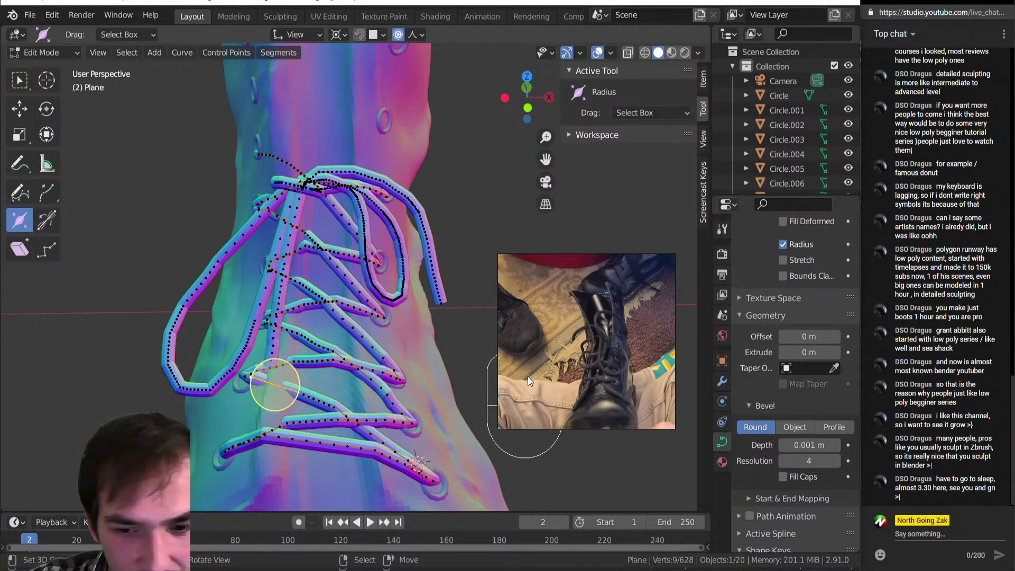
scroll(594, 373, "up", 2)
scroll(591, 376, "up", 2)
middle_click_drag(301, 361, 311, 400)
key("g")
key("z")
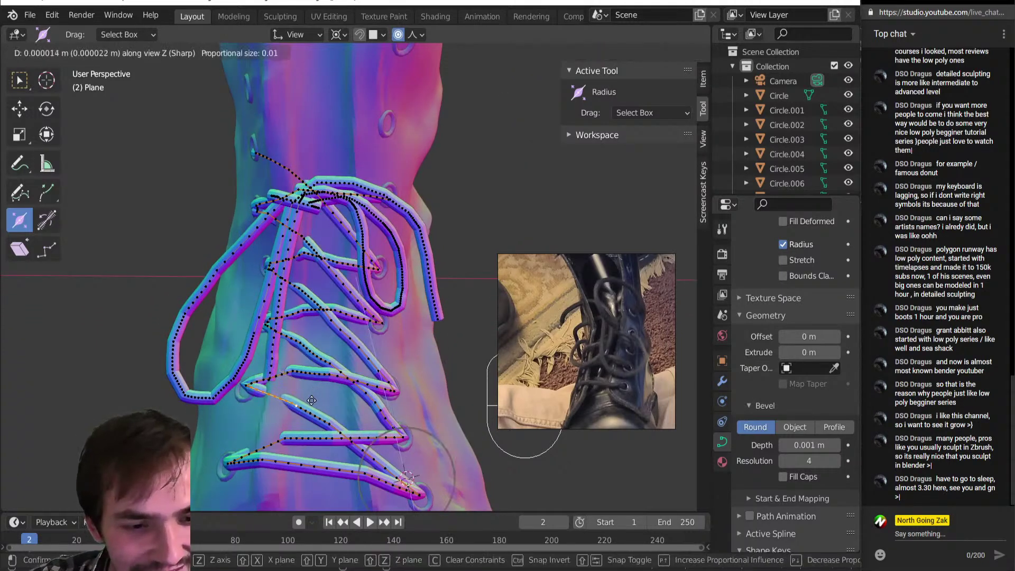
left_click(272, 332)
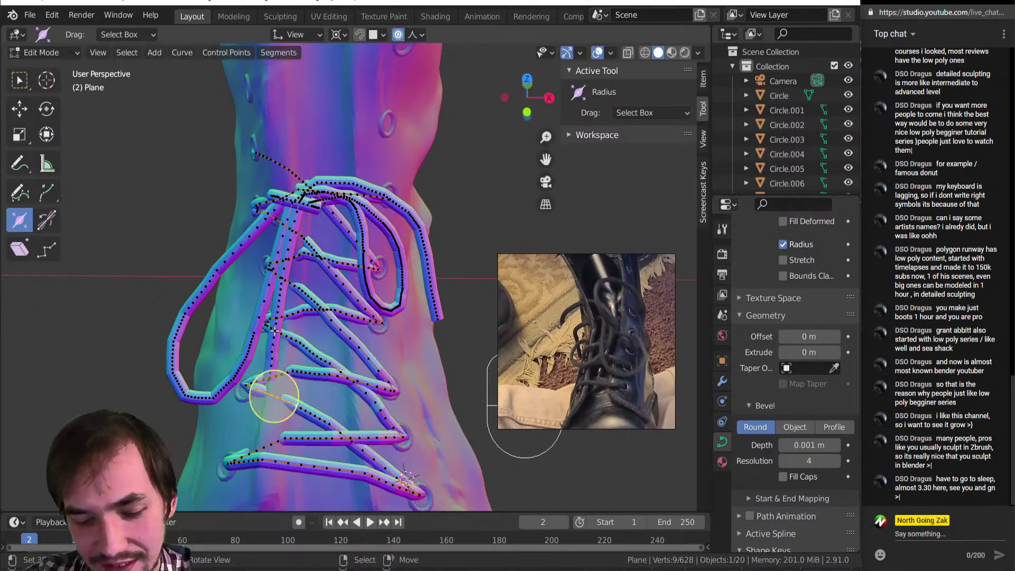
key("g")
key("z")
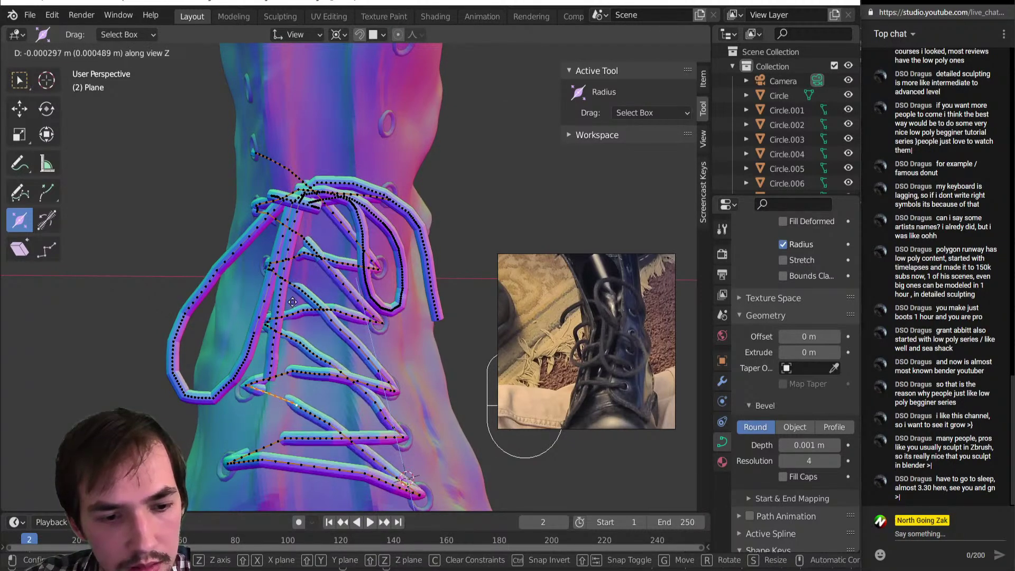
left_click(292, 291)
Step: Select the crossing lace stretch at the next left-side eyelet up and trackball-rotate it by -10.3° and -5.16°
scroll(288, 304, "down", 5)
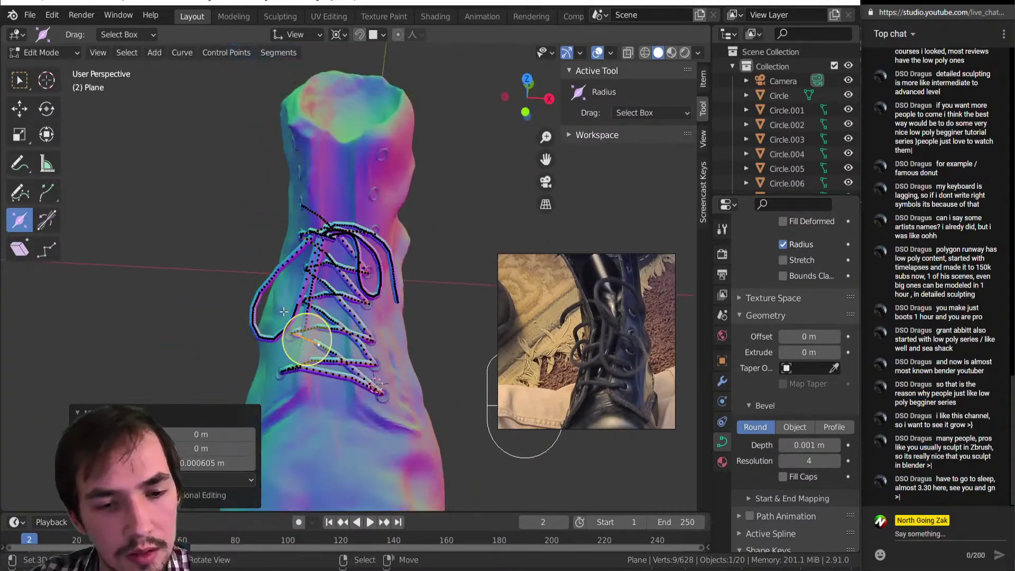
scroll(329, 303, "up", 5)
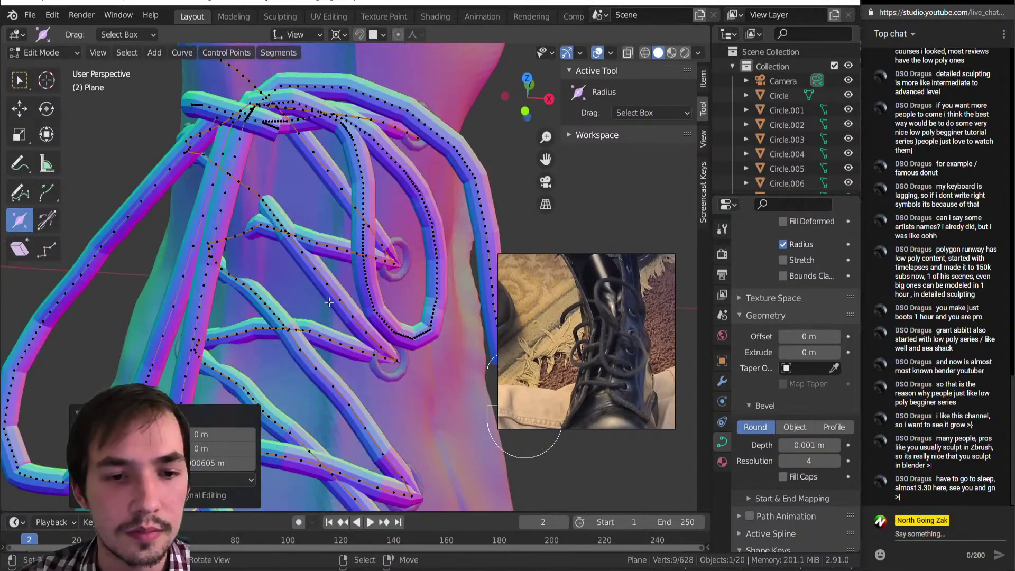
middle_click_drag(311, 294, 345, 269)
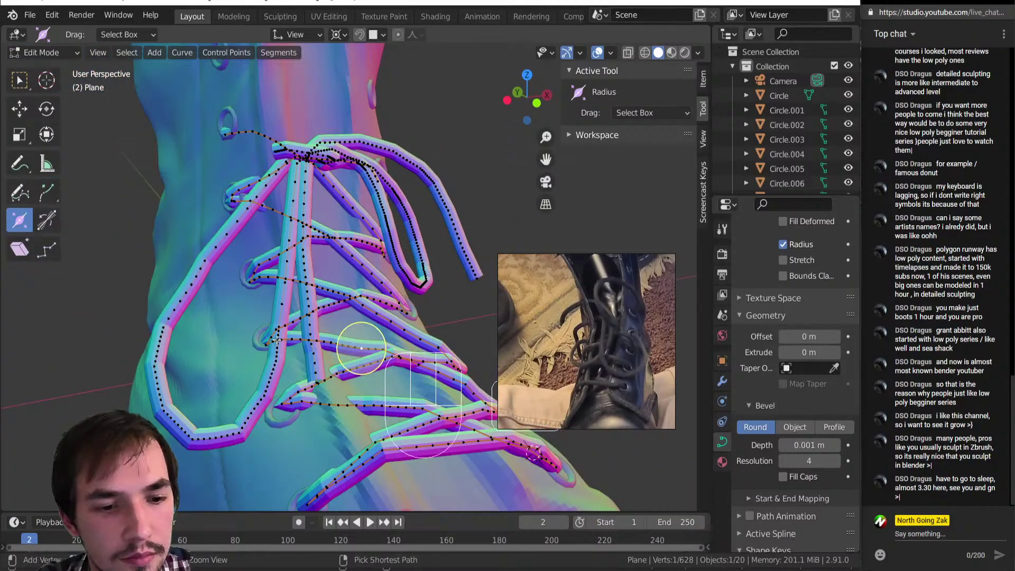
key("l")
mouse_move(364, 349)
middle_mouse_down()
mouse_move(431, 343)
mouse_move(354, 338)
middle_mouse_up()
key("r")
key("r")
left_click(437, 343)
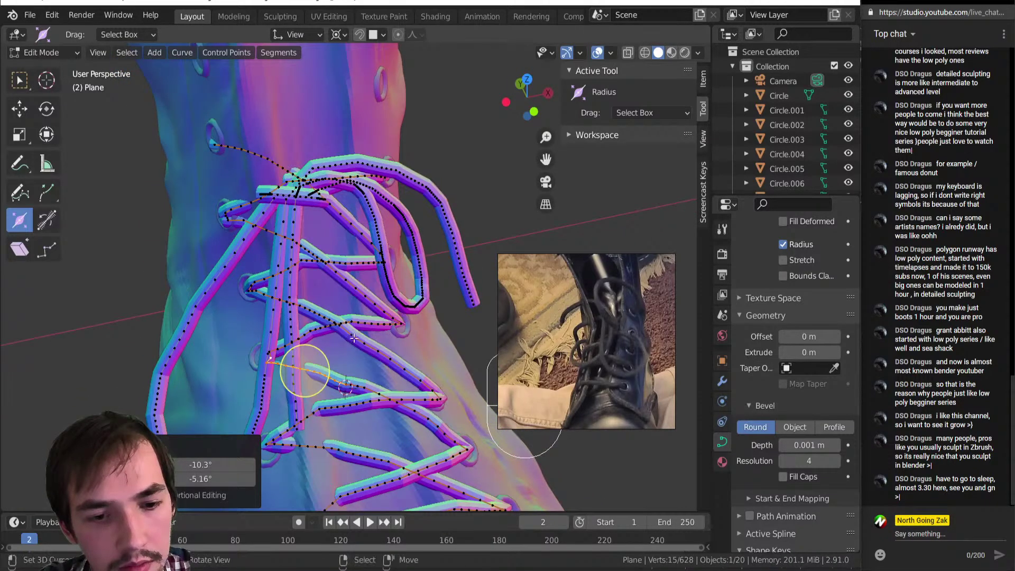
Step: Nudge the end point of the next higher lace crossing, then select that stretch and trackball-rotate it by 1.15° and -21.8°
left_click(317, 307)
left_click(283, 302, "shift")
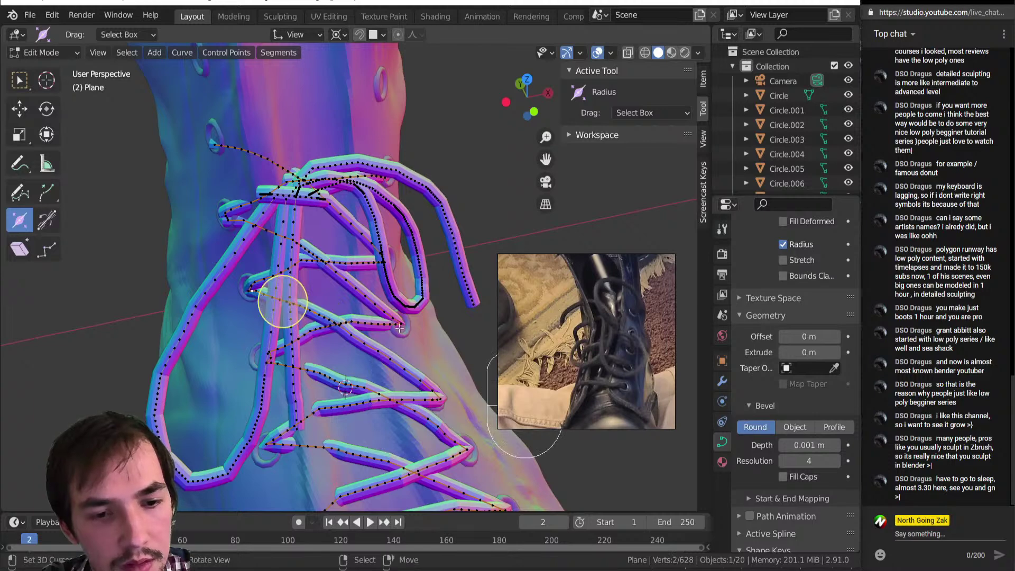
left_click_drag(312, 312, 313, 313)
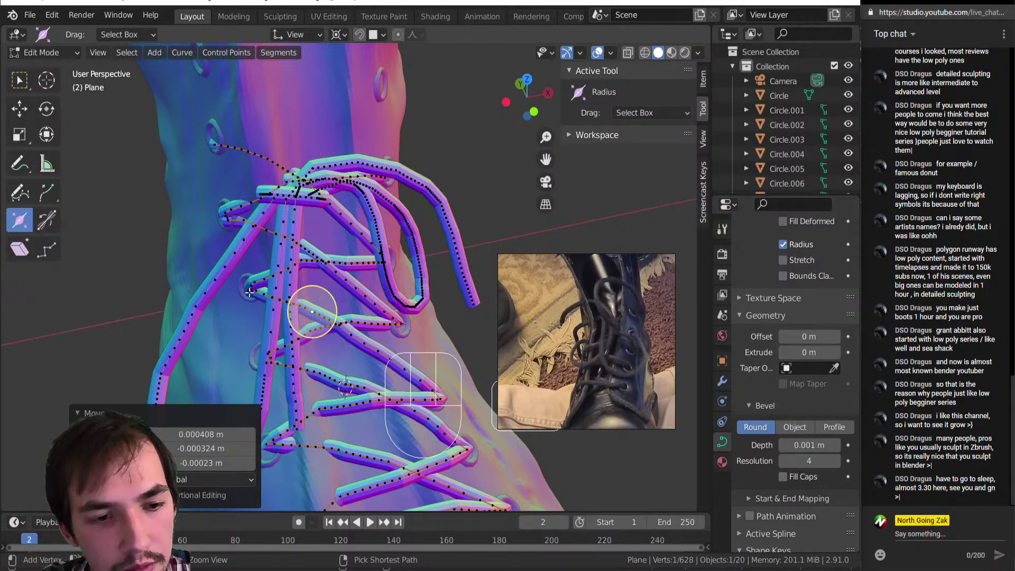
left_click(281, 300, "ctrl")
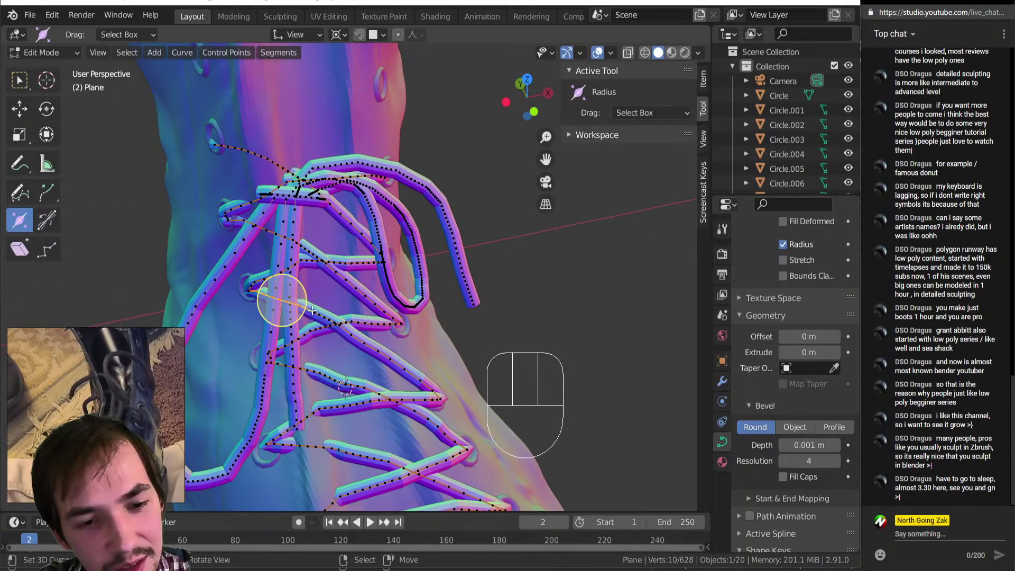
key("r")
key("r")
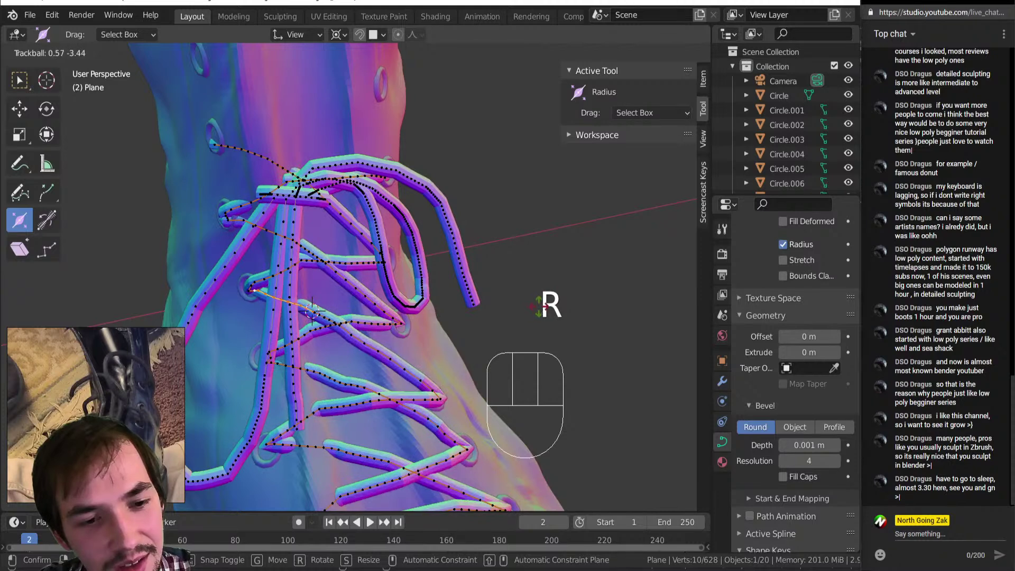
left_click(520, 308)
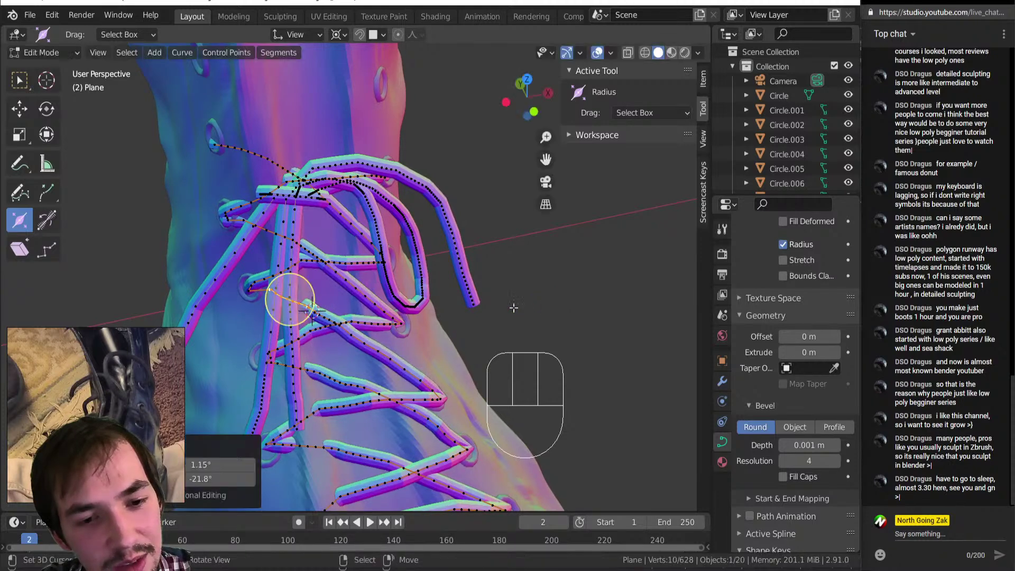
Step: Select the lace stretch running from the upper left-side eyelet under the bow and trackball-rotate it by -4.01° and -8.59°
right_click(312, 252)
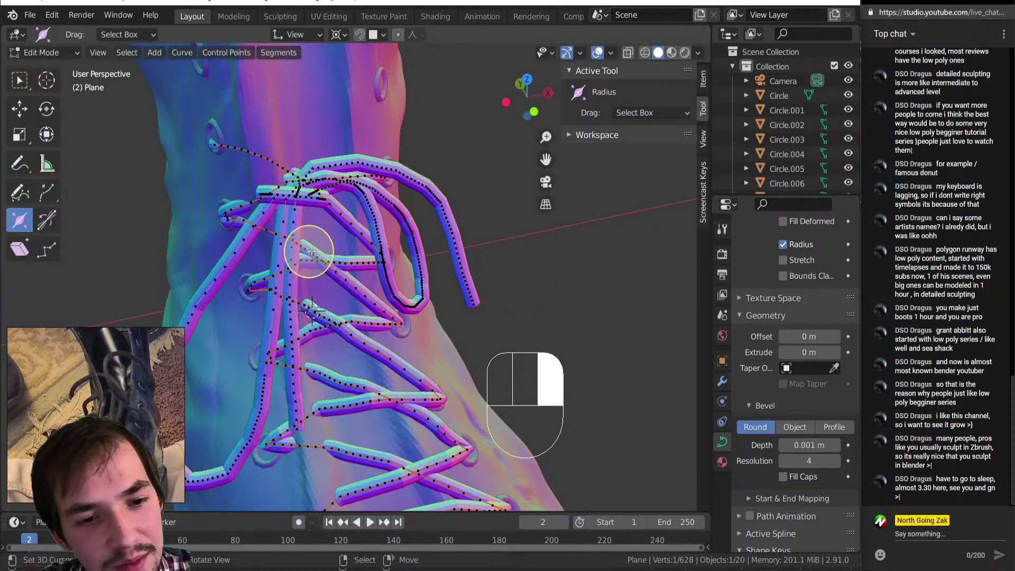
right_click(243, 221, "ctrl")
key("r")
key("r")
left_click(335, 202)
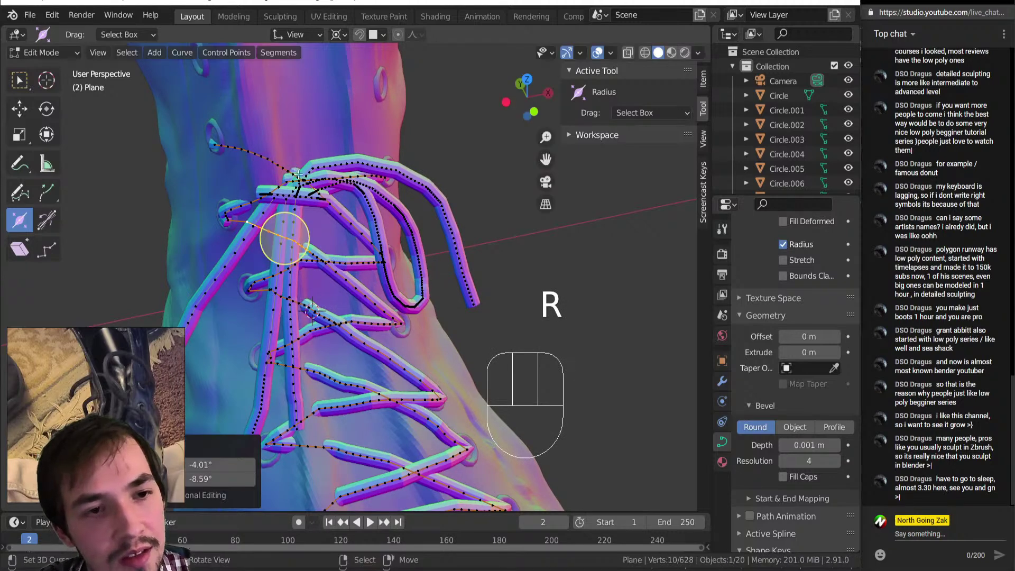
Step: Leave curve editing, select the boot mesh and start sculpting it with the Draw Sharp brush
scroll(284, 238, "down", 6)
key("Tab")
middle_click_drag(272, 294, 413, 300)
right_click(350, 315)
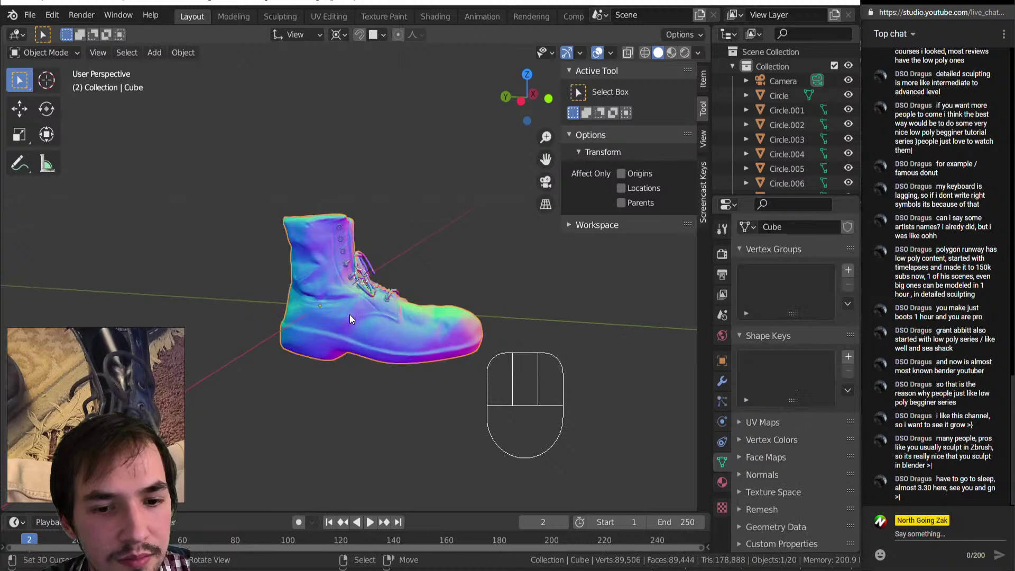
key("Tab")
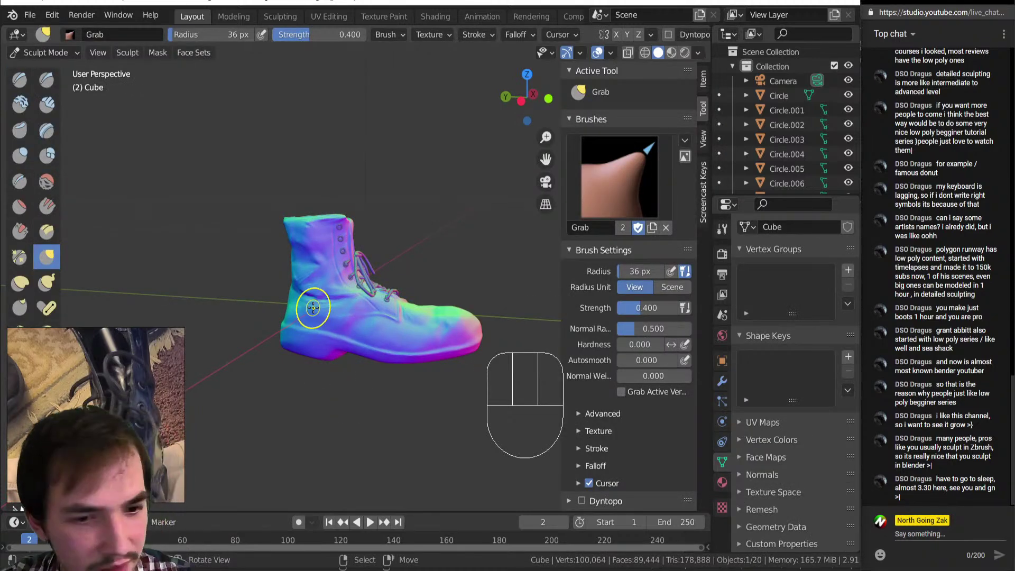
left_click(46, 79)
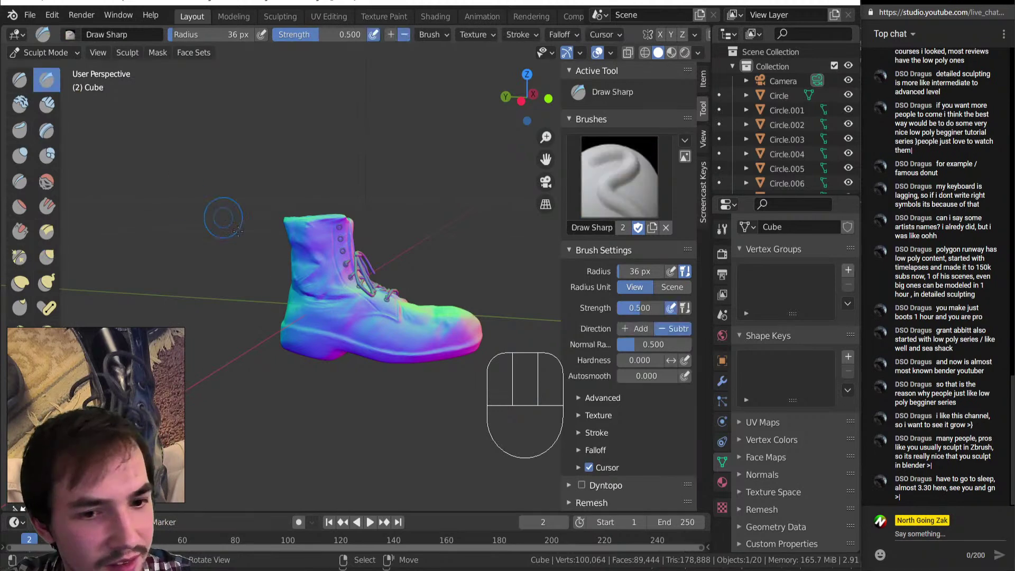
Step: Sculpt a sharp raised fold across the boot's ankle with inverted Draw Sharp strokes at a radius of about 28 to 31 px
middle_click_drag(314, 340, 353, 372, "ctrl")
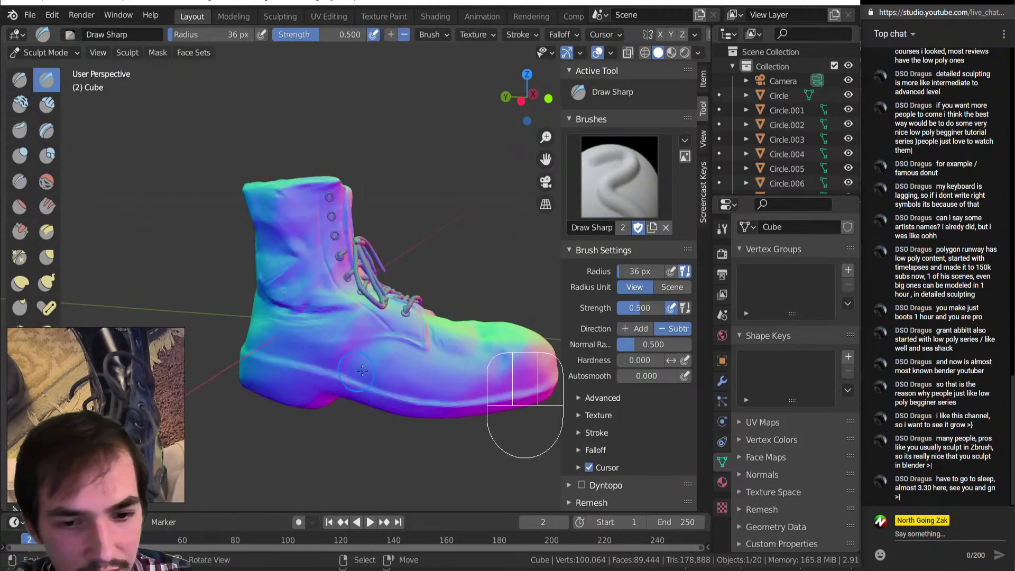
mouse_move(282, 303)
left_mouse_down("ctrl")
mouse_move(307, 301)
mouse_move(382, 344)
mouse_move(278, 304)
left_mouse_up("ctrl")
mouse_move(381, 345)
left_mouse_down("ctrl")
mouse_move(283, 306)
mouse_move(389, 347)
left_mouse_up("ctrl")
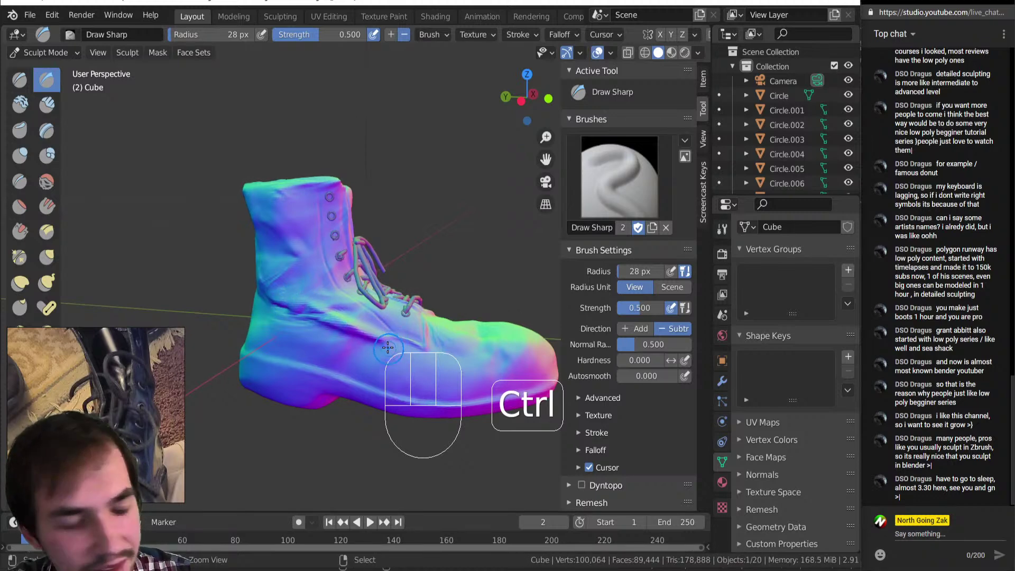
left_click(284, 299, "ctrl")
middle_click_drag(285, 299, 293, 298)
left_click_drag(293, 299, 249, 284, "ctrl")
left_click_drag(327, 318, 329, 319, "ctrl")
left_click(360, 320, "ctrl")
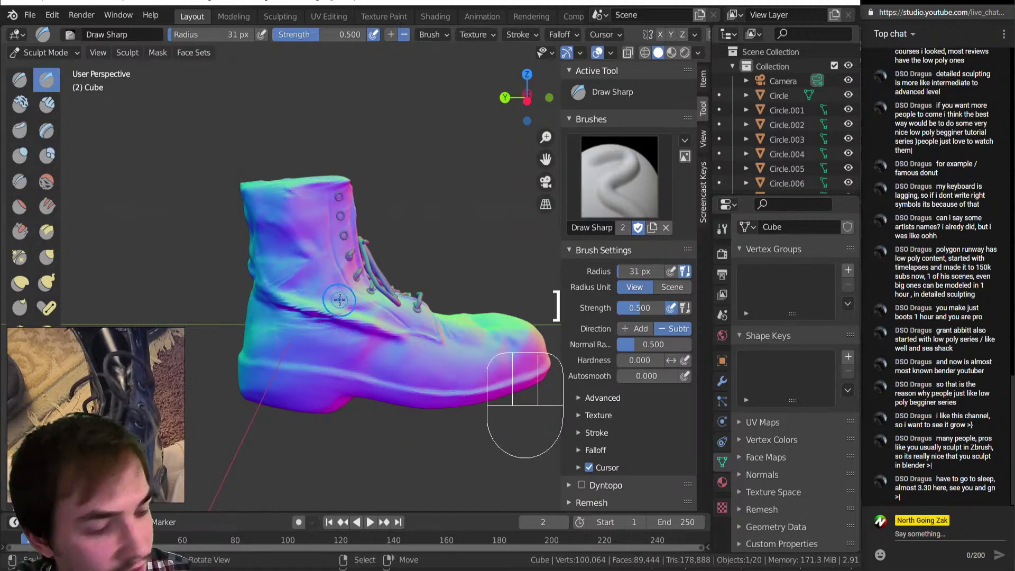
Step: Add a short diagonal fold above the ankle crease with an inverted Draw Sharp stroke and smooth the surface around it
left_click_drag(309, 276, 299, 290, "ctrl")
middle_click_drag(298, 290, 318, 300, "ctrl")
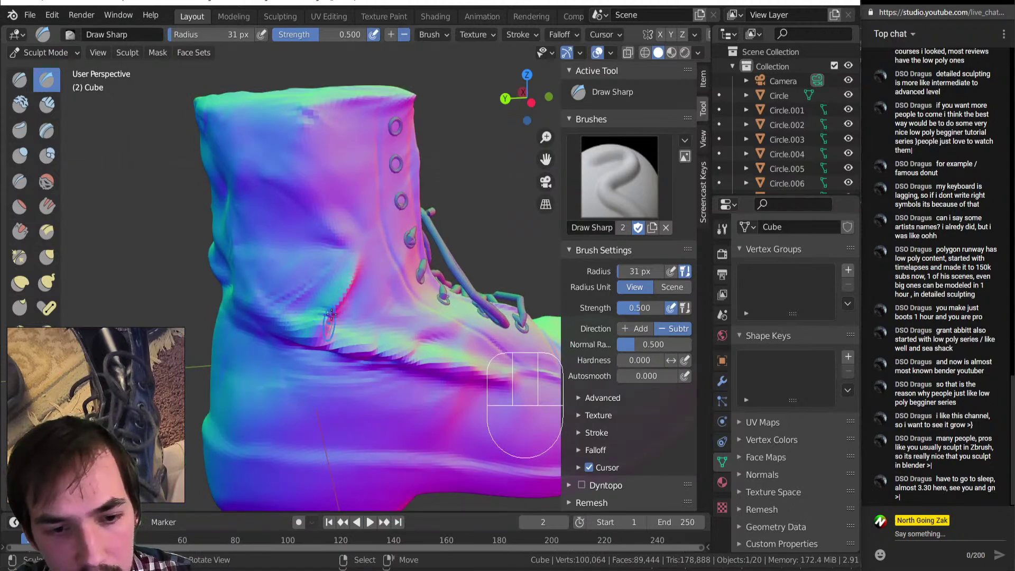
mouse_move(338, 297)
left_mouse_down("shift")
mouse_move(317, 316)
mouse_move(329, 339)
left_mouse_up("shift")
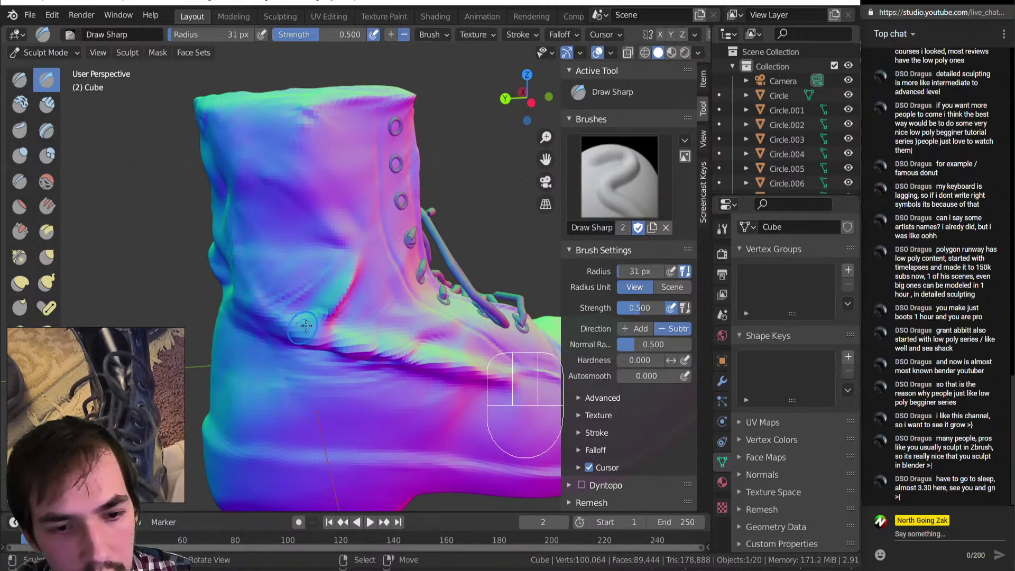
middle_click_drag(339, 348, 290, 288)
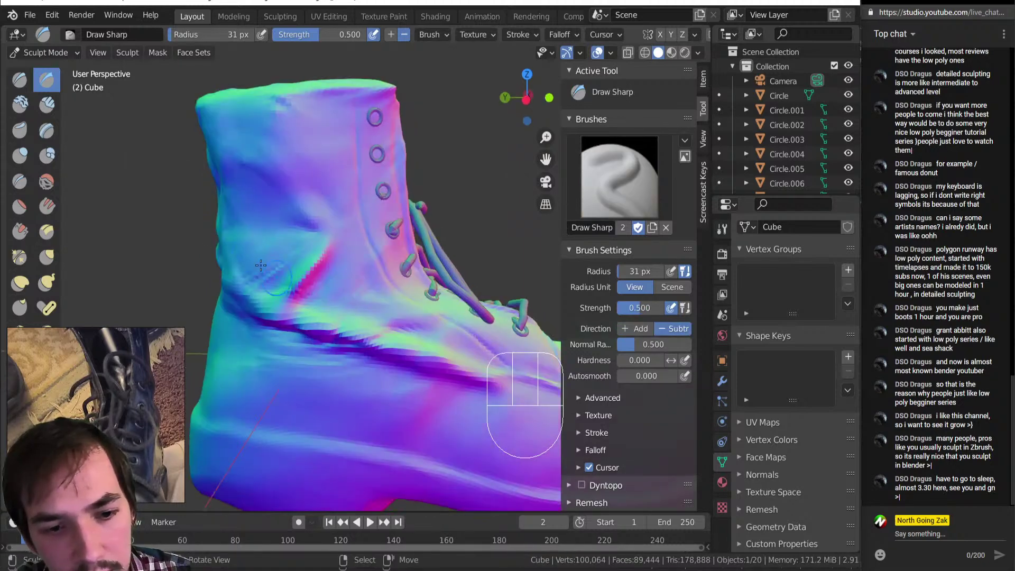
Step: Relax the mesh along the ankle folds with the Slide Relax brush at a radius of 82 px
scroll(45, 158, "down", 5)
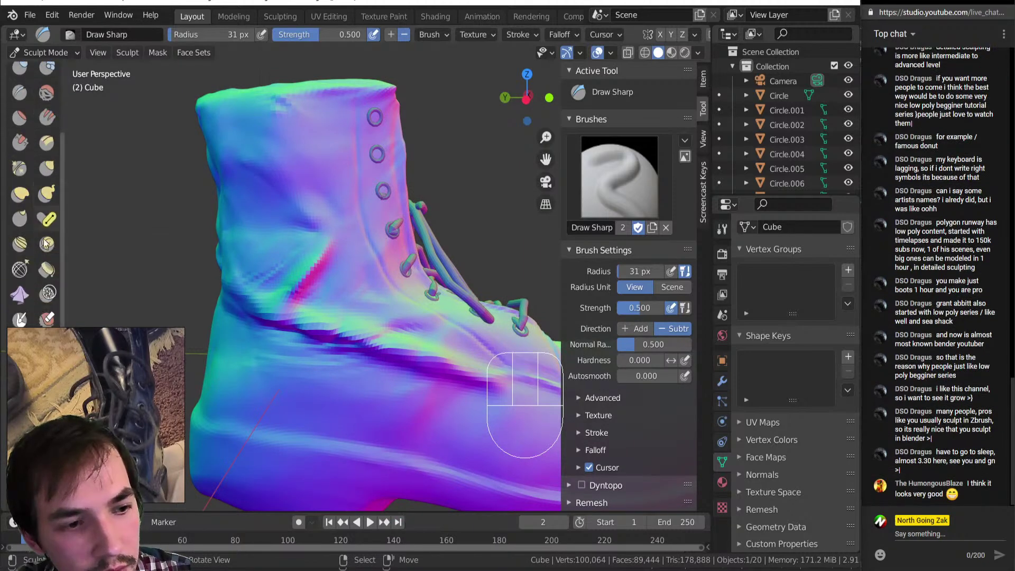
left_click(20, 240)
key("bracketright")
key("bracketright")
key("bracketright")
key("bracketright")
key("bracketright")
key("bracketright")
key("bracketright")
key("bracketright")
key("bracketright")
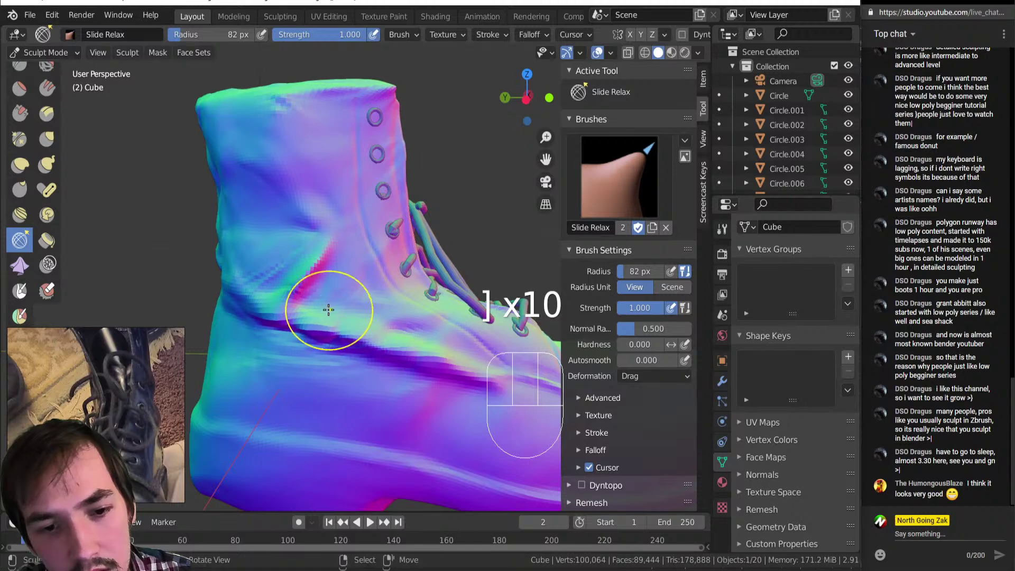
left_click_drag(350, 311, 418, 336)
key("ctrl")
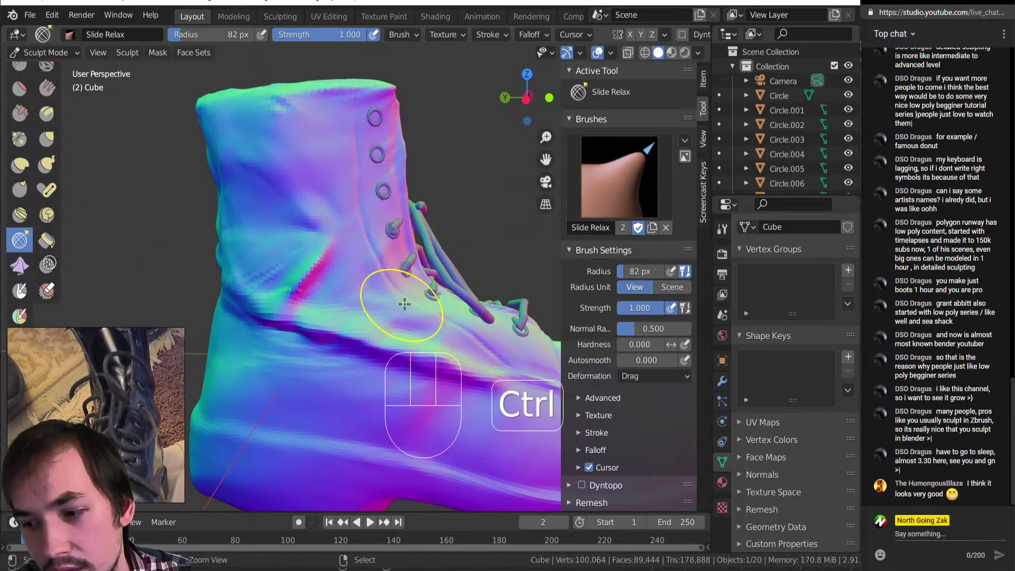
middle_click_drag(401, 303, 449, 296, "ctrl")
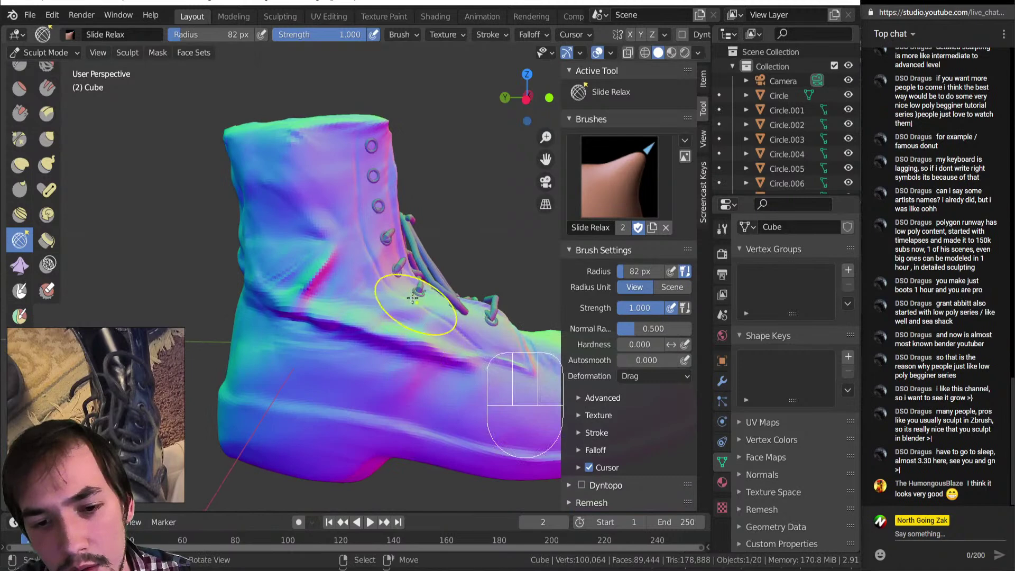
left_click(325, 275)
middle_click_drag(307, 280, 330, 308)
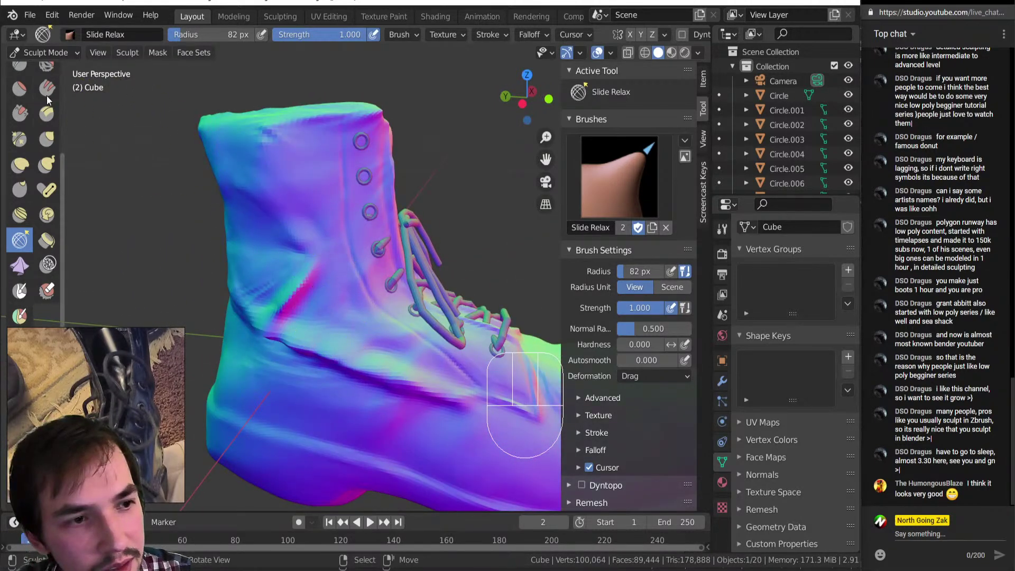
Step: Soften the diagonal ankle fold with the Flatten brush
left_click(19, 89)
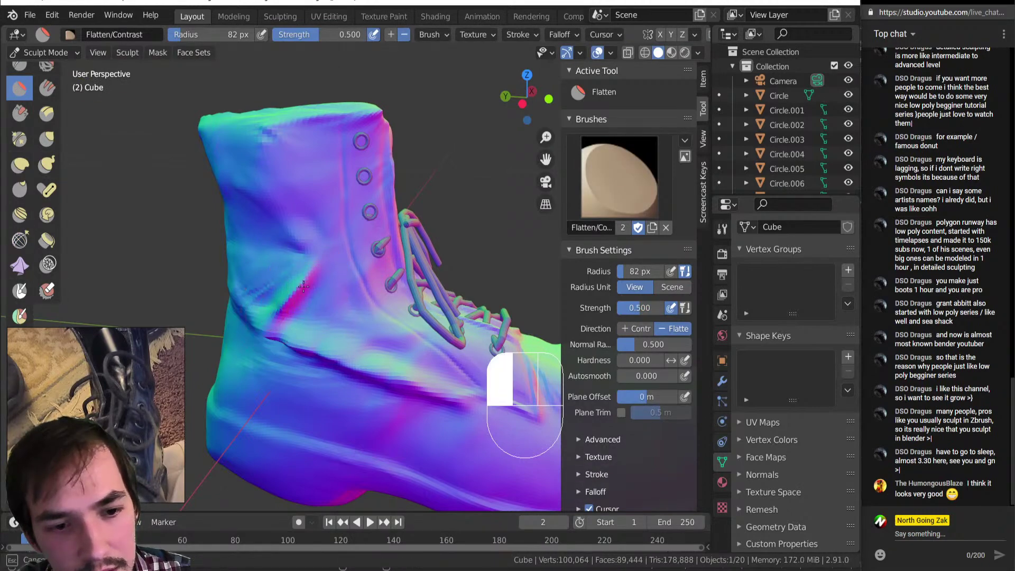
middle_click_drag(284, 291, 332, 322)
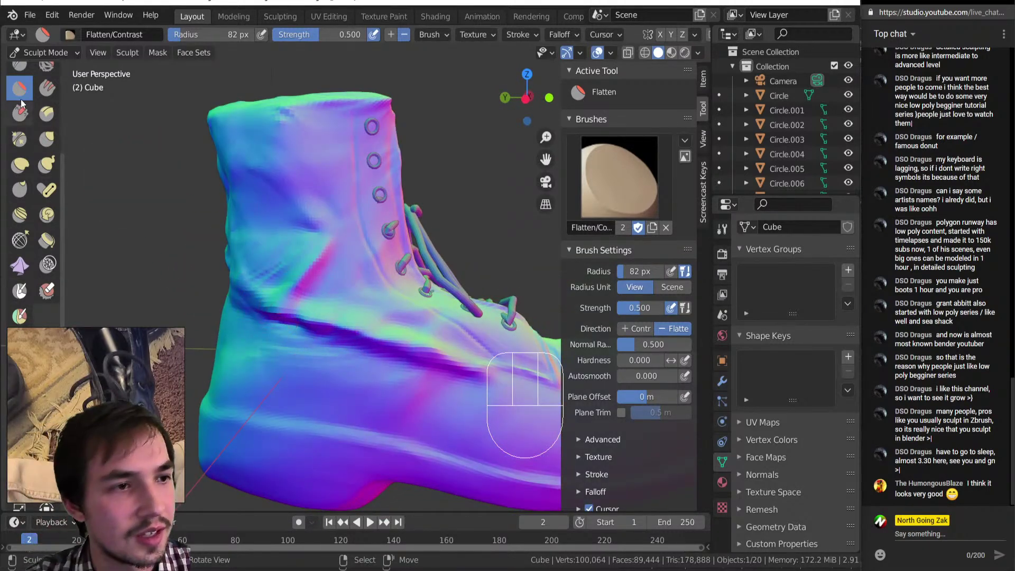
Step: Flatten the surface around the boot's ankle crease and heel with the Flatten brush at a radius of 112 px
key("bracketright")
left_click_drag(264, 302, 268, 302)
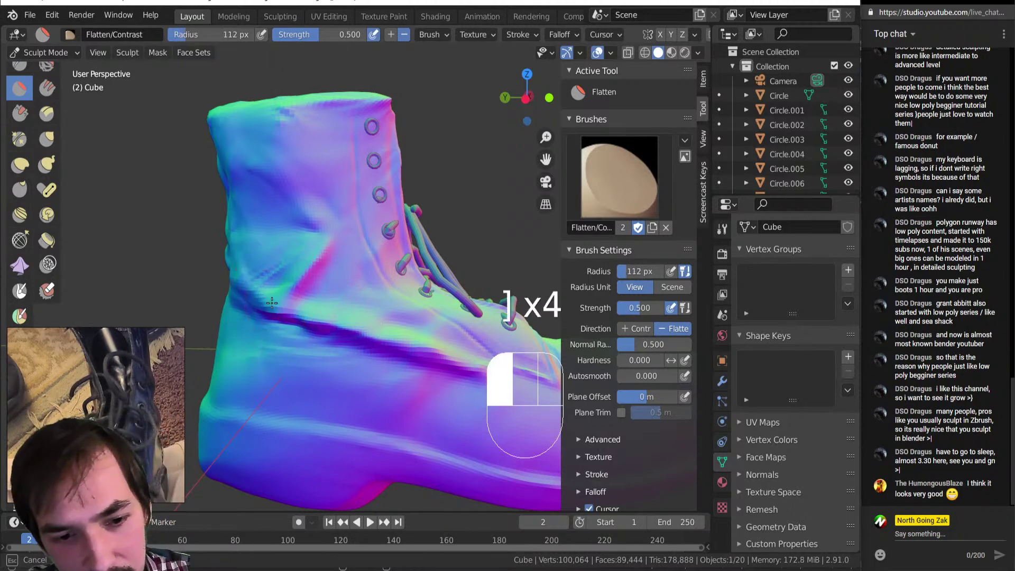
left_click_drag(395, 347, 392, 349)
mouse_move(522, 431)
middle_mouse_down()
mouse_move(240, 316)
mouse_move(312, 306)
mouse_move(291, 290)
mouse_move(465, 418)
mouse_move(363, 340)
mouse_move(457, 325)
mouse_move(280, 286)
middle_mouse_up()
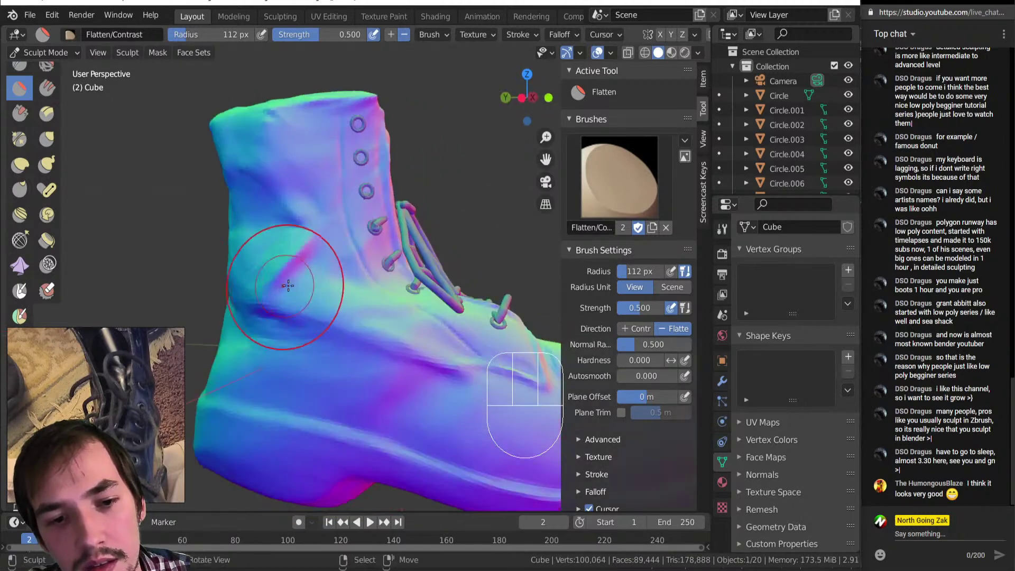
left_click_drag(256, 288, 253, 302)
left_click_drag(317, 333, 316, 333)
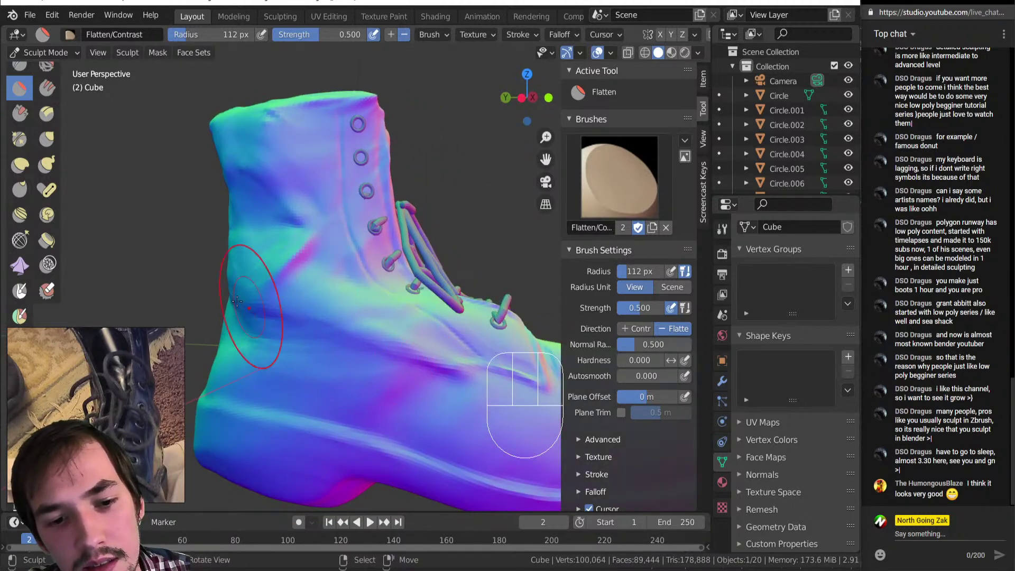
Step: Soften the diagonal fold above the ankle crease with the Flatten brush at a radius of 88 px
key("bracketright")
key("bracketright")
key("bracketright")
key("bracketright")
key("bracketleft")
key("bracketleft")
key("bracketleft")
key("bracketleft")
key("bracketleft")
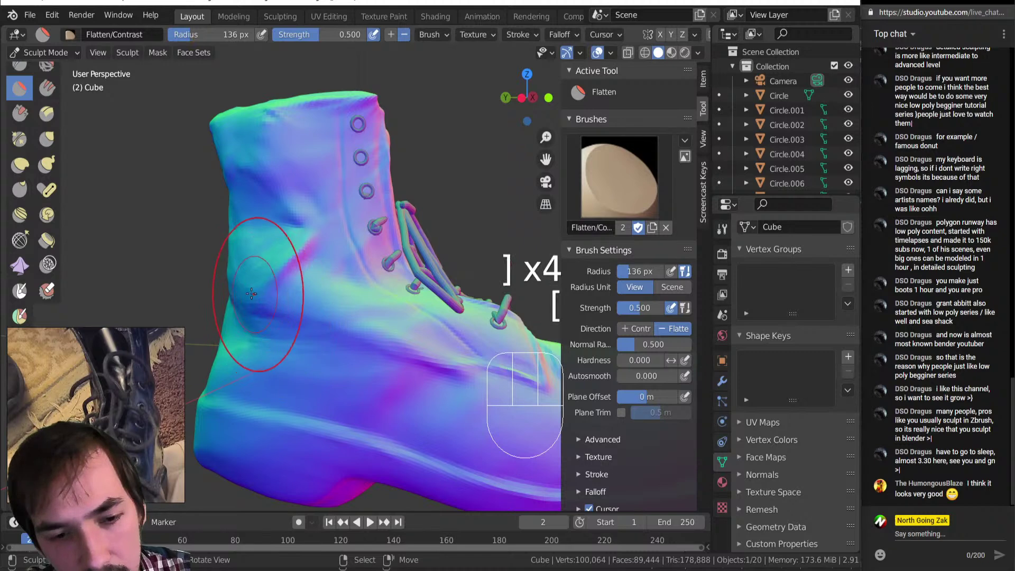
left_click_drag(283, 268, 284, 266)
Step: Carve short creases into the side of the boot behind the toe cap with Draw Sharp at a radius of 45 px
middle_click_drag(284, 266, 261, 419, "ctrl")
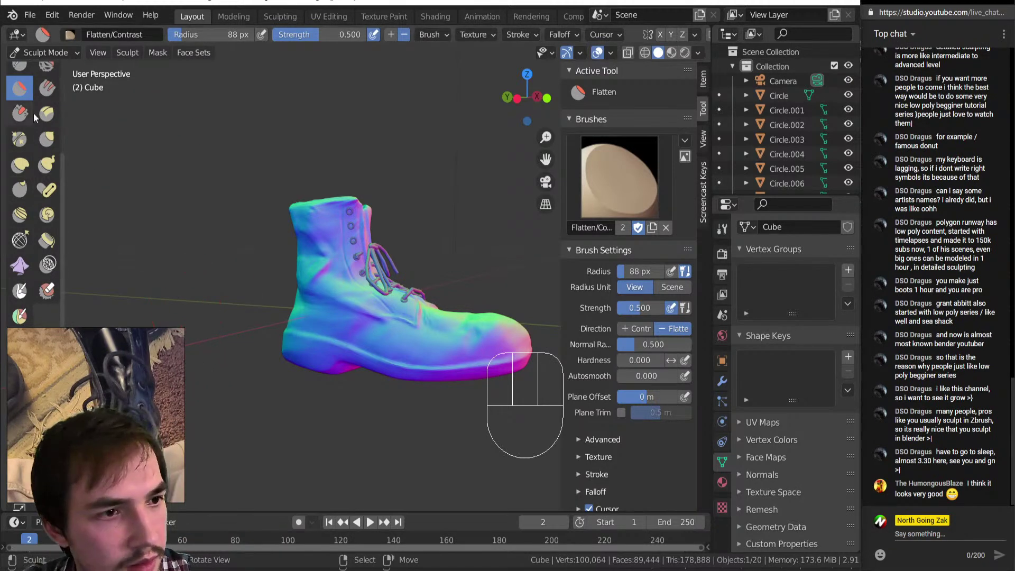
scroll(21, 119, "up", 3)
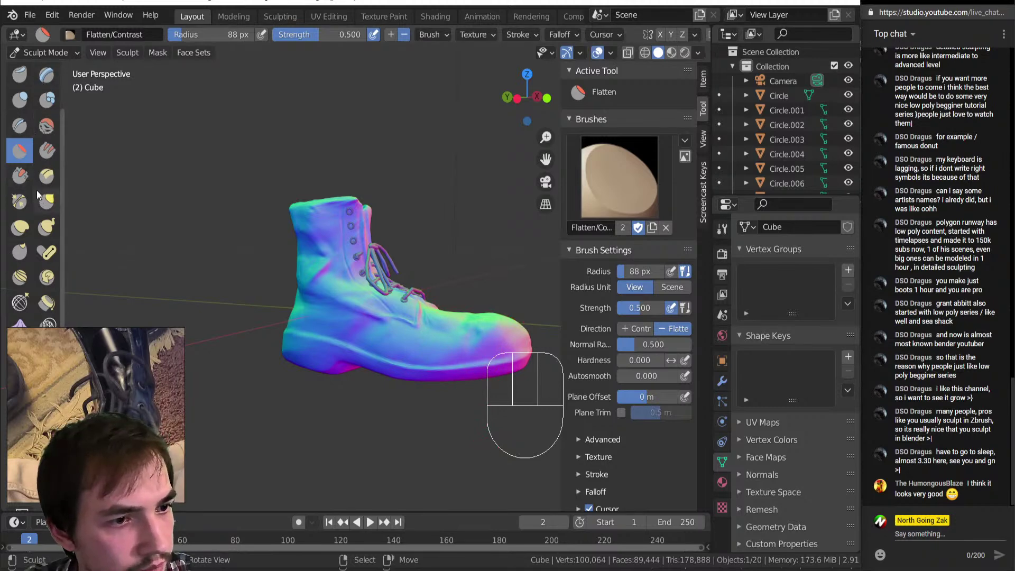
scroll(29, 228, "up", 2)
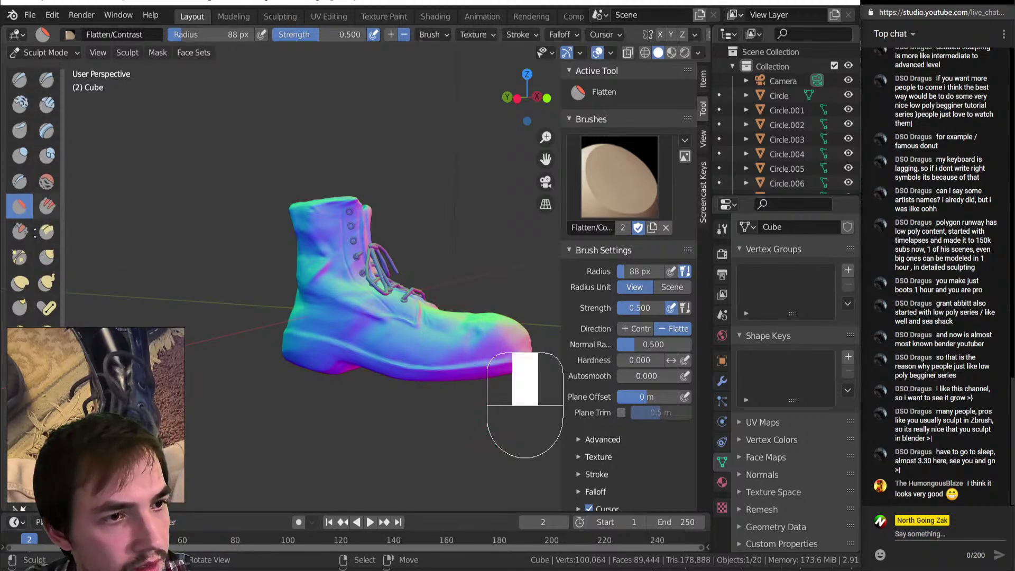
left_click(51, 77)
middle_click_drag(352, 289, 246, 342)
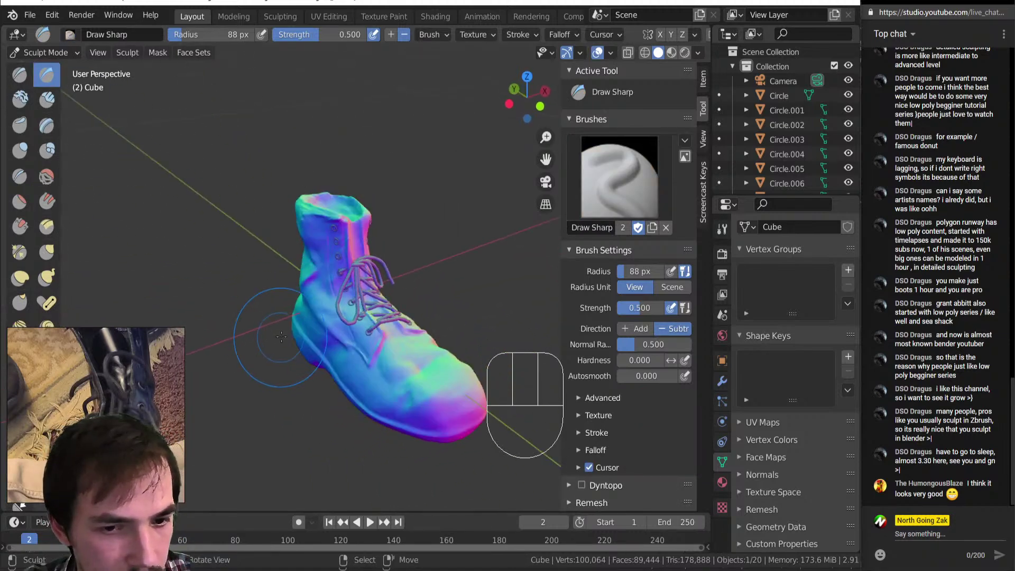
middle_click_drag(308, 328, 263, 309, "shift")
middle_click_drag(296, 344, 281, 307, "ctrl")
mouse_move(280, 307)
middle_mouse_down()
mouse_move(293, 308)
mouse_move(299, 376)
middle_mouse_up()
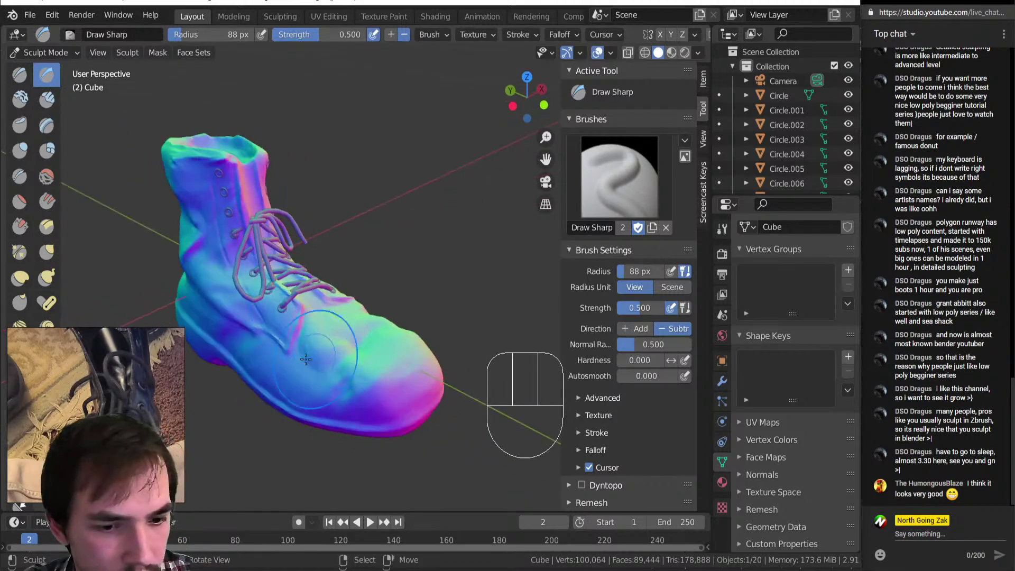
key("bracketleft")
key("bracketleft")
key("bracketleft")
key("bracketleft")
key("bracketleft")
key("bracketleft")
key("bracketleft")
key("bracketleft")
key("bracketleft")
mouse_move(298, 379)
left_mouse_down()
mouse_move(334, 347)
mouse_move(320, 354)
mouse_move(329, 353)
mouse_move(315, 383)
left_mouse_up()
left_click_drag(319, 382, 319, 398)
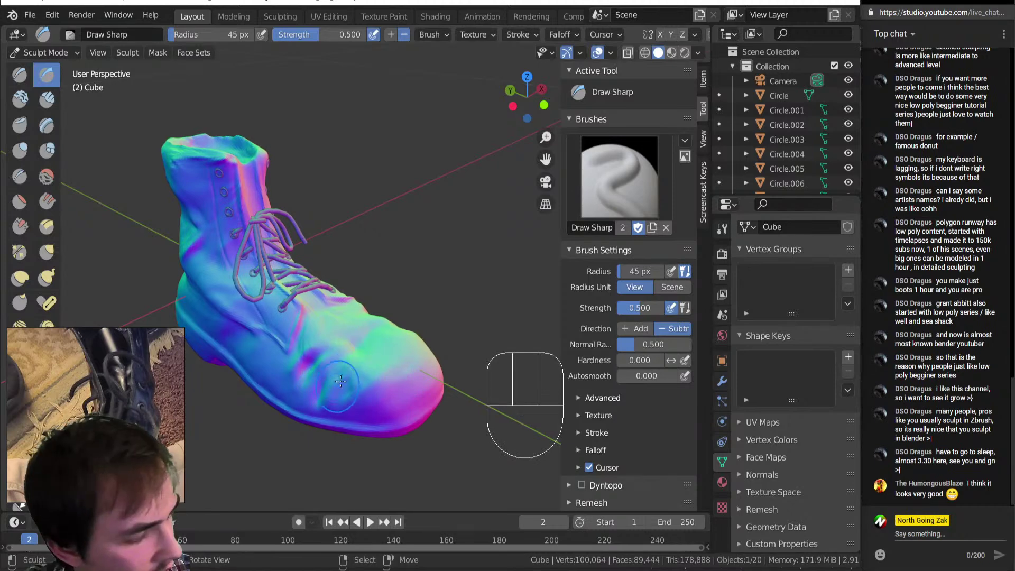
left_click_drag(361, 364, 346, 402)
Step: Extend the leather creases across the top of the boot below the laces with Draw Sharp at a radius of 39 px
middle_click_drag(346, 402, 318, 312)
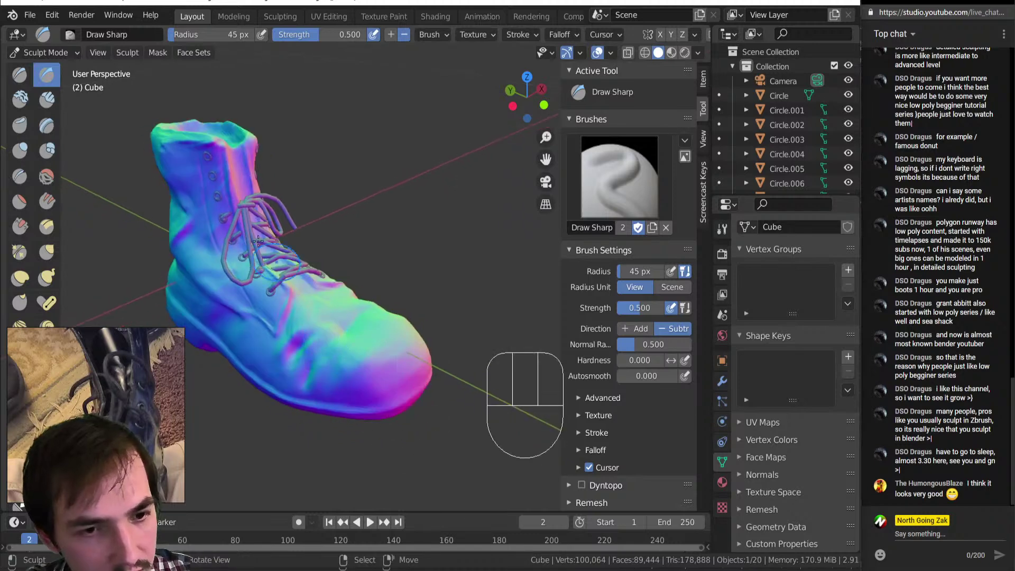
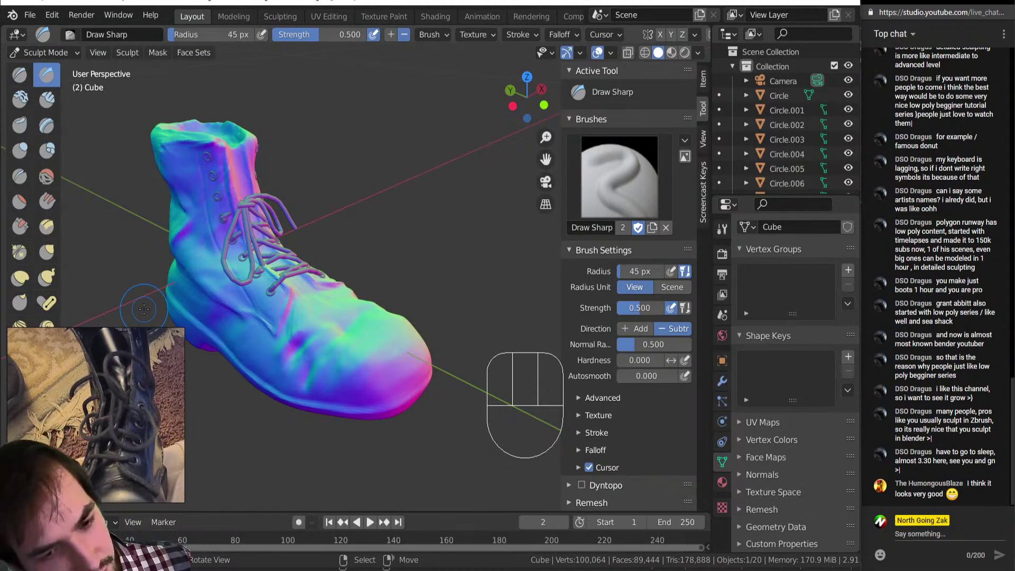
middle_click_drag(275, 329, 296, 291)
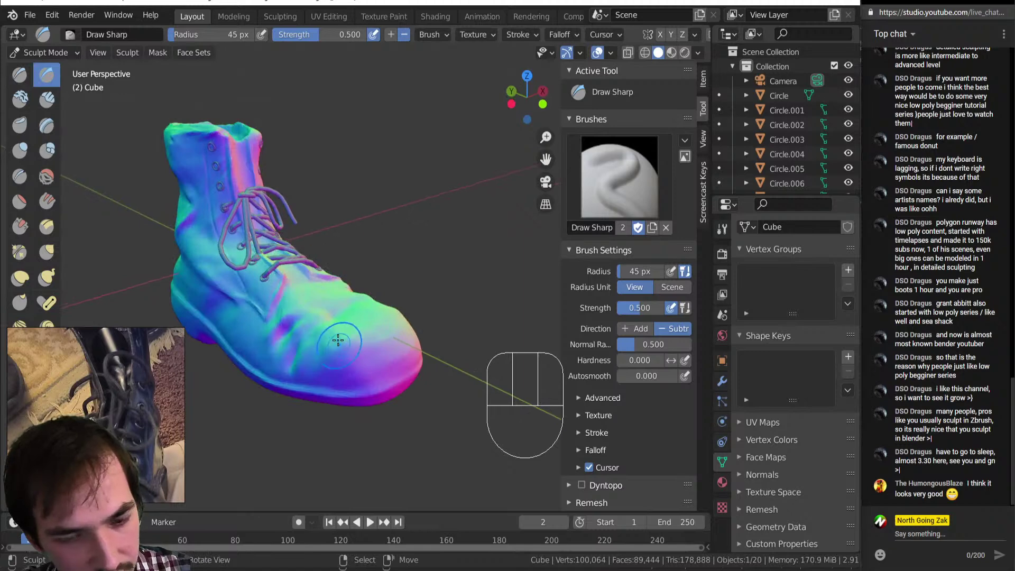
key("bracketright")
key("bracketright")
key("bracketright")
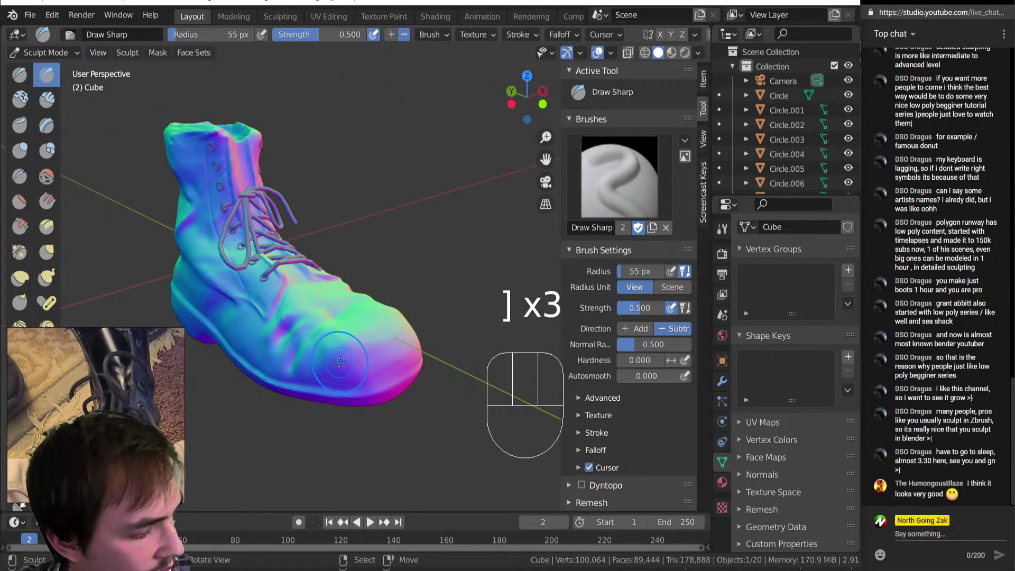
mouse_move(339, 362)
middle_mouse_down()
mouse_move(306, 344)
mouse_move(253, 339)
middle_mouse_up()
middle_click_drag(259, 346, 278, 362, "shift")
mouse_move(278, 362)
middle_mouse_down()
mouse_move(262, 357)
mouse_move(313, 379)
middle_mouse_up()
key("bracketleft")
key("bracketleft")
key("bracketleft")
key("bracketleft")
left_click_drag(321, 380, 350, 367)
mouse_move(352, 366)
left_mouse_down()
mouse_move(320, 386)
mouse_move(360, 356)
left_mouse_up()
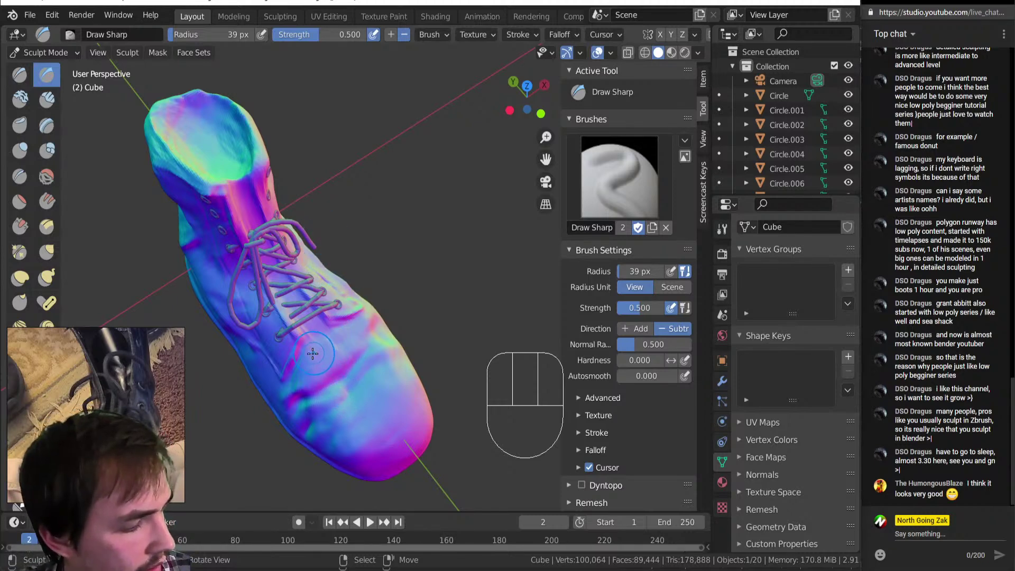
mouse_move(318, 352)
left_mouse_down("ctrl")
mouse_move(338, 348)
mouse_move(316, 343)
mouse_move(323, 328)
mouse_move(337, 347)
left_mouse_up("ctrl")
Step: Carve a vertical seam beside the upper eyelets on the boot's other side with Draw Sharp at 21 px and smooth it
middle_click_drag(317, 343, 273, 274)
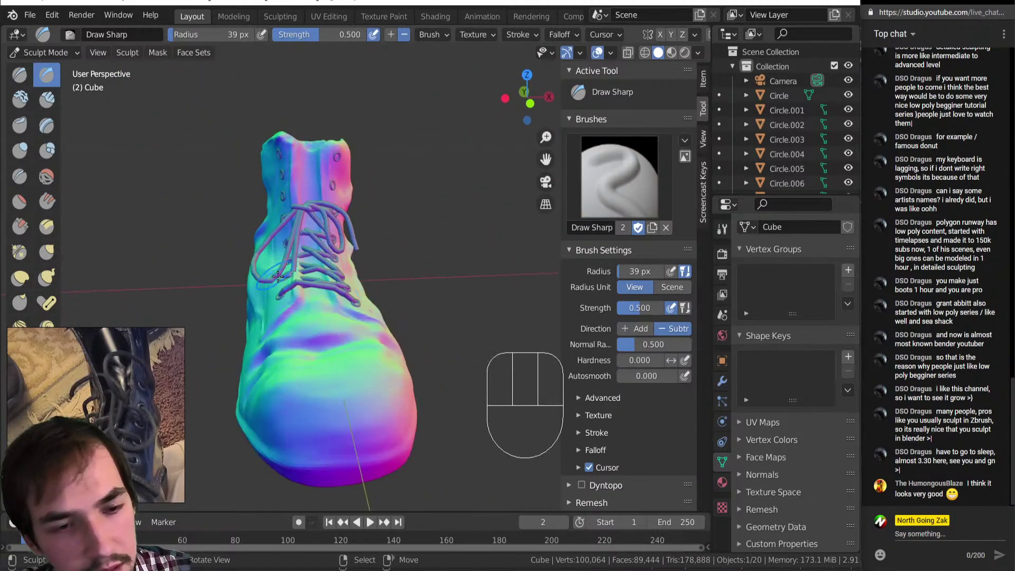
mouse_move(286, 315)
middle_mouse_down()
mouse_move(302, 323)
mouse_move(309, 296)
middle_mouse_up()
key("[")
key("[")
key("[")
key("[")
key("[")
key("[")
key("[")
key("[")
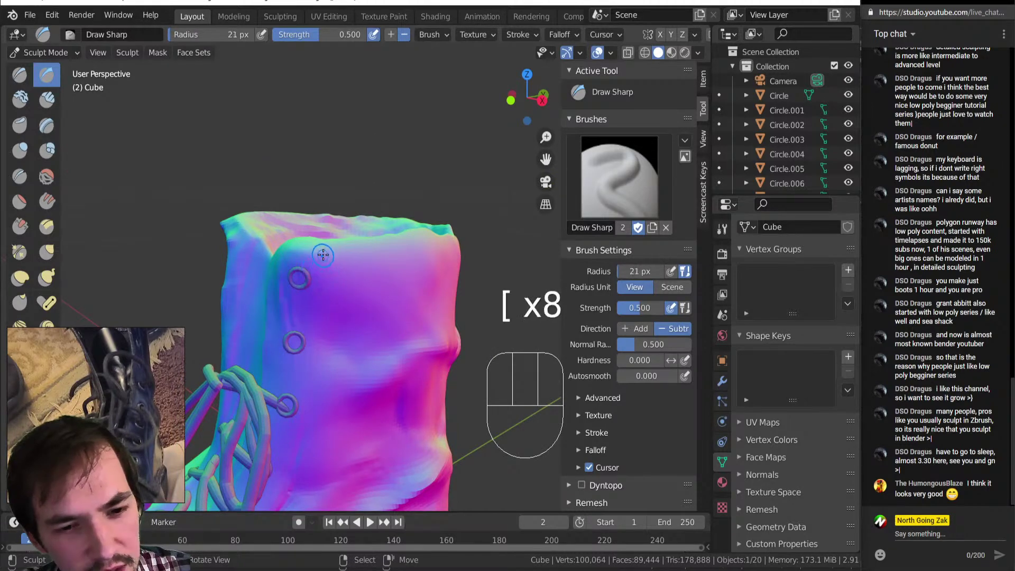
left_click_drag(324, 270, 329, 378)
left_click_drag(331, 338, 327, 378)
middle_click_drag(327, 378, 387, 263, "shift")
left_click_drag(387, 264, 335, 394, "shift")
Step: Reshape the crease between the toe cap and the laces with the Grab brush at a radius of 151 px
middle_click_drag(383, 269, 386, 344, "ctrl")
middle_click_drag(386, 344, 390, 296)
mouse_move(390, 296)
middle_mouse_down("shift")
mouse_move(407, 330)
mouse_move(427, 305)
middle_mouse_up("shift")
middle_click_drag(427, 306, 417, 346, "ctrl")
middle_click_drag(349, 352, 261, 345)
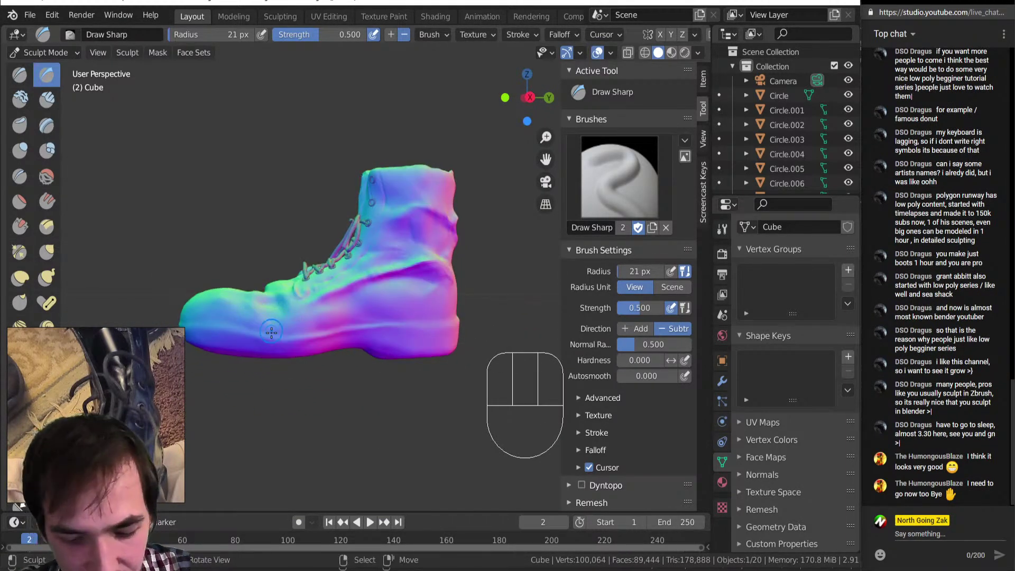
key("g")
key("bracketright")
key("bracketright")
key("bracketright")
key("bracketright")
key("bracketright")
key("bracketright")
key("bracketright")
key("bracketright")
key("bracketright")
key("bracketright")
key("bracketright")
key("bracketright")
key("bracketright")
key("bracketright")
key("bracketright")
key("bracketright")
key("bracketright")
key("bracketright")
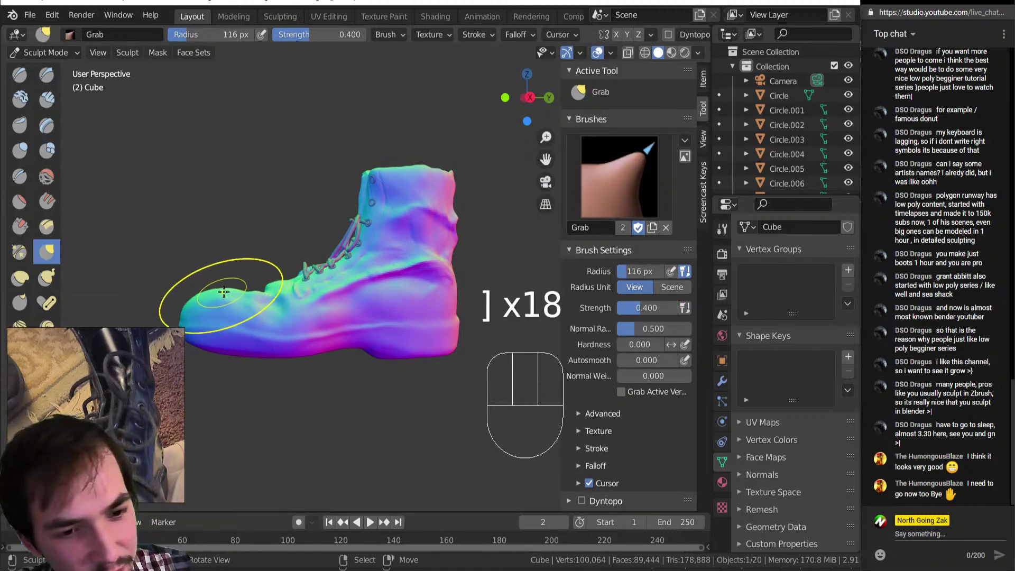
key("bracketleft")
key("bracketleft")
key("bracketleft")
key("bracketleft")
key("bracketleft")
key("bracketleft")
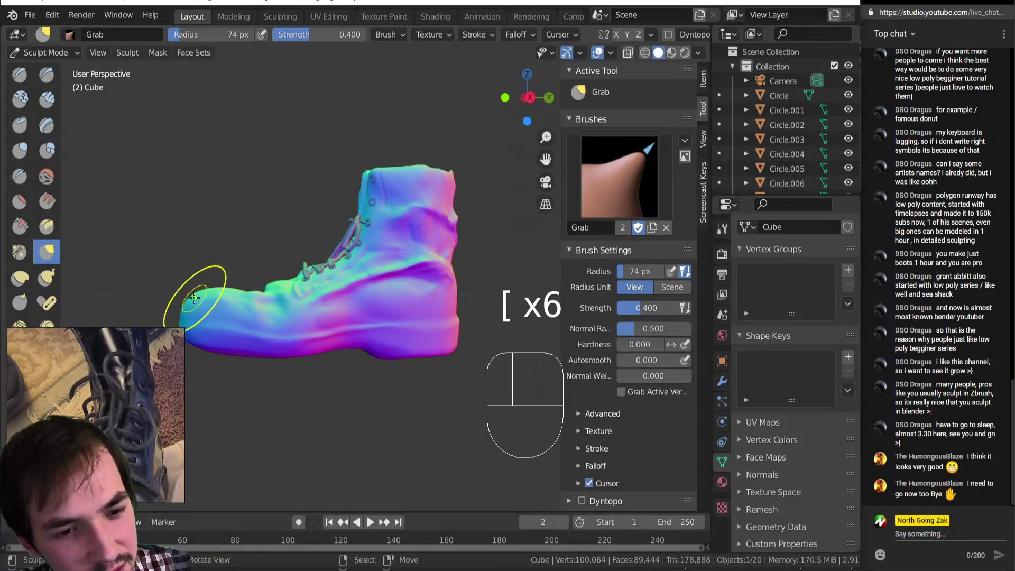
key("bracketleft")
middle_click_drag(254, 293, 268, 220)
scroll(248, 271, "up", 3)
key("bracketright")
key("bracketright")
key("bracketright")
key("bracketright")
key("bracketright")
key("bracketright")
key("bracketright")
key("bracketright")
key("bracketright")
key("bracketright")
key("bracketright")
key("bracketright")
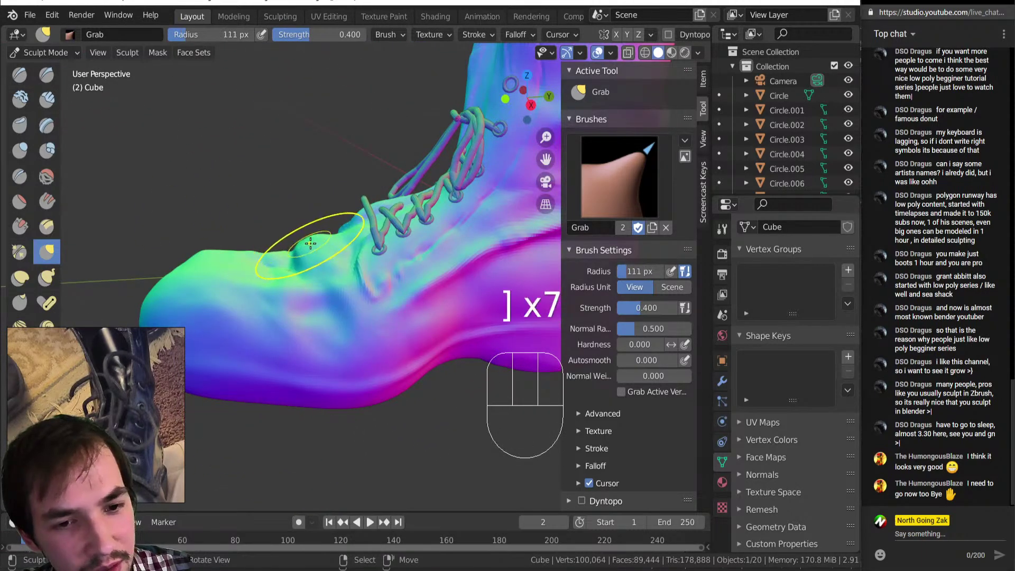
left_click_drag(307, 249, 296, 250)
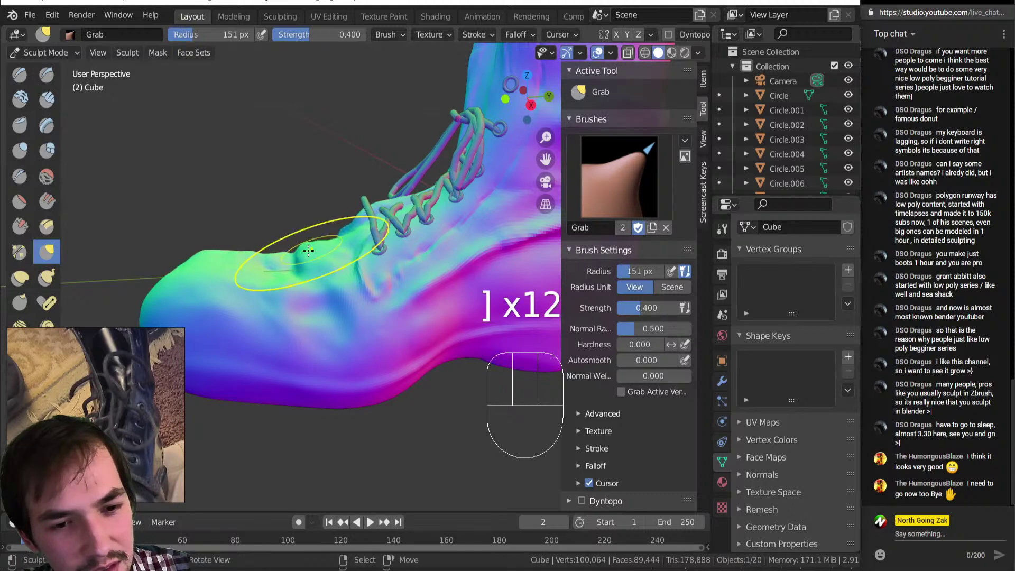
Step: Build up the leather along the crease behind the toe cap with a reduced Clay Strips brush
middle_click_drag(279, 247, 170, 170)
left_click(46, 98)
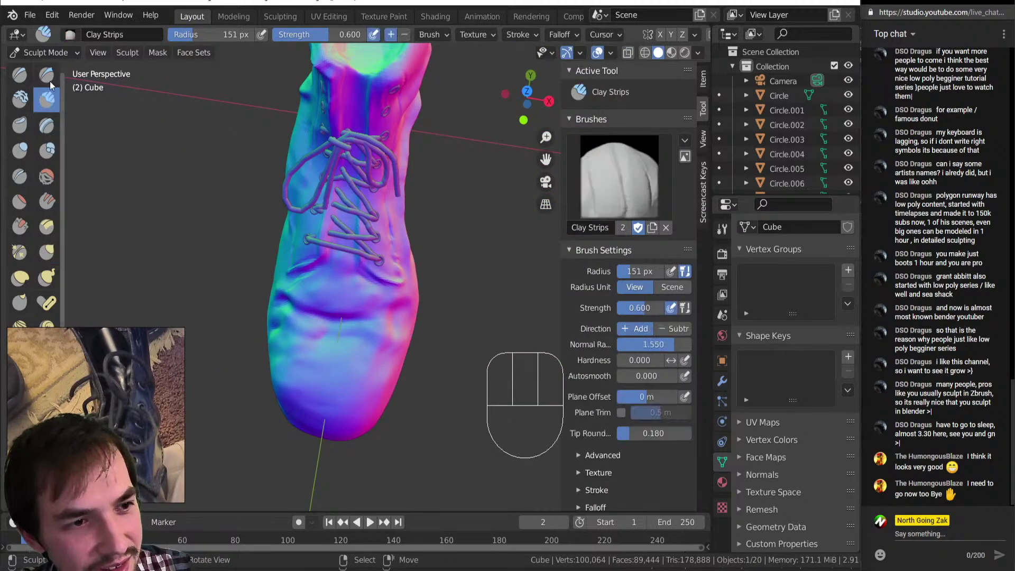
key("bracketleft")
key("bracketleft")
key("bracketleft")
key("bracketleft")
key("bracketleft")
key("bracketleft")
key("bracketleft")
key("bracketleft")
key("bracketleft")
key("bracketleft")
key("bracketleft")
key("bracketleft")
key("bracketleft")
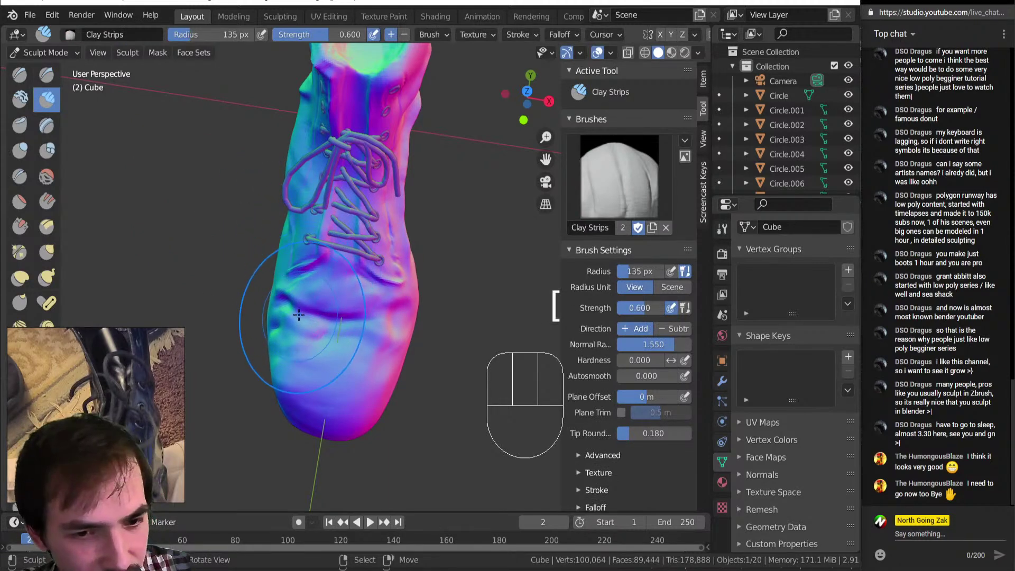
left_click_drag(308, 311, 301, 314)
key("bracketleft")
key("bracketleft")
key("bracketleft")
mouse_move(302, 311)
left_mouse_down()
mouse_move(305, 301)
mouse_move(379, 316)
mouse_move(388, 300)
mouse_move(322, 323)
mouse_move(300, 314)
mouse_move(315, 335)
mouse_move(380, 322)
mouse_move(344, 325)
left_mouse_up()
Step: Cut into the crease behind the toe cap with an inverted Clay Strips stroke using a smaller brush
middle_click_drag(365, 323, 359, 296, "ctrl")
middle_click_drag(360, 296, 409, 306, "shift")
key("bracketleft")
key("bracketleft")
mouse_move(366, 336)
left_mouse_down("ctrl")
mouse_move(318, 311)
mouse_move(367, 349)
mouse_move(367, 363)
left_mouse_up("ctrl")
Step: Smooth the folds on the side of the boot's ankle behind the laces with a 22 px brush
mouse_move(368, 362)
middle_mouse_down()
mouse_move(295, 323)
mouse_move(340, 335)
middle_mouse_up()
scroll(295, 324, "down", 5)
scroll(267, 329, "up", 2)
middle_click_drag(266, 328, 319, 311, "shift")
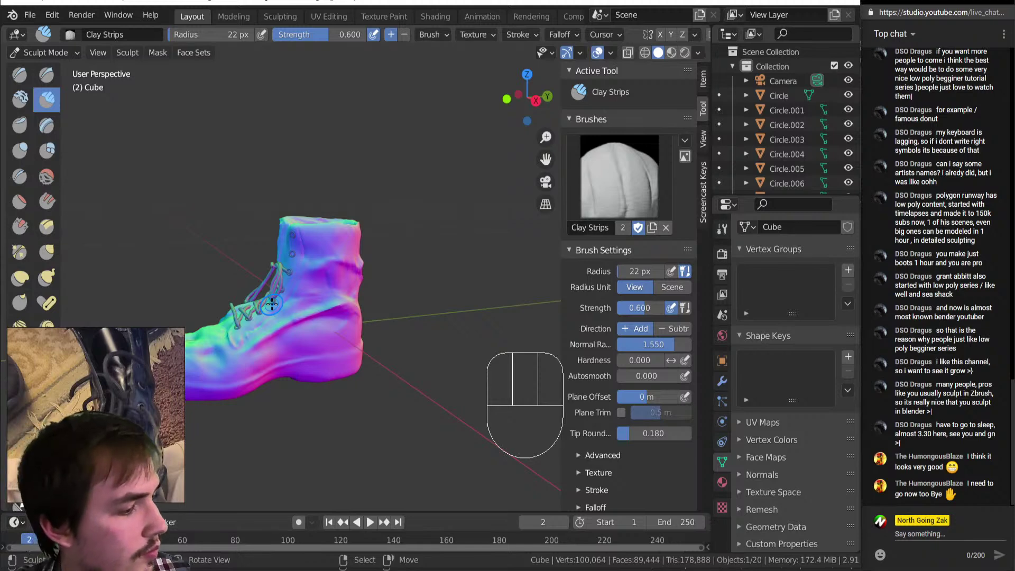
left_click_drag(277, 321, 323, 312, "shift")
Step: Carve a fold forward from the heel side of the ankle with an enlarged, inverted Clay Strips brush
middle_click_drag(304, 330, 345, 324)
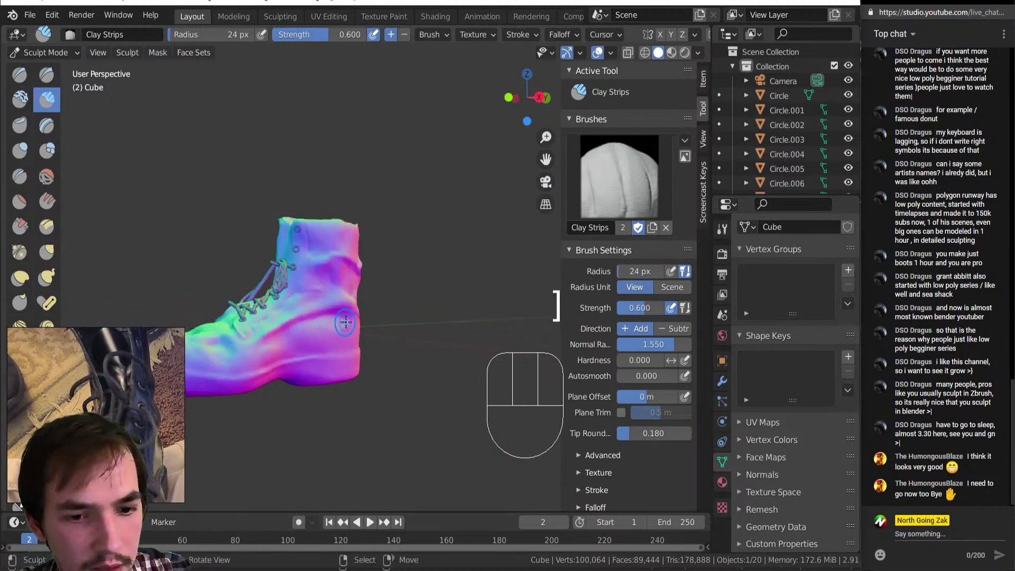
key("bracketright")
key("bracketright")
key("bracketright")
key("bracketright")
key("bracketright")
mouse_move(346, 322)
left_mouse_down("ctrl")
mouse_move(355, 320)
mouse_move(327, 305)
mouse_move(344, 290)
mouse_move(315, 321)
left_mouse_up("ctrl")
Step: Smooth the surface around the carved ankle fold using a brush radius of 14 px
key("bracketleft")
key("bracketleft")
key("bracketleft")
key("bracketleft")
key("bracketleft")
mouse_move(316, 320)
left_mouse_down("shift")
mouse_move(345, 312)
mouse_move(318, 303)
left_mouse_up("shift")
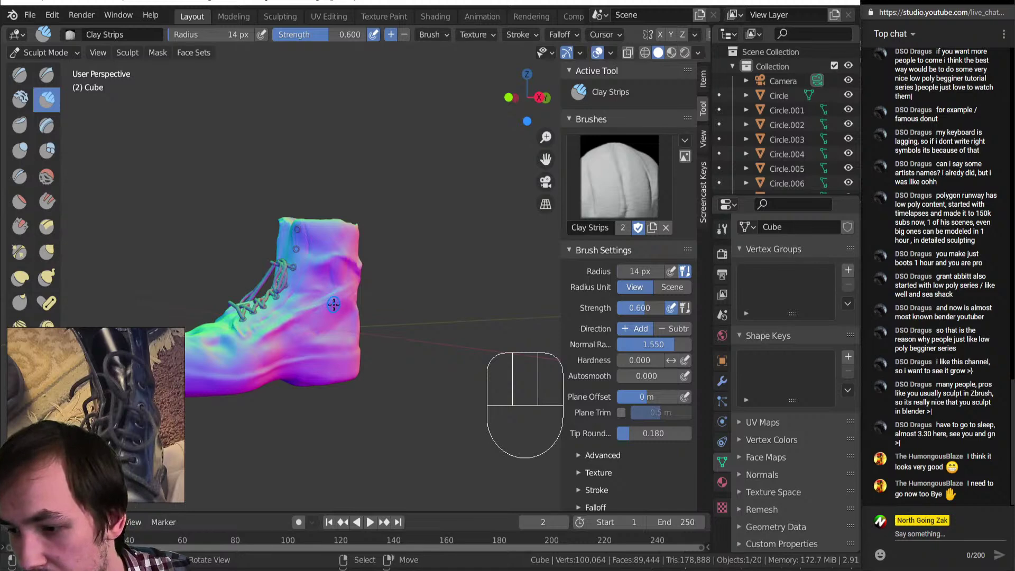
middle_click_drag(405, 265, 314, 279)
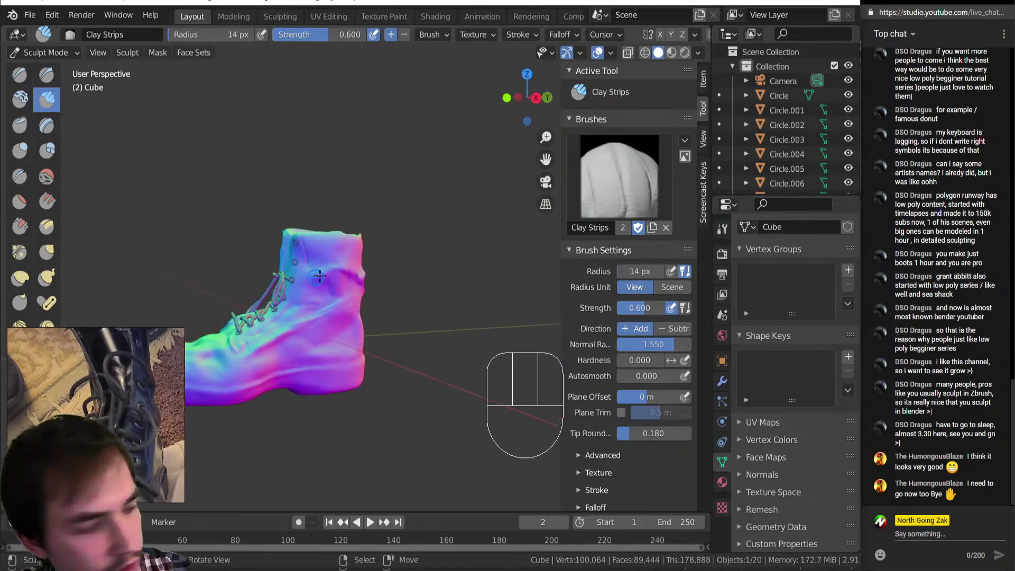
Step: Build up a fold on the side of the boot's ankle behind the laces with a 12 px Clay Strips brush
key("bracketright")
key("bracketright")
key("bracketright")
key("bracketright")
key("bracketright")
key("bracketright")
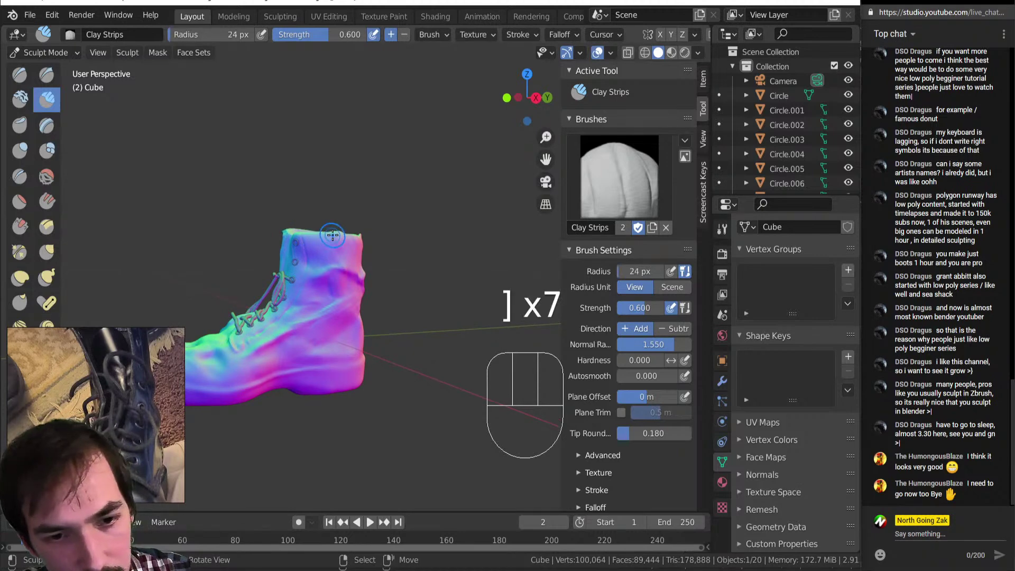
key("bracketleft")
key("bracketleft")
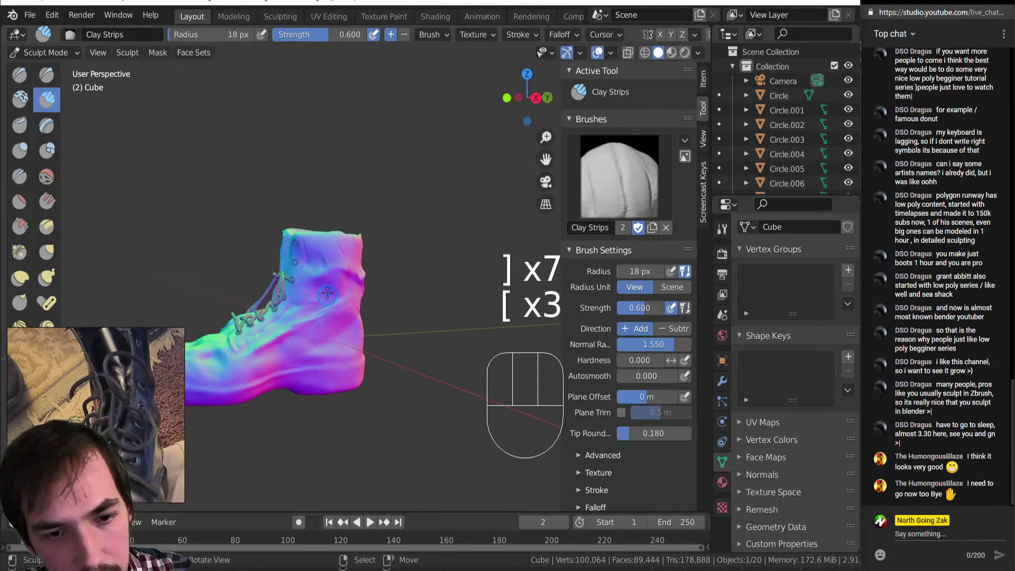
key("bracketleft")
key("bracketleft")
left_click_drag(317, 305, 323, 304)
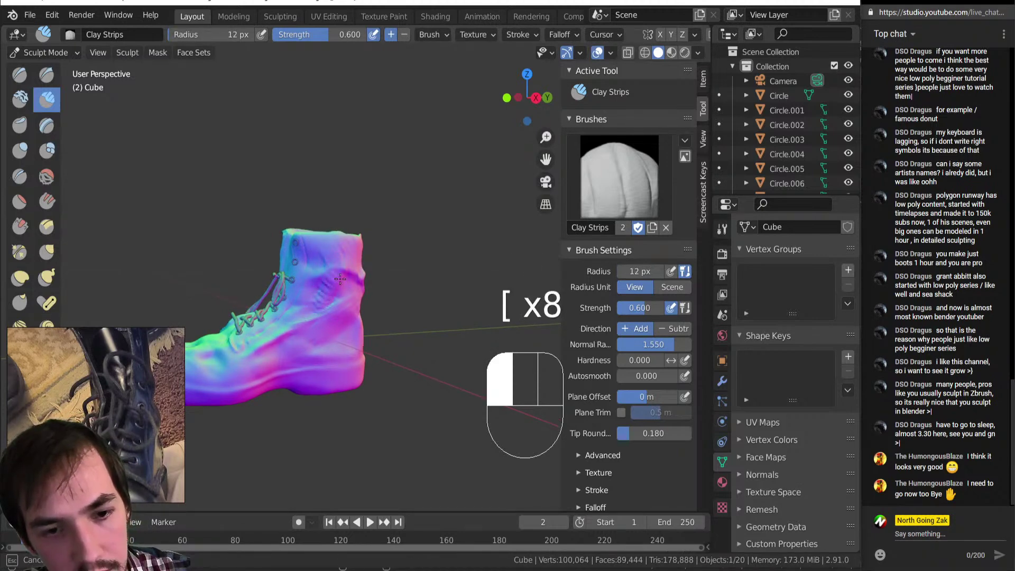
Step: Sculpt a small fold just below the shaft's upper rim with Clay Strips and smooth the area around it
left_click_drag(348, 242, 342, 244)
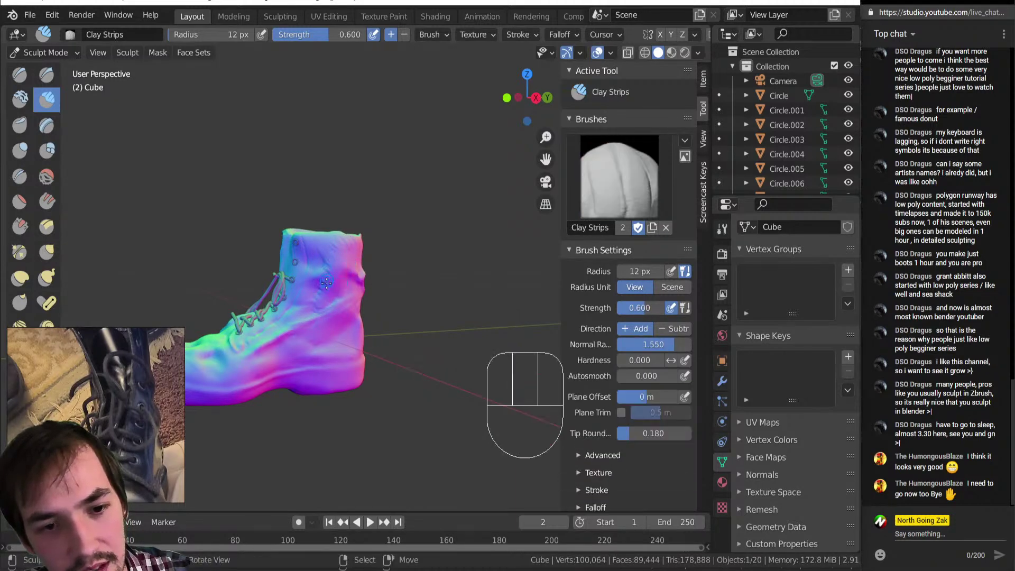
left_click(330, 242, "shift")
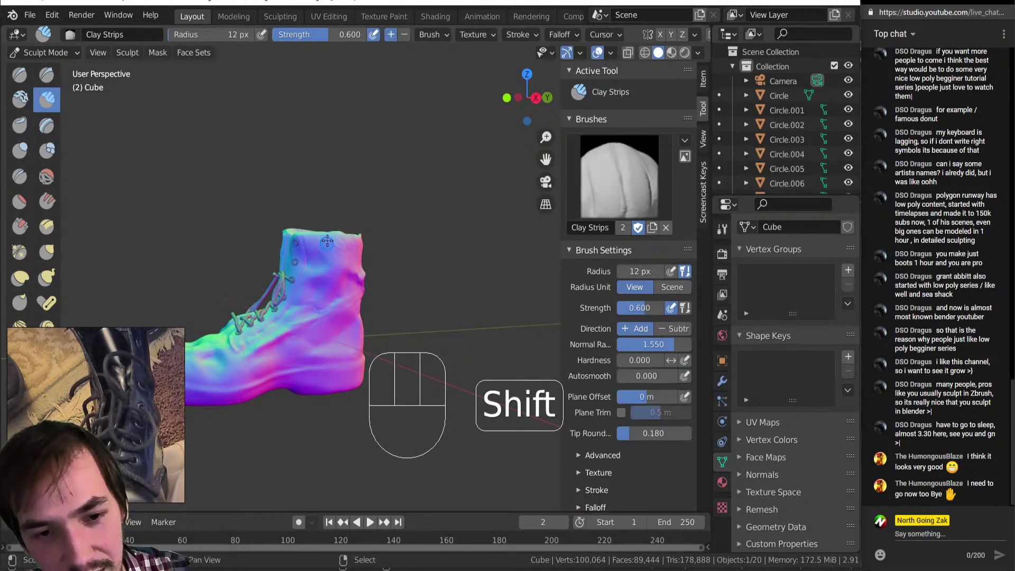
mouse_move(327, 243)
left_mouse_down("shift")
mouse_move(343, 239)
mouse_move(329, 242)
left_mouse_up("shift")
Step: Run an inverted Draw Sharp stroke with an enlarged brush along the midfoot fold on the boot's opposite side
mouse_move(329, 242)
middle_mouse_down()
mouse_move(357, 336)
mouse_move(384, 346)
mouse_move(353, 321)
middle_mouse_up()
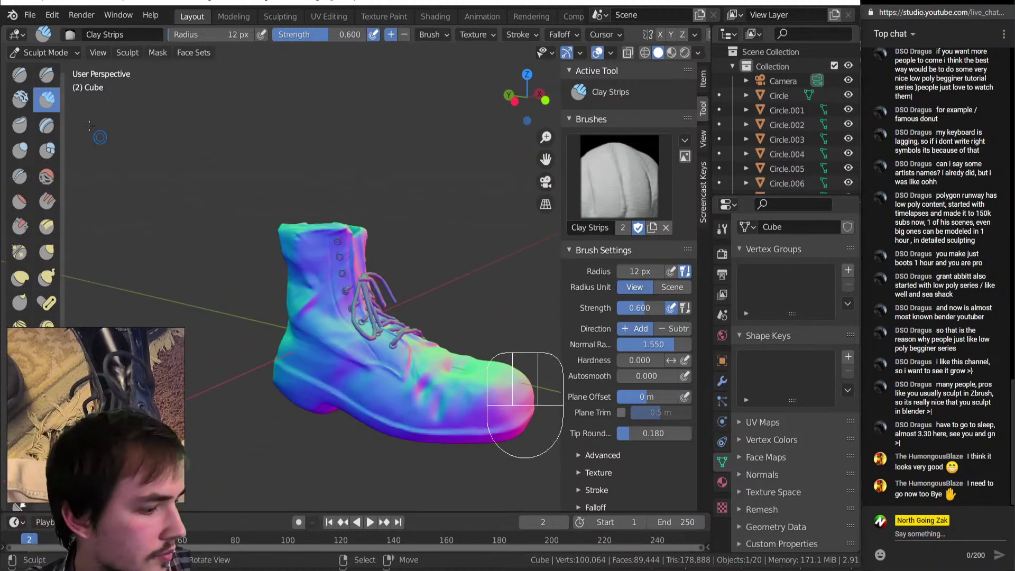
left_click(46, 75)
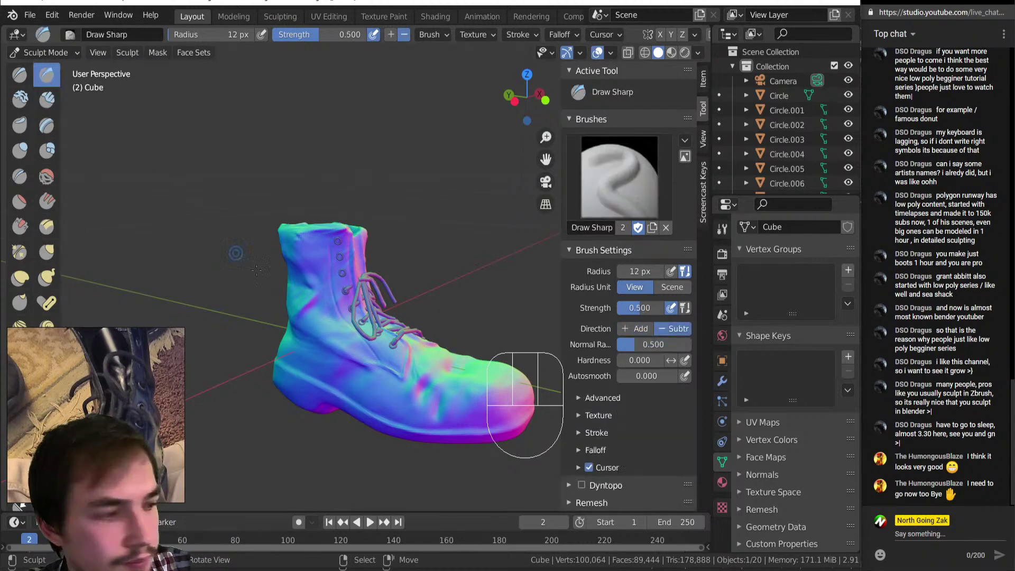
key("bracketright")
key("bracketright")
key("bracketright")
mouse_move(396, 385)
left_mouse_down("ctrl")
mouse_move(334, 390)
mouse_move(388, 377)
left_mouse_up("ctrl")
Step: Build up the leather beside the midfoot fold toward the heel with an 18 px Clay Strips brush and smooth it
left_click(47, 100)
key("bracketright")
key("bracketright")
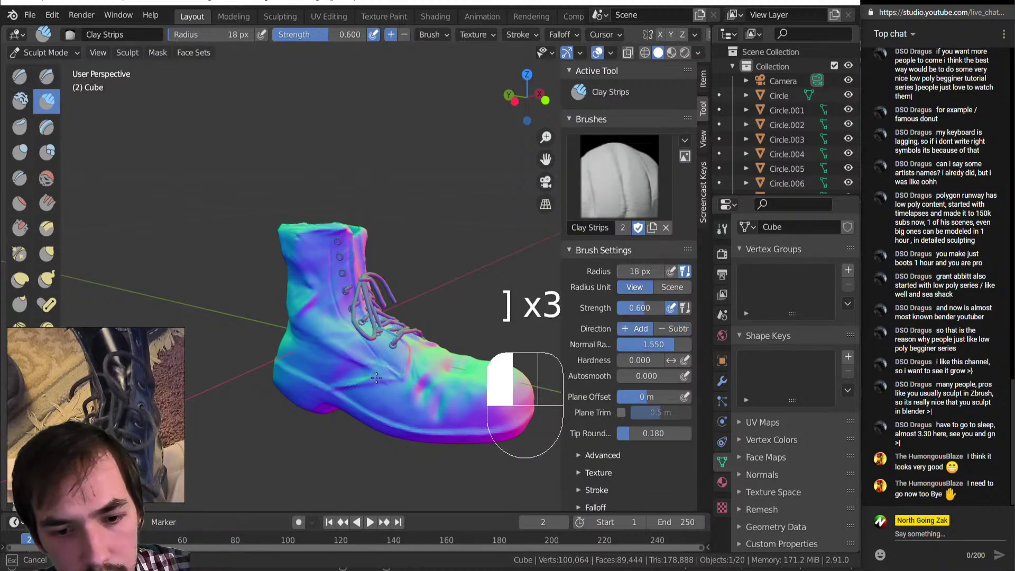
left_click_drag(349, 382, 338, 379)
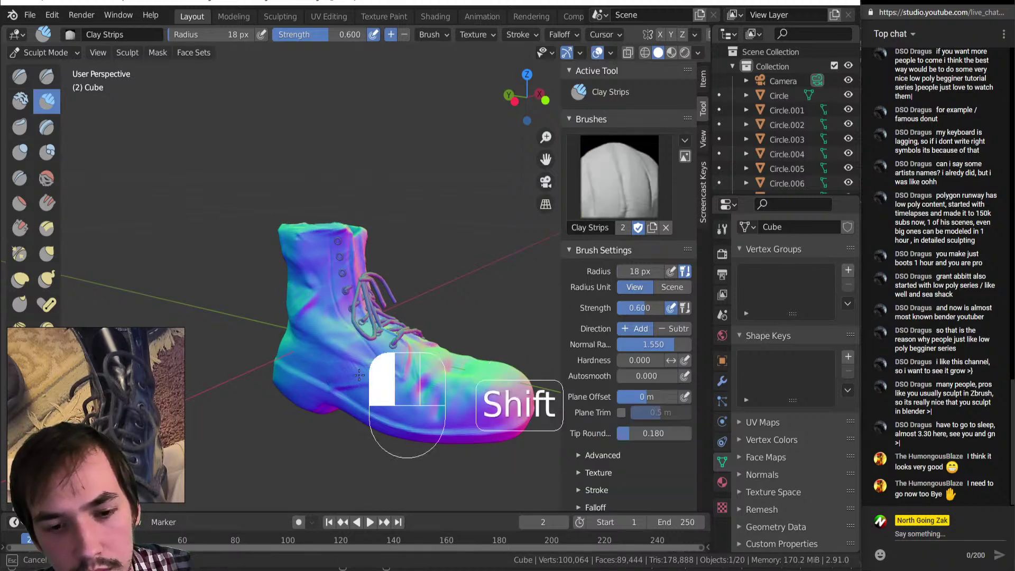
Step: Add Clay Strips strokes to the creases behind the toe cap on the boot's other side
mouse_move(360, 371)
middle_mouse_down()
mouse_move(302, 362)
mouse_move(343, 425)
middle_mouse_up()
middle_click_drag(354, 390, 267, 359)
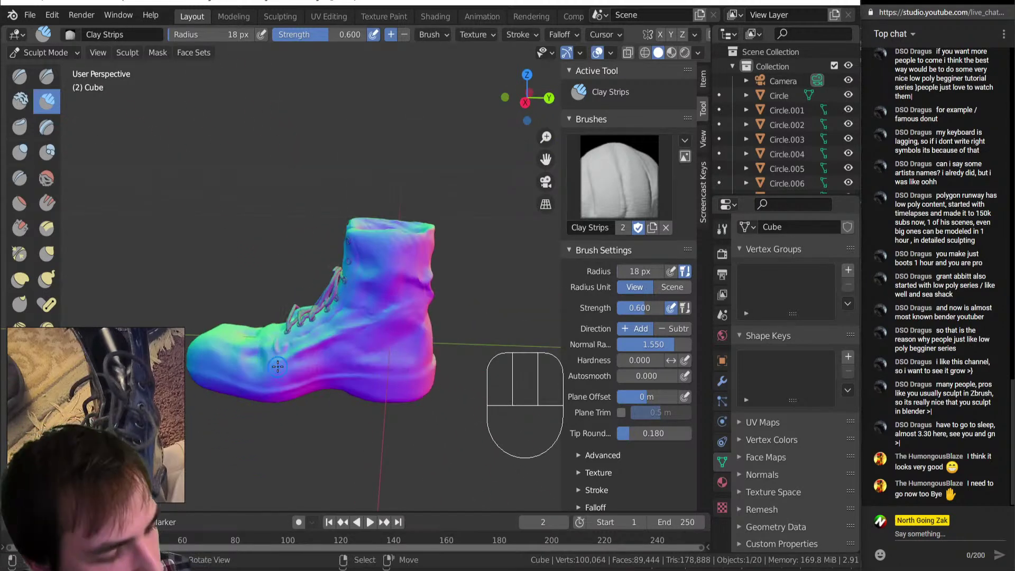
middle_click_drag(222, 275, 201, 246)
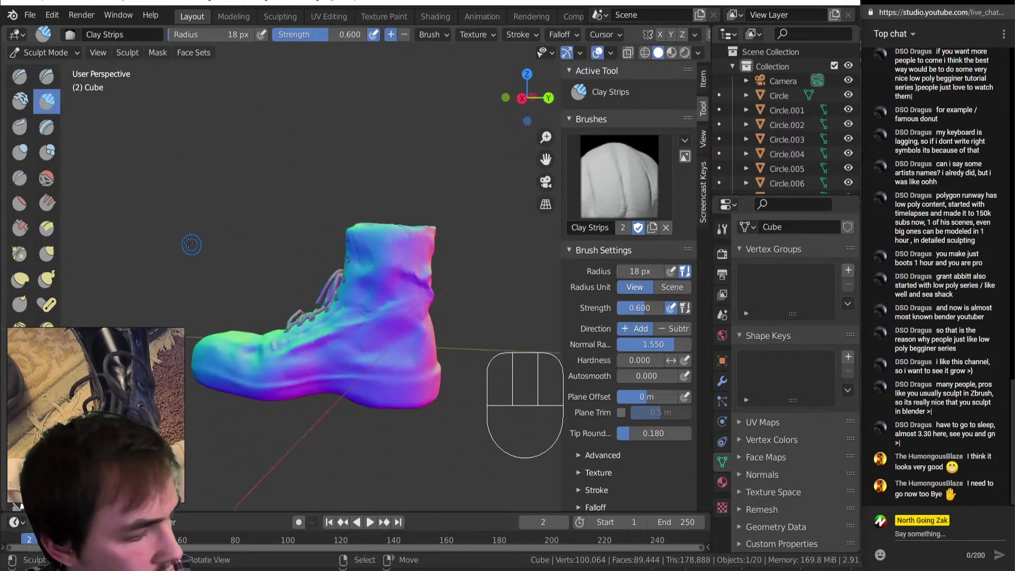
mouse_move(259, 364)
left_mouse_down()
mouse_move(304, 378)
mouse_move(267, 357)
mouse_move(309, 361)
left_mouse_up()
left_click(277, 349)
middle_click_drag(309, 361, 327, 371)
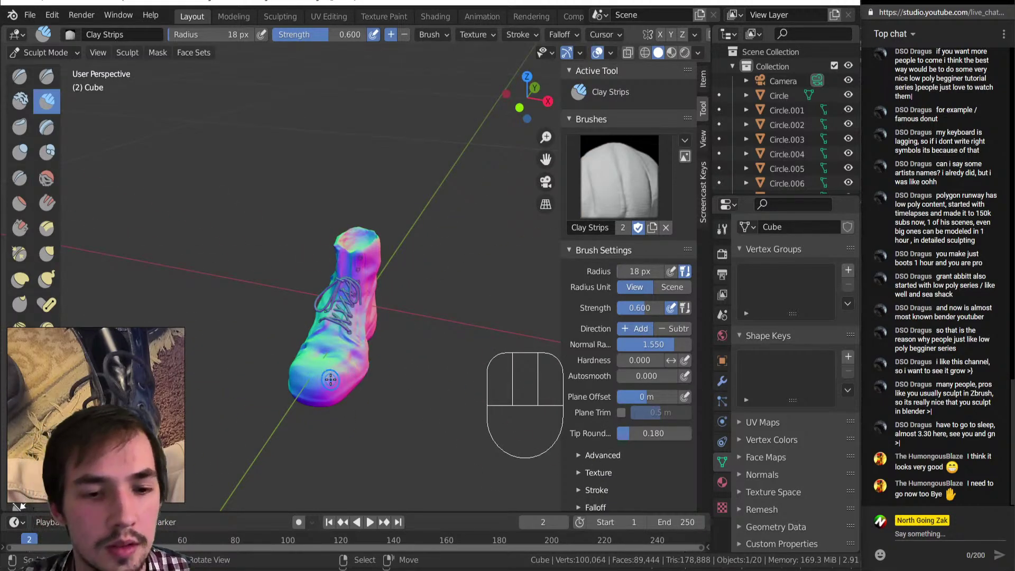
Step: Save the file, switch to Object Mode and show the boot with rendered viewport shading
key("ctrl+s")
key("Tab")
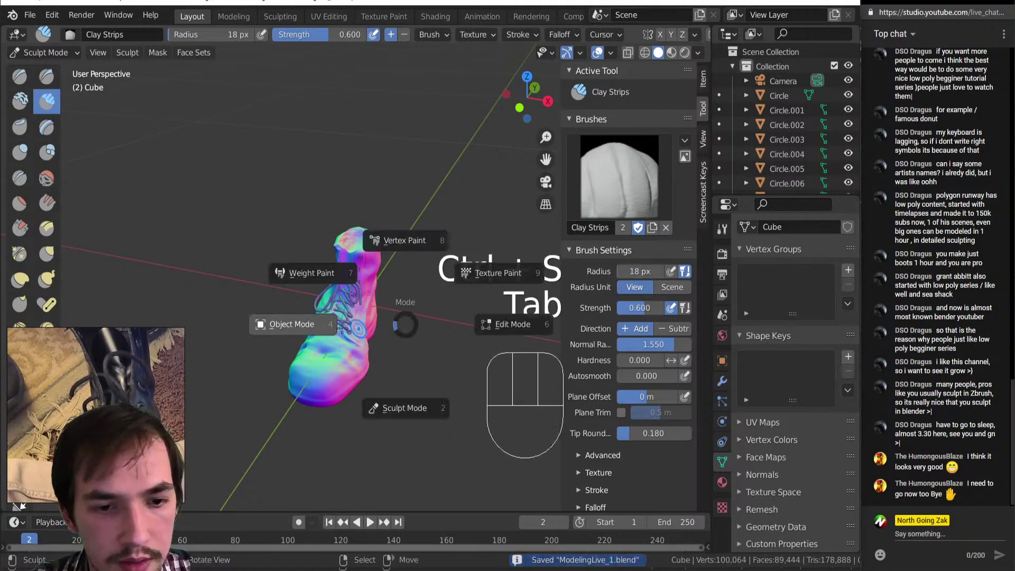
key("z")
middle_click_drag(398, 259, 339, 344)
scroll(393, 326, "up", 5)
scroll(339, 345, "down", 6)
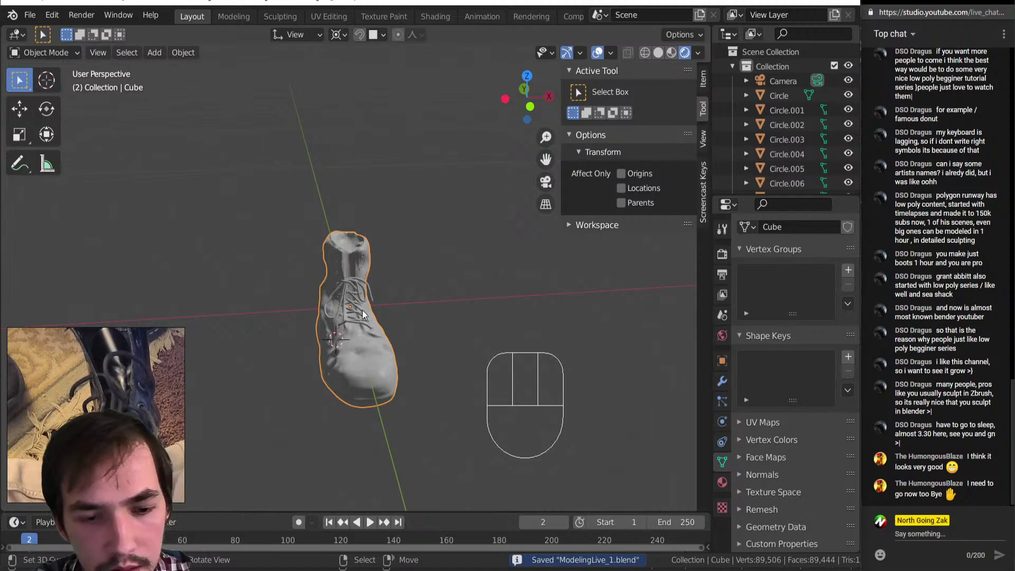
Step: Select all objects, set the transform orientation to Global and raise them about 0.28 m along Z
scroll(363, 308, "down", 3)
key("a")
middle_click_drag(390, 273, 416, 232)
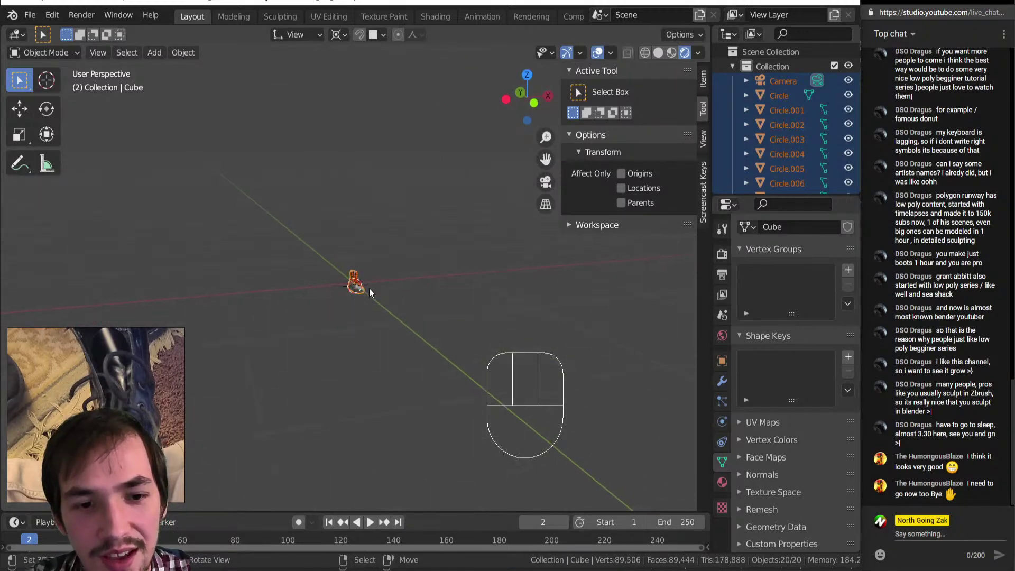
scroll(372, 292, "up", 10)
scroll(338, 315, "down", 6)
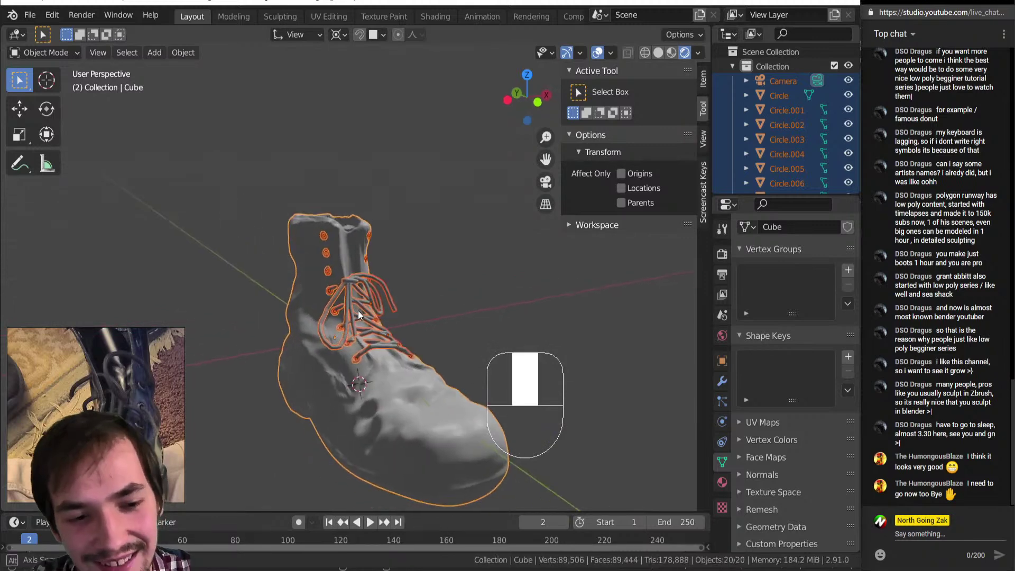
key("g")
right_click(417, 205)
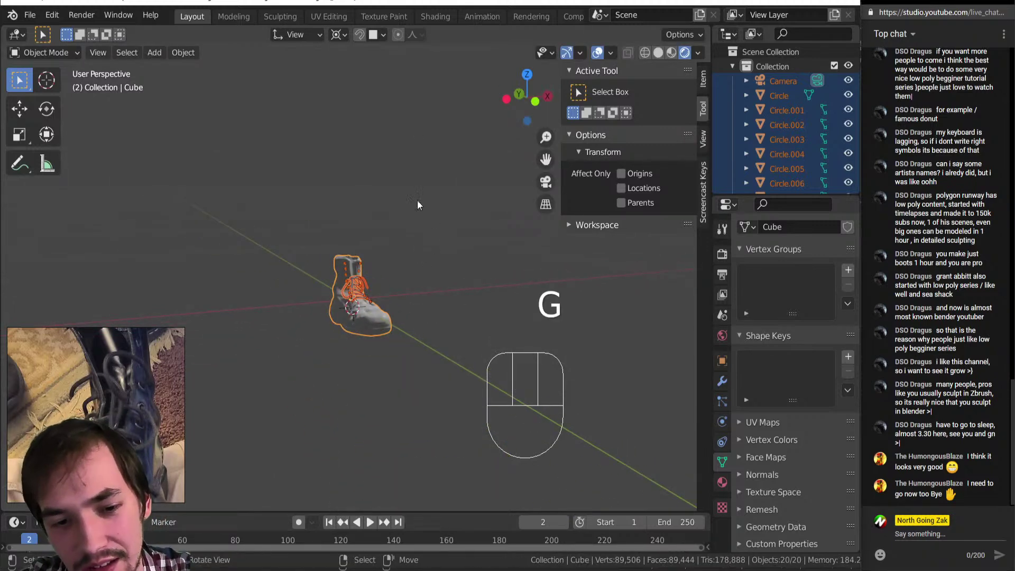
left_click(317, 36)
key("g")
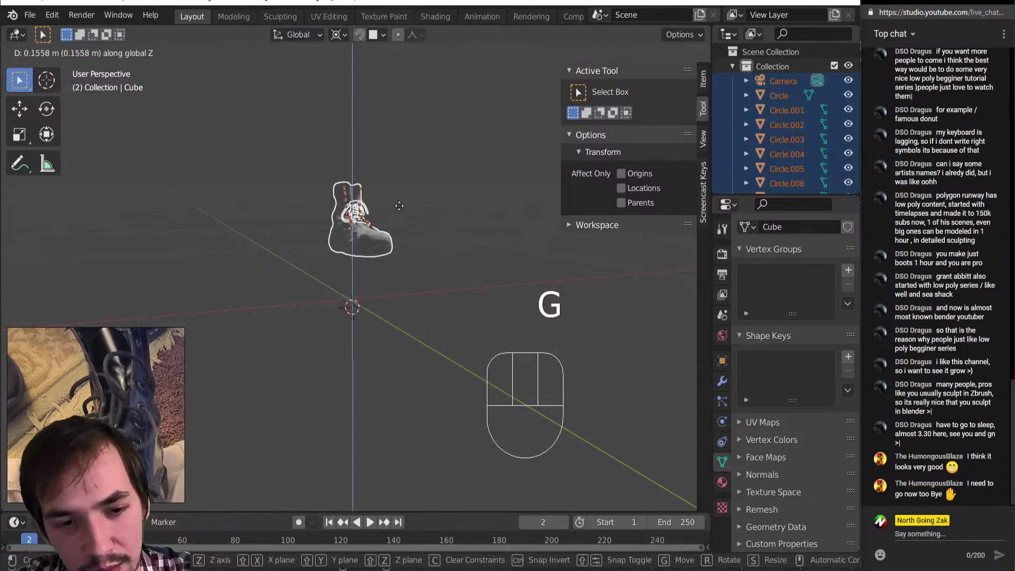
left_click(396, 162)
Step: Add a mesh plane as a ground surface and clear its location to the world origin
key("shift+a")
mouse_move(369, 275)
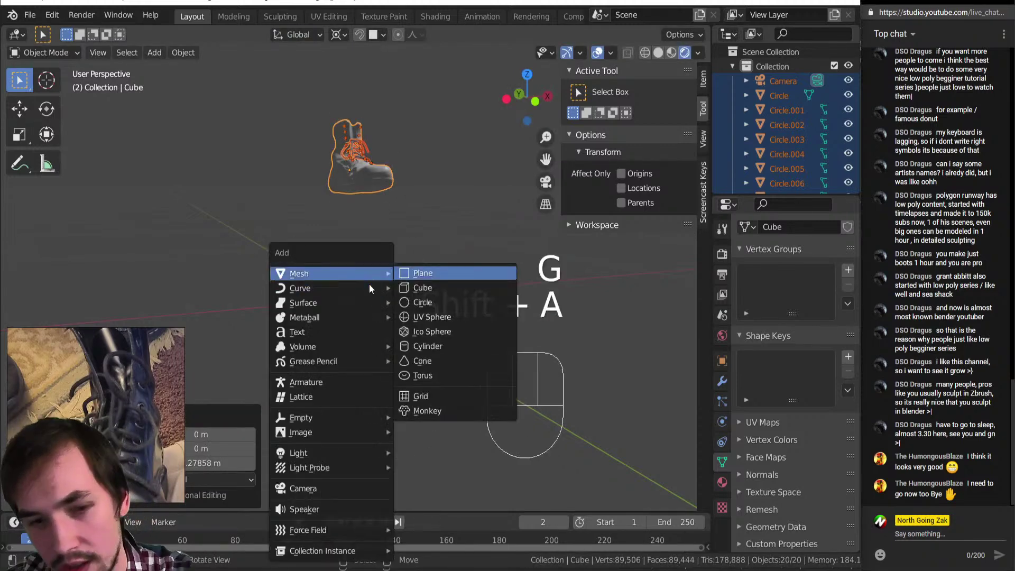
left_click(420, 272)
key("alt+g")
right_click(362, 158)
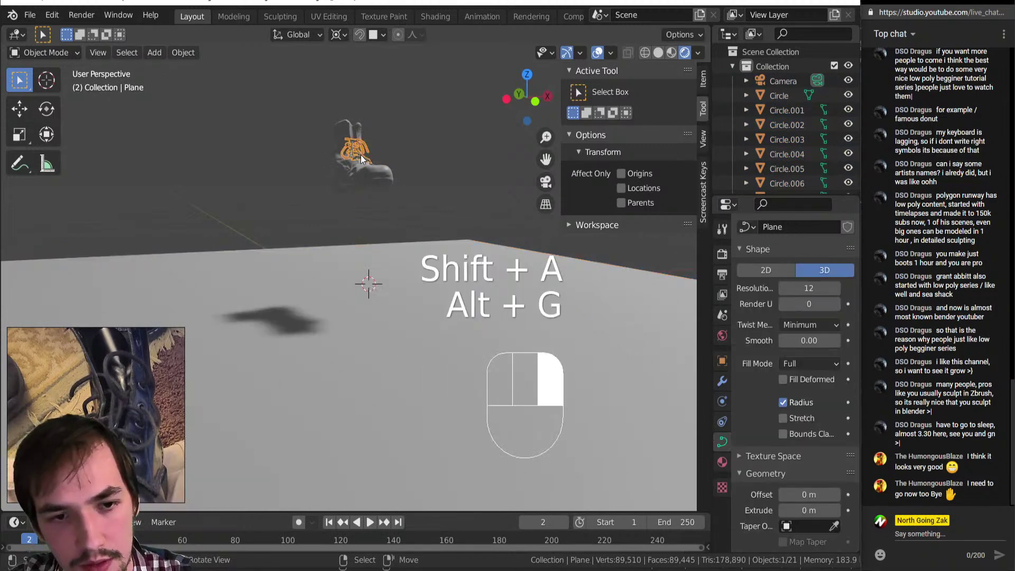
Step: Select the boot with its laces and try to lower it along global Z onto the plane with face snapping
left_click_drag(315, 96, 442, 203)
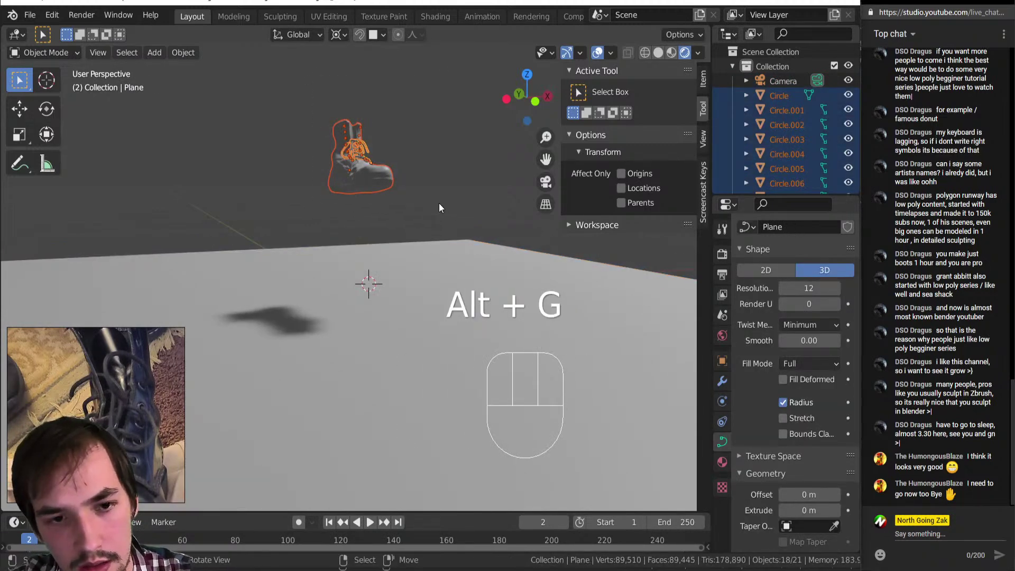
key("shift+Tab")
key("g")
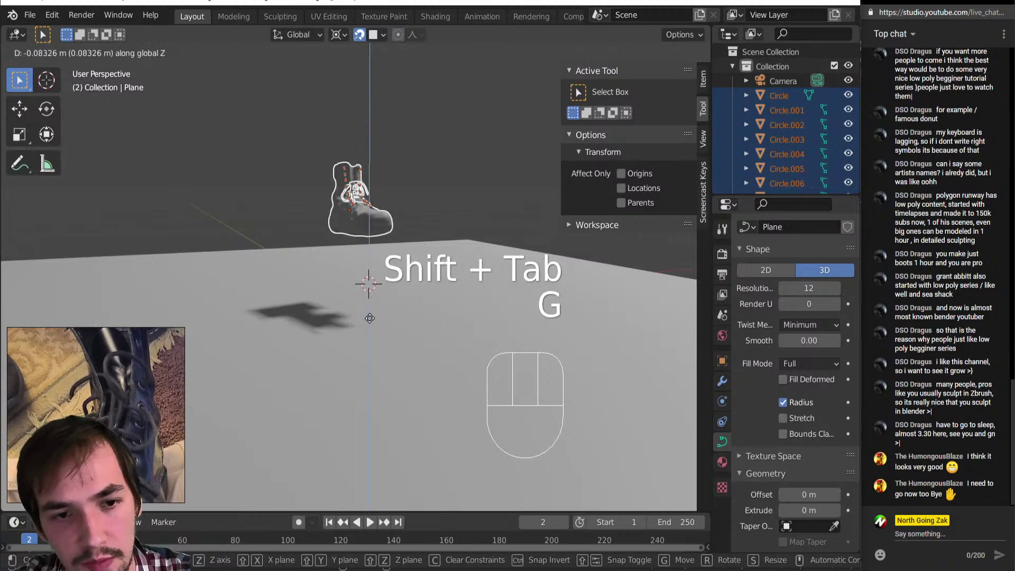
left_click(371, 321)
key("shift+Tab")
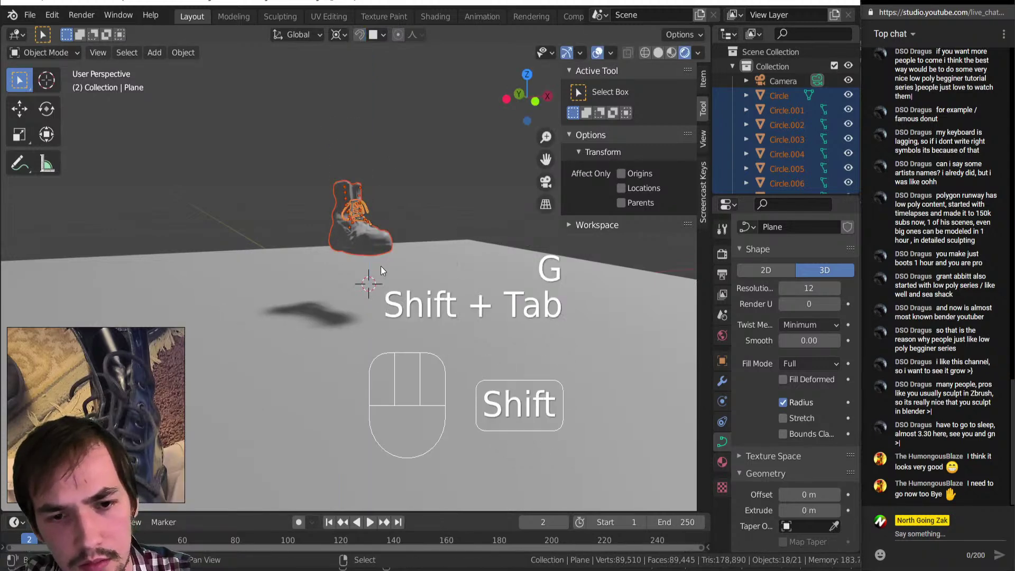
key("shift+Tab")
middle_click_drag(380, 258, 378, 336)
key("g")
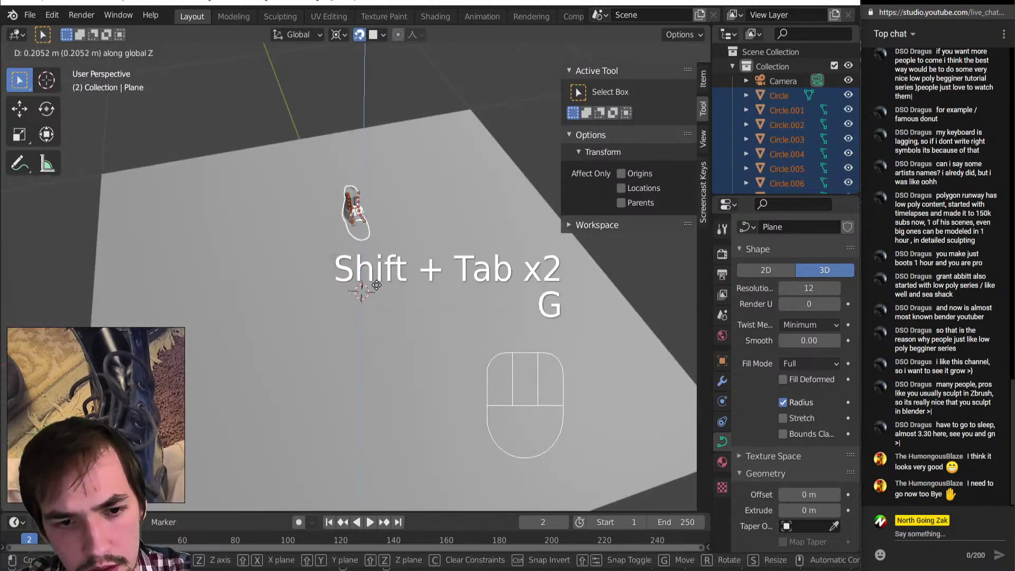
left_click(372, 269)
Step: Turn off Project Individual Elements for snapping and move the boot down so its sole rests on the plane
left_click(372, 35)
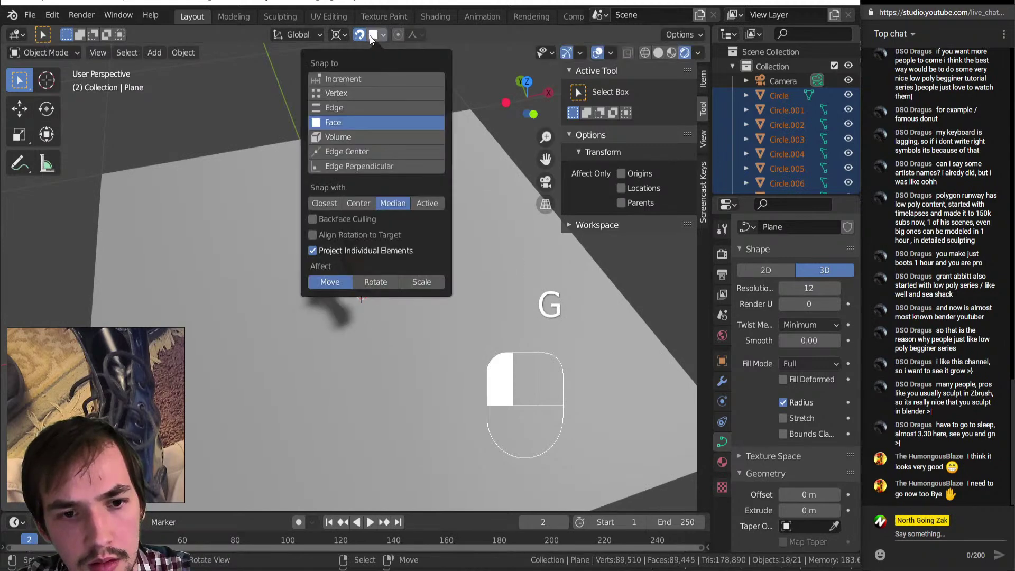
middle_click_drag(365, 297, 416, 297)
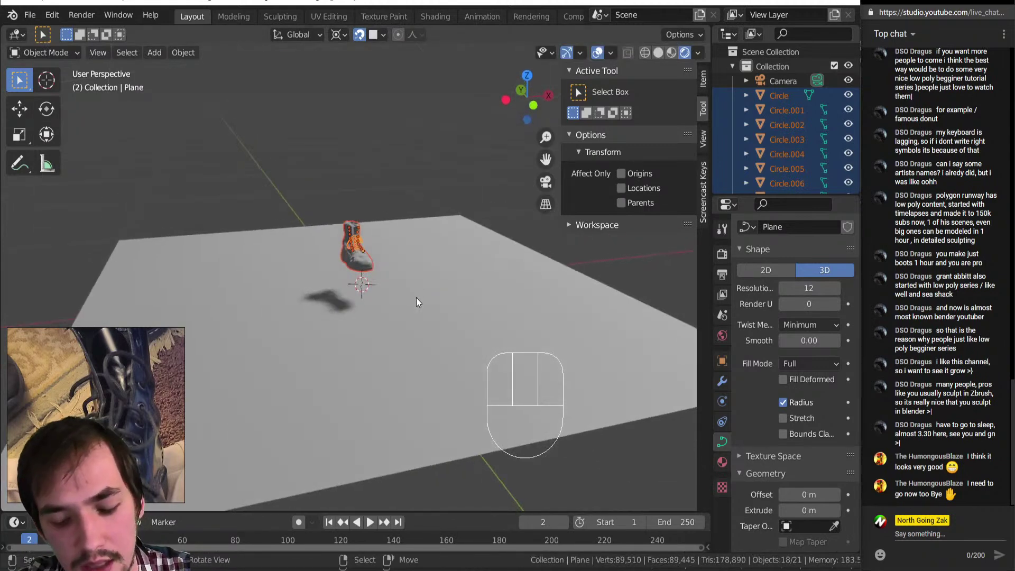
key("g")
left_click(351, 222)
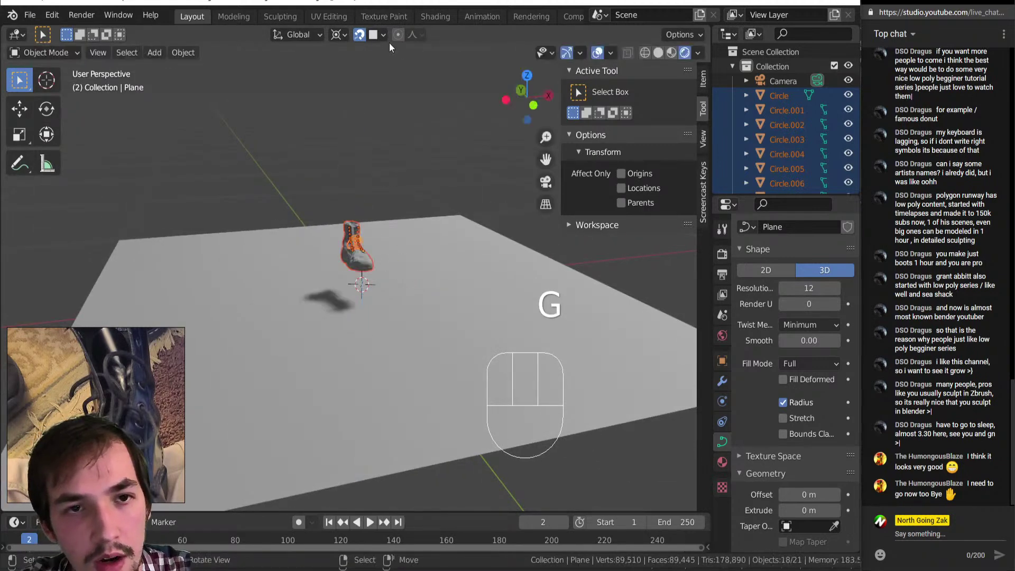
left_click(373, 35)
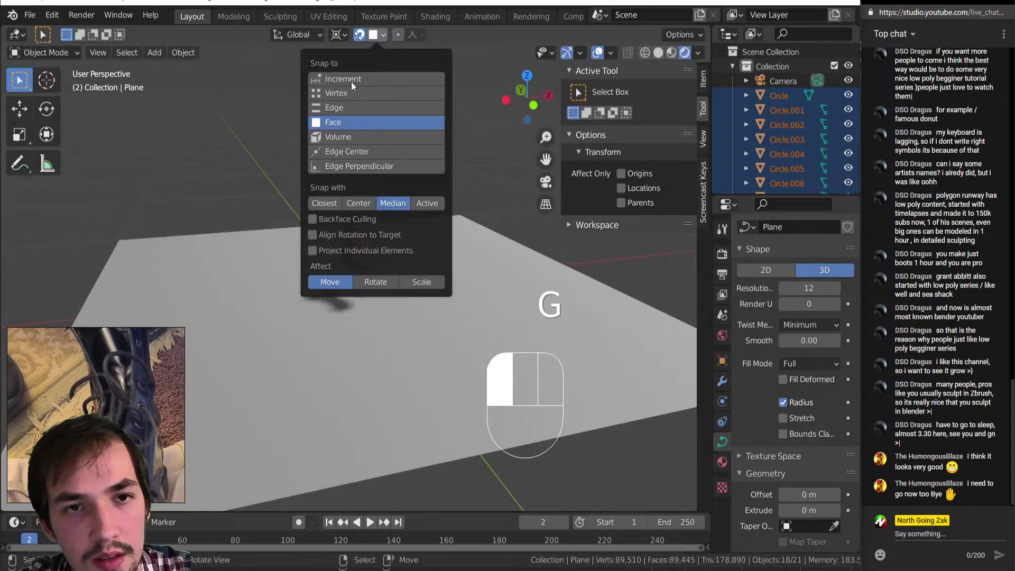
key("g")
left_click(404, 300)
Step: Delete the existing 1000 W point light from the scene
scroll(366, 299, "up", 4)
mouse_move(366, 299)
middle_mouse_down()
mouse_move(425, 261)
mouse_move(465, 269)
mouse_move(483, 259)
mouse_move(370, 290)
middle_mouse_up()
scroll(370, 290, "down", 8)
left_click(463, 56)
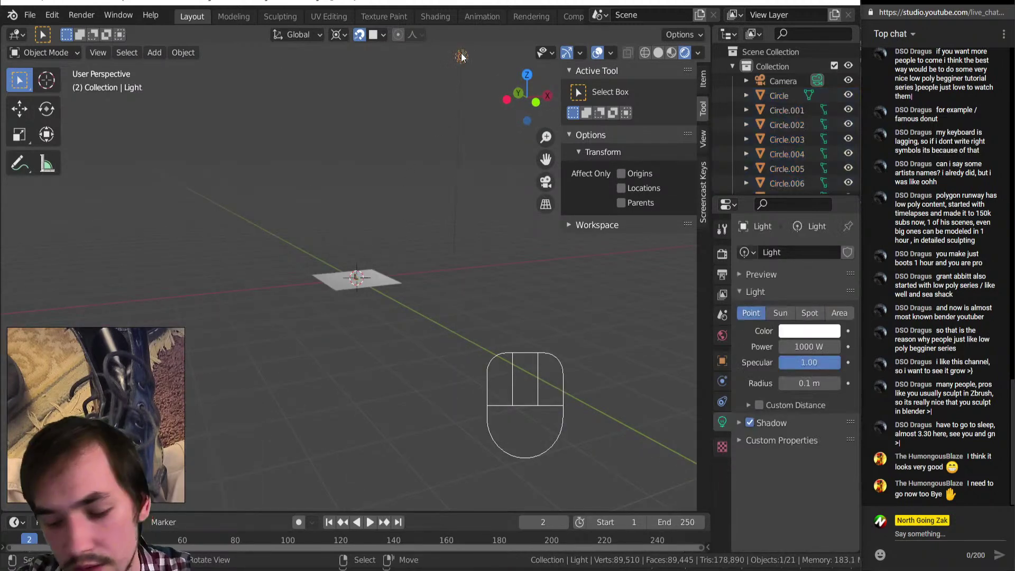
key("Delete")
Step: Add a point light beside the boot and raise it about 0.34 m along Z
key("shift+a")
mouse_move(233, 515)
left_click(353, 515)
key("g")
key("z")
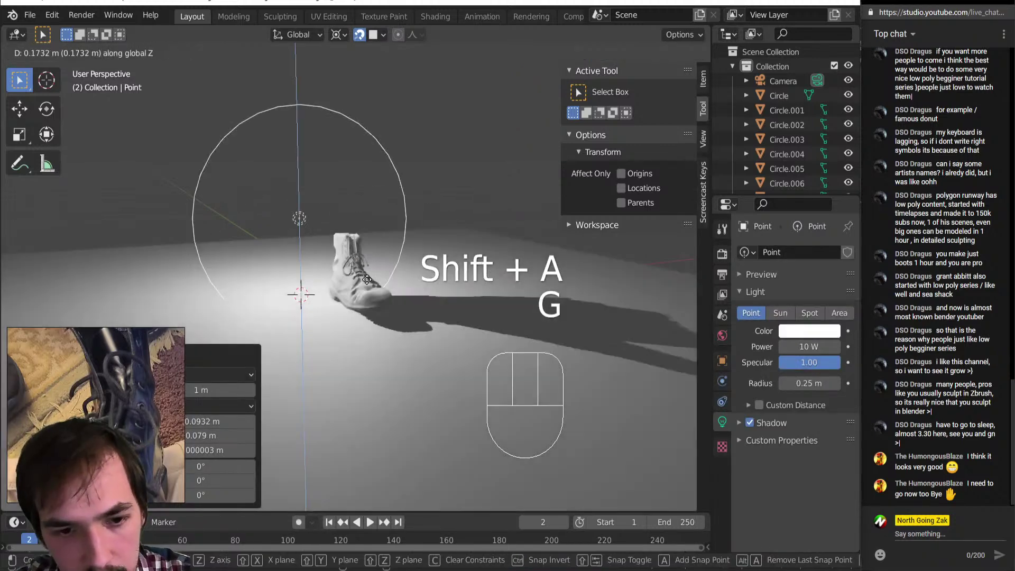
left_click(418, 153)
Step: Move the point light away from the boot to a raised position in front and to one side of it
middle_click_drag(415, 170, 389, 274)
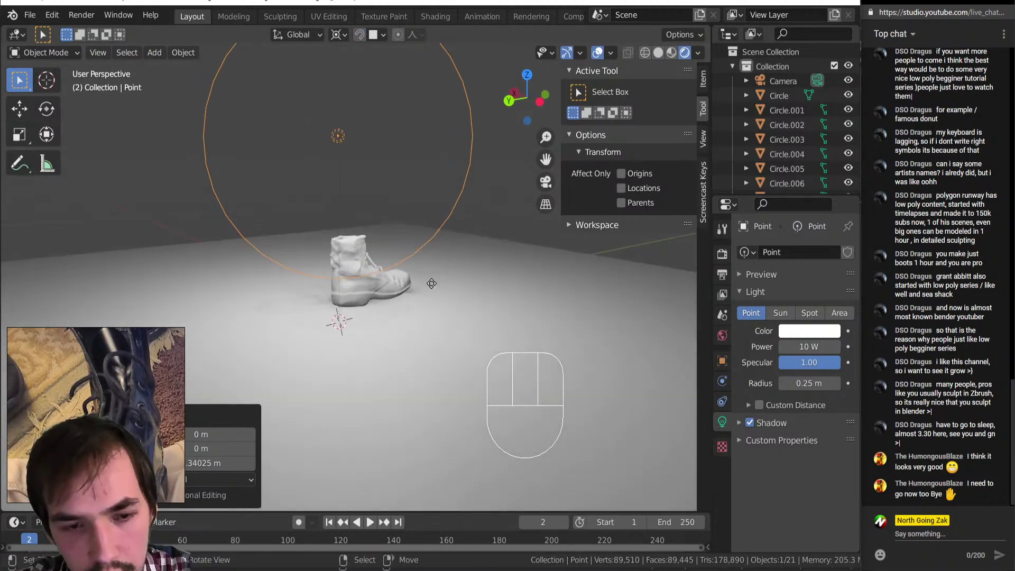
key("g")
left_click(455, 270)
middle_click_drag(454, 271, 290, 265)
scroll(342, 288, "up", 4)
scroll(369, 241, "down", 5)
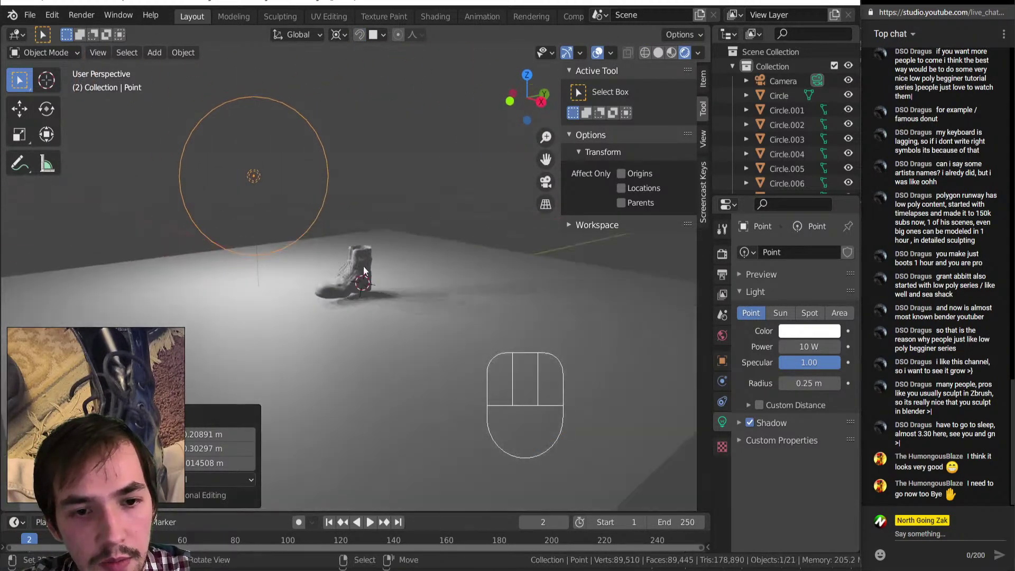
key("g")
left_click(345, 223)
middle_click_drag(430, 227, 422, 228)
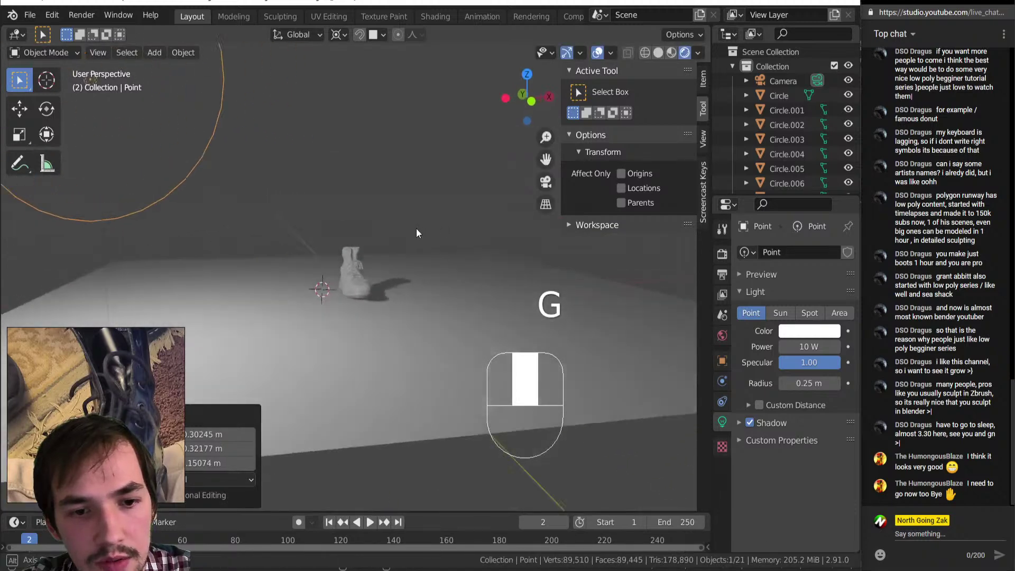
Step: Make a linked duplicate of the point light and place it along the X axis on the boot's other side
scroll(422, 229, "up", 4)
middle_click_drag(377, 258, 408, 269)
scroll(407, 270, "down", 8)
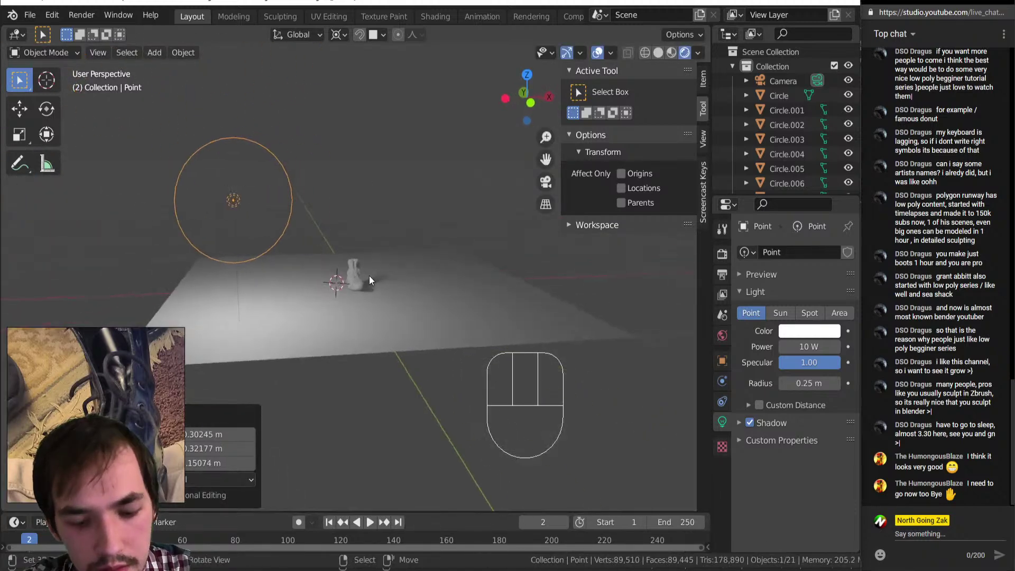
key("alt+d")
key("x")
left_click(386, 323)
Step: Select the boot mesh and apply Shade Smooth to it
scroll(386, 323, "up", 7)
scroll(426, 336, "down", 5)
left_click(402, 319)
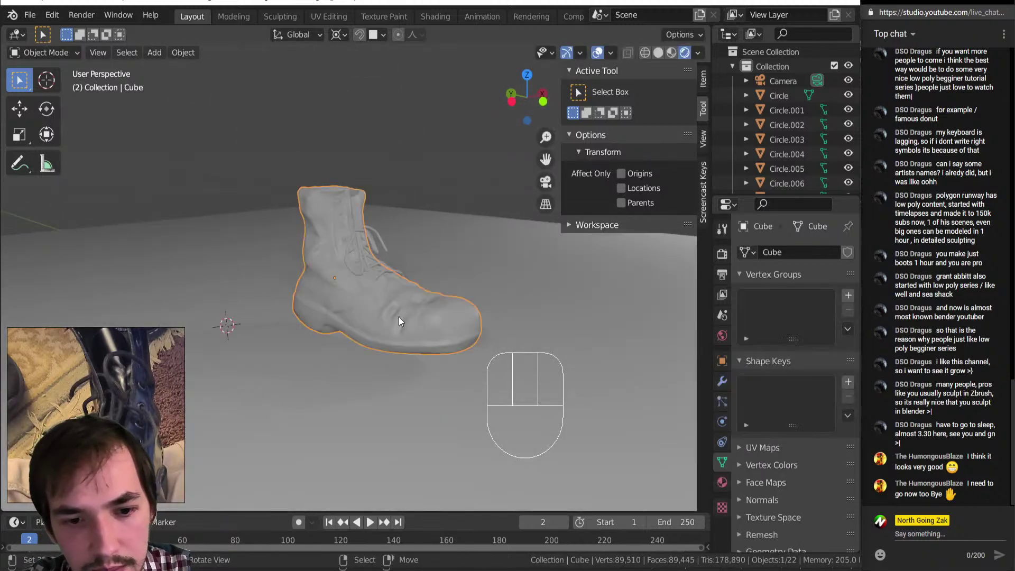
key("space")
type("shad")
key("Down")
key("Return")
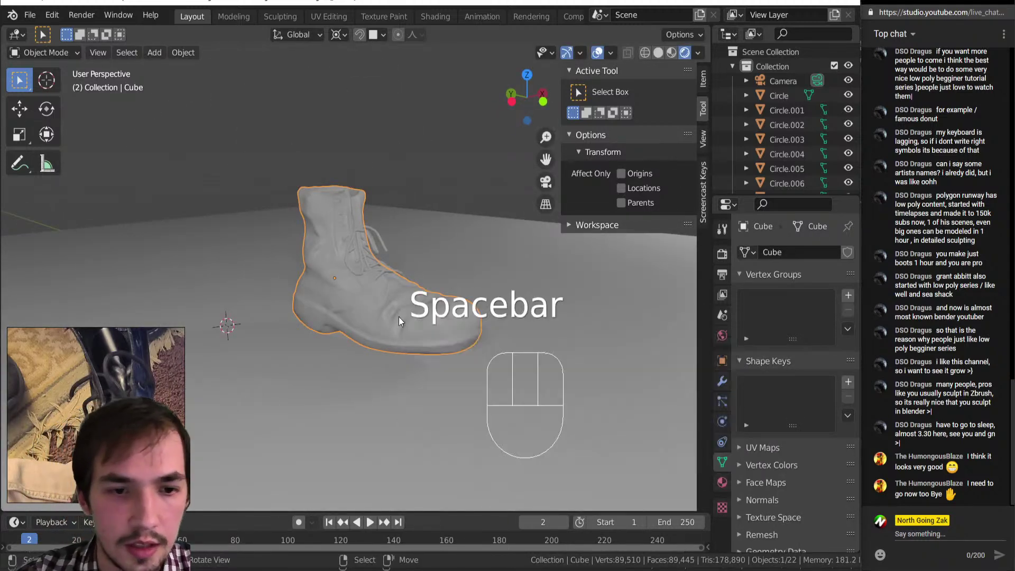
scroll(358, 297, "up", 5)
scroll(325, 325, "down", 5)
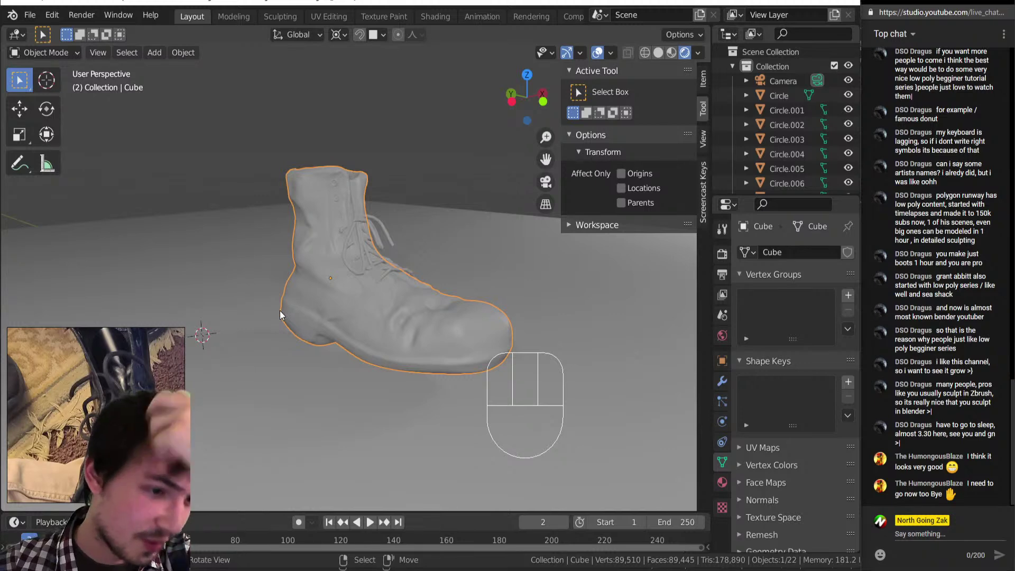
Step: Select the boot's laces and apply smooth shading to them
middle_click_drag(382, 275, 369, 305)
scroll(367, 310, "up", 3)
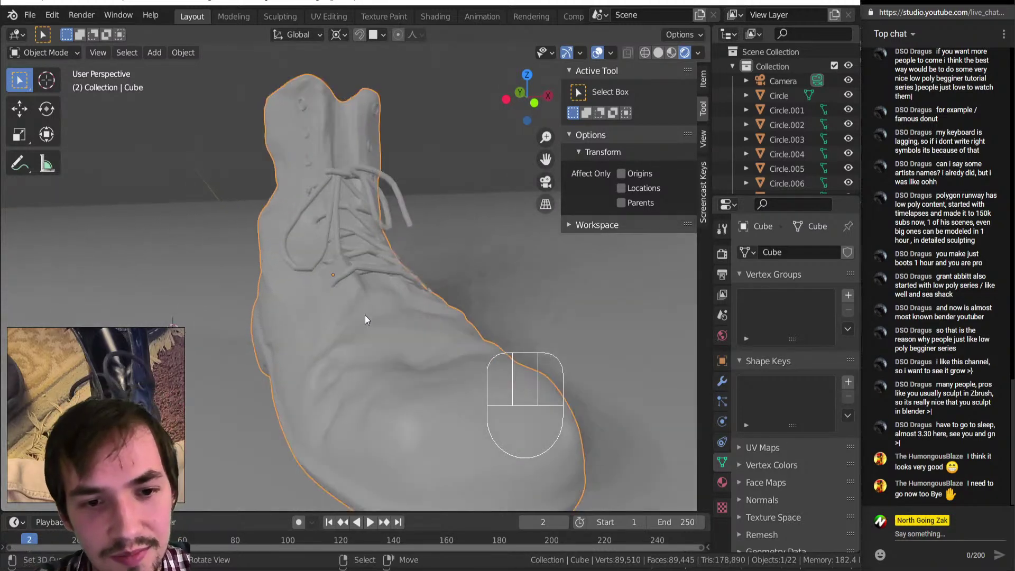
left_click(297, 264)
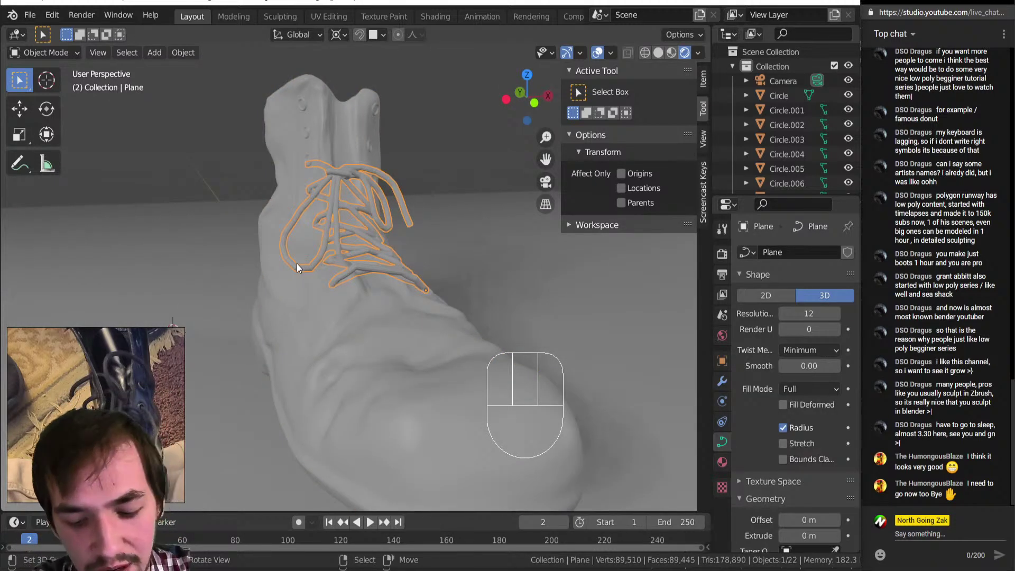
key("space")
type("shade")
key("Return")
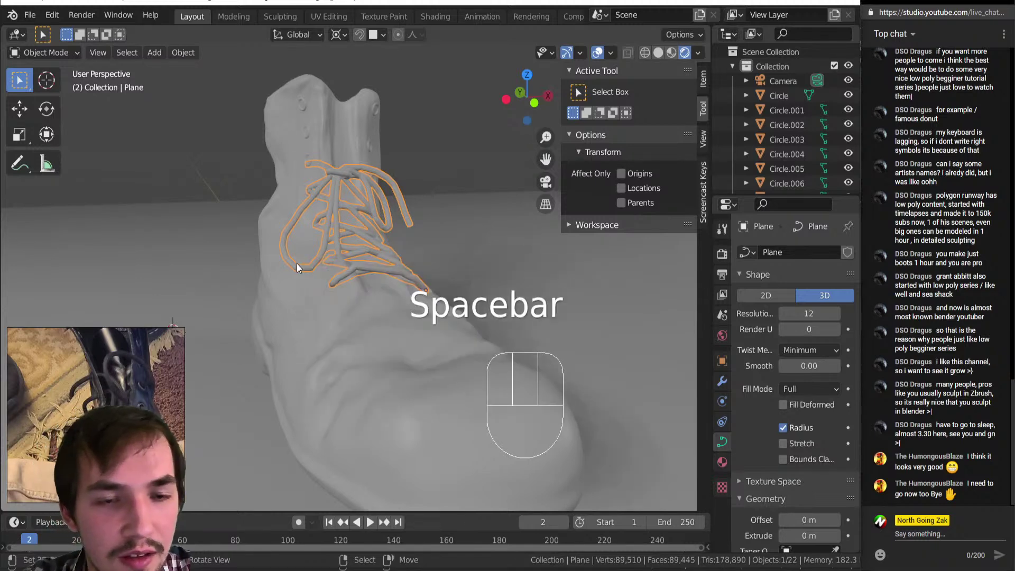
Step: Deselect everything and save the file
key("alt+a")
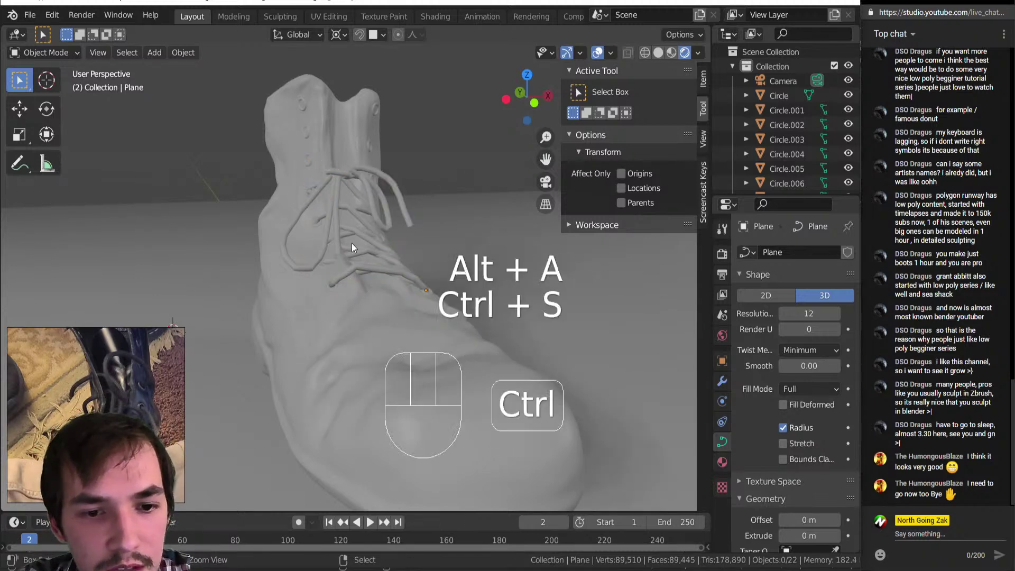
key("ctrl+s")
scroll(360, 249, "down", 5)
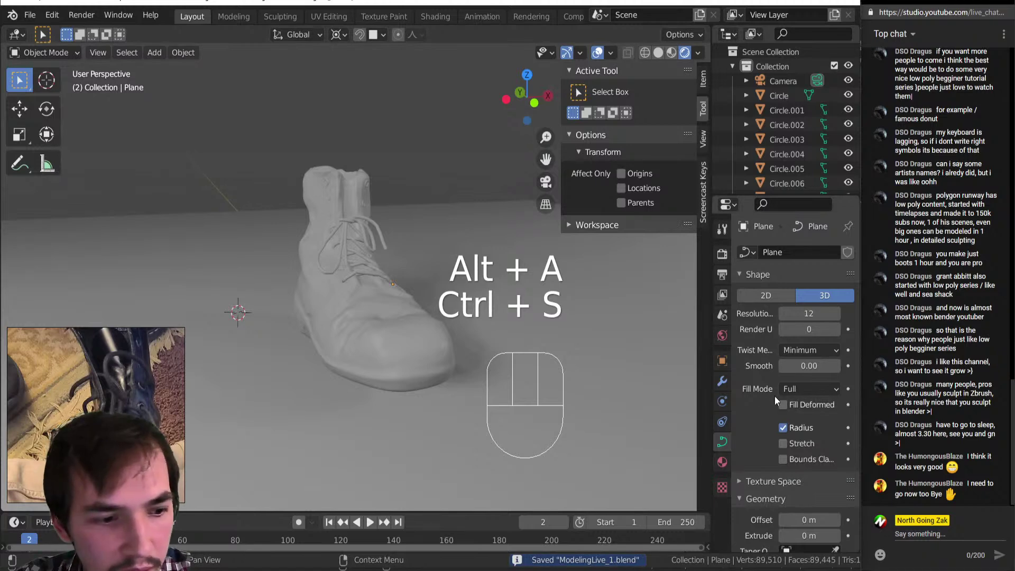
Step: Put the boot in Texture Paint mode and split the 3D view to add a Shader Editor beside it
left_click(348, 327)
key("Tab")
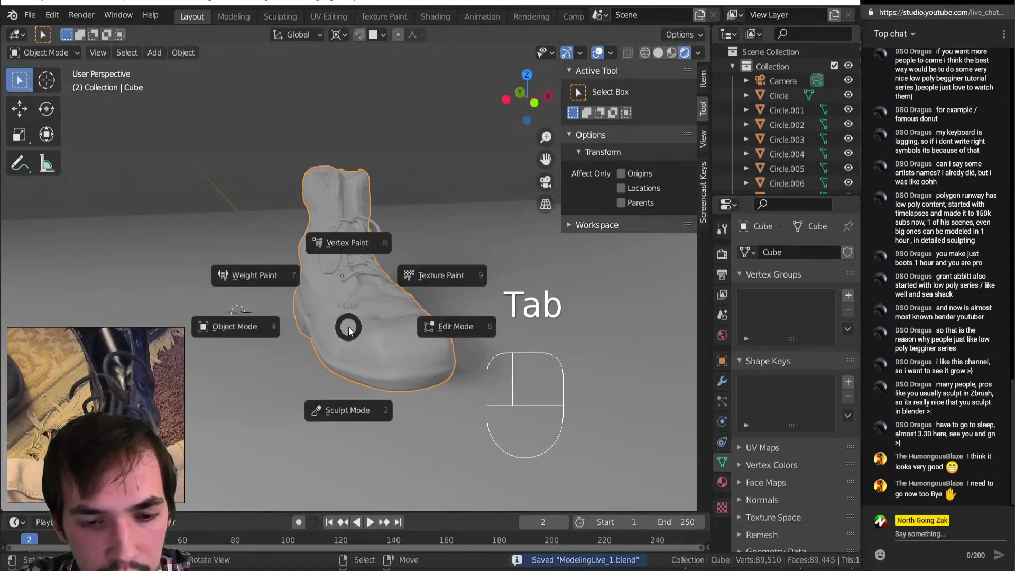
left_click(413, 282)
left_click_drag(711, 25, 439, 63)
left_click(455, 35)
left_click(402, 103)
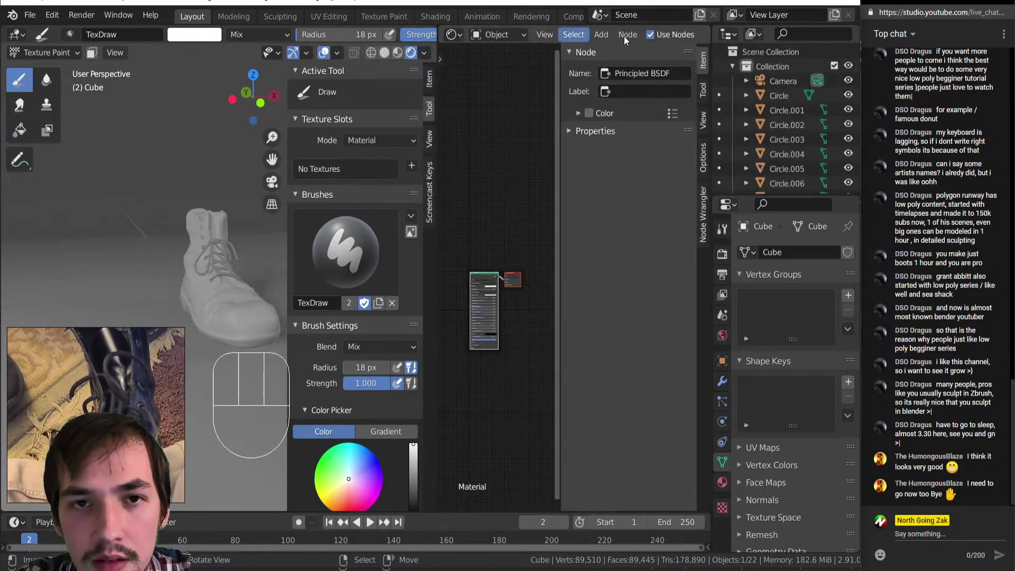
Step: Split the Shader Editor in two, make the upper area a UV Editor and enlarge it
left_click_drag(706, 28, 638, 186)
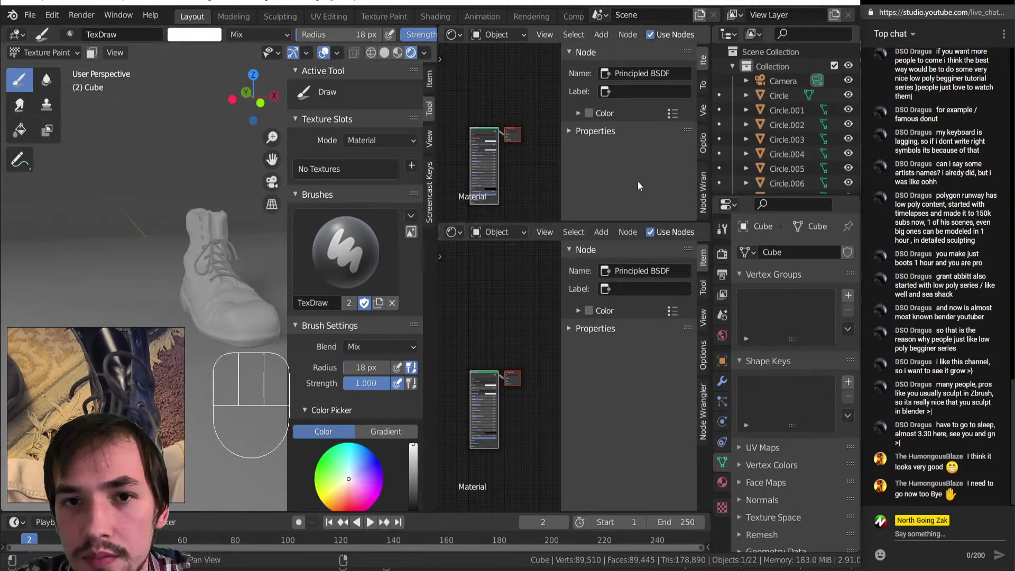
left_click(453, 35)
left_click(392, 74)
left_click_drag(519, 222, 504, 305)
Step: Compare the boot's low-poly base cage in Edit Mode with its sculpted form in Object Mode
key("Tab")
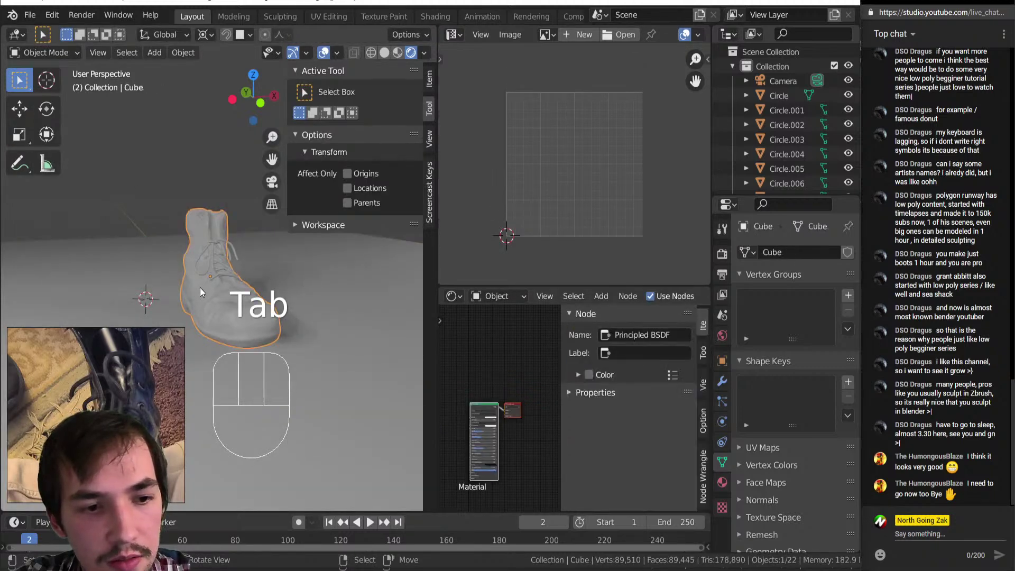
key("Tab")
scroll(247, 261, "up", 4)
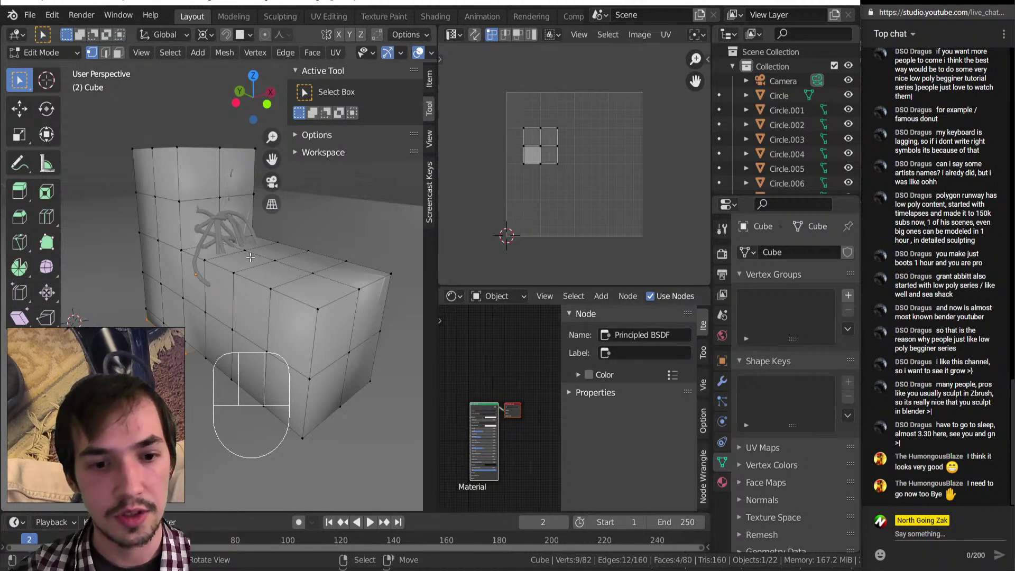
scroll(370, 168, "down", 5)
key("Tab")
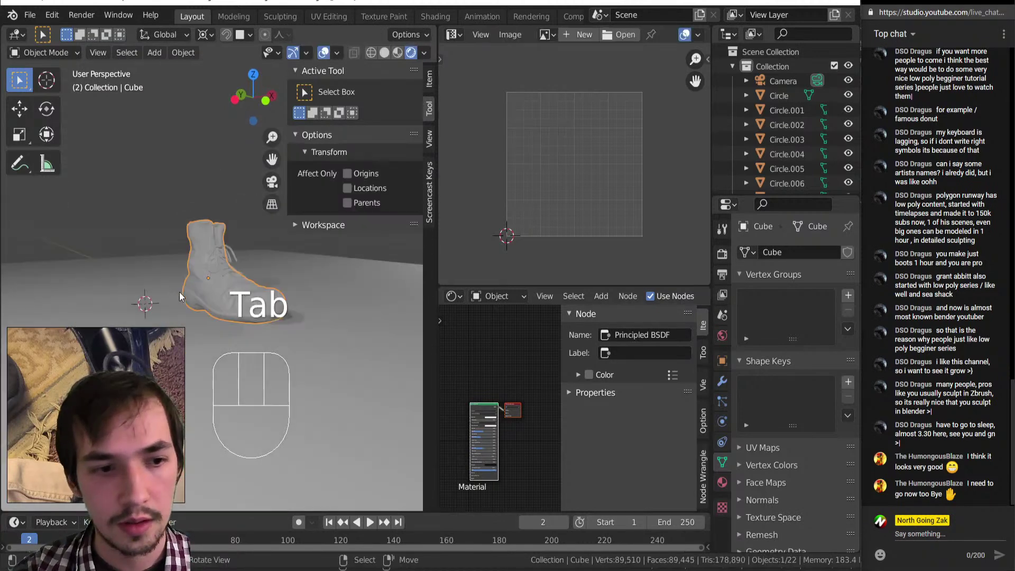
scroll(220, 298, "up", 5)
scroll(333, 299, "down", 4)
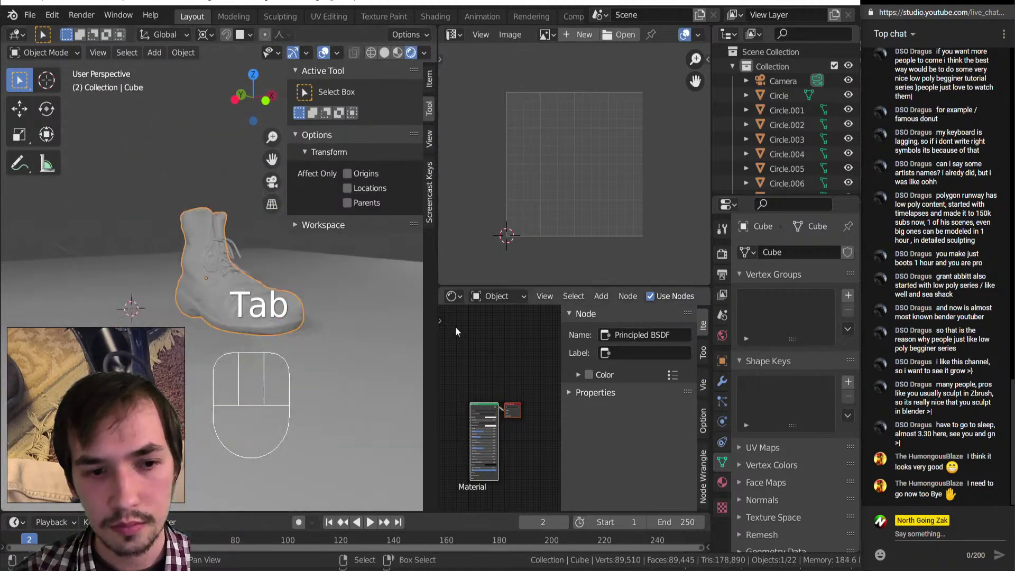
scroll(233, 267, "up", 4)
key("Tab")
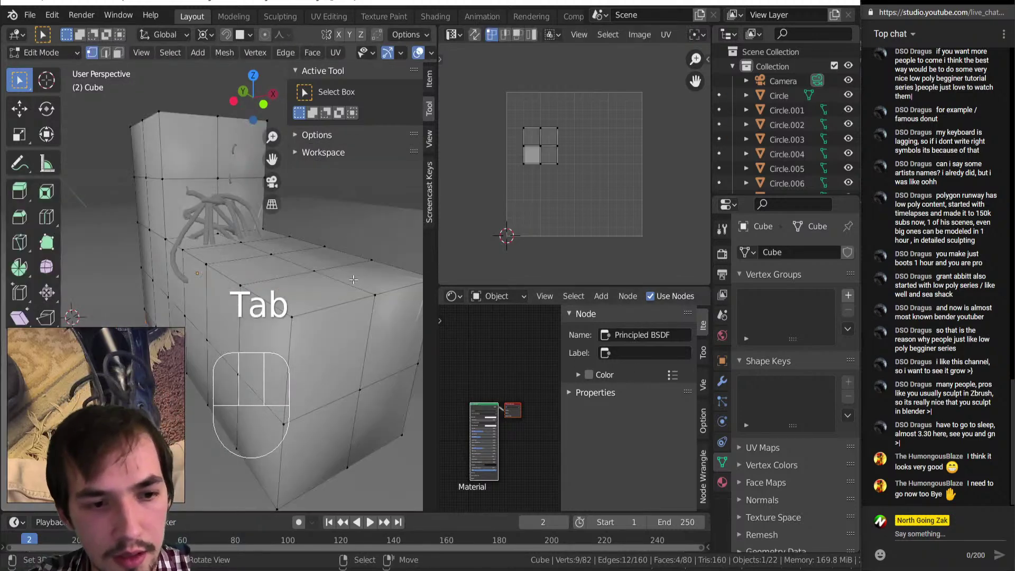
Step: Select all of the boot's base mesh and examine its full UV layout
key("a")
scroll(338, 281, "down", 5)
middle_click_drag(338, 281, 382, 261)
scroll(571, 160, "up", 4)
middle_click_drag(571, 160, 593, 176)
scroll(598, 179, "down", 4)
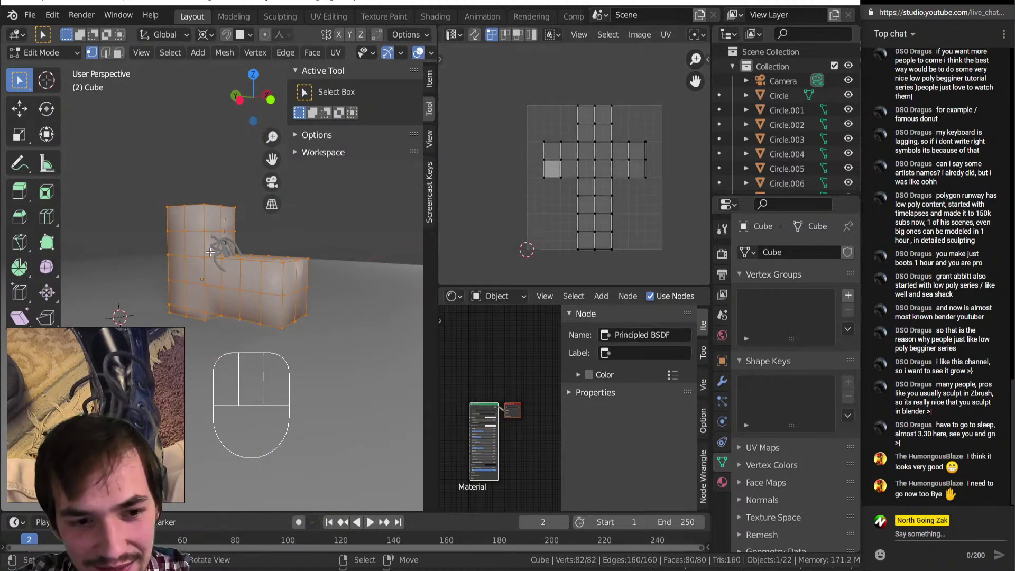
Step: Return to Object Mode and duplicate the boot about 0.20 m along the X axis
middle_click_drag(233, 255, 177, 280)
key("Tab")
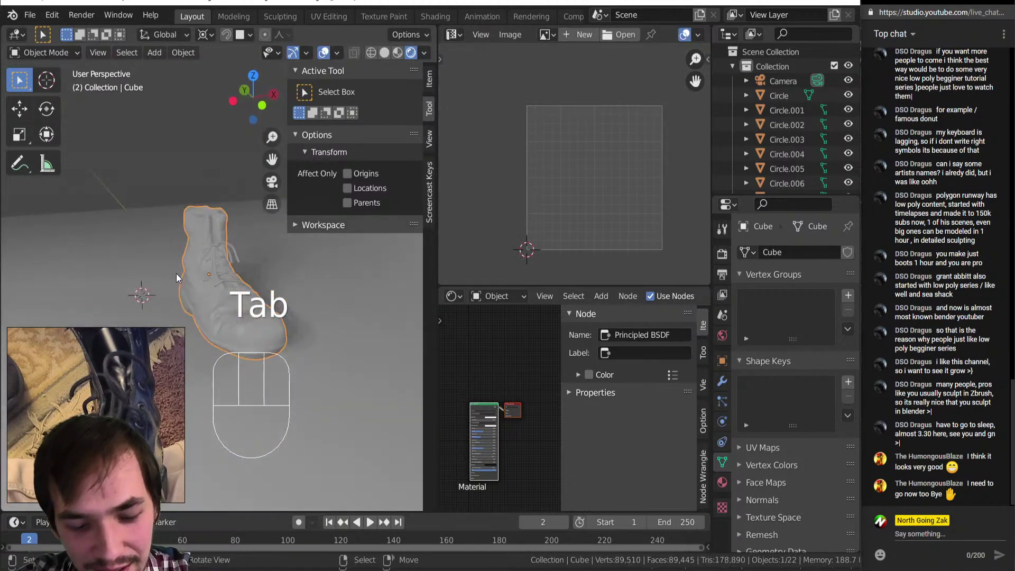
key("shift+d")
left_click(283, 266)
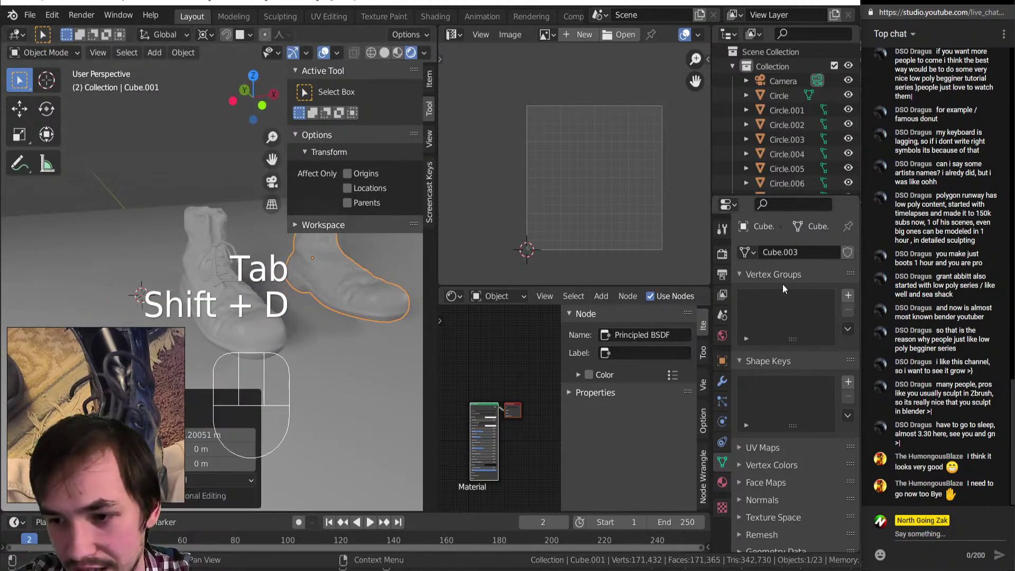
Step: Apply the Multiresolution modifier on the duplicate boot and bring its dense mesh into Edit Mode
left_click(722, 381)
key("ctrl+a")
key("Tab")
left_click(433, 301)
middle_click_drag(433, 301, 246, 254)
key("Tab")
key("Tab")
left_click(422, 272)
Step: Examine the dense UV layout of the duplicate boot up close and as a whole
scroll(542, 231, "up", 5)
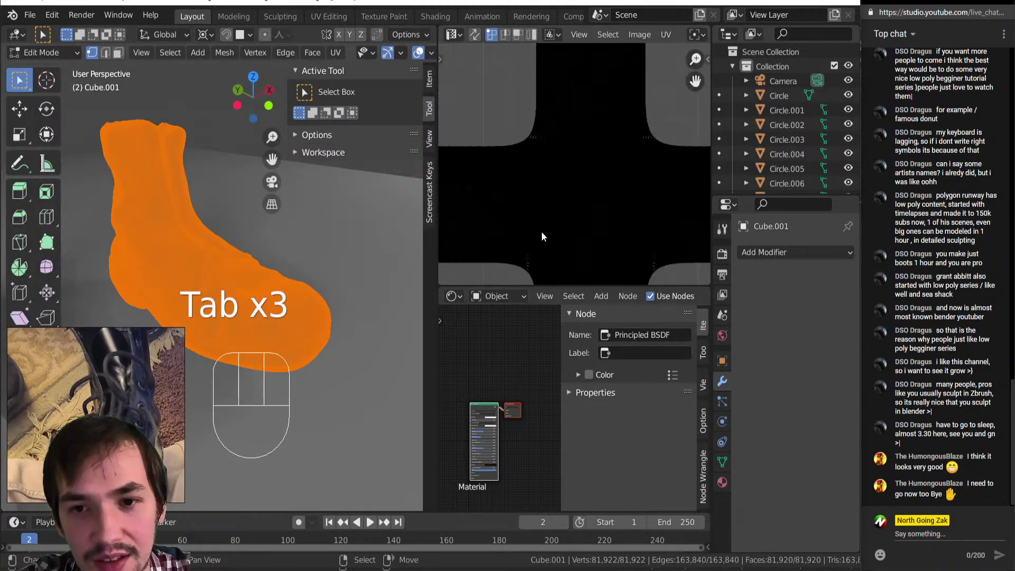
scroll(541, 231, "down", 5)
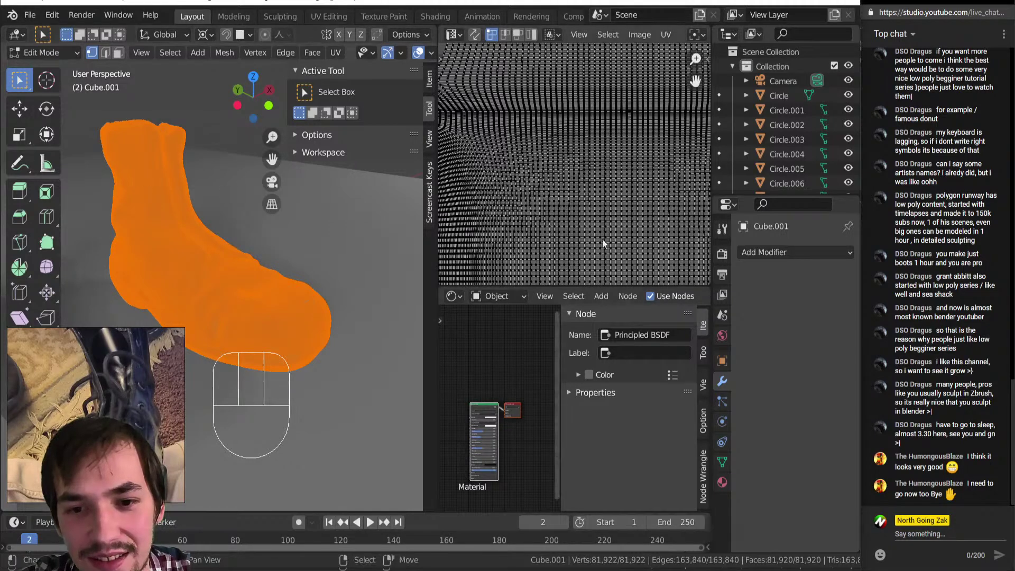
scroll(590, 248, "down", 3)
scroll(597, 167, "up", 5)
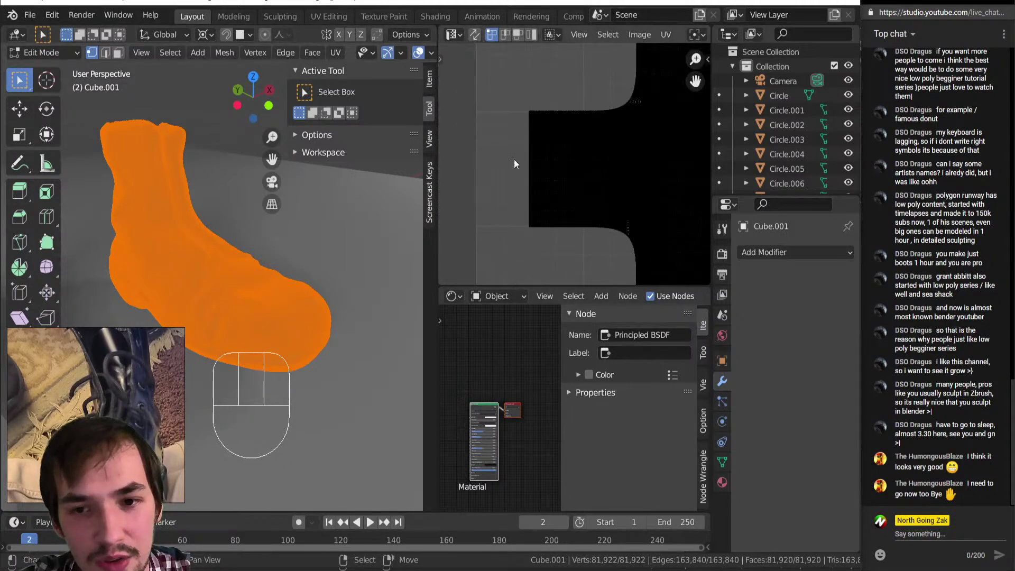
scroll(567, 204, "down", 3)
scroll(201, 190, "down", 2)
Step: Box-select different regions of the duplicate's ankle and foot to see where they lie in the UV layout
left_click_drag(98, 140, 287, 328)
scroll(541, 192, "up", 4)
left_click_drag(119, 229, 165, 300)
middle_click_drag(165, 300, 112, 214)
left_click_drag(112, 214, 199, 269)
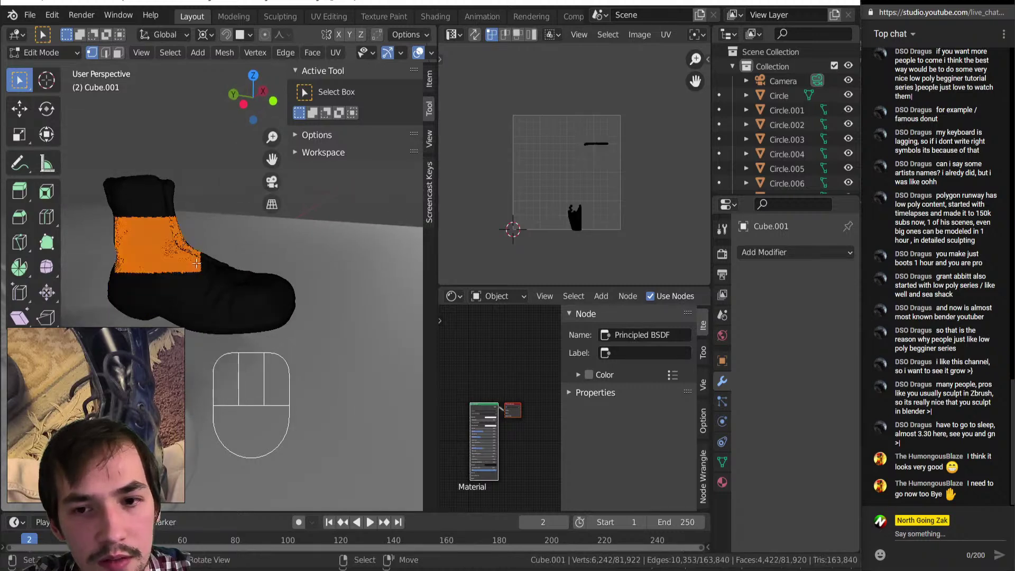
left_click_drag(89, 164, 206, 332)
left_click_drag(207, 248, 241, 315)
left_click_drag(233, 268, 286, 330)
left_click_drag(273, 260, 312, 323)
middle_click_drag(312, 323, 252, 297)
Step: Switch the viewport to wireframe shading and box-select through the toe and the shaft of the duplicate boot
key("z")
left_click(218, 371)
left_click_drag(218, 232, 312, 350)
key("z")
key("z")
left_click_drag(150, 199, 235, 314)
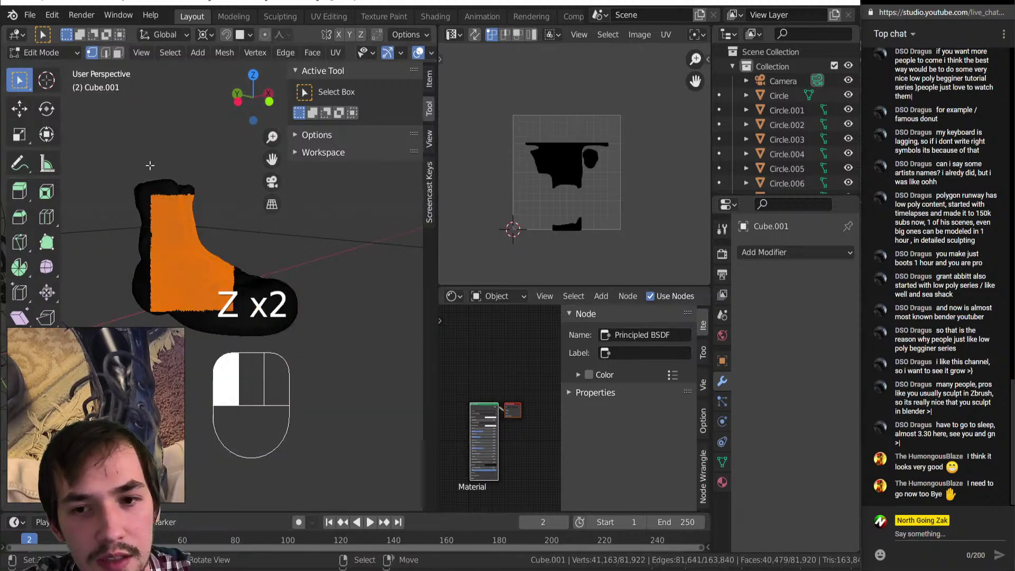
Step: Box-select the duplicate's upper shaft and heel areas to check their matching UV regions
left_click_drag(147, 164, 194, 212)
left_click_drag(138, 197, 161, 231)
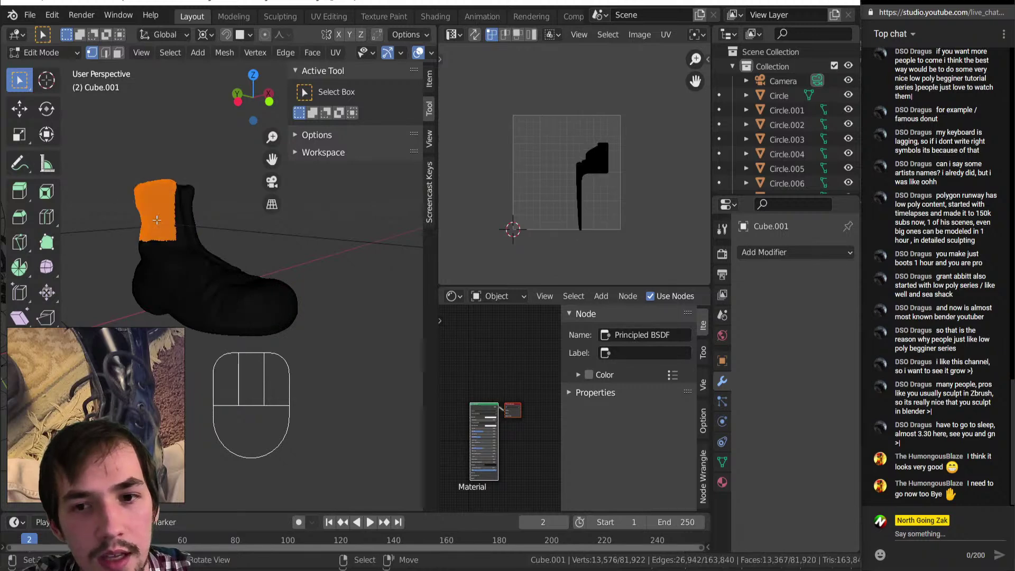
left_click_drag(138, 180, 168, 293)
left_click_drag(139, 200, 175, 283)
left_click_drag(133, 227, 168, 294)
middle_click_drag(168, 295, 268, 334)
Step: Select the duplicate's entire mesh and inspect its geometry and UV layout closely
key("a")
scroll(233, 244, "up", 3)
key("Tab")
key("Tab")
scroll(572, 195, "up", 5)
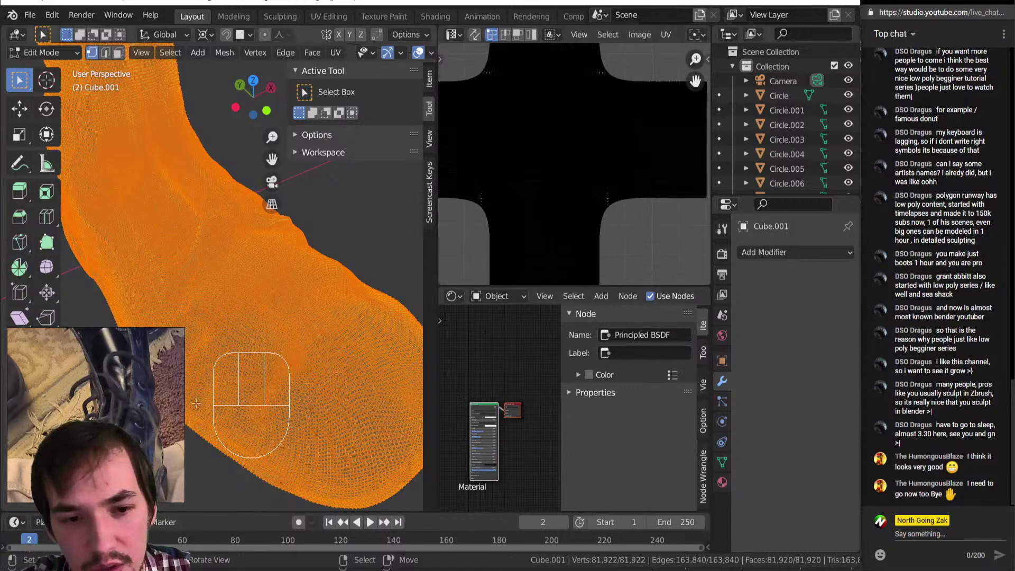
Step: Return to Object Mode and delete the duplicate boot
scroll(141, 254, "down", 5)
key("Tab")
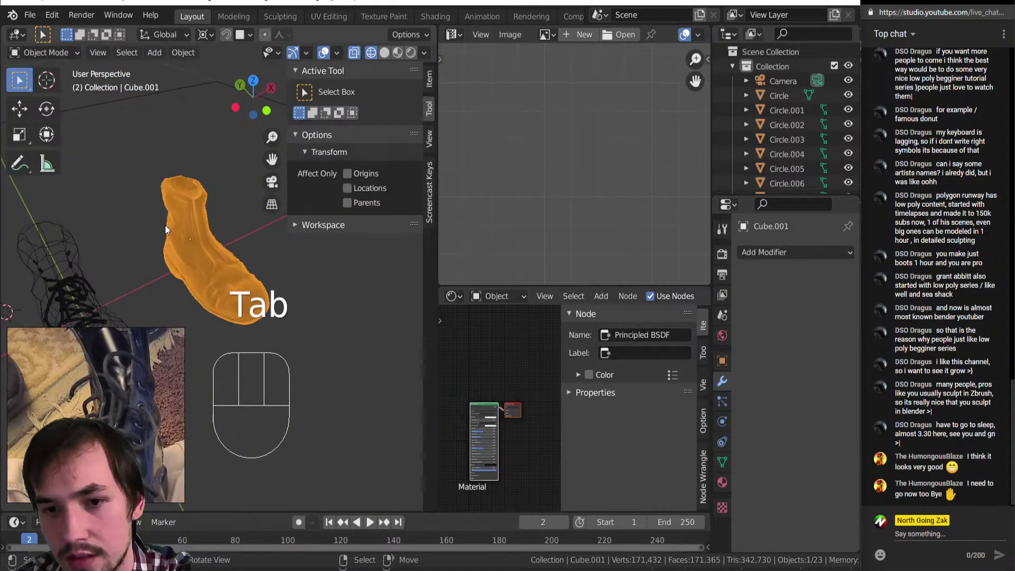
key("Delete")
Step: Select the original boot, enter Edit Mode and unwrap its whole base mesh
middle_click_drag(170, 258, 249, 238)
right_click(190, 255)
key("Tab")
scroll(553, 155, "down", 5)
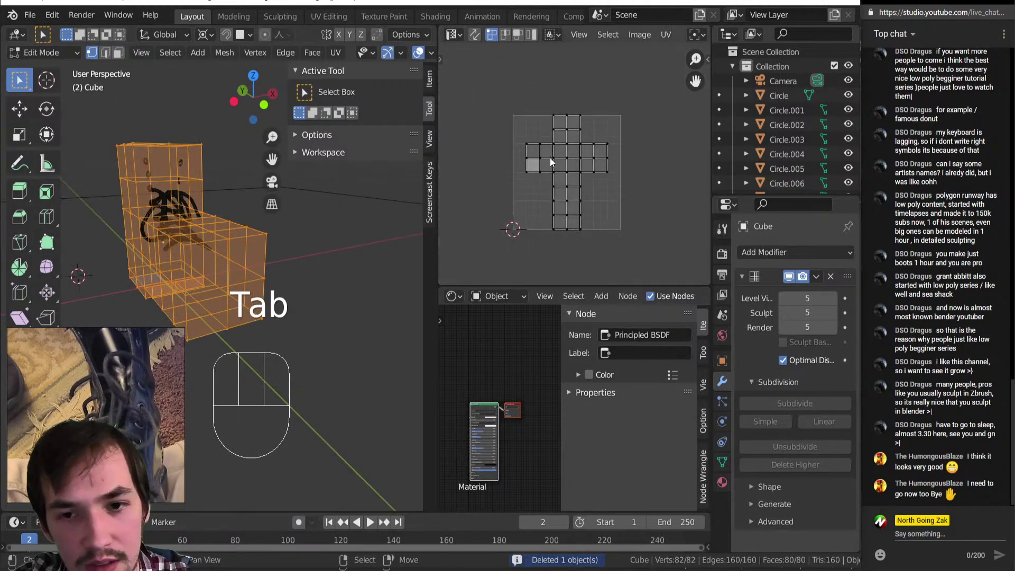
key("u")
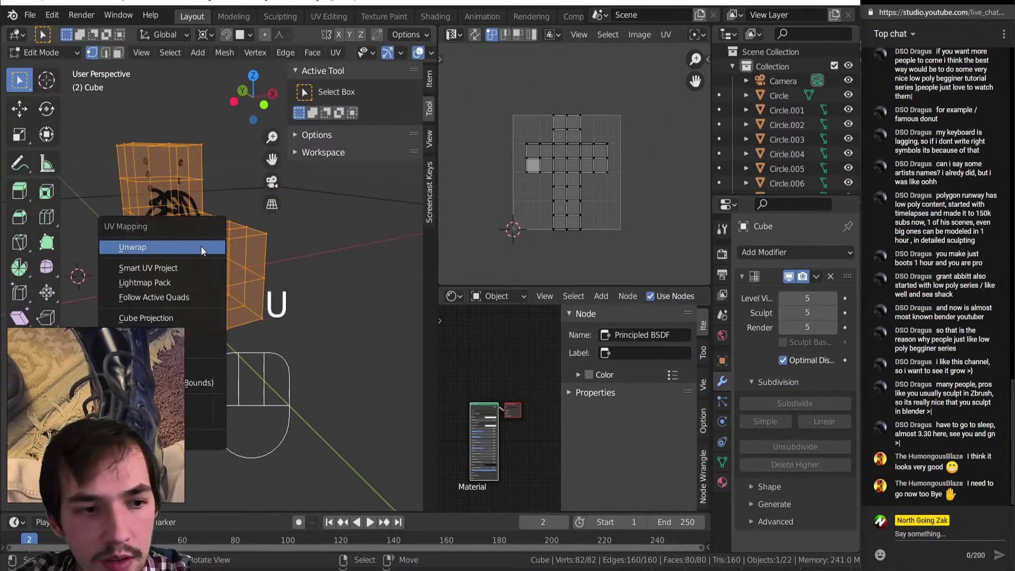
left_click(162, 245)
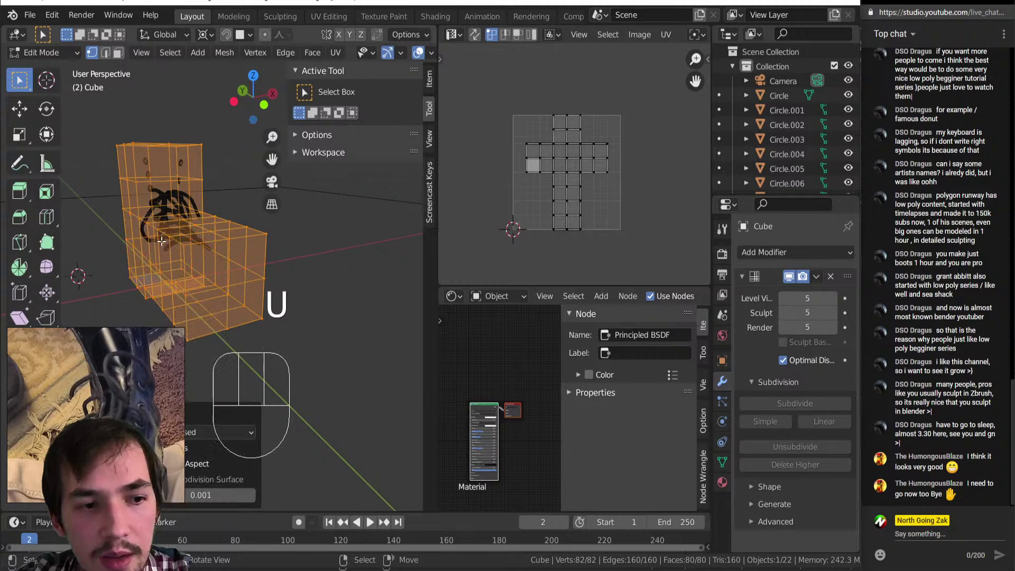
Step: Run Unwrap again on the boot's full base mesh and inspect the cage from several angles
key("u")
left_click(192, 255)
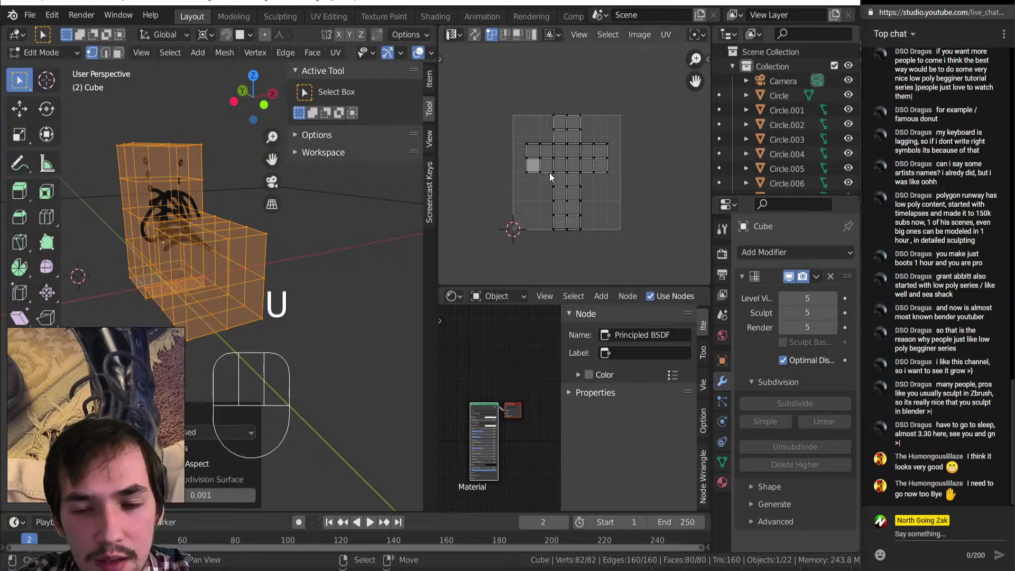
scroll(549, 174, "up", 2)
middle_click_drag(177, 274, 110, 196)
key("u")
left_click(204, 259)
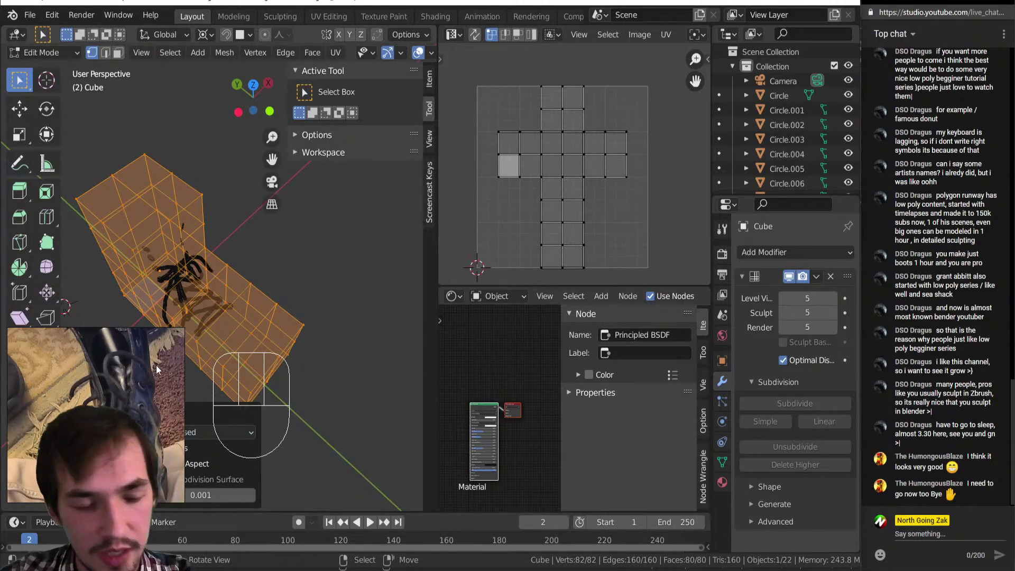
middle_click_drag(227, 249, 199, 210)
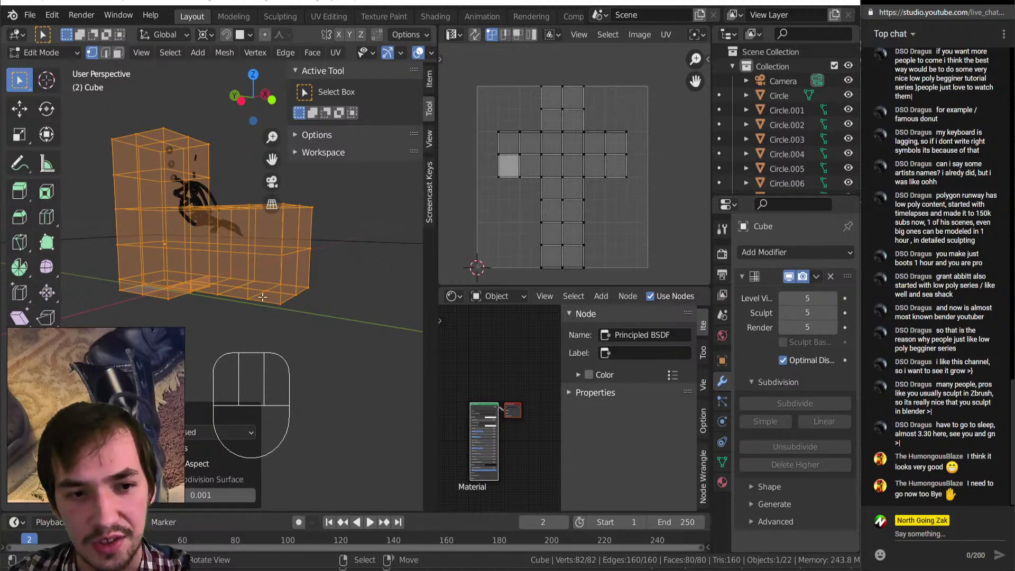
middle_click_drag(263, 298, 240, 300)
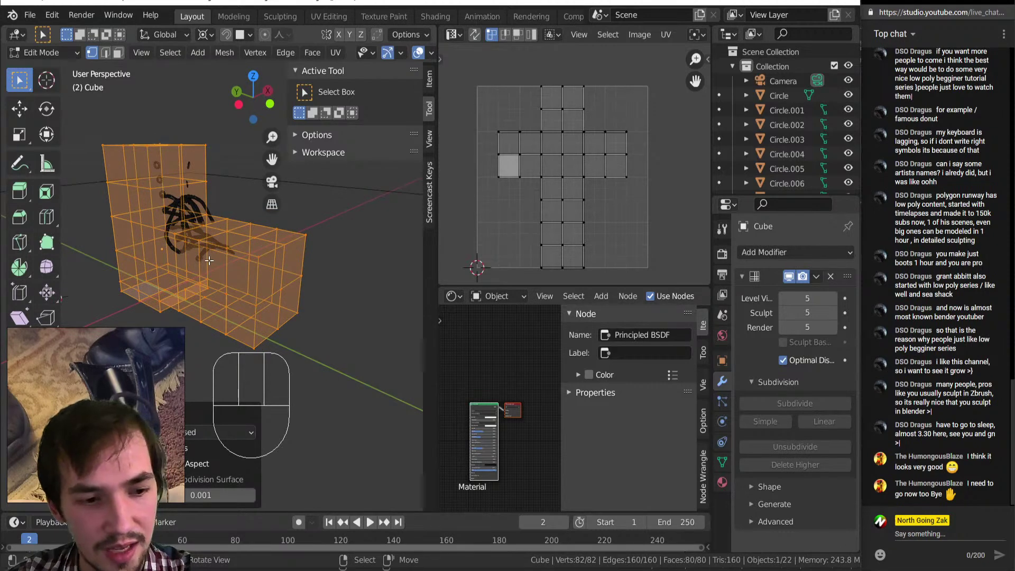
middle_click_drag(209, 260, 178, 259)
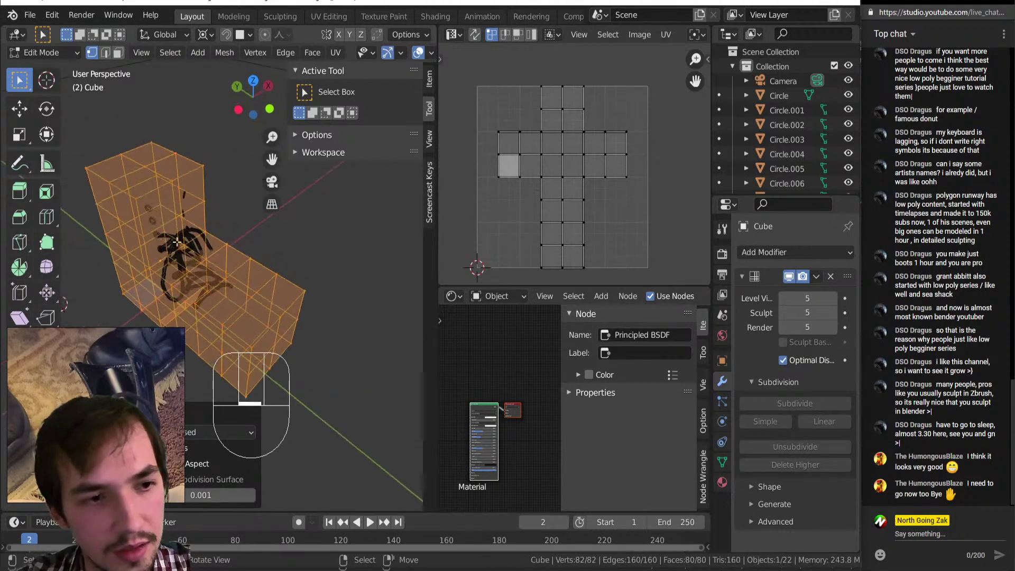
Step: Clear the full mesh selection, switch the viewport to Solid shading and inspect the boot's base cage from several angles
left_click(153, 163)
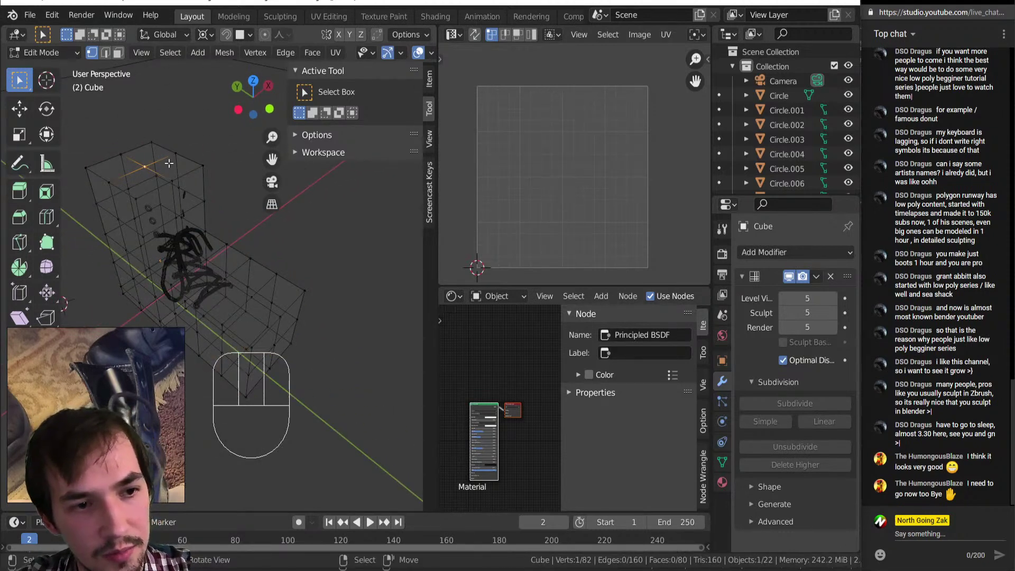
middle_click_drag(169, 292, 179, 249)
scroll(220, 239, "up", 7)
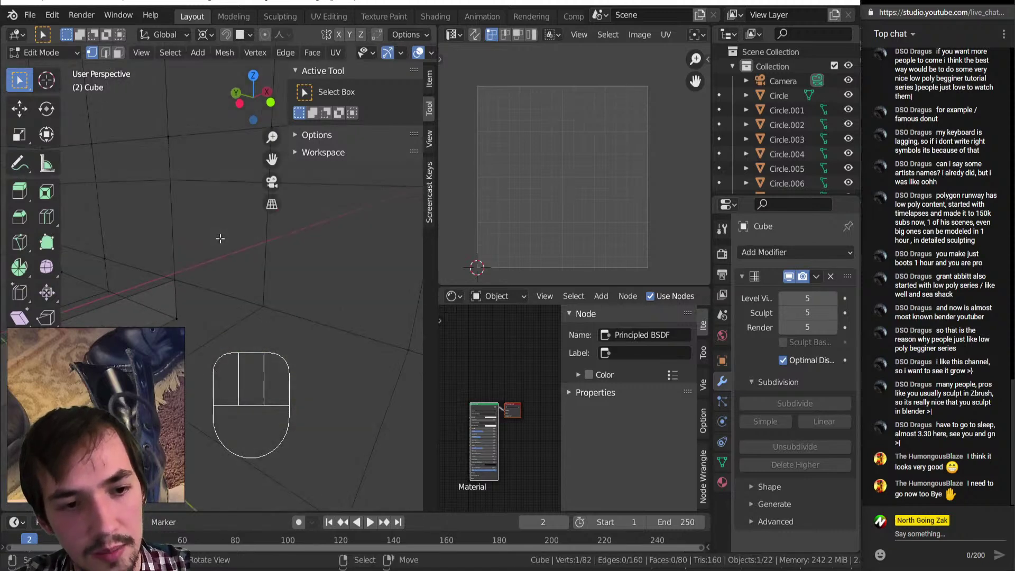
mouse_move(208, 187)
middle_mouse_down()
mouse_move(113, 209)
mouse_move(192, 176)
mouse_move(141, 200)
mouse_move(276, 230)
mouse_move(183, 225)
middle_mouse_up()
key("z")
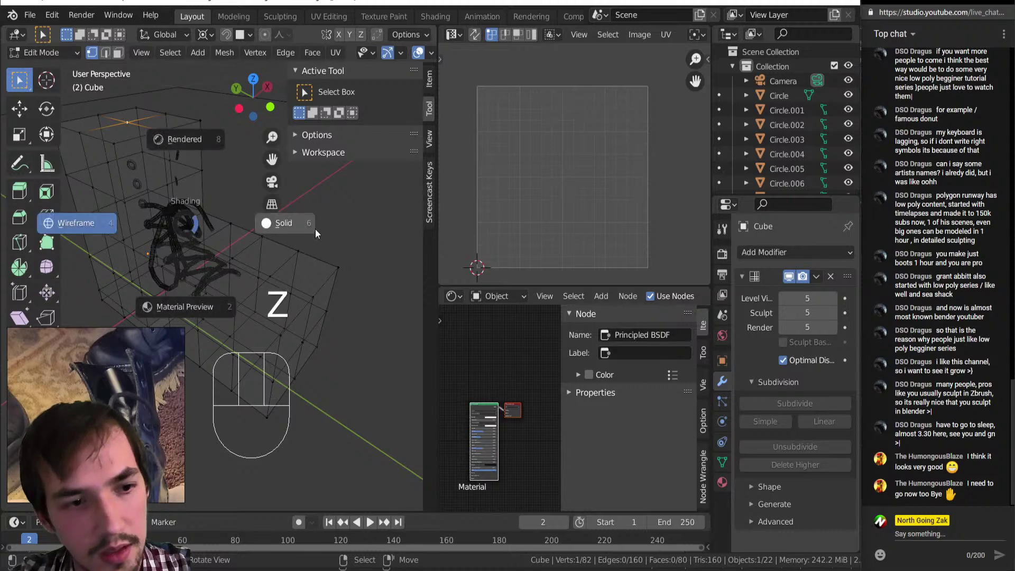
left_click(315, 230)
middle_click_drag(257, 238, 275, 267)
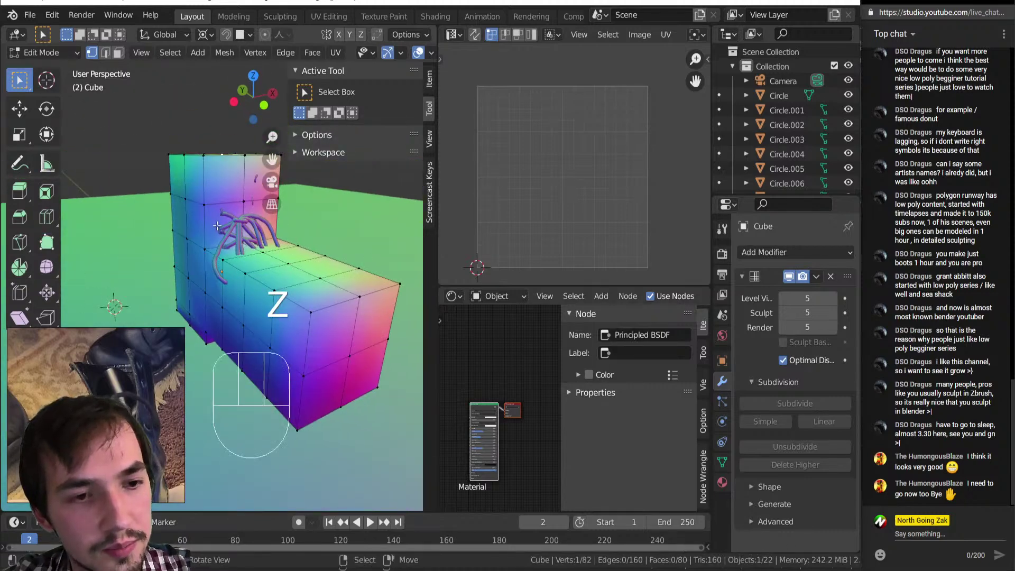
middle_click_drag(217, 226, 240, 258)
scroll(240, 248, "down", 4)
Step: Select the boot's entire base mesh, bring up the UV mapping options and move the reference photo clear of the 3D view
key("a")
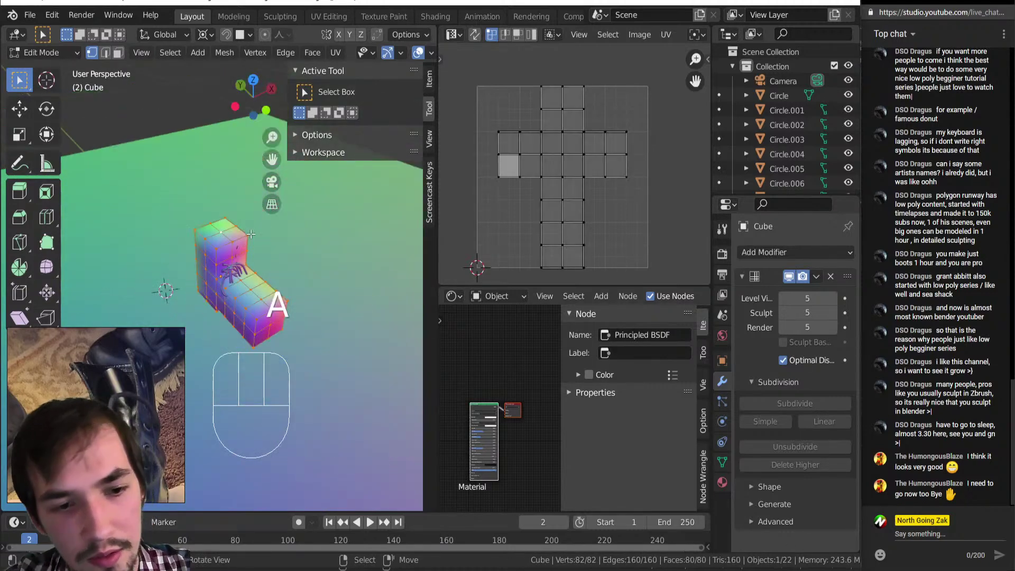
key("u")
left_click_drag(164, 382, 564, 326)
scroll(236, 292, "up", 6)
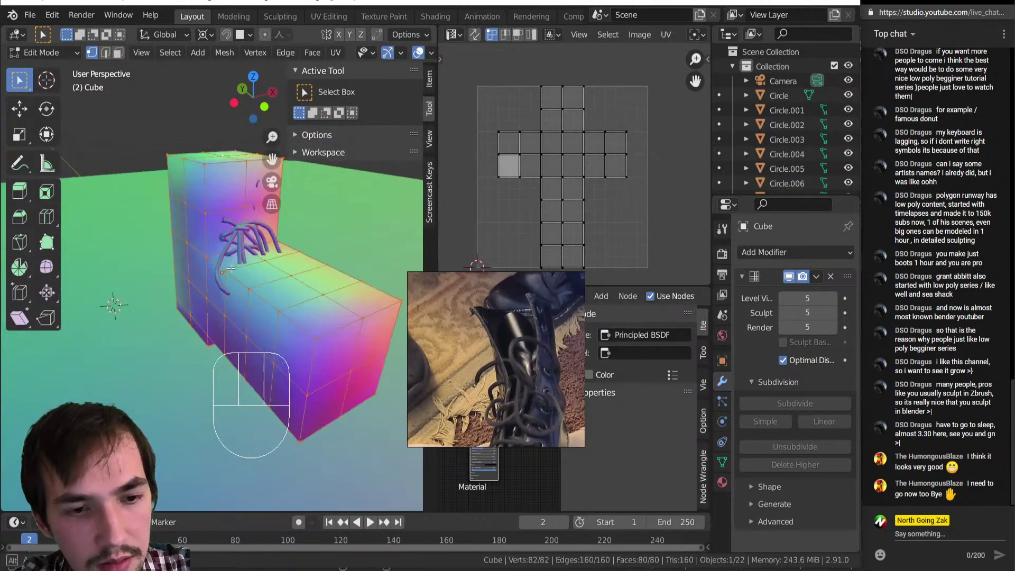
Step: Select the shortest centreline path from the upper toe vertex to the shaft's top back edge and mark it as a seam
left_click(309, 351)
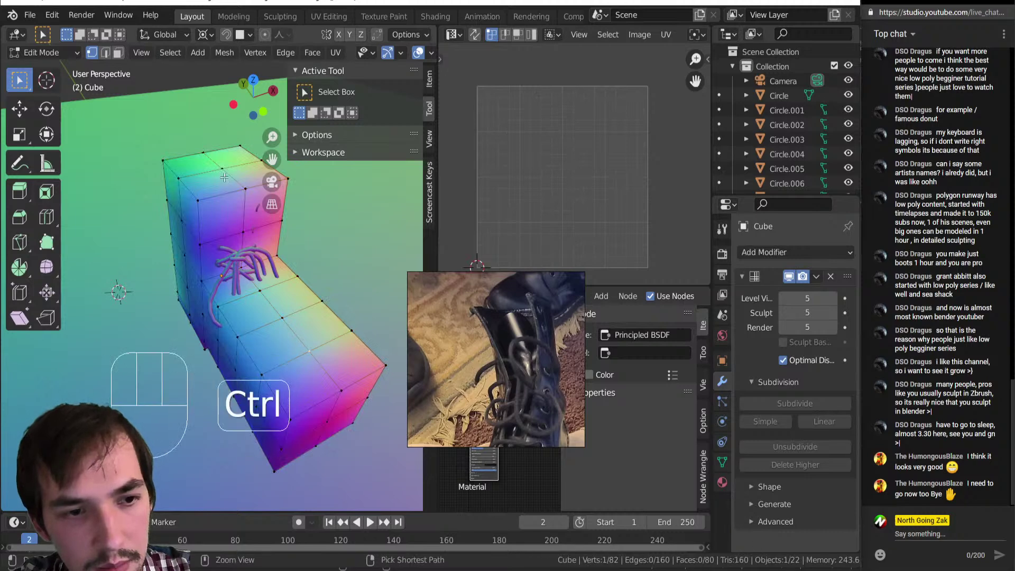
left_click(204, 153, "ctrl")
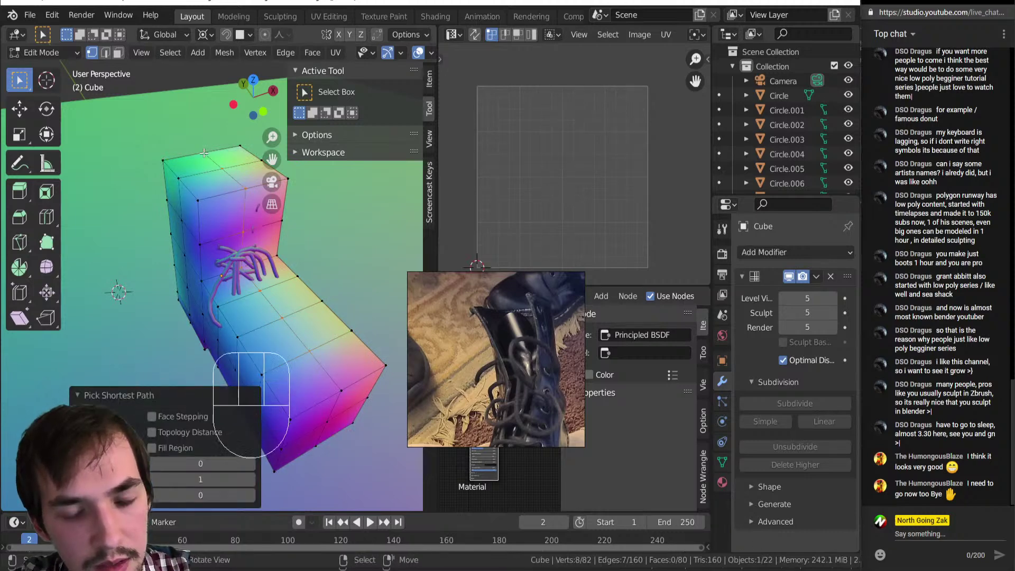
key("u")
middle_click_drag(203, 153, 298, 295)
scroll(206, 278, "down", 4)
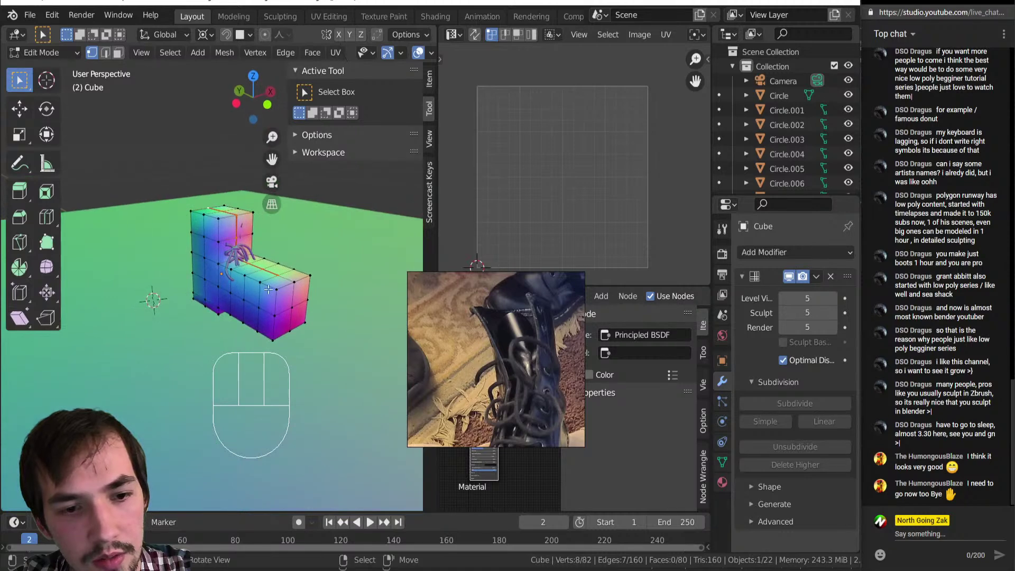
Step: Mark seams along the vertical edge path at the back of the boot's base mesh
scroll(301, 298, "up", 4)
key("ctrl")
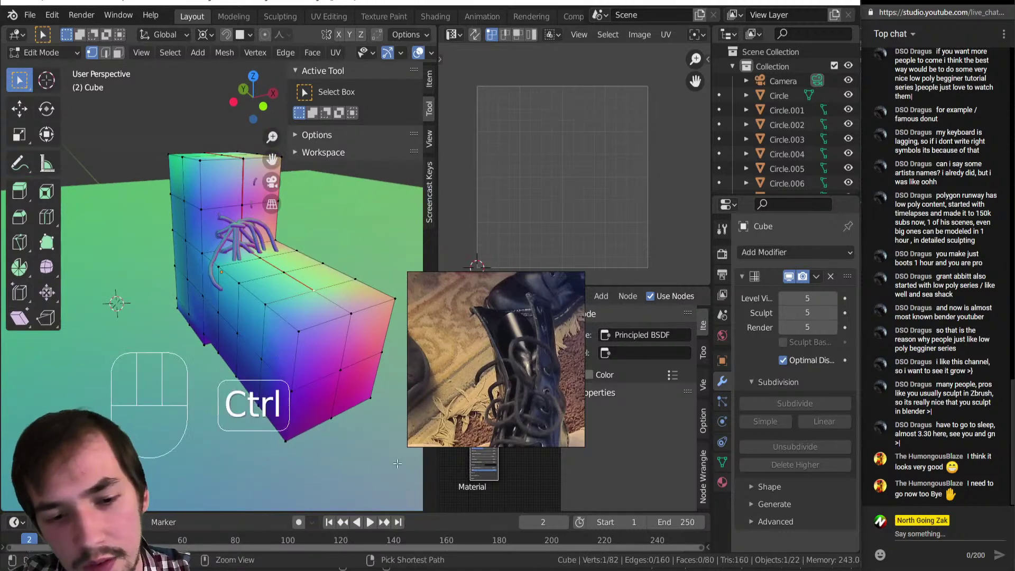
left_click(330, 421, "ctrl")
middle_click_drag(332, 421, 273, 243)
right_click(200, 154)
right_click(197, 324, "ctrl")
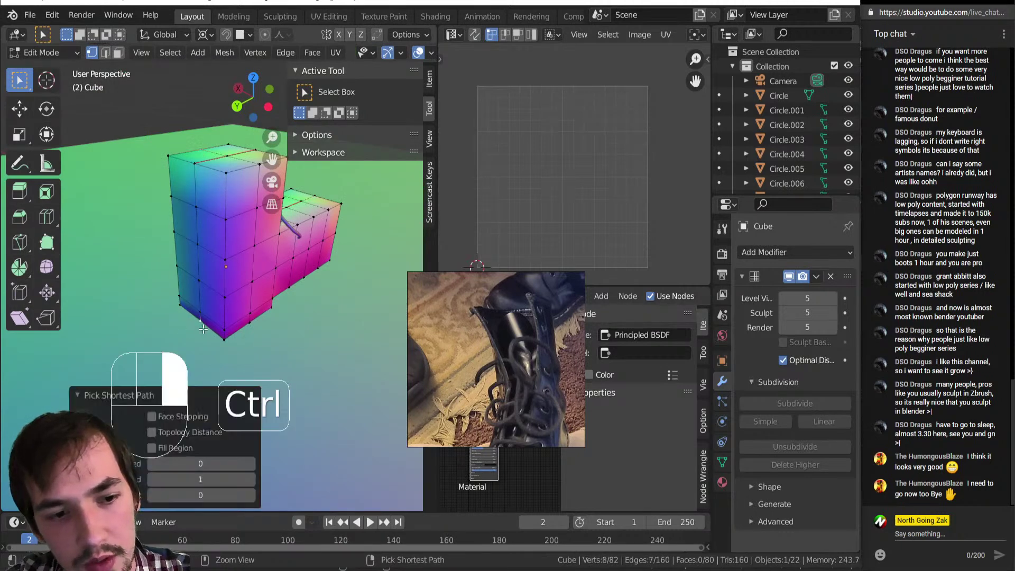
right_click(198, 334)
right_click(195, 164, "ctrl")
key("u")
left_click(148, 320)
Step: Unwrap the entire boot mesh with the marked seams and inspect its UV layout
key("a")
key("u")
key("u")
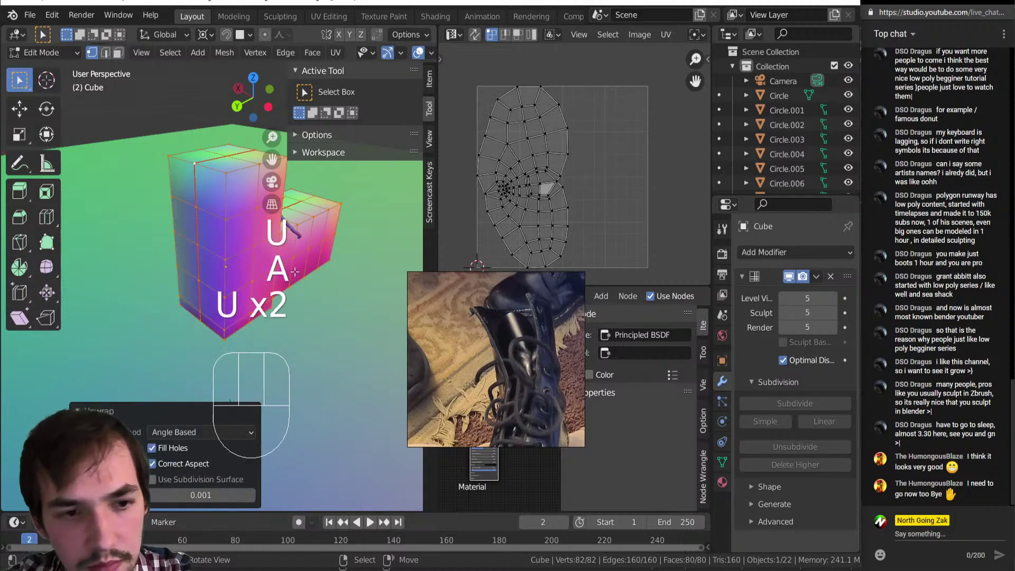
scroll(551, 196, "up", 5)
middle_click_drag(551, 200, 660, 172)
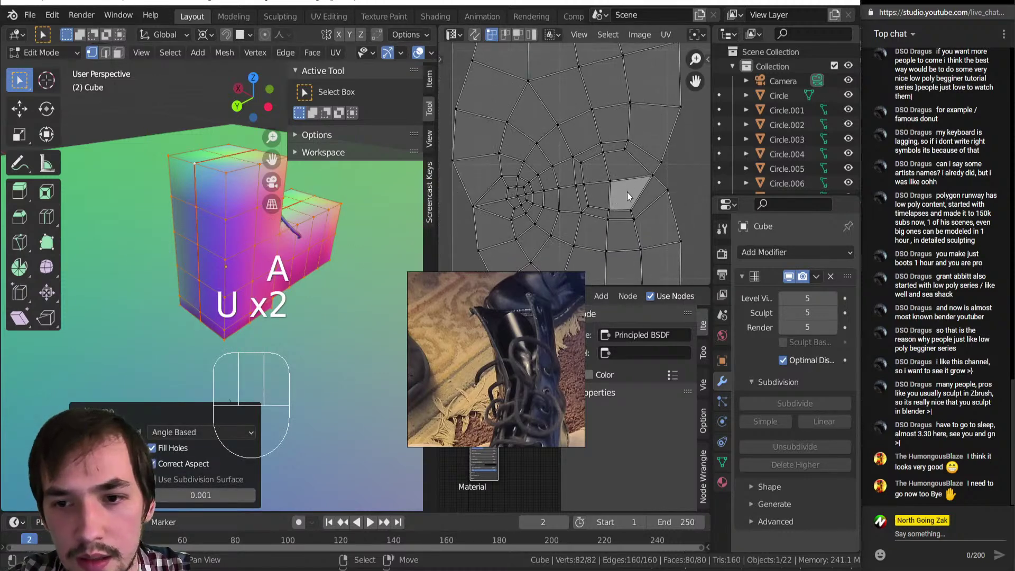
middle_click_drag(362, 325, 207, 279)
scroll(232, 240, "down", 3)
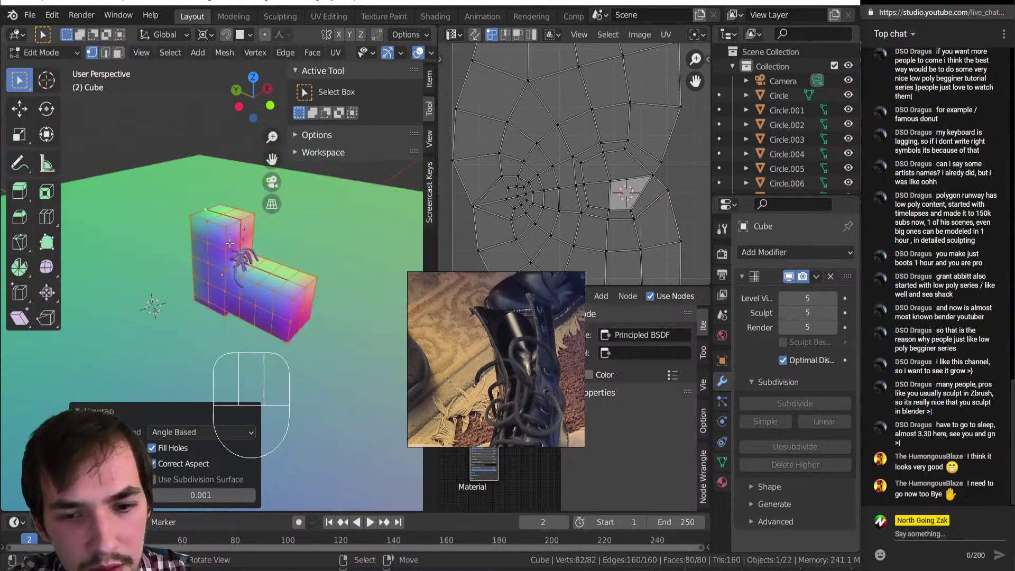
Step: Undo the unwrap and the seam marking on the boot mesh
key("ctrl+z")
key("ctrl+z")
key("ctrl+z")
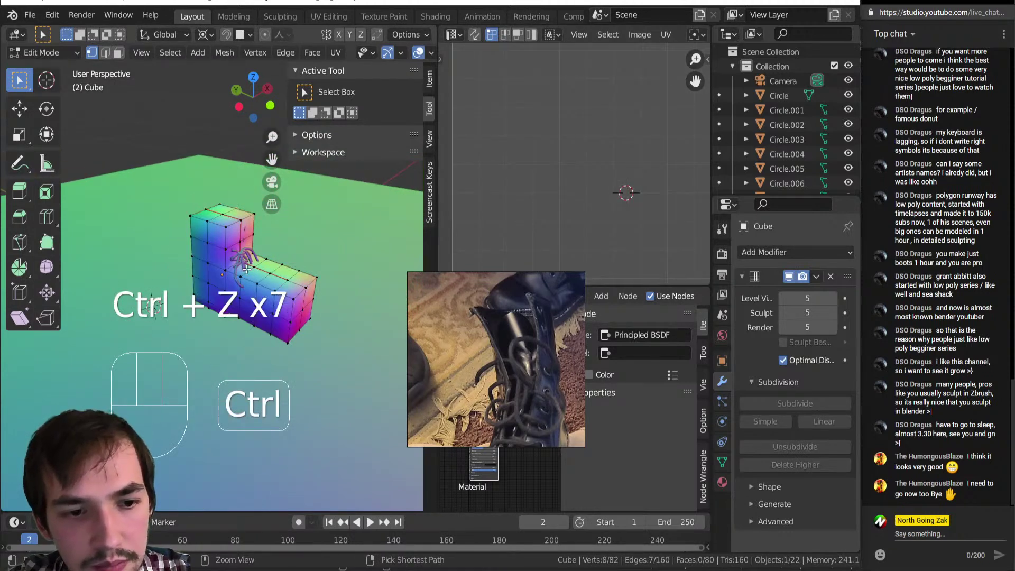
key("ctrl+z")
key("ctrl+z")
key("ctrl+z")
key("ctrl+z")
key("ctrl+z")
Step: Map the UVs of the entire boot mesh with Cube Projection
key("u")
left_click(247, 269)
key("a")
key("u")
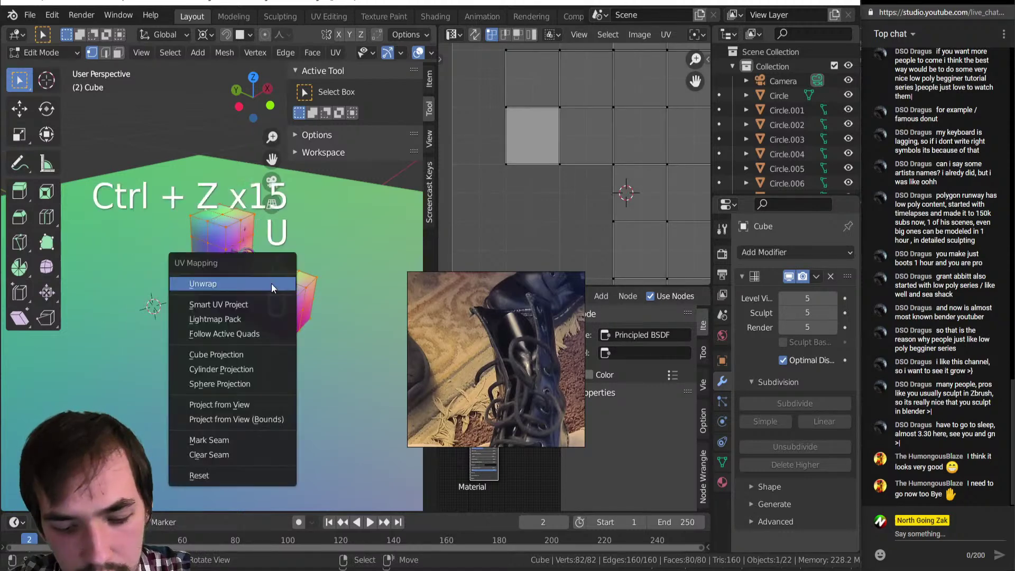
left_click(230, 353)
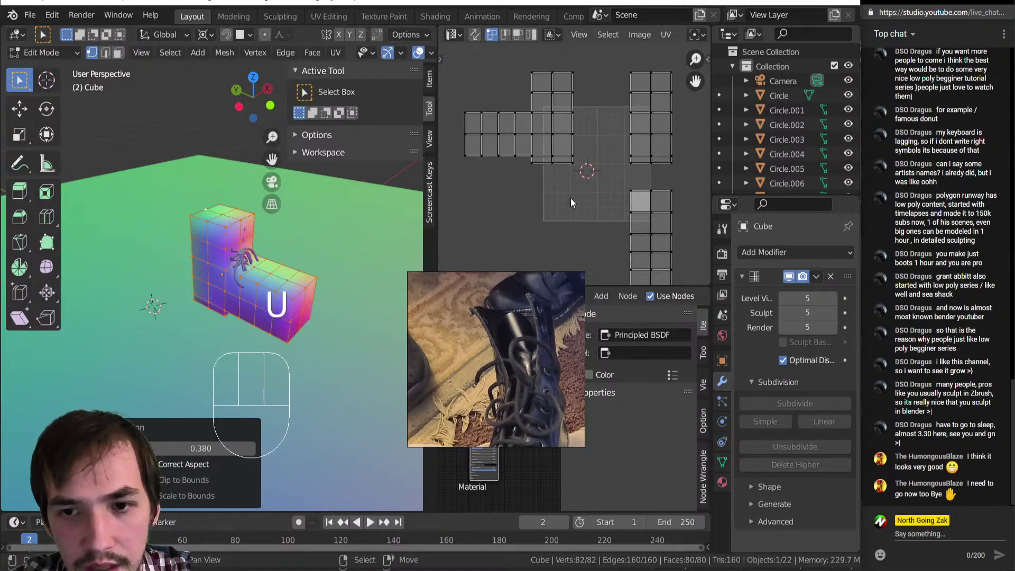
Step: Pack all of the boot's UV islands into the UV square and return to Object Mode
key("a")
left_click(665, 34)
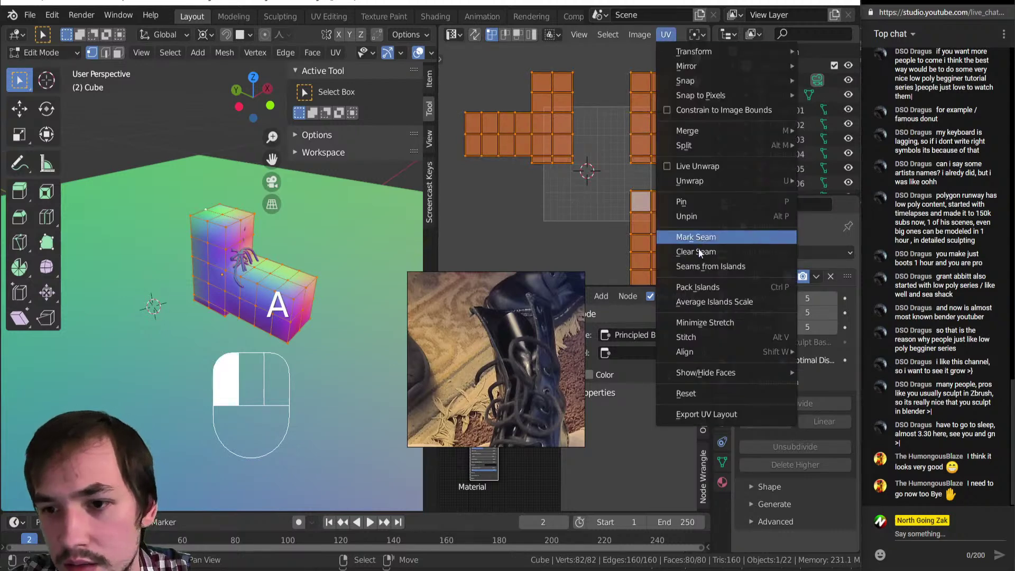
left_click(700, 290)
scroll(616, 212, "up", 4)
scroll(617, 211, "down", 4)
scroll(614, 213, "up", 1)
middle_click_drag(276, 294, 289, 302)
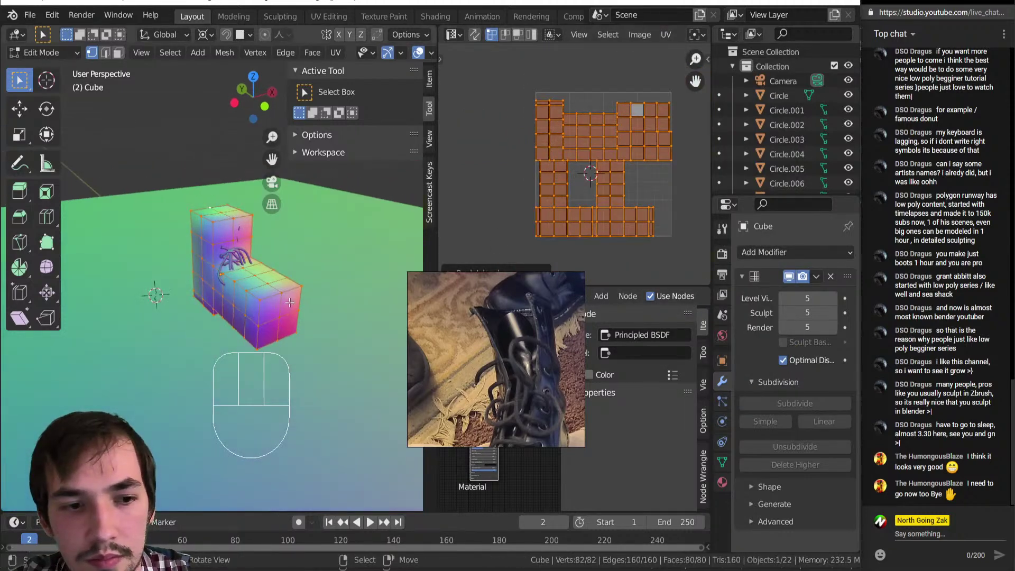
key("Tab")
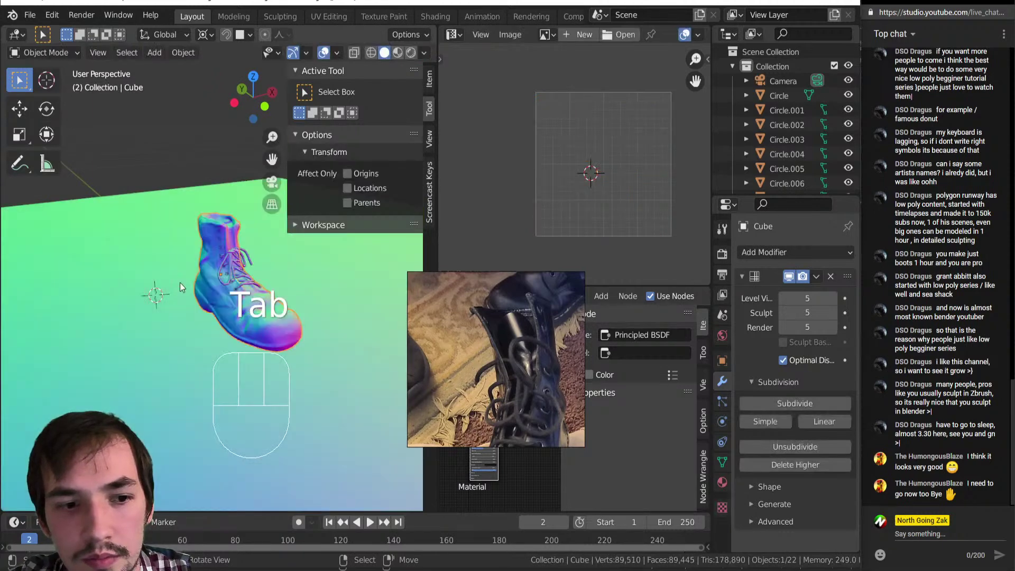
Step: Duplicate the boot and place the copy about 0.184 m away along the X axis
middle_click_drag(229, 315, 213, 315)
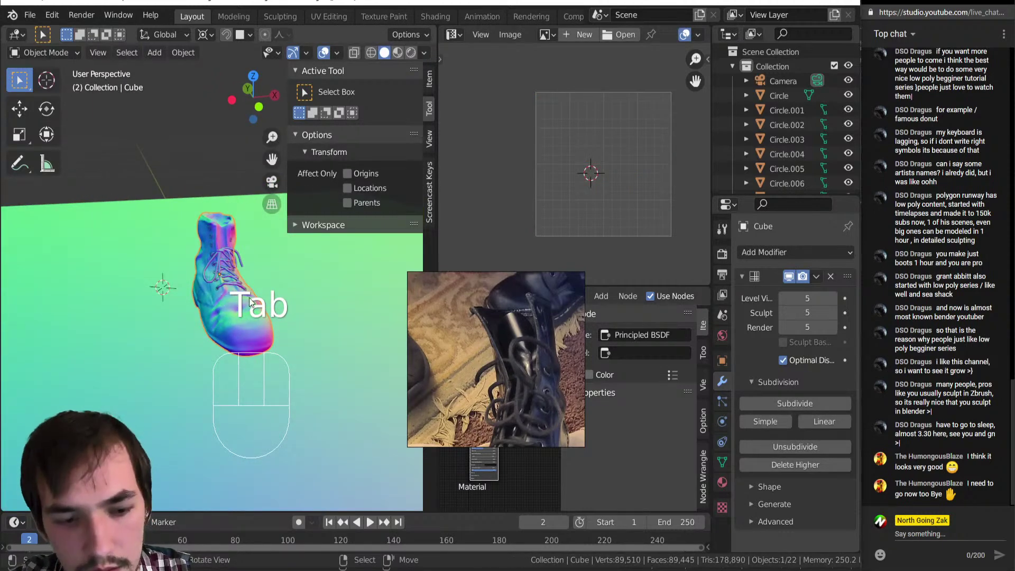
key("shift+d")
left_click(347, 293)
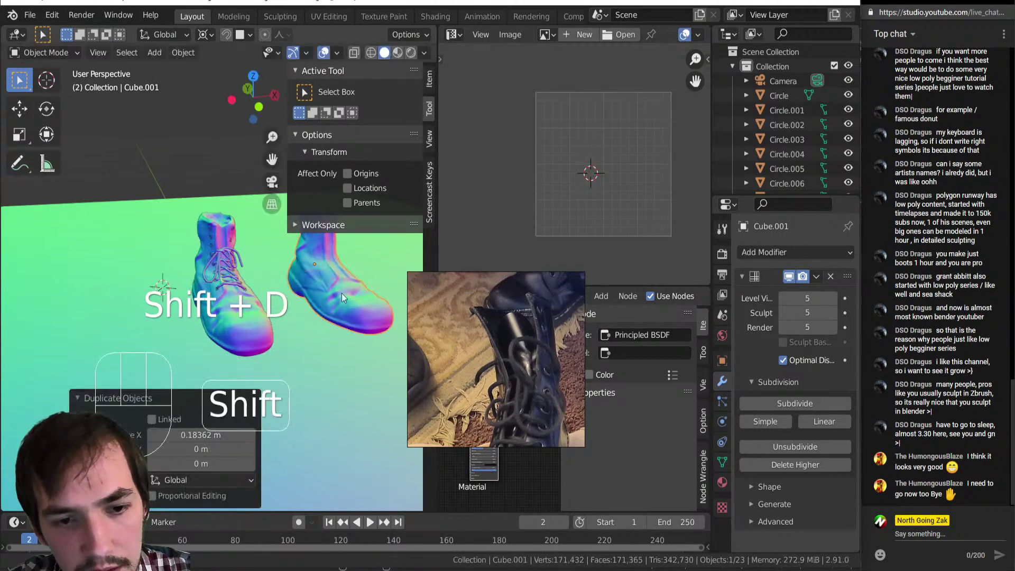
middle_click_drag(347, 293, 312, 304, "shift")
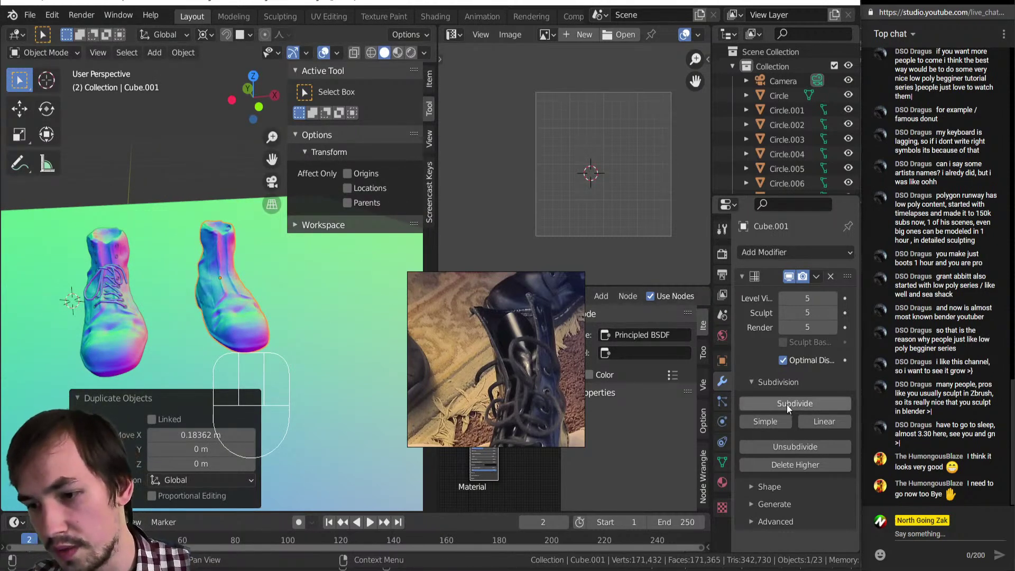
Step: Apply the Multiresolution modifier on the duplicated boot
left_click(754, 336)
key("ctrl+a")
middle_click_drag(201, 333, 140, 334)
scroll(209, 297, "up", 3)
scroll(139, 332, "up", 1)
scroll(141, 330, "down", 3)
scroll(143, 330, "up", 4)
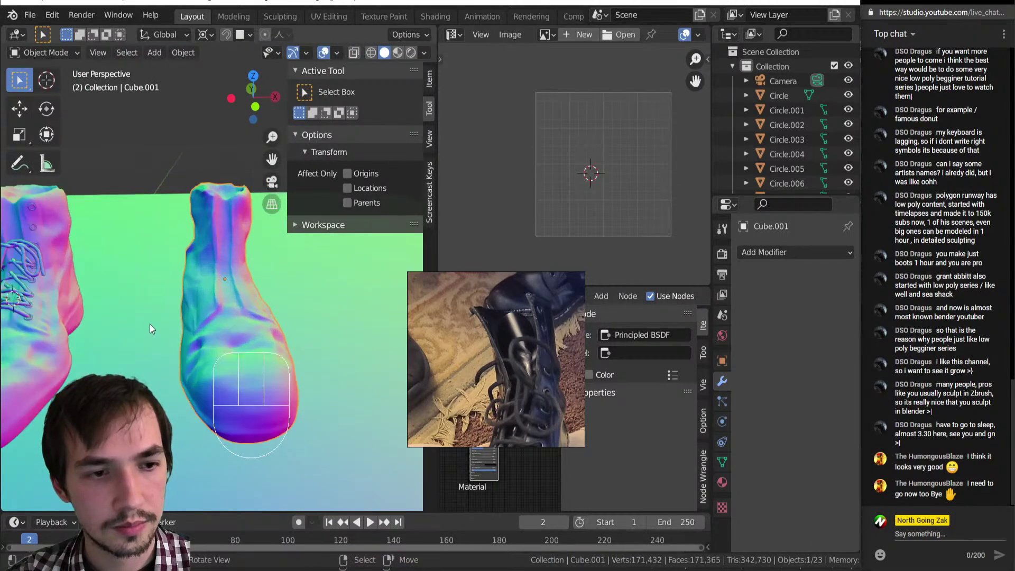
Step: Snap the duplicated boot onto the original boot's position using Selection to Active
scroll(144, 325, "down", 4)
middle_click_drag(205, 303, 143, 308)
left_click(142, 308, "shift")
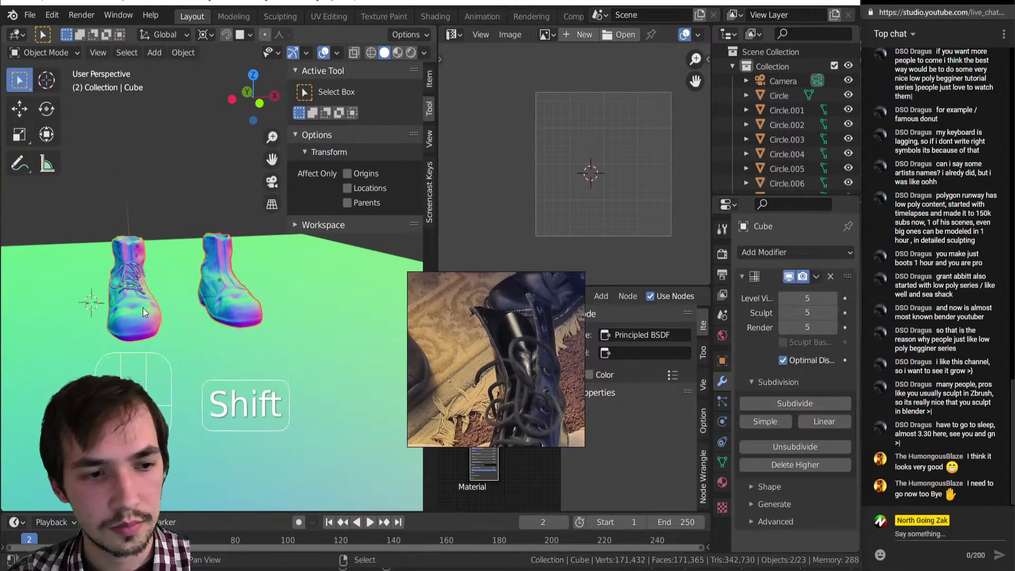
key("shift+s")
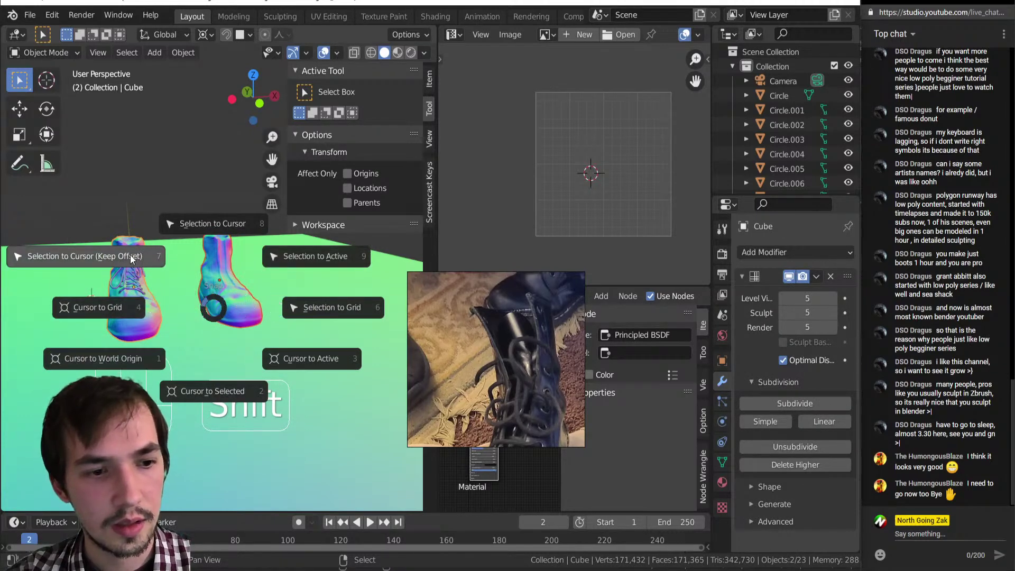
left_click(284, 263)
Step: Hide the original boot that still has the Multiresolution modifier, and save the file
middle_click_drag(124, 287, 240, 280)
right_click(240, 280)
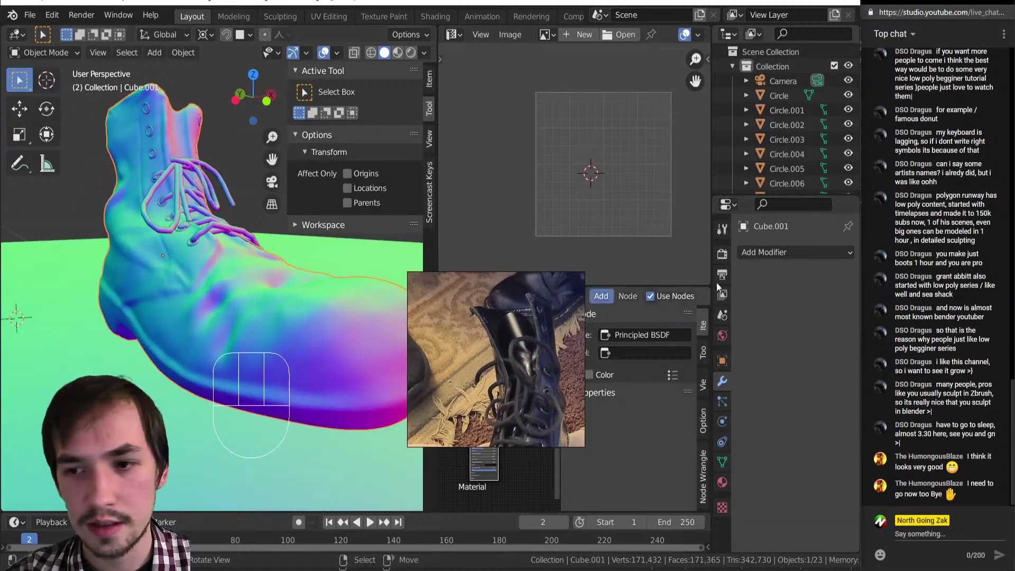
right_click(246, 306)
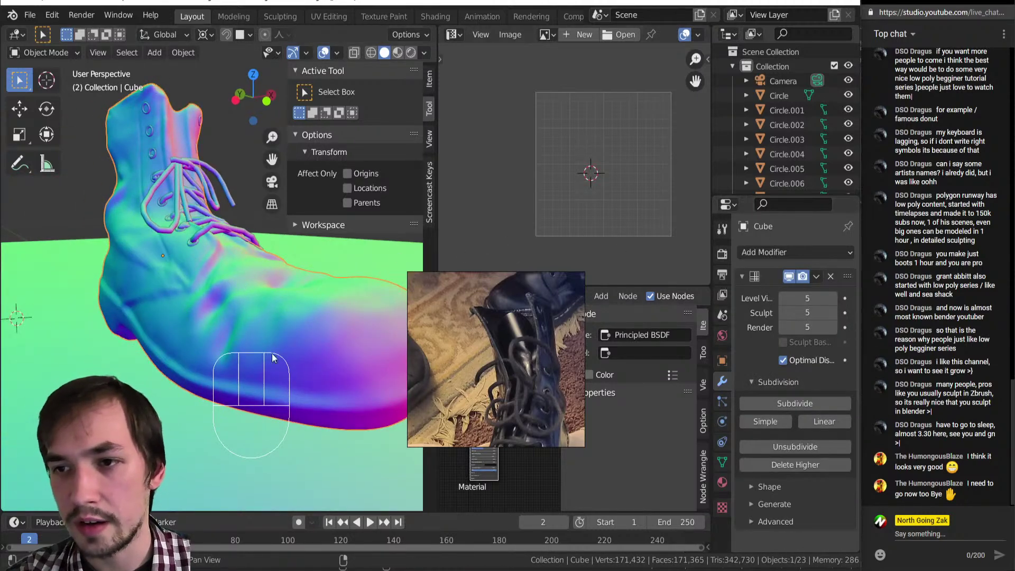
key("h")
key("ctrl+s")
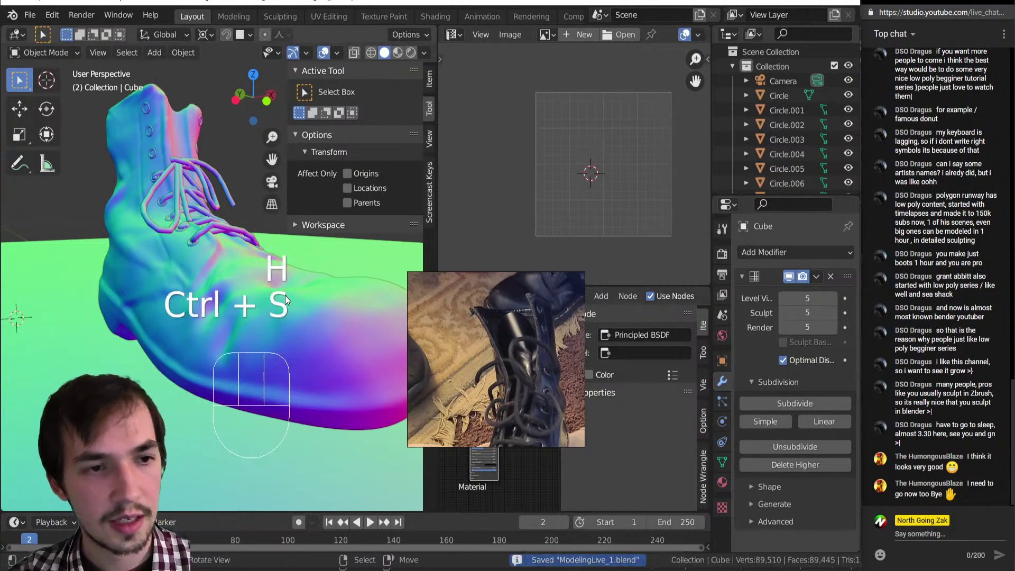
Step: Switch the viewport to rendered shading and create a new material for the shoelaces
key("z")
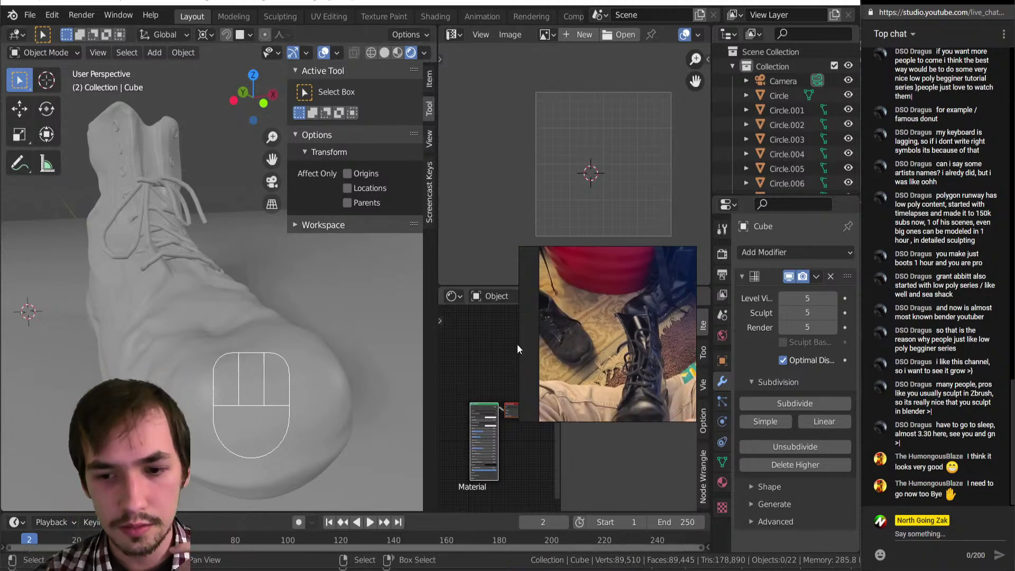
left_click(147, 190)
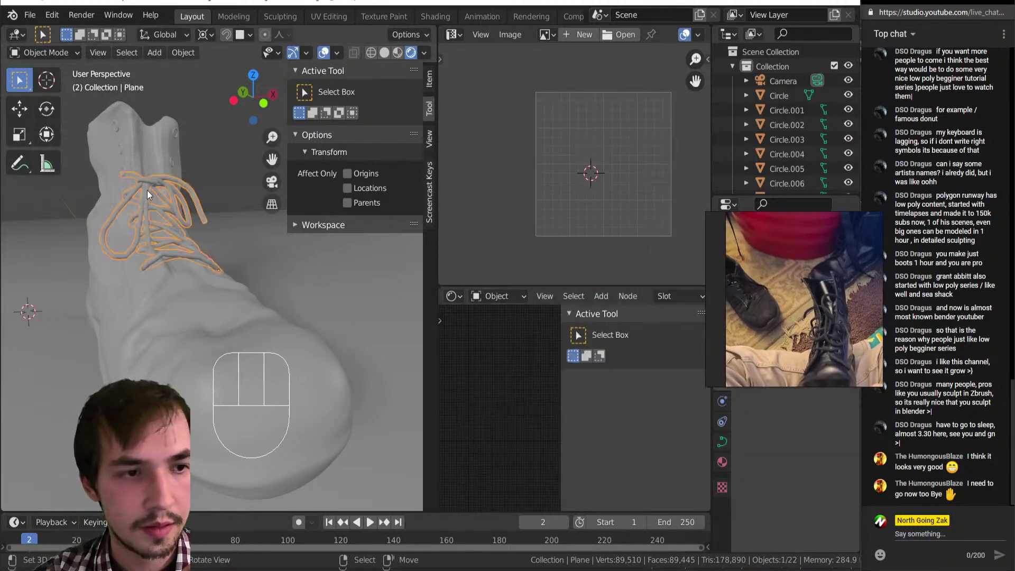
scroll(672, 294, "down", 5)
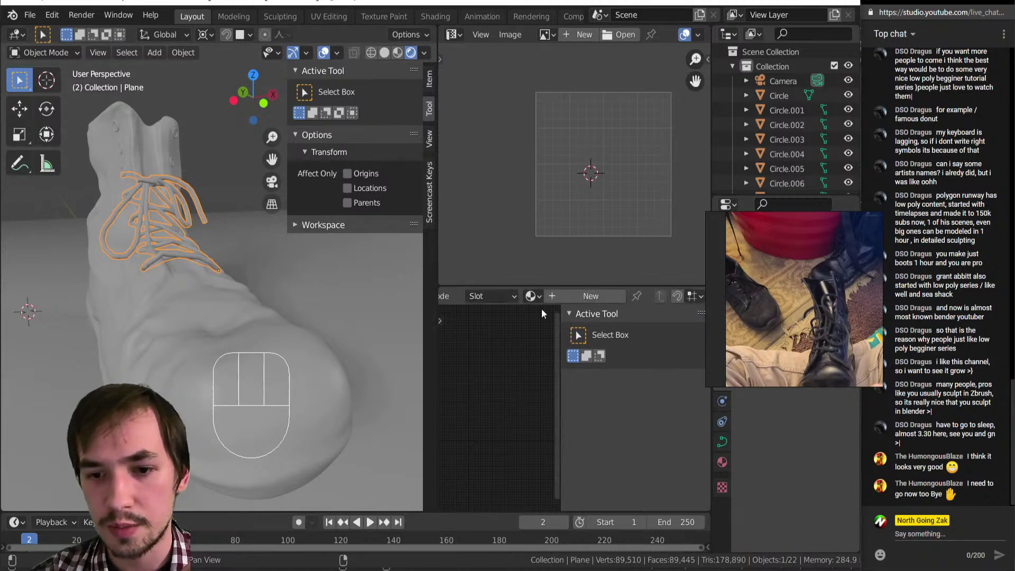
left_click(574, 297)
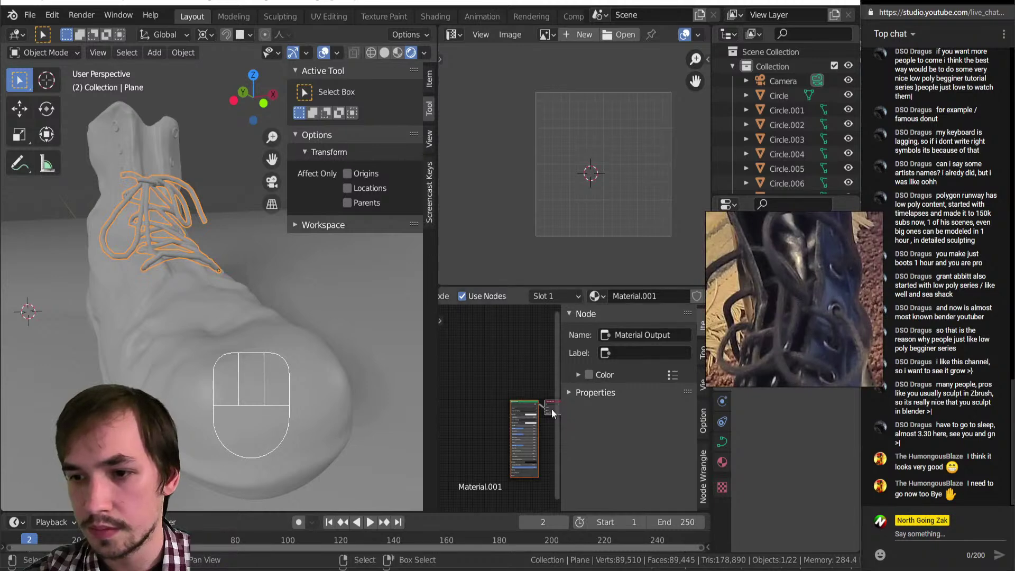
Step: Hide the node editor's sidebar and set the laces material's Subsurface to 0.085
scroll(490, 407, "up", 4)
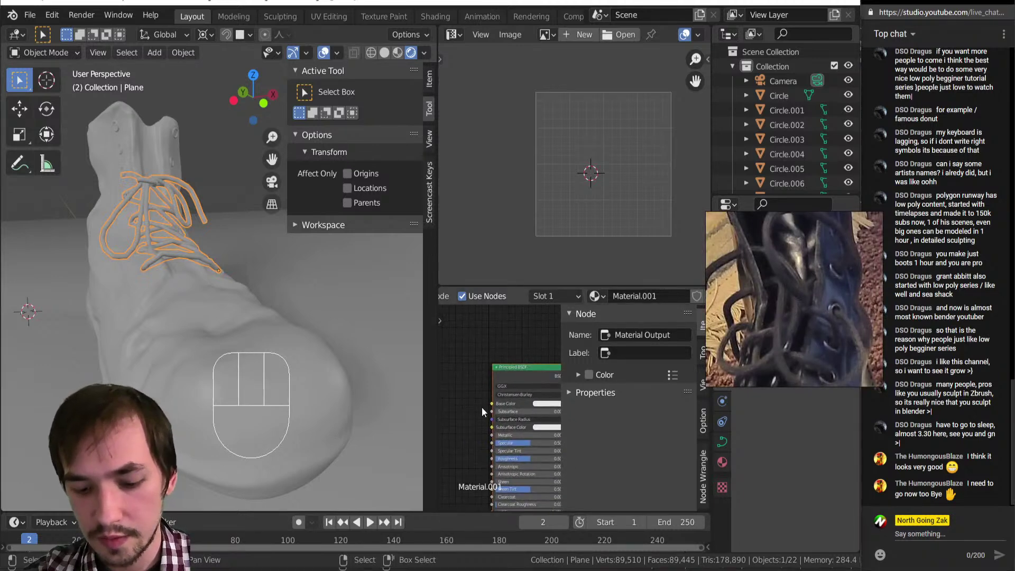
left_click(480, 408)
key("n")
scroll(582, 407, "up", 6)
middle_click_drag(596, 404, 464, 419)
left_click(507, 415)
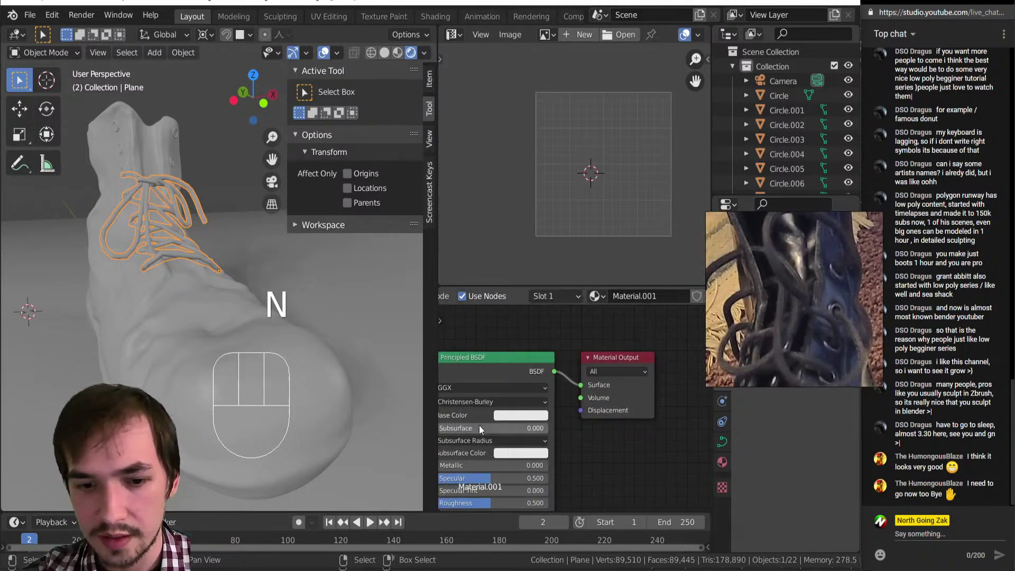
left_click(478, 425)
left_click_drag(478, 428, 488, 428)
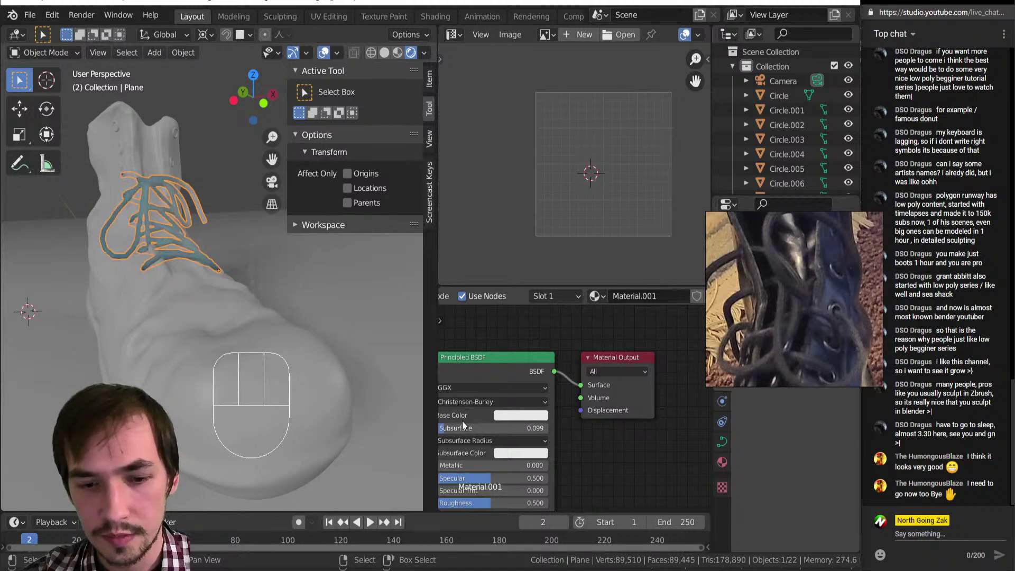
middle_click_drag(462, 422, 502, 417)
scroll(120, 232, "up", 8)
mouse_move(147, 214)
middle_mouse_down("shift")
mouse_move(155, 268)
mouse_move(167, 211)
middle_mouse_up("shift")
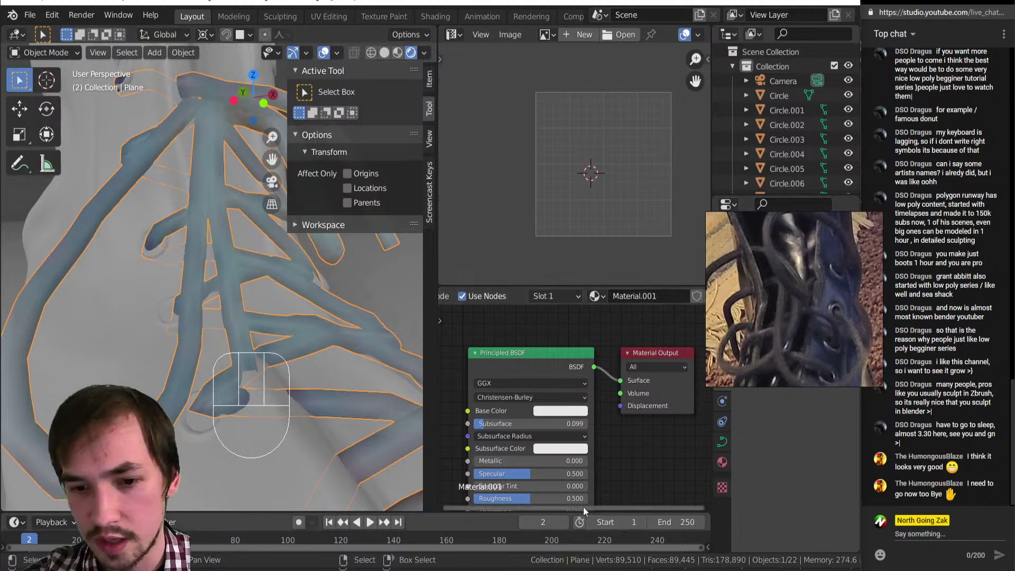
scroll(574, 407, "up", 2)
left_click_drag(529, 431, 521, 432)
Step: Change the laces material's Base Color to a light tan and its Subsurface to 0.067
left_click(576, 414)
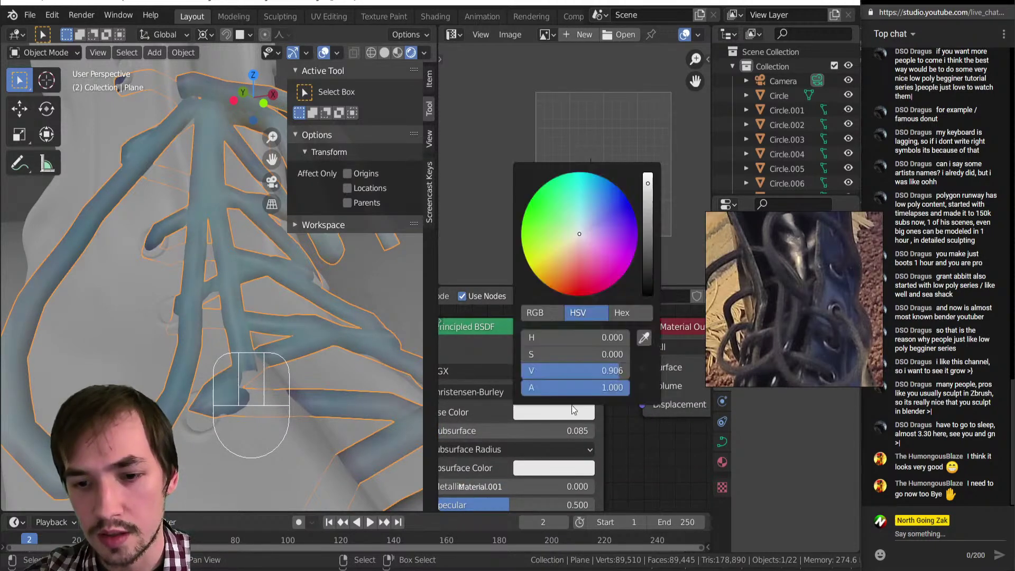
left_click_drag(565, 236, 569, 250)
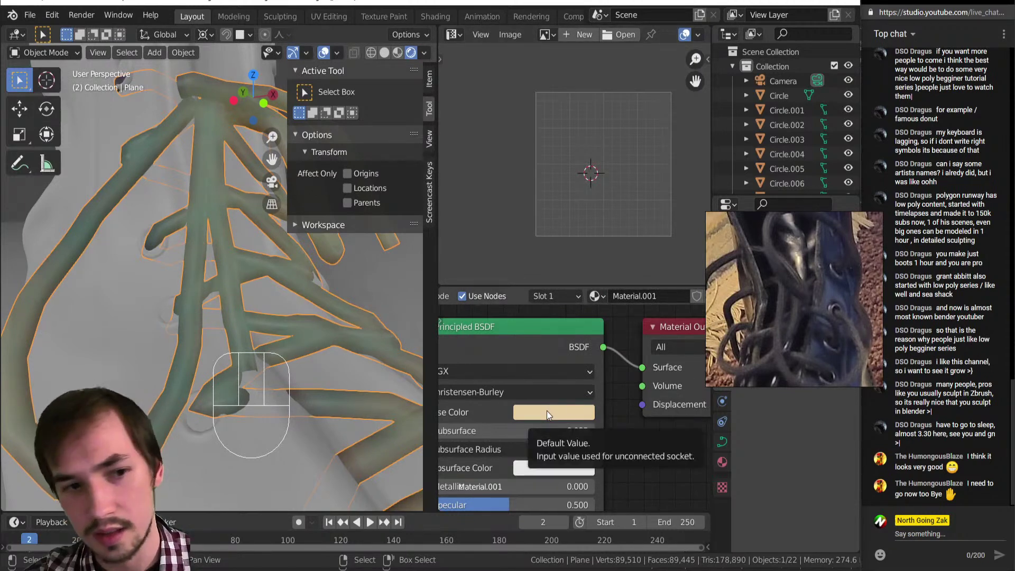
scroll(519, 414, "down", 5)
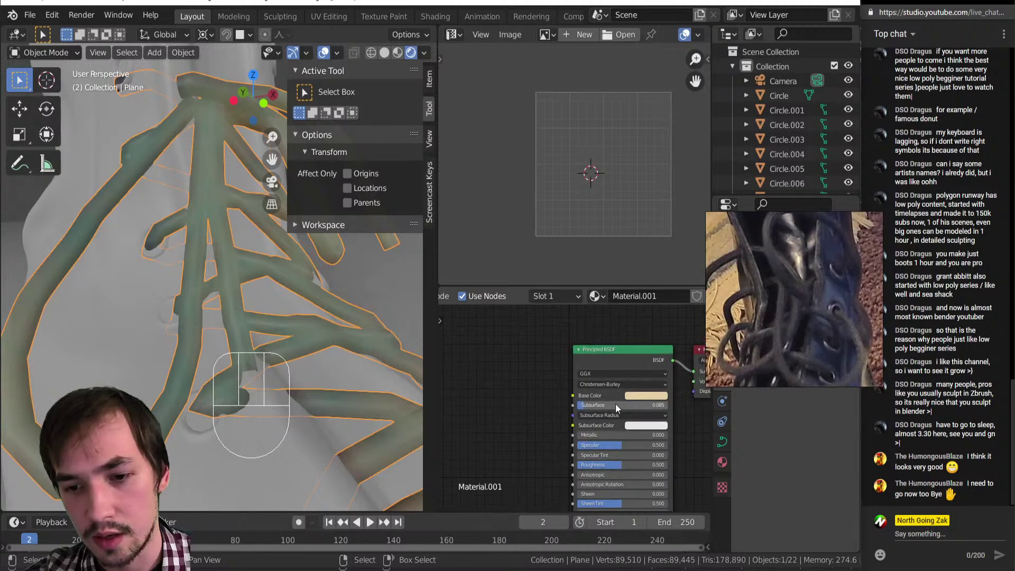
left_click_drag(631, 403, 612, 407, "shift")
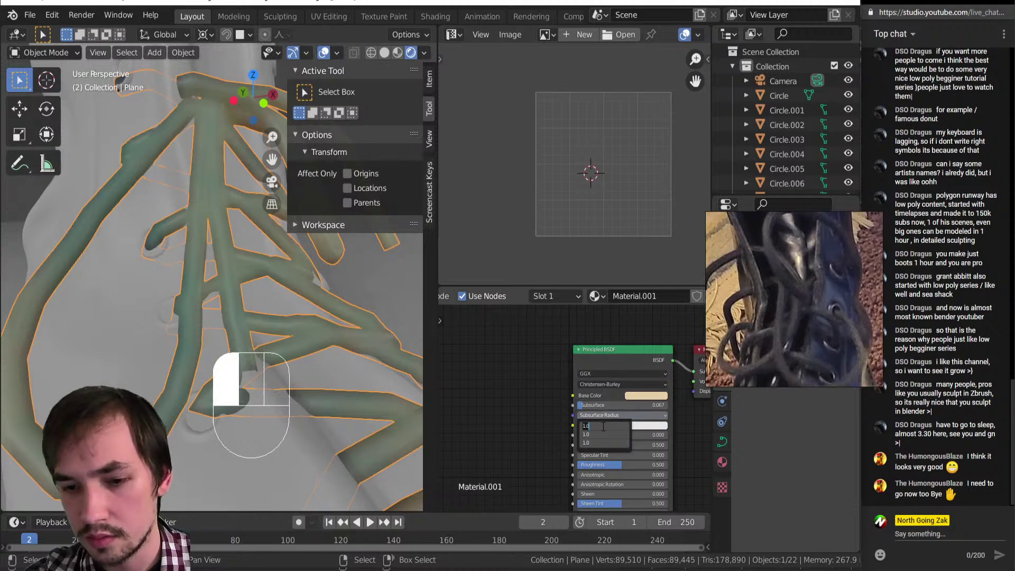
Step: Adjust the laces material's Subsurface Radius, setting the first value to about 1.03 and the second to 0.440
left_click_drag(587, 426, 665, 428)
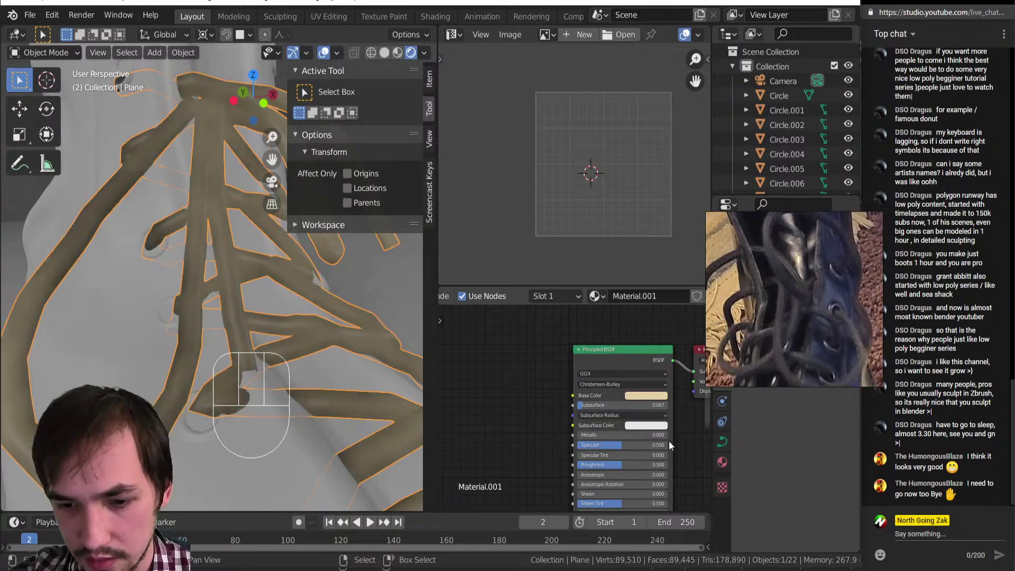
scroll(588, 416, "up", 3)
left_click(588, 412)
mouse_move(550, 429)
left_mouse_down()
mouse_move(529, 457)
mouse_move(516, 457)
mouse_move(559, 447)
left_mouse_up()
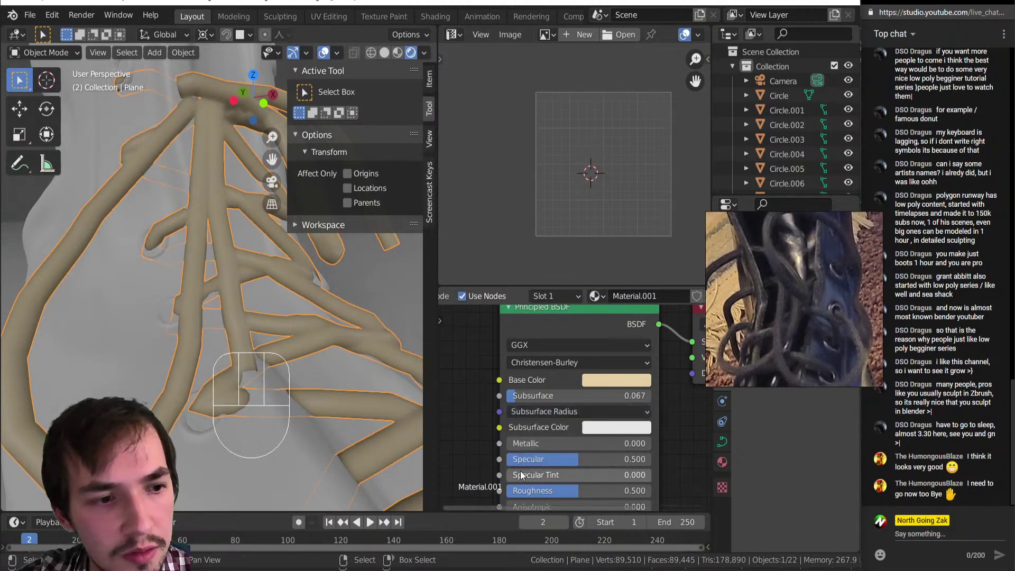
left_click(544, 412)
left_click_drag(545, 431, 561, 431, "shift")
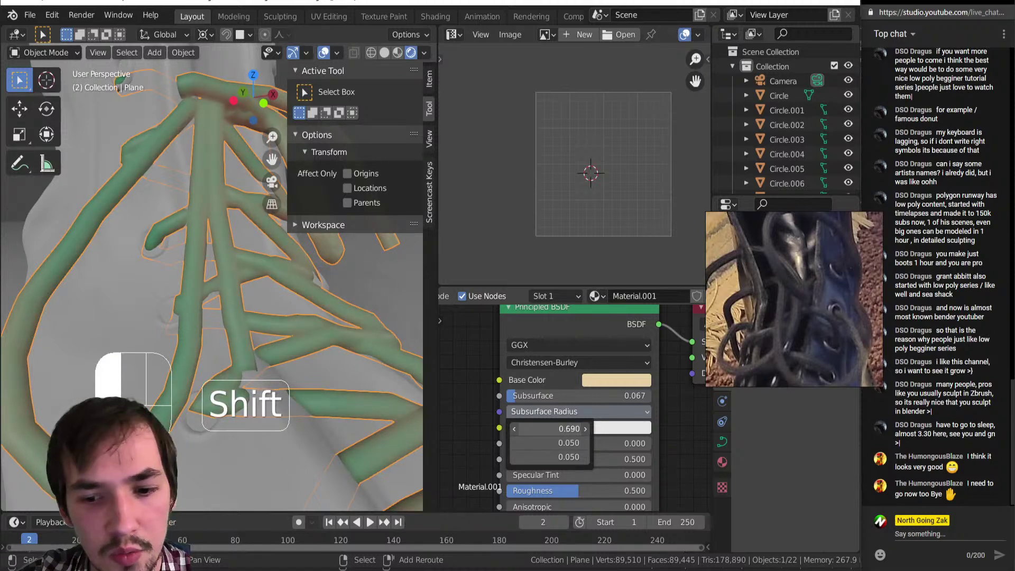
left_click_drag(539, 440, 562, 440, "shift")
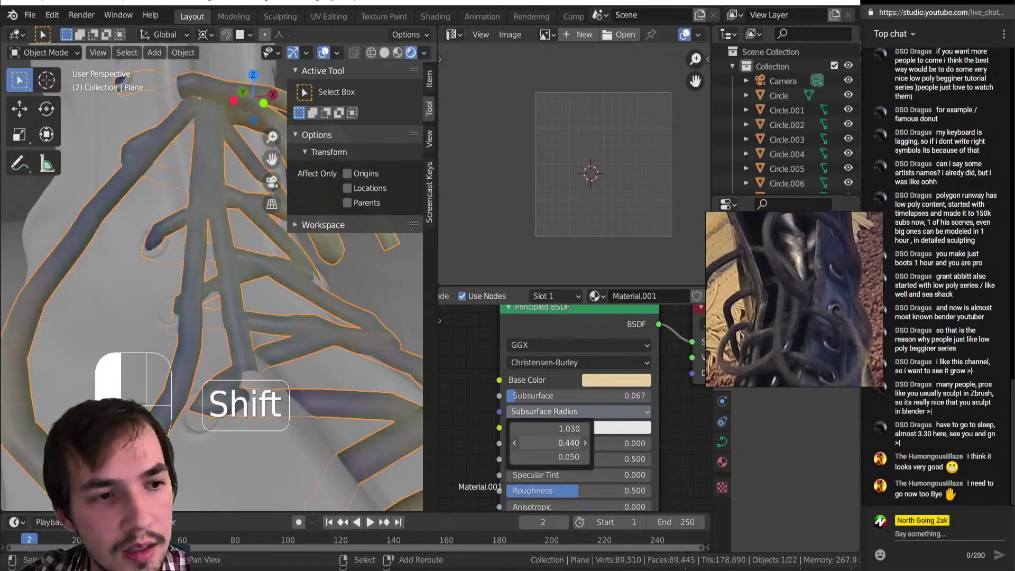
key("ctrl+z")
left_click(575, 429)
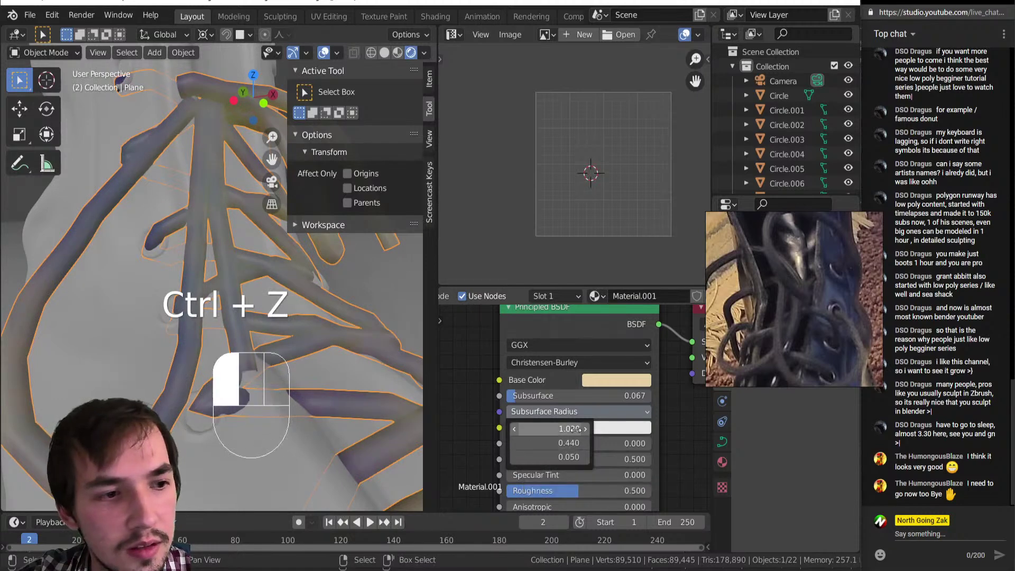
Step: Darken the laces material's Base Color to a muted tan with a value of 0.539
left_click(596, 379)
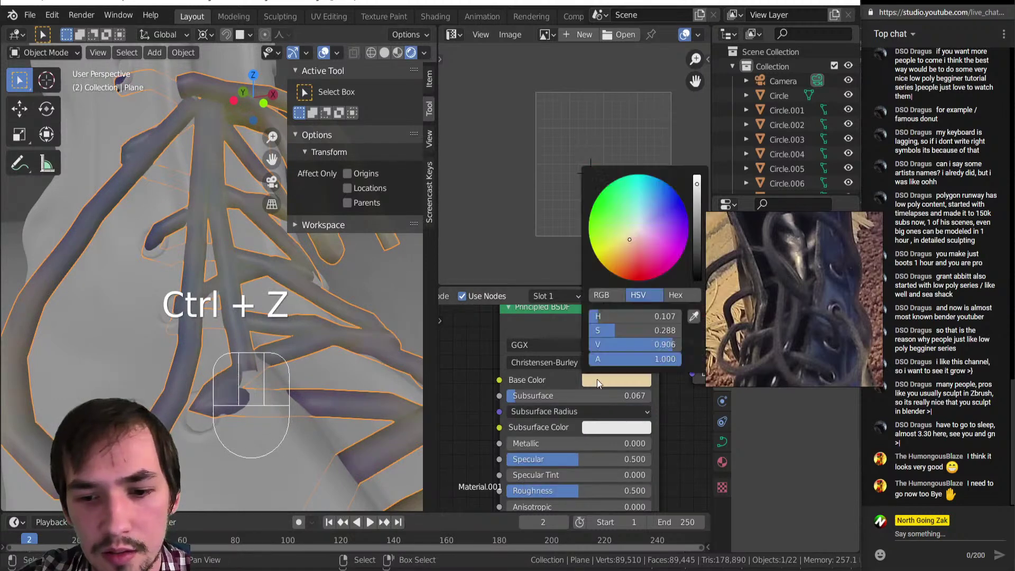
mouse_move(697, 210)
left_mouse_down()
mouse_move(697, 243)
mouse_move(697, 227)
left_mouse_up()
key("KP_Decimal")
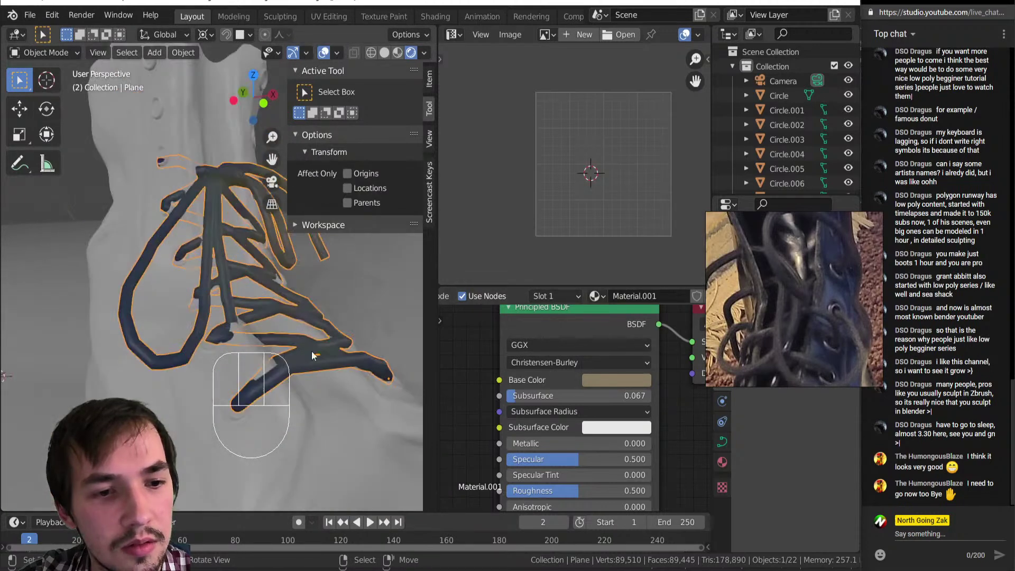
scroll(452, 444, "down", 3)
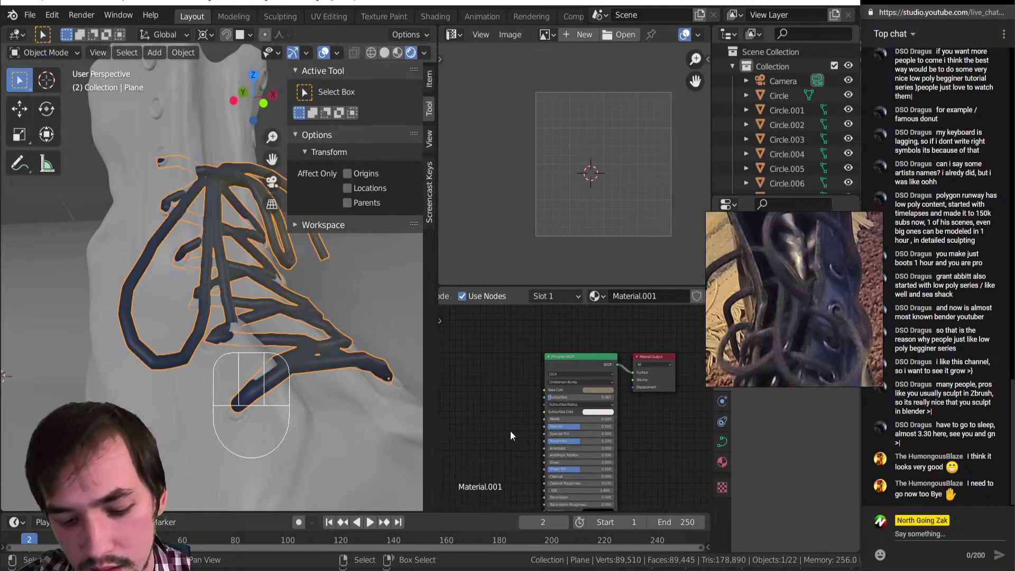
key("shift+a")
left_click(526, 476)
left_click(477, 417)
middle_click_drag(513, 413, 556, 316)
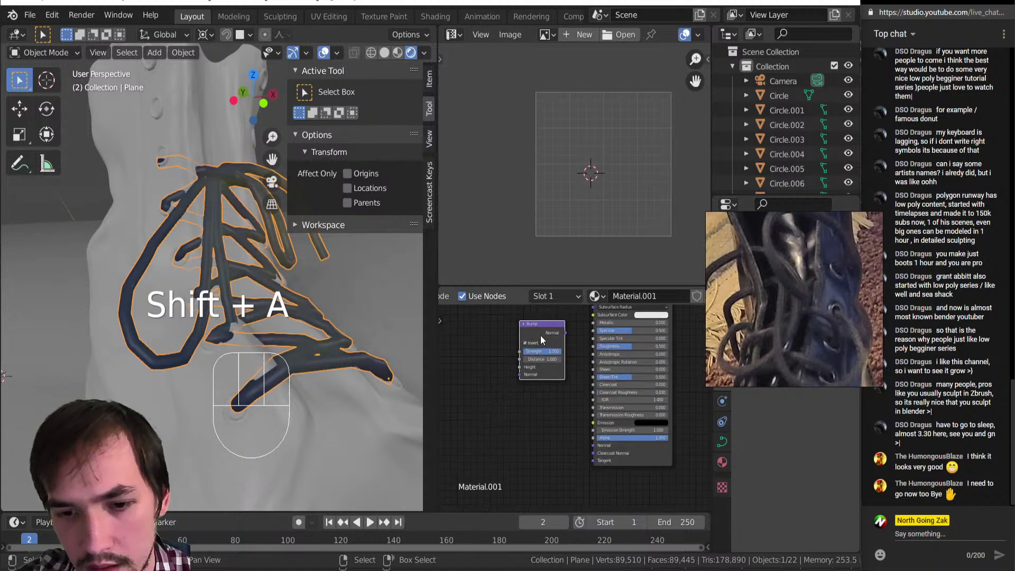
key("Delete")
Step: Add a Noise Texture node and a Texture Coordinate node to the laces material
key("shift+a")
left_click(608, 336)
left_click(499, 344)
scroll(497, 347, "down", 2)
key("shift+a")
mouse_move(476, 304)
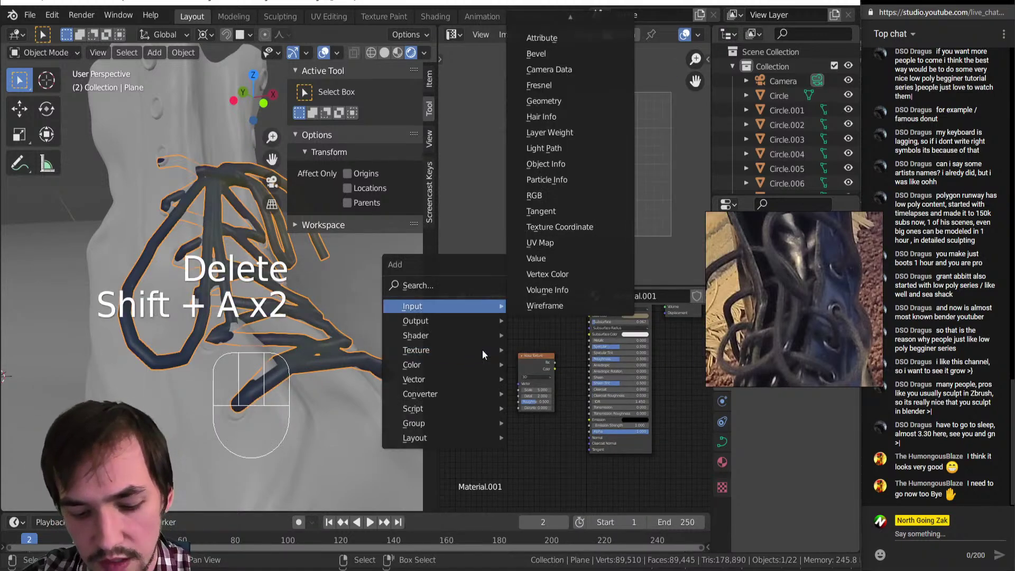
left_click(566, 229)
left_click(464, 363)
Step: Connect the UV coordinates to the Noise Texture's Vector input and preview the noise on the laces
scroll(486, 378, "up", 2)
left_click_drag(463, 369, 492, 372)
left_click_drag(545, 341, 597, 308)
scroll(106, 274, "up", 5)
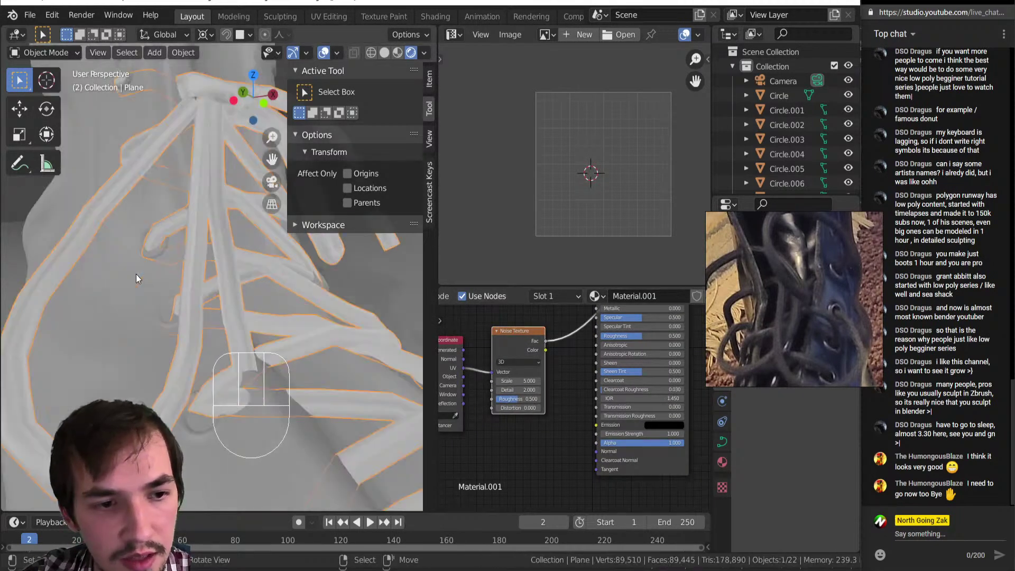
scroll(137, 274, "down", 5)
middle_click_drag(137, 274, 154, 281, "shift")
scroll(550, 371, "up", 1)
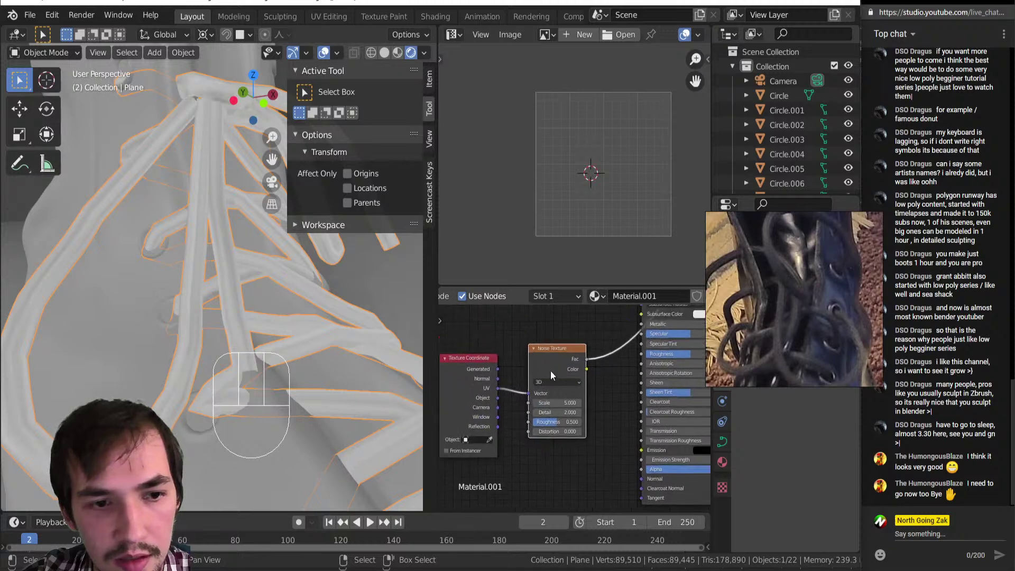
Step: Switch the Noise Texture node to a Checker Texture and inspect how its pattern follows the laces
key("shift+s")
mouse_move(550, 371)
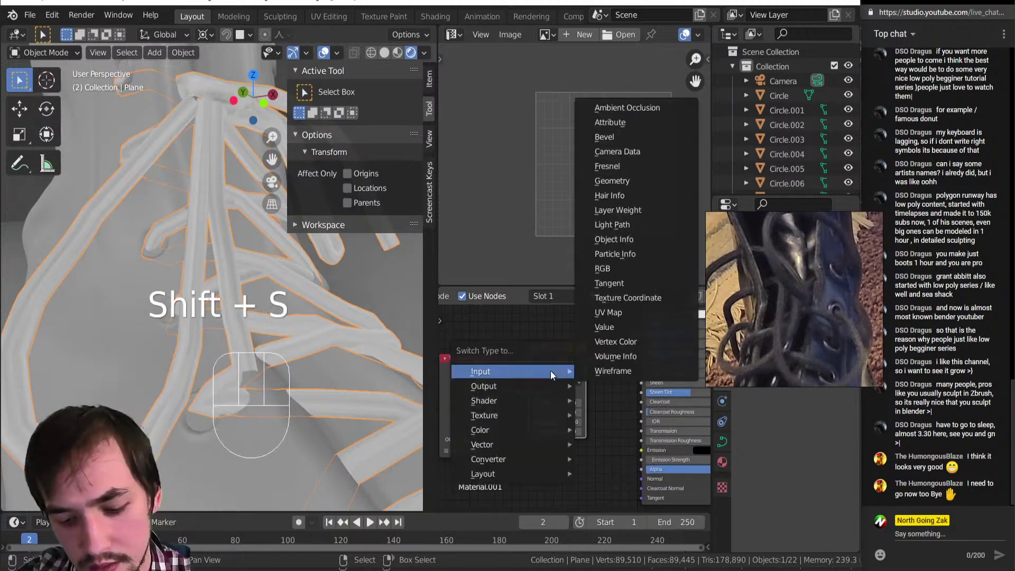
mouse_move(556, 415)
left_click(624, 239)
middle_click_drag(222, 301, 220, 223)
middle_click_drag(203, 310, 281, 306)
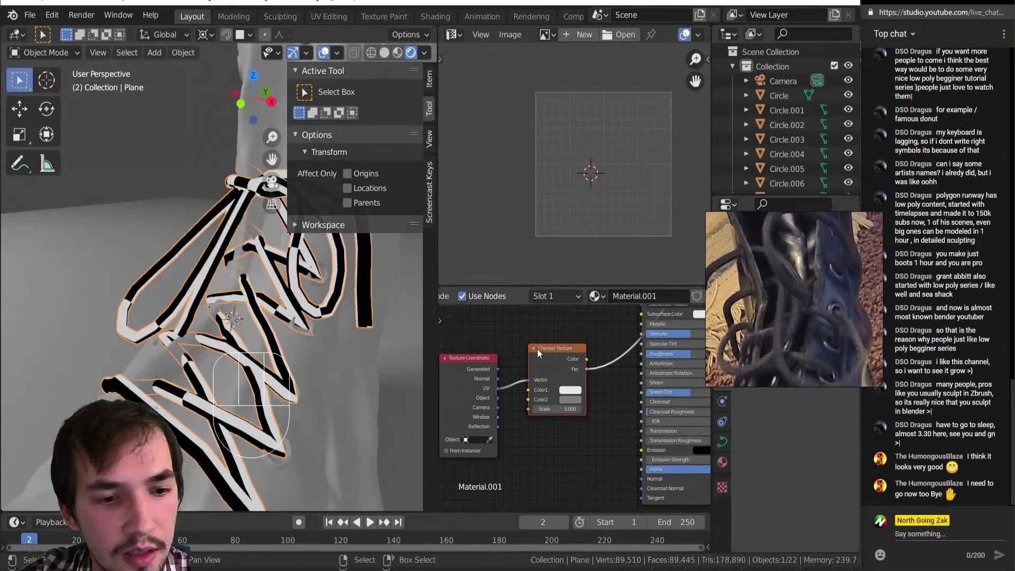
Step: Insert a Vector Math node set to Multiply between the Texture Coordinate and Checker Texture nodes
middle_click_drag(539, 365, 511, 399)
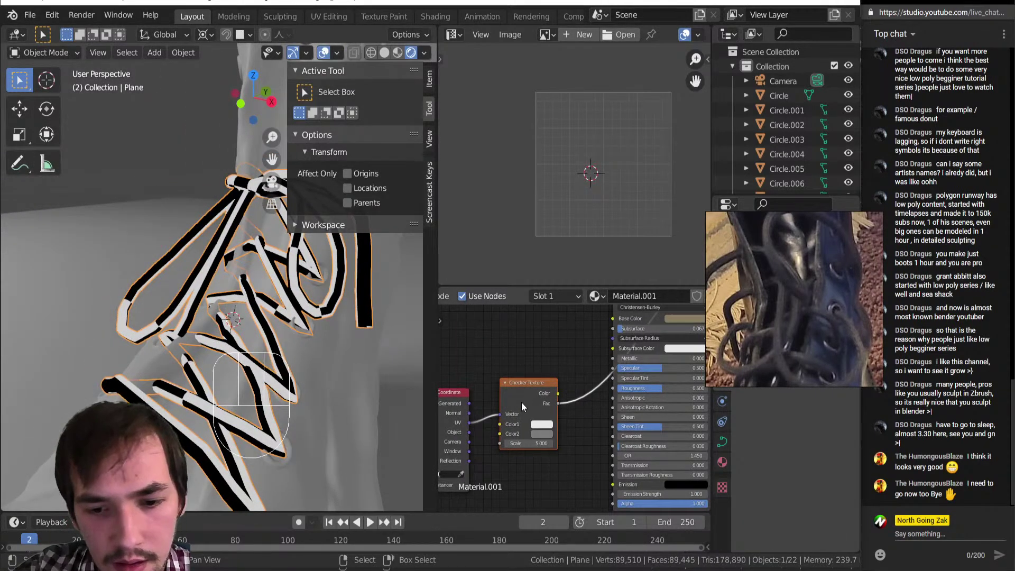
middle_click_drag(462, 422, 532, 424)
left_click_drag(532, 424, 425, 424)
key("shift+a")
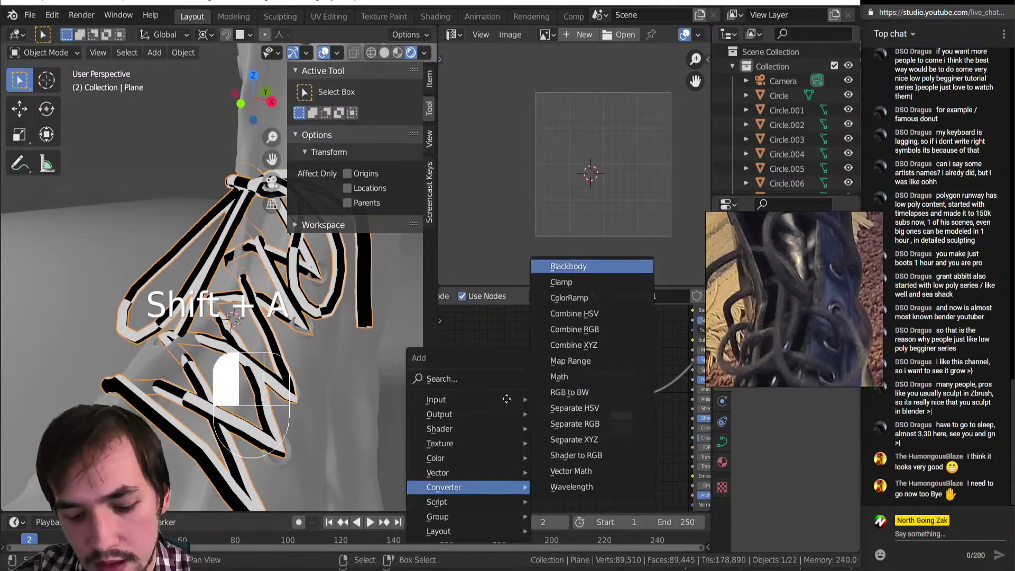
left_click(507, 396)
left_click(520, 387)
left_click(519, 388)
left_click(502, 418)
Step: Set the Multiply node's X factor to 23.070 and check the checker spacing along the laces
left_click_drag(501, 418, 574, 418, "shift")
scroll(237, 312, "down", 5)
middle_click_drag(237, 312, 278, 317)
scroll(277, 316, "up", 5)
middle_click_drag(370, 321, 275, 314, "shift")
scroll(273, 314, "down", 2)
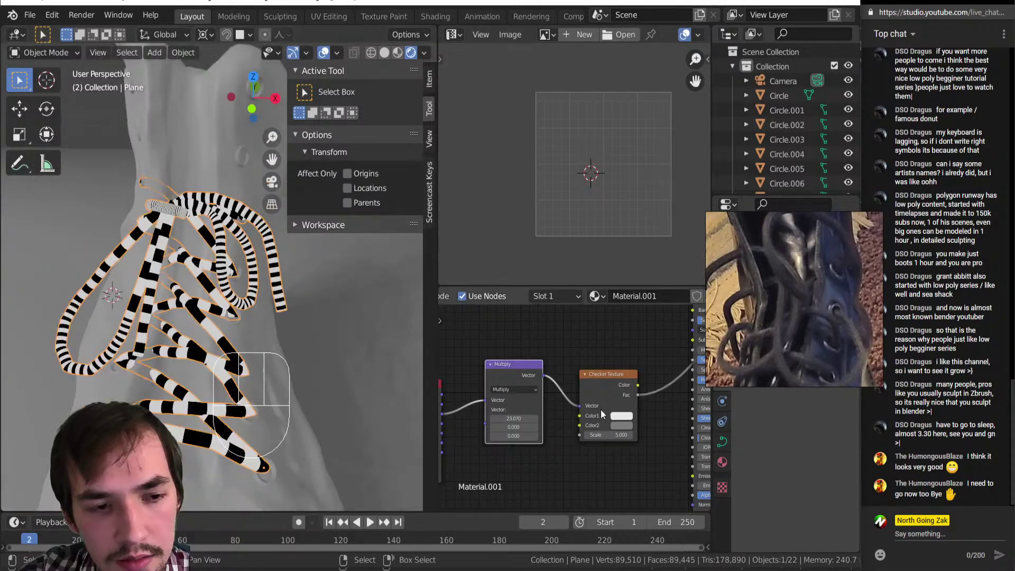
left_click(502, 366)
key("shift+s")
mouse_move(502, 366)
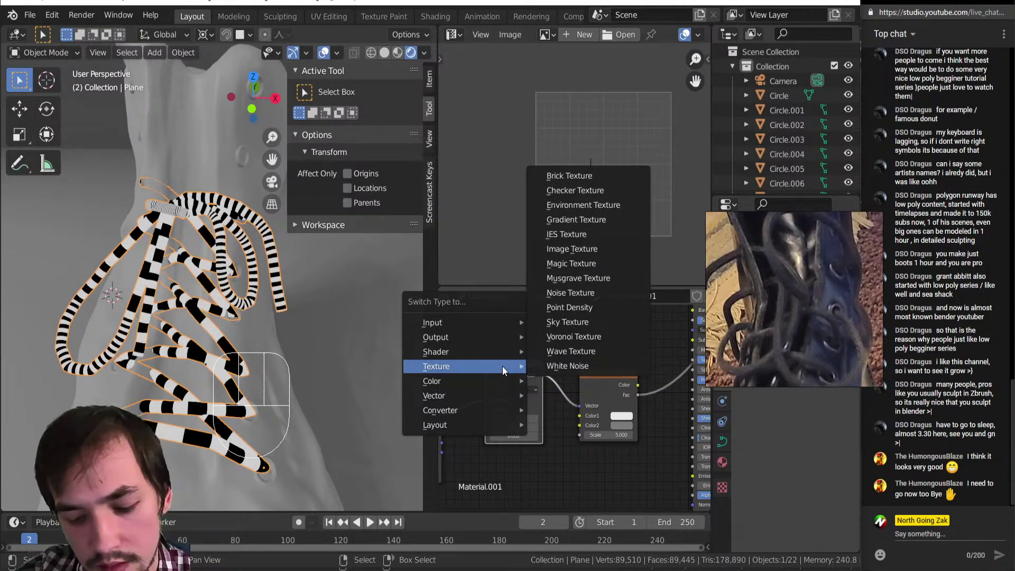
key("Escape")
Step: Switch the Checker Texture node to a Wave Texture and inspect the bands on the laces
left_click(593, 382)
key("shift+s")
mouse_move(594, 382)
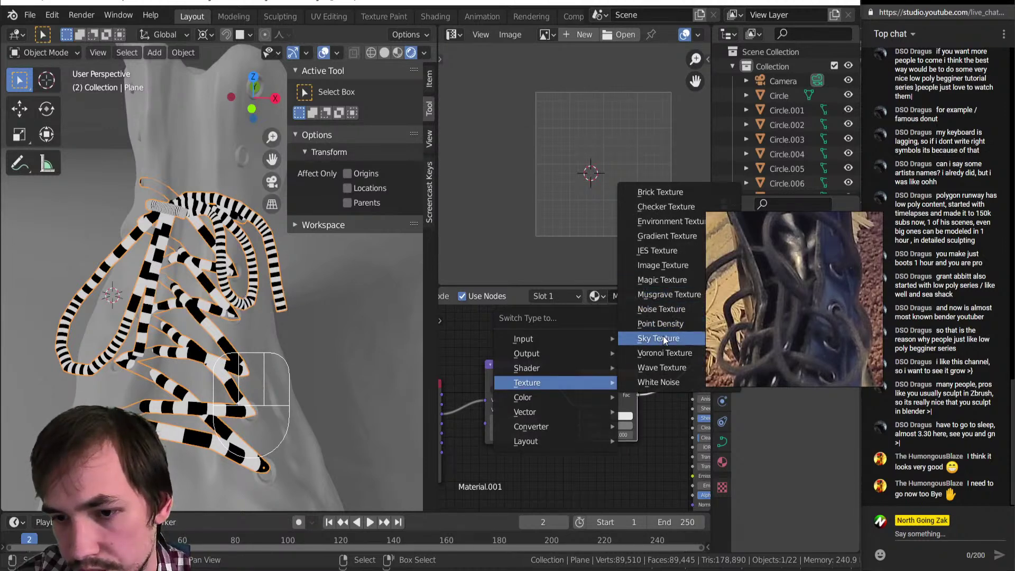
left_click(668, 369)
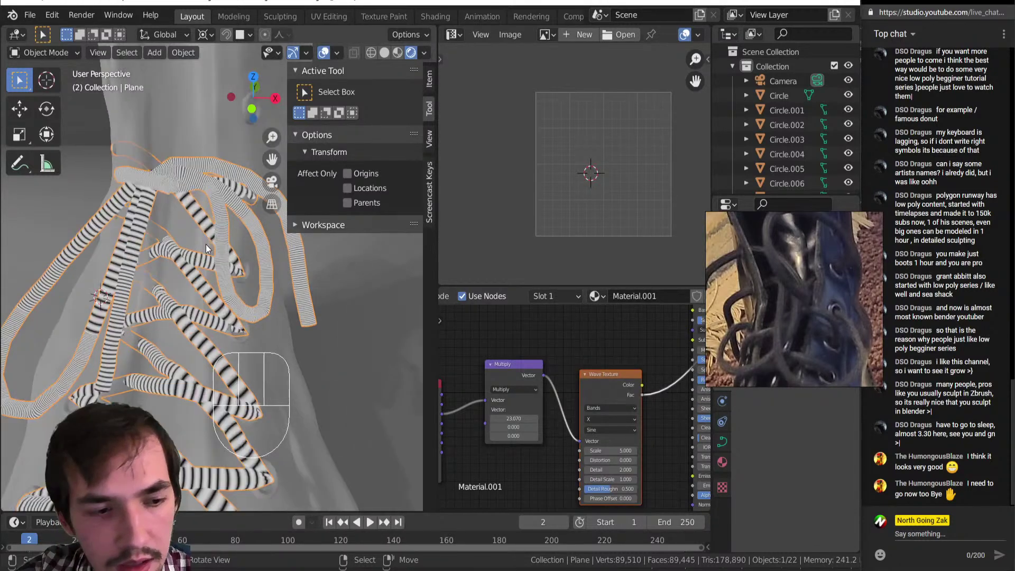
scroll(597, 420, "down", 6)
Step: Add a Bump node below the Wave Texture in the laces material
middle_click_drag(598, 420, 507, 373)
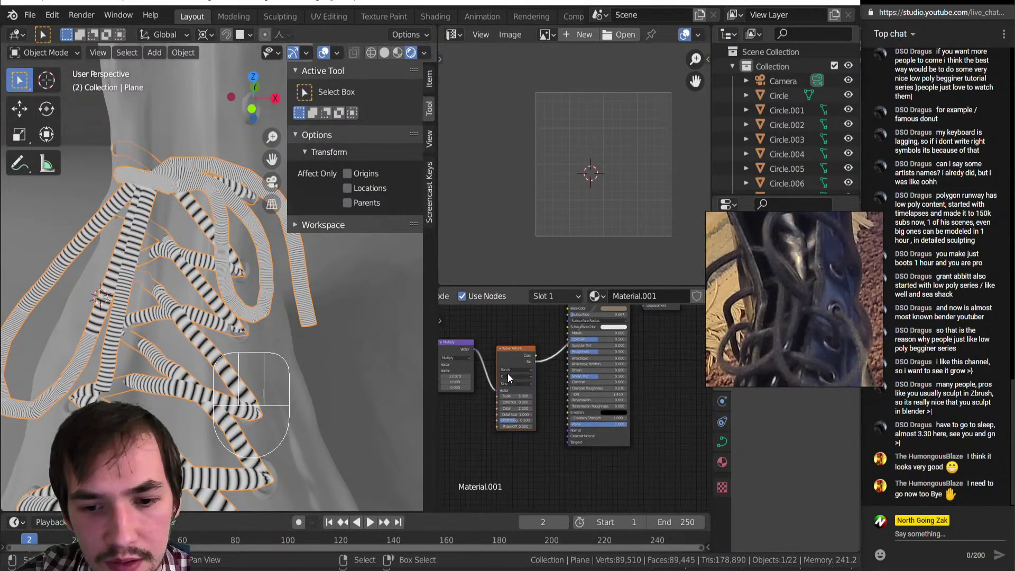
scroll(508, 373, "up", 3)
middle_click_drag(533, 491, 512, 434)
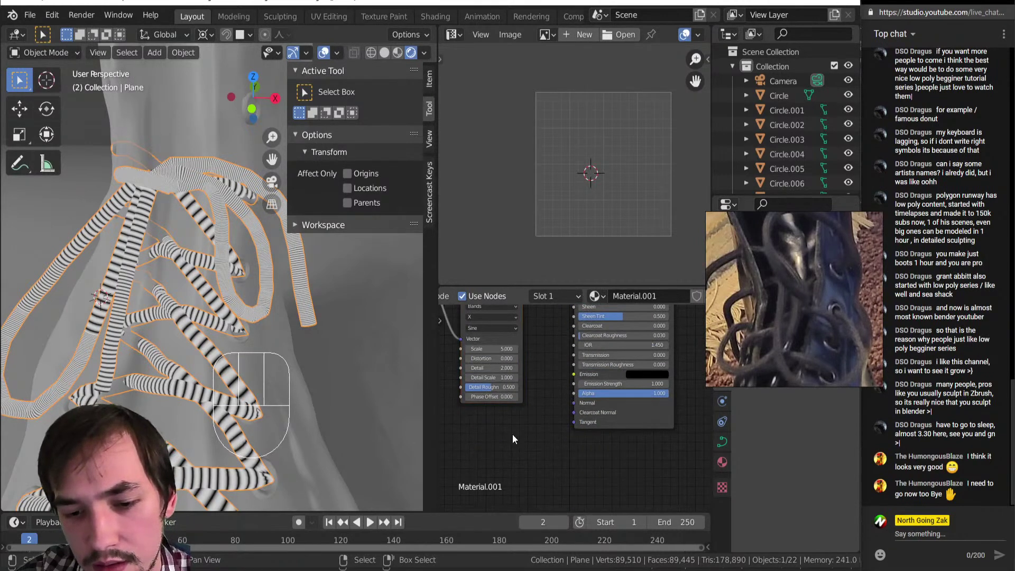
key("shift+a")
key("Escape")
key("shift+a")
left_click(577, 438)
left_click(529, 450)
Step: Connect the Wave Texture through the Bump node to the Principled BSDF's Normal and restore the full shader on the laces
scroll(540, 346, "down", 2)
left_click_drag(542, 329, 524, 419)
left_click_drag(544, 336, 574, 405)
scroll(595, 332, "down", 1)
scroll(595, 332, "down", 2)
left_click(582, 347, "ctrl+shift")
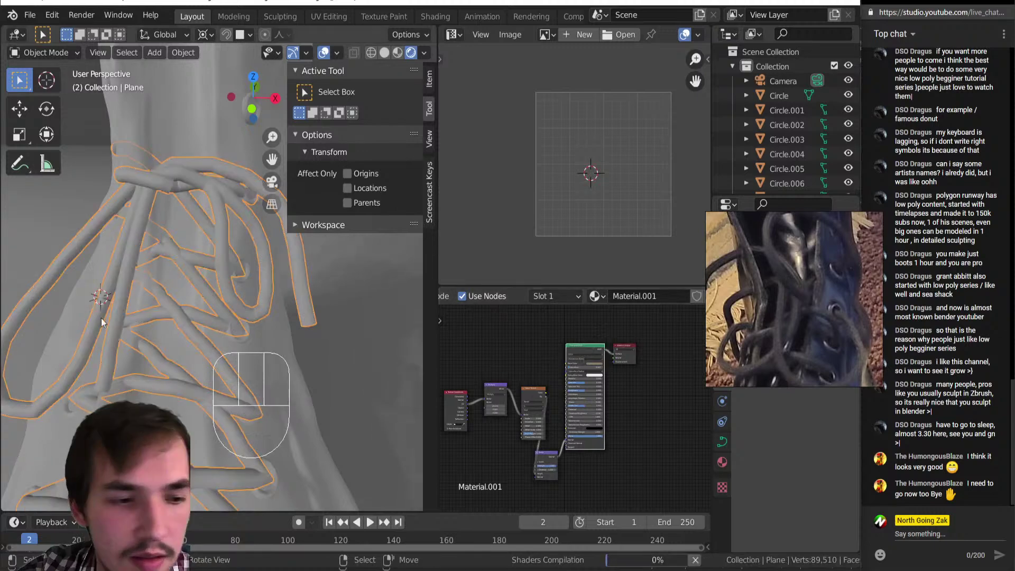
Step: Set the Bump node's Strength to 0.104 and Distance to 0.340 while checking the laces up close
scroll(497, 383, "up", 3)
middle_click_drag(414, 357, 69, 98, "shift")
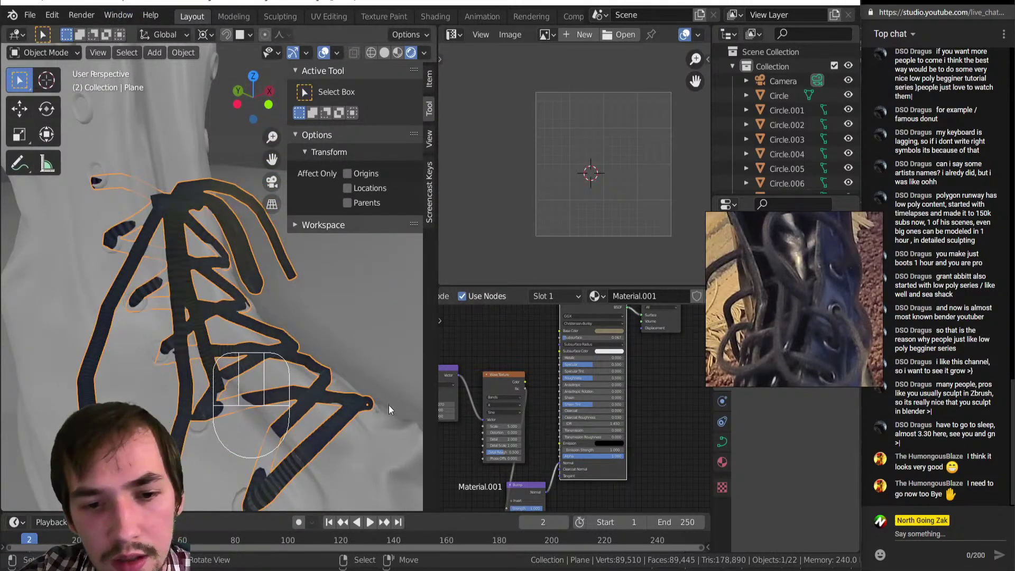
middle_click_drag(397, 412, 298, 388)
scroll(211, 364, "up", 6)
middle_click_drag(135, 349, 244, 356, "shift")
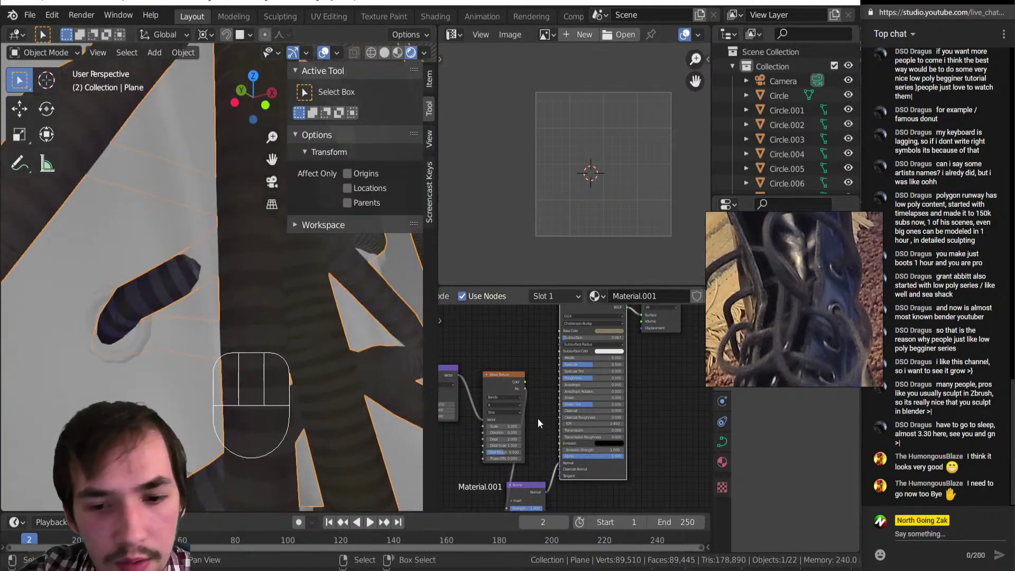
scroll(543, 423, "up", 3)
left_click_drag(566, 446, 547, 456)
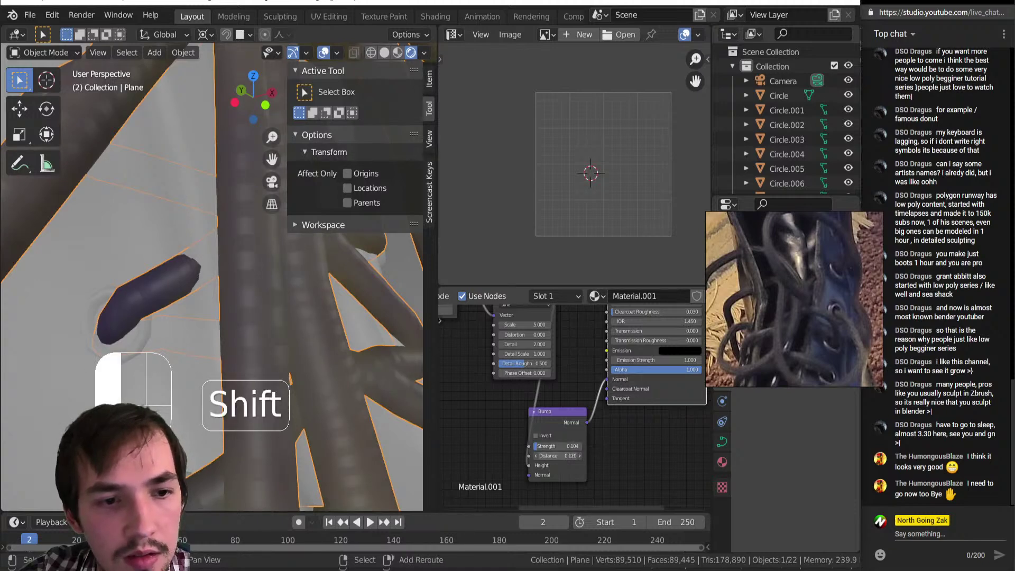
left_click_drag(547, 456, 555, 456, "shift")
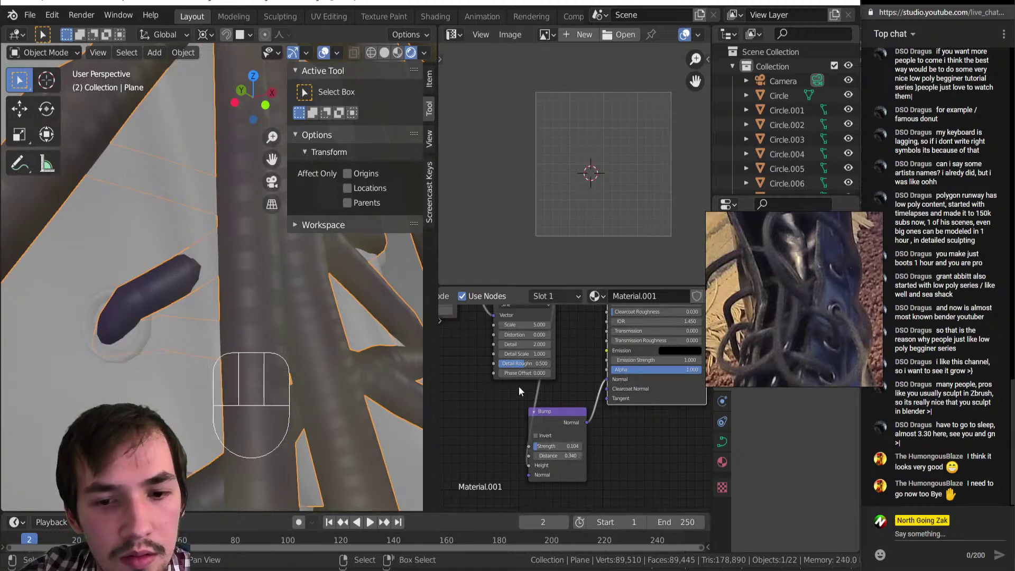
Step: Adjust the Wave Texture's Distortion and show the Principled shader on the laces
middle_click_drag(531, 321, 542, 372)
left_click(524, 356)
left_click(524, 356)
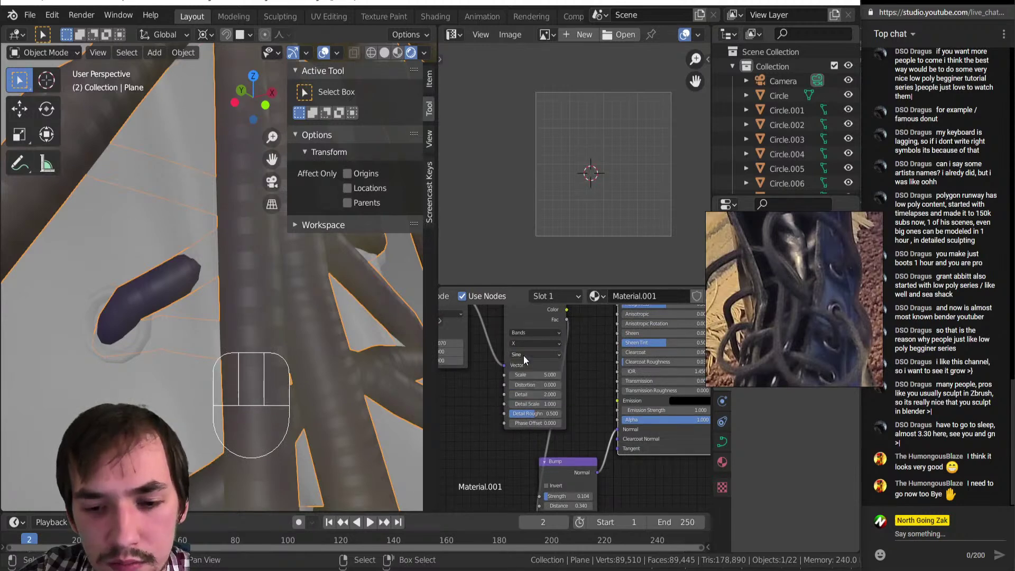
mouse_move(521, 386)
left_mouse_down("shift")
mouse_move(550, 395)
mouse_move(527, 395)
left_mouse_up("shift")
scroll(529, 338, "down", 7)
middle_click_drag(540, 317, 489, 424)
left_click(557, 376, "ctrl+shift")
scroll(217, 318, "down", 8)
scroll(209, 319, "up", 7)
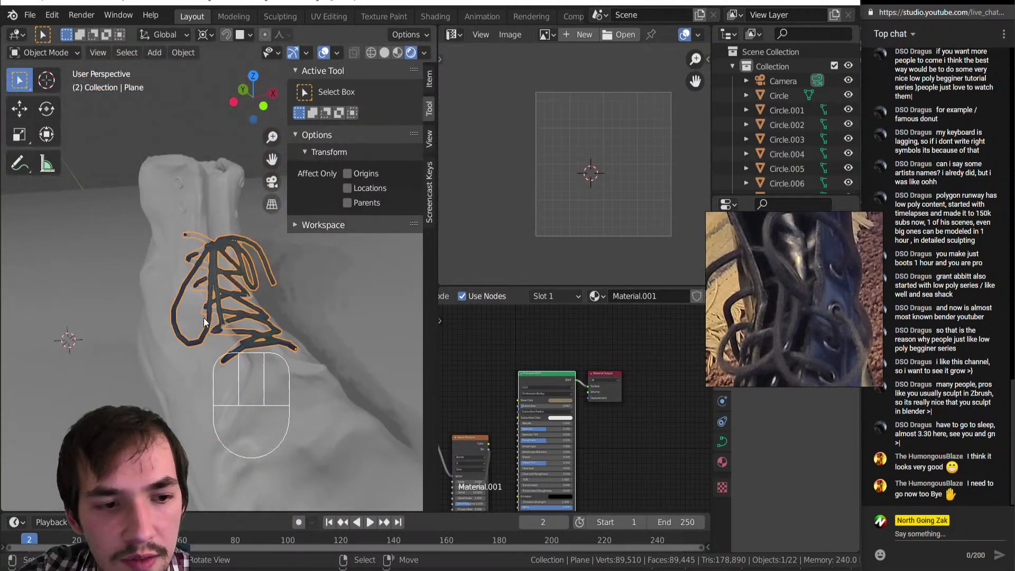
Step: Deselect everything and set the laces material's Subsurface to 0, checking the boot from near and far
scroll(197, 306, "down", 5)
middle_click_drag(214, 335, 230, 301)
key("alt+a")
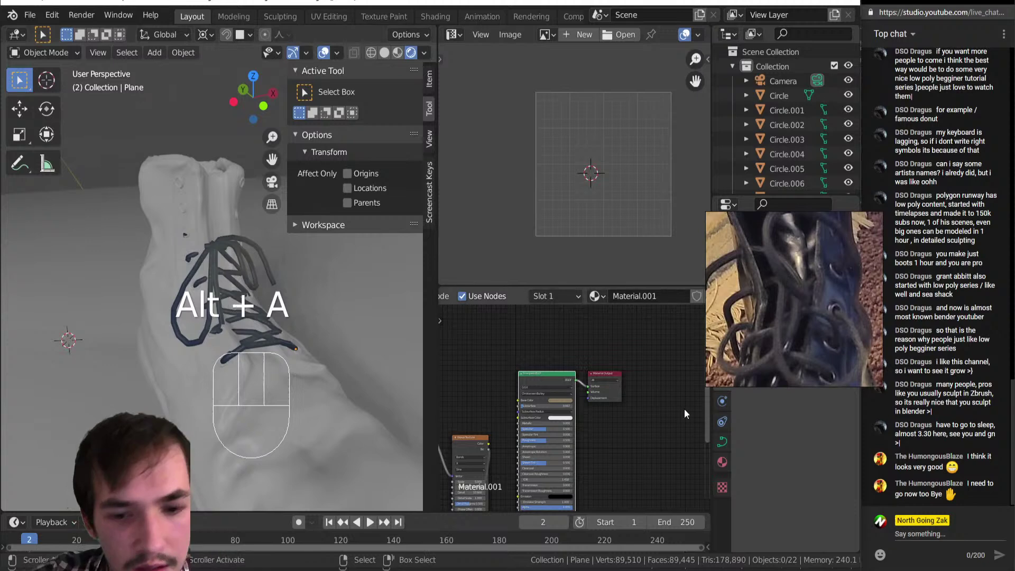
scroll(550, 412, "up", 3)
left_click(550, 405, "shift")
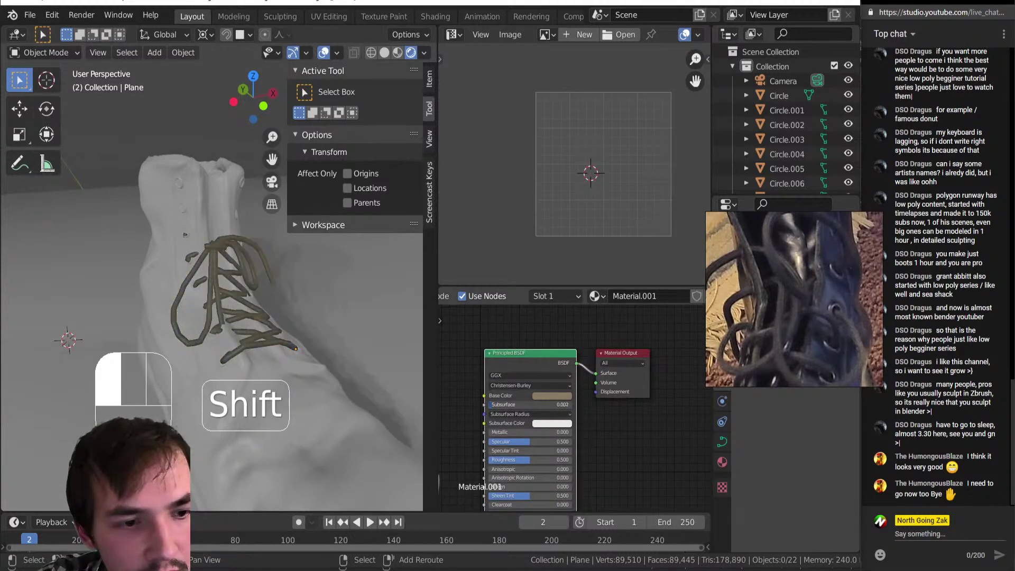
left_click_drag(551, 405, 539, 405, "shift")
scroll(217, 284, "down", 4)
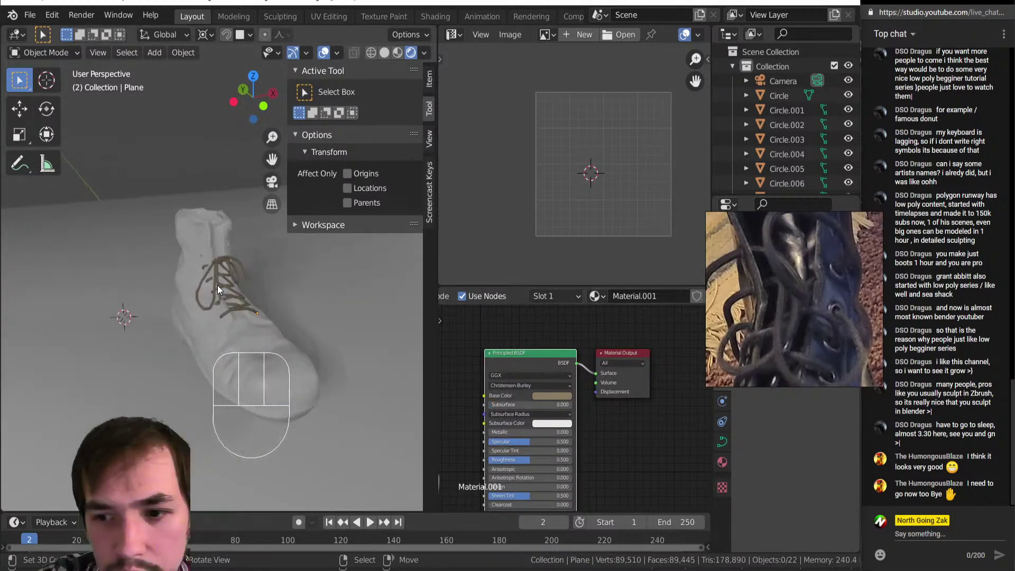
scroll(217, 284, "up", 10)
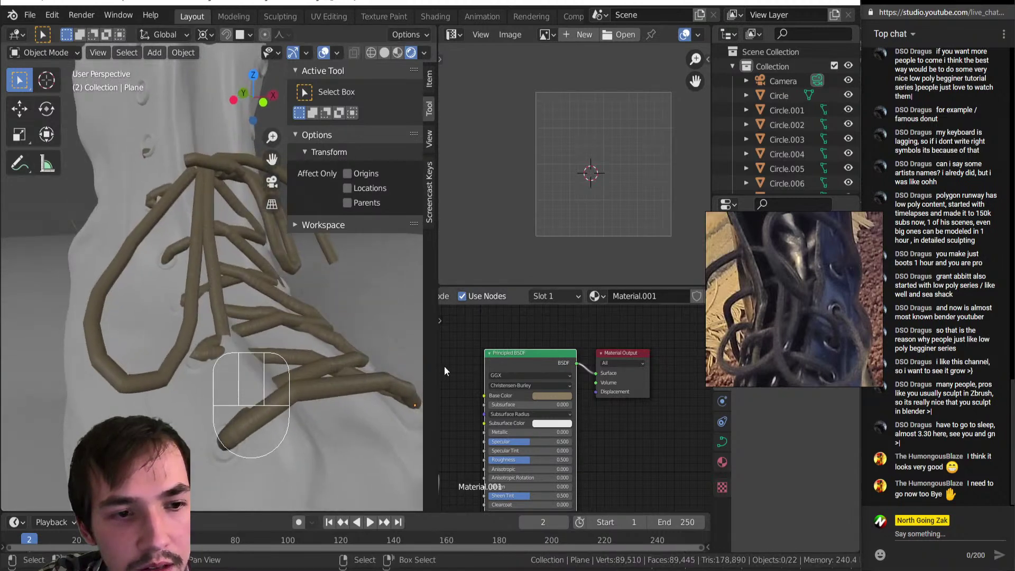
Step: Darken the laces material's Base Color to a very dark brown
scroll(551, 406, "up", 2)
left_click(537, 392)
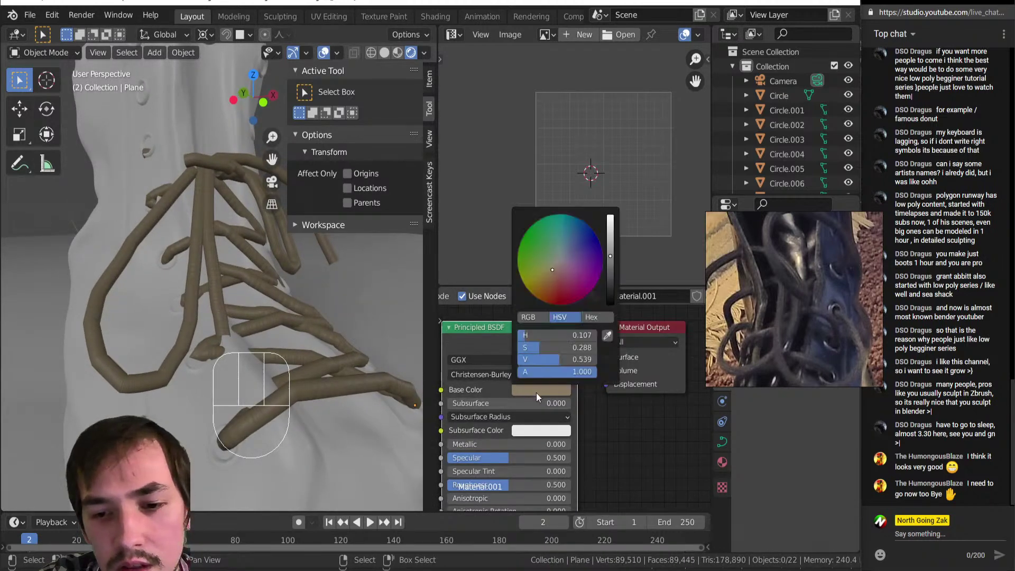
left_click_drag(610, 253, 611, 285)
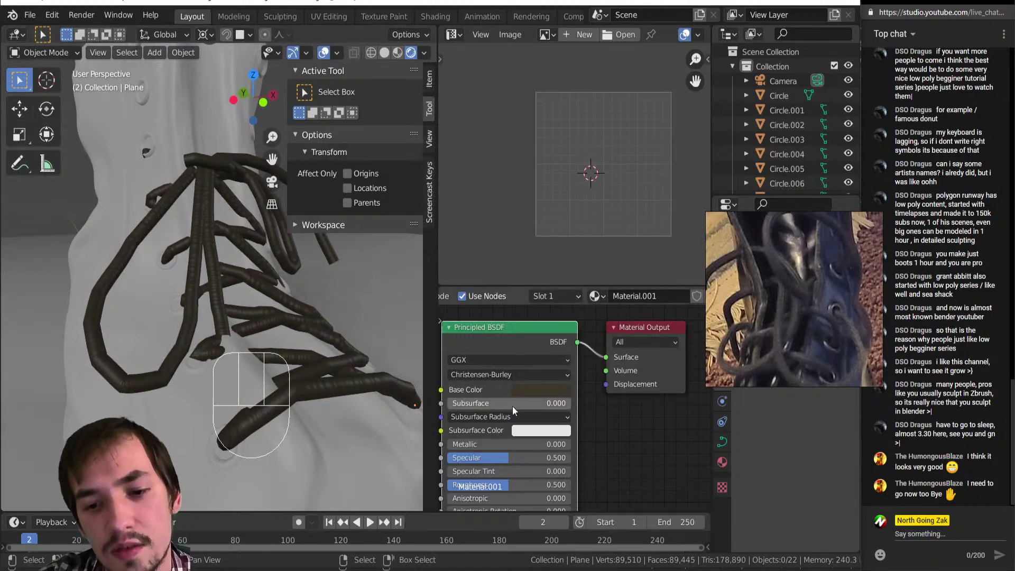
Step: Check the darkened laces from a distance and select the boot body to show its material nodes
scroll(254, 344, "down", 4)
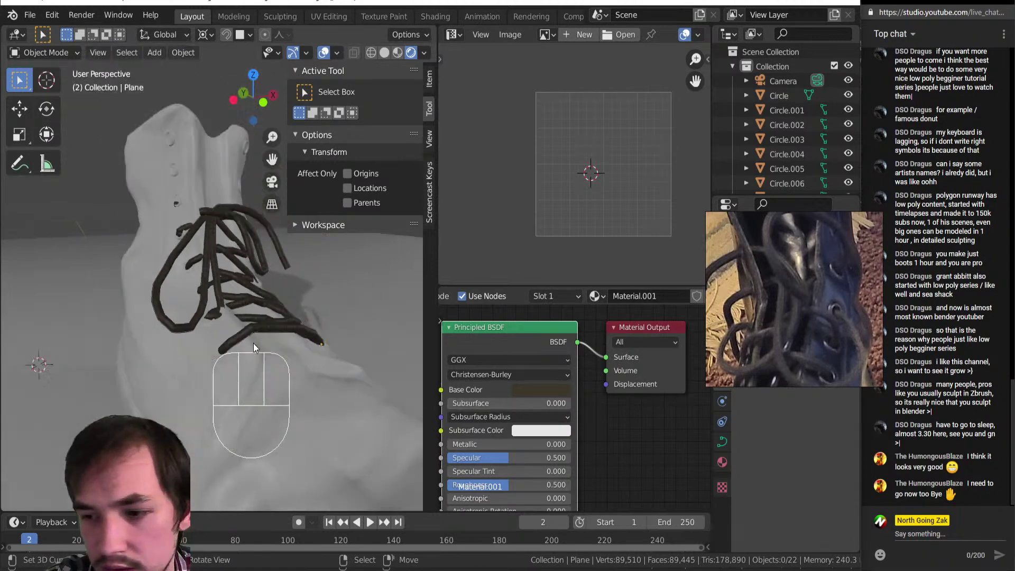
middle_click_drag(251, 326, 256, 337)
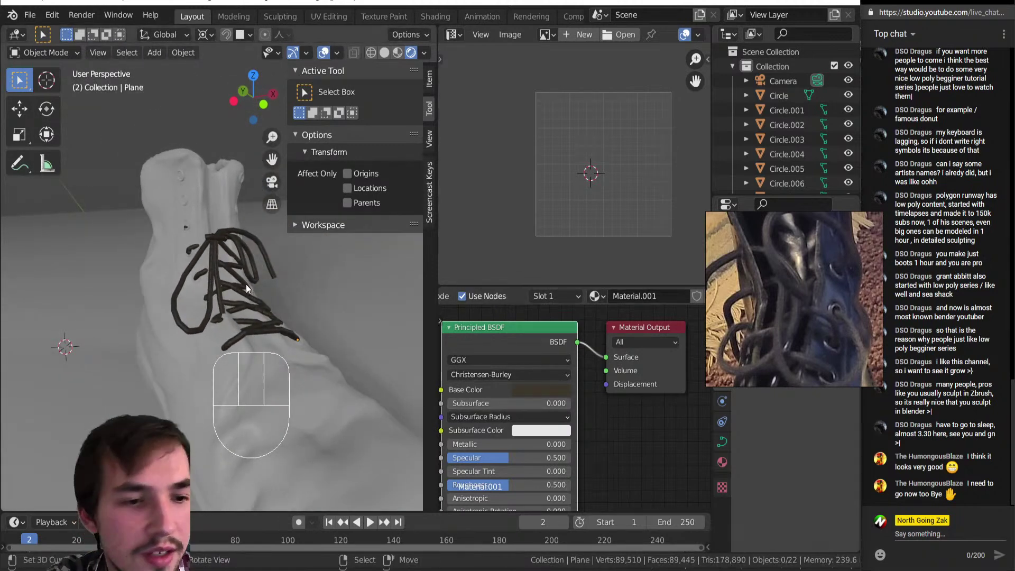
scroll(243, 296, "up", 4)
scroll(248, 294, "down", 4)
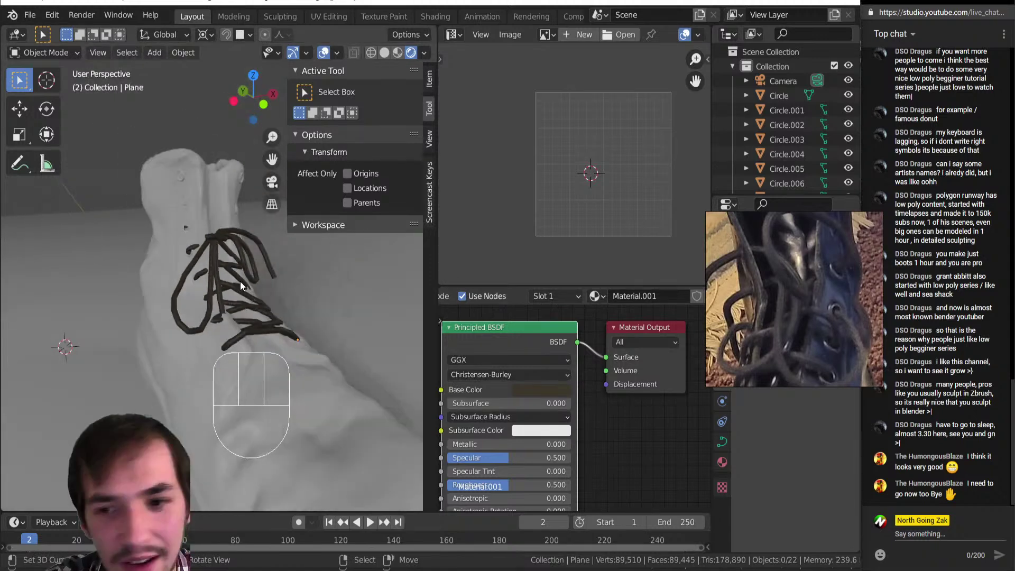
left_click(243, 402)
key("ctrl+Tab")
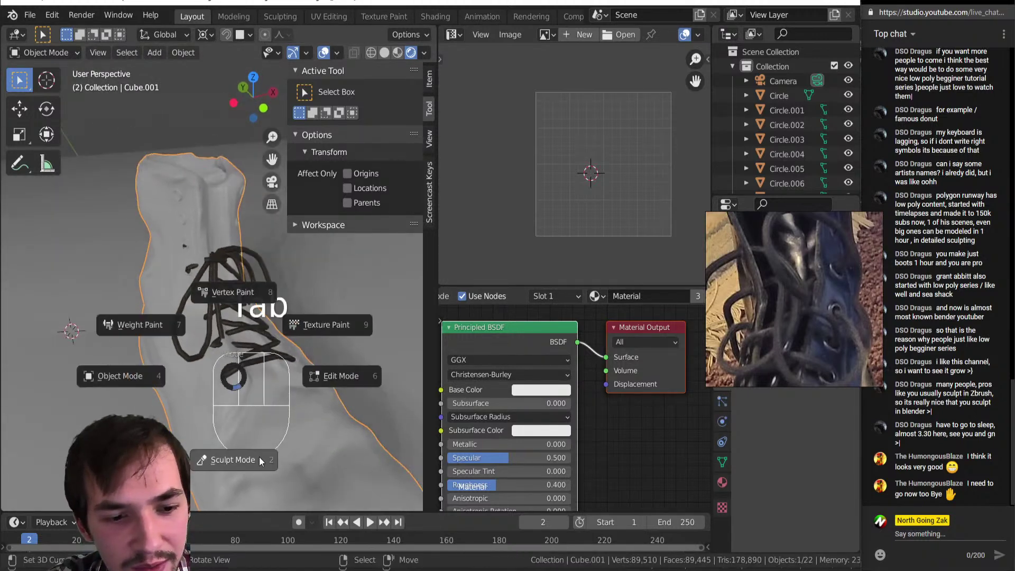
left_click(251, 460)
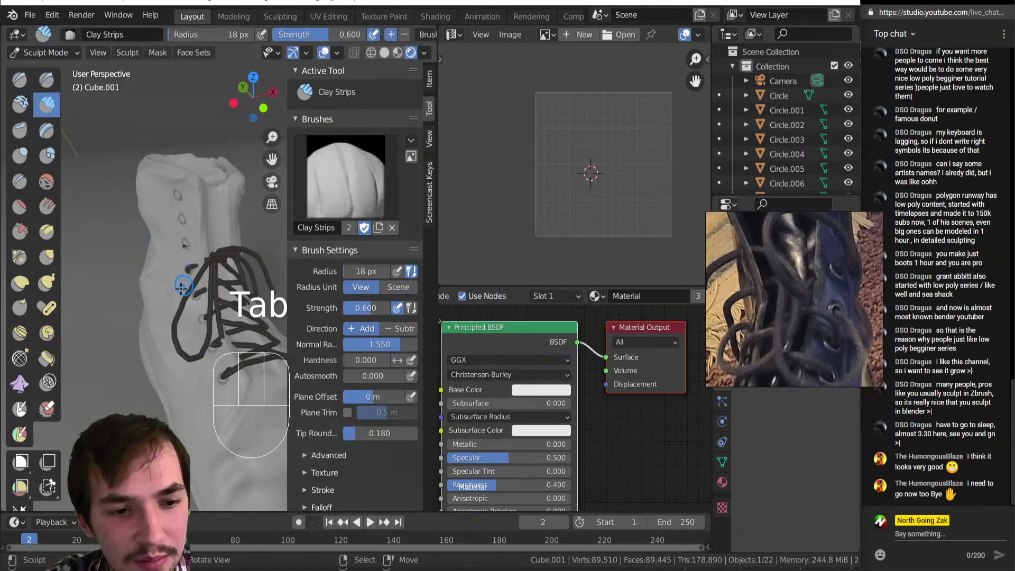
key("Tab")
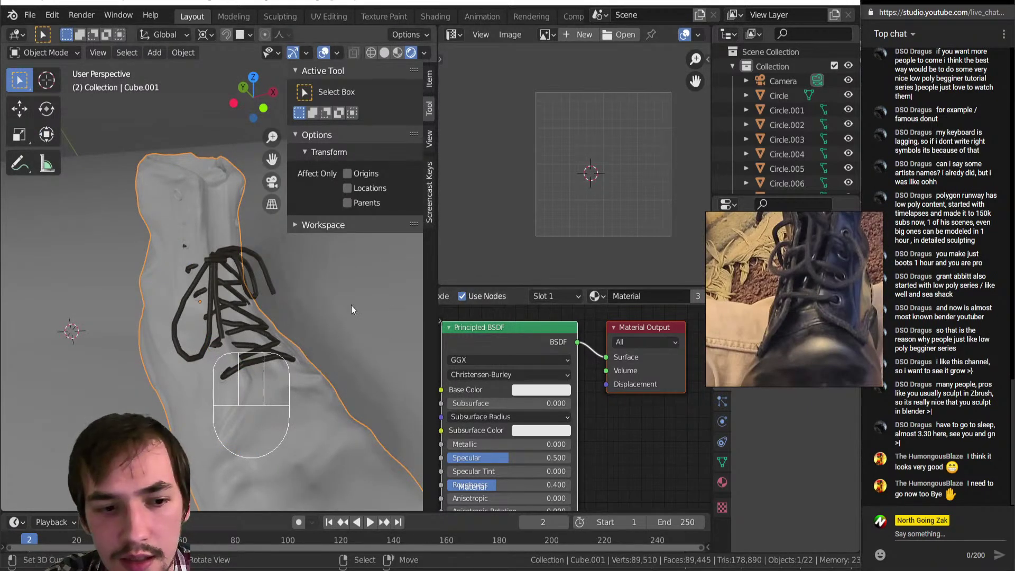
Step: Insert a Mix Shader between the boot material's Principled BSDF and the Material Output
middle_click_drag(132, 350, 198, 344)
scroll(661, 367, "down", 5)
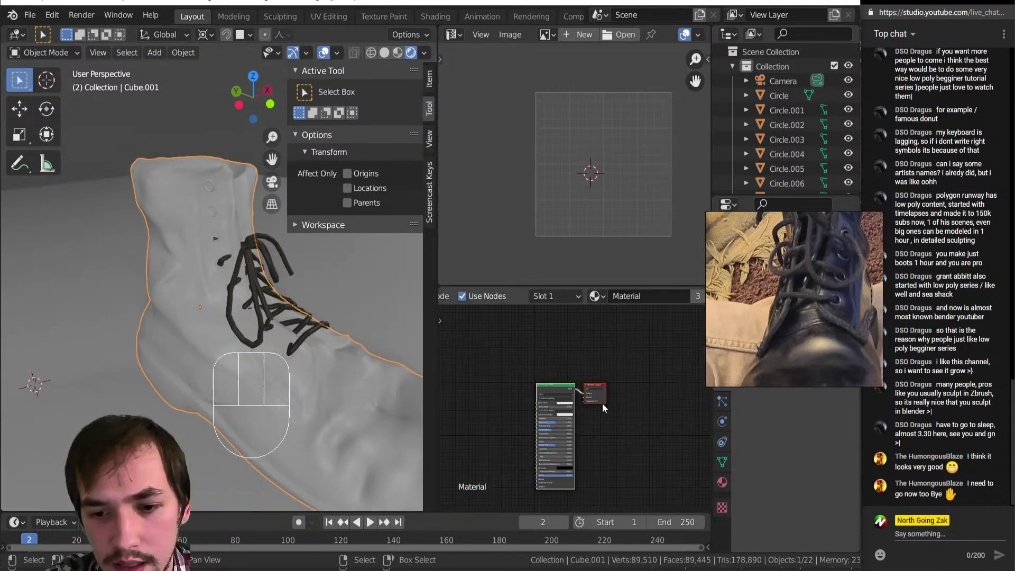
key("shift+a")
left_click(531, 289)
left_click(590, 376)
scroll(549, 353, "up", 3)
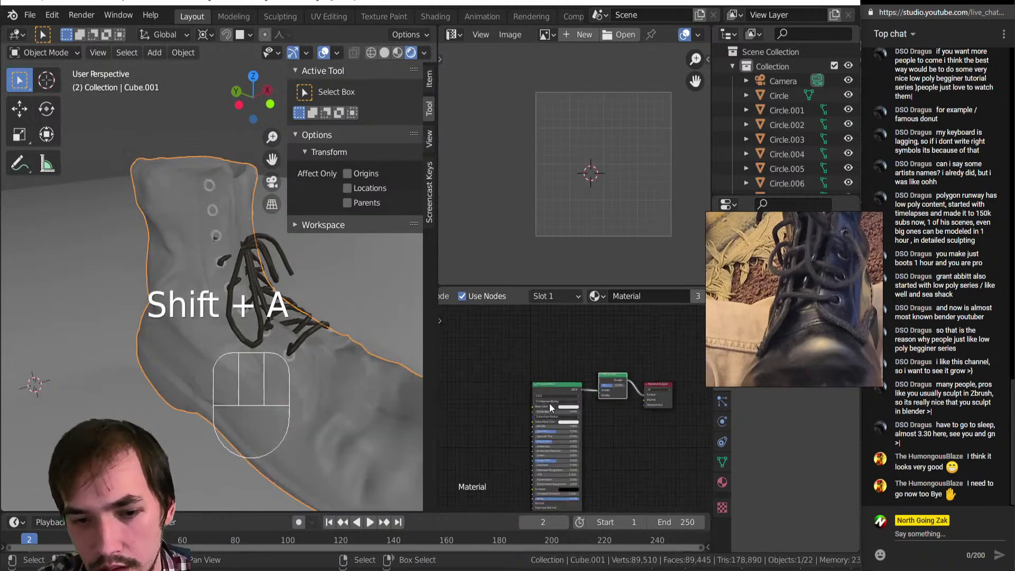
Step: Darken the boot shader's Base Color to a value of 0.239 and set its Roughness to 0.305
scroll(549, 404, "up", 1)
left_click(558, 409)
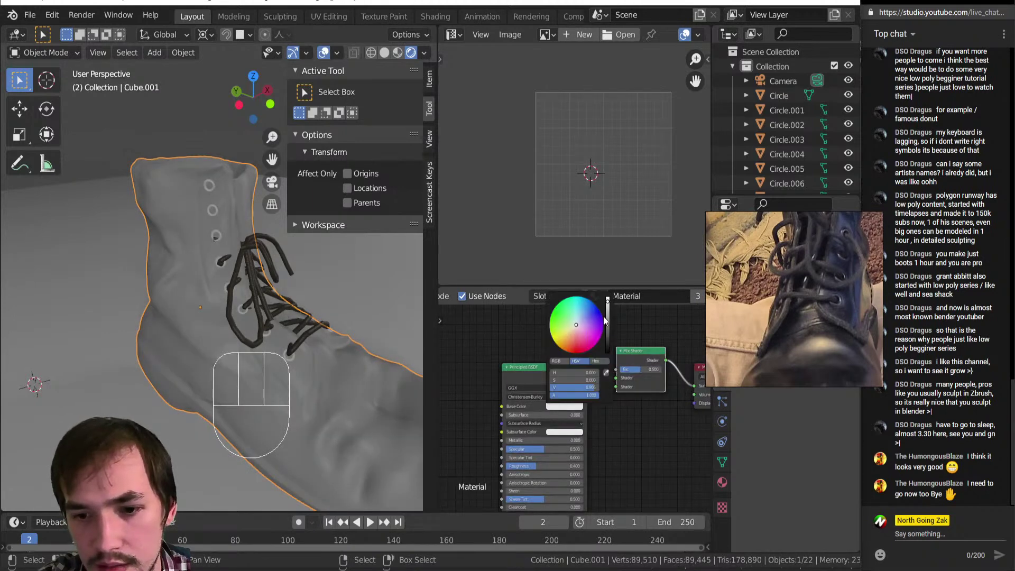
left_click_drag(610, 313, 607, 338)
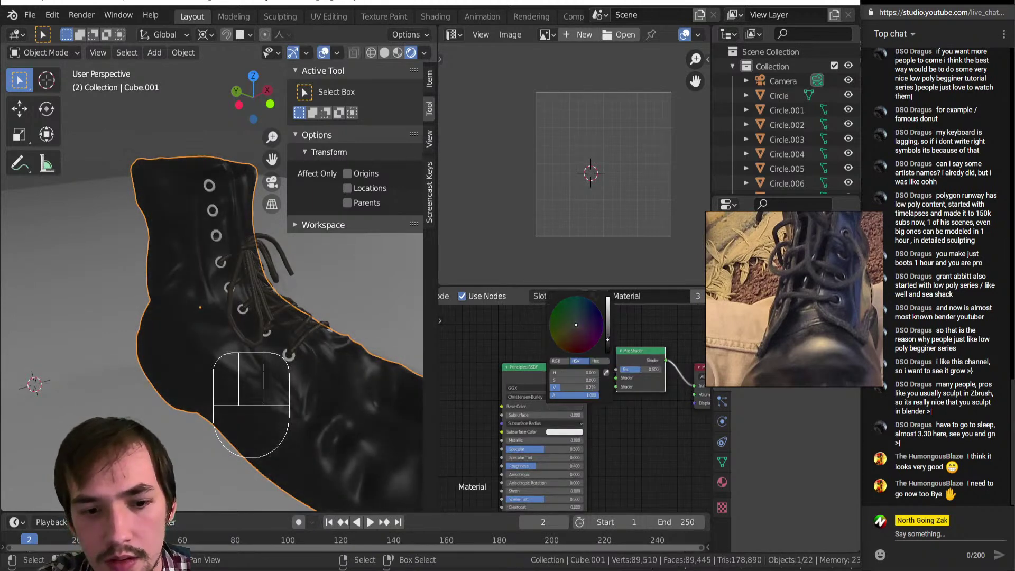
middle_click_drag(538, 469, 545, 407)
scroll(545, 408, "up", 6)
left_click_drag(545, 408, 530, 408)
scroll(290, 410, "down", 5)
middle_click_drag(290, 409, 317, 376)
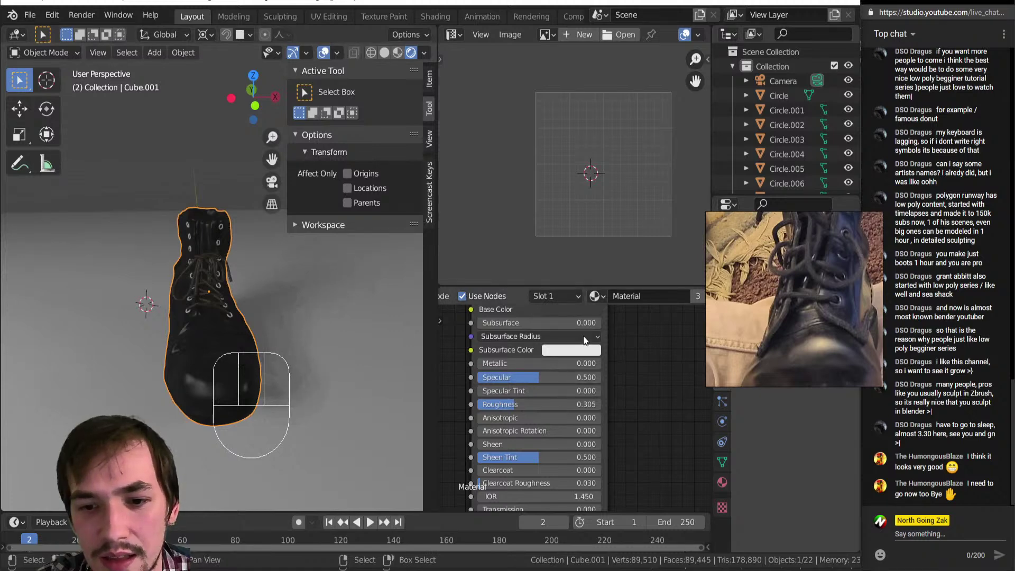
Step: Lighten the boot shader's Base Color to a value of 0.328 and move that shader node farther from the Mix Shader
scroll(507, 377, "up", 2)
left_click(555, 349)
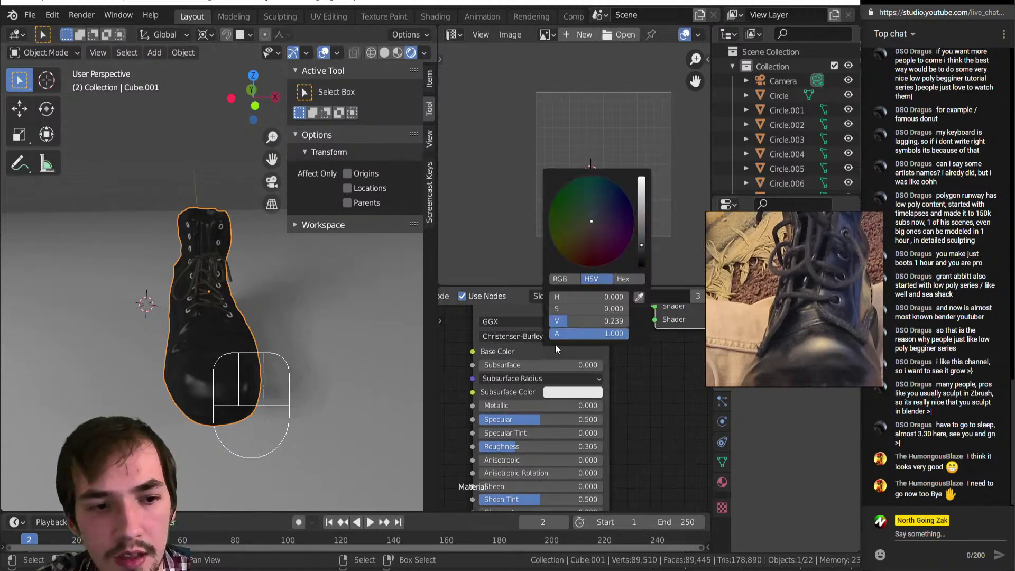
left_click_drag(642, 246, 641, 238)
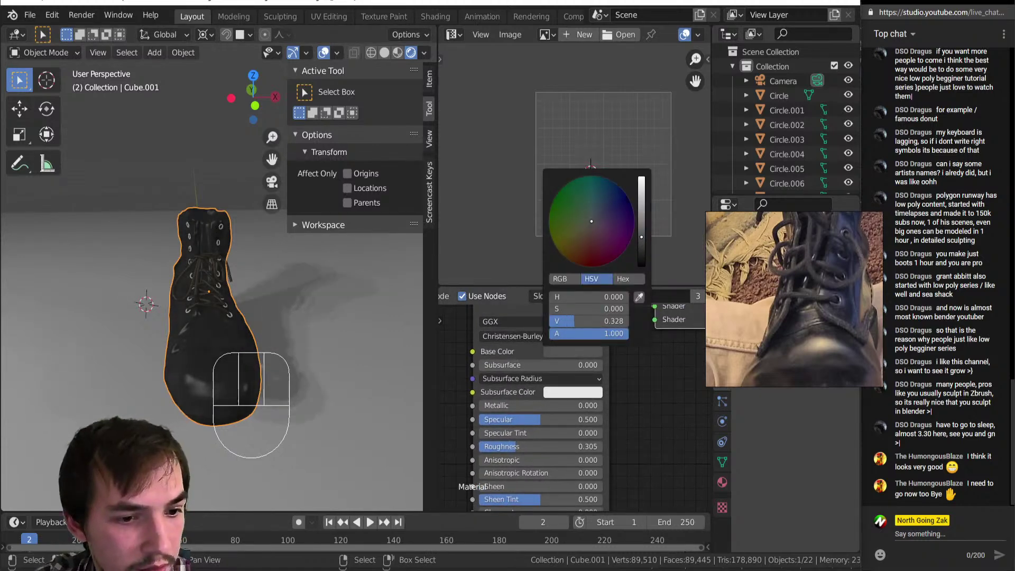
left_click_drag(575, 310, 554, 309)
middle_click_drag(160, 375, 288, 342)
scroll(574, 404, "down", 3)
left_click_drag(534, 331, 445, 303)
key("shift+a")
mouse_move(574, 439)
left_click(634, 335)
left_click(556, 379)
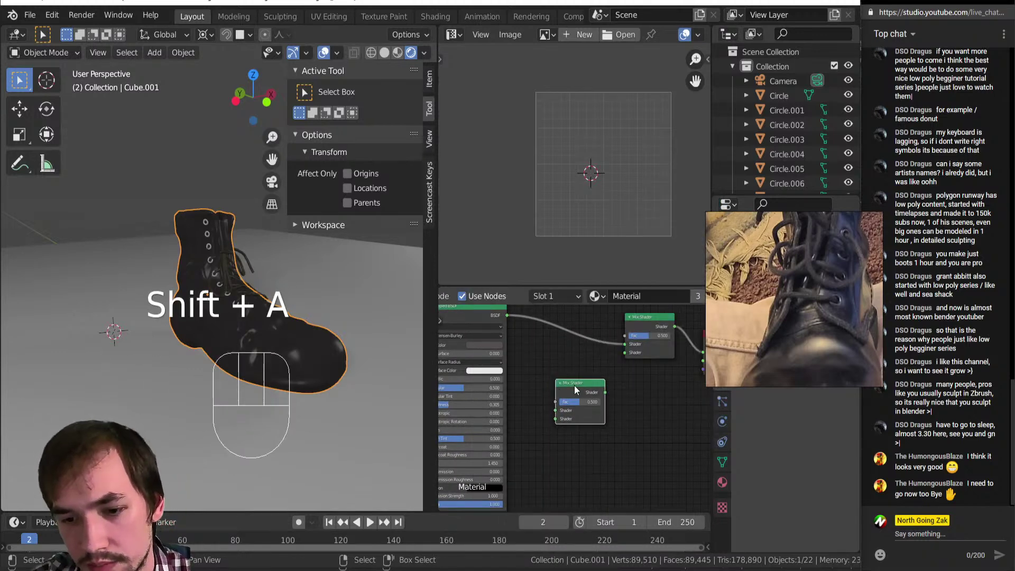
key("Delete")
key("shift+a")
mouse_move(575, 386)
left_click(635, 249)
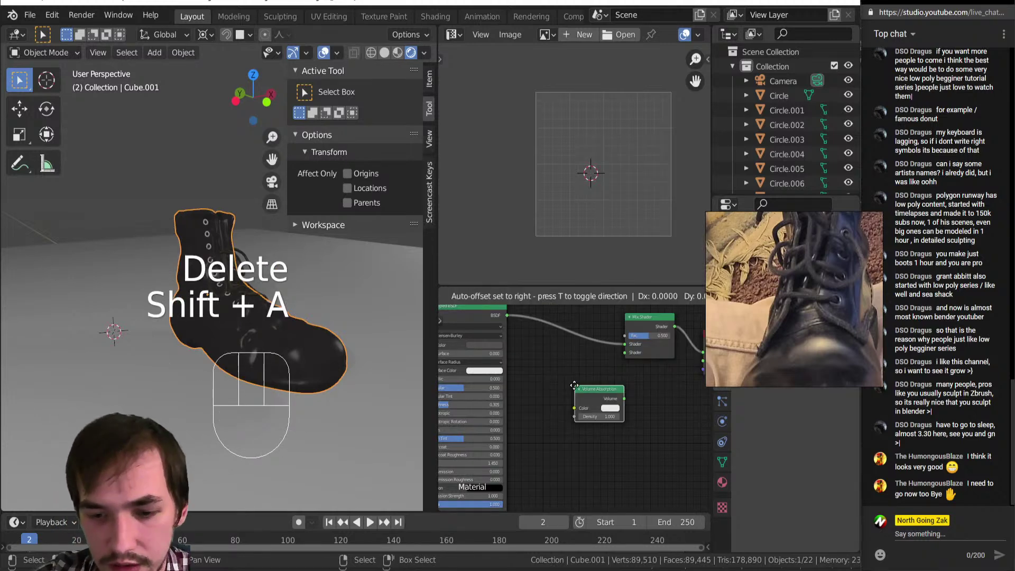
right_click(575, 390)
Step: Add a second Principled BSDF and connect it to the Mix Shader's second Shader input
key("shift+a")
left_click(635, 251)
left_click(668, 373)
left_click_drag(661, 397, 626, 353)
Step: Set the second Principled BSDF's Base Color to a mid grey and its Roughness to 1.000
middle_click_drag(622, 354, 576, 327)
scroll(572, 407, "up", 2)
middle_click_drag(293, 351, 255, 350)
scroll(220, 352, "up", 4)
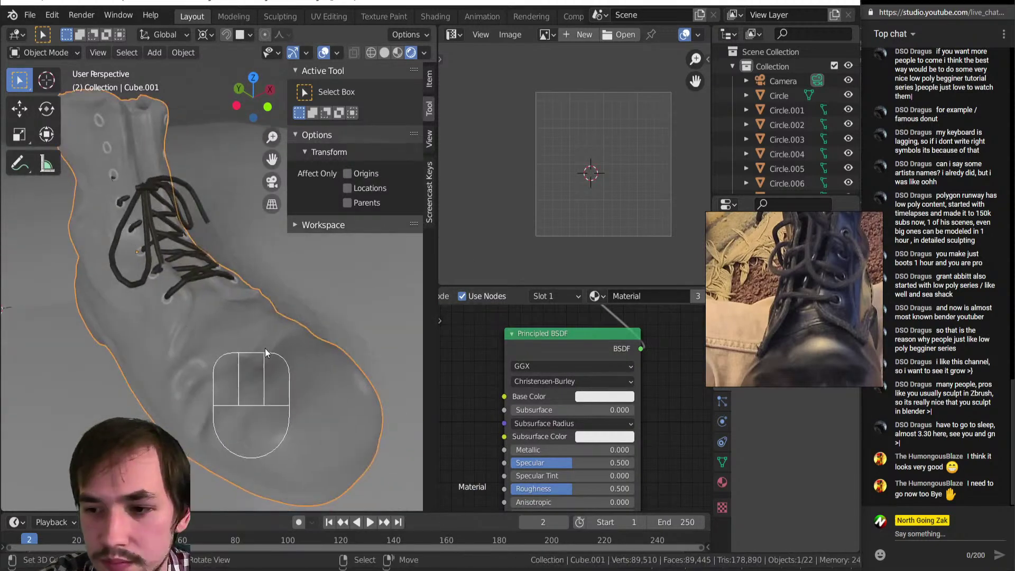
left_click(609, 396)
left_click_drag(673, 267, 673, 274)
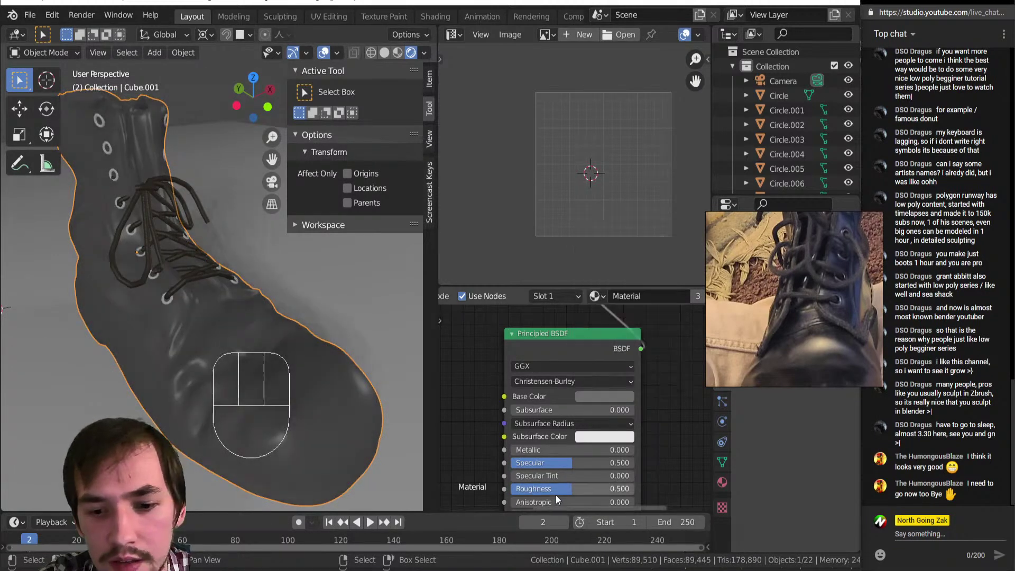
left_click_drag(561, 489, 635, 489)
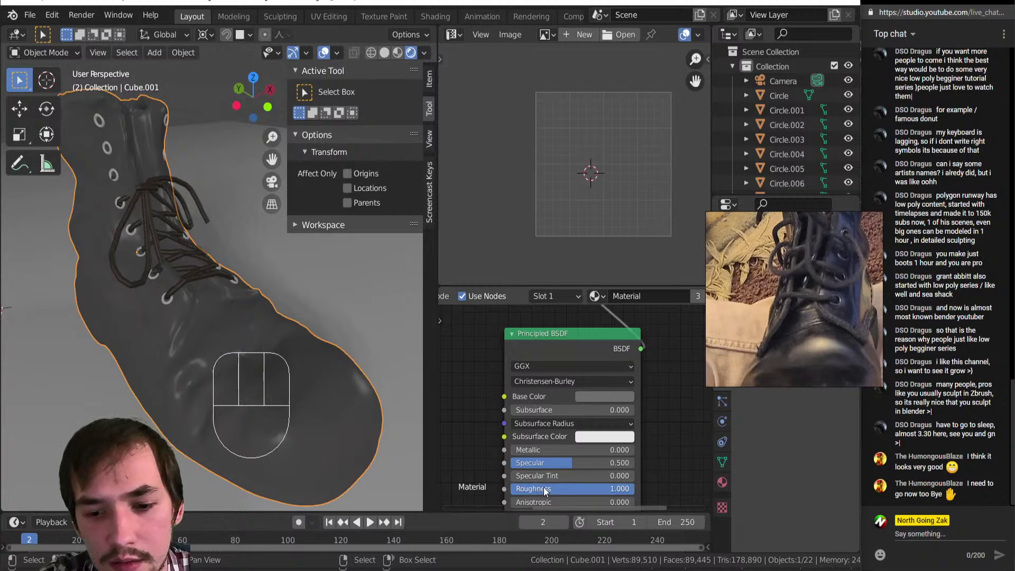
Step: Preview the second Principled BSDF alone by linking it straight to the Material Output, and inspect the boot
scroll(183, 328, "down", 3)
middle_click_drag(183, 328, 90, 320)
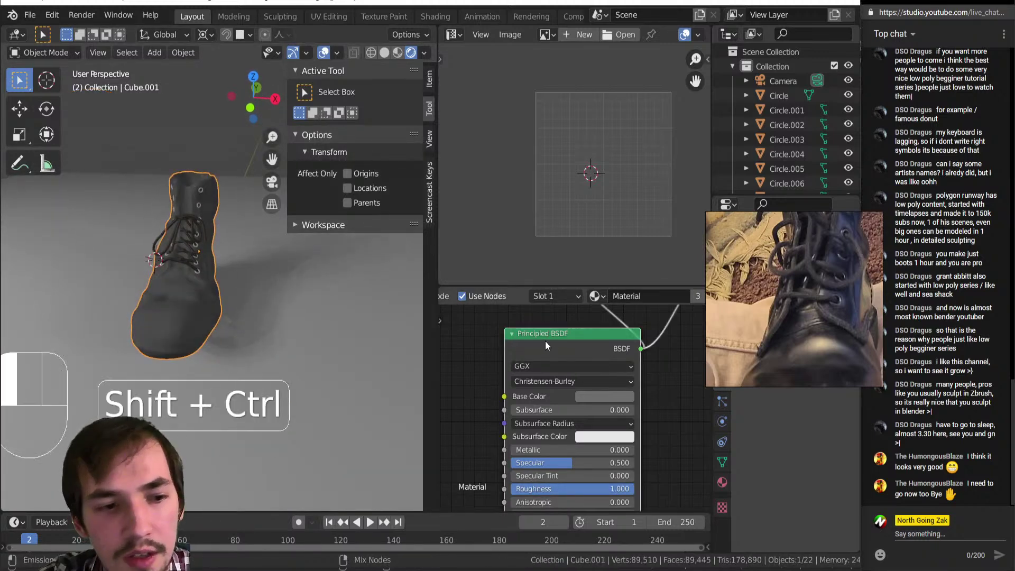
left_click(545, 340, "ctrl+shift")
middle_click_drag(545, 341, 487, 489)
scroll(263, 272, "up", 3)
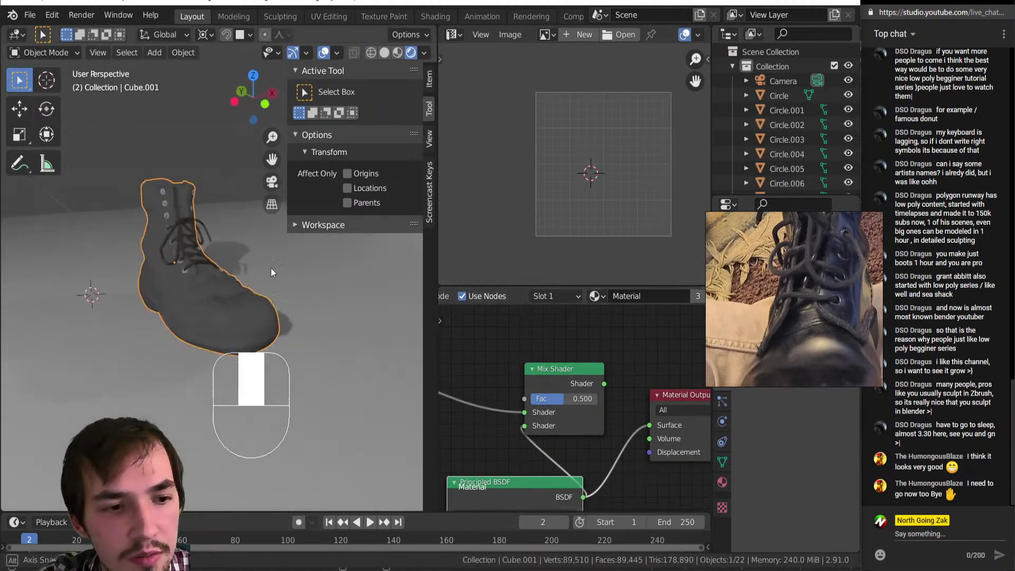
middle_click_drag(262, 271, 205, 269)
scroll(205, 268, "up", 3)
middle_click_drag(538, 352, 671, 326)
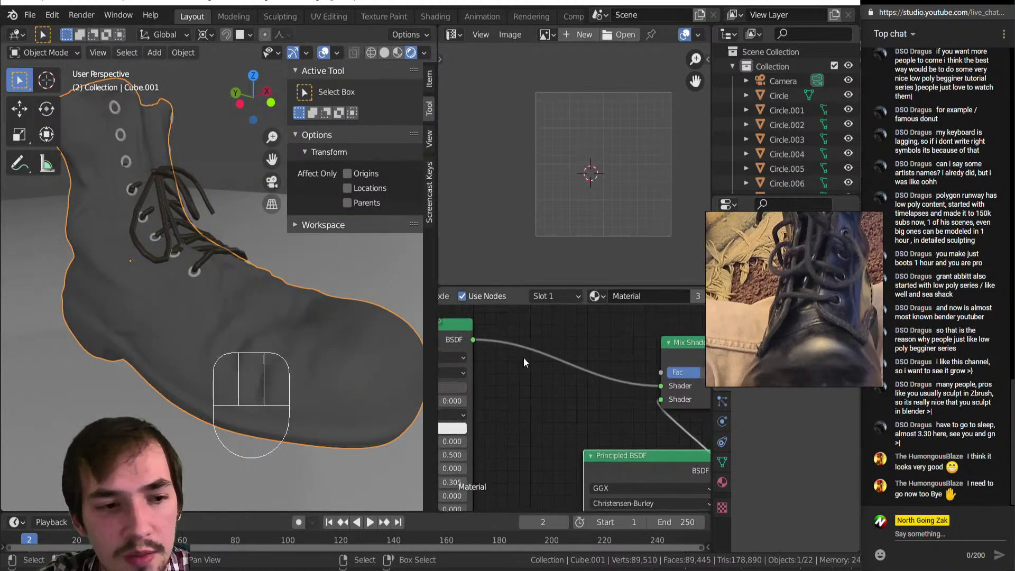
scroll(479, 378, "down", 3)
middle_click_drag(554, 406, 589, 439)
scroll(536, 412, "down", 2)
scroll(513, 385, "up", 4)
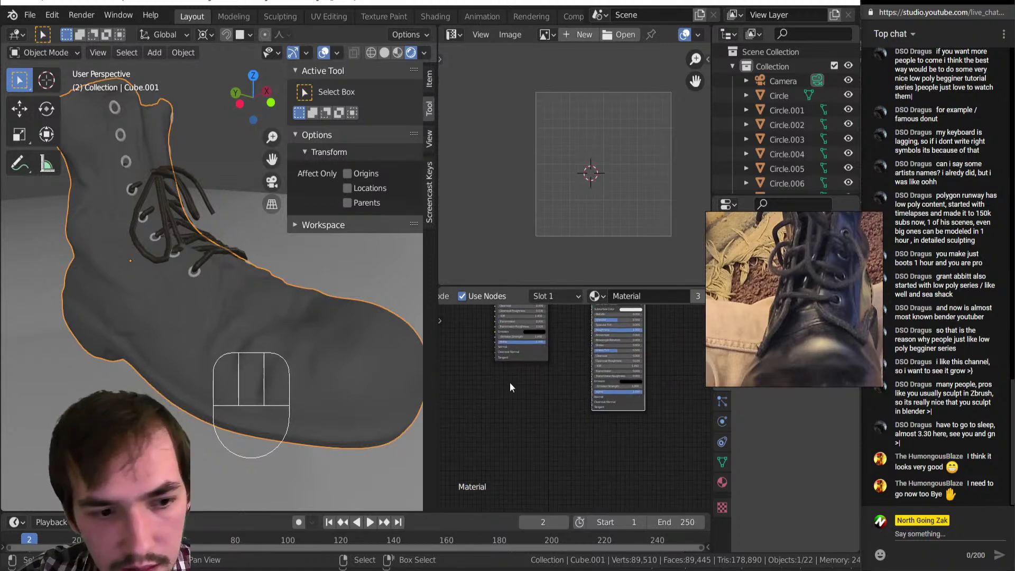
left_click(519, 411)
key("shift+a")
mouse_move(519, 410)
mouse_move(455, 424)
left_click(582, 346)
left_click(516, 419)
key("Delete")
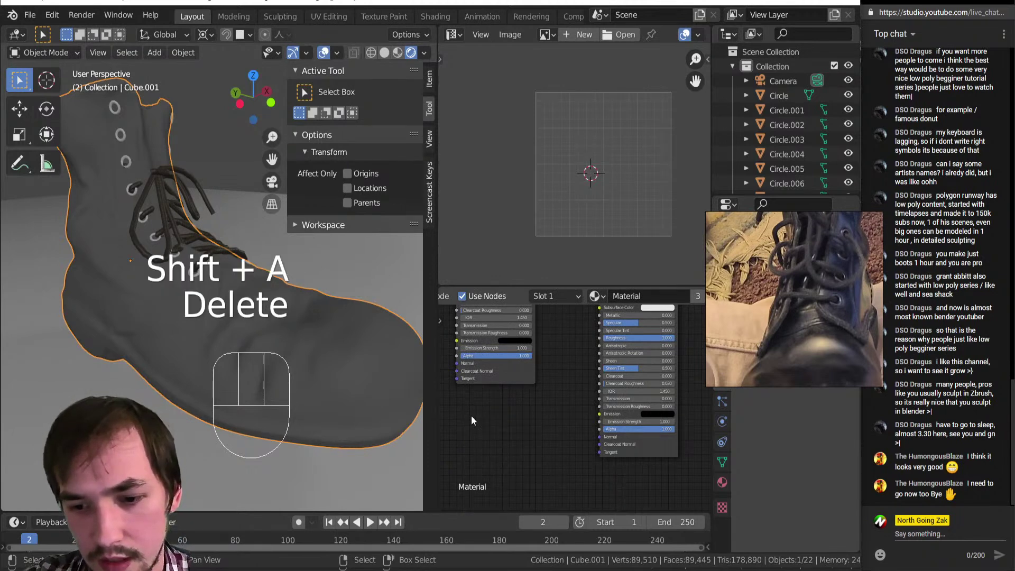
key("shift+a")
key("Escape")
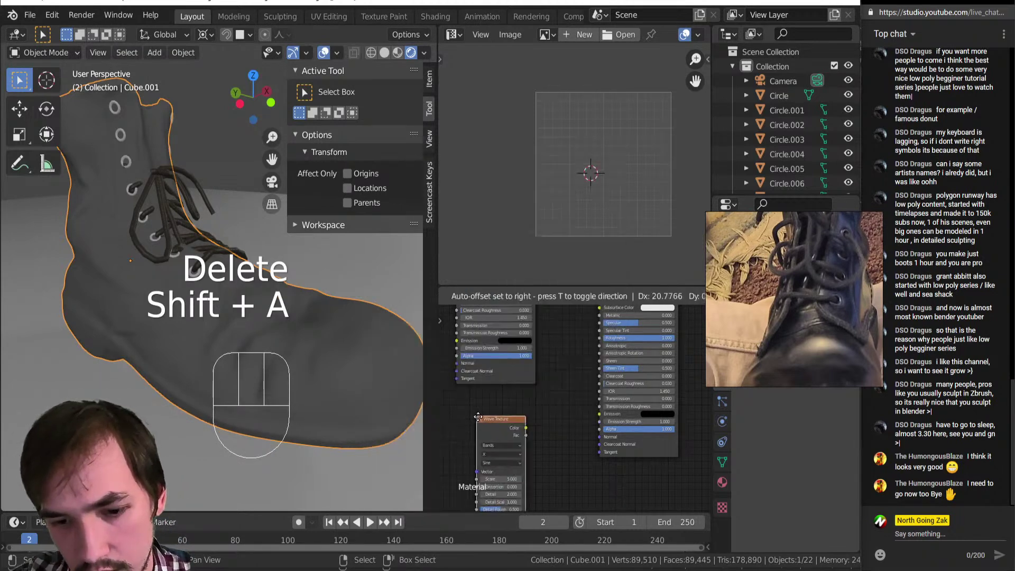
Step: Add a White Noise Texture node below the first Principled BSDF
key("shift+a")
left_click(515, 547)
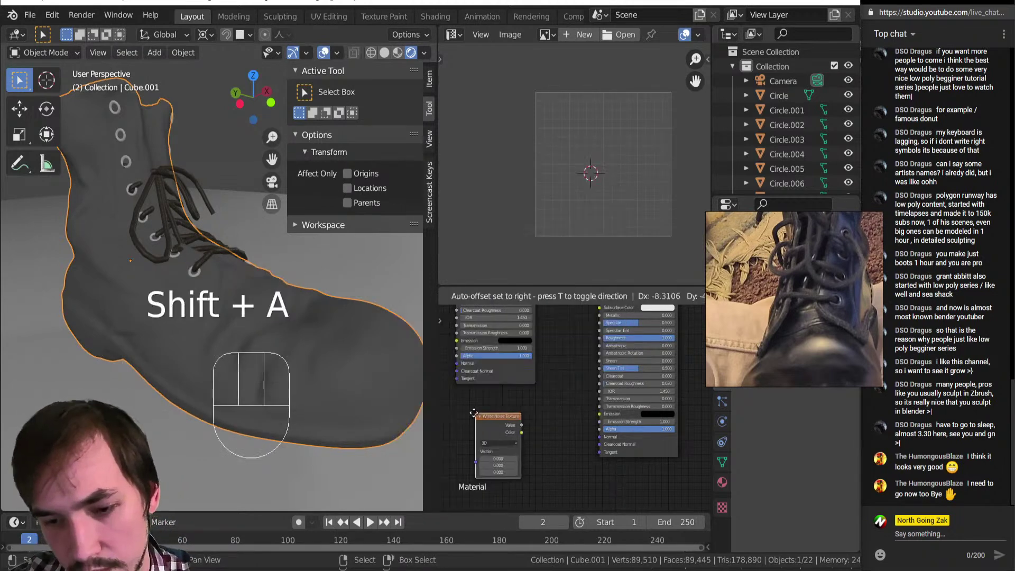
left_click(518, 420)
left_click_drag(512, 429, 566, 415)
scroll(584, 419, "down", 2)
scroll(576, 399, "down", 1)
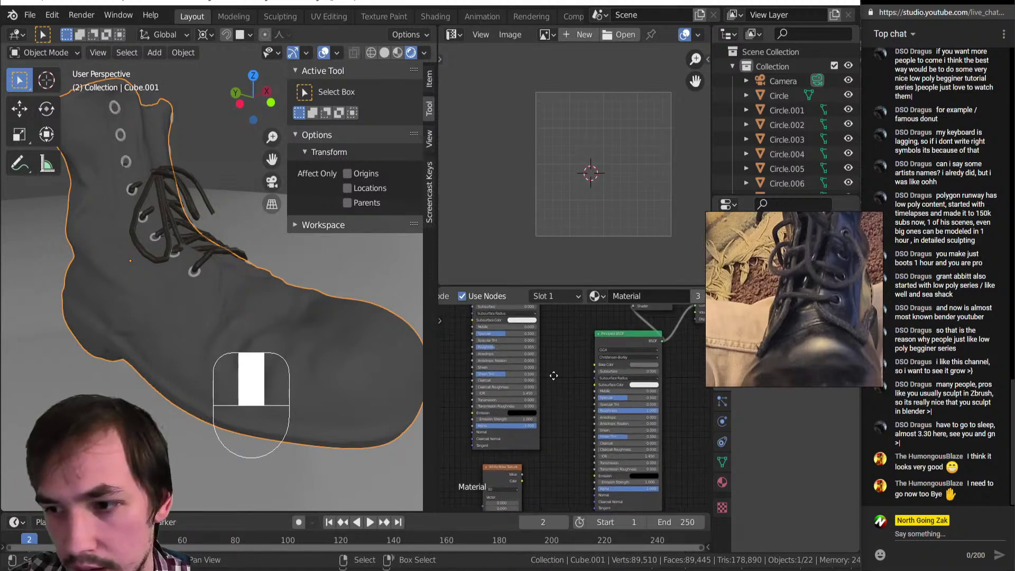
Step: Add a Noise Texture beside the second Principled BSDF and connect its Fac output to the shader's Base Color
scroll(524, 318, "down", 2)
left_click_drag(534, 306, 484, 317)
scroll(503, 414, "up", 2)
left_click(522, 380)
key("shift+a")
mouse_move(521, 379)
left_click(589, 301)
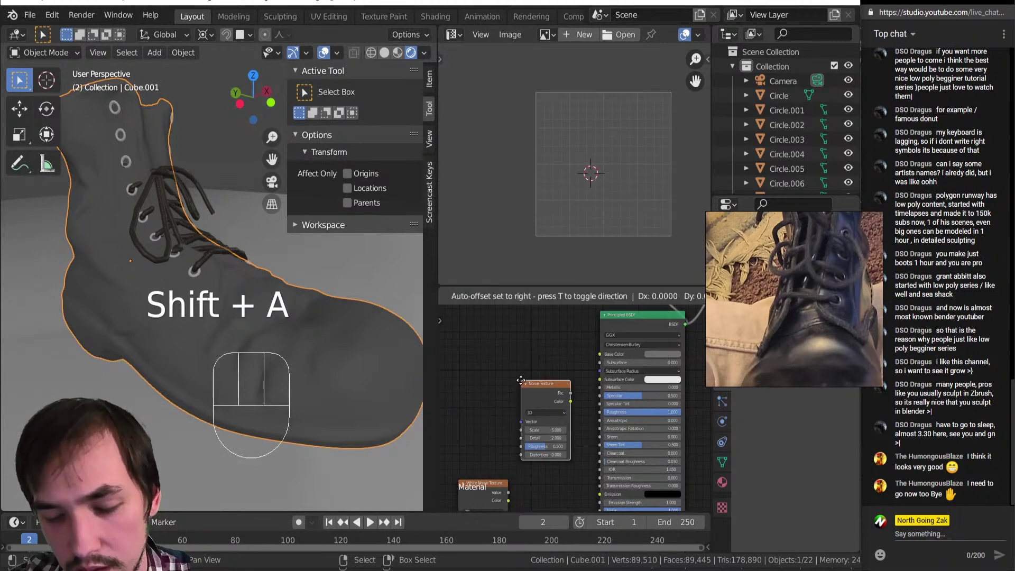
left_click(491, 362)
left_click_drag(540, 383, 600, 354)
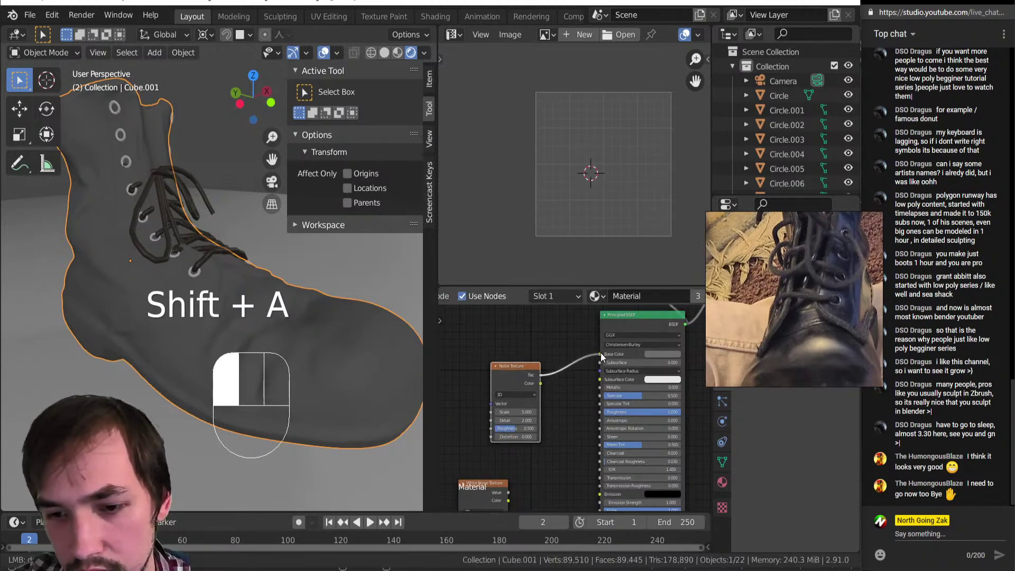
Step: Add a Texture Coordinate node and connect its Object output to the Noise Texture's Vector input
scroll(506, 385, "down", 1)
middle_click_drag(507, 385, 555, 394)
scroll(555, 394, "up", 1)
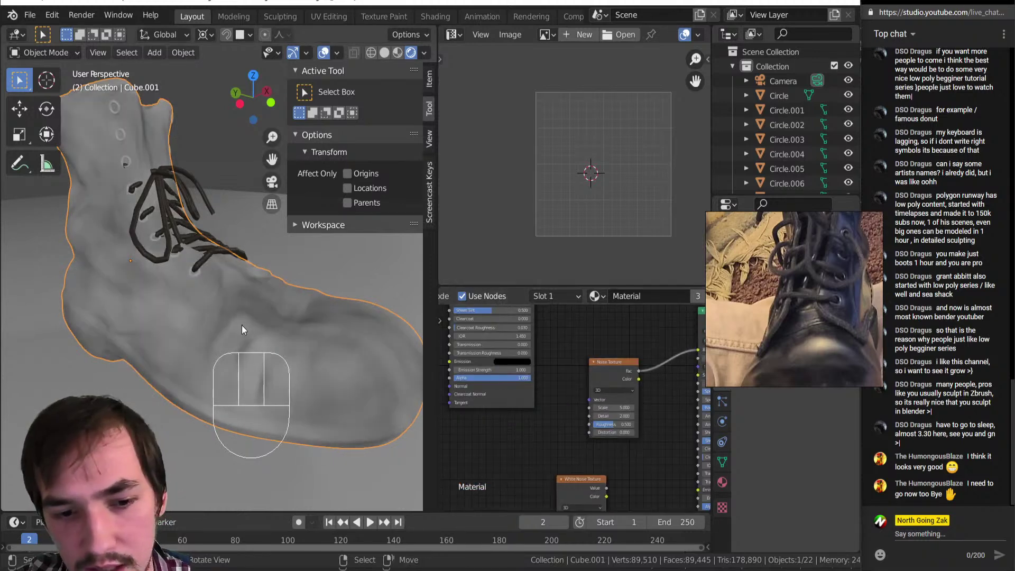
key("shift+a")
mouse_move(492, 408)
left_click(566, 331)
left_click(507, 439)
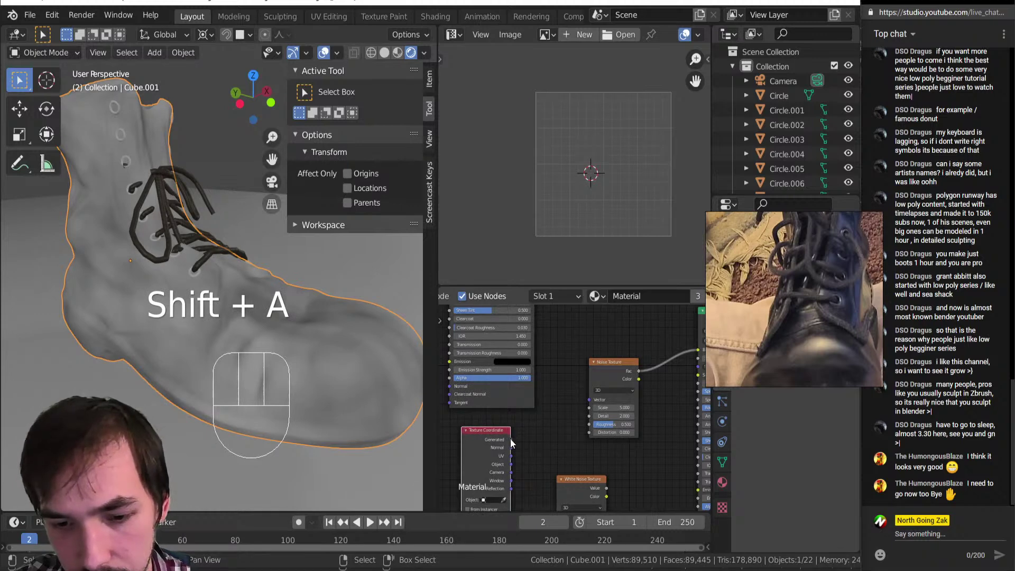
left_click_drag(511, 468, 589, 399)
mouse_move(219, 342)
middle_mouse_down()
mouse_move(79, 347)
mouse_move(174, 339)
middle_mouse_up()
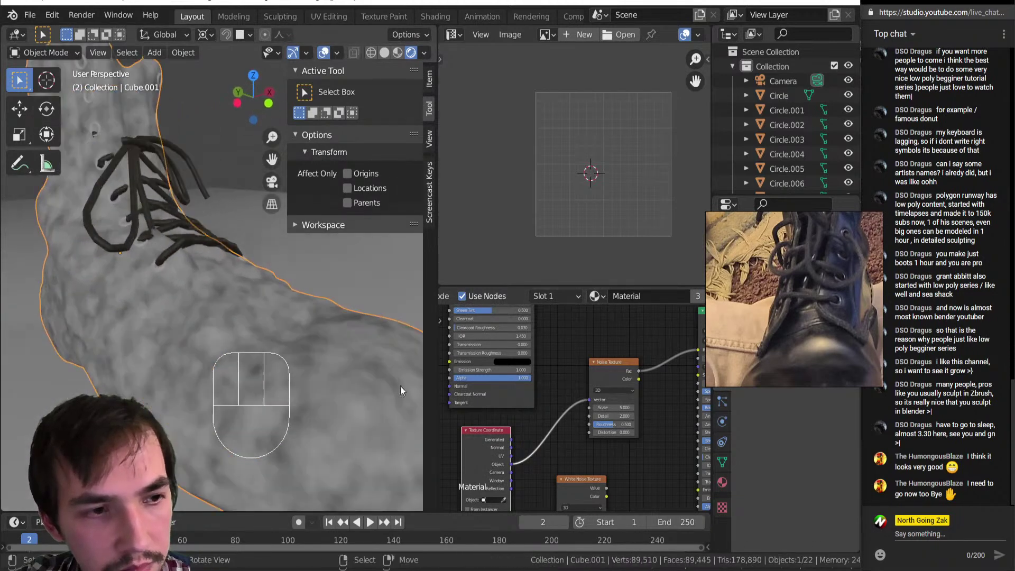
Step: Set the Noise Texture's Detail to 10.500 and raise its Roughness
scroll(623, 434, "up", 2)
left_click_drag(627, 420, 651, 432)
scroll(624, 423, "down", 2)
Step: Insert a MixRGB node before the Base Color, set to Multiply with Fac 1.000, and feed the noise into Color2
middle_click_drag(418, 449, 497, 390)
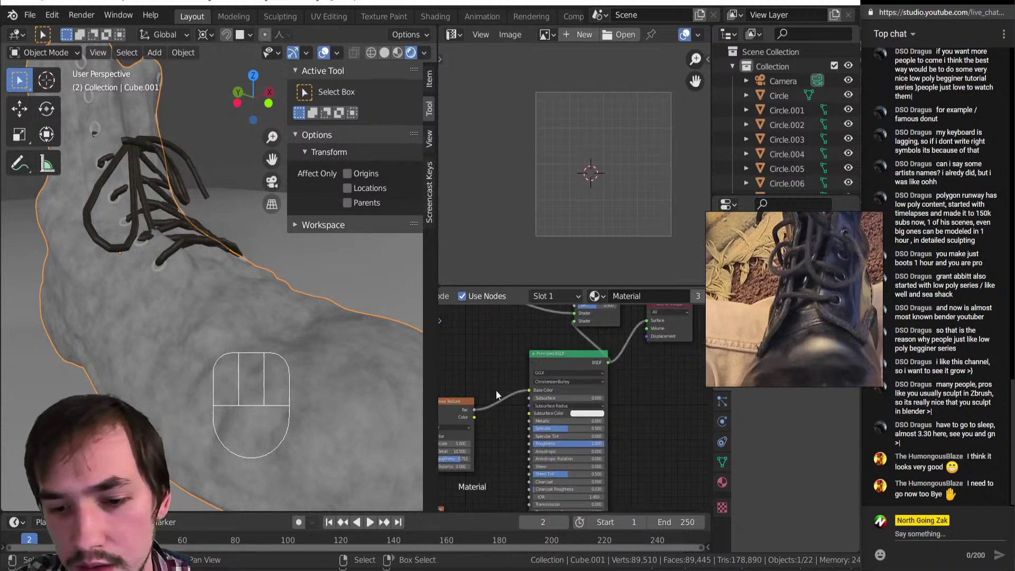
key("shift+a")
mouse_move(433, 515)
left_click(568, 503)
left_click(495, 439)
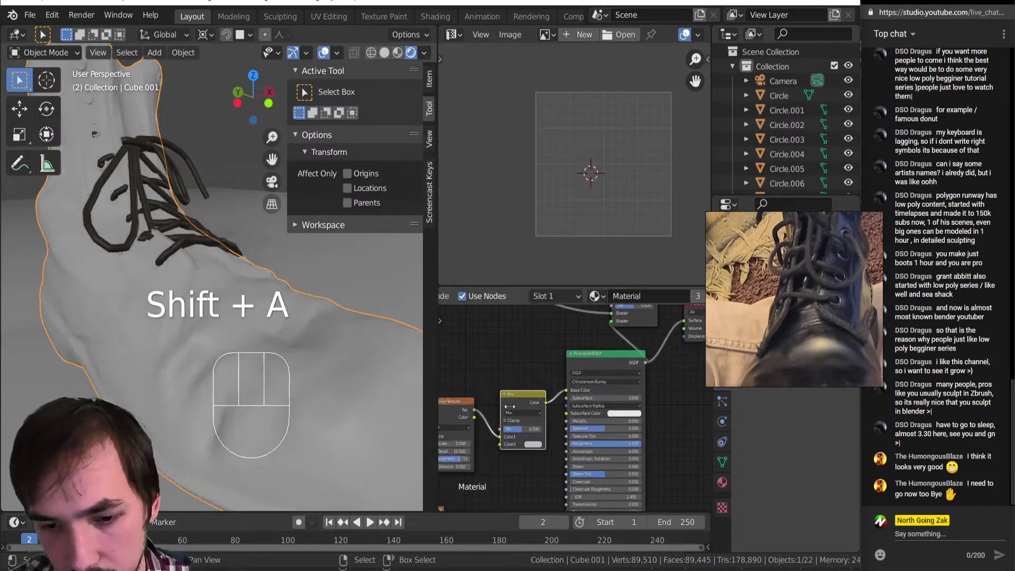
mouse_move(495, 439)
left_mouse_down()
mouse_move(524, 408)
mouse_move(508, 430)
mouse_move(494, 429)
mouse_move(509, 400)
mouse_move(487, 427)
mouse_move(500, 444)
left_mouse_up()
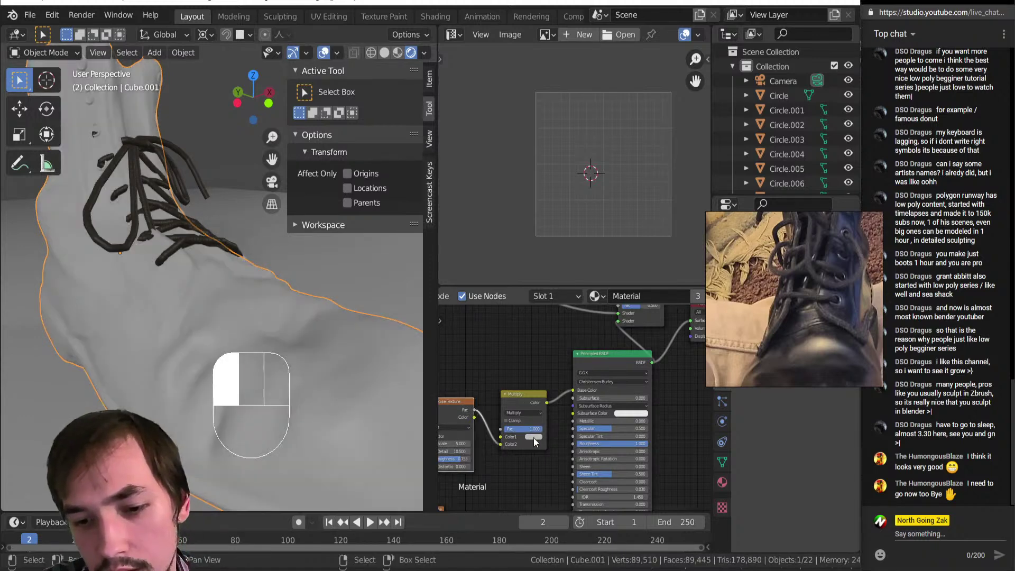
Step: Adjust the brightness of the Multiply node's Color1 to a light grey
left_click(534, 437)
left_click_drag(583, 368, 583, 349)
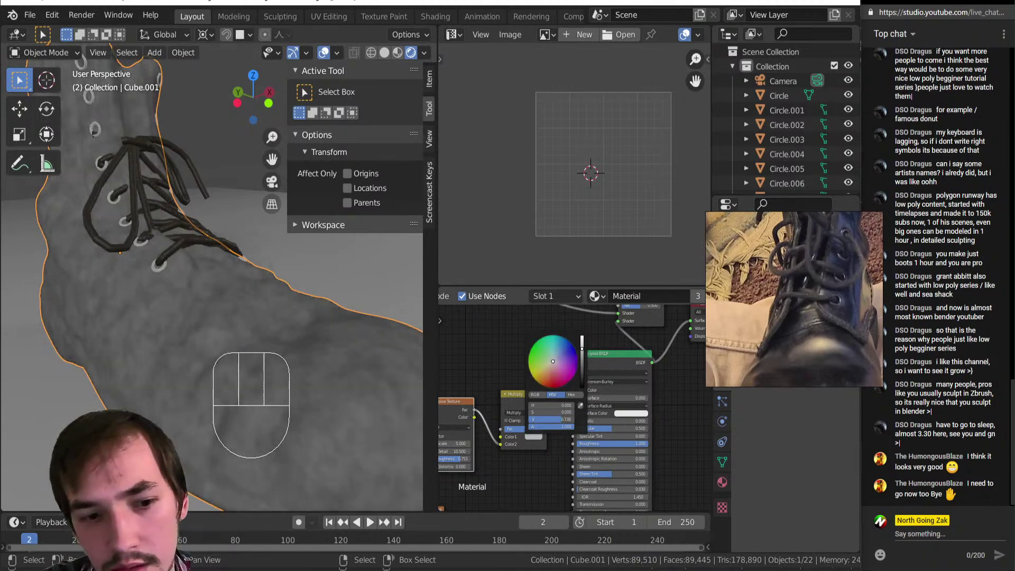
Step: Set the mix node to Linear Light blending with a Fac of 0.390
scroll(520, 428, "up", 5)
left_click(497, 419)
left_click(496, 290)
left_click(496, 438)
left_click_drag(496, 439, 472, 439)
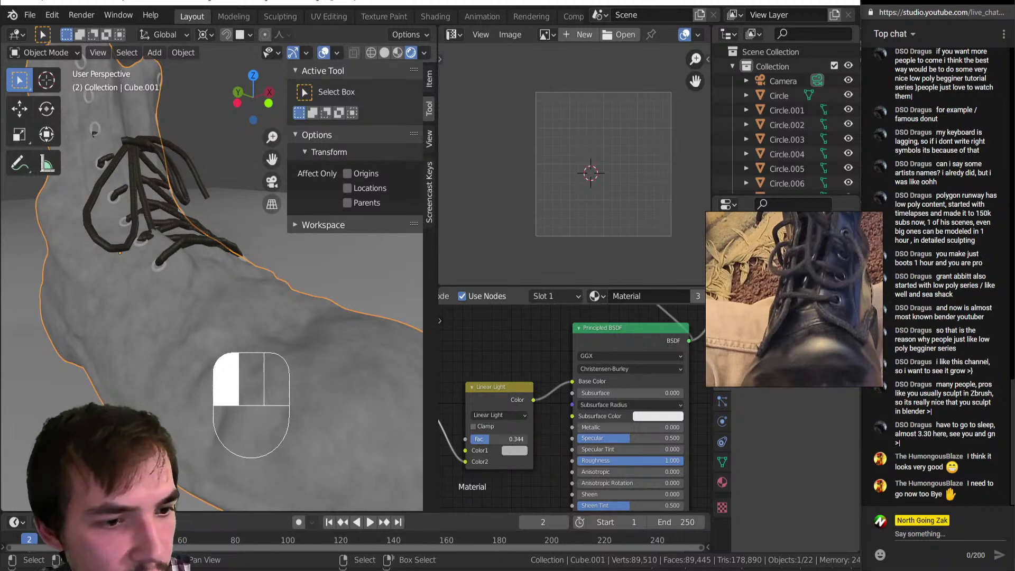
left_click_drag(492, 439, 491, 439)
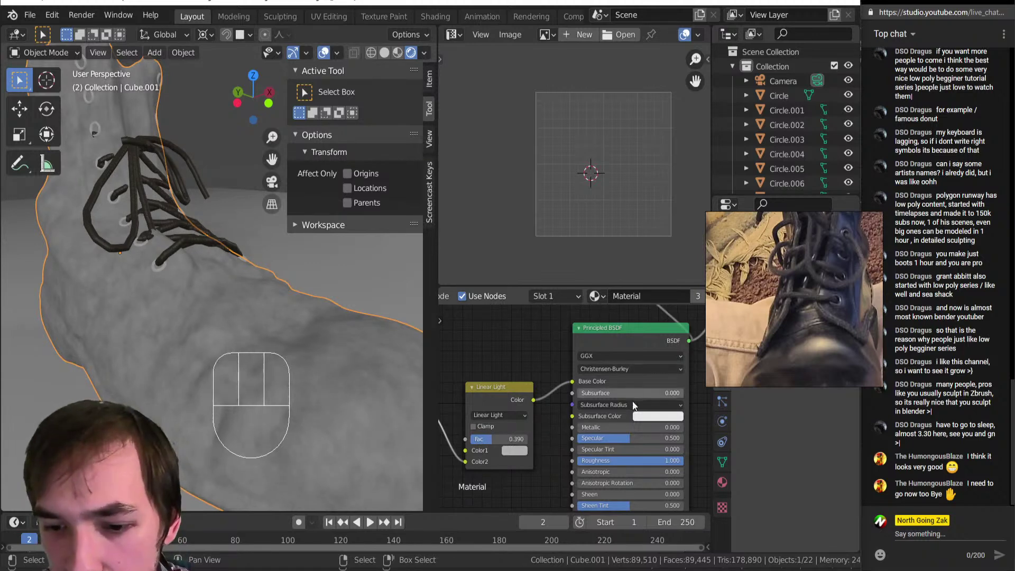
Step: Tint the Linear Light node's Color1 a pale grey-green and lower its Fac to about 0.292
left_click(514, 450)
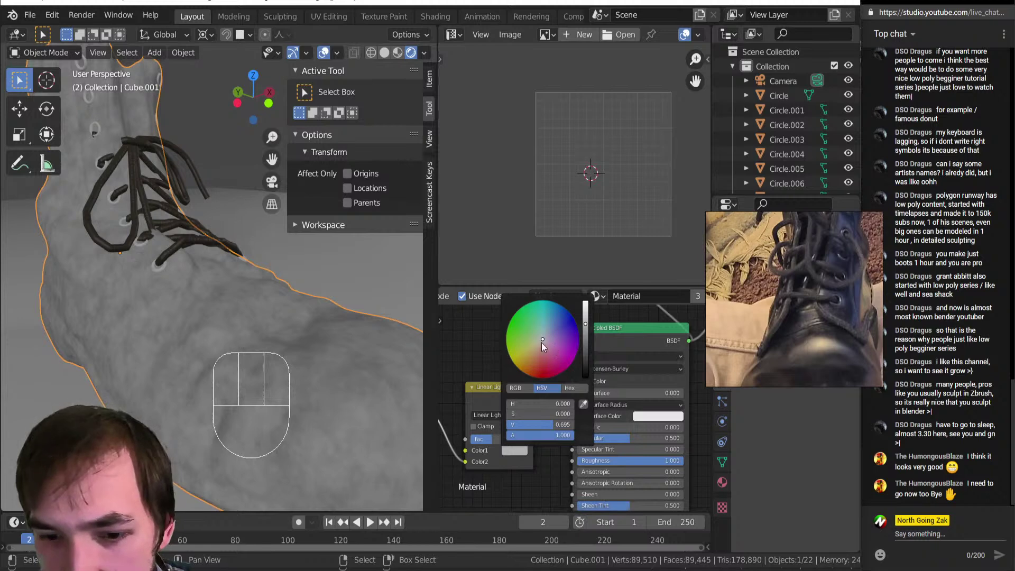
left_click_drag(541, 340, 539, 338)
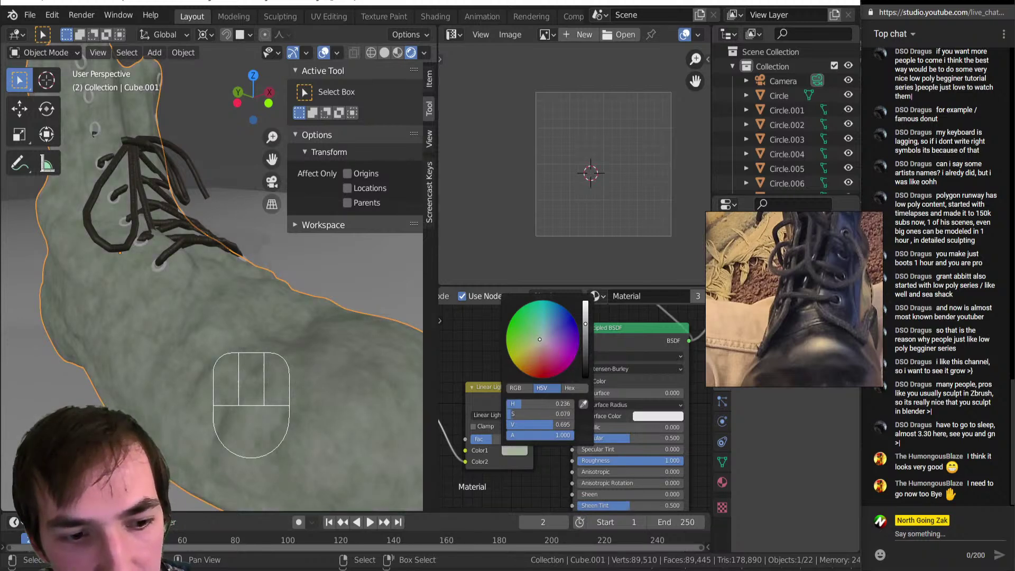
left_click_drag(498, 439, 491, 439)
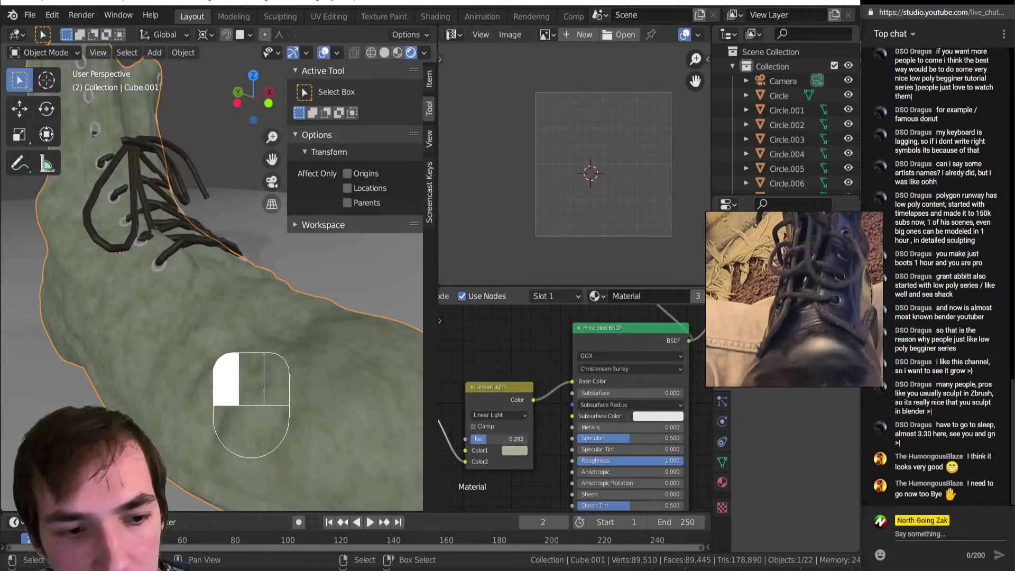
Step: Route the Mix Shader's output to the material output to preview the combined leather on the boot
scroll(600, 398, "down", 2)
scroll(608, 382, "down", 2)
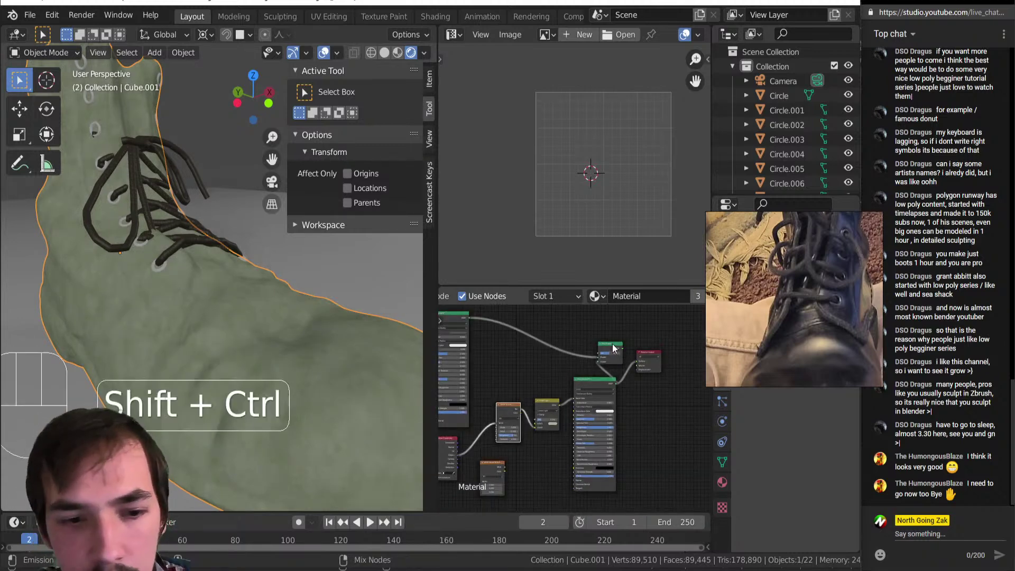
left_click(611, 344, "ctrl+shift")
scroll(564, 374, "down", 2)
middle_click_drag(564, 374, 562, 376)
key("shift+a")
key("n")
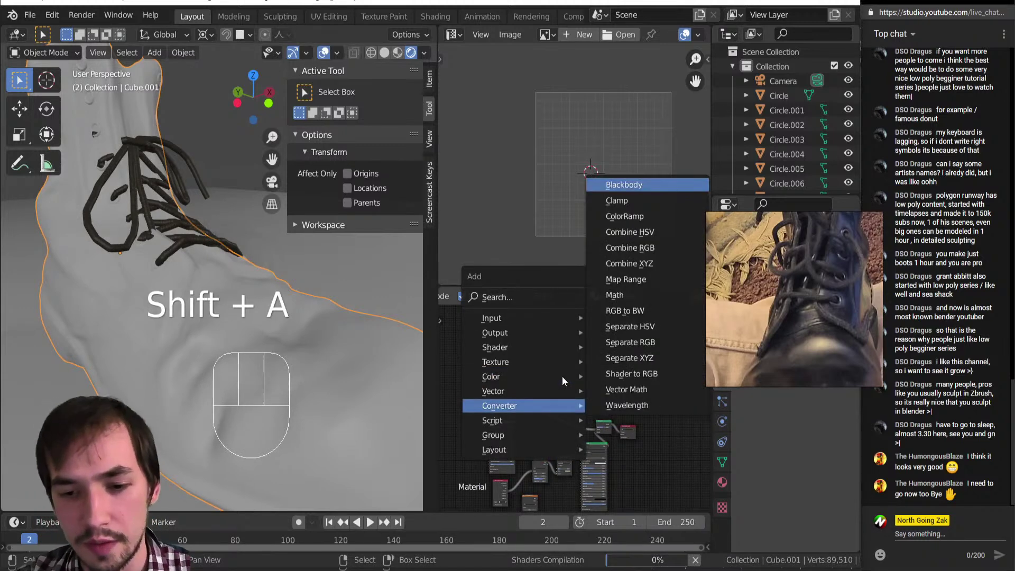
key("a")
left_click(562, 376)
key("Delete")
Step: Add an Image Texture node and create a new blank 1024 x 1024 px image with alpha in it
key("shift+a")
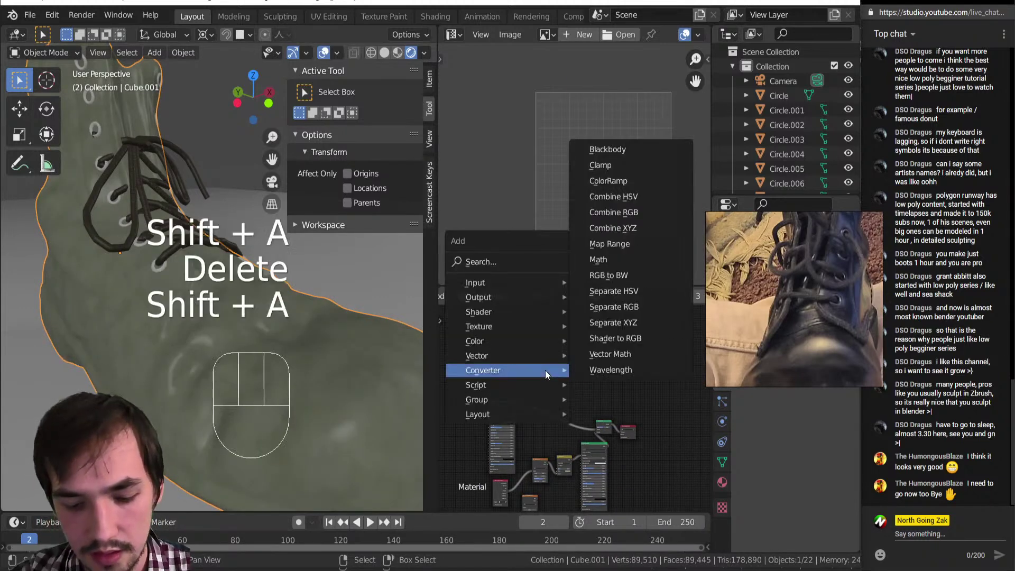
key("t")
key("t")
left_click(552, 360)
scroll(547, 371, "up", 2)
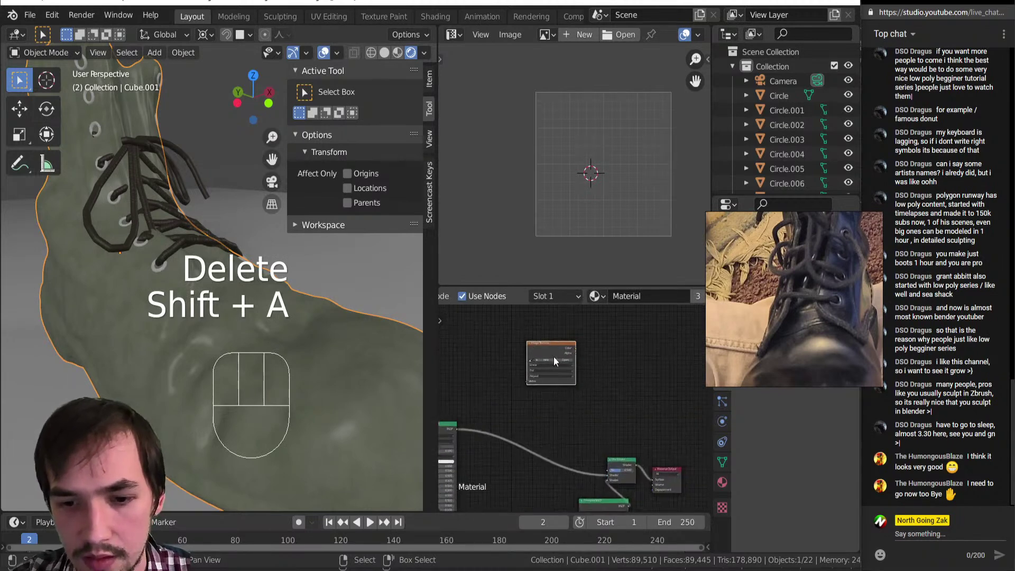
left_click(545, 360)
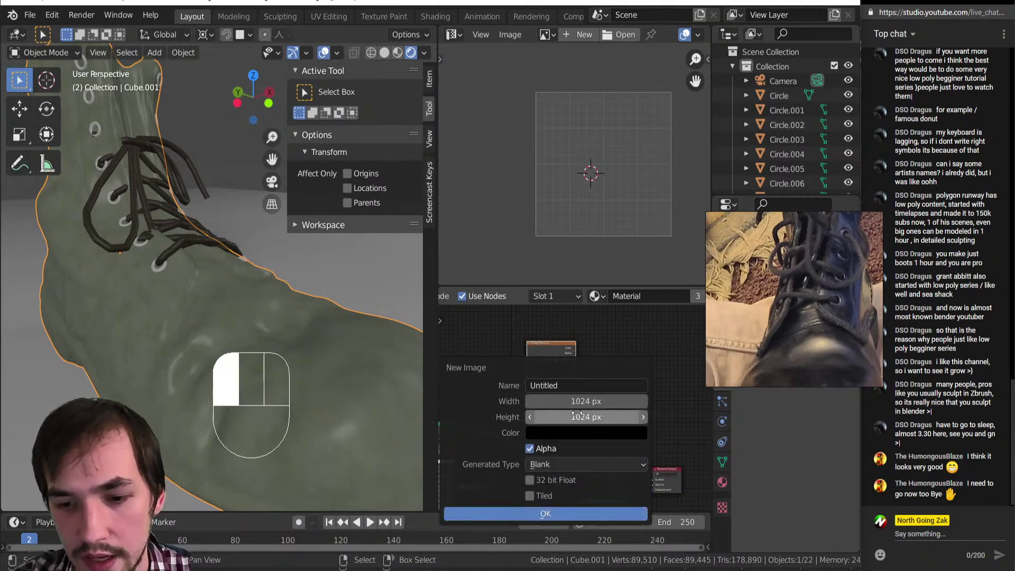
left_click(546, 514)
Step: Undo the node's accidental insertion into the shader link and place the Image Texture node unconnected above it
left_click_drag(554, 358, 538, 401)
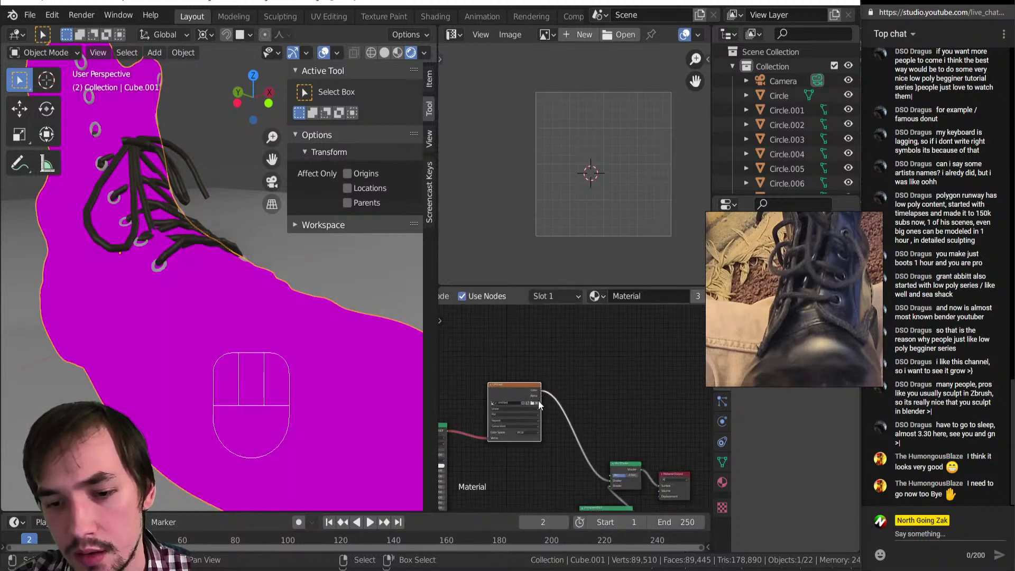
key("ctrl+z")
left_click_drag(572, 348, 513, 362)
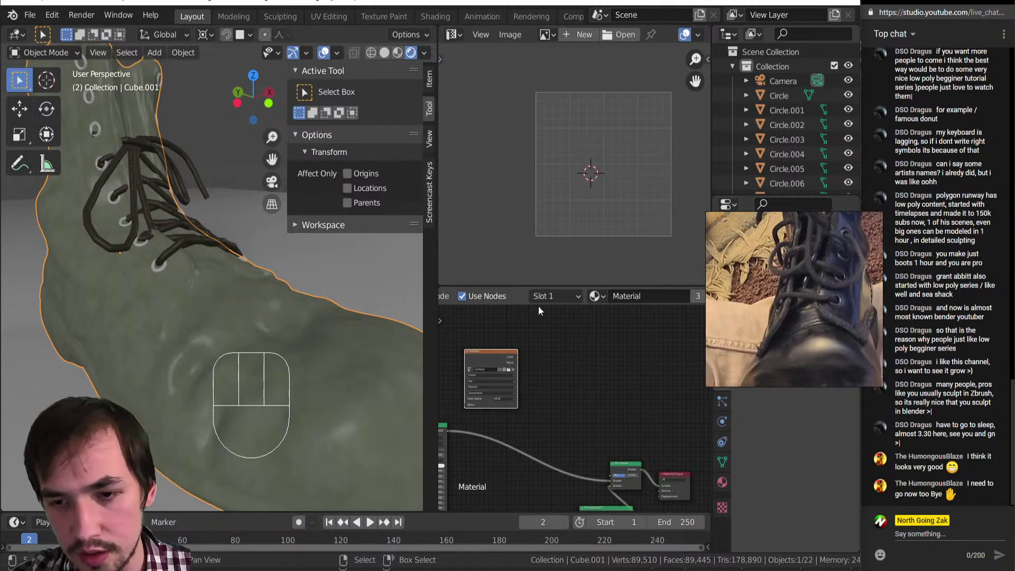
Step: Display the new blank image in the image editor and rename it Boot_Alpha
middle_click_drag(616, 165, 605, 174)
key("n")
left_click(548, 35)
left_click(495, 52)
left_click(612, 36)
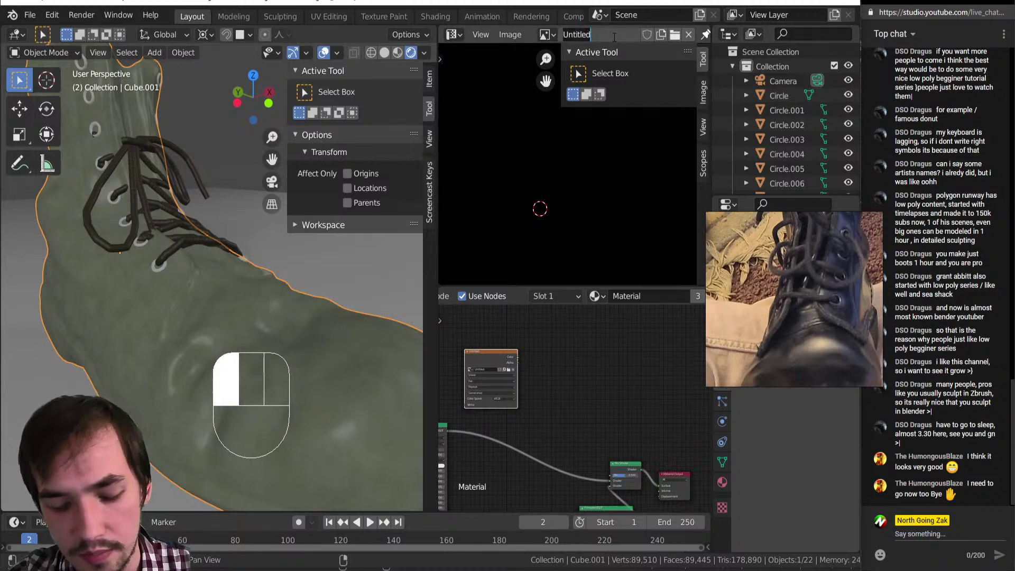
type("Boot_Alpha")
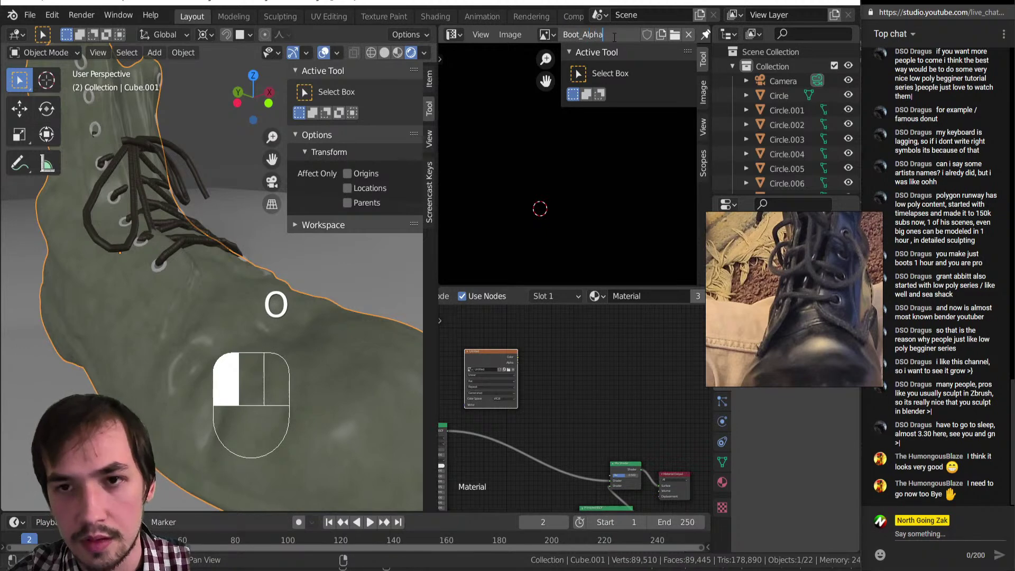
key("Return")
Step: Set the Boot_Alpha image's resolution to 2048 x 2048 px
left_click(704, 93)
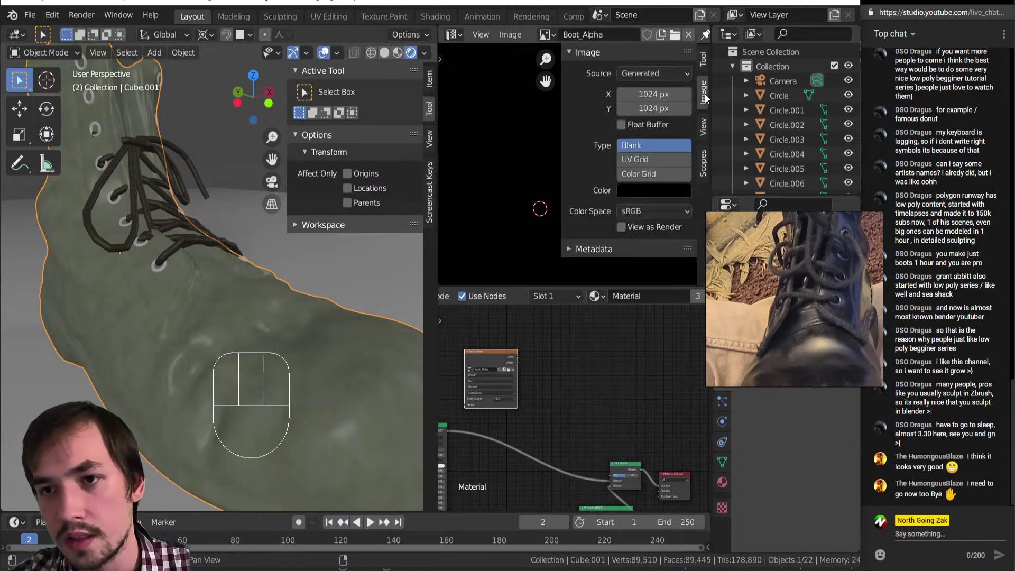
left_click(650, 94)
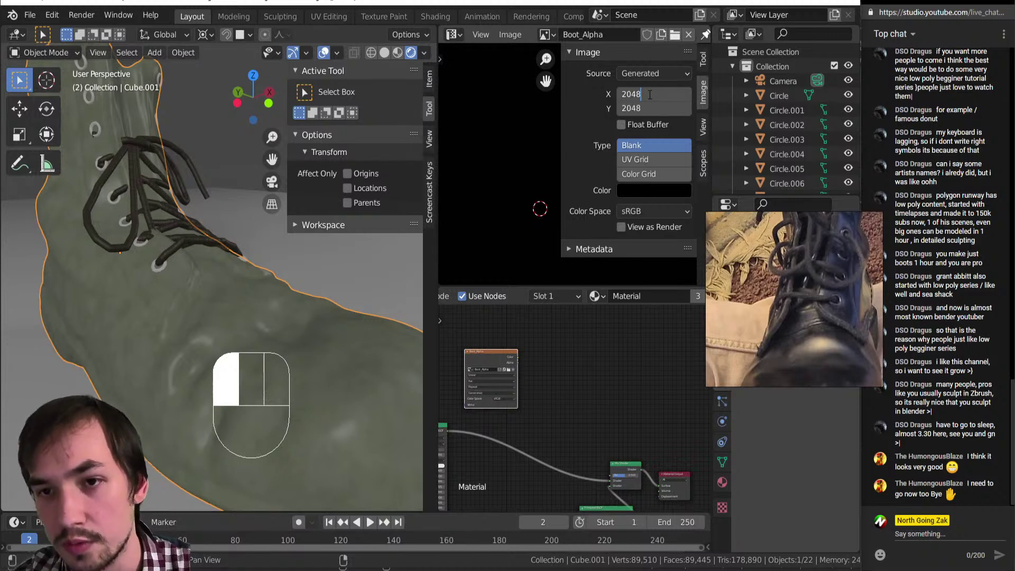
key("Return")
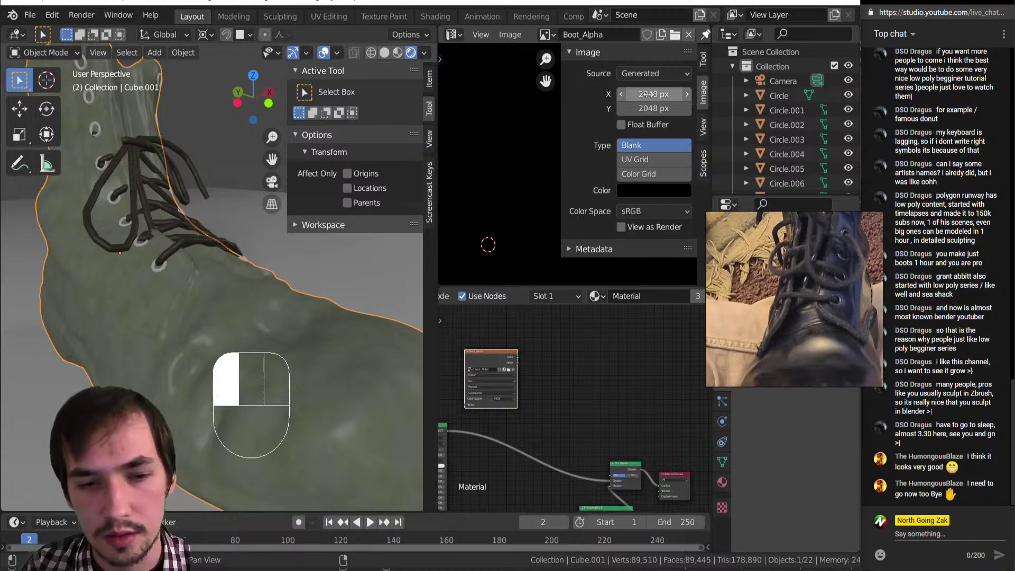
Step: Connect the Boot_Alpha texture's Color output to the Mix Shader's Fac, and preview the Mix Shader on the boot
scroll(513, 368, "up", 6)
middle_click_drag(512, 368, 513, 331)
scroll(558, 346, "up", 5)
left_click(559, 316, "ctrl+shift")
scroll(591, 383, "down", 6)
key("shift+a")
left_click_drag(503, 331, 631, 492)
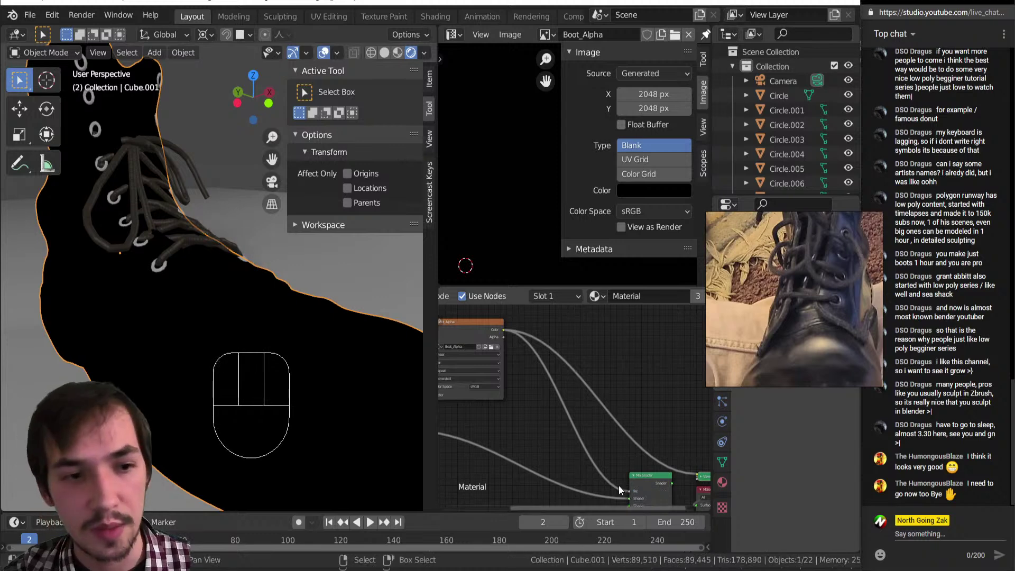
scroll(526, 344, "down", 2)
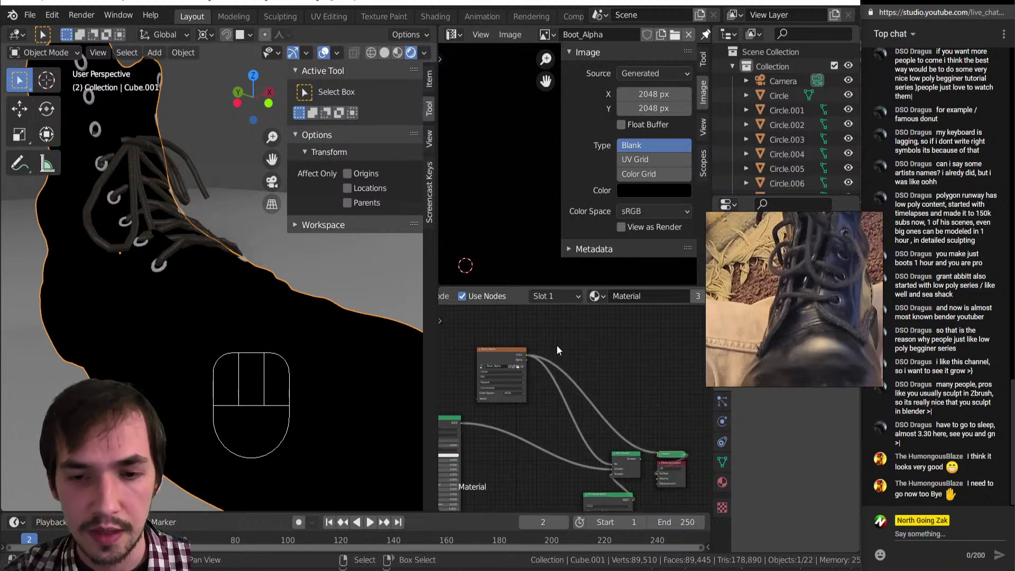
left_click(626, 459, "ctrl+shift")
Step: Darken the glossy Principled BSDF's Base Color to a value of 0.230
mouse_move(155, 293)
middle_mouse_down()
mouse_move(143, 317)
mouse_move(290, 308)
mouse_move(227, 304)
middle_mouse_up()
scroll(487, 417, "up", 4)
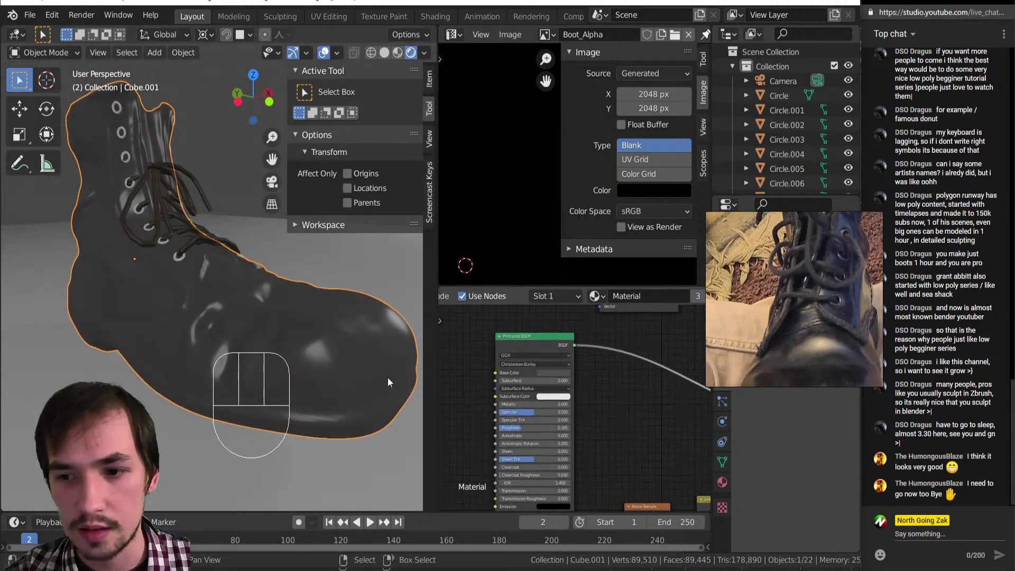
scroll(529, 373, "up", 2)
left_click(551, 359)
left_click_drag(602, 260, 602, 265)
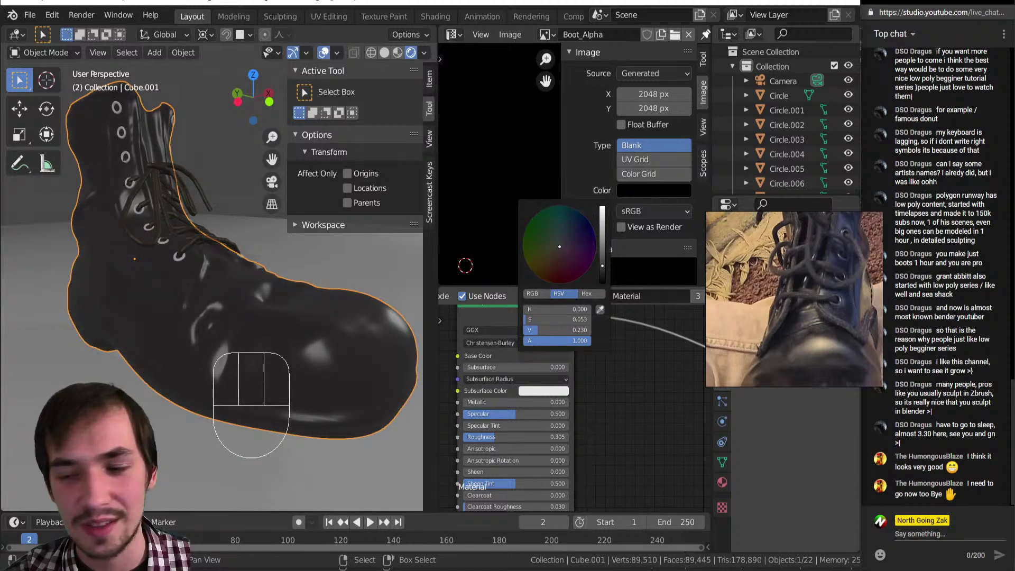
Step: Select the Boot_Alpha image node and put the boot into Texture Paint mode
scroll(588, 385, "down", 3)
middle_click_drag(296, 402, 136, 379)
middle_click_drag(234, 339, 278, 318, "shift")
scroll(335, 338, "down", 4)
scroll(141, 294, "up", 3)
middle_click_drag(600, 349, 496, 403)
left_click(527, 317)
key("Tab")
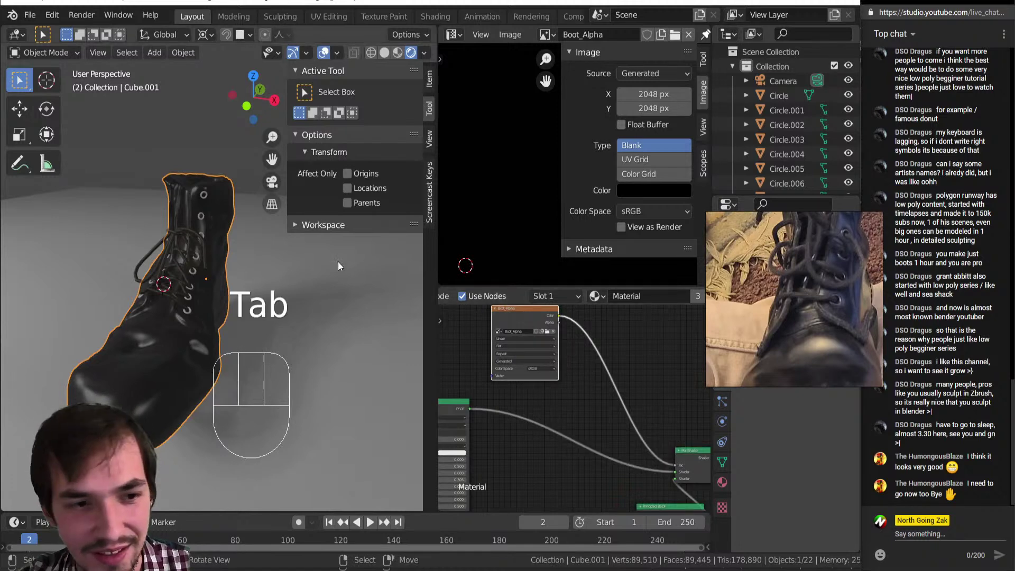
key("Tab")
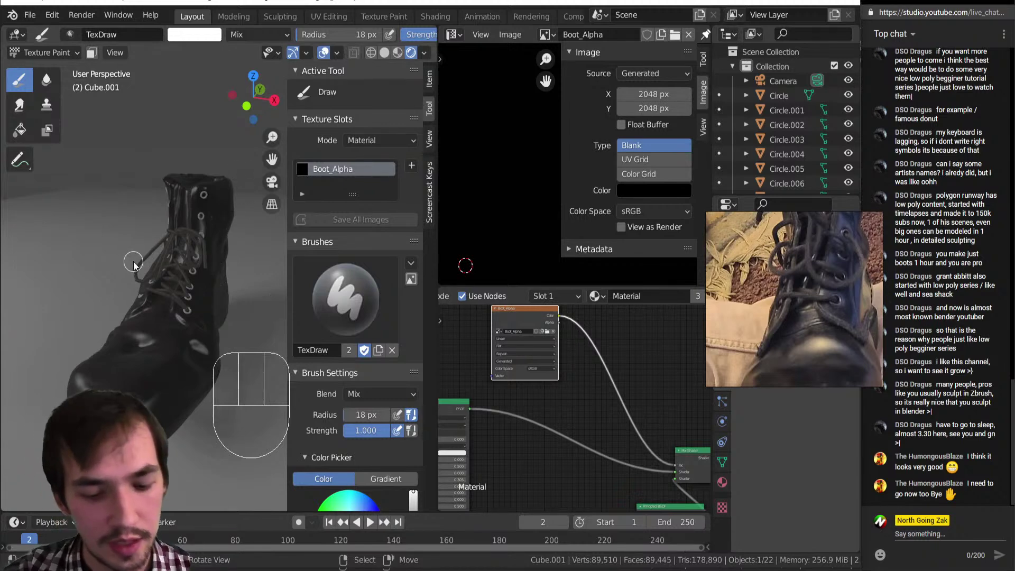
Step: Switch the viewport to solid shading, try a white paint stroke across the front of the boot, and undo it
key("z")
scroll(243, 270, "up", 1)
middle_click_drag(228, 280, 182, 302)
left_click_drag(161, 329, 108, 368)
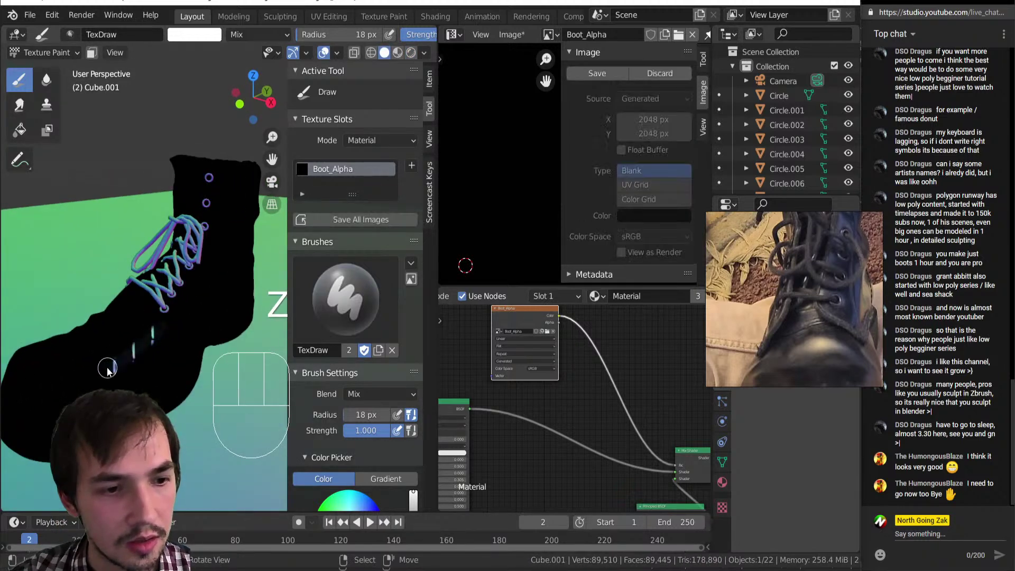
key("ctrl+z")
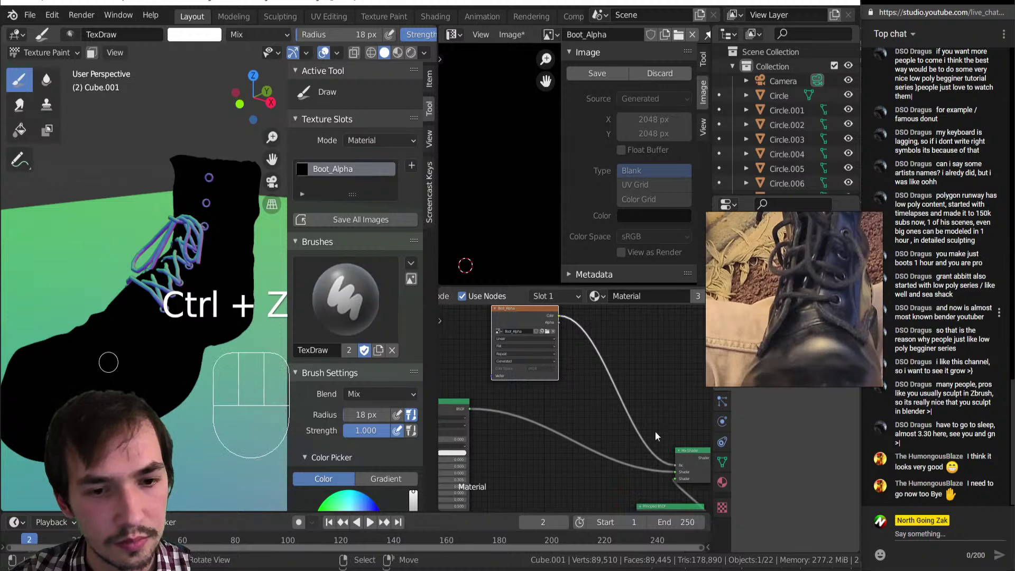
Step: Set the brush's texture mask mapping to Random with Rake enabled, undoing the test strokes on the boot
scroll(361, 316, "down", 10)
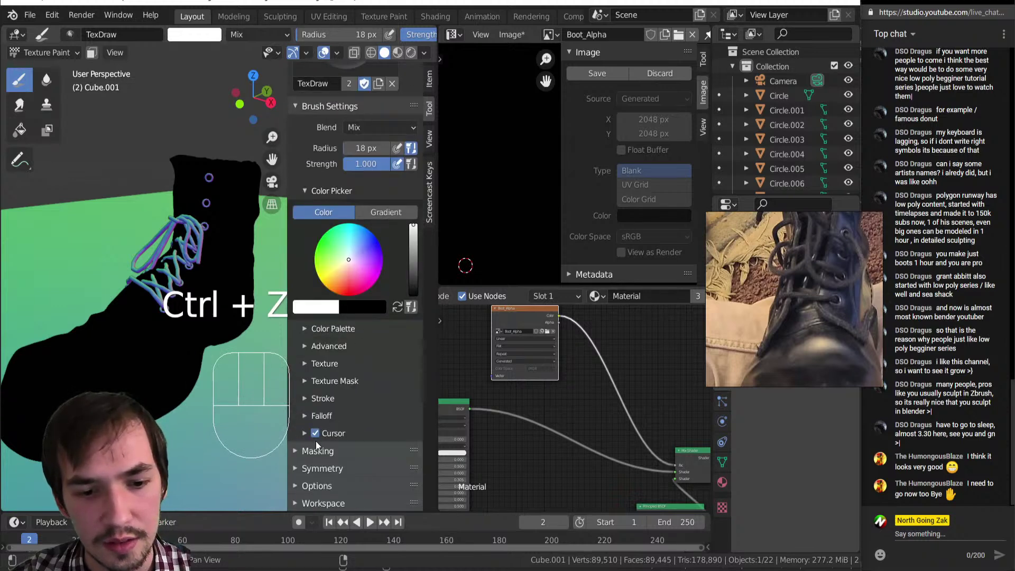
left_click(316, 382)
left_click_drag(160, 340, 97, 385)
key("ctrl+z")
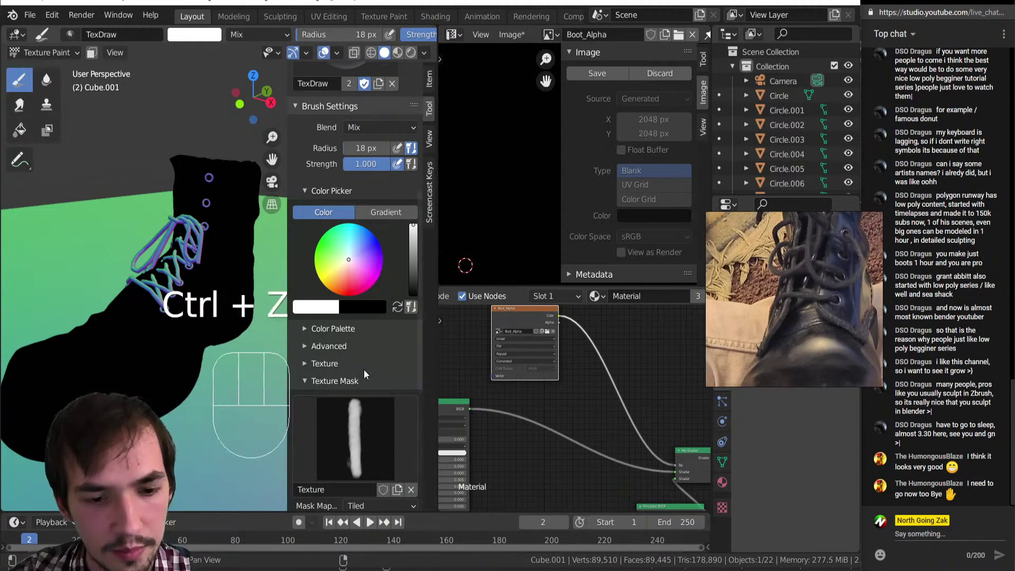
scroll(364, 370, "down", 5)
left_click(363, 394)
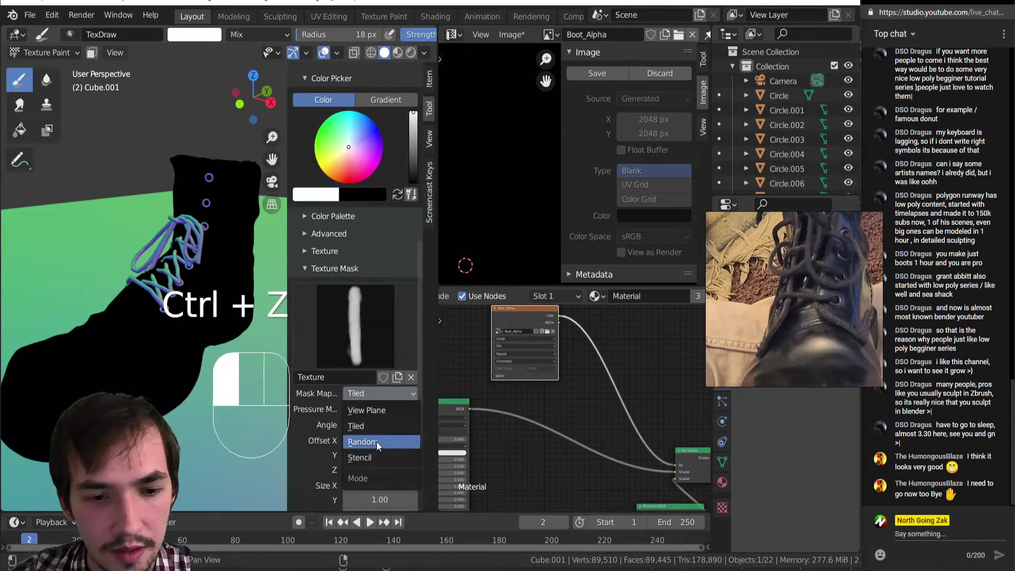
left_click(376, 444)
left_click(351, 439)
left_click_drag(181, 341, 62, 406)
key("ctrl+z")
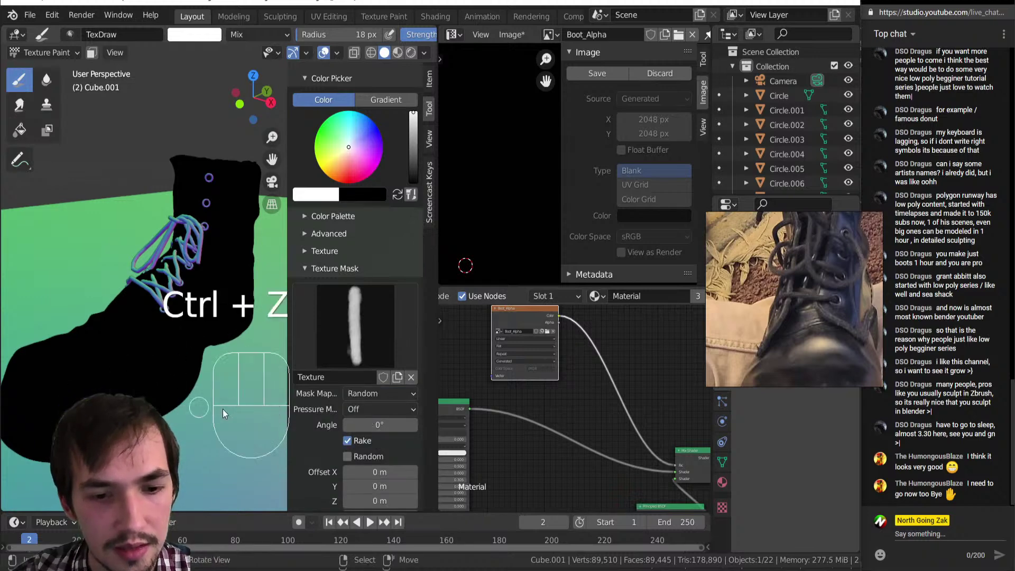
Step: Switch to a separate copy of the TexDraw brush that has no mask texture assigned
scroll(356, 407, "down", 5)
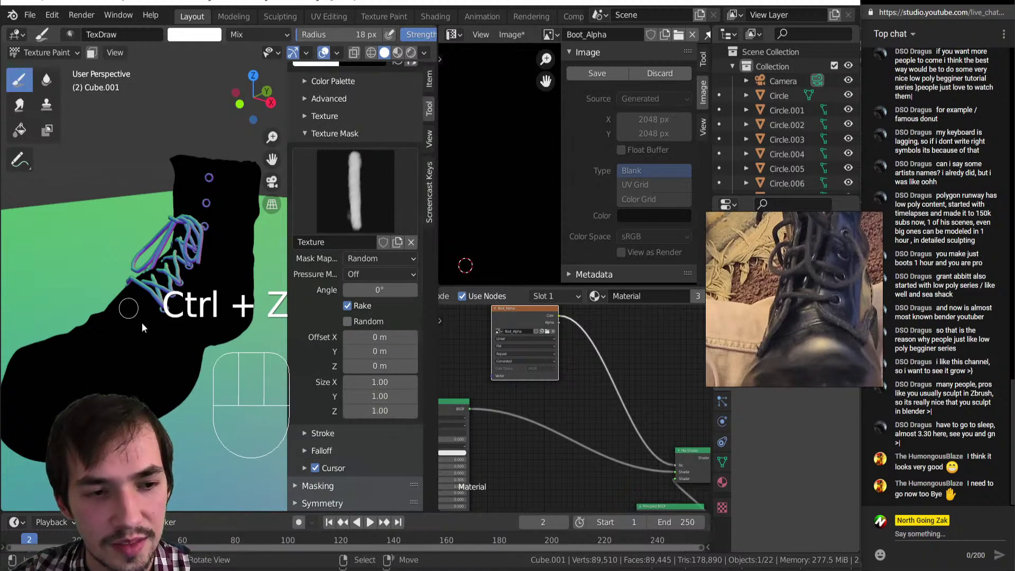
middle_click_drag(211, 343, 217, 285)
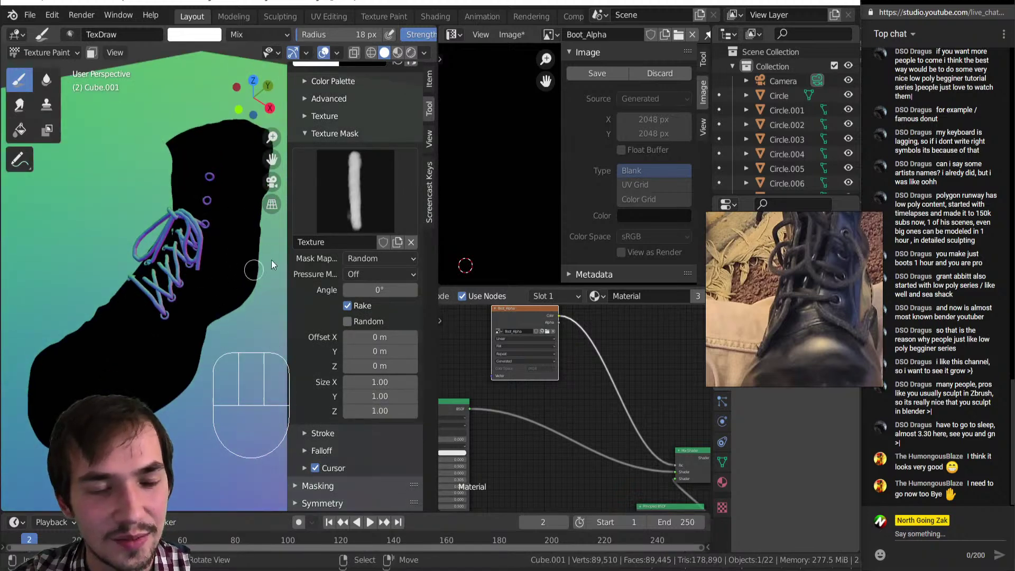
scroll(351, 182, "up", 10)
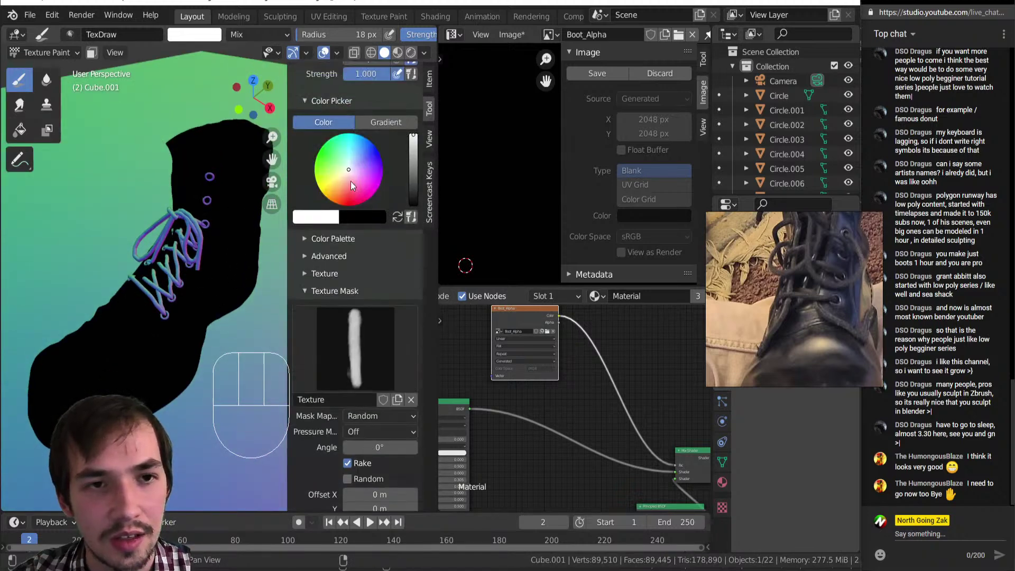
scroll(353, 205, "up", 5)
left_click(339, 291)
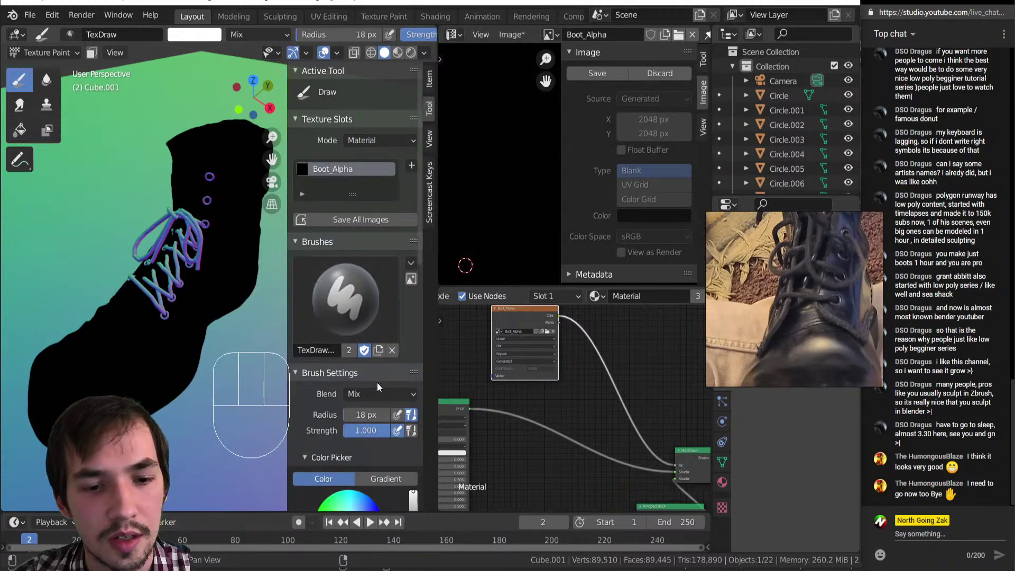
scroll(376, 382, "down", 11)
mouse_move(222, 317)
middle_mouse_down()
mouse_move(157, 282)
mouse_move(243, 138)
middle_mouse_up()
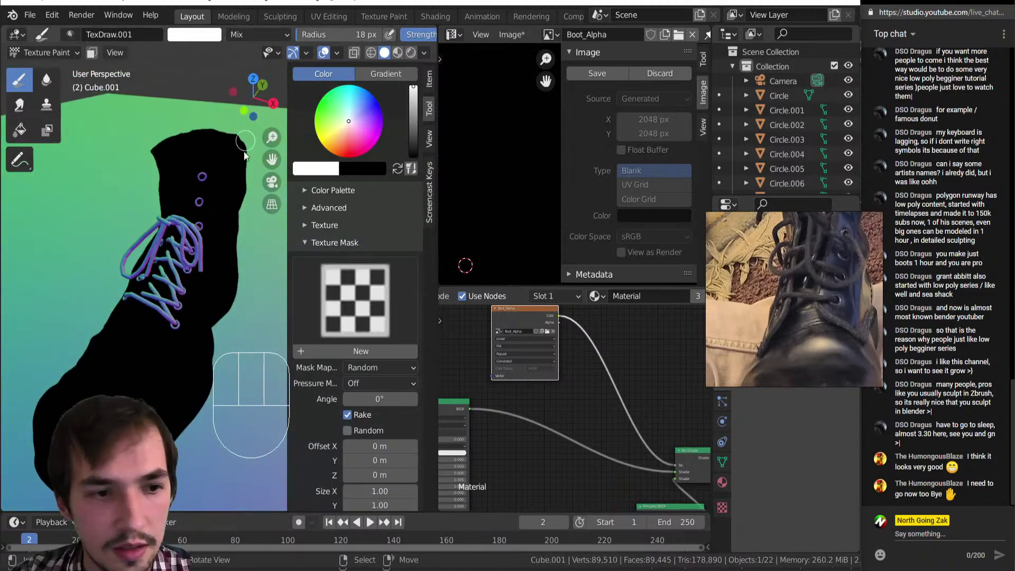
scroll(388, 294, "down", 5)
scroll(339, 254, "down", 2)
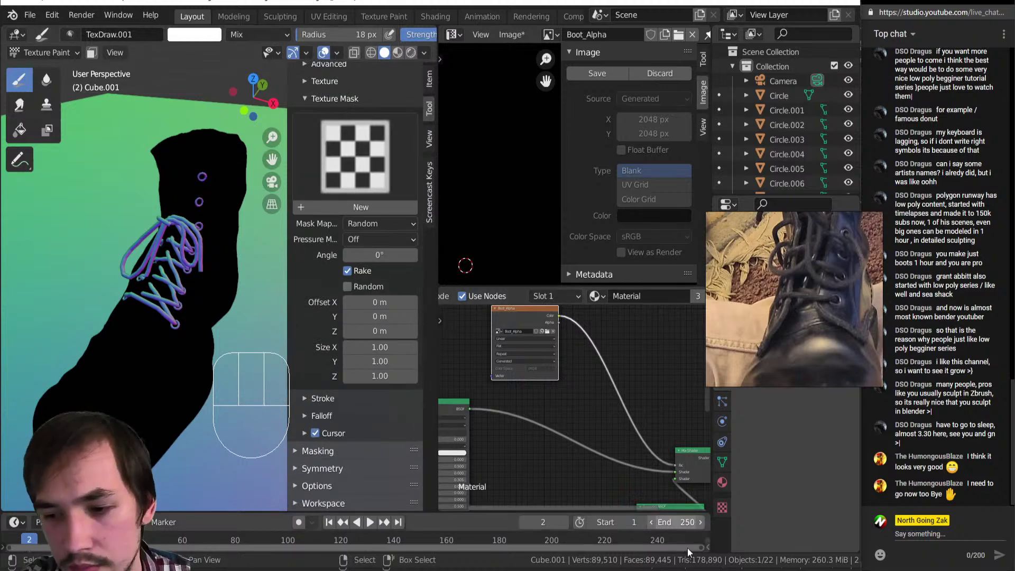
Step: Create a new Brush Mask texture for the paint brush and set its type to Clouds
left_click(788, 252)
left_click(723, 507)
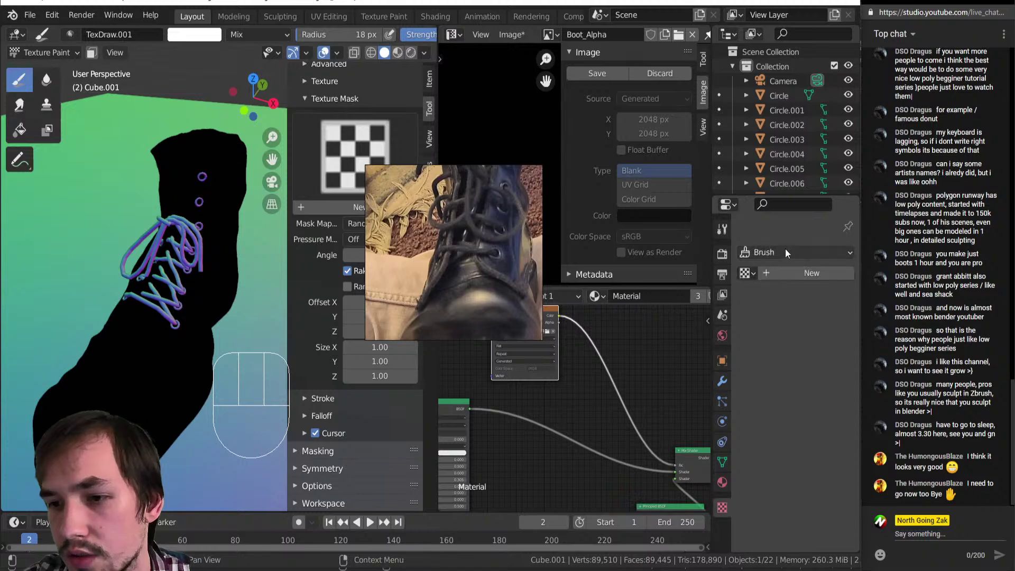
left_click(779, 256)
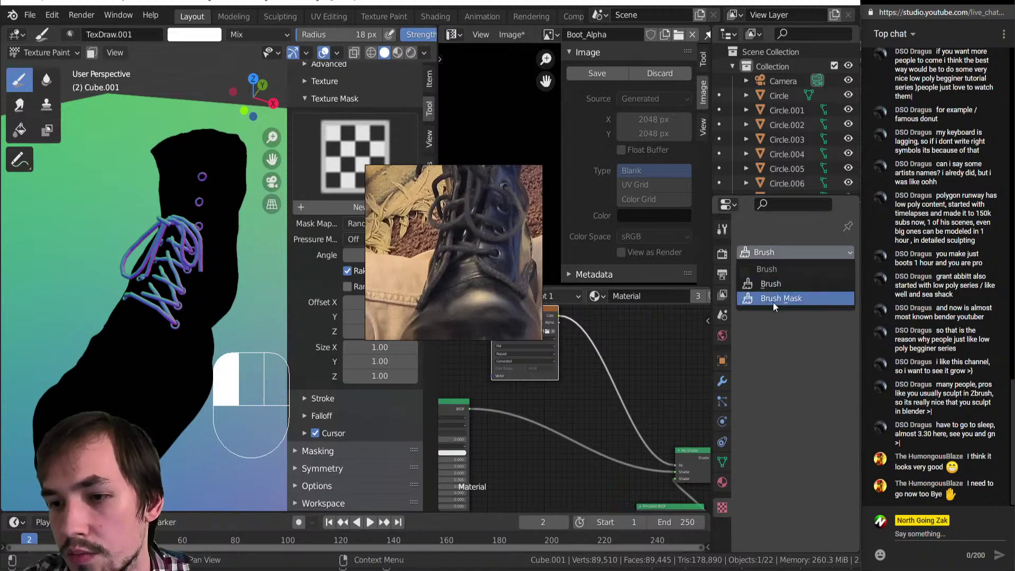
left_click(781, 298)
left_click(786, 274)
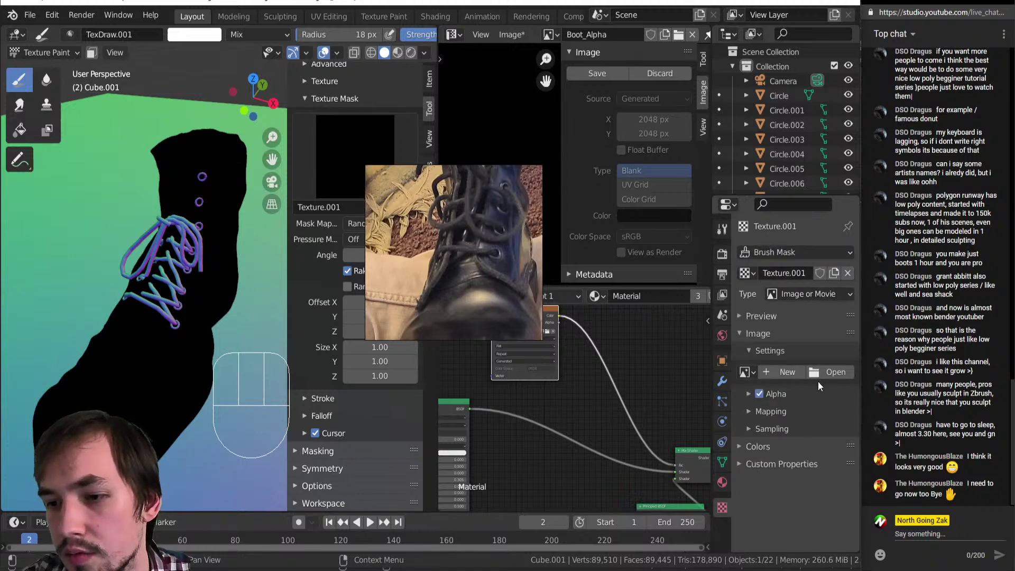
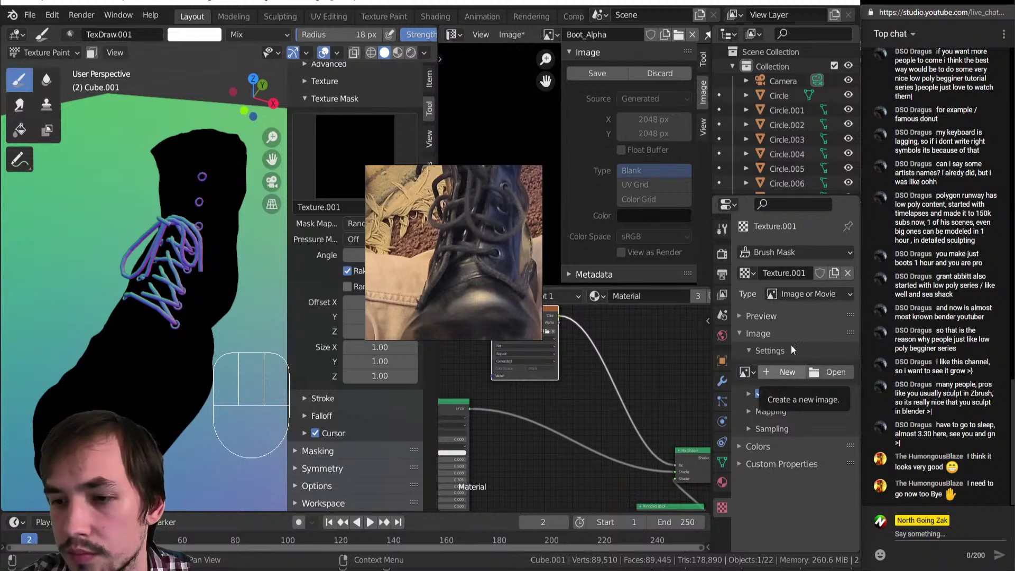
left_click(800, 300)
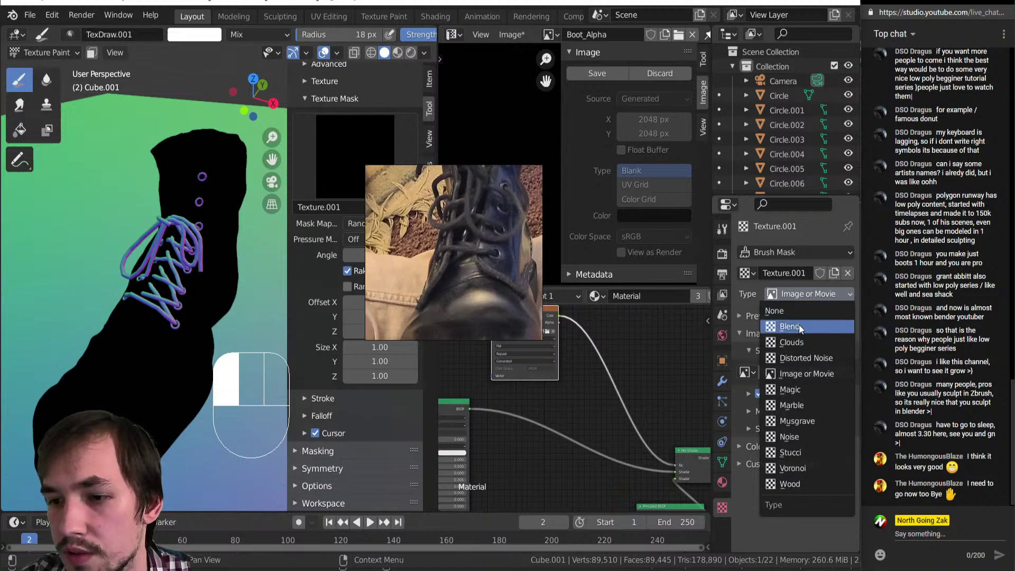
left_click(795, 338)
Step: Enlarge the brush to 26 px, dab white on the front of the boot, and switch the viewport to rendered shading
middle_click_drag(174, 296, 132, 367)
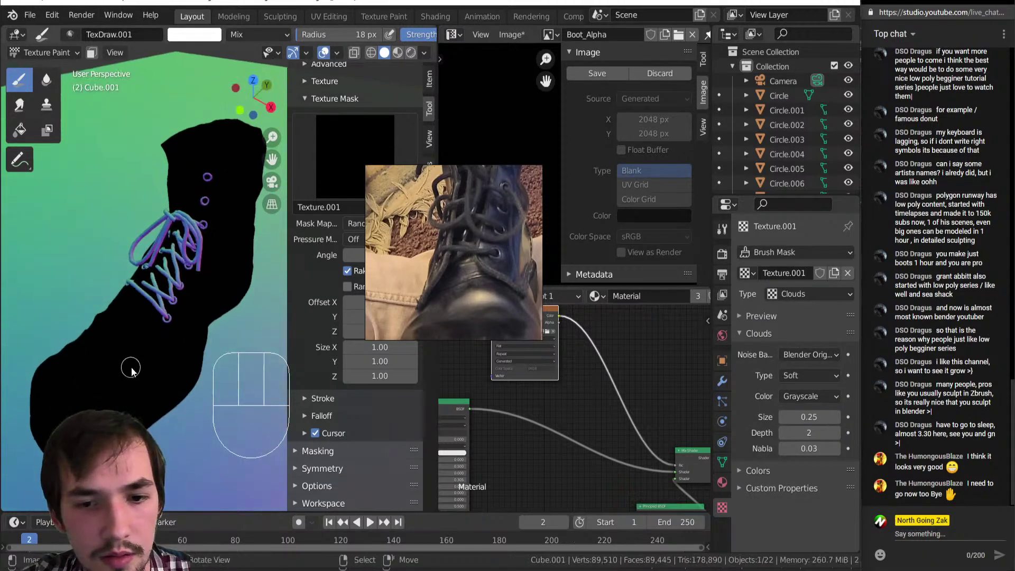
key("bracketright")
key("bracketright")
key("bracketright")
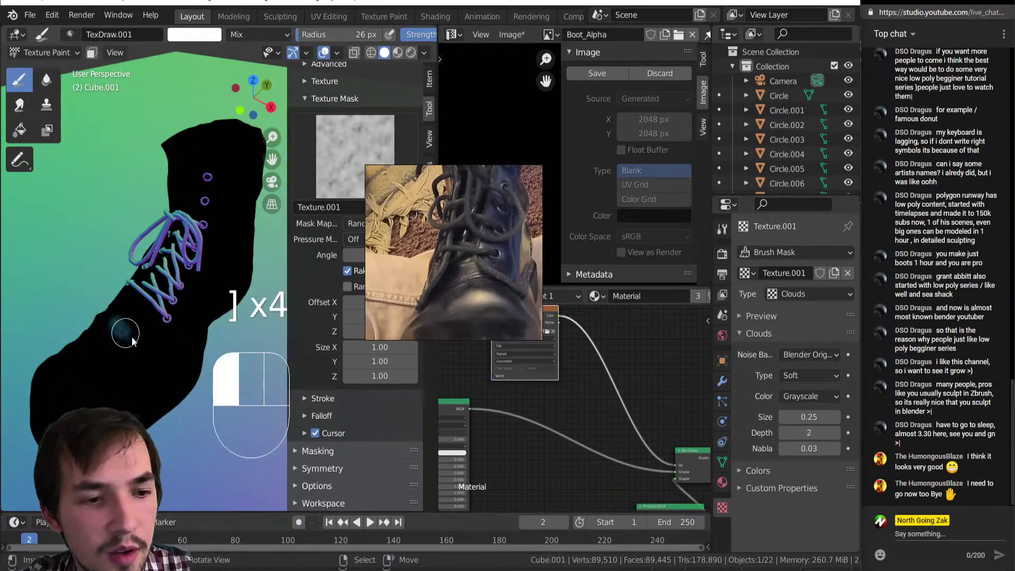
mouse_move(106, 320)
middle_mouse_down()
mouse_move(230, 302)
mouse_move(195, 284)
mouse_move(181, 240)
mouse_move(206, 269)
mouse_move(195, 280)
middle_mouse_up()
key("z")
left_click(139, 338)
left_click(132, 347)
Step: Enlarge the brush further and paint a cloud-masked white patch on the boot just below the lacing
mouse_move(137, 341)
middle_mouse_down("shift")
mouse_move(169, 413)
mouse_move(175, 294)
middle_mouse_up("shift")
key("]")
key("]")
key("]")
key("]")
mouse_move(180, 288)
left_mouse_down()
mouse_move(230, 290)
mouse_move(188, 274)
left_mouse_up()
left_click(178, 289)
Step: Reduce the brush radius to 16 px while painting narrower white strokes beside the lowest eyelets
mouse_move(167, 304)
middle_mouse_down("ctrl")
mouse_move(203, 302)
mouse_move(170, 305)
mouse_move(184, 277)
mouse_move(157, 303)
middle_mouse_up("ctrl")
key("[")
key("[")
key("[")
key("[")
key("[")
key("[")
left_click_drag(157, 304, 147, 372)
left_click(146, 372)
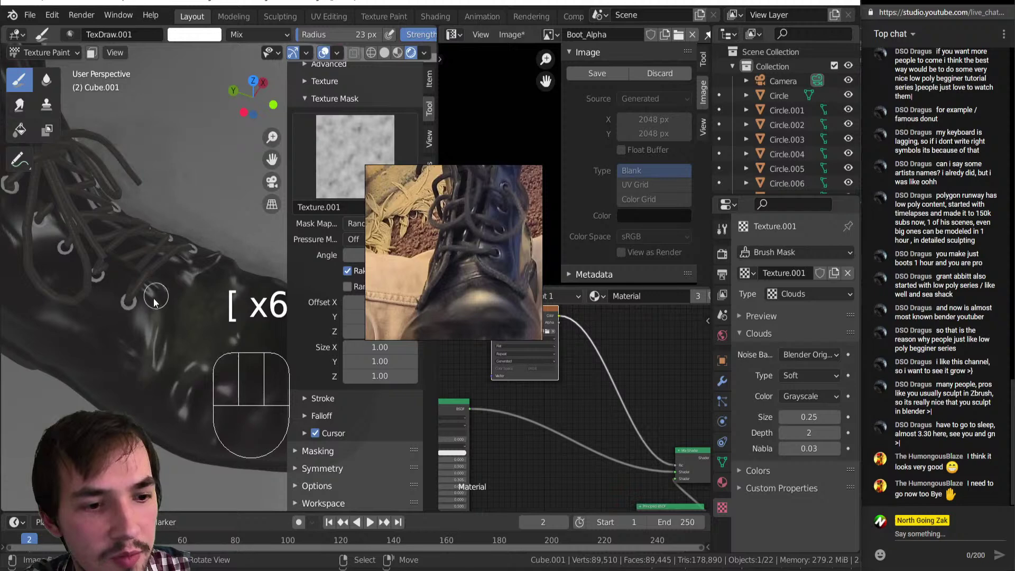
key("[")
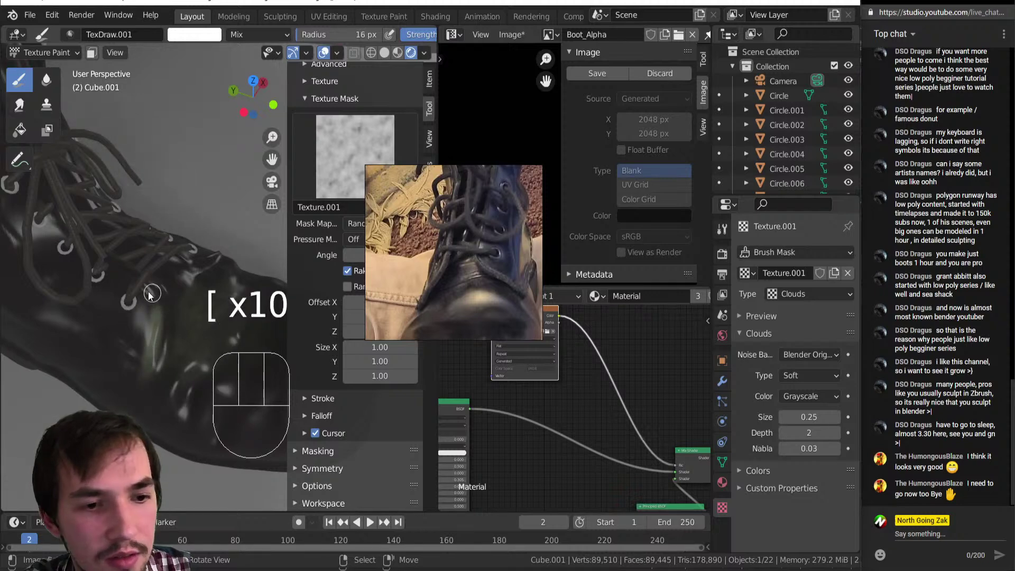
mouse_move(155, 309)
left_mouse_down()
mouse_move(157, 296)
mouse_move(105, 320)
left_mouse_up()
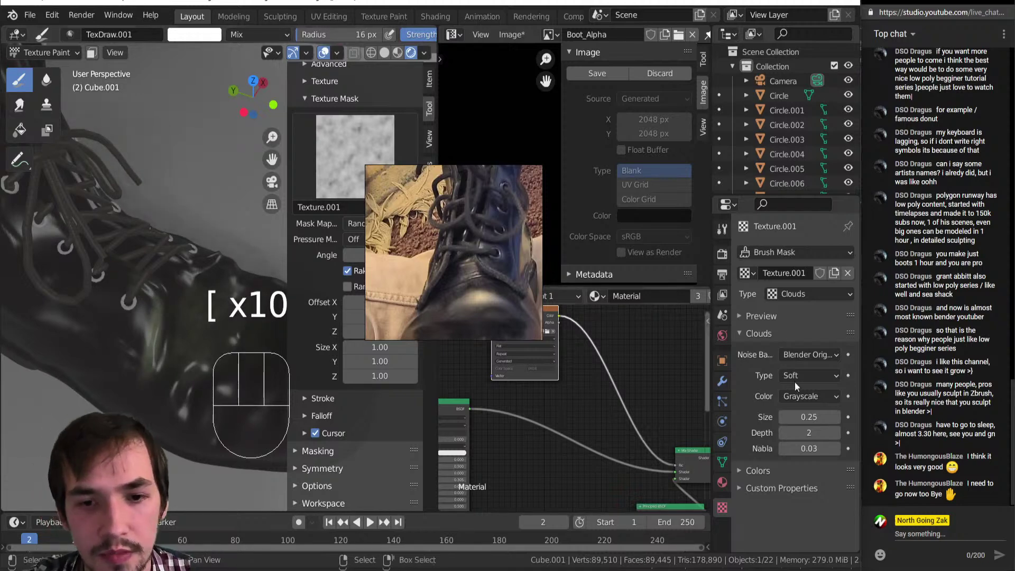
scroll(616, 381, "up", 2, "shift")
key("shift+a")
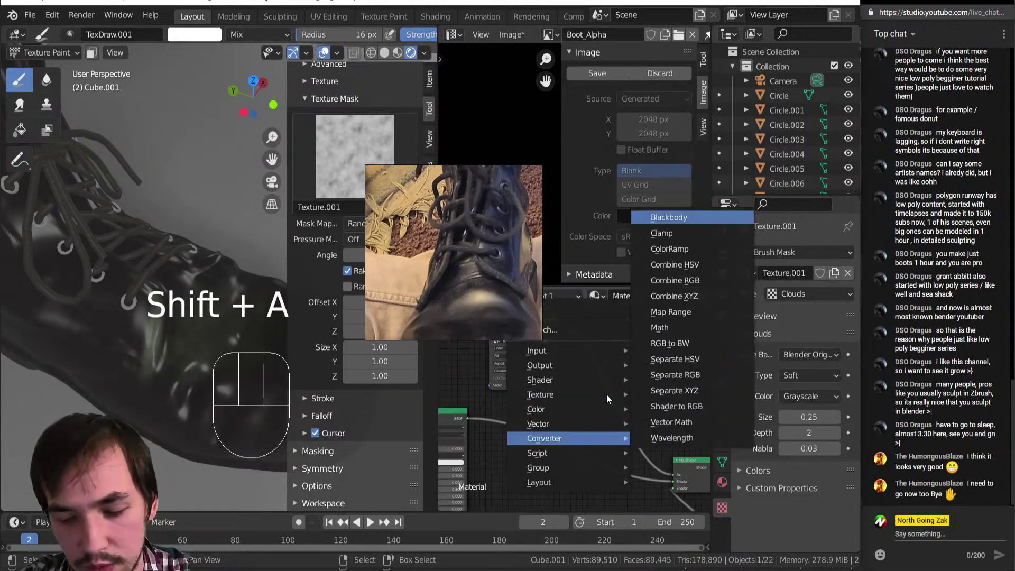
key("Escape")
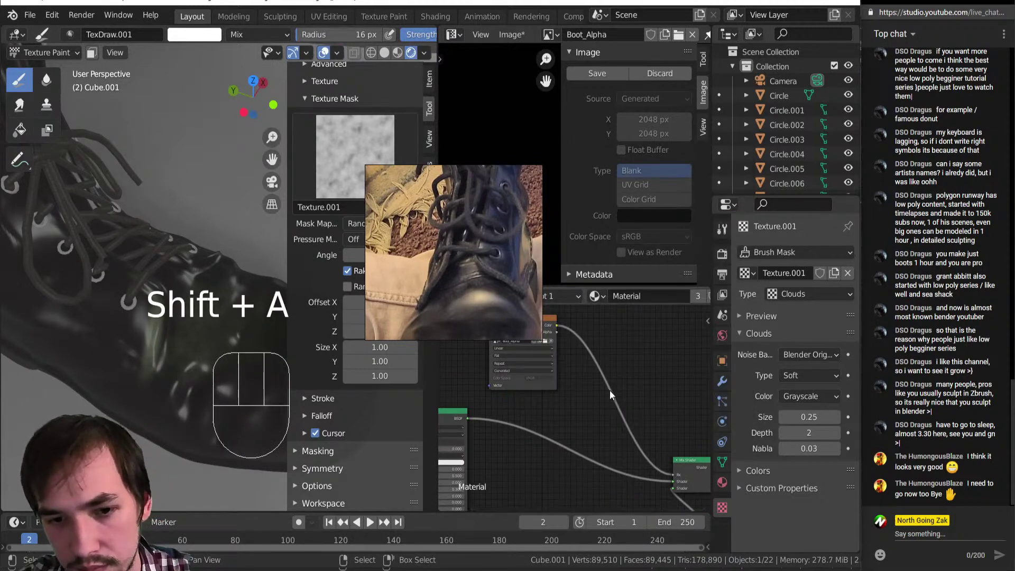
key("shift+a")
mouse_move(611, 391)
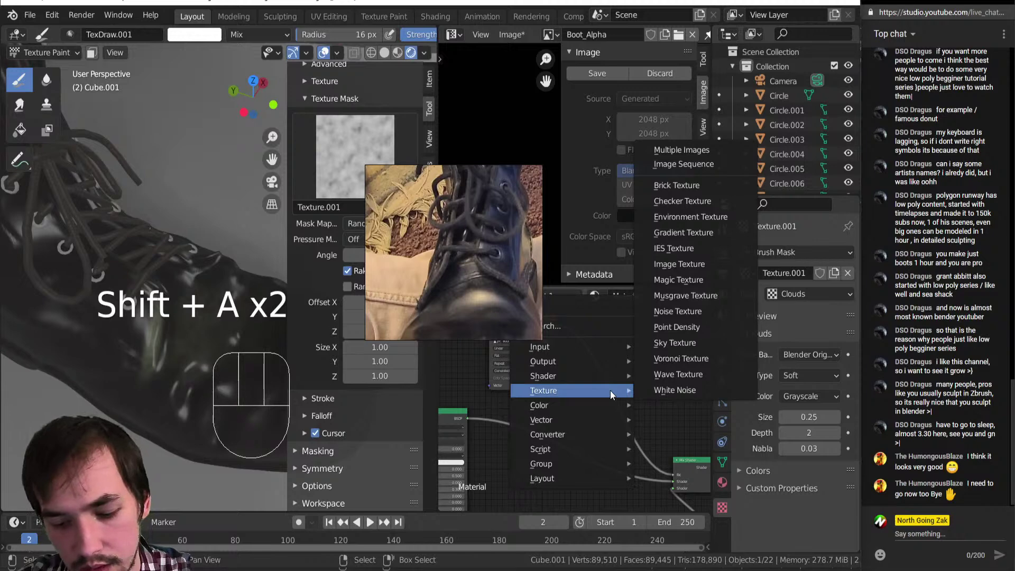
mouse_move(598, 345)
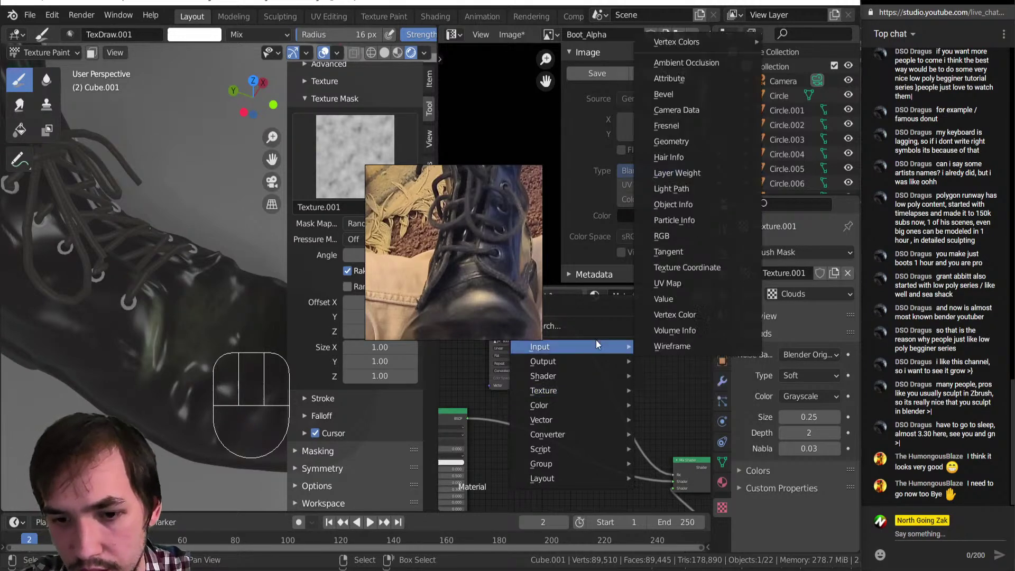
left_click(665, 315)
key("Escape")
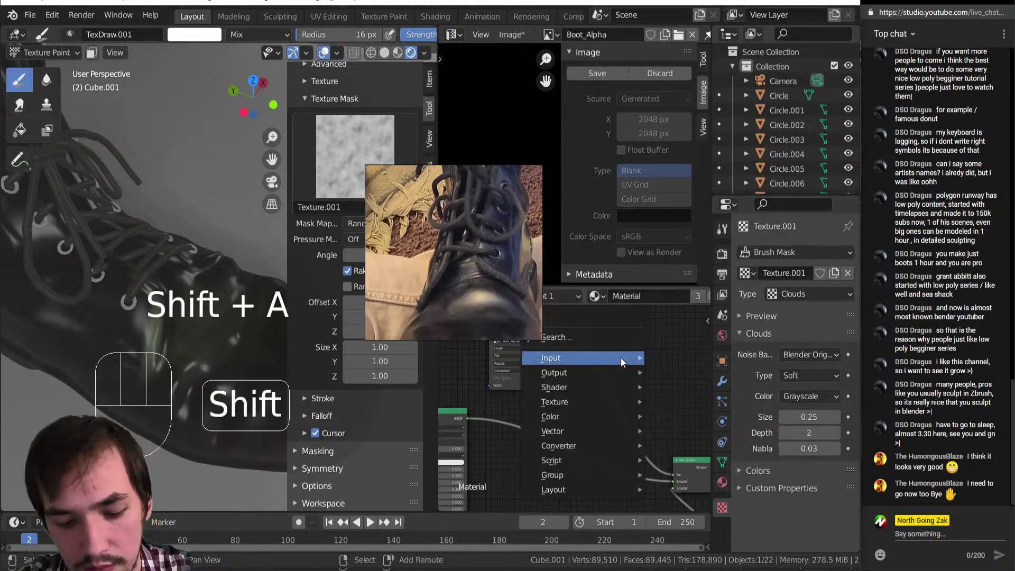
Step: Insert a Math node on the link between the Boot_Alpha image and the Mix Shader factor, and save the file
key("shift+a")
left_click(625, 355)
left_click(618, 359)
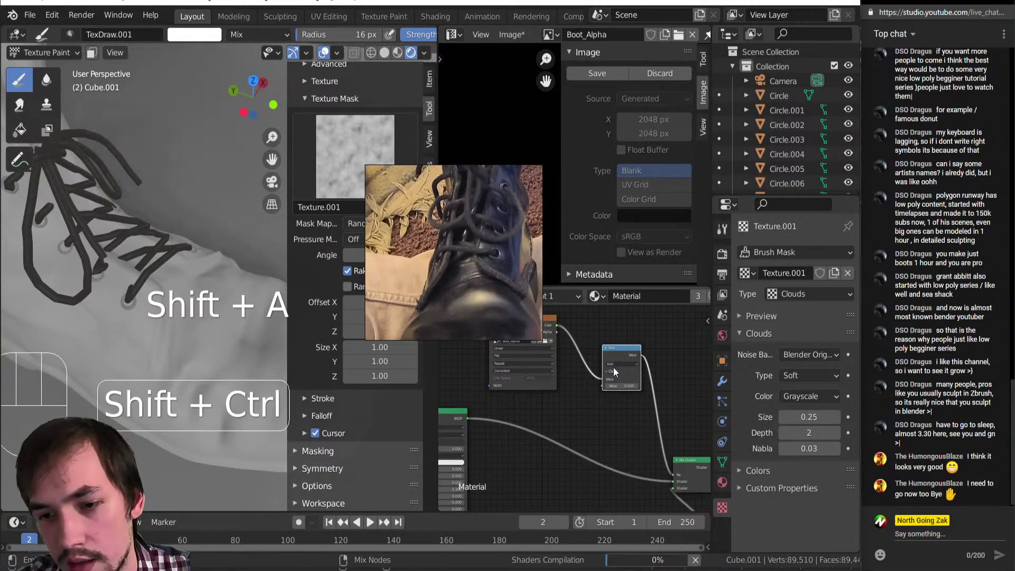
key("g")
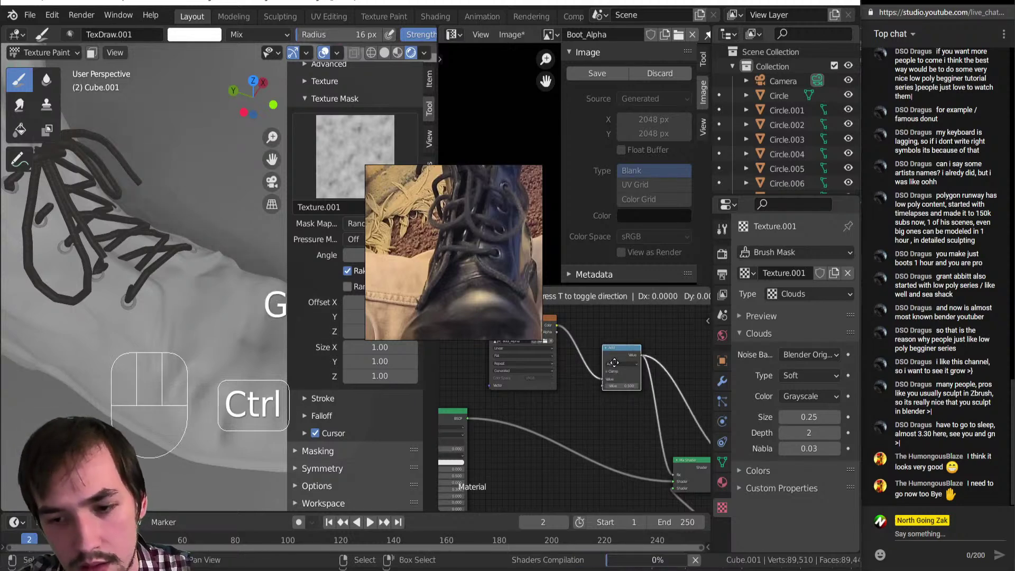
left_click(613, 366)
key("ctrl+s")
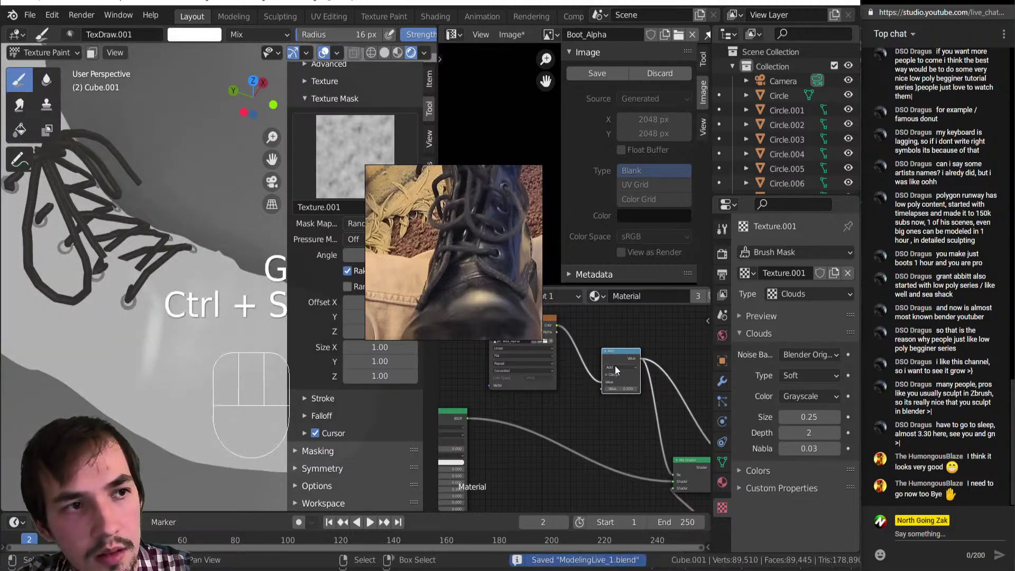
Step: Set the Math node to Greater Than, adjust its threshold, and send the Mix Shader to the material output again
left_click(617, 369)
left_click(661, 403)
scroll(630, 370, "up", 2)
left_click_drag(614, 394, 577, 394, "shift")
scroll(566, 377, "down", 2)
left_click(601, 449, "ctrl+shift")
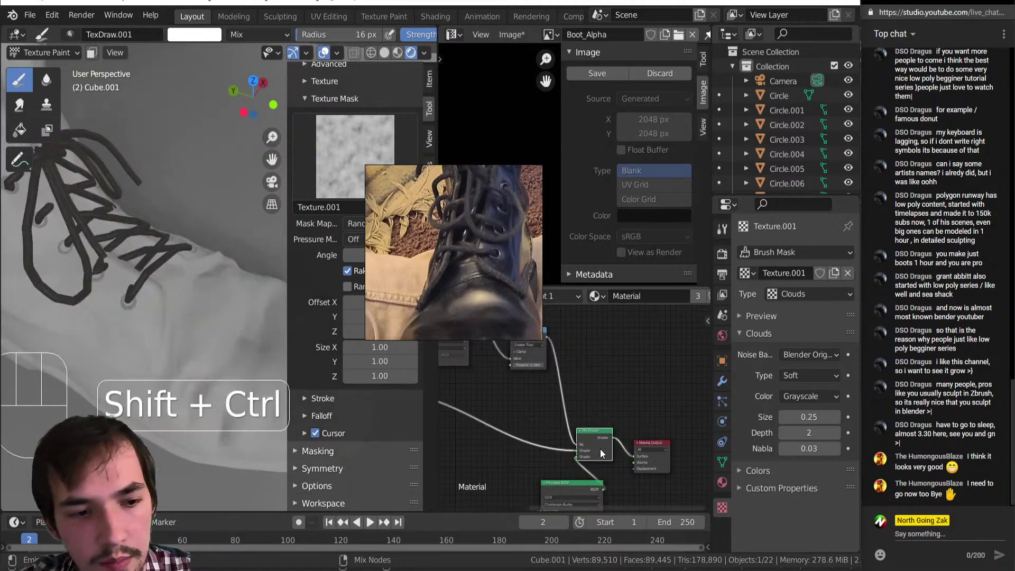
middle_click_drag(234, 289, 201, 265)
scroll(186, 271, "up", 5)
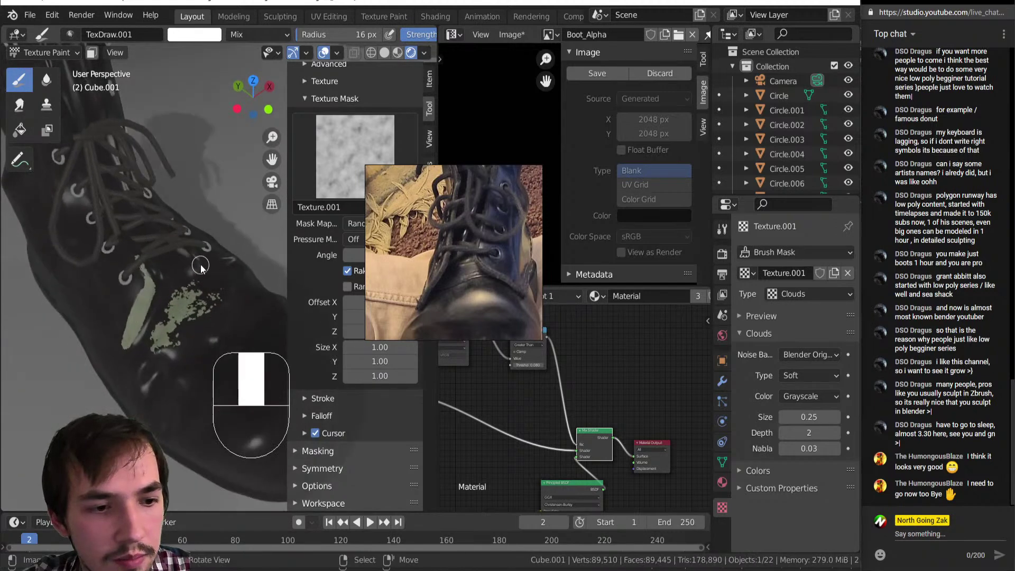
Step: Set the Greater Than node's threshold to 0.110 and check the worn patches on the boot
scroll(187, 274, "up", 4)
scroll(551, 395, "up", 5)
middle_click_drag(523, 411, 554, 452)
mouse_move(550, 400)
left_mouse_down("shift")
mouse_move(572, 400)
mouse_move(547, 399)
mouse_move(558, 400)
left_mouse_up("shift")
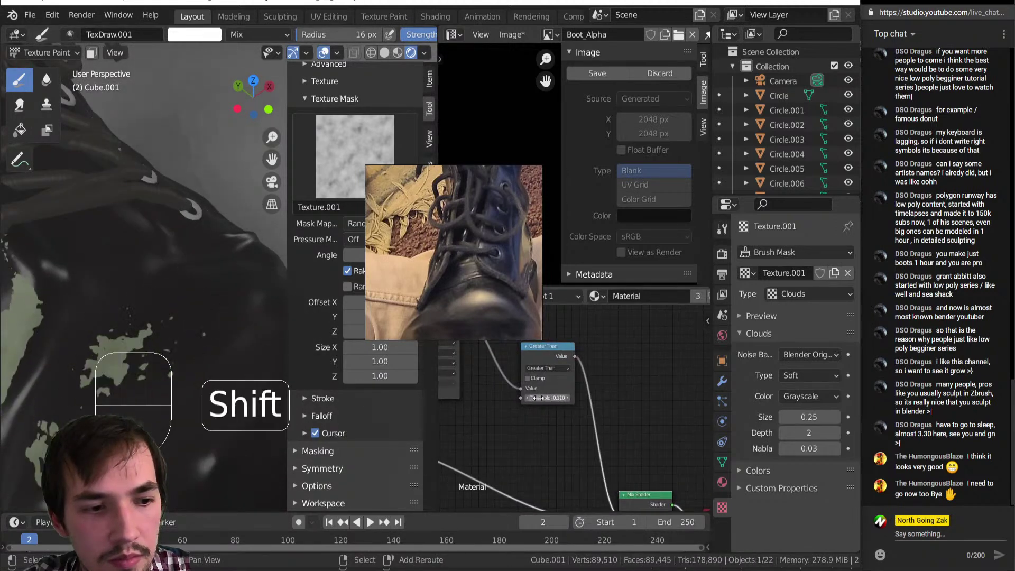
scroll(122, 290, "down", 6)
middle_click_drag(122, 290, 101, 289)
scroll(133, 291, "up", 6)
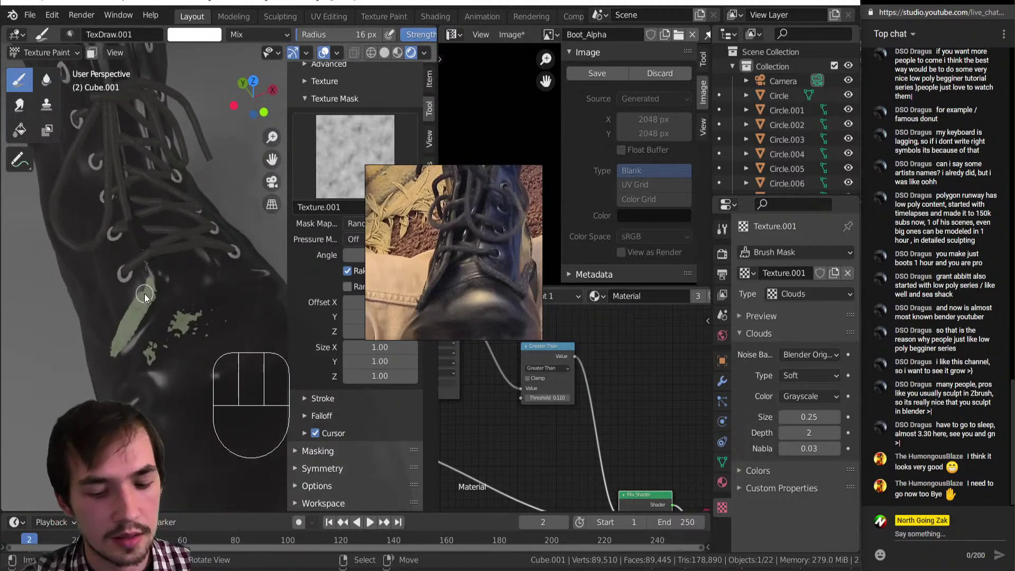
Step: Swap the brush color to black, enlarge the brush to 31 px, and paint out the solid strip below the lowest eyelet
key("x")
key("bracketright")
key("bracketright")
key("bracketright")
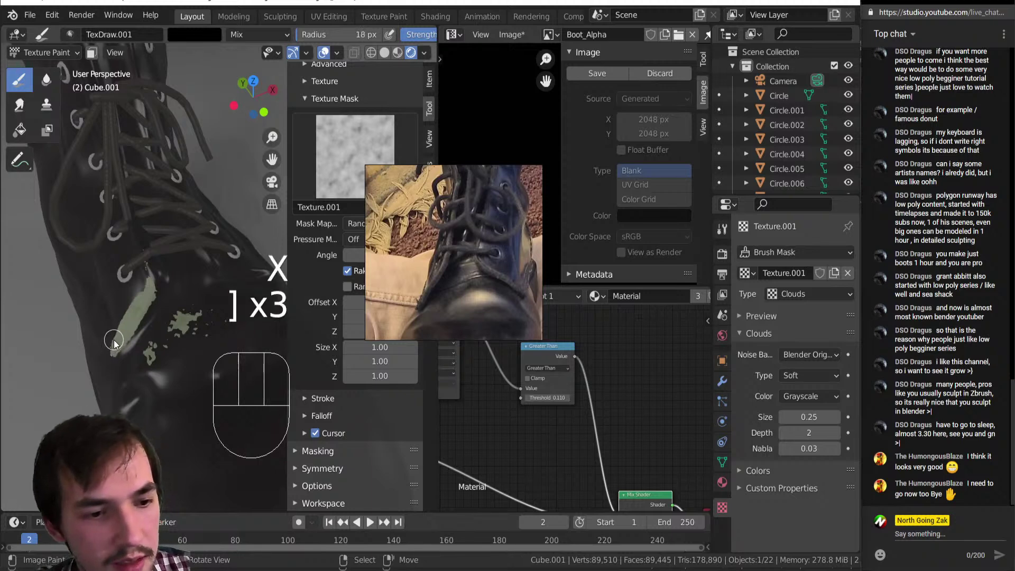
key("bracketright")
mouse_move(113, 343)
left_mouse_down()
mouse_move(158, 298)
mouse_move(145, 284)
mouse_move(128, 336)
left_mouse_up()
middle_click_drag(197, 286, 224, 349)
scroll(588, 359, "down", 5)
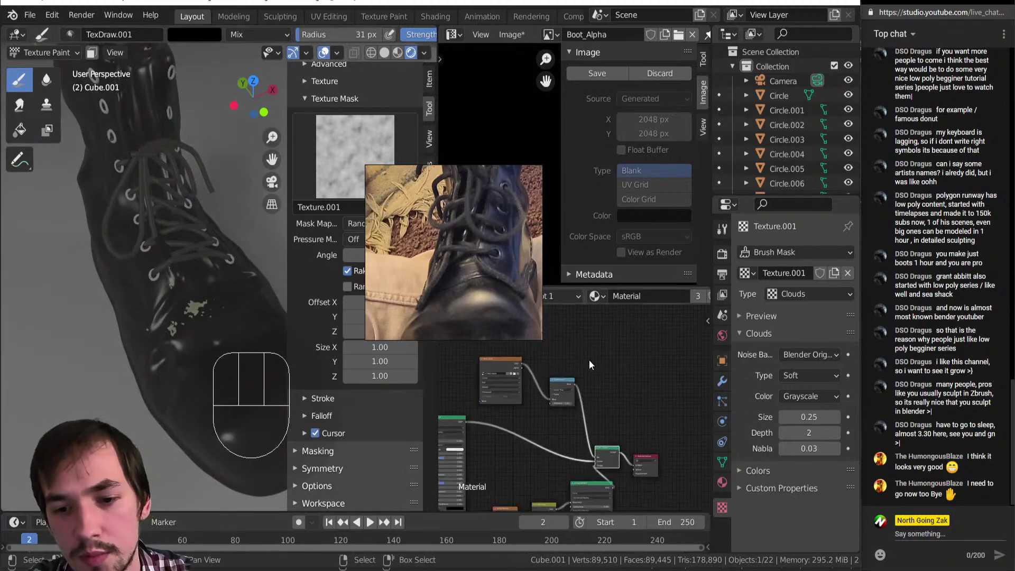
Step: Add a Bump node and connect its Normal output to the Normal input of the rough Principled BSDF
middle_click_drag(586, 355, 618, 286)
key("shift+a")
key("v")
key("b")
left_click(569, 463)
scroll(599, 474, "up", 3)
middle_click_drag(579, 434, 578, 397)
scroll(579, 433, "up", 2)
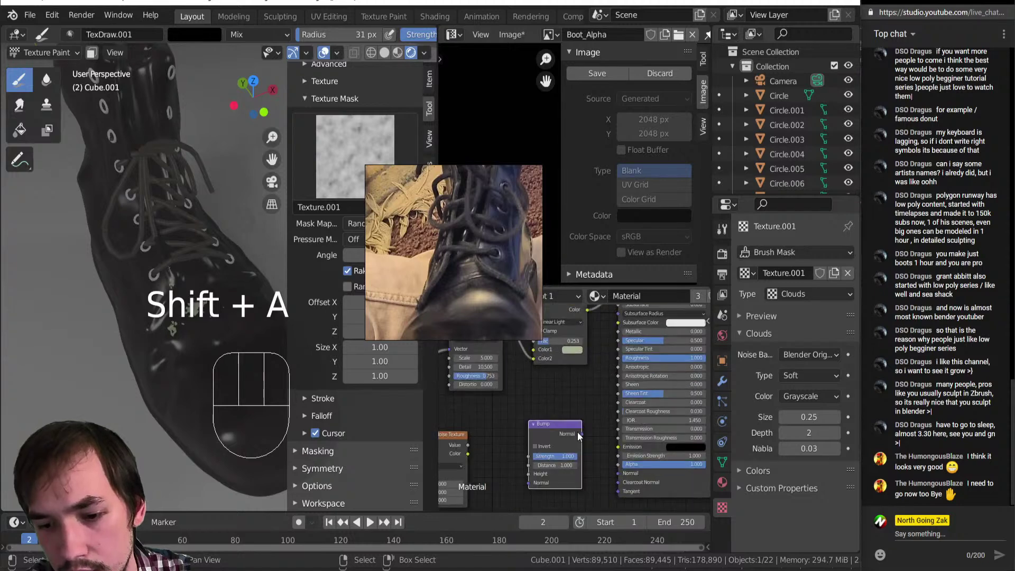
left_click_drag(582, 434, 623, 472)
scroll(602, 382, "down", 4)
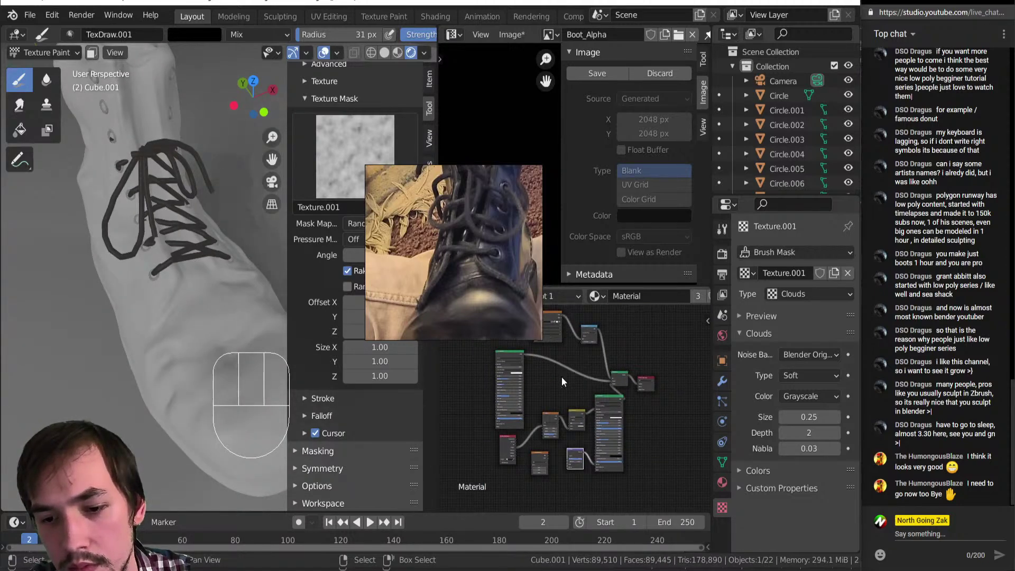
Step: Connect the Boot_Alpha image's color output to the Bump node's Height input
left_click_drag(562, 315, 569, 465)
scroll(595, 470, "up", 4)
mouse_move(595, 470)
middle_mouse_down()
mouse_move(567, 370)
mouse_move(583, 387)
middle_mouse_up()
scroll(592, 401, "up", 4)
scroll(576, 365, "down", 6)
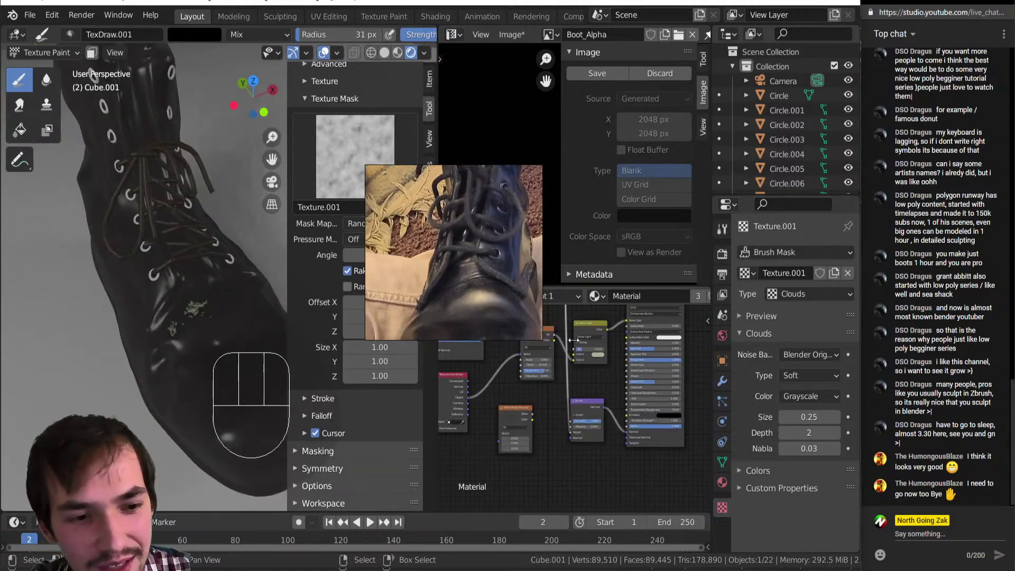
Step: Insert a Mix color node between Boot_Alpha and the Bump height, connect the Noise Texture to it, and preview its output
scroll(572, 392, "up", 2)
key("shift+a")
mouse_move(576, 365)
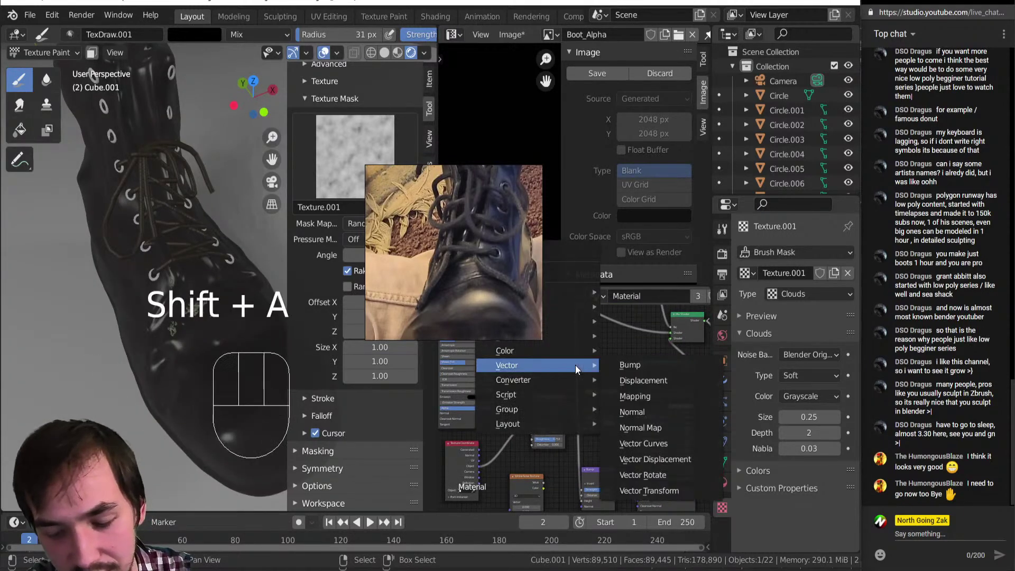
left_click(637, 429)
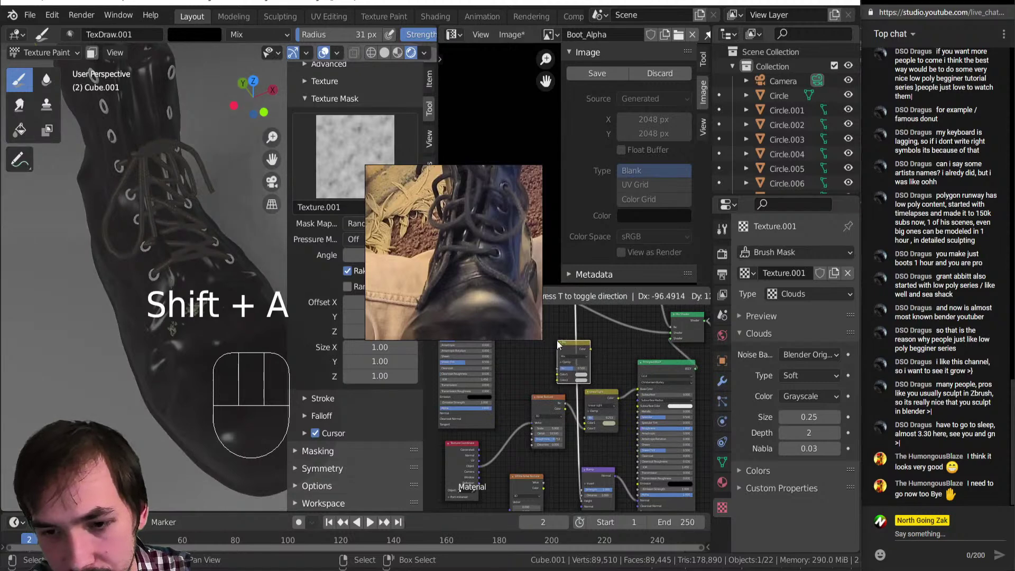
left_click(557, 342)
left_click_drag(567, 408, 591, 375)
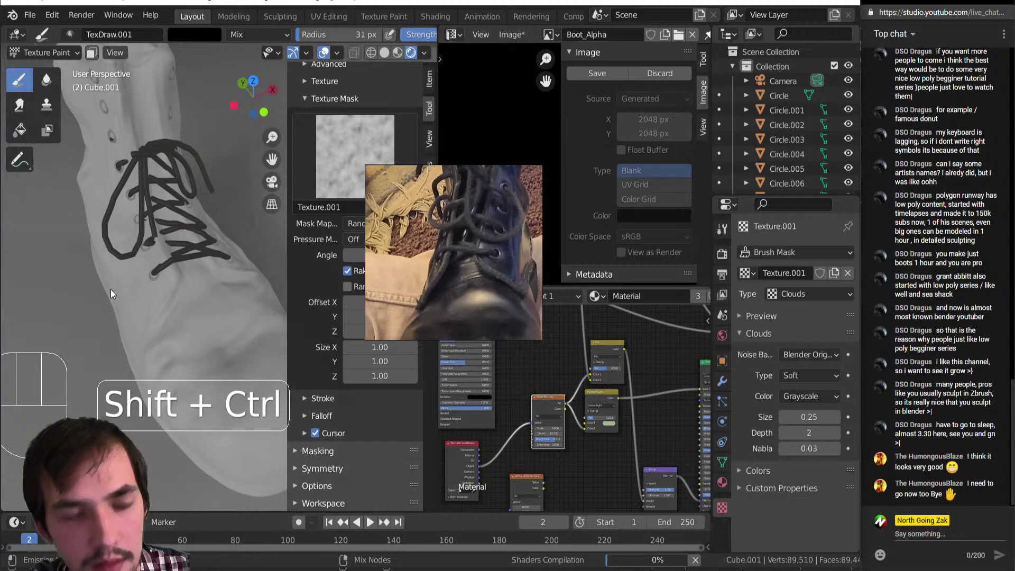
scroll(114, 286, "down", 5)
scroll(198, 301, "up", 8)
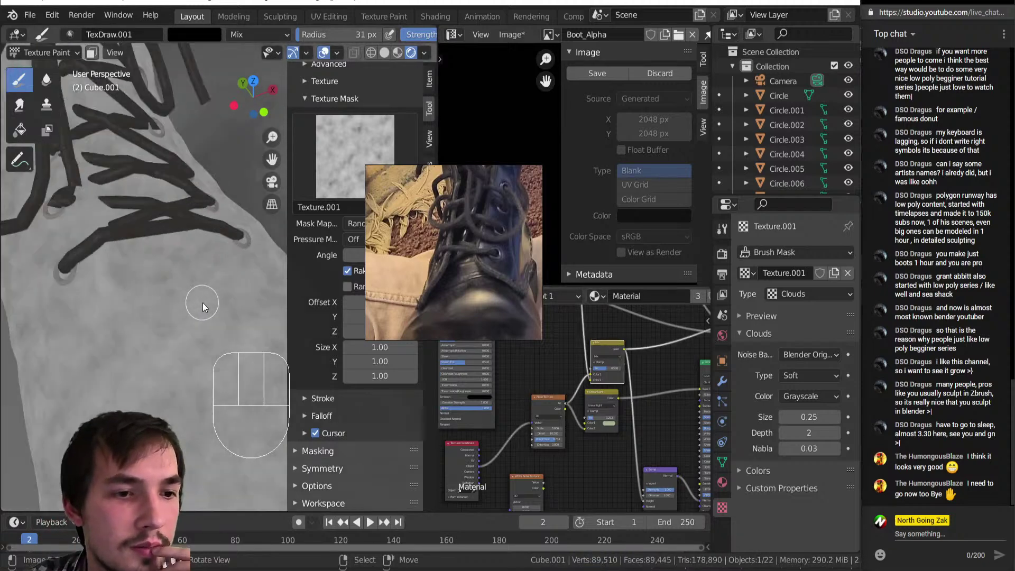
scroll(591, 381, "up", 2)
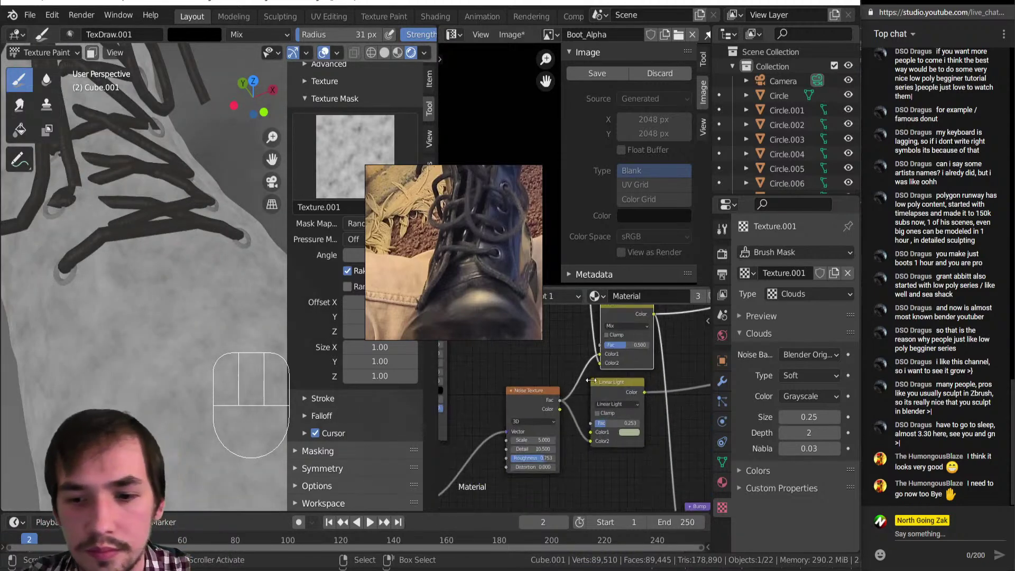
Step: Change the blend mode of the Mix node feeding the Bump height and increase its factor
left_click(623, 326)
left_click(620, 349)
left_click_drag(620, 345, 646, 347)
scroll(641, 354, "down", 5)
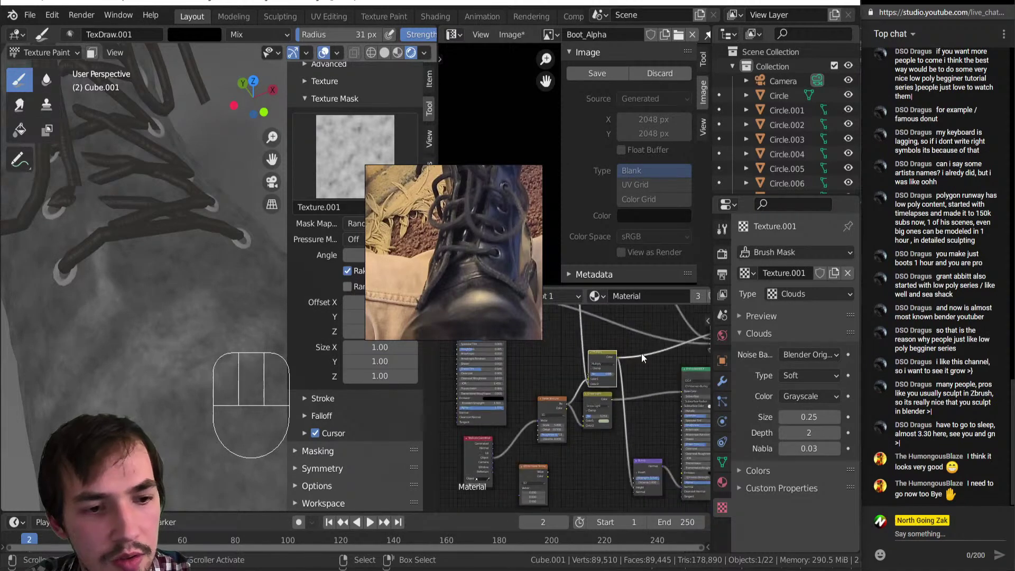
Step: Send the Mix Shader to the material output again to view the boot with the bump applied
left_click(645, 353, "ctrl+shift")
mouse_move(599, 469)
middle_mouse_down()
mouse_move(640, 368)
mouse_move(603, 453)
middle_mouse_up()
scroll(636, 376, "up", 9)
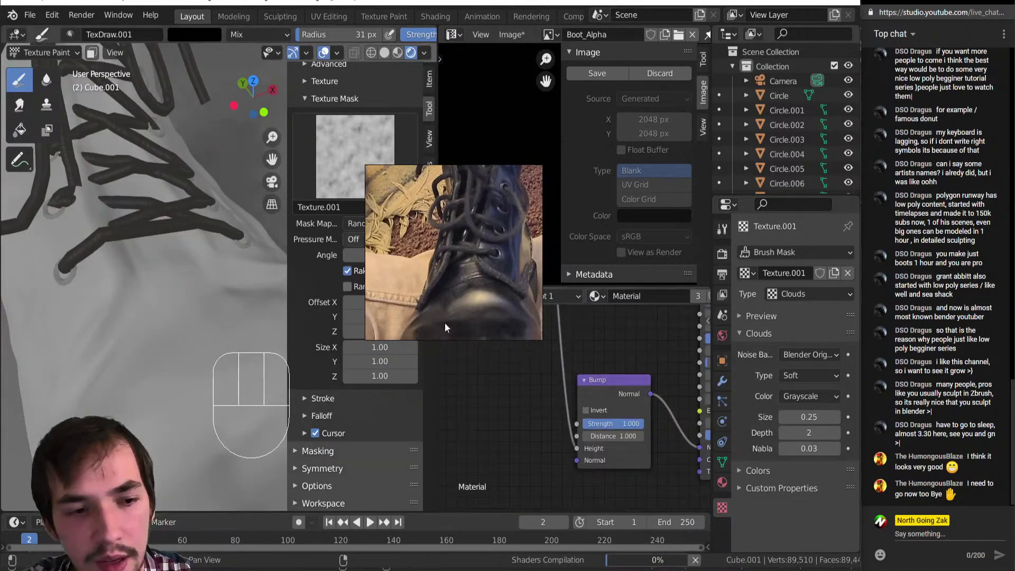
scroll(566, 415, "down", 5)
middle_click_drag(588, 401, 589, 360)
middle_click_drag(559, 417, 560, 351)
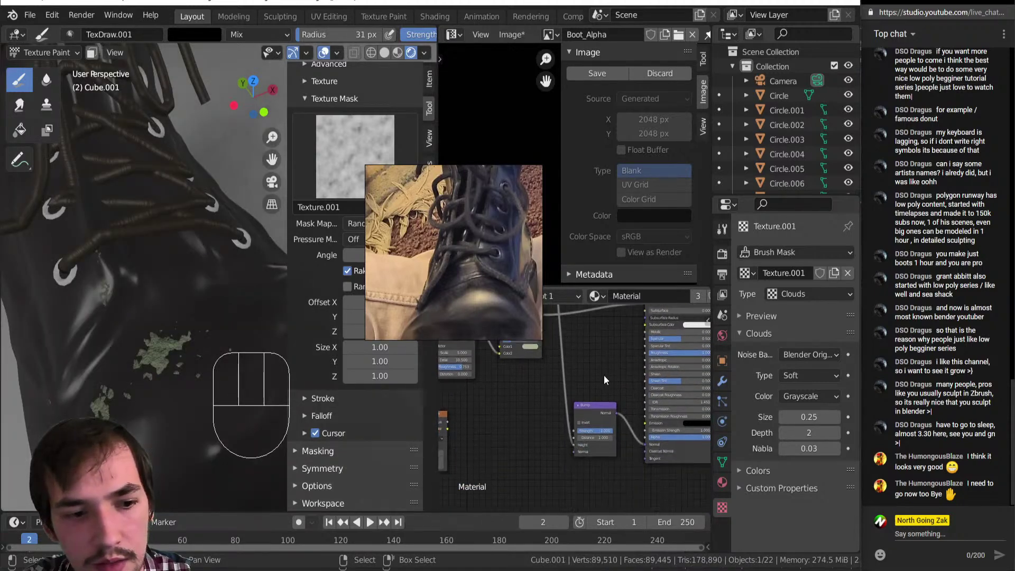
Step: Adjust the Bump node to a strength of about 0.305 and a distance of 0.150
scroll(196, 322, "down", 4)
scroll(196, 314, "up", 4)
scroll(193, 313, "up", 3)
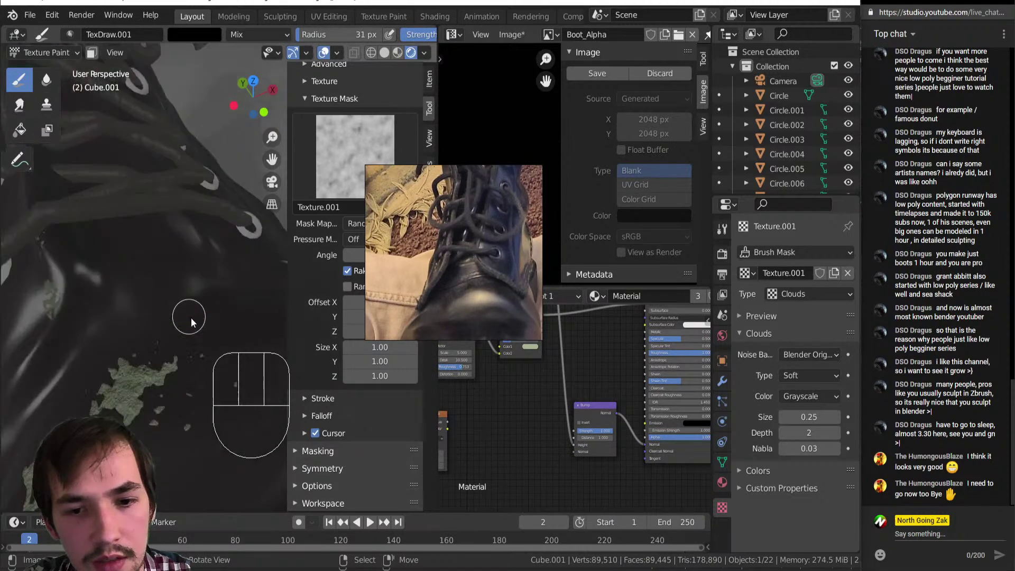
scroll(166, 367, "up", 3)
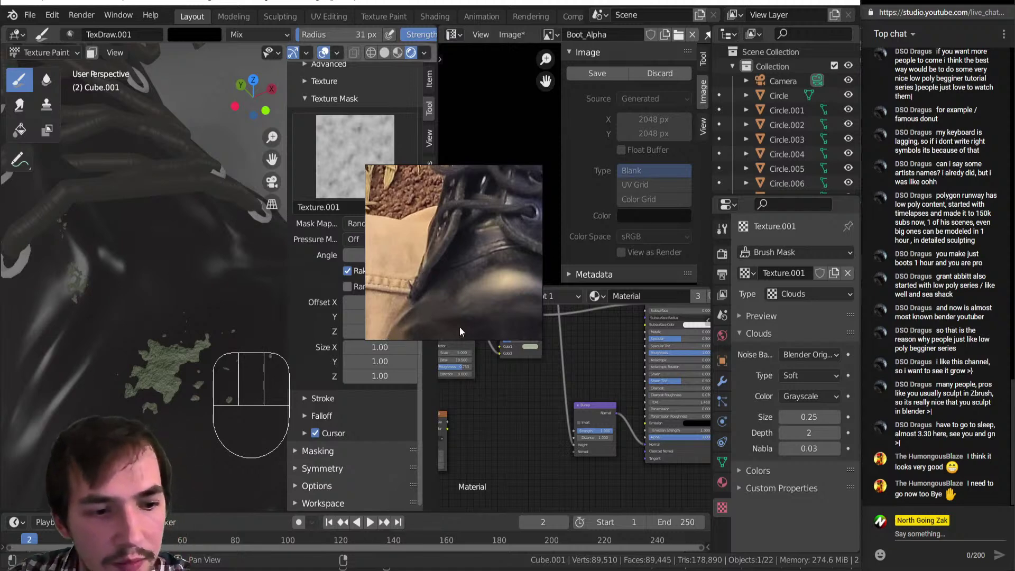
scroll(611, 460, "up", 2)
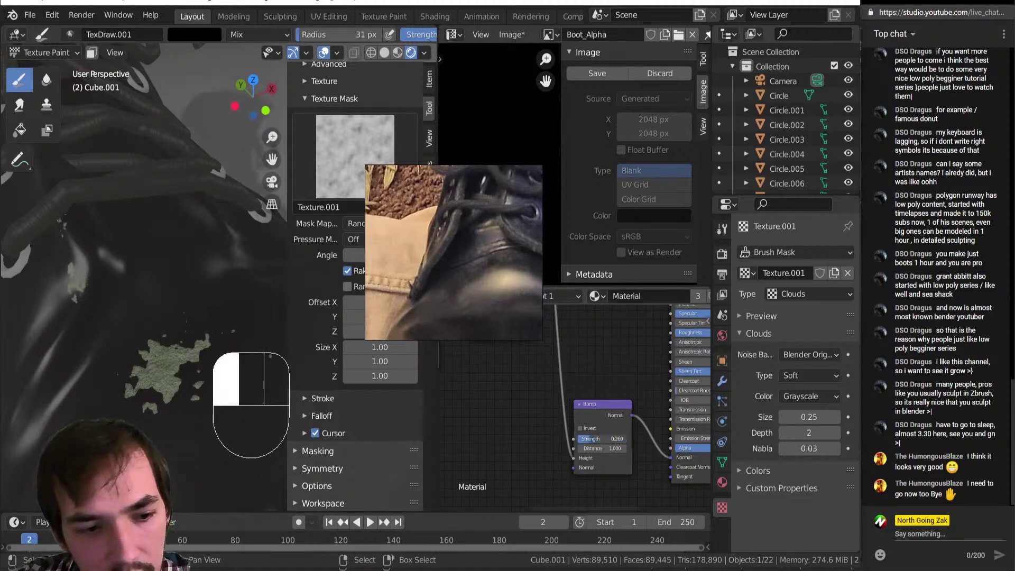
left_click_drag(592, 439, 603, 449)
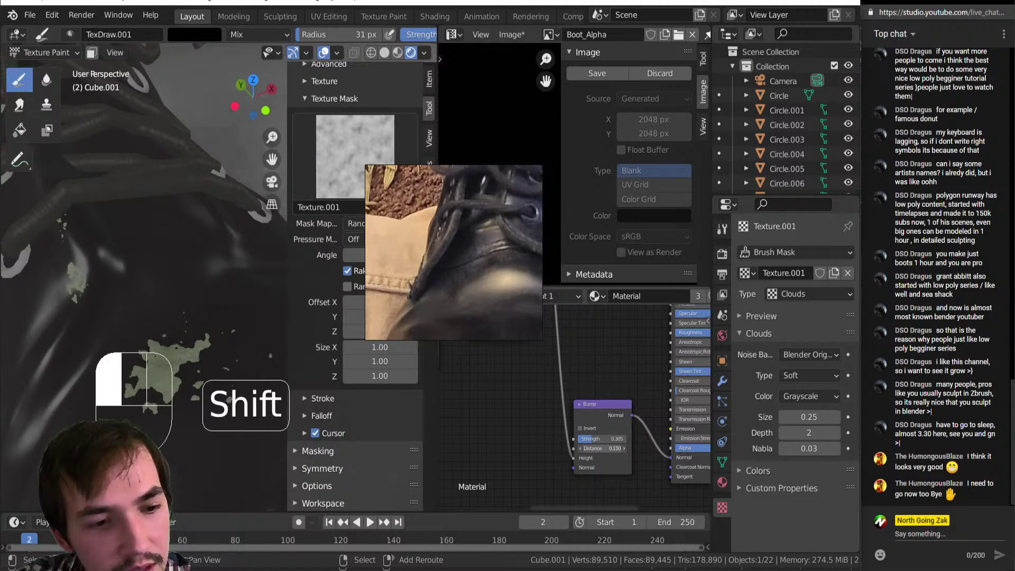
Step: Paint black in the mask over the worn patch on the vamp below the laces to remove it
scroll(603, 449, "down", 5)
scroll(85, 321, "down", 6)
middle_click_drag(87, 321, 116, 333)
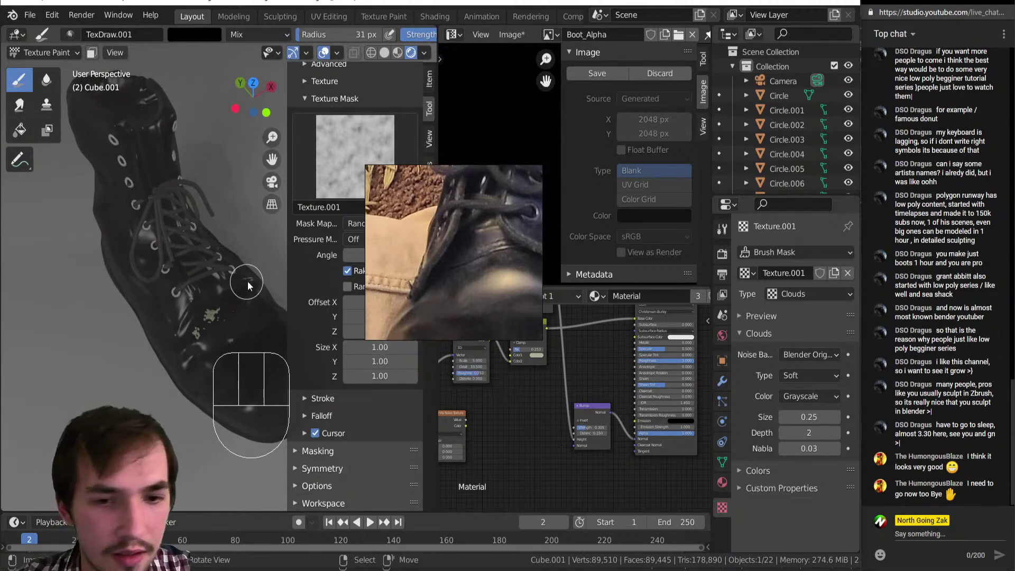
left_click_drag(222, 299, 199, 321)
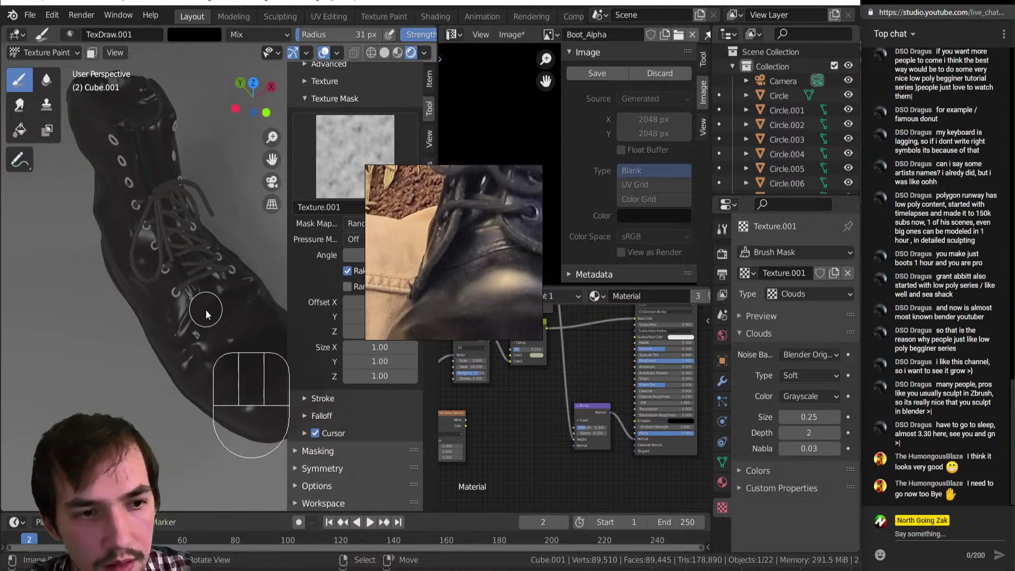
Step: Swap the brush to white and paint small wear marks into the mask on the vamp, redoing the first stroke
key("x")
left_click_drag(233, 297, 201, 334)
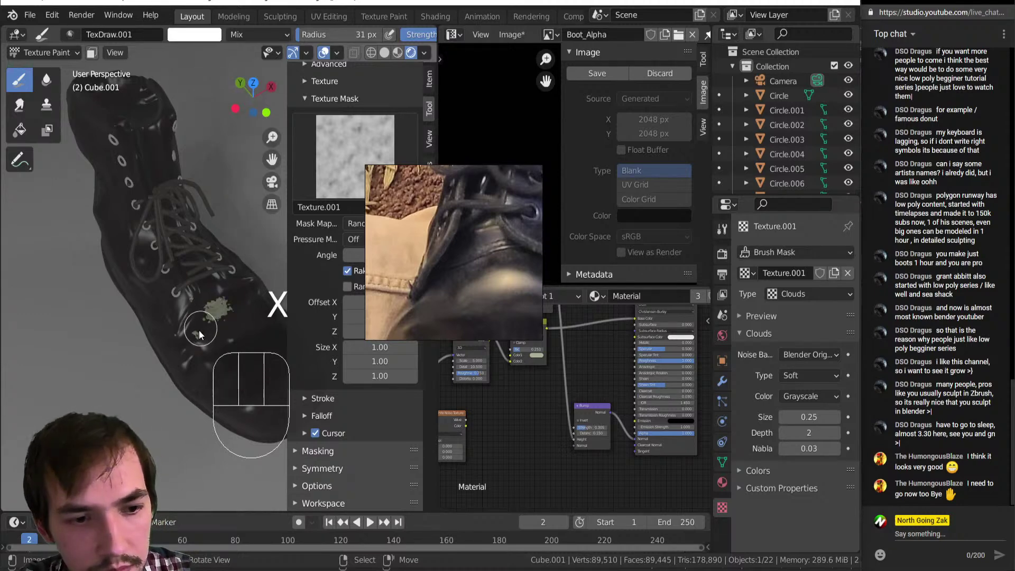
key("ctrl+z")
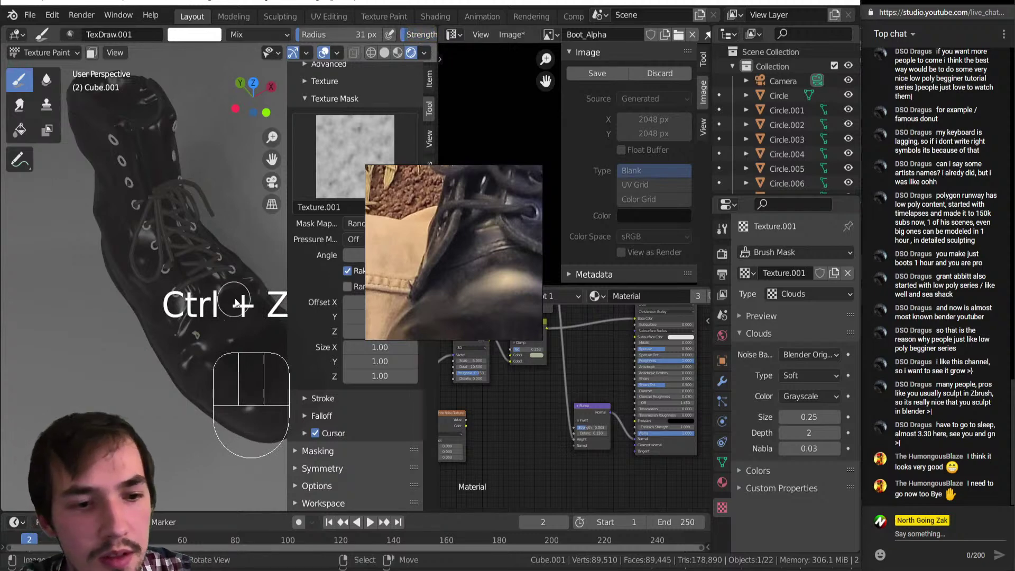
mouse_move(232, 331)
left_mouse_down()
mouse_move(222, 336)
mouse_move(251, 302)
mouse_move(241, 312)
left_mouse_up()
mouse_move(209, 327)
left_mouse_down()
mouse_move(189, 341)
mouse_move(204, 329)
left_mouse_up()
middle_click_drag(221, 301, 196, 262, "shift")
mouse_move(195, 262)
middle_mouse_down()
mouse_move(214, 240)
mouse_move(157, 237)
middle_mouse_up()
scroll(216, 179, "up", 3)
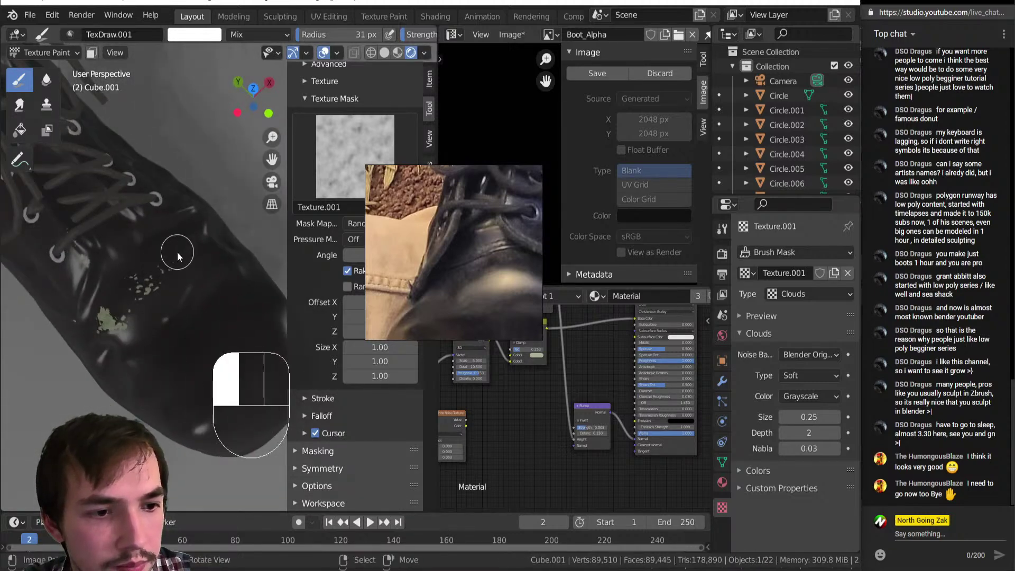
Step: Set the Greater Than node's threshold to 0.5
scroll(521, 394, "up", 2)
middle_click_drag(520, 394, 563, 407)
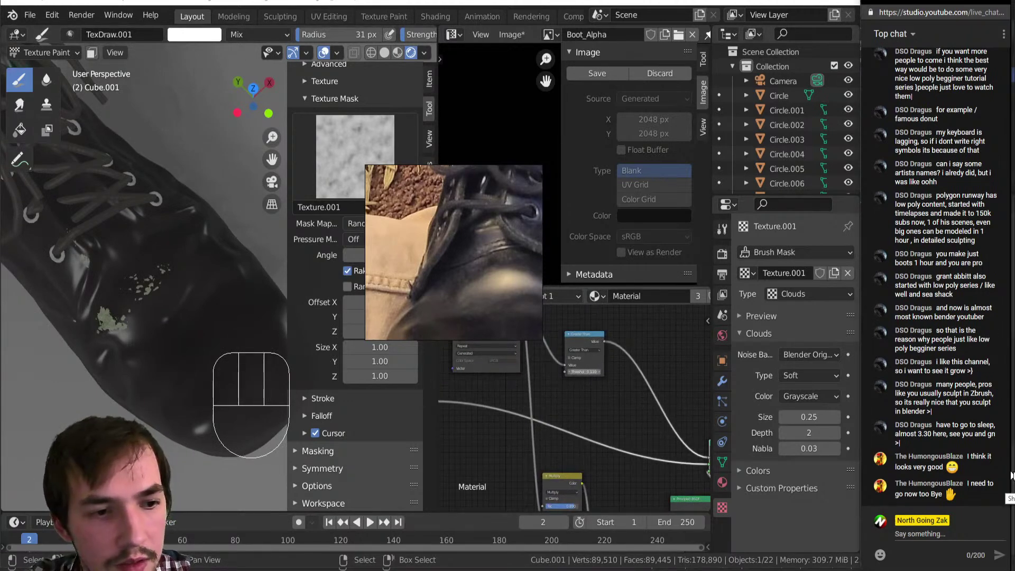
left_click_drag(583, 372, 584, 378)
left_click(584, 373)
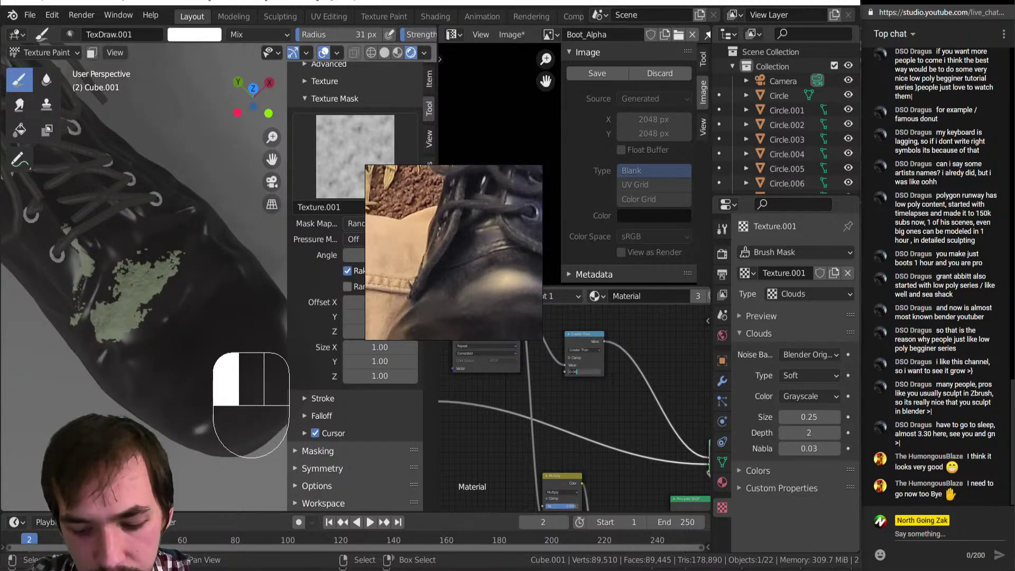
type("0.5")
key("Return")
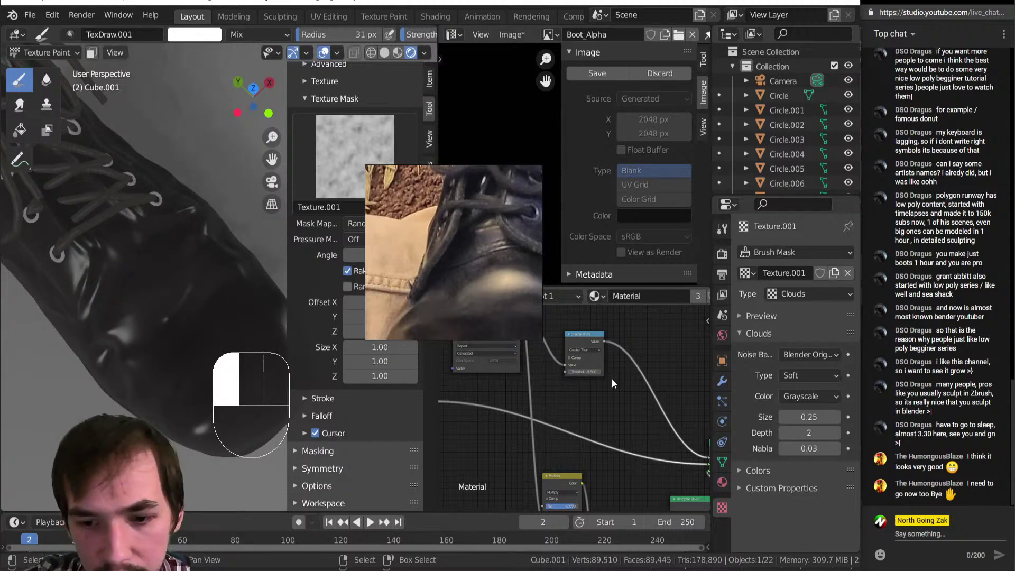
Step: Set the brush radius to 91 px and strength to 0.428, and paint soft white strokes across the vamp
key("bracketright")
key("bracketright")
key("bracketright")
key("bracketright")
key("bracketright")
key("bracketright")
key("bracketright")
key("bracketright")
key("bracketright")
key("bracketright")
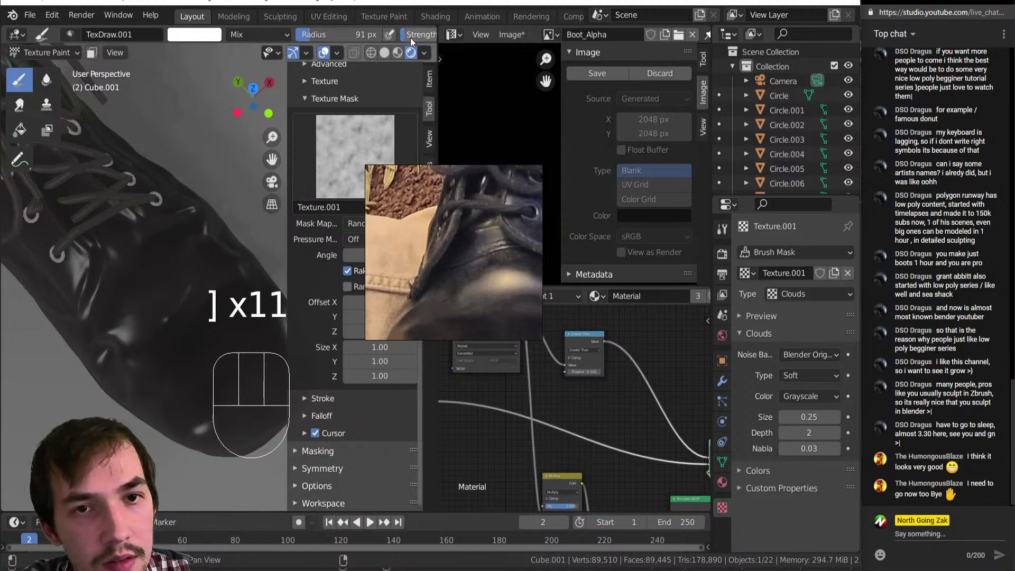
left_click_drag(438, 34, 449, 34)
mouse_move(143, 287)
left_mouse_down()
mouse_move(165, 272)
mouse_move(131, 311)
mouse_move(204, 272)
left_mouse_up()
mouse_move(204, 272)
middle_mouse_down()
mouse_move(211, 209)
mouse_move(180, 238)
middle_mouse_up()
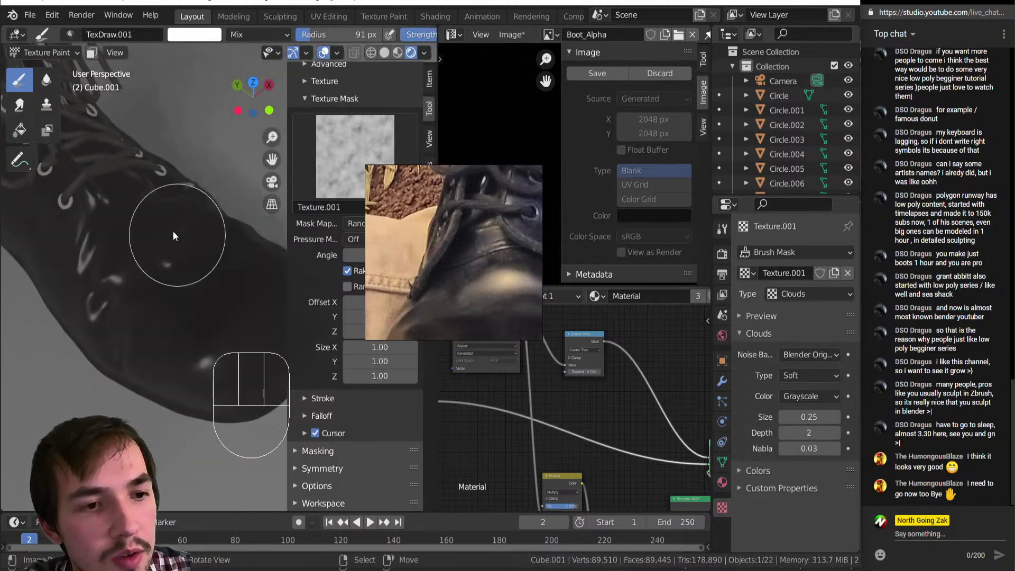
mouse_move(198, 229)
left_mouse_down()
mouse_move(160, 246)
mouse_move(196, 252)
mouse_move(189, 245)
left_mouse_up()
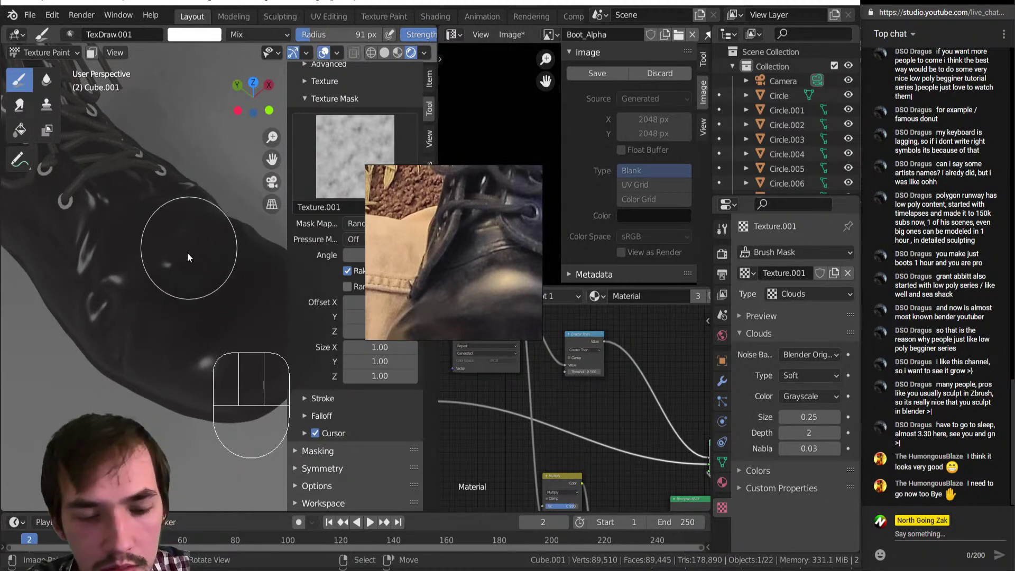
Step: Display the boot in solid viewport shading with Studio lighting
key("z")
left_click(239, 277)
key("z")
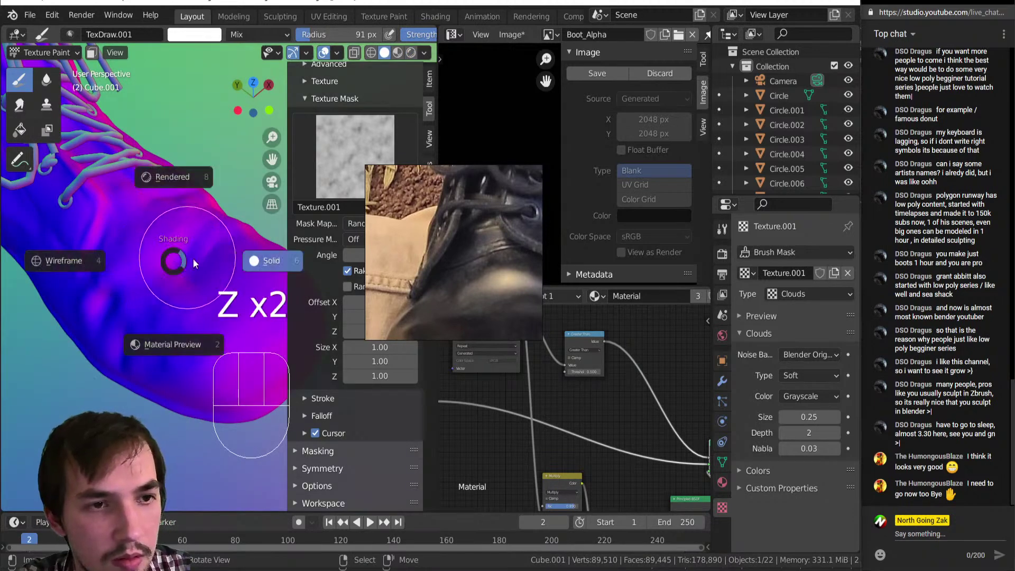
left_click(425, 52)
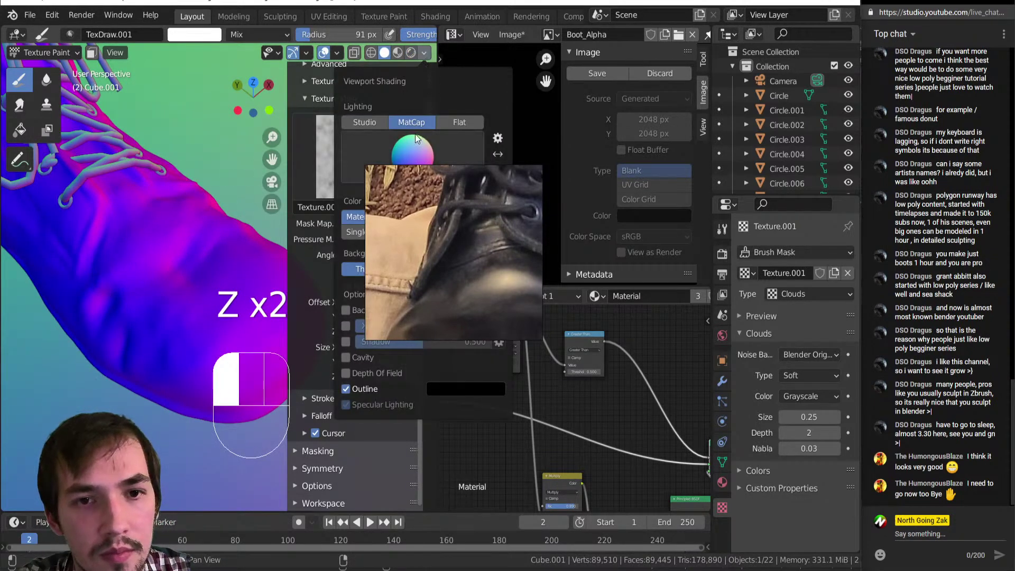
left_click(376, 123)
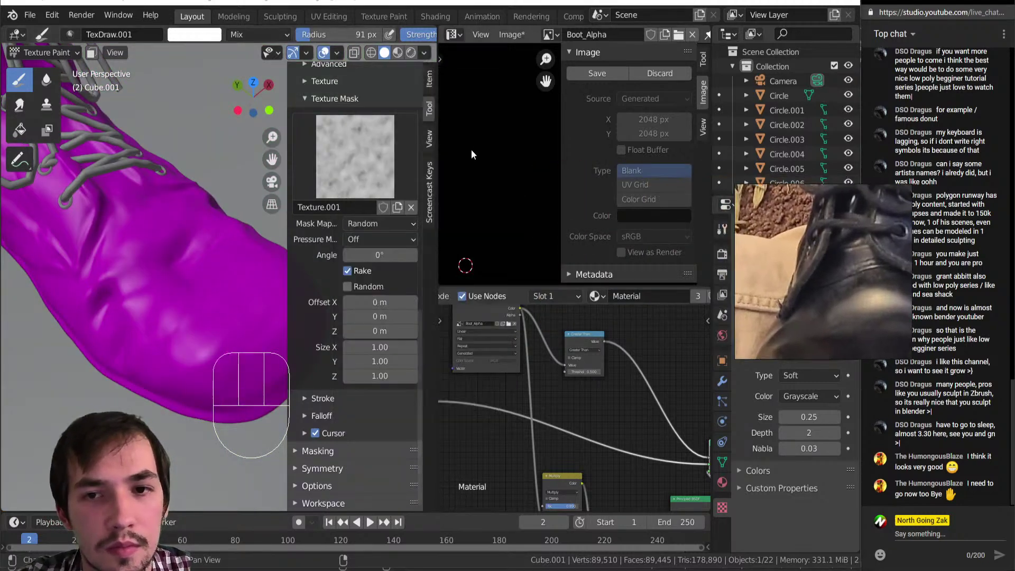
Step: Fit the whole Boot_Alpha image in the image editor and make Boot_Alpha the active paint texture slot
key("Home")
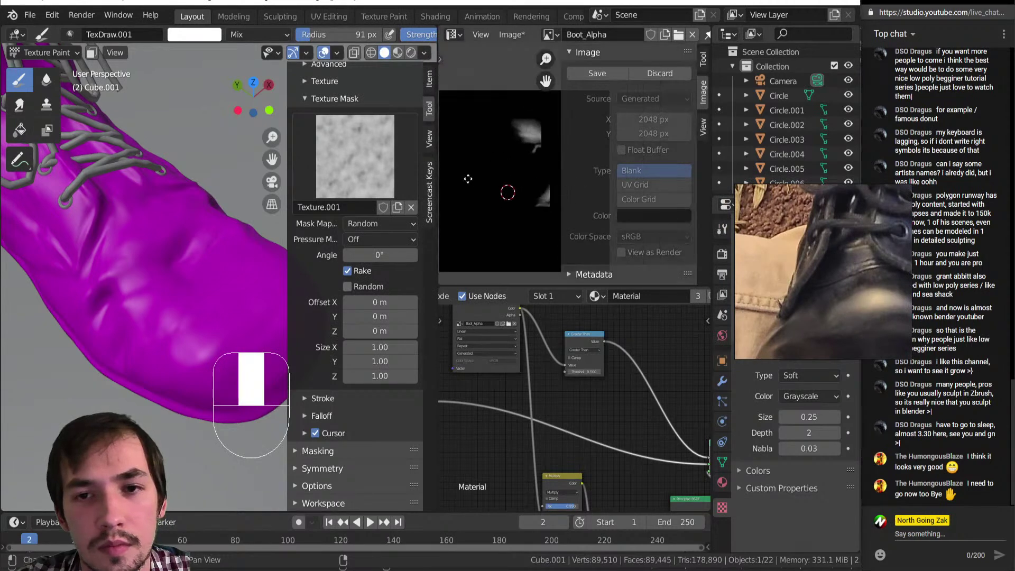
scroll(352, 151, "up", 10)
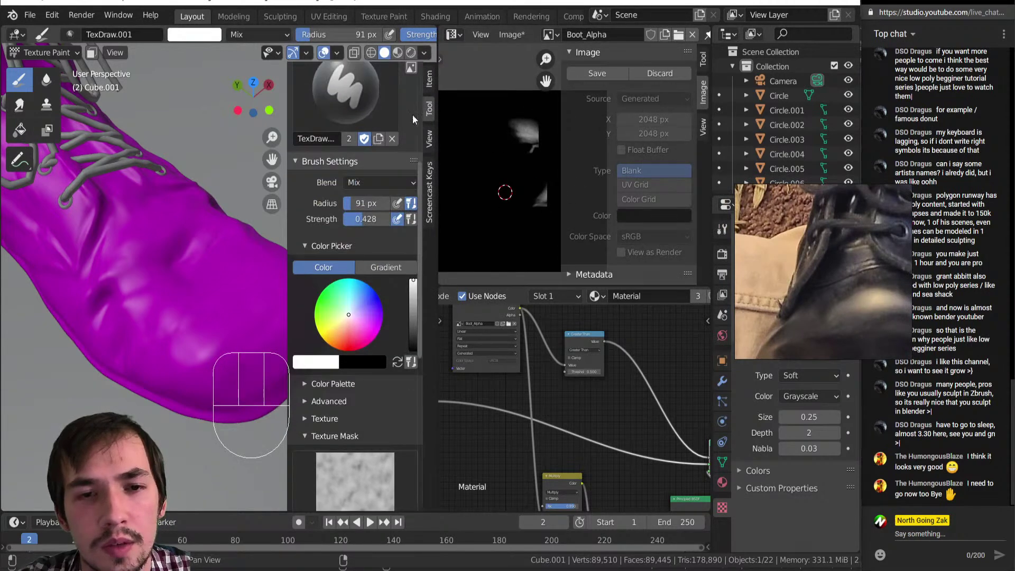
scroll(364, 112, "up", 8)
left_click(336, 171)
Step: Return the viewport to rendered shading and paint more white into the mask across the vamp
mouse_move(173, 249)
middle_mouse_down()
mouse_move(151, 250)
mouse_move(153, 271)
middle_mouse_up()
key("z")
left_click(159, 179)
mouse_move(163, 176)
middle_mouse_down()
mouse_move(185, 275)
mouse_move(208, 252)
middle_mouse_up()
left_click_drag(136, 250, 174, 249)
mouse_move(175, 249)
middle_mouse_down()
mouse_move(171, 198)
mouse_move(106, 271)
mouse_move(132, 287)
mouse_move(207, 129)
mouse_move(189, 173)
middle_mouse_up()
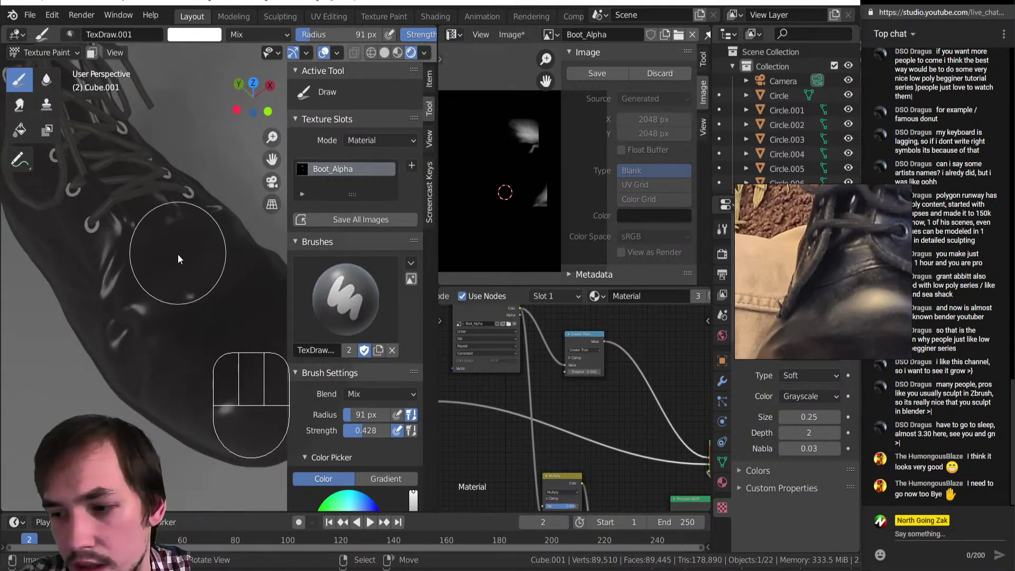
mouse_move(155, 285)
left_mouse_down()
mouse_move(210, 195)
mouse_move(157, 142)
left_mouse_up()
mouse_move(157, 142)
middle_mouse_down("ctrl")
mouse_move(180, 262)
mouse_move(207, 217)
mouse_move(212, 236)
mouse_move(182, 209)
mouse_move(152, 229)
mouse_move(183, 246)
mouse_move(176, 221)
mouse_move(167, 231)
mouse_move(184, 321)
middle_mouse_up("ctrl")
Step: Reduce the brush radius to 57 px and build up white mask strokes on the creases behind the toe
key("[")
key("[")
key("[")
key("[")
mouse_move(179, 352)
left_mouse_down()
mouse_move(177, 363)
mouse_move(189, 358)
mouse_move(169, 416)
mouse_move(175, 322)
mouse_move(142, 353)
left_mouse_up()
left_click_drag(218, 335, 195, 318)
left_click(178, 317)
mouse_move(176, 331)
middle_mouse_down()
mouse_move(183, 277)
mouse_move(209, 297)
mouse_move(183, 269)
middle_mouse_up()
Step: Check the painted mask in solid shading, return to rendered shading, and lower the Greater Than threshold to about 0.25
key("z")
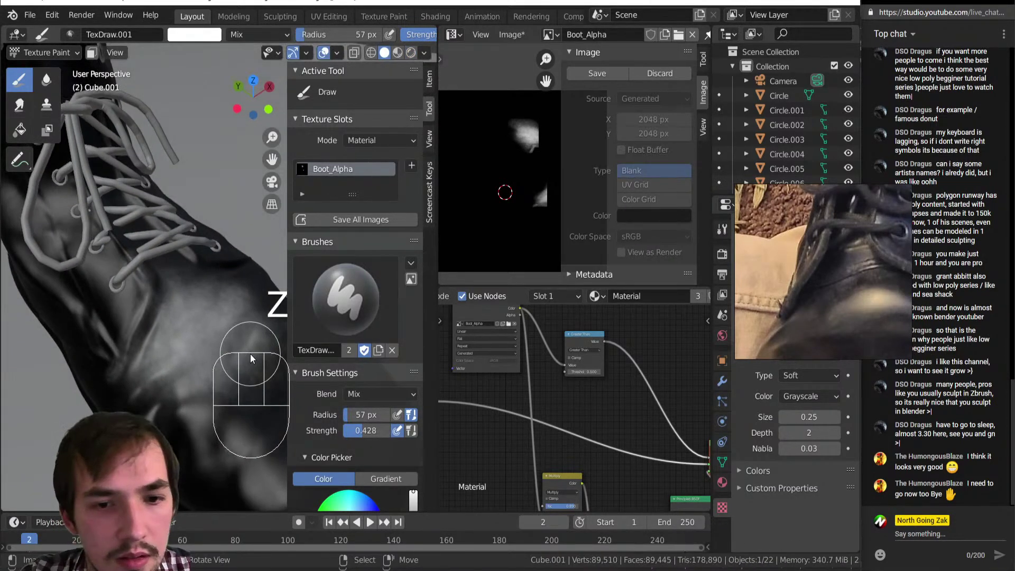
key("z")
left_click(206, 183)
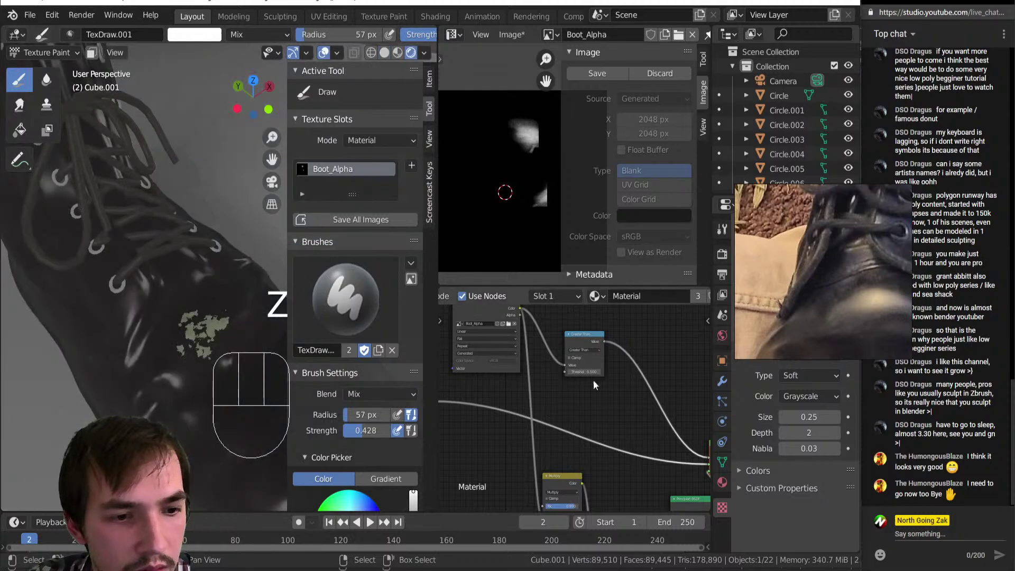
mouse_move(584, 372)
left_mouse_down("shift")
mouse_move(595, 372)
mouse_move(563, 372)
mouse_move(572, 371)
left_mouse_up("shift")
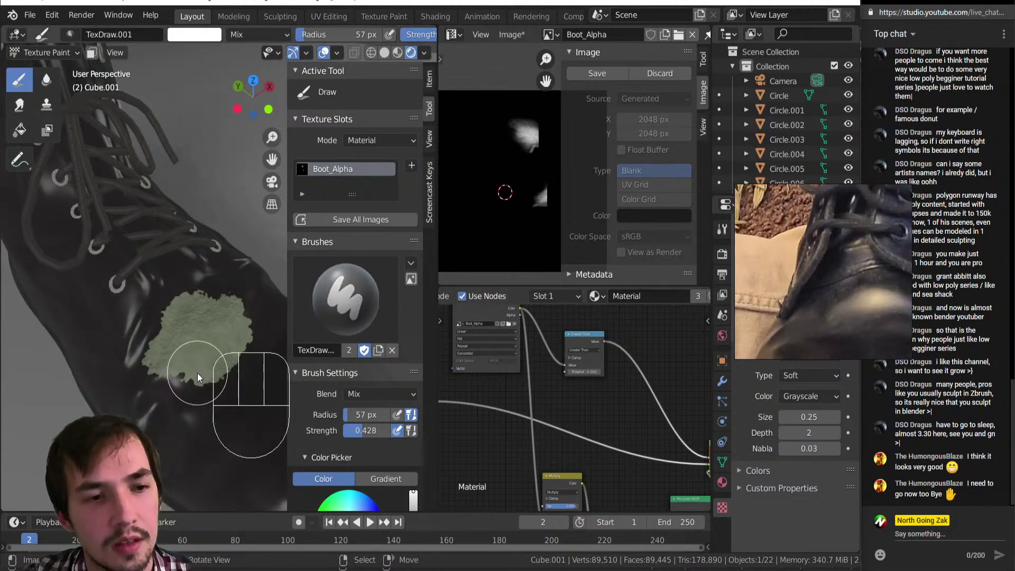
Step: Paint black strokes through the large worn area on the vamp to break it into smaller patches
key("x")
mouse_move(188, 296)
left_mouse_down()
mouse_move(204, 325)
mouse_move(193, 362)
left_mouse_up()
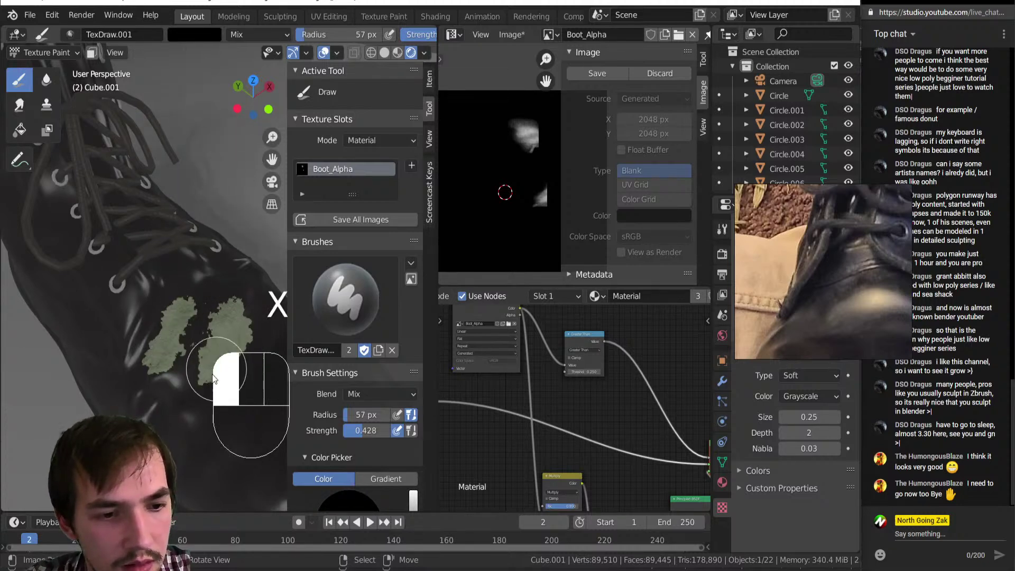
left_click_drag(240, 322, 230, 335)
left_click_drag(157, 320, 177, 327)
scroll(229, 299, "down", 6)
mouse_move(212, 339)
middle_mouse_down()
mouse_move(205, 308)
mouse_move(219, 336)
middle_mouse_up()
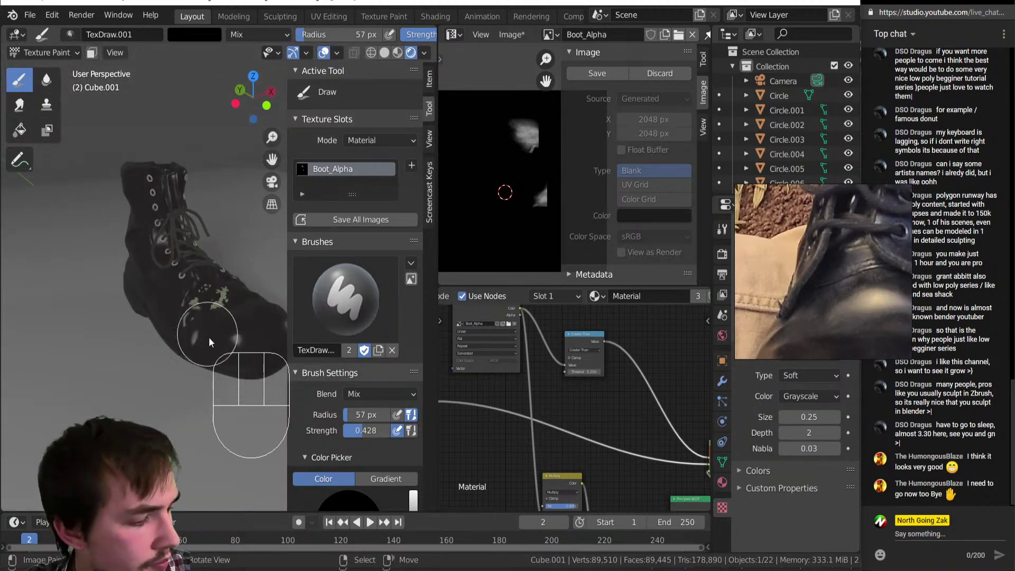
Step: Swap back to white with a 77 px brush radius and paint faint mask strokes over the toe and vamp
key("bracketright")
key("bracketright")
key("bracketright")
key("bracketright")
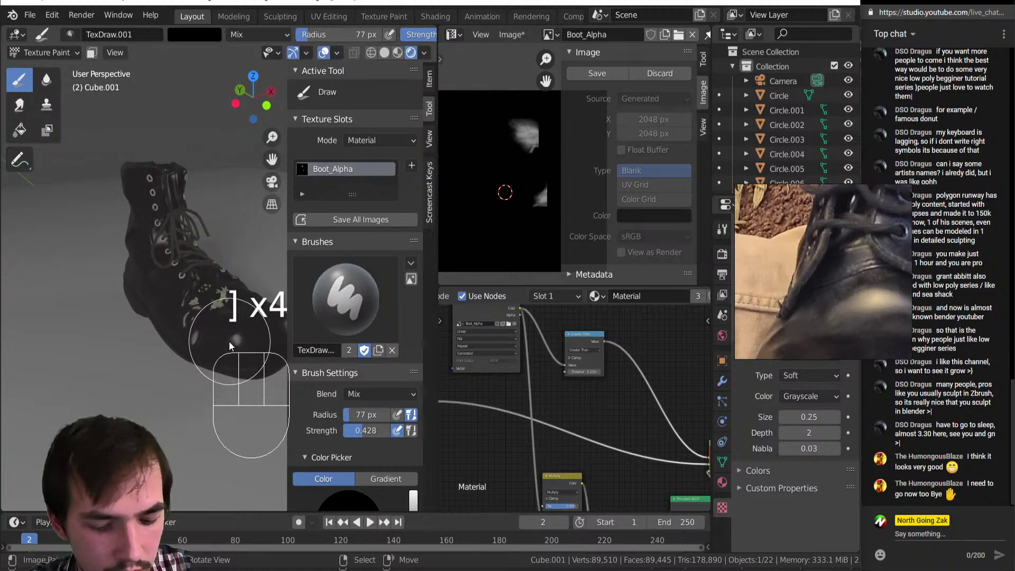
key("x")
mouse_move(221, 329)
left_mouse_down()
mouse_move(263, 337)
mouse_move(233, 337)
left_mouse_up()
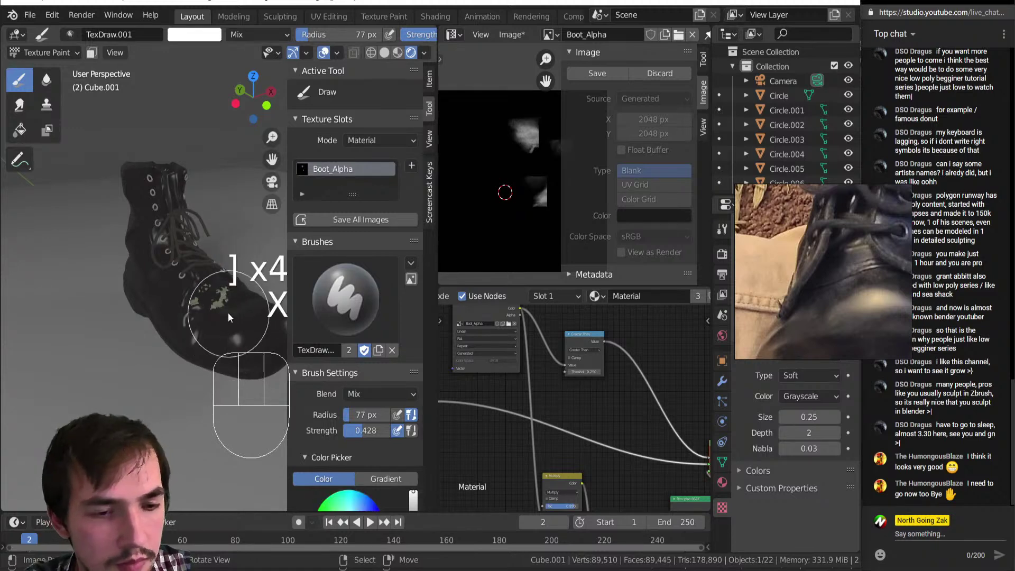
right_click(247, 336)
middle_click_drag(160, 257, 170, 233, "ctrl")
middle_click_drag(172, 244, 120, 296, "shift")
mouse_move(121, 296)
left_mouse_down()
mouse_move(197, 298)
mouse_move(158, 307)
mouse_move(185, 306)
mouse_move(162, 265)
left_mouse_up()
mouse_move(162, 265)
middle_mouse_down()
mouse_move(185, 296)
mouse_move(174, 293)
middle_mouse_up()
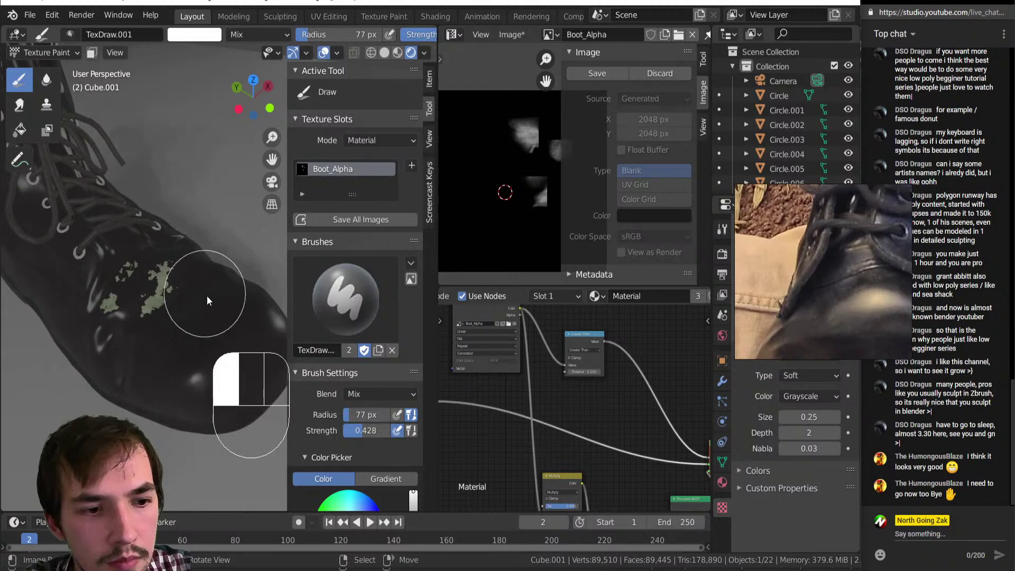
Step: Feed the glossy Principled shader into both Mix Shader inputs and place the Boot_Alpha image node beside that shader
scroll(591, 455, "down", 3)
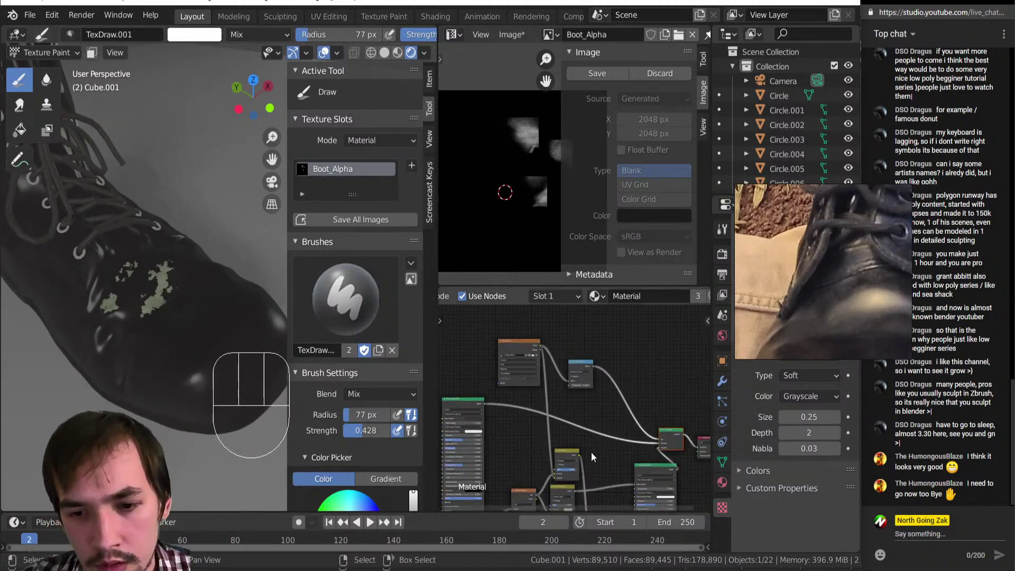
middle_click_drag(591, 455, 569, 395)
scroll(554, 404, "up", 2)
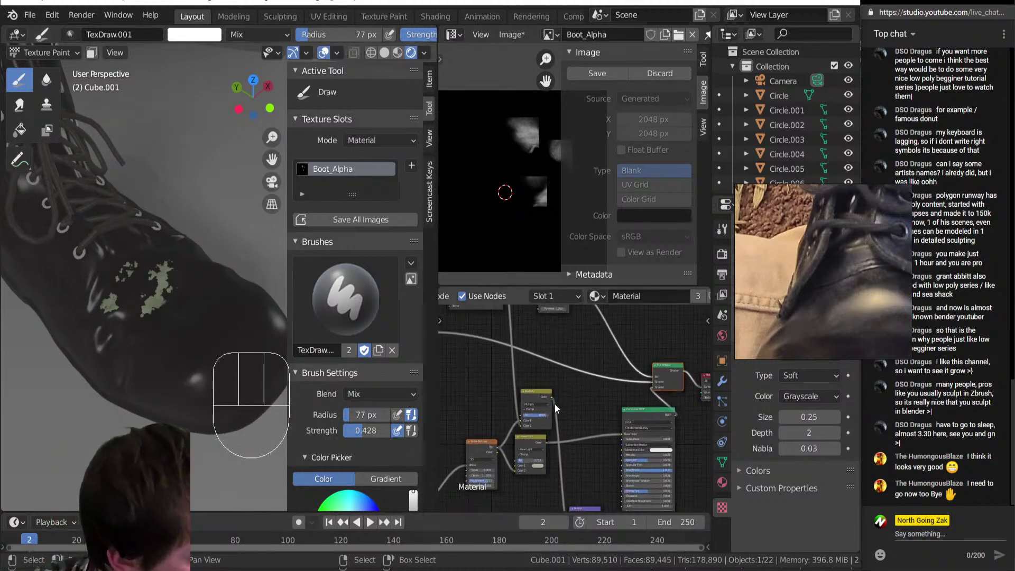
scroll(558, 394, "down", 2)
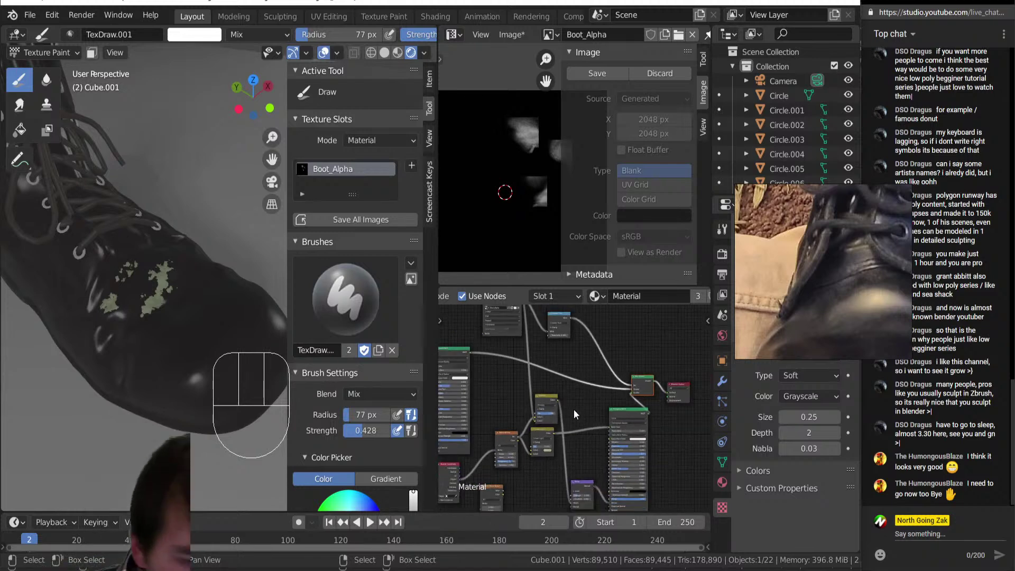
scroll(533, 408, "up", 3)
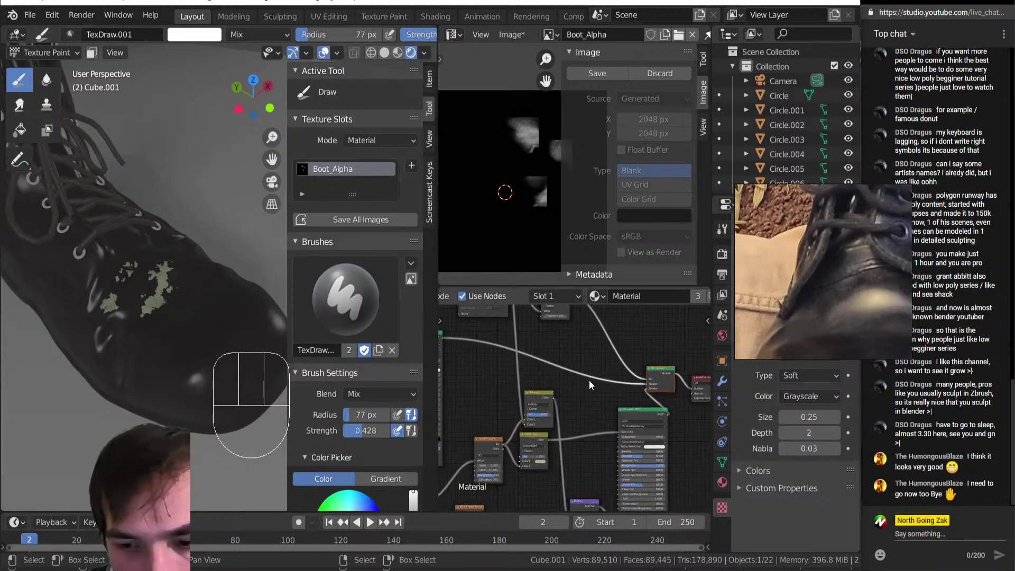
middle_click_drag(589, 380, 661, 414)
scroll(658, 410, "down", 3)
left_click_drag(558, 329, 512, 333)
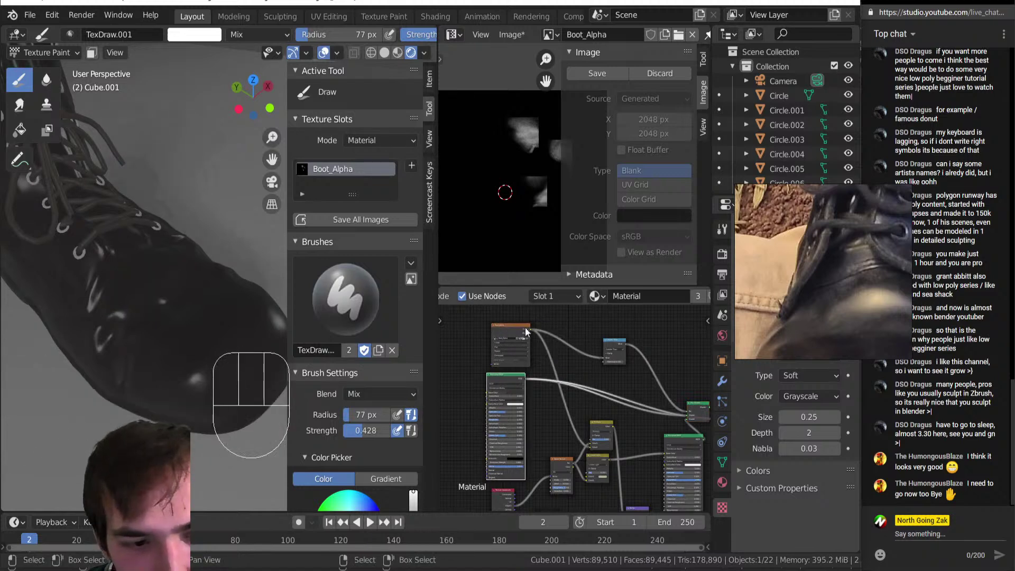
scroll(464, 410, "up", 2)
middle_click_drag(464, 411, 533, 366)
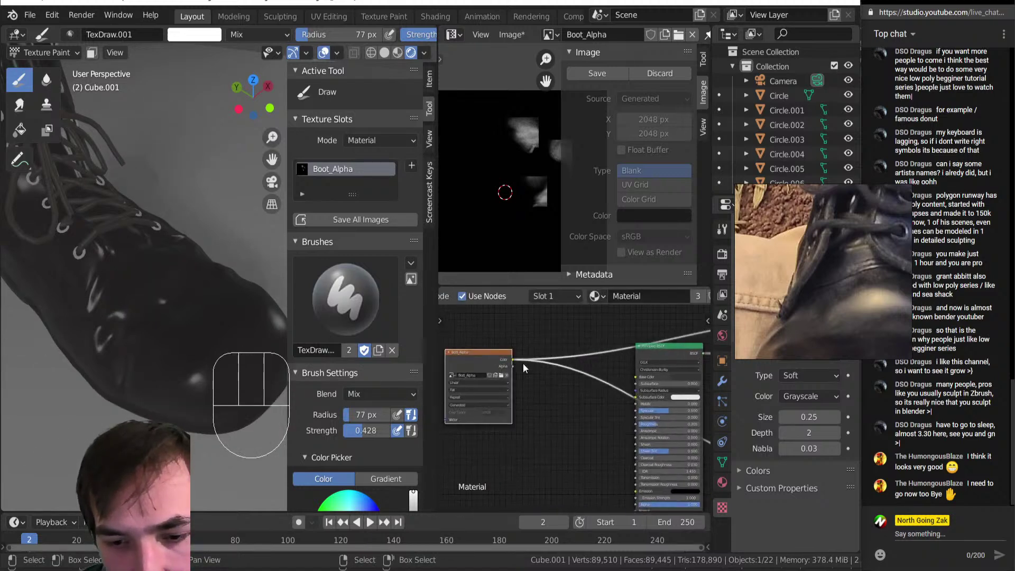
Step: Connect Boot_Alpha's Color output to the glossy shader's Roughness and cut its link to the Multiply node
mouse_move(511, 359)
left_mouse_down()
mouse_move(663, 432)
mouse_move(637, 424)
left_mouse_up()
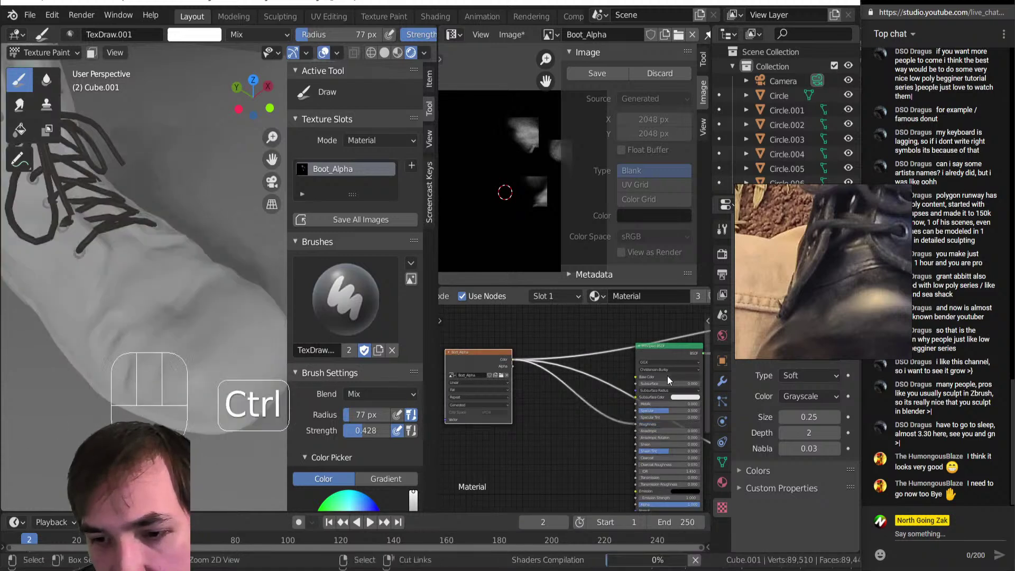
mouse_move(203, 352)
middle_mouse_down()
mouse_move(220, 325)
mouse_move(206, 322)
middle_mouse_up()
key("z")
mouse_move(192, 183)
middle_mouse_down()
mouse_move(194, 294)
mouse_move(143, 318)
middle_mouse_up()
right_click_drag(609, 372, 617, 394, "ctrl")
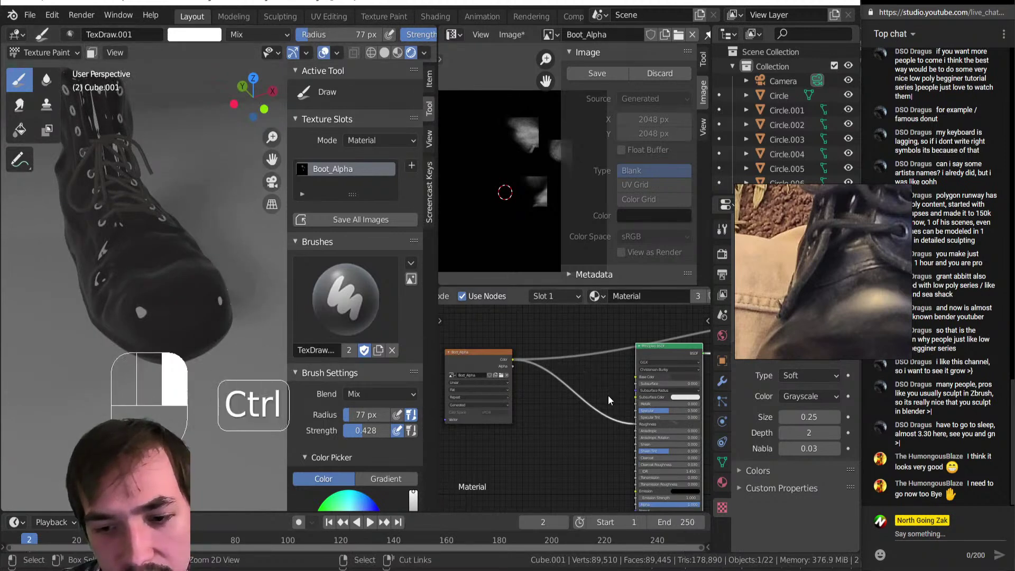
Step: Reload Boot_Alpha to clear the painted mask and set its generated fill to a mid grey with value 0.523
scroll(574, 416, "up", 2)
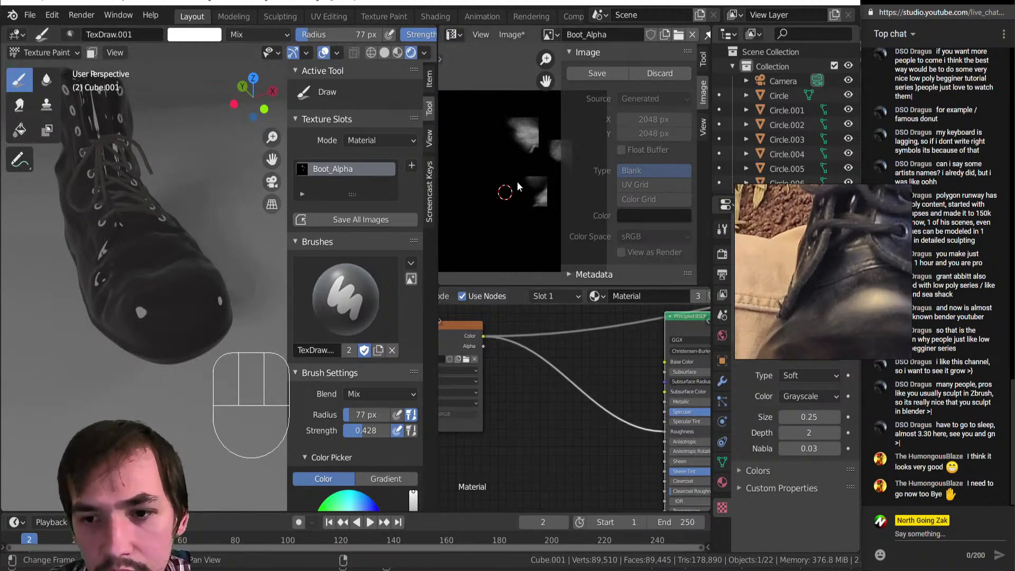
middle_click_drag(517, 182, 526, 188)
key("alt+r")
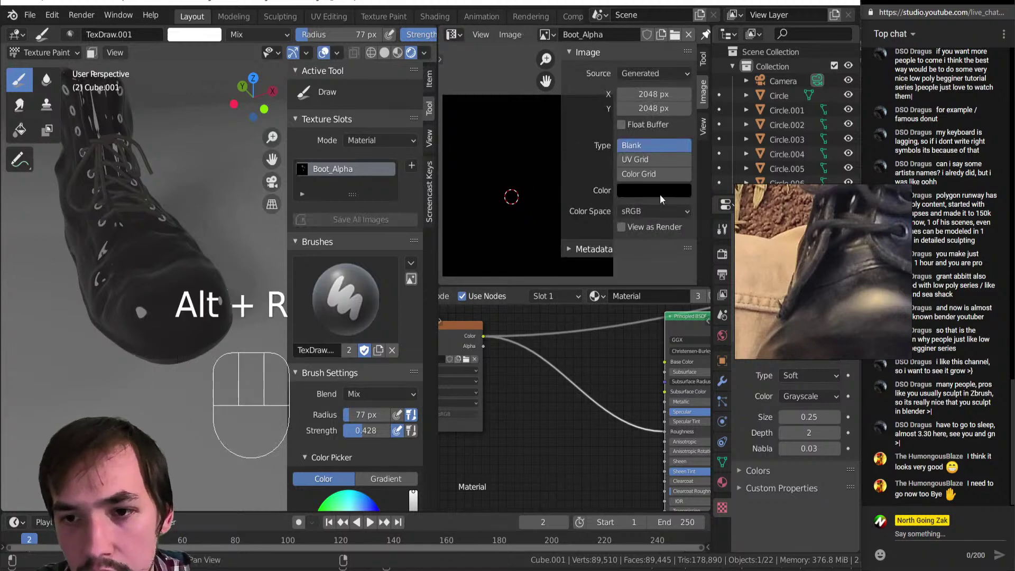
left_click(661, 192)
left_click_drag(736, 307, 736, 252)
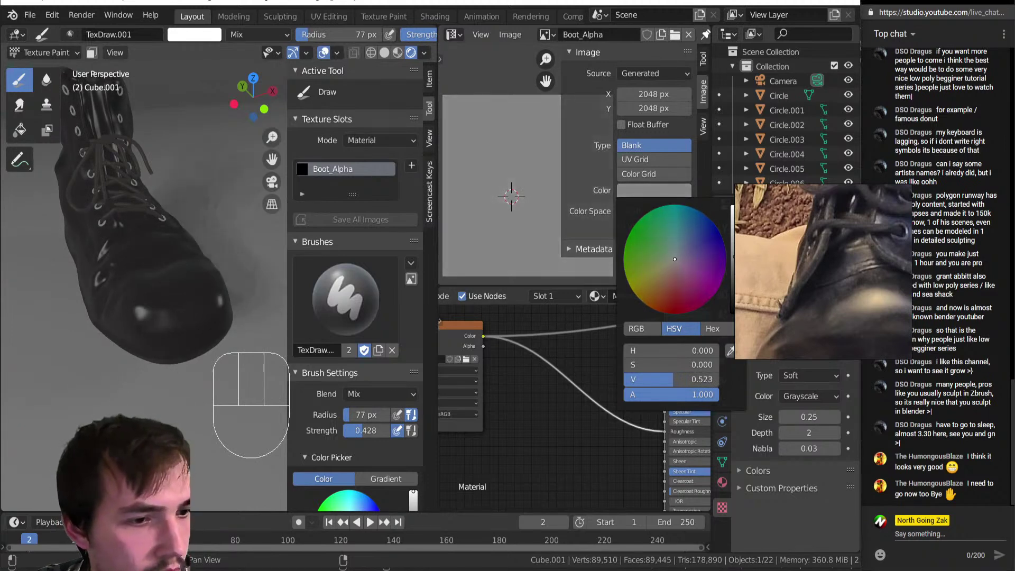
Step: Hide the 3D view's sidebar and paint white roughness strokes over the toe and the vamp
mouse_move(146, 237)
middle_mouse_down()
mouse_move(94, 249)
mouse_move(217, 233)
mouse_move(227, 287)
mouse_move(204, 252)
middle_mouse_up()
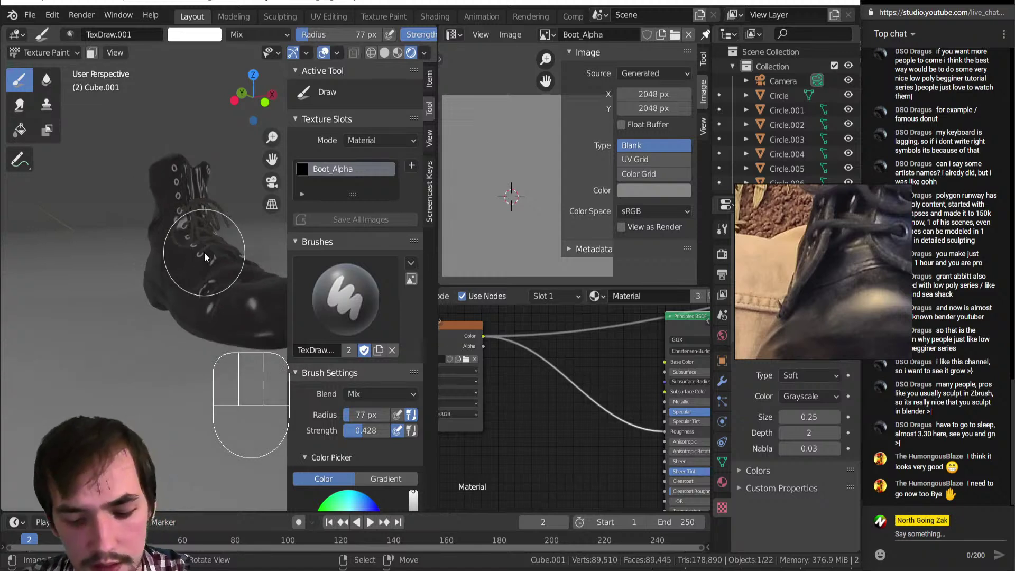
key("n")
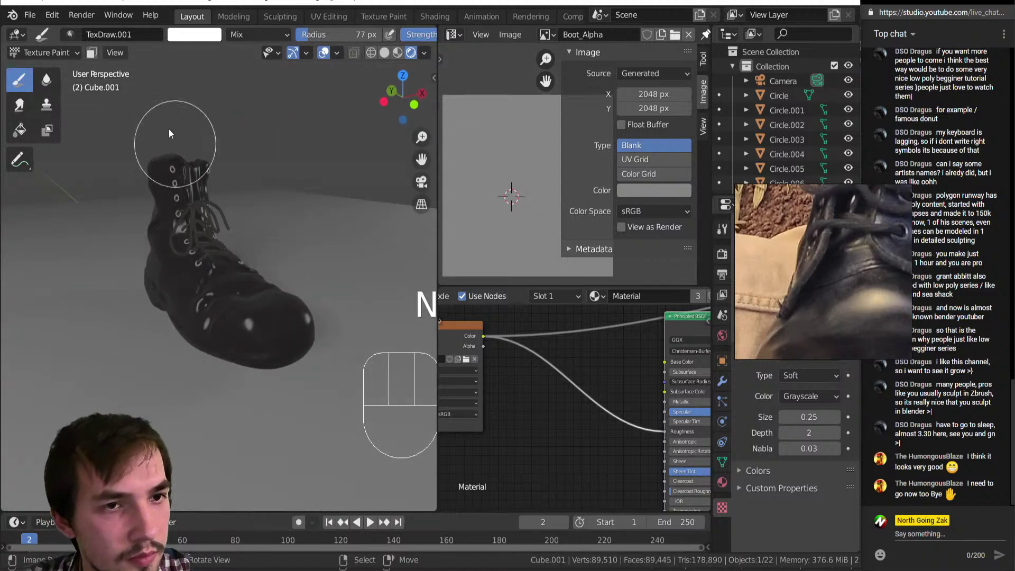
left_click_drag(224, 322, 263, 329)
mouse_move(250, 225)
left_mouse_down()
mouse_move(220, 337)
mouse_move(233, 265)
mouse_move(250, 275)
left_mouse_up()
mouse_move(250, 275)
middle_mouse_down()
mouse_move(243, 325)
mouse_move(239, 302)
middle_mouse_up()
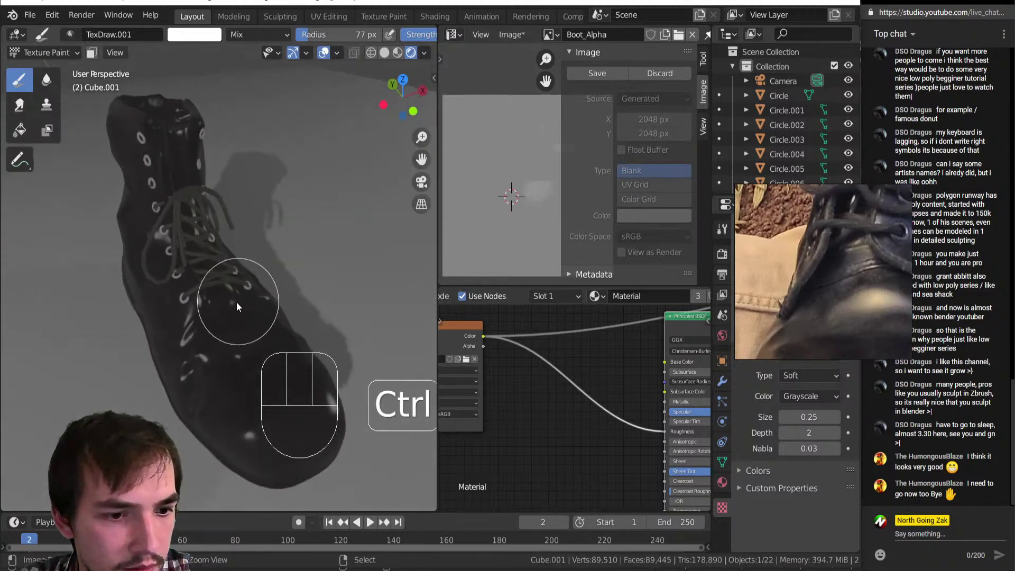
mouse_move(220, 430)
left_mouse_down()
mouse_move(272, 430)
mouse_move(232, 376)
left_mouse_up()
Step: Switch to solid shading and paint more white strokes across the toe and the side of the boot
key("z")
left_click(305, 365)
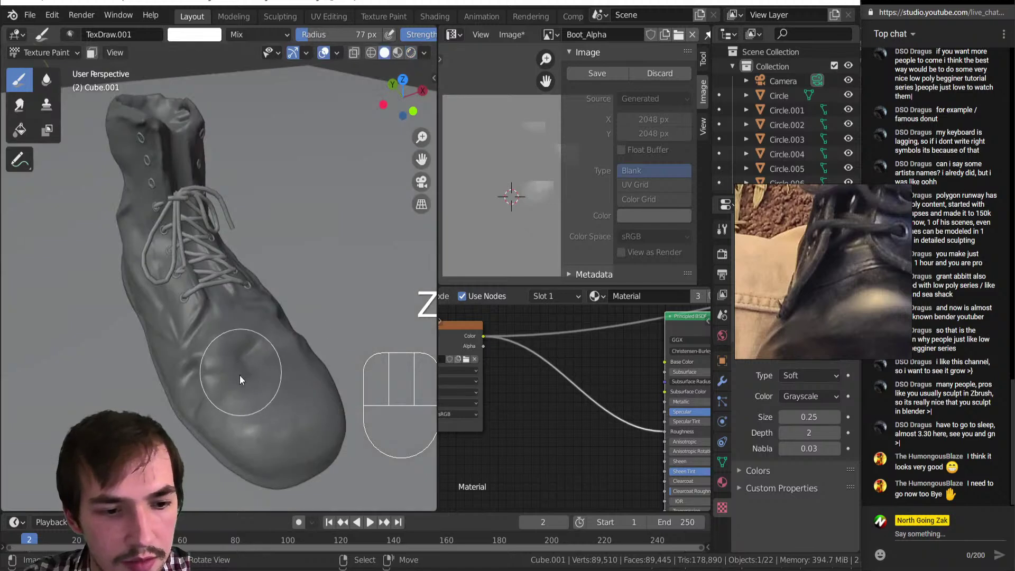
mouse_move(294, 373)
left_mouse_down()
mouse_move(249, 332)
mouse_move(232, 355)
left_mouse_up()
mouse_move(252, 378)
middle_mouse_down("ctrl")
mouse_move(218, 276)
mouse_move(192, 253)
mouse_move(202, 290)
middle_mouse_up("ctrl")
mouse_move(202, 290)
middle_mouse_down()
mouse_move(208, 307)
mouse_move(193, 285)
middle_mouse_up()
left_click_drag(128, 220, 148, 226)
mouse_move(147, 225)
middle_mouse_down()
mouse_move(178, 327)
mouse_move(150, 211)
mouse_move(179, 276)
mouse_move(237, 344)
mouse_move(207, 300)
mouse_move(223, 439)
middle_mouse_up()
mouse_move(215, 329)
middle_mouse_down("shift")
mouse_move(154, 258)
mouse_move(241, 347)
middle_mouse_up("shift")
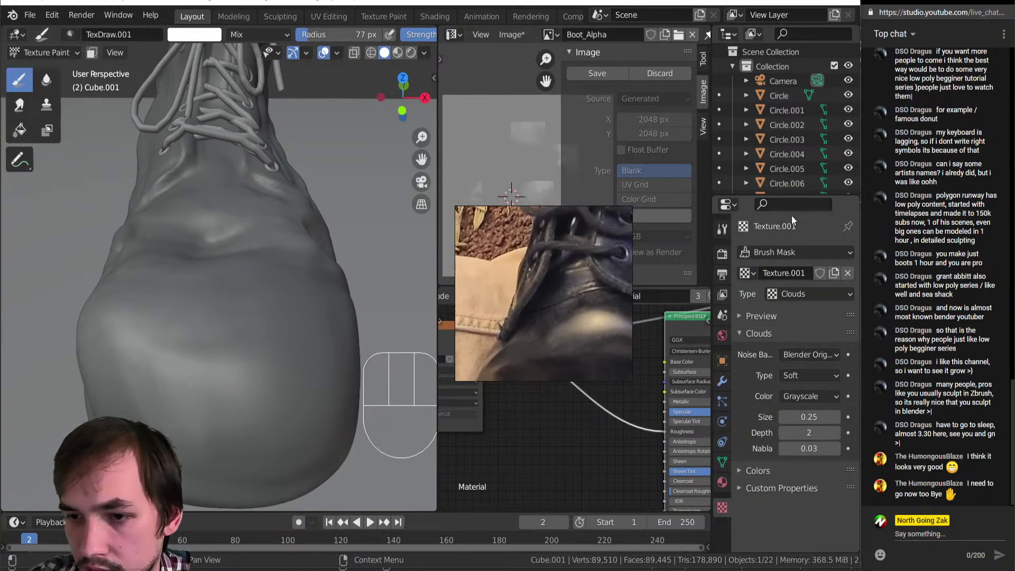
left_click(783, 248)
left_click(783, 248)
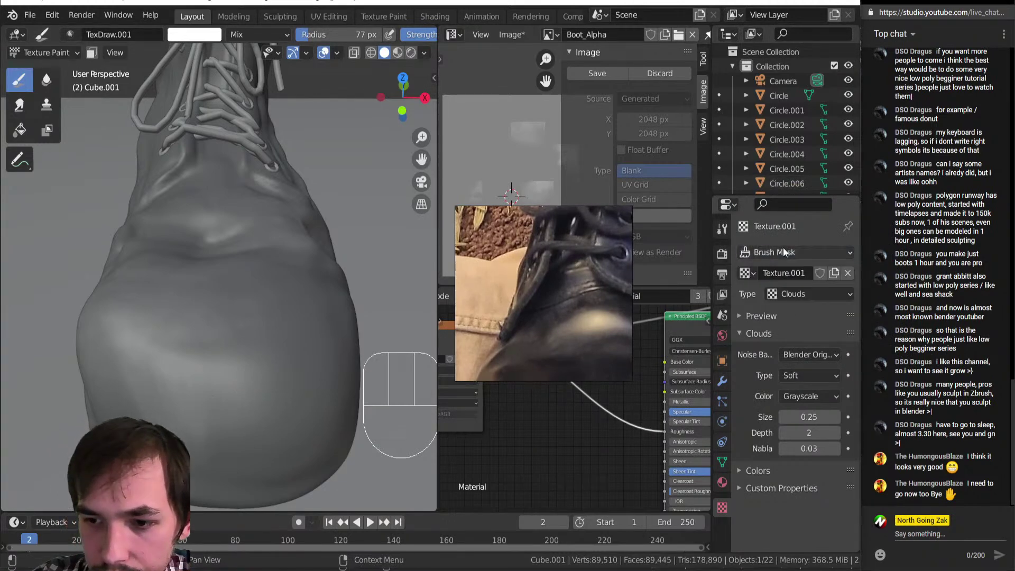
left_click(795, 292)
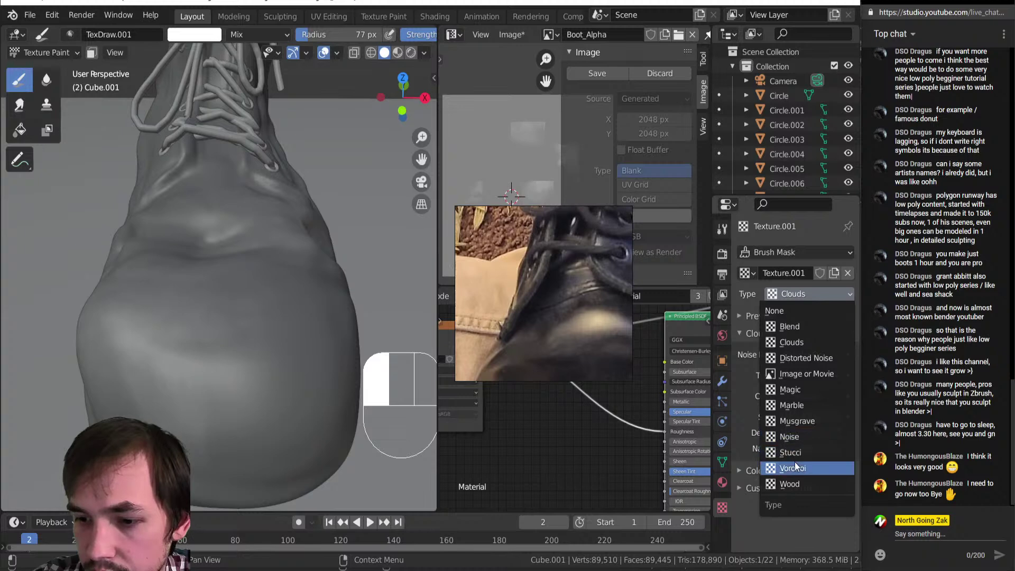
left_click(795, 468)
left_click(795, 296)
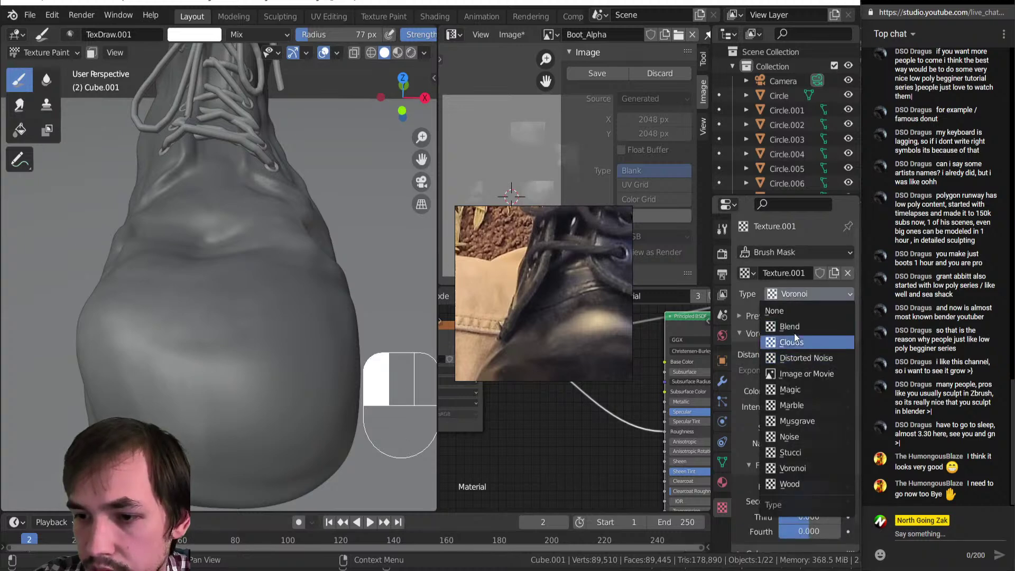
left_click(798, 341)
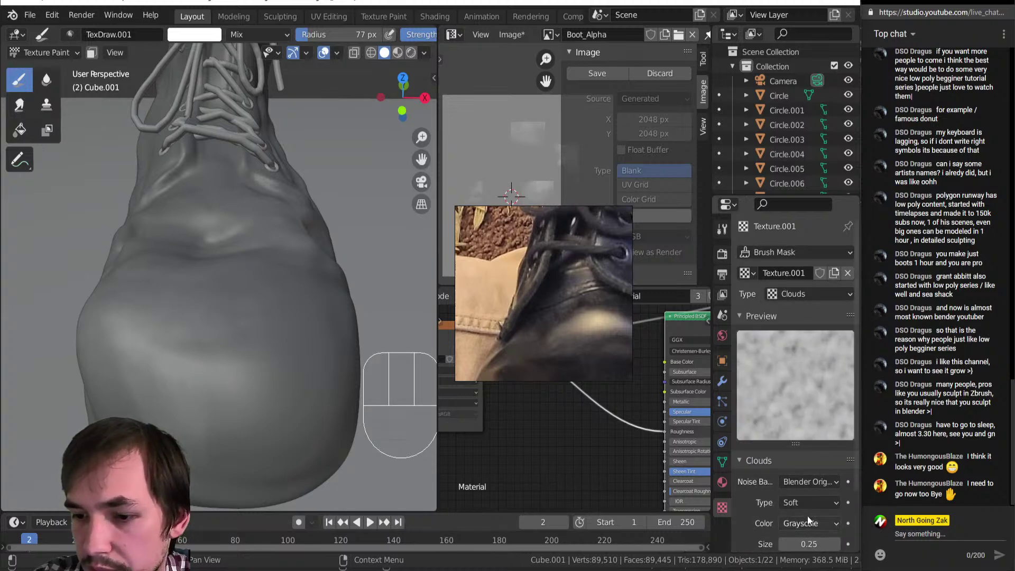
Step: Set the brush mask's Clouds noise basis to Voronoi Crackle and paint a stroke down the toe
left_click(807, 483)
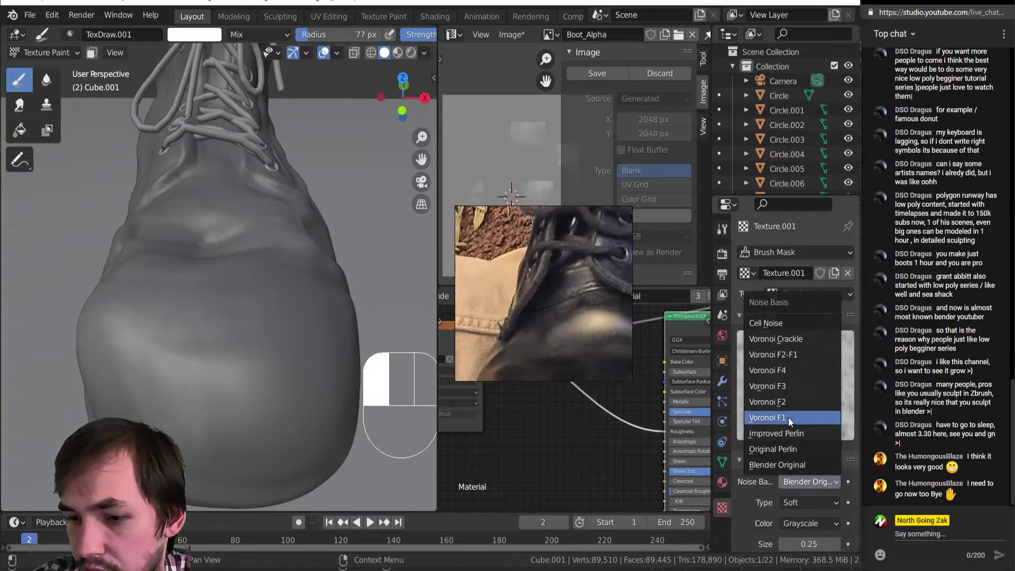
left_click(789, 417)
left_click(810, 483)
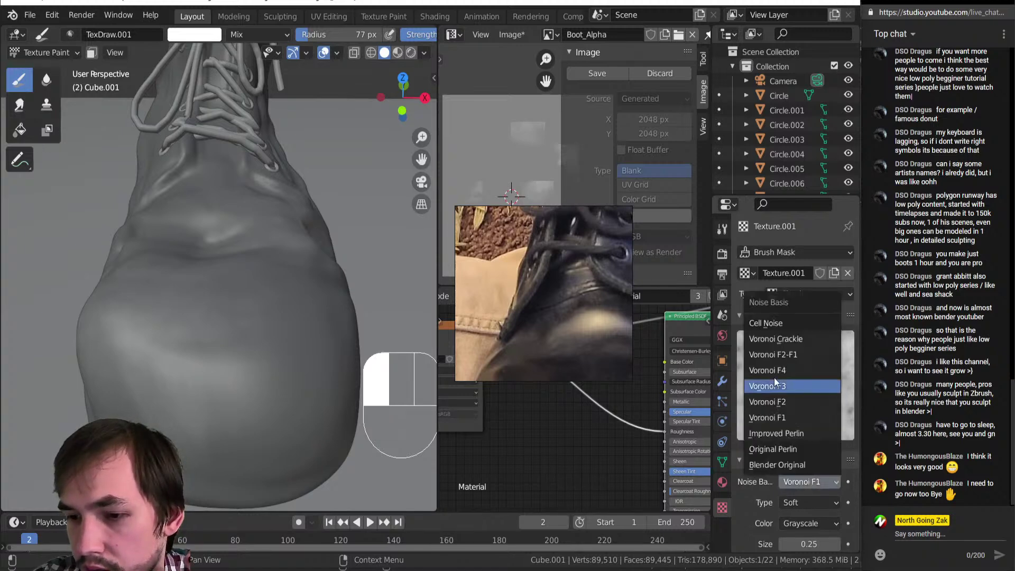
left_click(775, 339)
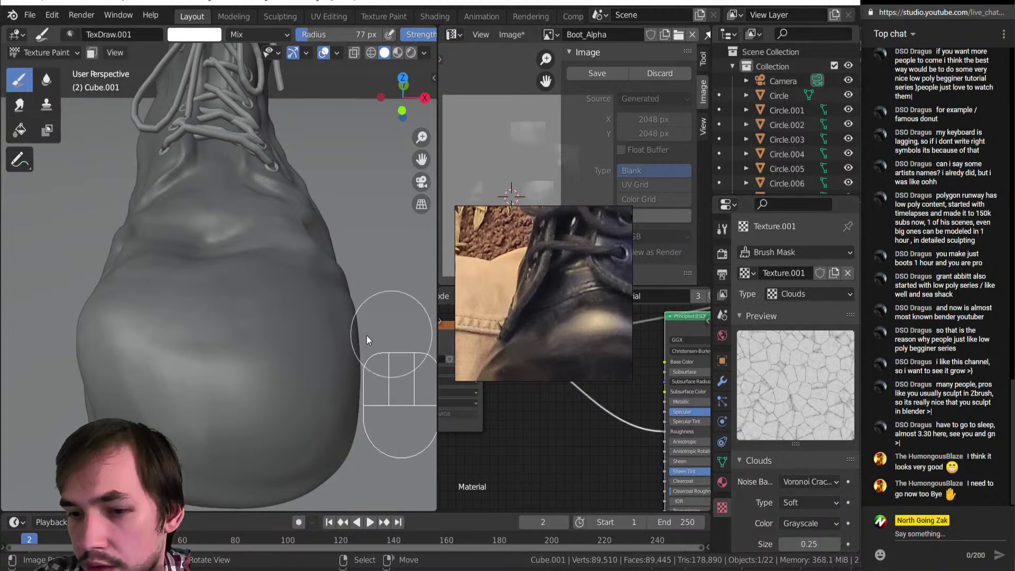
left_click_drag(217, 344, 214, 413)
middle_click_drag(238, 415, 237, 334)
middle_click_drag(236, 264, 230, 356, "shift")
Step: Enable the brush mask texture's Color Ramp and reverse it, placing the white stop at 0.018 ahead of the dark stop
scroll(789, 374, "down", 3)
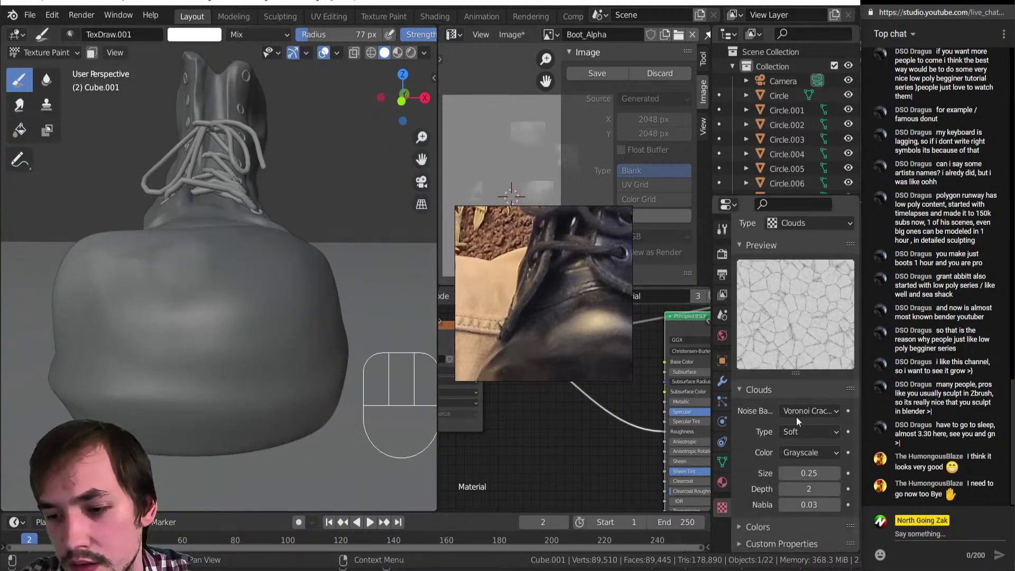
left_click(751, 527)
scroll(773, 413, "down", 6)
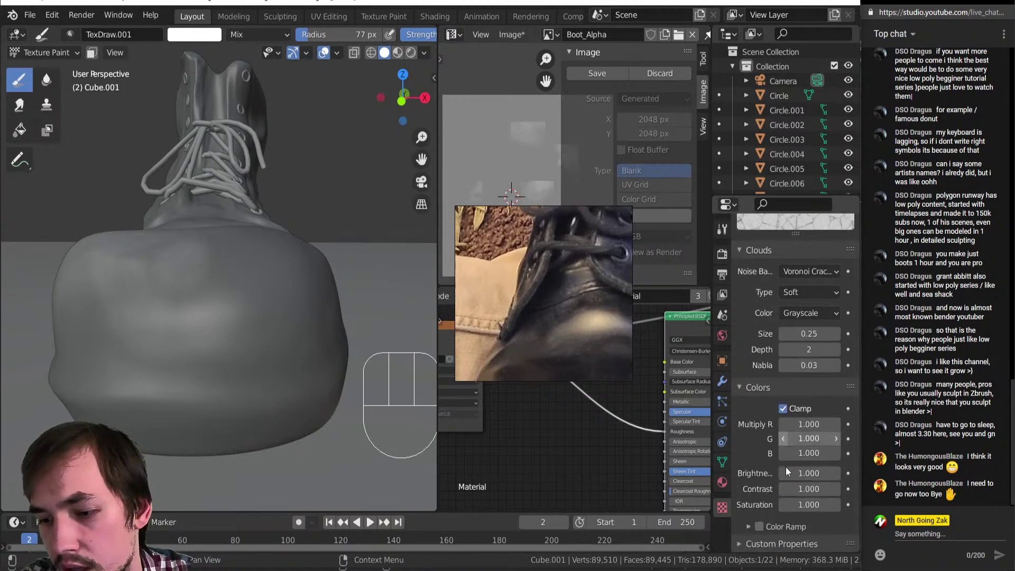
left_click(760, 528)
left_click(748, 529)
scroll(747, 516, "down", 3)
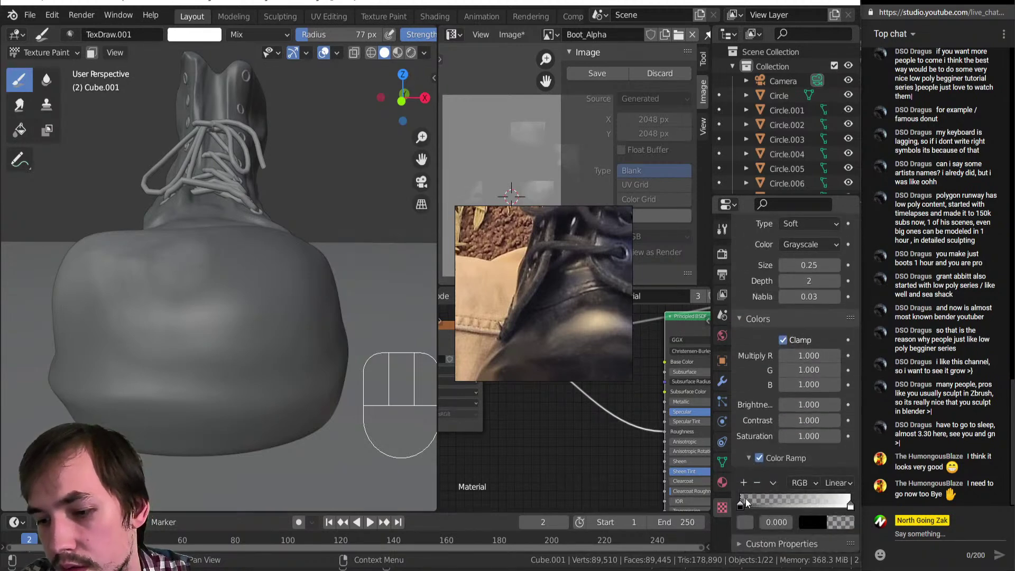
left_click_drag(813, 506, 824, 507)
left_click_drag(851, 506, 743, 506)
Step: Paint crackle-masked white strokes across the toe and return to rendered shading
left_click_drag(217, 302, 228, 298)
mouse_move(246, 272)
middle_mouse_down()
mouse_move(288, 356)
mouse_move(284, 316)
middle_mouse_up()
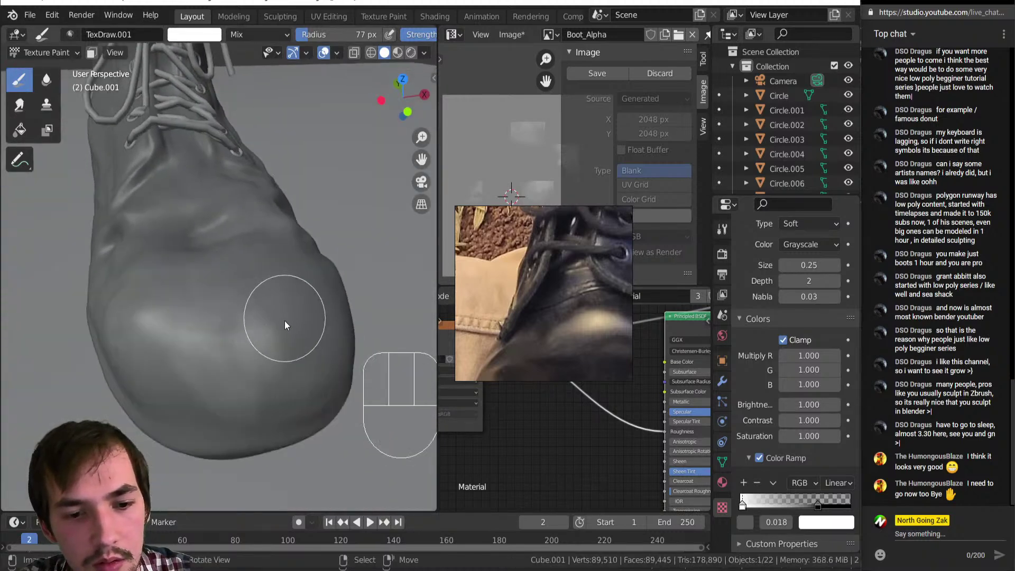
key("z")
left_click(208, 170)
mouse_move(283, 343)
left_mouse_down()
mouse_move(288, 360)
mouse_move(231, 391)
left_mouse_up()
middle_click_drag(188, 353, 217, 290)
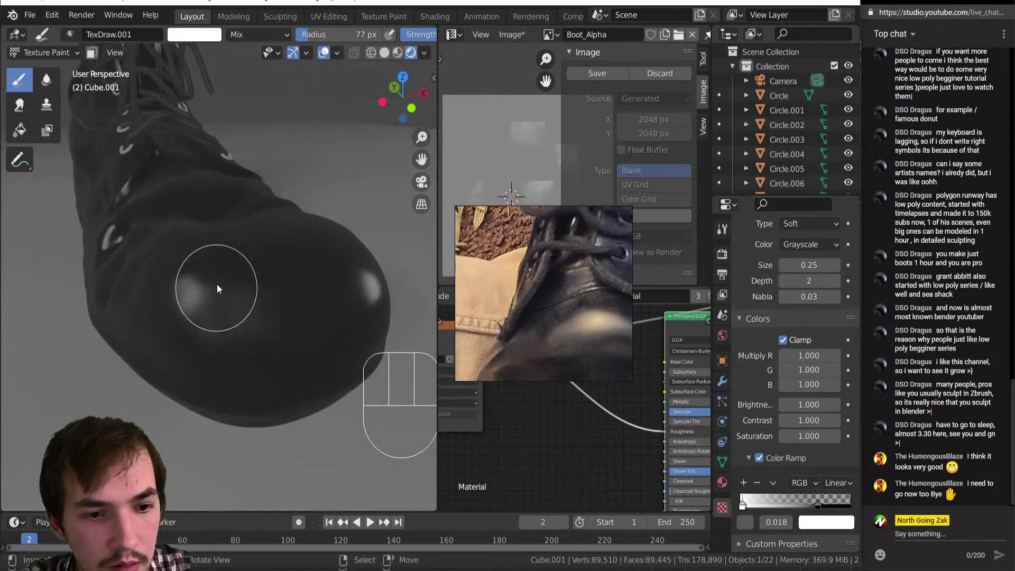
middle_click_drag(280, 278, 224, 227)
Step: Connect Boot_Alpha's Color to the glossy shader's Base Color and insert a ColorRamp node on that link
scroll(595, 469, "down", 3)
middle_click_drag(595, 468, 535, 427)
left_click_drag(530, 429, 637, 442)
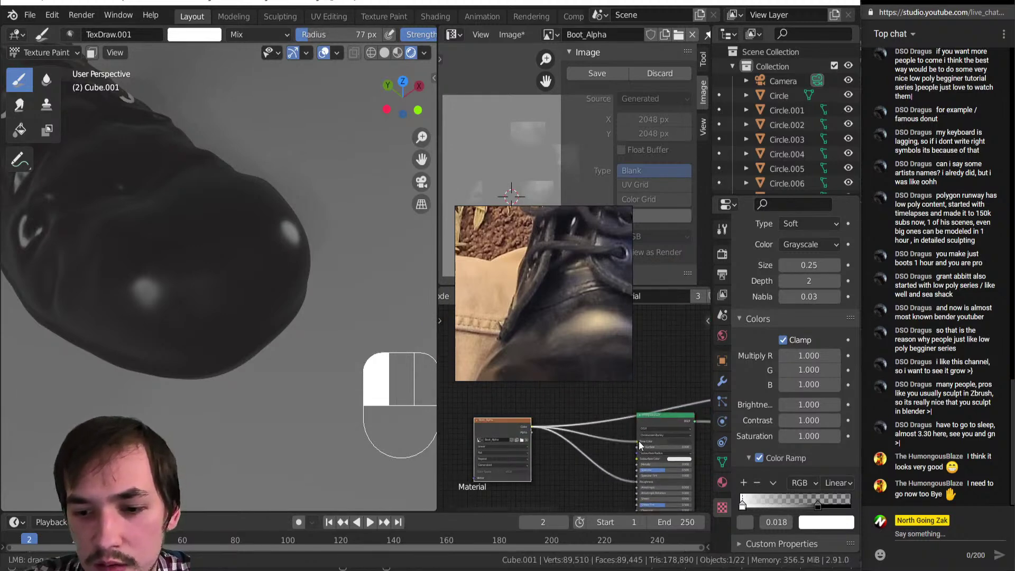
mouse_move(166, 287)
middle_mouse_down()
mouse_move(155, 321)
mouse_move(195, 311)
mouse_move(245, 347)
middle_mouse_up()
key("shift+a")
mouse_move(521, 469)
left_click(681, 249)
left_click(599, 424)
Step: Adjust the ColorRamp's stops to control how the painted wear lightens the toe, with B-Spline interpolation
mouse_move(577, 451)
left_mouse_down()
mouse_move(595, 449)
mouse_move(510, 452)
left_mouse_up()
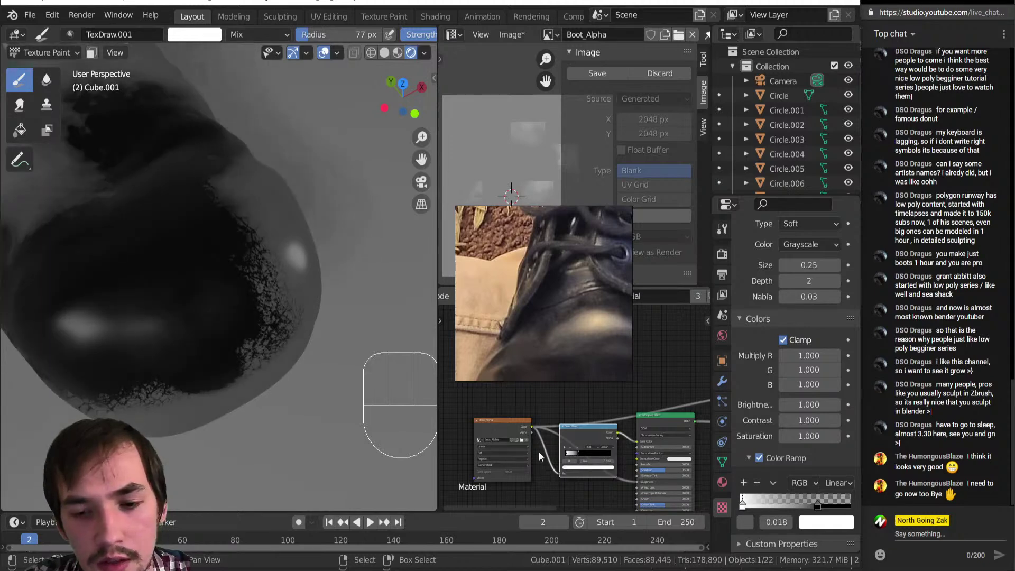
mouse_move(578, 452)
left_mouse_down()
mouse_move(592, 453)
mouse_move(576, 454)
left_mouse_up()
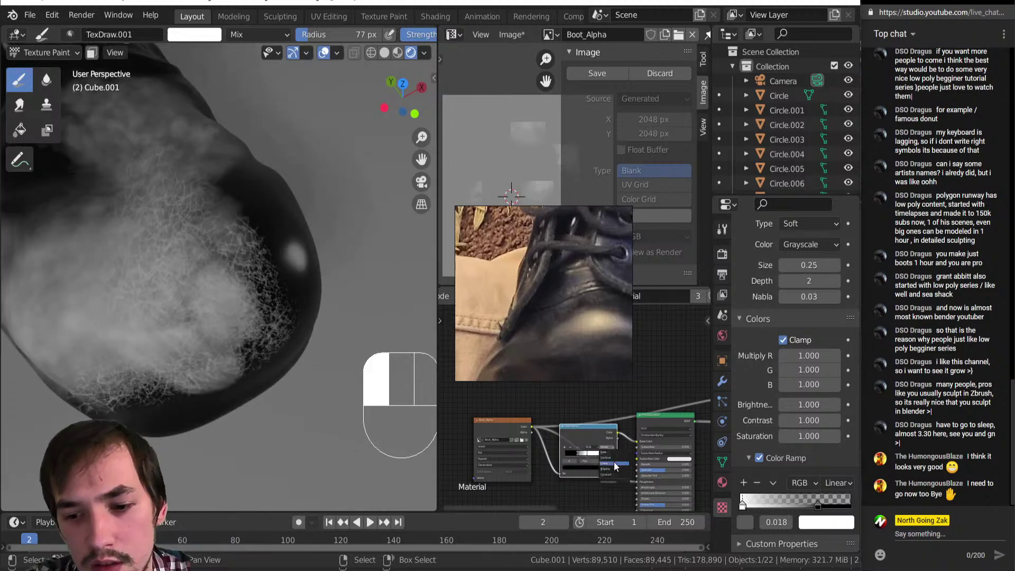
left_click(614, 467)
middle_click_drag(266, 300, 317, 296)
scroll(583, 455, "up", 4)
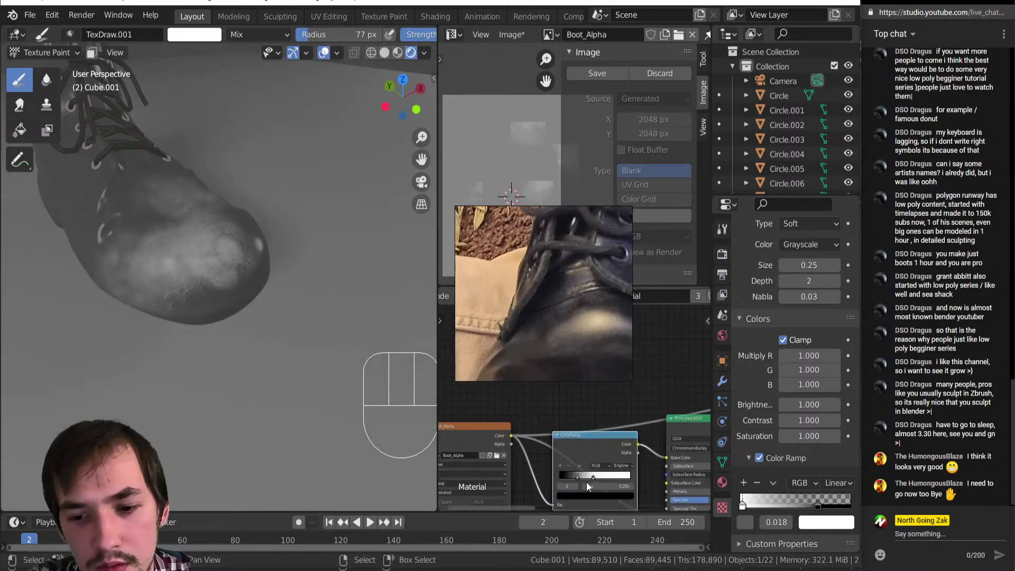
left_click_drag(576, 443, 599, 447)
Step: Move the ColorRamp node up above the Boot_Alpha image node
middle_click_drag(381, 336, 243, 317)
scroll(686, 456, "down", 3)
left_click_drag(608, 399, 606, 322)
scroll(161, 179, "down", 5)
mouse_move(161, 180)
middle_mouse_down("shift")
mouse_move(230, 307)
mouse_move(254, 268)
mouse_move(325, 261)
mouse_move(231, 263)
middle_mouse_up("shift")
scroll(224, 296, "up", 4)
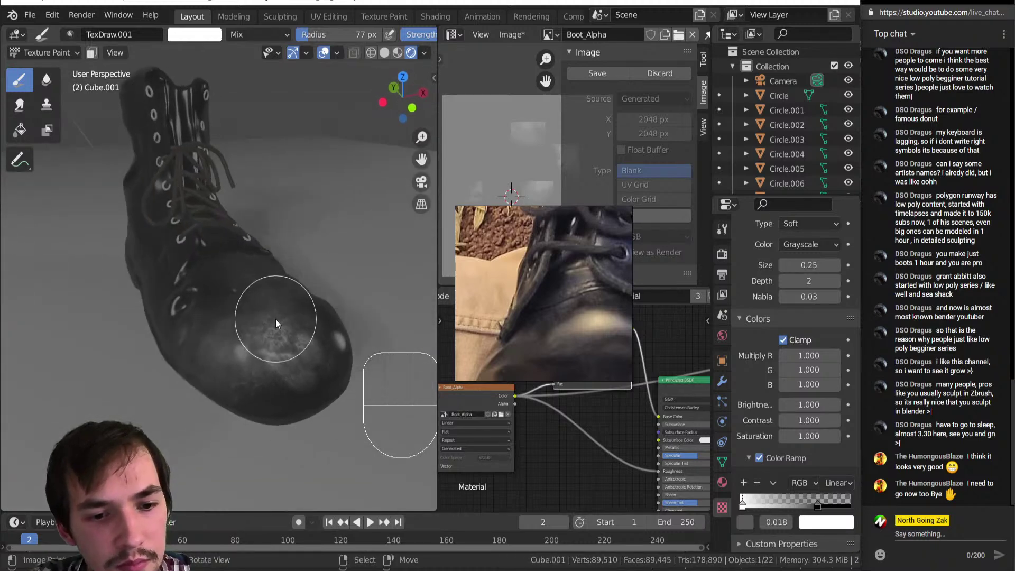
Step: Tint the ColorRamp's white stop a warm cream with hue 0.139 and saturation 0.100
scroll(686, 426, "up", 3)
middle_click_drag(573, 407, 555, 442)
left_click(585, 450)
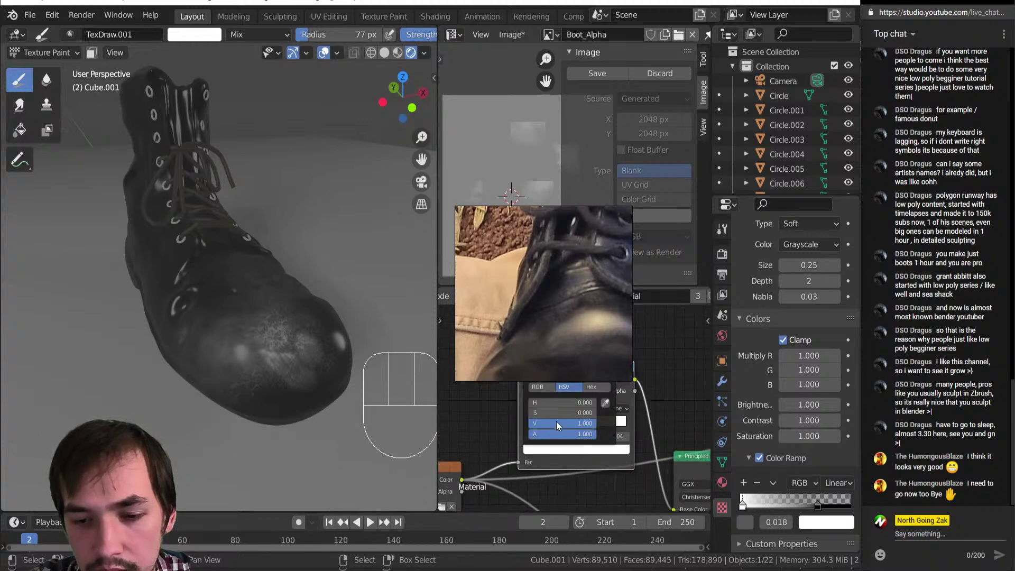
left_click_drag(553, 411, 565, 403)
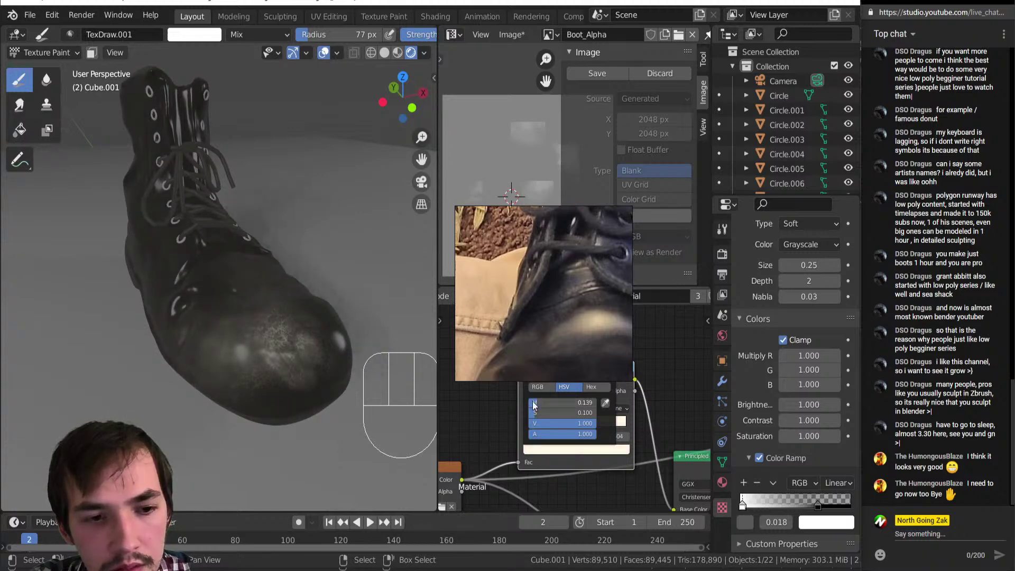
Step: Enlarge the brush radius to 94 px and paint crackle-masked wear over the toe and the area above it
middle_click_drag(192, 324, 219, 286)
middle_click_drag(241, 135, 233, 195)
key("bracketright")
key("bracketright")
key("bracketright")
mouse_move(236, 266)
left_mouse_down()
mouse_move(261, 252)
mouse_move(249, 202)
left_mouse_up()
mouse_move(249, 202)
middle_mouse_down("ctrl")
mouse_move(250, 268)
mouse_move(243, 235)
middle_mouse_up("ctrl")
left_click_drag(242, 234, 254, 248)
left_click_drag(251, 286, 279, 293)
middle_click_drag(293, 278, 274, 205)
mouse_move(274, 206)
left_mouse_down()
mouse_move(275, 177)
mouse_move(243, 171)
mouse_move(255, 174)
left_mouse_up()
middle_click_drag(256, 174, 253, 327)
Step: Paint a dark crackle-masked stroke across the toe with the inverted brush color to break up the wear
scroll(247, 325, "down", 1)
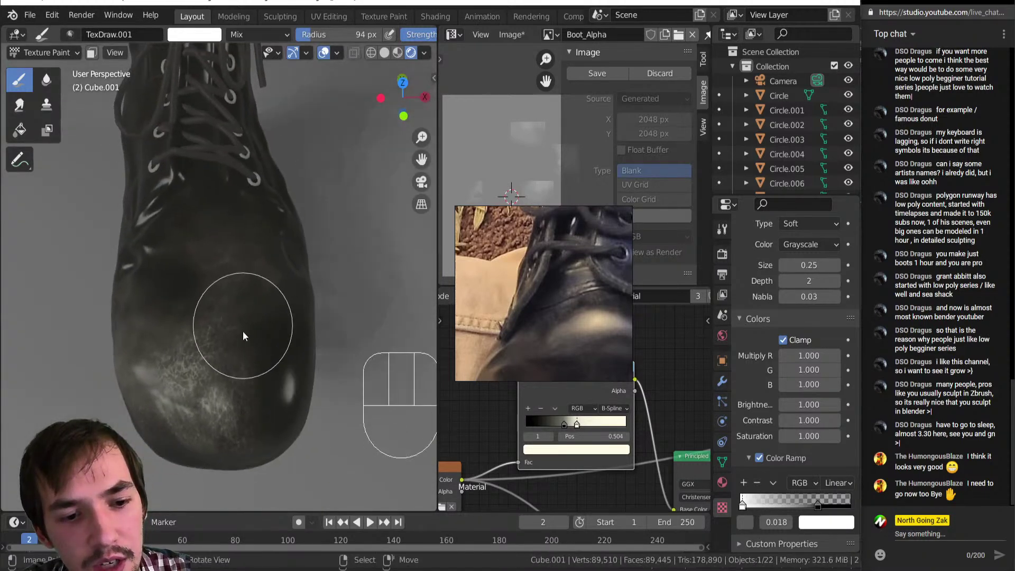
scroll(269, 345, "up", 1, "ctrl")
mouse_move(274, 345)
left_mouse_down()
mouse_move(202, 387)
mouse_move(213, 412)
mouse_move(215, 391)
mouse_move(227, 392)
mouse_move(225, 402)
mouse_move(254, 370)
mouse_move(233, 373)
mouse_move(248, 366)
left_mouse_up()
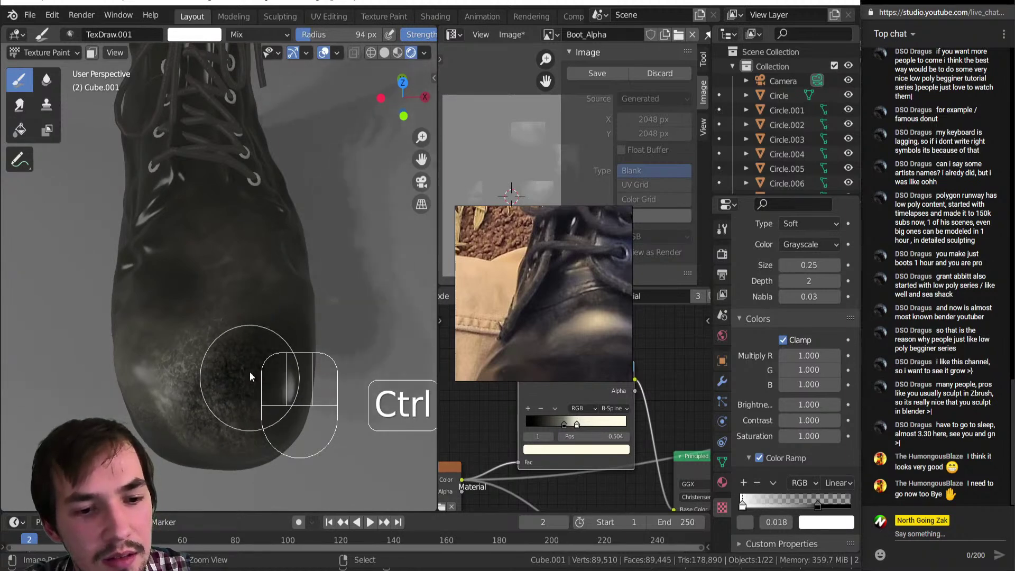
mouse_move(227, 363)
middle_mouse_down()
mouse_move(221, 292)
mouse_move(209, 286)
mouse_move(243, 322)
middle_mouse_up()
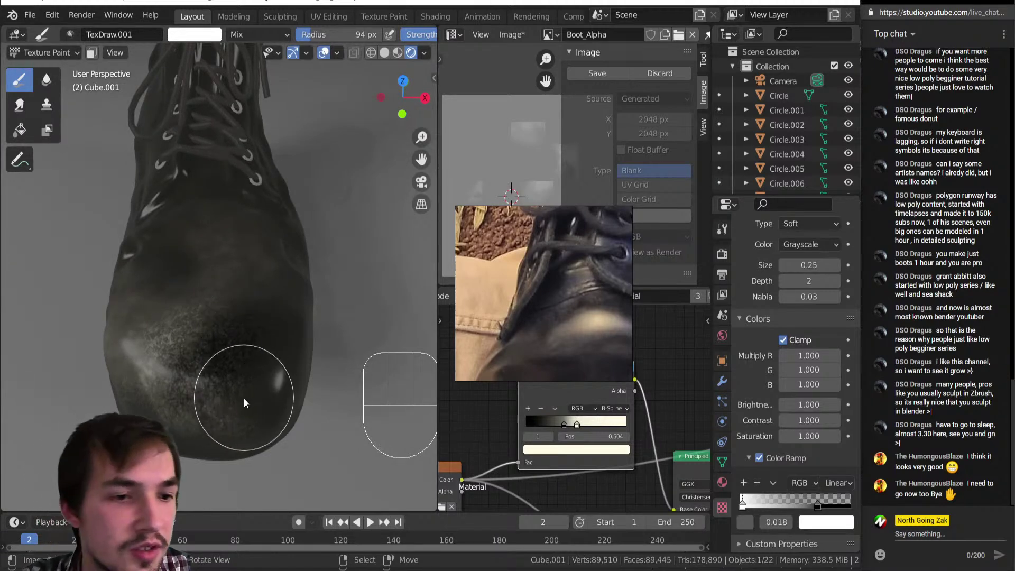
Step: Switch the base-color ColorRamp to Cardinal interpolation and reposition its black and cream stops
scroll(558, 418, "up", 2)
left_click_drag(579, 428, 612, 430)
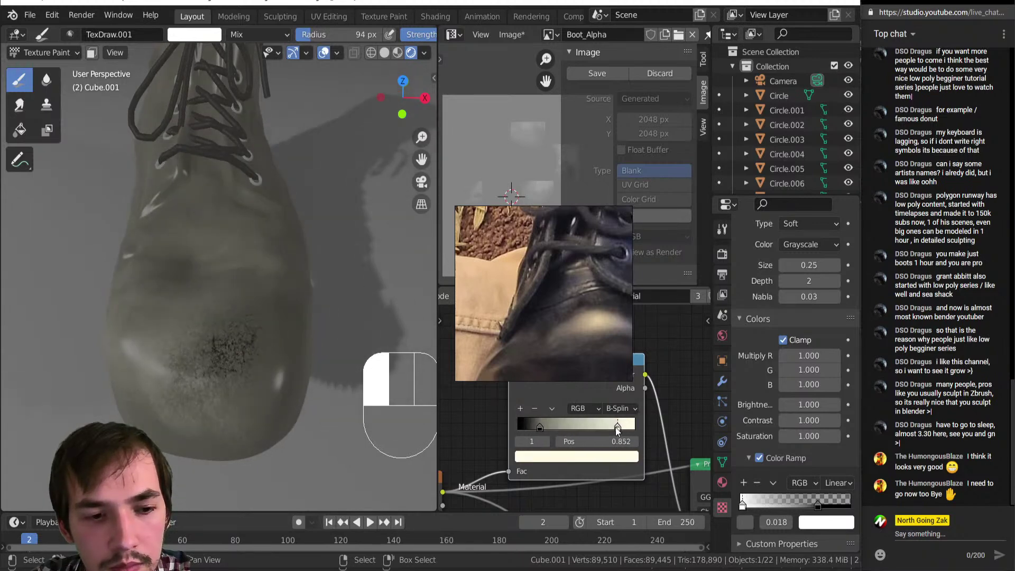
left_click_drag(543, 426, 588, 427)
left_click(620, 408)
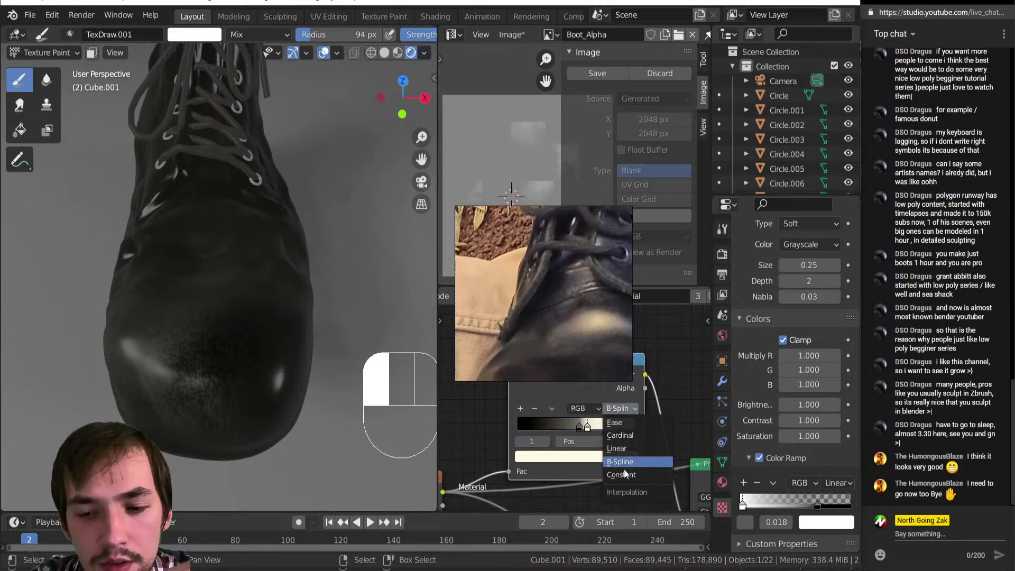
left_click(621, 436)
mouse_move(580, 426)
left_mouse_down()
mouse_move(548, 430)
mouse_move(555, 438)
left_mouse_up()
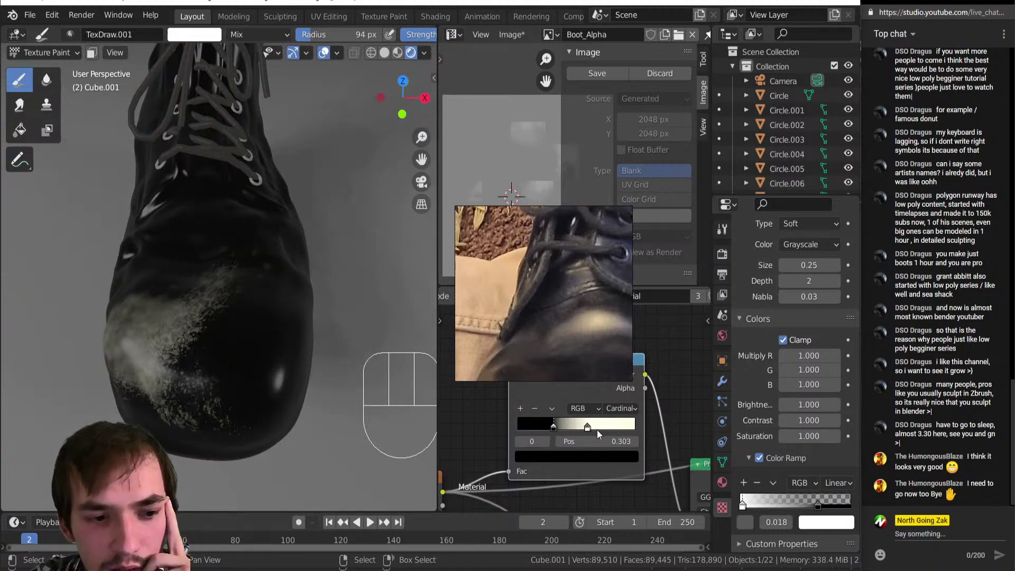
mouse_move(587, 426)
left_mouse_down()
mouse_move(491, 428)
mouse_move(541, 429)
left_mouse_up()
Step: Reduce the brush radius to 75 px and paint crackle-masked strokes over the toe
middle_click_drag(217, 332, 284, 332)
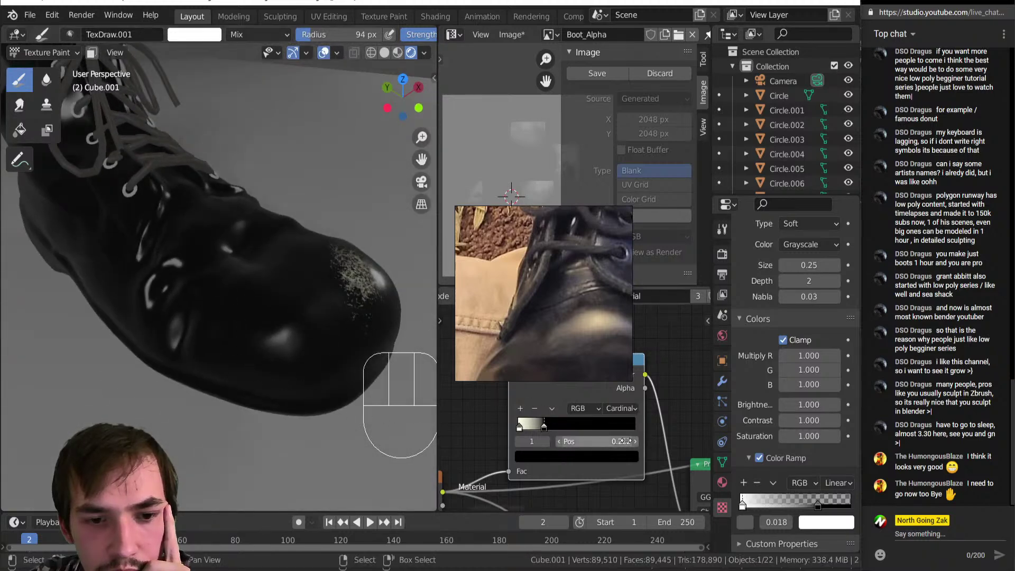
scroll(595, 435, "down", 5)
middle_click_drag(562, 415, 520, 360)
scroll(147, 218, "down", 2)
mouse_move(147, 218)
middle_mouse_down()
mouse_move(144, 274)
mouse_move(158, 297)
middle_mouse_up()
scroll(160, 298, "up", 2)
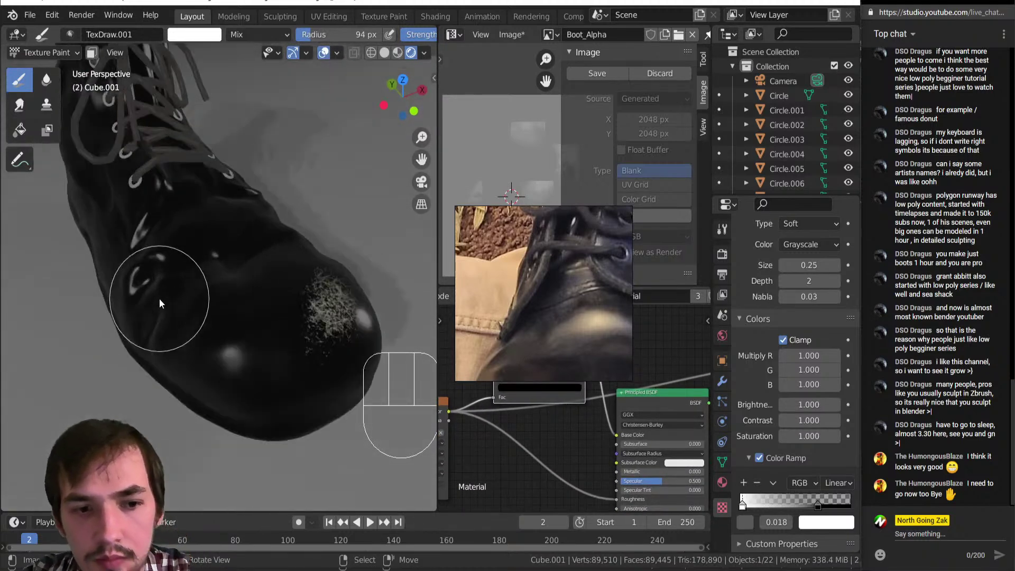
right_click(286, 324)
middle_click_drag(396, 328, 311, 260, "ctrl")
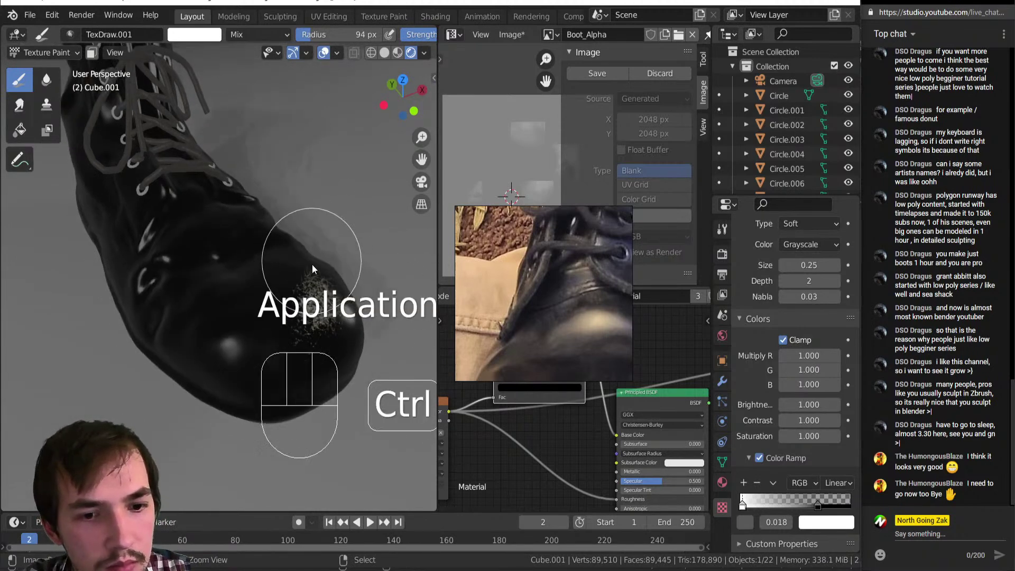
key("bracketleft")
key("bracketleft")
key("bracketleft")
left_click(265, 347)
mouse_move(265, 346)
left_mouse_down()
mouse_move(322, 293)
mouse_move(307, 329)
mouse_move(215, 331)
mouse_move(240, 337)
mouse_move(262, 323)
mouse_move(296, 338)
left_mouse_up()
left_click(276, 343)
Step: Move the base-color ramp's cream stop to the far bright end and place the black stop at 0.261
scroll(500, 425, "down", 2)
scroll(542, 482, "up", 3)
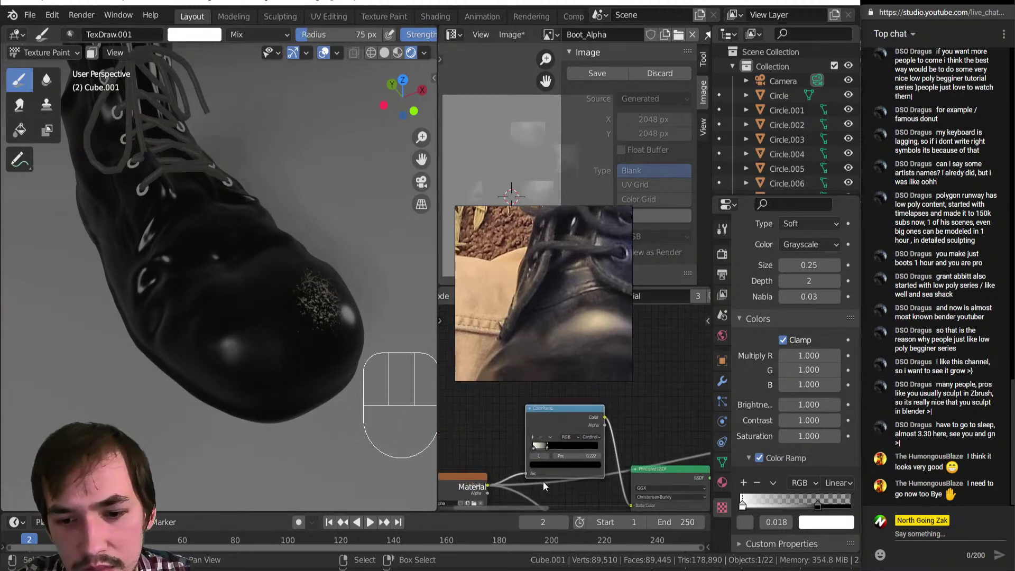
mouse_move(524, 469)
left_mouse_down()
mouse_move(618, 459)
mouse_move(614, 468)
left_mouse_up()
left_click_drag(539, 472, 537, 468)
middle_click_drag(192, 259, 196, 252)
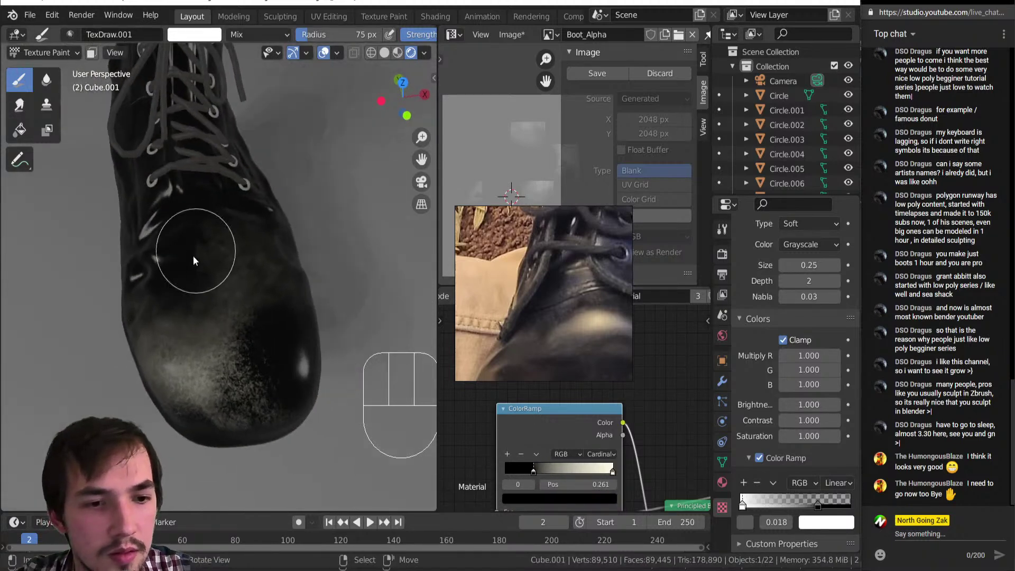
Step: Sample a light grey from the boot as the brush color and paint it over the toe's crackled side
key("s")
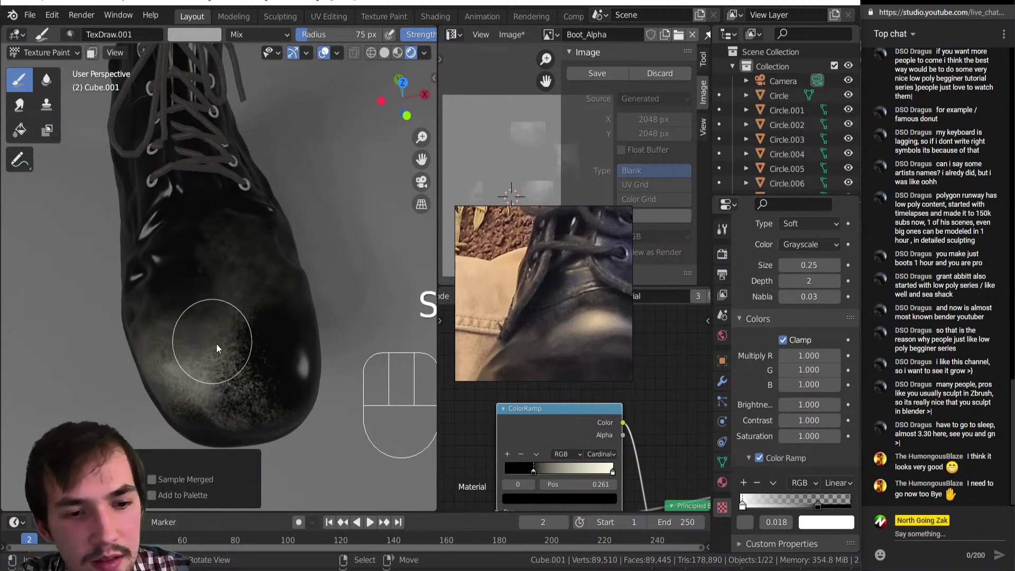
mouse_move(262, 375)
left_mouse_down()
mouse_move(279, 373)
mouse_move(277, 387)
left_mouse_up()
middle_click_drag(268, 389, 217, 319)
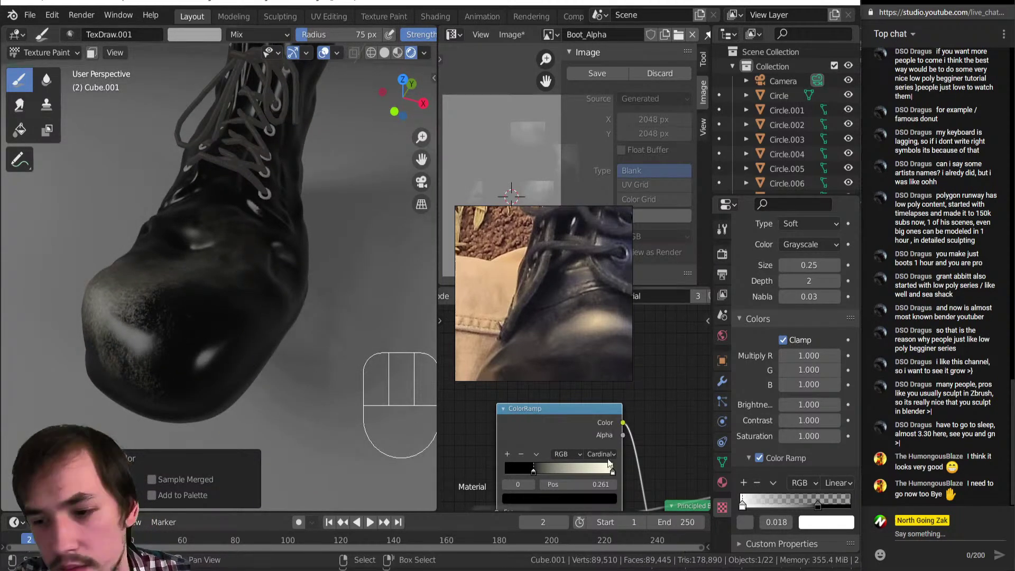
Step: Change the Clouds brush mask's noise basis to Original Perlin after trying Cell Noise
scroll(762, 346, "up", 10)
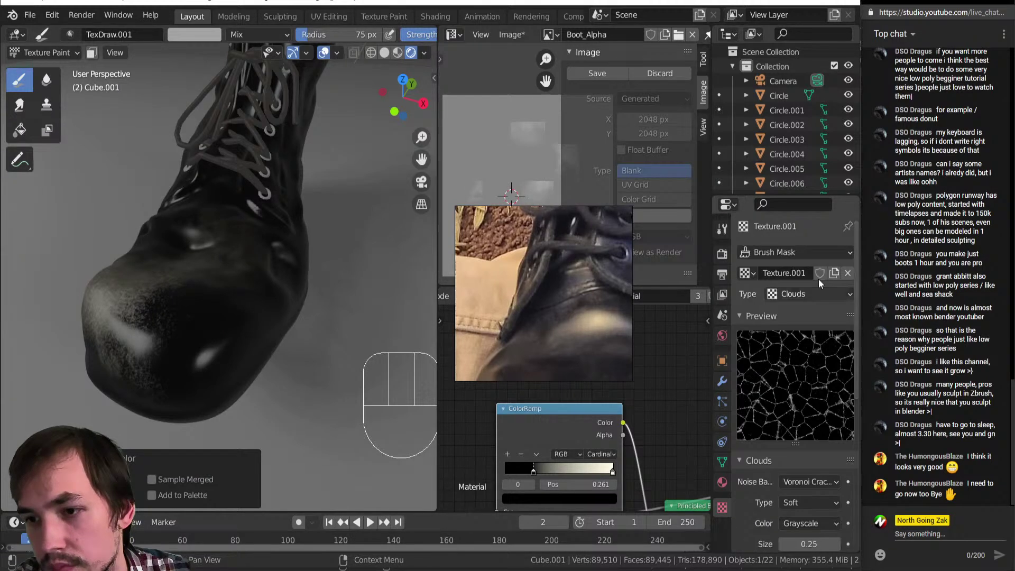
left_click(779, 293)
left_click(800, 483)
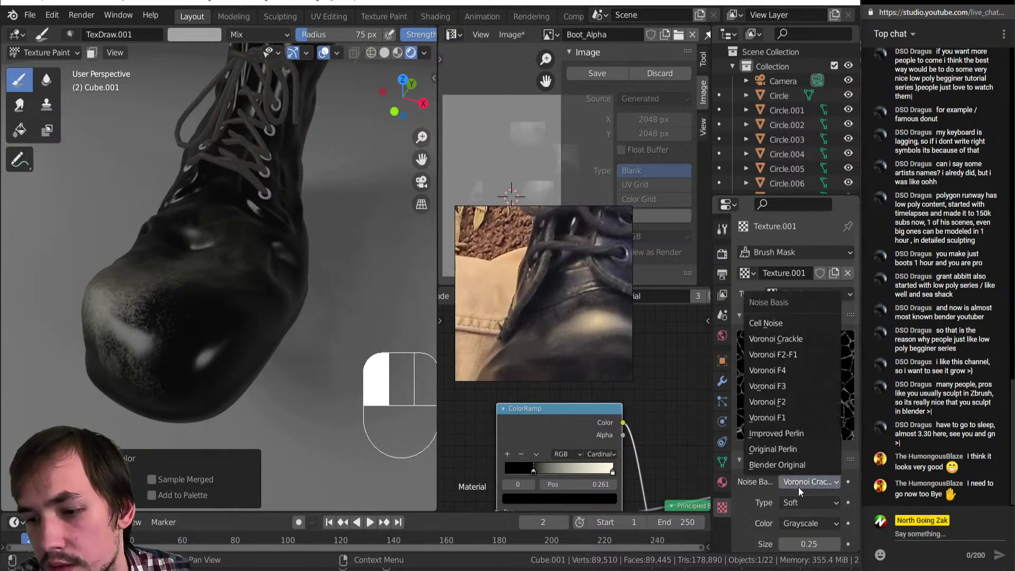
left_click(767, 323)
mouse_move(800, 482)
left_mouse_down()
mouse_move(773, 400)
mouse_move(767, 450)
left_mouse_up()
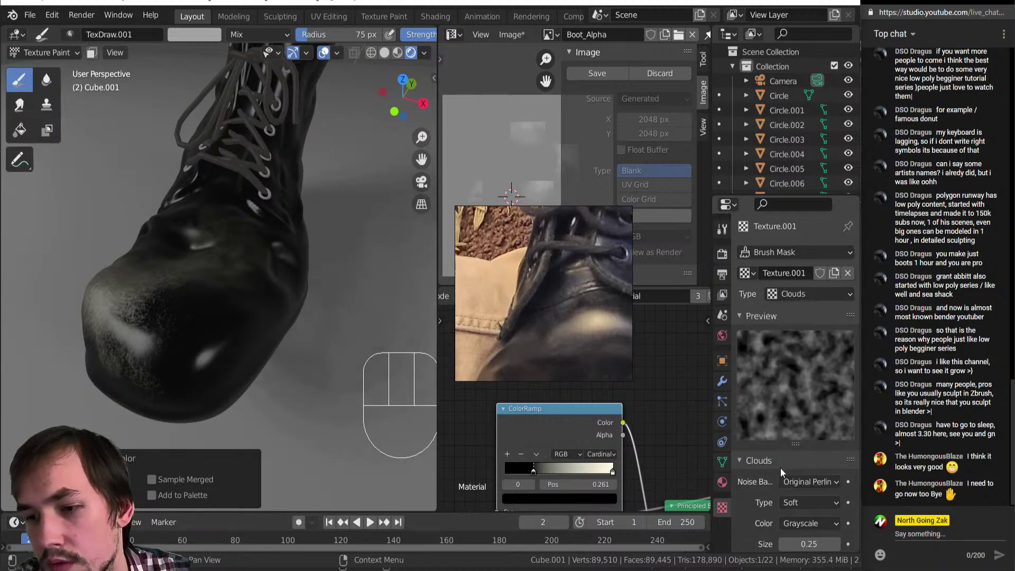
Step: Paint soft cloud-masked grey wear around both sides of the toe, resampling the brush color from the boot
mouse_move(155, 307)
left_mouse_down()
mouse_move(163, 313)
mouse_move(175, 294)
mouse_move(166, 337)
mouse_move(178, 359)
mouse_move(192, 360)
mouse_move(223, 311)
left_mouse_up()
mouse_move(204, 324)
middle_mouse_down()
mouse_move(153, 354)
mouse_move(139, 350)
middle_mouse_up()
mouse_move(127, 339)
left_mouse_down()
mouse_move(165, 357)
mouse_move(204, 351)
mouse_move(143, 333)
mouse_move(141, 302)
mouse_move(117, 302)
left_mouse_up()
mouse_move(117, 303)
middle_mouse_down()
mouse_move(283, 270)
mouse_move(184, 249)
middle_mouse_up()
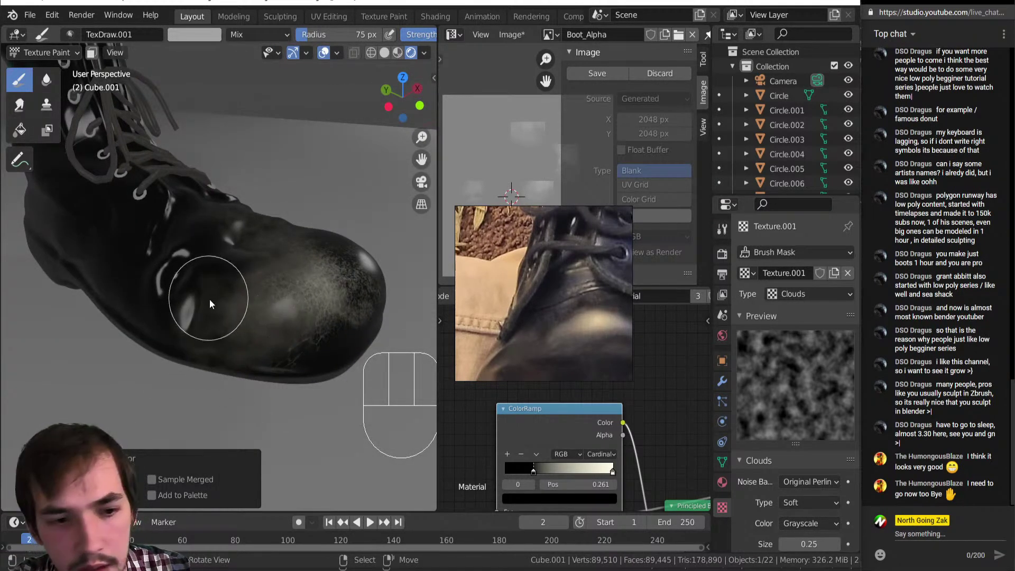
key("s")
key("s")
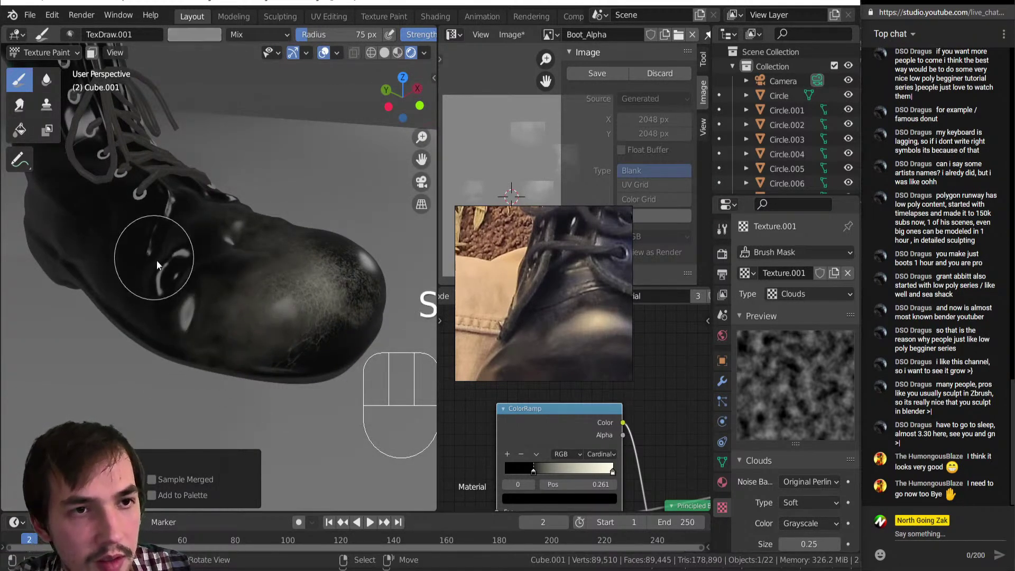
mouse_move(227, 284)
left_mouse_down()
mouse_move(254, 323)
mouse_move(219, 300)
left_mouse_up()
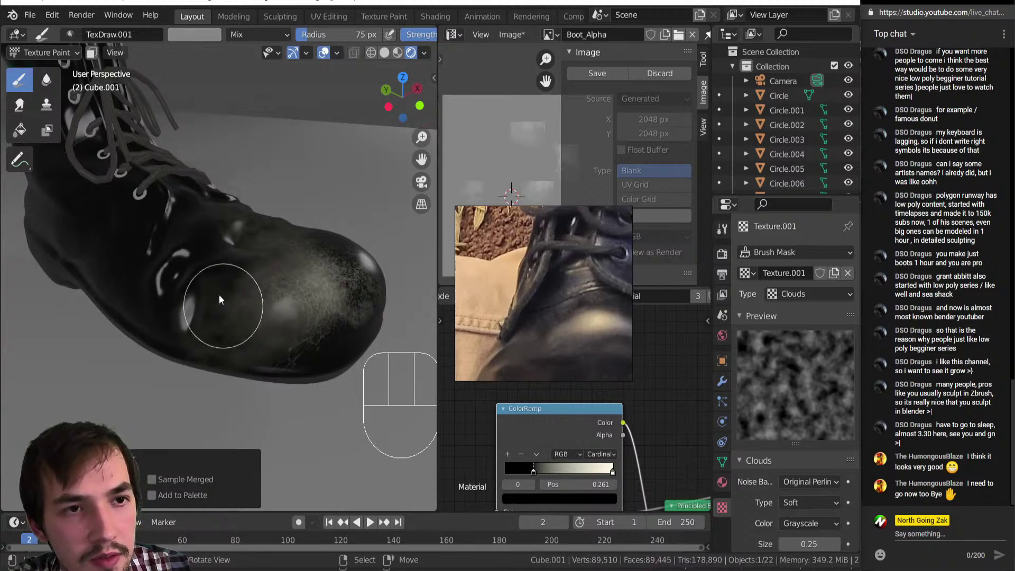
Step: Set the brush color to black and paint over the toe's wear from several sides to darken it
left_click(214, 35)
left_click_drag(280, 118, 281, 153)
mouse_move(243, 296)
left_mouse_down()
mouse_move(273, 334)
mouse_move(339, 284)
mouse_move(351, 303)
left_mouse_up()
middle_click_drag(351, 304, 242, 324)
mouse_move(242, 399)
left_mouse_down()
mouse_move(196, 340)
mouse_move(182, 300)
mouse_move(150, 323)
mouse_move(160, 288)
mouse_move(182, 304)
left_mouse_up()
mouse_move(182, 304)
middle_mouse_down()
mouse_move(198, 261)
mouse_move(227, 297)
middle_mouse_up()
mouse_move(294, 267)
left_mouse_down()
mouse_move(304, 259)
mouse_move(356, 295)
mouse_move(296, 285)
left_mouse_up()
mouse_move(274, 281)
middle_mouse_down()
mouse_move(147, 249)
mouse_move(185, 279)
mouse_move(214, 267)
mouse_move(192, 243)
mouse_move(183, 257)
middle_mouse_up()
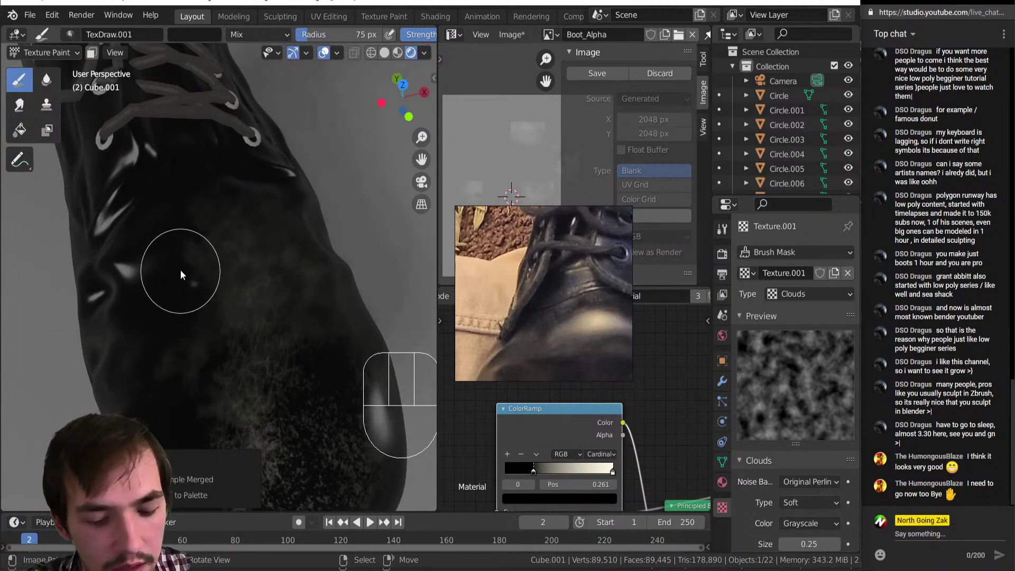
Step: Sample a light grey brush color from the boot and paint faint wear across the creases above the toe
key("x")
key("x")
key("s")
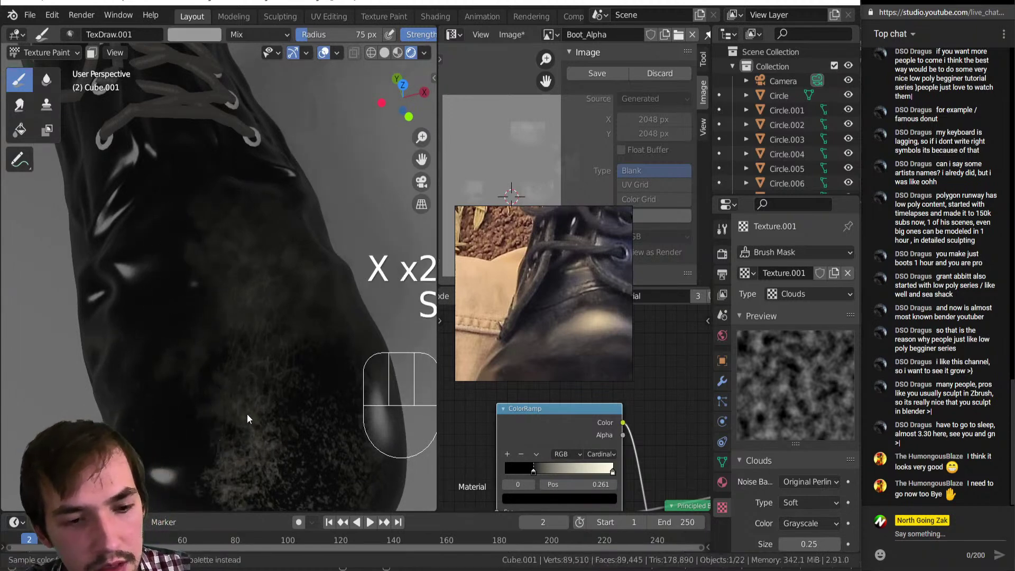
left_click(205, 274)
mouse_move(205, 272)
left_mouse_down()
mouse_move(179, 252)
mouse_move(147, 278)
mouse_move(182, 201)
mouse_move(104, 269)
mouse_move(131, 249)
left_mouse_up()
mouse_move(163, 288)
left_mouse_down()
mouse_move(209, 345)
mouse_move(127, 308)
left_mouse_up()
mouse_move(145, 312)
middle_mouse_down()
mouse_move(239, 227)
mouse_move(200, 227)
mouse_move(202, 274)
mouse_move(249, 332)
middle_mouse_up()
left_click_drag(223, 334, 202, 325)
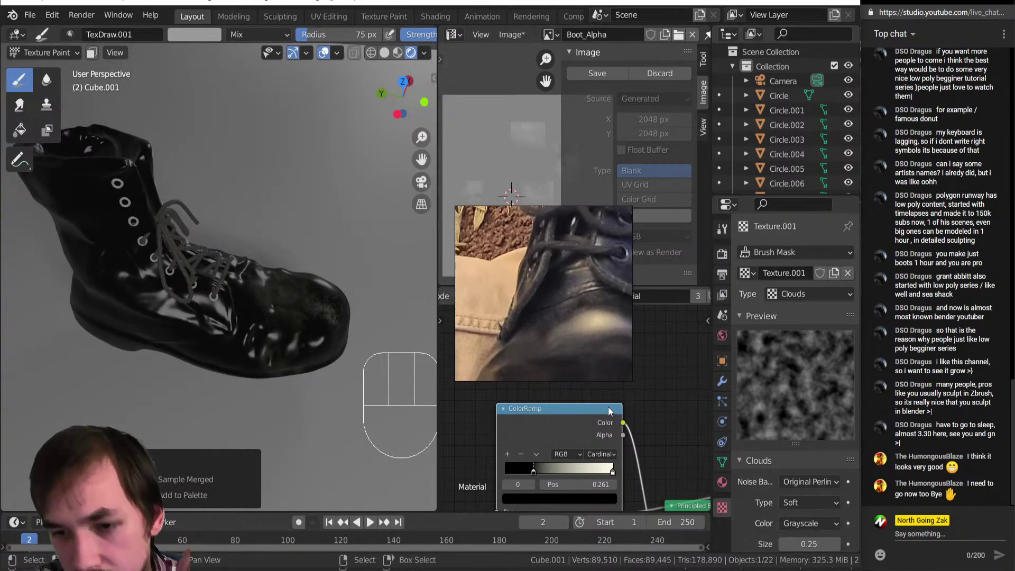
Step: Insert a second ColorRamp node on the link from Boot_Alpha's Color to the Principled BSDF's Roughness
scroll(600, 423, "down", 5)
key("shift+a")
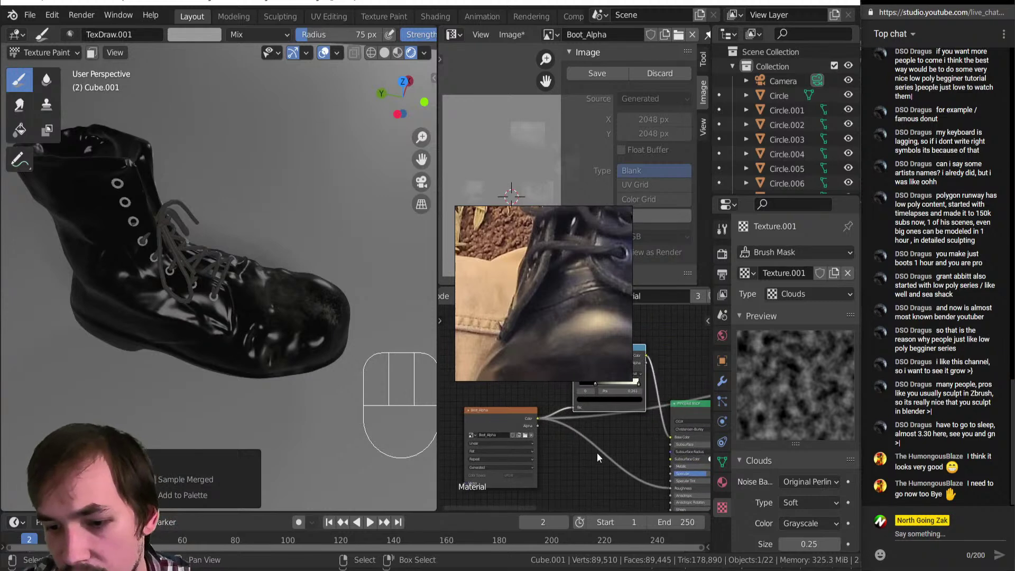
mouse_move(601, 456)
left_click(664, 267)
left_click(586, 459)
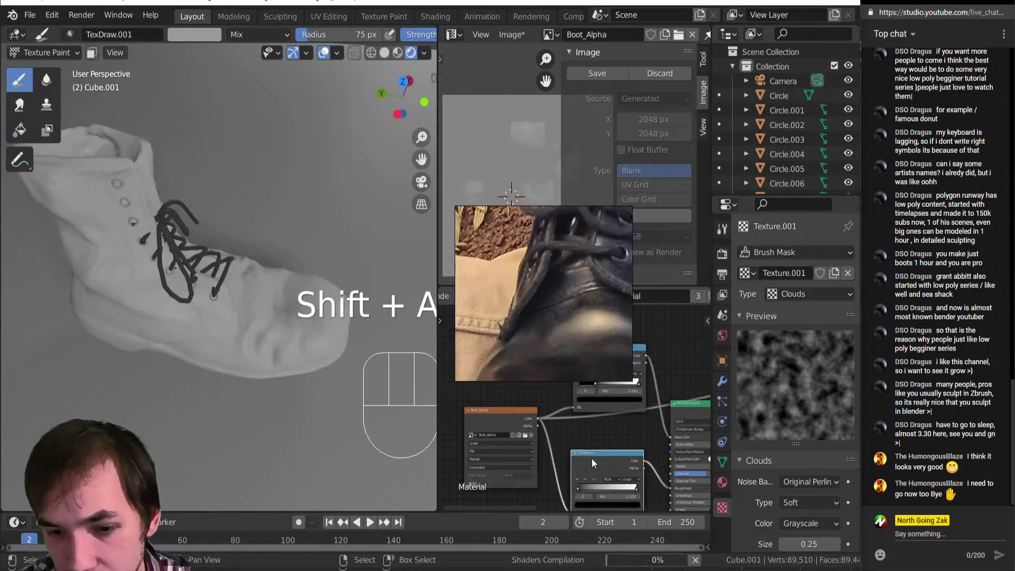
middle_click_drag(586, 458, 588, 411)
Step: Position the roughness ramp's white stop at 0.447 and its black stop at 0.148
scroll(589, 411, "up", 5)
left_click_drag(585, 462, 614, 463)
scroll(343, 356, "up", 5)
middle_click_drag(343, 356, 16, 191, "shift")
scroll(161, 224, "down", 4)
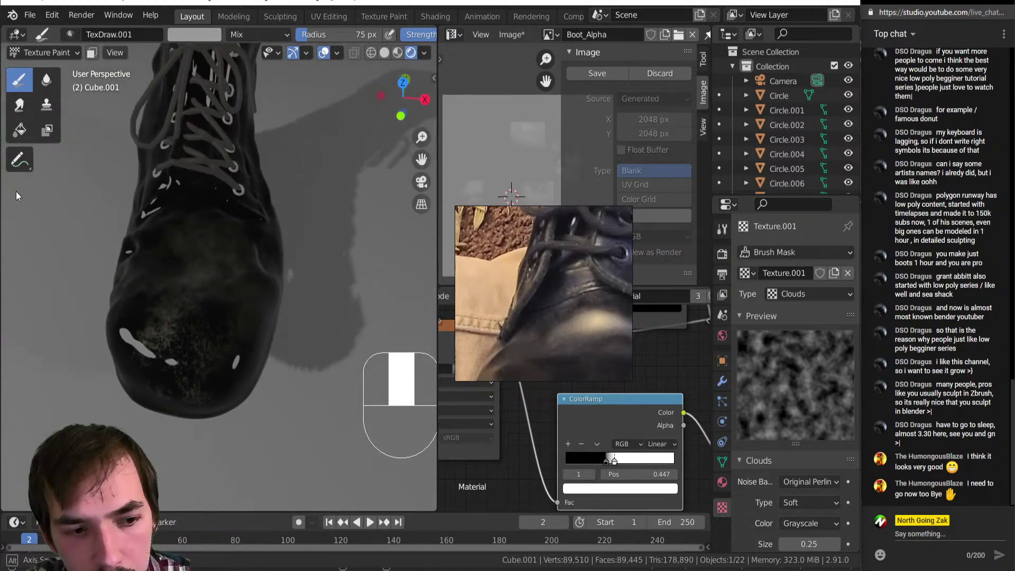
mouse_move(608, 459)
left_mouse_down()
mouse_move(563, 459)
mouse_move(582, 460)
left_mouse_up()
Step: Lighten the roughness ramp's black stop to a mid grey to soften the leather's shine
middle_click_drag(624, 494, 600, 439)
left_click(597, 433)
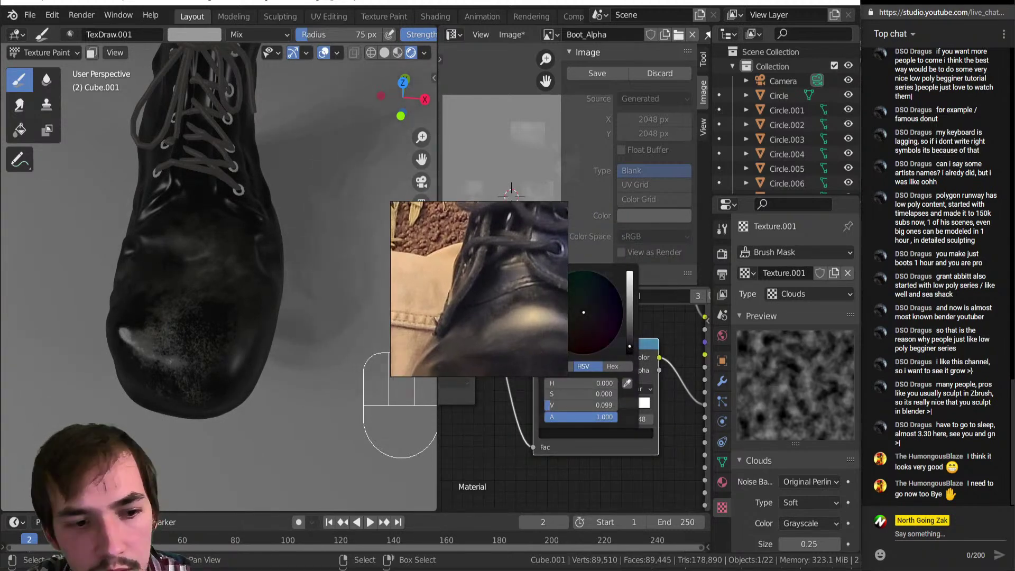
middle_click_drag(68, 325, 149, 323)
scroll(241, 269, "down", 6)
scroll(126, 289, "up", 5)
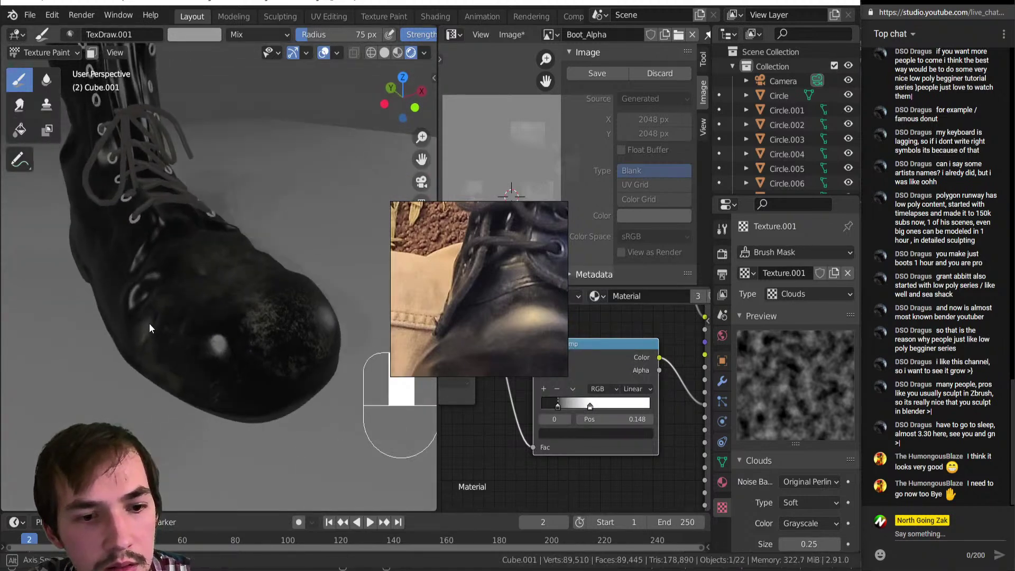
left_click(592, 432)
left_click_drag(630, 344, 630, 319)
scroll(240, 352, "down", 5)
middle_click_drag(240, 351, 215, 191)
middle_click_drag(186, 297, 211, 312)
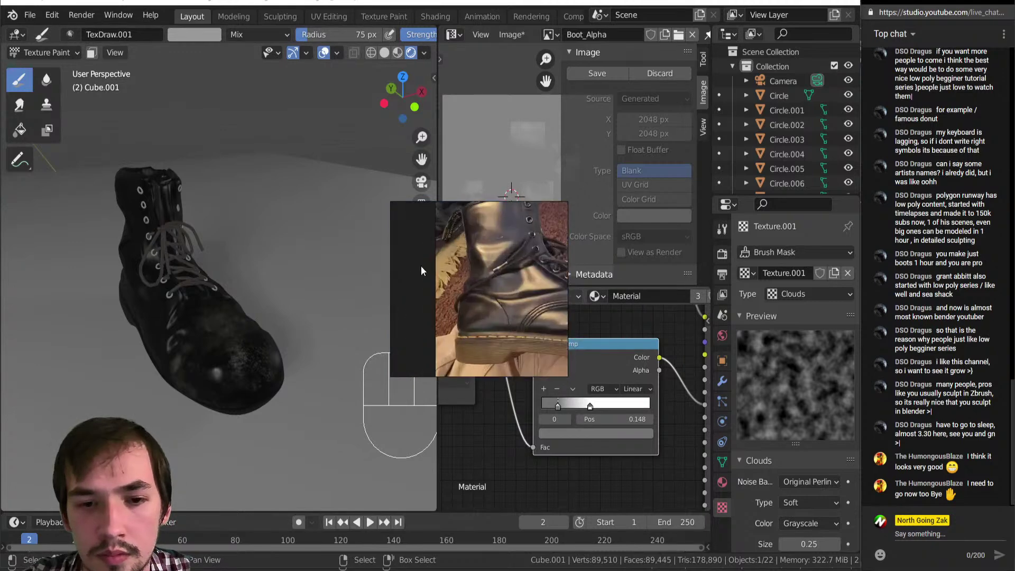
Step: Reduce the brush radius to 54 px and try a wear stroke along the boot's side, undoing it
middle_click_drag(303, 227, 335, 211)
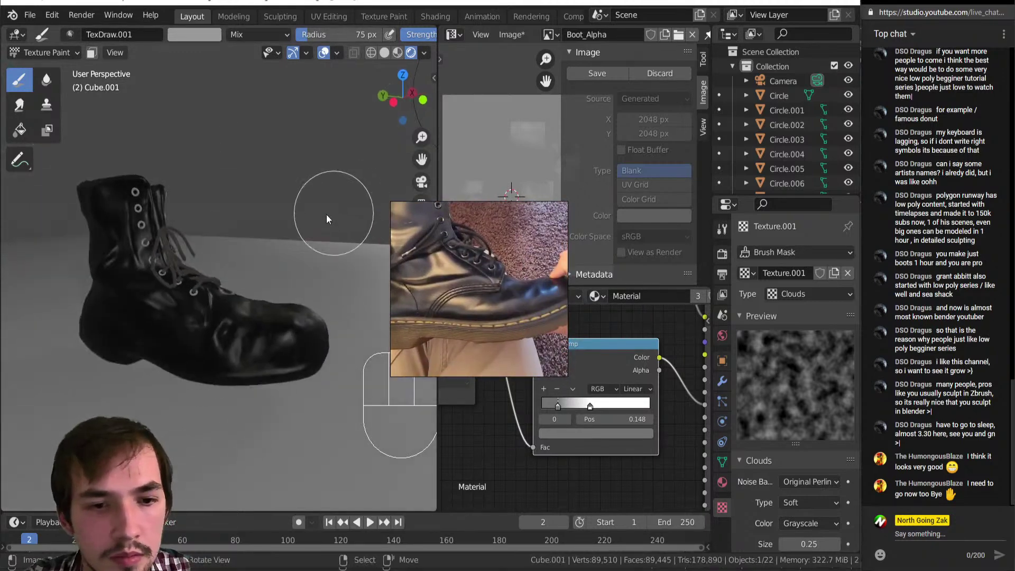
middle_click_drag(259, 281, 252, 246, "ctrl")
key("bracketleft")
key("bracketleft")
key("bracketleft")
mouse_move(296, 314)
left_mouse_down()
mouse_move(189, 287)
mouse_move(209, 291)
mouse_move(207, 259)
left_mouse_up()
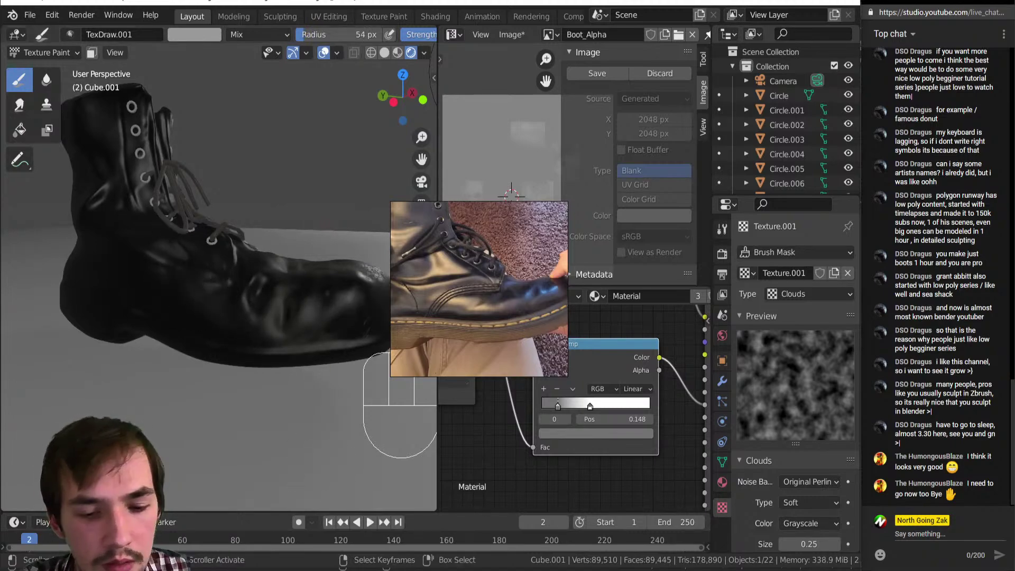
key("alt+Tab")
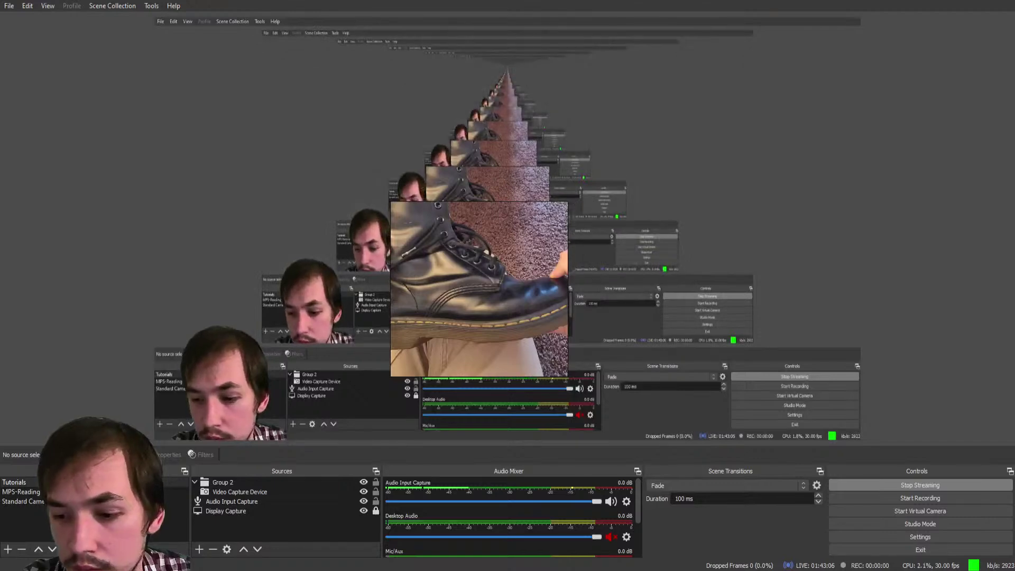
key("alt+Tab")
key("ctrl+z")
Step: Paint cloud-masked grey wear over the folds on the boot's side below the laces
middle_click_drag(202, 337, 197, 314, "ctrl")
middle_click_drag(196, 316, 215, 365, "shift")
left_click_drag(189, 313, 207, 298)
left_click_drag(209, 370, 206, 416)
left_click_drag(152, 341, 126, 320)
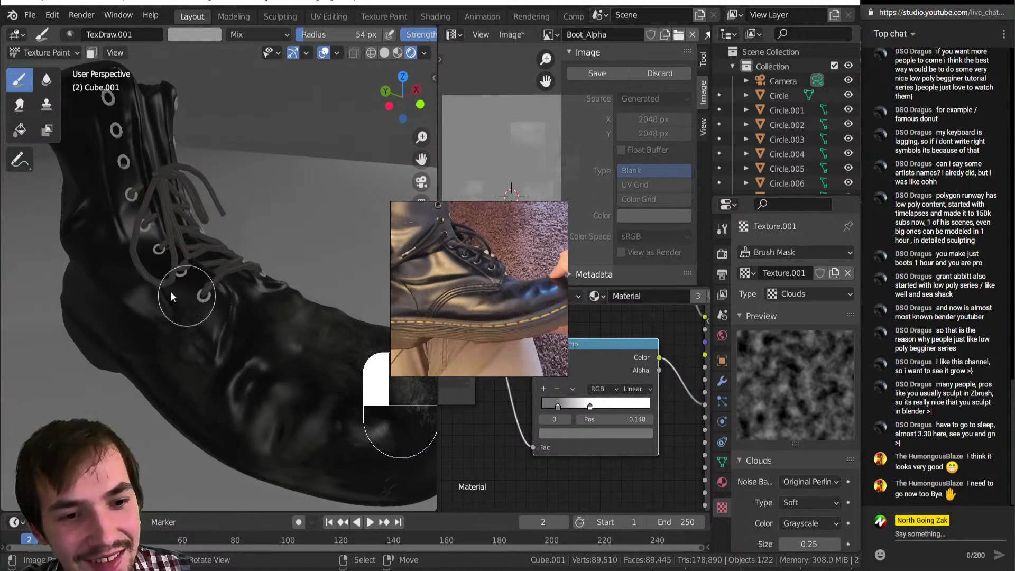
Step: Reduce the brush radius to 30 px and paint fine wear along the crease beside the lowest lace eyelets
mouse_move(158, 246)
middle_mouse_down("ctrl")
mouse_move(154, 290)
mouse_move(141, 273)
mouse_move(182, 291)
middle_mouse_up("ctrl")
key("bracketleft")
key("bracketleft")
key("bracketleft")
key("bracketleft")
key("bracketleft")
mouse_move(157, 344)
left_mouse_down()
mouse_move(189, 280)
mouse_move(144, 340)
mouse_move(180, 281)
left_mouse_up()
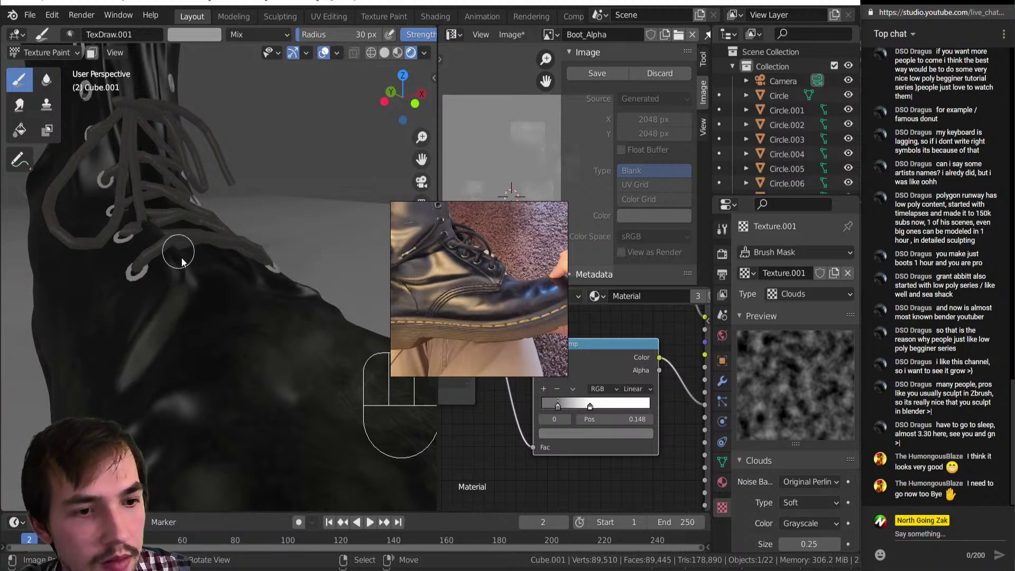
Step: Paint cloud-masked grey wear strokes along the rim of the boot's ankle opening with the 30 px brush
middle_click_drag(178, 250, 153, 313)
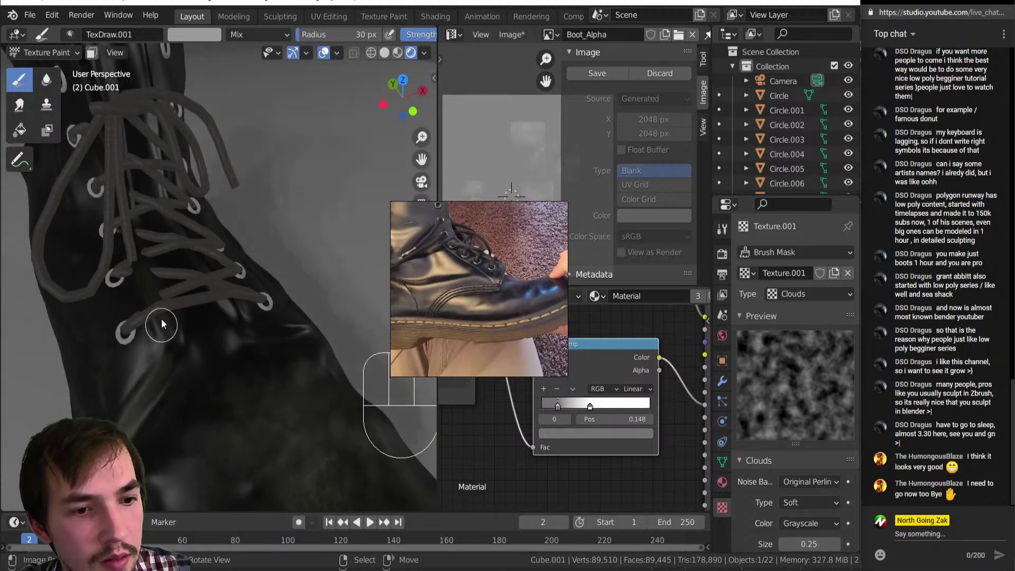
middle_click_drag(137, 224, 137, 280, "shift")
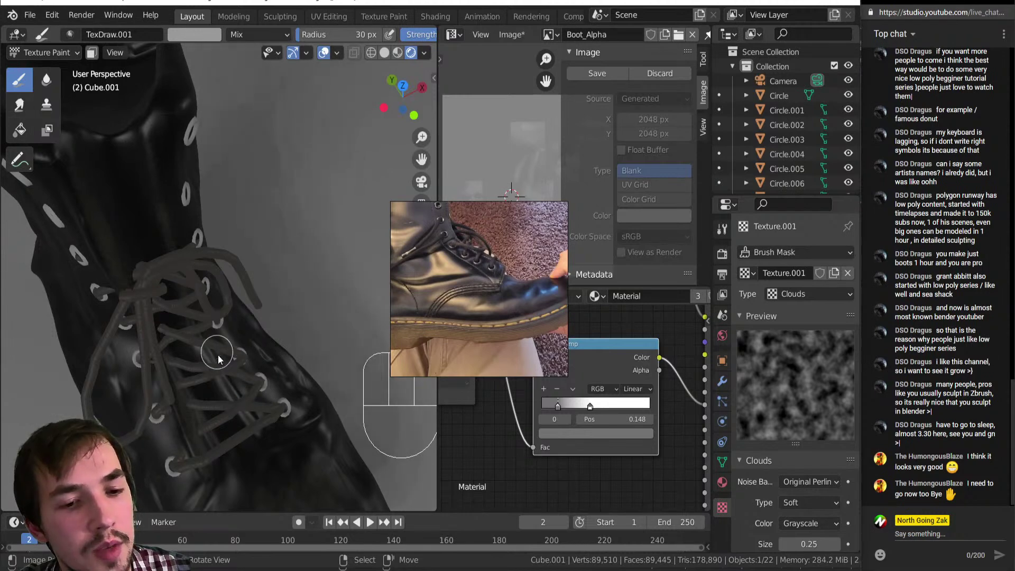
middle_click_drag(214, 325, 264, 360, "shift")
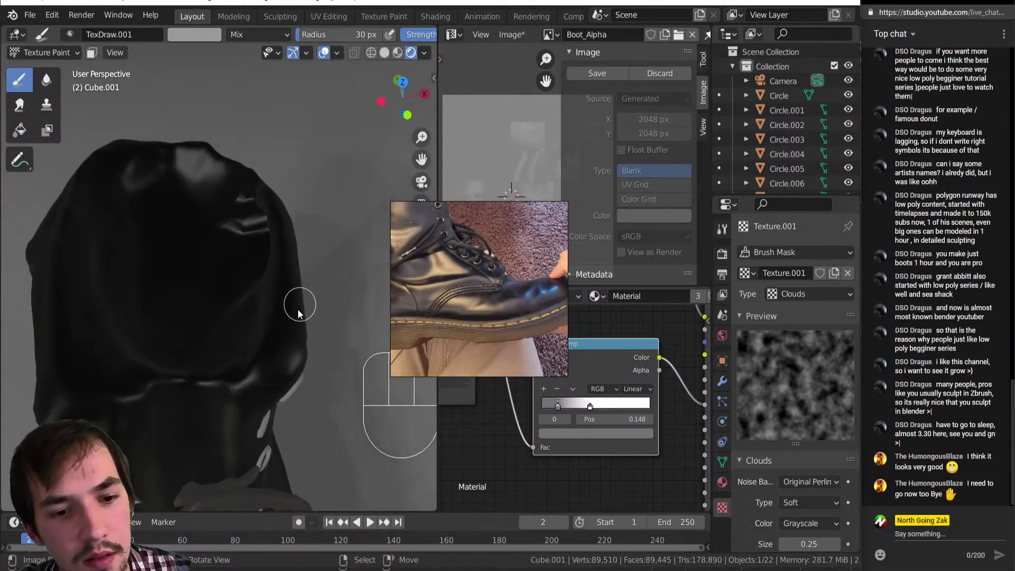
left_click_drag(268, 358, 281, 364)
middle_click_drag(282, 364, 243, 214)
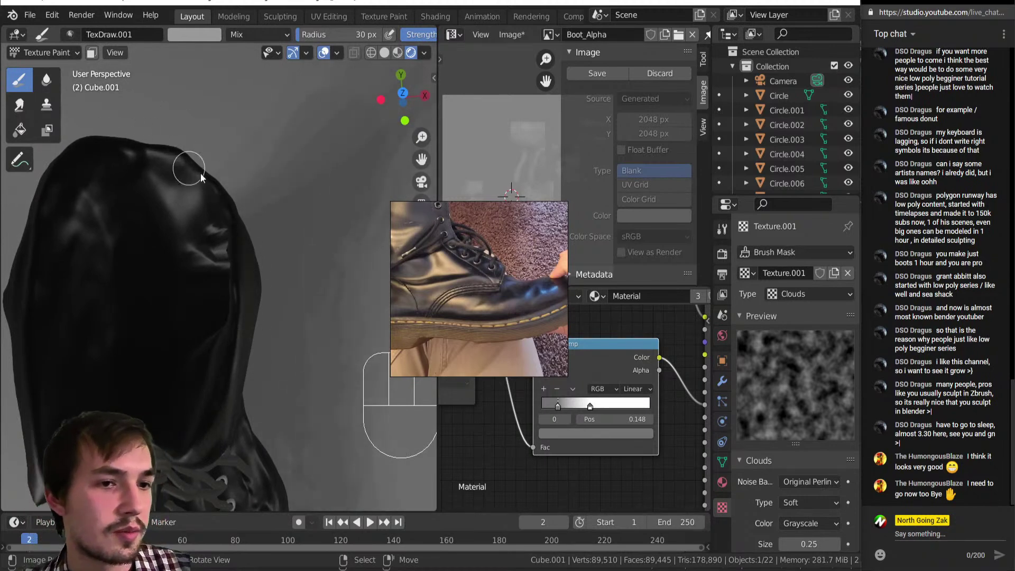
left_click_drag(62, 164, 34, 165)
middle_click_drag(123, 209, 147, 199)
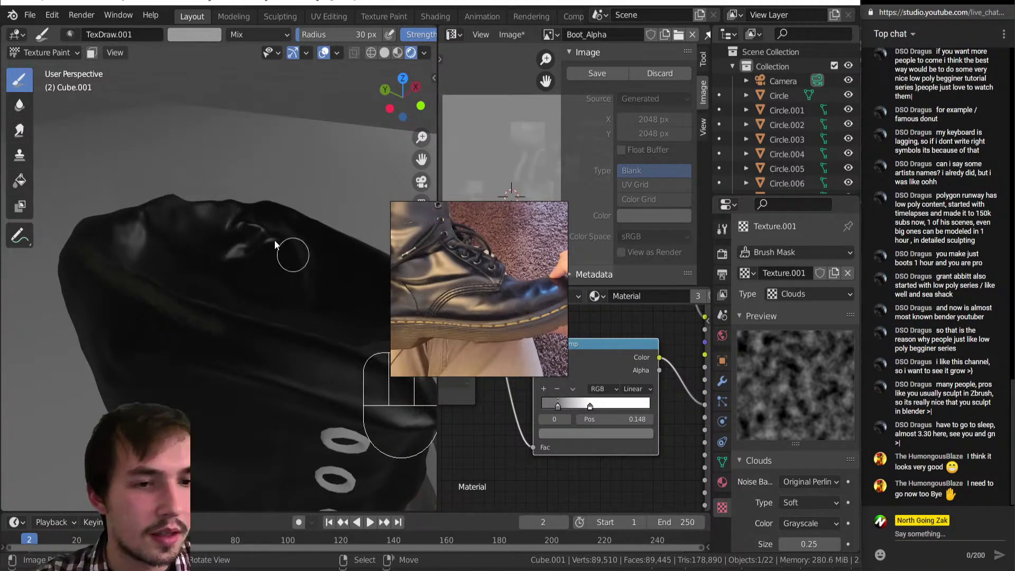
middle_click_drag(215, 220, 199, 286)
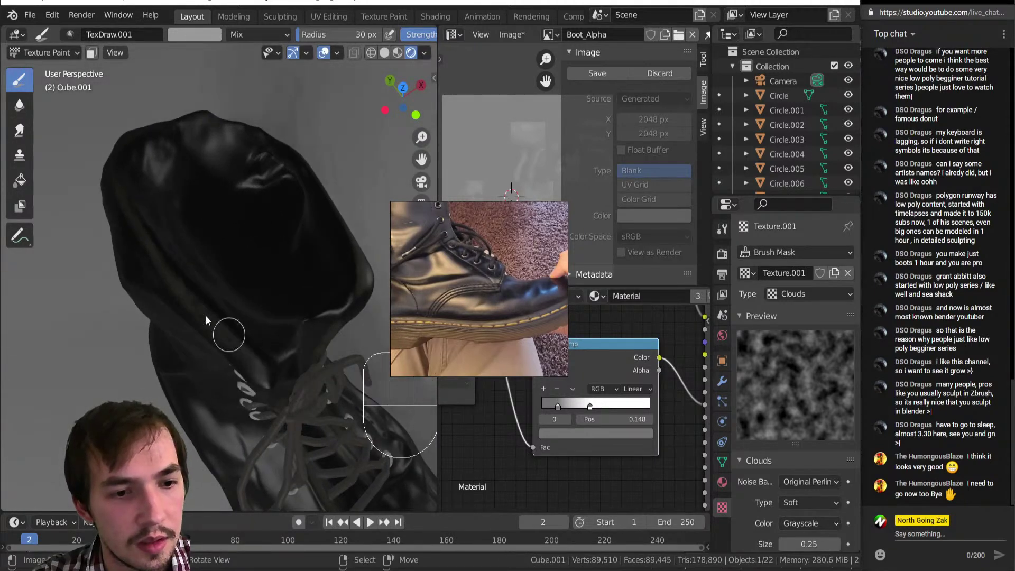
middle_click_drag(256, 364, 165, 240)
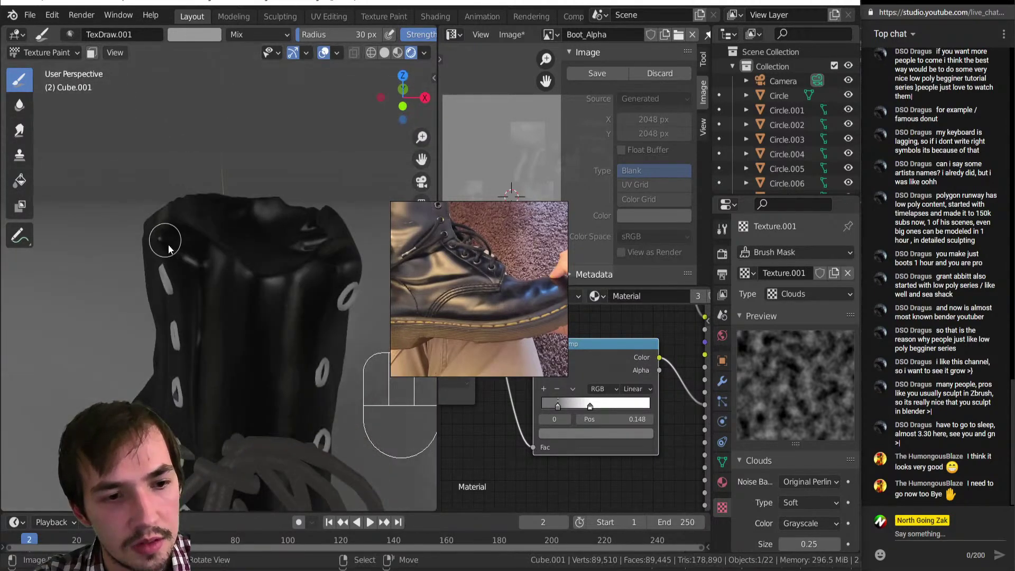
Step: Increase the brush radius to 36 px and paint grey wear on the upper shaft of the boot
middle_click_drag(211, 270, 244, 312)
middle_click_drag(235, 291, 170, 228)
mouse_move(170, 227)
middle_mouse_down("shift")
mouse_move(262, 335)
mouse_move(240, 346)
mouse_move(238, 339)
middle_mouse_up("shift")
scroll(238, 339, "up", 2)
key("bracketright")
key("bracketright")
left_click_drag(246, 352, 235, 344)
mouse_move(154, 333)
left_mouse_down()
mouse_move(124, 325)
mouse_move(119, 296)
left_mouse_up()
mouse_move(129, 263)
middle_mouse_down()
mouse_move(211, 273)
mouse_move(247, 300)
middle_mouse_up()
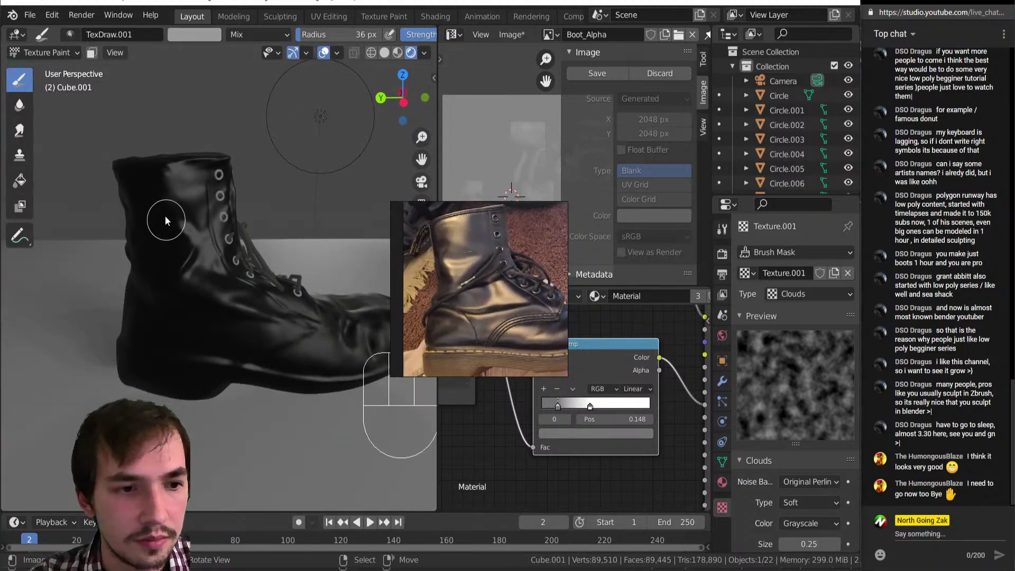
mouse_move(195, 239)
middle_mouse_down()
mouse_move(306, 249)
mouse_move(238, 233)
middle_mouse_up()
left_click(234, 217)
scroll(246, 354, "down", 5)
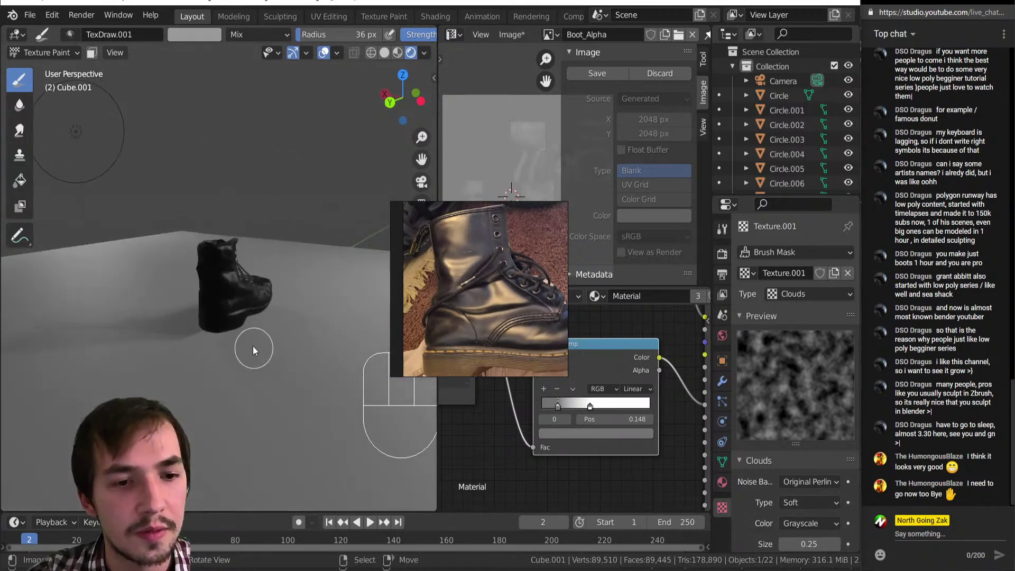
Step: Save ModelingLive_1.blend, pack the Boot_Alpha image into it, and save the file again
key("ctrl+s")
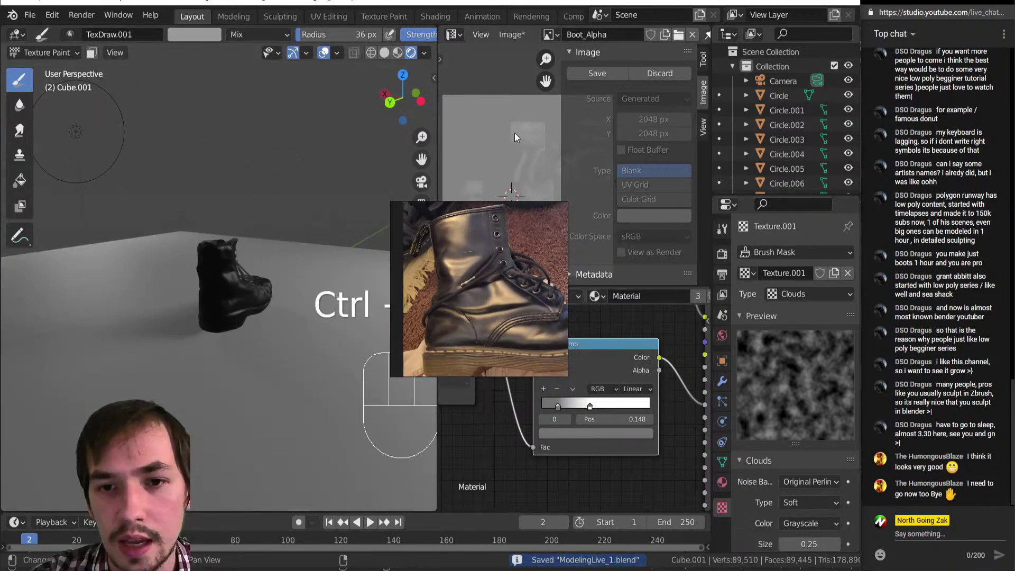
middle_click_drag(509, 106, 501, 99)
left_click(506, 36)
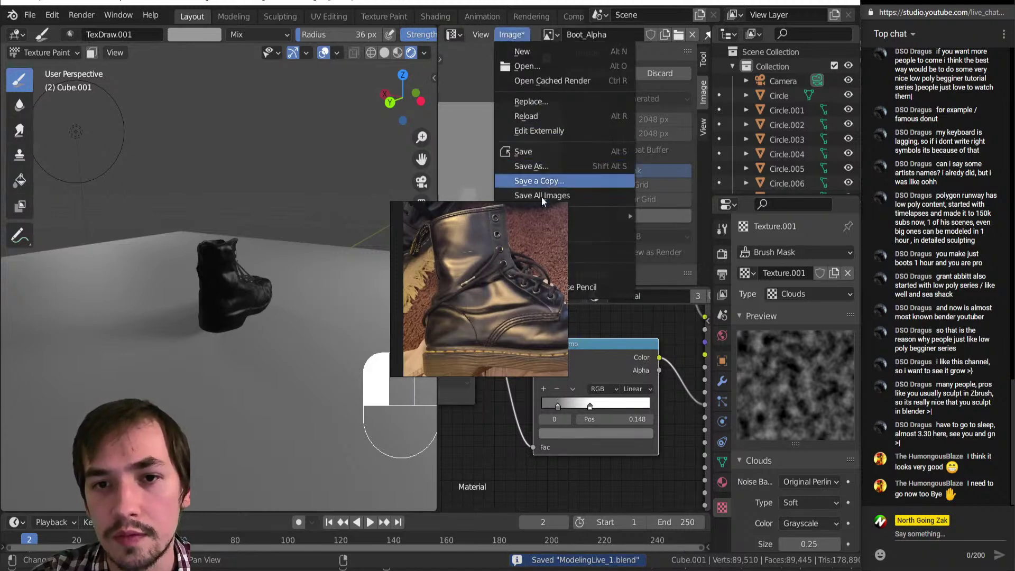
left_click(537, 252)
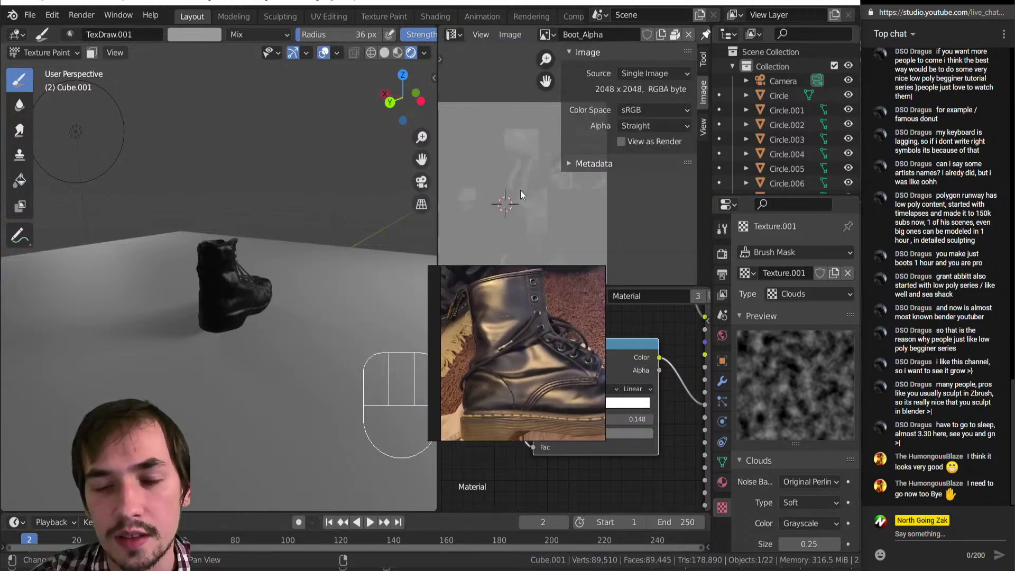
middle_click_drag(536, 191, 547, 192)
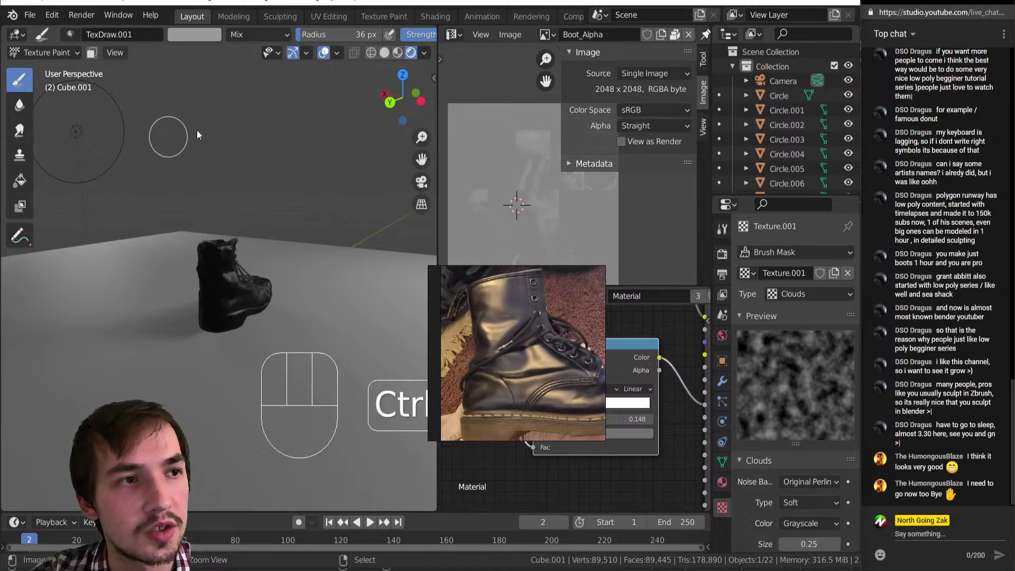
key("ctrl+s")
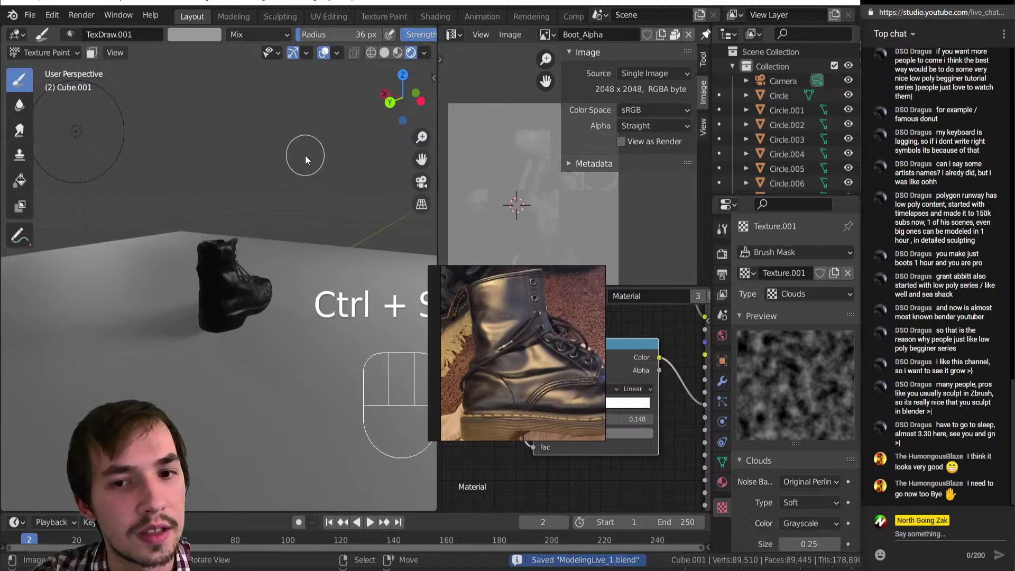
Step: Try lightening the base-color ramp's dark stop to a grey of value 0.273 and moving it to position 0.296
middle_click_drag(265, 312, 207, 281)
scroll(184, 304, "up", 7)
middle_click_drag(207, 280, 320, 253)
scroll(230, 315, "down", 6)
scroll(196, 218, "up", 5)
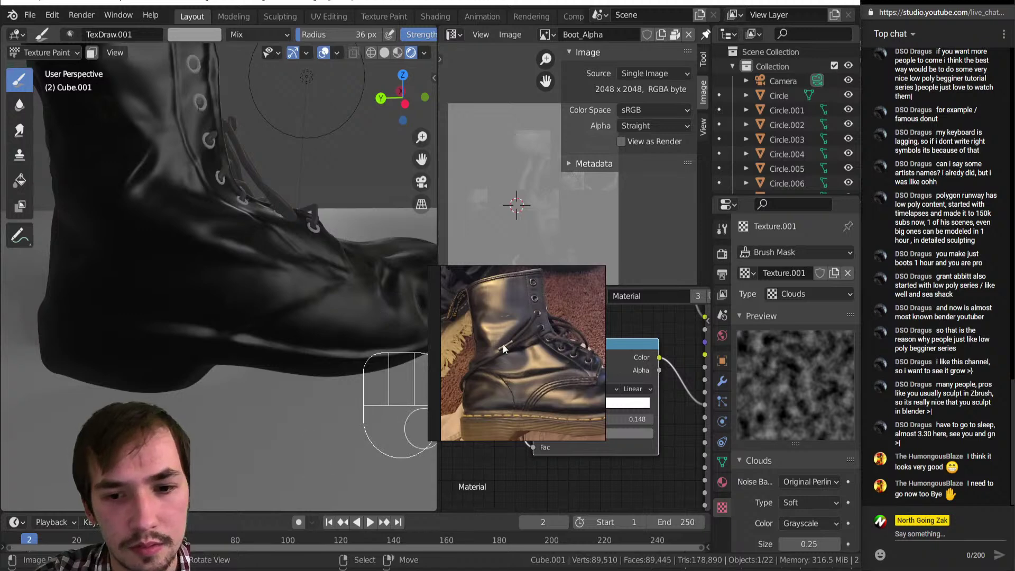
scroll(540, 408, "down", 5)
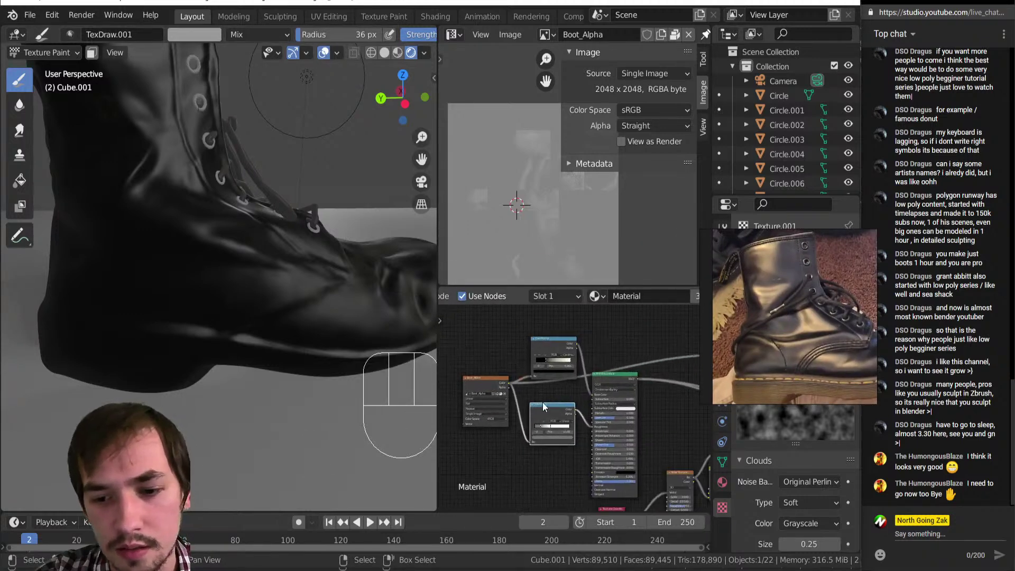
scroll(540, 396, "up", 4)
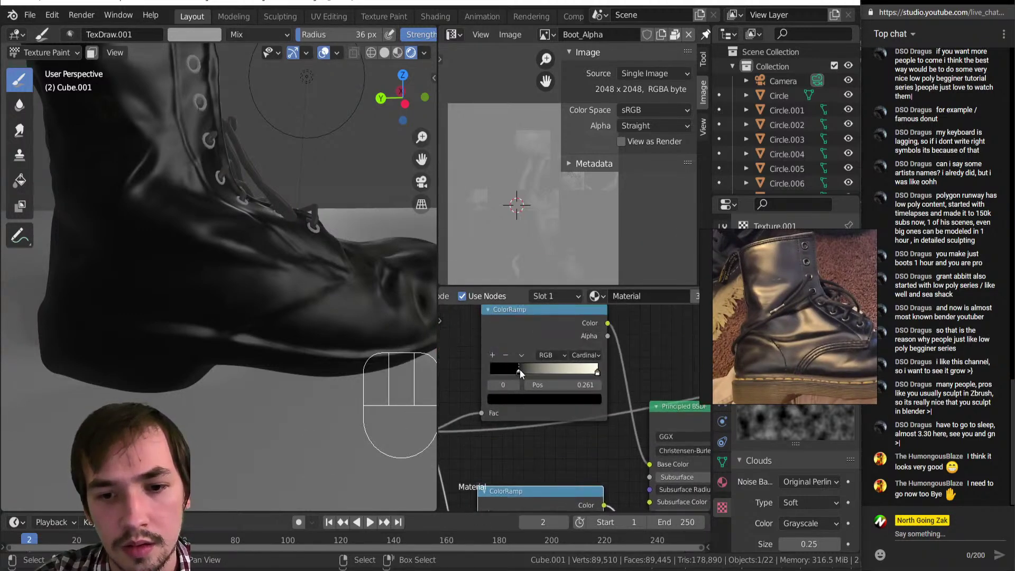
left_click(528, 399)
left_click_drag(579, 317, 579, 297)
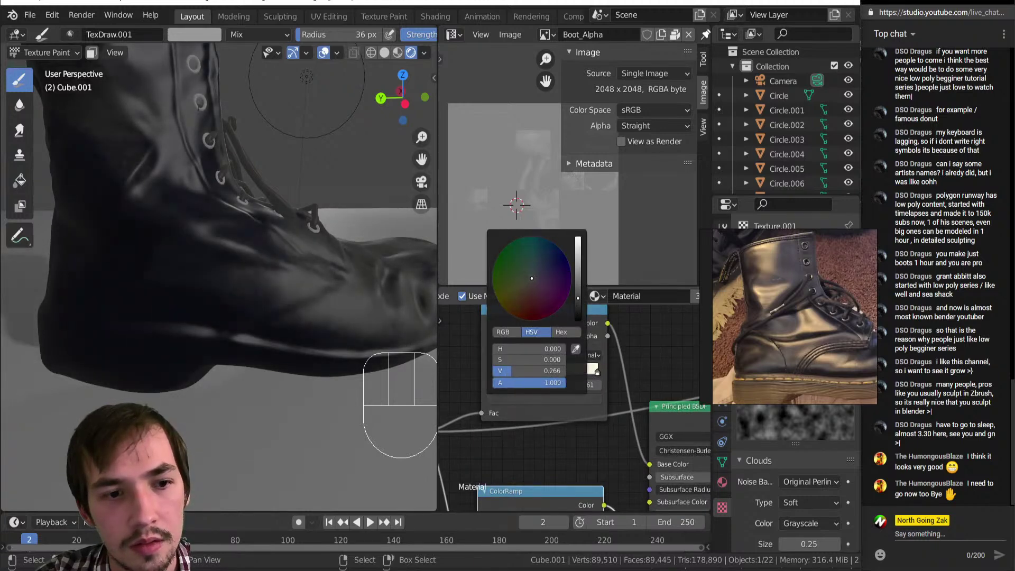
middle_click_drag(317, 288, 231, 315)
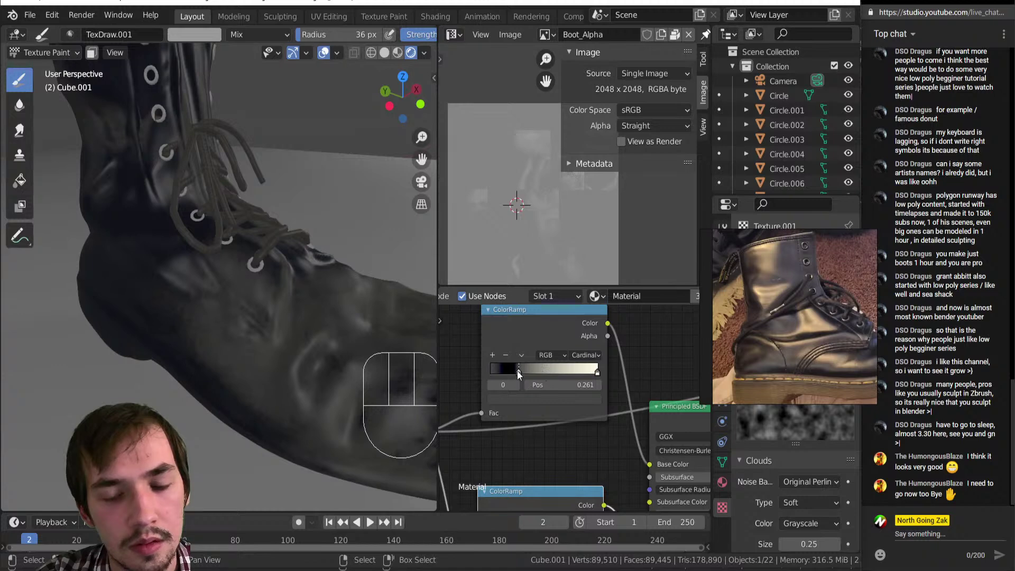
mouse_move(516, 371)
left_mouse_down()
mouse_move(500, 370)
mouse_move(522, 373)
left_mouse_up()
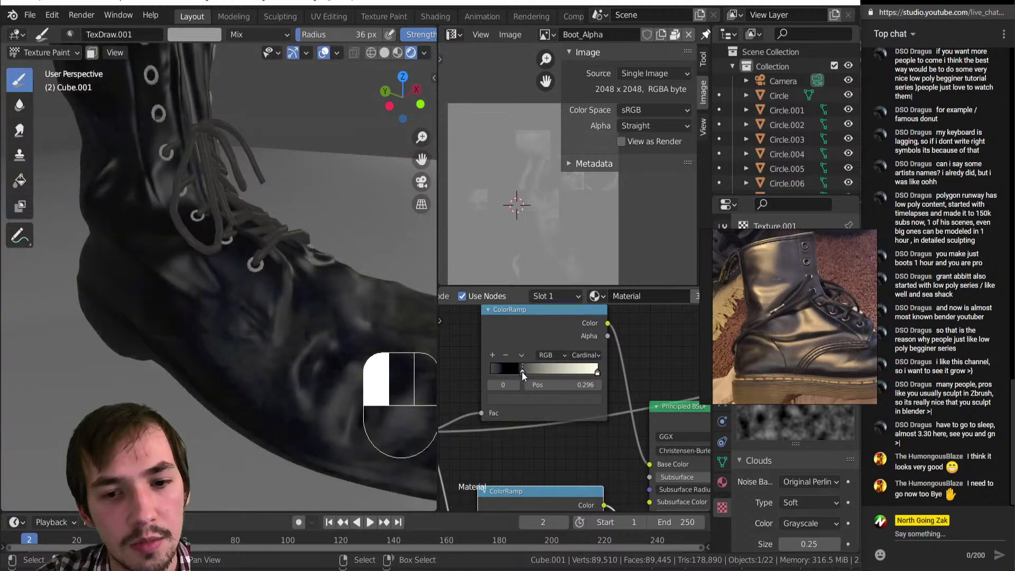
left_click(559, 399)
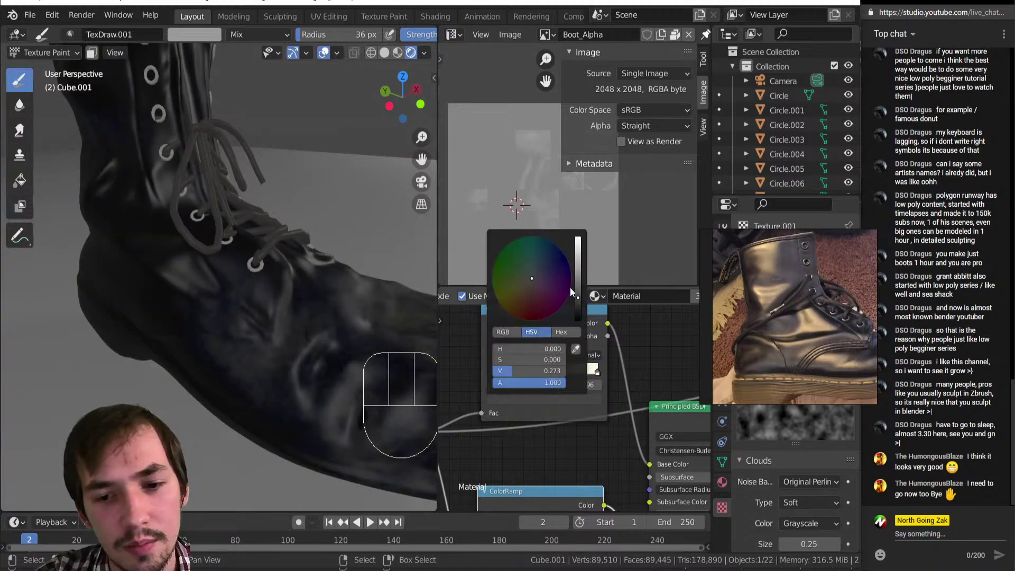
left_click_drag(528, 370, 534, 370)
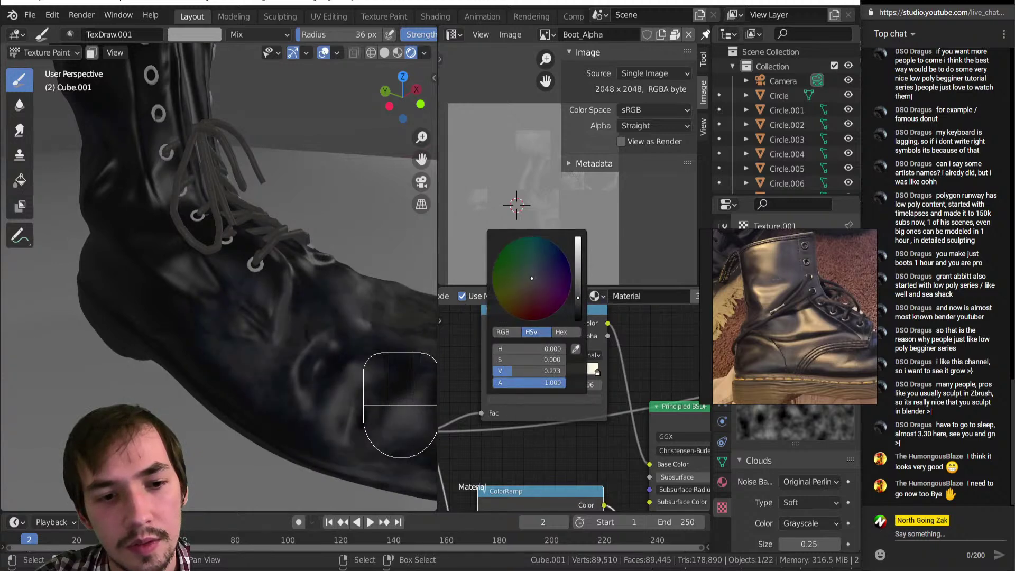
Step: Switch the base-color ramp to Ease interpolation and turn its dark stop back to black
left_click(587, 355)
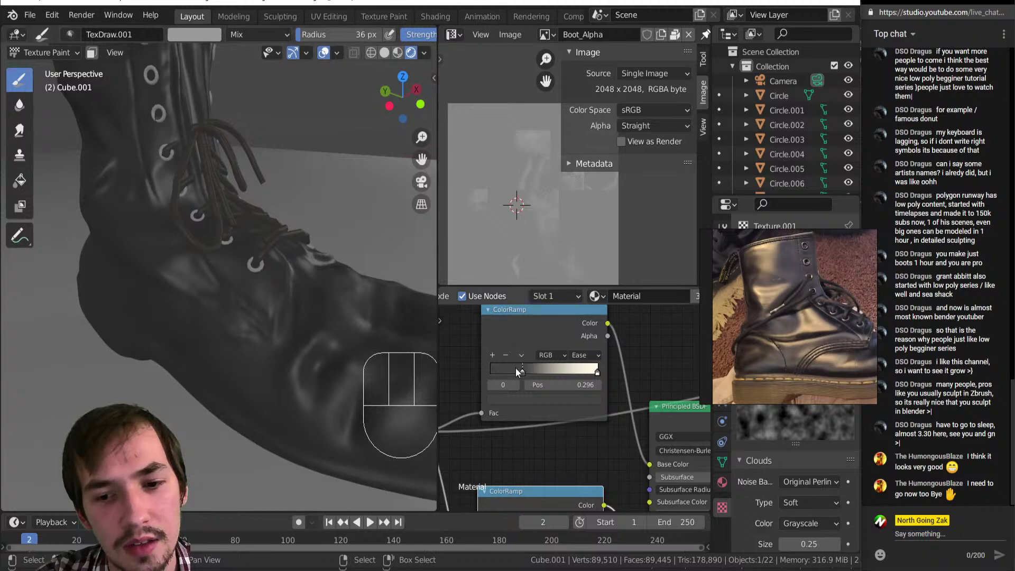
left_click(566, 402)
left_click_drag(580, 300, 579, 320)
Step: Pull the base-color ramp's light stop inward and move its black stop to position 0.246
left_click_drag(598, 371, 547, 373)
scroll(297, 330, "down", 4)
scroll(311, 370, "up", 4)
middle_click_drag(297, 330, 184, 311)
left_click_drag(522, 371, 518, 372)
Step: Move the roughness ramp's white stop to position 0.423 and check the shine on the creases and toe
middle_click_drag(201, 328, 252, 339)
scroll(615, 427, "down", 6)
middle_click_drag(607, 440, 587, 353)
scroll(562, 398, "up", 4)
left_click_drag(544, 421, 549, 420)
scroll(562, 418, "down", 1)
scroll(532, 377, "up", 2)
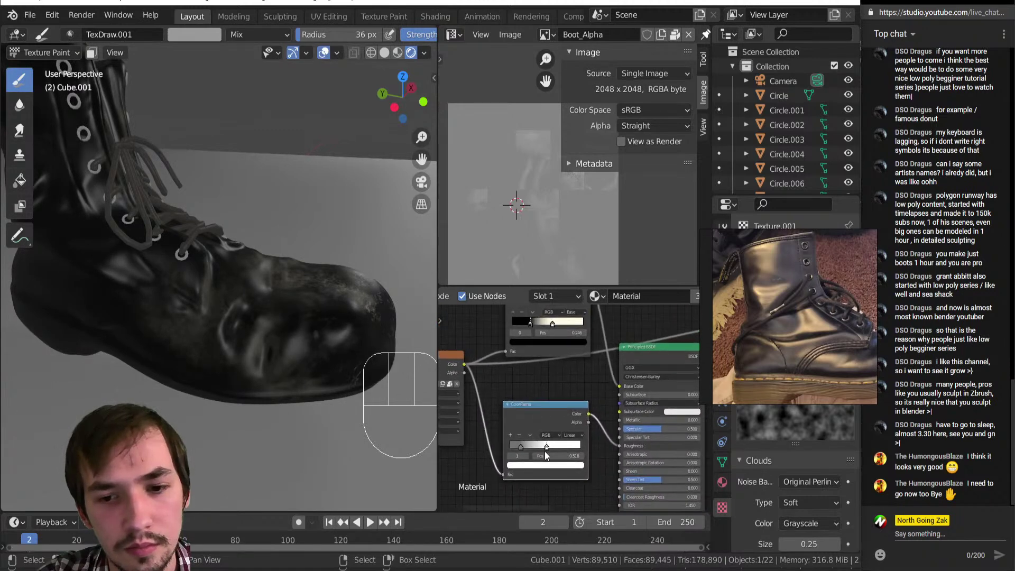
left_click_drag(516, 457, 531, 459)
middle_click_drag(204, 269, 95, 281)
scroll(89, 281, "up", 6)
middle_click_drag(89, 281, 193, 275, "shift")
middle_click_drag(223, 312, 299, 307)
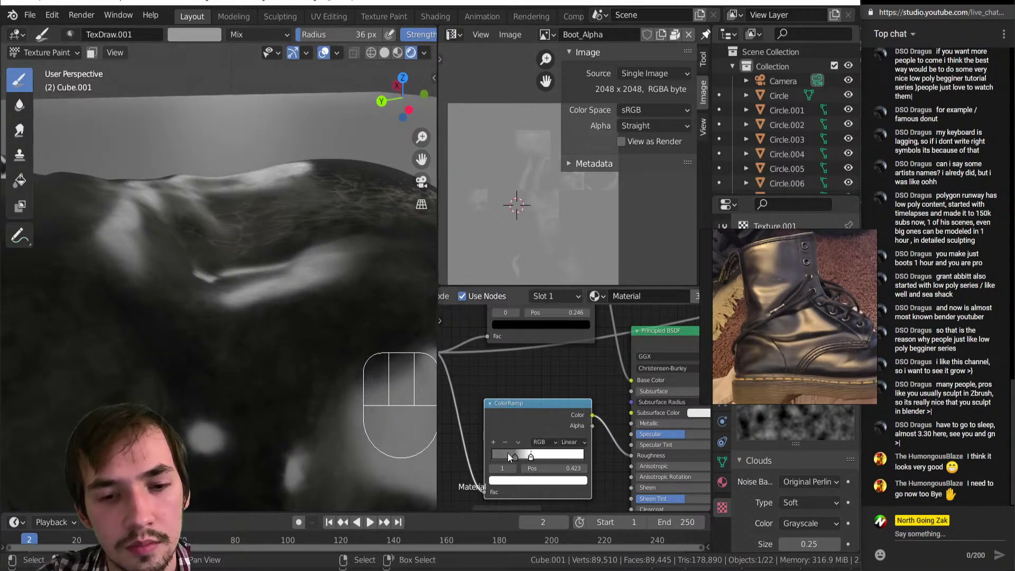
middle_click_drag(216, 328, 105, 332)
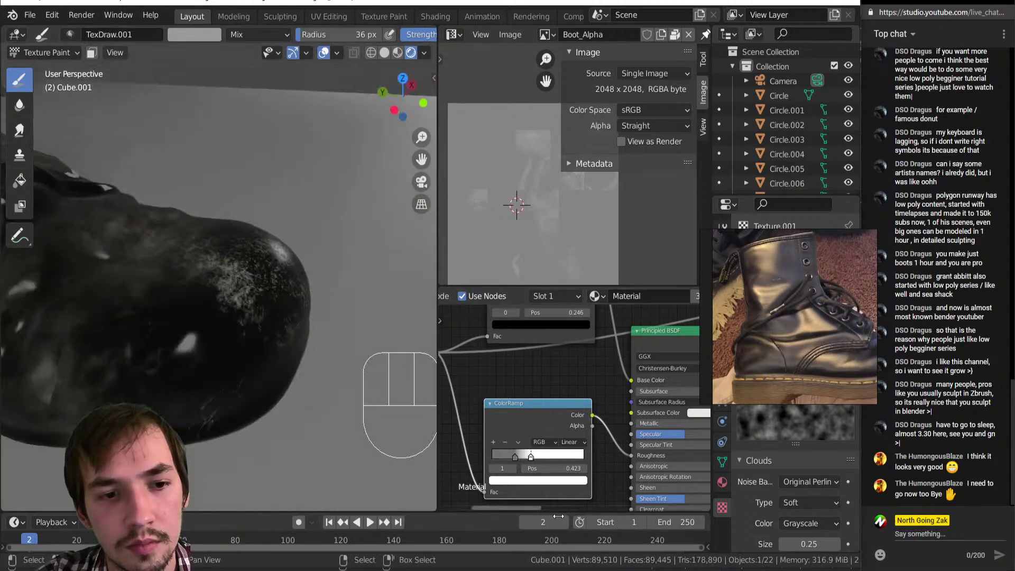
Step: Lighten the grey of the roughness ramp's dark stop slightly to reduce the leather's gloss
left_click(513, 456)
left_click(524, 478)
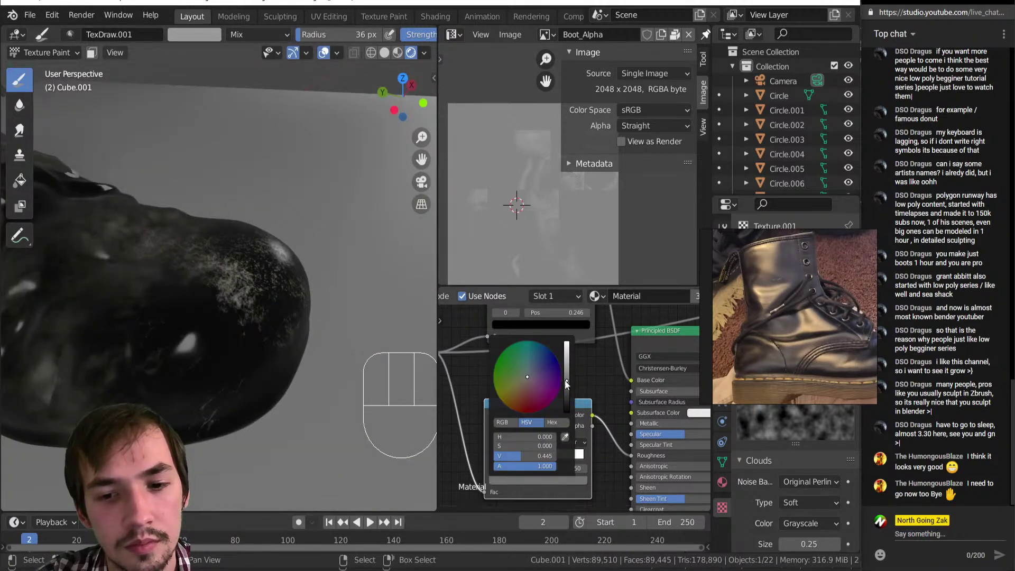
left_click_drag(565, 379, 566, 367)
middle_click_drag(377, 389, 254, 375, "shift")
Step: Lighten the base-color ramp's black stop to a dark grey with a value of about 0.2
middle_click_drag(516, 304, 496, 385)
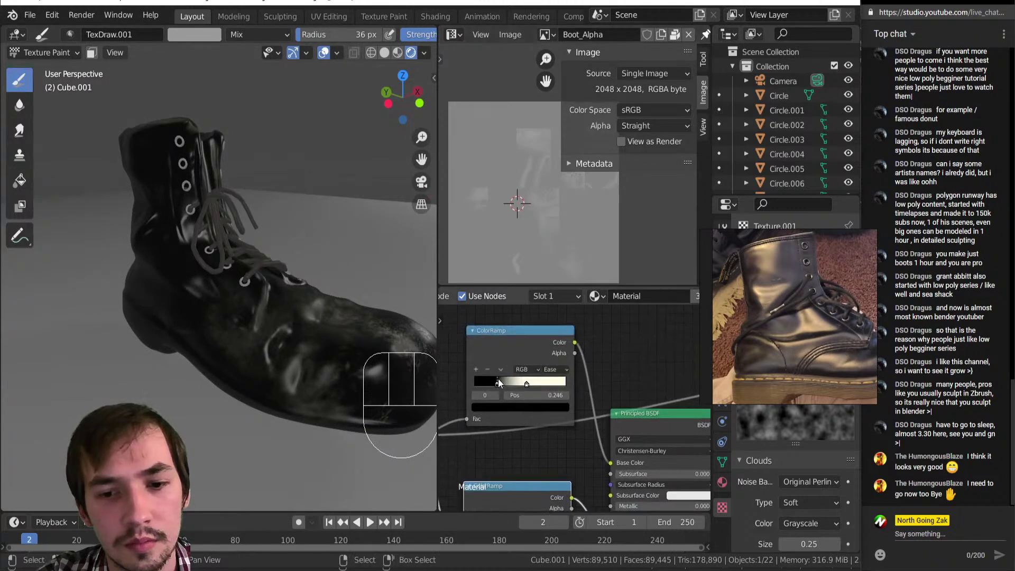
left_click(510, 408)
left_click_drag(550, 338, 550, 329)
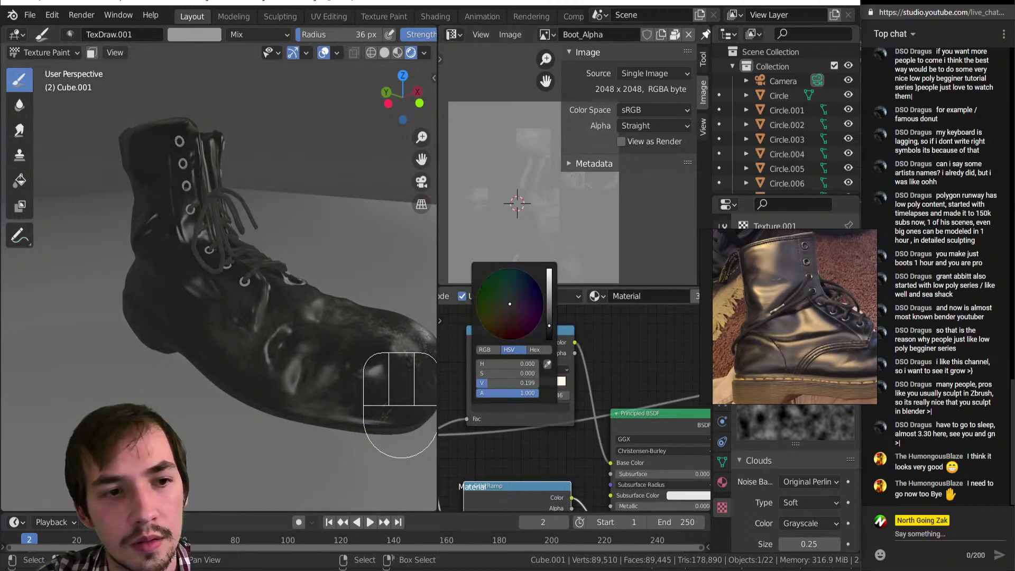
scroll(329, 323, "down", 4)
middle_click_drag(307, 327, 270, 332)
Step: Switch to Object Mode, select the first point light beside the boot, and move it high above the floor plane
key("Tab")
mouse_move(157, 336)
middle_mouse_down()
mouse_move(313, 309)
mouse_move(174, 299)
mouse_move(280, 319)
mouse_move(97, 280)
middle_mouse_up()
scroll(173, 299, "up", 6)
scroll(281, 320, "down", 8)
scroll(96, 280, "down", 5)
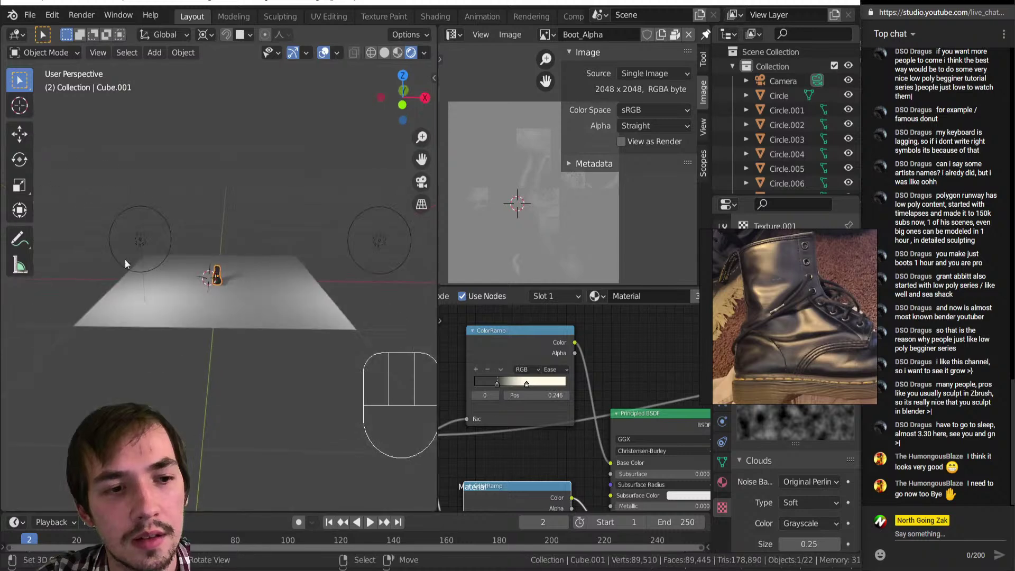
left_click(128, 232)
middle_click_drag(128, 233, 164, 254)
key("g")
left_click(171, 228)
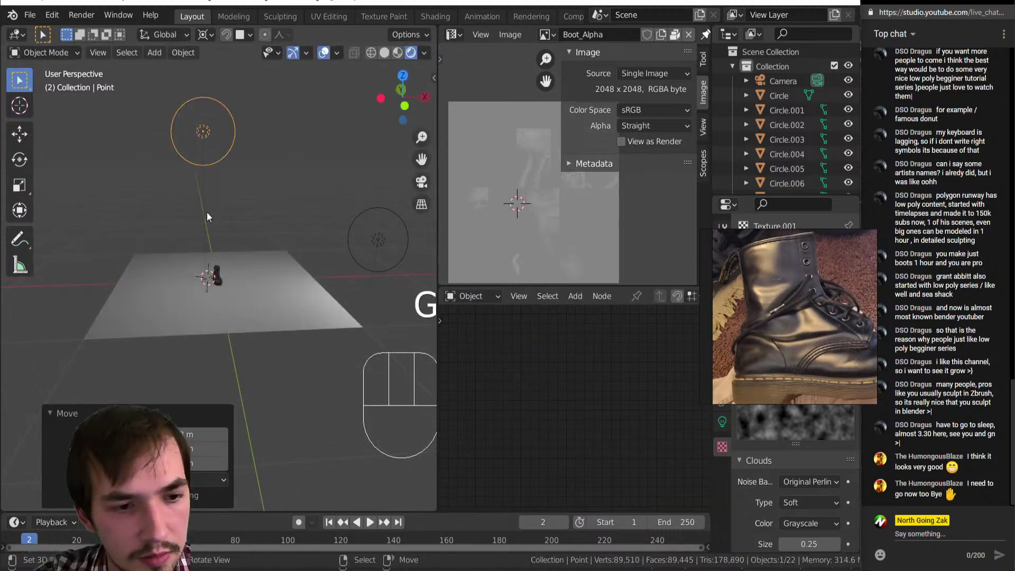
Step: Move the same point light lower and farther out to the boot's side
scroll(158, 298, "up", 8)
scroll(212, 292, "down", 6)
key("g")
left_click(154, 259)
scroll(226, 364, "up", 7)
middle_click_drag(226, 364, 163, 357)
Step: Select the second point light, Point.001, and move it closer to the boot
scroll(212, 317, "down", 12)
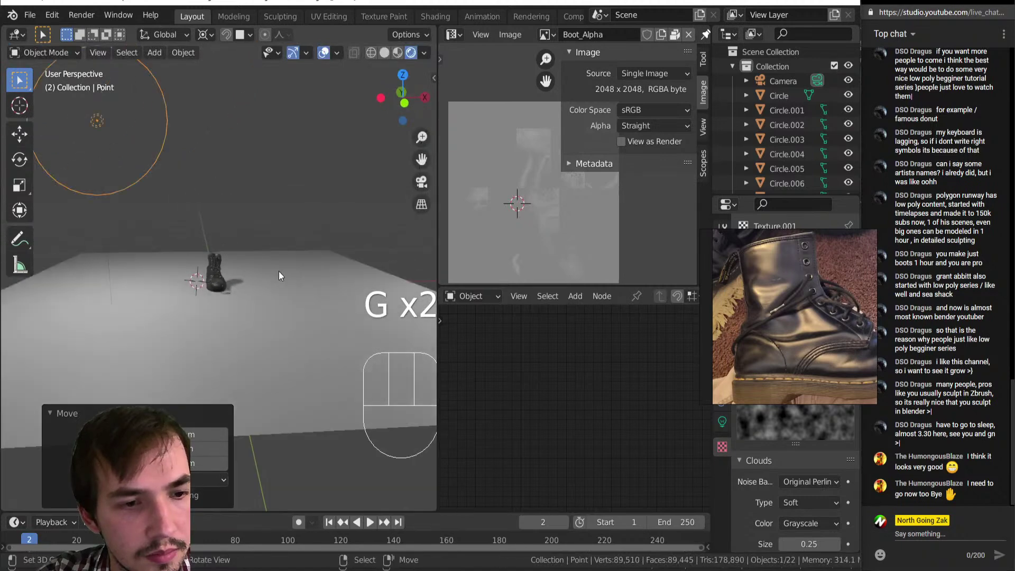
right_click(348, 243)
key("g")
left_click(201, 253)
scroll(198, 258, "up", 10)
mouse_move(162, 296)
middle_mouse_down()
mouse_move(304, 292)
mouse_move(229, 283)
middle_mouse_up()
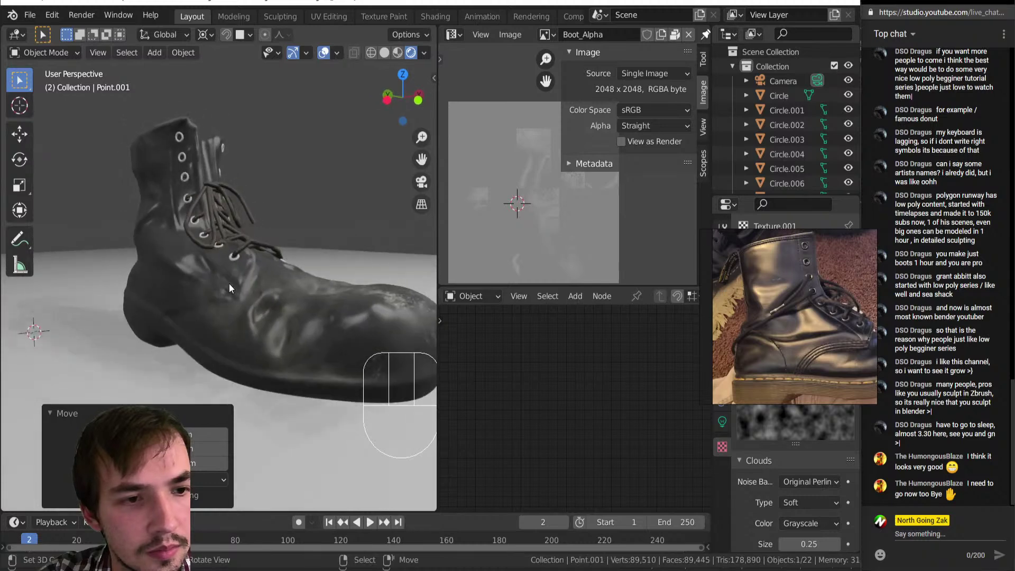
Step: Select the boot mesh Cube.001 and switch it to Sculpt Mode
right_click(230, 283)
key("Tab")
left_click(223, 365)
scroll(531, 424, "down", 2)
scroll(531, 425, "up", 3)
Step: Darken the base-color ramp's dark stop and give it a slight blue tint, checking the boot from its other side
left_click(531, 409)
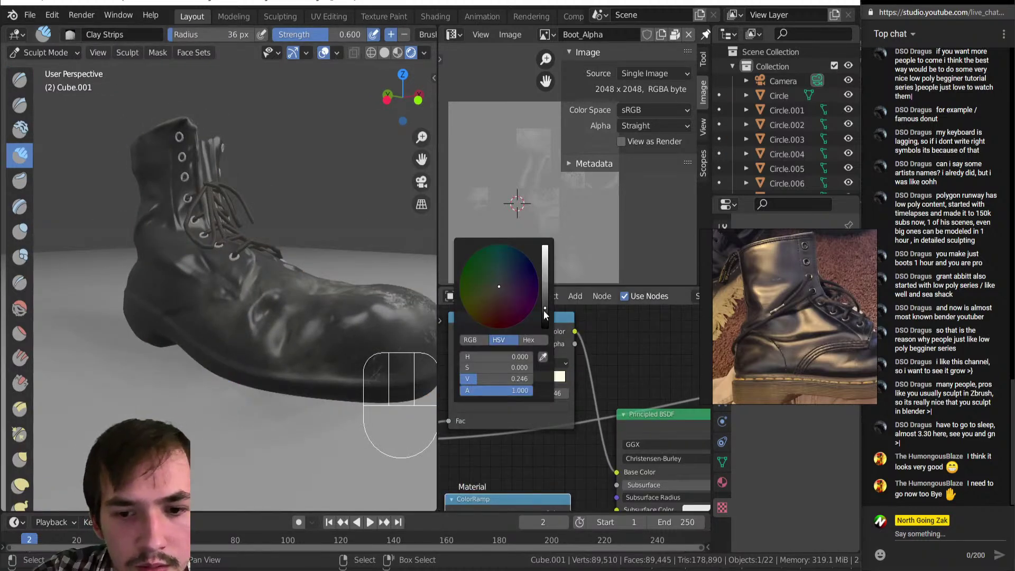
left_click_drag(546, 310, 545, 316)
left_click_drag(493, 369, 503, 357)
scroll(213, 333, "down", 5)
middle_click_drag(213, 333, 154, 323)
scroll(118, 295, "up", 4)
mouse_move(118, 295)
middle_mouse_down()
mouse_move(27, 308)
mouse_move(126, 306)
middle_mouse_up()
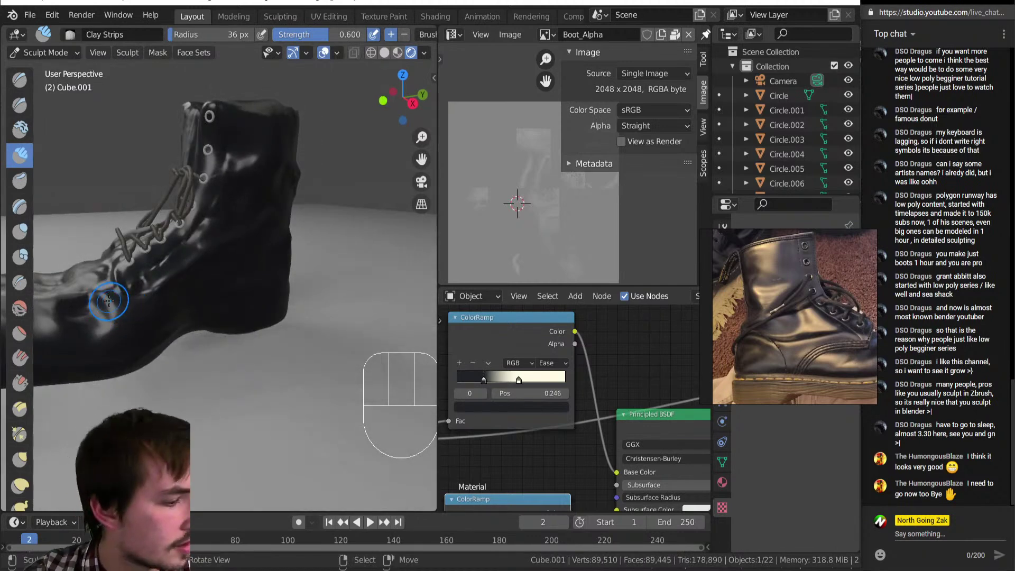
left_click(136, 281)
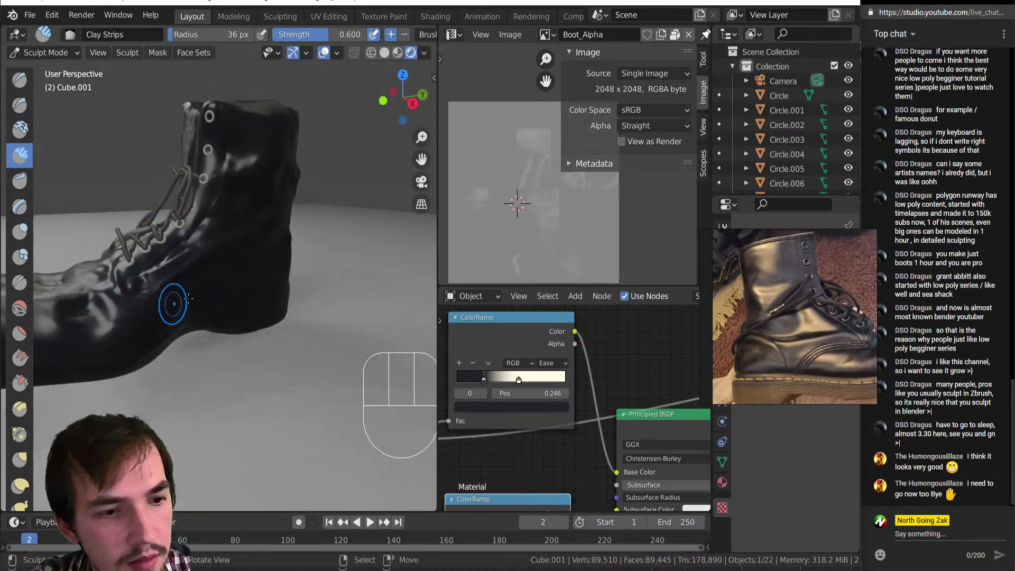
key("ctrl+z")
key("ctrl+z")
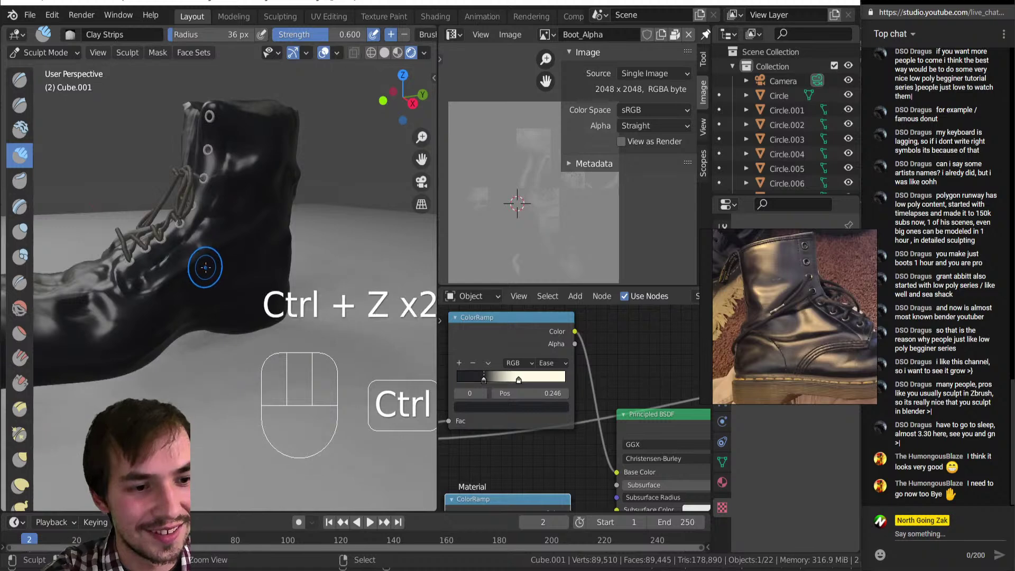
Step: Switch the boot mesh from Sculpt Mode to Texture Paint mode
key("ctrl+Tab")
left_click(264, 208)
mouse_move(265, 211)
middle_mouse_down()
mouse_move(272, 231)
mouse_move(370, 277)
mouse_move(302, 218)
mouse_move(299, 195)
middle_mouse_up()
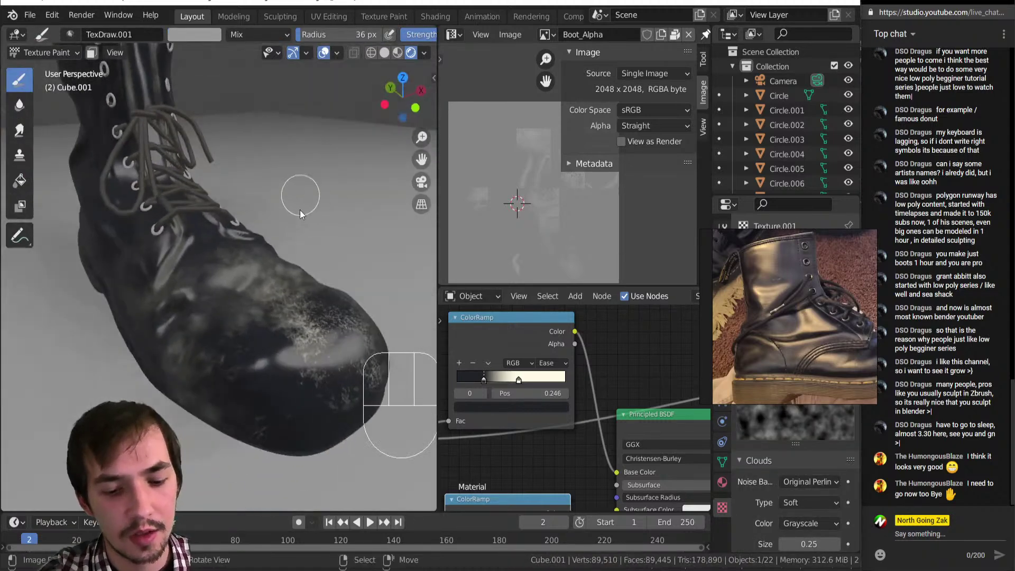
key("Tab")
left_click(282, 369)
key("Tab")
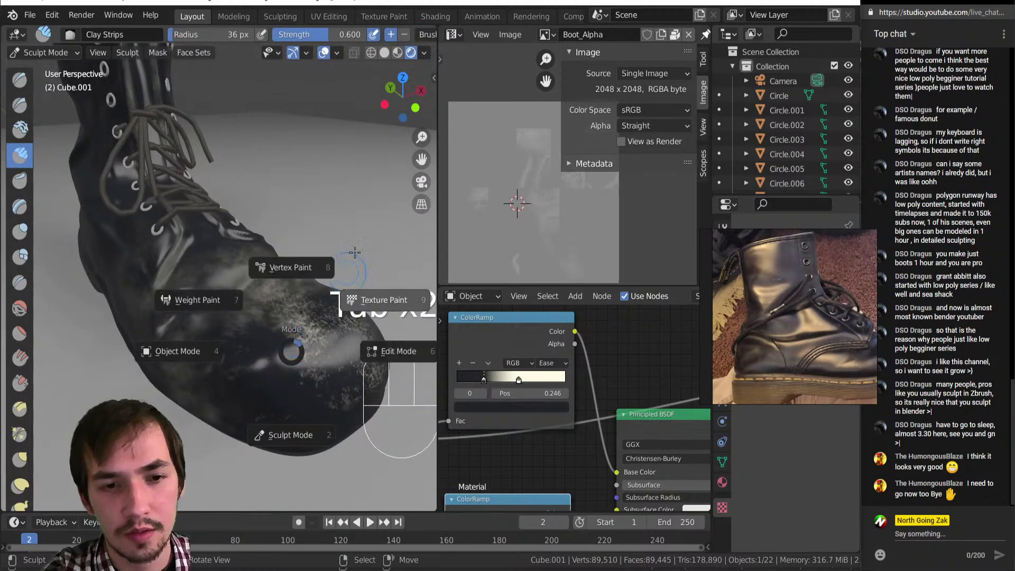
left_click(369, 290)
Step: Paint the Boot_Alpha mask around the boot's upper collar with a sampled grey and a brush radius of about 40 px
mouse_move(369, 290)
middle_mouse_down()
mouse_move(201, 245)
mouse_move(214, 271)
mouse_move(190, 303)
mouse_move(156, 319)
mouse_move(170, 306)
mouse_move(140, 306)
mouse_move(201, 295)
middle_mouse_up()
left_click(140, 317)
key("Menu")
key("Menu")
mouse_move(253, 243)
middle_mouse_down()
mouse_move(250, 271)
mouse_move(155, 215)
mouse_move(332, 234)
mouse_move(281, 255)
middle_mouse_up()
scroll(220, 208, "up", 5)
middle_click_drag(220, 208, 261, 214)
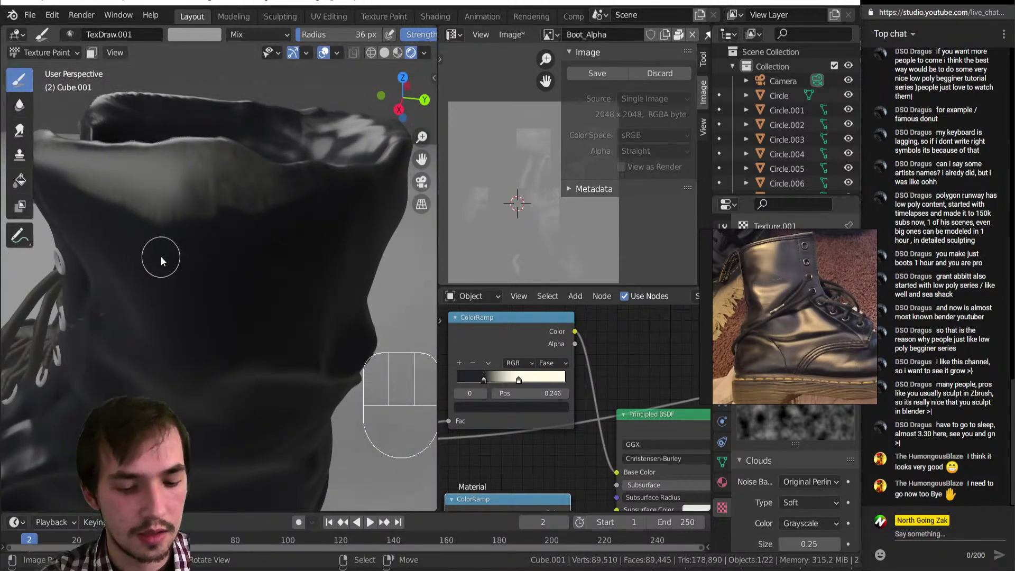
key("s")
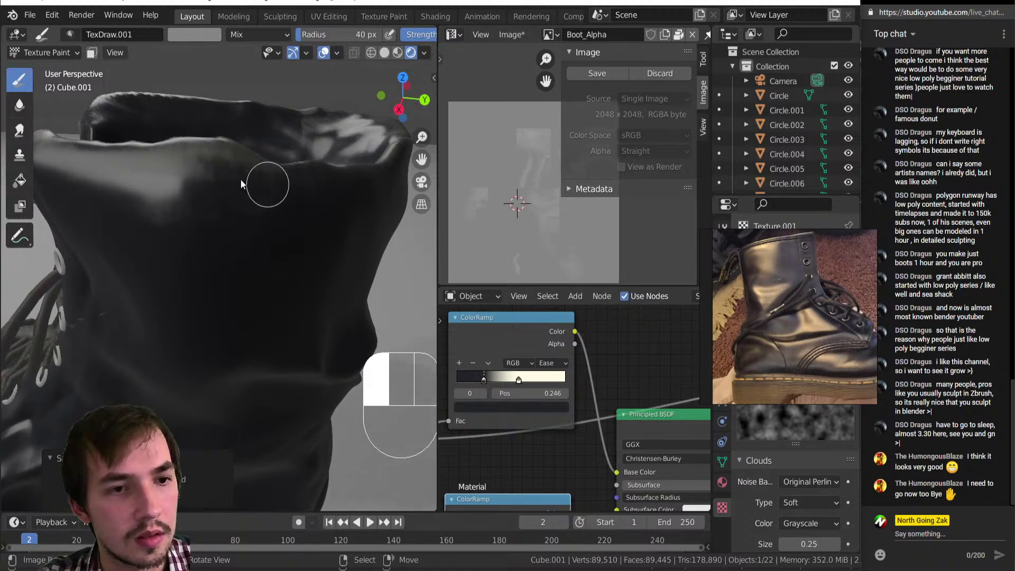
middle_click_drag(103, 179, 215, 204, "ctrl")
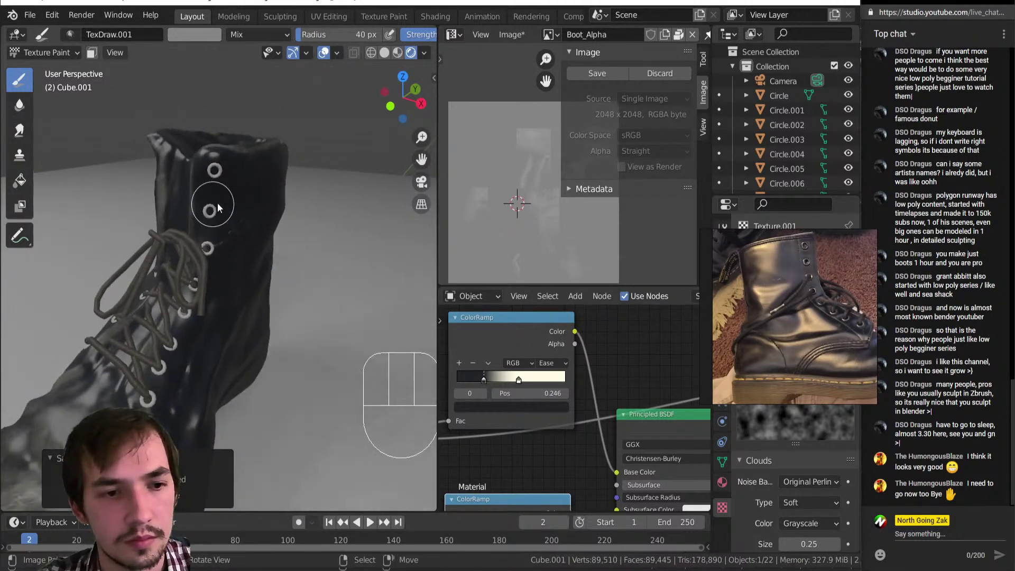
key("x")
left_click_drag(220, 194, 188, 347)
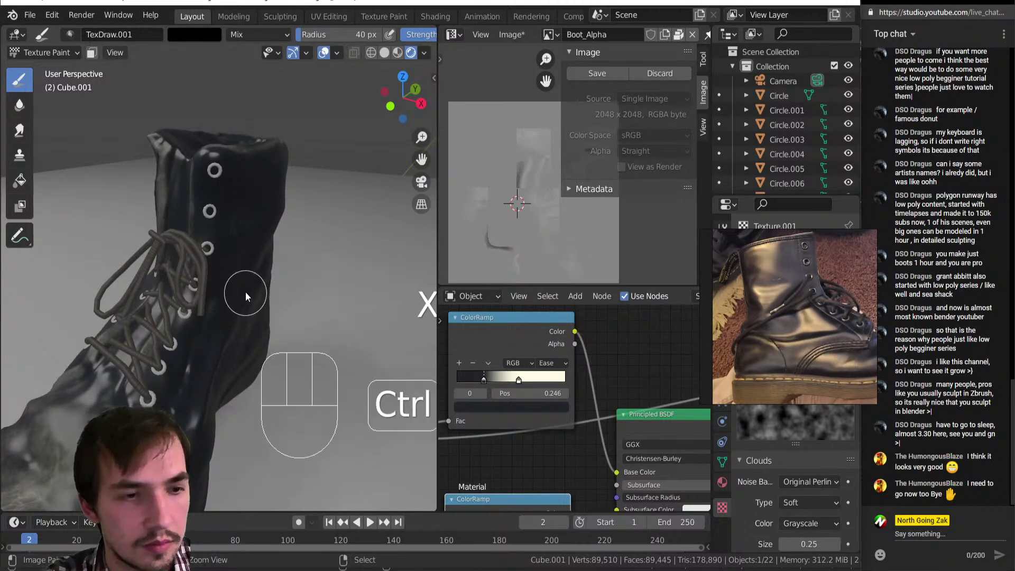
key("ctrl+z")
key("ctrl+z")
key("ctrl+z")
key("ctrl+z")
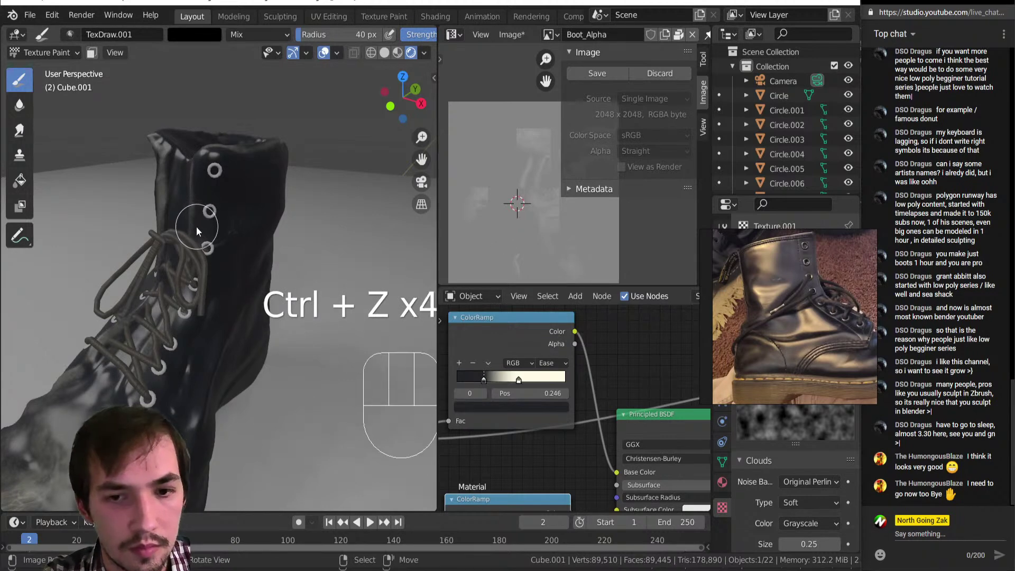
Step: Sample a grey from the boot and paint it over the lower side and heel area
key("s")
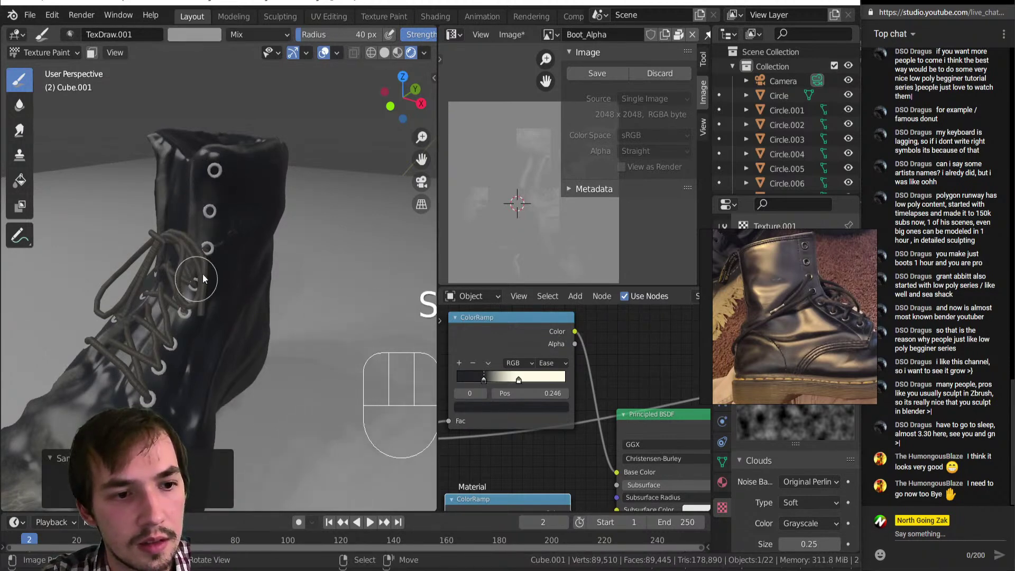
middle_click_drag(191, 285, 161, 189)
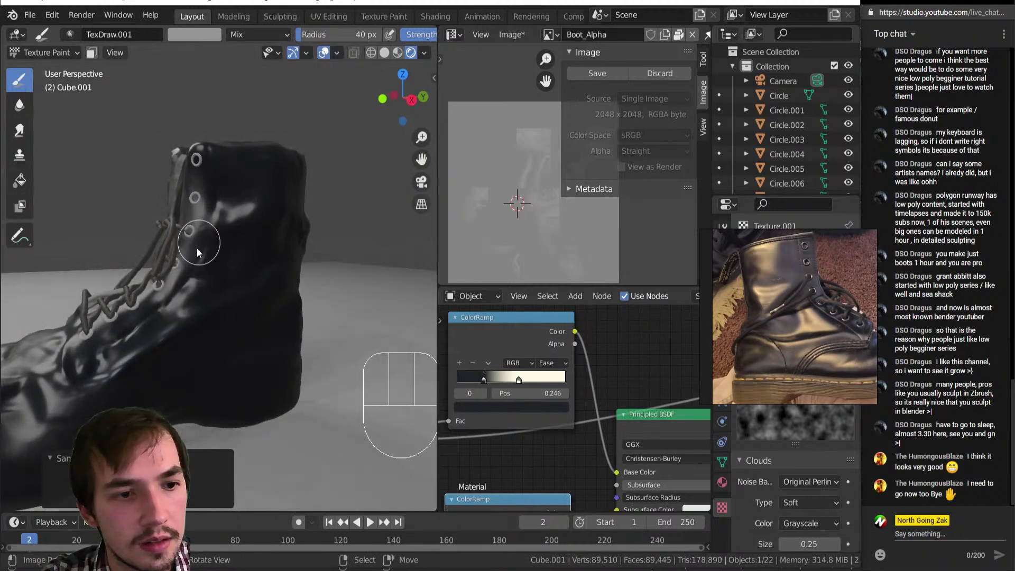
middle_click_drag(195, 242, 163, 296)
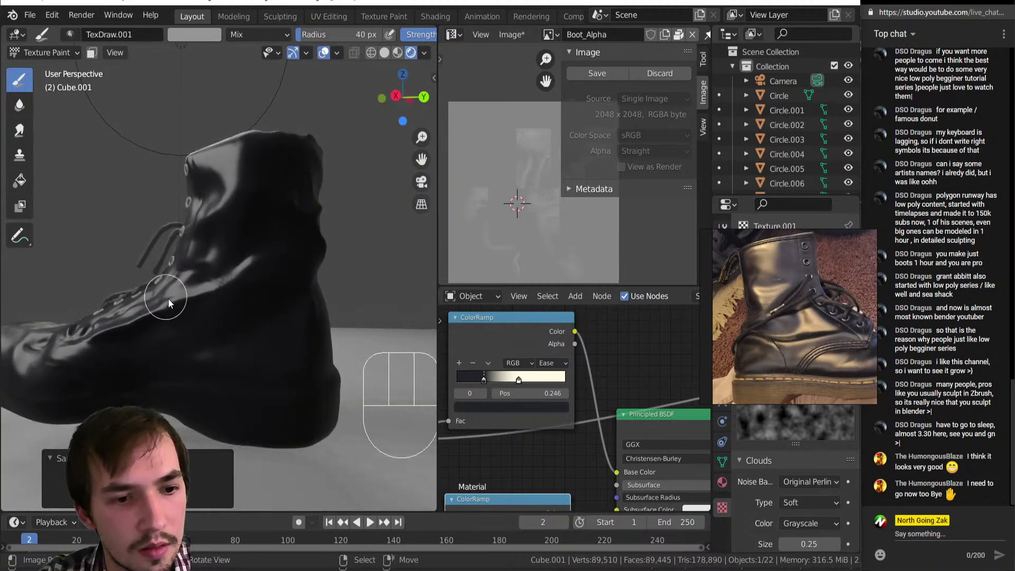
mouse_move(211, 296)
left_mouse_down()
mouse_move(260, 276)
mouse_move(223, 292)
mouse_move(190, 325)
mouse_move(292, 325)
mouse_move(179, 354)
mouse_move(257, 361)
mouse_move(291, 351)
left_mouse_up()
middle_click_drag(291, 351, 167, 332)
mouse_move(167, 332)
left_mouse_down()
mouse_move(233, 352)
mouse_move(246, 298)
mouse_move(259, 305)
mouse_move(267, 293)
left_mouse_up()
Step: Enlarge the paint brush to 70 px and paint the sampled grey over the shaft around the eyelets and the ankle on the boot's other side
mouse_move(267, 294)
middle_mouse_down()
mouse_move(316, 281)
mouse_move(344, 248)
mouse_move(347, 314)
mouse_move(317, 305)
mouse_move(262, 338)
middle_mouse_up()
mouse_move(262, 339)
left_mouse_down()
mouse_move(256, 367)
mouse_move(192, 333)
mouse_move(167, 292)
mouse_move(228, 329)
mouse_move(284, 341)
mouse_move(189, 206)
mouse_move(202, 251)
left_mouse_up()
middle_click_drag(202, 251, 177, 207)
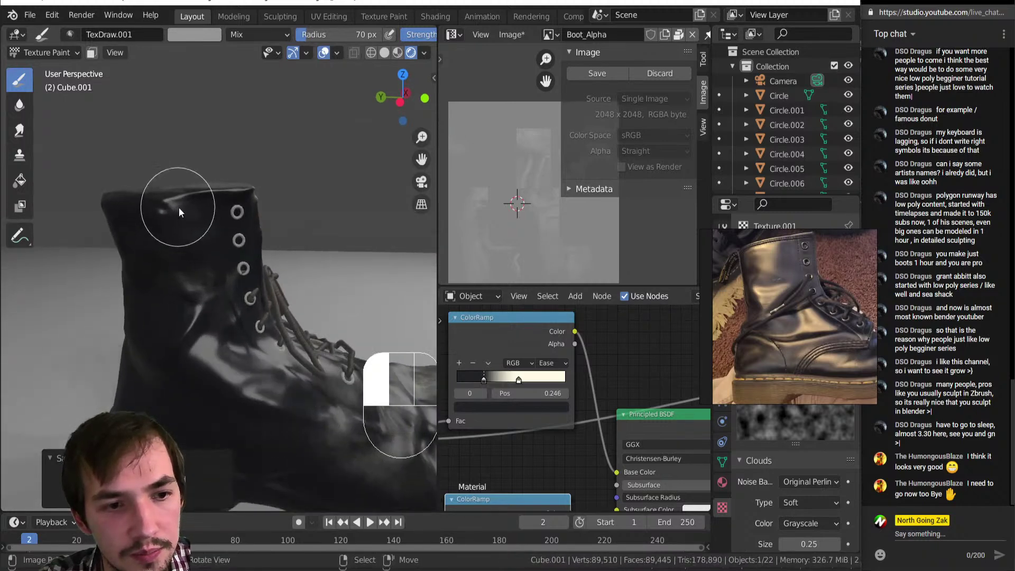
mouse_move(243, 269)
left_mouse_down()
mouse_move(148, 242)
mouse_move(224, 210)
left_mouse_up()
mouse_move(261, 325)
left_mouse_down()
mouse_move(274, 346)
mouse_move(272, 372)
mouse_move(233, 331)
mouse_move(172, 327)
left_mouse_up()
middle_click_drag(229, 345, 200, 375)
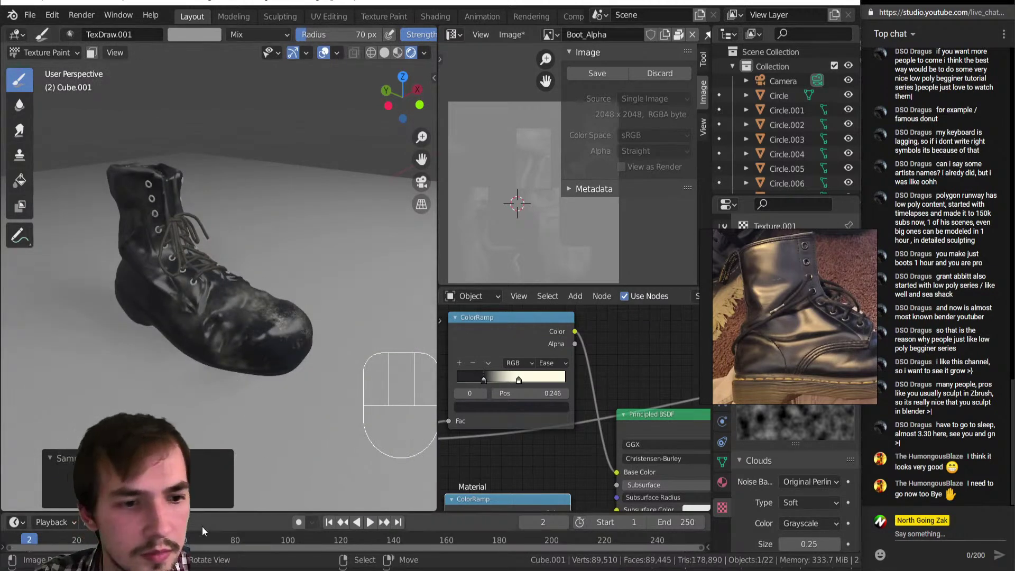
Step: Return to Object Mode and delete the two point lights
scroll(205, 291, "down", 5)
key("Tab")
left_click(159, 297)
left_click(317, 128, "shift")
key("Delete")
Step: Place the 3D cursor at the boot, add an Area light there and move it up
left_click(214, 300)
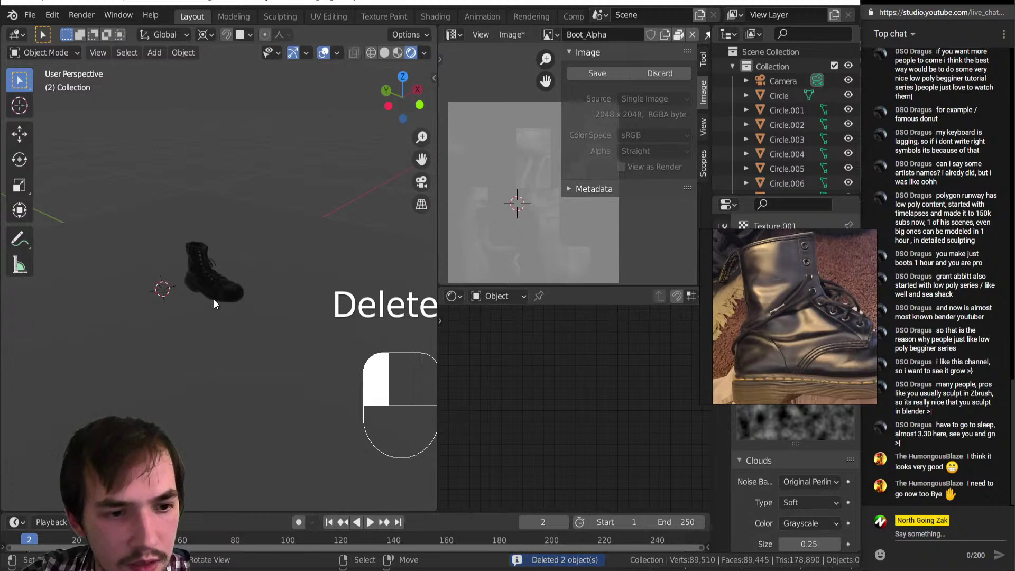
key("shift+a")
key("h")
key("a")
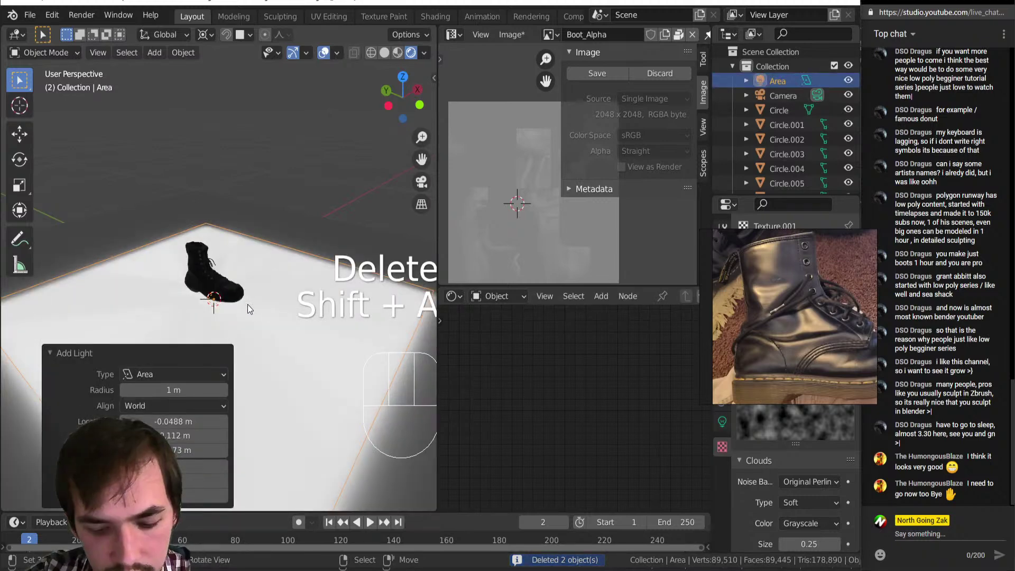
key("g")
left_click(227, 242)
Step: Scale the Area light down to 0.182 and raise it along Z well above the boot
key("s")
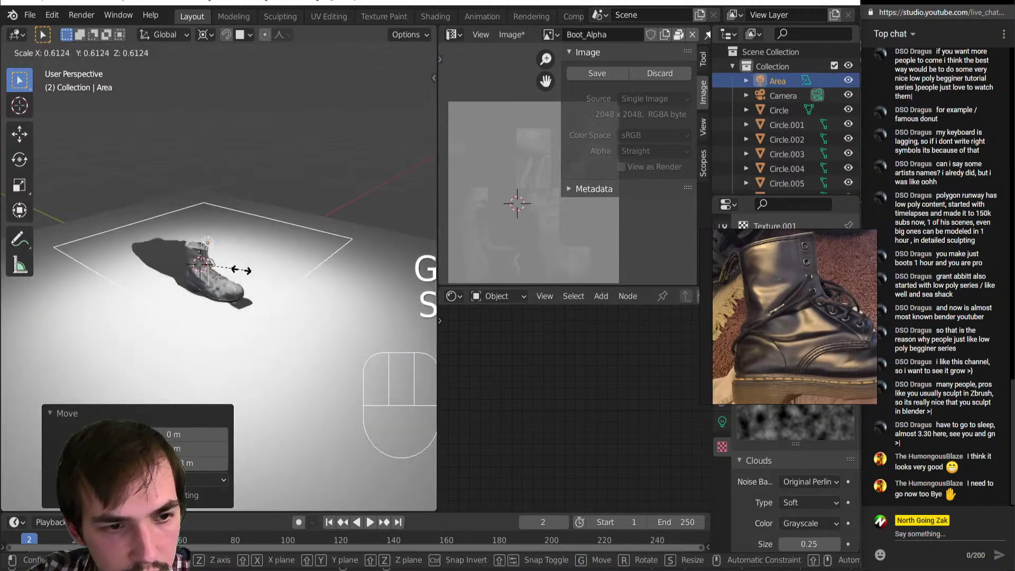
left_click(221, 273)
key("g")
key("z")
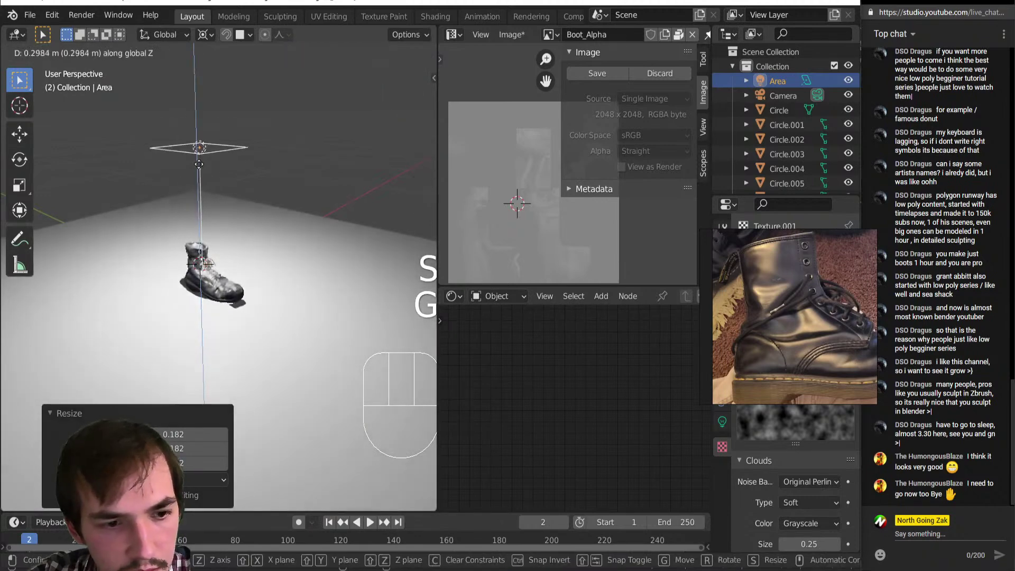
left_click(206, 123)
scroll(166, 192, "up", 5)
mouse_move(168, 230)
middle_mouse_down()
mouse_move(93, 245)
mouse_move(373, 223)
mouse_move(246, 281)
middle_mouse_up()
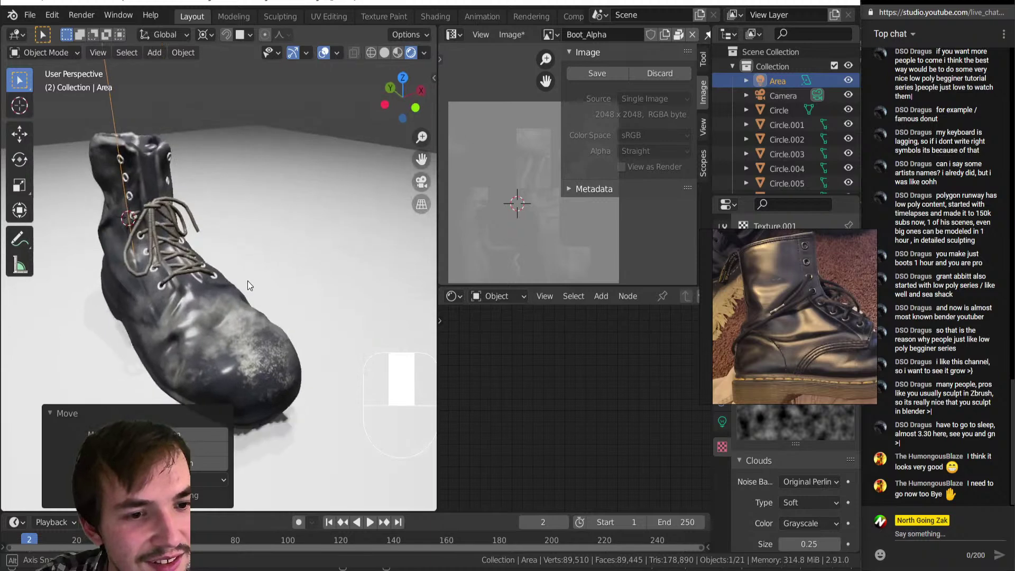
Step: Select the boot mesh, enter Sculpt Mode and choose the Clay Strips brush
left_click(241, 344)
key("Tab")
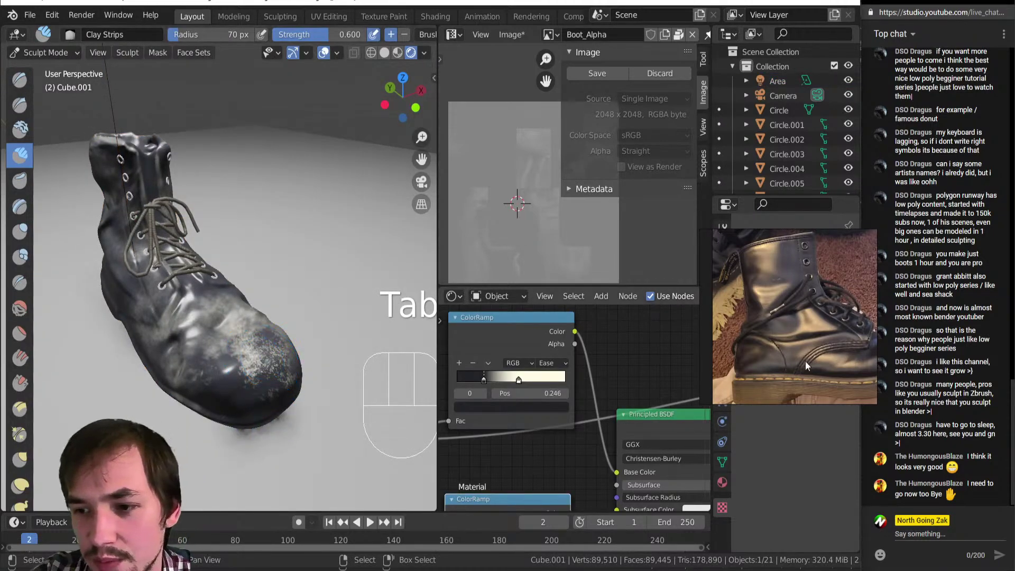
middle_click_drag(274, 389, 169, 163)
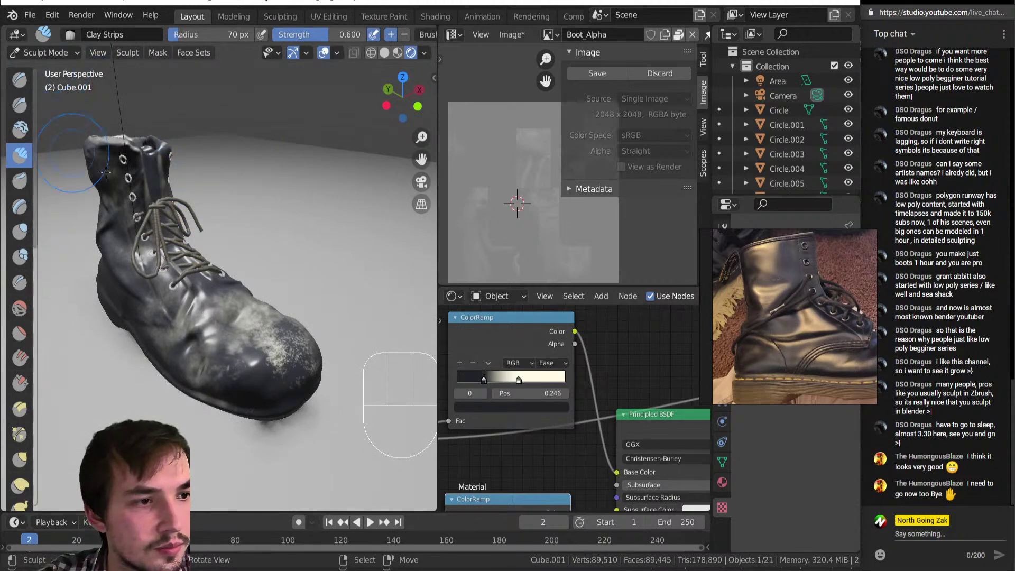
key("p")
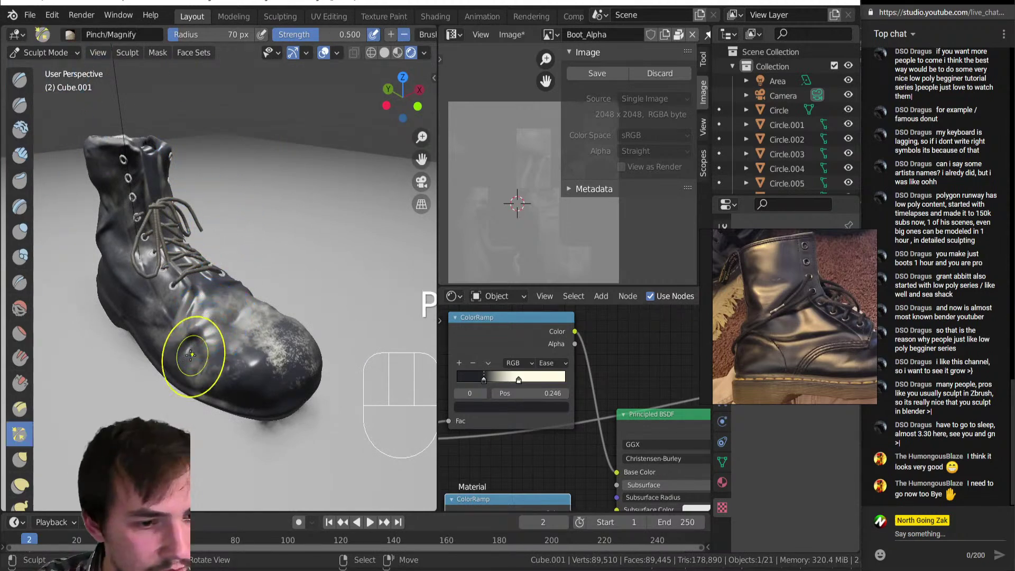
left_click(19, 153)
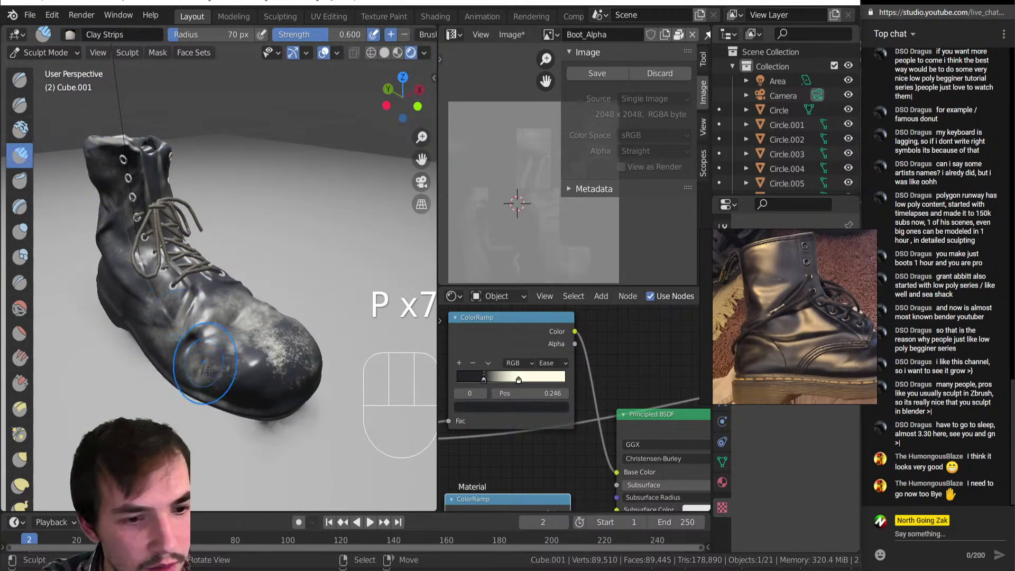
Step: Reduce the Clay Strips brush radius and sculpt a stroke across the side of the toe
key("bracketleft")
mouse_move(187, 333)
left_mouse_down()
mouse_move(189, 348)
mouse_move(253, 349)
left_mouse_up()
key("bracketleft")
key("bracketleft")
key("bracketleft")
key("bracketleft")
key("bracketleft")
key("bracketleft")
Step: Switch to the Grab brush with a 113 px radius and check the boot's shape from behind, the front and the toe
mouse_move(253, 349)
middle_mouse_down()
mouse_move(240, 324)
mouse_move(333, 347)
mouse_move(328, 279)
mouse_move(272, 256)
middle_mouse_up()
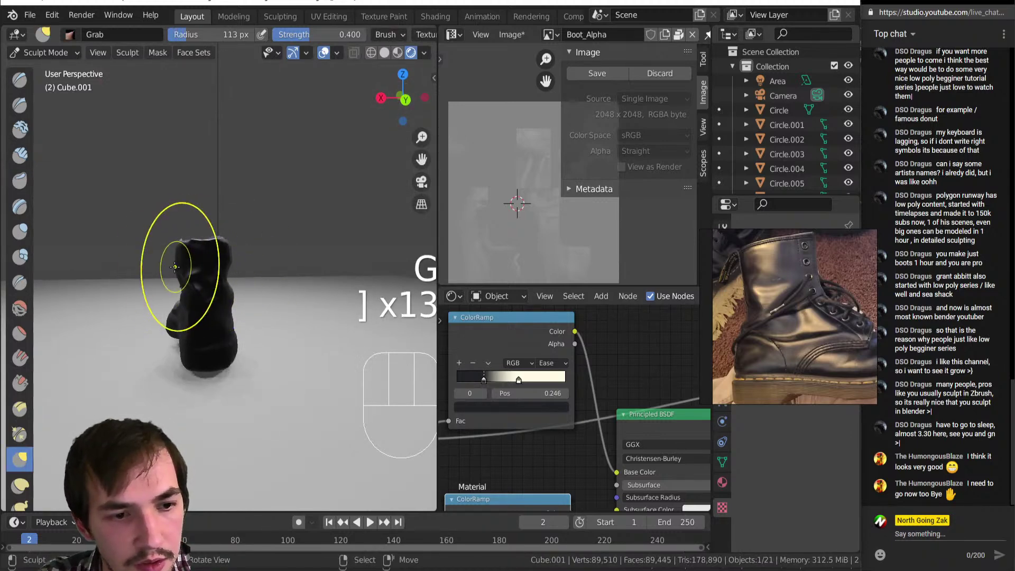
middle_click_drag(224, 289, 247, 208)
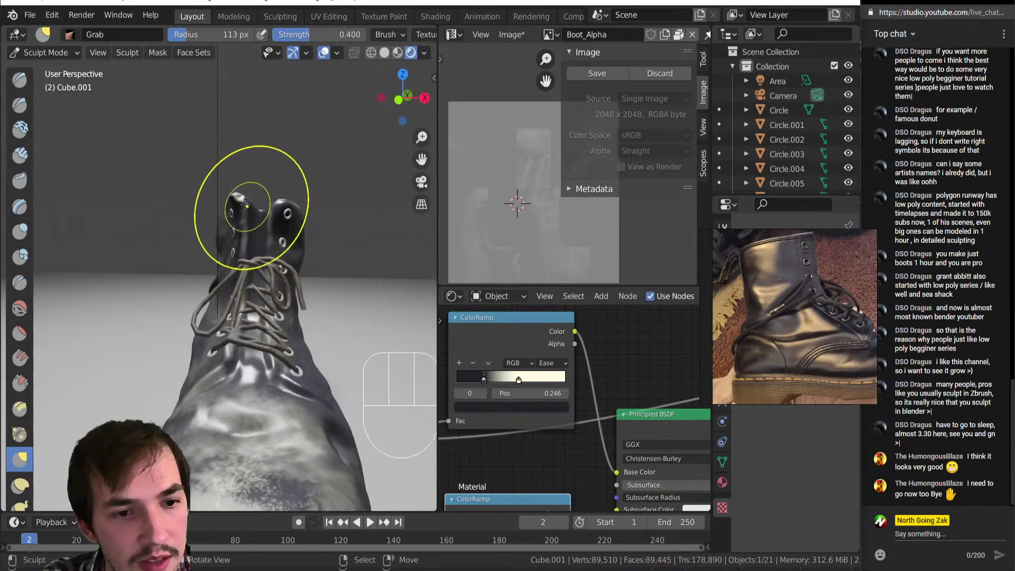
middle_click_drag(228, 354, 218, 382)
mouse_move(218, 382)
middle_mouse_down("shift")
mouse_move(190, 347)
mouse_move(181, 281)
mouse_move(181, 300)
middle_mouse_up("shift")
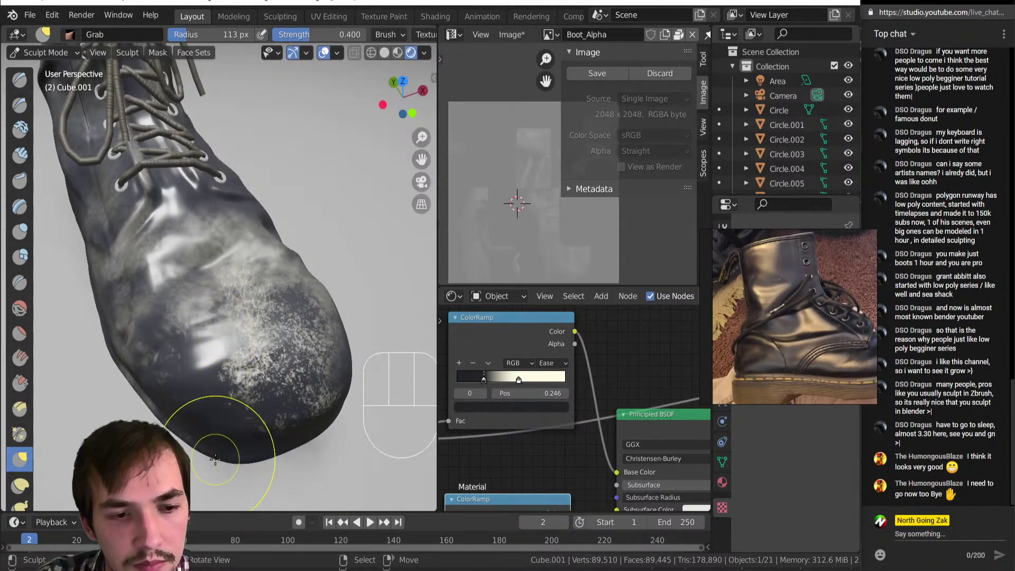
Step: Return to Object Mode and add a Bump node beside the Principled BSDF in the boot material
key("Tab")
scroll(586, 428, "down", 4)
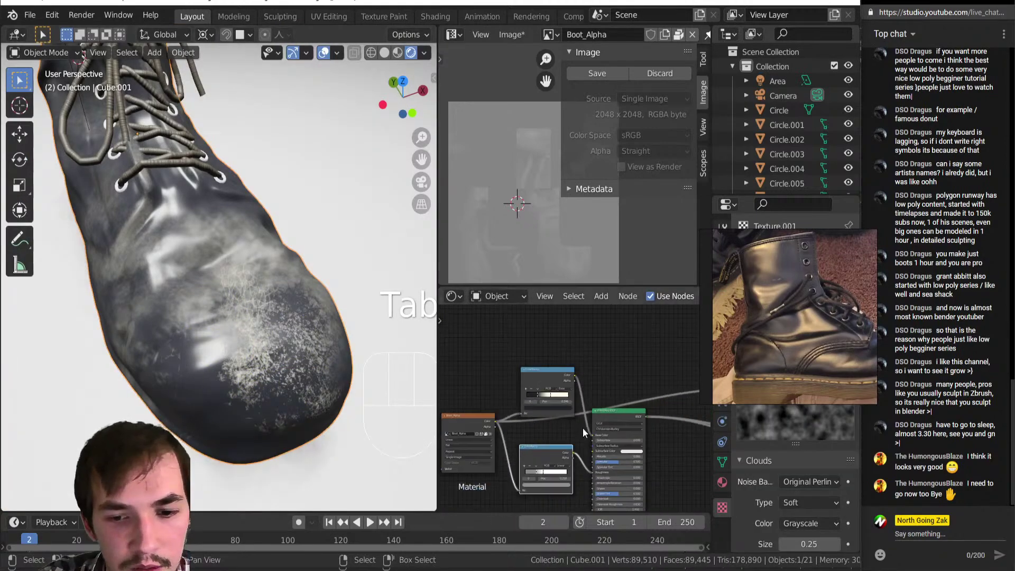
middle_click_drag(586, 428, 585, 344)
key("shift+a")
mouse_move(481, 494)
left_click(595, 364)
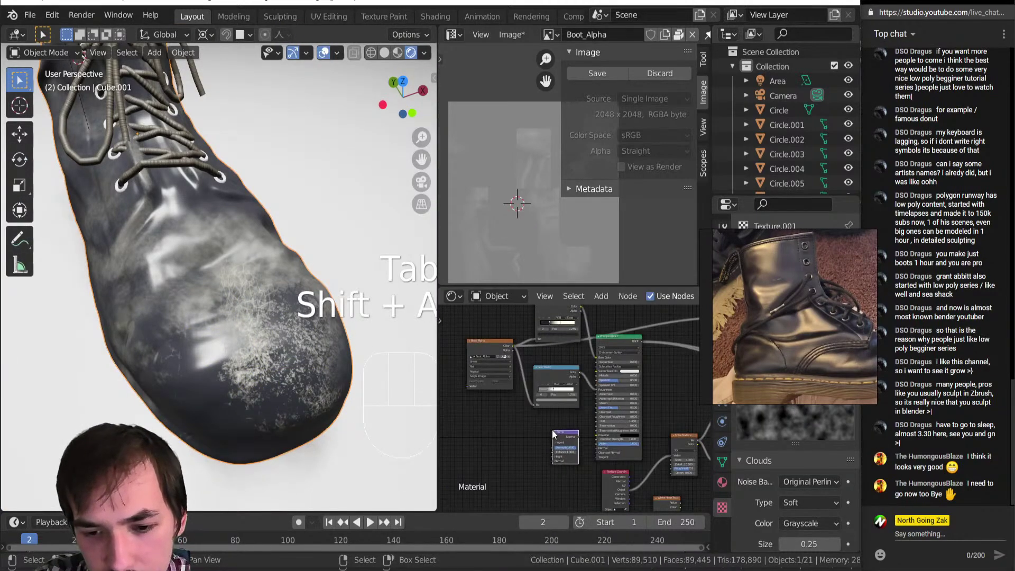
left_click(571, 438)
Step: Connect the Bump output to the Principled BSDF's Normal and the Boot_Alpha image's Color to the Bump's Height
scroll(572, 439, "up", 3)
left_click_drag(584, 428, 616, 450)
scroll(582, 423, "down", 2)
middle_click_drag(561, 402, 573, 435)
left_click_drag(502, 332, 555, 484)
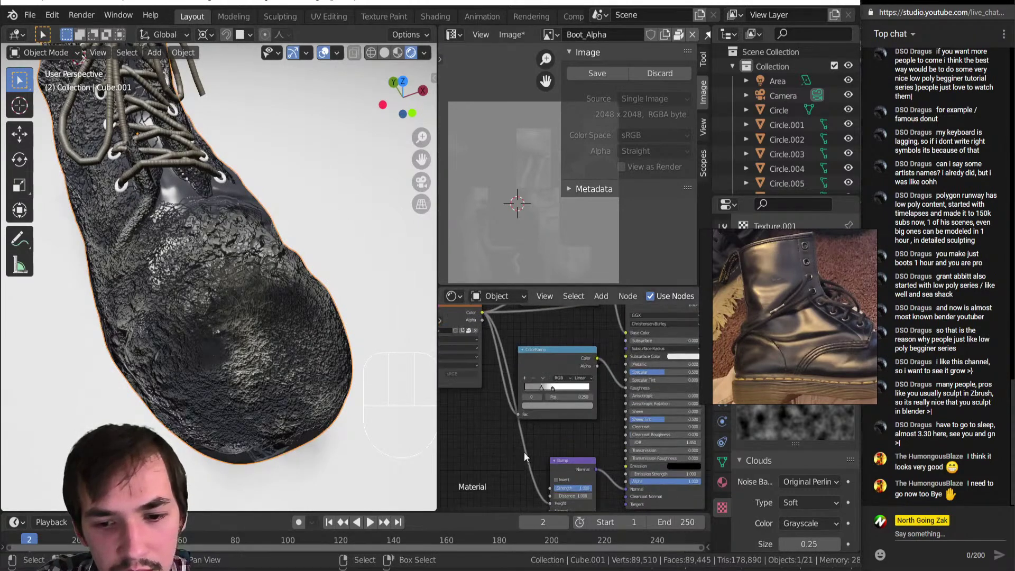
Step: Insert a ColorRamp node on the link between the Boot_Alpha image and the Bump's Height
key("shift+a")
mouse_move(525, 464)
left_click(587, 290)
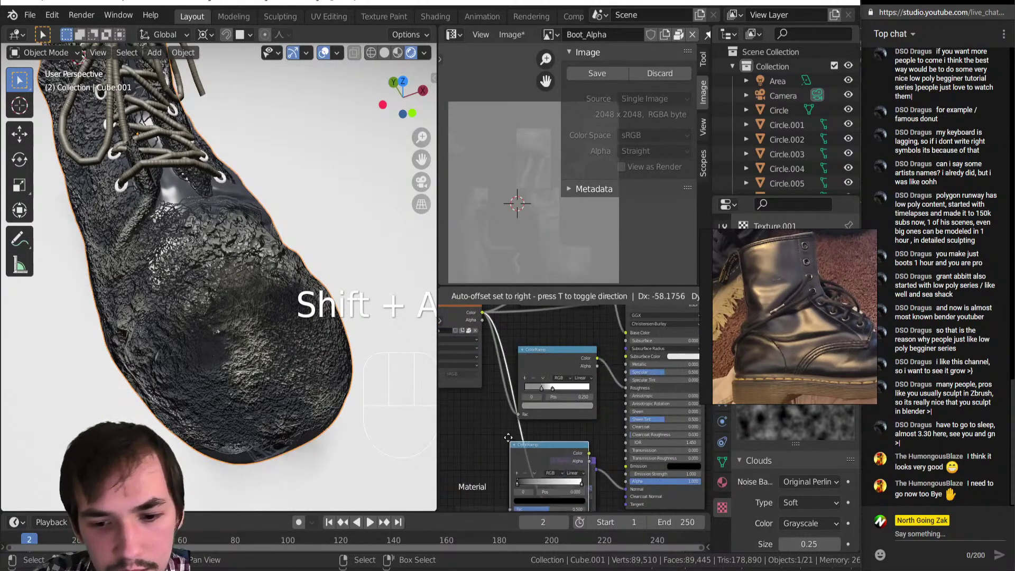
left_click(540, 456)
Step: Tighten the bump ramp's contrast, placing the black stop at 0.285 with the white stop just after it
left_click_drag(520, 475, 543, 478)
scroll(250, 345, "up", 6)
middle_click_drag(249, 346, 247, 323)
key("KP_Decimal")
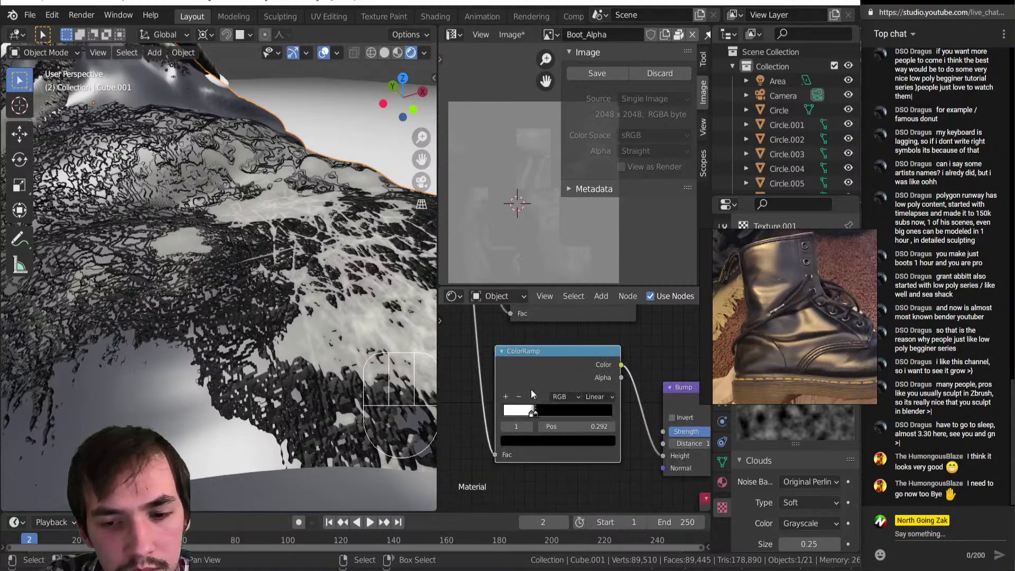
mouse_move(504, 418)
left_mouse_down()
mouse_move(486, 417)
mouse_move(523, 423)
left_mouse_up()
left_click(511, 420)
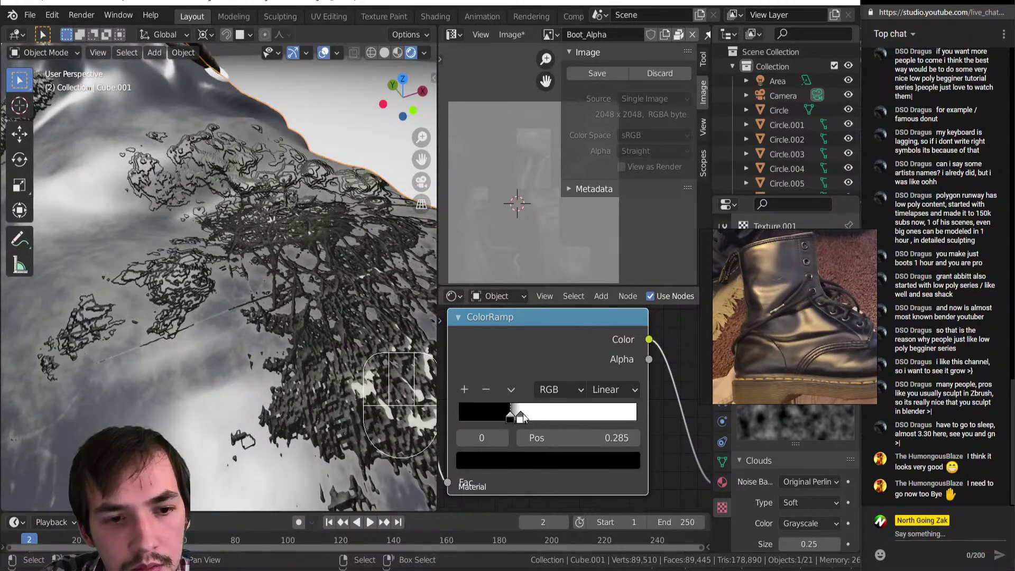
Step: Shift the bump ramp's black stop to 0.268, checking the relief across the toe
middle_click_drag(244, 313, 212, 274)
scroll(268, 332, "down", 8)
scroll(215, 280, "down", 5)
scroll(212, 274, "up", 10)
left_click_drag(510, 419, 505, 418)
scroll(547, 405, "down", 4)
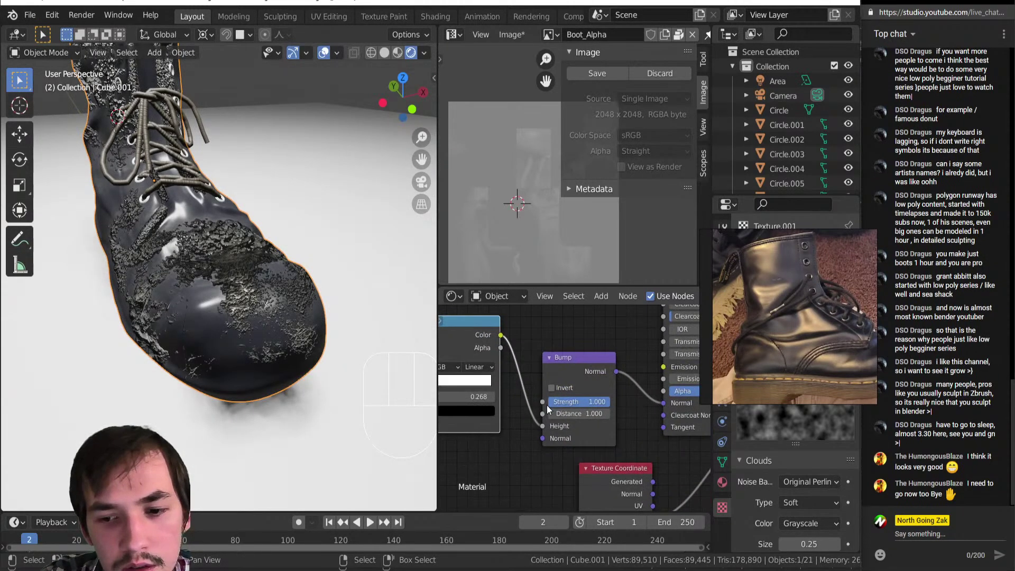
Step: Set the Bump node's Distance to 0.005 and check the toe surface up close
scroll(547, 404, "up", 2)
left_click_drag(578, 435, 556, 439)
left_click(582, 440)
type("0.0")
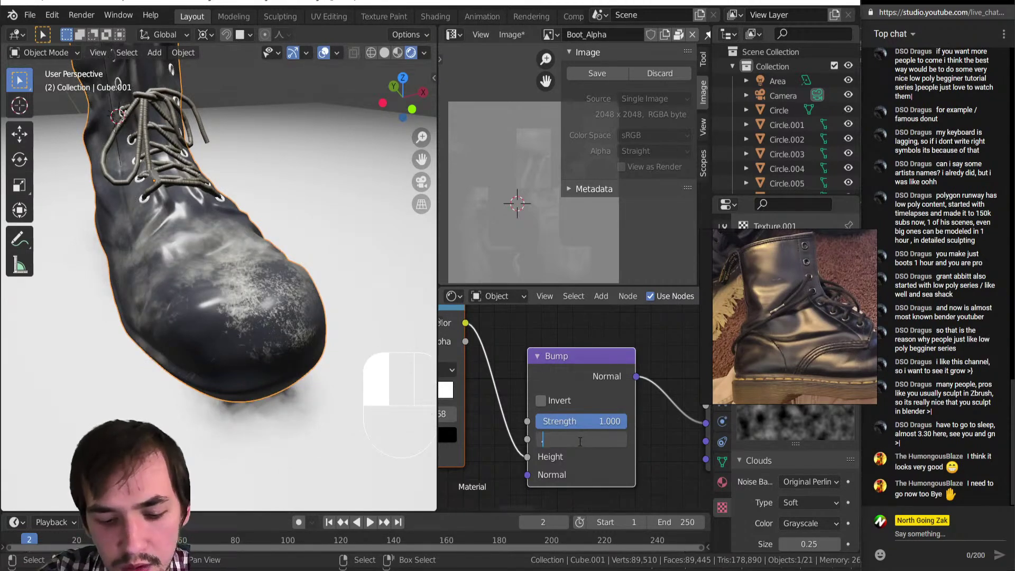
type("05")
key("Return")
scroll(359, 339, "up", 5)
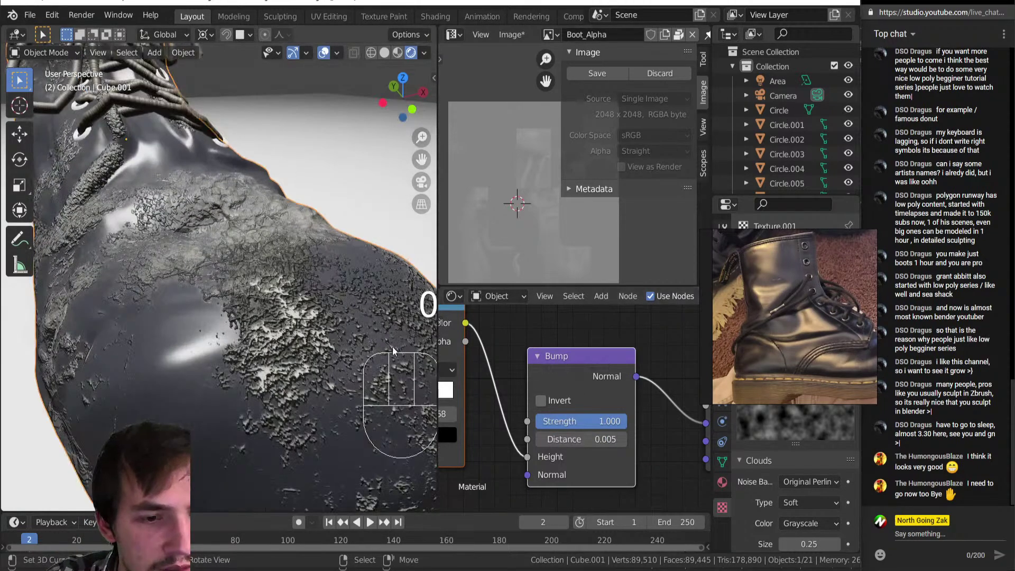
Step: Enable Invert on the Bump node, set its Strength to 0.234, and check the relief on the boot
left_click(540, 402)
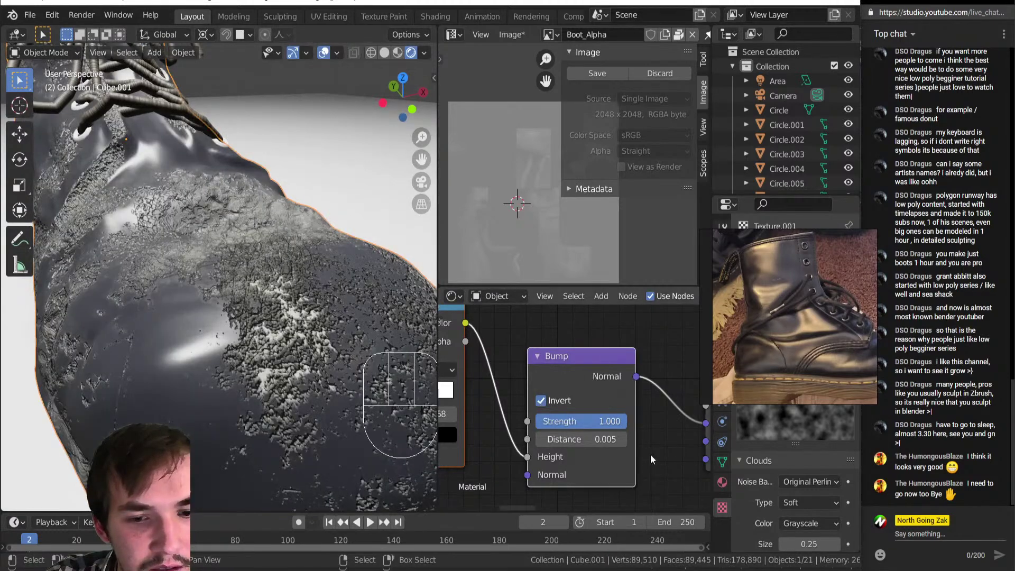
left_click_drag(595, 422, 529, 423)
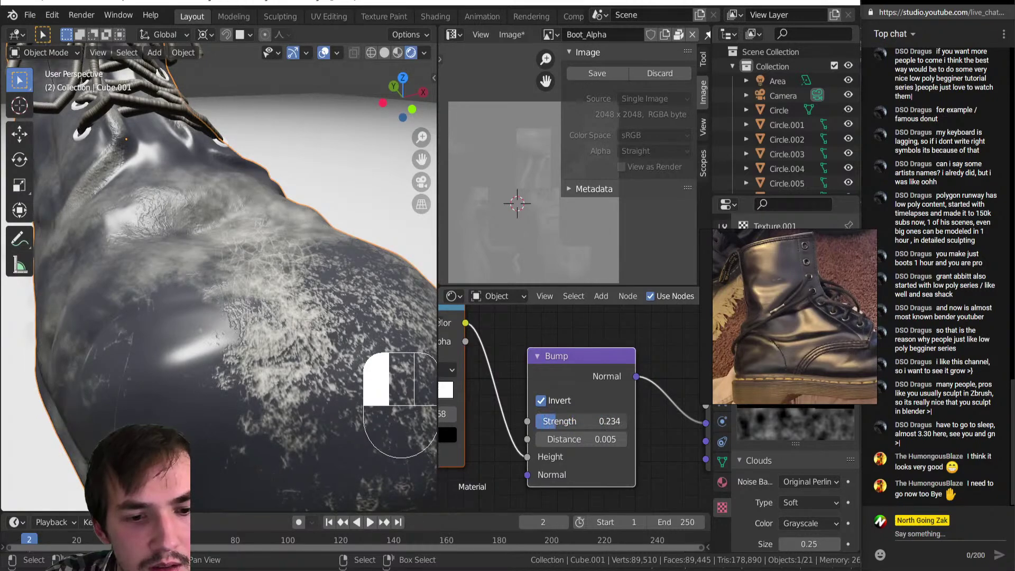
scroll(271, 350, "down", 5)
middle_click_drag(271, 350, 51, 266)
scroll(127, 288, "up", 5)
Step: Switch the boot to Texture Paint mode
key("Tab")
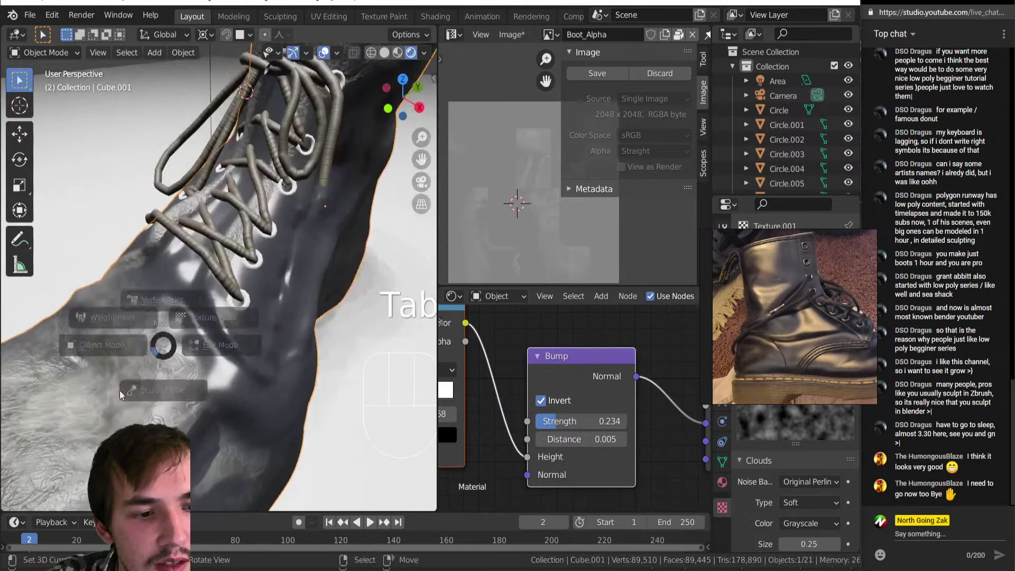
left_click(174, 395)
scroll(174, 396, "down", 5)
middle_click_drag(170, 449, 221, 181)
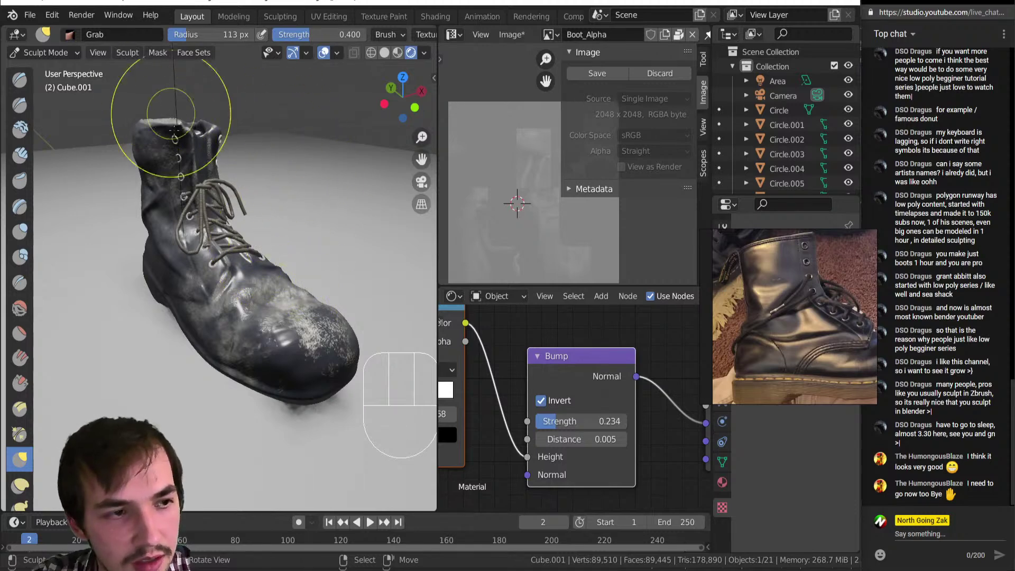
key("Tab")
left_click(299, 178)
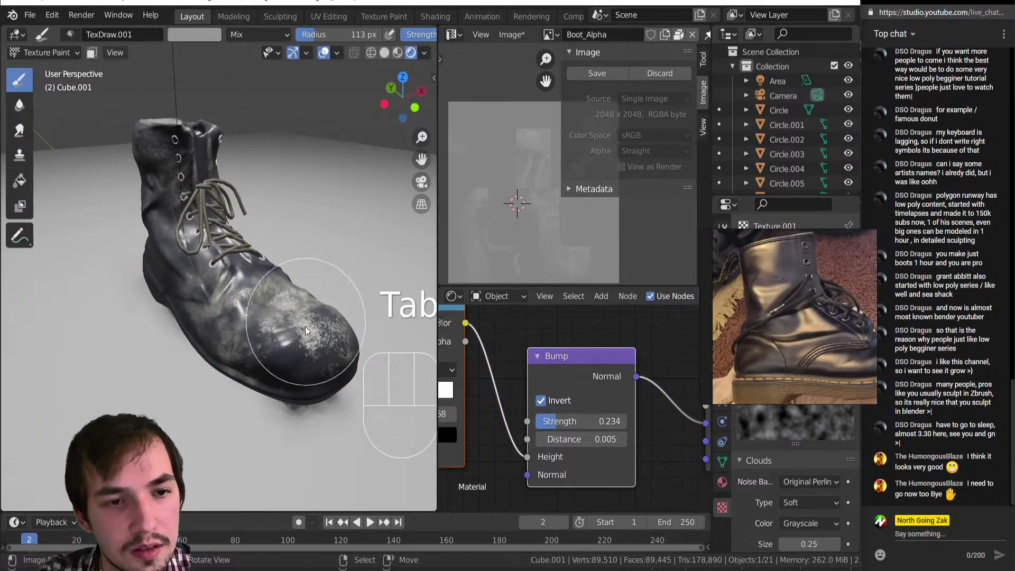
Step: Reduce the brush radius to 90 px and paint wear over the front of the toe cap
right_click(300, 380)
mouse_move(285, 370)
middle_mouse_down("ctrl")
mouse_move(275, 328)
mouse_move(238, 365)
middle_mouse_up("ctrl")
key("bracketleft")
key("bracketleft")
scroll(235, 360, "down", 2)
left_click(234, 359)
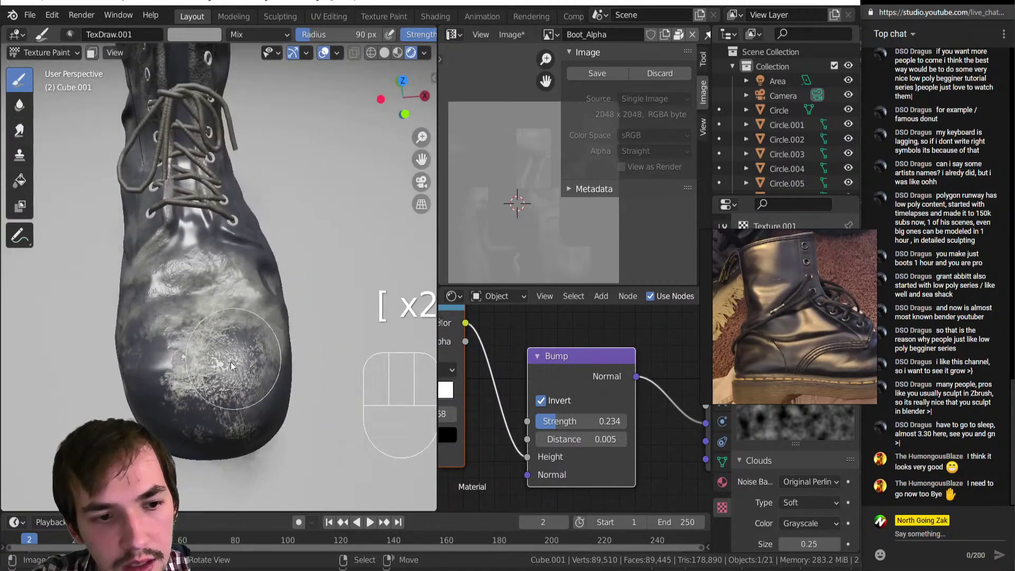
left_click_drag(186, 421, 202, 421)
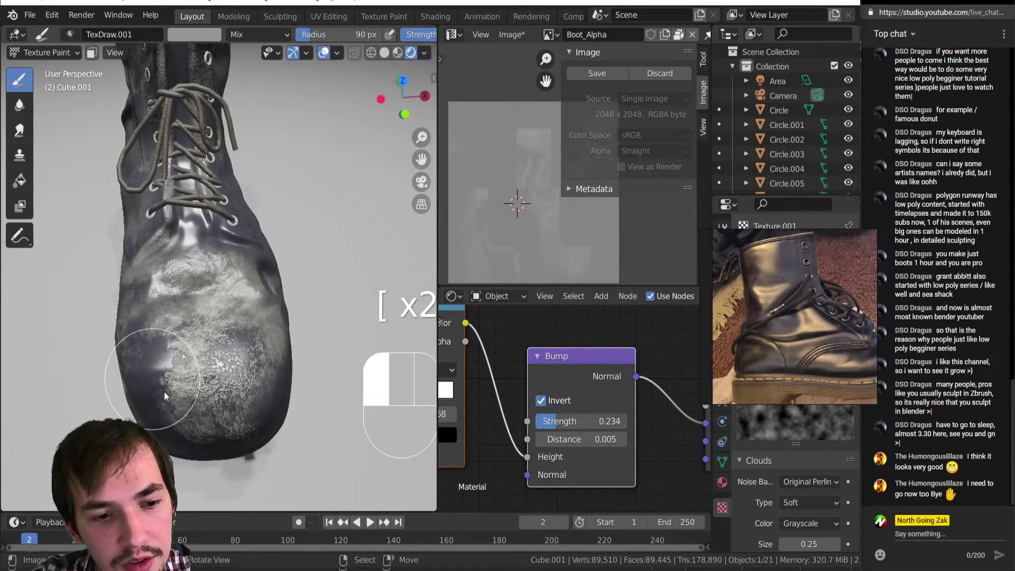
Step: Paint wear from below the lacing across the vamp and along its other side with the 90 px brush
middle_click_drag(183, 330, 202, 285)
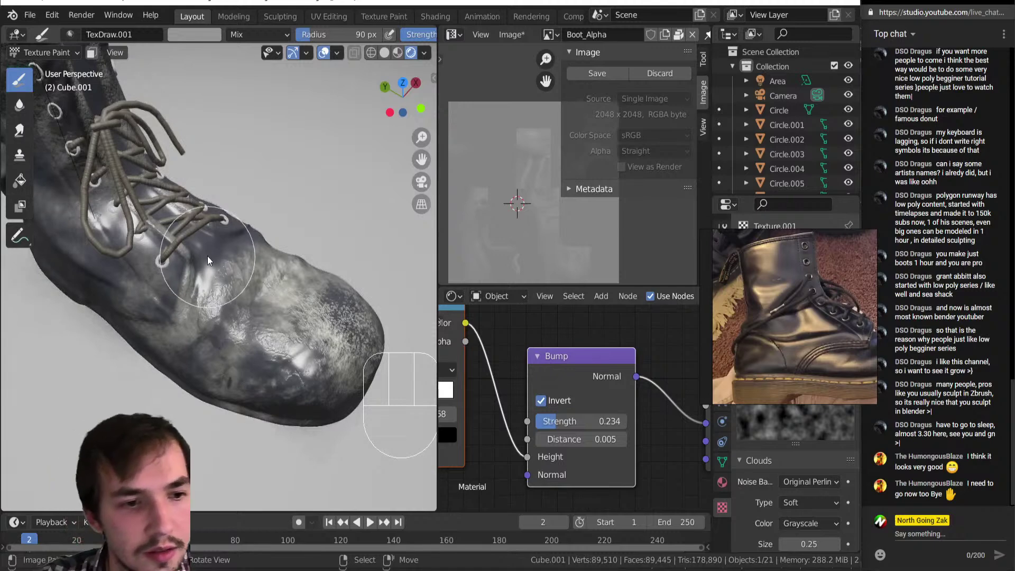
mouse_move(206, 250)
left_mouse_down()
mouse_move(244, 290)
mouse_move(308, 303)
mouse_move(325, 321)
left_mouse_up()
middle_click_drag(321, 316, 228, 345)
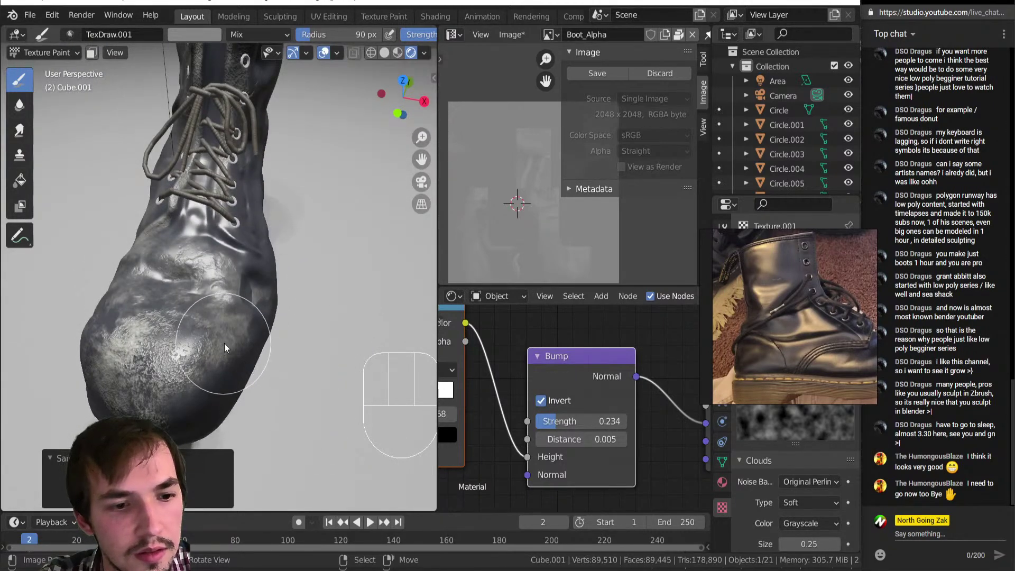
middle_click_drag(259, 309, 217, 254)
left_click_drag(217, 254, 226, 245)
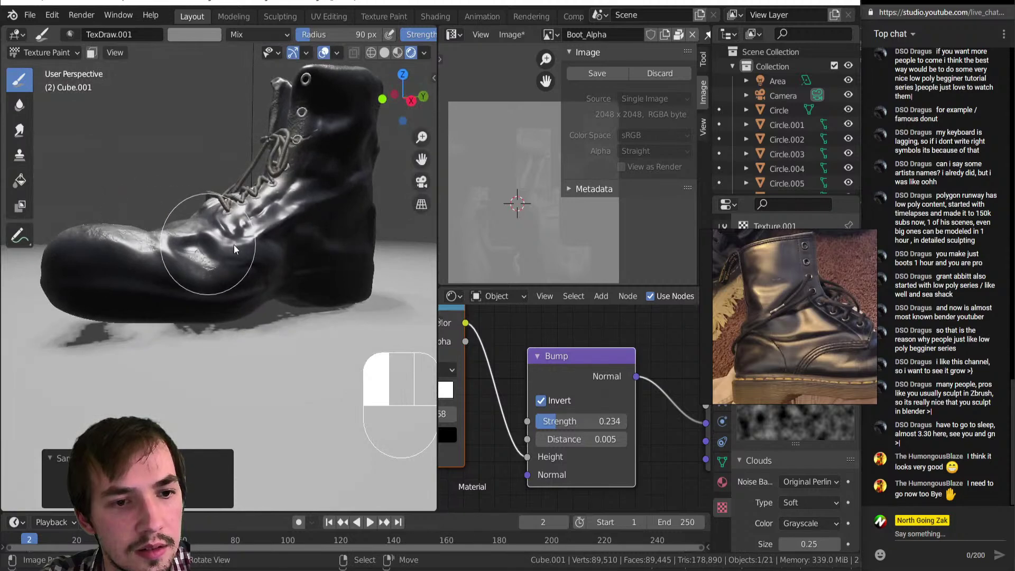
Step: Touch up the wear around the ankle with an 81 px brush and switch the viewport to Material Preview shading
middle_click_drag(132, 280, 231, 259)
scroll(211, 301, "up", 4)
scroll(278, 325, "down", 3)
middle_click_drag(278, 325, 219, 299)
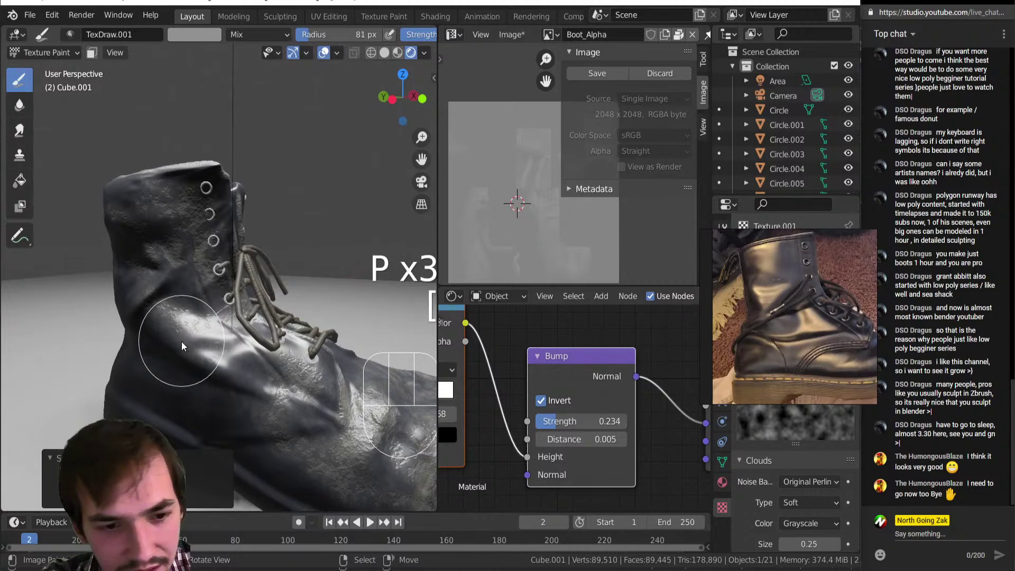
middle_click_drag(163, 352, 272, 344)
key("z")
mouse_move(265, 415)
middle_mouse_down()
mouse_move(241, 340)
mouse_move(34, 390)
mouse_move(159, 344)
mouse_move(277, 335)
middle_mouse_up()
Step: Paint a narrow worn strip along the ankle crease on the boot's side with a brush of about 27 px
middle_click_drag(161, 239, 250, 303)
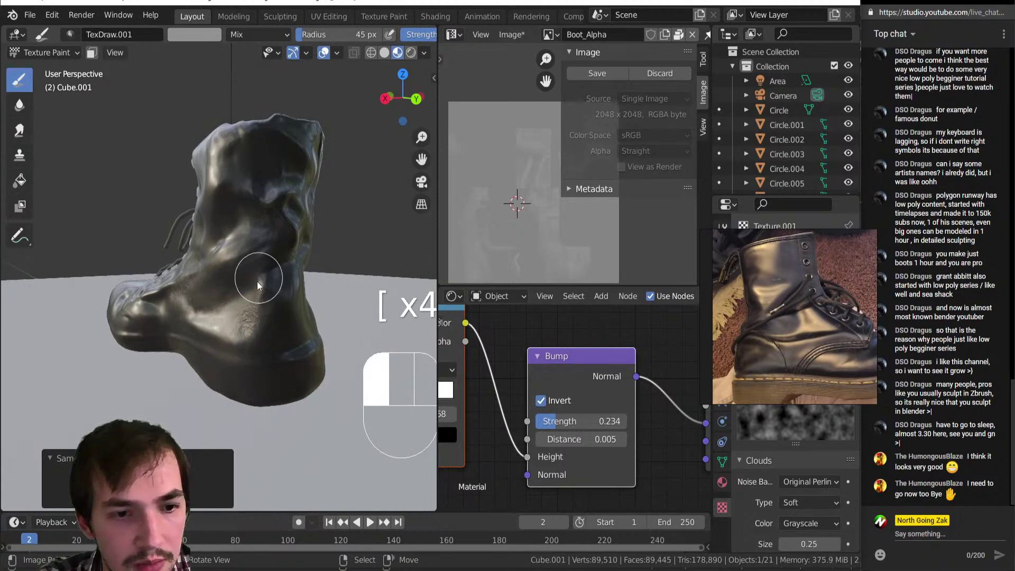
middle_click_drag(263, 299, 306, 311)
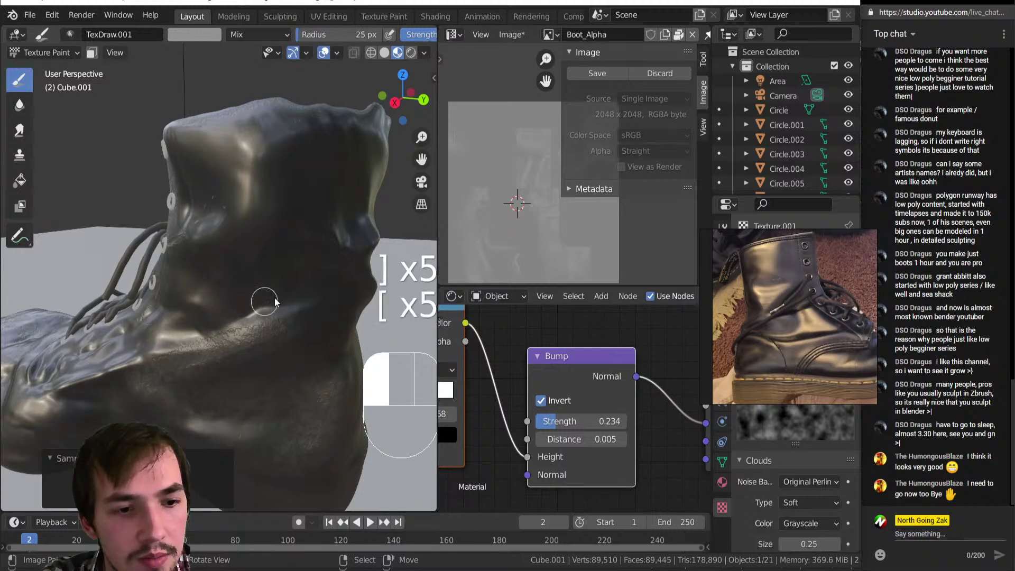
middle_click_drag(271, 334, 243, 259)
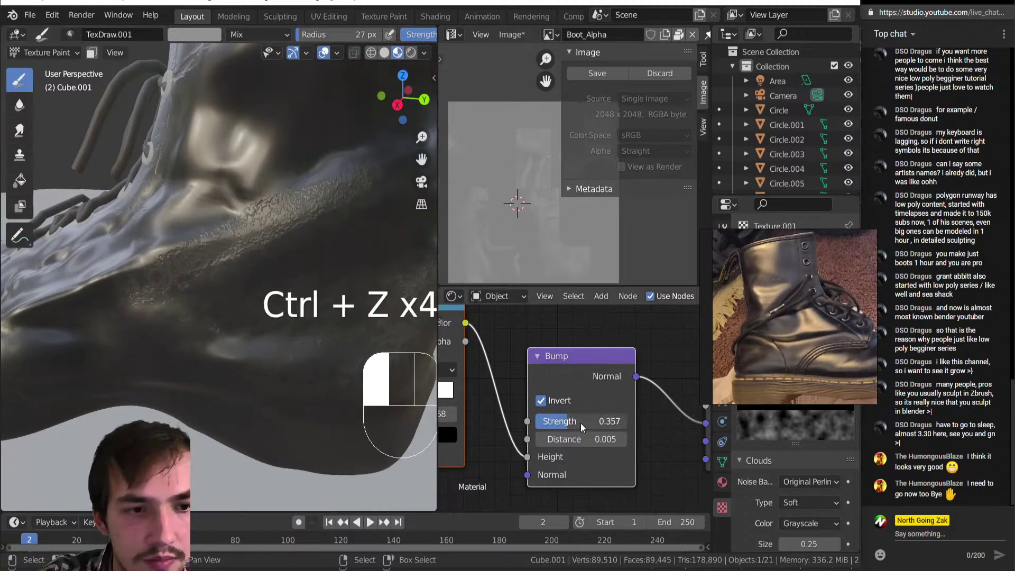
Step: Set the Bump's Strength to 0.643 and paint wear beside the lacing with a 36 px brush
left_click_drag(602, 419, 608, 423)
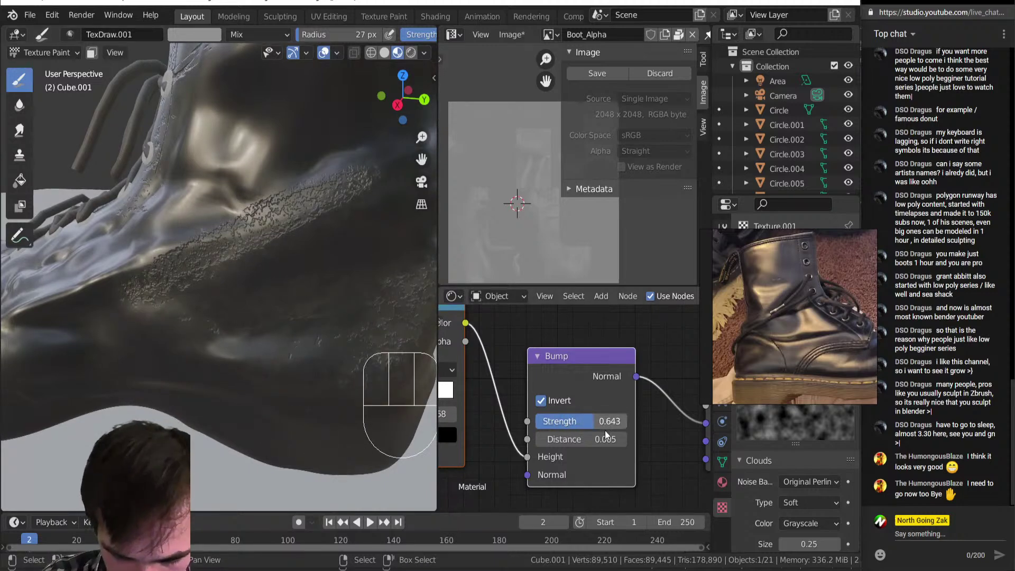
mouse_move(203, 256)
middle_mouse_down()
mouse_move(340, 268)
mouse_move(195, 259)
middle_mouse_up()
middle_click_drag(186, 261, 231, 290, "shift")
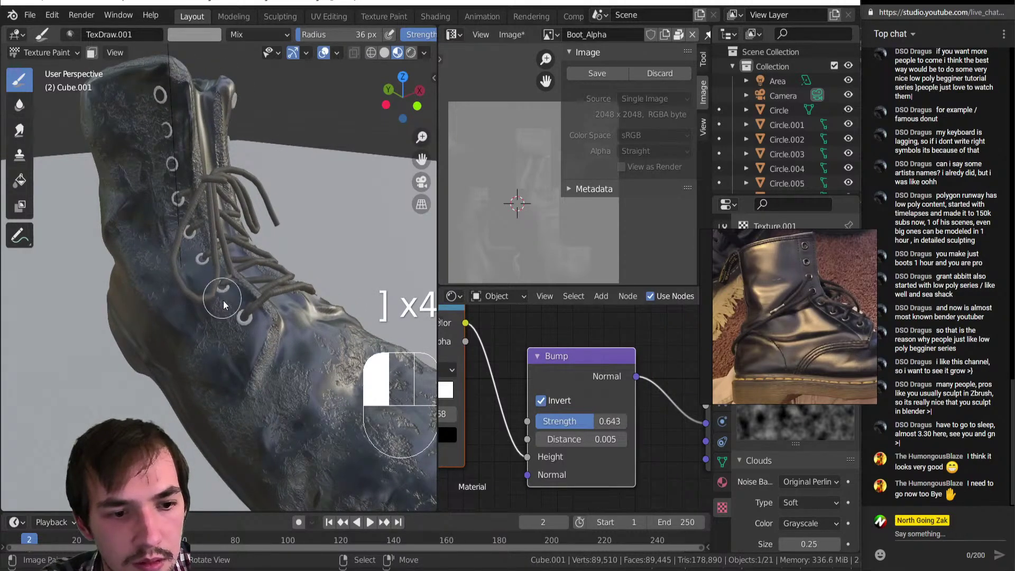
middle_click_drag(186, 329, 179, 283)
scroll(195, 314, "up", 2)
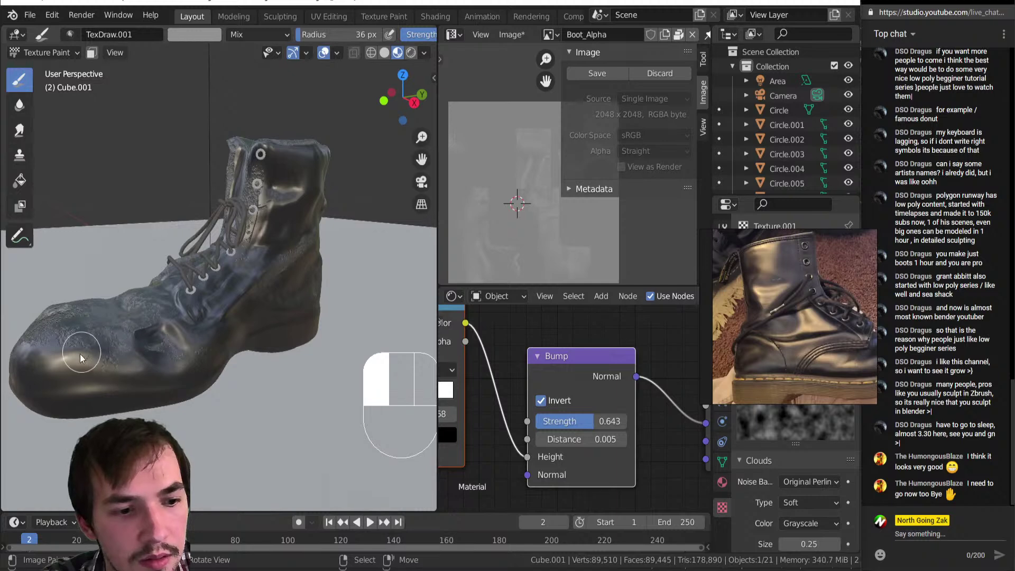
Step: Paint wear along the side of the toe with the 36 px brush and bring the shaft opening into view
middle_click_drag(60, 362, 152, 316)
left_click_drag(79, 322, 77, 310)
middle_click_drag(148, 313, 296, 318)
middle_click_drag(296, 318, 215, 259, "shift")
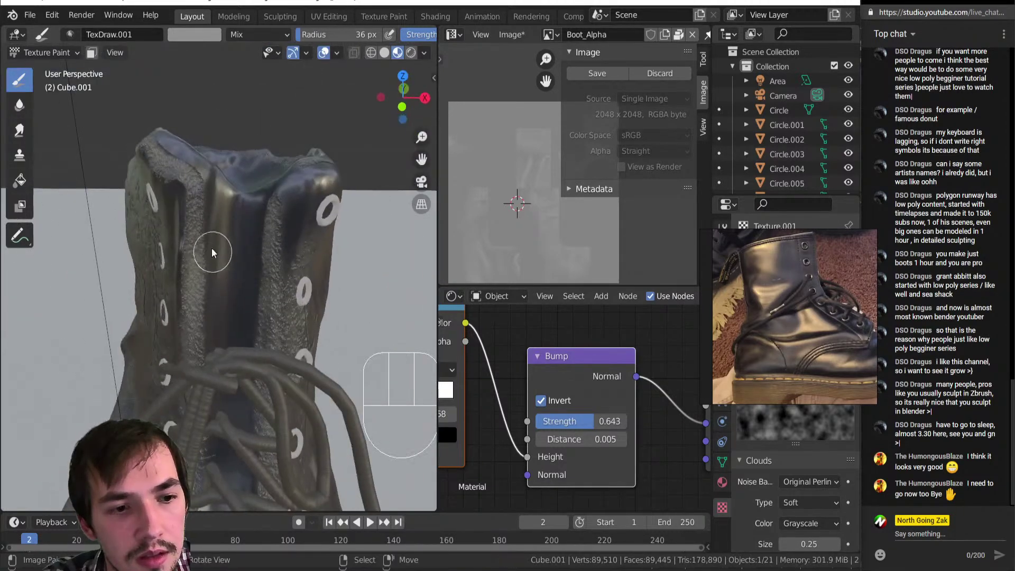
Step: Move the white stop of the roughness ColorRamp to 0.225
scroll(566, 408, "down", 5)
scroll(565, 422, "up", 4)
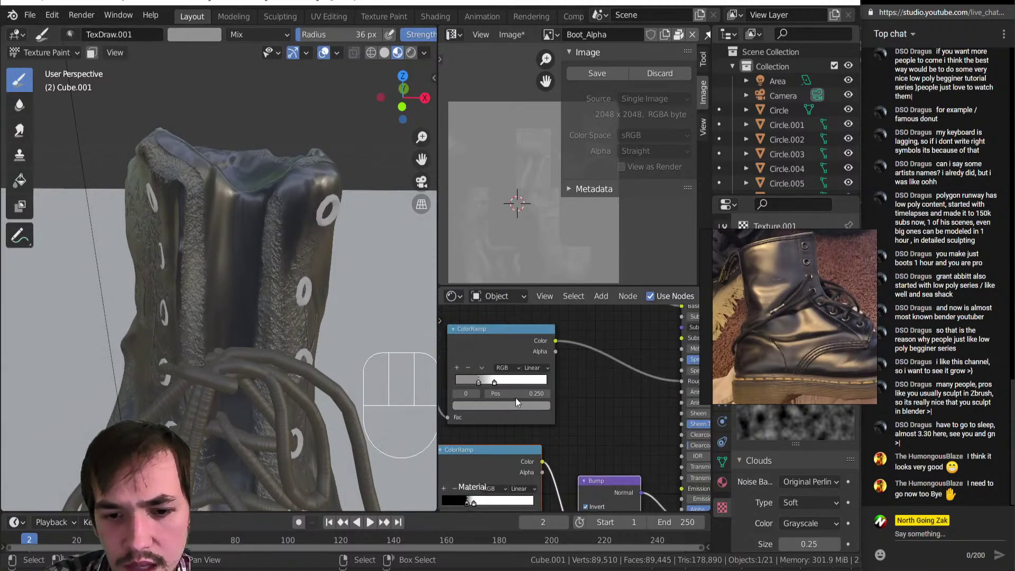
middle_click_drag(288, 313, 312, 312)
scroll(570, 405, "up", 1)
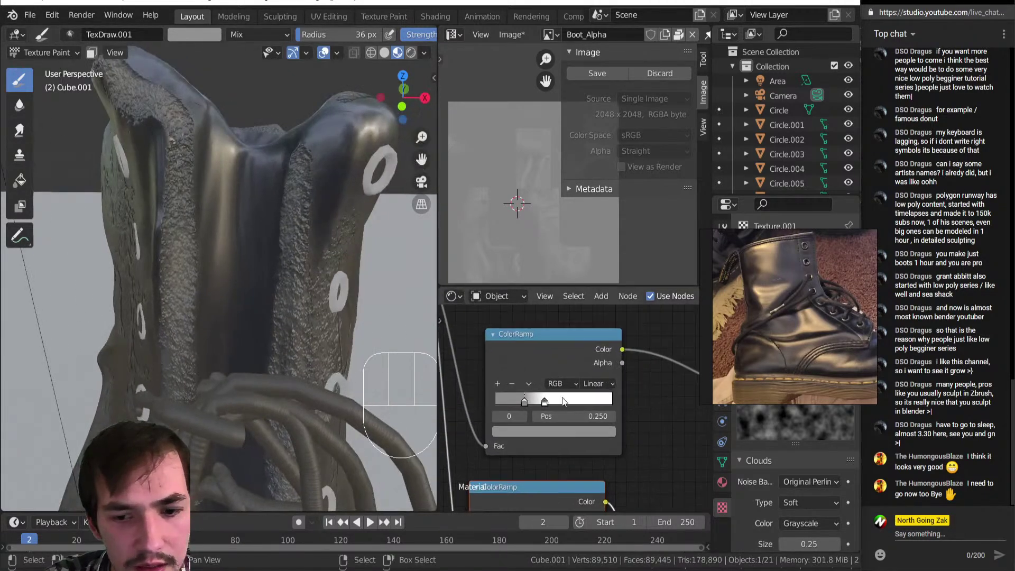
scroll(548, 404, "down", 3)
middle_click_drag(548, 403, 571, 368)
scroll(567, 397, "up", 2)
mouse_move(556, 349)
left_mouse_down()
mouse_move(566, 350)
mouse_move(551, 355)
left_mouse_up()
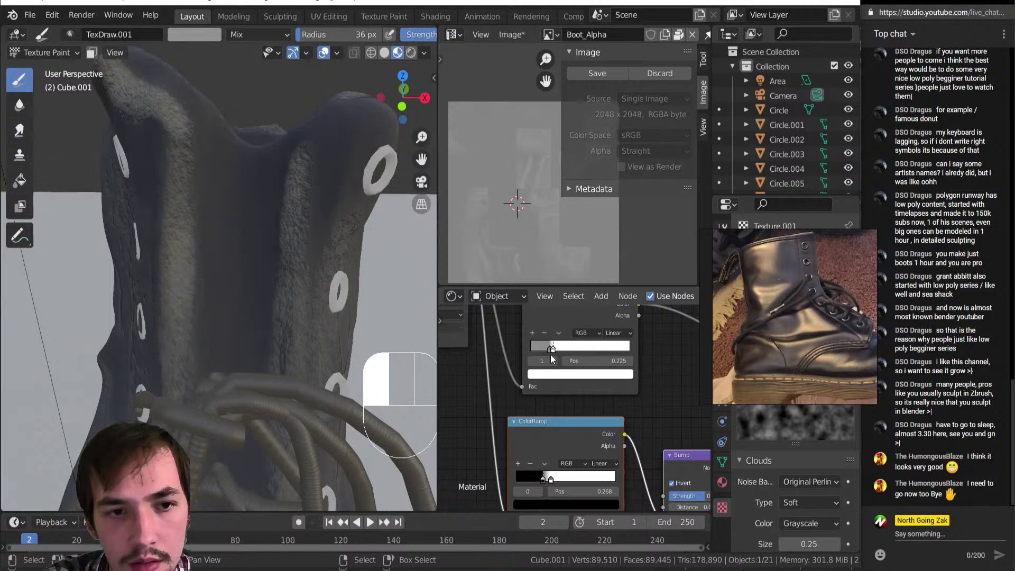
Step: Set the roughness ramp's white stop to 0.208 and check the tongue area up close
middle_click_drag(281, 288, 296, 275)
scroll(545, 338, "up", 1)
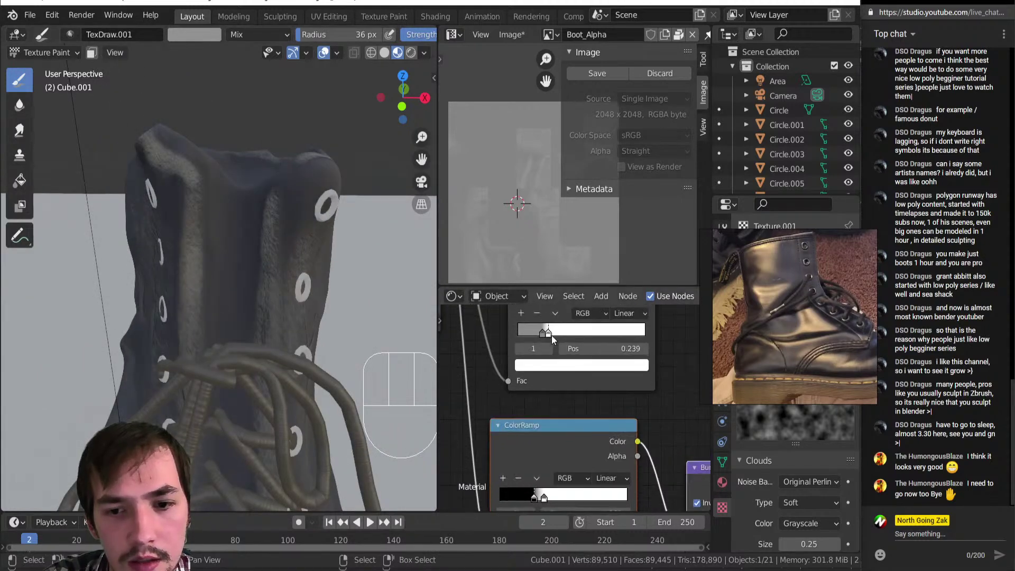
left_click_drag(547, 334, 543, 333)
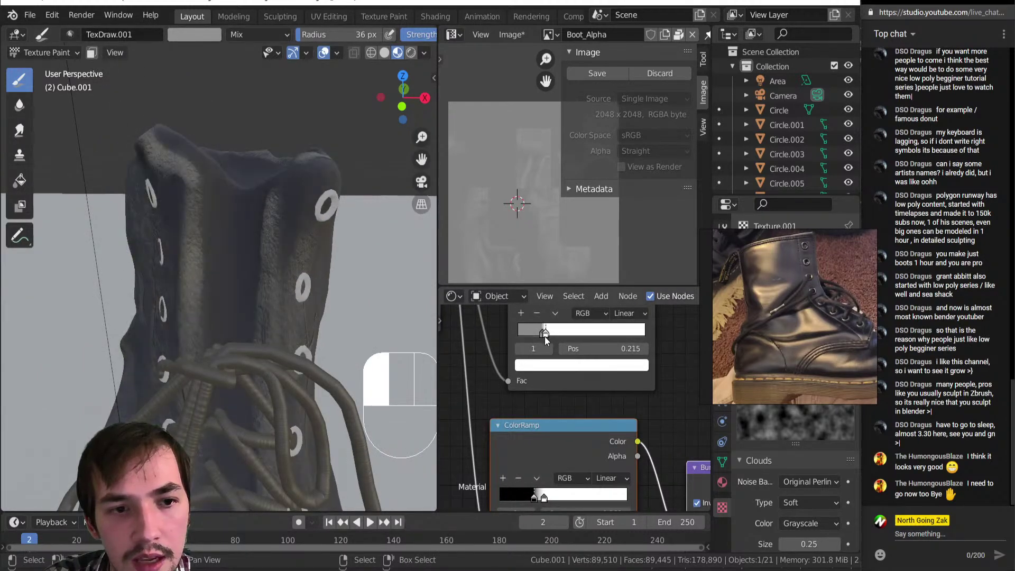
scroll(205, 249, "up", 6)
scroll(205, 249, "down", 1)
middle_click_drag(205, 249, 198, 276, "shift")
scroll(199, 276, "down", 1)
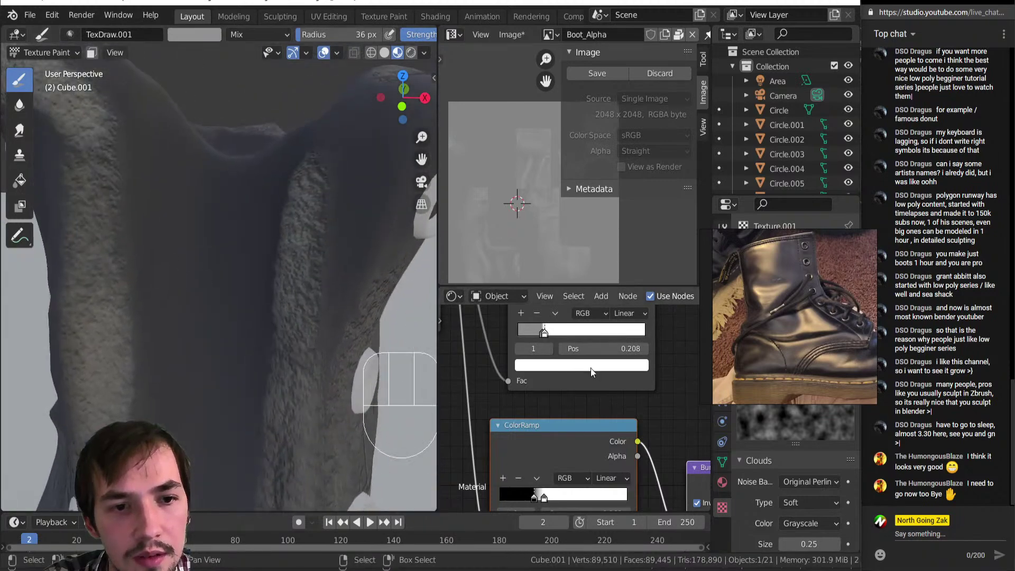
Step: Compare the roughness and bump ramps and reposition the roughness ColorRamp node above the bump ramp
scroll(547, 337, "up", 1)
middle_click_drag(547, 338, 547, 364)
middle_click_drag(537, 482, 547, 427)
scroll(547, 427, "down", 2)
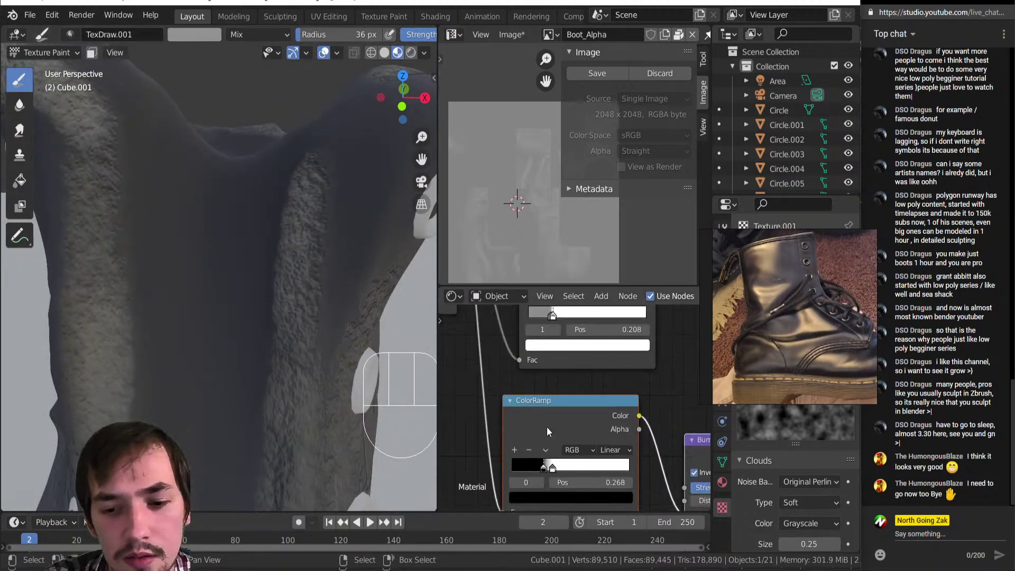
middle_click_drag(542, 347, 541, 370)
scroll(542, 368, "down", 2)
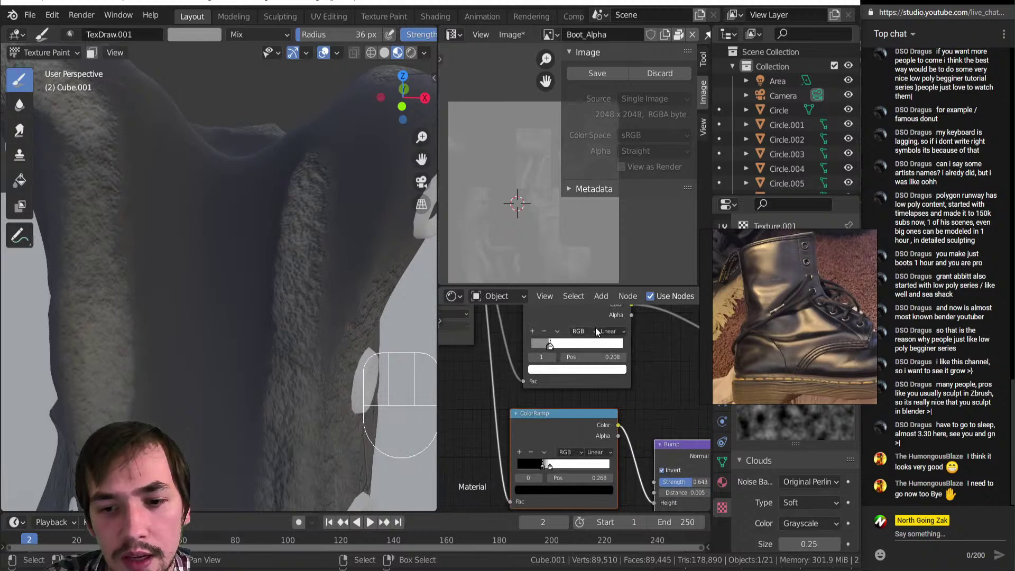
left_click_drag(580, 323, 565, 330)
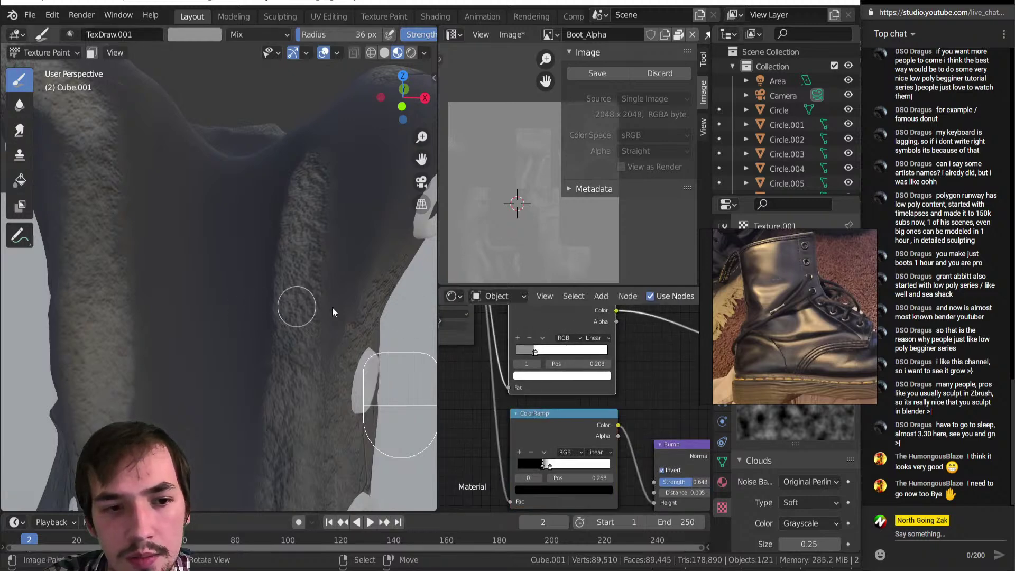
Step: Adjust the bump ramp's white stop to 0.363, checking the relief on the whole boot and up close
scroll(287, 307, "down", 4)
scroll(234, 316, "down", 1)
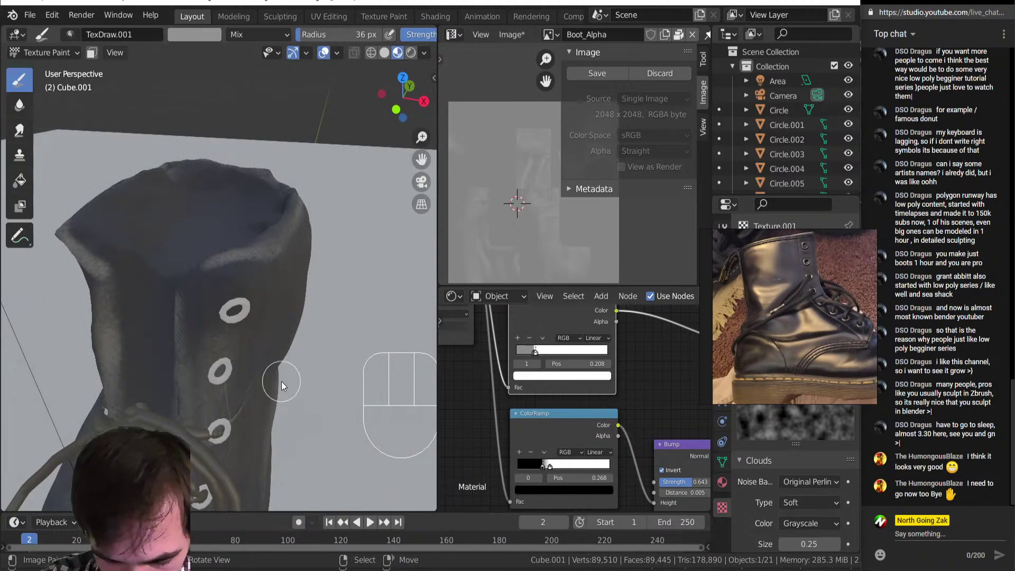
middle_click_drag(229, 354, 397, 249)
scroll(398, 249, "up", 1)
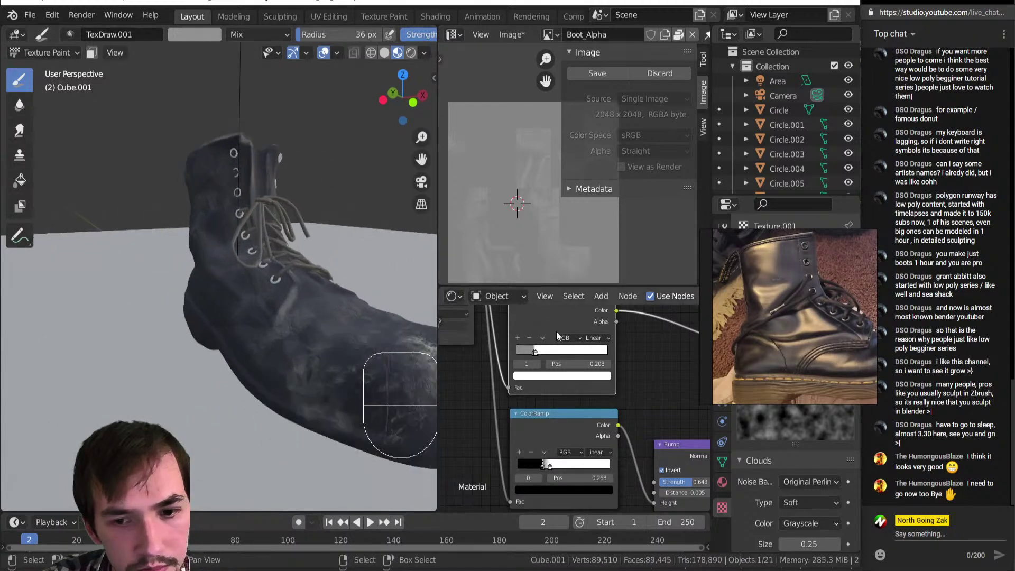
scroll(544, 423, "down", 3)
scroll(541, 474, "up", 4)
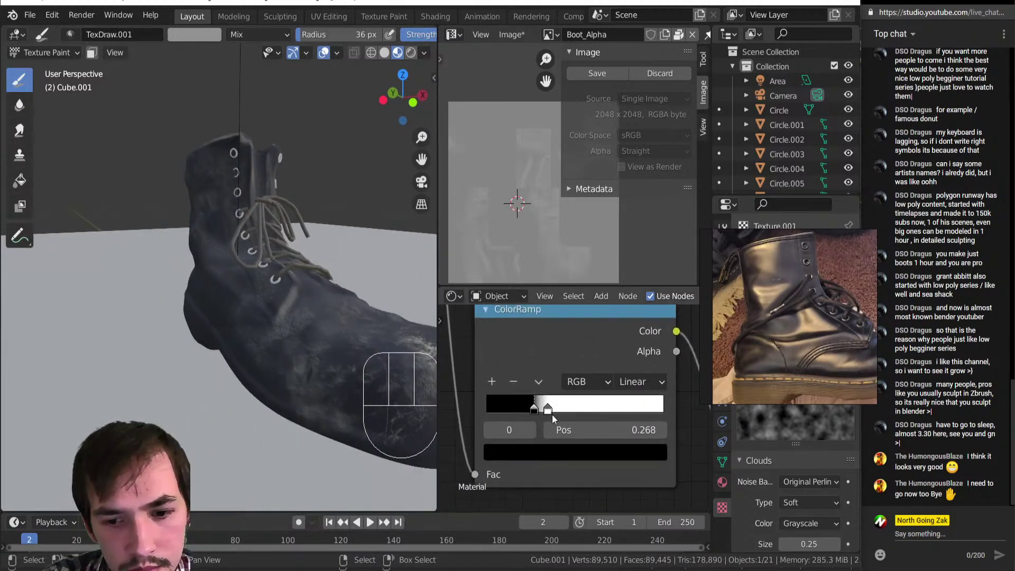
mouse_move(550, 414)
left_mouse_down()
mouse_move(603, 410)
mouse_move(533, 405)
mouse_move(546, 405)
left_mouse_up()
scroll(252, 261, "up", 3)
middle_click_drag(273, 277, 254, 339, "shift")
scroll(538, 411, "up", 3)
left_click_drag(557, 412, 601, 420)
Step: Set the Bump node's Distance to 36.255 and its Strength to 0.370
scroll(614, 395, "down", 5)
scroll(575, 408, "up", 2)
mouse_move(467, 405)
left_mouse_down()
mouse_move(416, 405)
mouse_move(516, 420)
mouse_move(495, 406)
mouse_move(511, 395)
left_mouse_up()
middle_click_drag(236, 357, 310, 355)
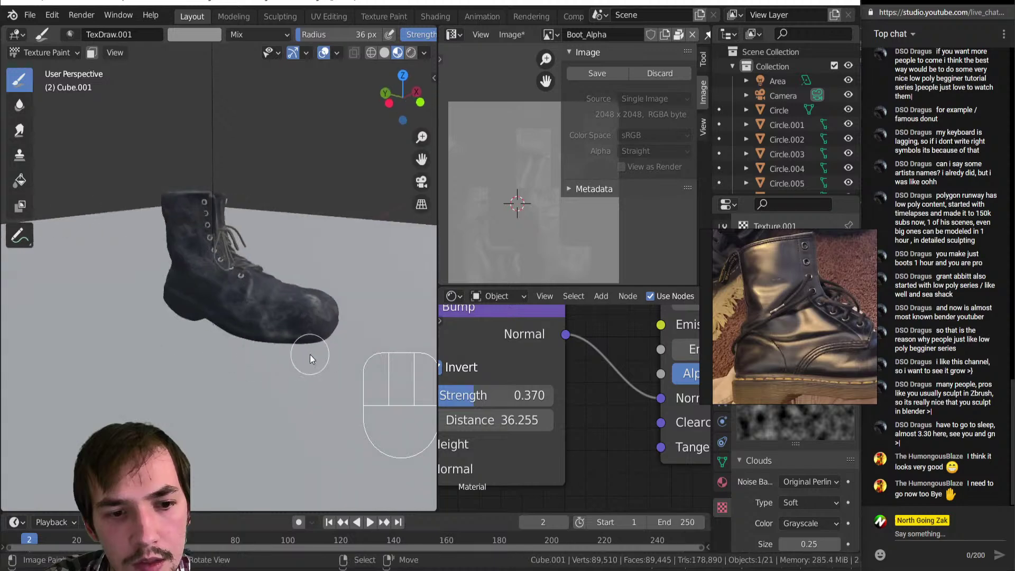
Step: Widen the roughness ramp's gradient by moving its white stop well away from the grey stop
scroll(310, 354, "up", 5)
scroll(585, 382, "down", 4)
scroll(567, 350, "up", 4)
middle_click_drag(490, 380, 562, 380)
scroll(562, 380, "up", 5)
left_click_drag(571, 327, 655, 328)
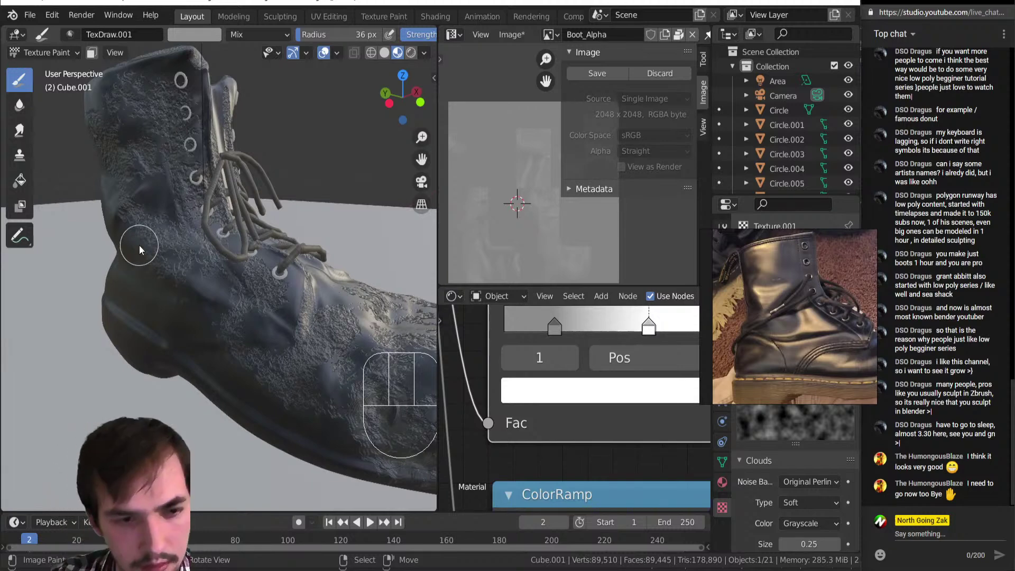
Step: Return the boot to Object Mode and deselect everything
middle_click_drag(224, 185, 249, 340)
scroll(260, 337, "down", 5)
key("Tab")
left_click(173, 323)
middle_click_drag(173, 322, 402, 340)
key("alt+a")
Step: Examine the leather relief on the boot's side, toe and lacing against the reference photo
scroll(185, 300, "up", 5)
scroll(162, 345, "down", 3)
middle_click_drag(318, 252, 293, 303)
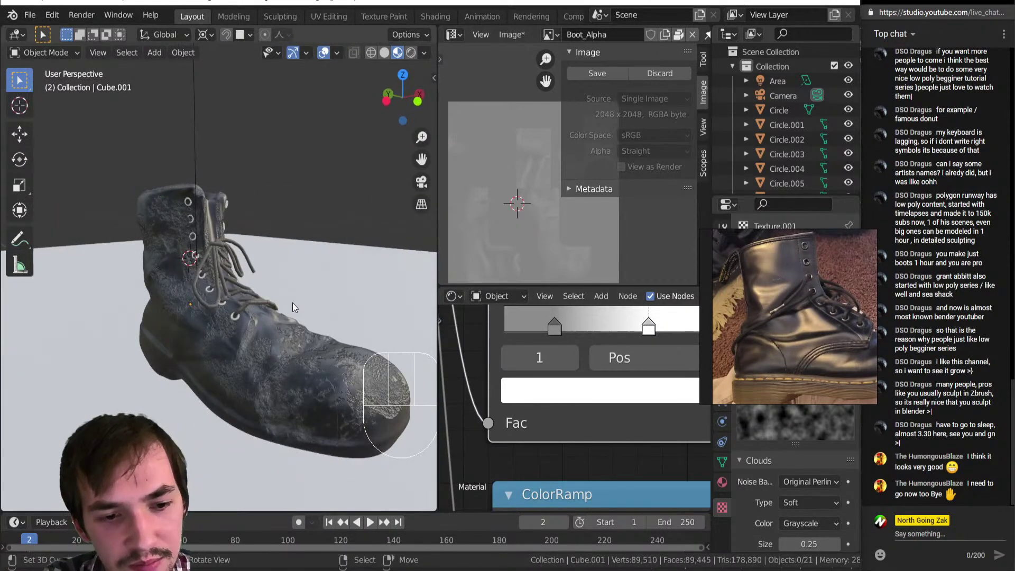
middle_click_drag(239, 338, 97, 357)
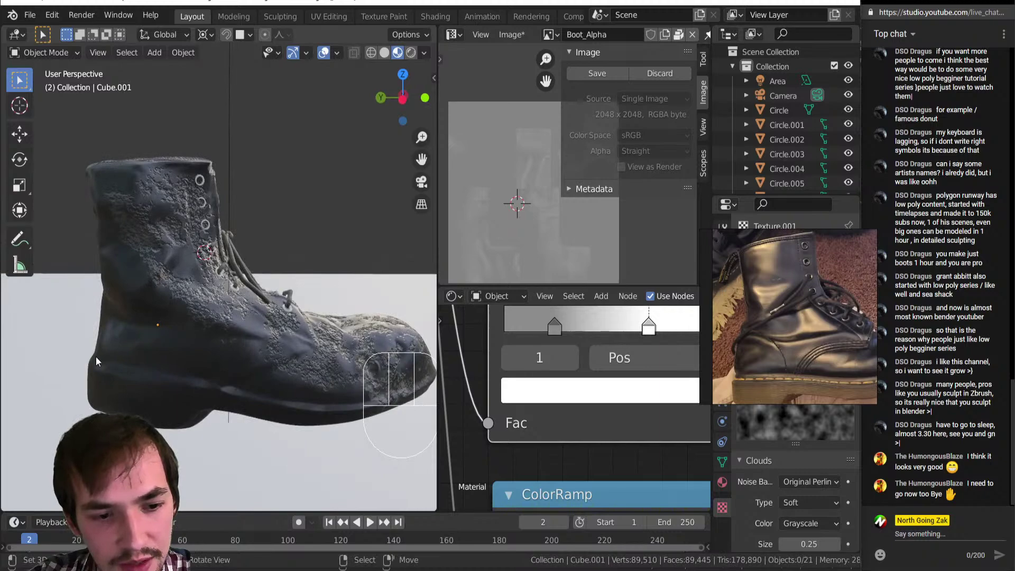
middle_click_drag(278, 271, 350, 318)
scroll(306, 340, "up", 5)
scroll(272, 325, "down", 3)
middle_click_drag(272, 325, 285, 370)
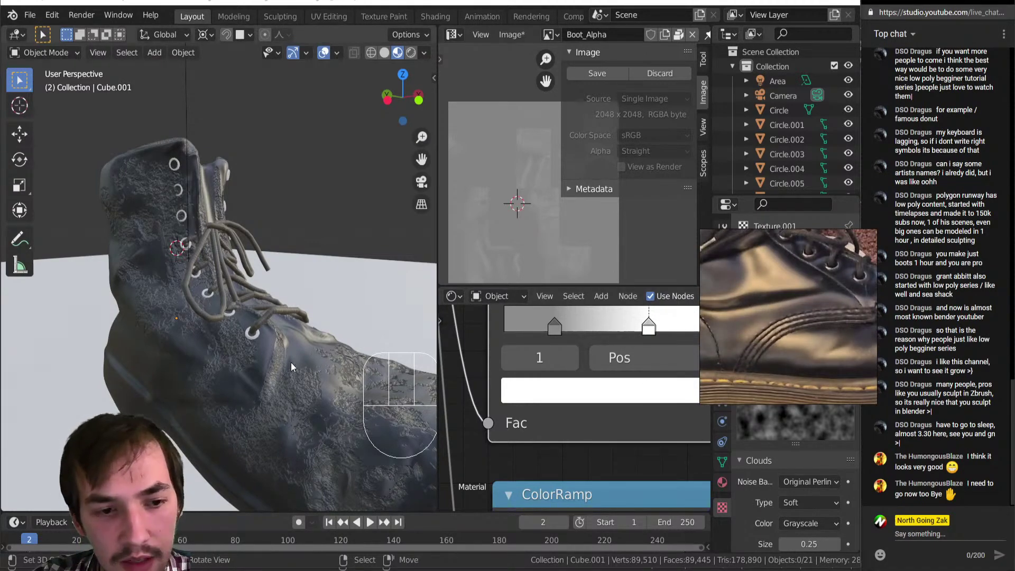
middle_click_drag(266, 287, 151, 317)
scroll(226, 286, "up", 4)
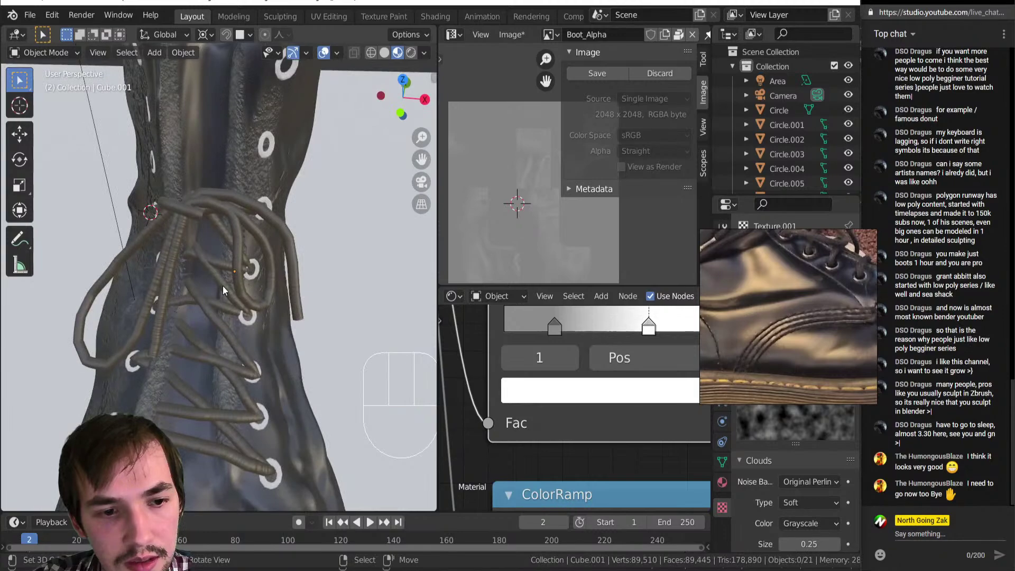
middle_click_drag(234, 283, 322, 244)
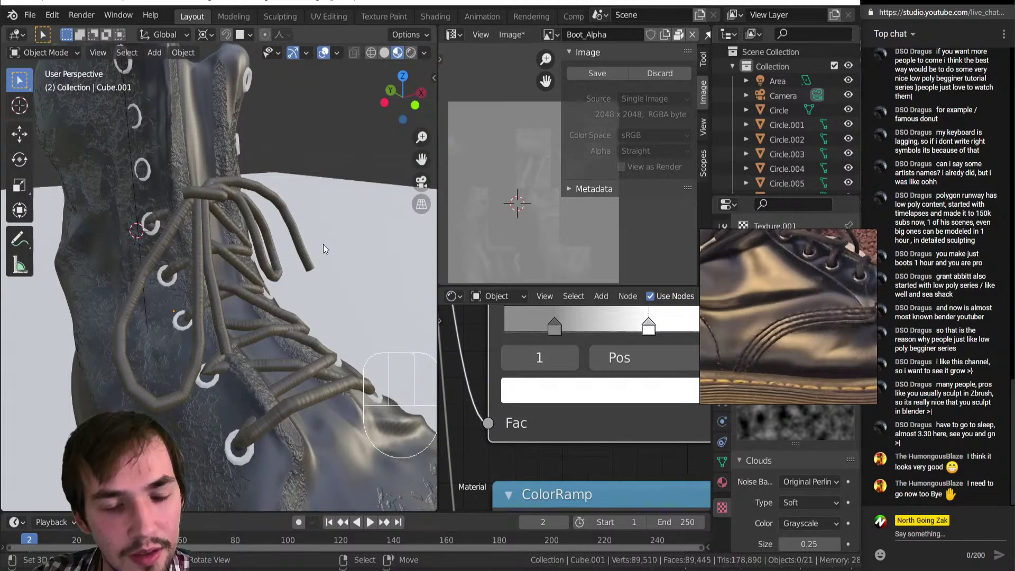
Step: Select the boot and set the Bump's Strength to 0.195, checking it from the front and side
scroll(338, 242, "down", 4)
middle_click_drag(301, 338, 246, 335)
scroll(256, 332, "up", 3)
scroll(255, 331, "down", 2)
right_click(201, 365)
scroll(576, 440, "down", 5)
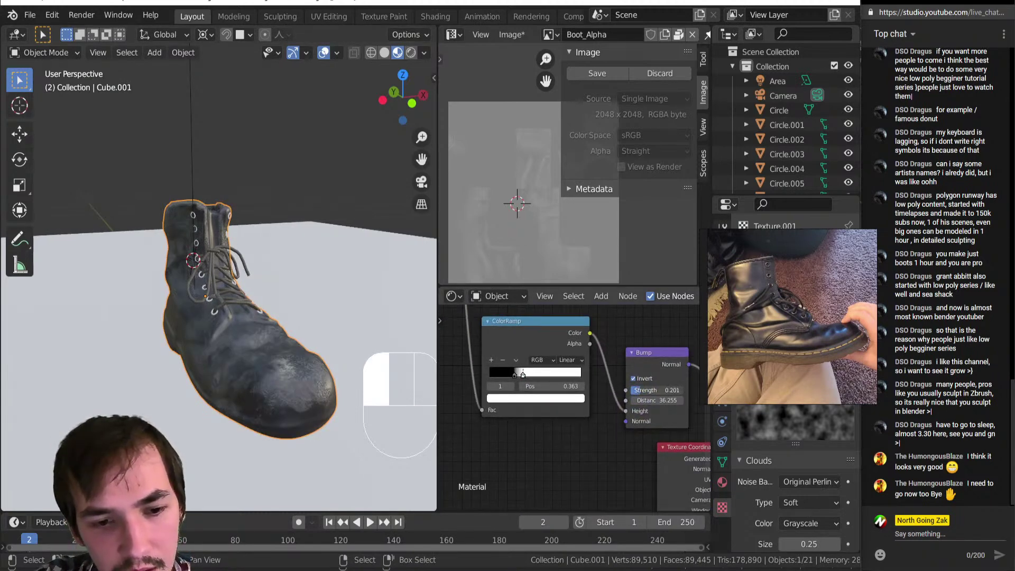
middle_click_drag(317, 353, 258, 322)
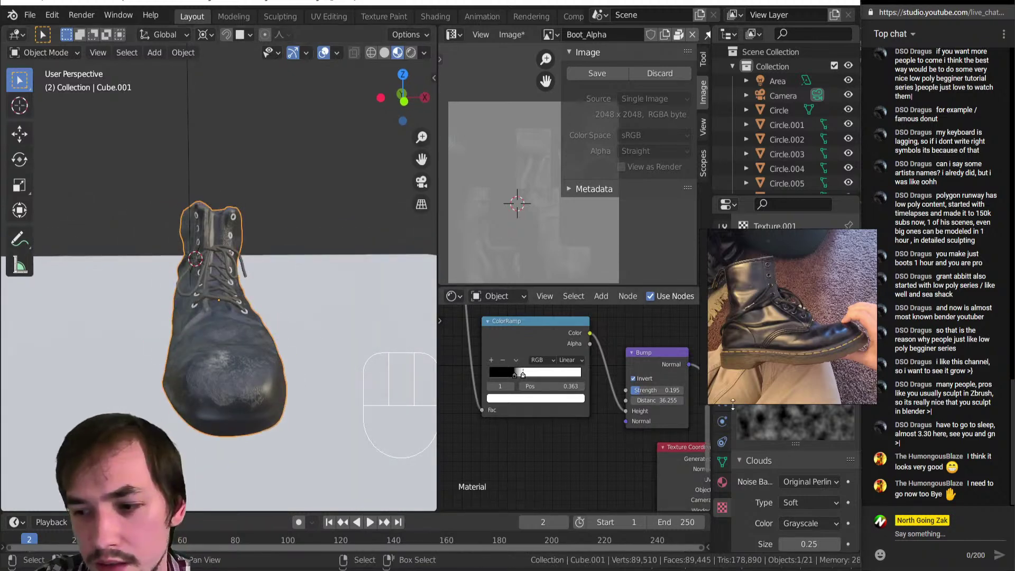